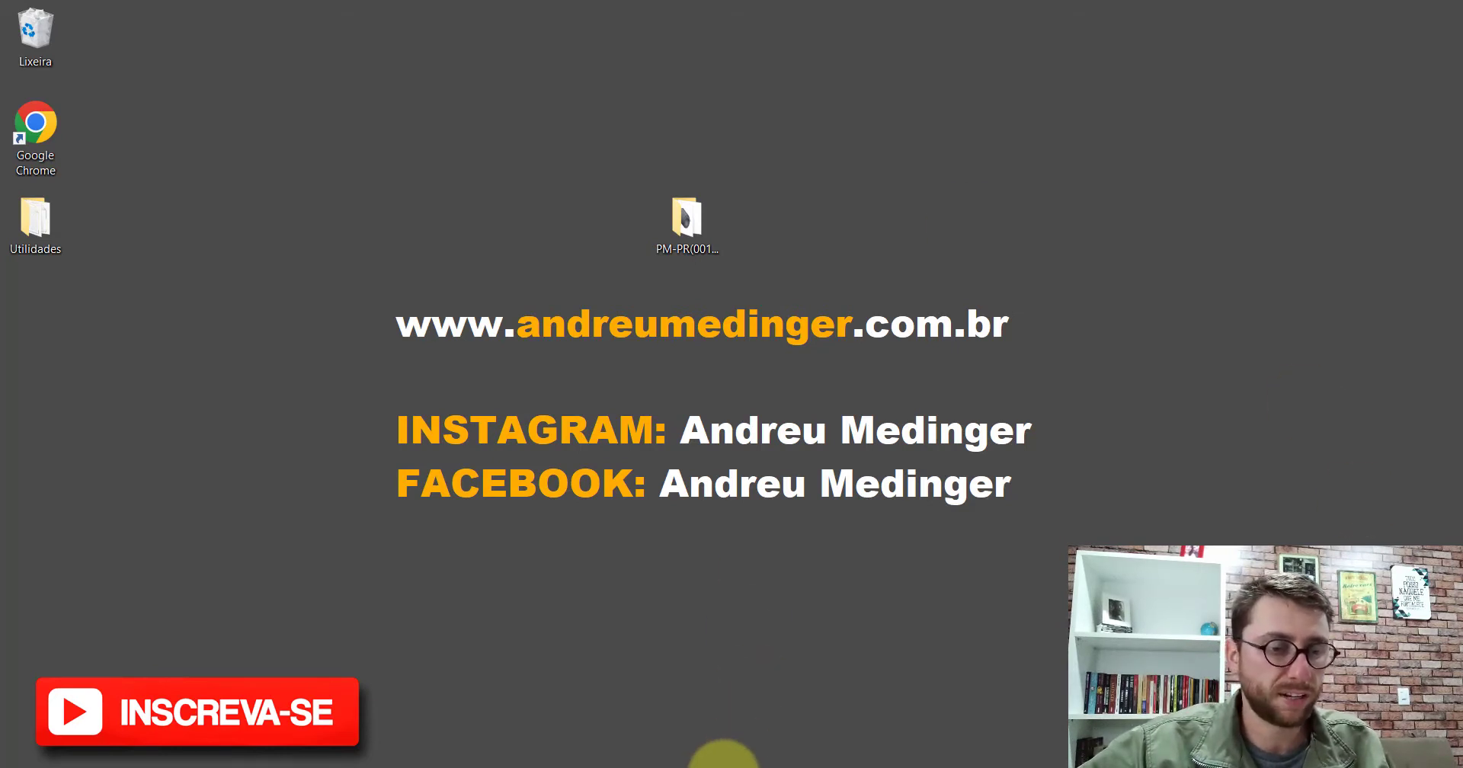
Browse the part files in the PM-PR(001)2200 folder, then close the folder window
double_click(711, 258)
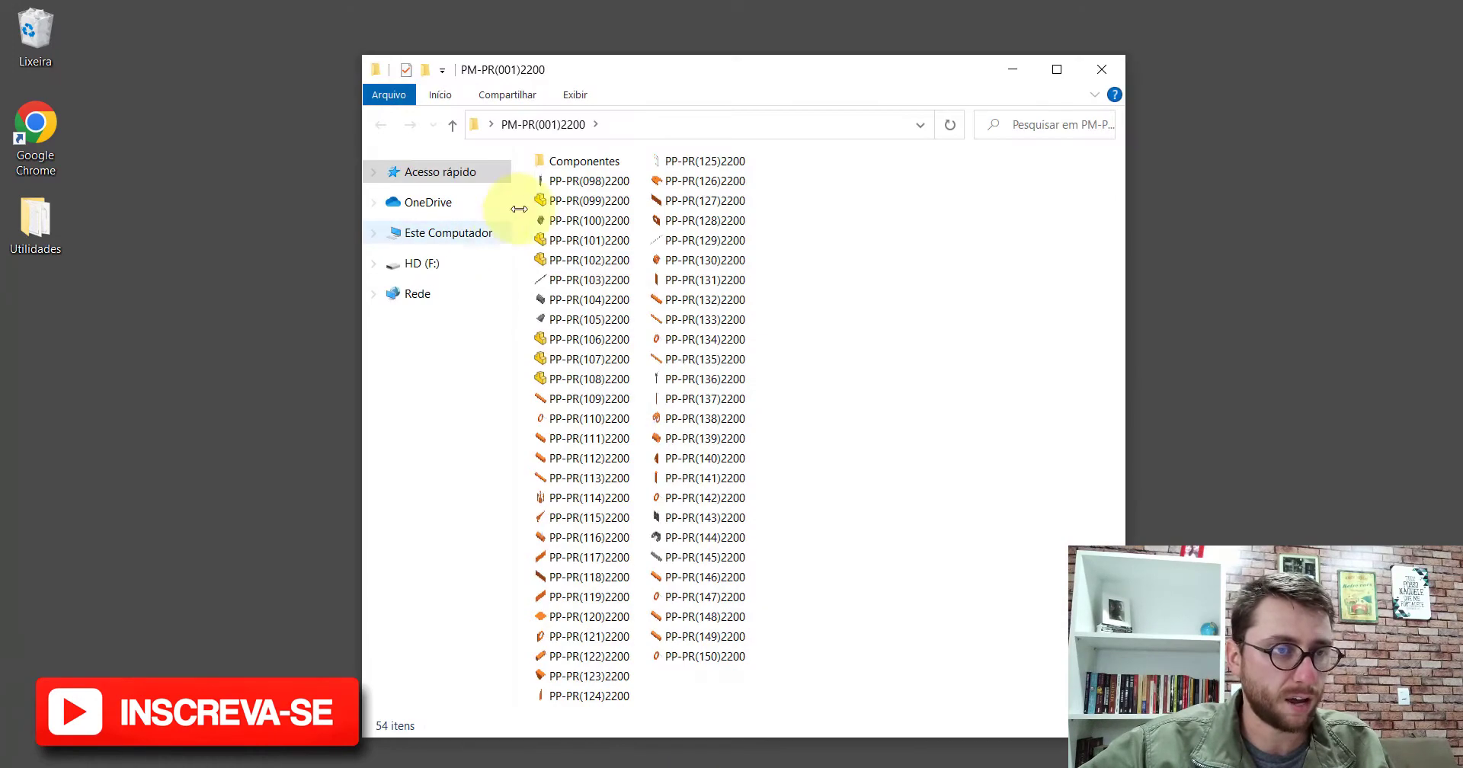
left_click(590, 180)
left_click(1102, 69)
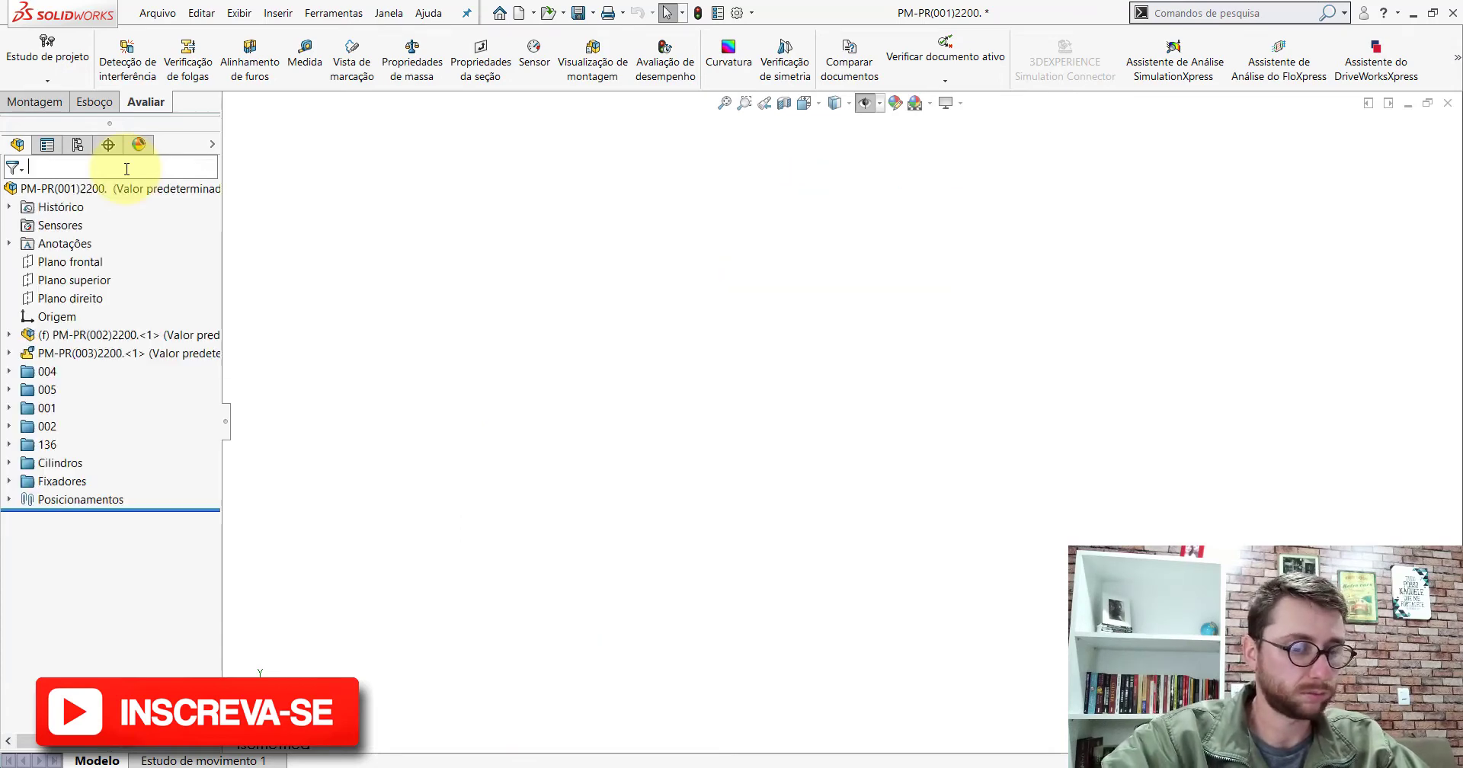
Filter the tree for part 097 and select the slotted plate PP-PR(097)2200 in the assembly
type("(097")
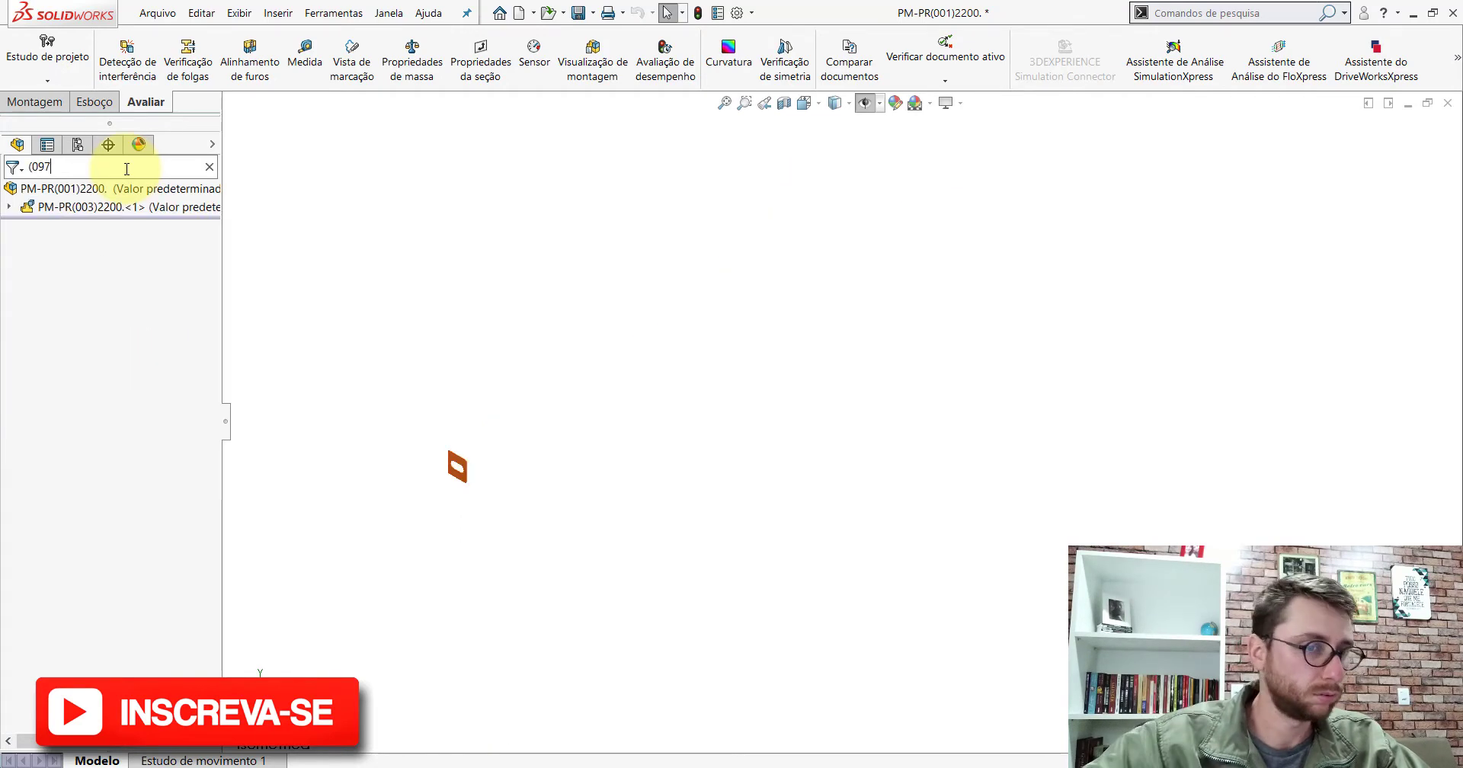
type("f")
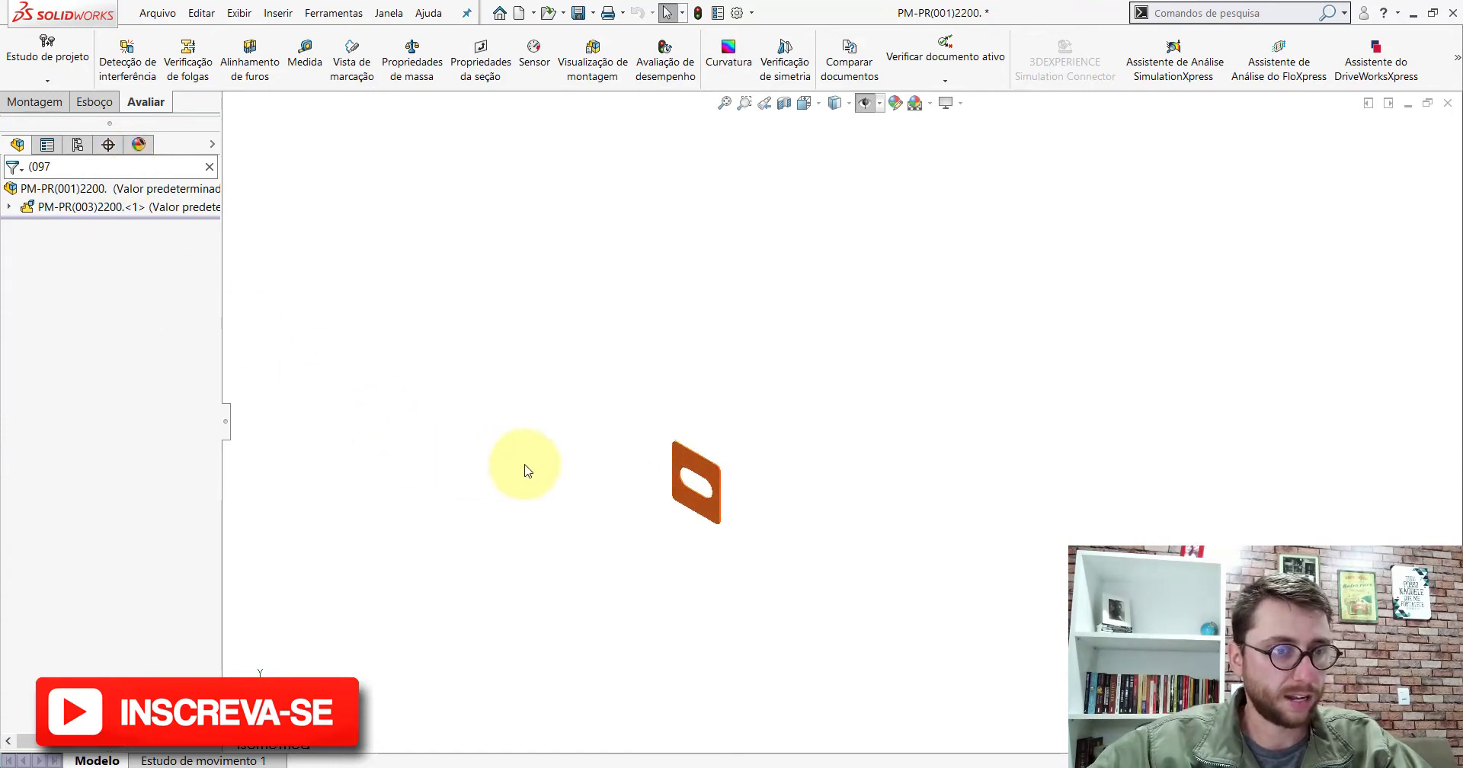
left_click(209, 166)
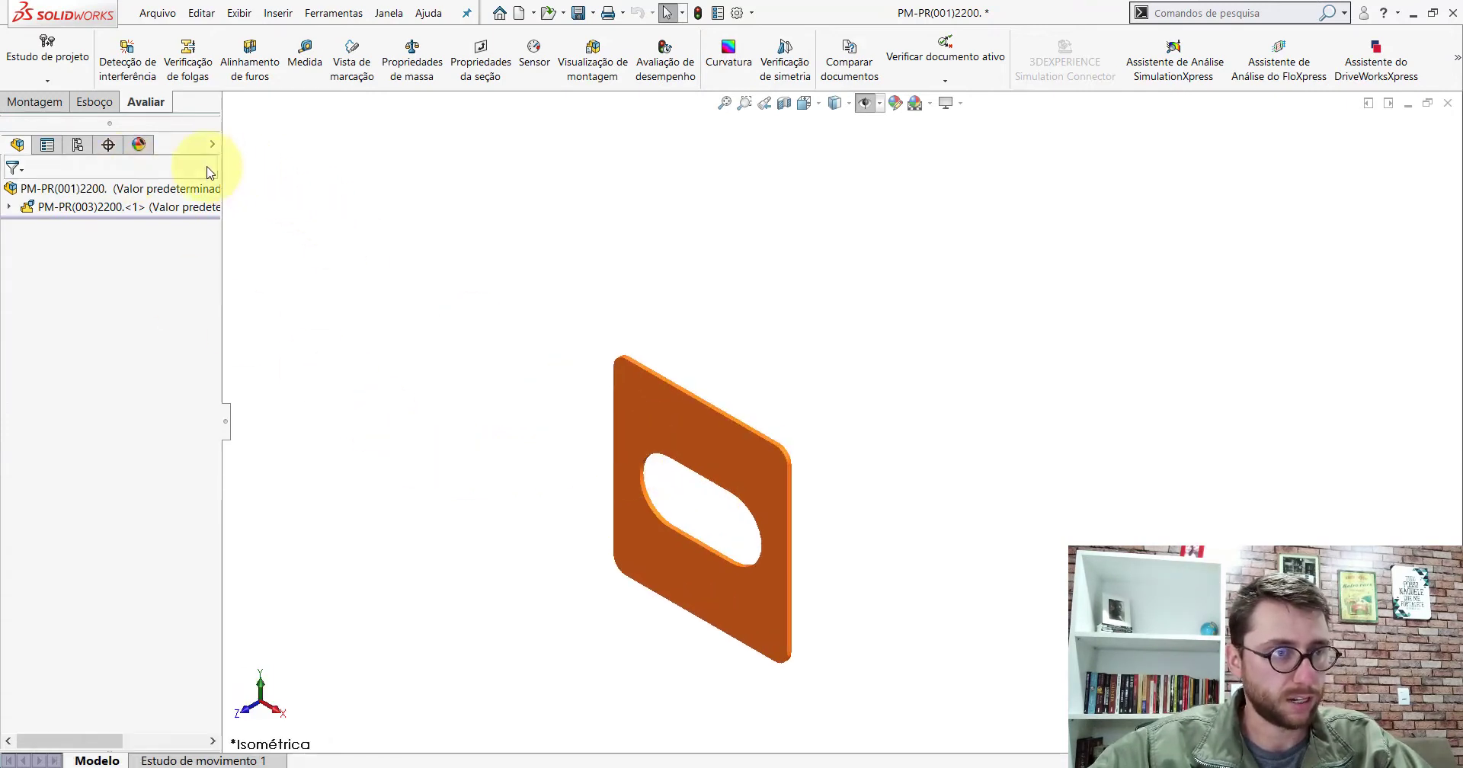
left_click(708, 440)
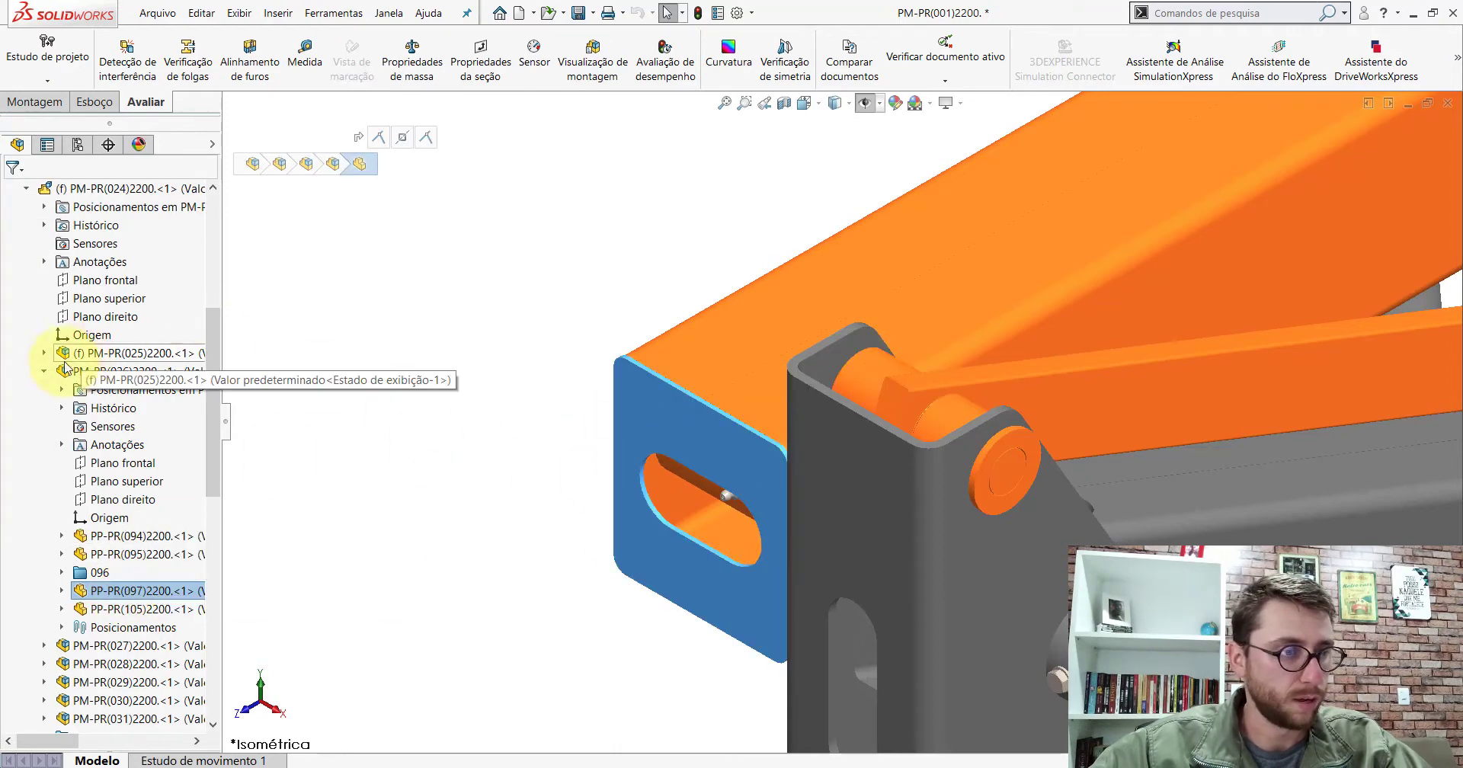
left_click(43, 371)
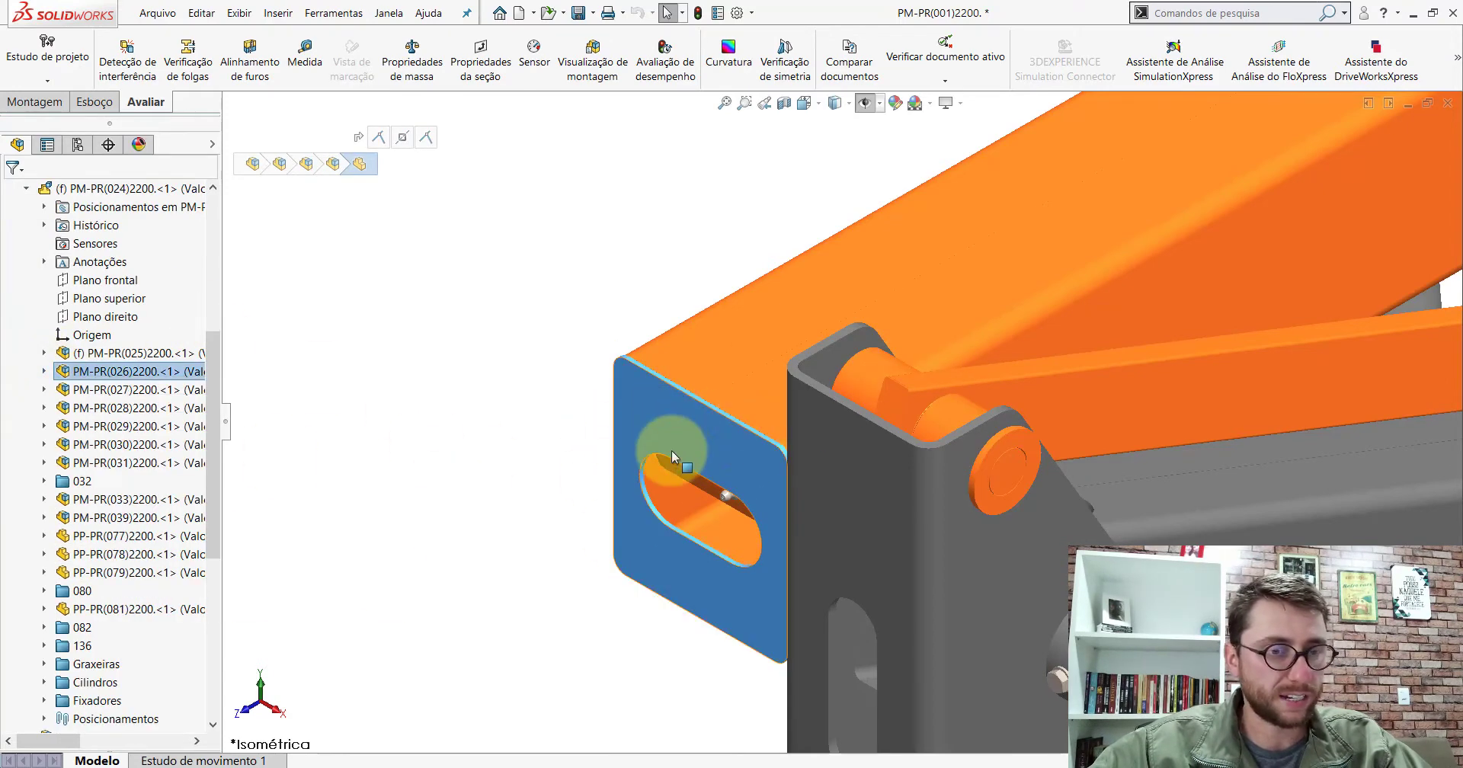
left_click(699, 431)
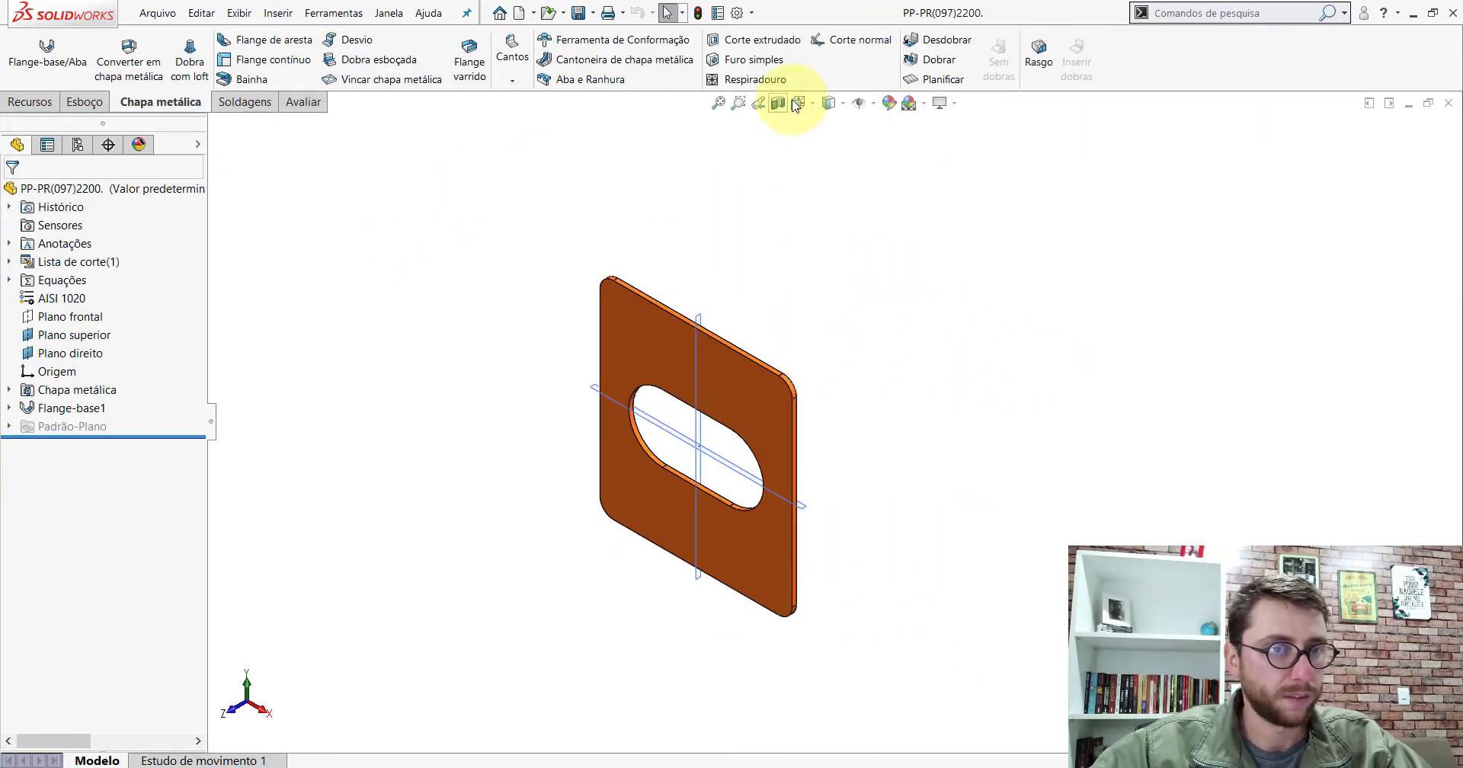
Hide the plate's reference planes and create a new blank part
left_click(855, 108)
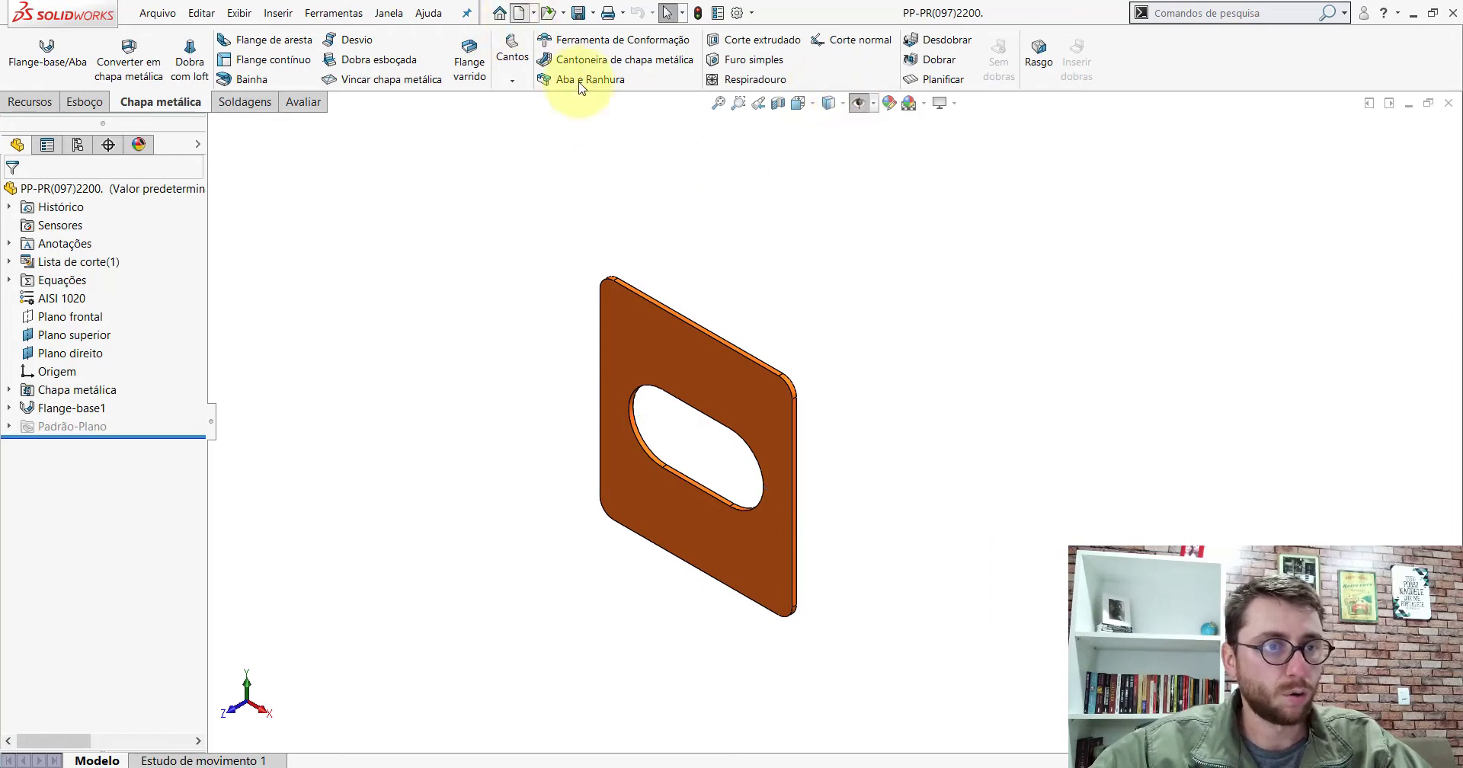
key("ctrl+n")
double_click(405, 254)
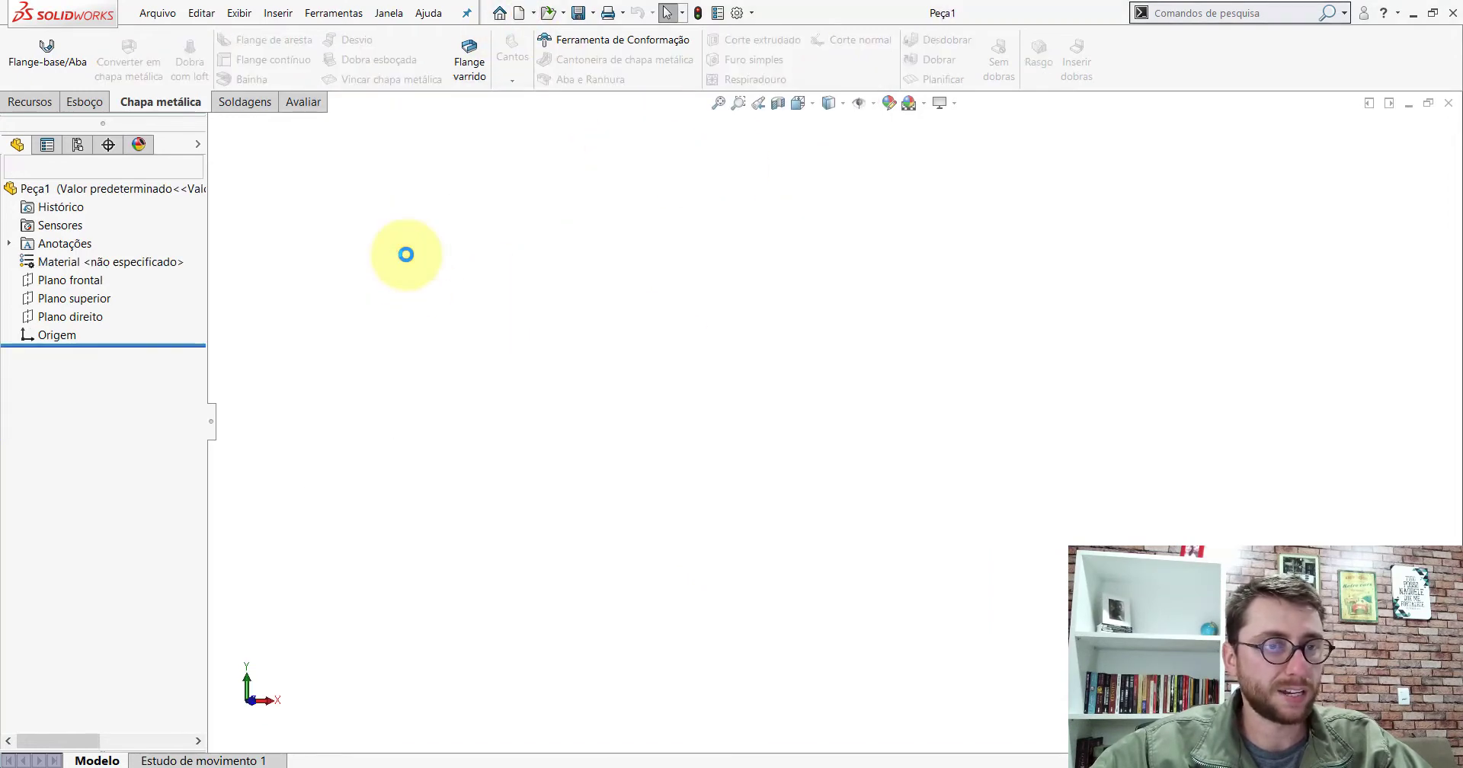
Switch to isometric view and start a sketch on Plano frontal
left_click(802, 110)
left_click(884, 145)
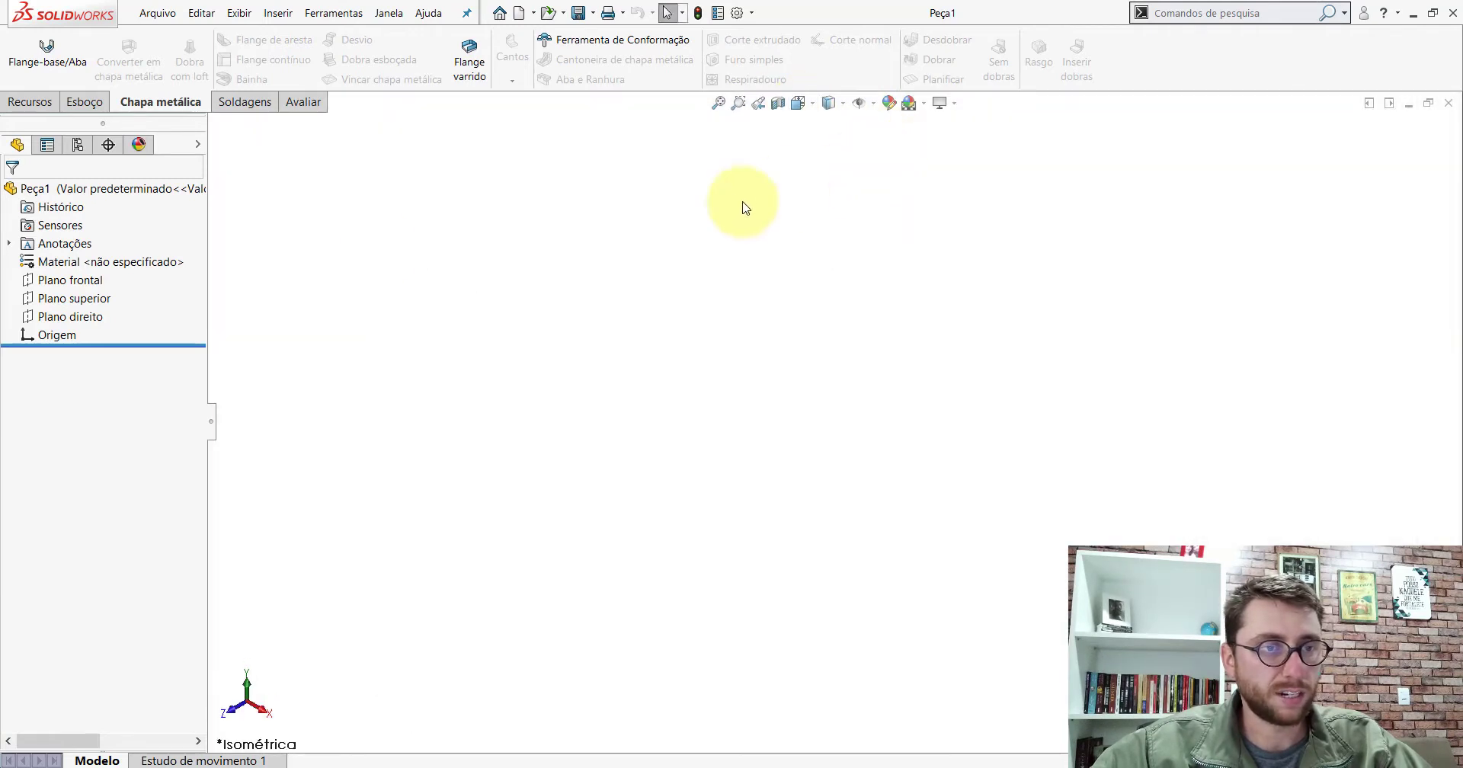
left_click(69, 280)
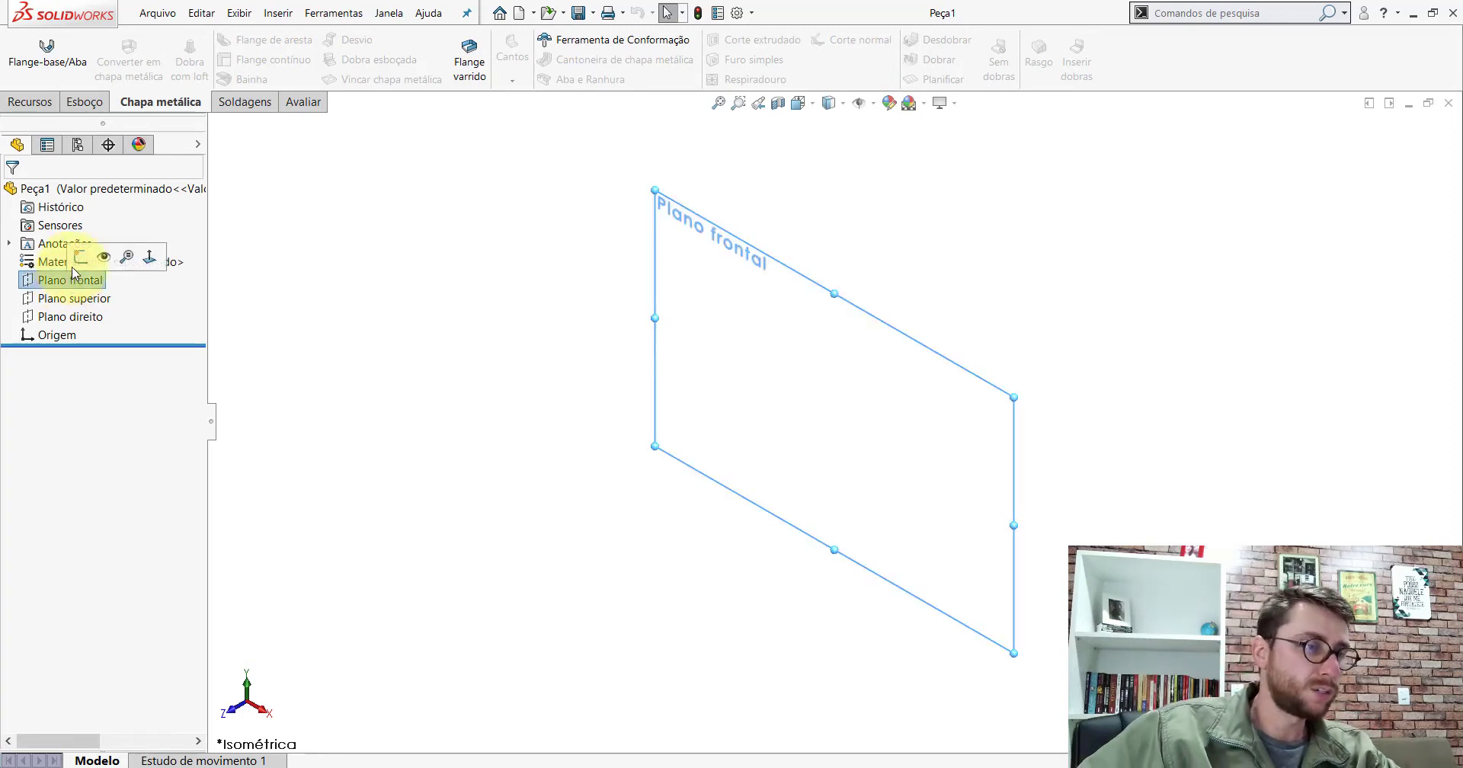
left_click(78, 261)
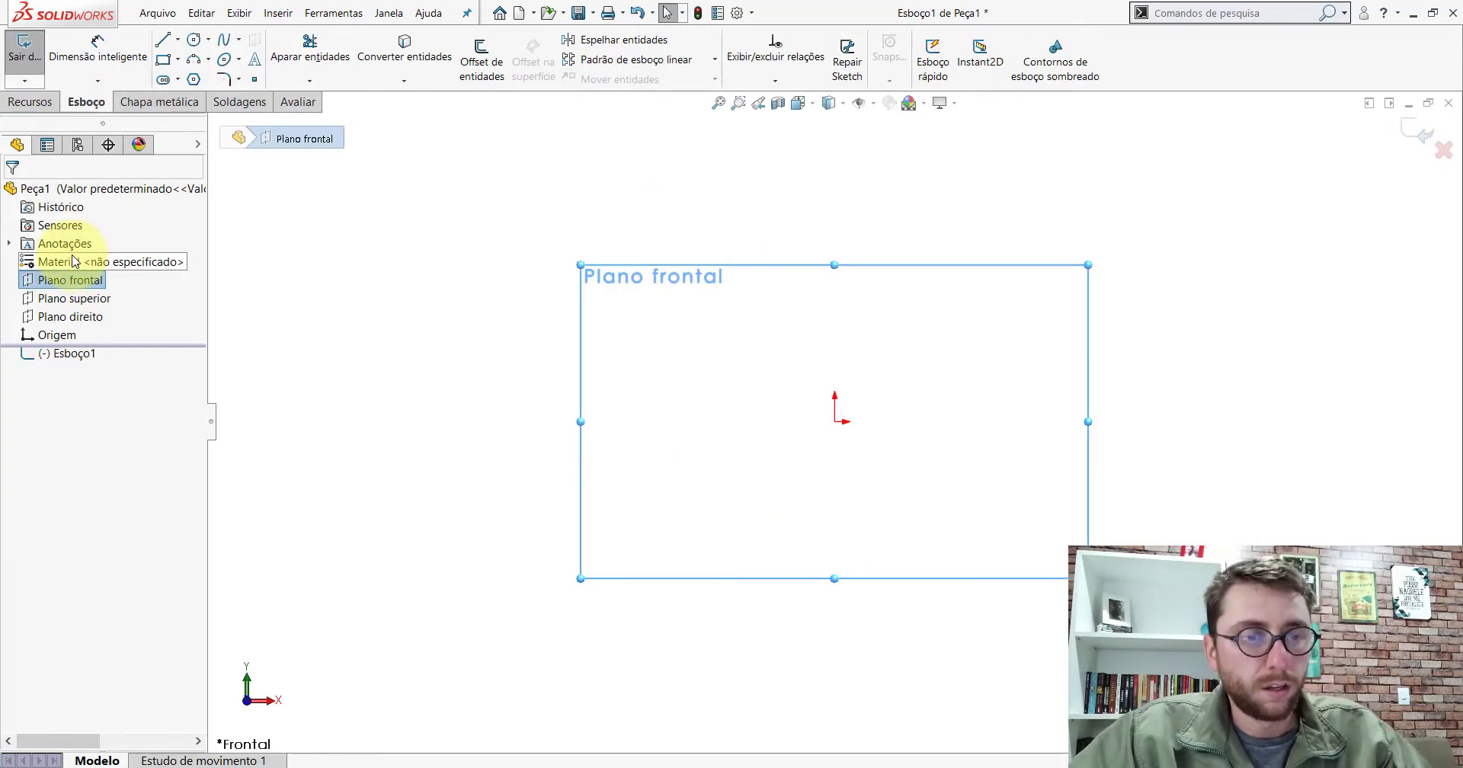
Draw a center rectangle around the origin, then bring up the plate's Evaluate tools
left_click(178, 59)
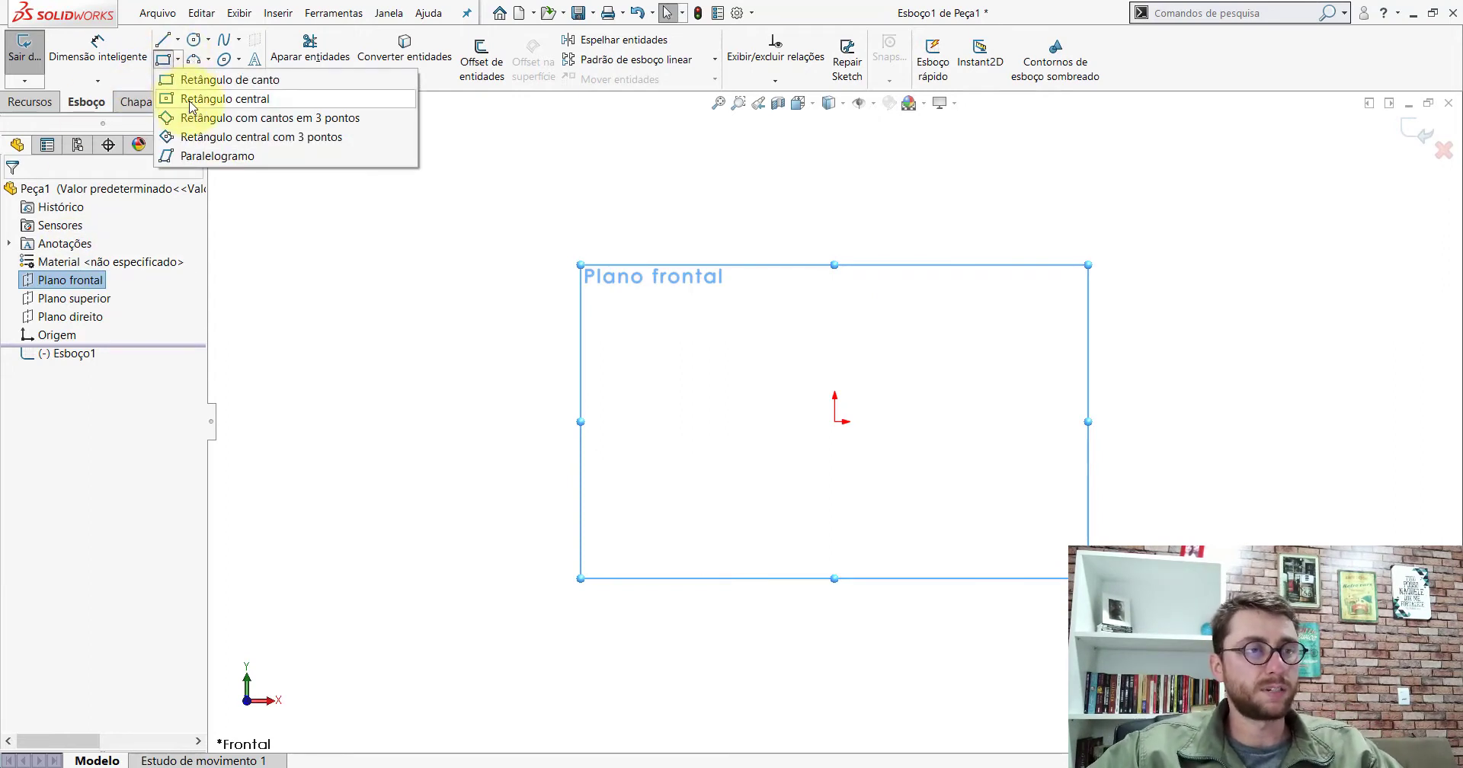
left_click(190, 99)
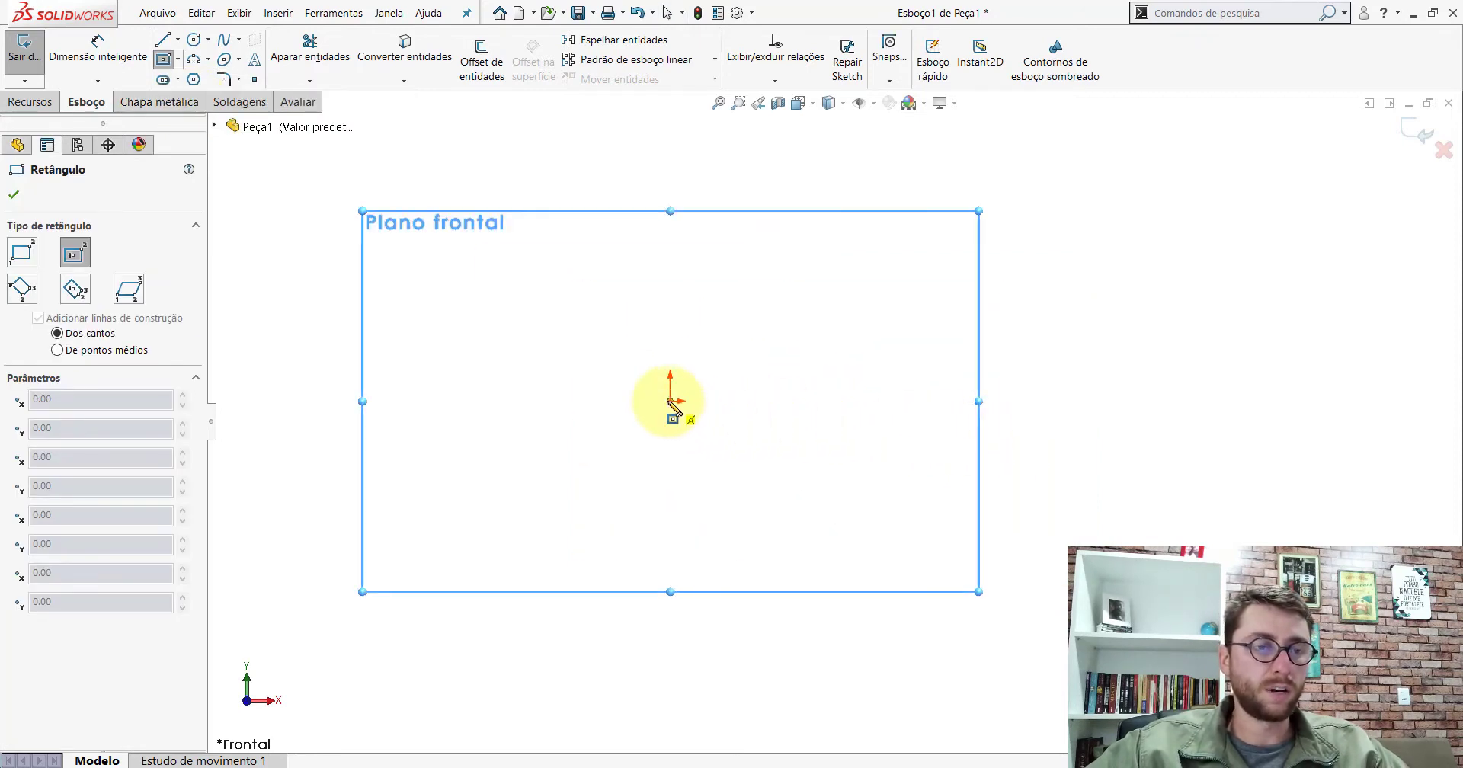
left_click(671, 402)
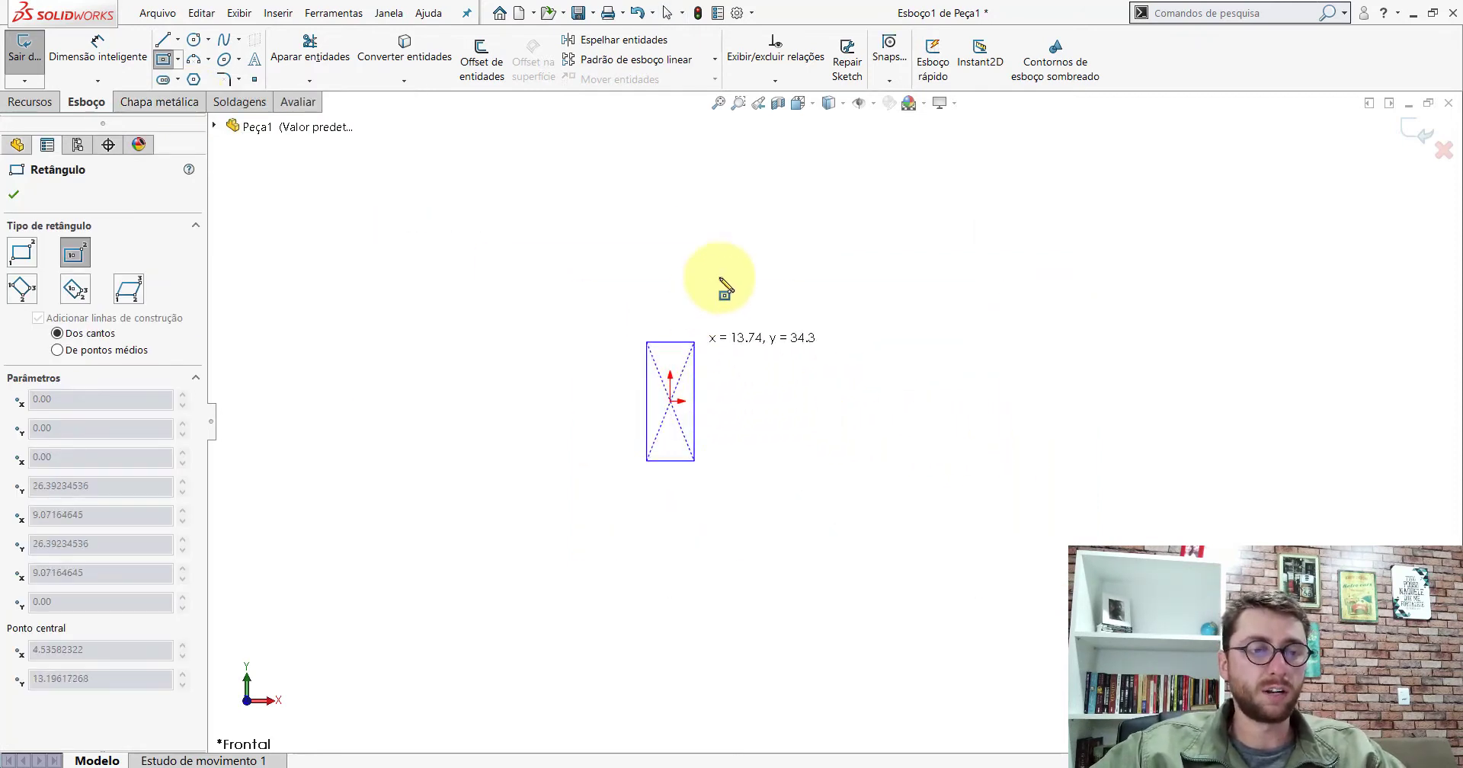
left_click(918, 201)
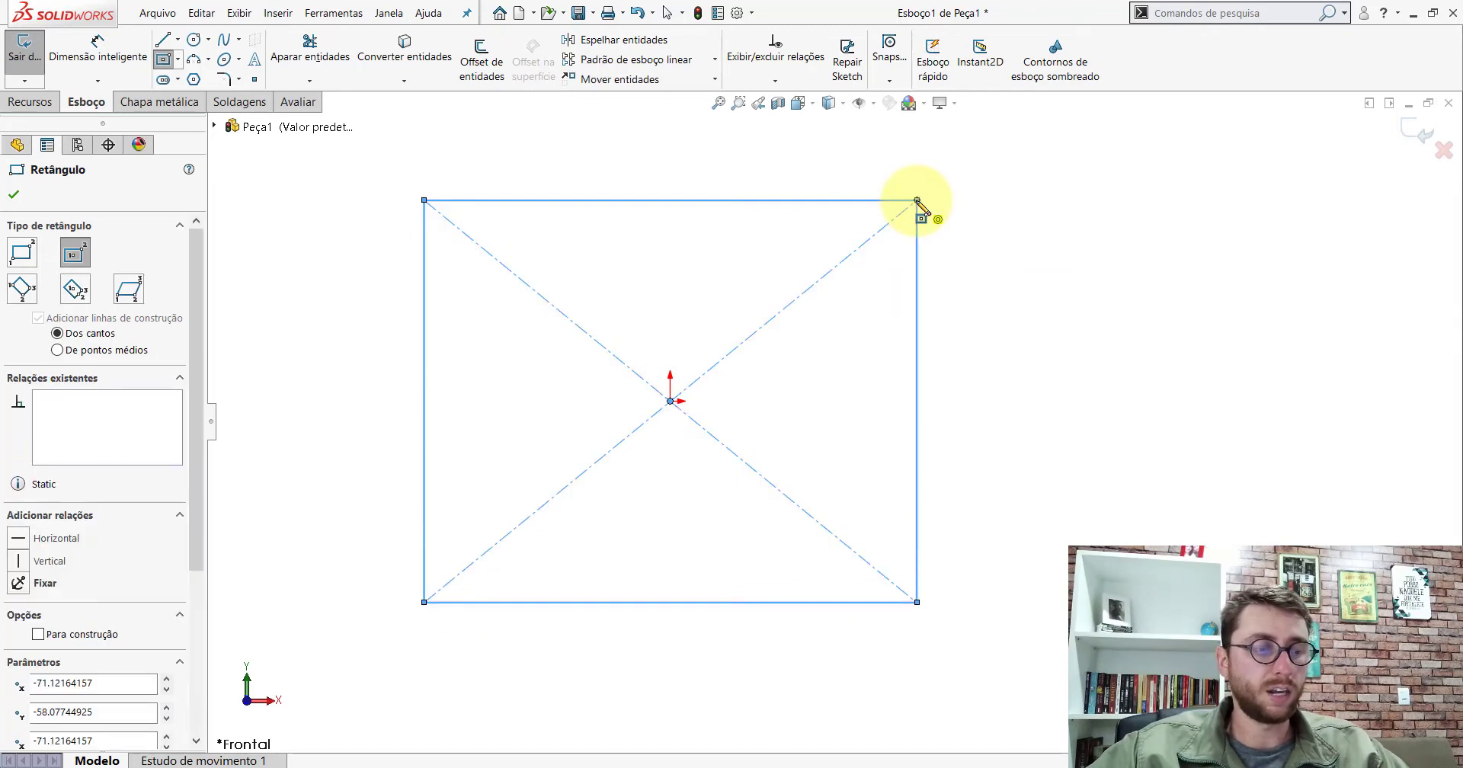
key("Escape")
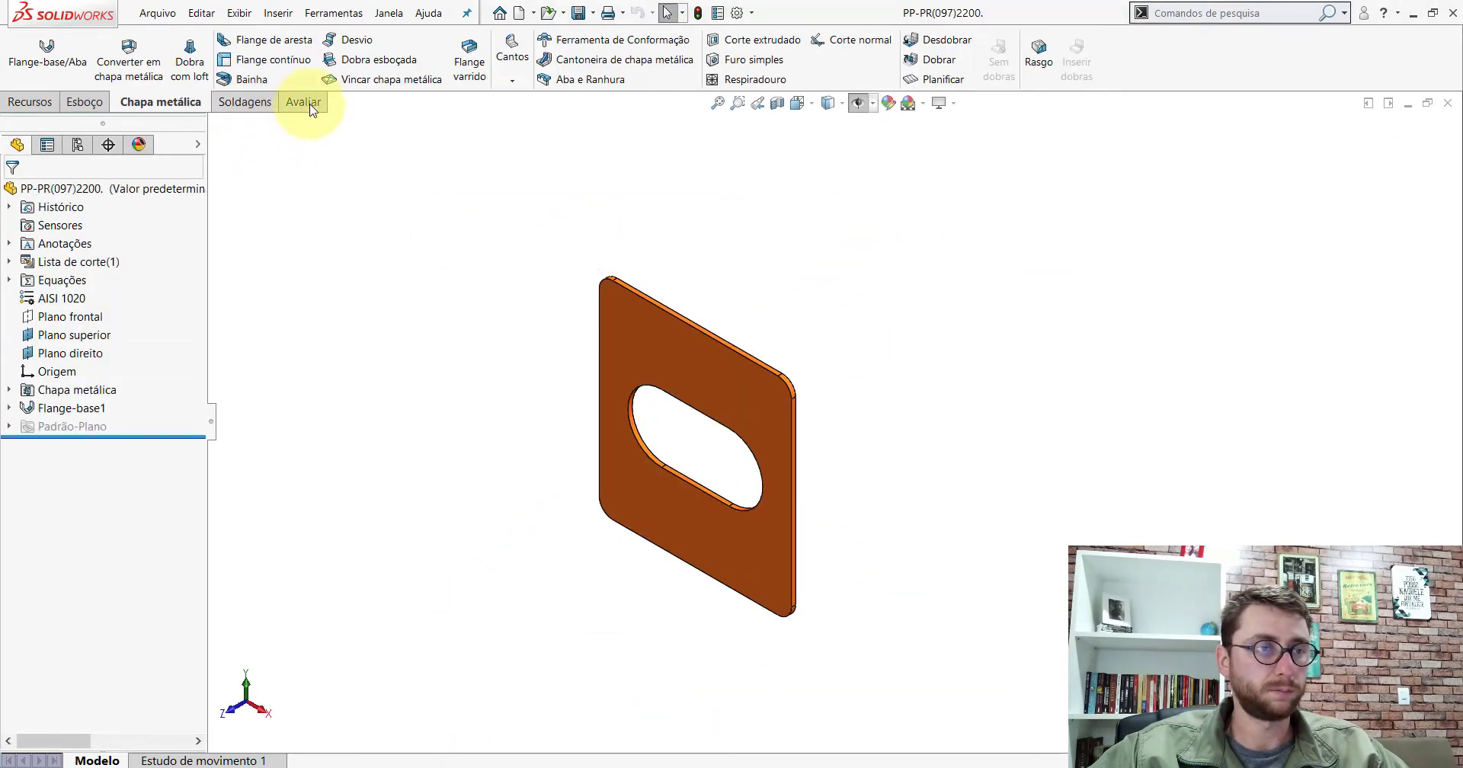
left_click(297, 102)
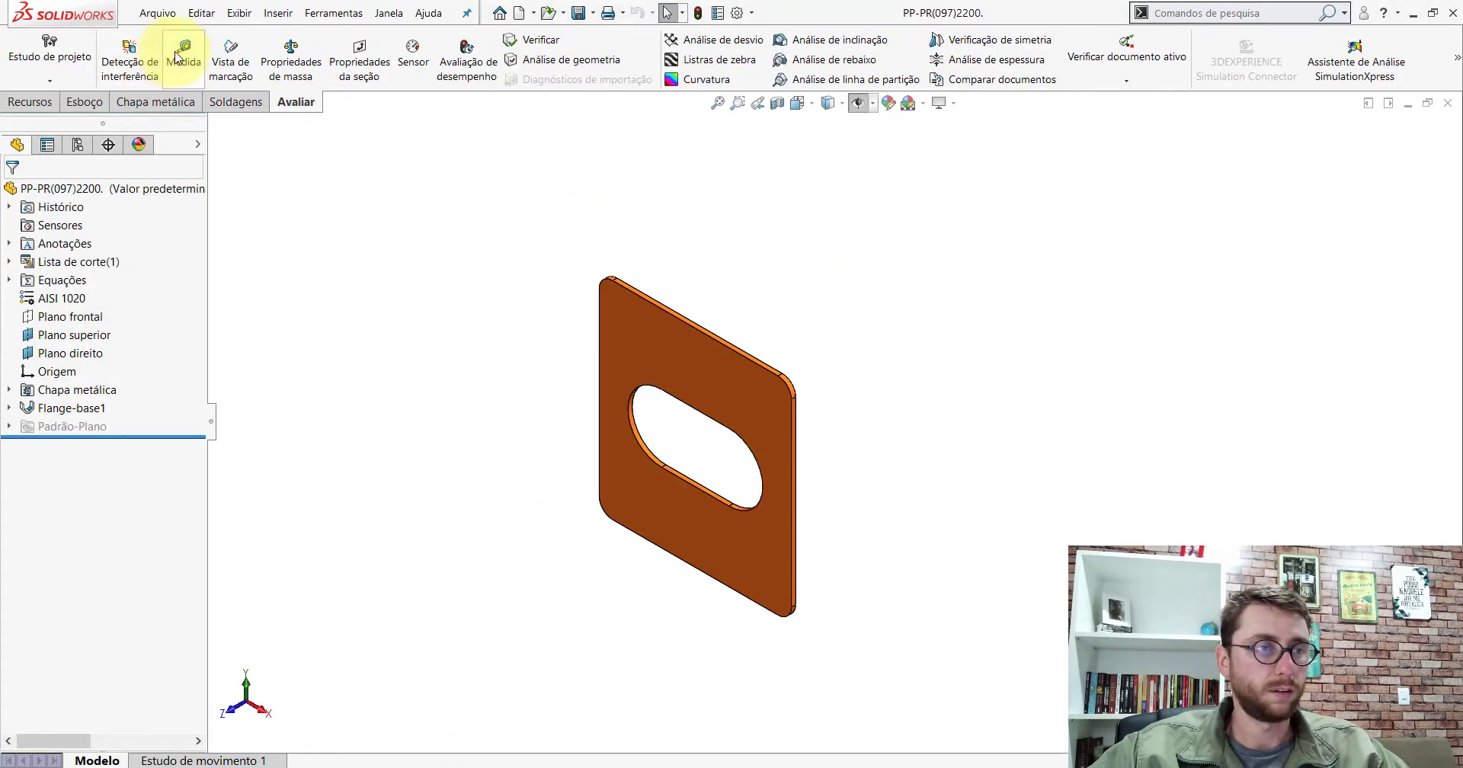
Measure the plate's opposite edges (142.54 mm wide, 153.6 mm tall), then return to Esboço1
left_click(177, 57)
left_click(601, 305)
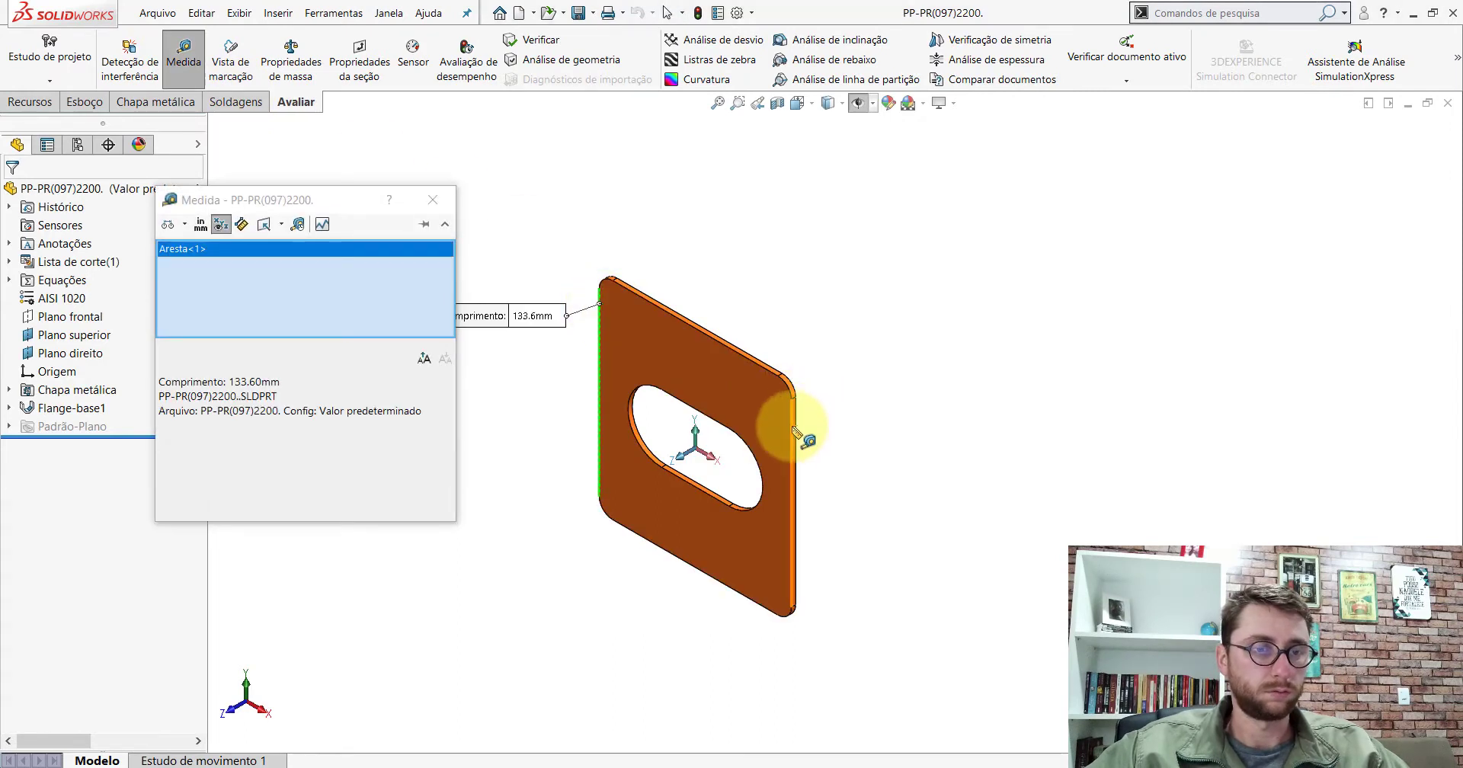
left_click(793, 429)
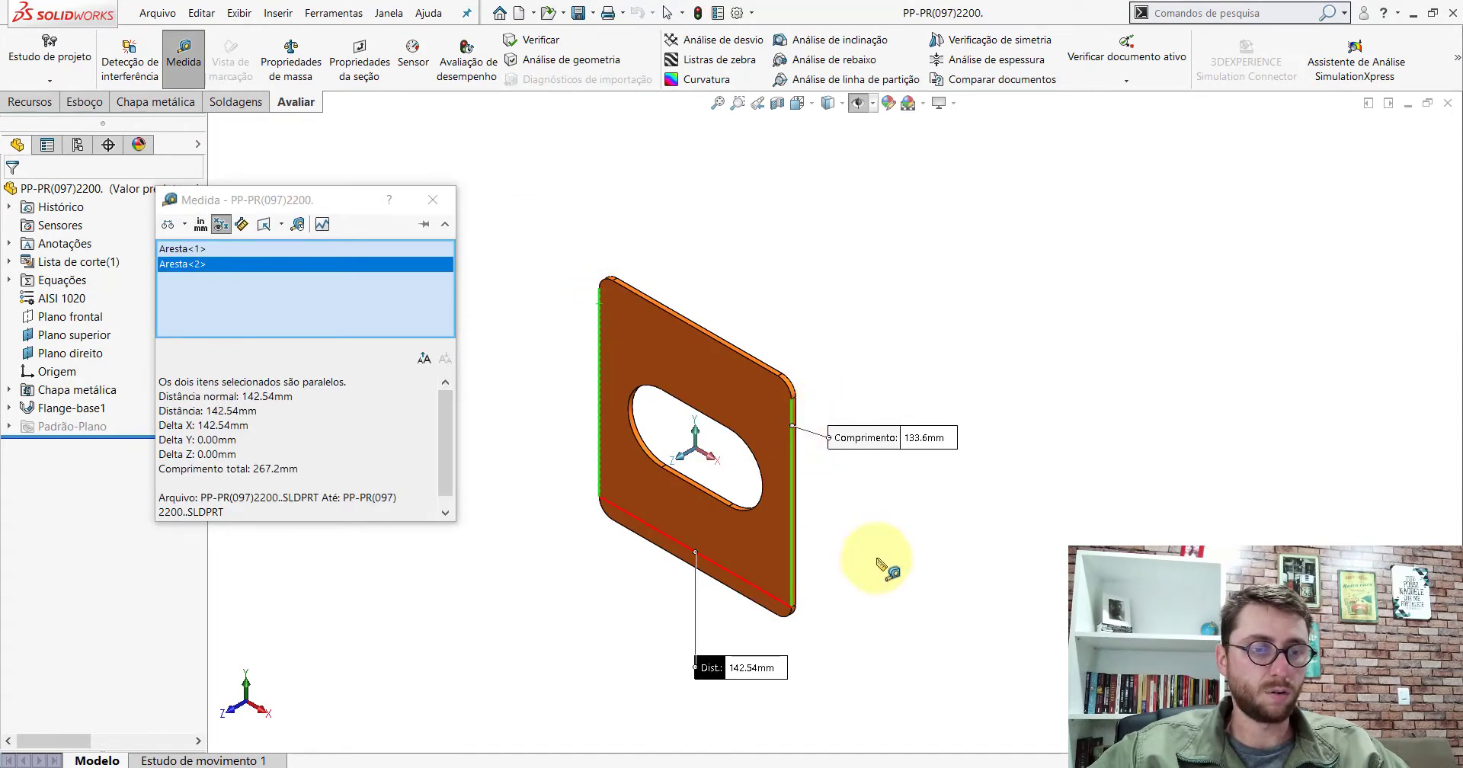
left_click(841, 496)
left_click(760, 363)
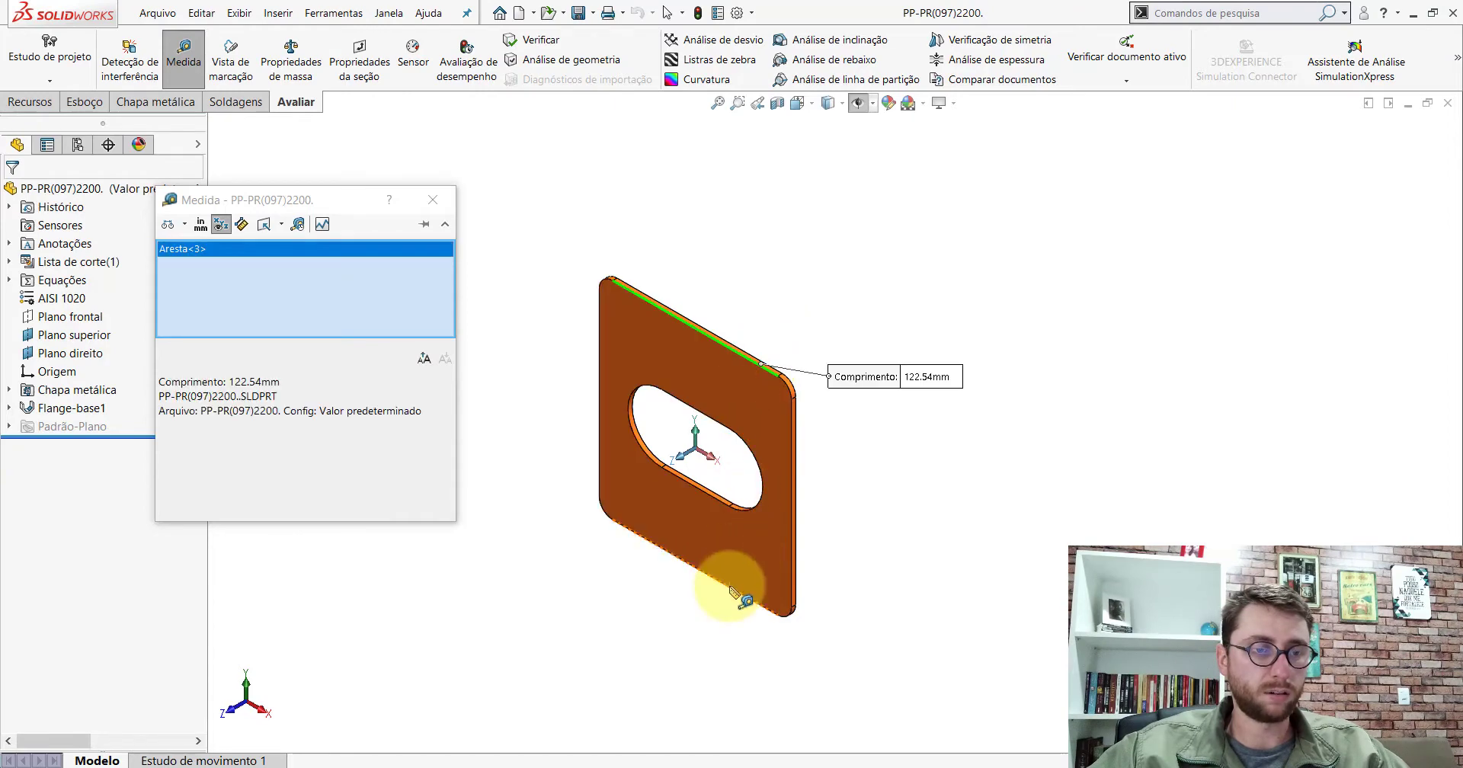
left_click(730, 590)
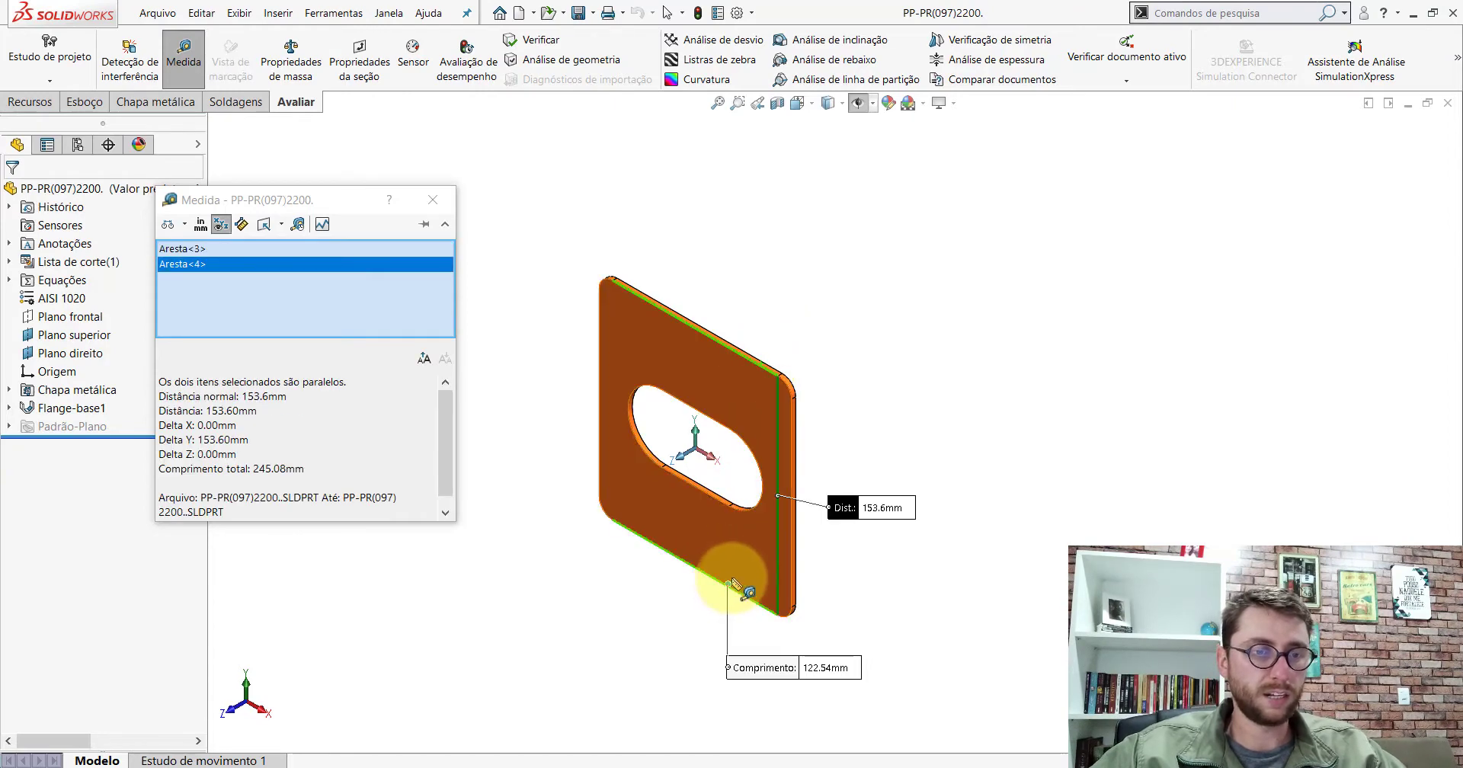
left_click(911, 415)
key("Escape")
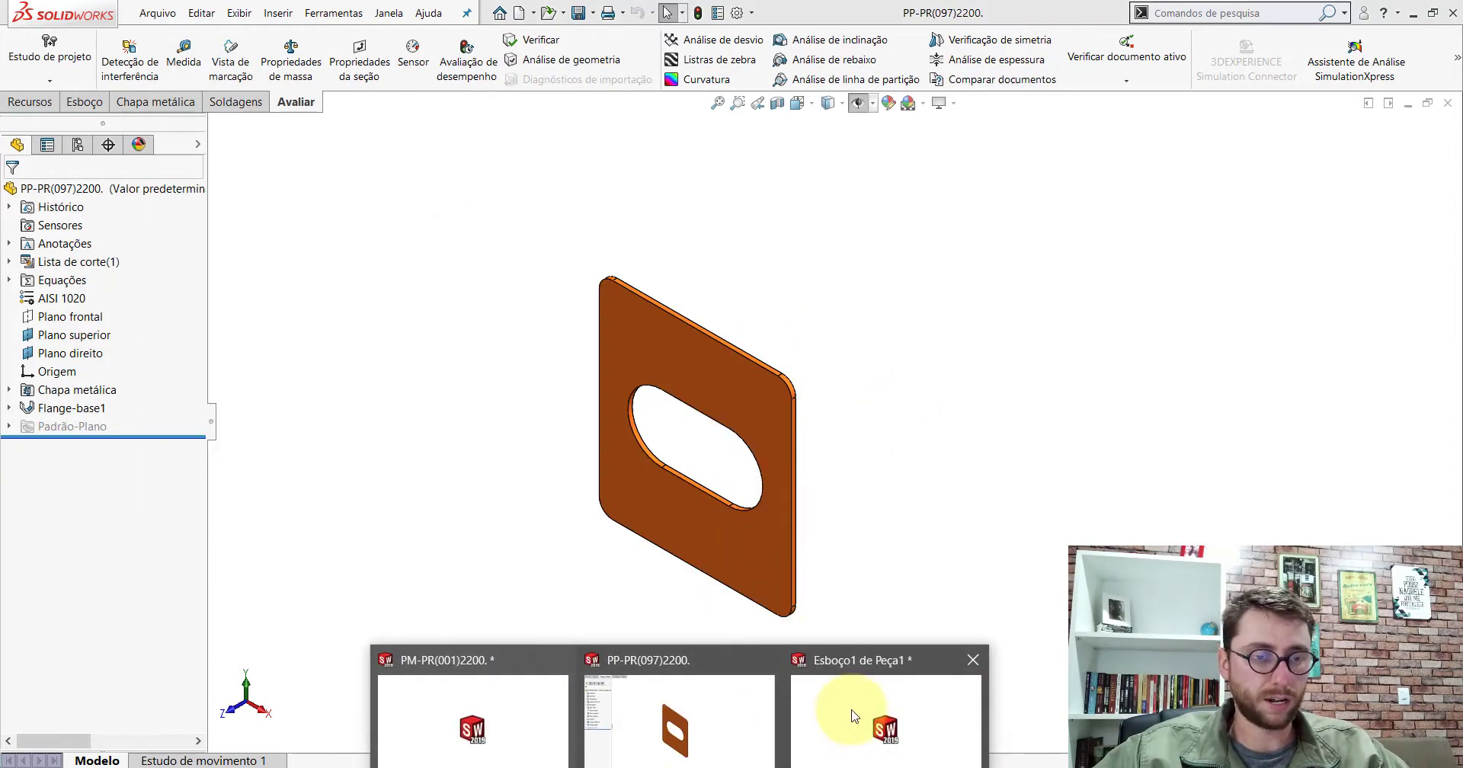
left_click(842, 719)
Dimension the rectangle's bottom edge to a width of 142,54
left_click(83, 104)
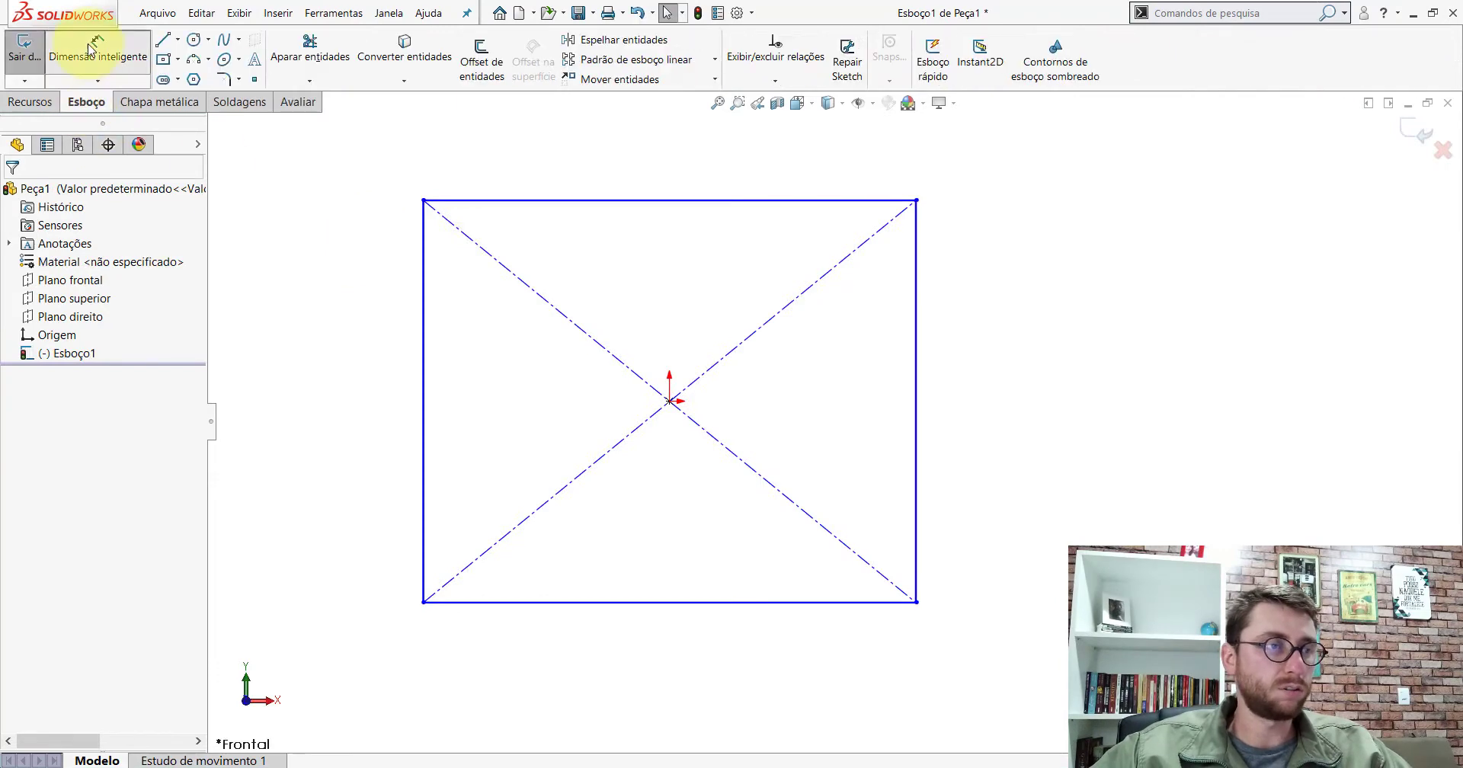
left_click(96, 47)
scroll(792, 495, "up", 3)
left_click(707, 483)
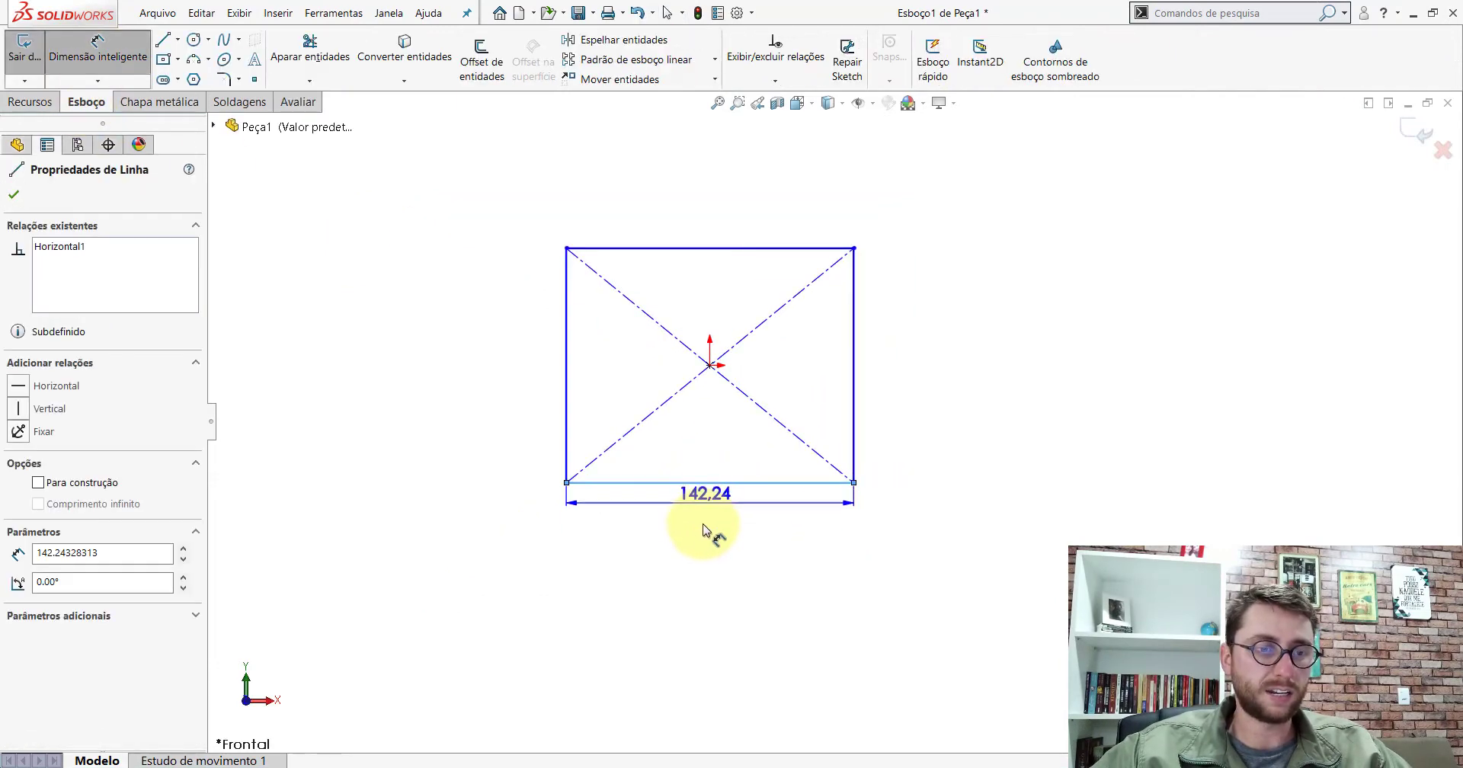
left_click(707, 537)
type("14")
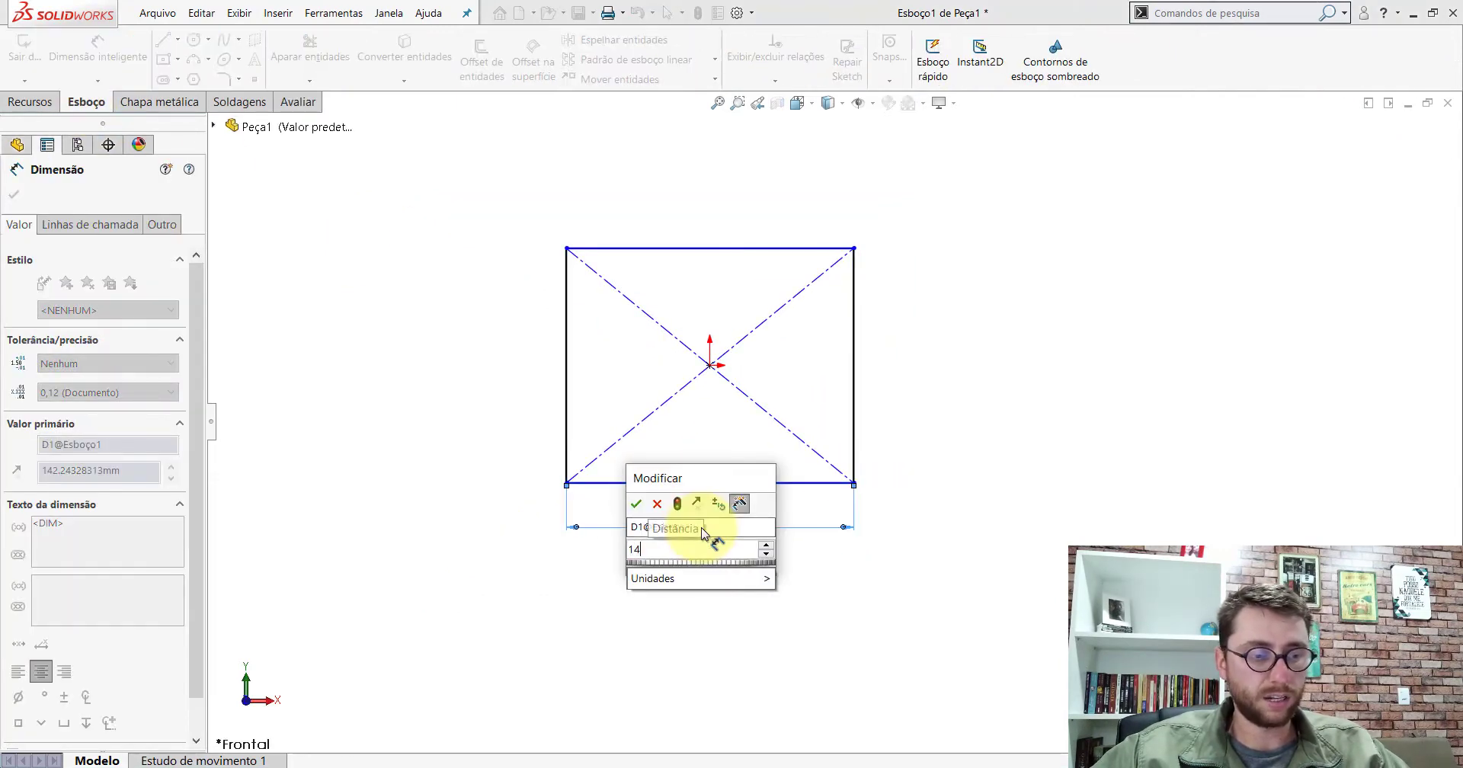
type("2,54")
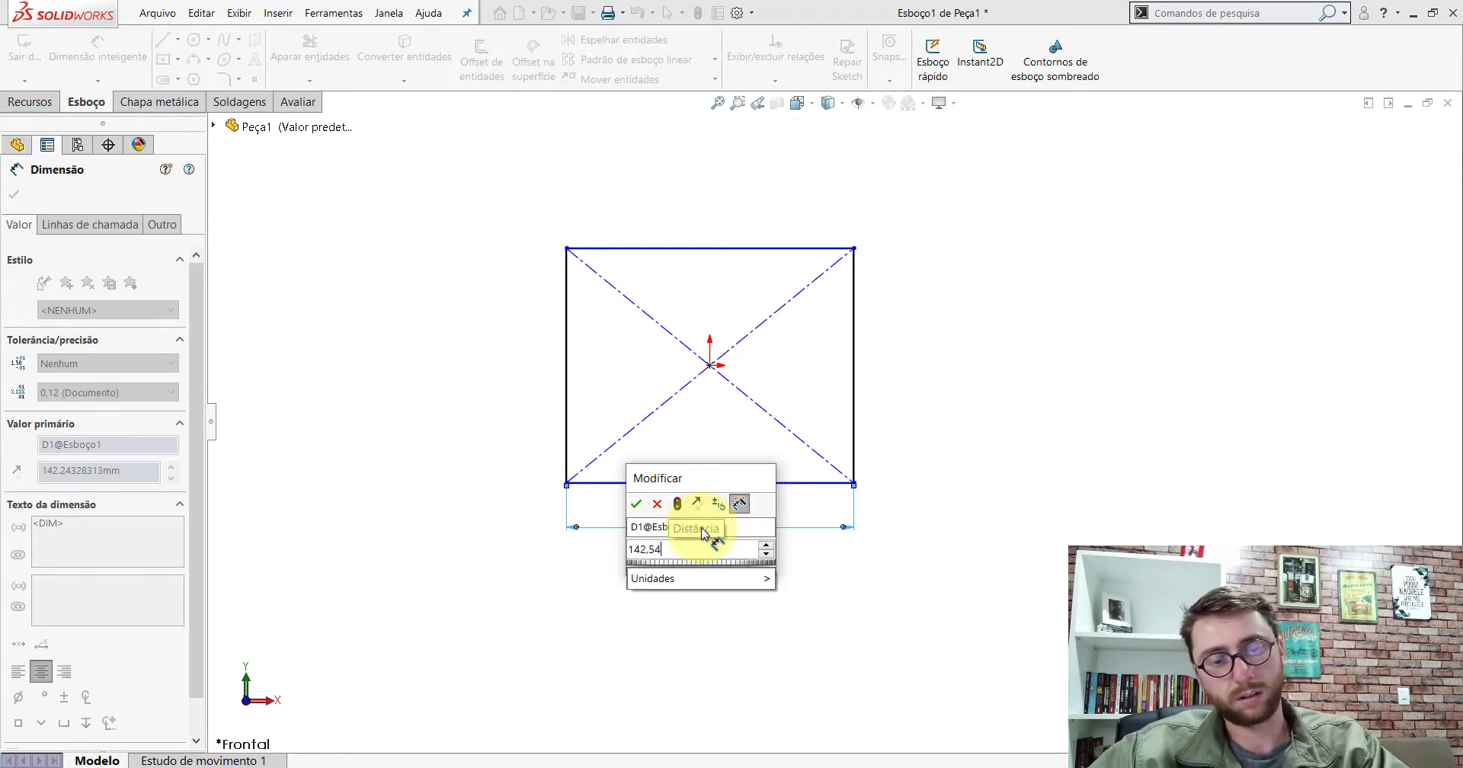
key("Return")
key("Escape")
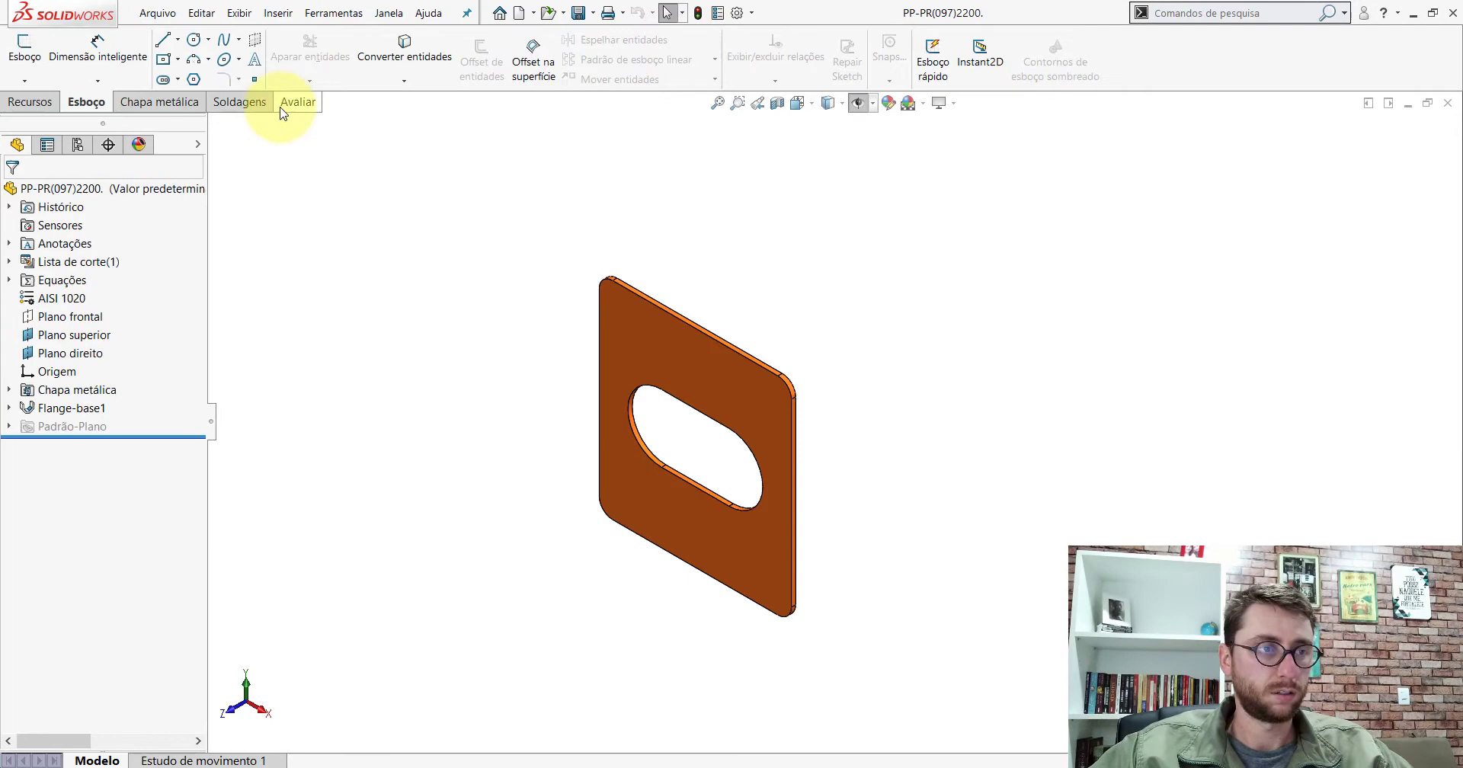
Re-measure the plate's top-to-bottom edge distance of 153.6 mm
left_click(282, 107)
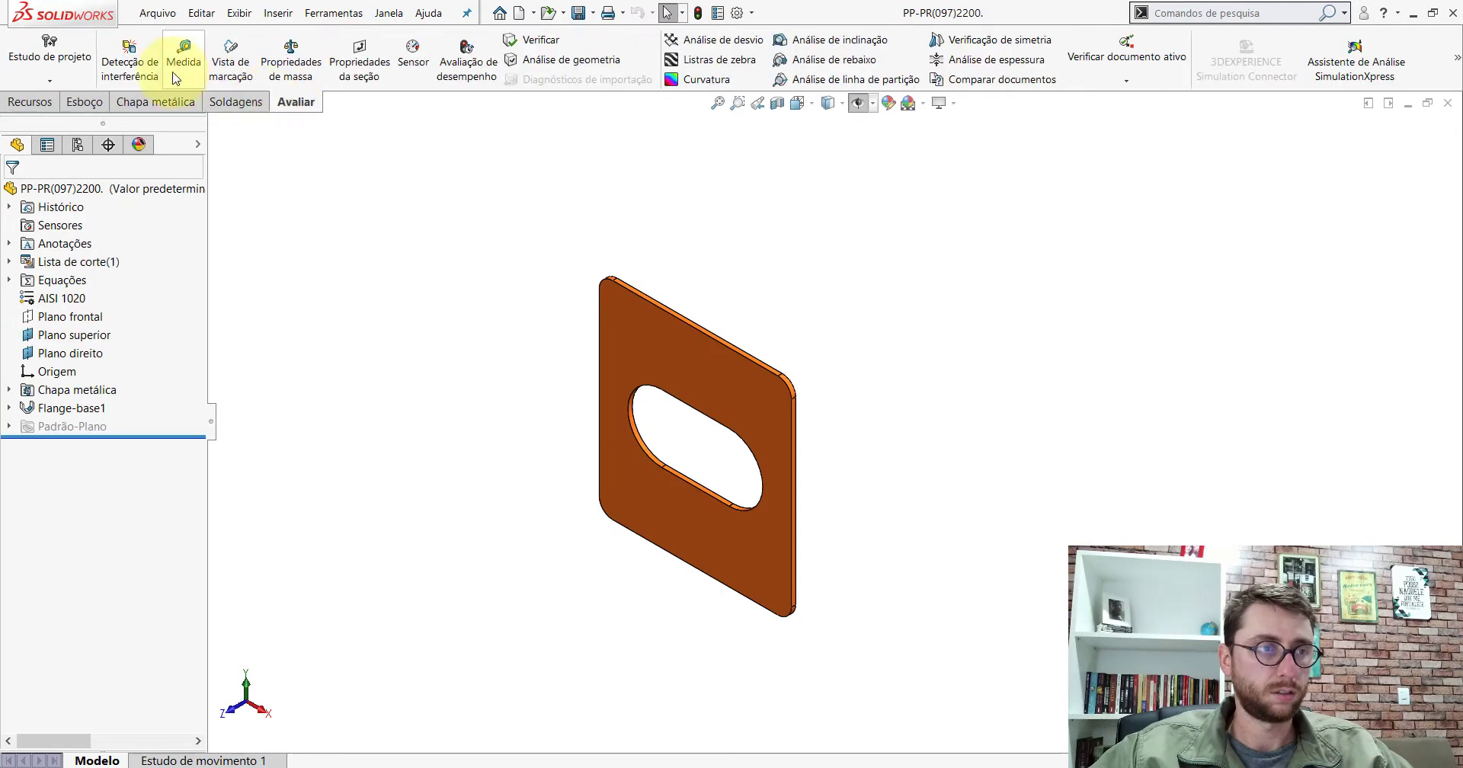
left_click(184, 57)
left_click(639, 294)
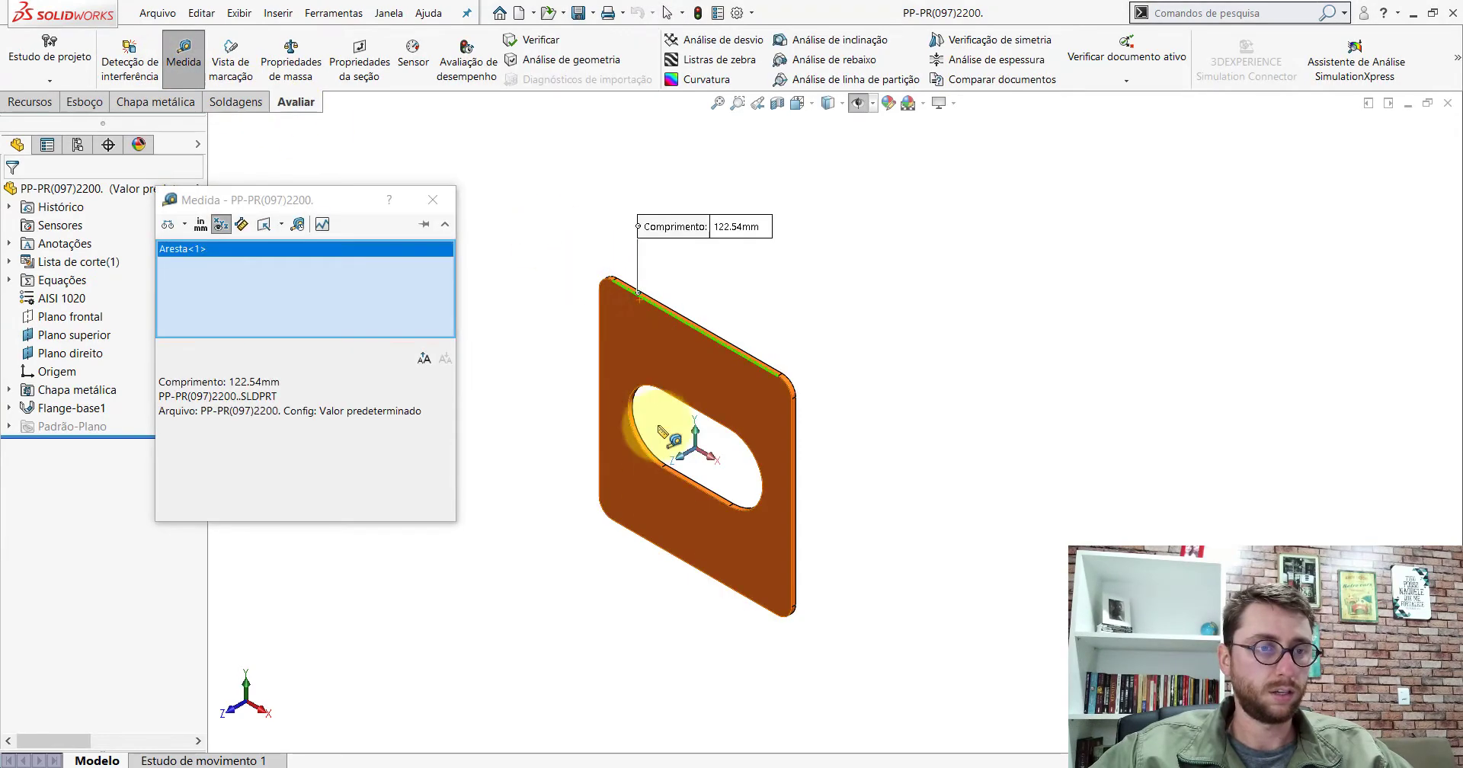
left_click(648, 546)
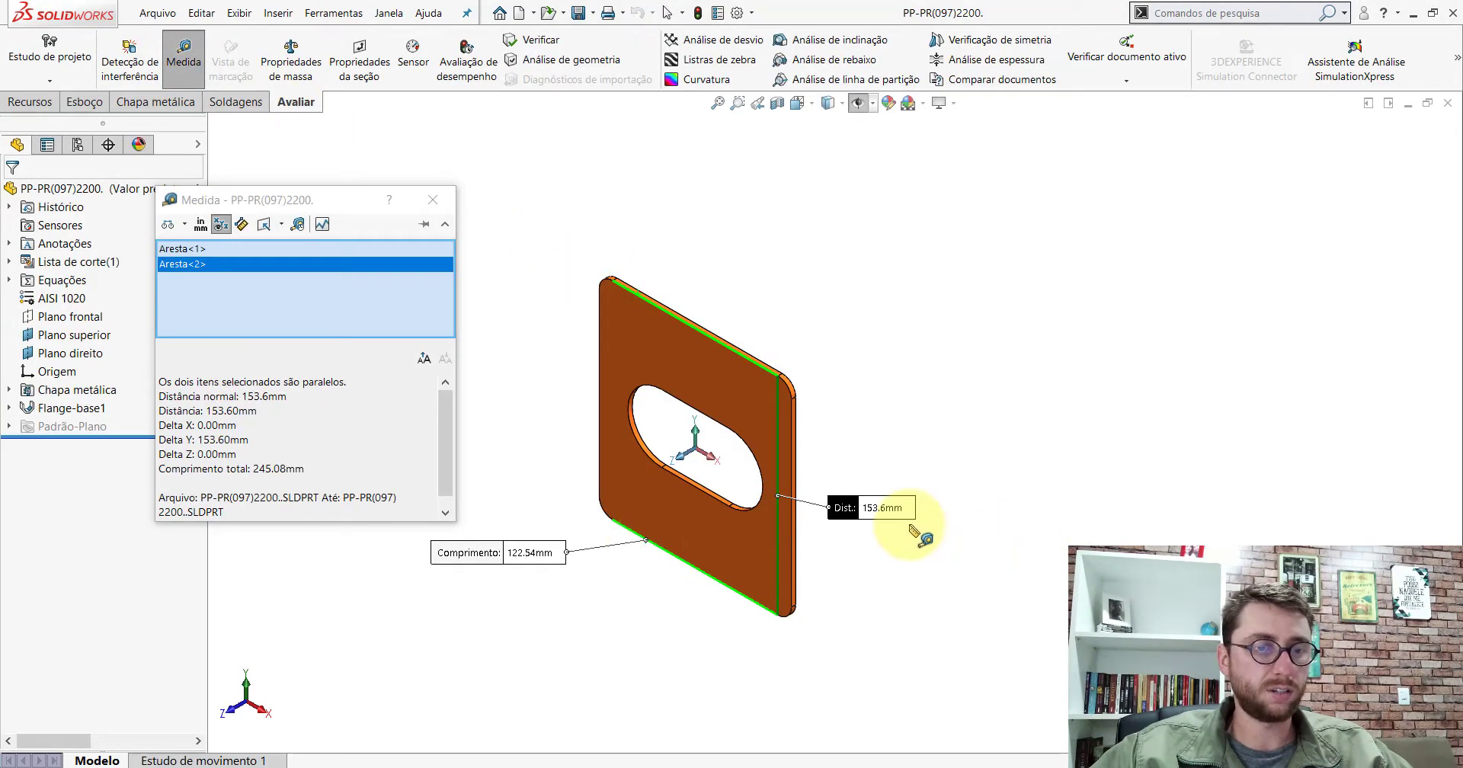
key("Escape")
In Esboço1, dimension the rectangle's right edge to a height of 153.60
left_click(816, 734)
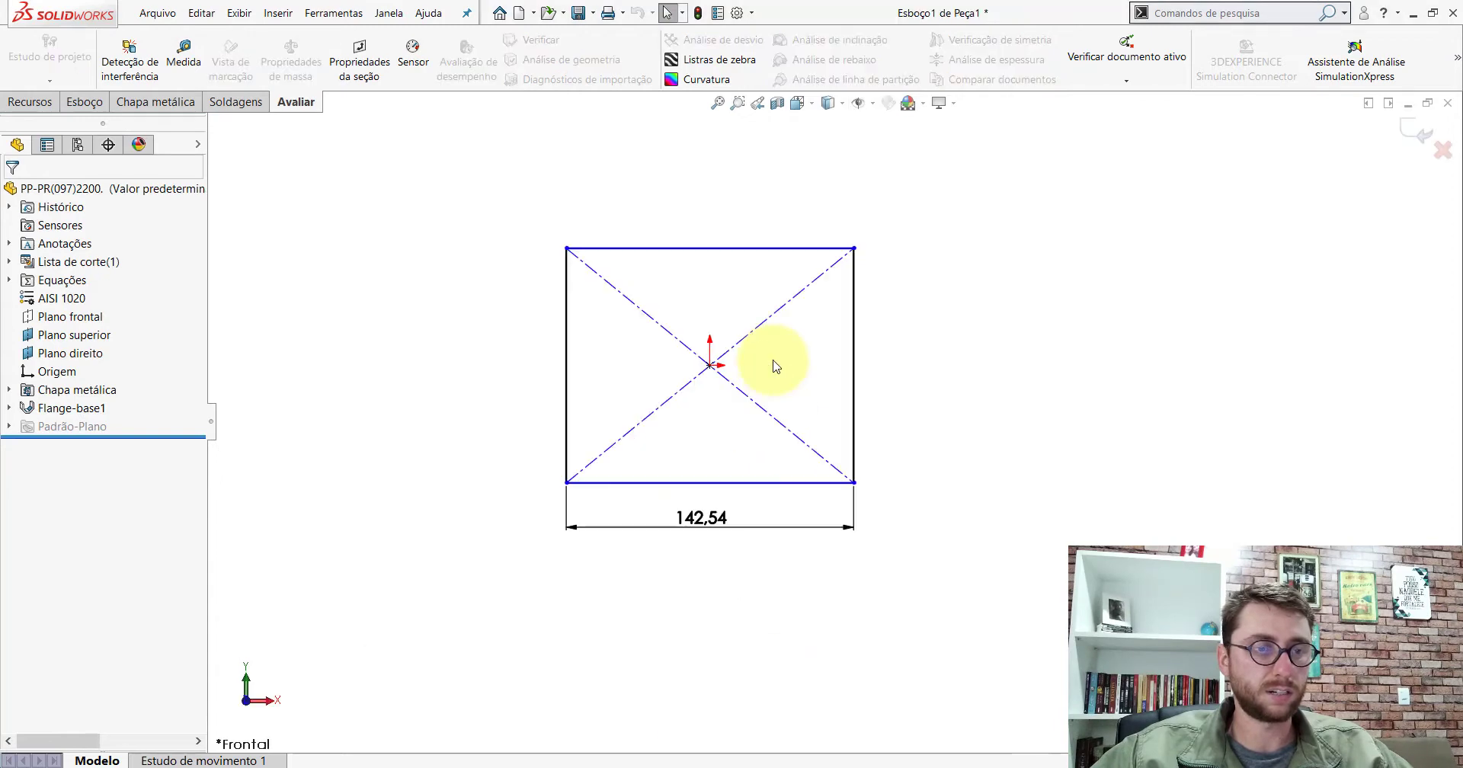
left_click(86, 104)
left_click(97, 48)
left_click(854, 305)
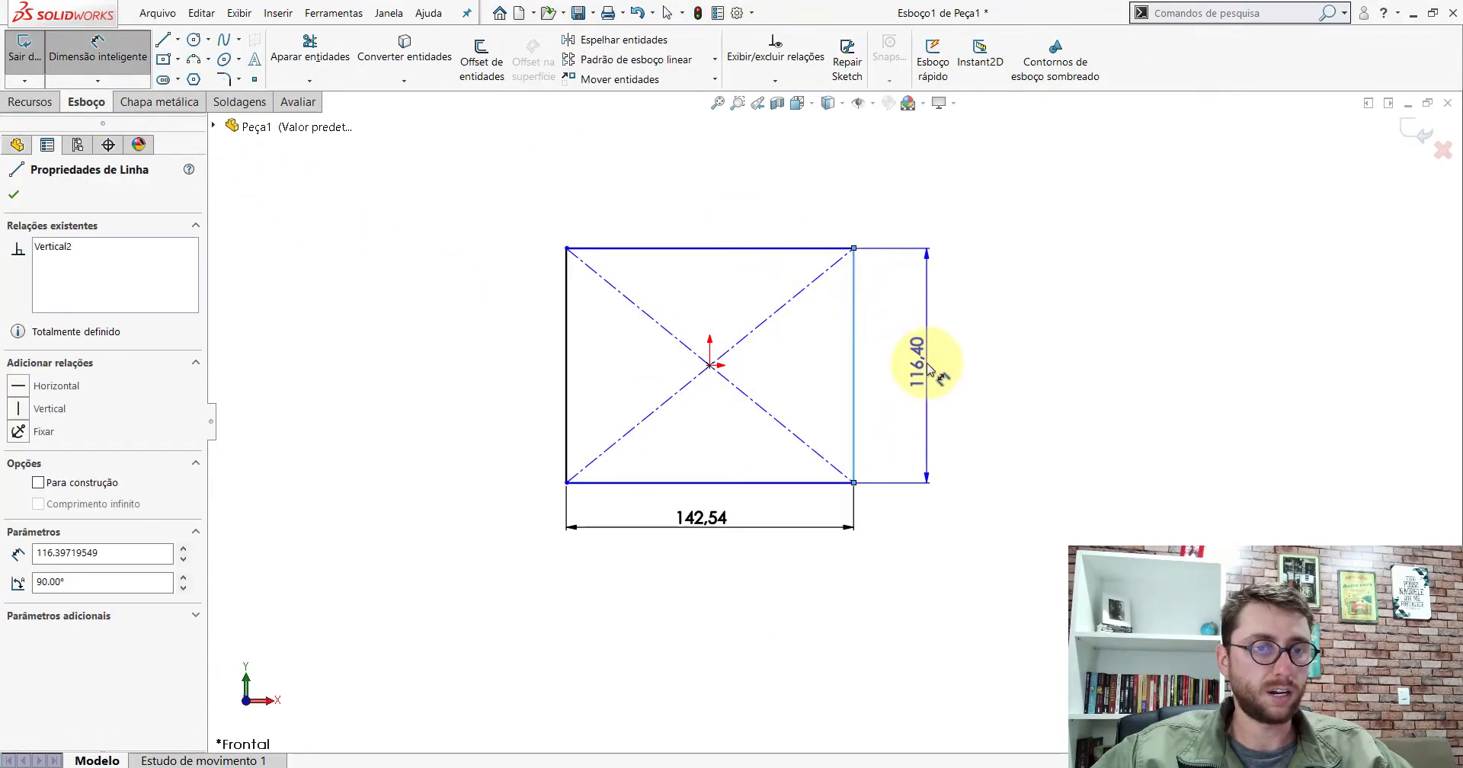
left_click(928, 369)
type("153,")
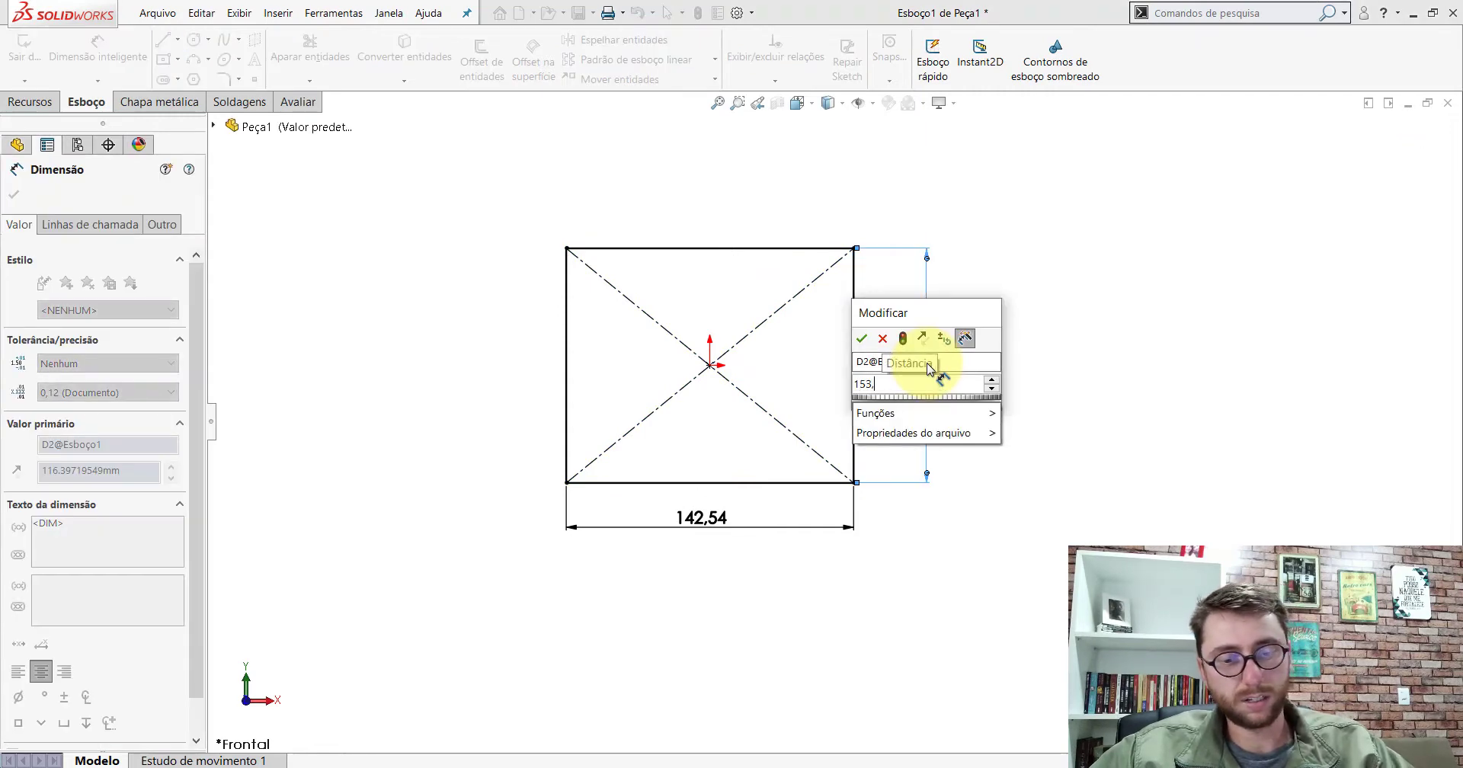
type("6")
key("Return")
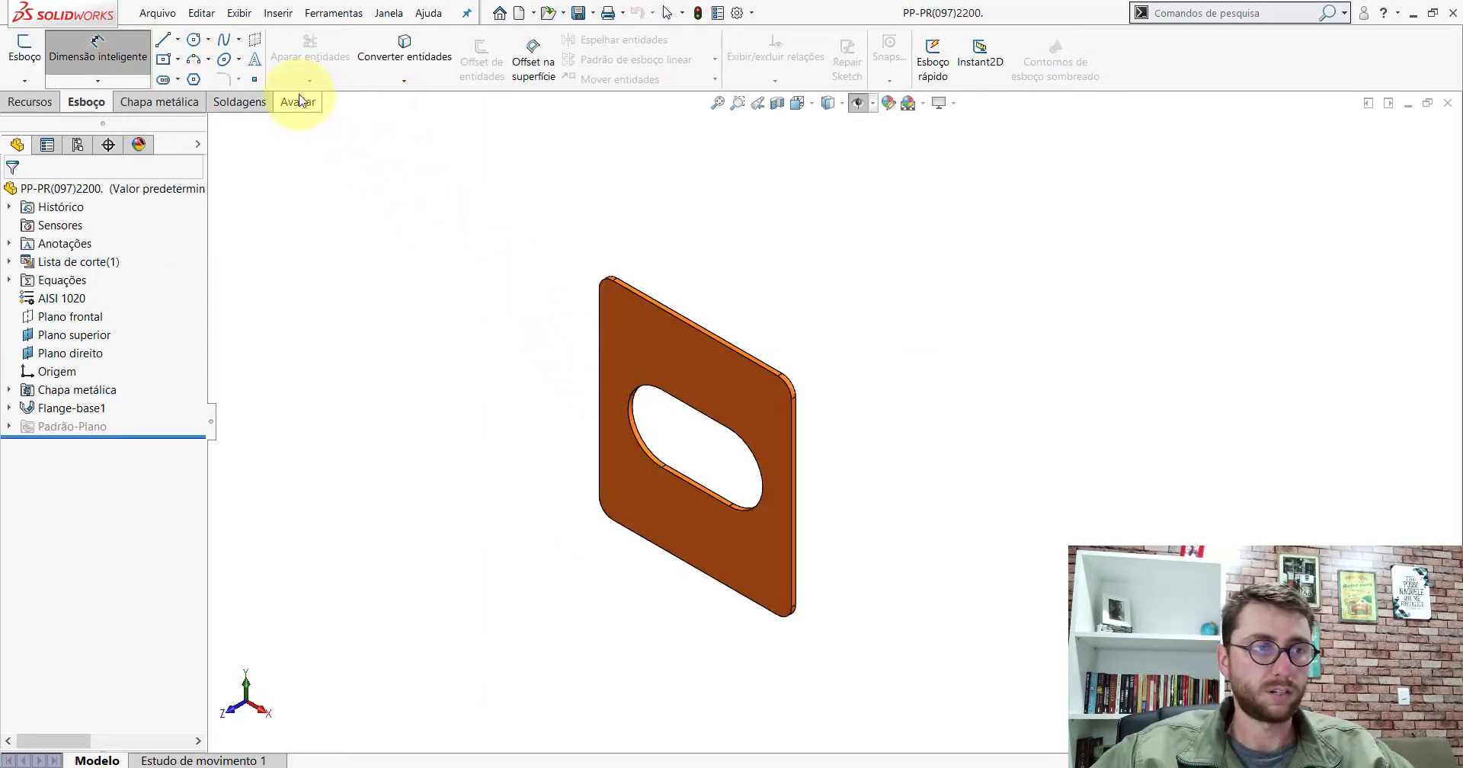
left_click(295, 103)
left_click(169, 61)
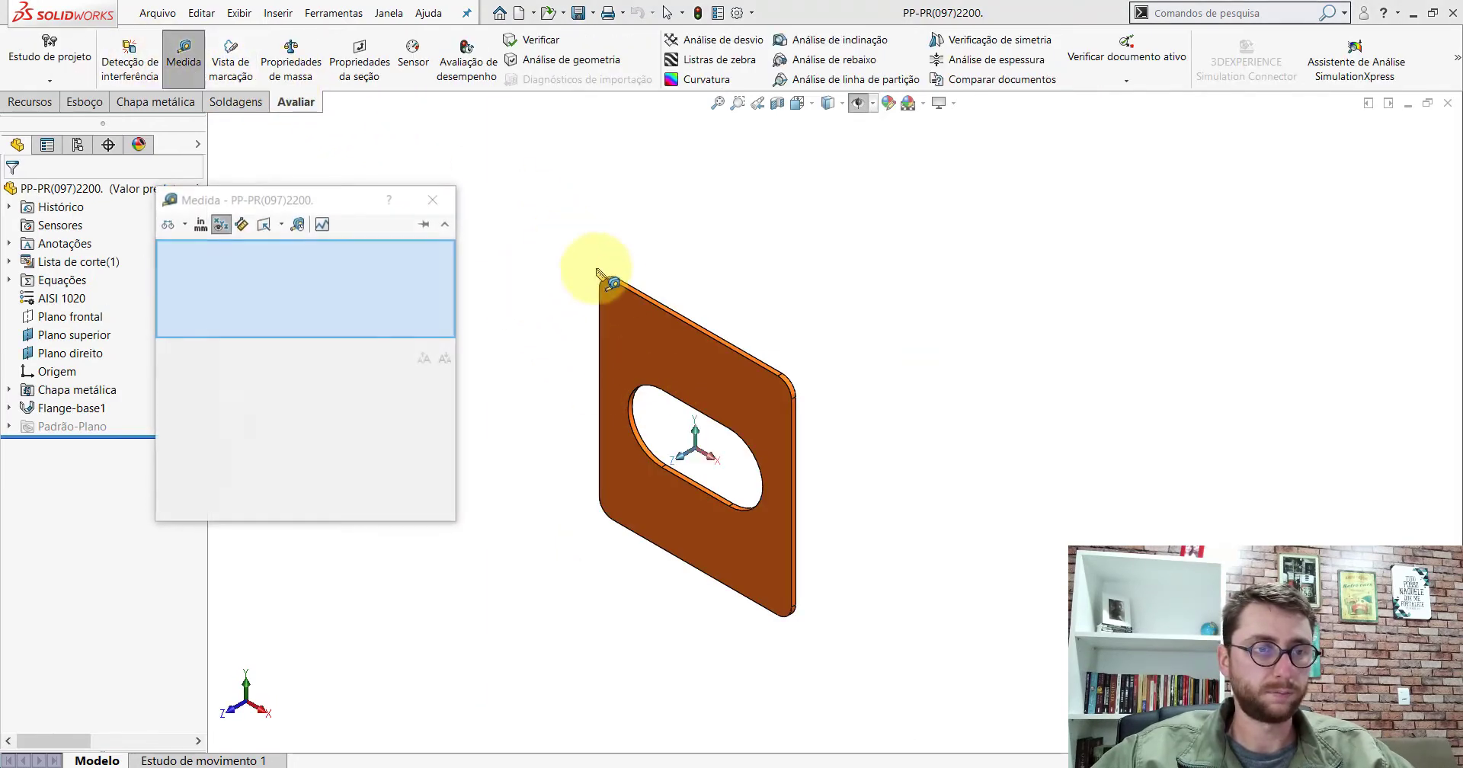
left_click(638, 295)
left_click(621, 527)
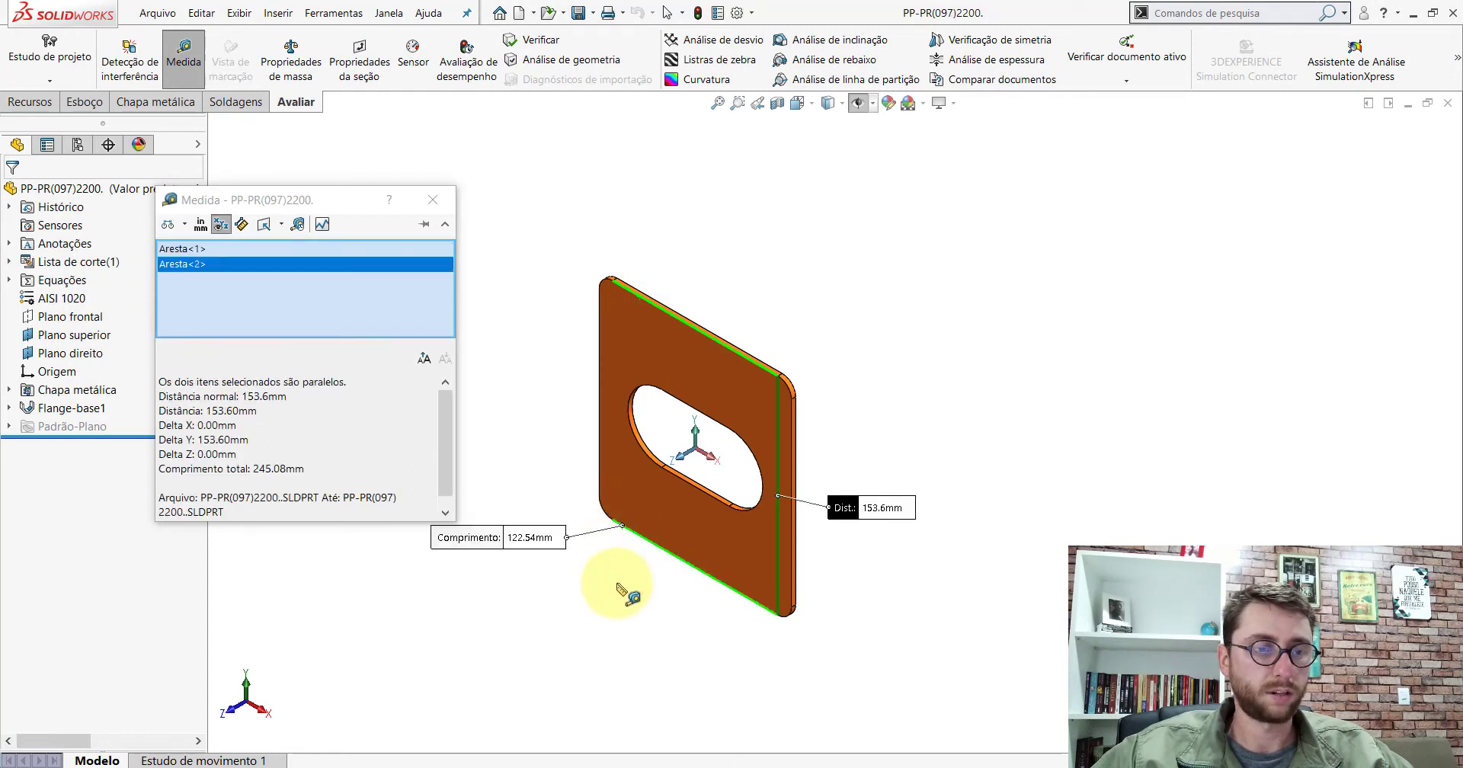
left_click(617, 587)
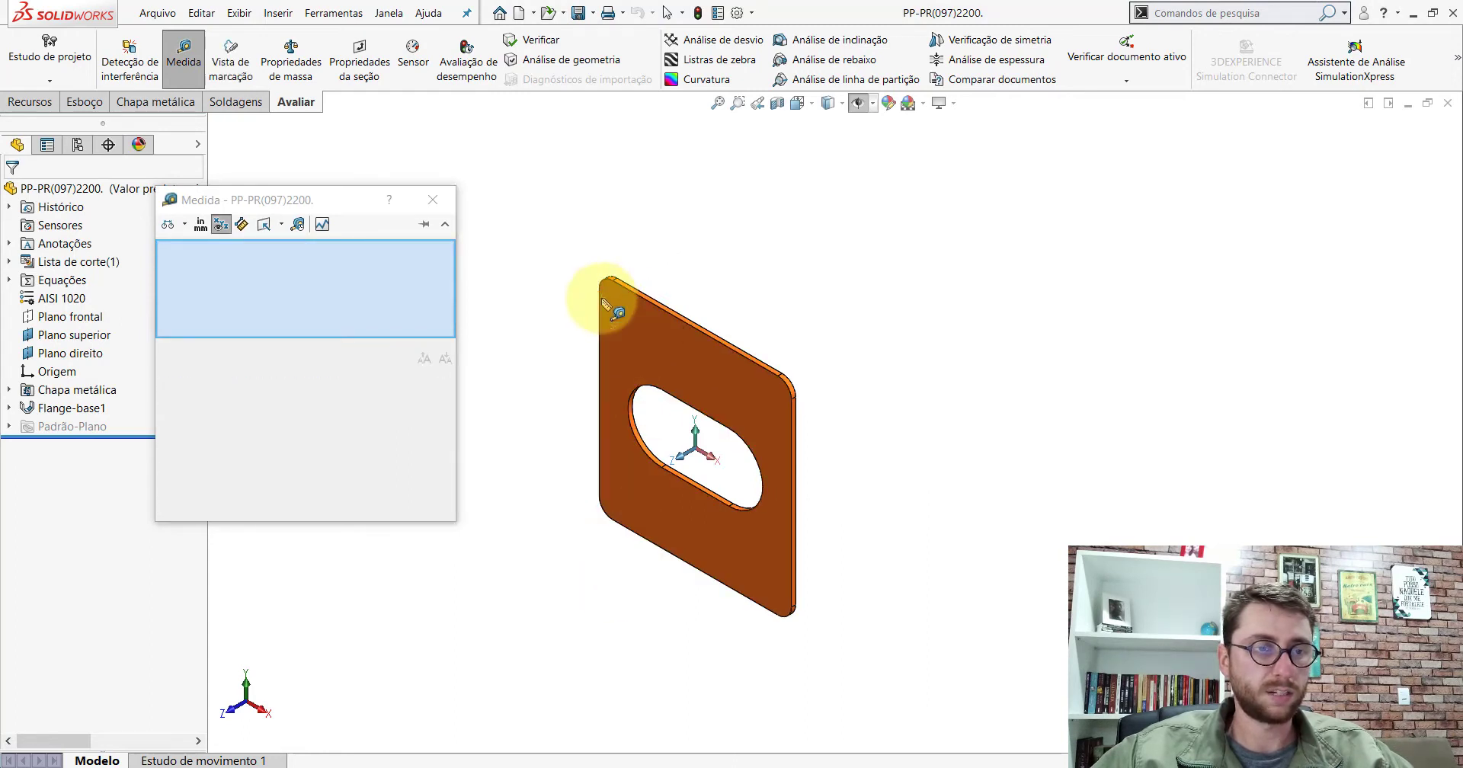
left_click(602, 301)
left_click(793, 425)
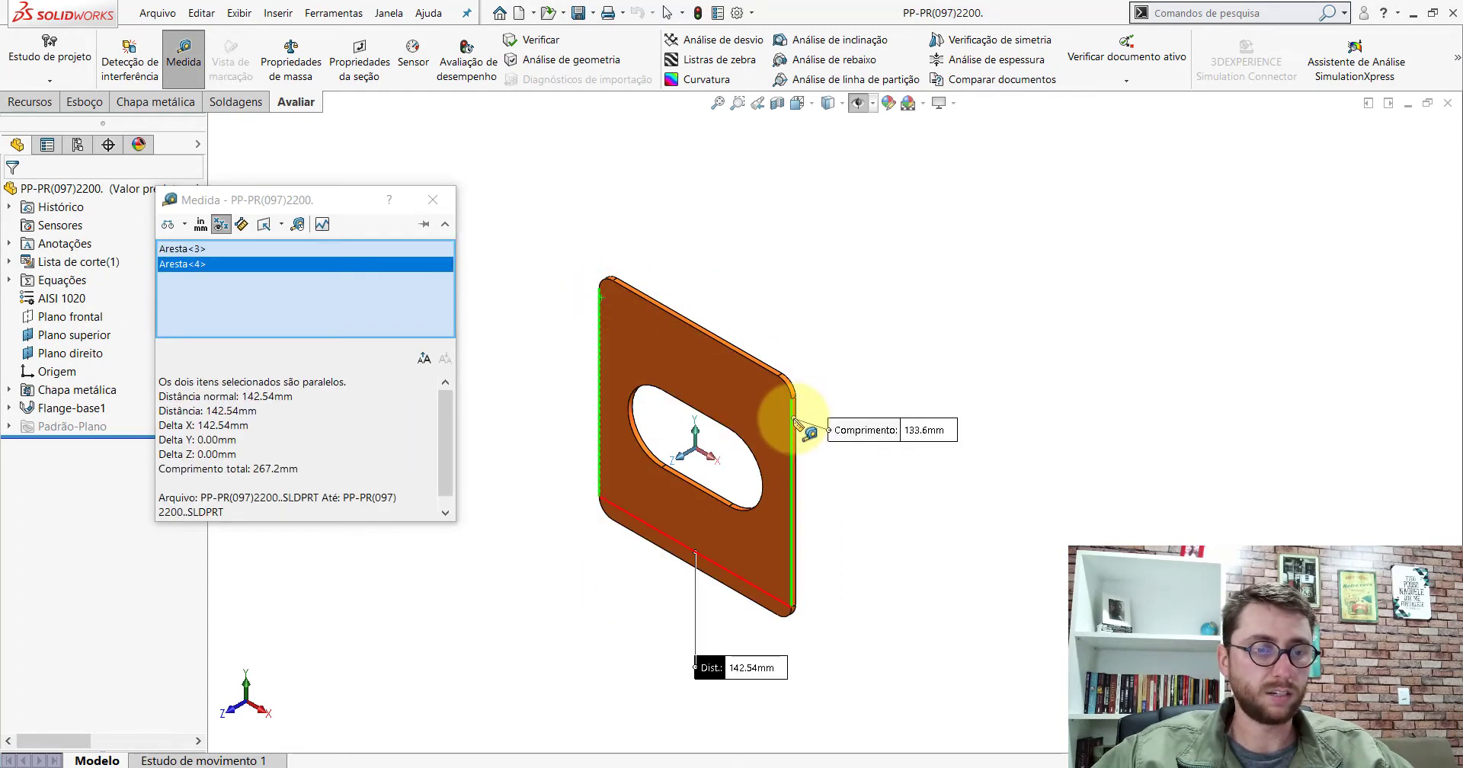
left_click(853, 343)
scroll(796, 358, "down", 5)
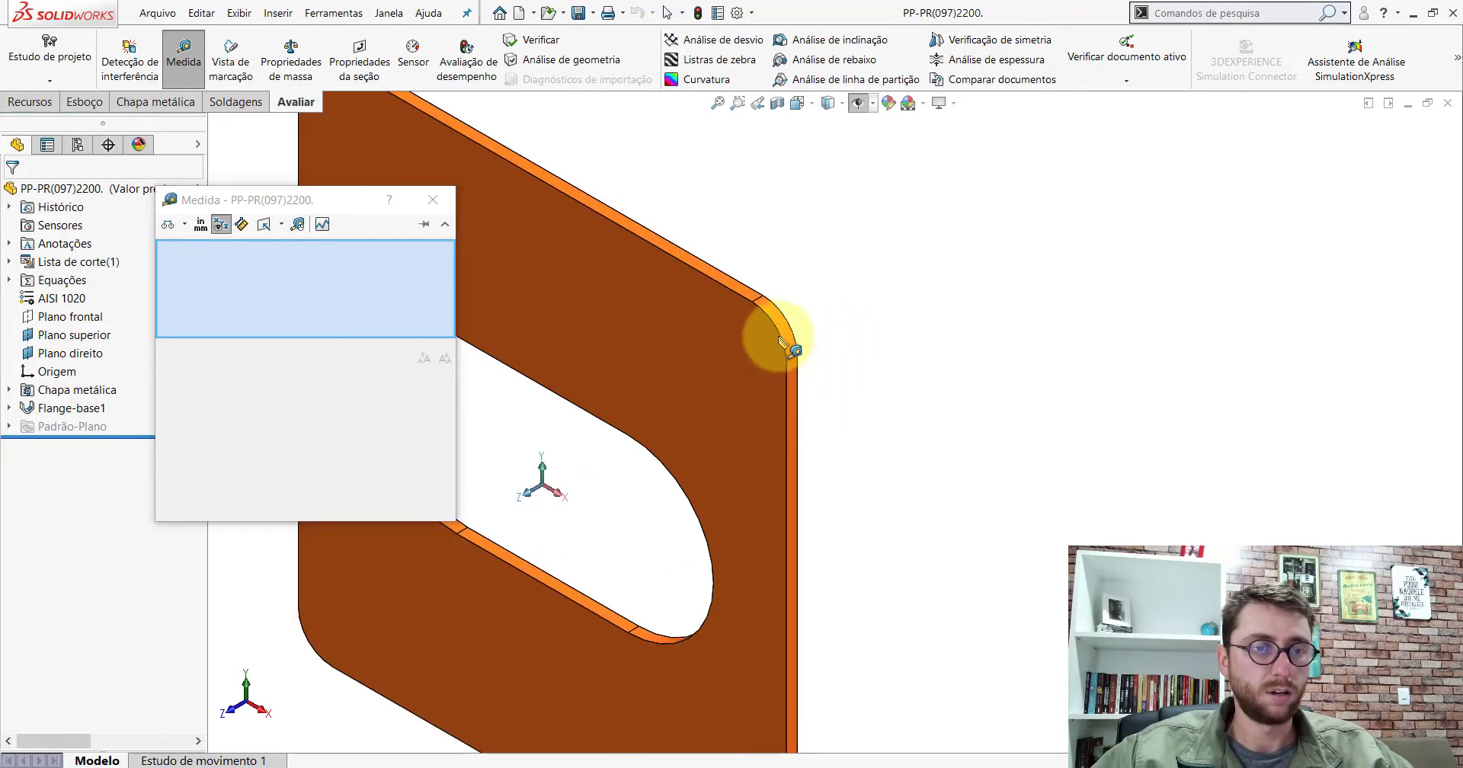
left_click(794, 336)
scroll(796, 335, "up", 3)
scroll(796, 335, "up", 2)
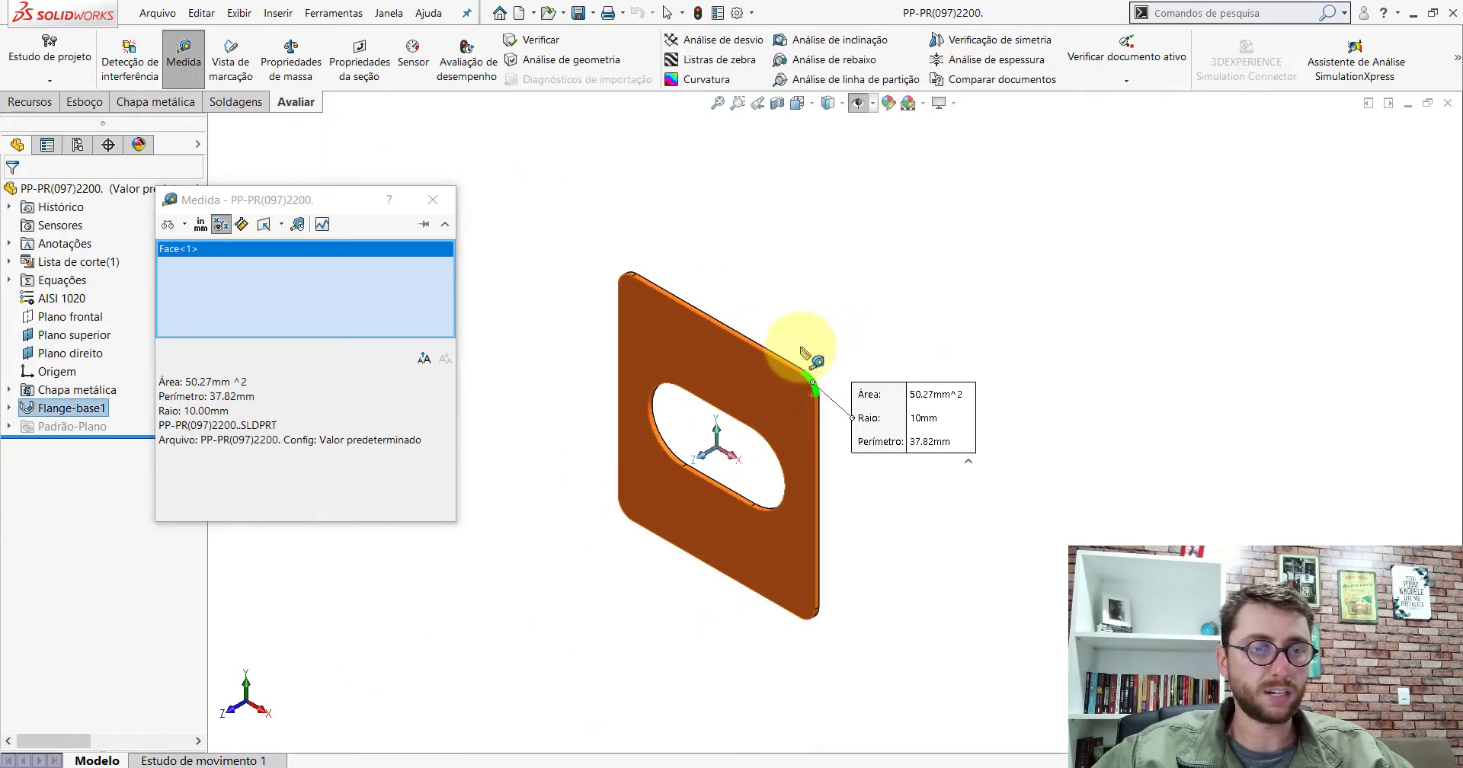
key("Escape")
left_click(184, 53)
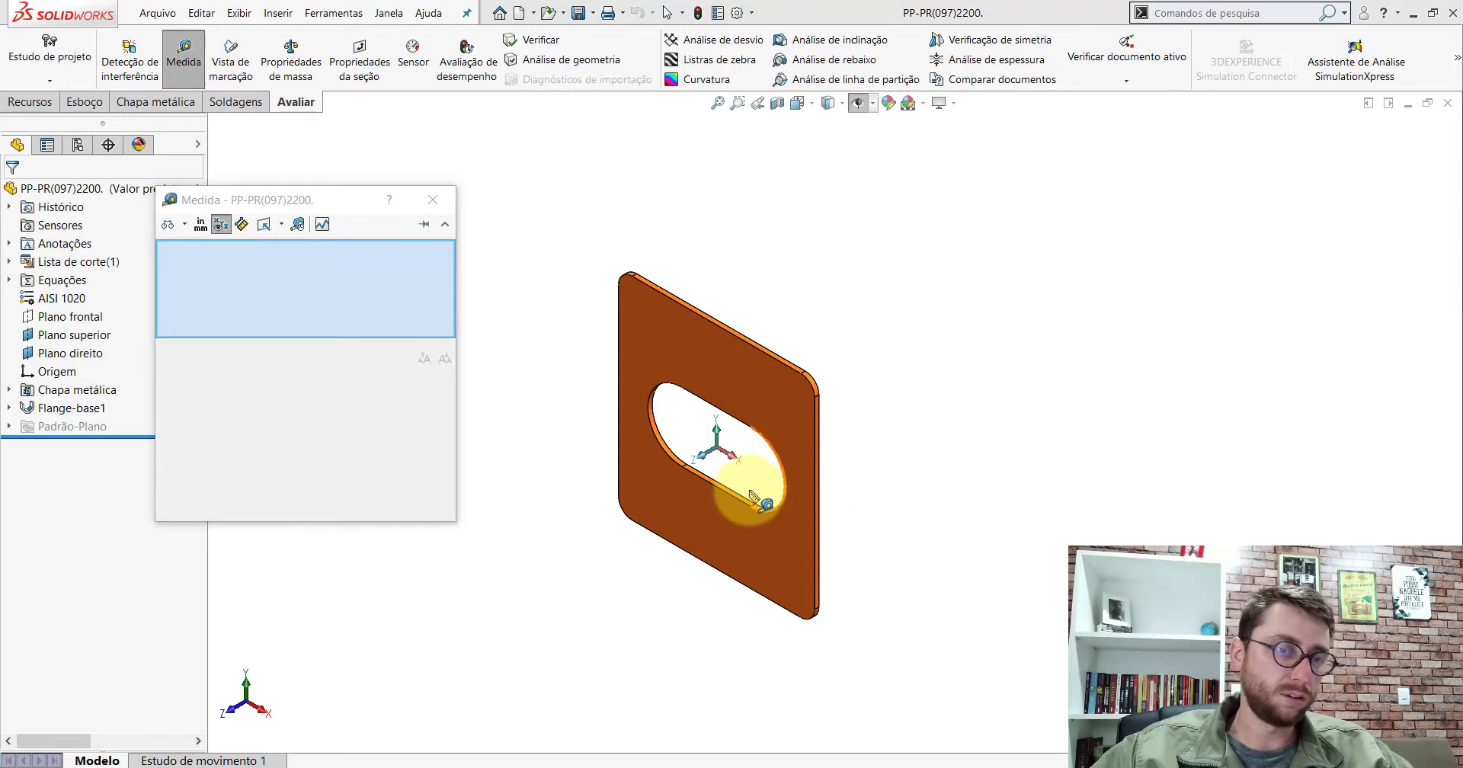
mouse_move(777, 452)
middle_mouse_down()
mouse_move(852, 404)
mouse_move(734, 499)
middle_mouse_up()
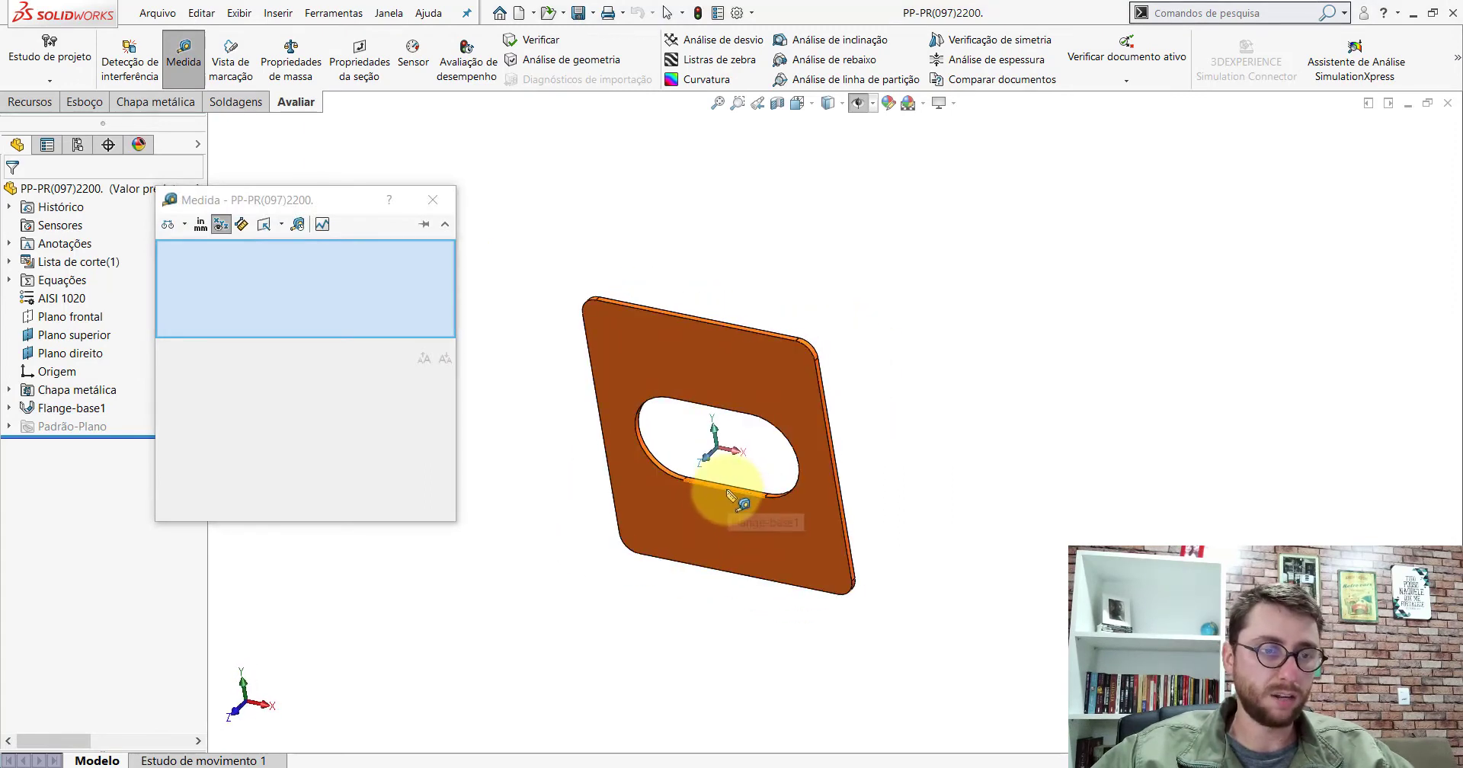
left_click(724, 488)
left_click(729, 486)
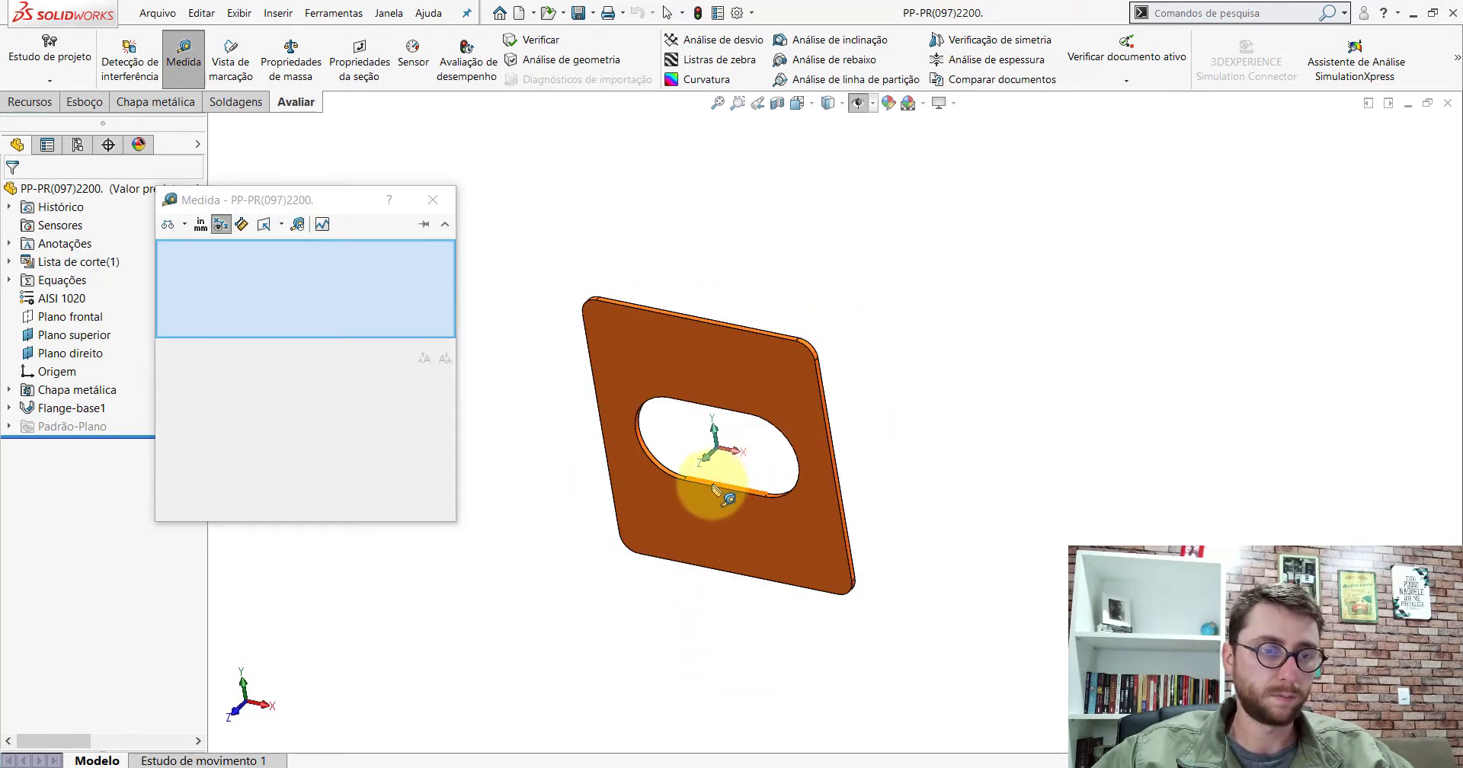
left_click(710, 490)
left_click(777, 491)
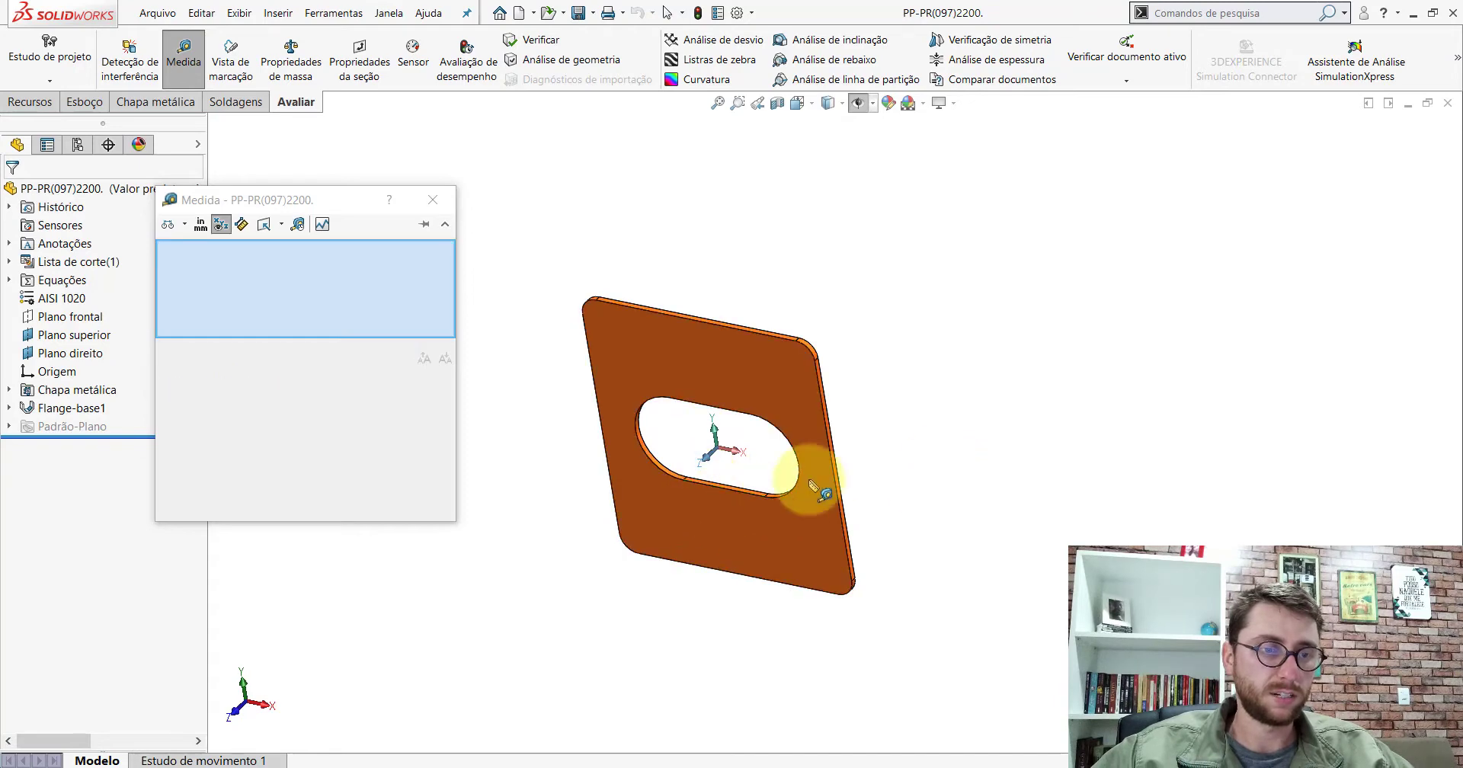
scroll(770, 495, "down", 2)
left_click(741, 487)
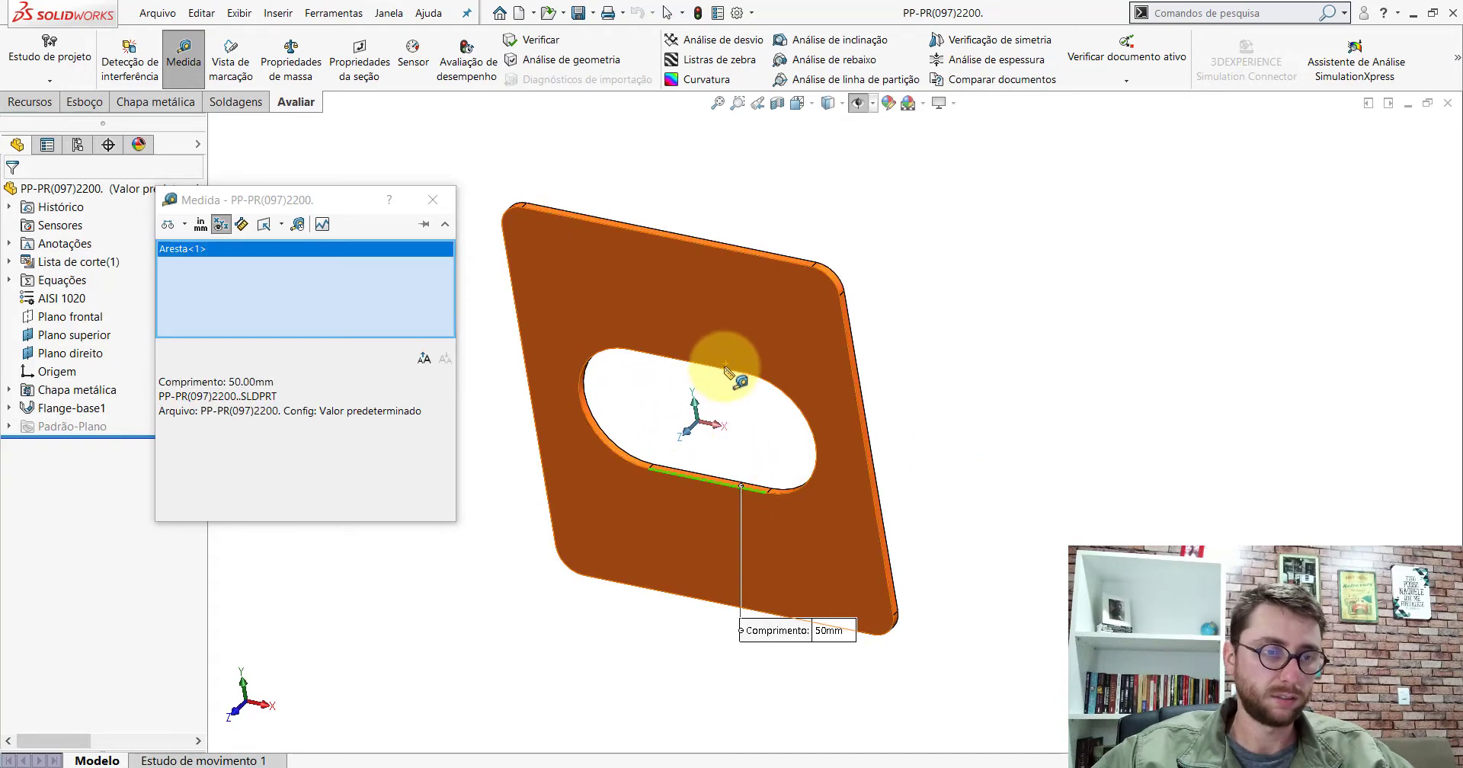
left_click(724, 367)
scroll(752, 404, "up", 3)
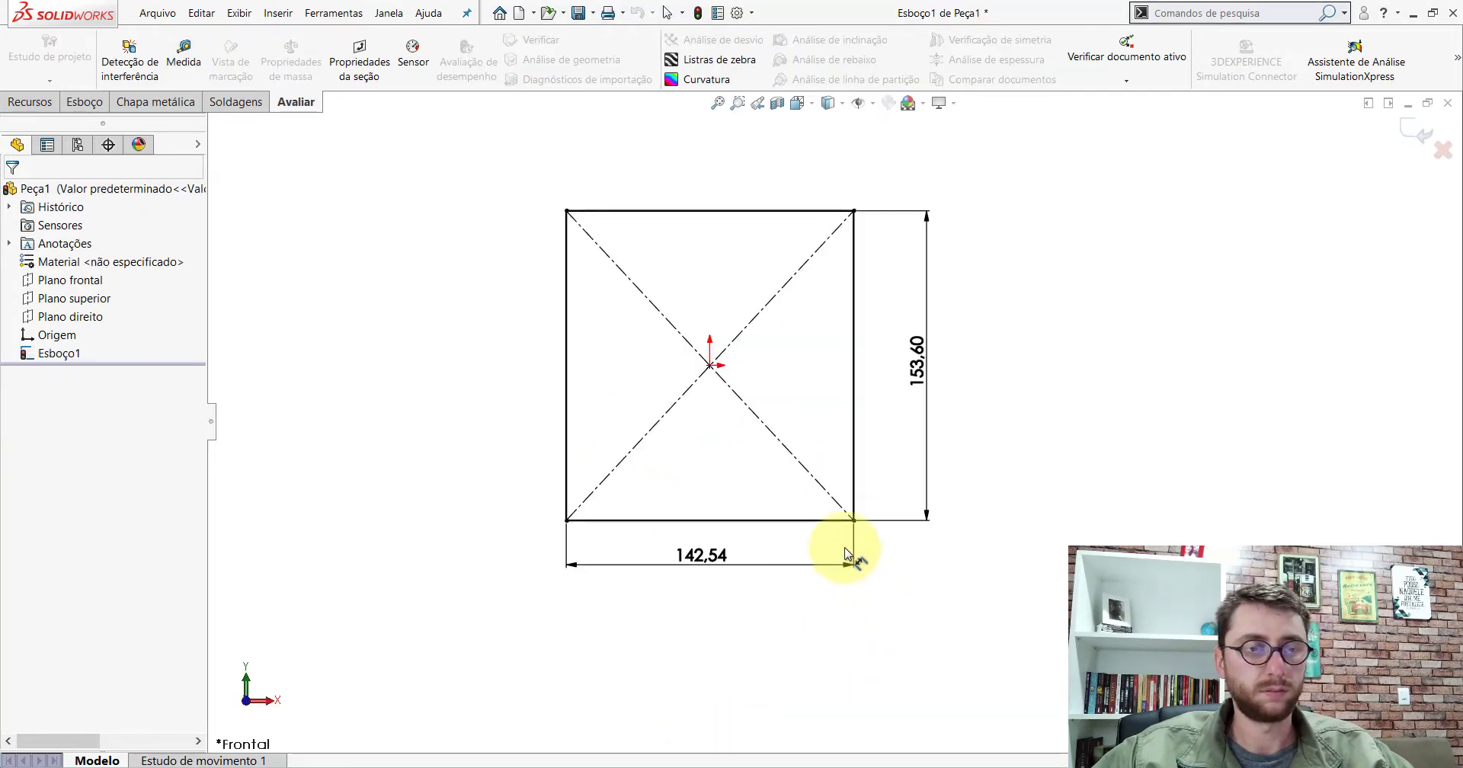
Fillet all four rectangle corners at R10
left_click(88, 102)
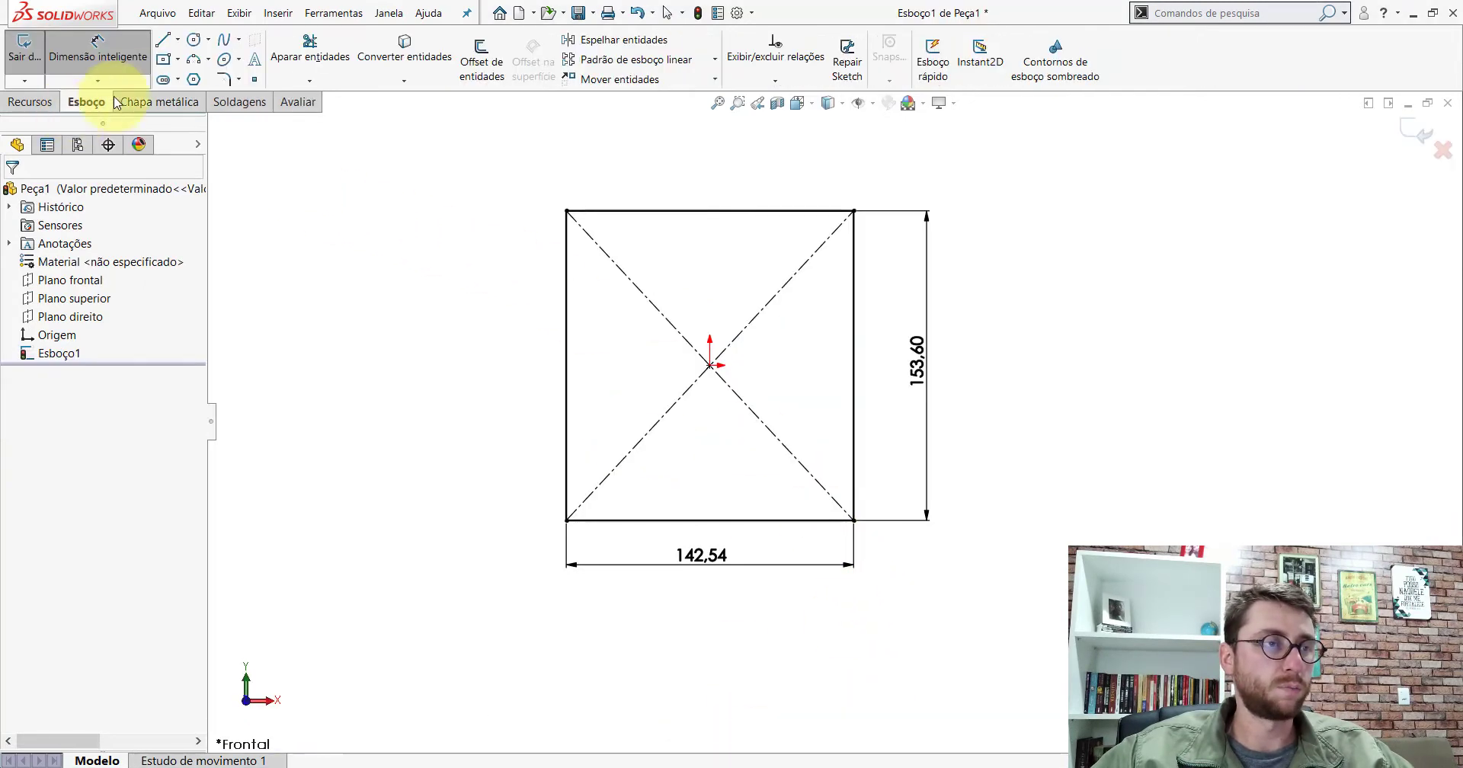
left_click(226, 79)
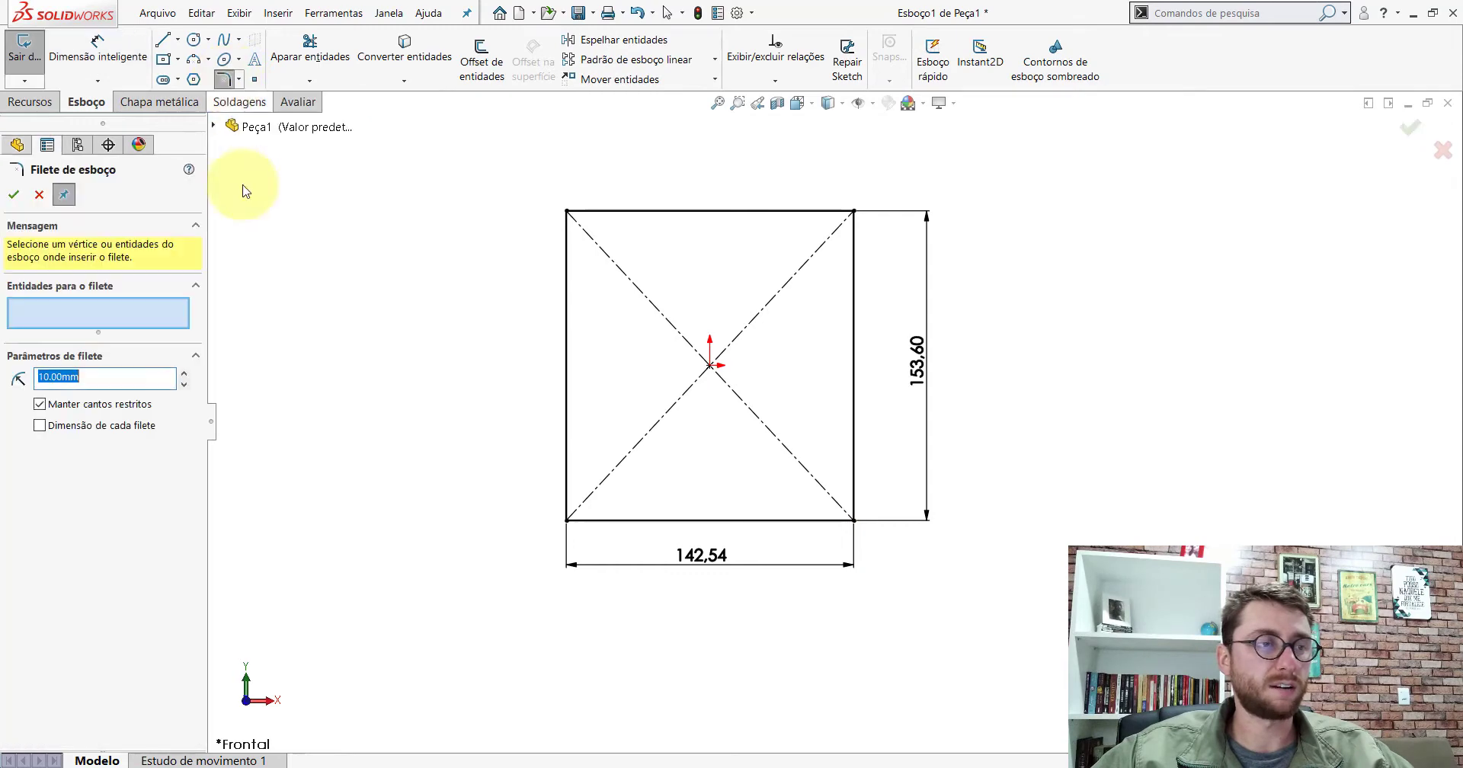
left_click(566, 211)
left_click(854, 212)
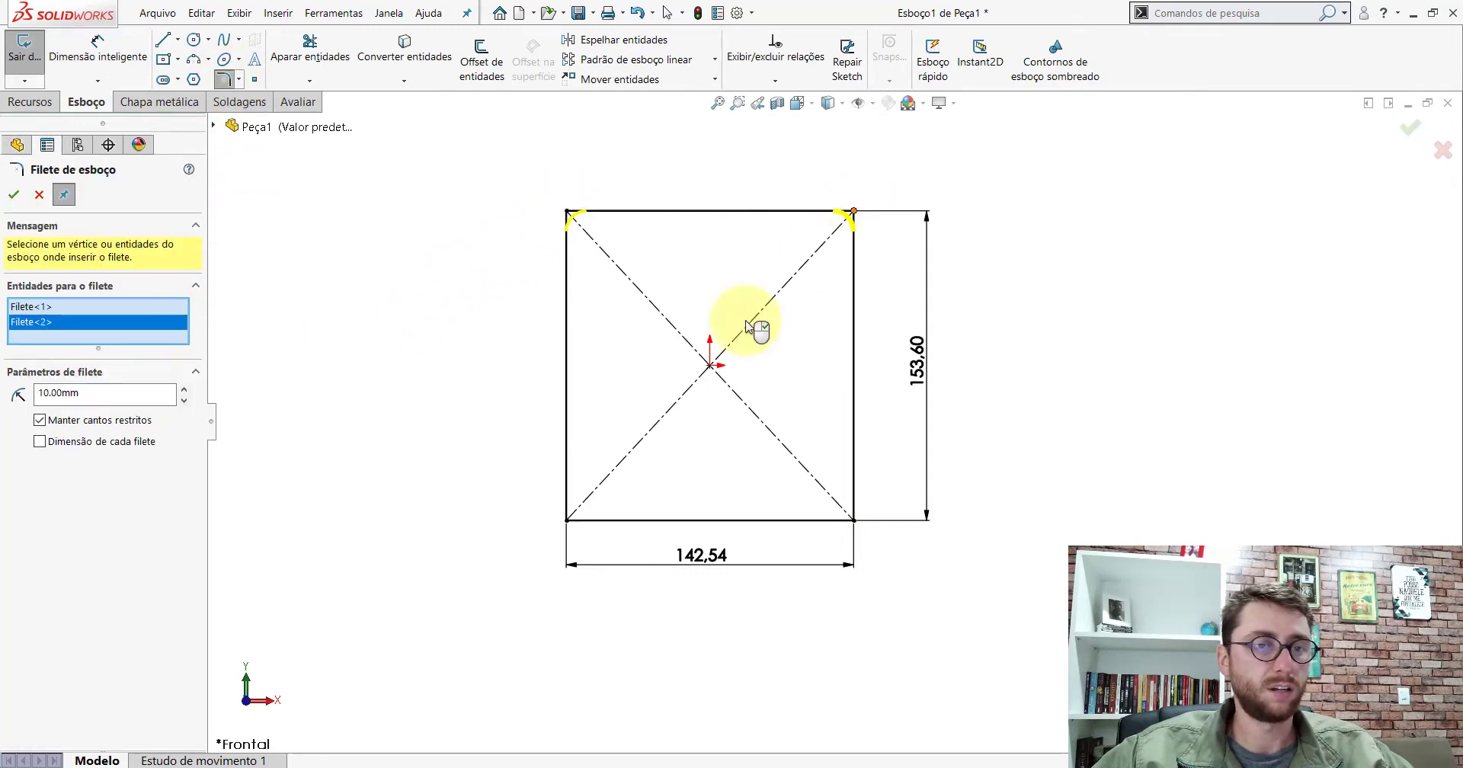
left_click(568, 521)
left_click(854, 520)
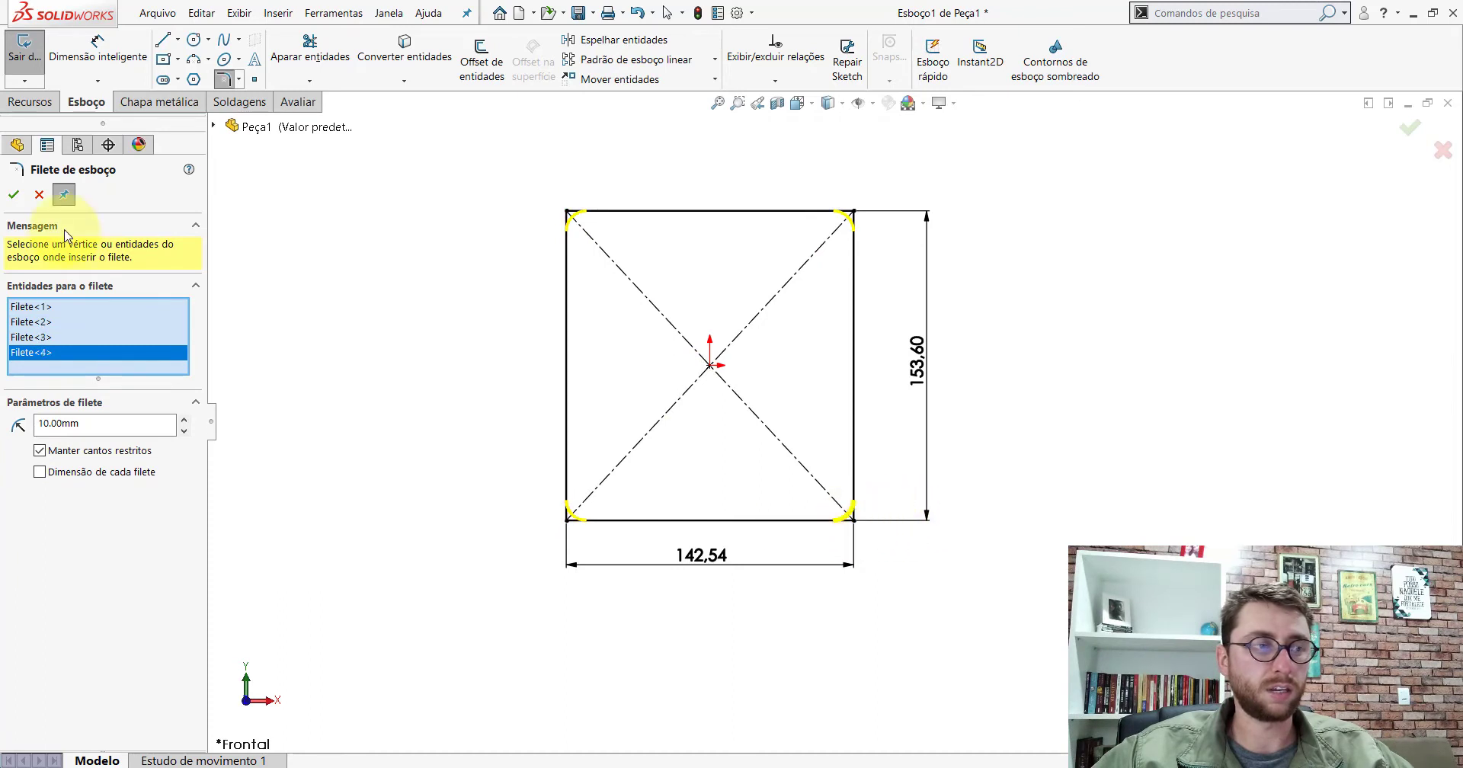
left_click(11, 194)
left_click(13, 195)
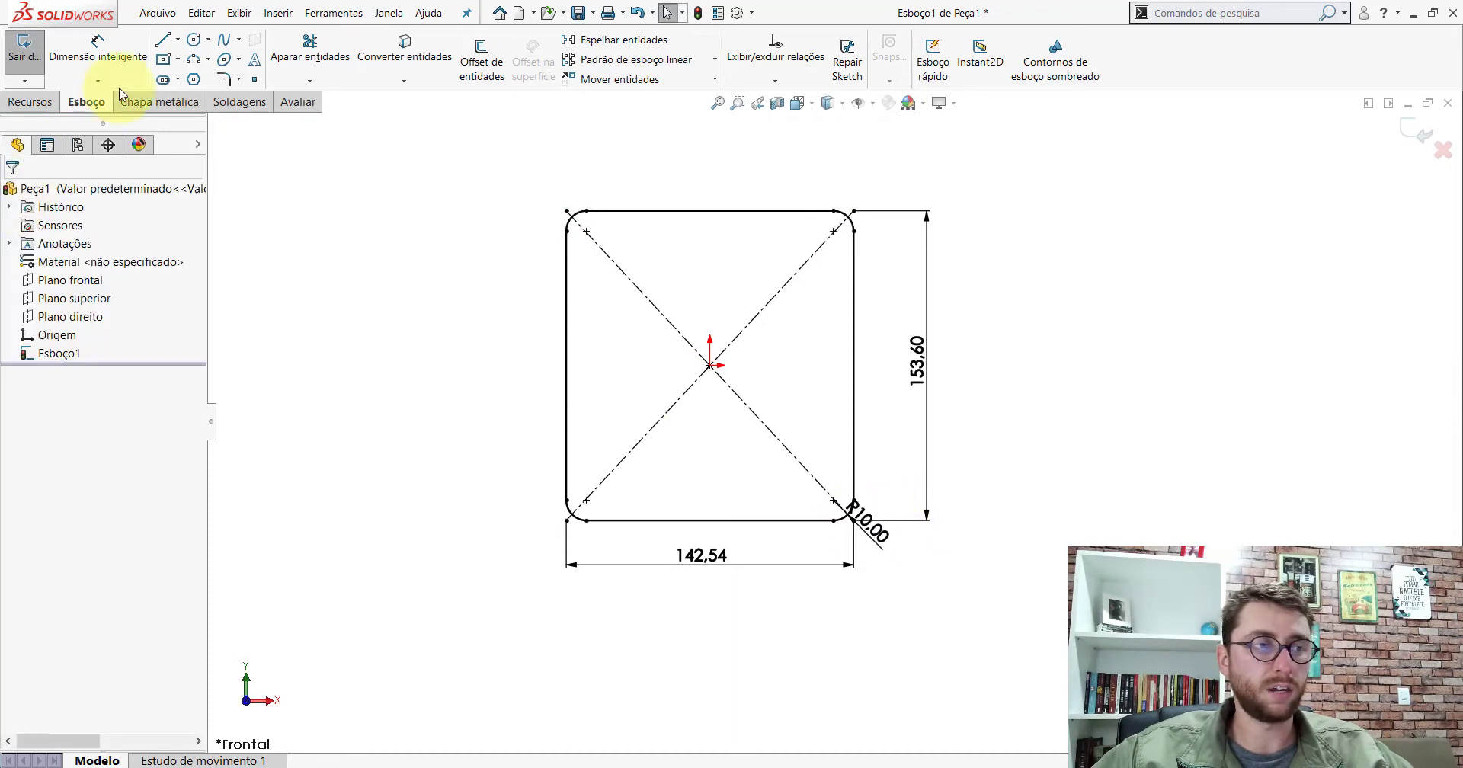
Draw a centre-point straight slot and dimension its length to 50
left_click(163, 79)
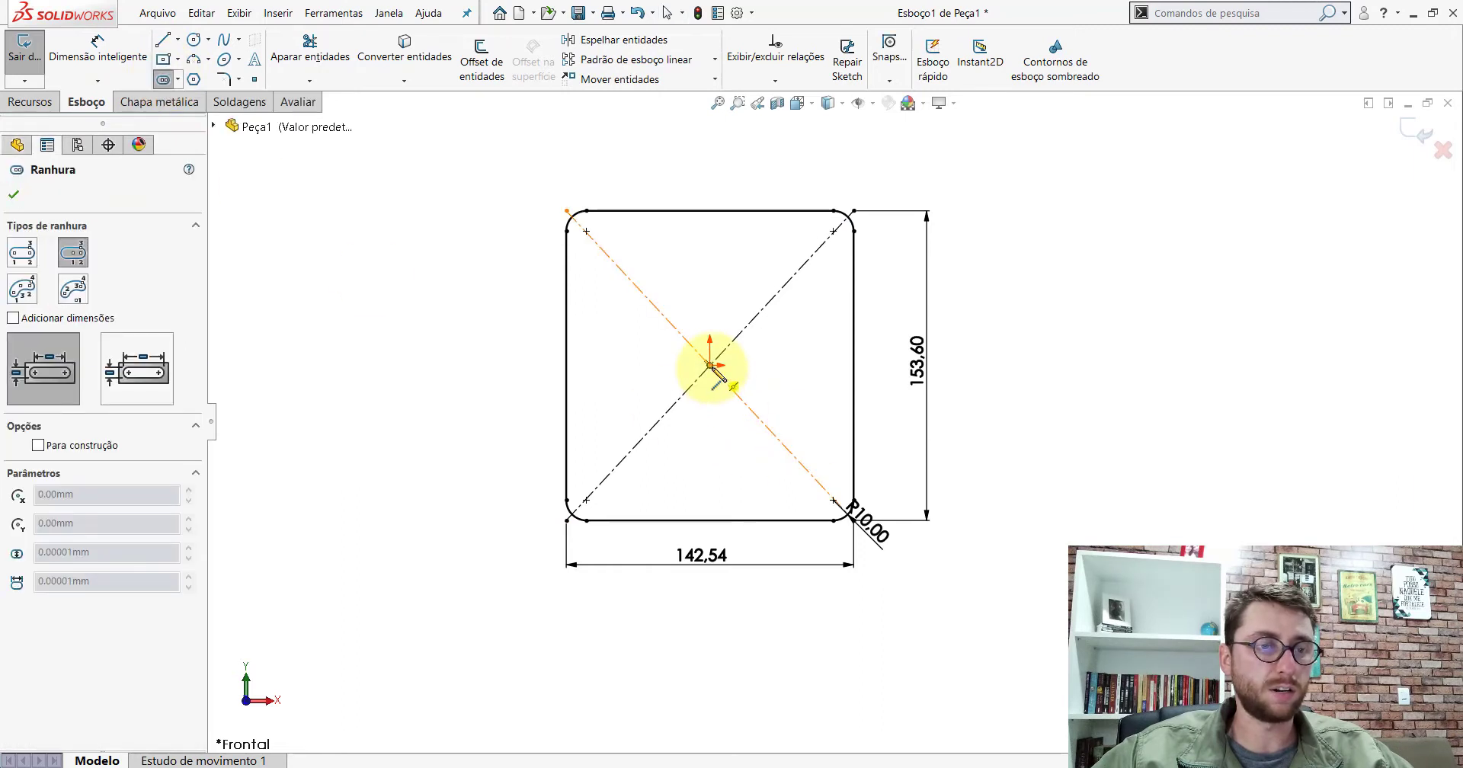
left_click(772, 366)
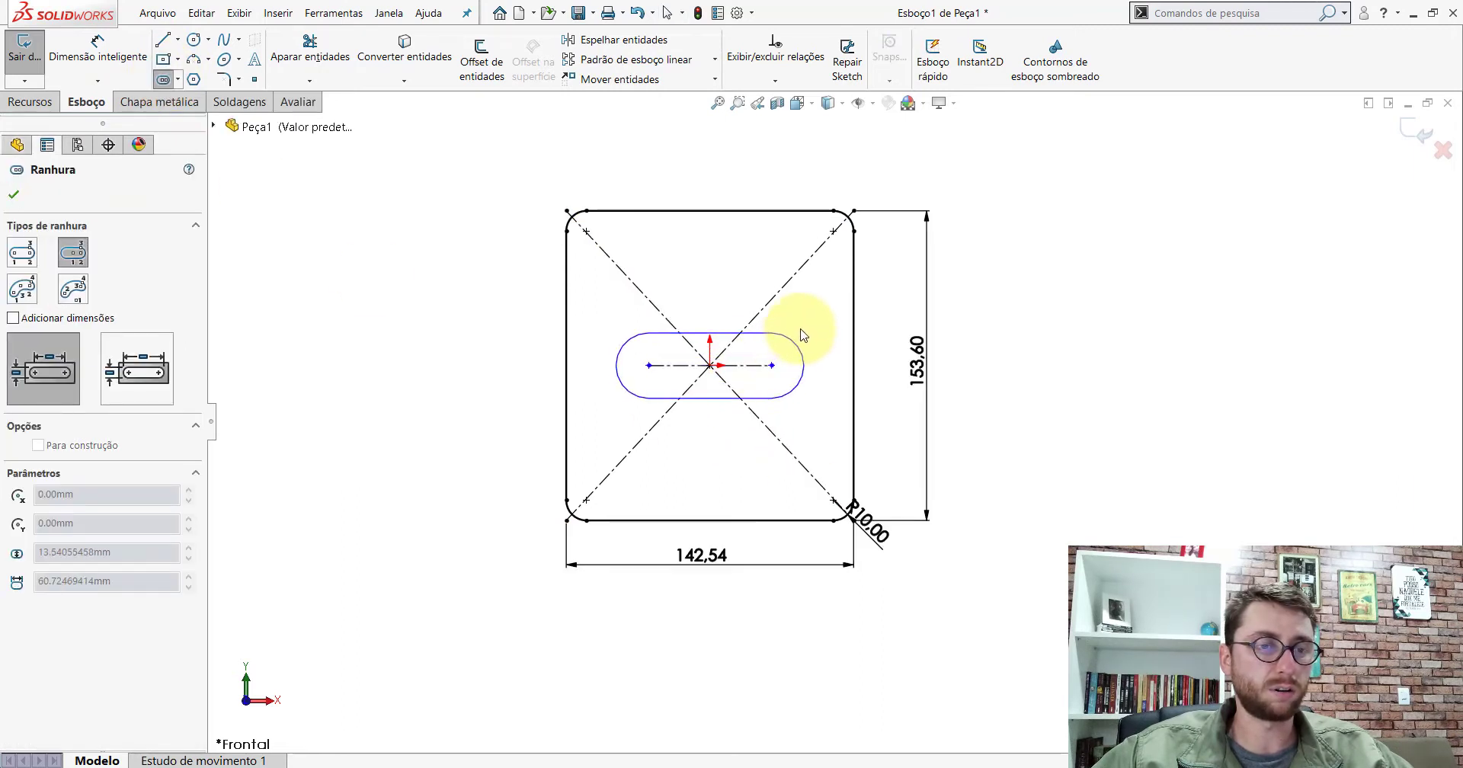
left_click(785, 339)
left_click(98, 49)
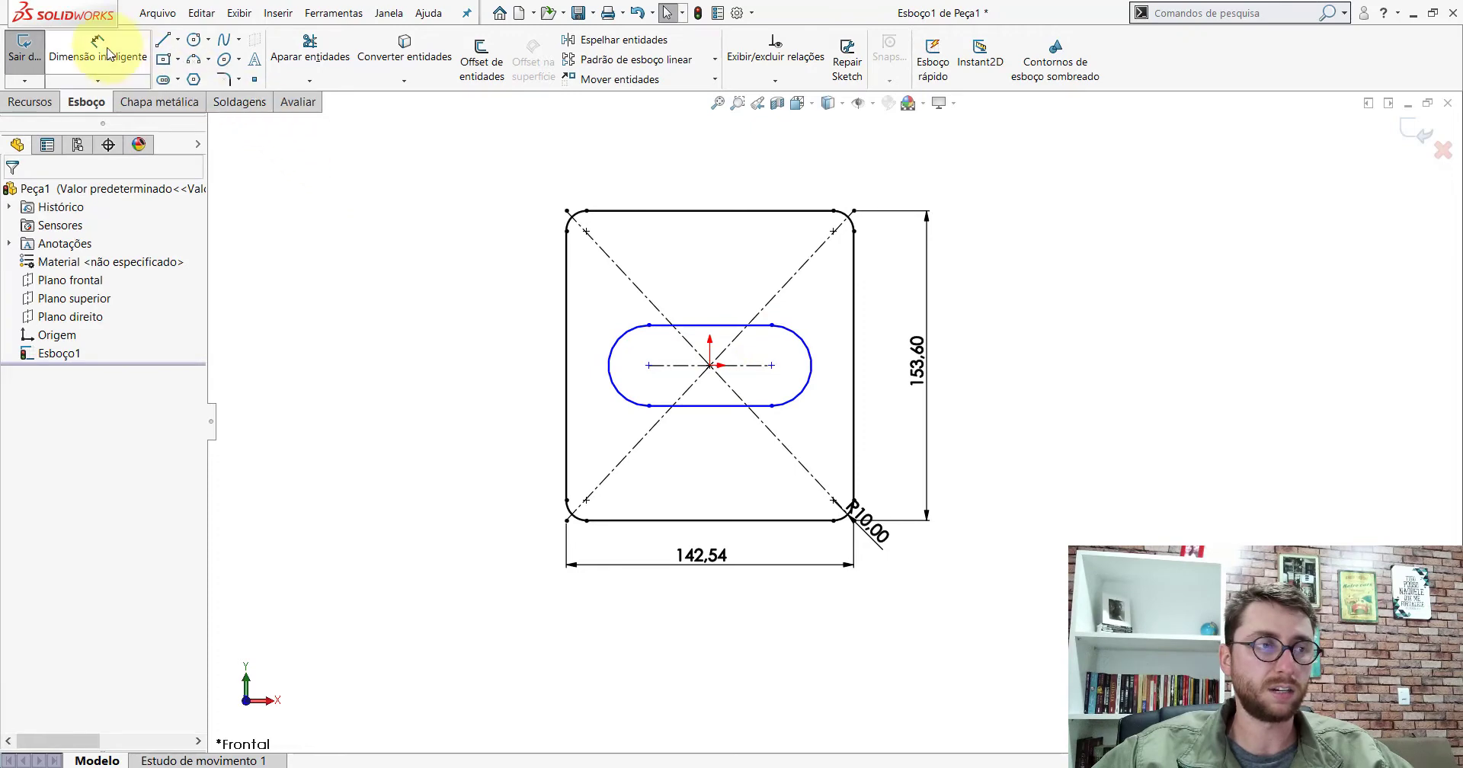
left_click(724, 327)
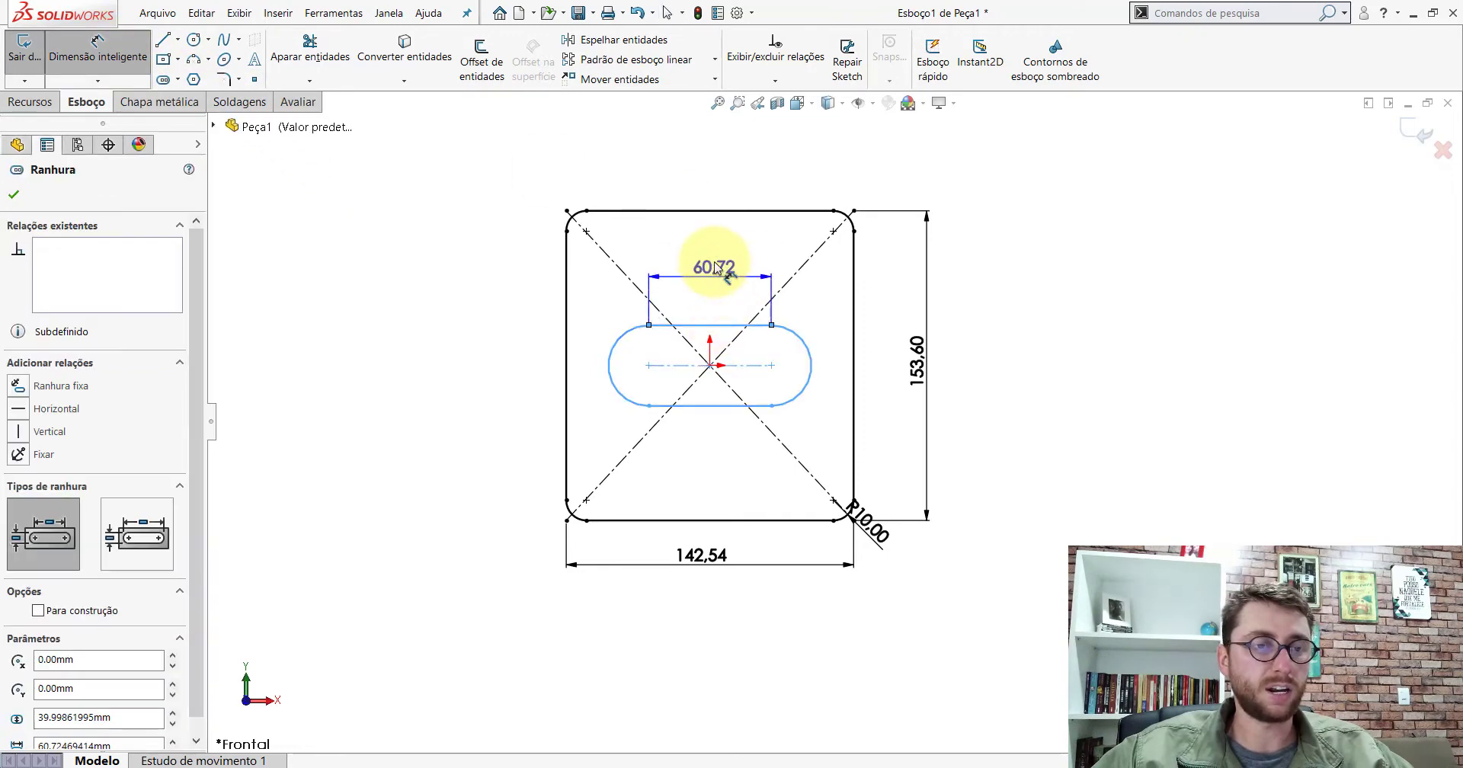
left_click(717, 265)
type("50")
key("Return")
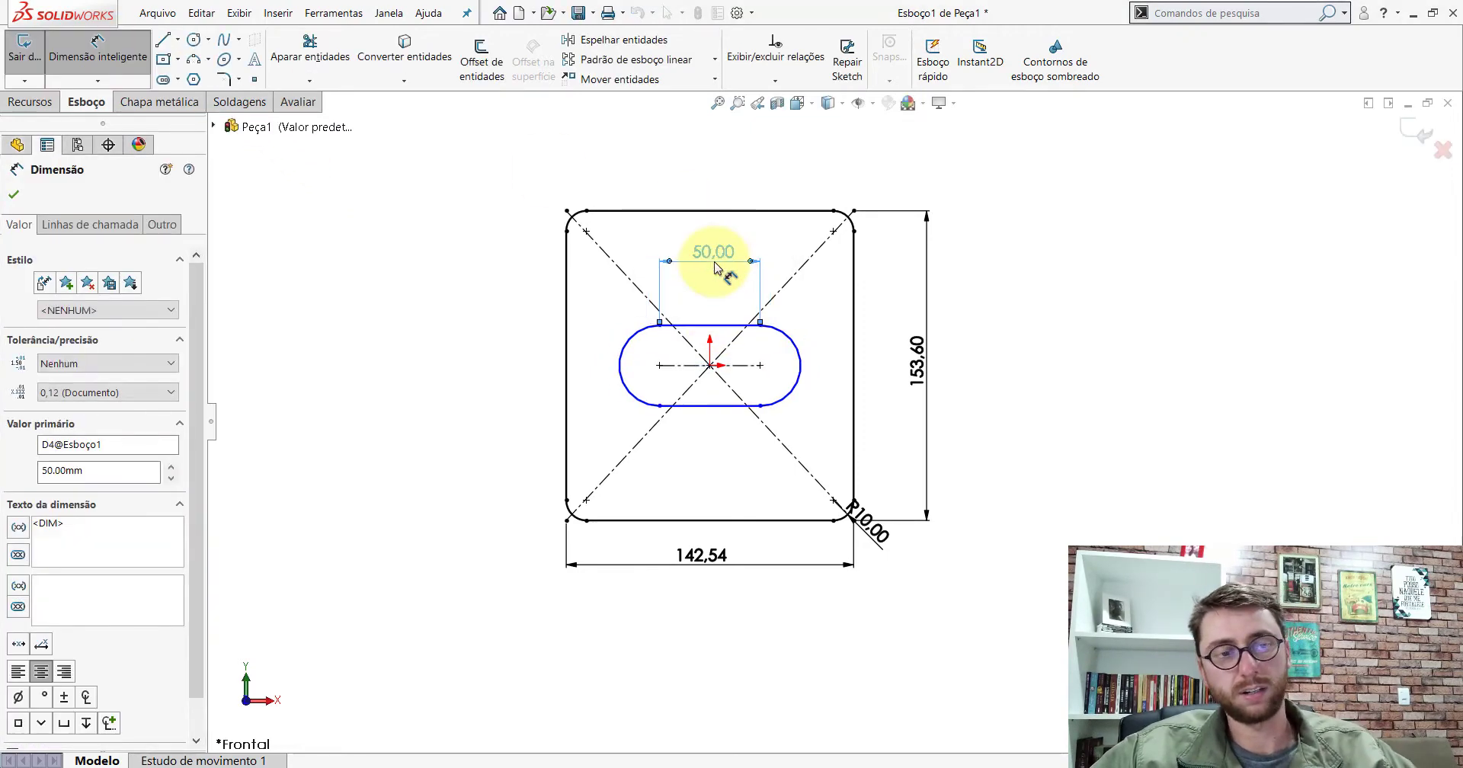
Dimension the slot's width between its top and bottom lines to 50
left_click(710, 346)
left_click(709, 406)
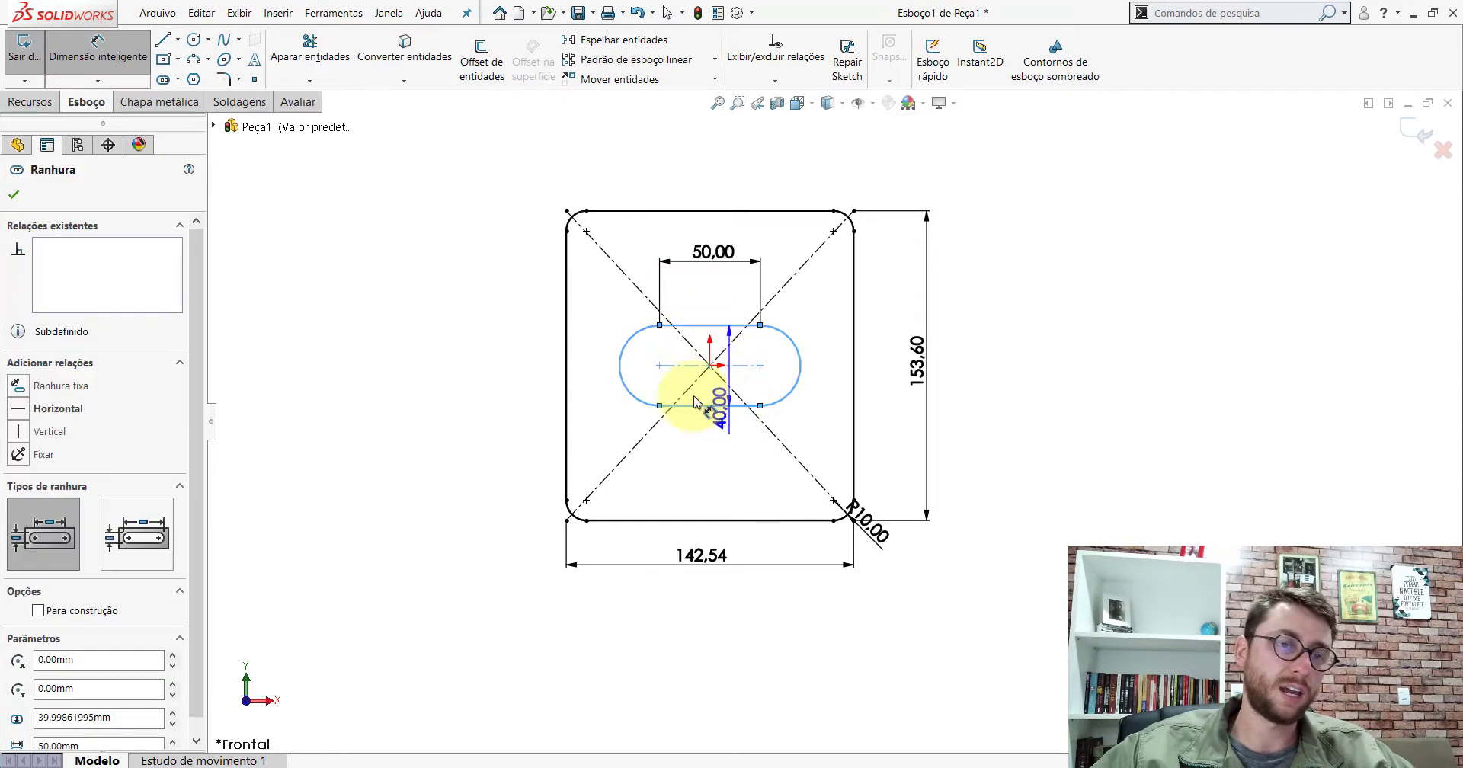
left_click(509, 393)
type("50")
key("Return")
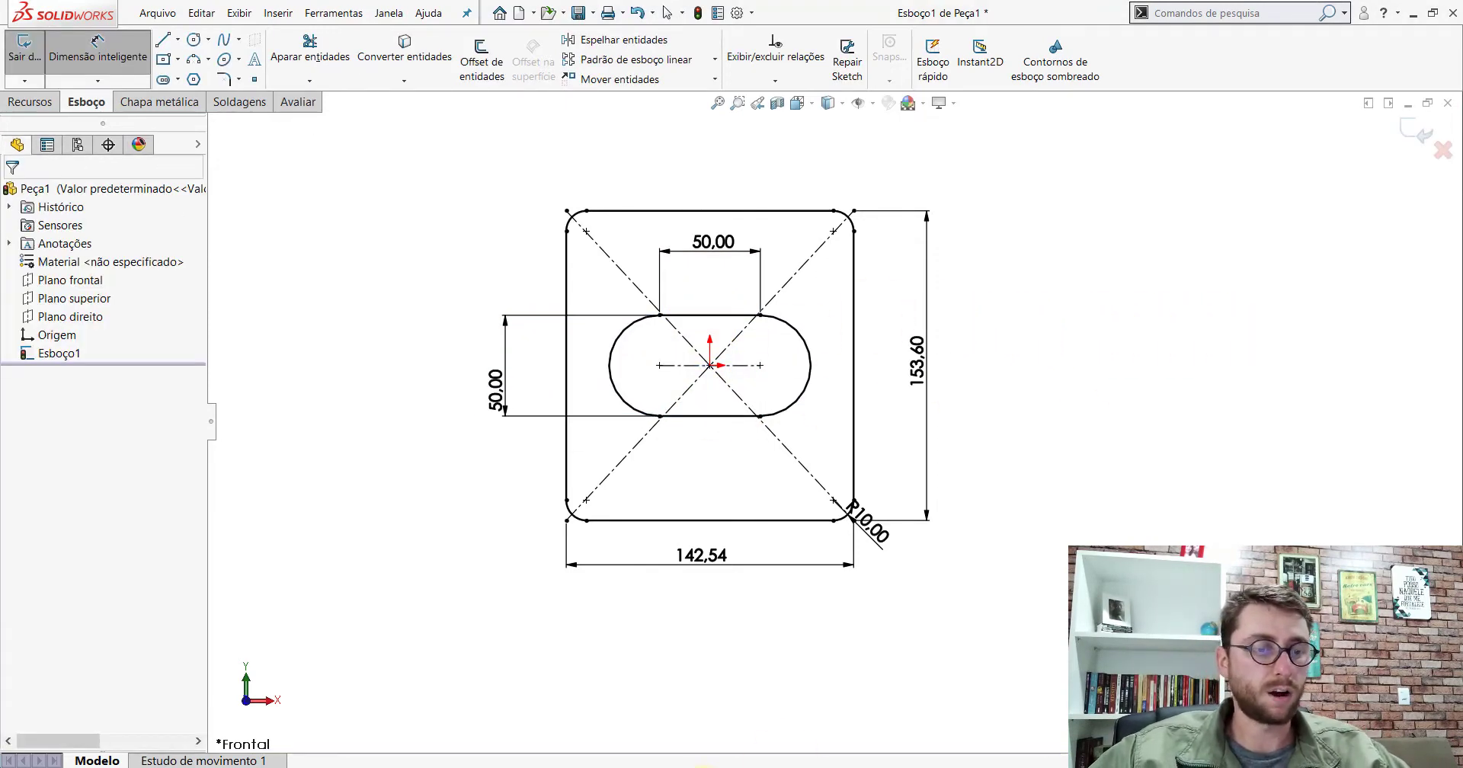
left_click(670, 705)
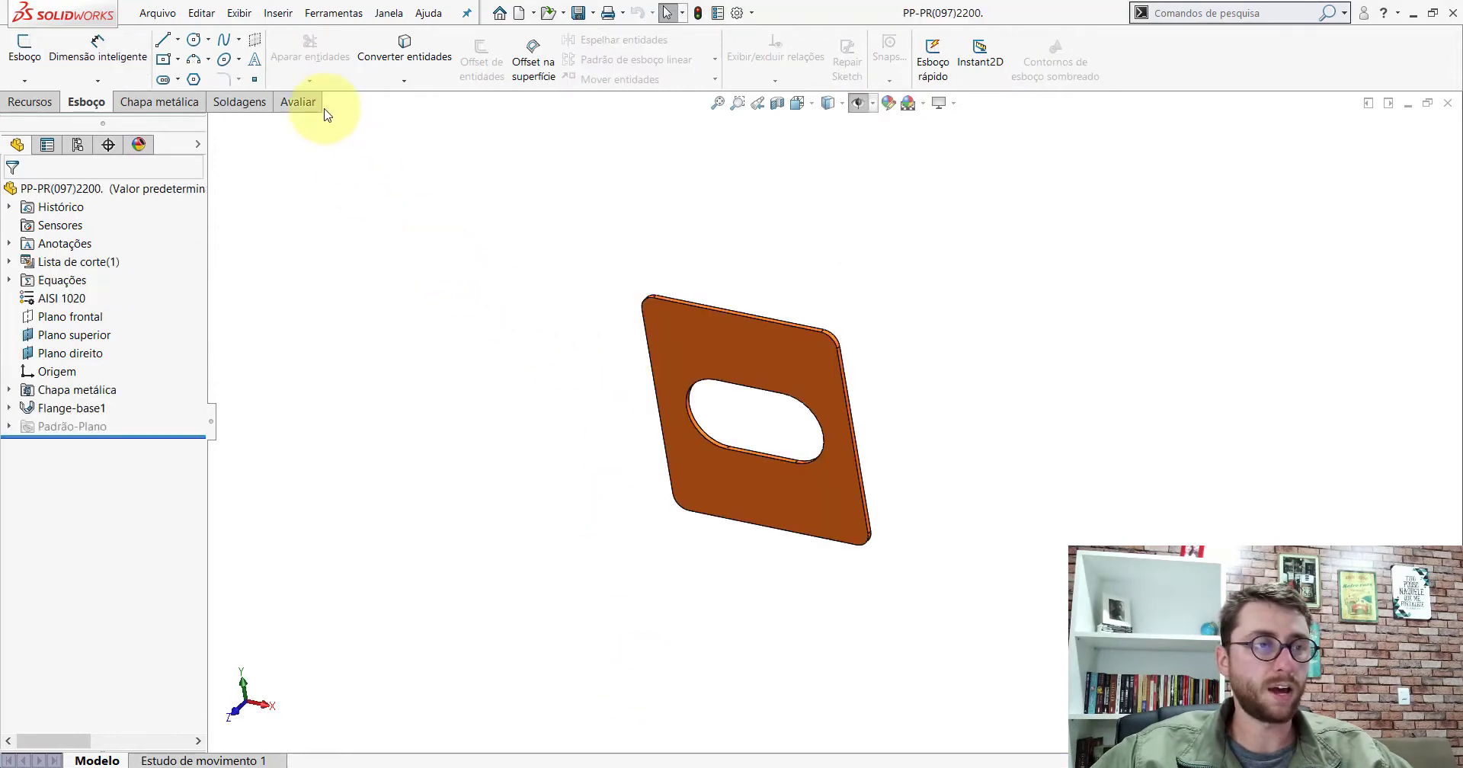
Measure the reference plate's thickness at its bent corner
left_click(305, 102)
left_click(184, 57)
scroll(842, 336, "down", 3)
scroll(827, 400, "down", 4)
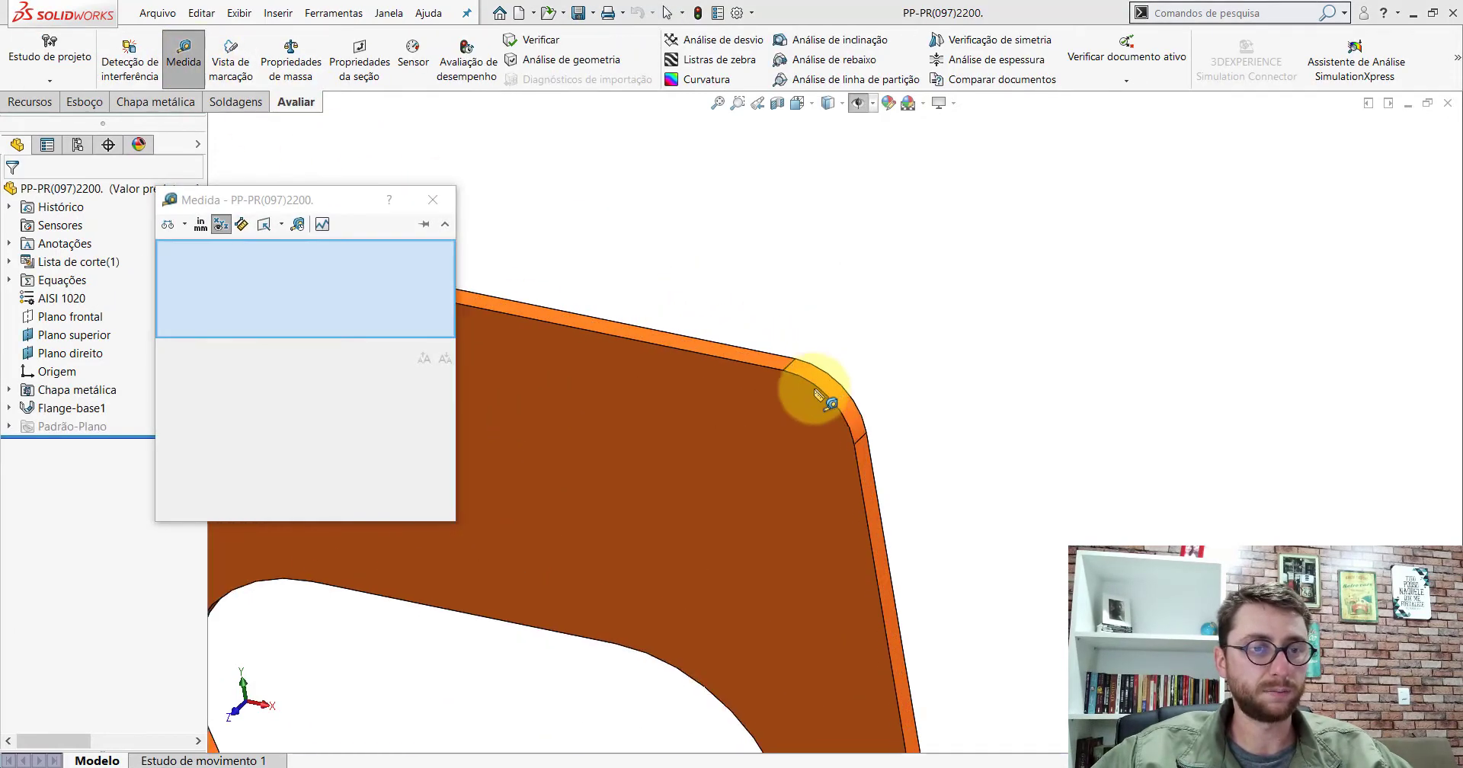
scroll(829, 402, "down", 2)
left_click(784, 345)
scroll(810, 358, "up", 3)
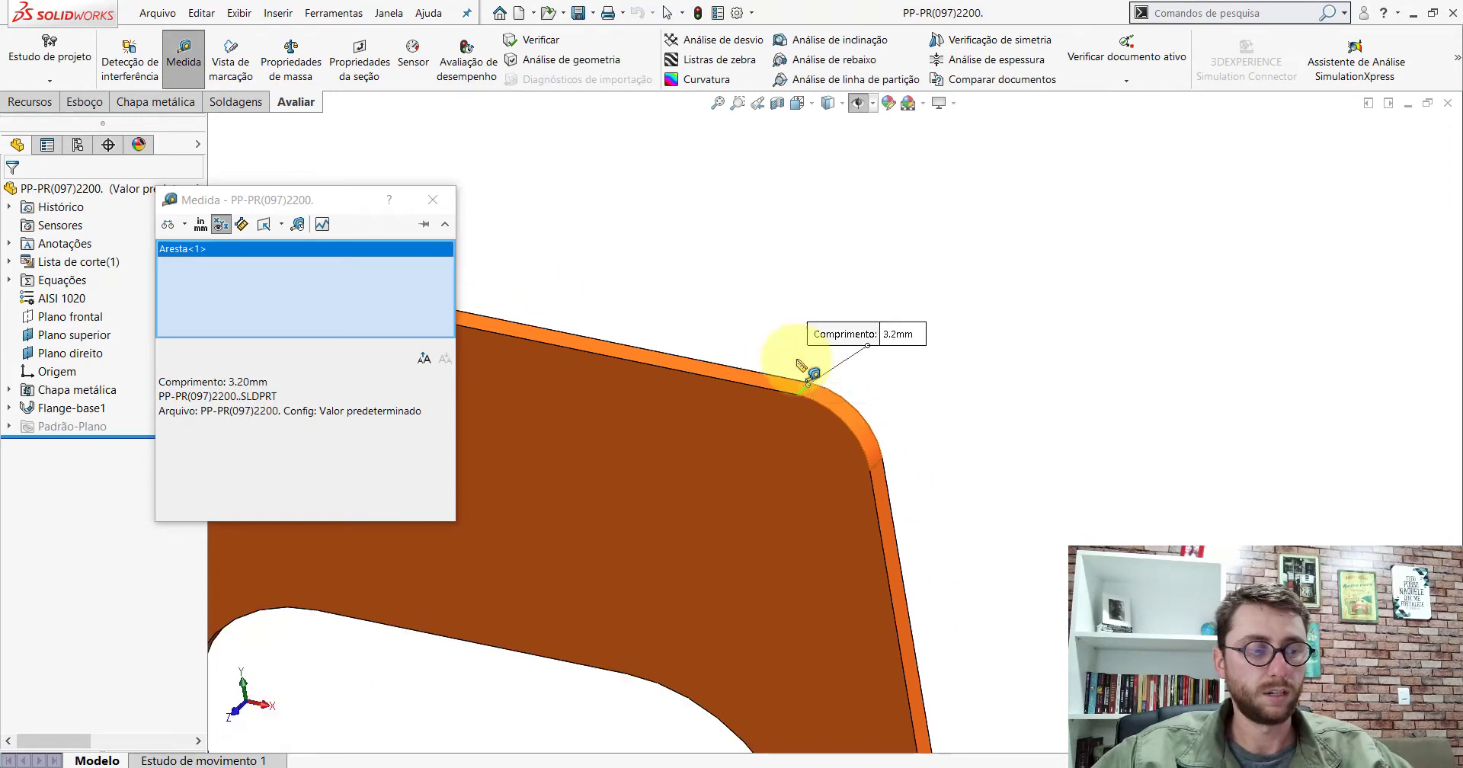
key("Escape")
Create a 3.2 mm thick Base Flange from Esboço1
left_click(876, 709)
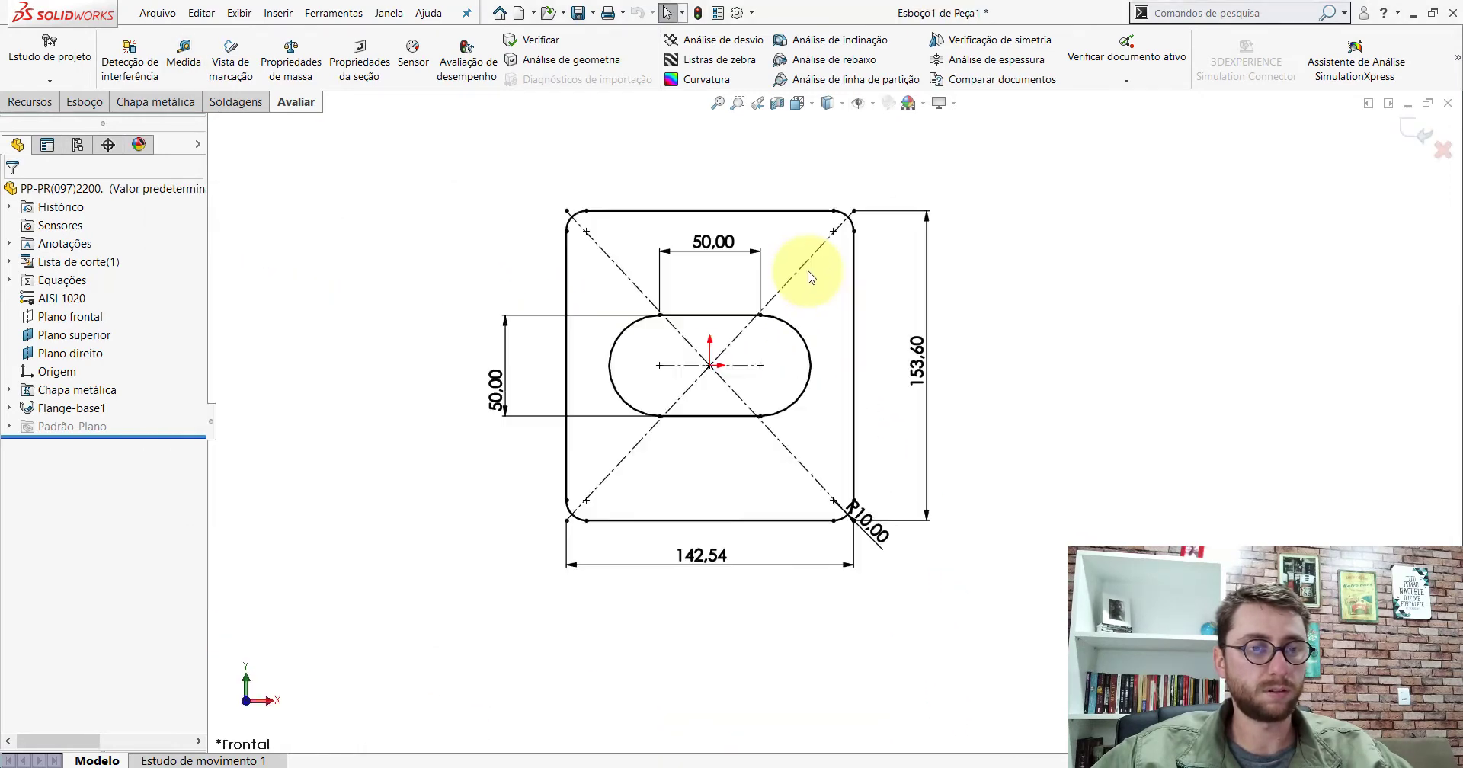
left_click(133, 97)
left_click(47, 53)
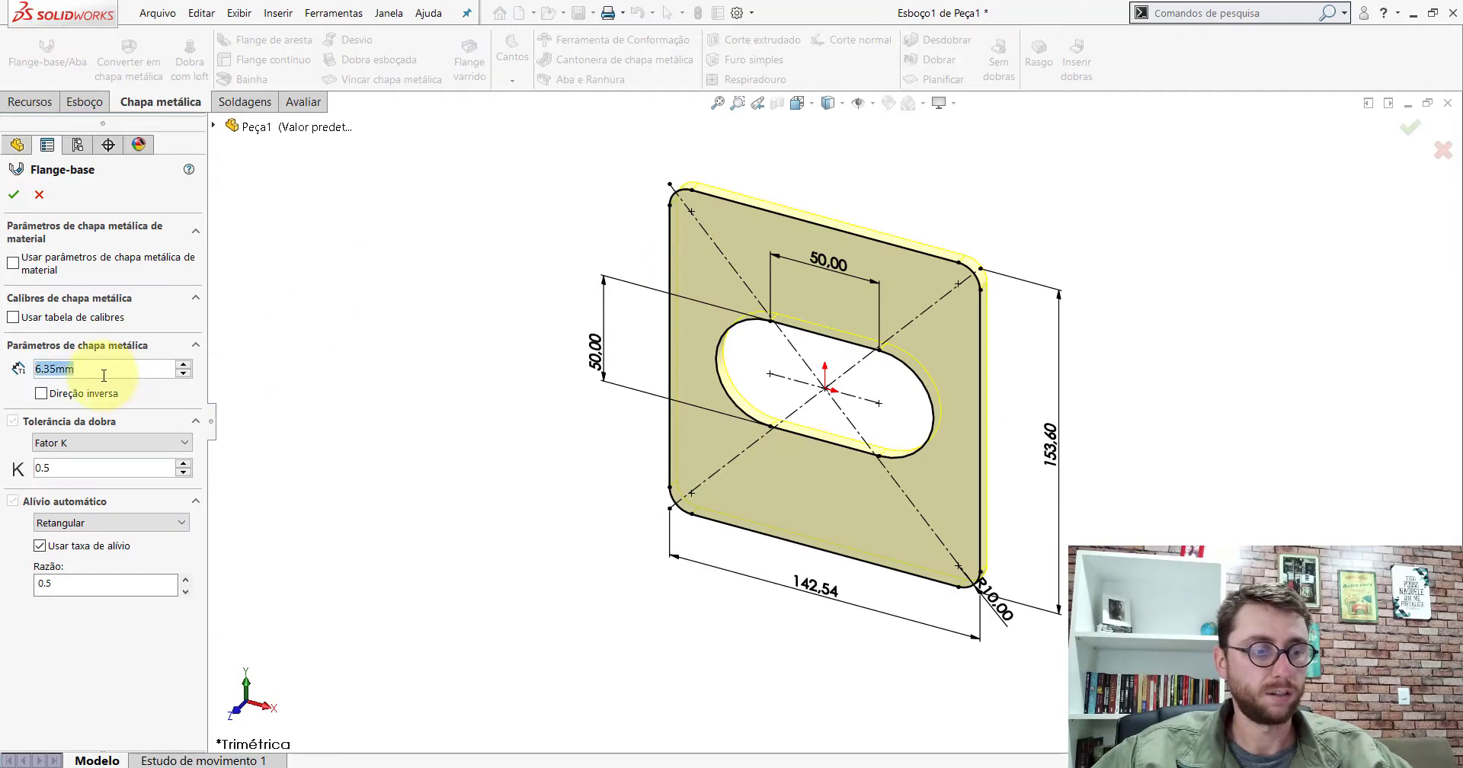
type("2")
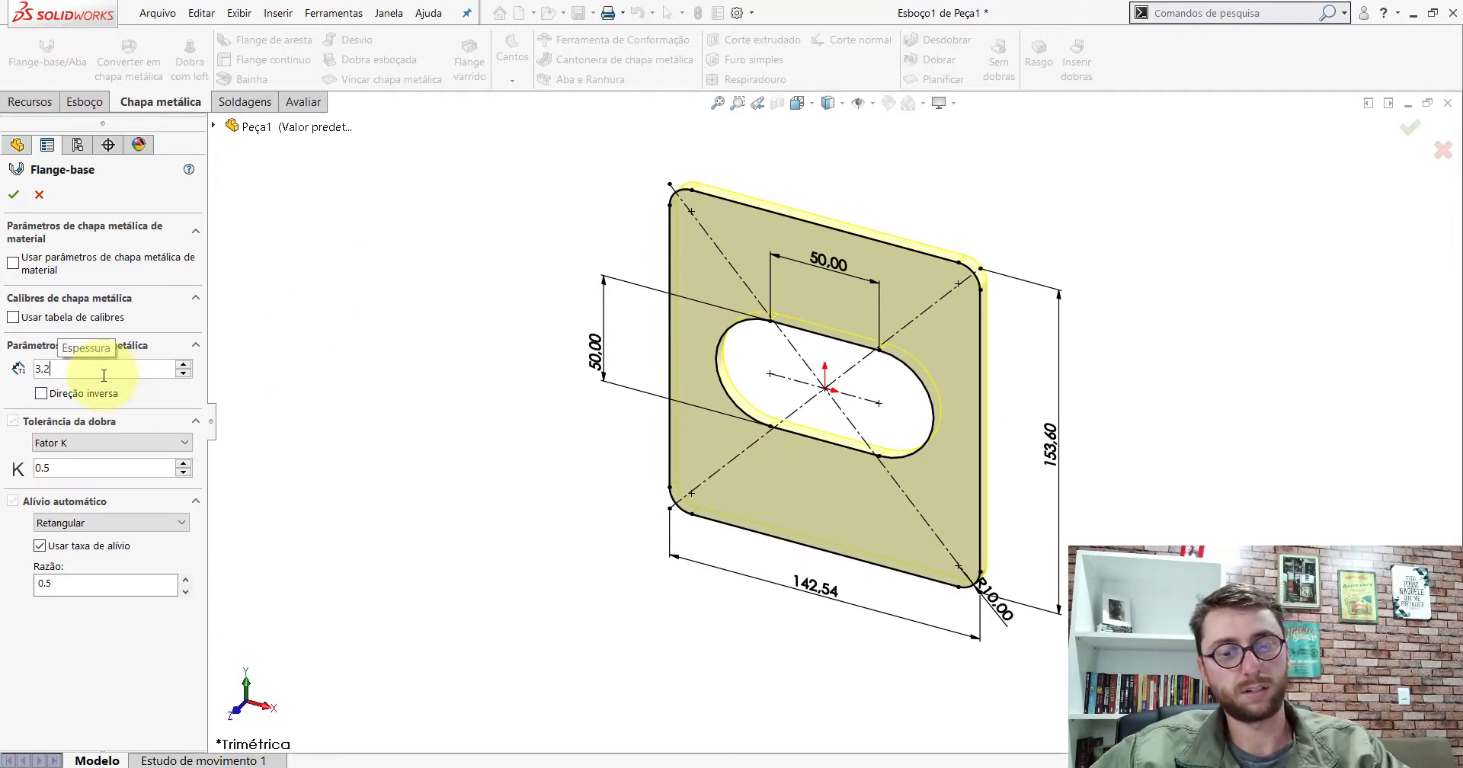
key("Return")
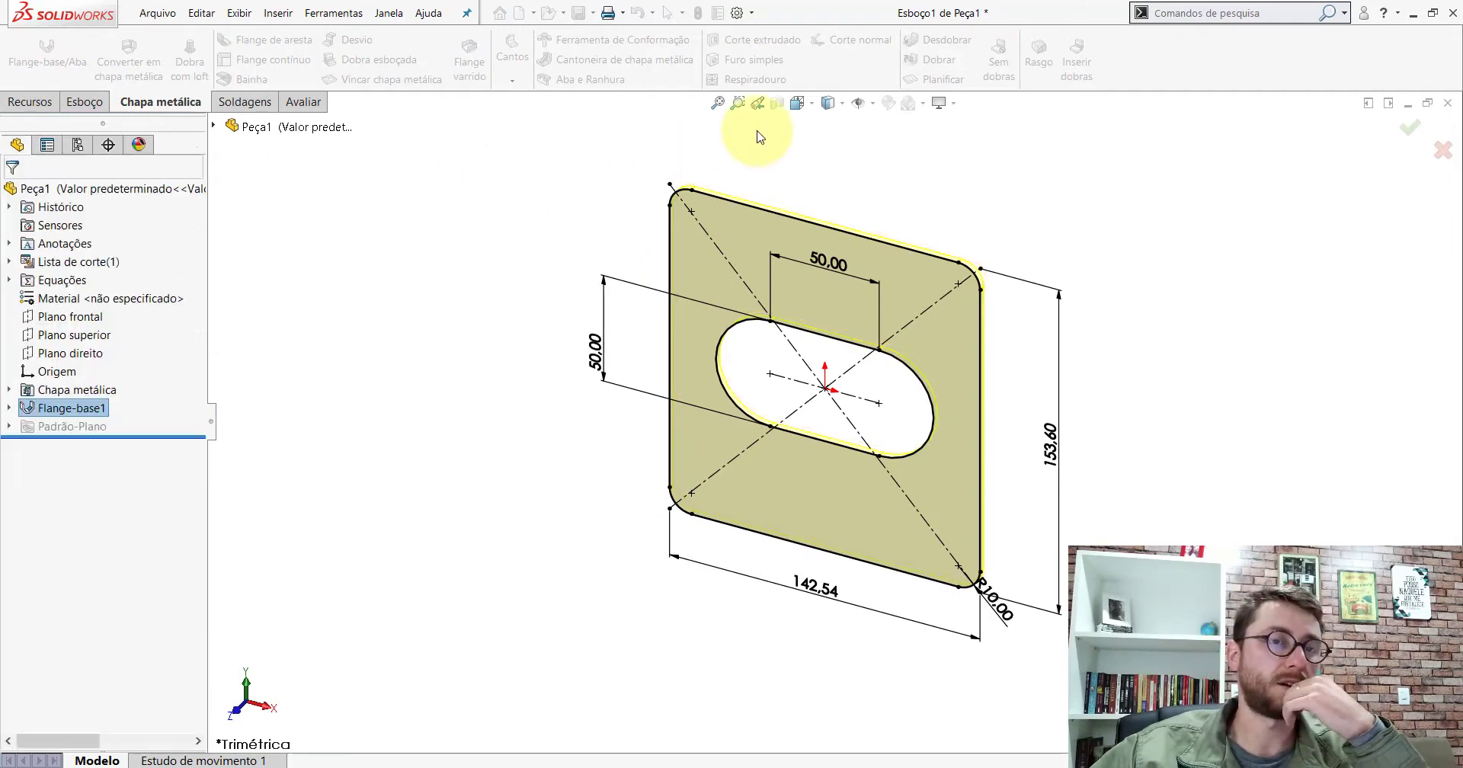
left_click(797, 102)
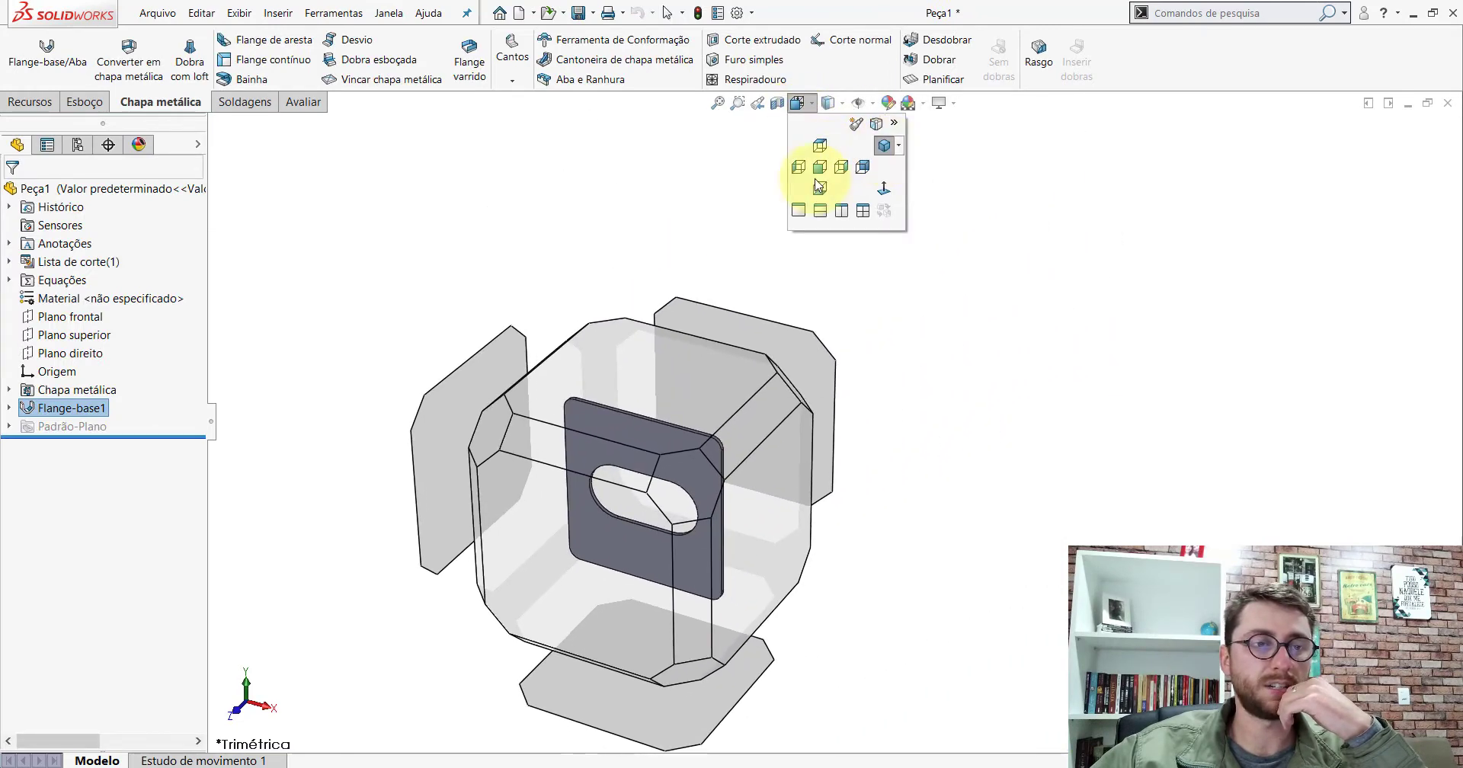
Switch to isometric view and set the part material to AISI 1020
left_click(819, 186)
right_click(65, 298)
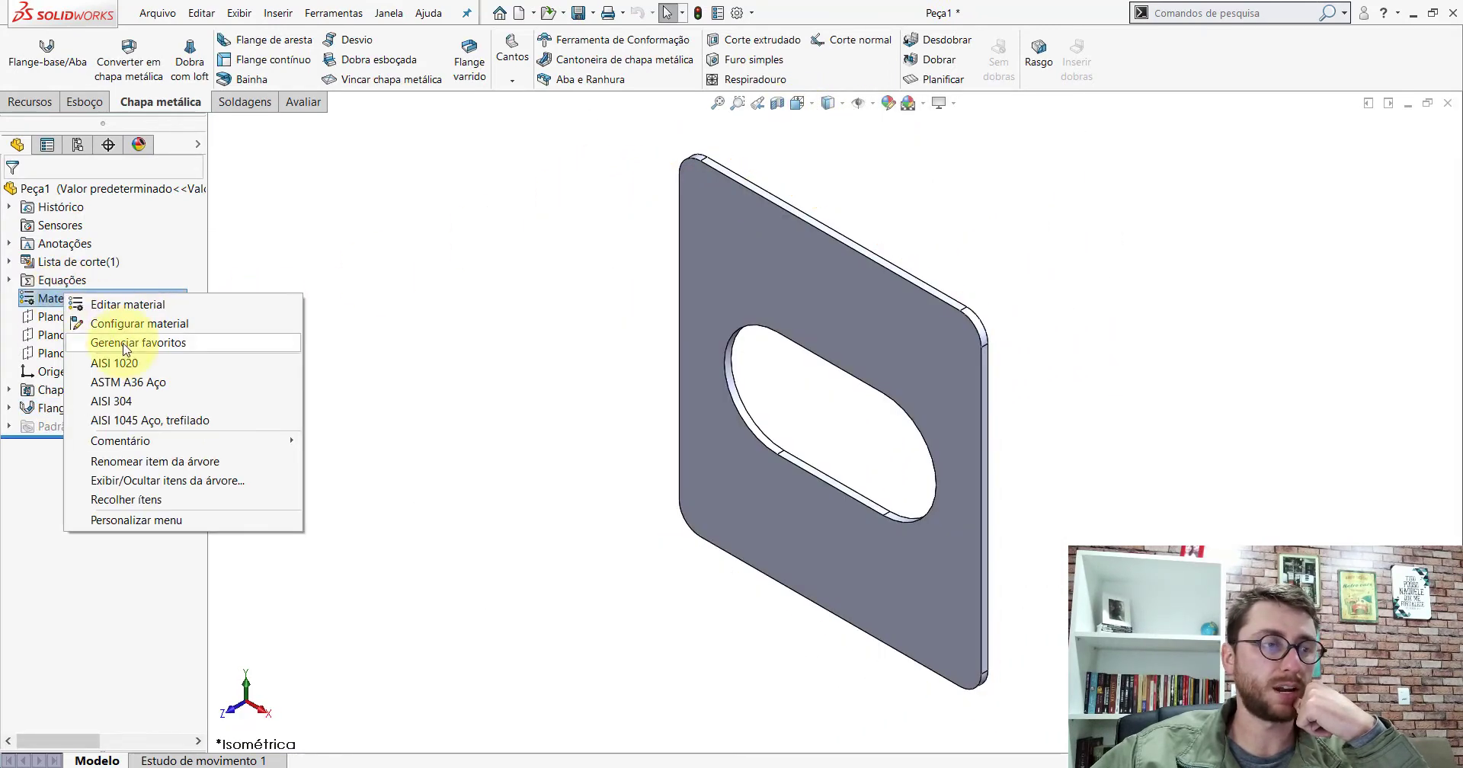
left_click(114, 363)
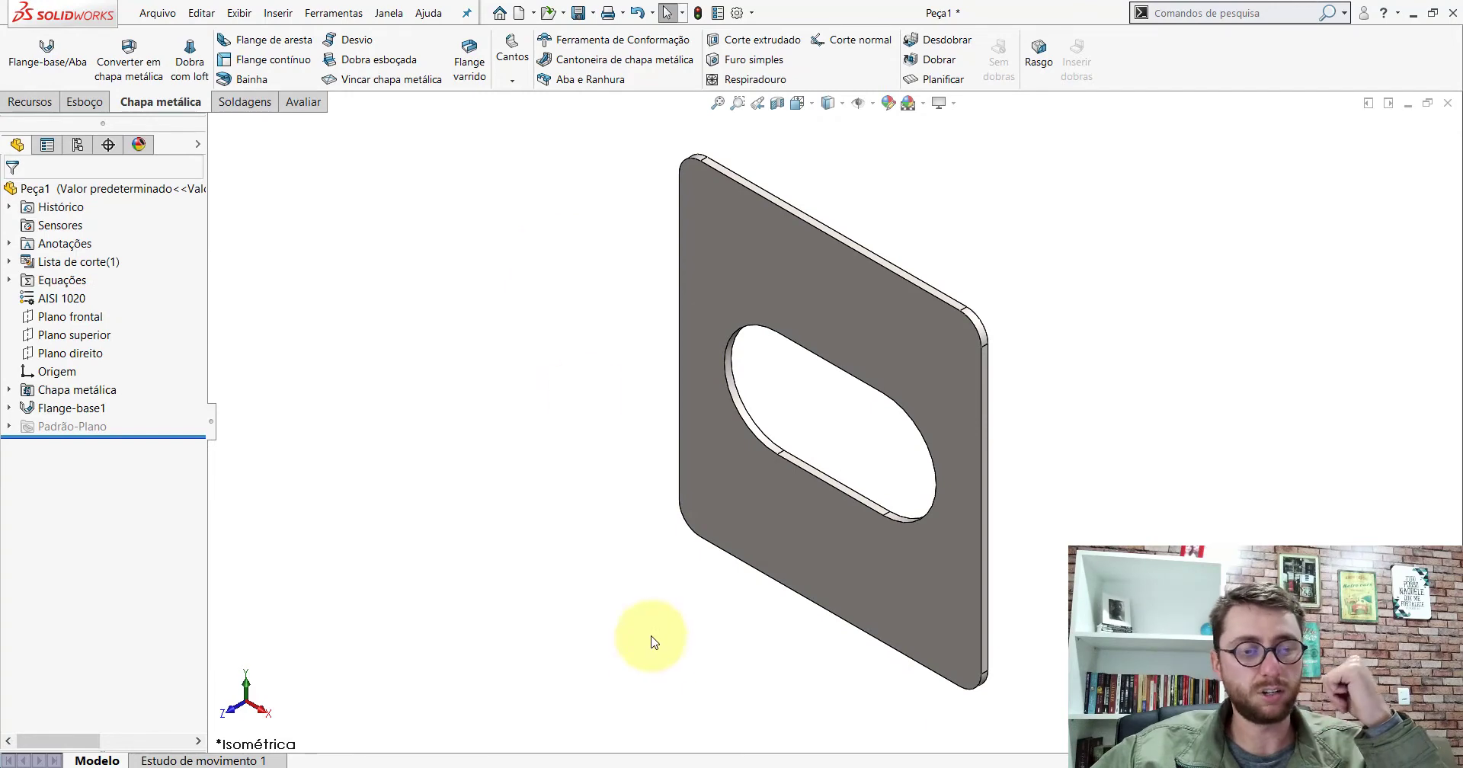
Check the colour values of PP-PR(097)2200's appearance without changing them
left_click(663, 720)
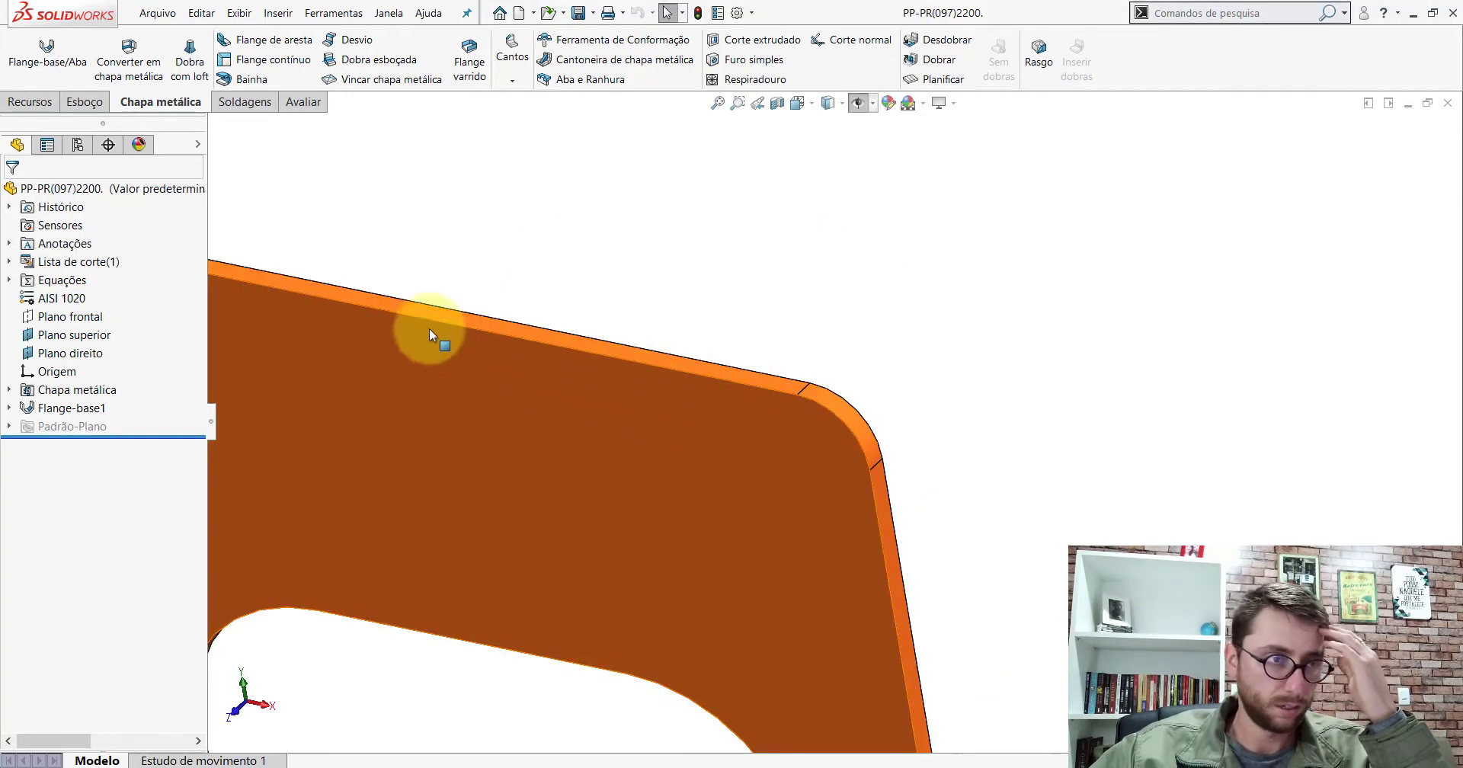
right_click(156, 187)
left_click(183, 172)
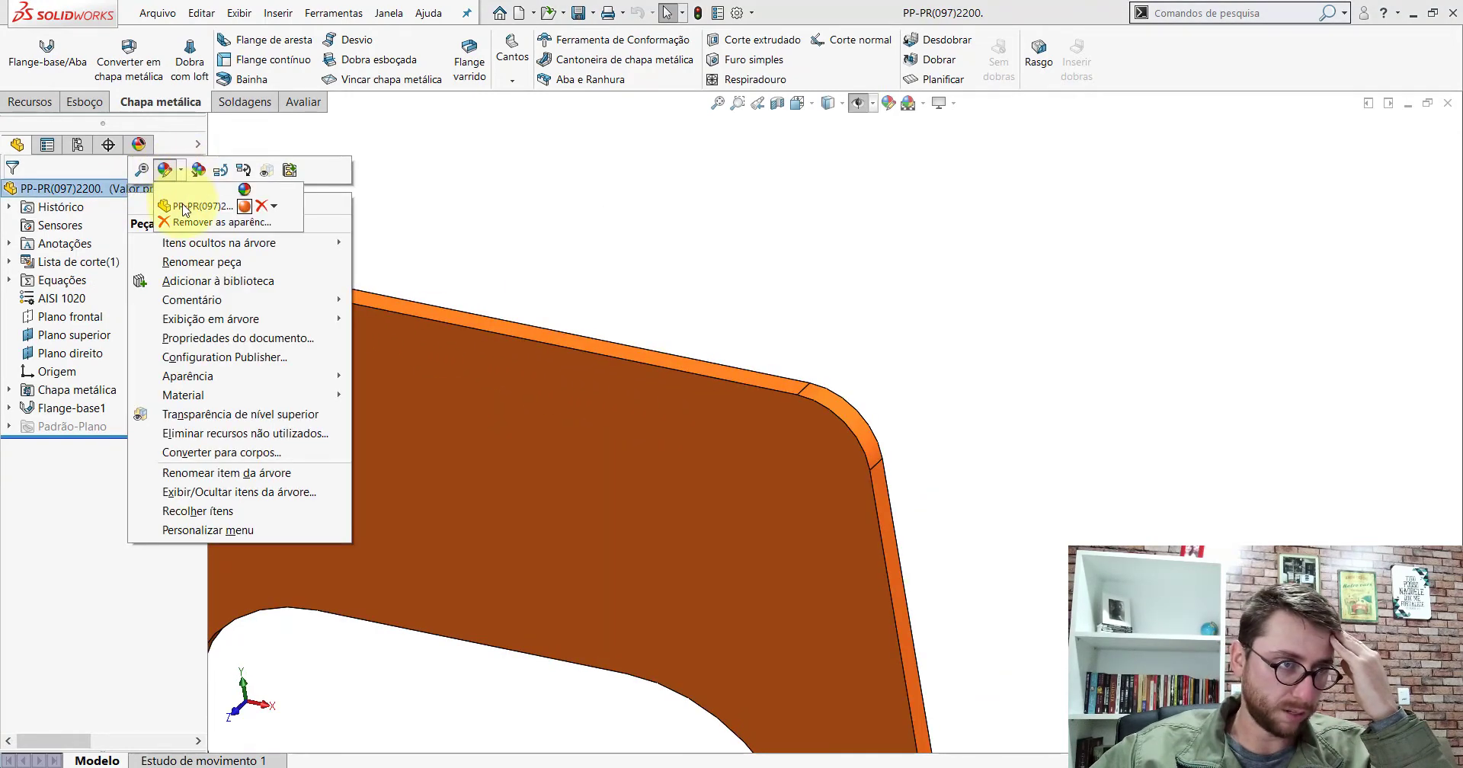
left_click(213, 317)
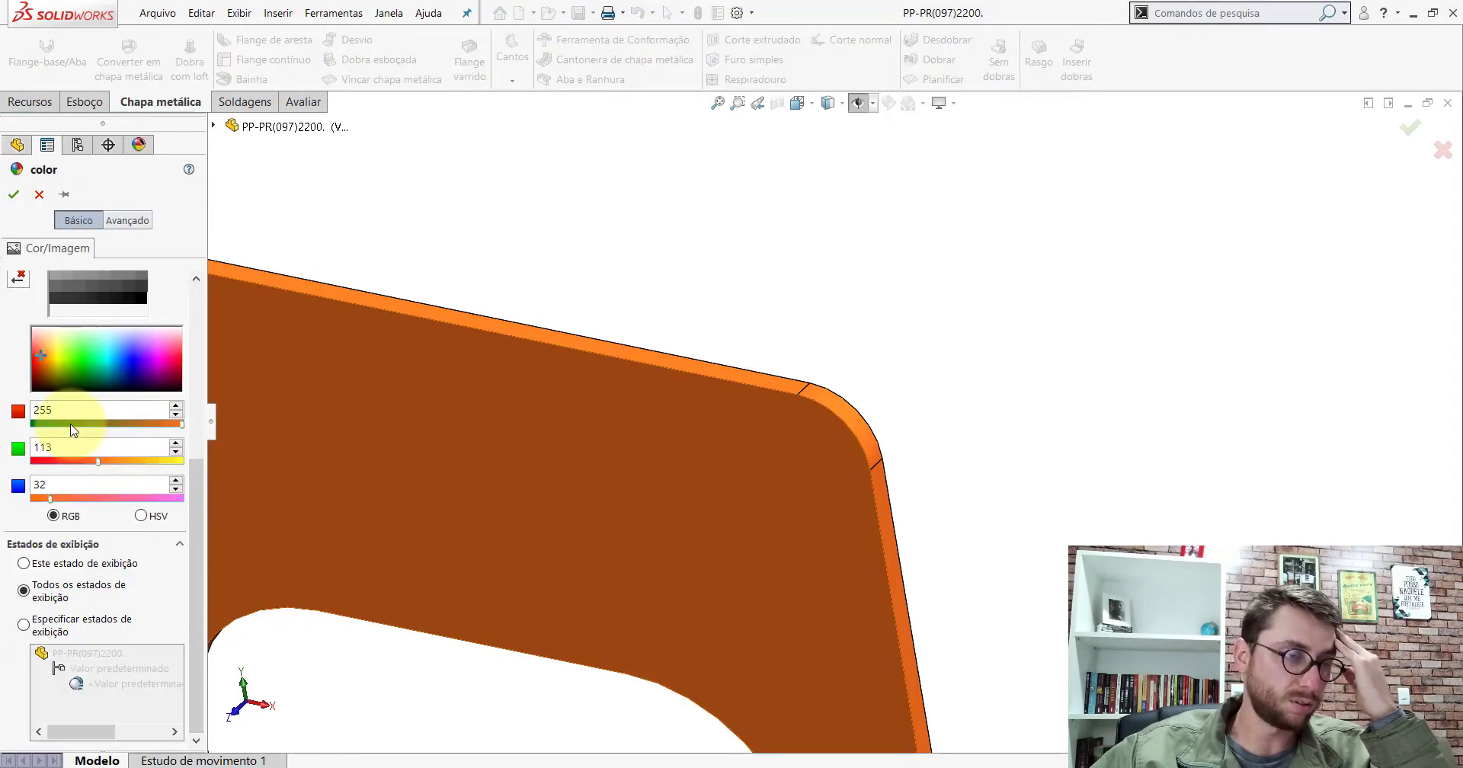
left_click(39, 194)
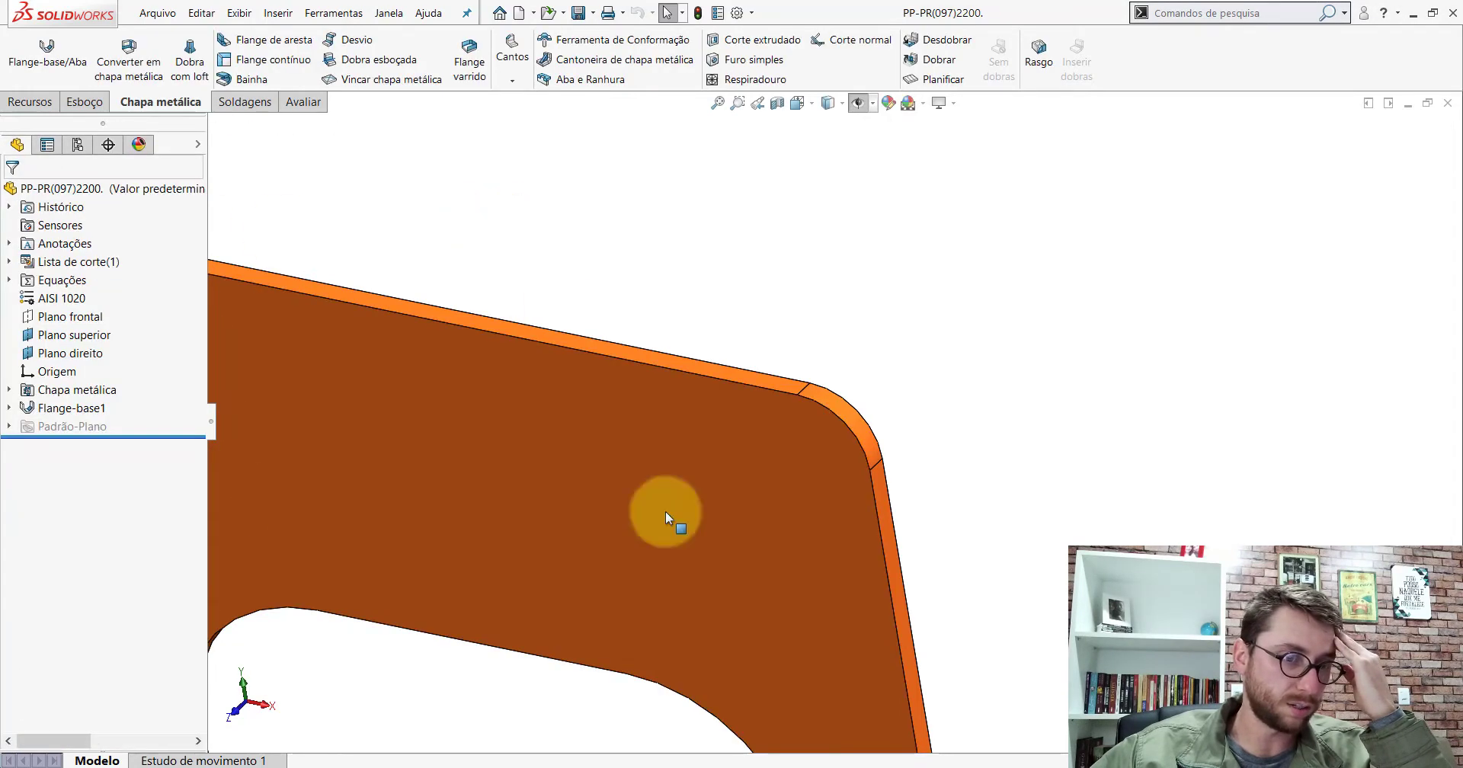
left_click(823, 719)
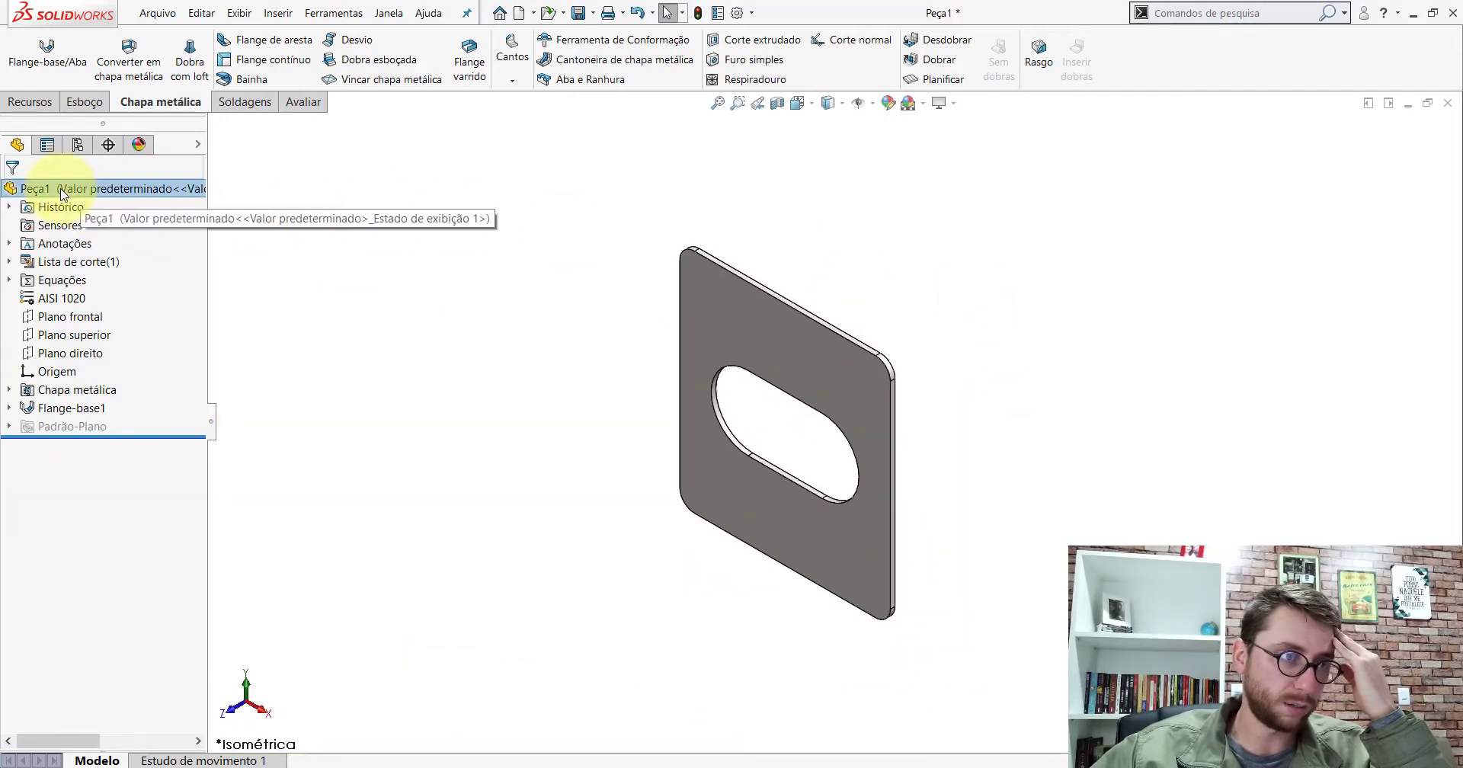
Colour Peça1 orange with RGB 255, 113, 32
right_click(37, 188)
left_click(115, 169)
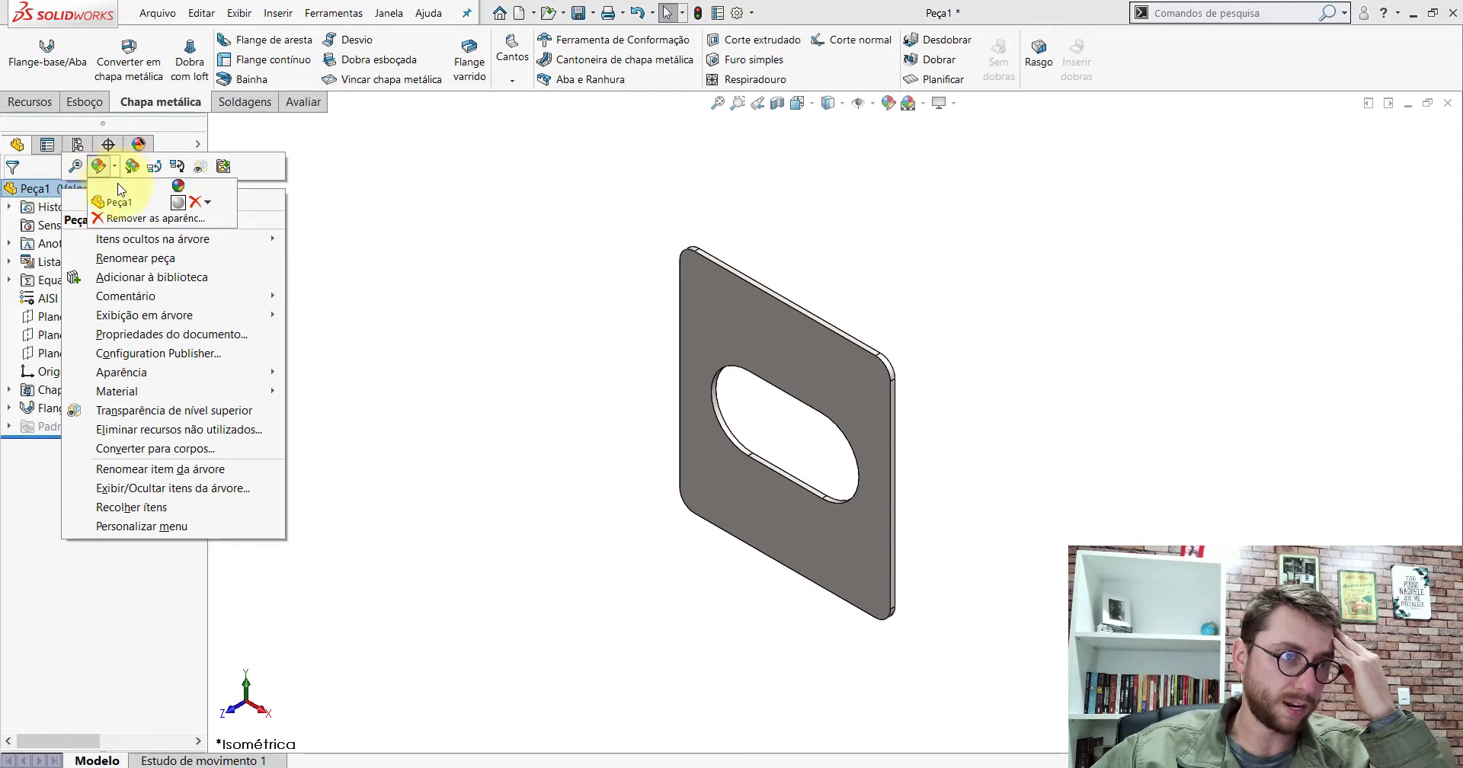
left_click(122, 203)
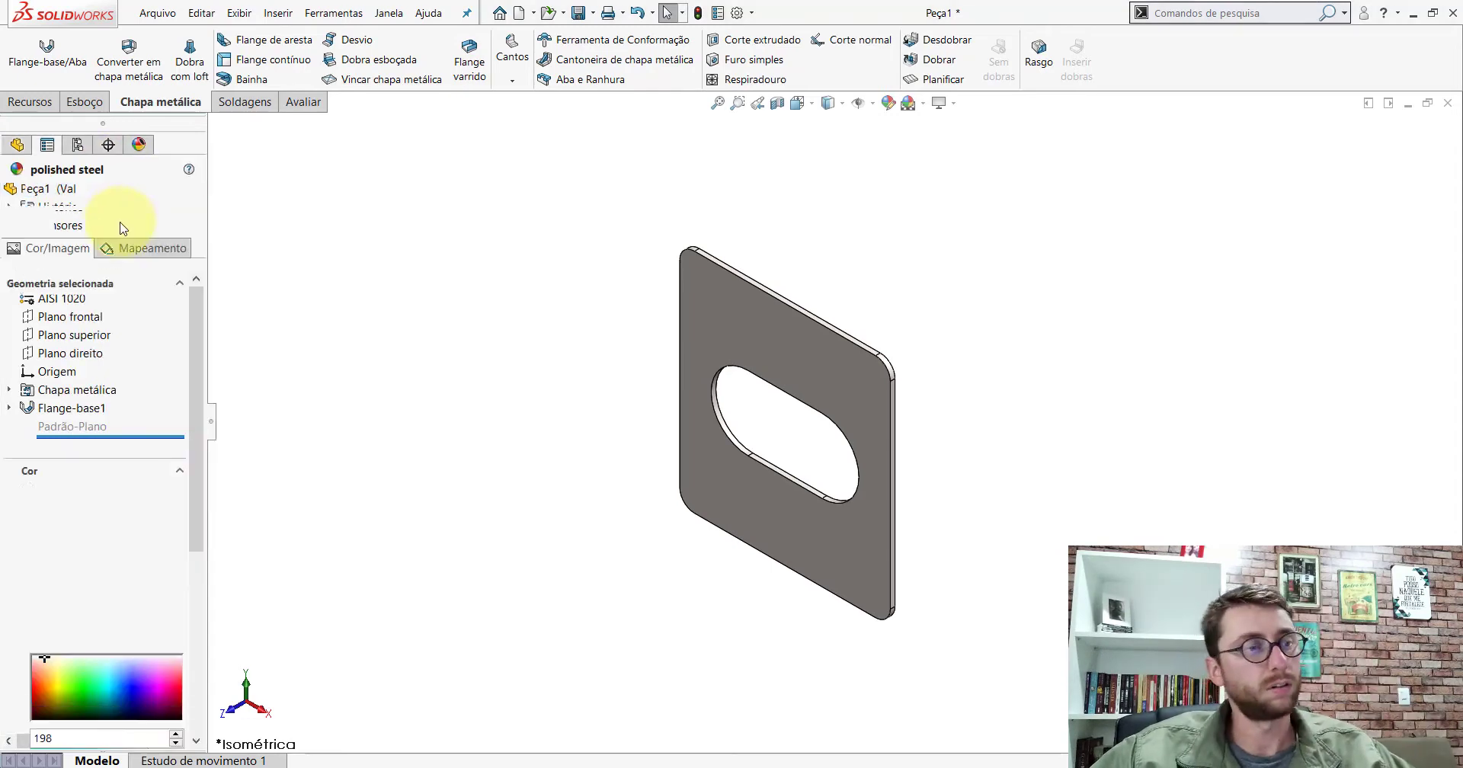
left_click_drag(196, 343, 229, 516)
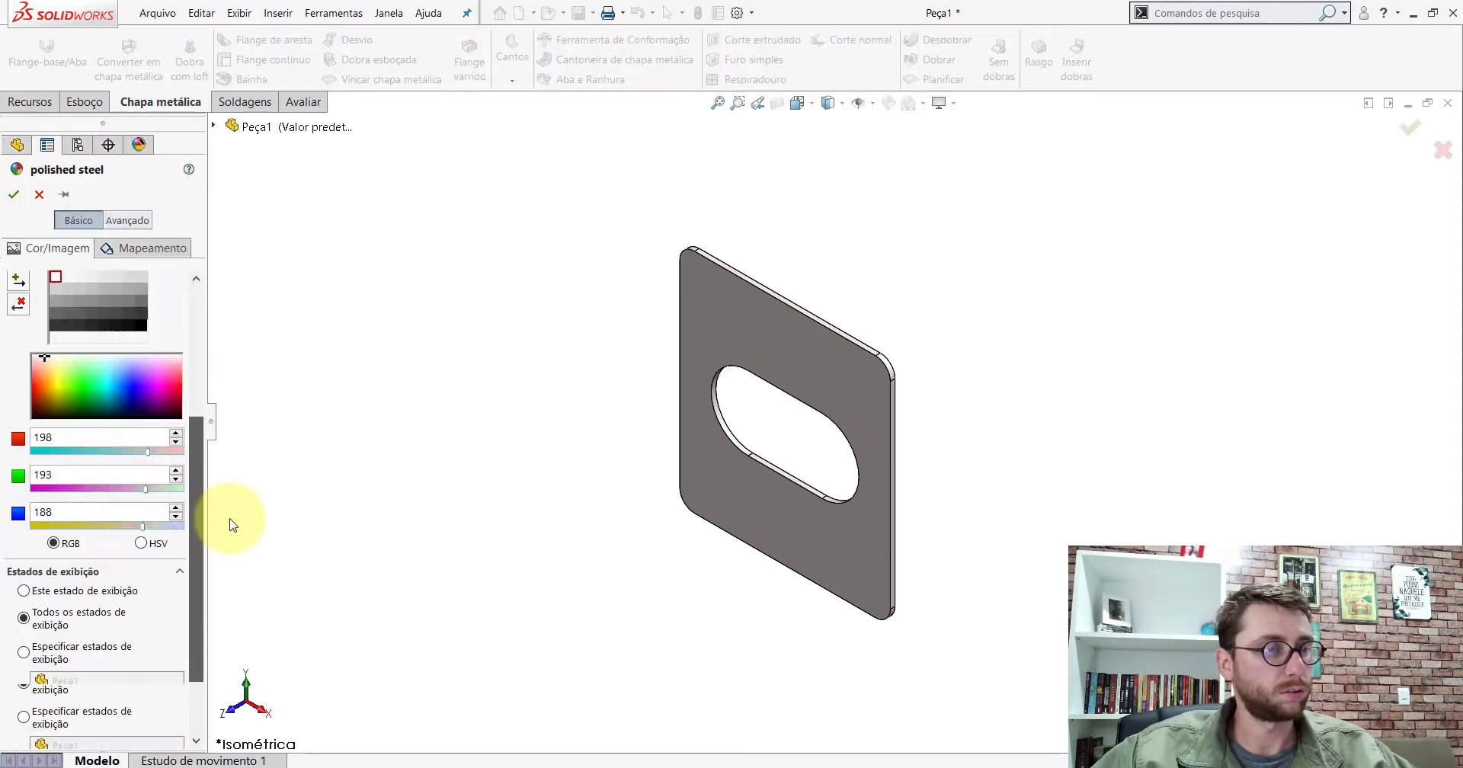
left_click(73, 441)
type("255")
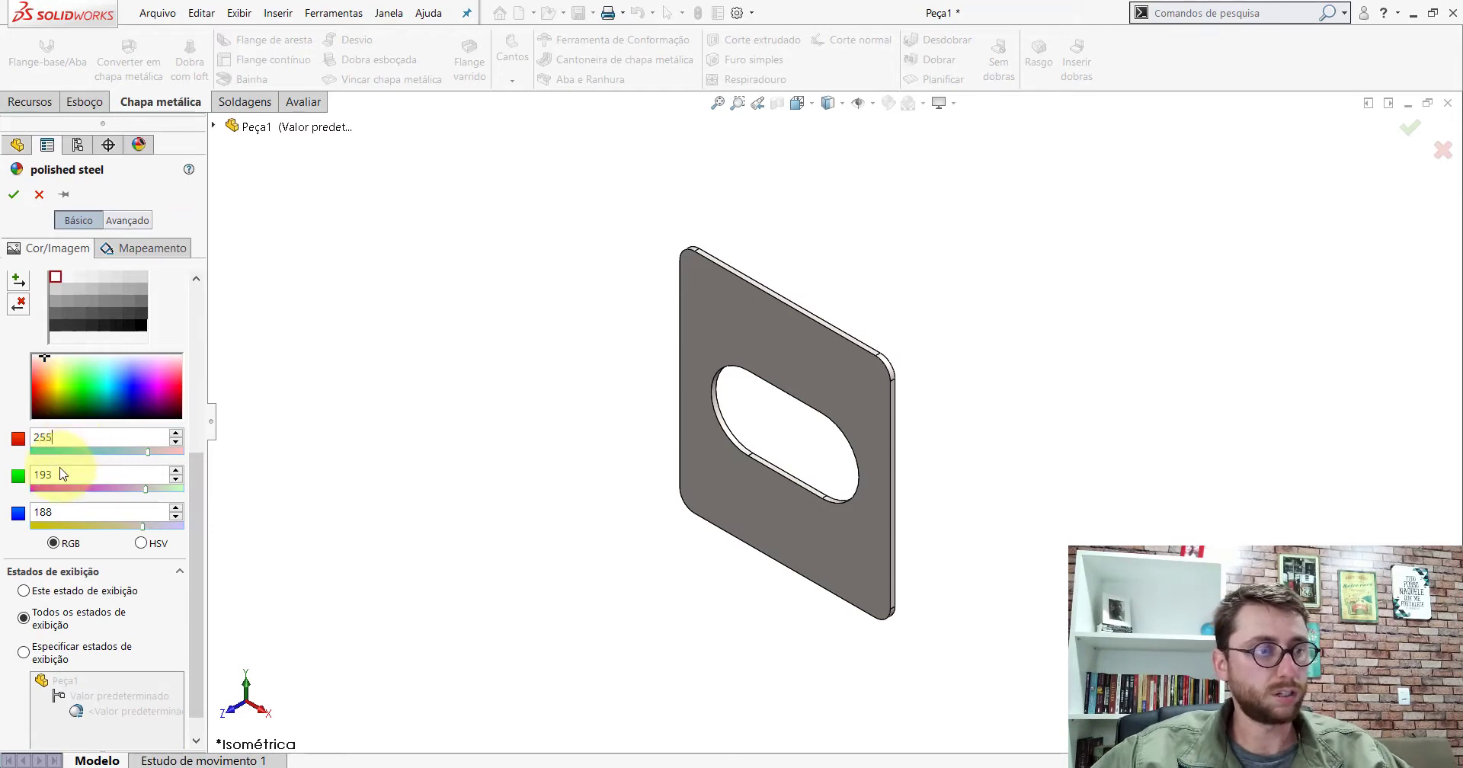
double_click(58, 474)
type("113")
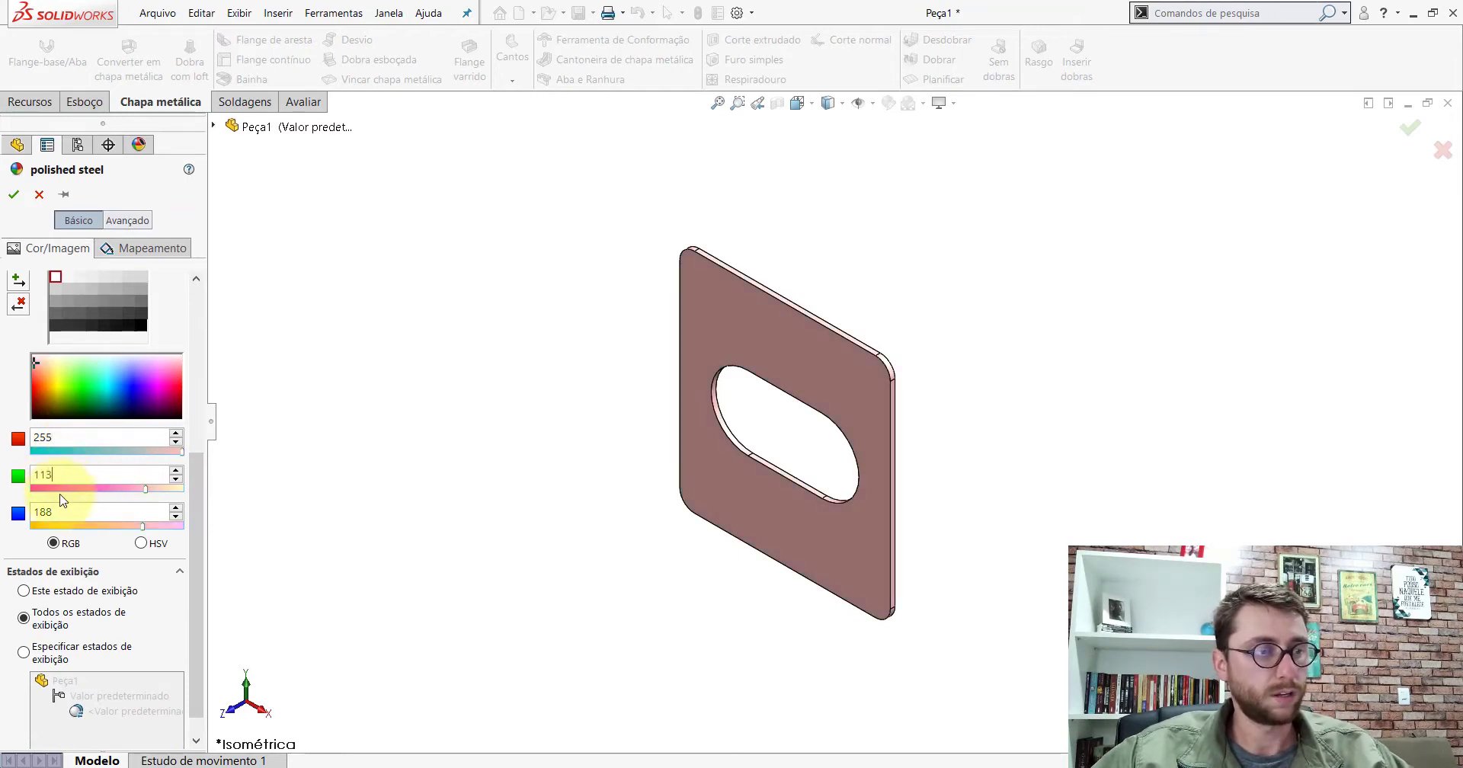
double_click(58, 517)
type("0")
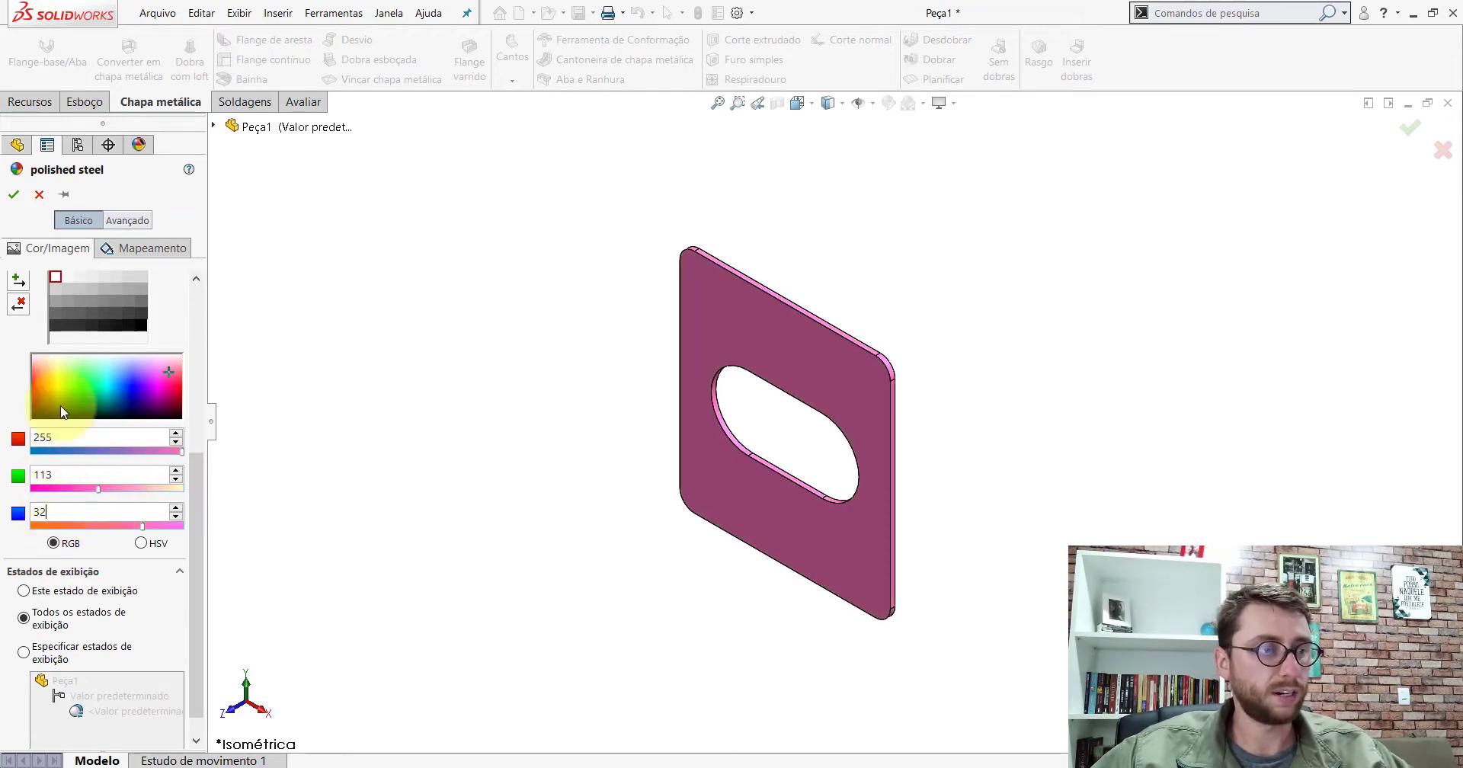
left_click(14, 195)
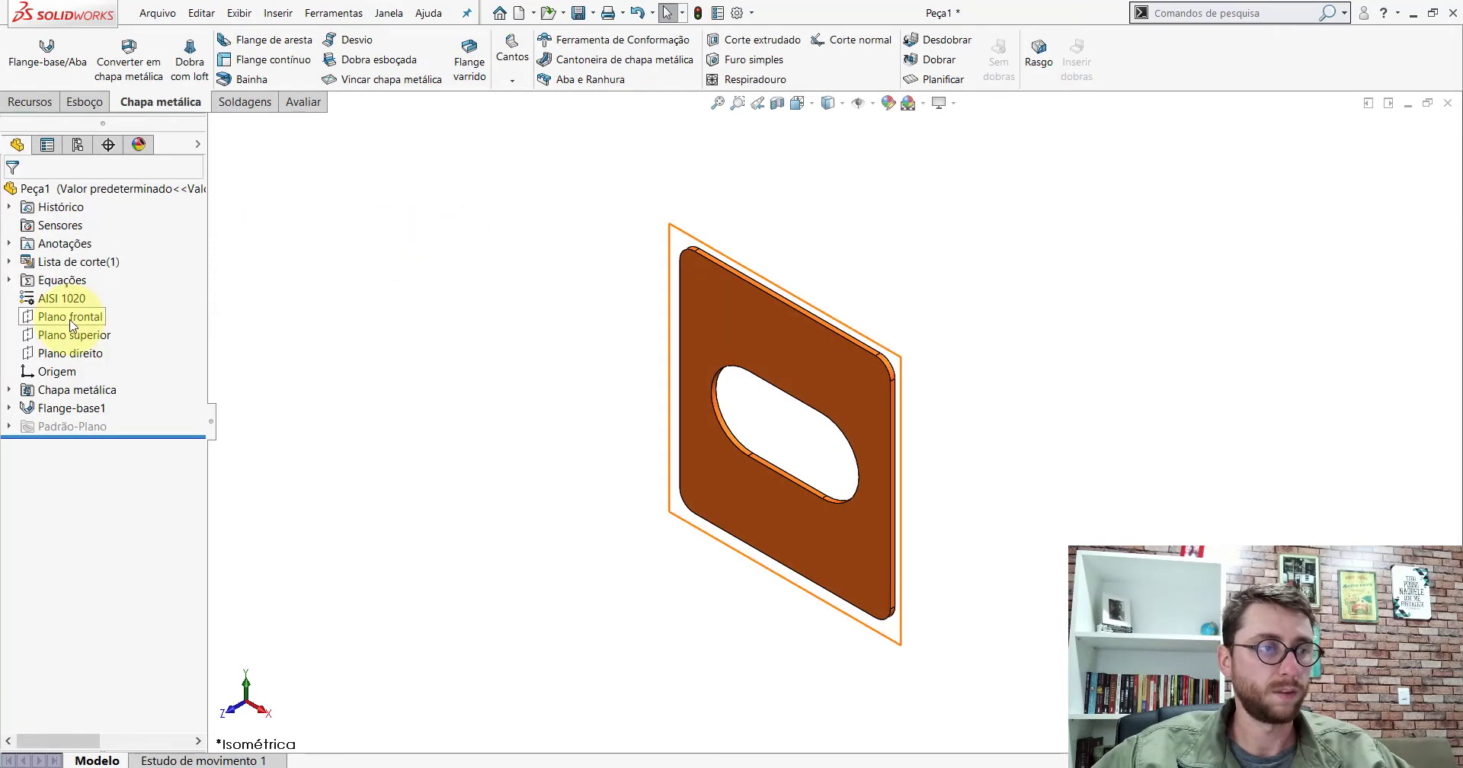
Show the right and top reference planes crossing the orange plate, then orbit to inspect them
left_click(73, 356)
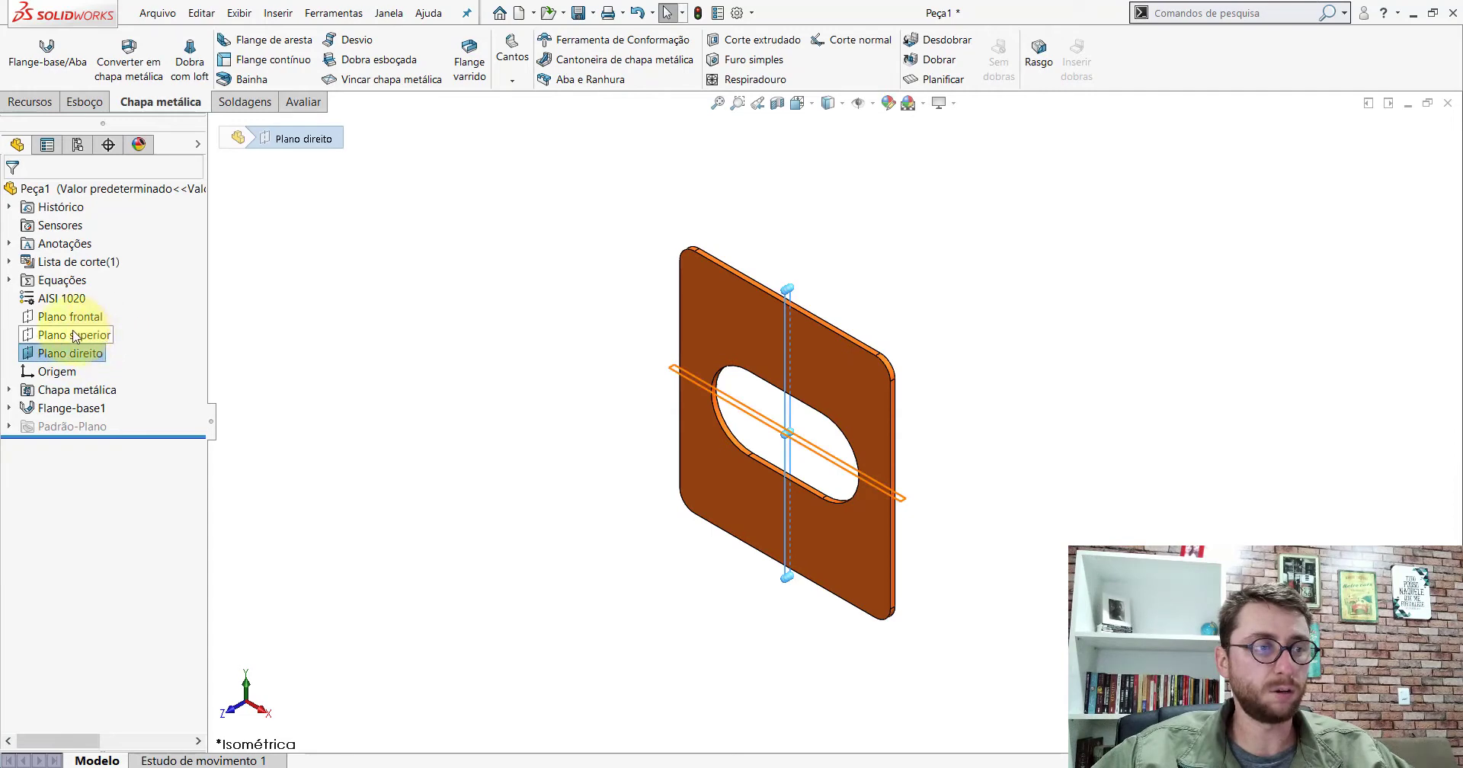
left_click(74, 336)
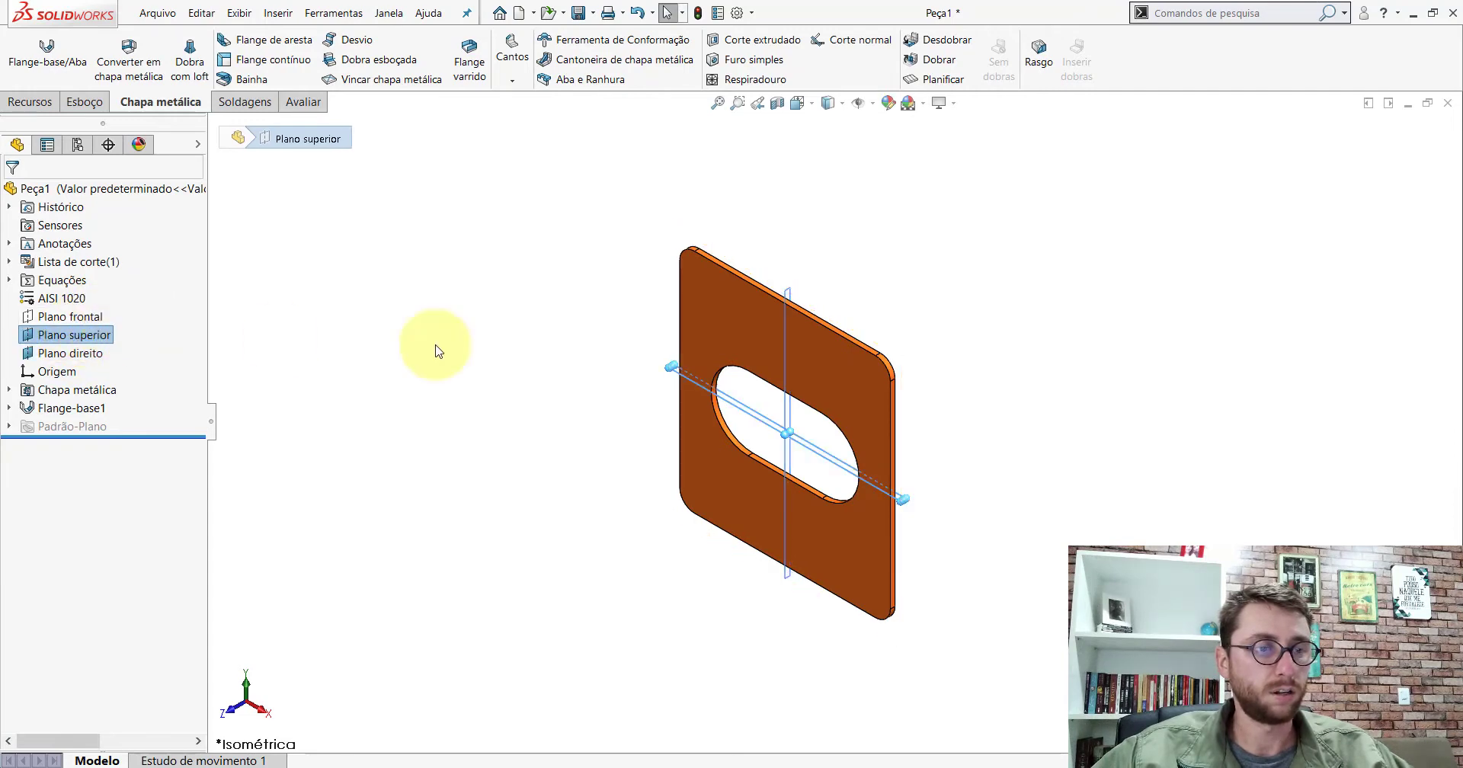
left_click(503, 350)
middle_click_drag(947, 490, 882, 437)
scroll(882, 437, "down", 3)
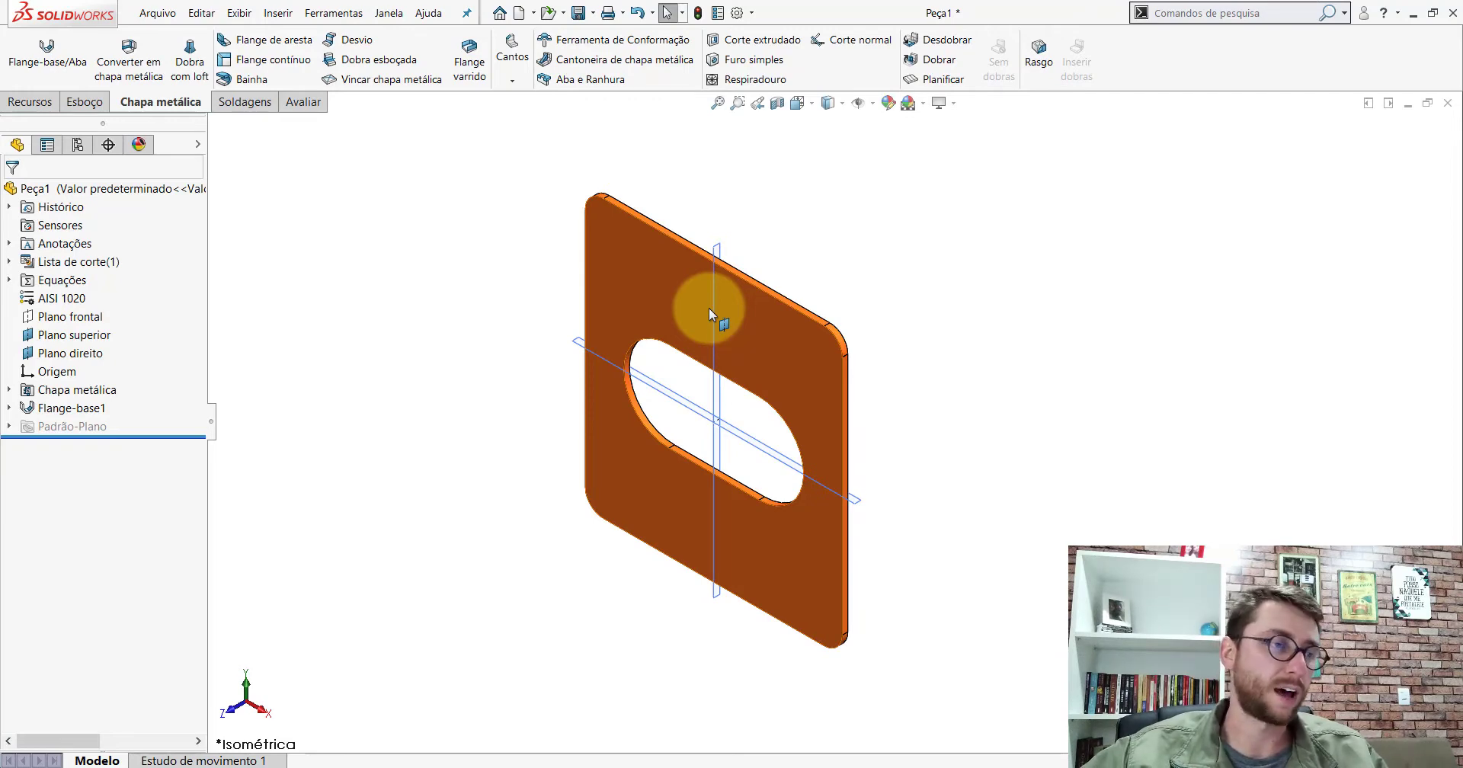
Save the plate as PP-PR(097)2200 in the Desktop's PM-PR(001)2200 folder
key("ctrl+s")
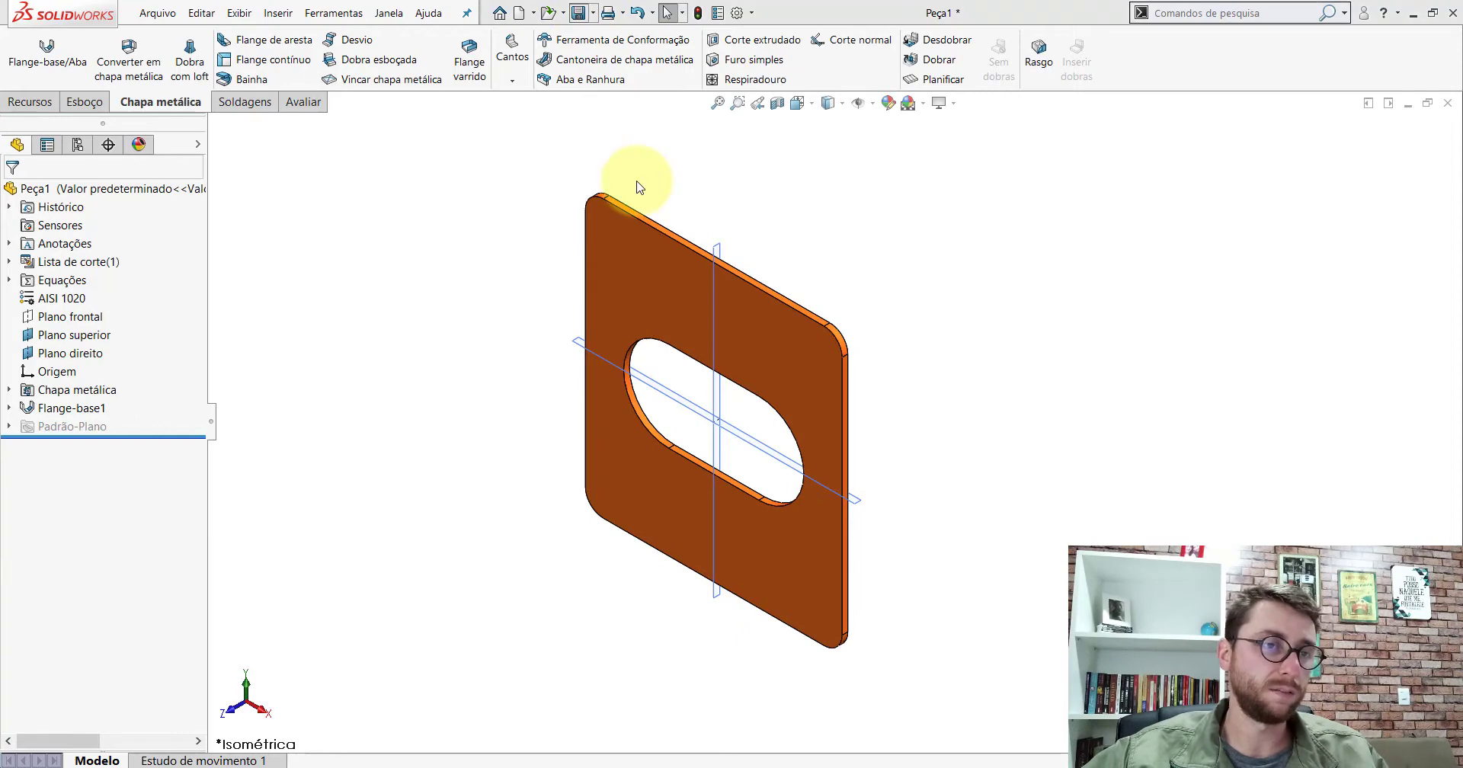
left_click(507, 264)
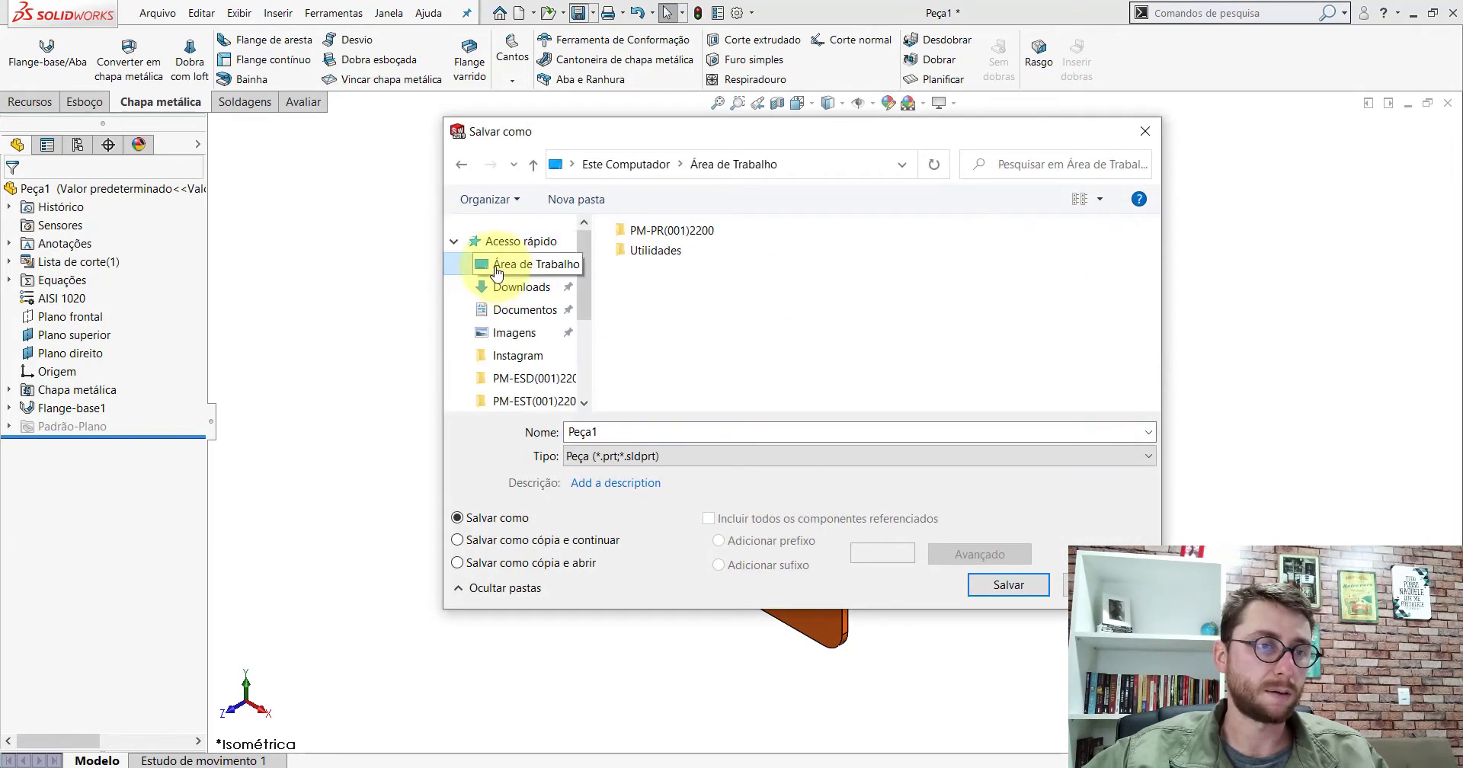
left_click(454, 241)
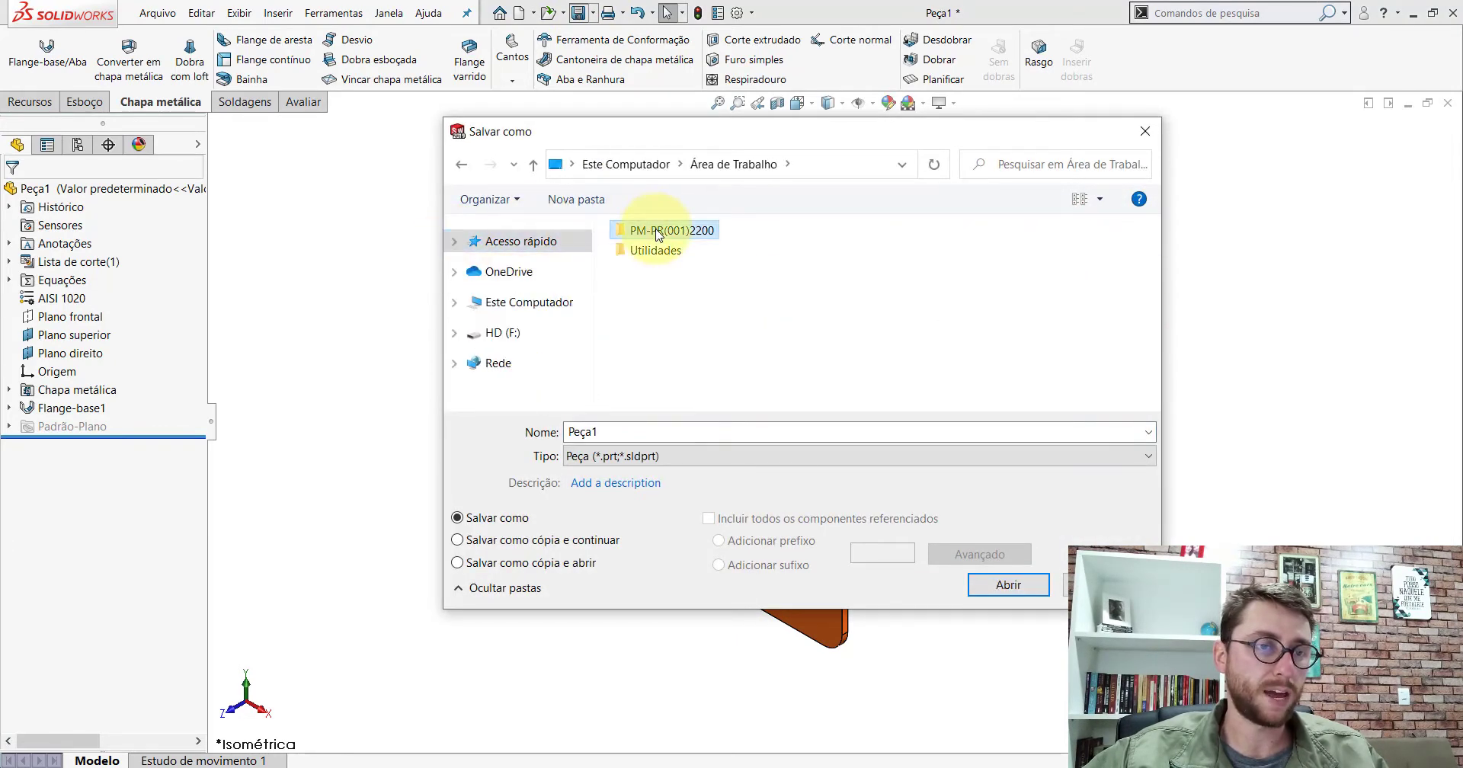
double_click(656, 235)
left_click(671, 249)
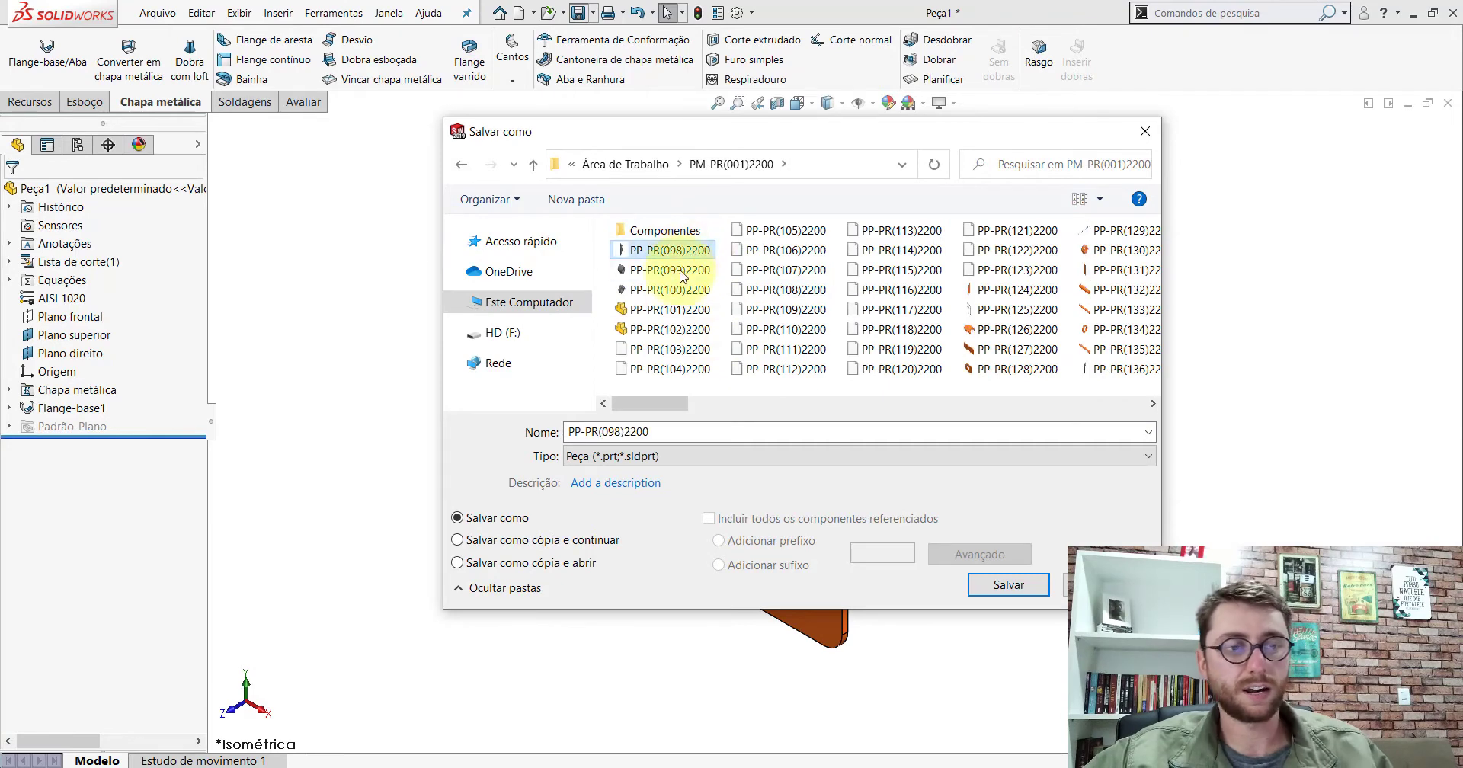
left_click(658, 431)
type("7")
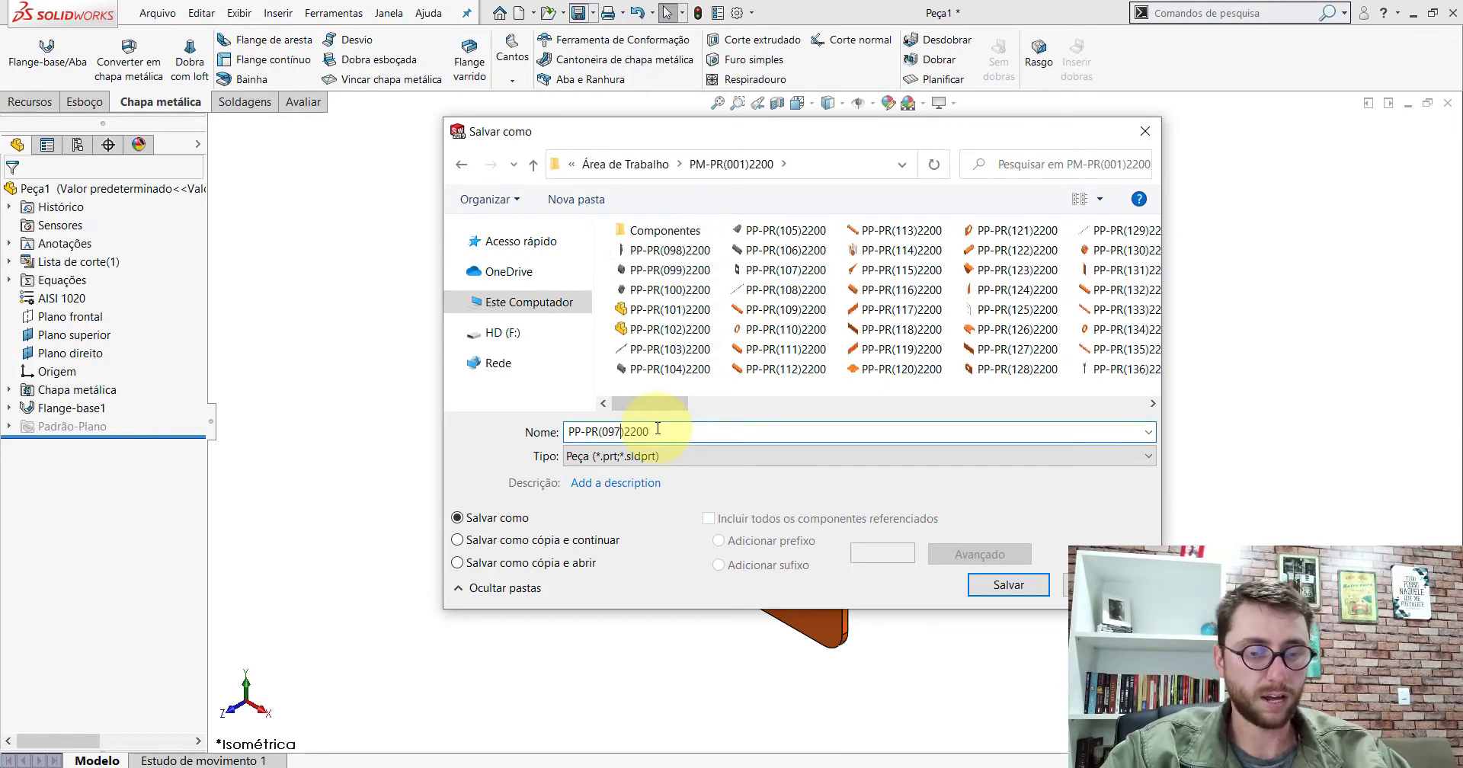
key("Return")
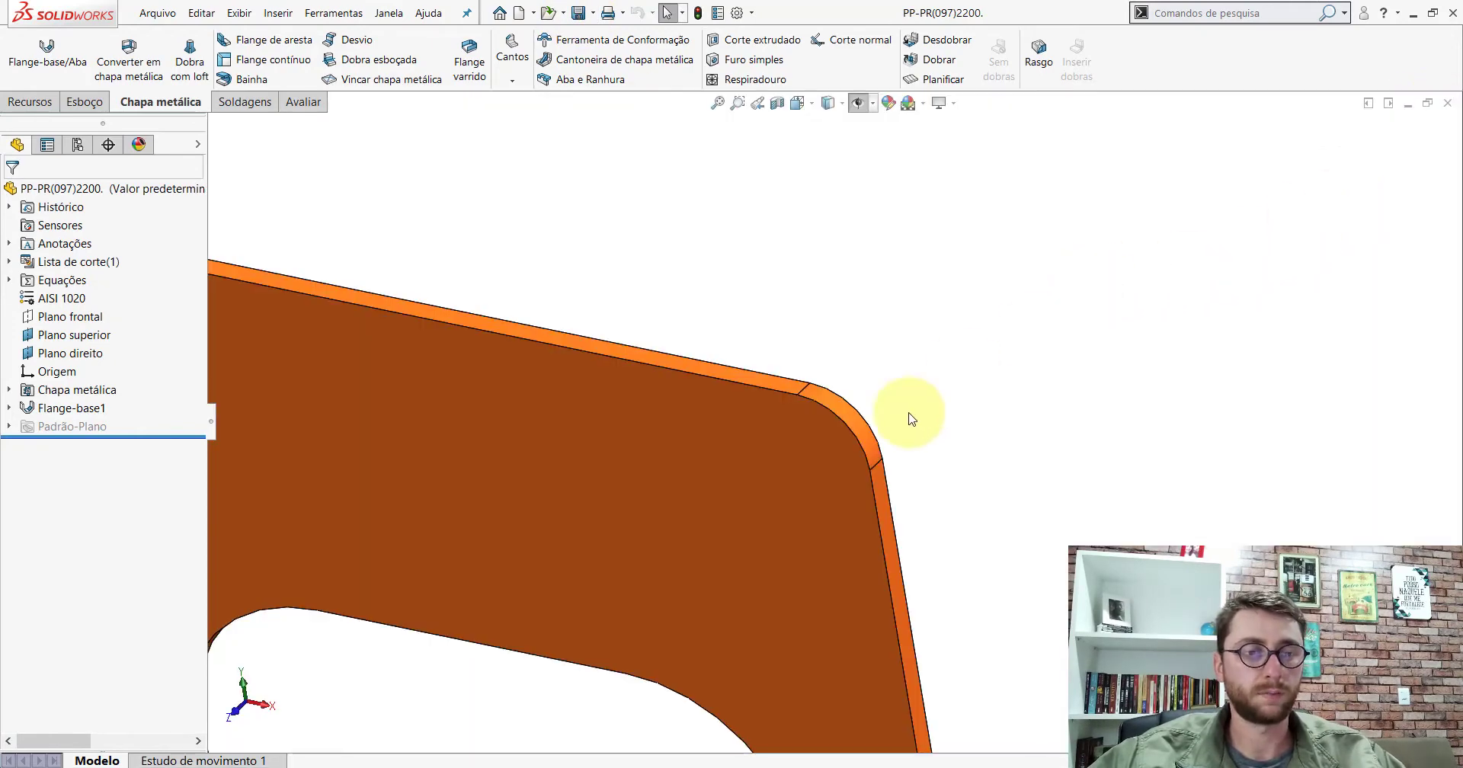
scroll(906, 419, "up", 5)
Close the plate part and collapse the PM-PR(003)2200 branch in the assembly tree
left_click(1447, 107)
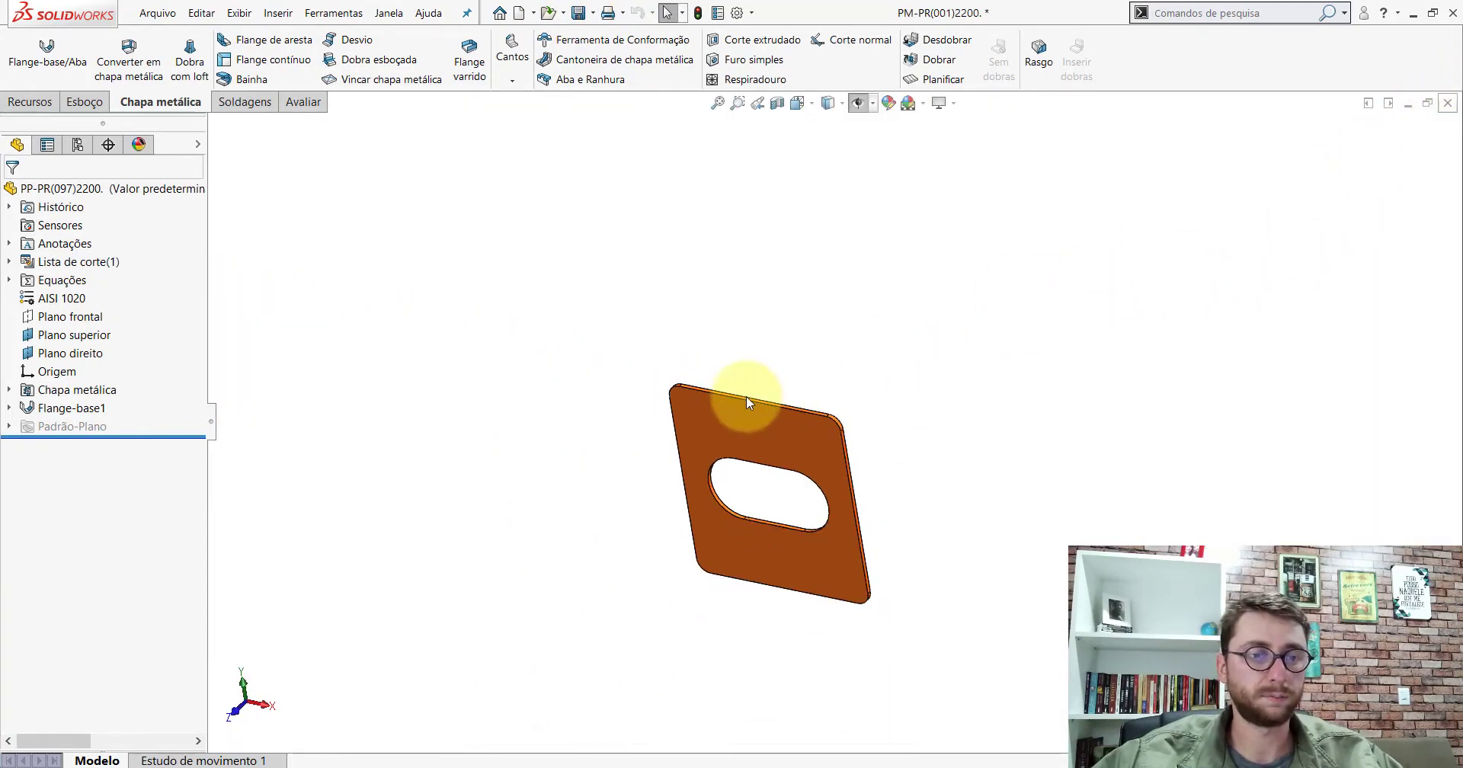
scroll(777, 408, "up", 2)
scroll(899, 434, "up", 2)
scroll(985, 447, "up", 4)
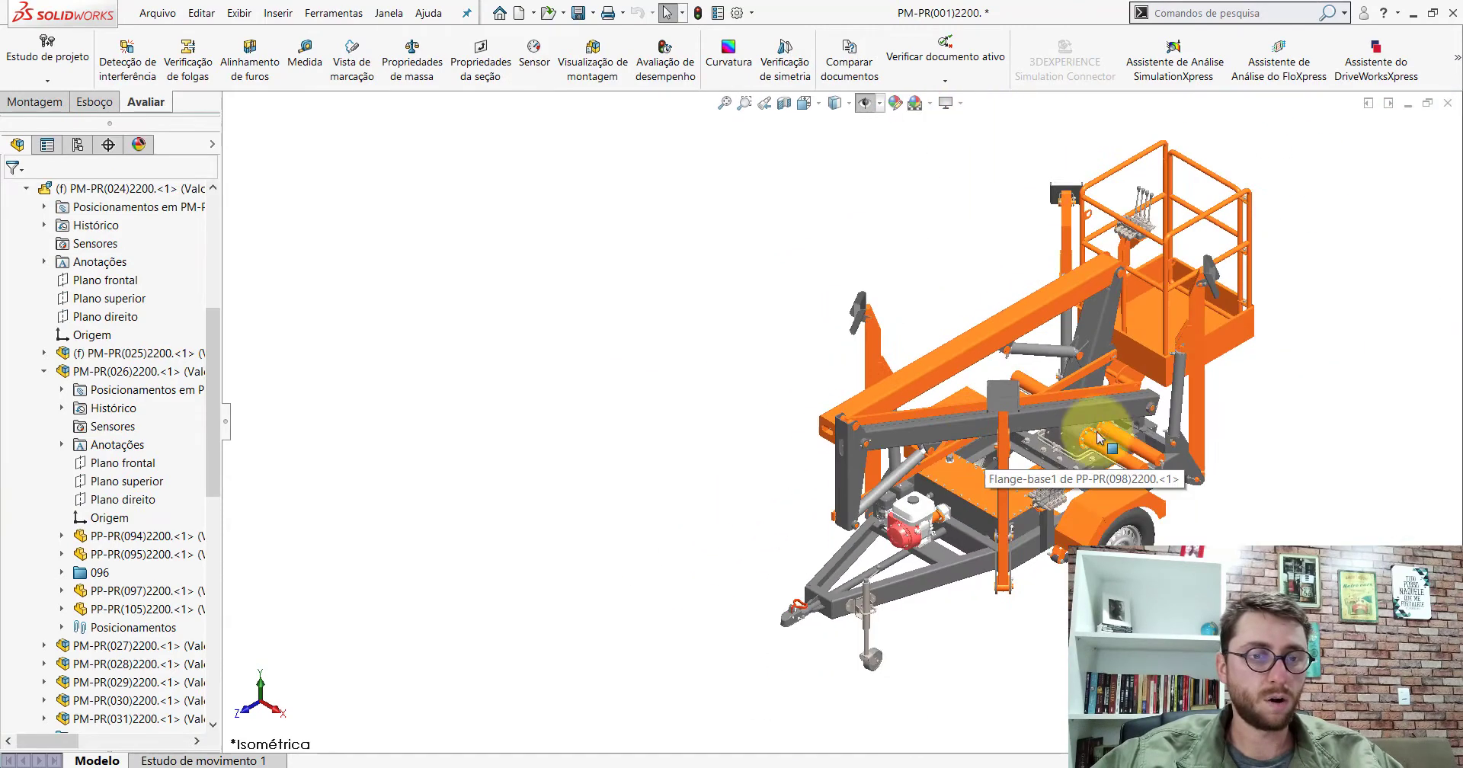
scroll(483, 326, "down", 1)
left_click_drag(222, 342, 217, 216)
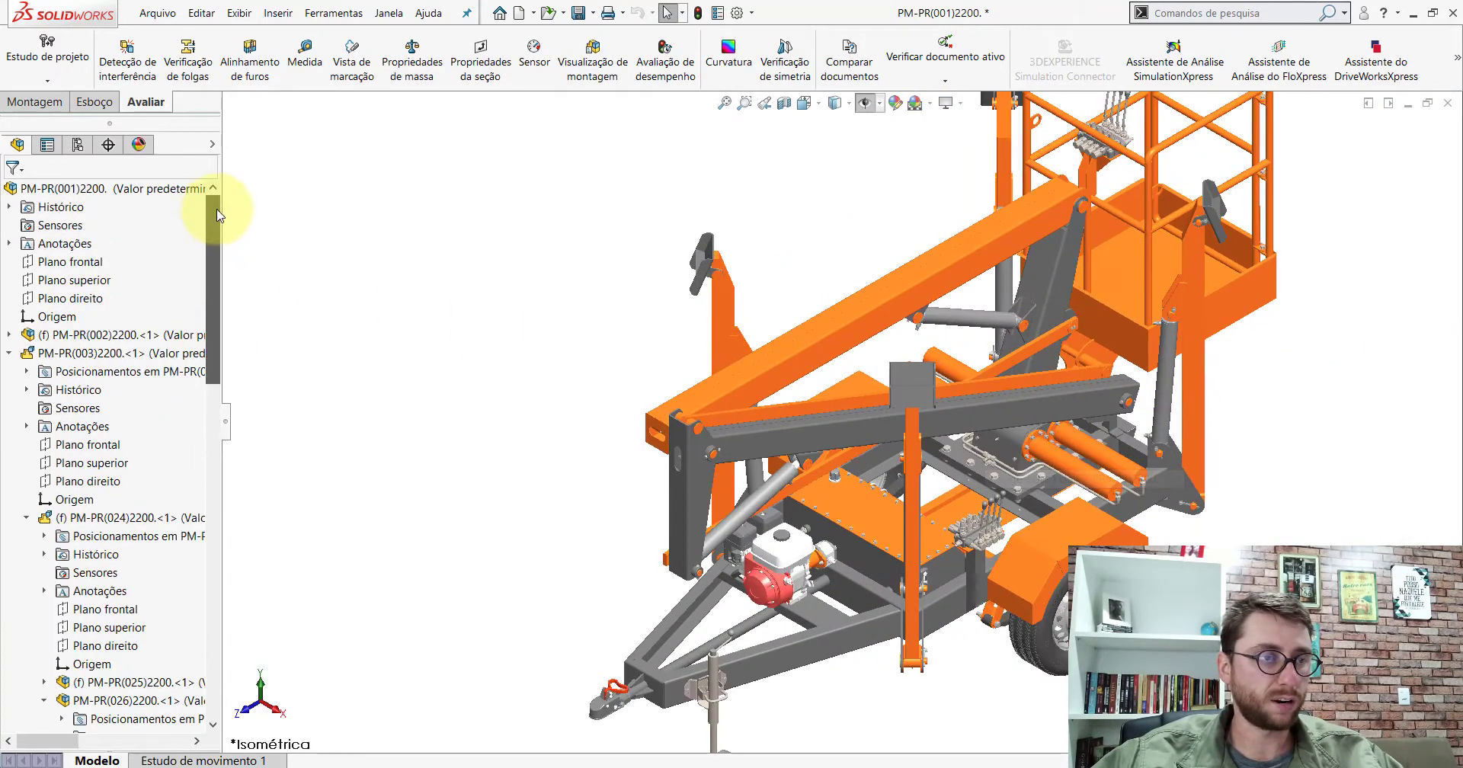
left_click(9, 354)
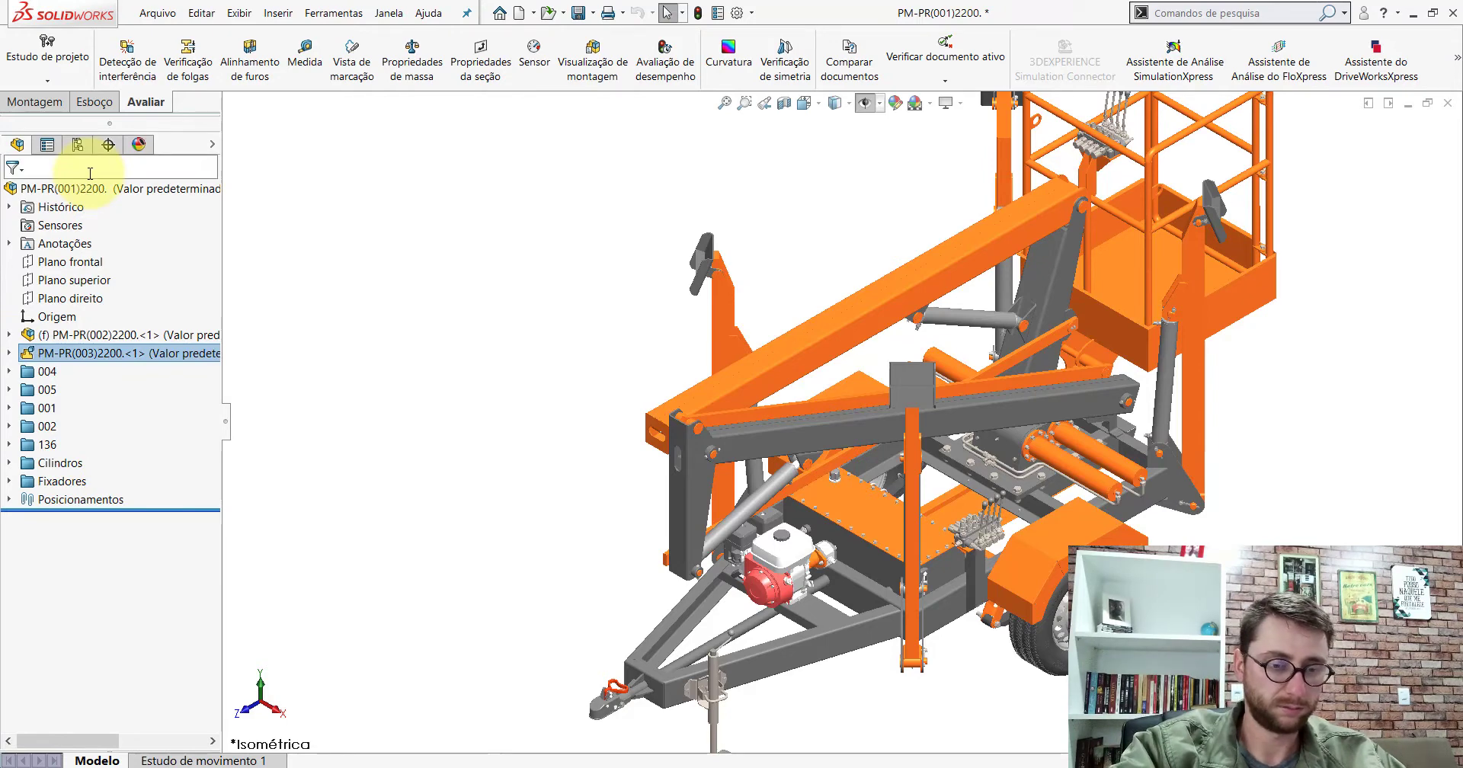
Filter the tree for '(096' to highlight both PP-PR(096)2200 beam instances, then clear the filter
type("(096")
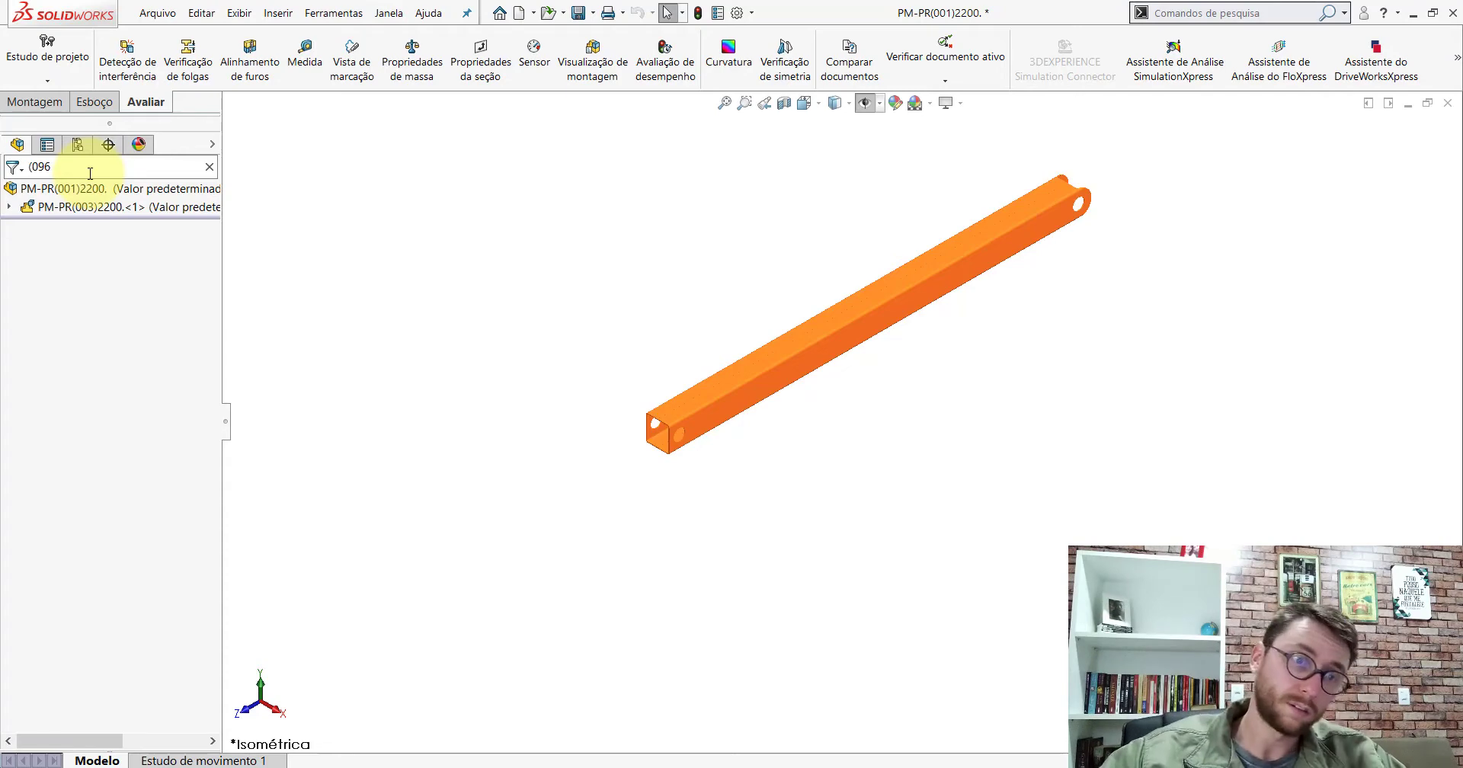
scroll(842, 403, "down", 3)
left_click(610, 416)
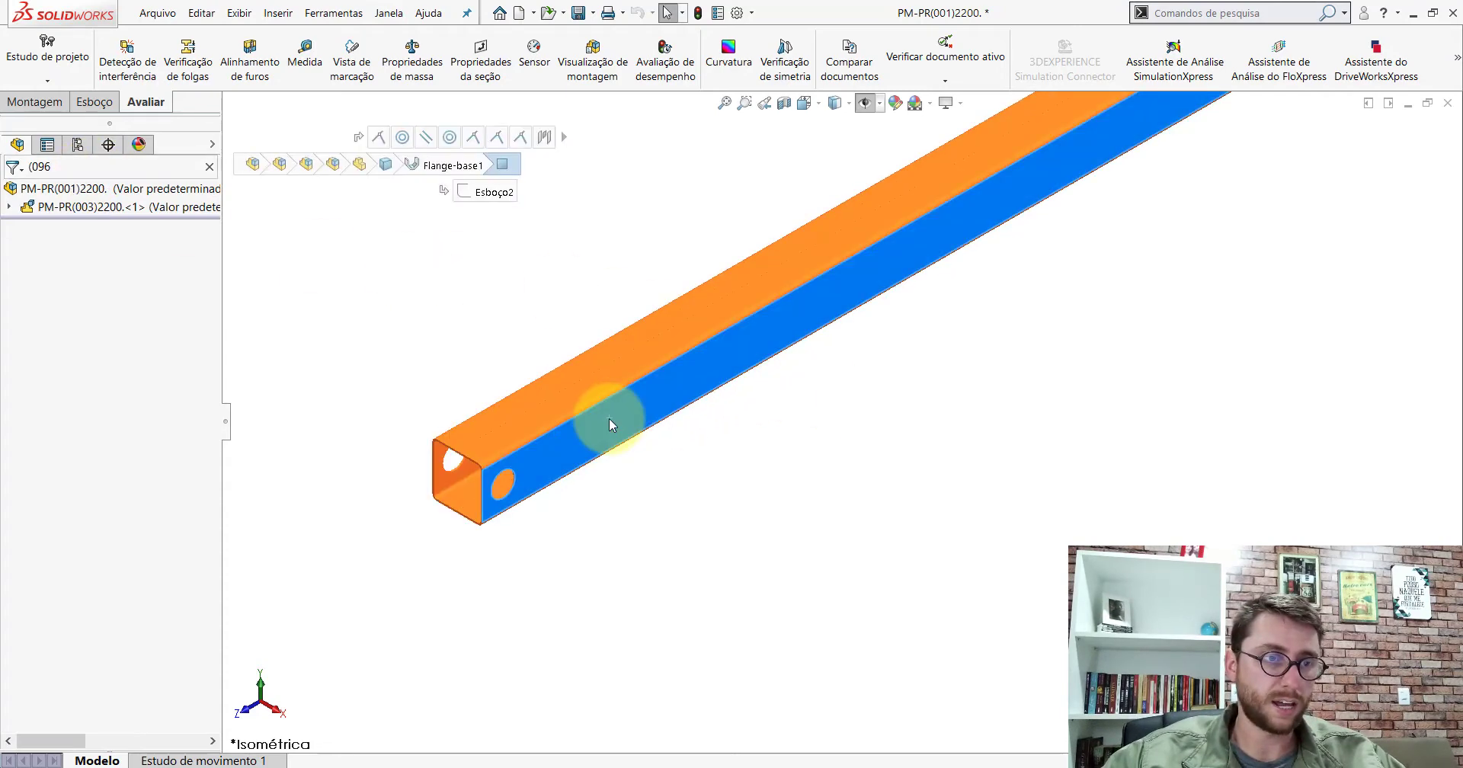
left_click(163, 287)
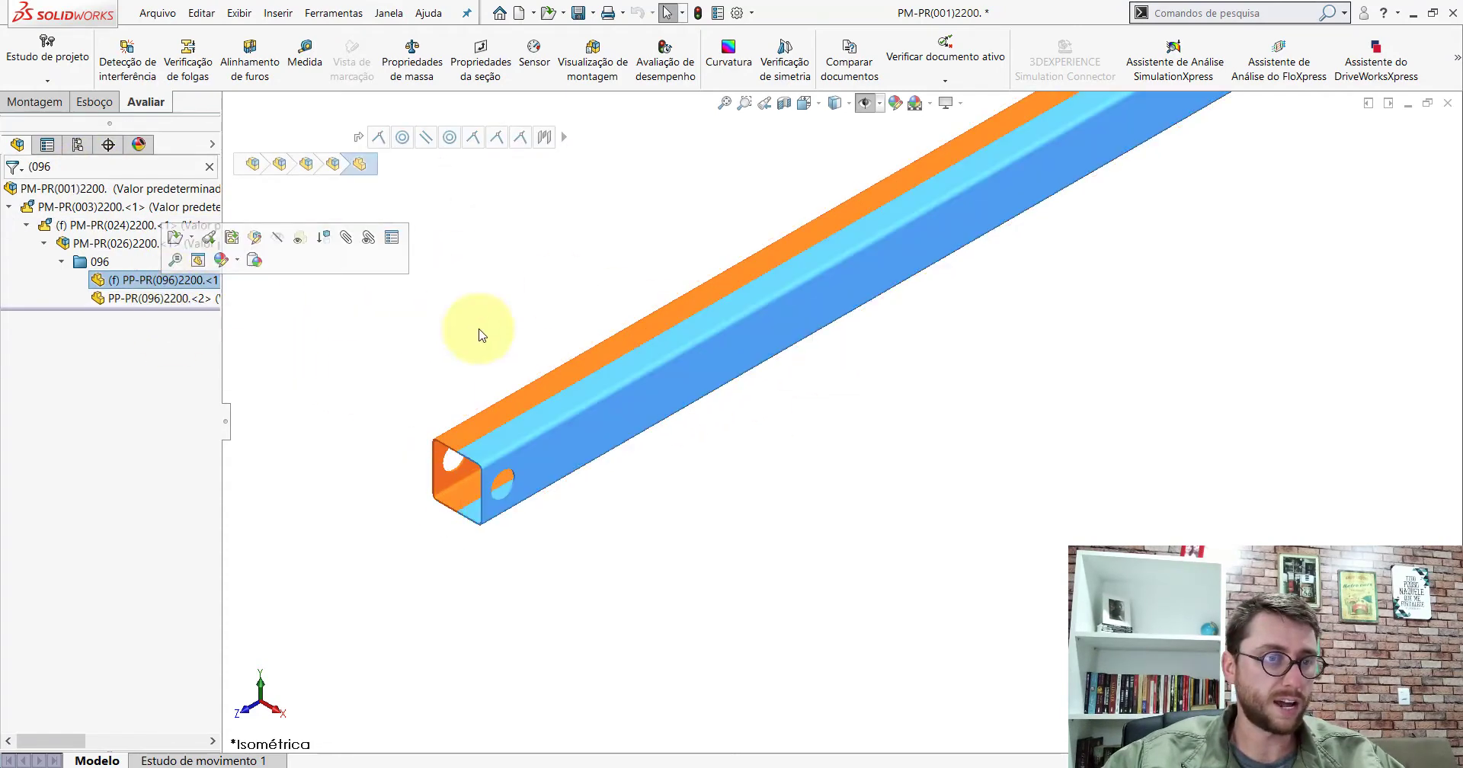
scroll(621, 388, "up", 3)
left_click(159, 298)
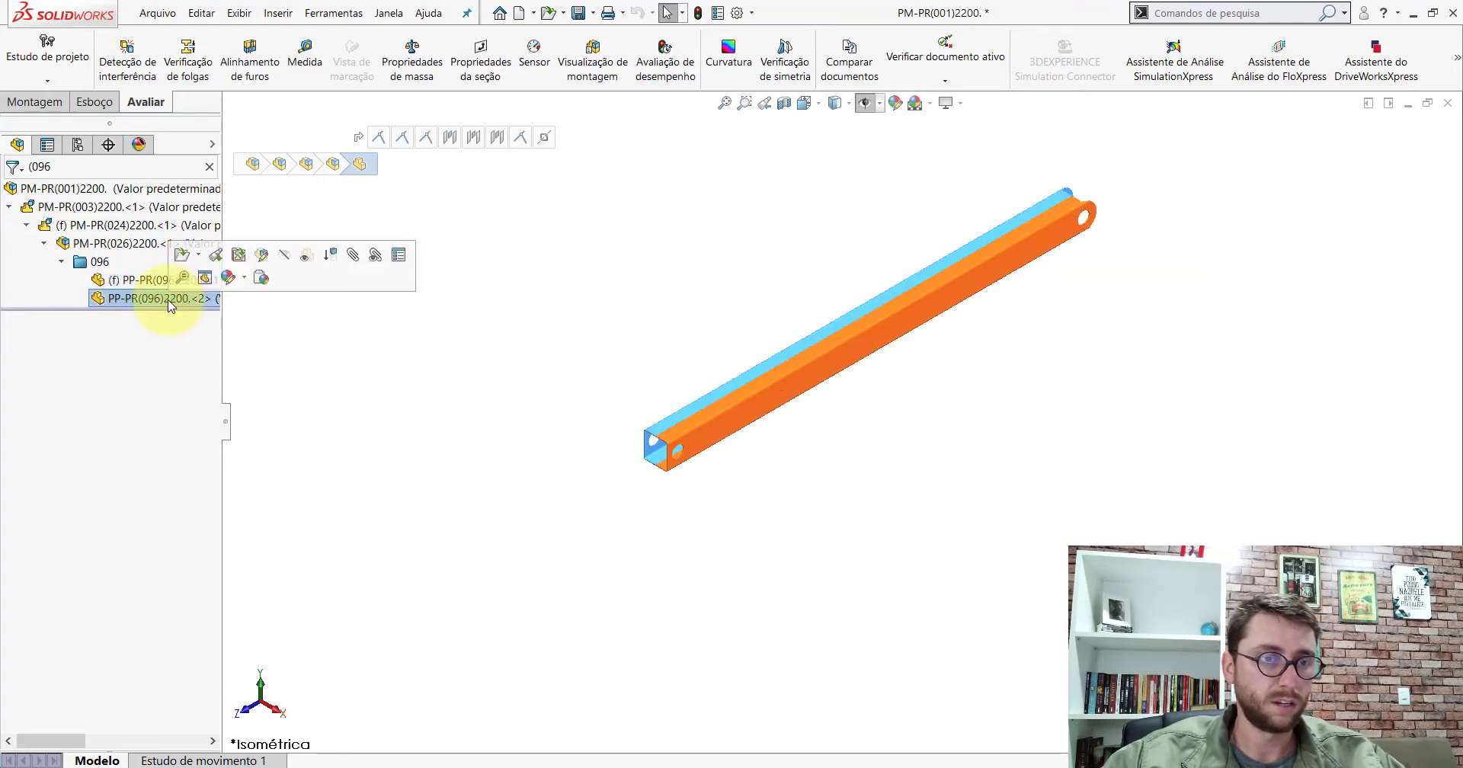
scroll(895, 389, "down", 2)
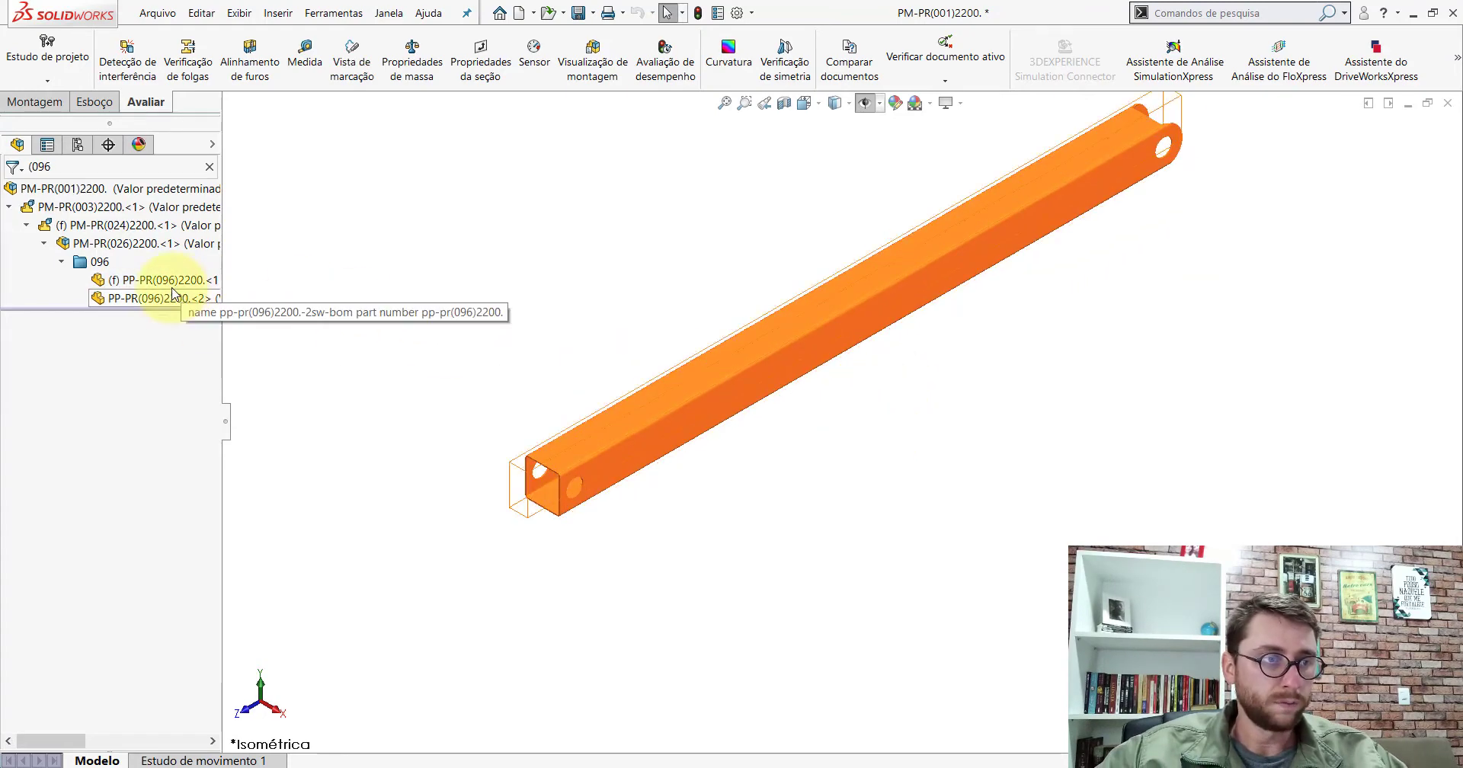
left_click(122, 280)
left_click(217, 171)
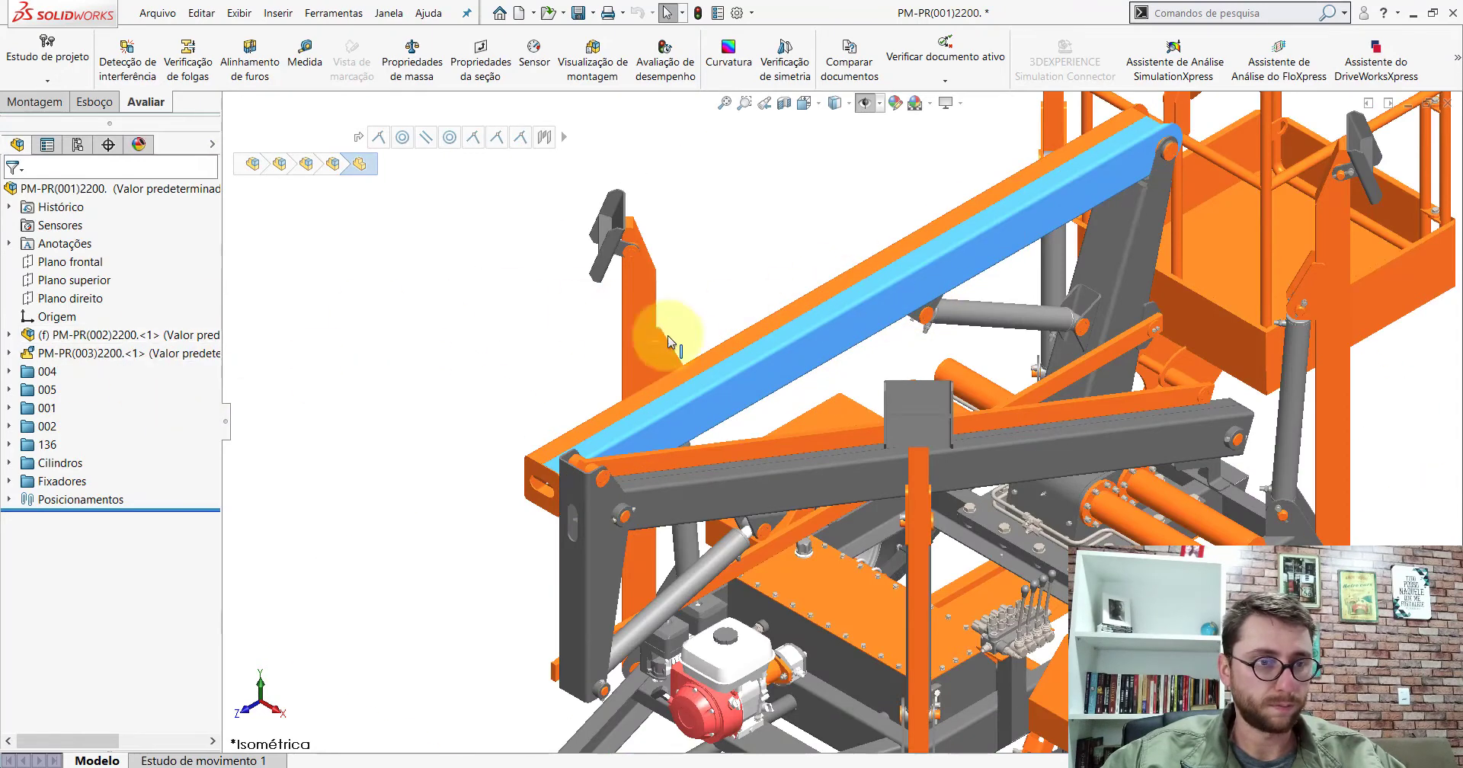
Select the PP-PR(096)2200 beam in the assembly and open it as its own part
left_click(684, 385)
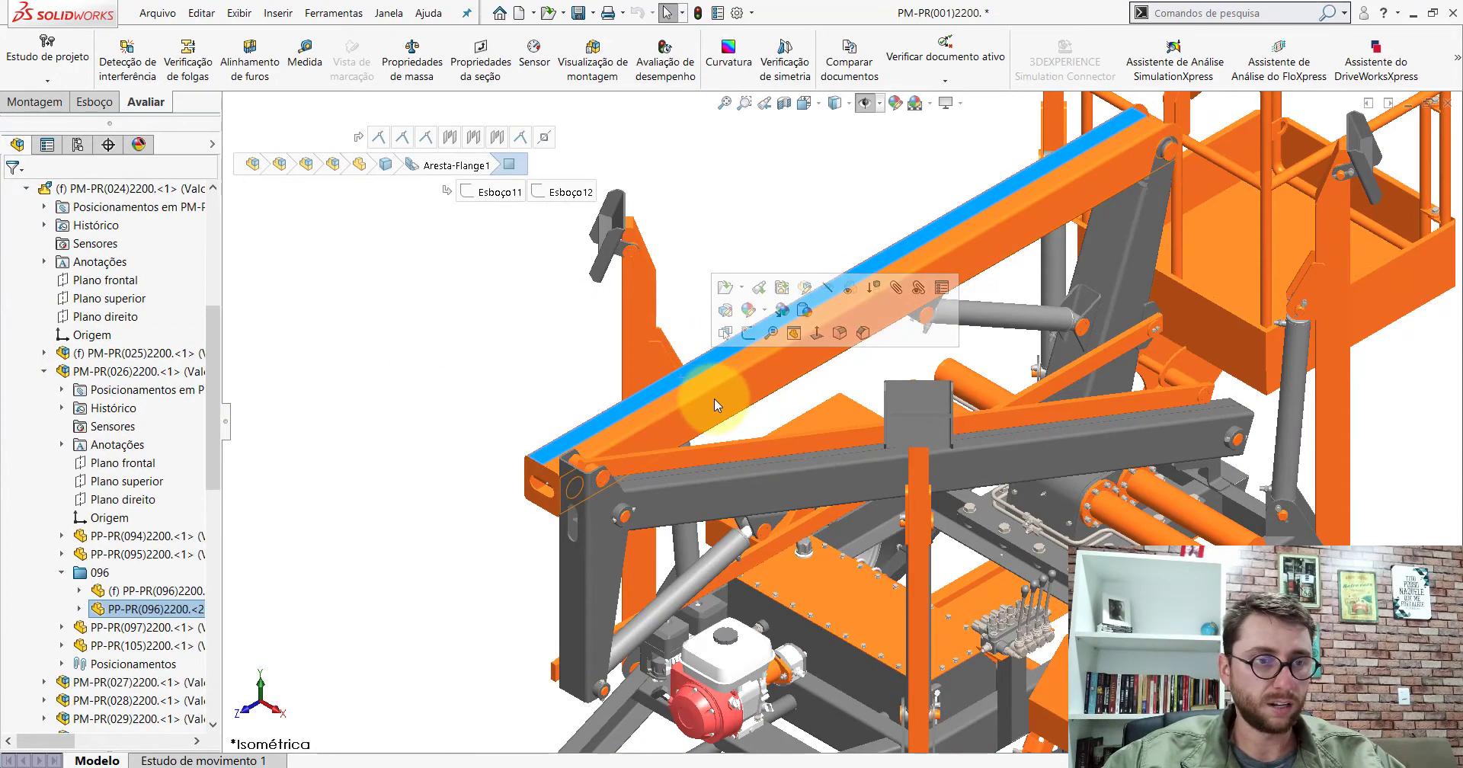
left_click(152, 591)
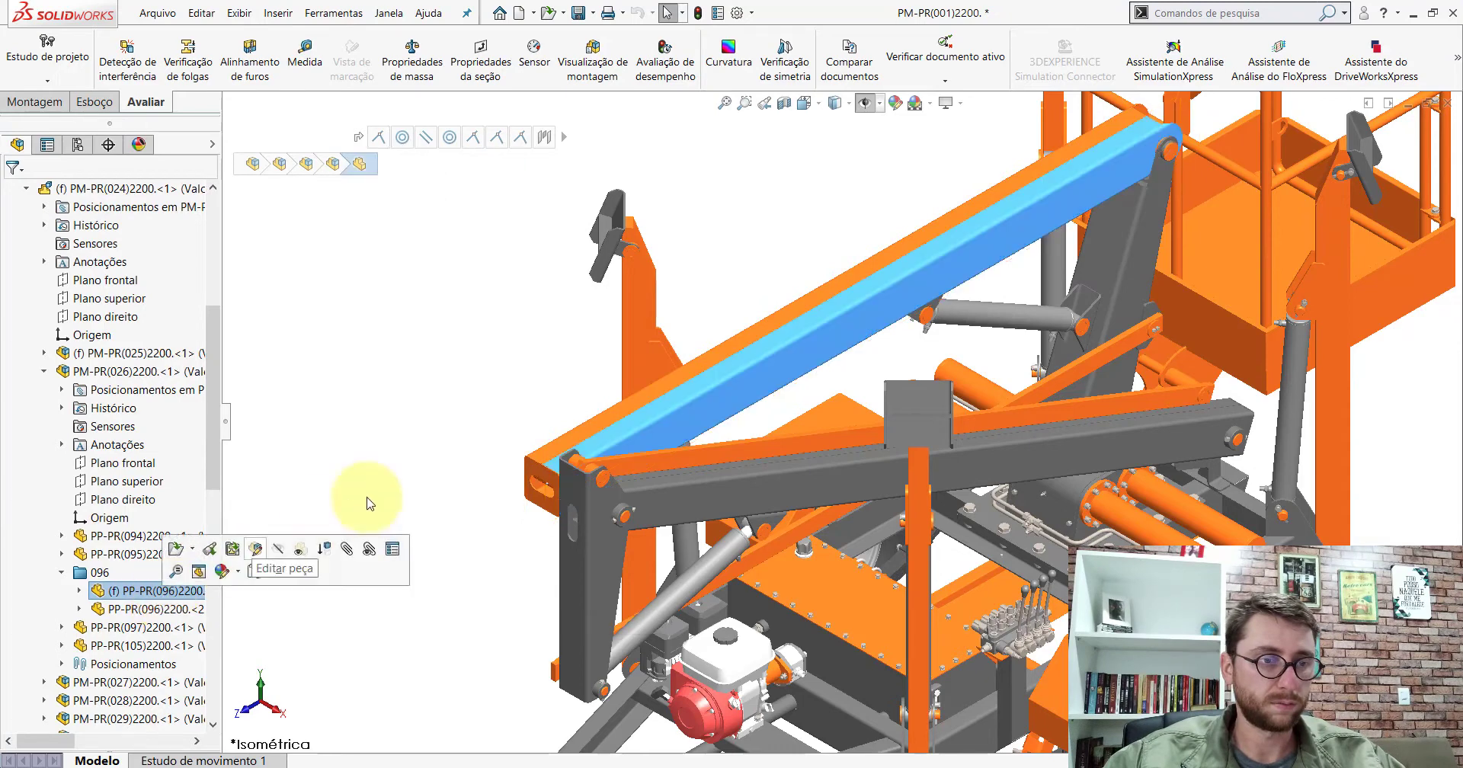
left_click(746, 382)
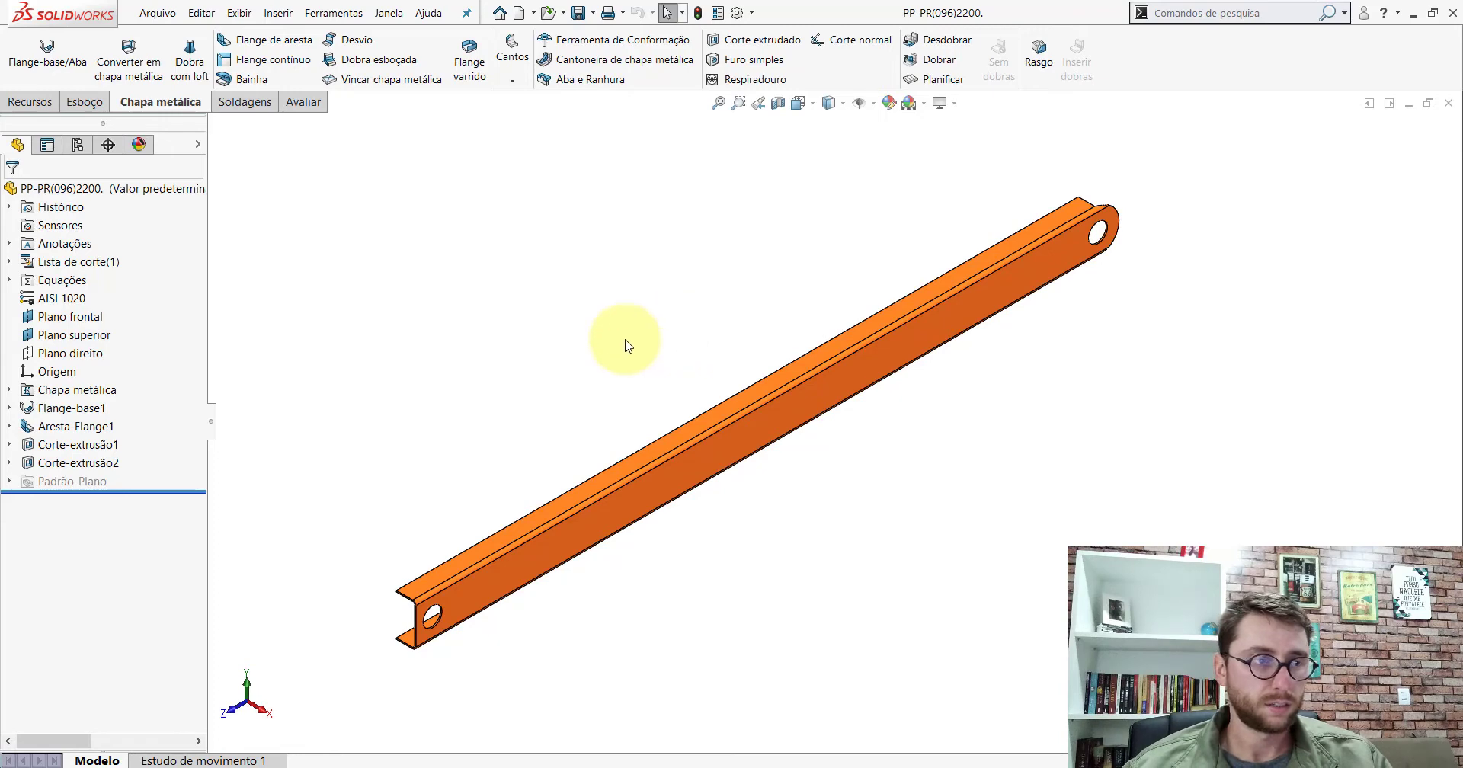
left_click(67, 409)
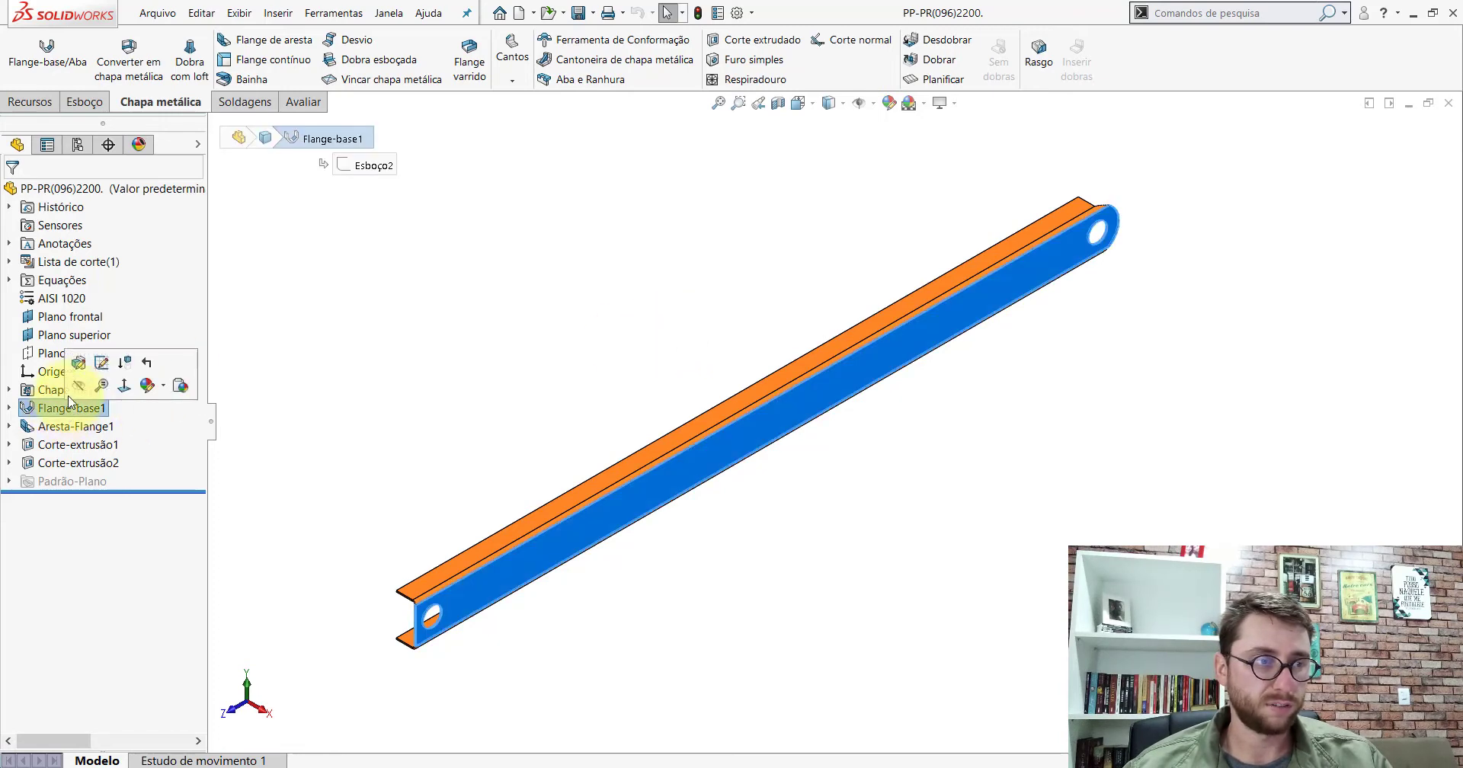
left_click(77, 368)
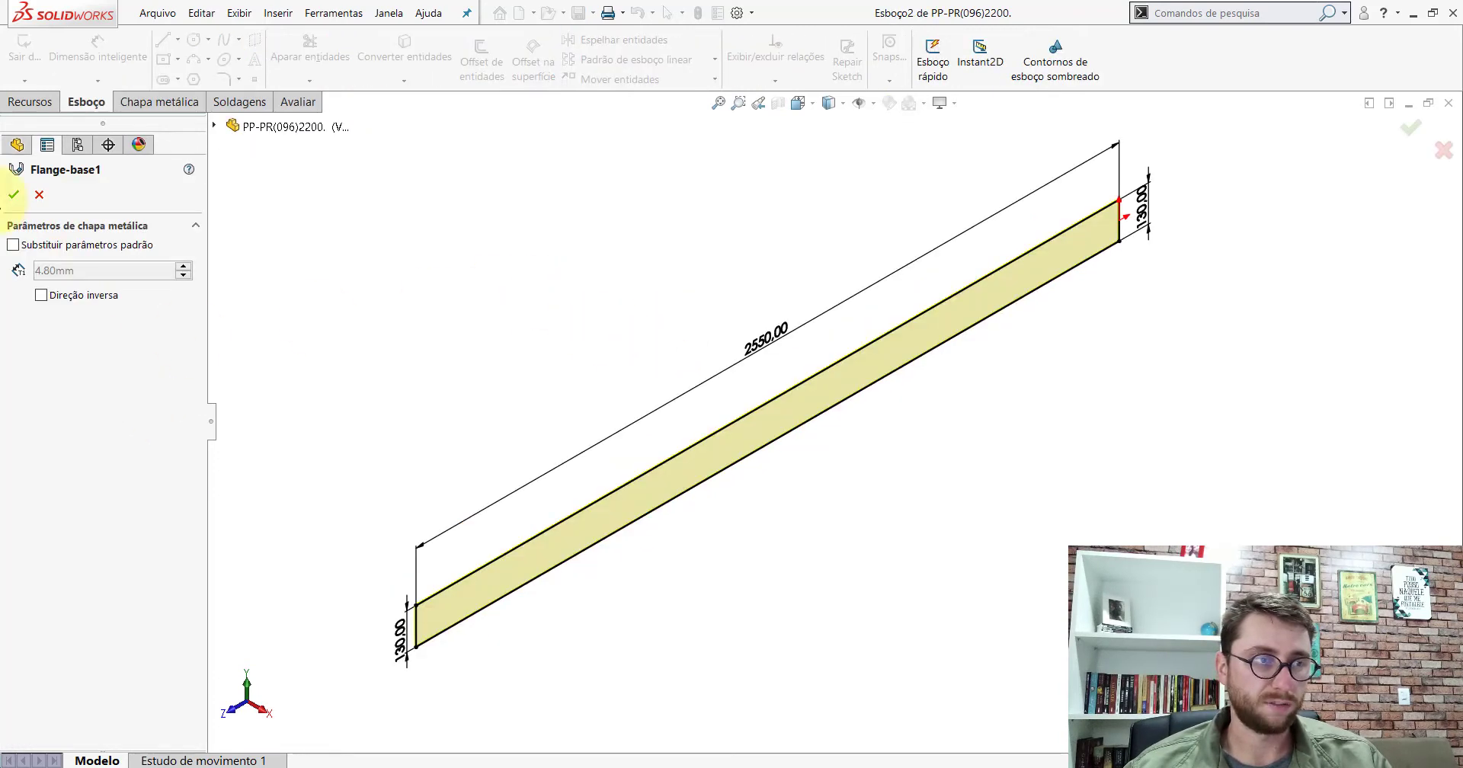
left_click(15, 195)
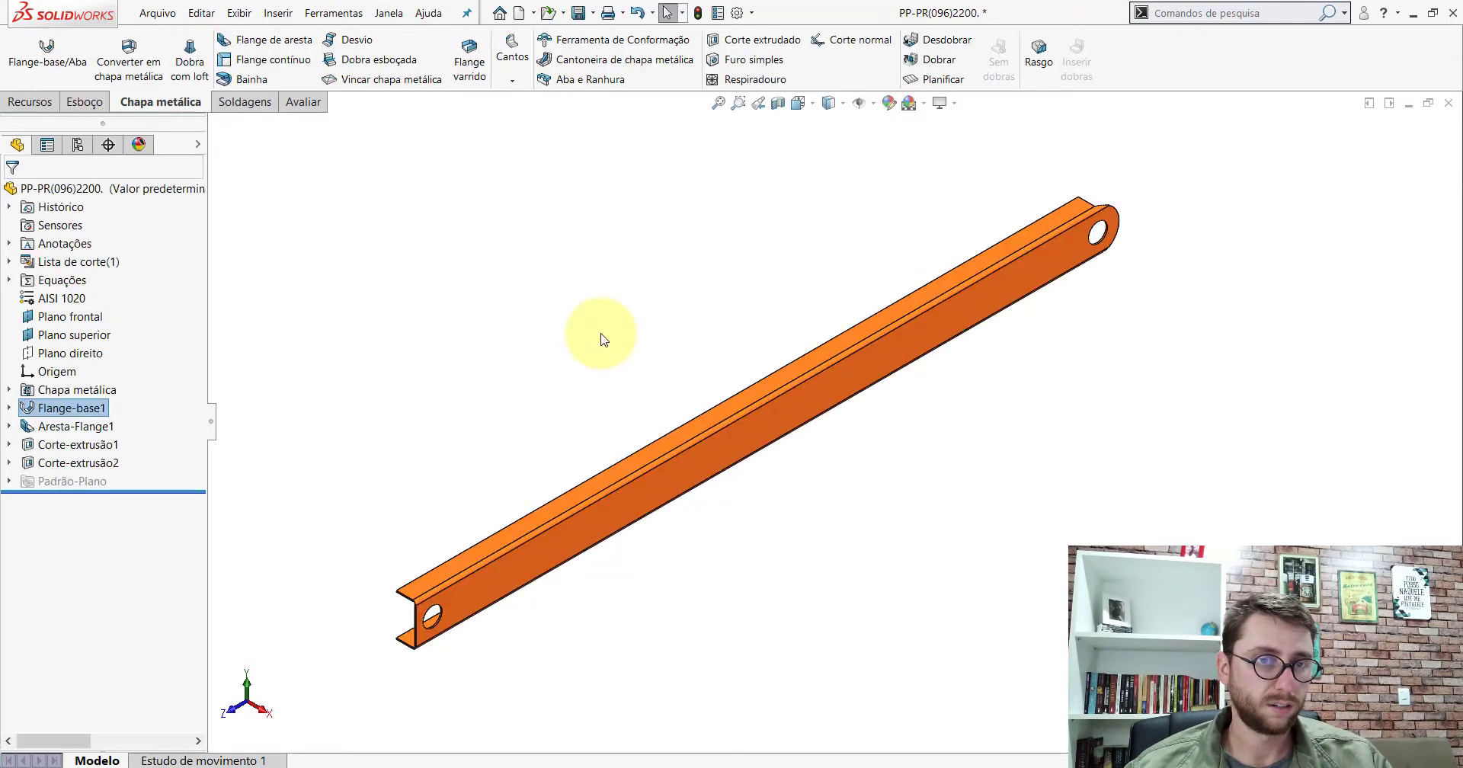
left_click(76, 428)
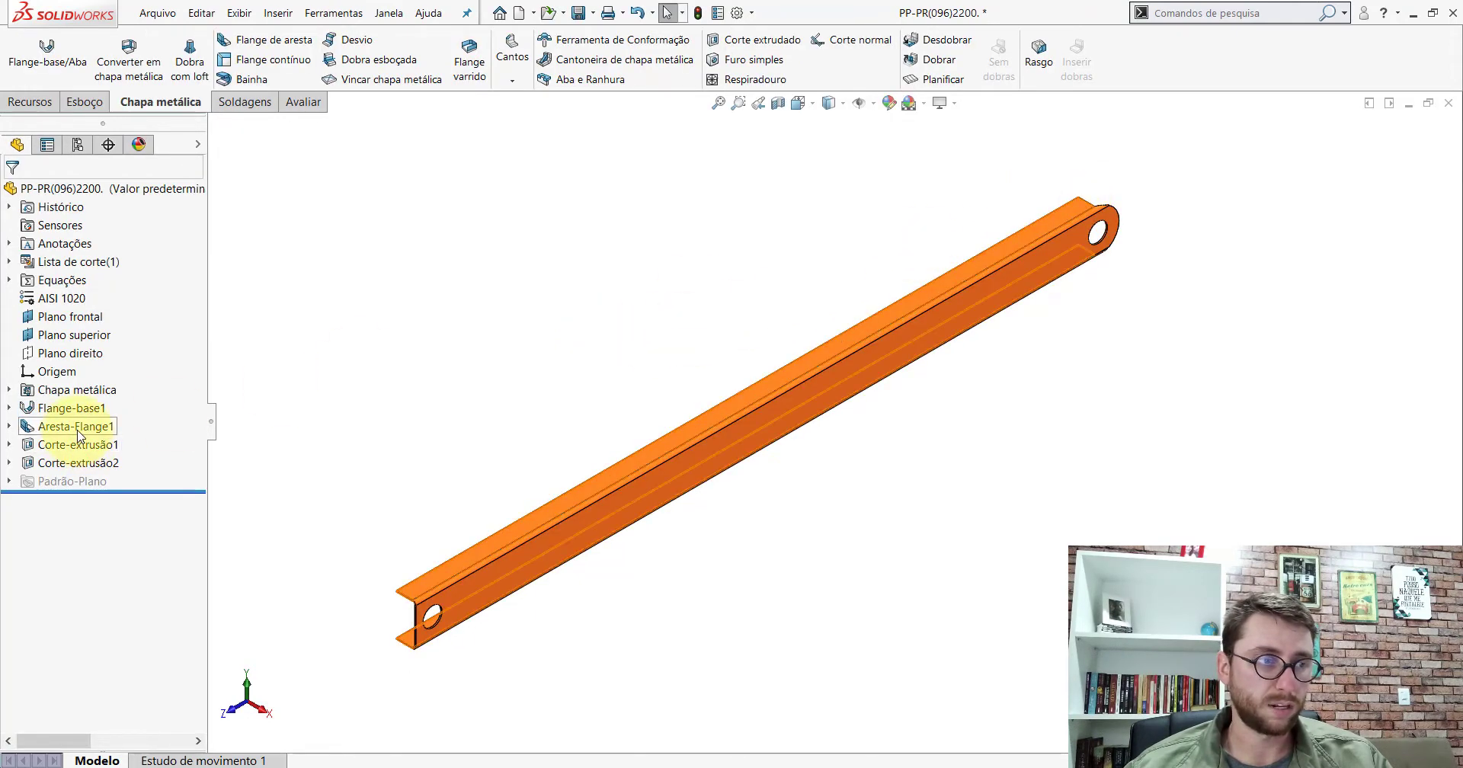
left_click(500, 383)
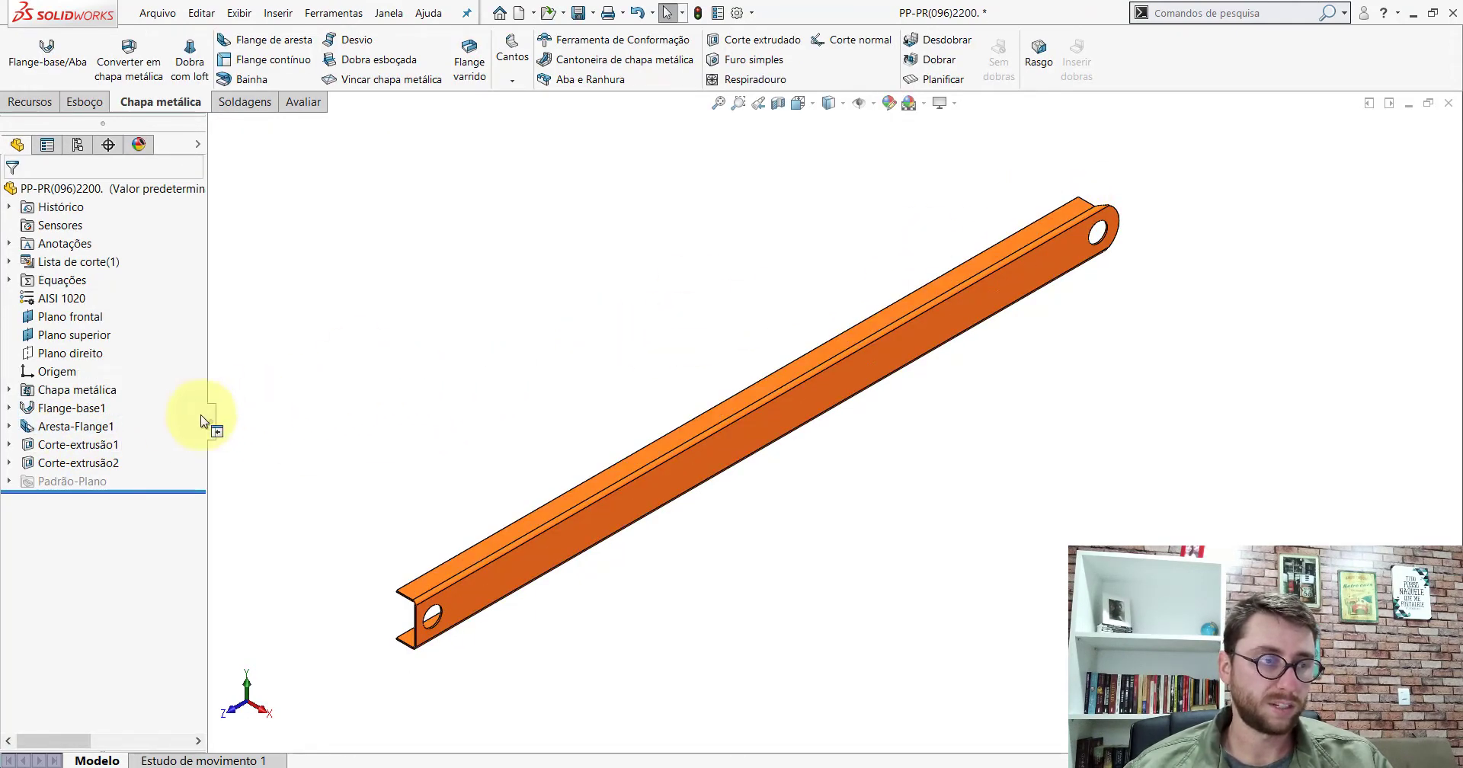
left_click(78, 447)
left_click(521, 390)
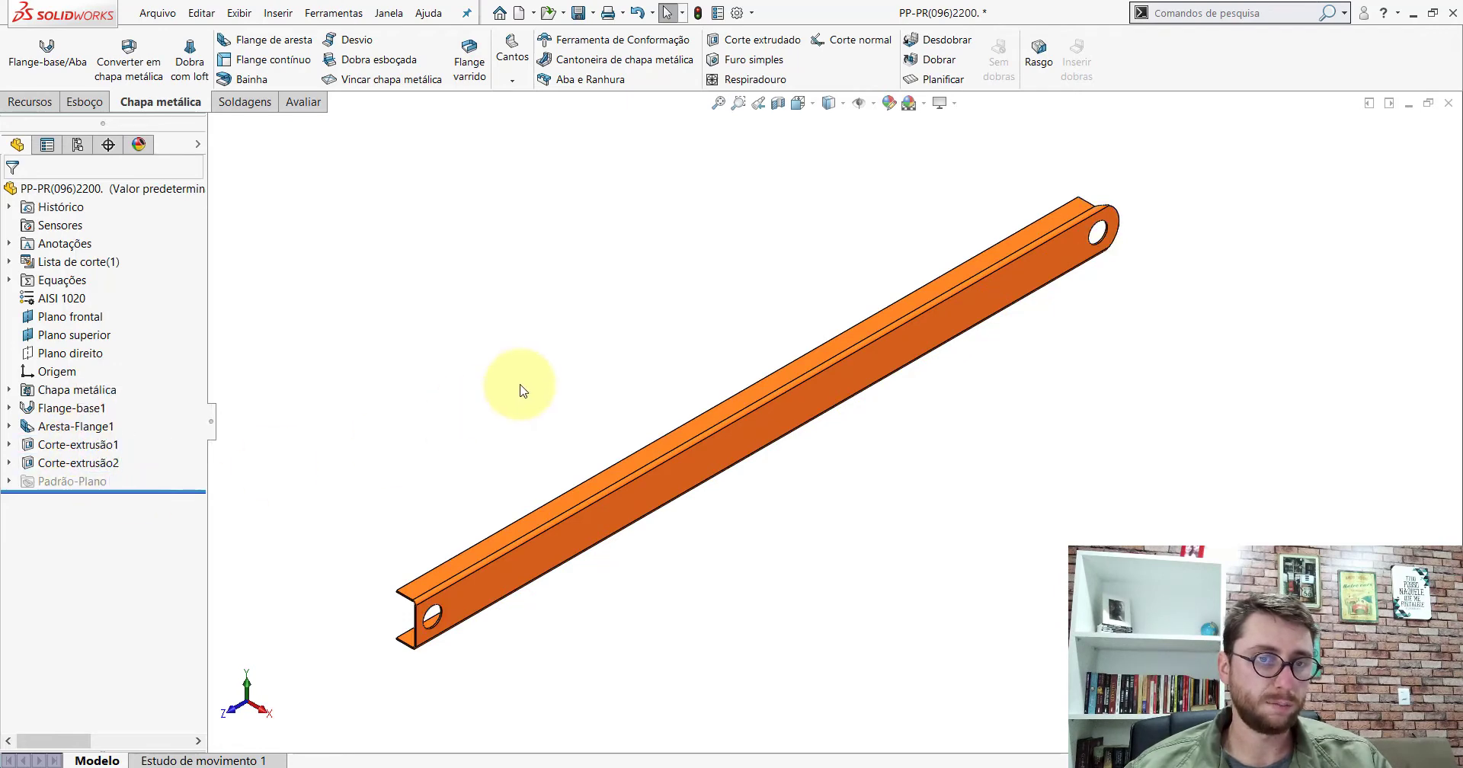
left_click(799, 104)
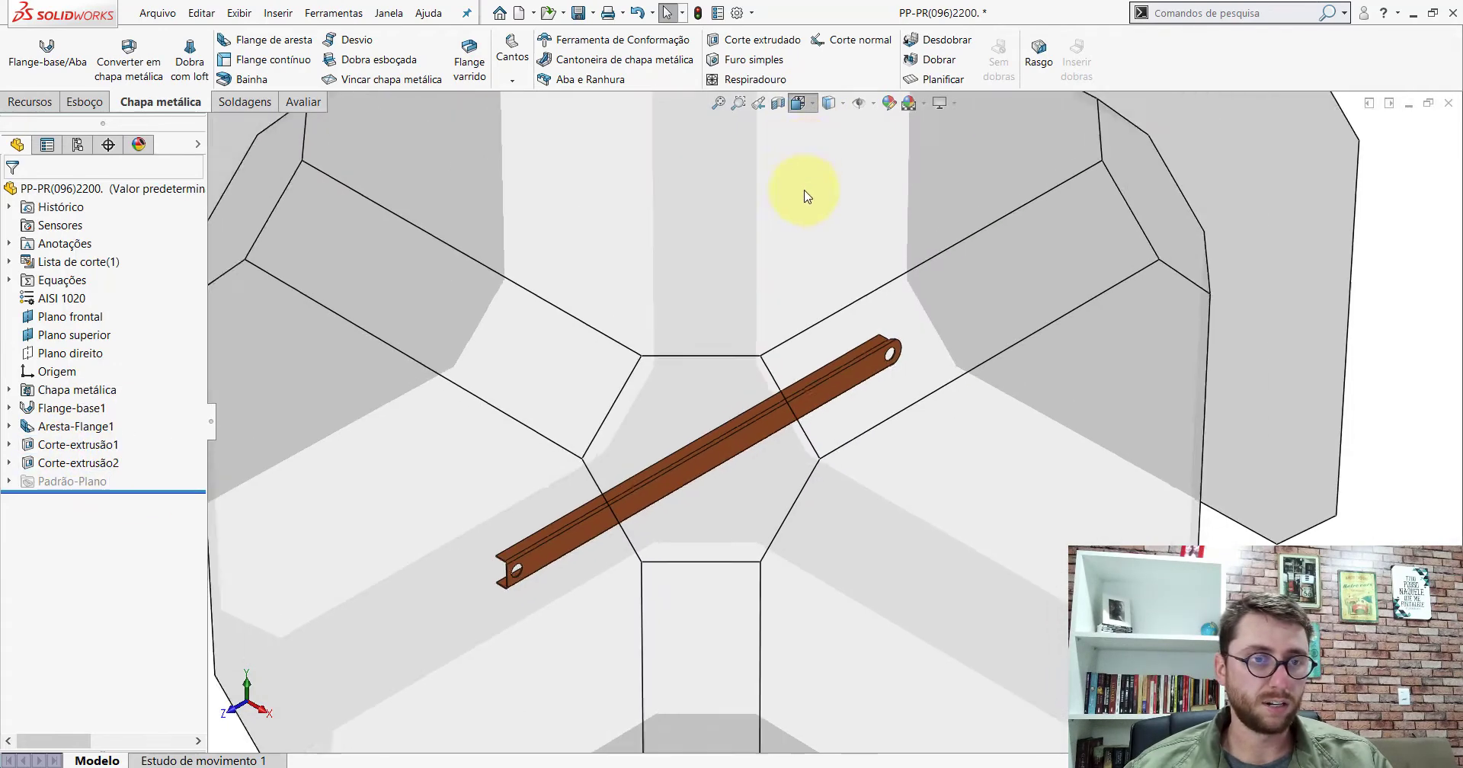
left_click(741, 533)
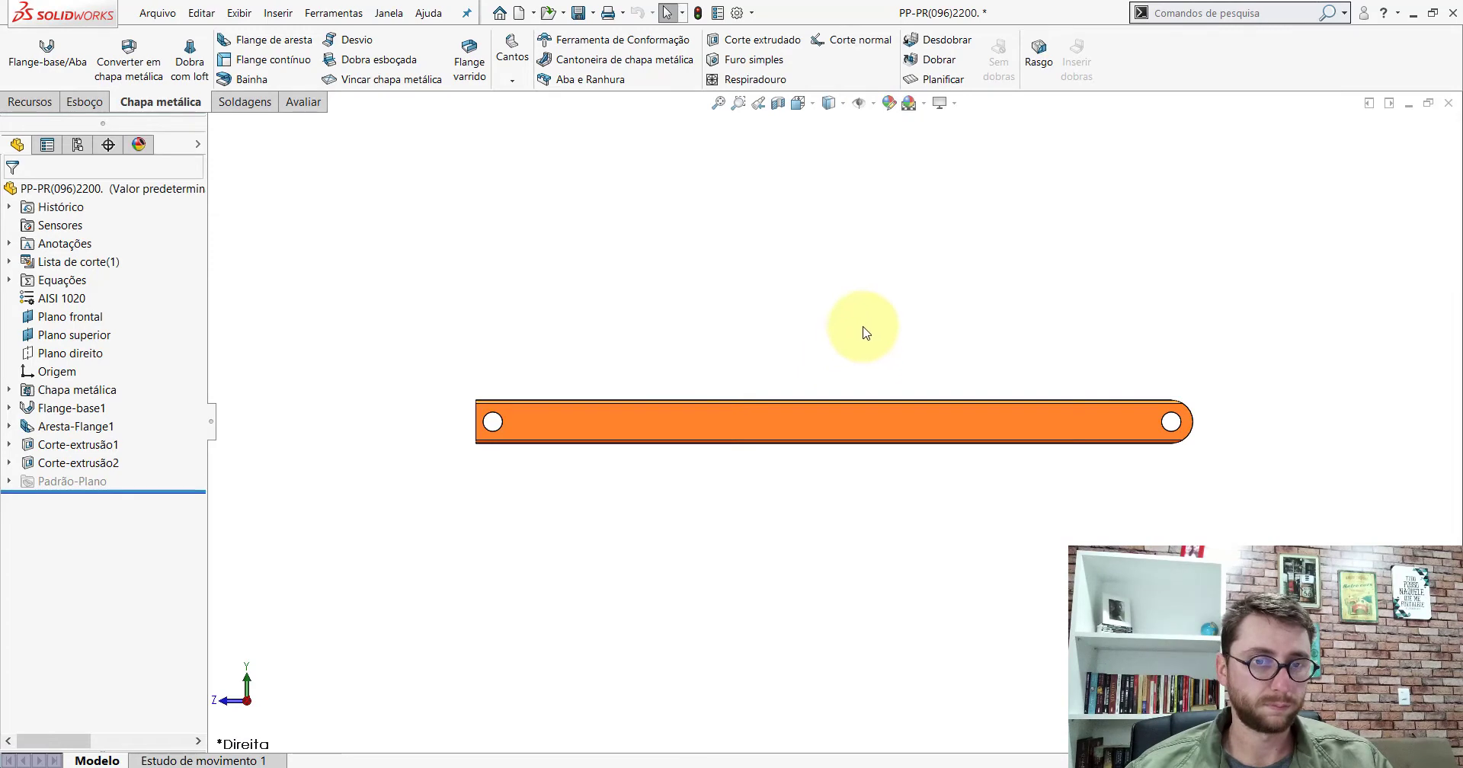
scroll(1126, 424, "down", 3)
scroll(1032, 439, "down", 3)
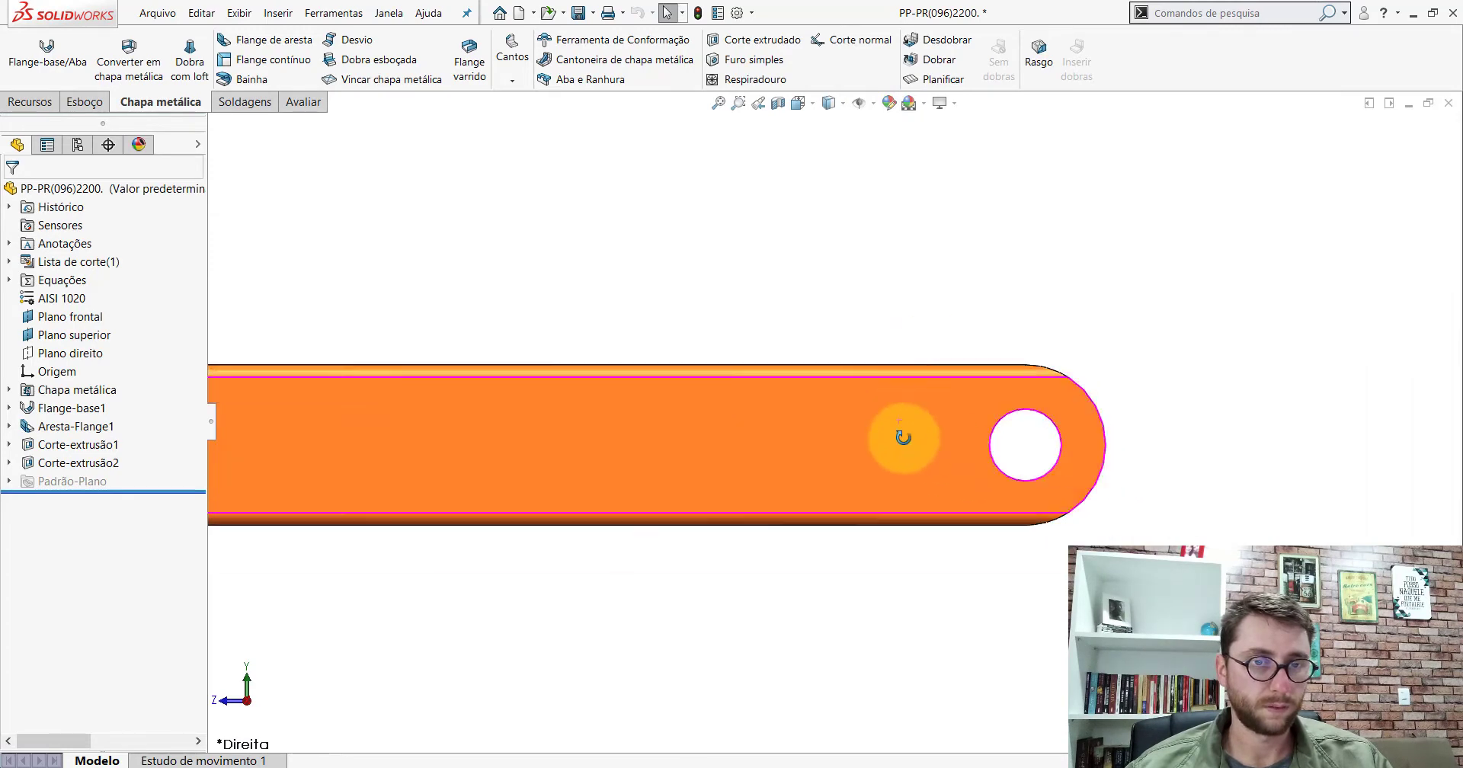
middle_click_drag(888, 432, 905, 500)
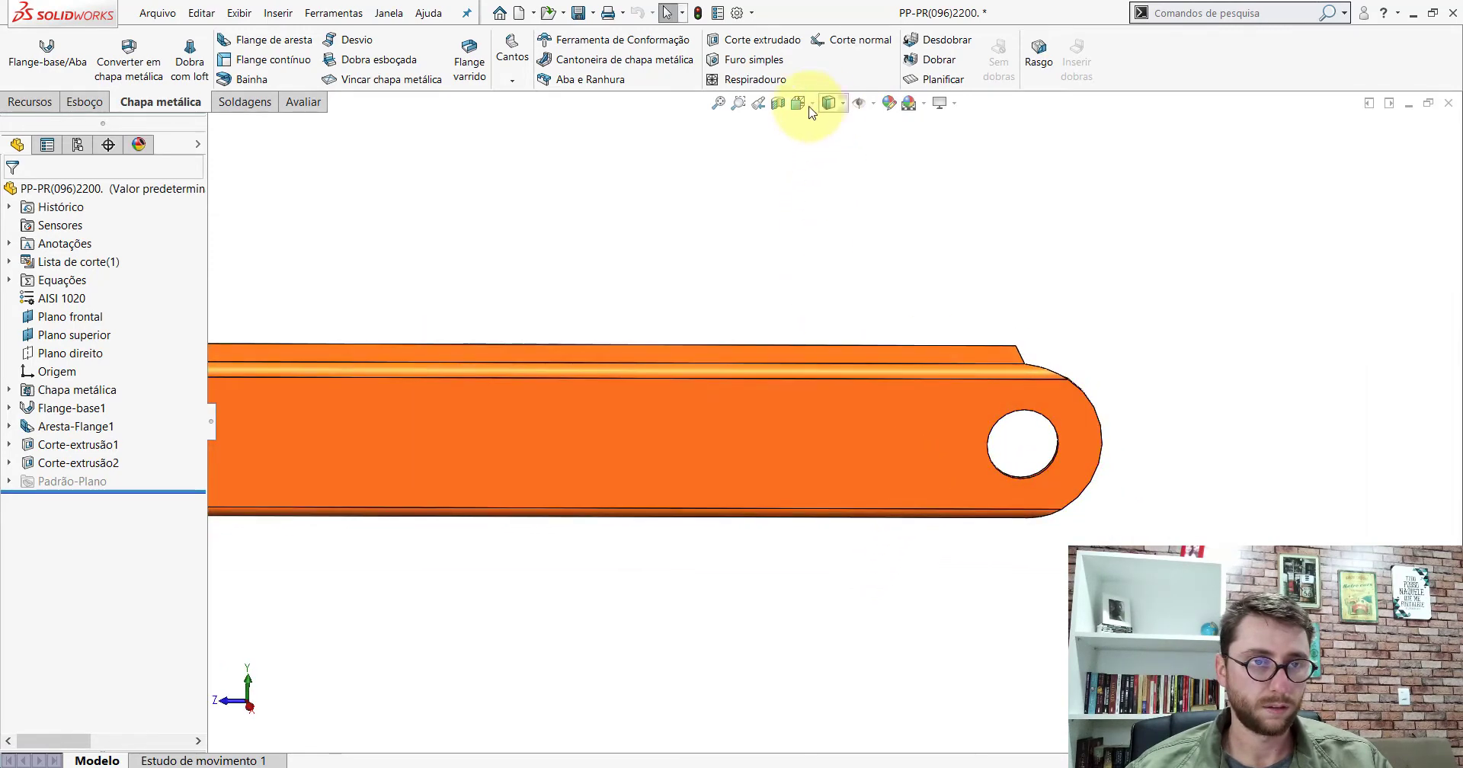
left_click(829, 105)
left_click(662, 469)
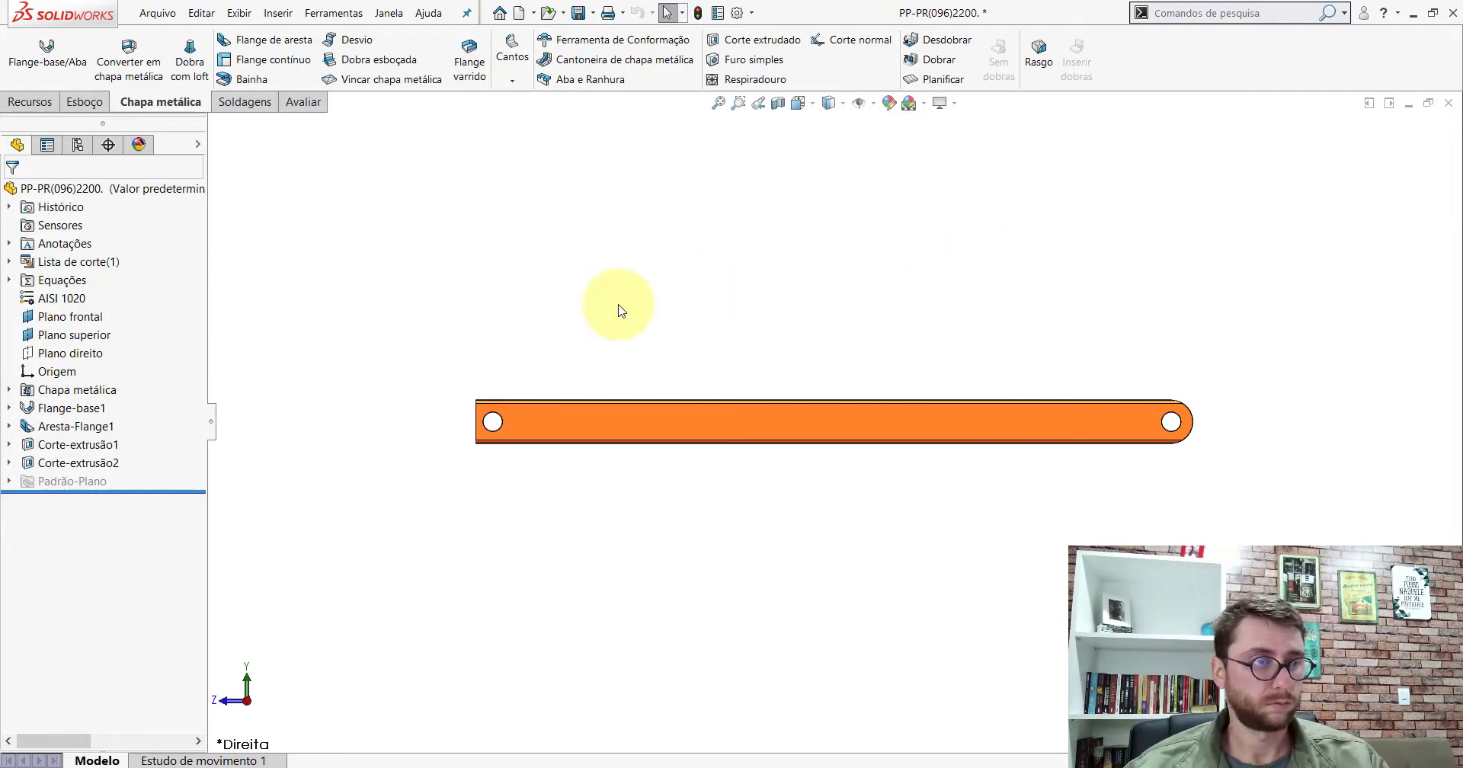
left_click(58, 412)
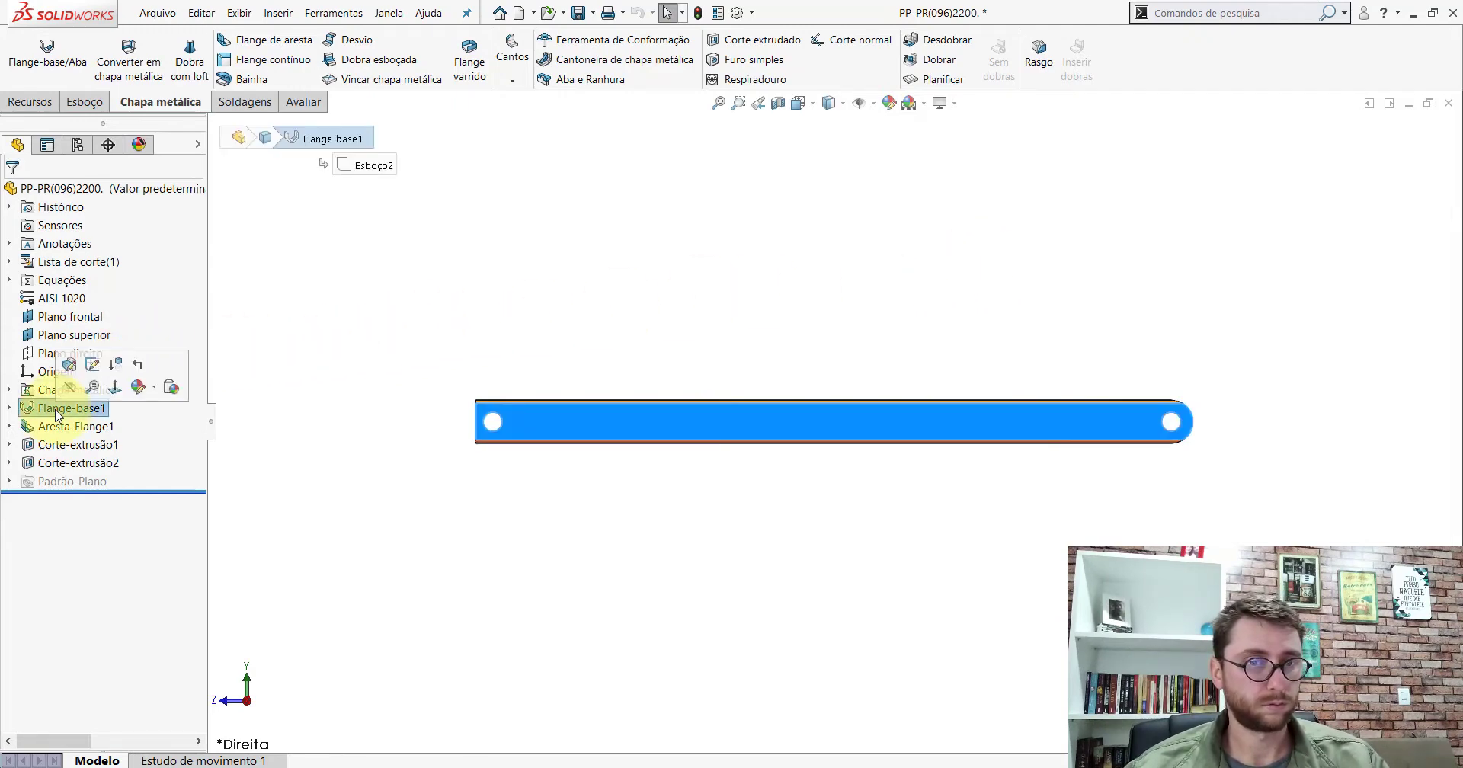
key("Escape")
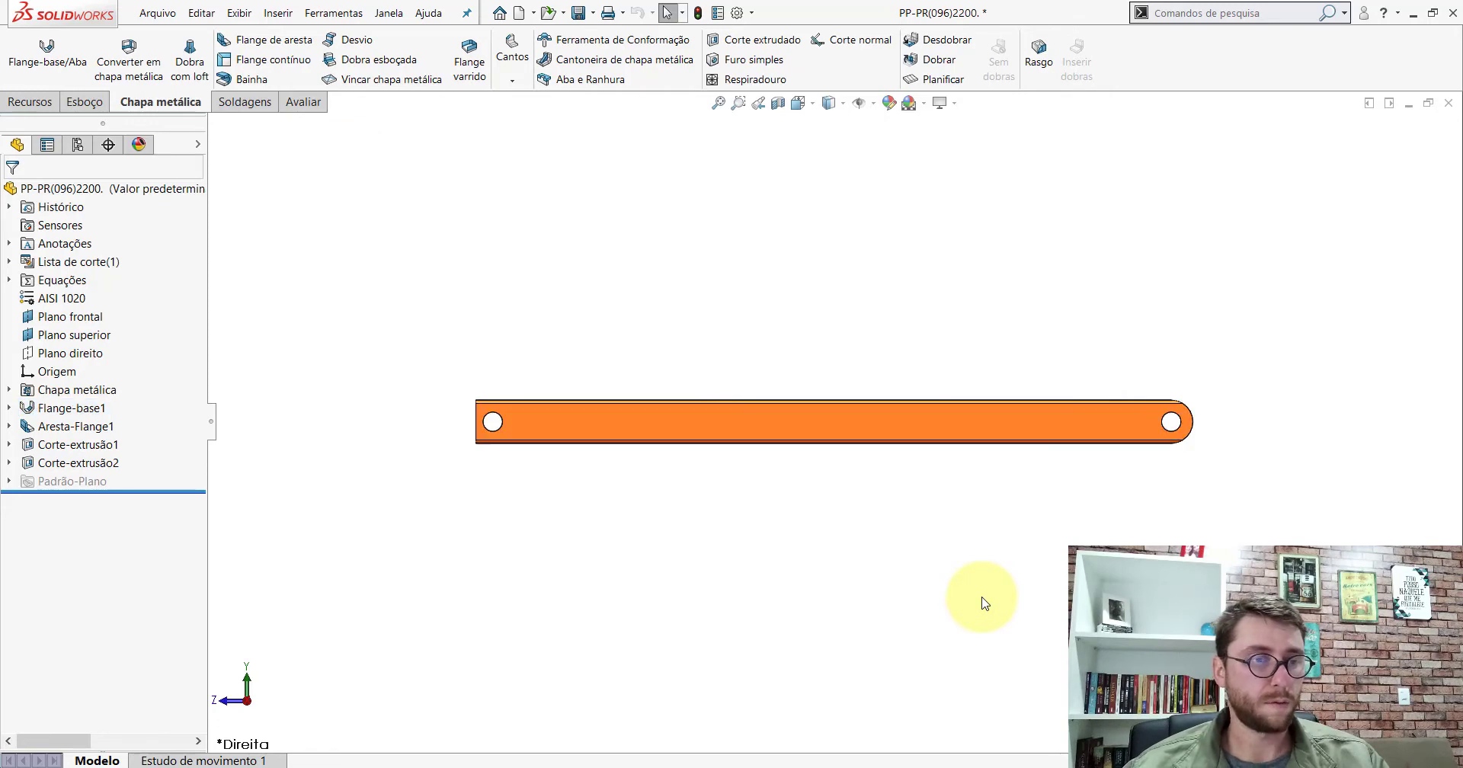
mouse_move(1050, 417)
middle_mouse_down()
mouse_move(1034, 546)
mouse_move(1161, 427)
middle_mouse_up()
scroll(992, 427, "down", 5)
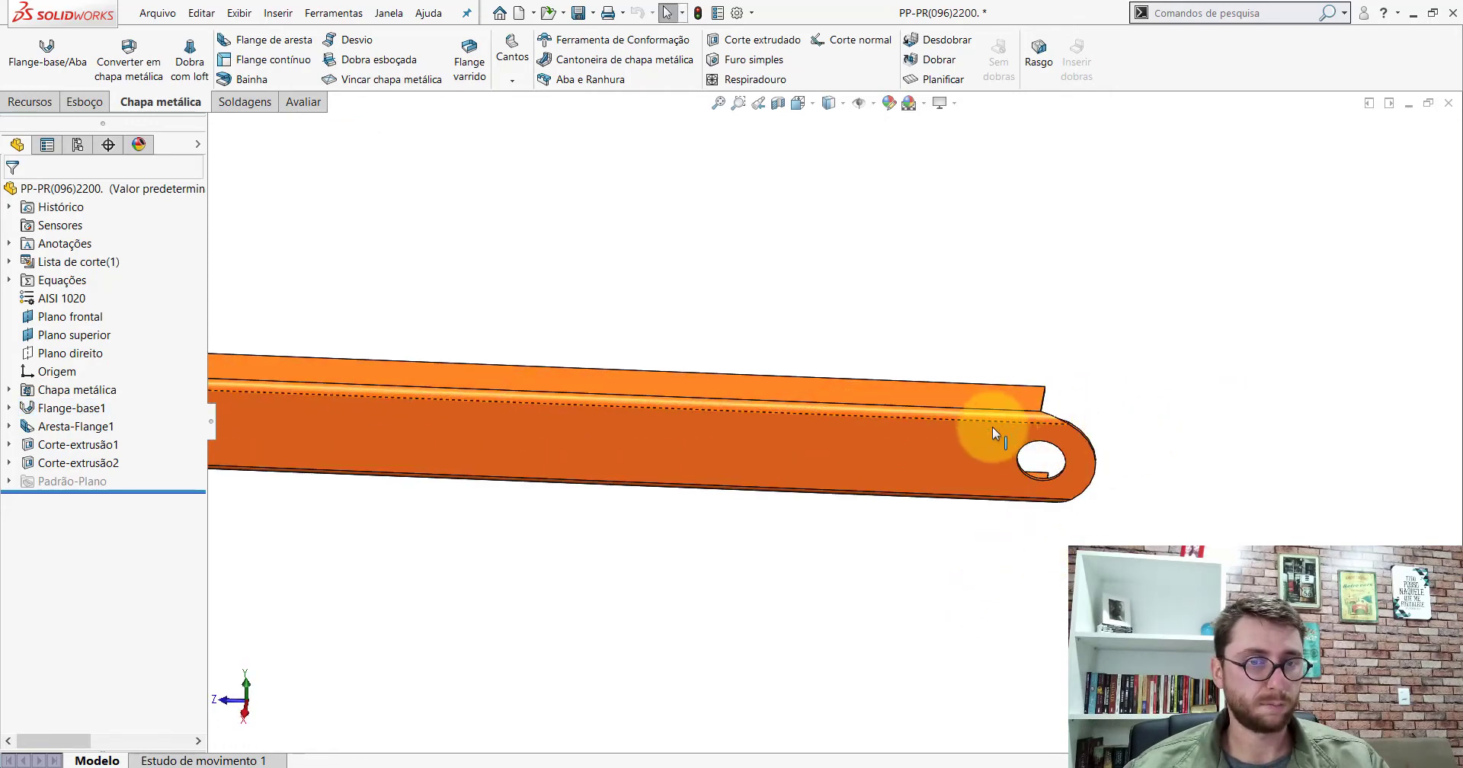
mouse_move(993, 429)
middle_mouse_down()
mouse_move(829, 534)
mouse_move(973, 310)
mouse_move(757, 349)
mouse_move(759, 256)
middle_mouse_up()
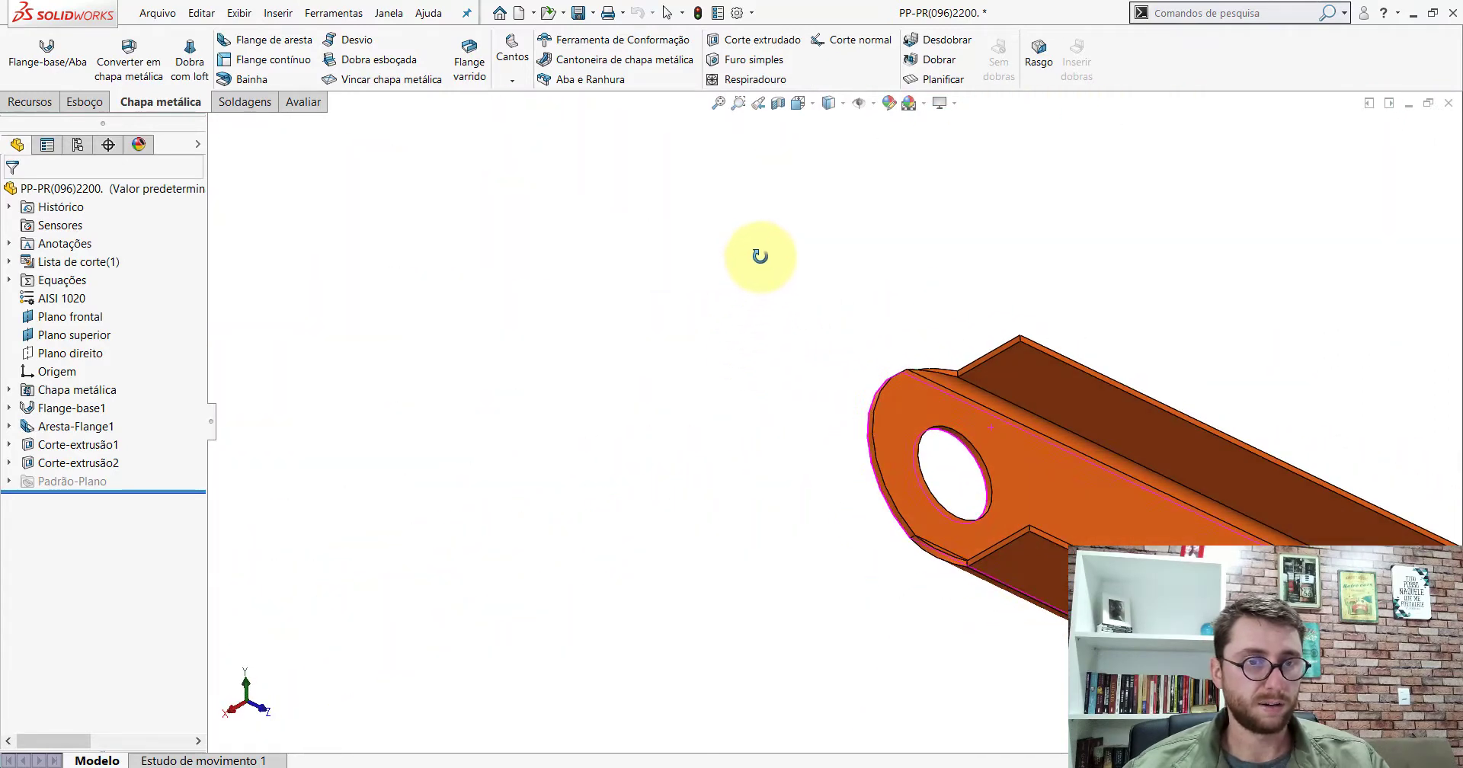
scroll(969, 439, "down", 3)
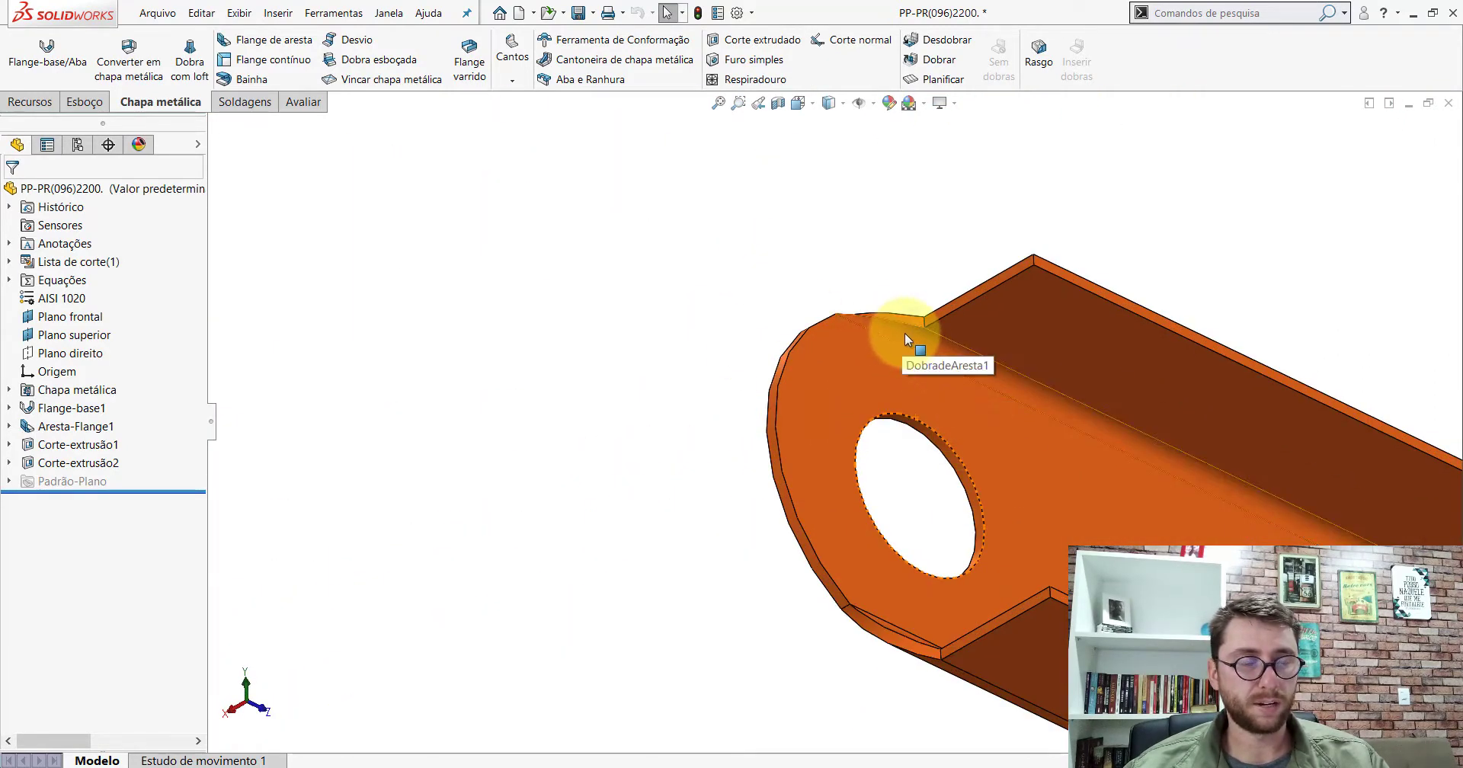
mouse_move(938, 350)
middle_mouse_down()
mouse_move(921, 378)
mouse_move(1103, 506)
middle_mouse_up()
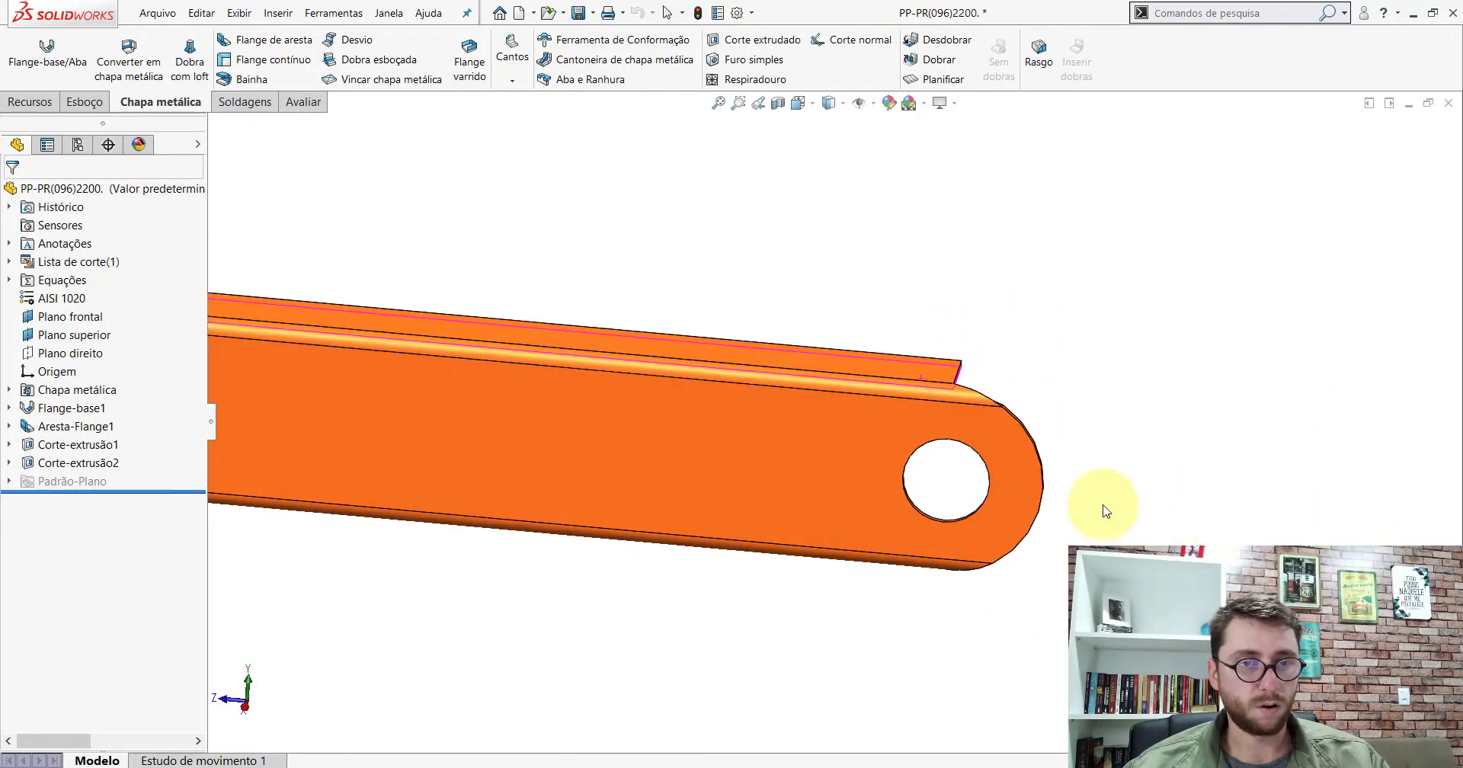
left_click(827, 103)
left_click(676, 488)
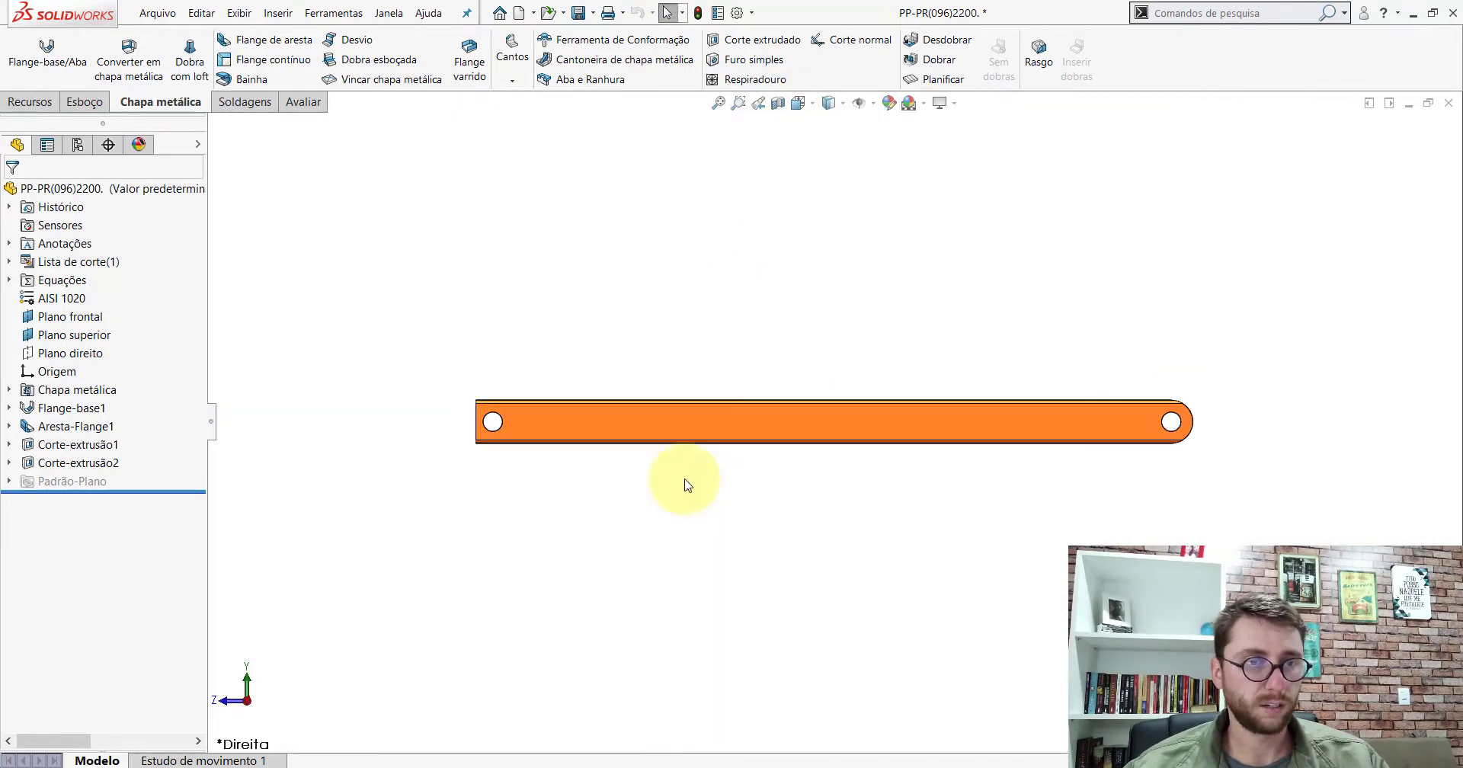
left_click(797, 102)
left_click(503, 326)
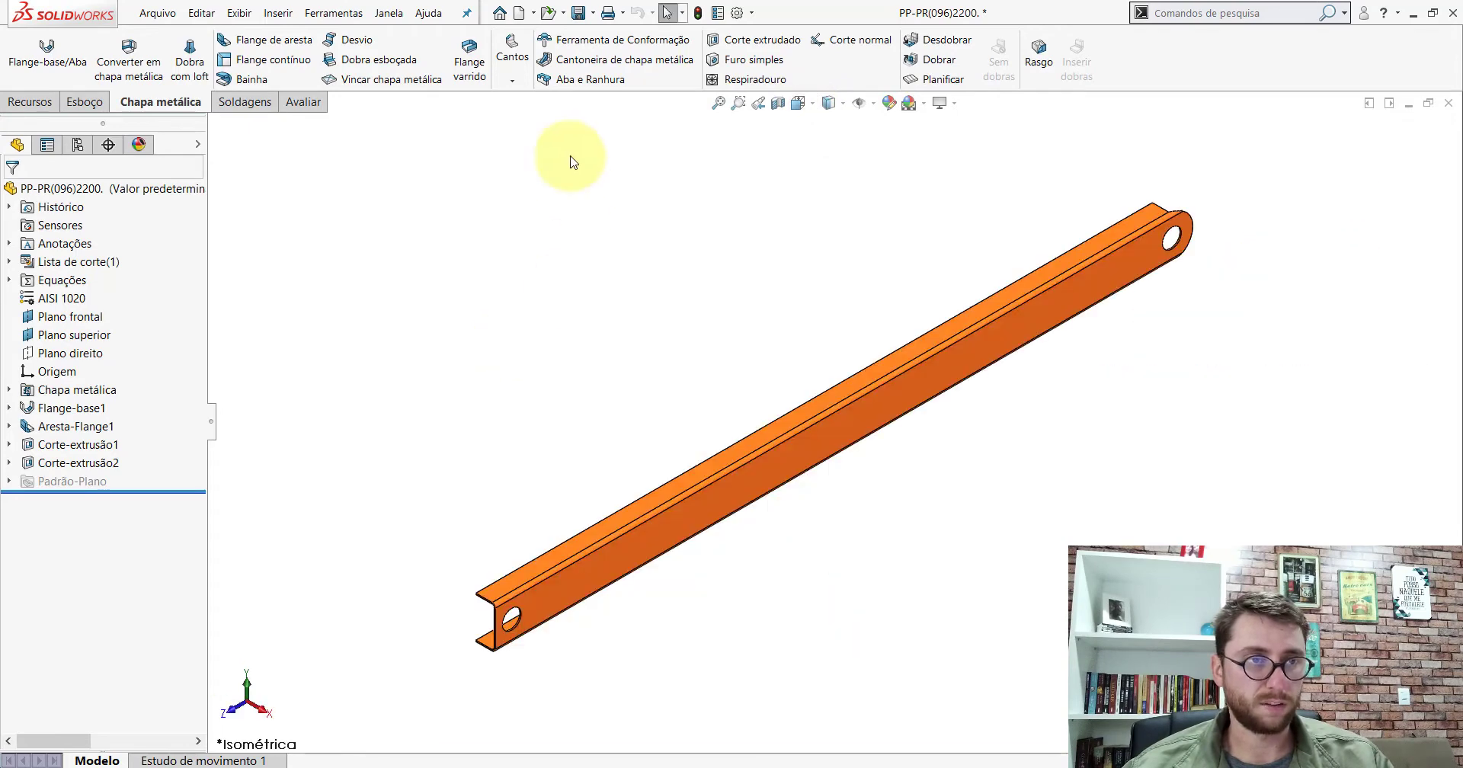
Create a new blank part Peça2 in isometric view, then return to PP-PR(096)2200
left_click(519, 13)
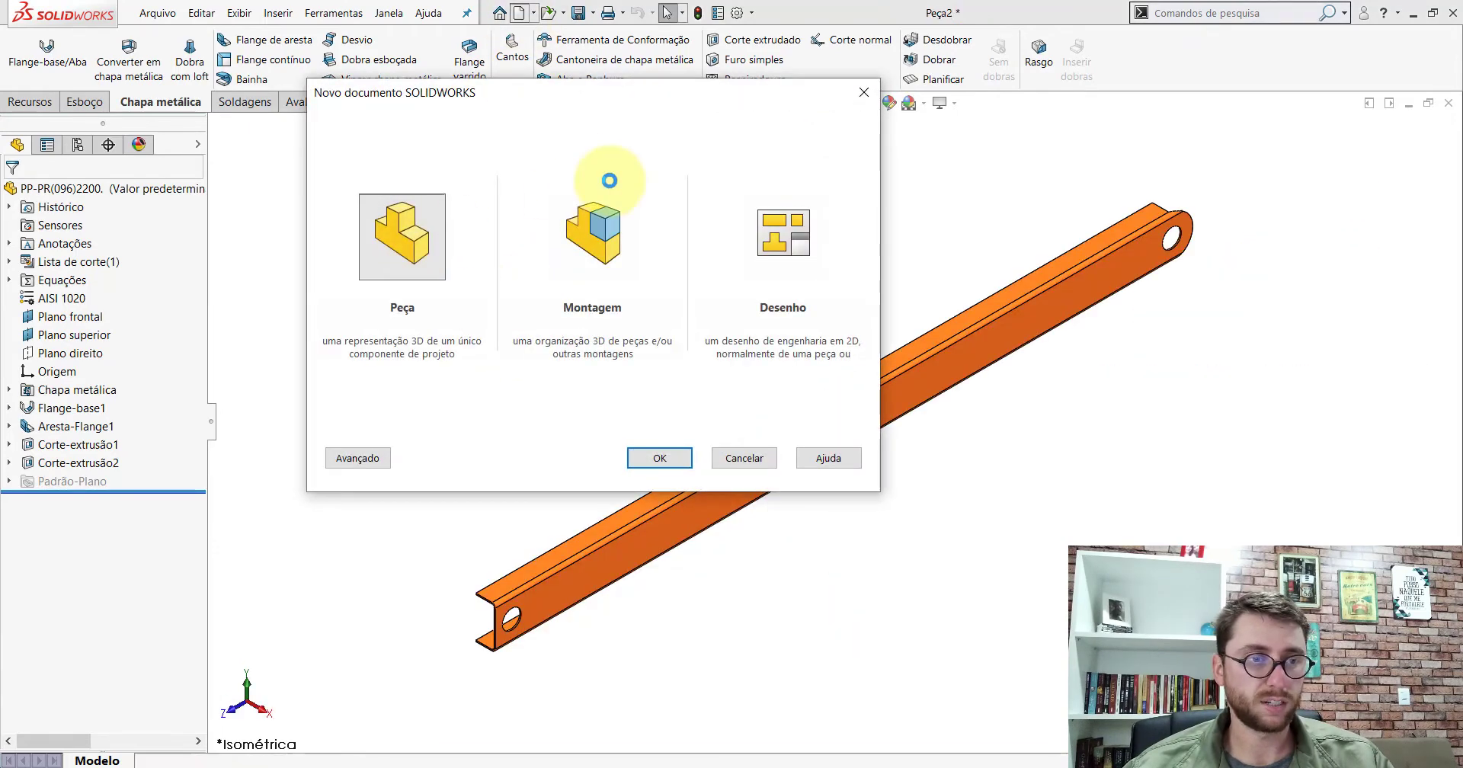
left_click(798, 102)
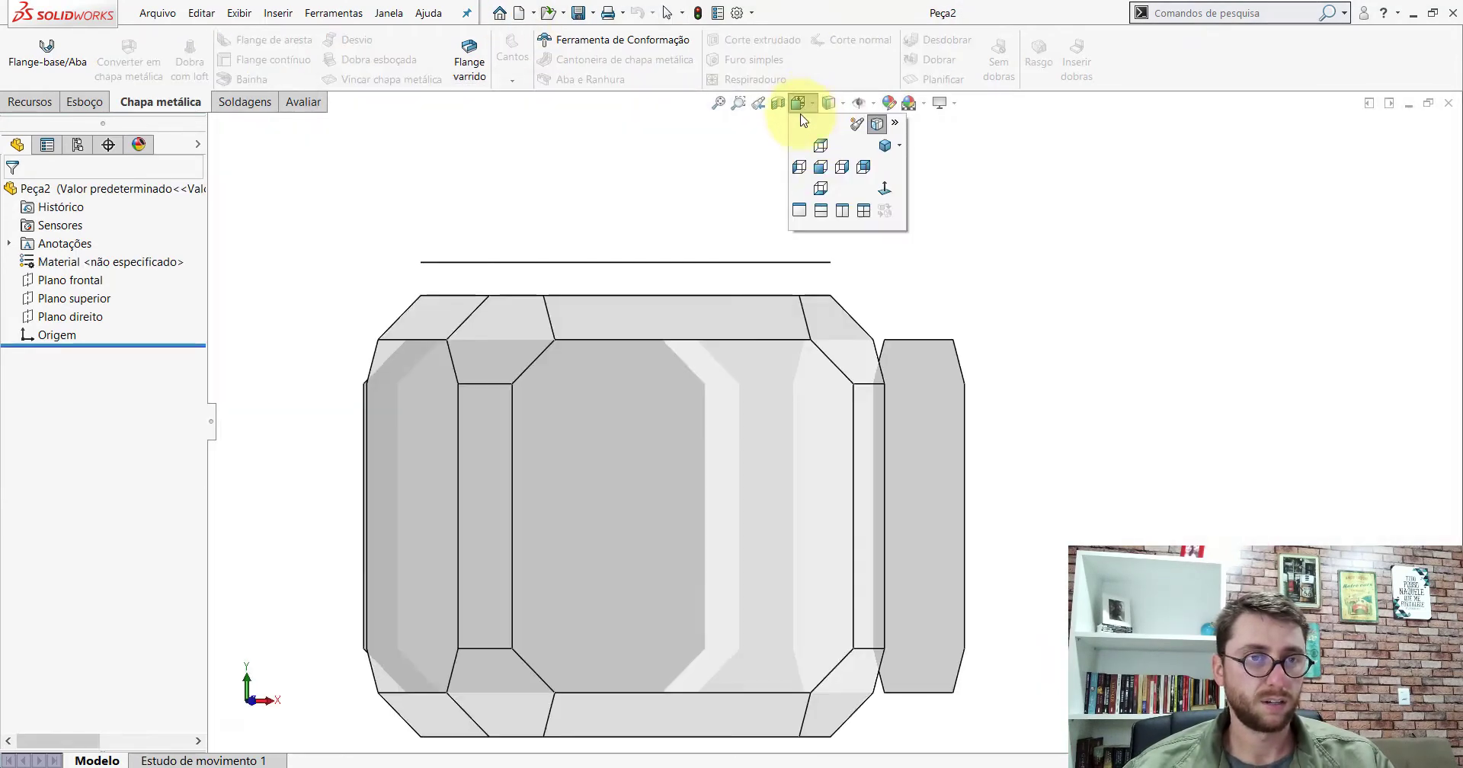
left_click(888, 147)
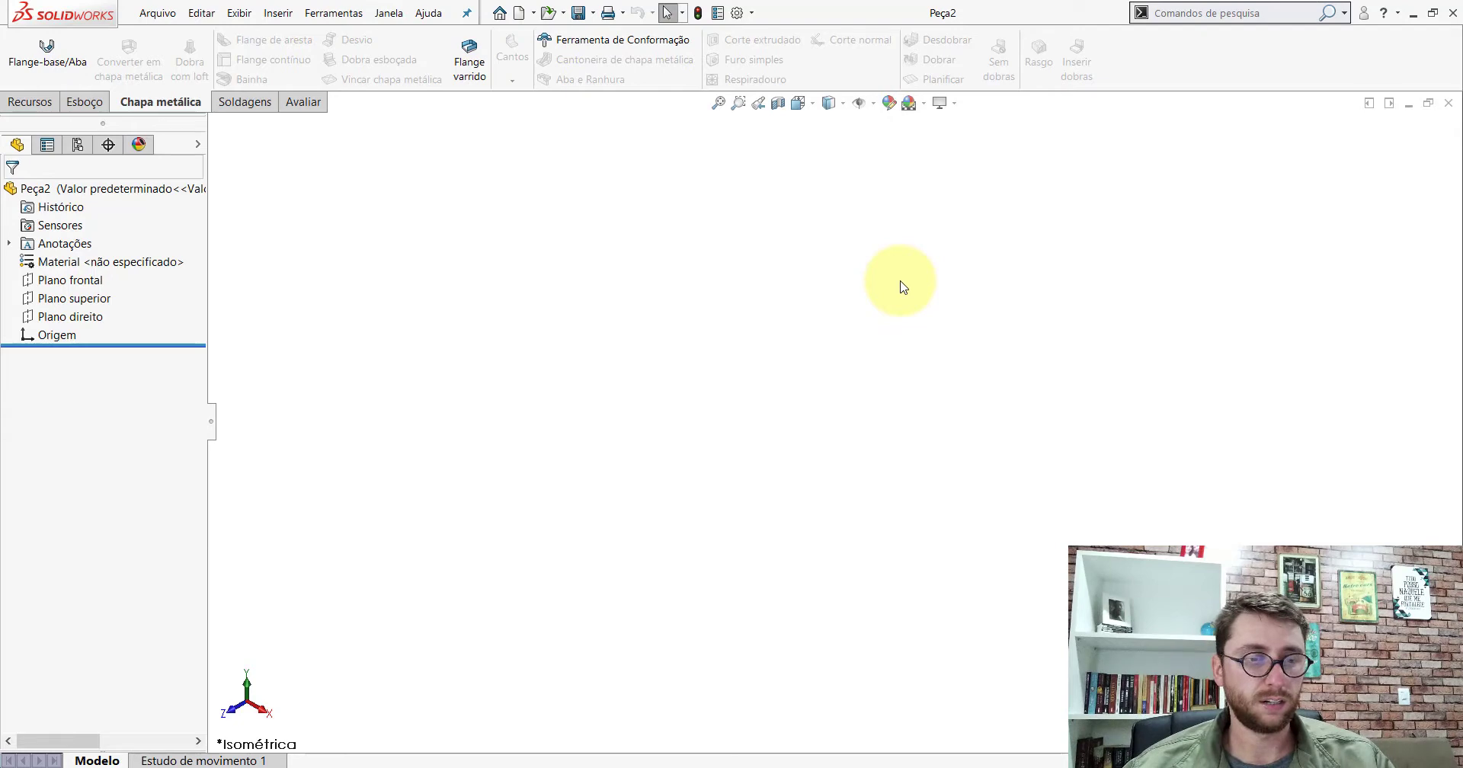
left_click(682, 727)
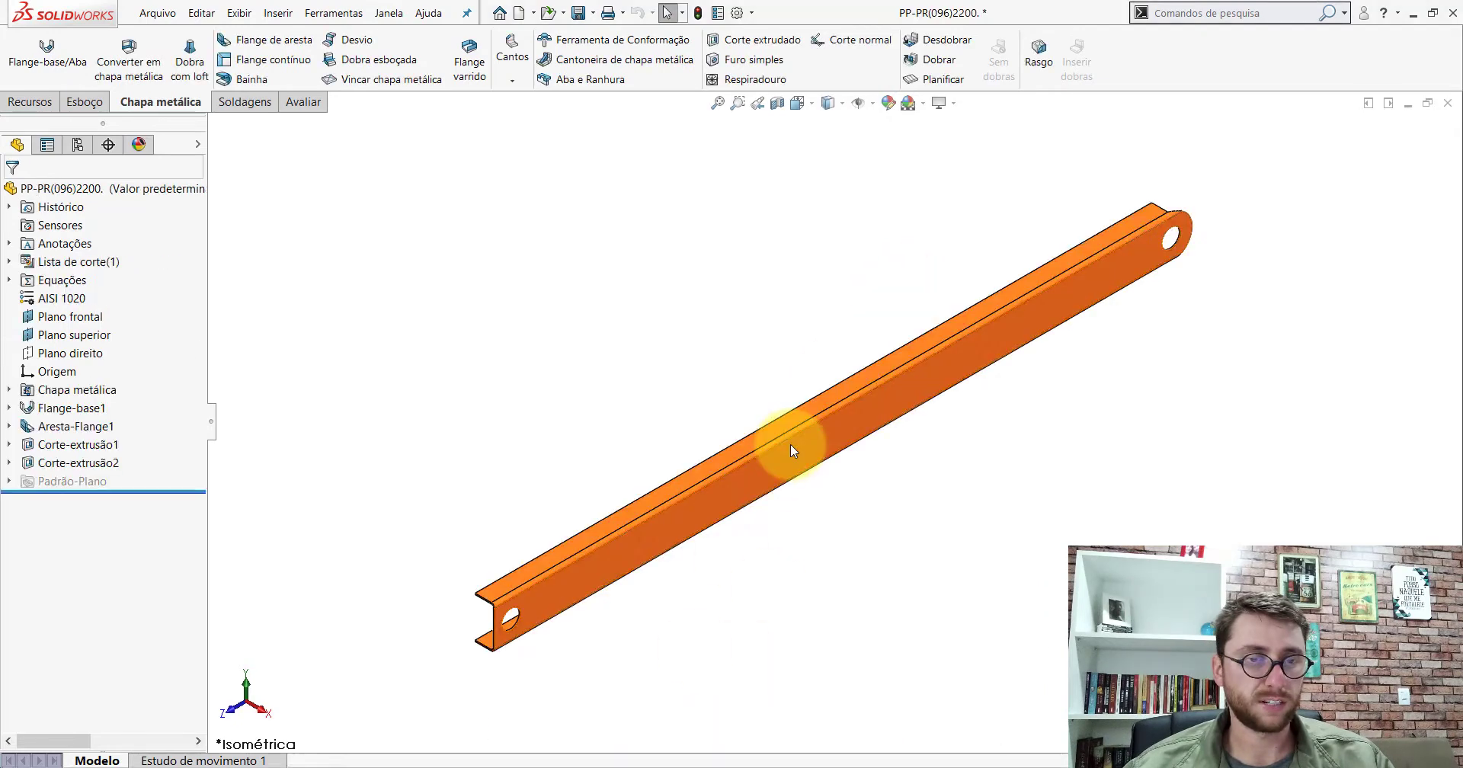
Orbit the beam and highlight its Flange-base1 and Aresta-Flange1 features around the hole end
mouse_move(957, 372)
middle_mouse_down()
mouse_move(851, 252)
mouse_move(872, 271)
middle_mouse_up()
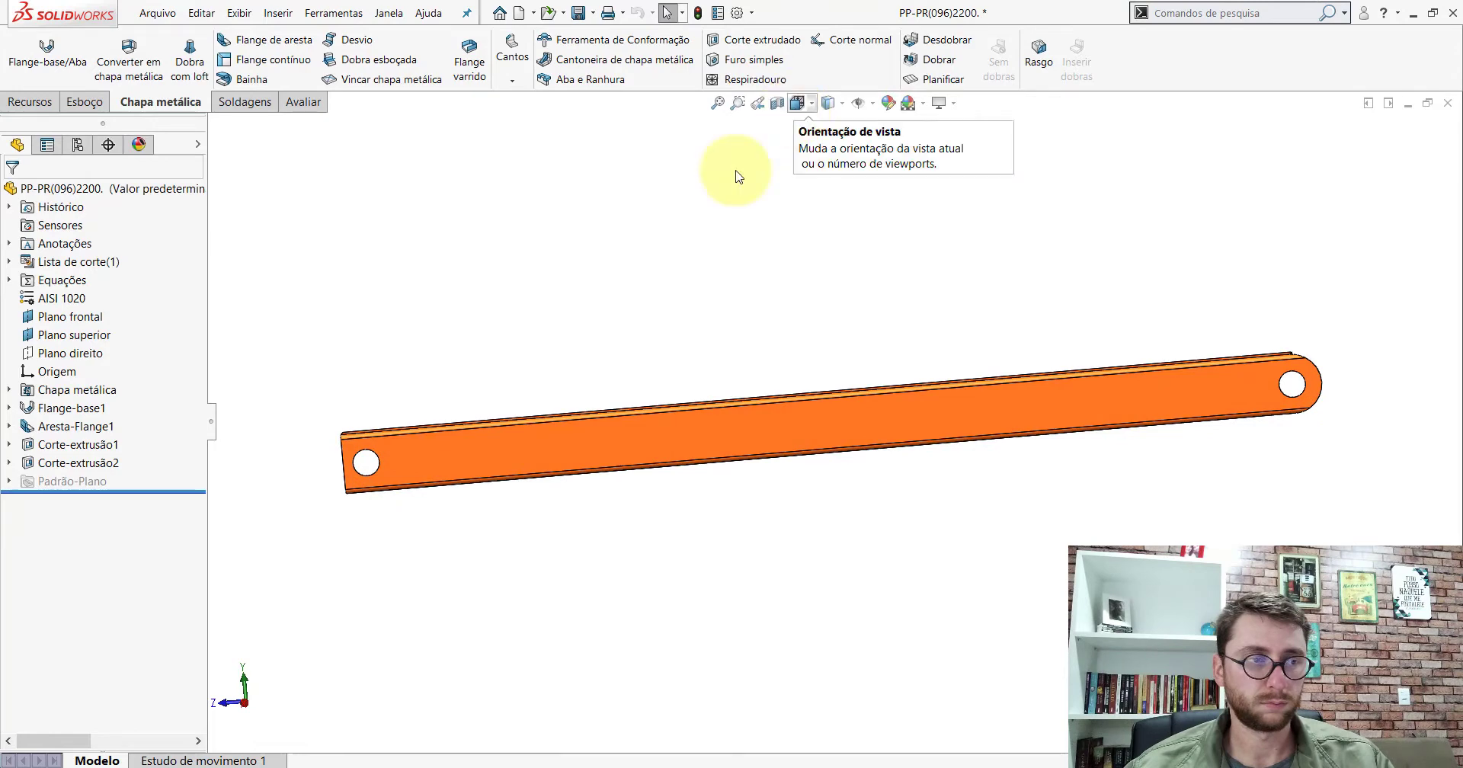
left_click(74, 409)
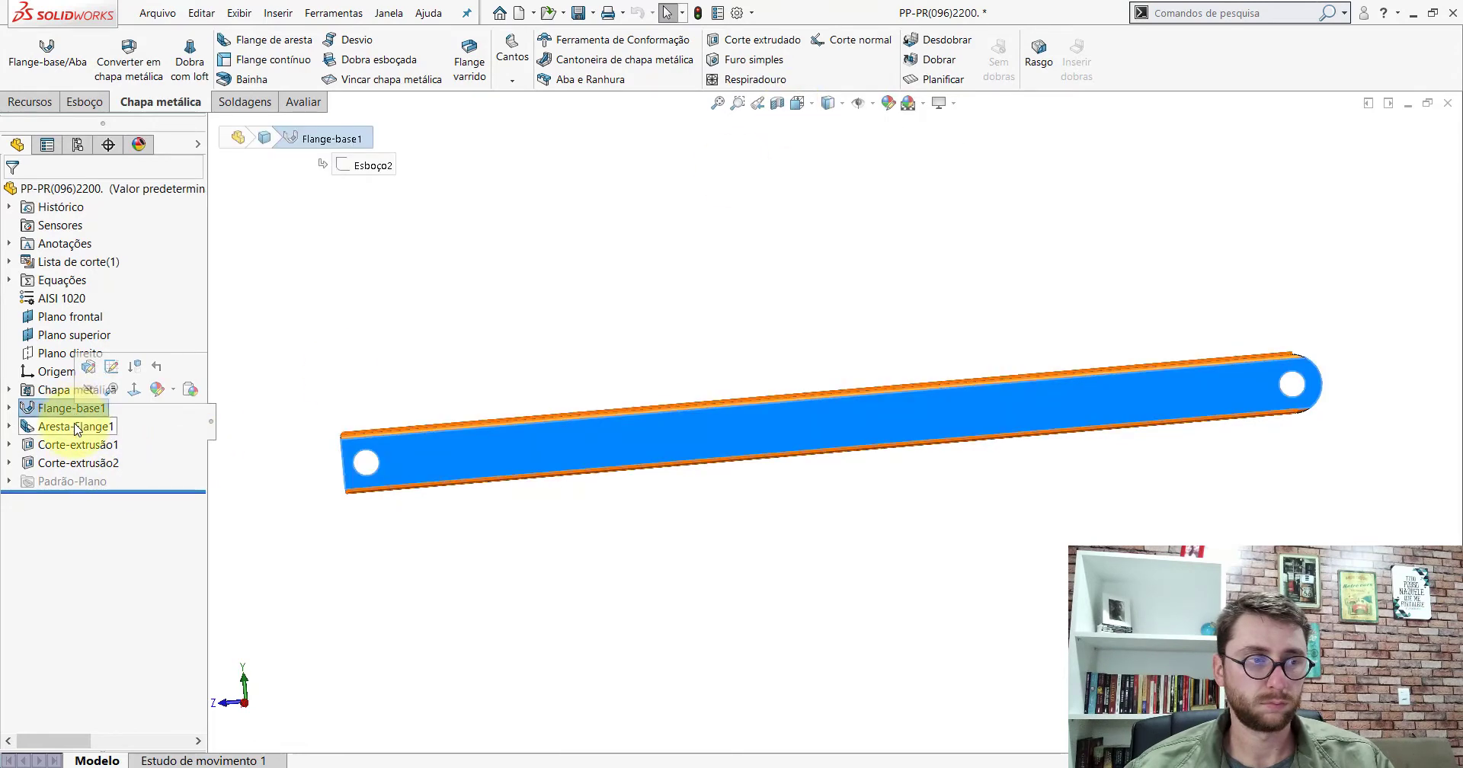
left_click(77, 427)
scroll(1084, 454, "down", 3)
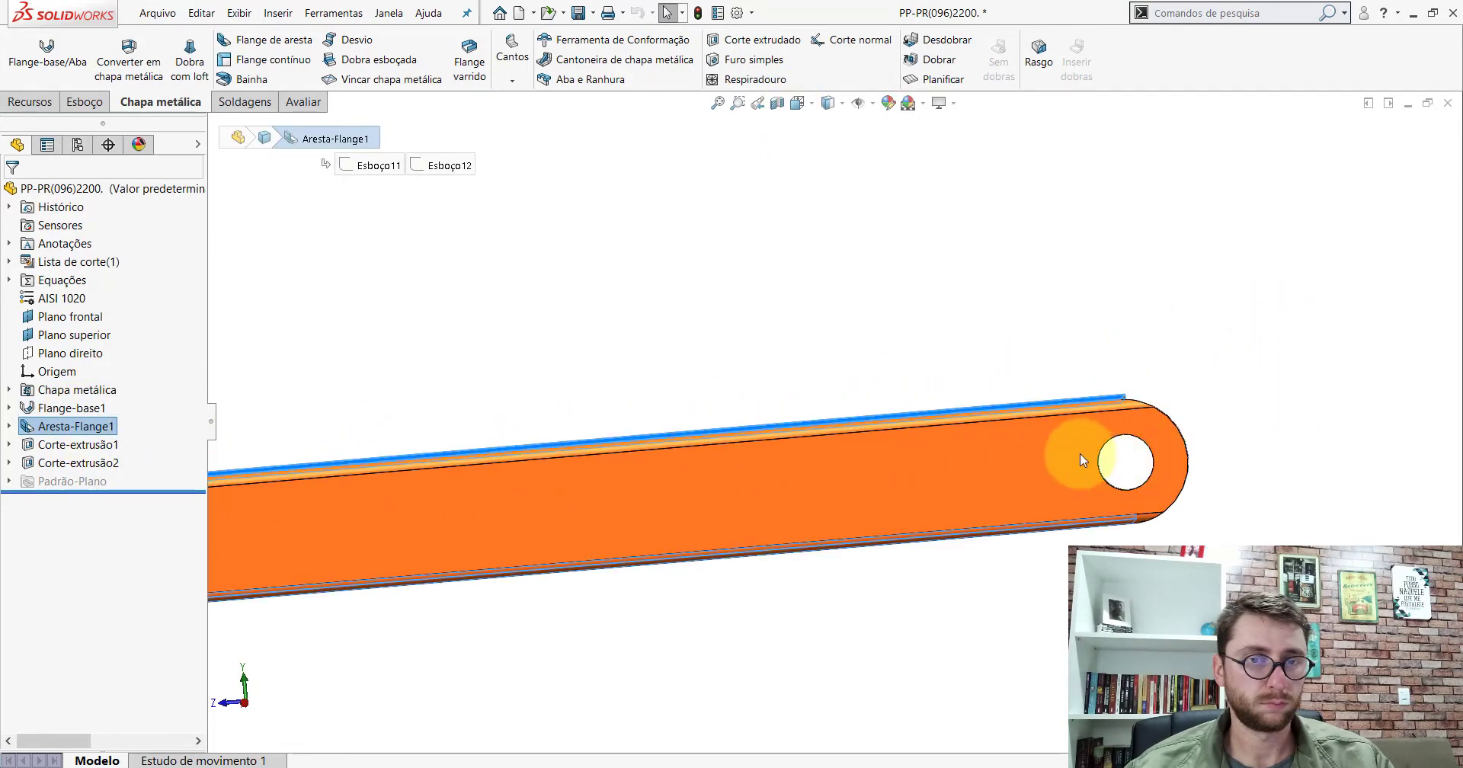
scroll(1044, 432, "down", 2)
middle_click_drag(1044, 433, 1106, 533)
scroll(1080, 431, "up", 3)
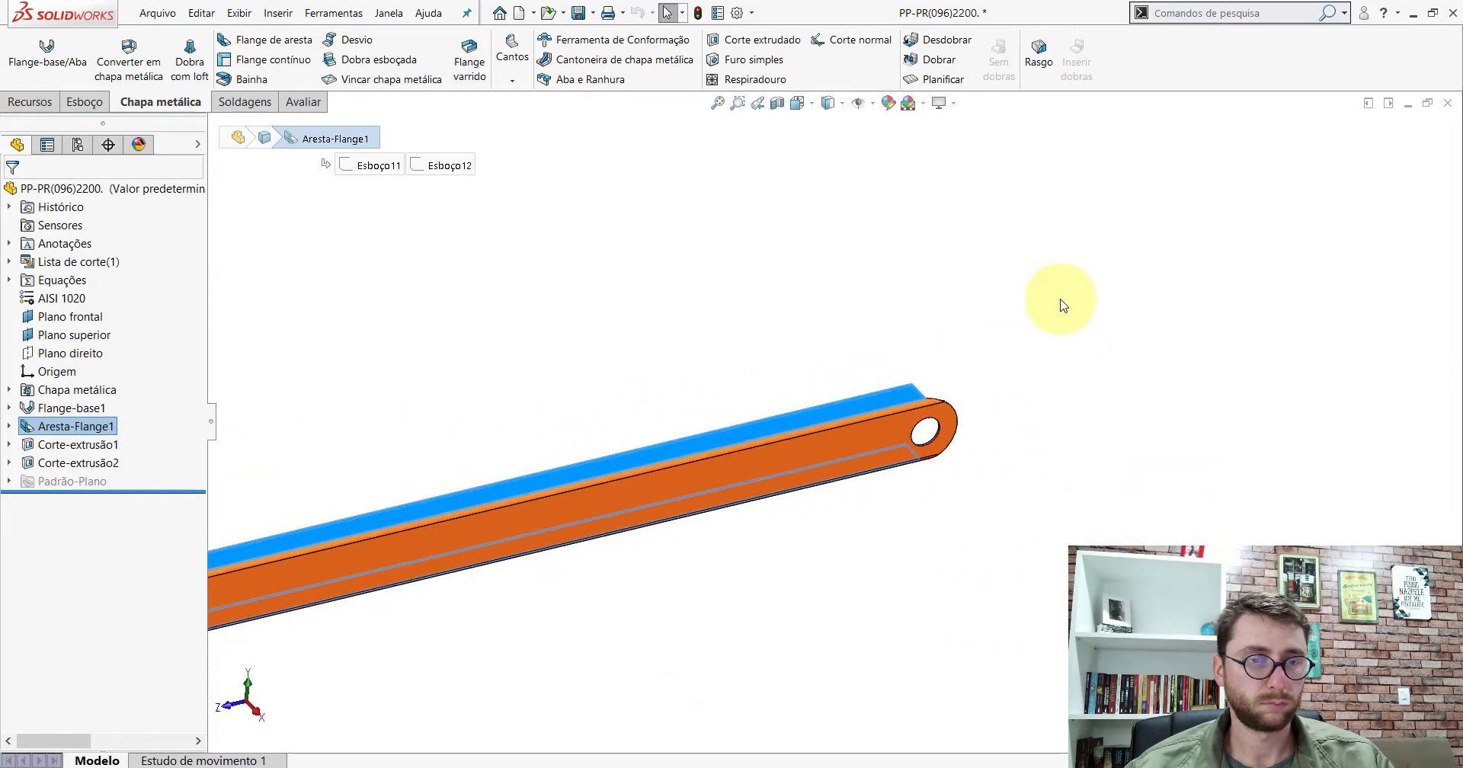
key("Escape")
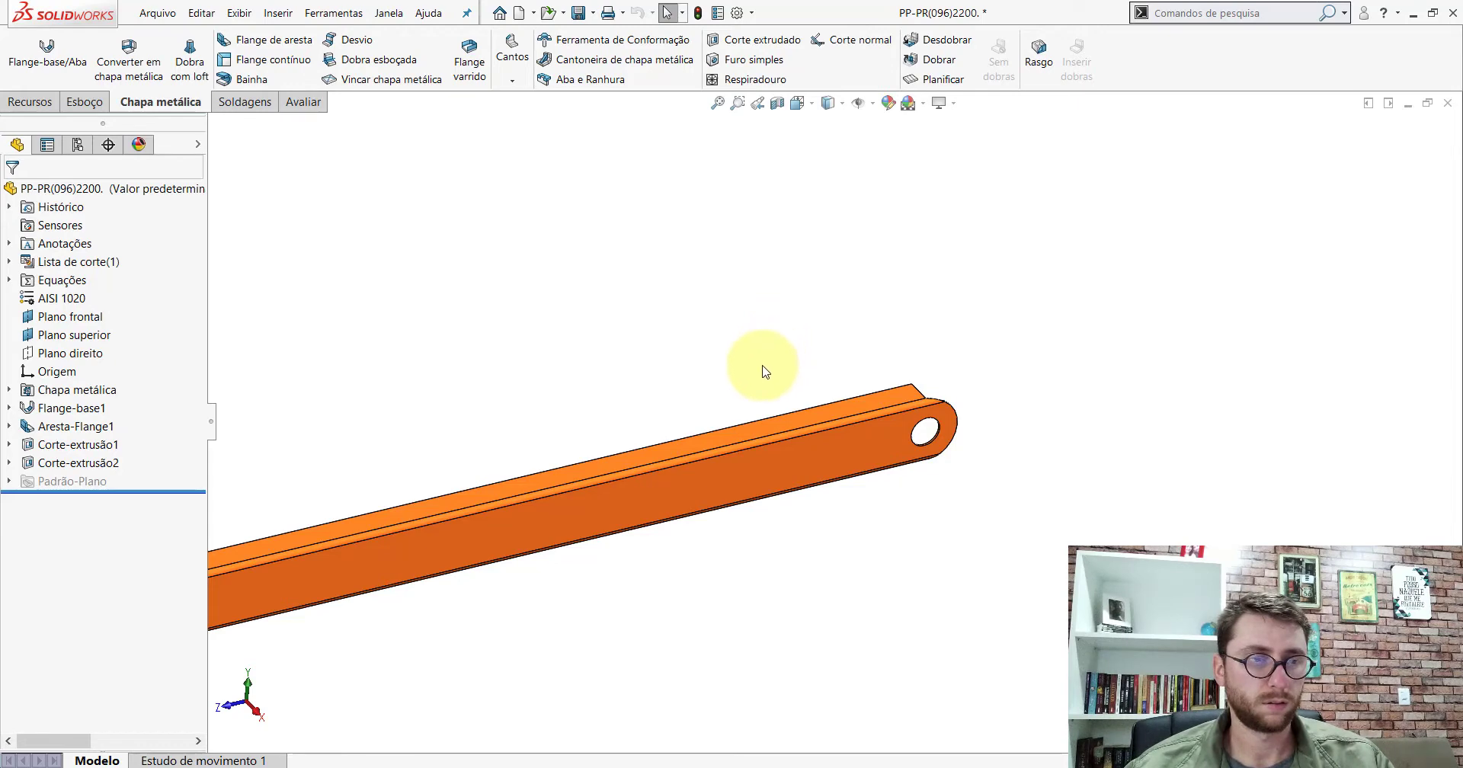
Edit Aresta-Flange1 to check its 71.27 mm, 90° settings and confirm unchanged
left_click(79, 413)
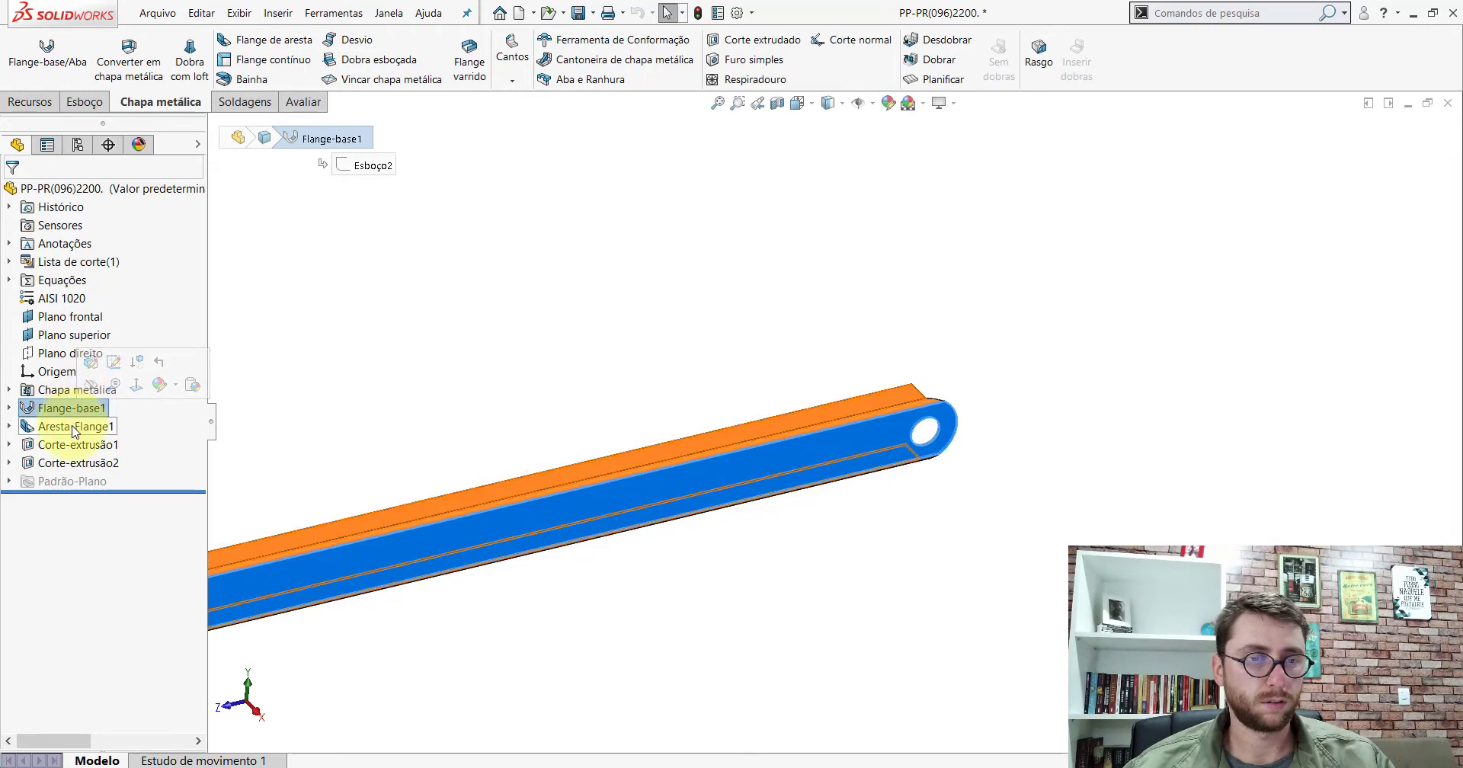
left_click(75, 427)
left_click(89, 380)
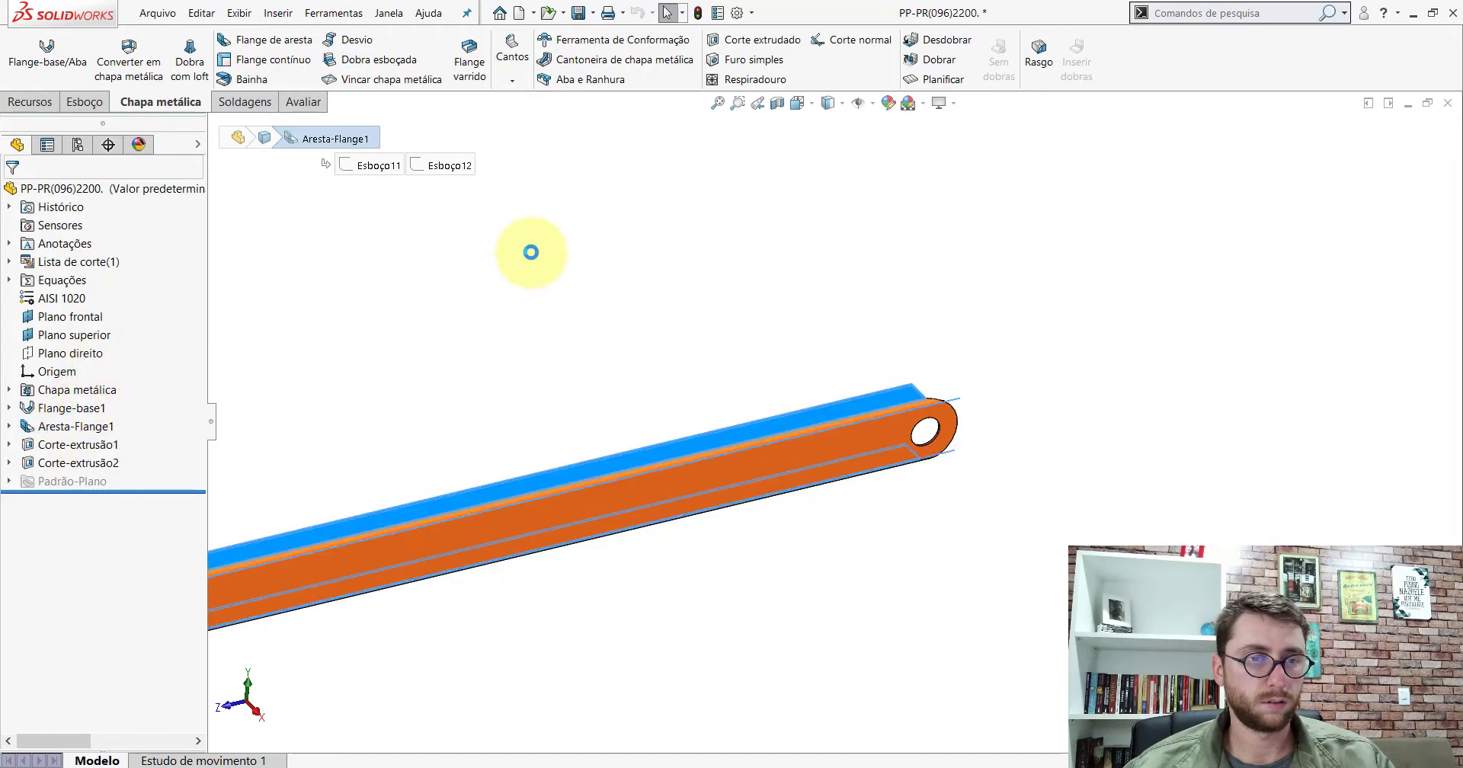
left_click(14, 196)
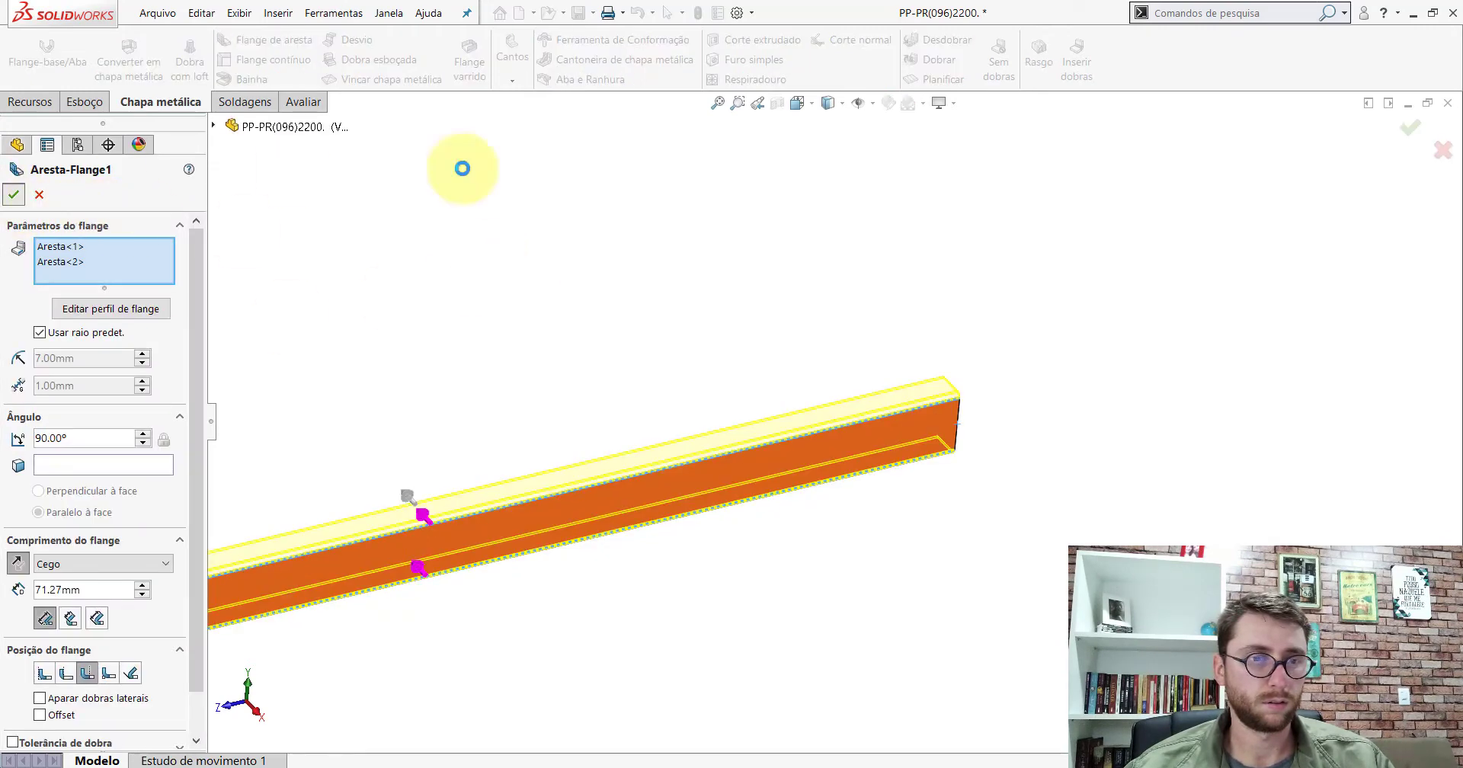
scroll(803, 364, "up", 3)
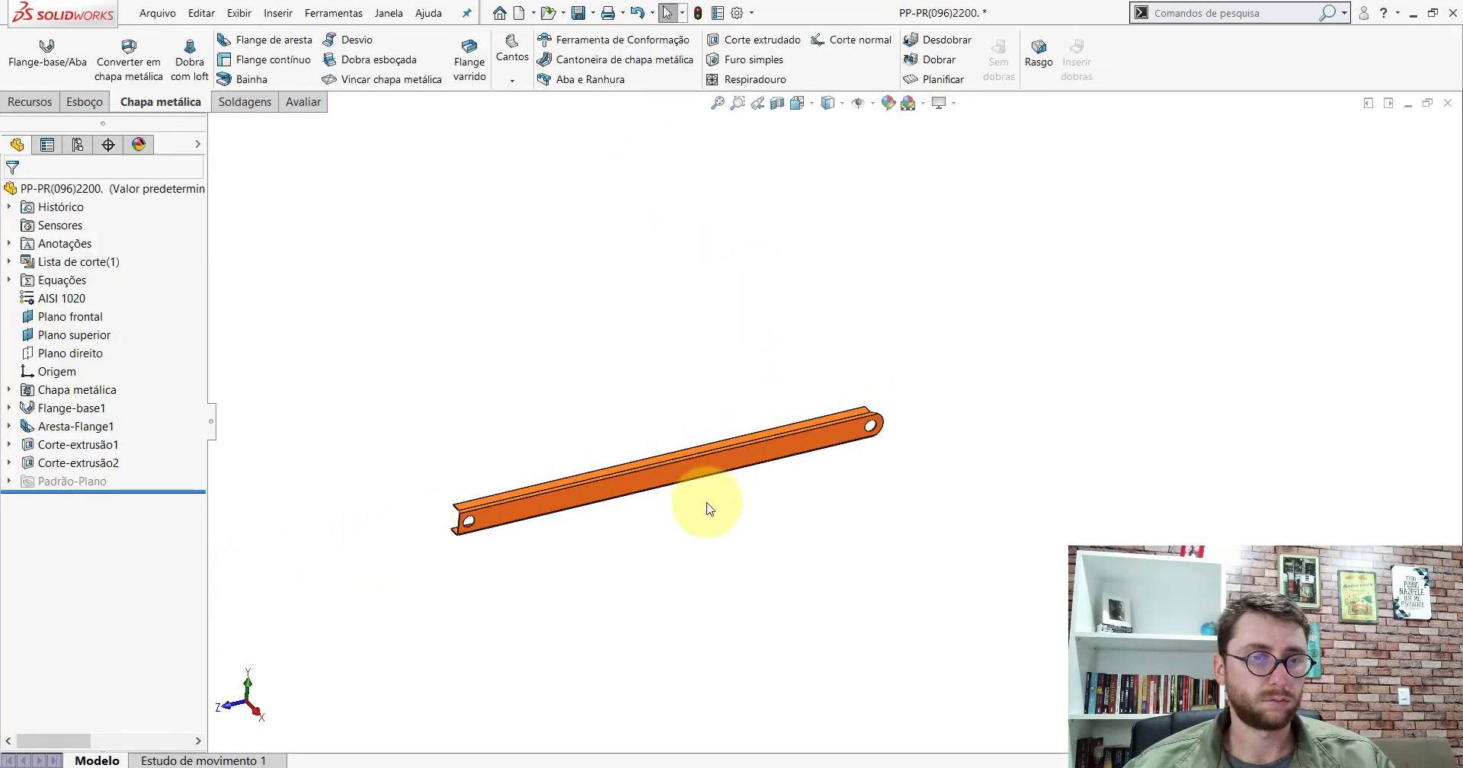
Show the whole beam in isometric view and switch to the empty Peça2 part
left_click(796, 105)
key("ctrl+7")
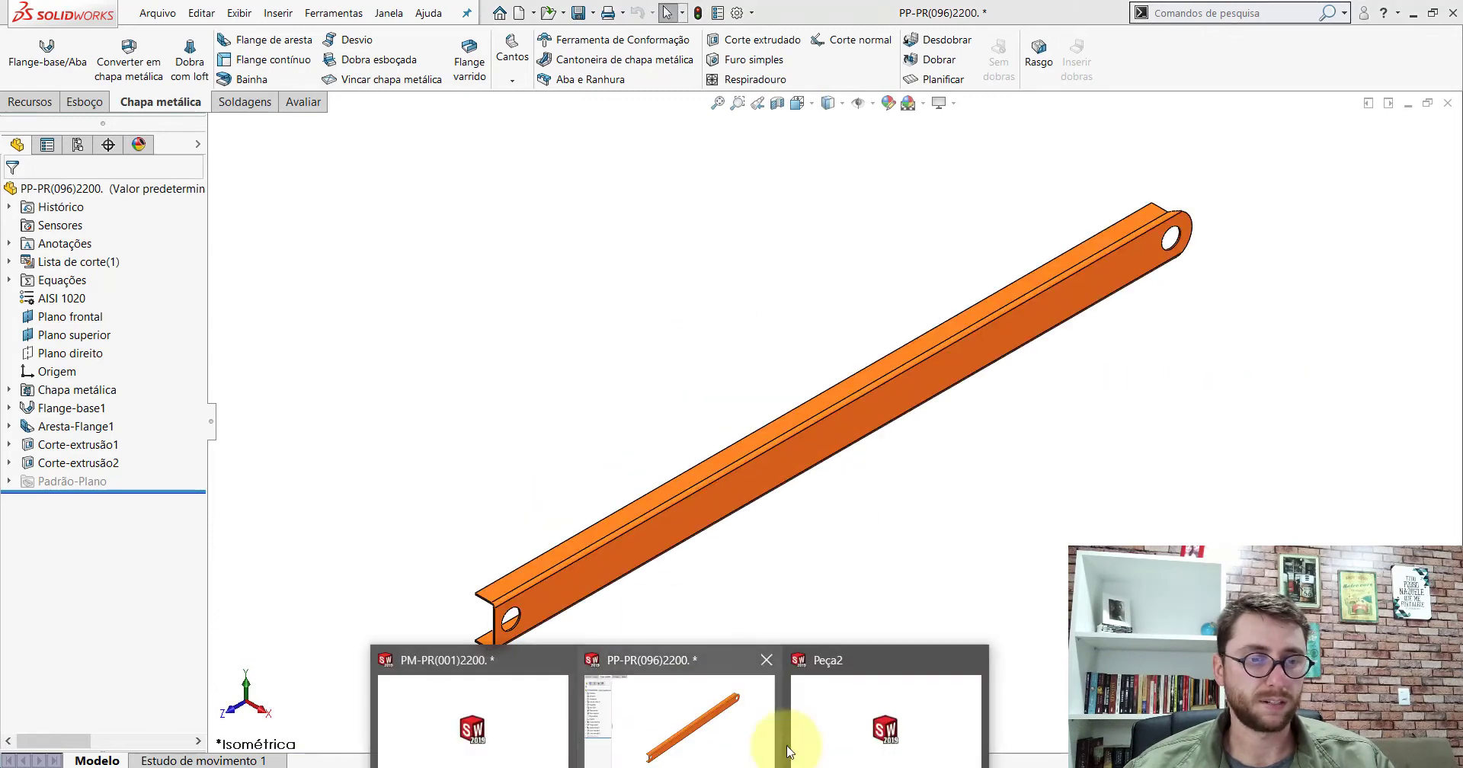
left_click(800, 716)
left_click(797, 104)
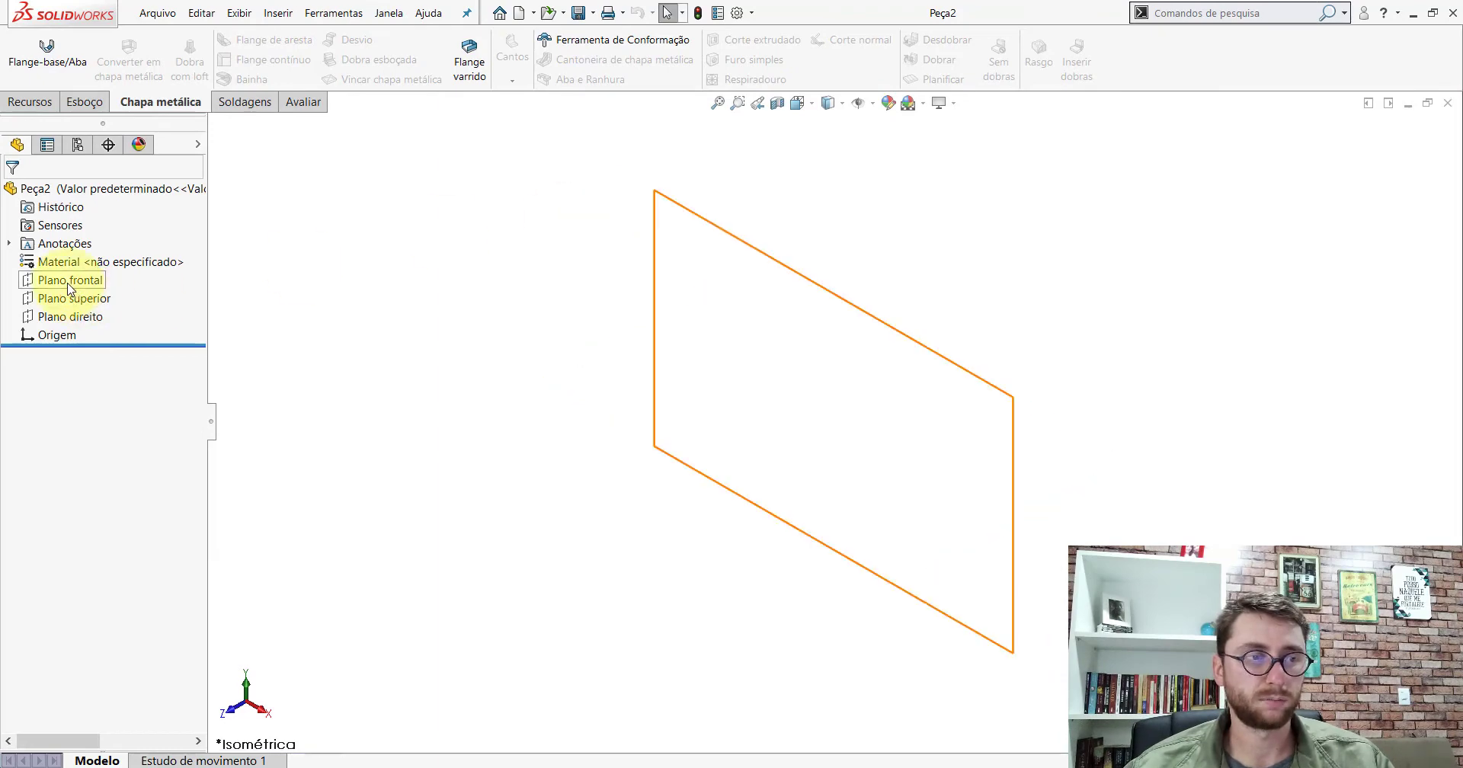
Zoom and orbit to the PP-PR(096)2200 hole end, then switch to the PM-PR(001)2200 assembly
left_click(670, 708)
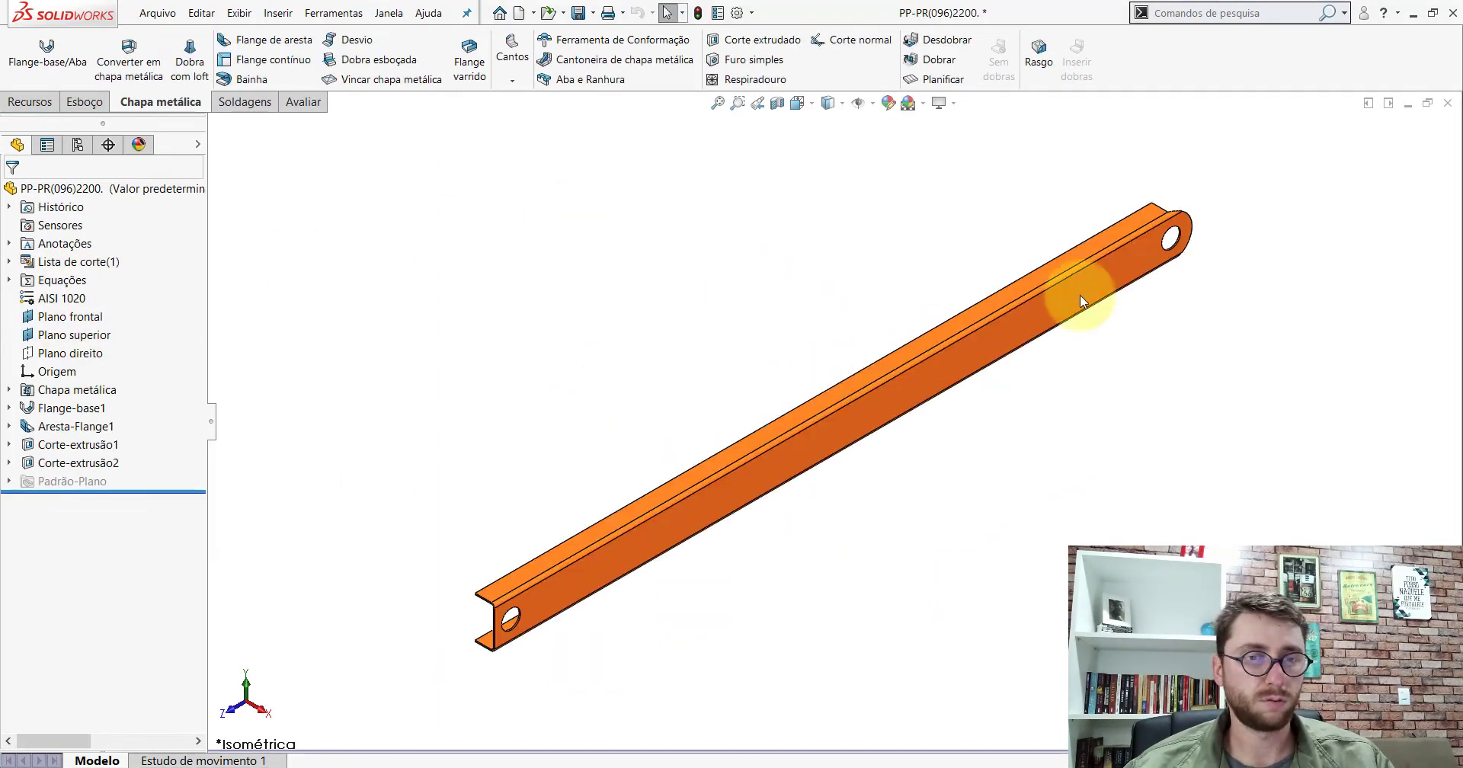
scroll(1080, 300, "down", 3)
scroll(1093, 300, "down", 3)
mouse_move(993, 330)
middle_mouse_down()
mouse_move(1077, 219)
mouse_move(1269, 294)
mouse_move(1237, 248)
mouse_move(1254, 251)
mouse_move(1260, 282)
mouse_move(947, 284)
mouse_move(843, 399)
middle_mouse_up()
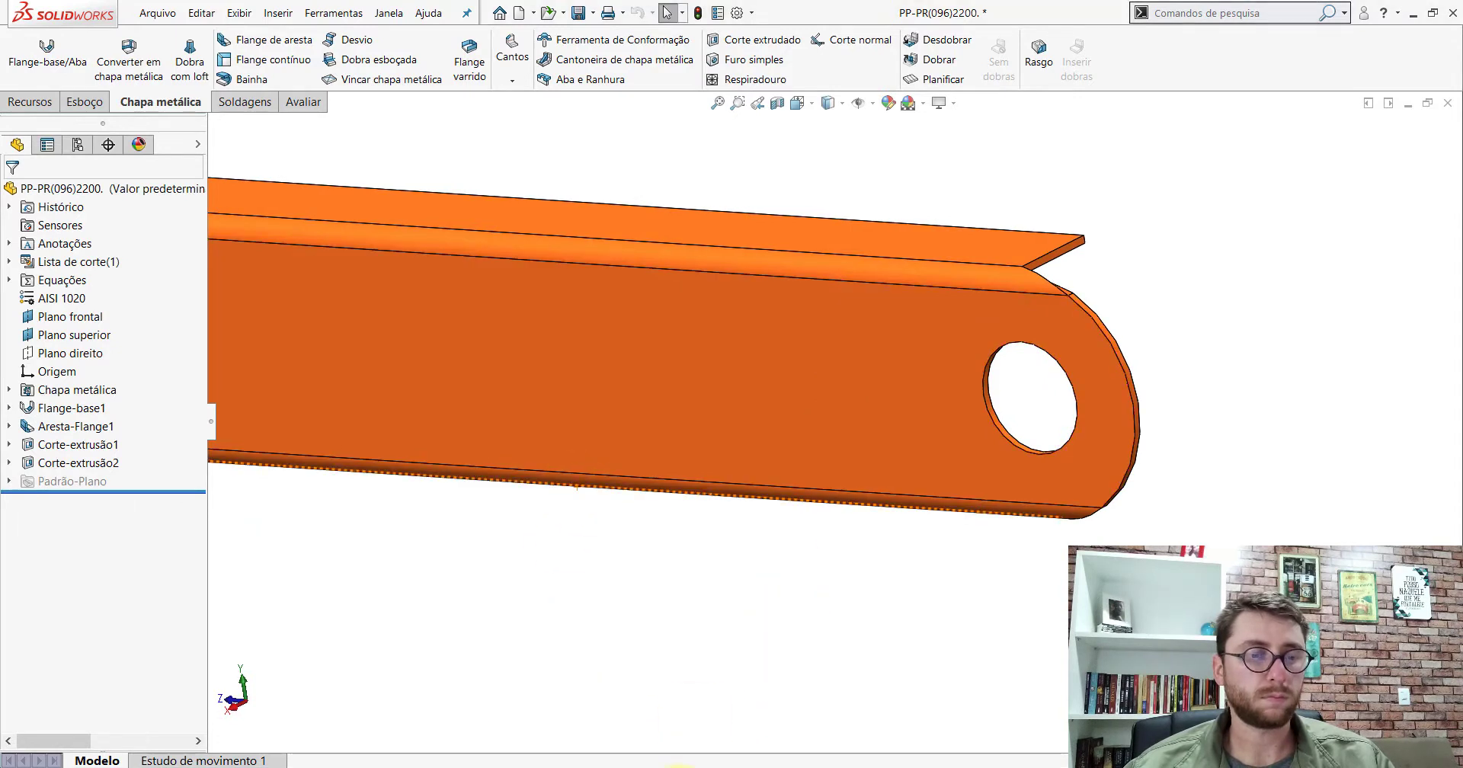
left_click(555, 702)
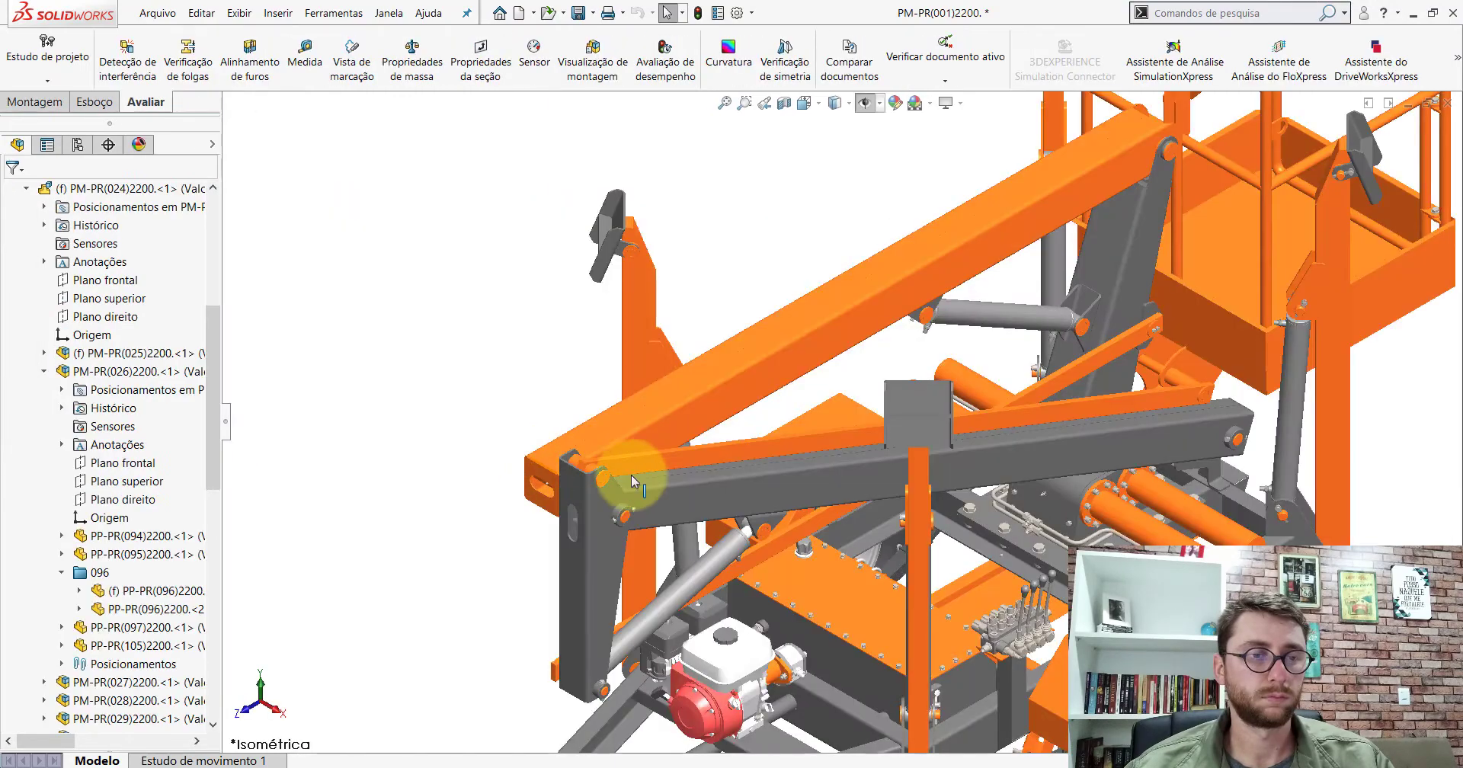
Zoom in on the beam-end pin in the assembly, then reset to Isometric view
scroll(1119, 186, "down", 3)
scroll(1145, 226, "down", 3)
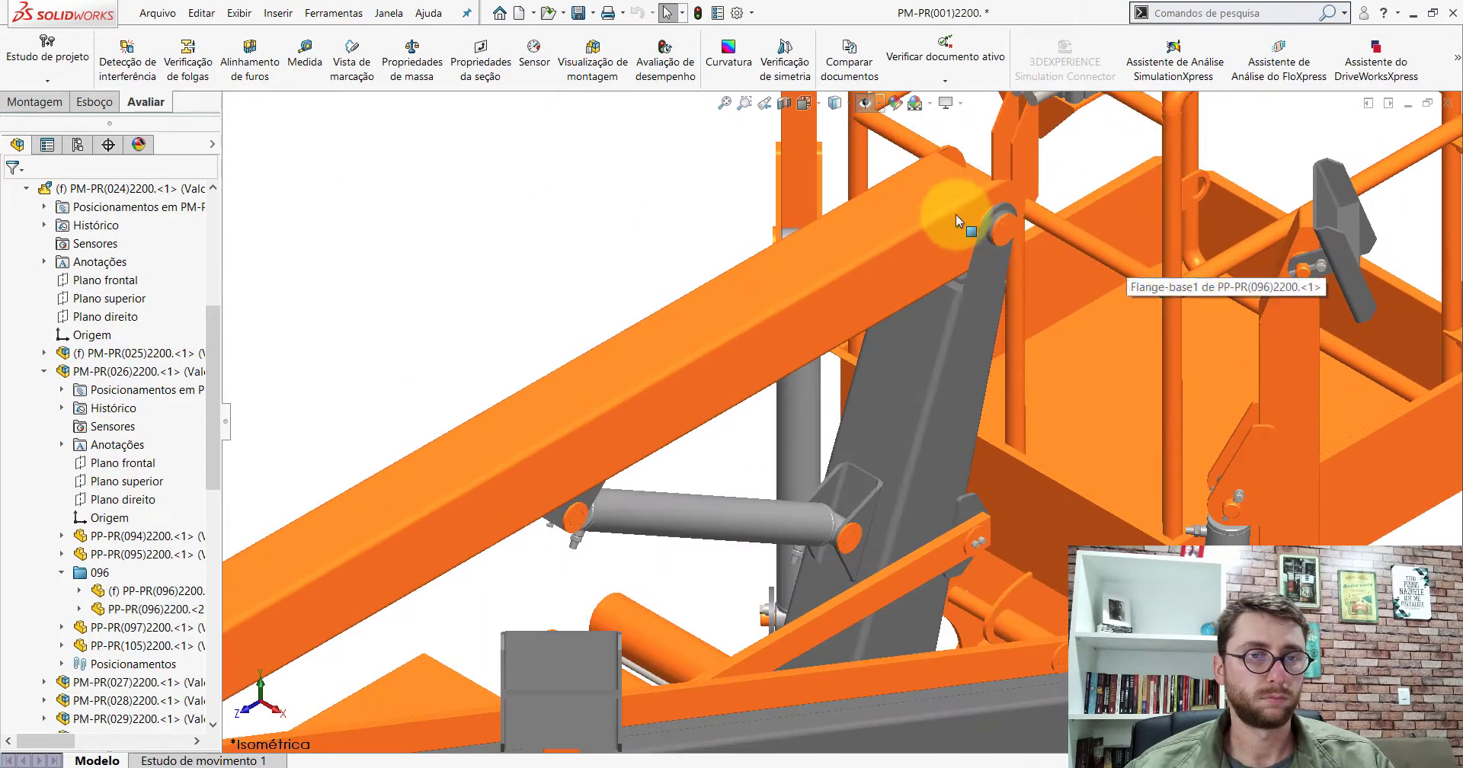
scroll(955, 213, "down", 3)
mouse_move(957, 280)
middle_mouse_down()
mouse_move(770, 125)
mouse_move(793, 101)
mouse_move(767, 160)
mouse_move(706, 225)
mouse_move(924, 254)
mouse_move(1012, 248)
mouse_move(910, 388)
mouse_move(944, 398)
middle_mouse_up()
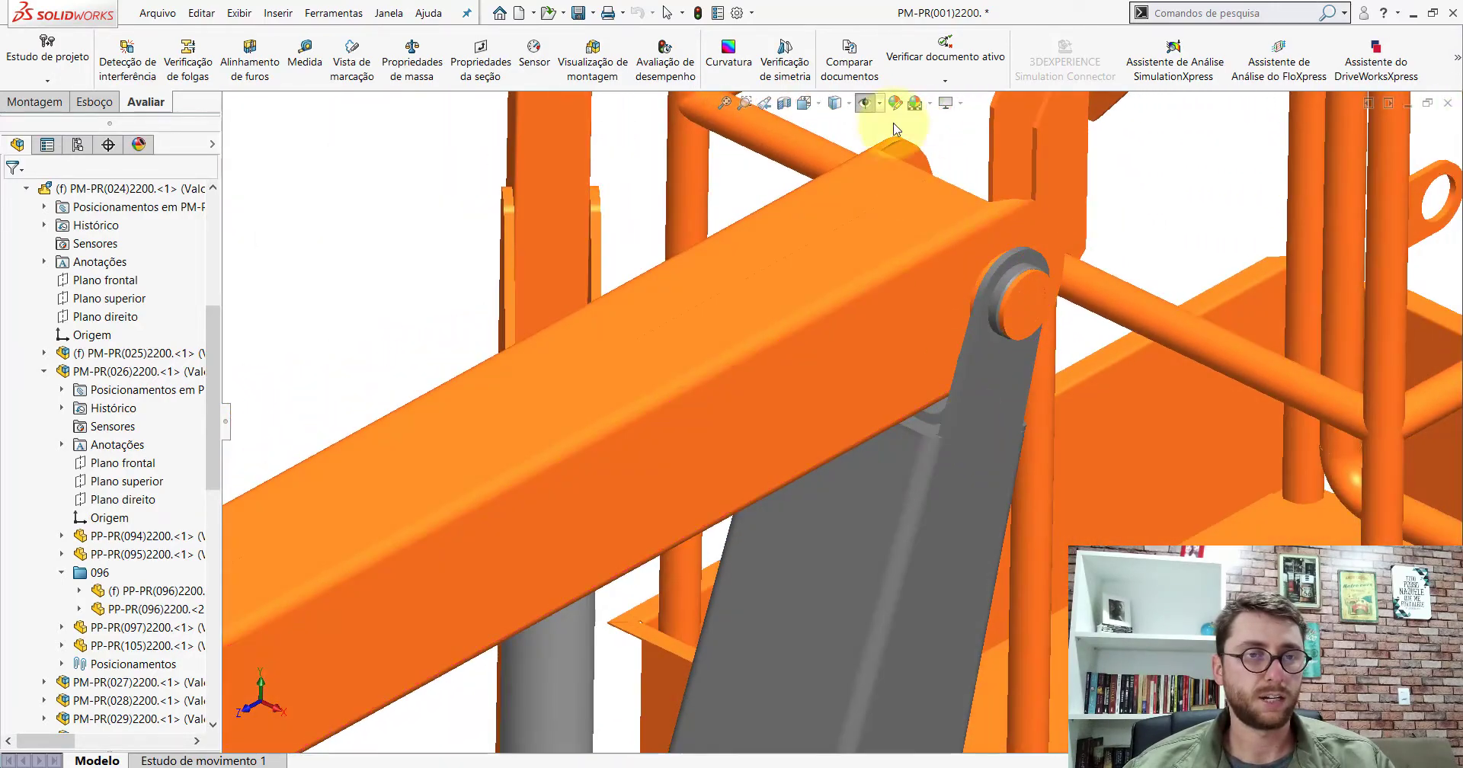
left_click(819, 102)
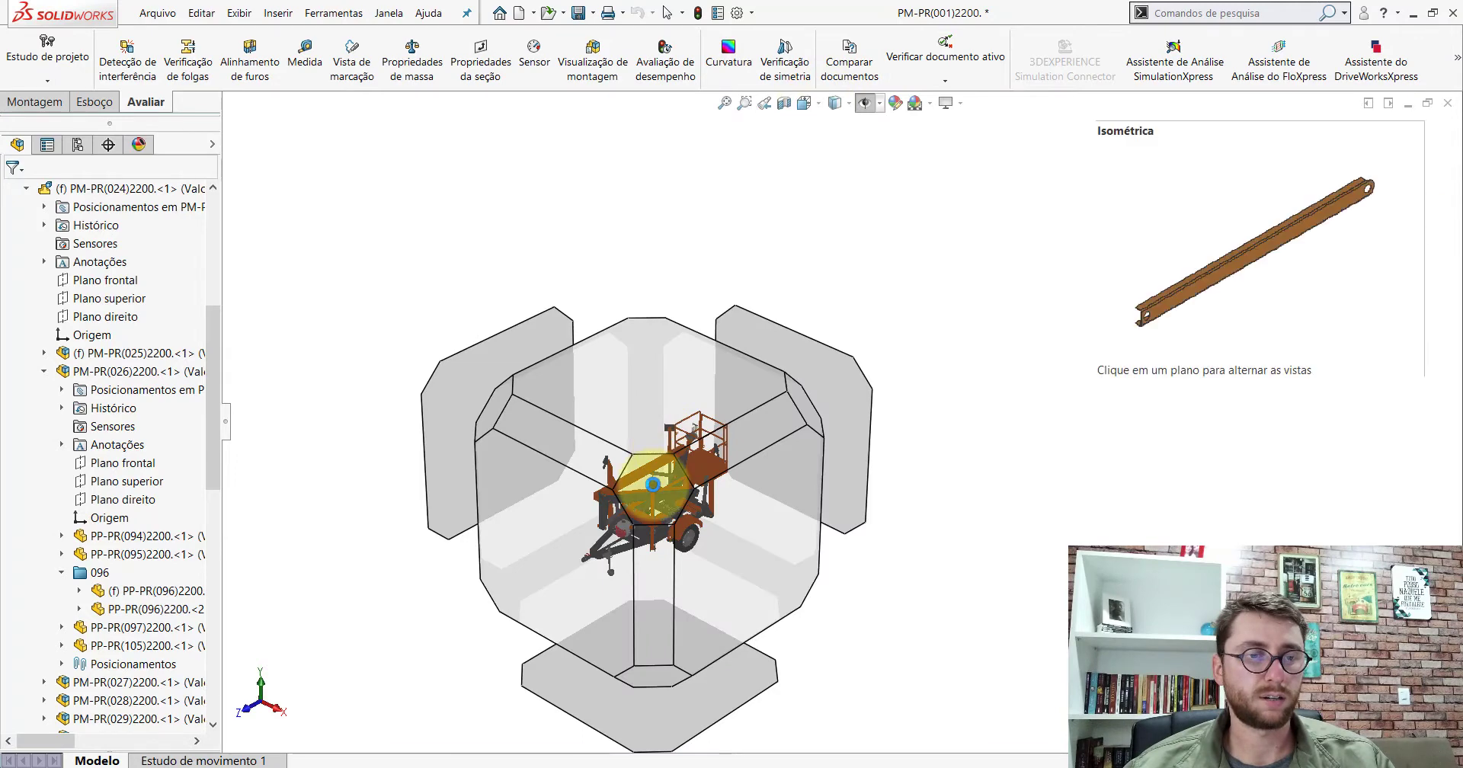
left_click(651, 481)
Switch back to the PP-PR(096)2200 beam part window
left_click(859, 670)
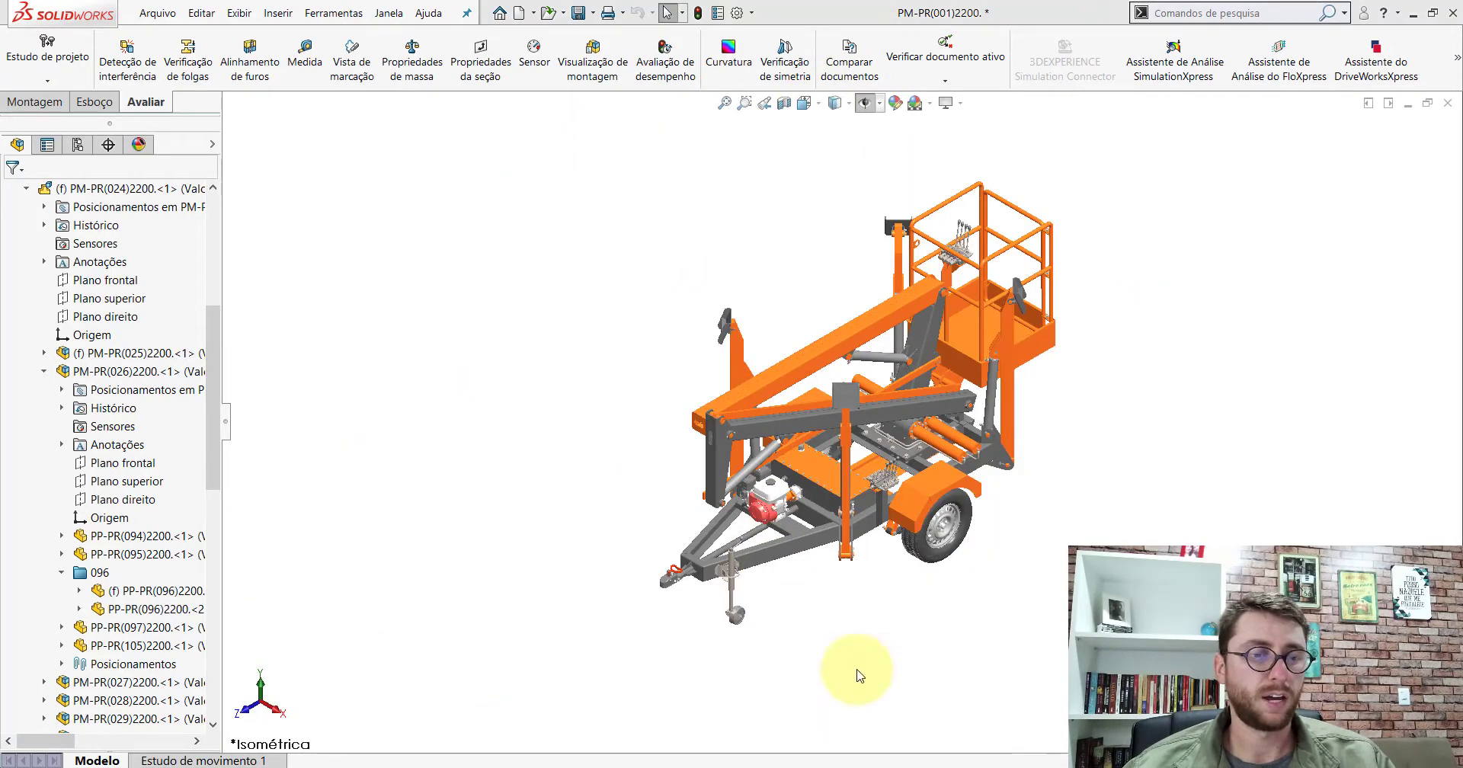
left_click(655, 764)
left_click(708, 701)
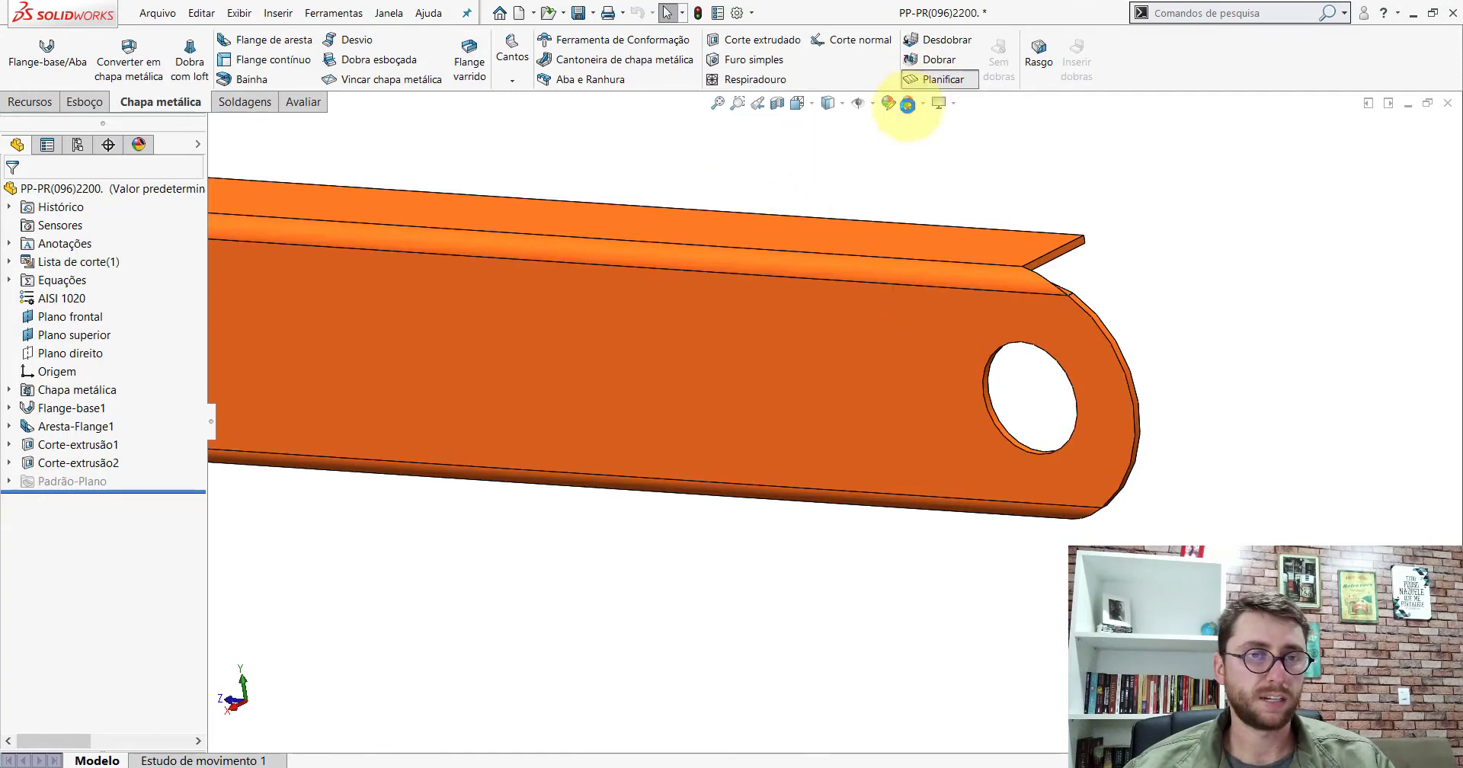
left_click(926, 79)
scroll(865, 381, "up", 3)
scroll(924, 405, "down", 3)
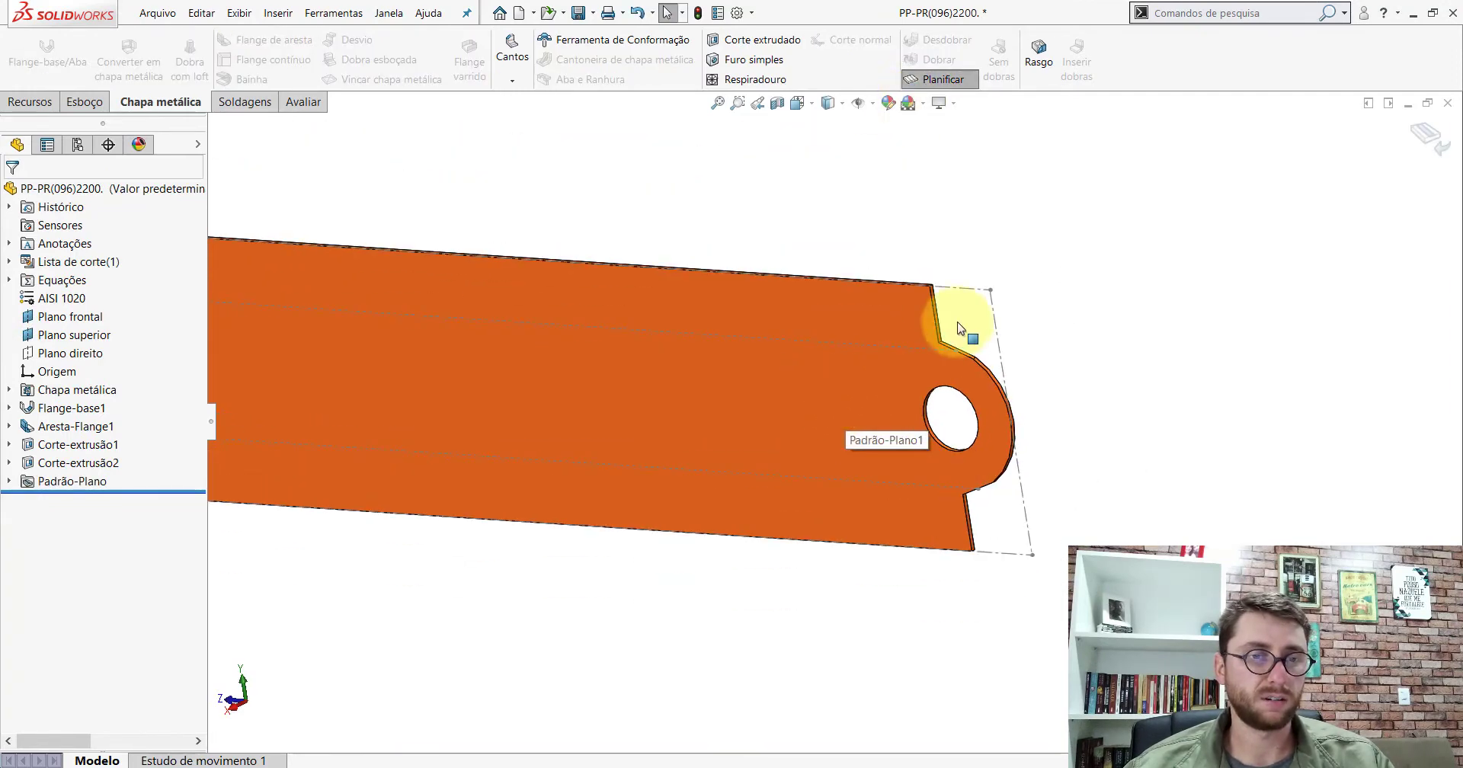
left_click(1422, 141)
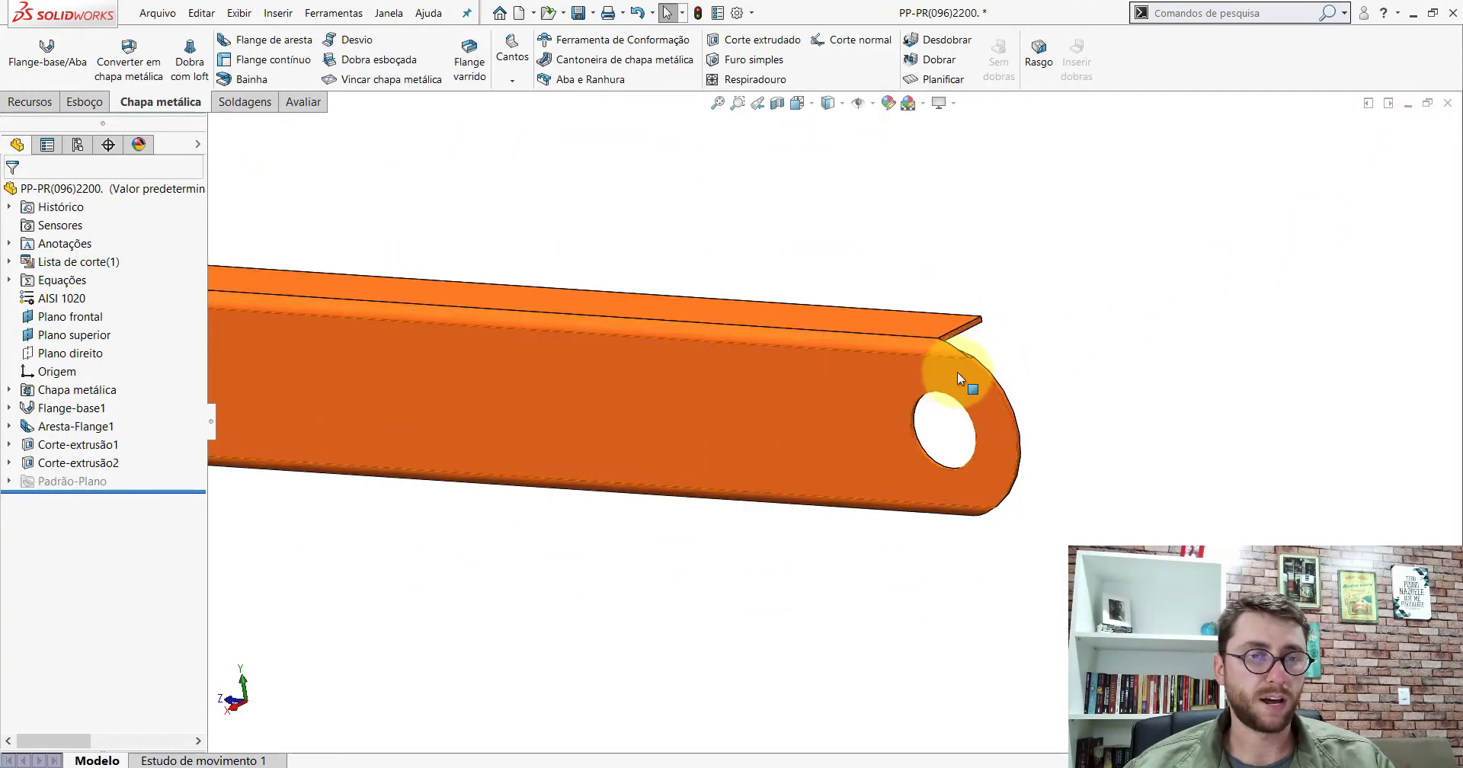
scroll(956, 371, "down", 3)
mouse_move(840, 346)
middle_mouse_down()
mouse_move(696, 362)
mouse_move(911, 346)
mouse_move(1207, 483)
middle_mouse_up()
left_click(926, 336)
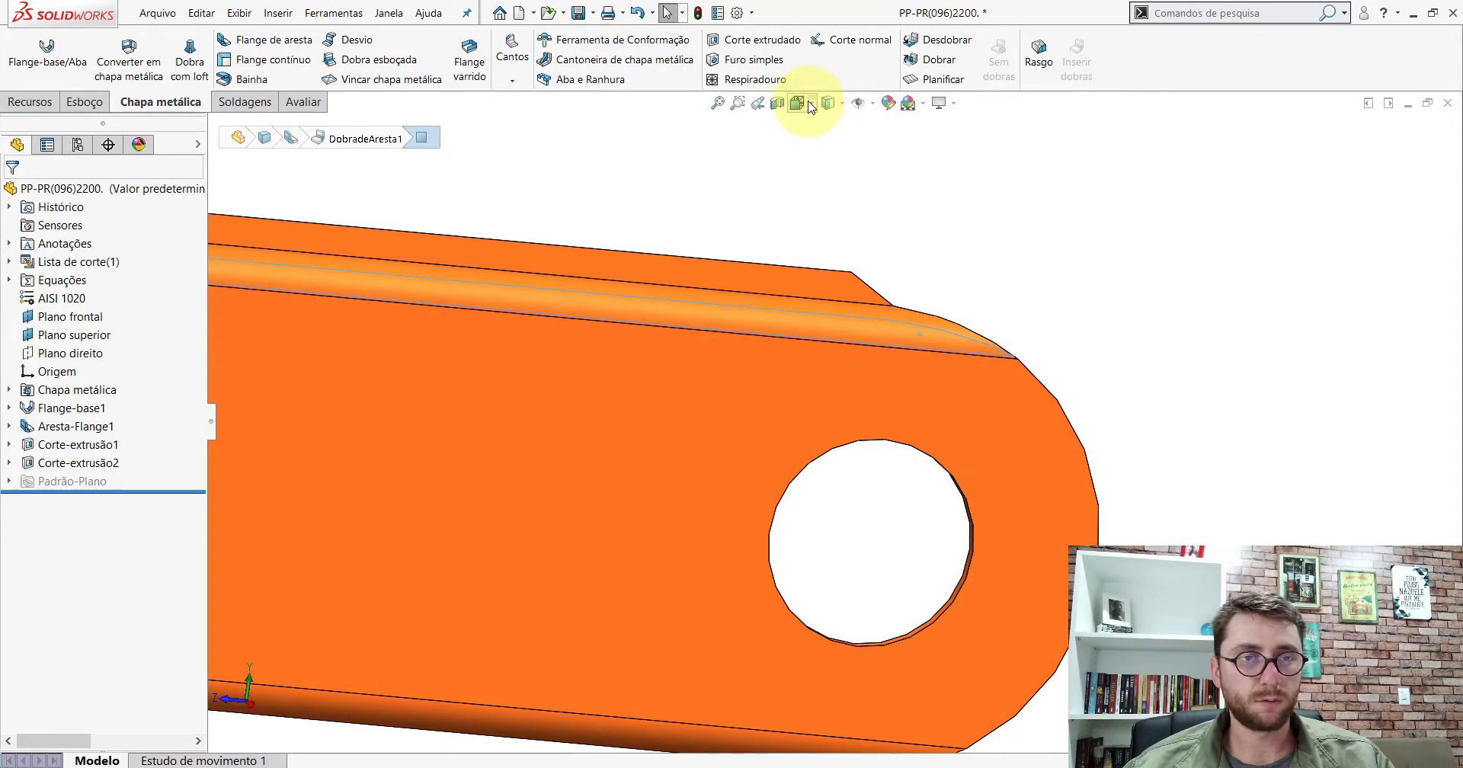
left_click(797, 104)
left_click(681, 488)
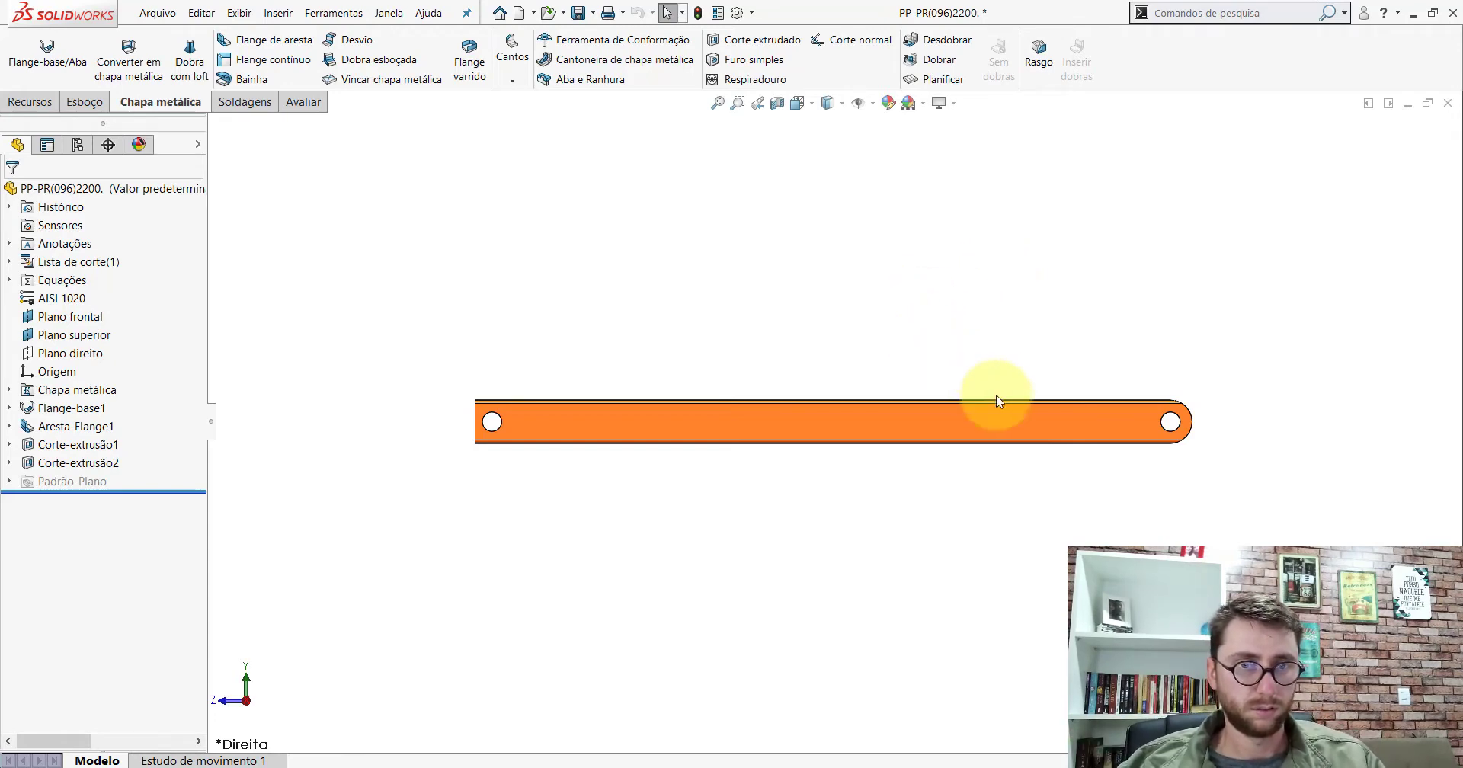
scroll(1089, 453, "down", 2)
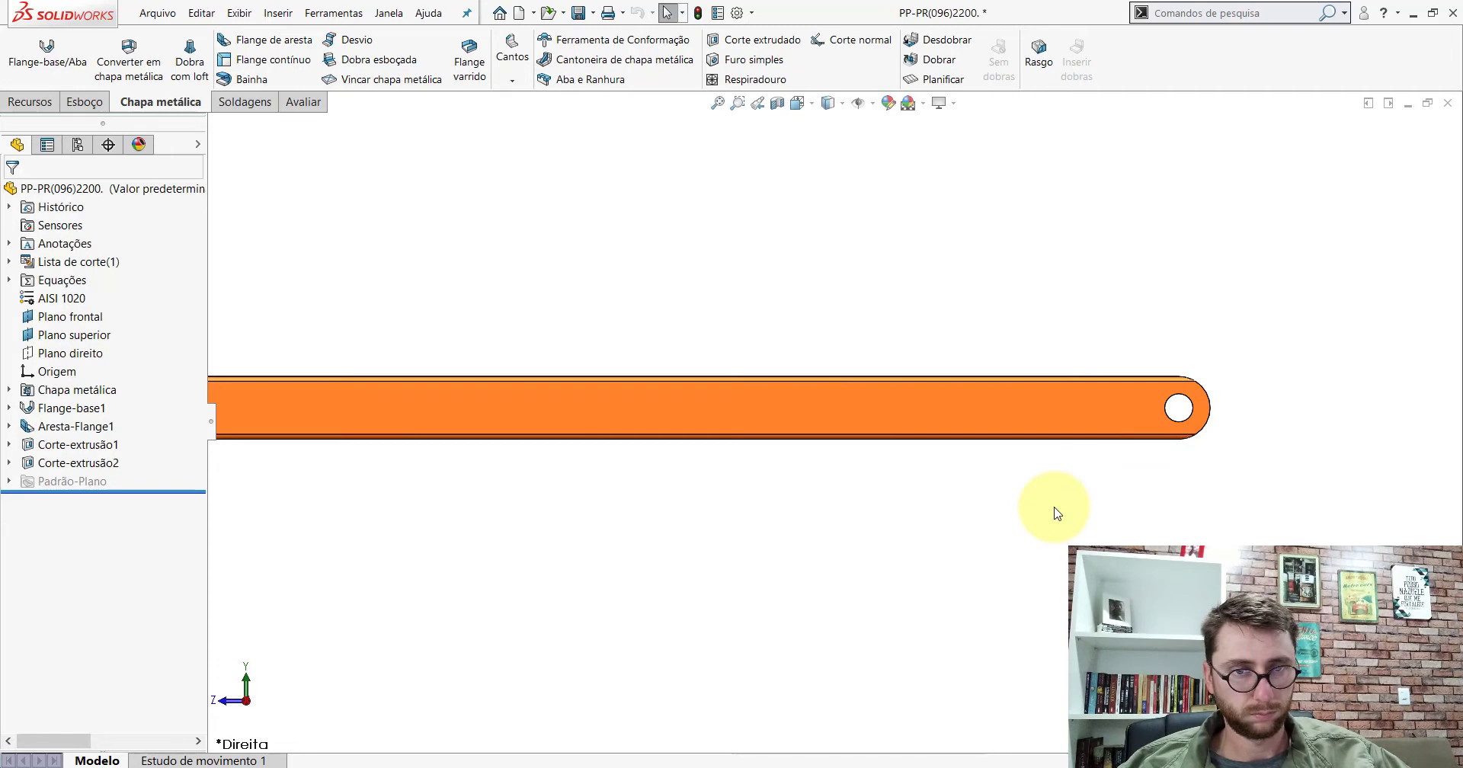
scroll(1181, 366, "down", 3)
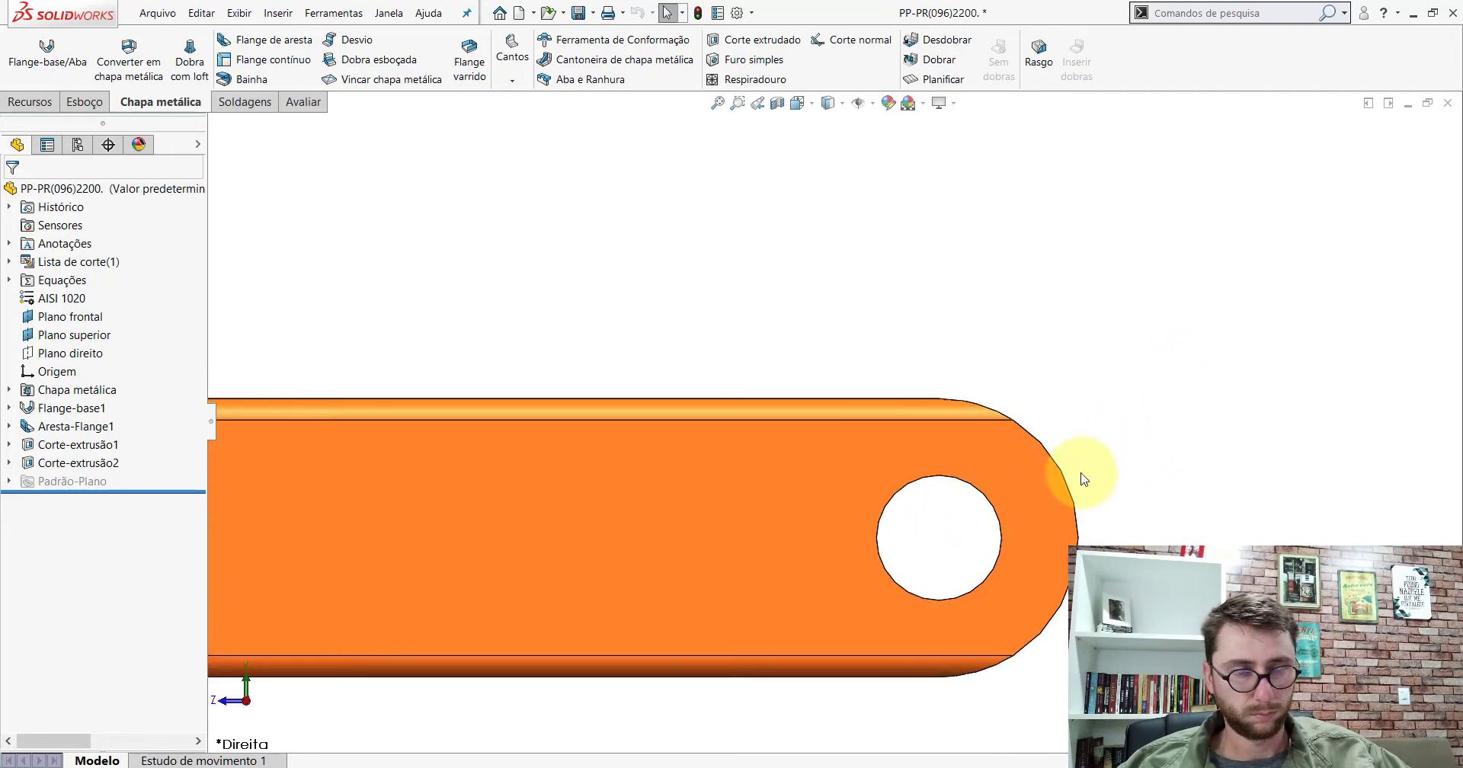
scroll(884, 465, "up", 4)
scroll(853, 453, "up", 1)
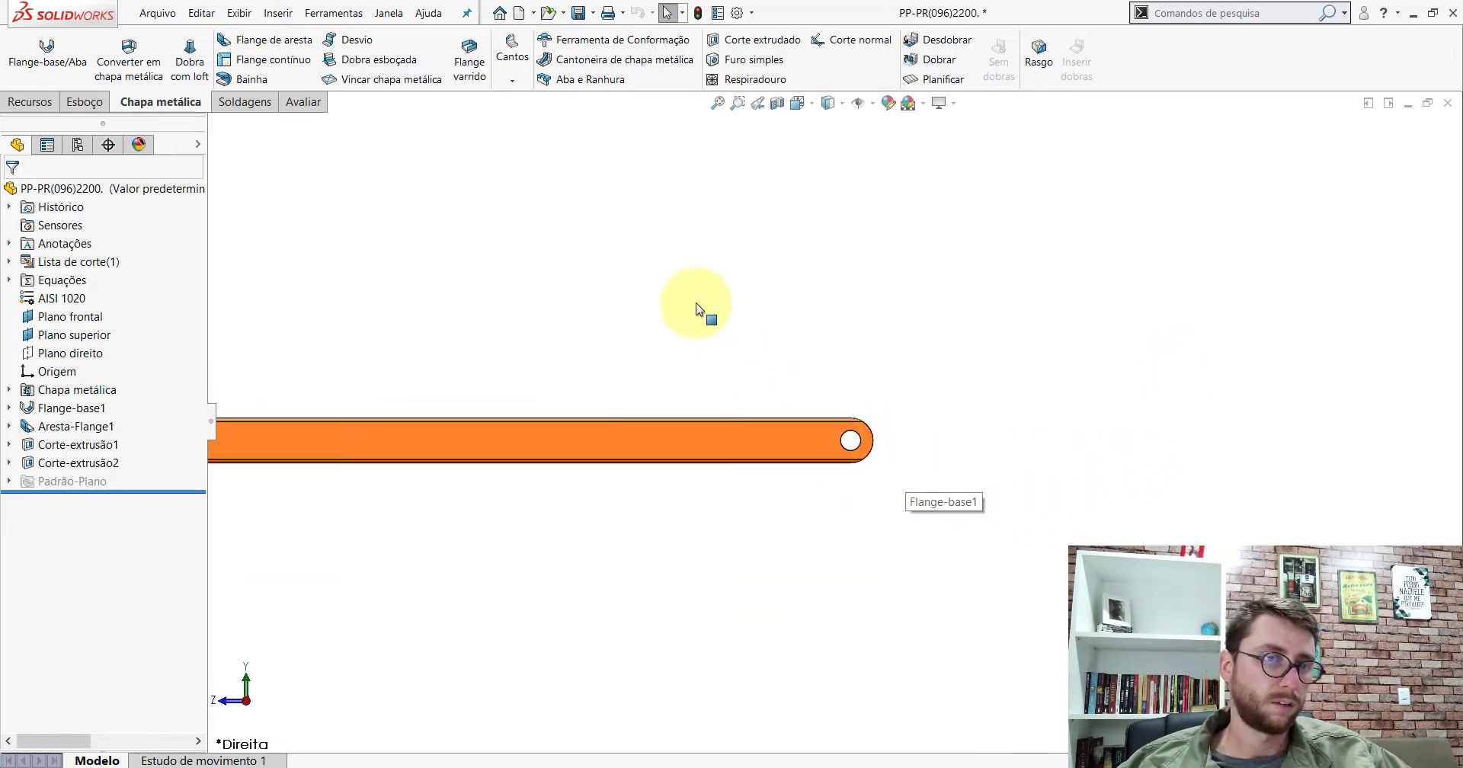
left_click(801, 104)
left_click(506, 359)
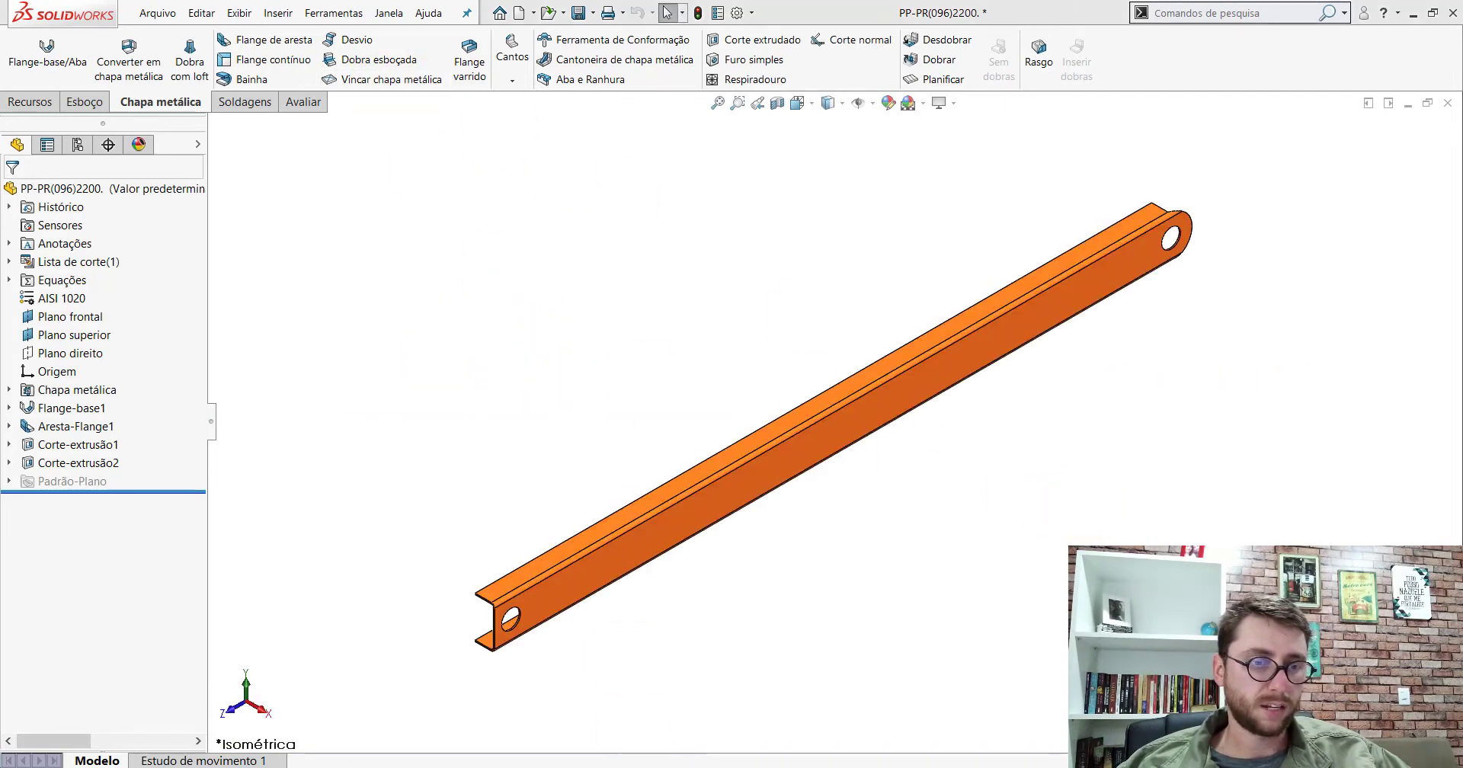
key("ctrl+Tab")
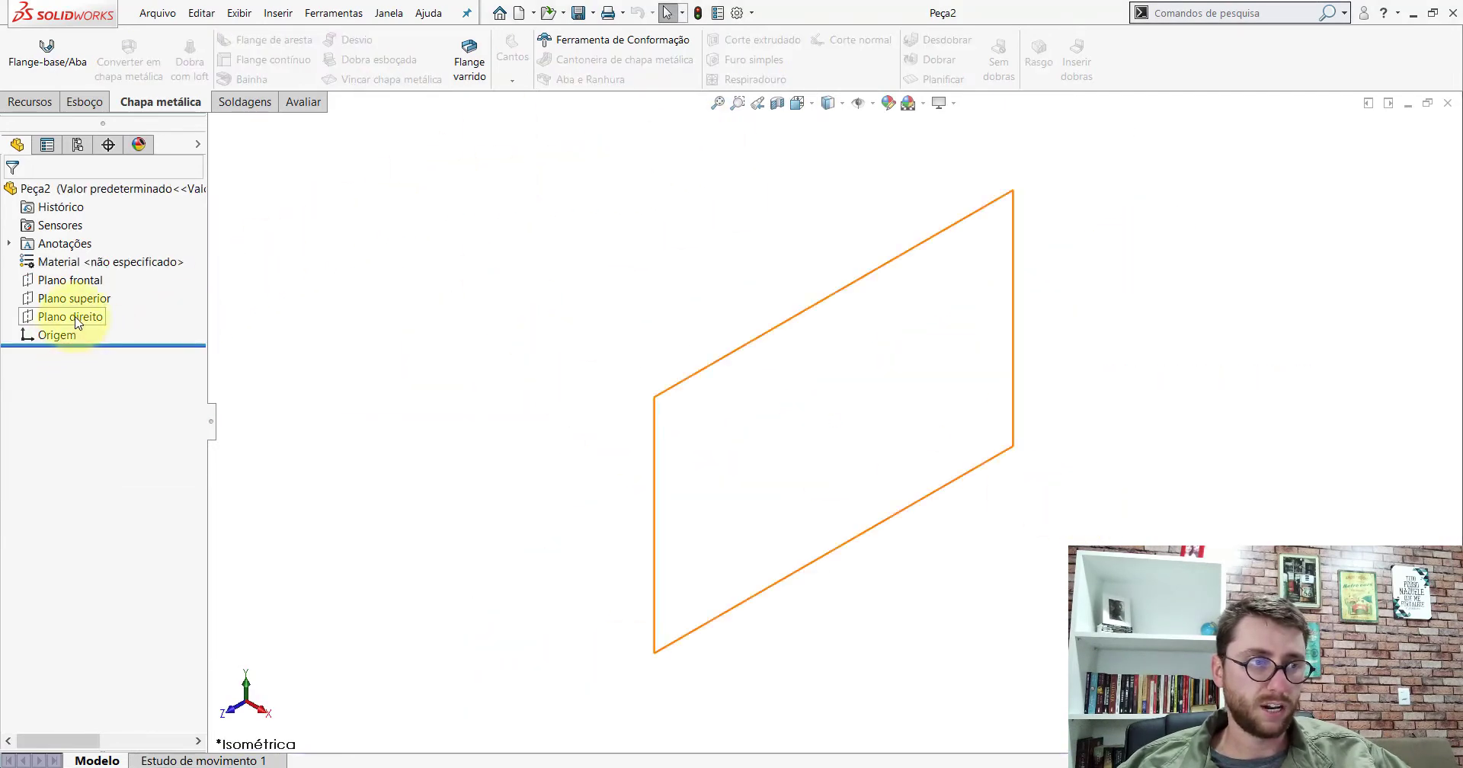
Start Esboço1 on Plano direito and draw an undimensioned circle centred on the origin
left_click(75, 317)
left_click(88, 294)
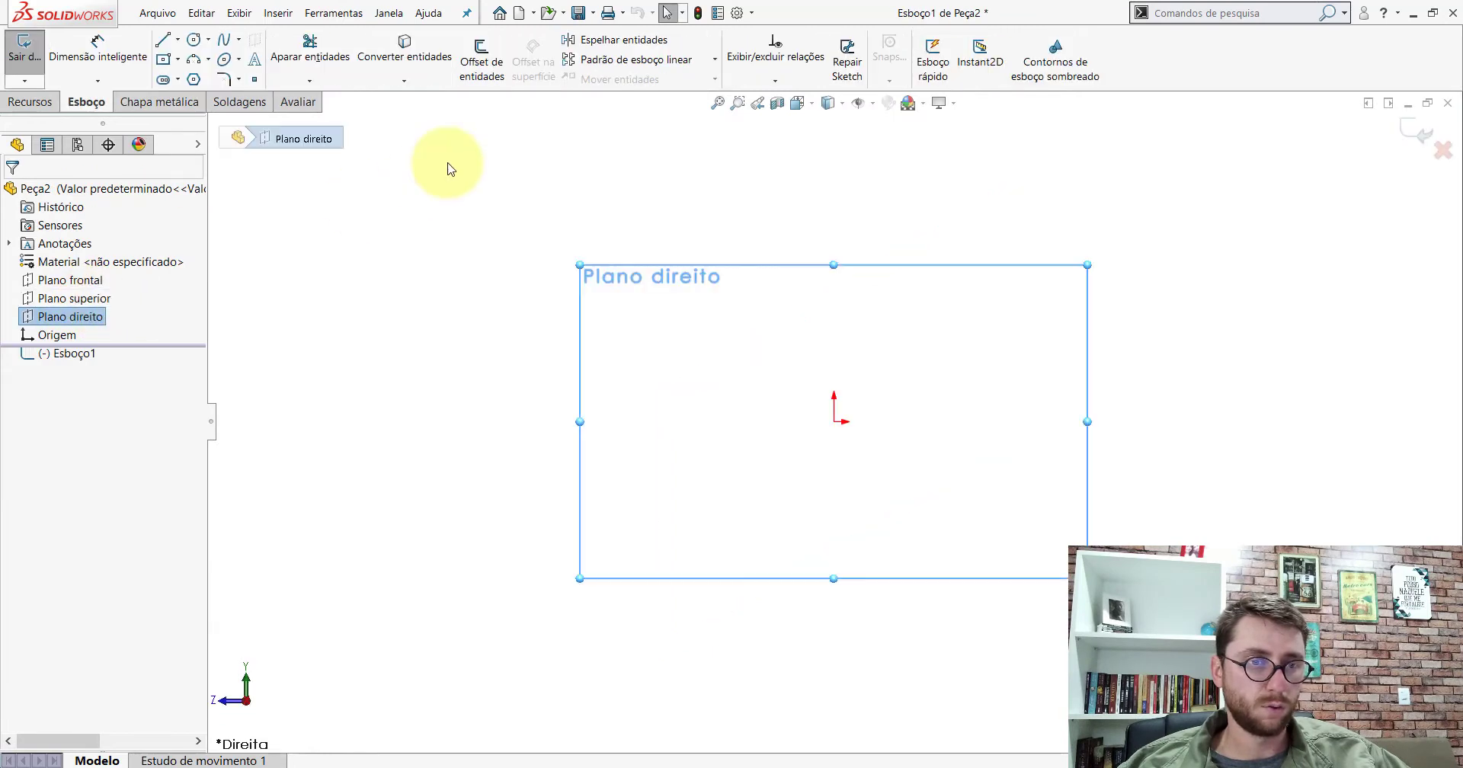
left_click(194, 41)
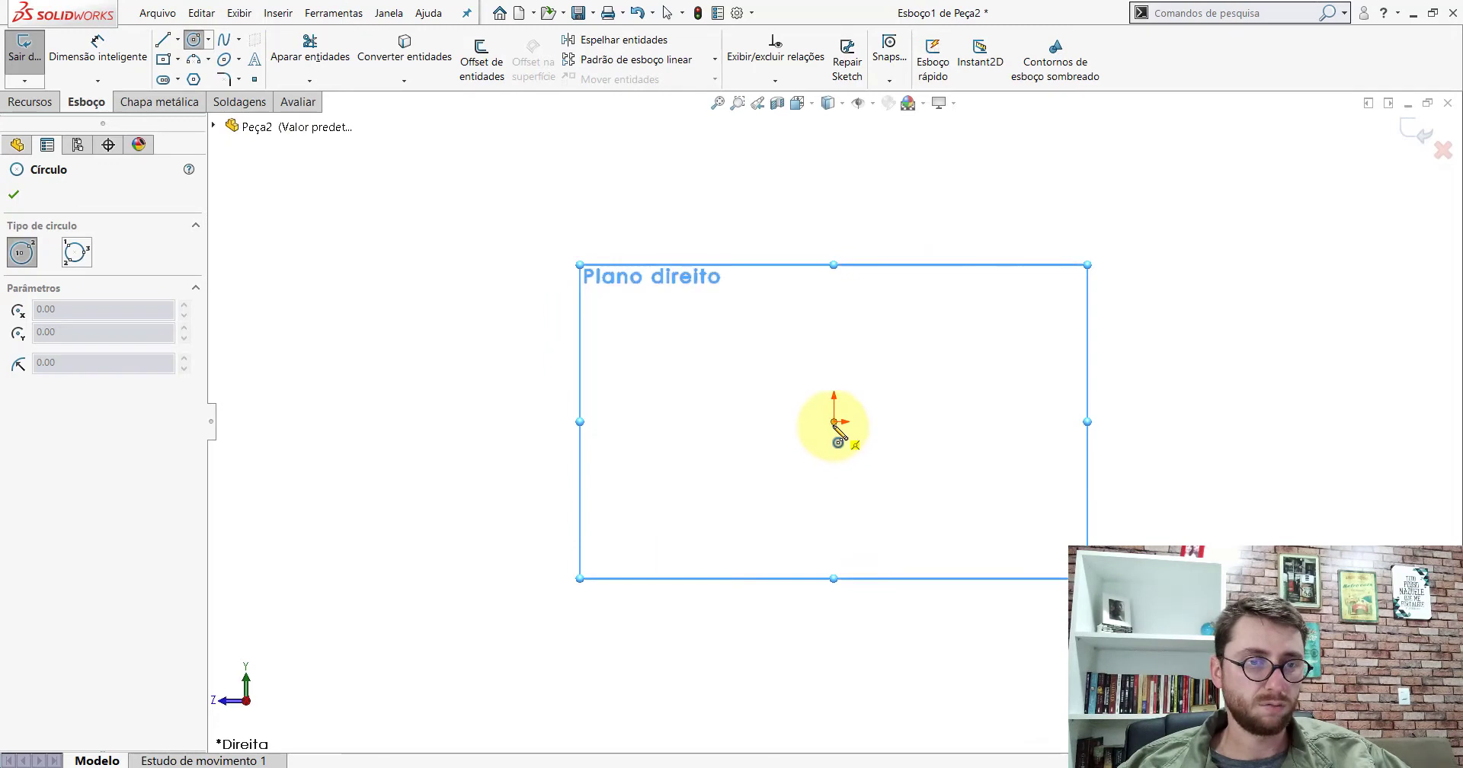
left_click(835, 423)
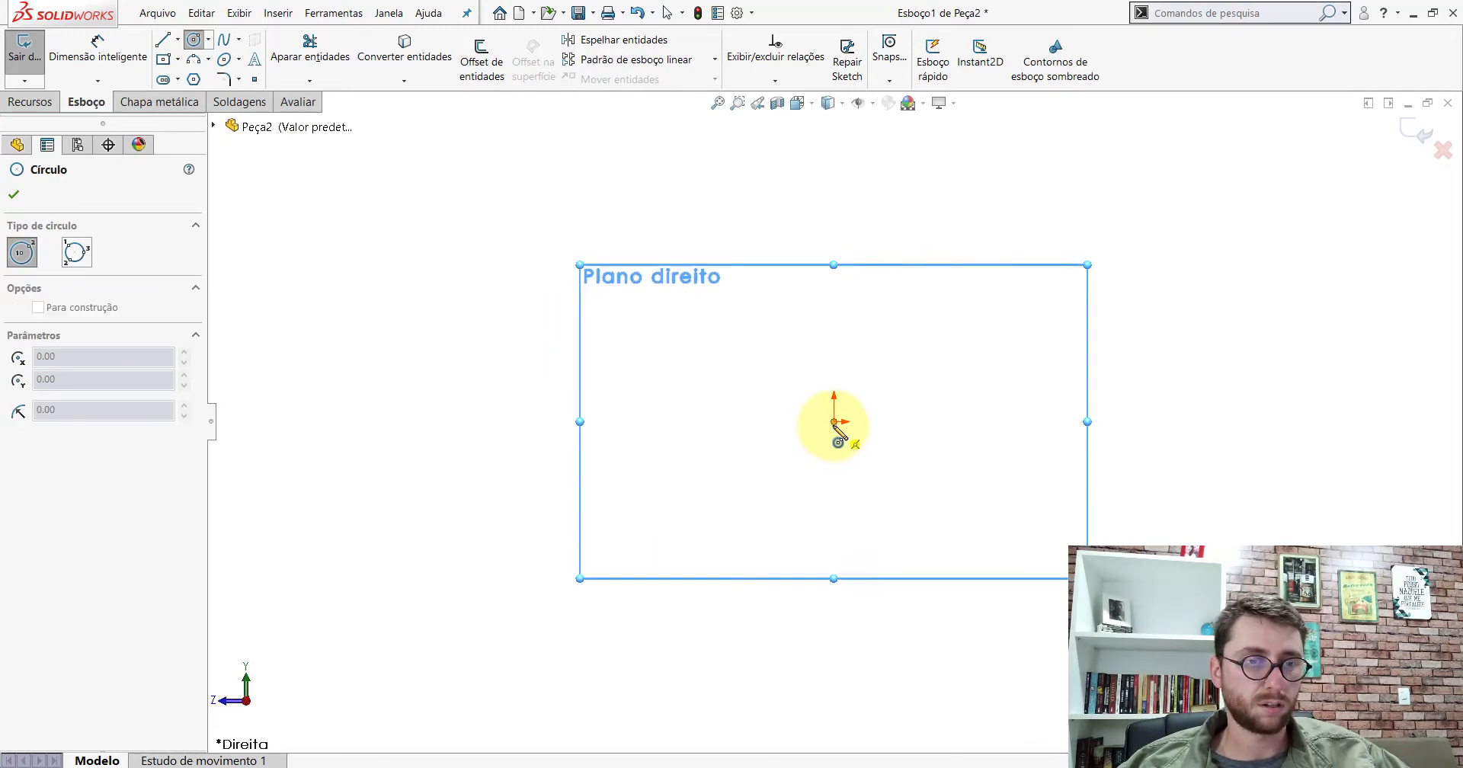
left_click(889, 384)
key("Escape")
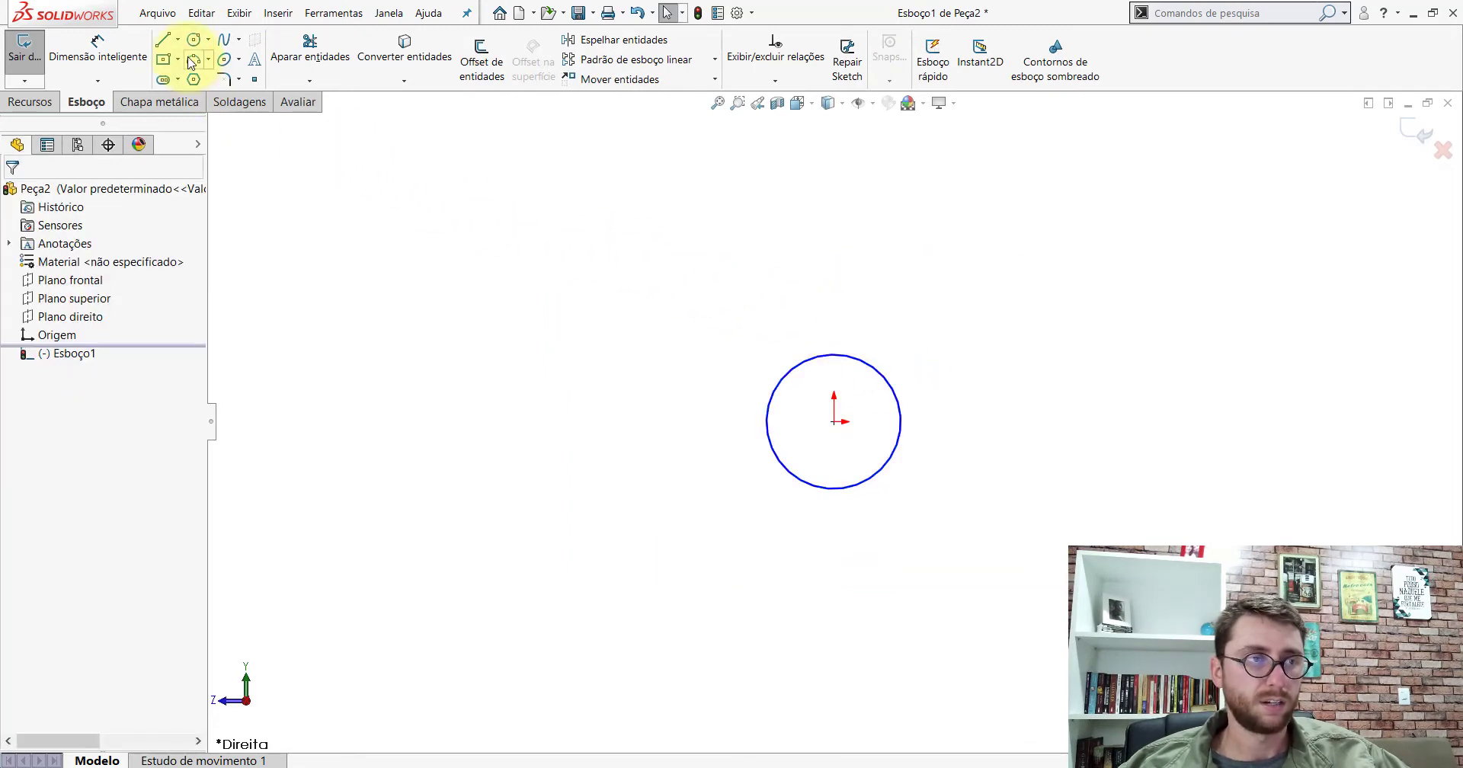
left_click(178, 40)
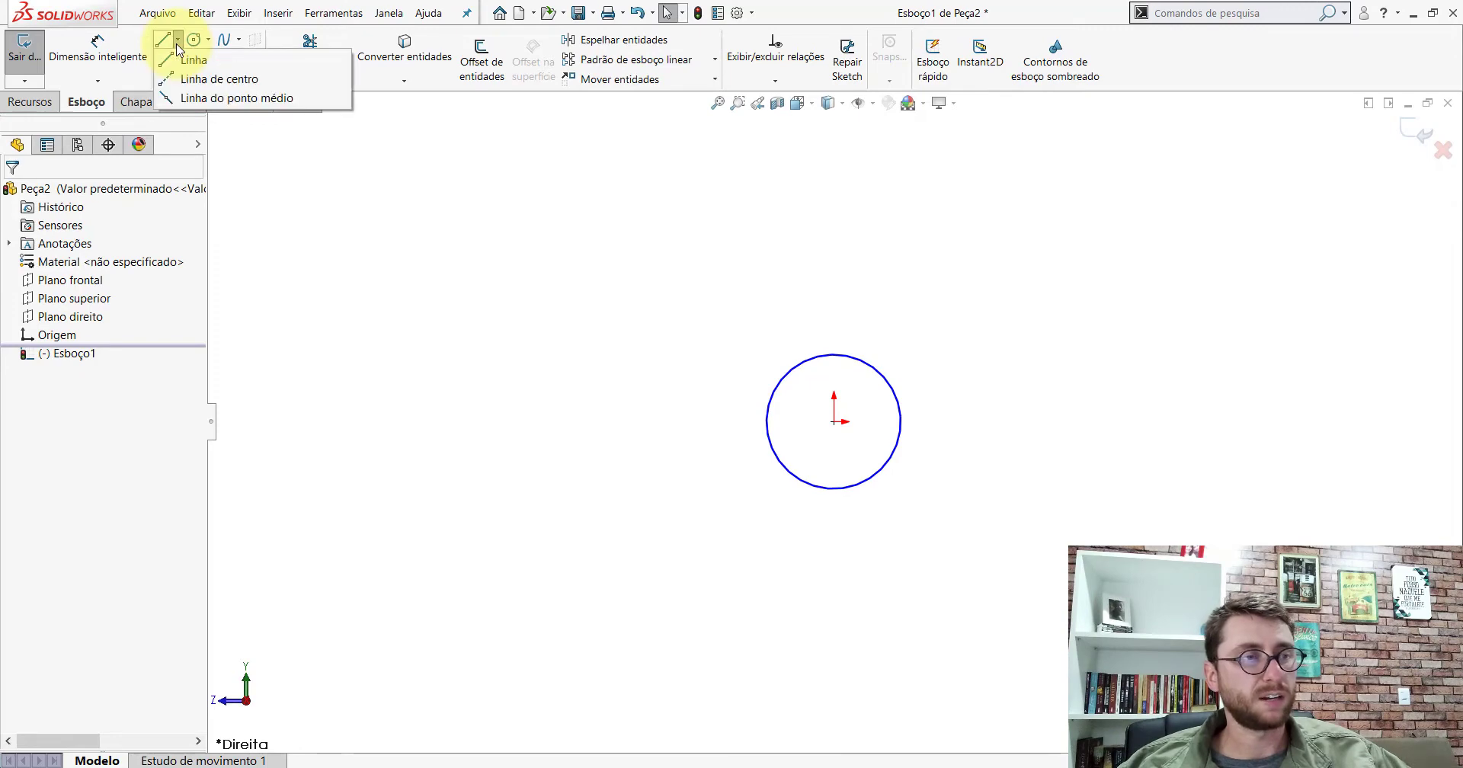
Draw a horizontal centreline from the origin far to the left
left_click(185, 84)
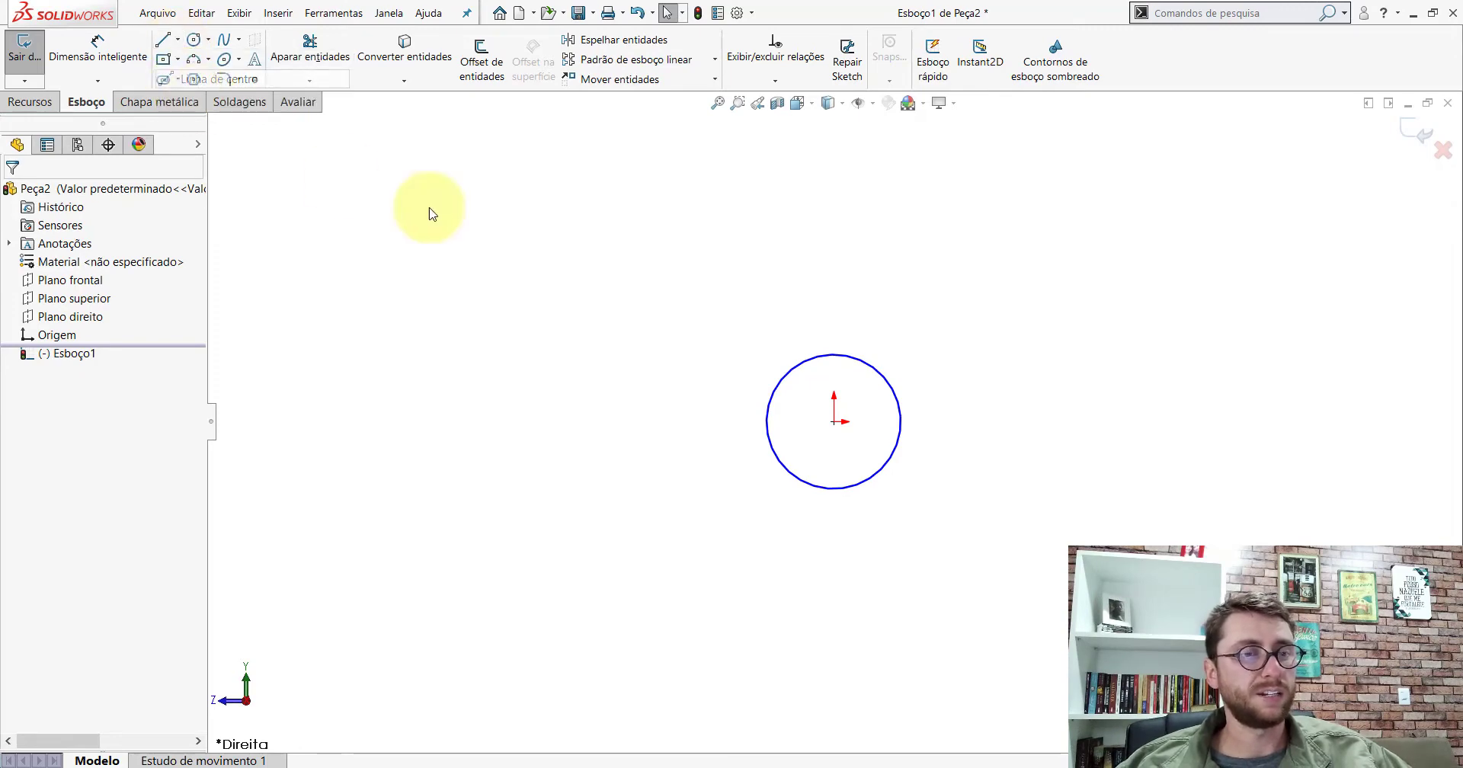
left_click(834, 423)
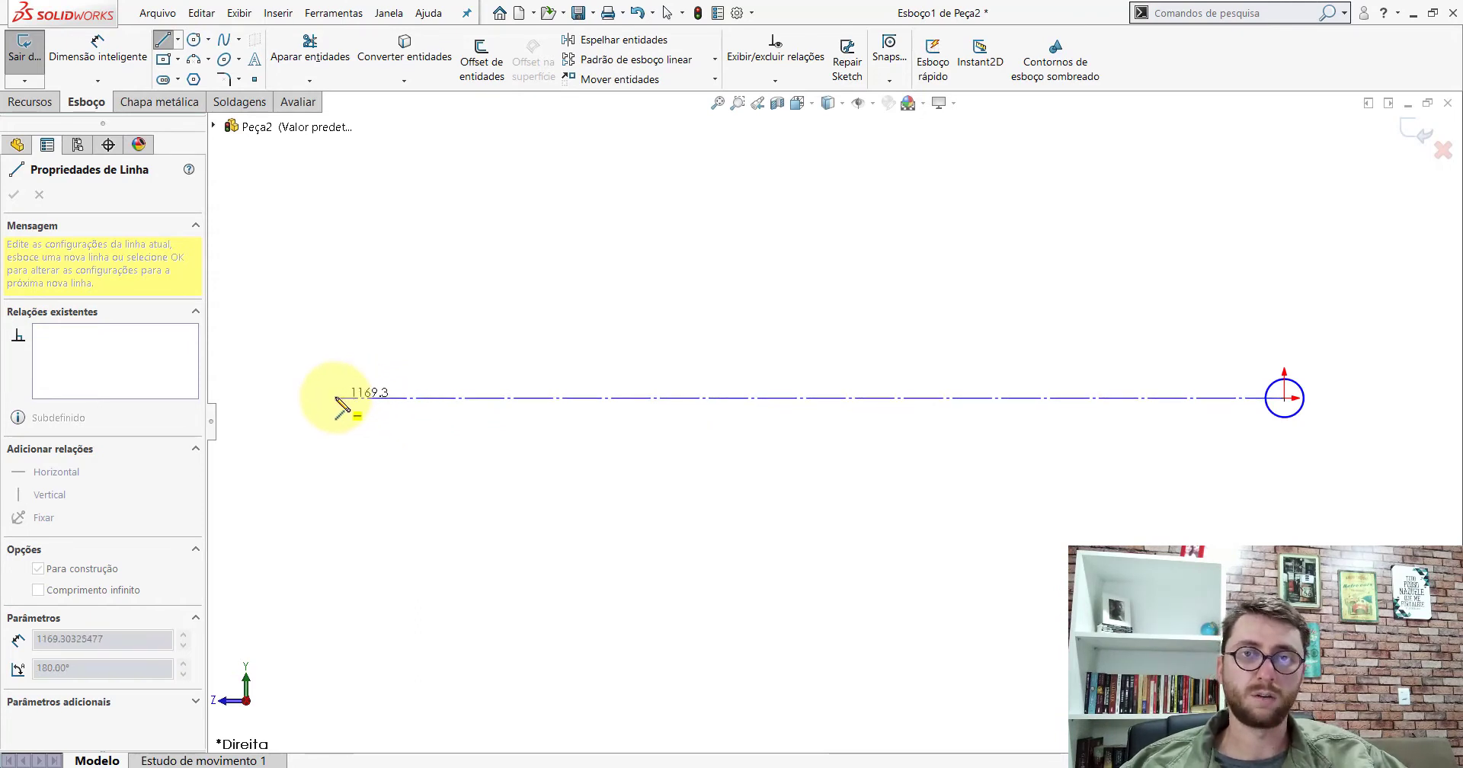
left_click(340, 408)
key("Escape")
key("f")
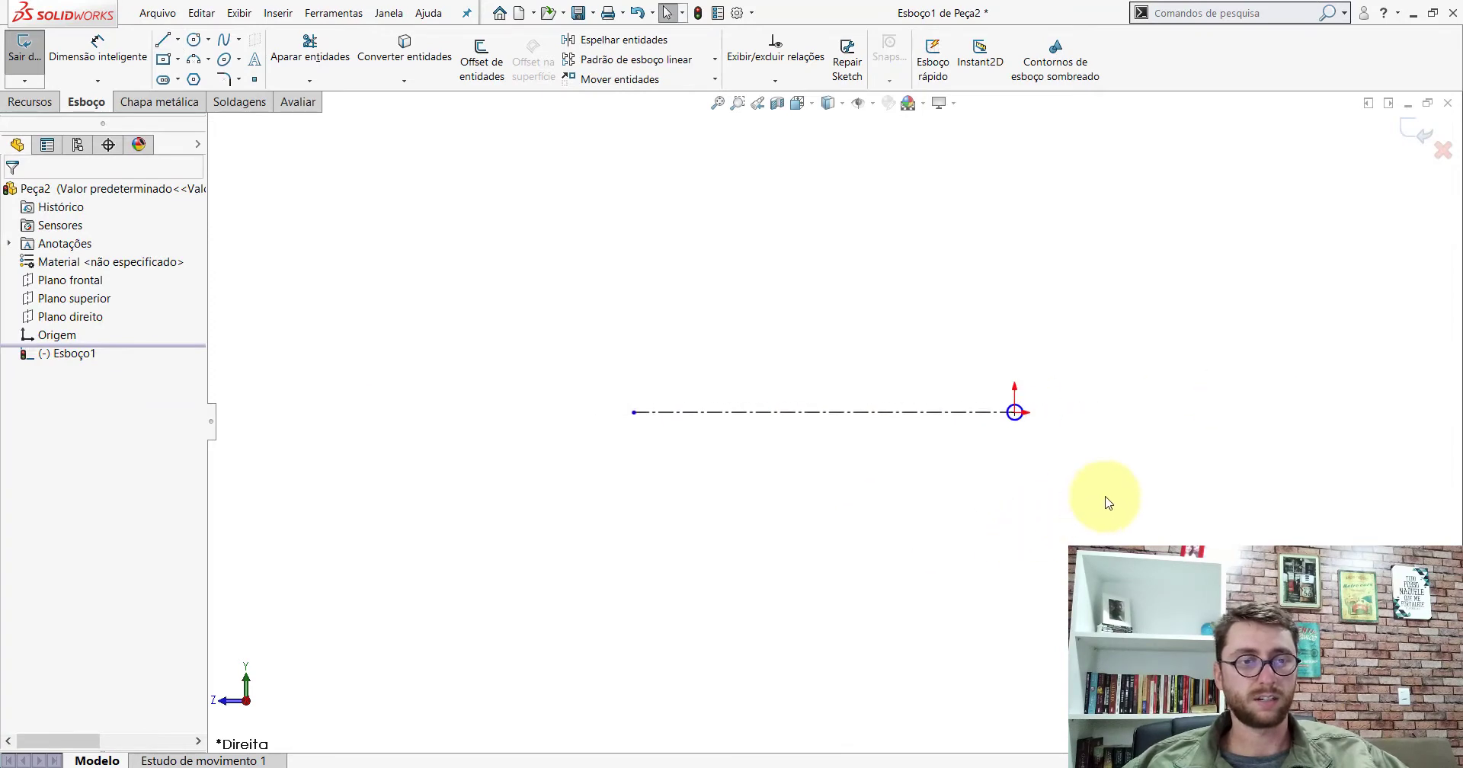
Draw the outline's left vertical edge and the bottom edge running beneath the circle
scroll(1106, 503, "down", 3)
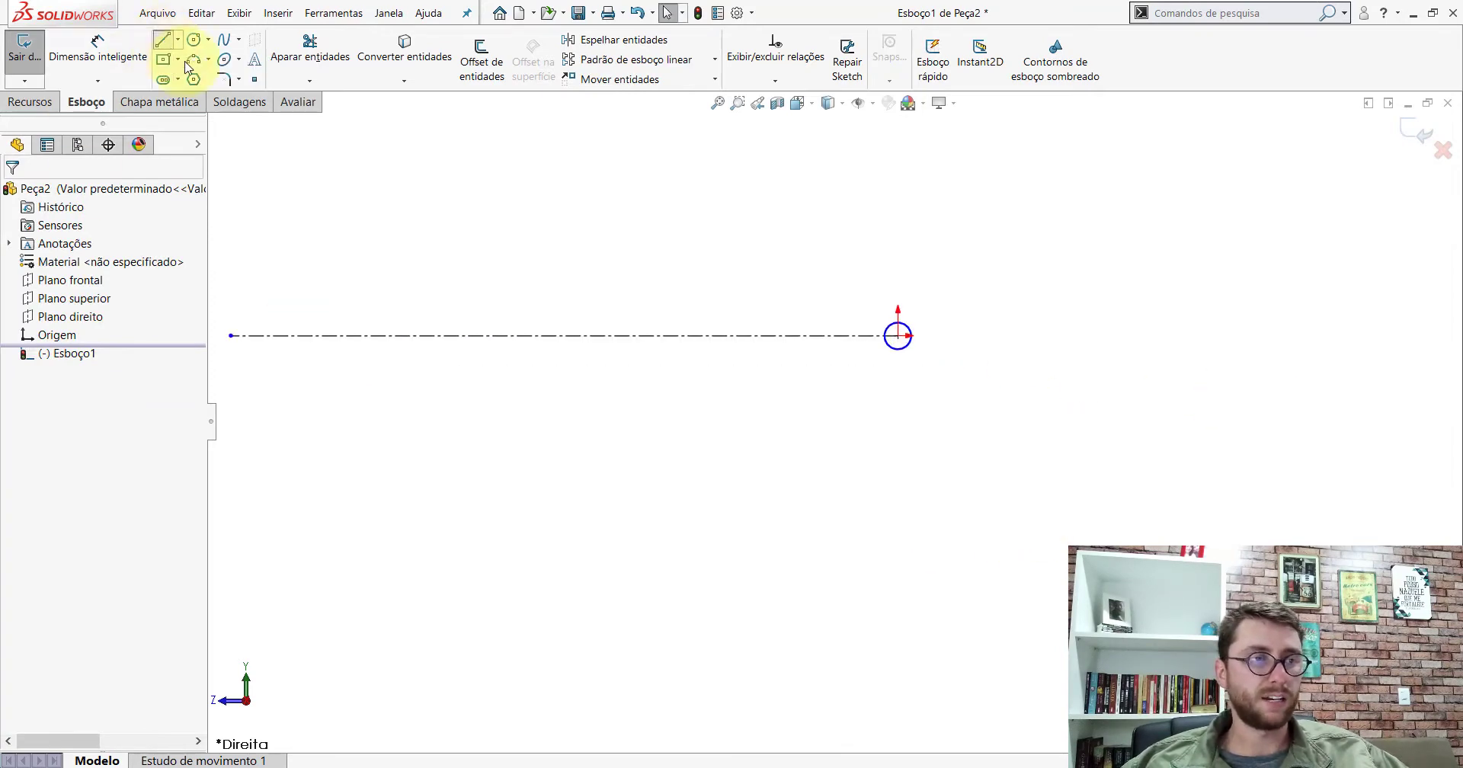
scroll(518, 354, "down", 3)
left_click(492, 364)
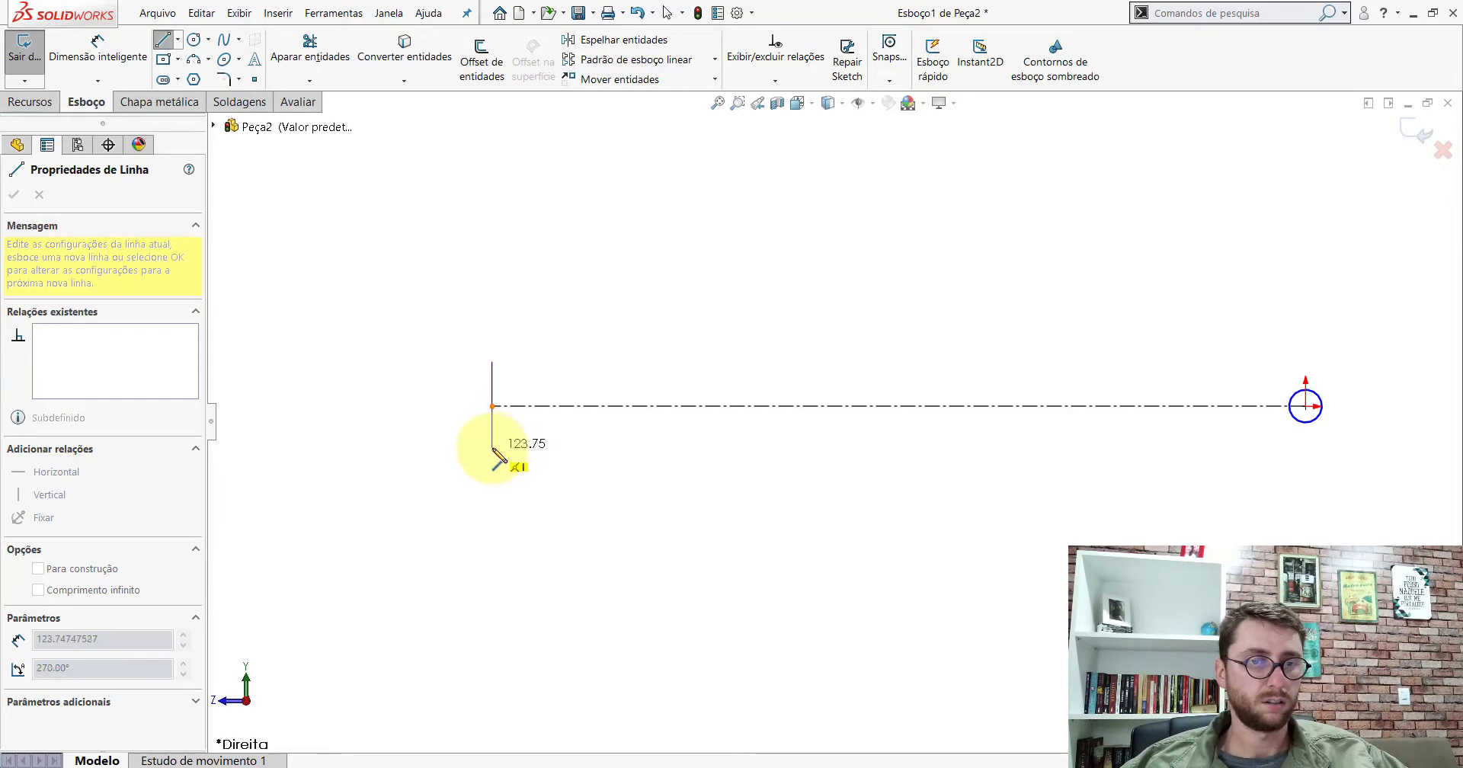
left_click(494, 451)
middle_click_drag(1191, 414, 757, 447, "ctrl")
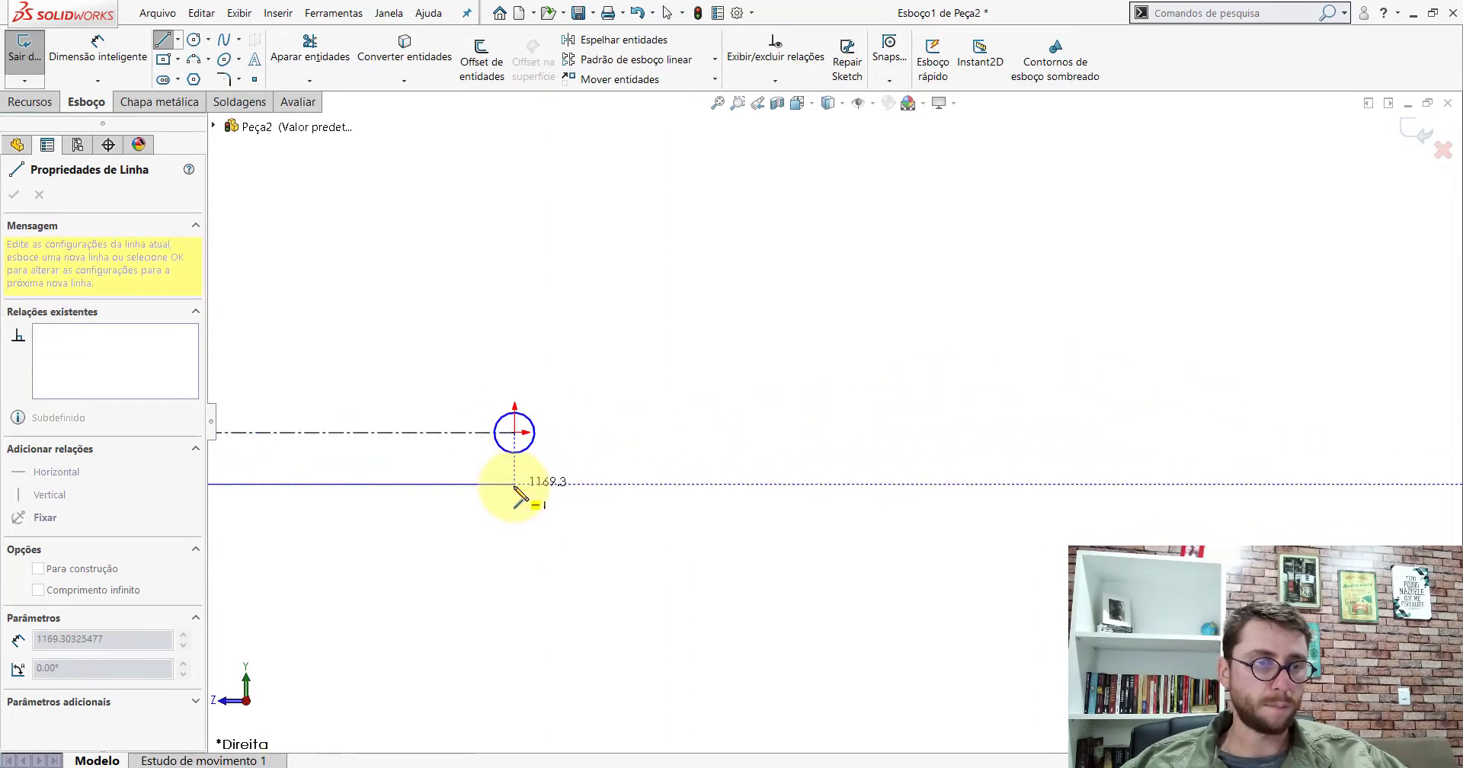
left_click(515, 485)
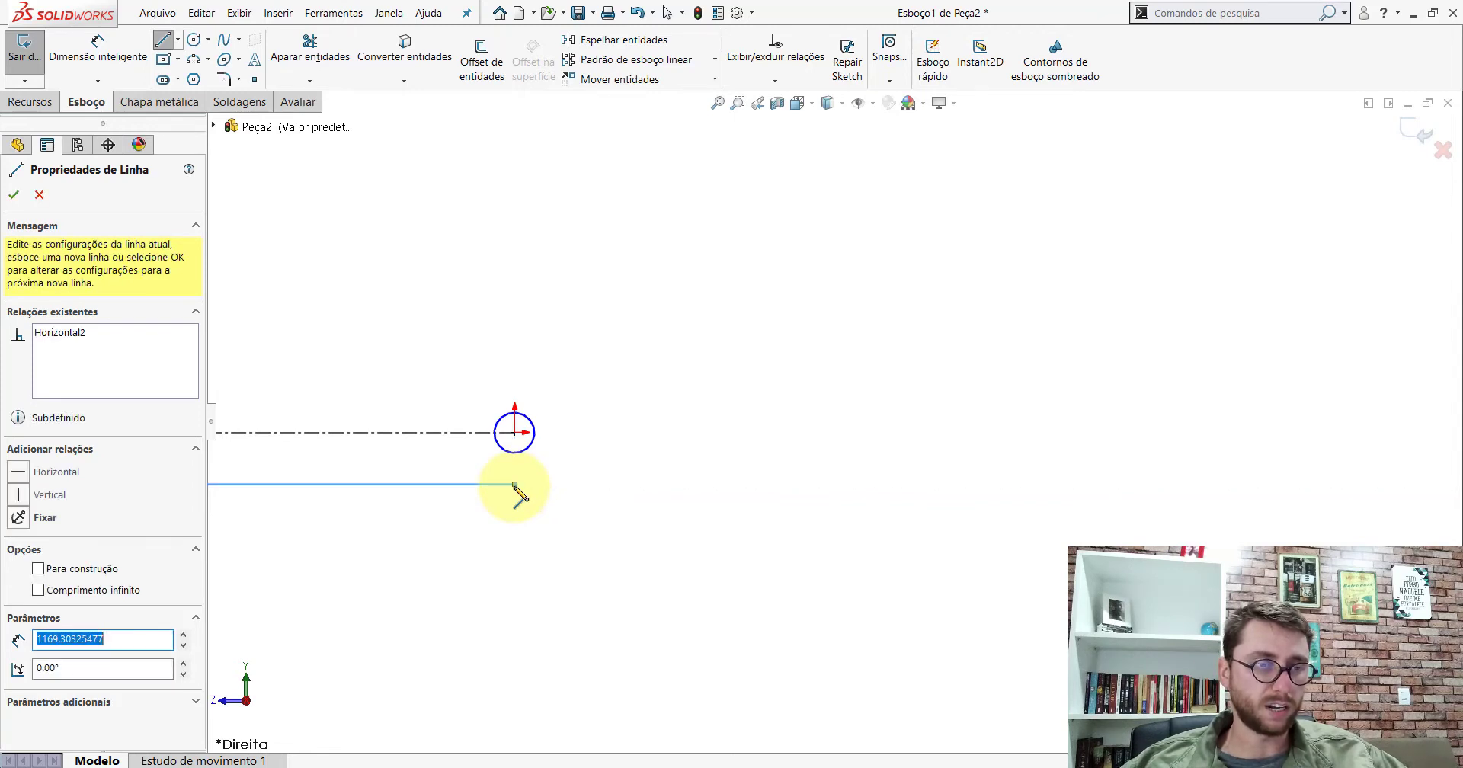
Add the rounded arc end wrapping around the circle
middle_click_drag(523, 490, 657, 464, "ctrl")
scroll(731, 553, "down", 3)
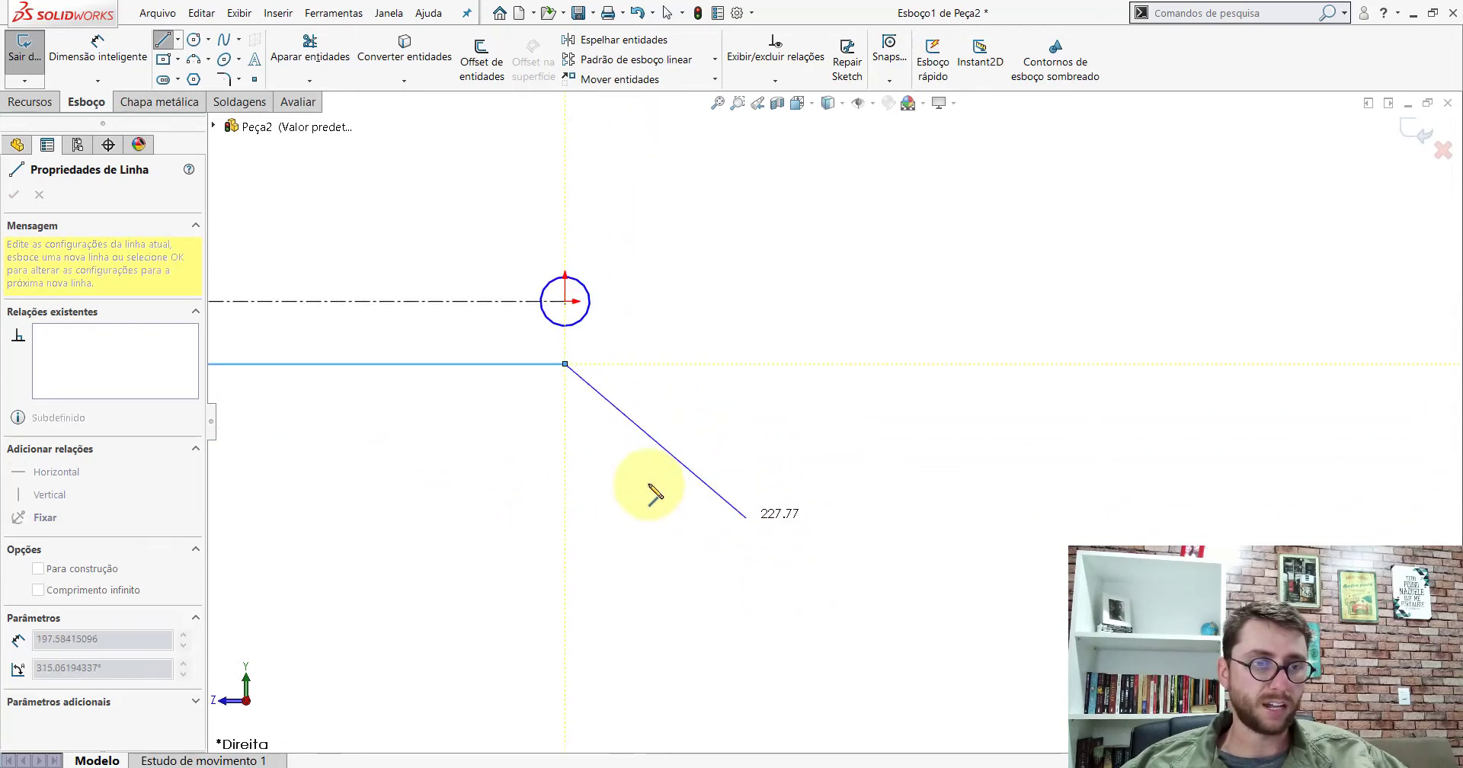
scroll(663, 457, "down", 2)
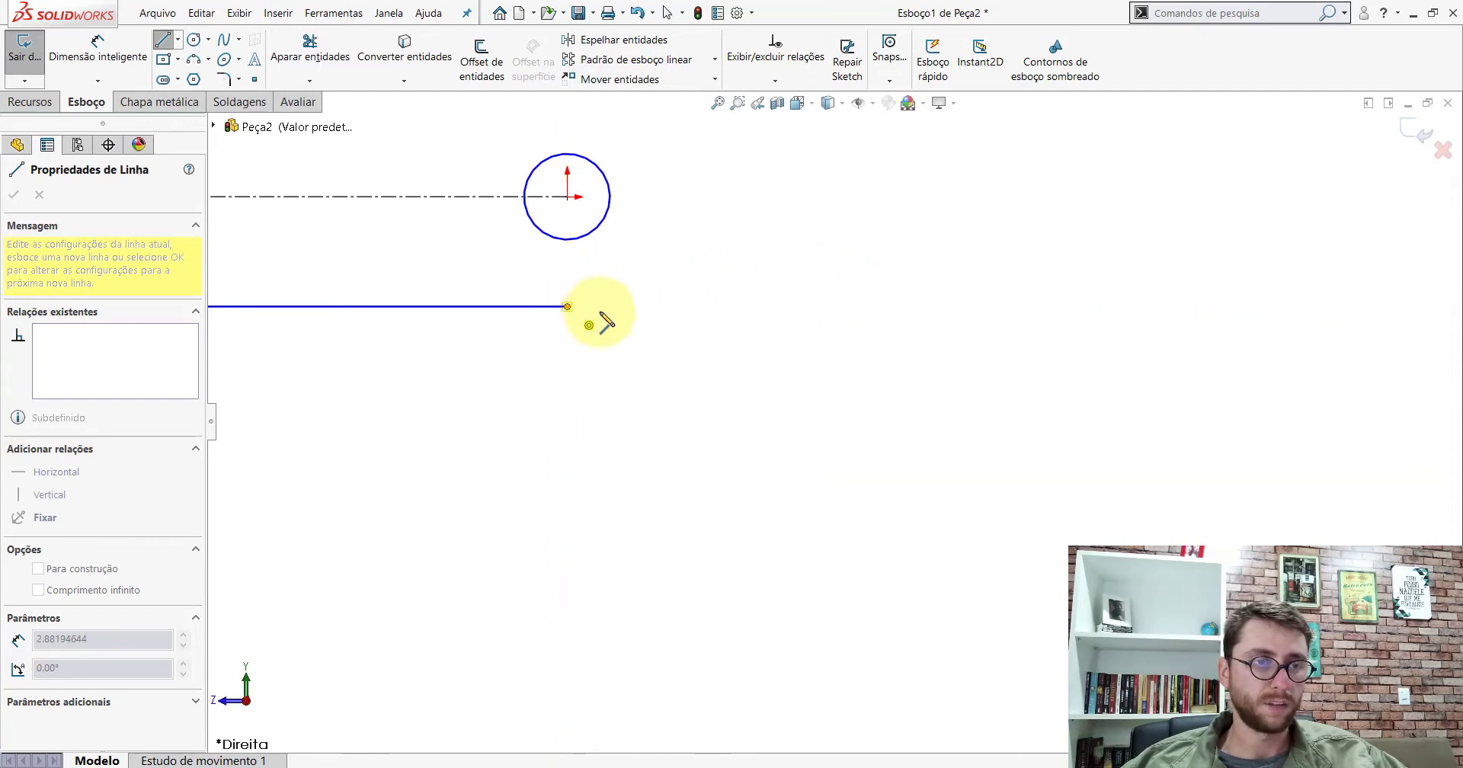
scroll(766, 259, "up", 3)
scroll(770, 271, "up", 1)
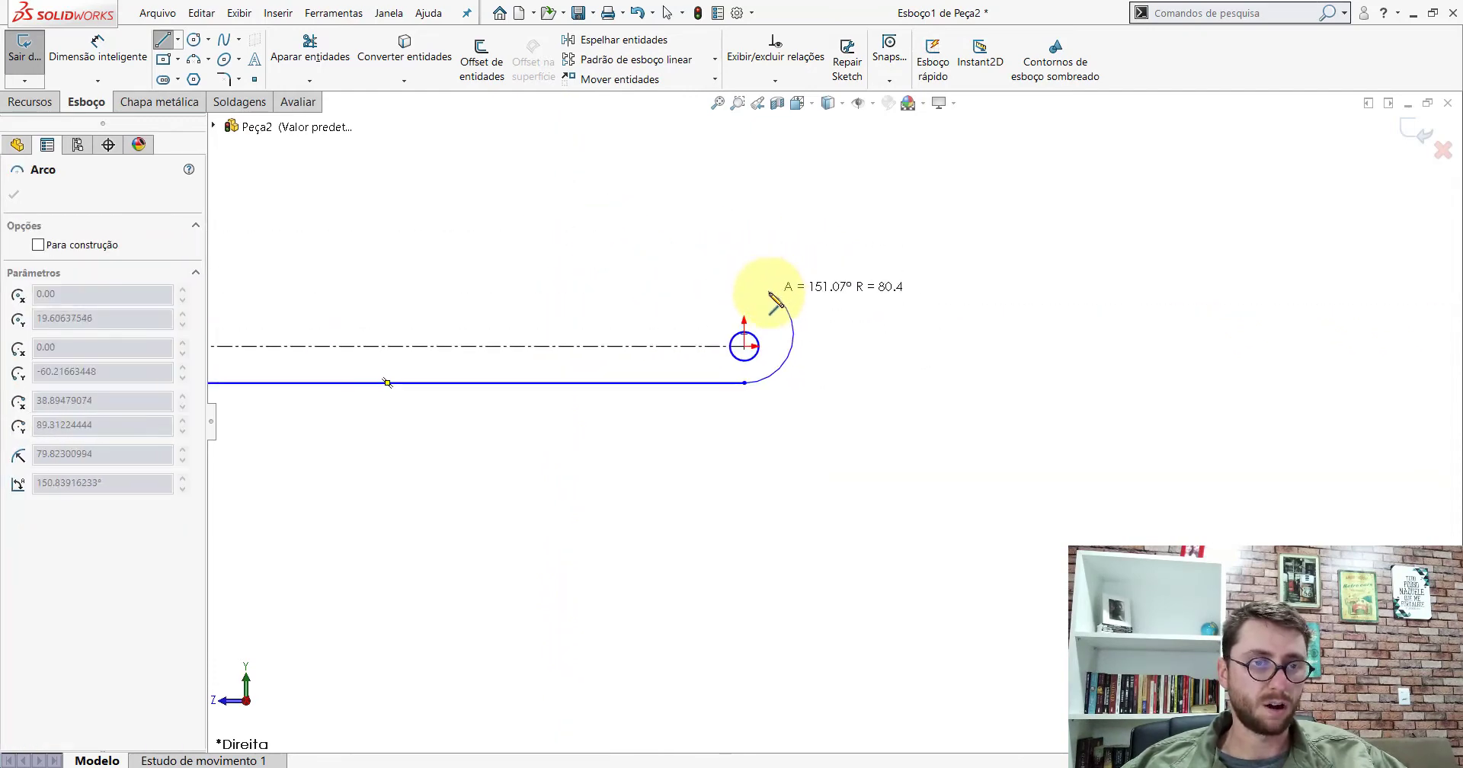
scroll(773, 305, "down", 3)
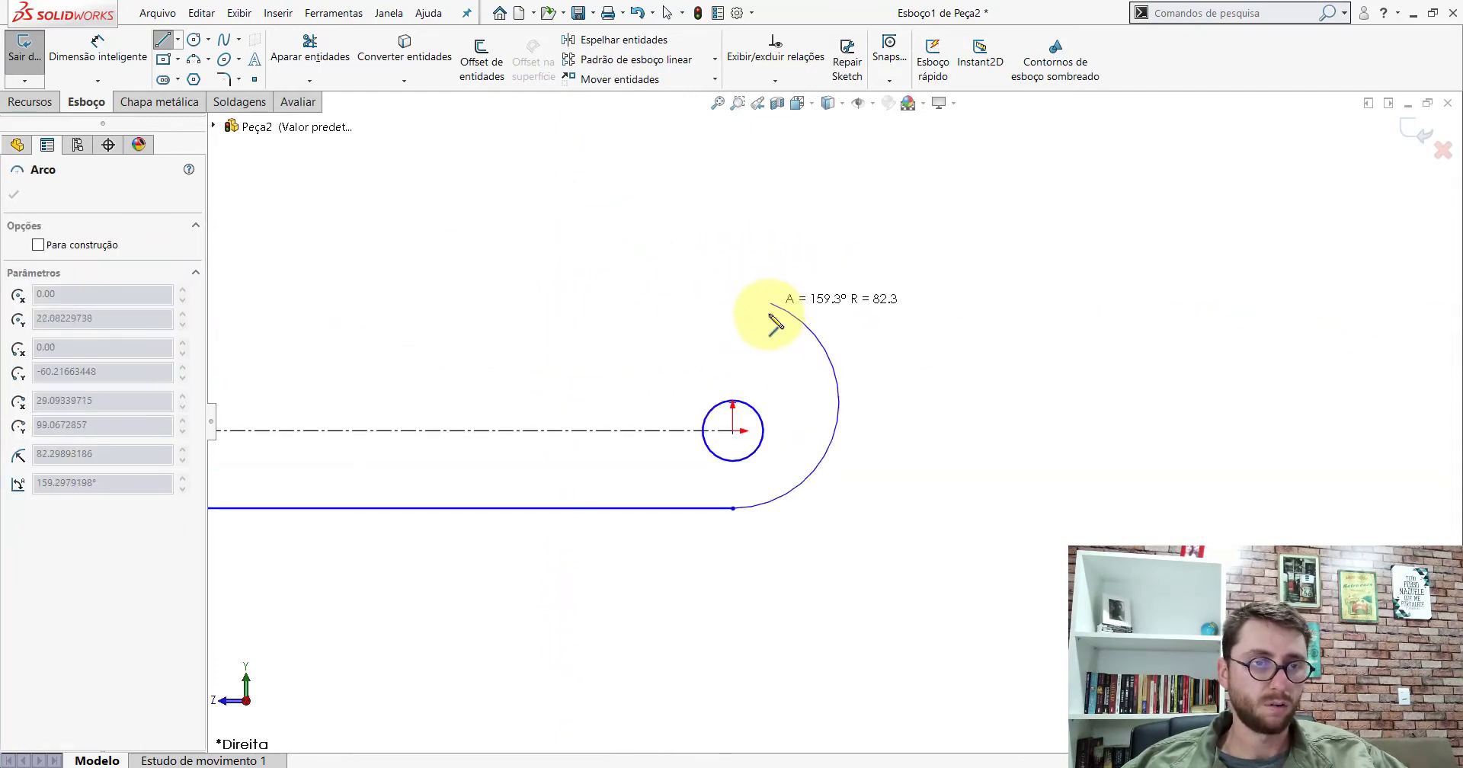
left_click(735, 352)
Draw the top edge from the left edge to the arc, closing the outline
scroll(769, 373, "up", 3)
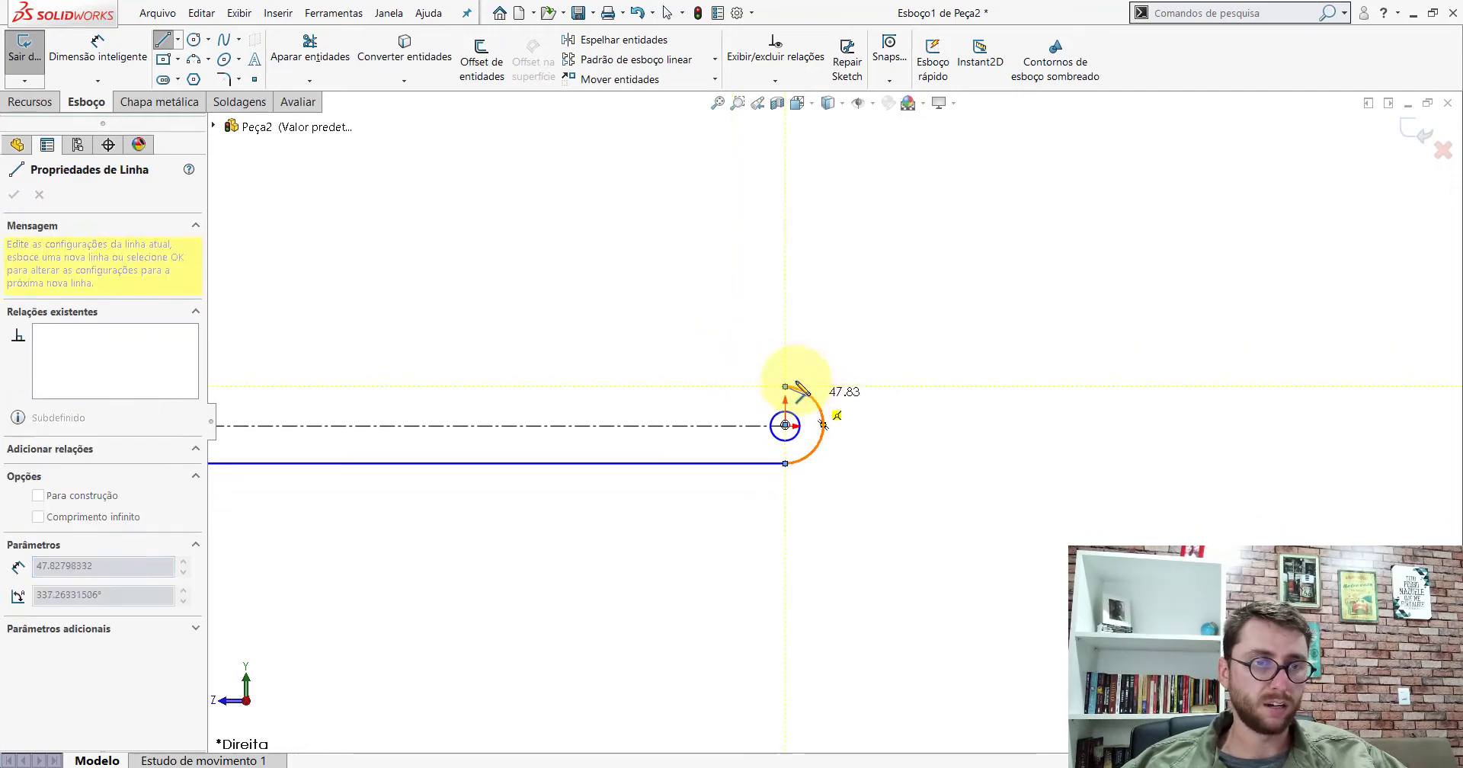
key("f")
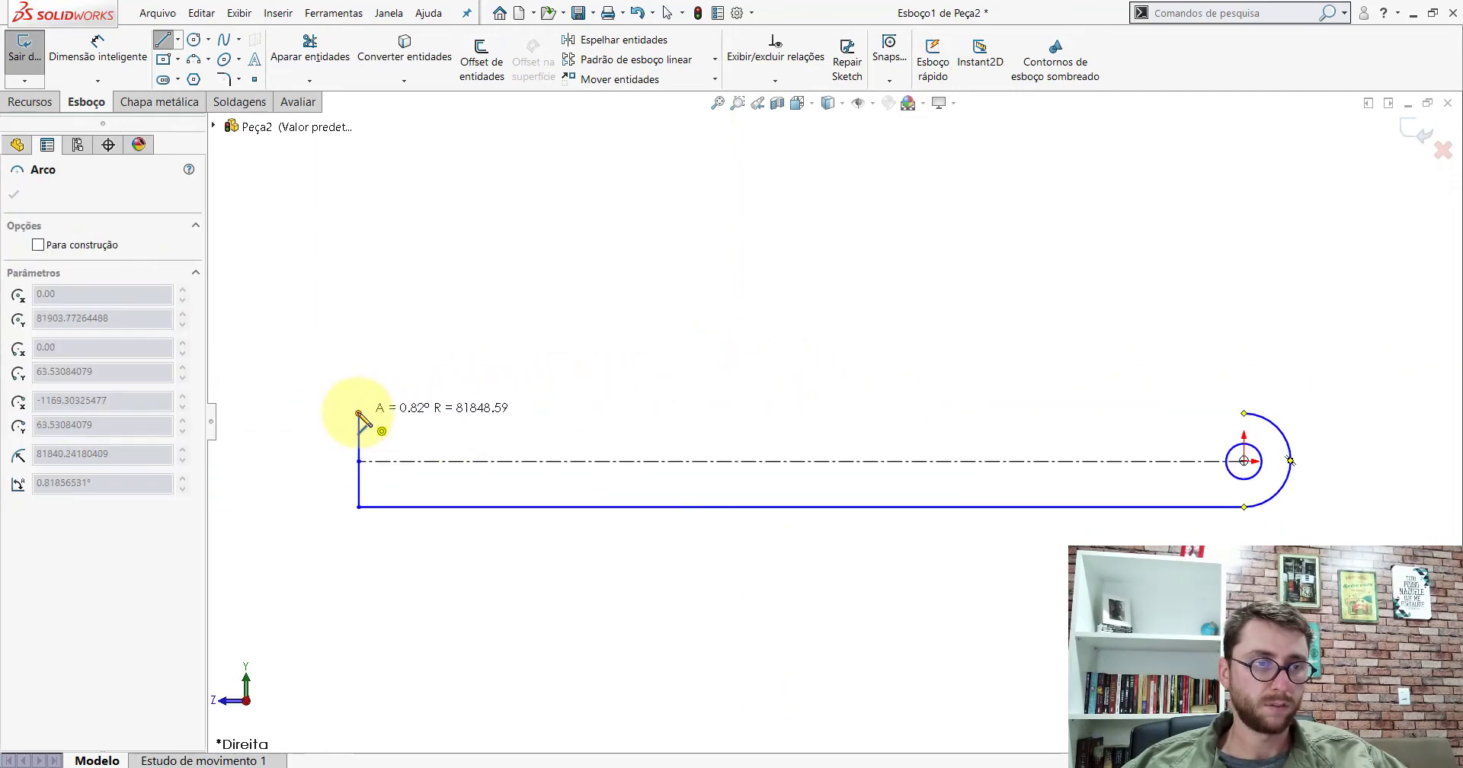
left_click(359, 414)
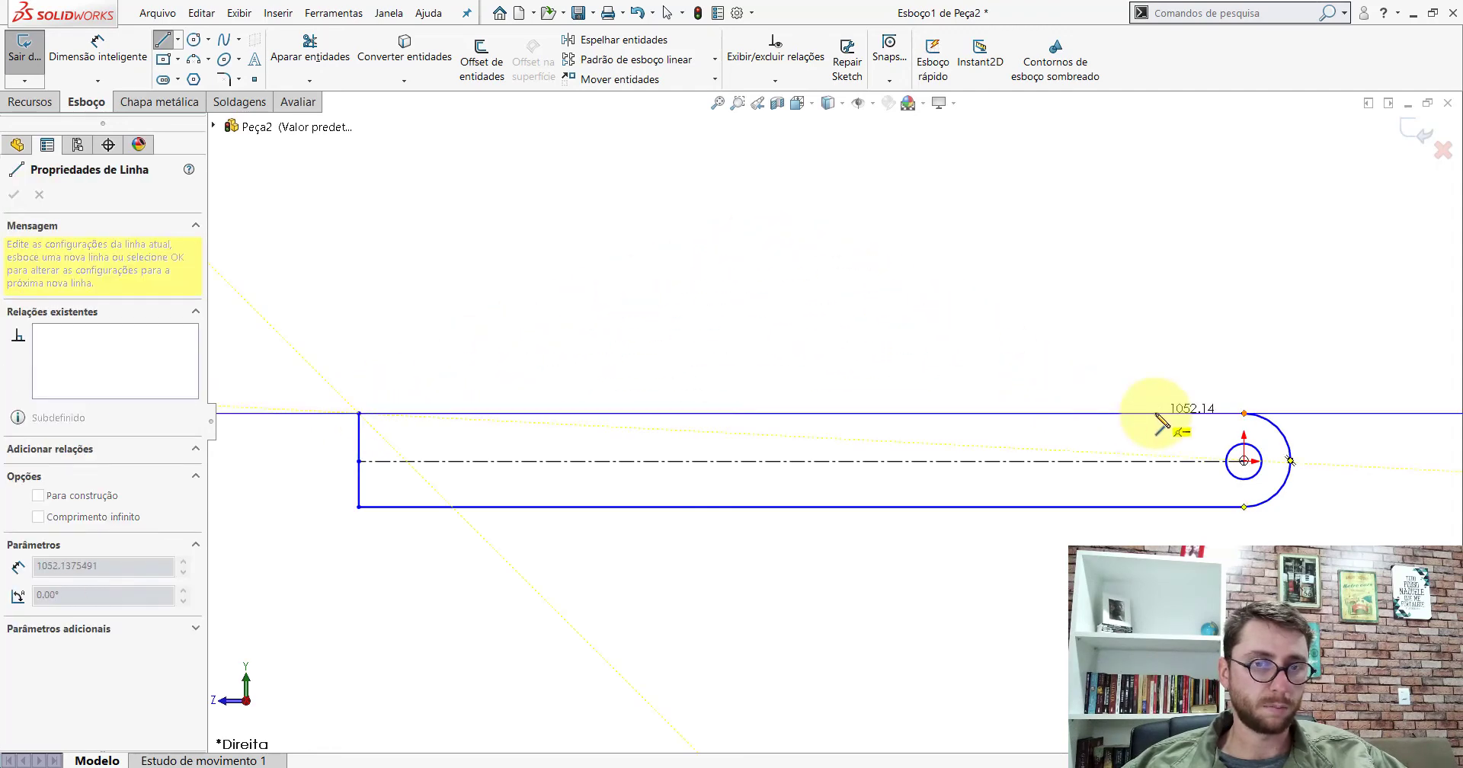
scroll(1081, 422, "down", 2)
left_click(988, 409)
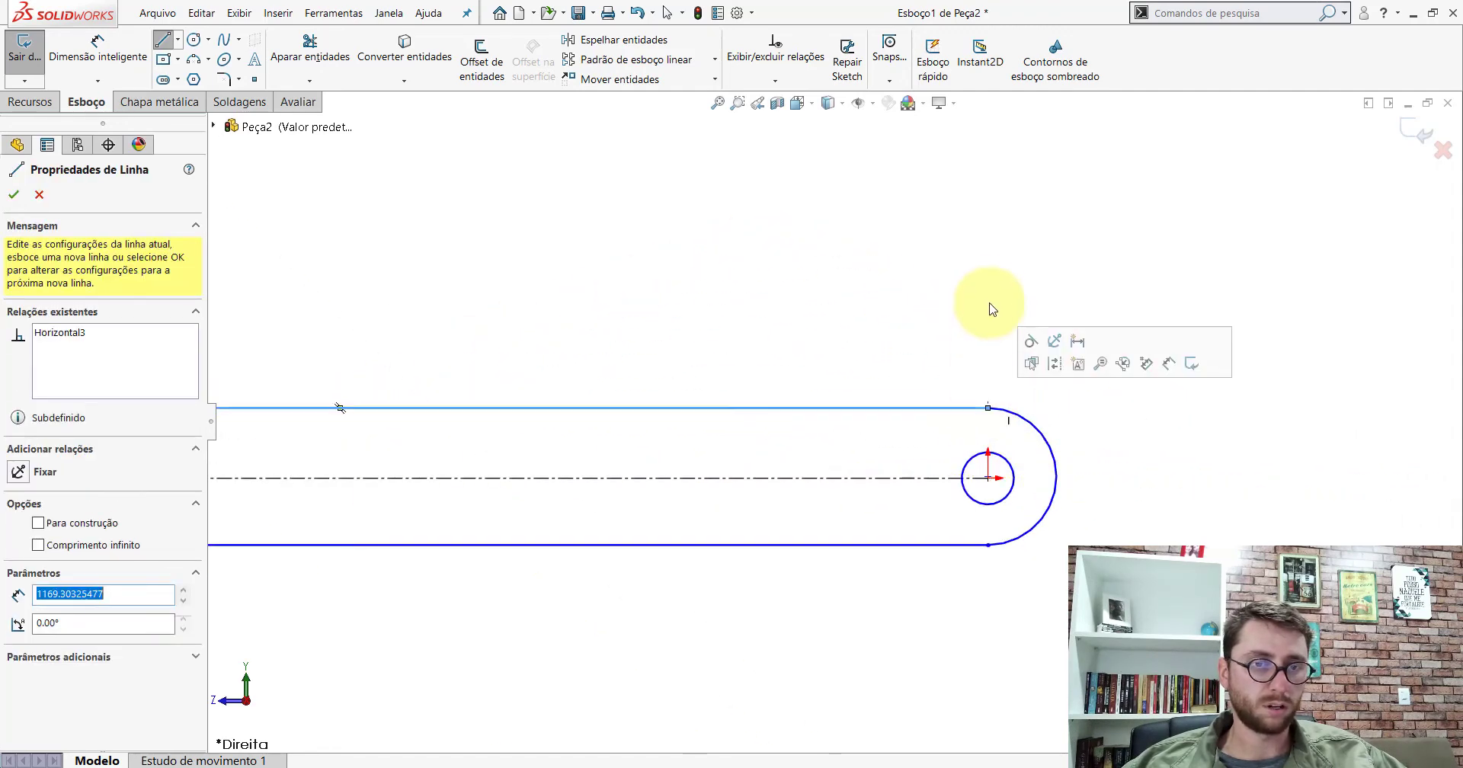
key("Escape")
scroll(781, 403, "up", 3)
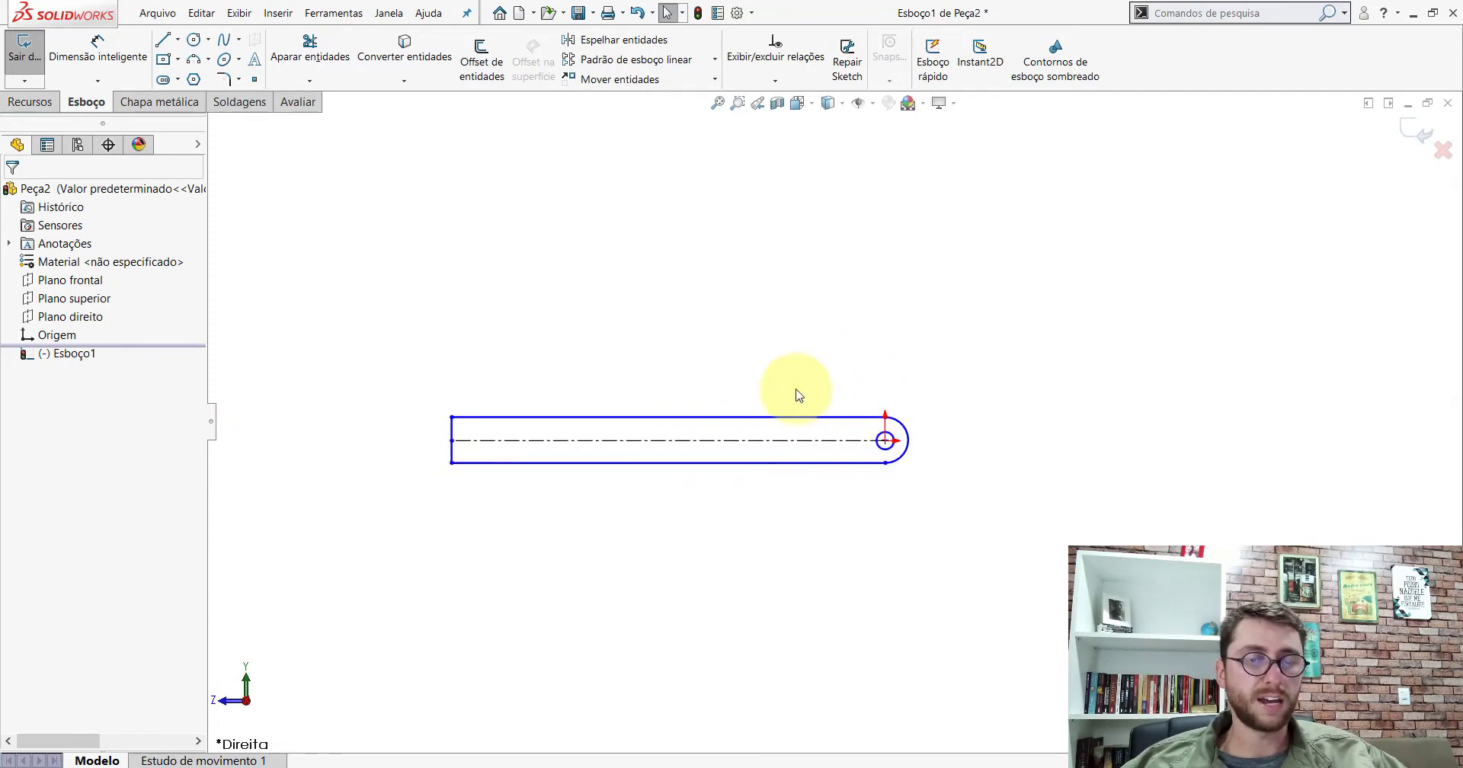
Select the top edge's endpoint beside the arc along with the origin, then clear the selection
scroll(899, 438, "down", 2)
scroll(899, 438, "down", 1)
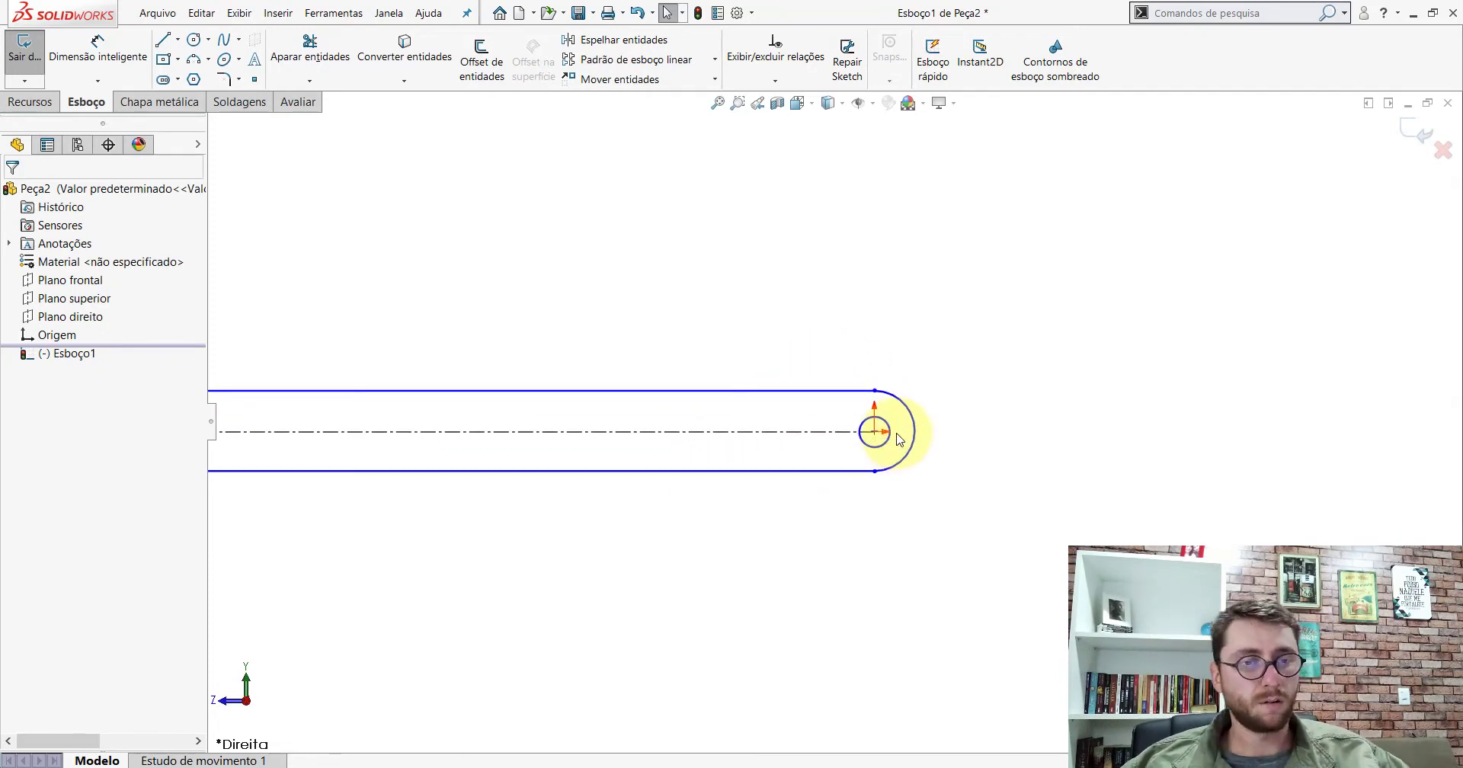
scroll(899, 438, "down", 2)
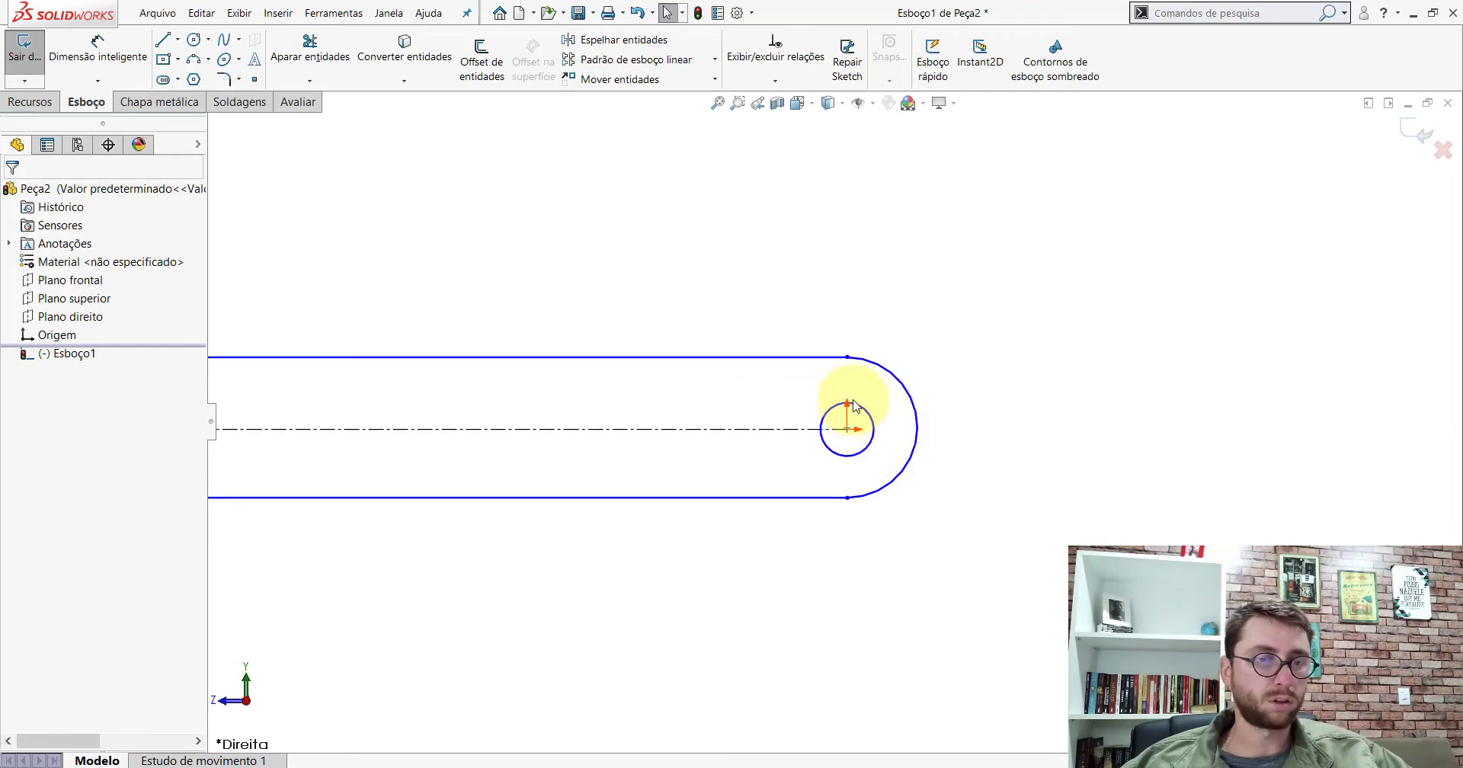
scroll(841, 375, "down", 2)
left_click(840, 331)
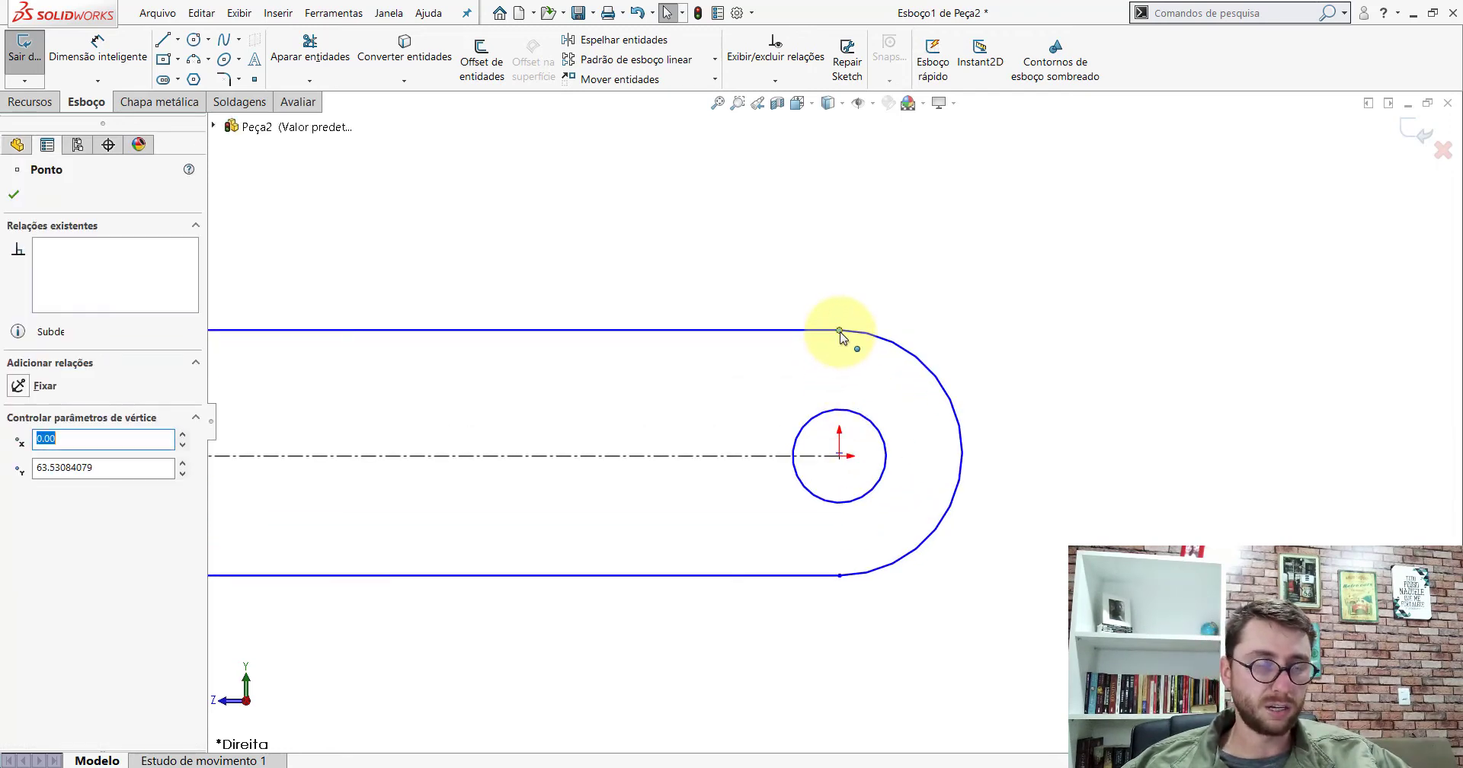
scroll(851, 485, "down", 3)
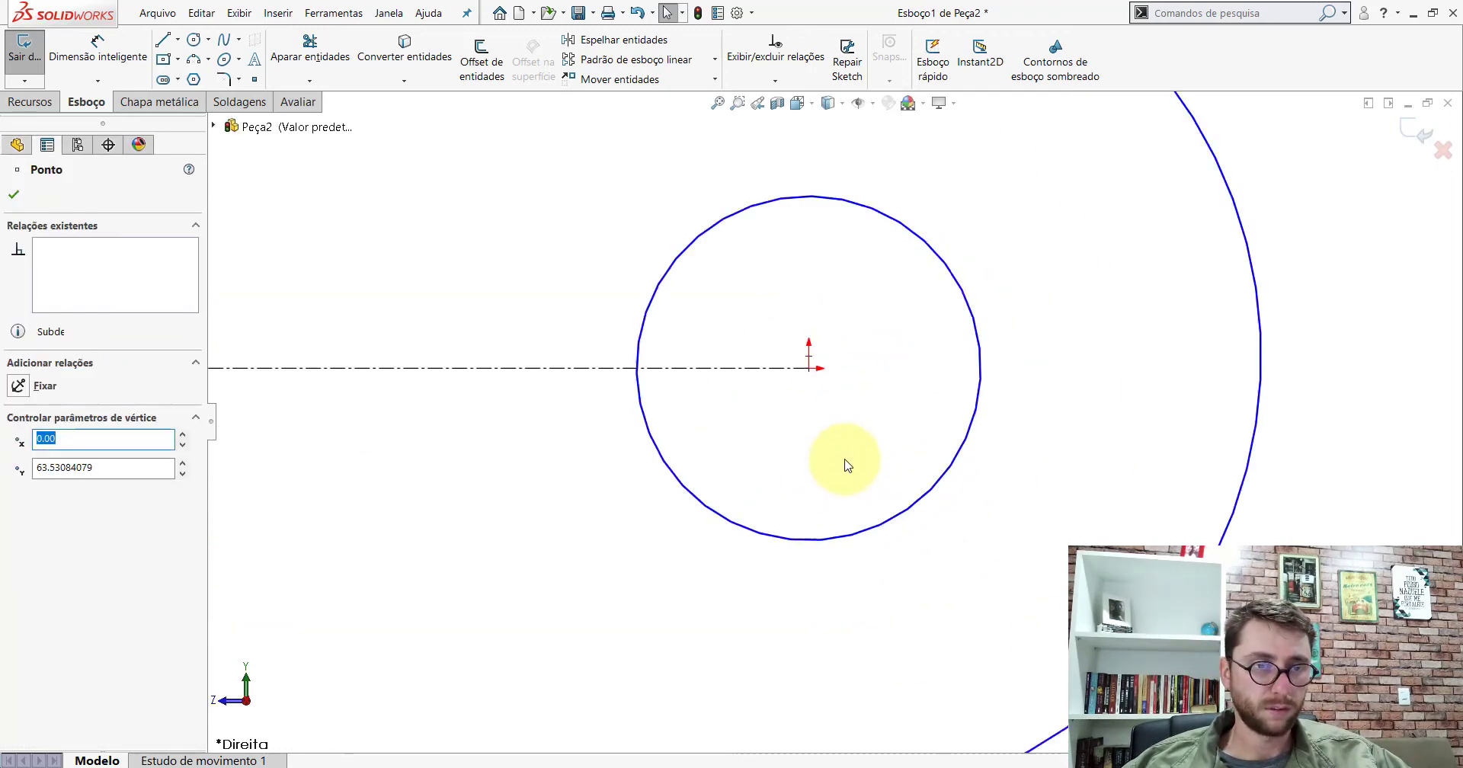
scroll(790, 343, "down", 1)
left_click(789, 325, "ctrl")
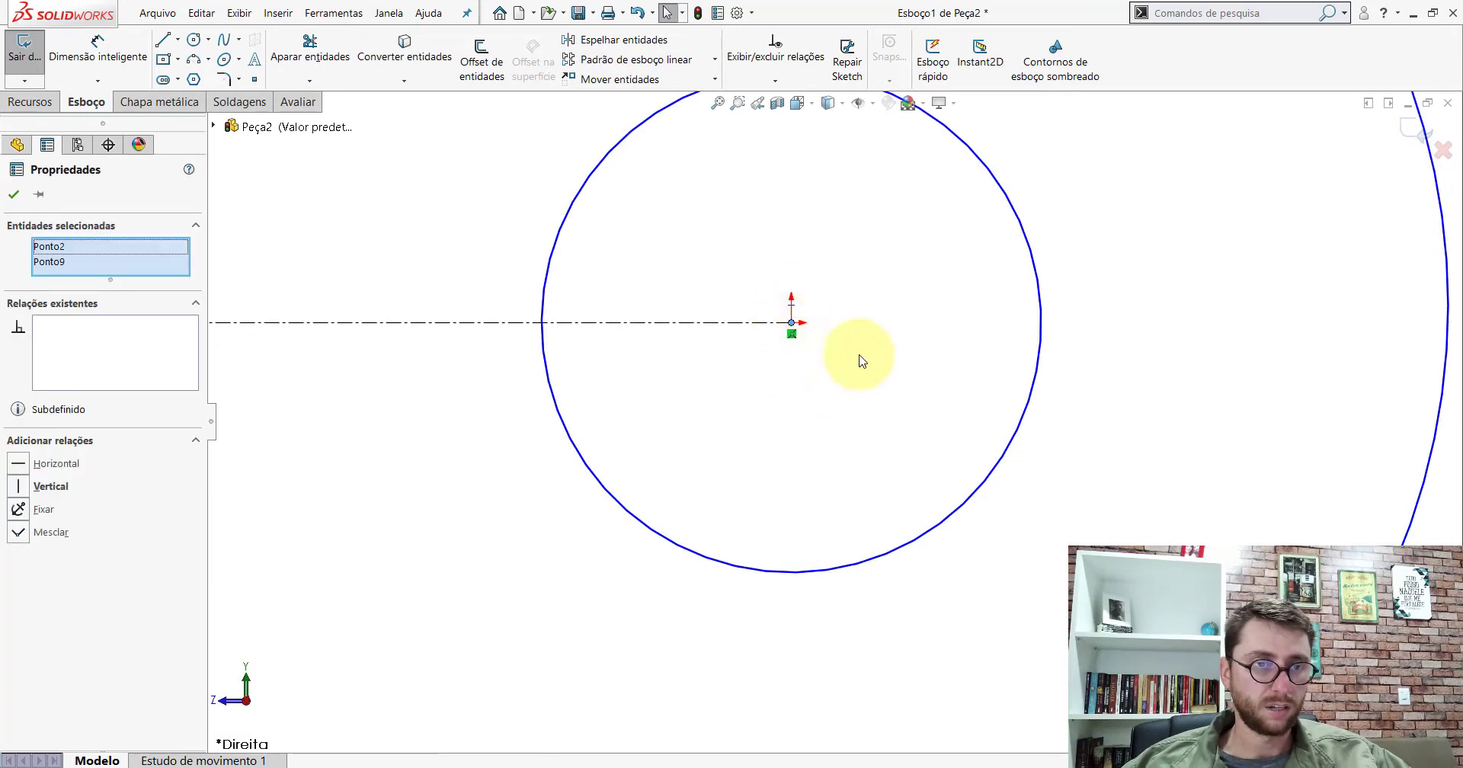
scroll(861, 361, "up", 3)
scroll(897, 457, "up", 1)
left_click(897, 481)
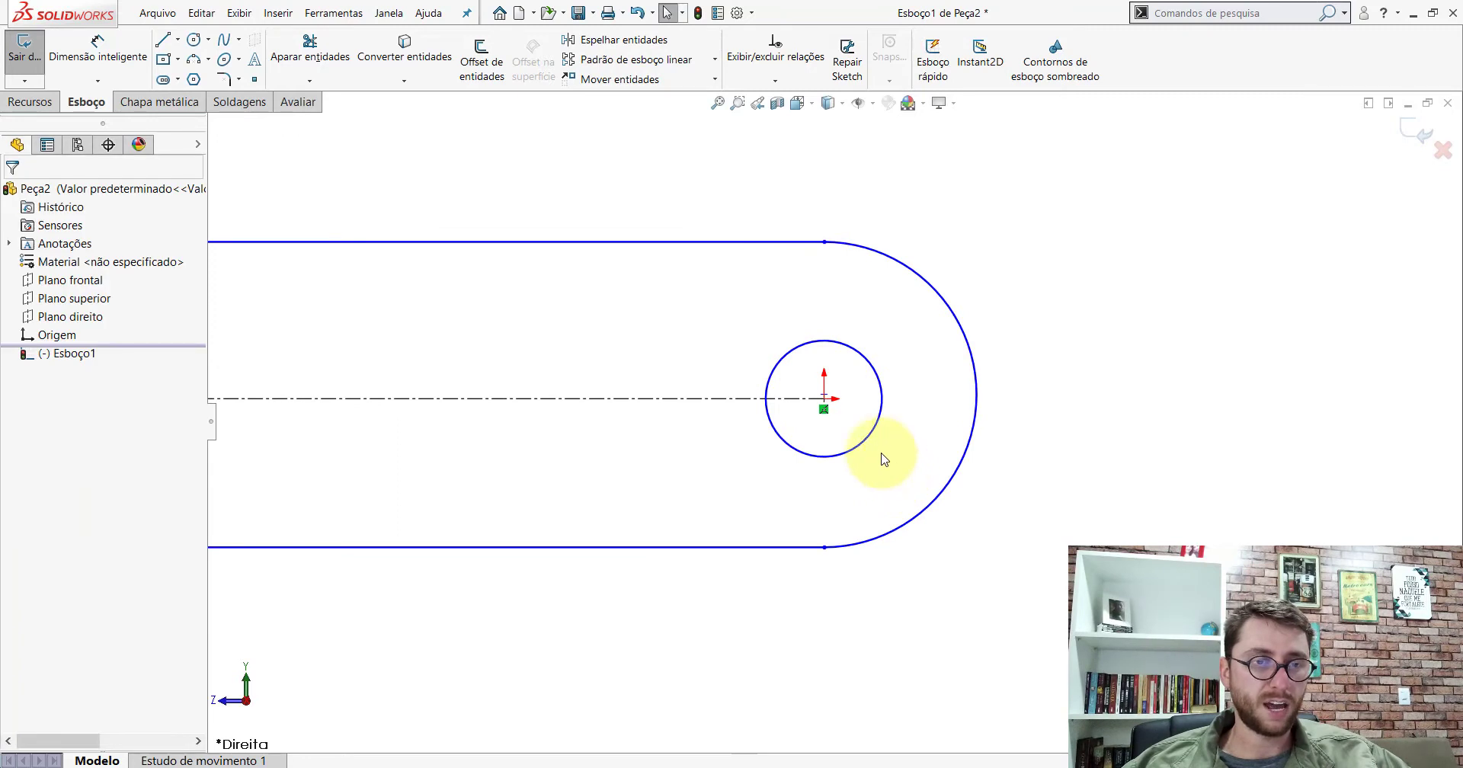
Drag the slot's sketch points, moving the arc centre away and back near the origin
scroll(837, 436, "down", 2)
scroll(826, 385, "down", 1)
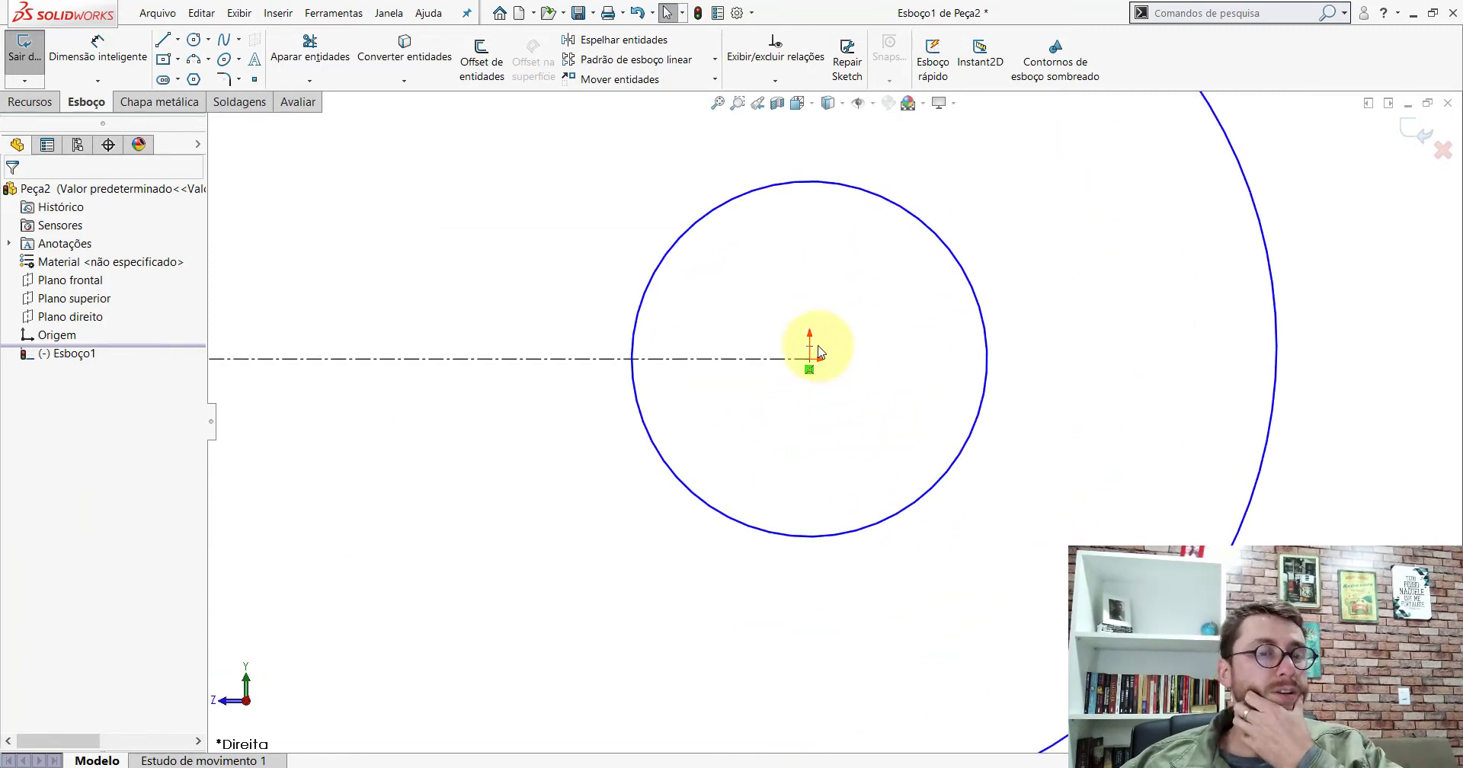
left_click_drag(816, 332, 868, 343)
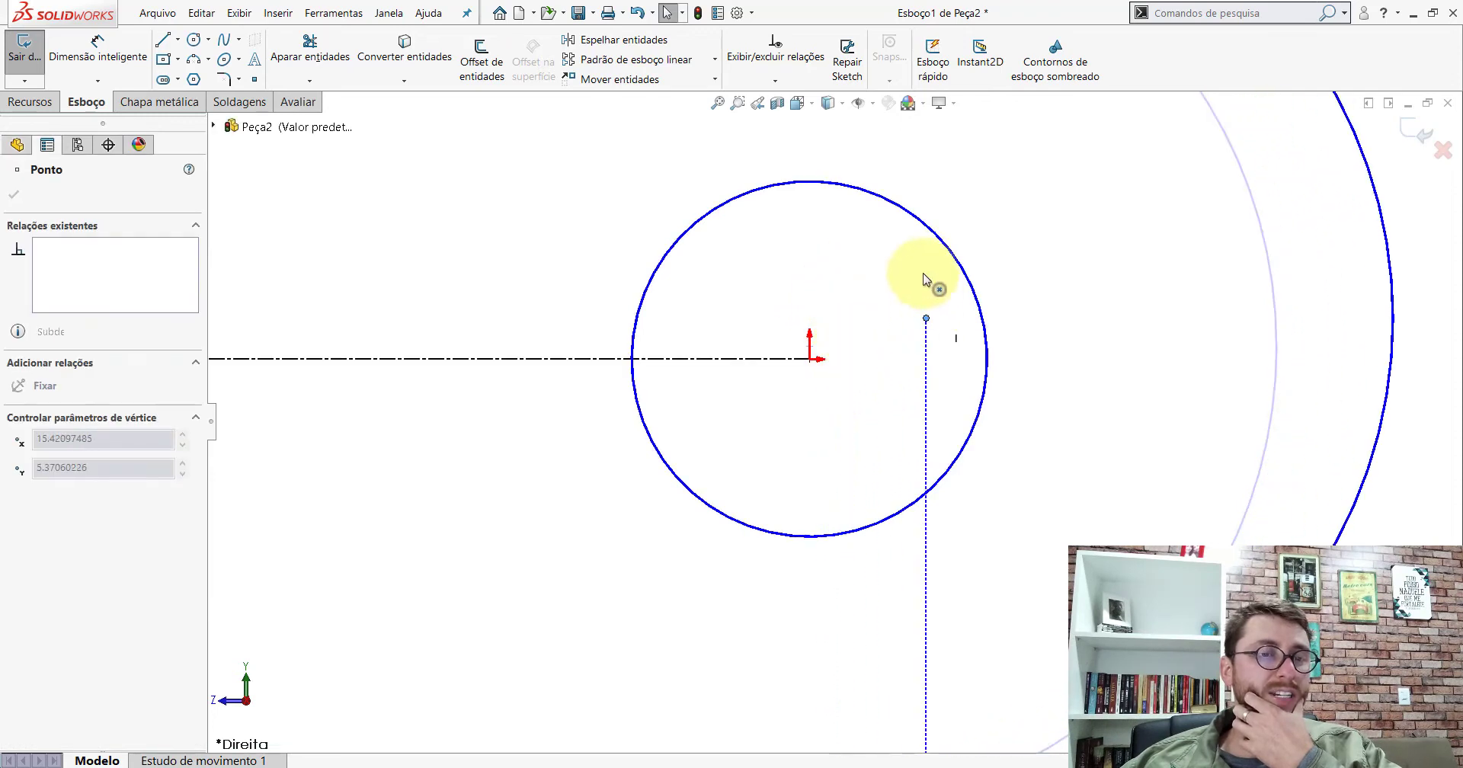
scroll(903, 376, "up", 4)
scroll(852, 415, "down", 4)
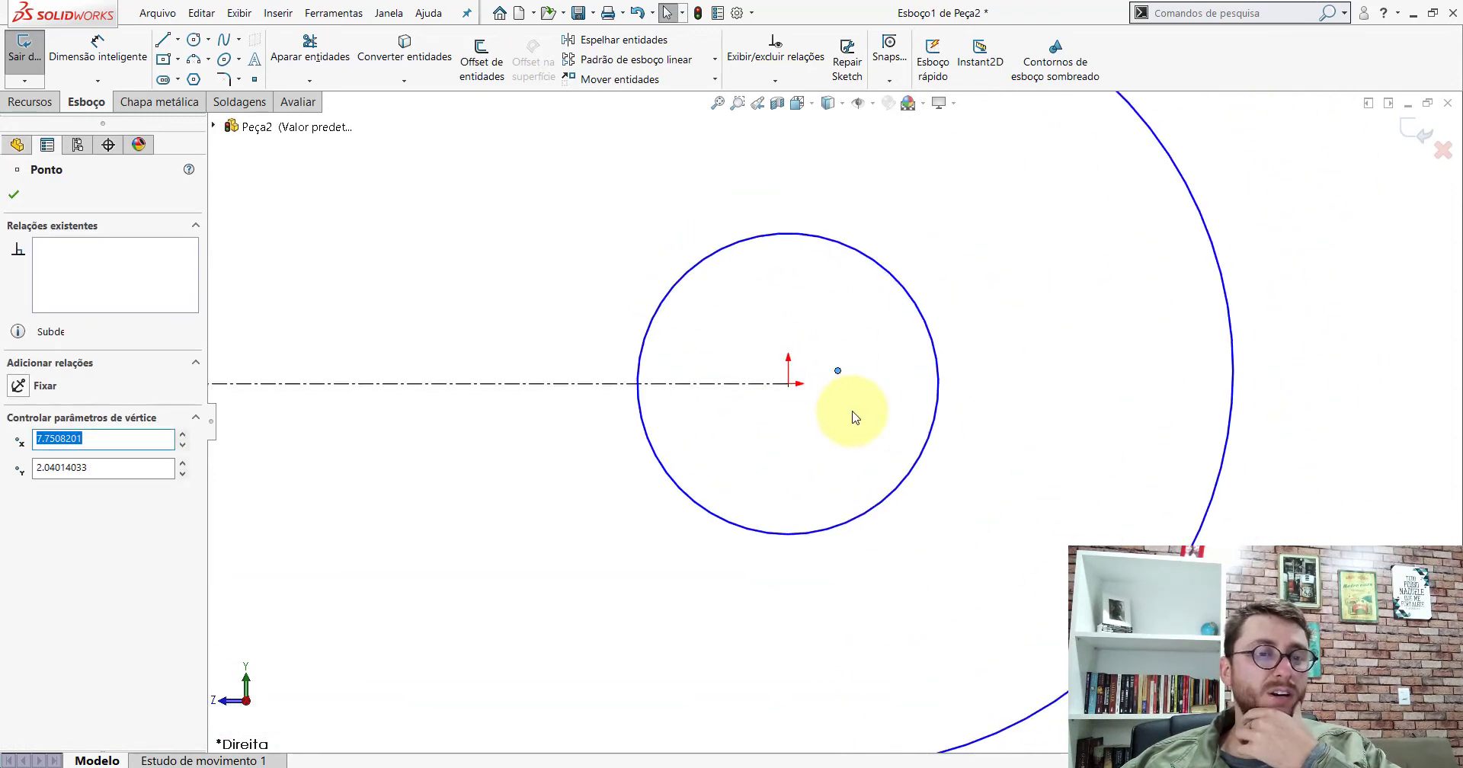
key("Escape")
left_click(790, 385)
left_click(839, 394)
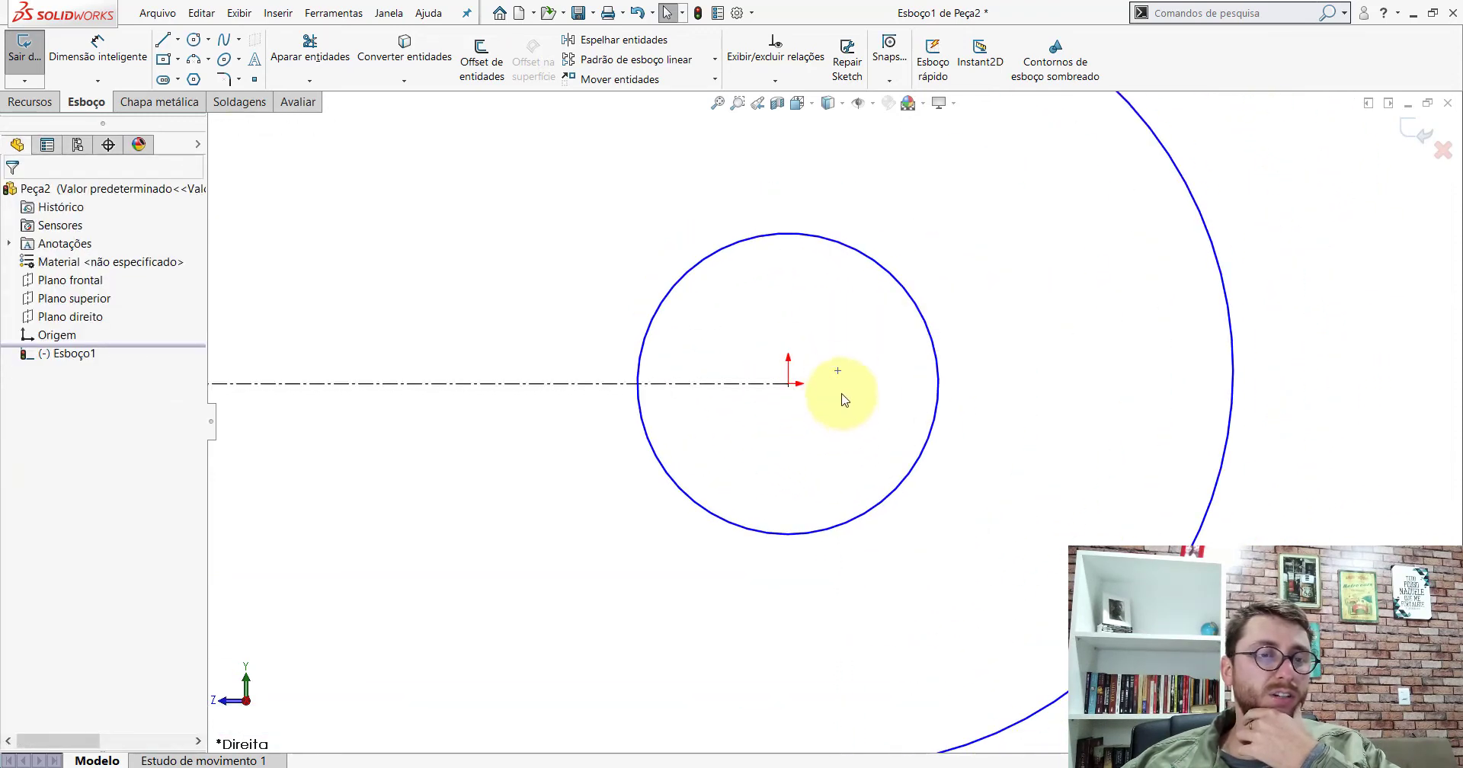
scroll(839, 398, "up", 3)
scroll(839, 407, "up", 3)
left_click_drag(835, 409, 841, 397)
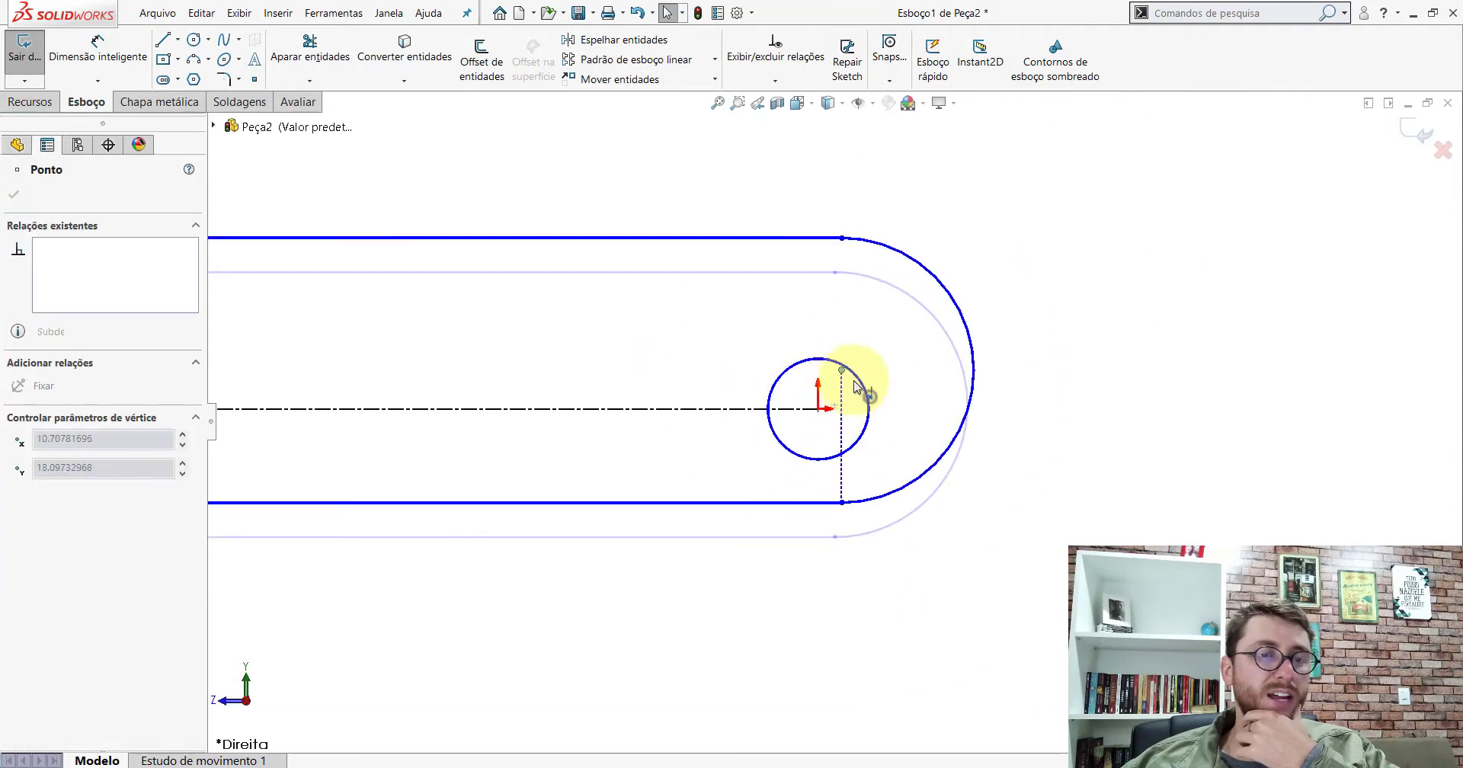
key("Escape")
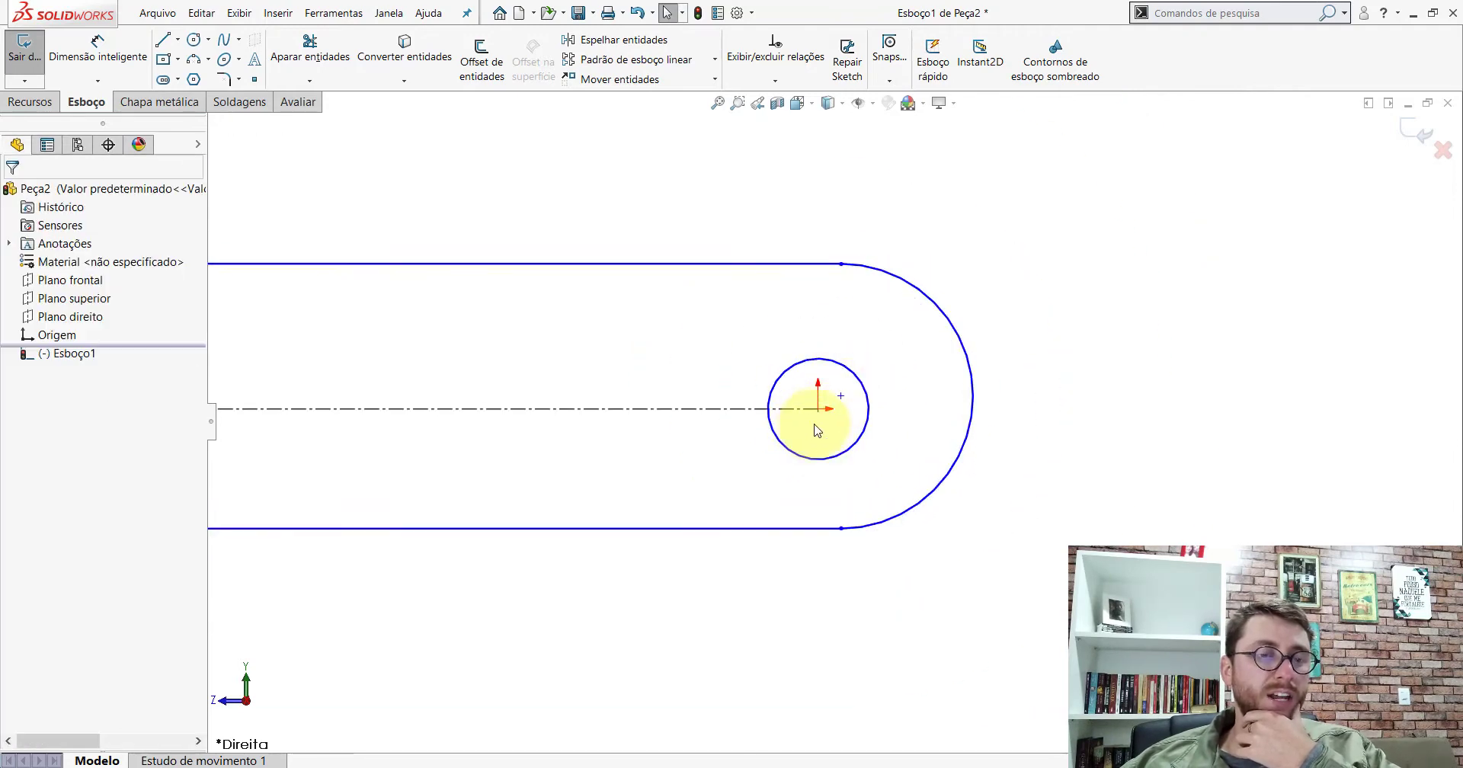
scroll(823, 414, "down", 5)
left_click_drag(905, 325, 830, 383)
key("Escape")
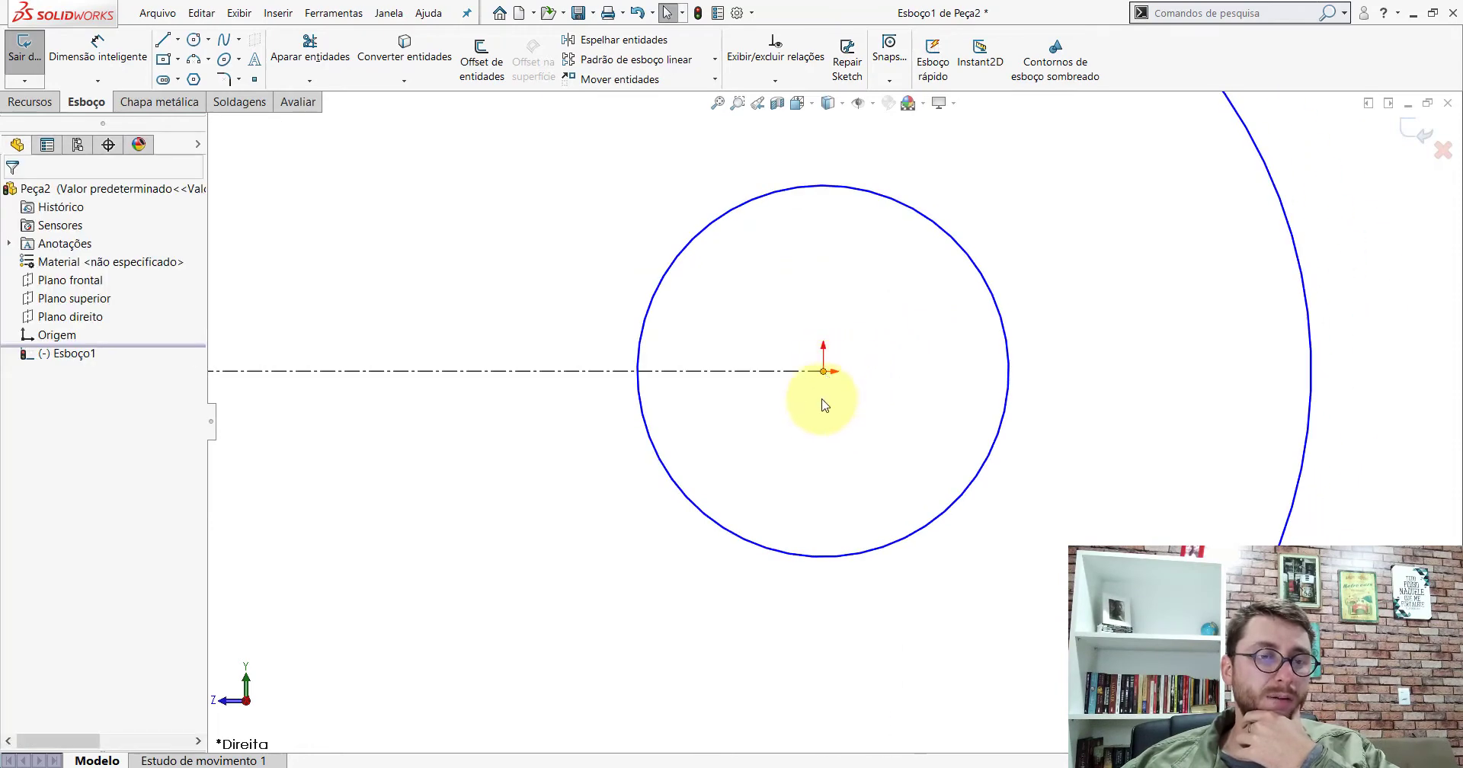
scroll(824, 409, "up", 5)
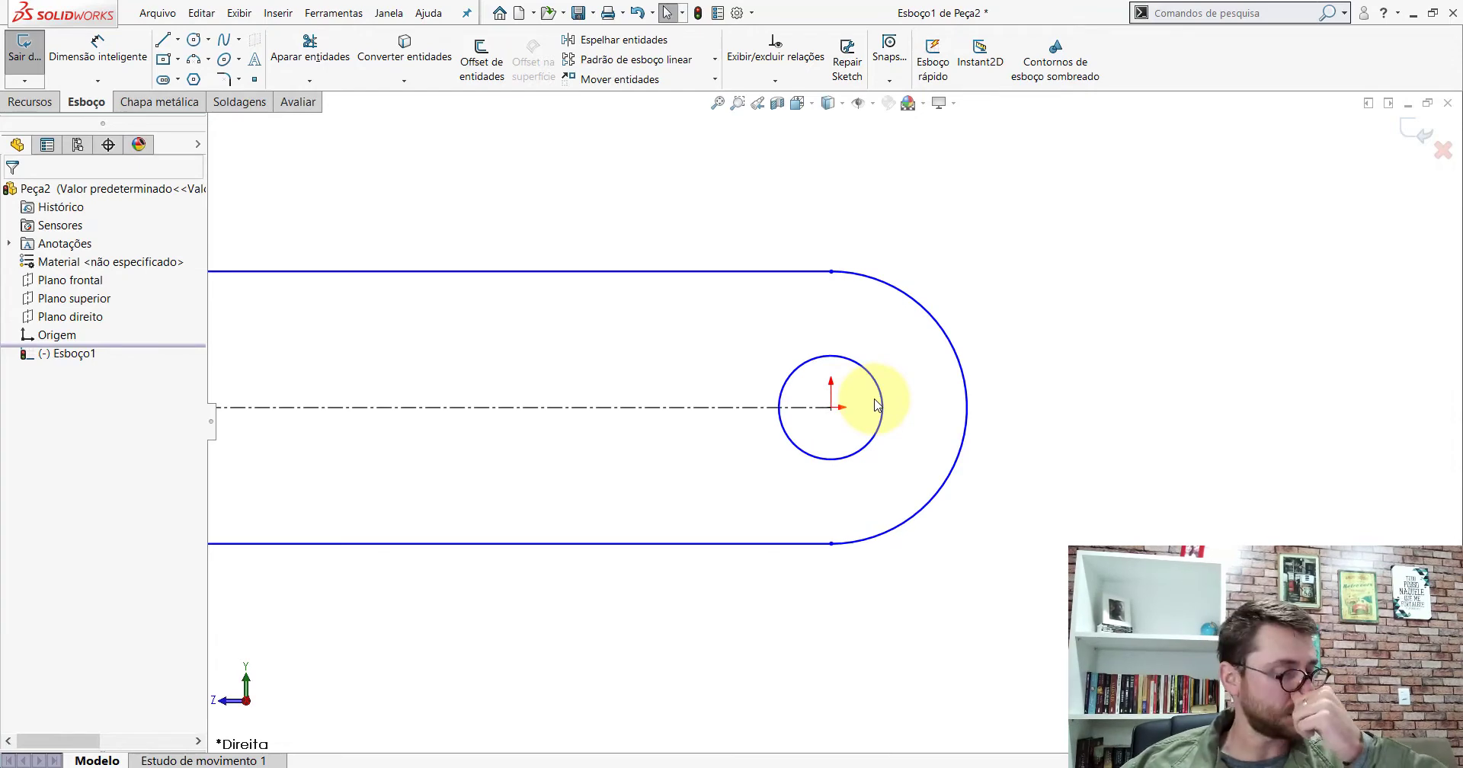
scroll(876, 393, "down", 2)
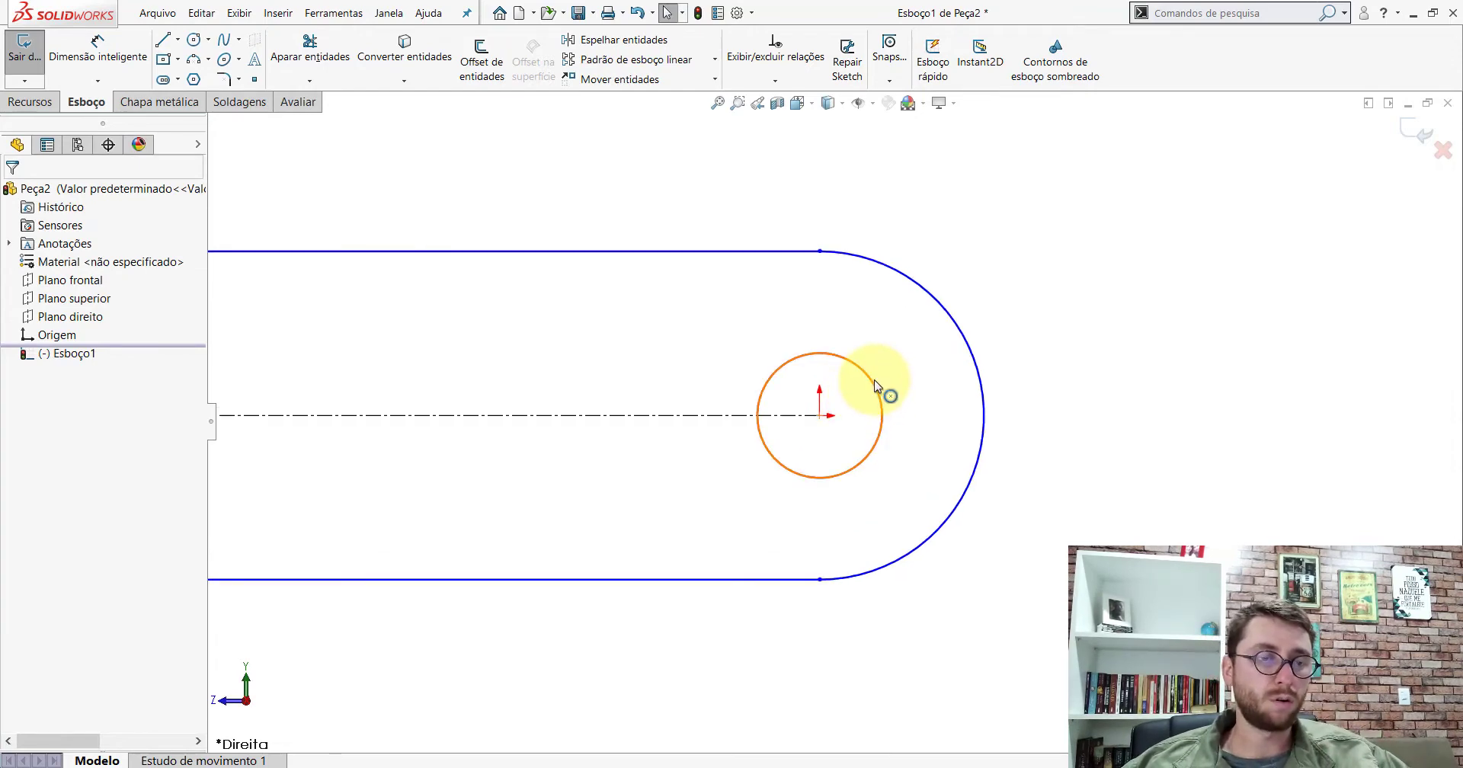
Make the circle's centre and both arc endpoints Vertical to each other
left_click(819, 253)
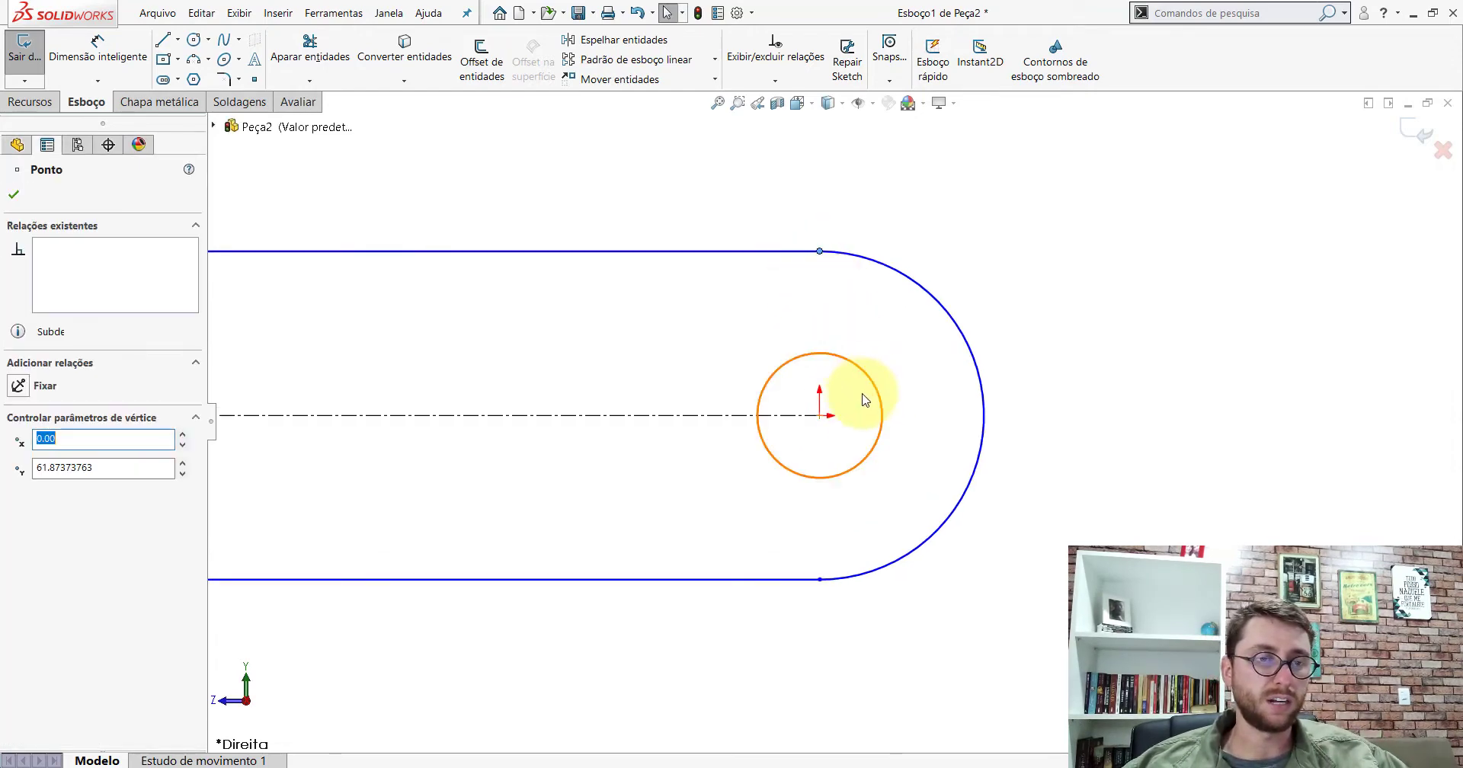
left_click(820, 573, "ctrl")
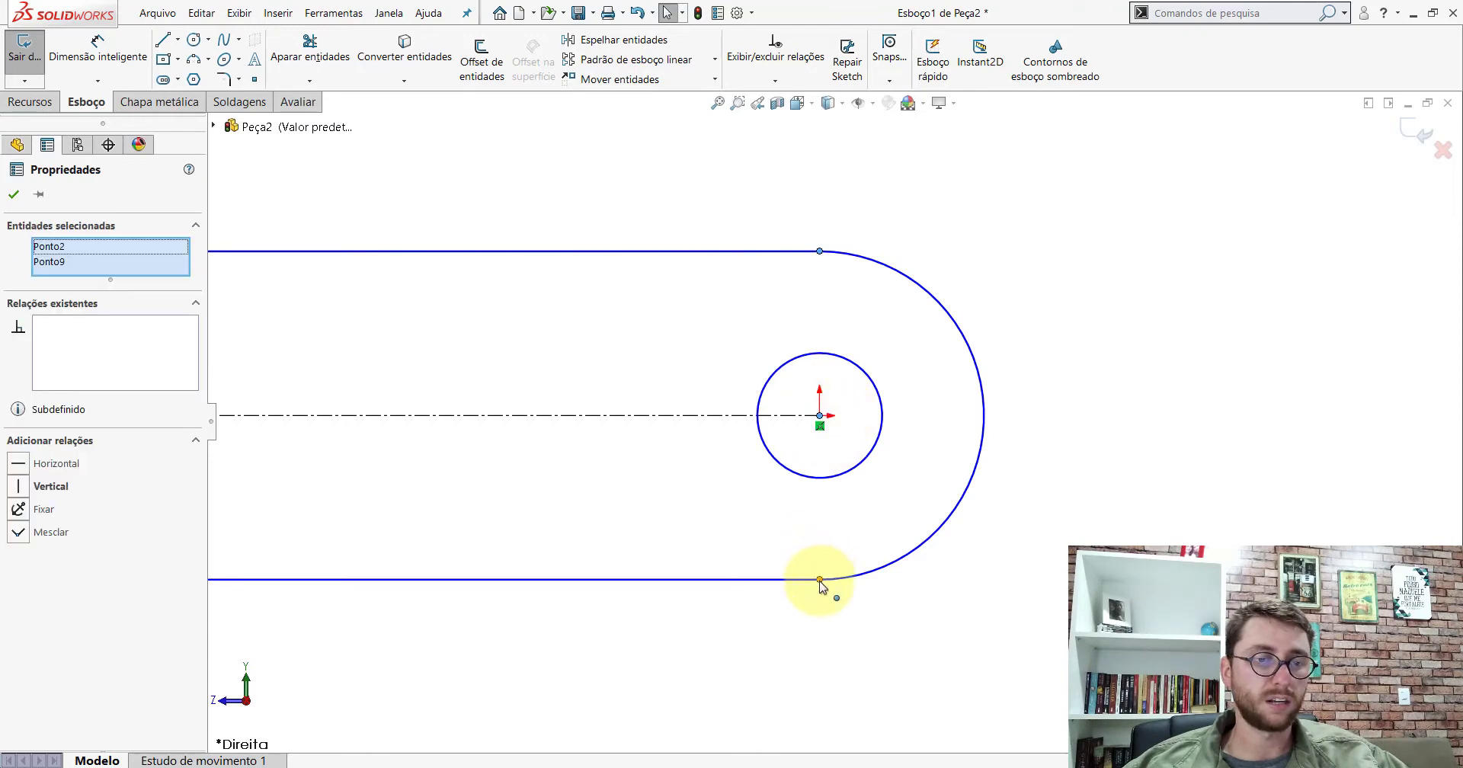
left_click(819, 582, "ctrl")
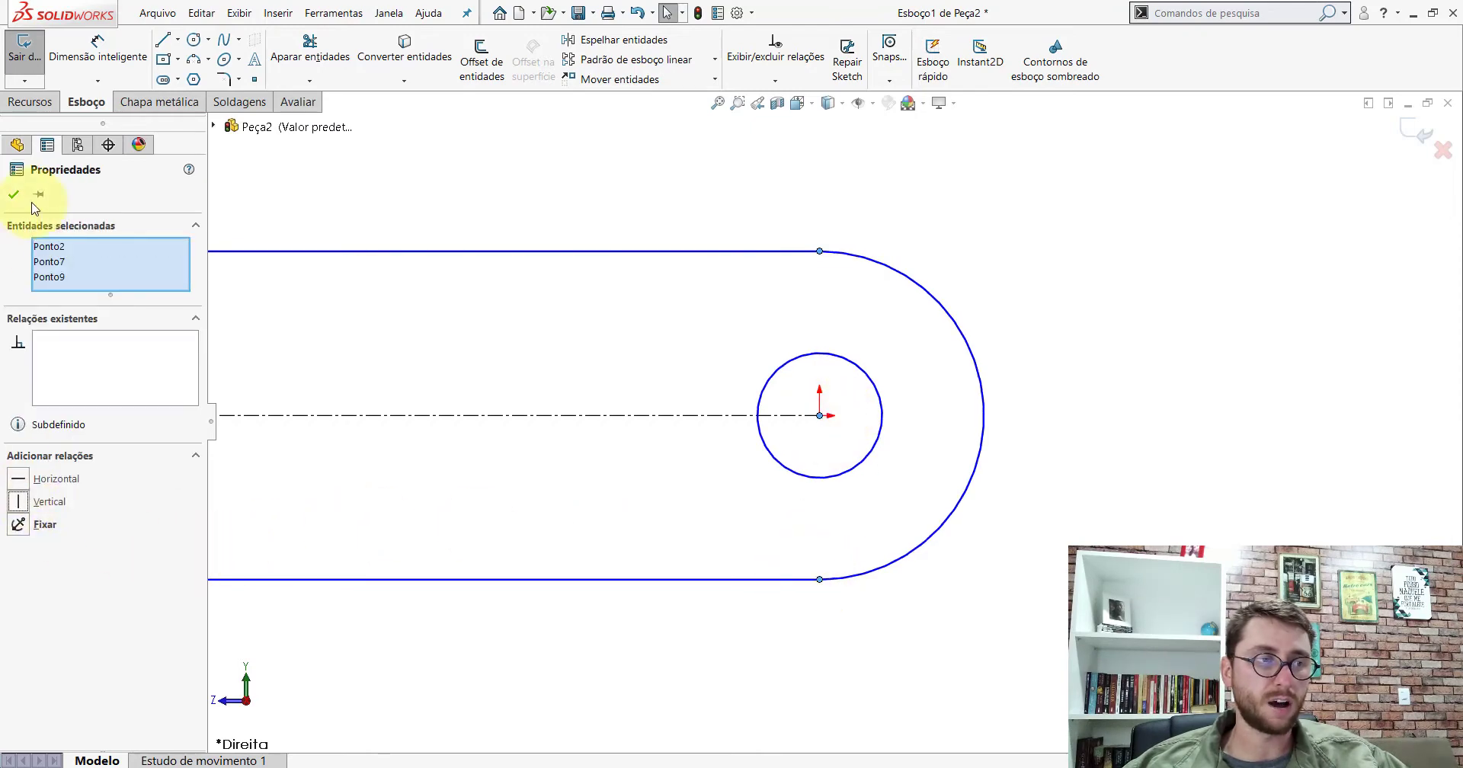
left_click(14, 194)
Fix the centreline's endpoint at the Midpoint of the slot's left end line
scroll(794, 383, "up", 2)
scroll(507, 399, "up", 2)
scroll(797, 466, "down", 5)
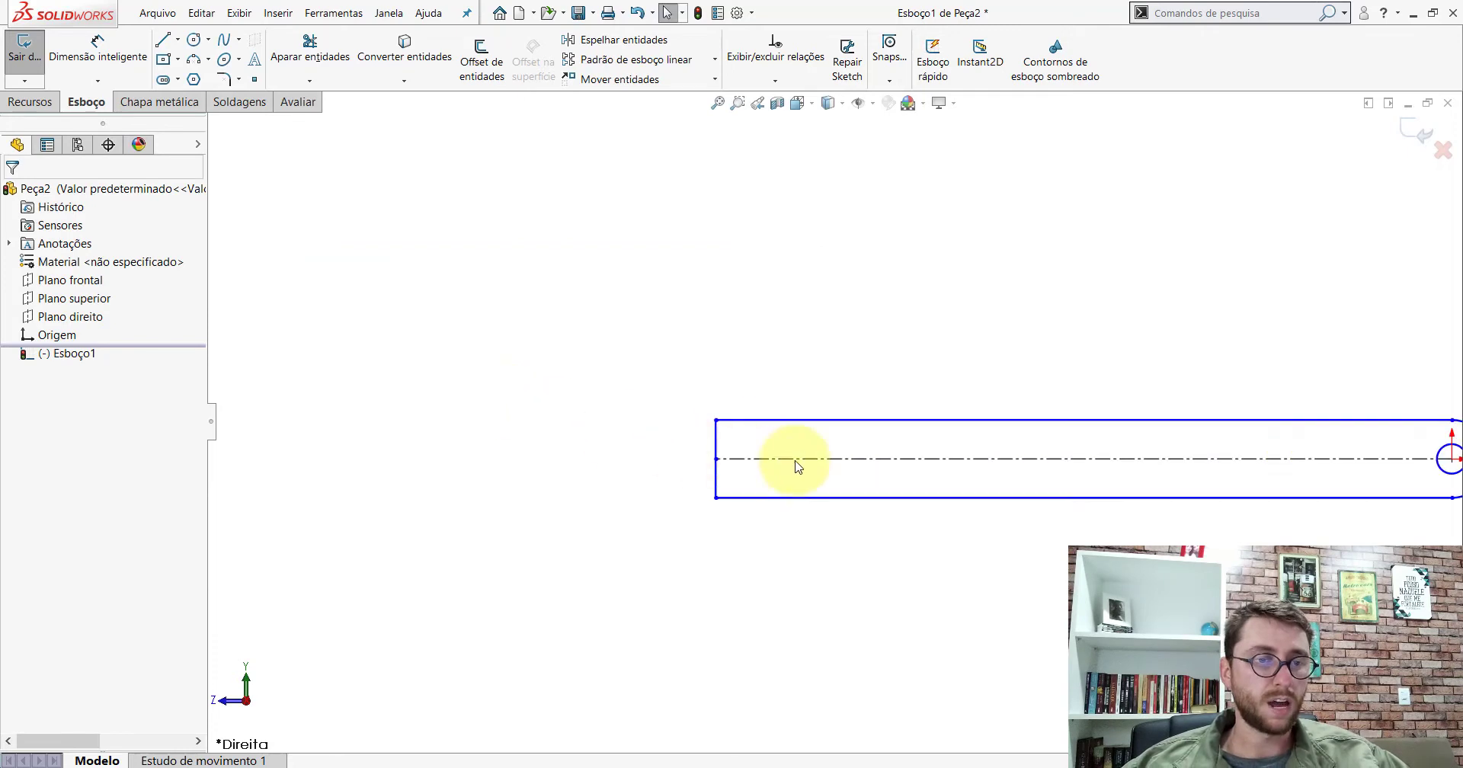
scroll(797, 465, "down", 3)
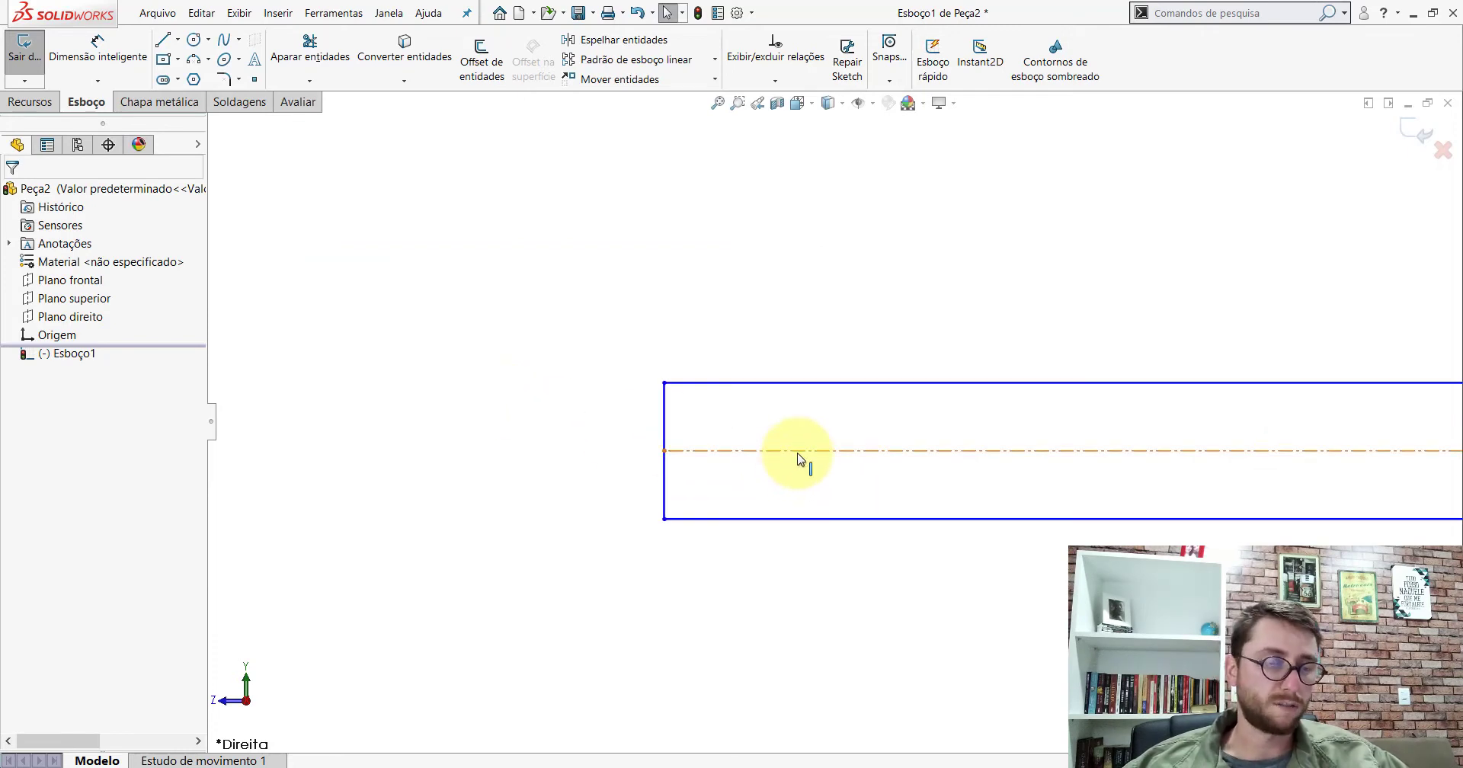
scroll(797, 458, "down", 1)
scroll(738, 434, "down", 2)
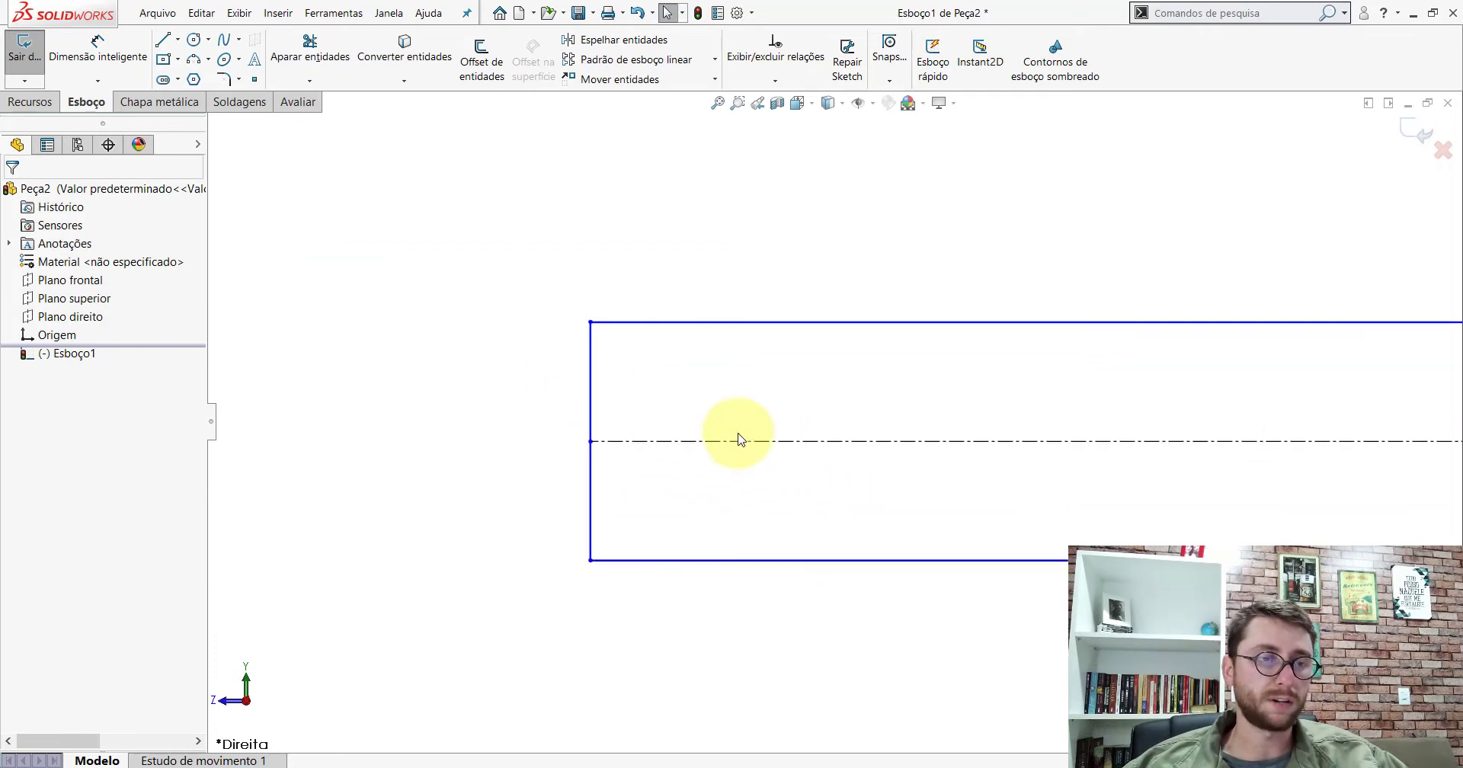
left_click(591, 367)
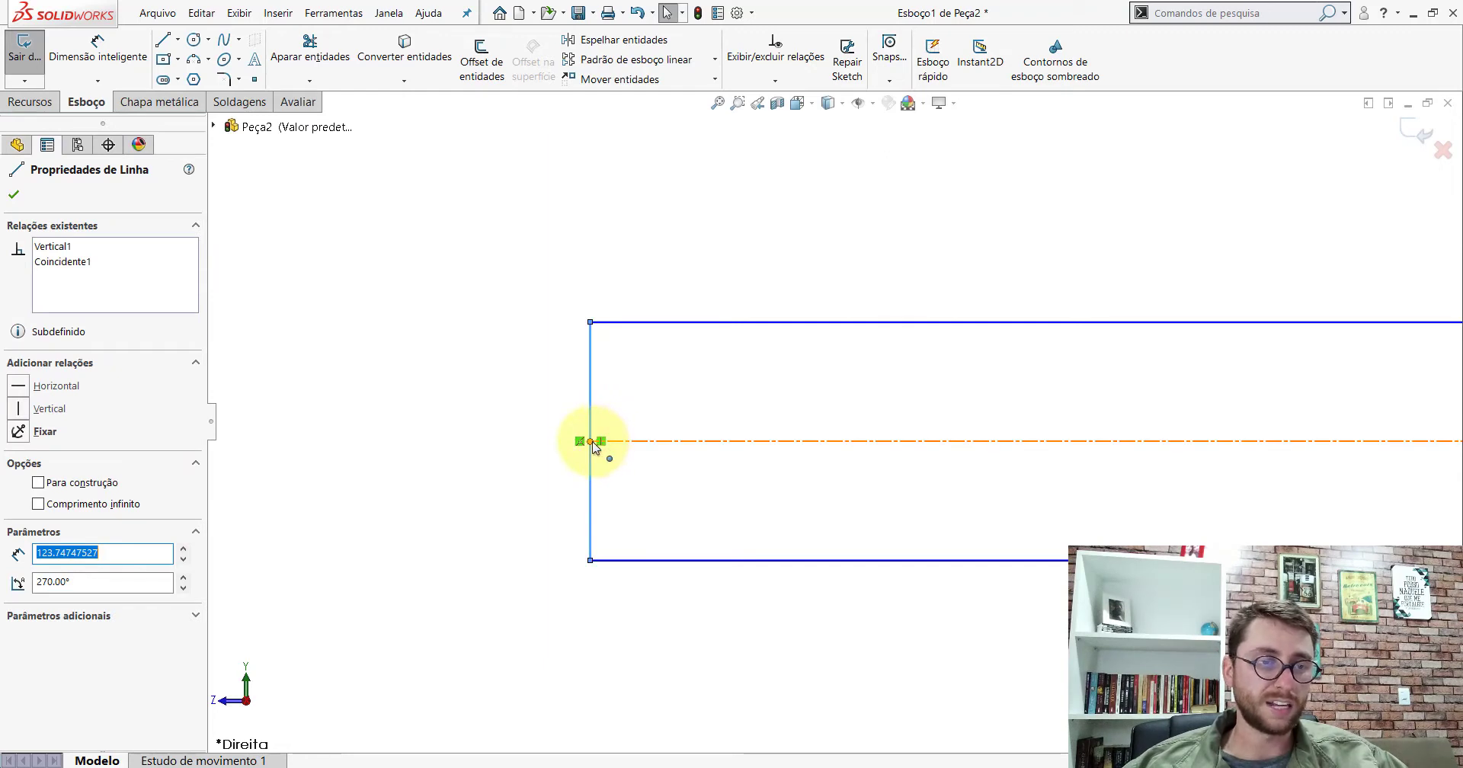
left_click(591, 441, "ctrl")
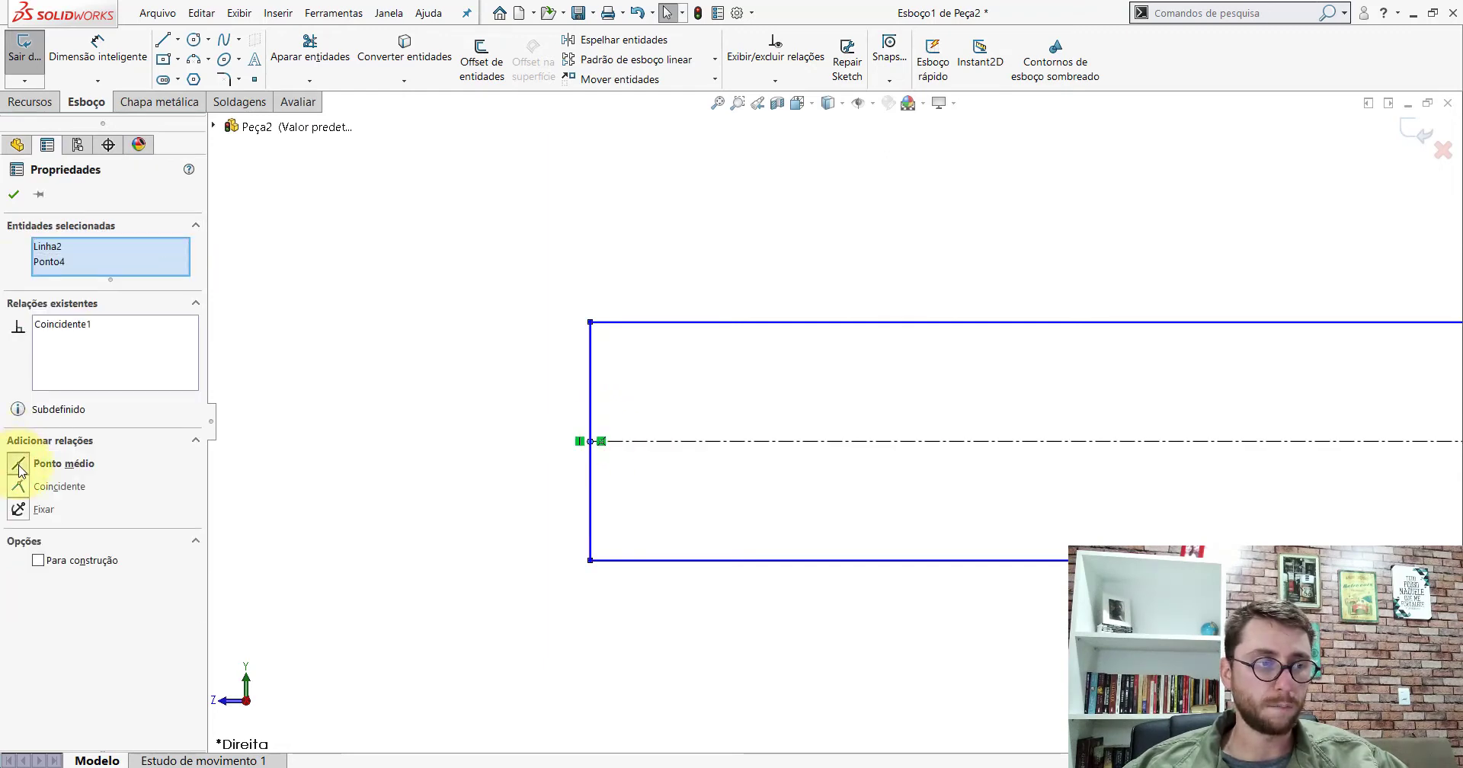
left_click(13, 194)
Bring up the PP-PR(096)2200 part
scroll(996, 499, "up", 2)
scroll(1132, 444, "up", 3)
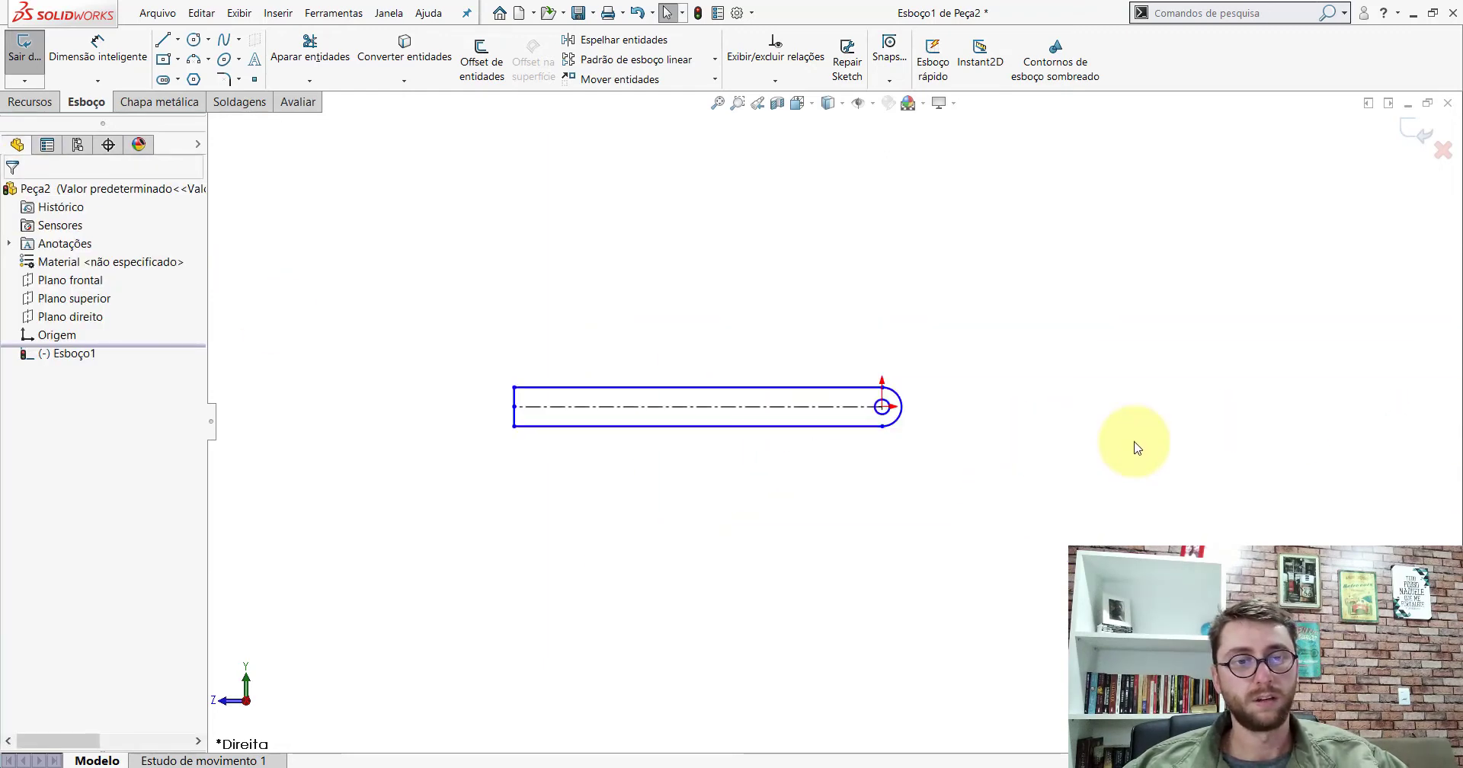
scroll(1133, 444, "down", 1)
left_click(506, 701)
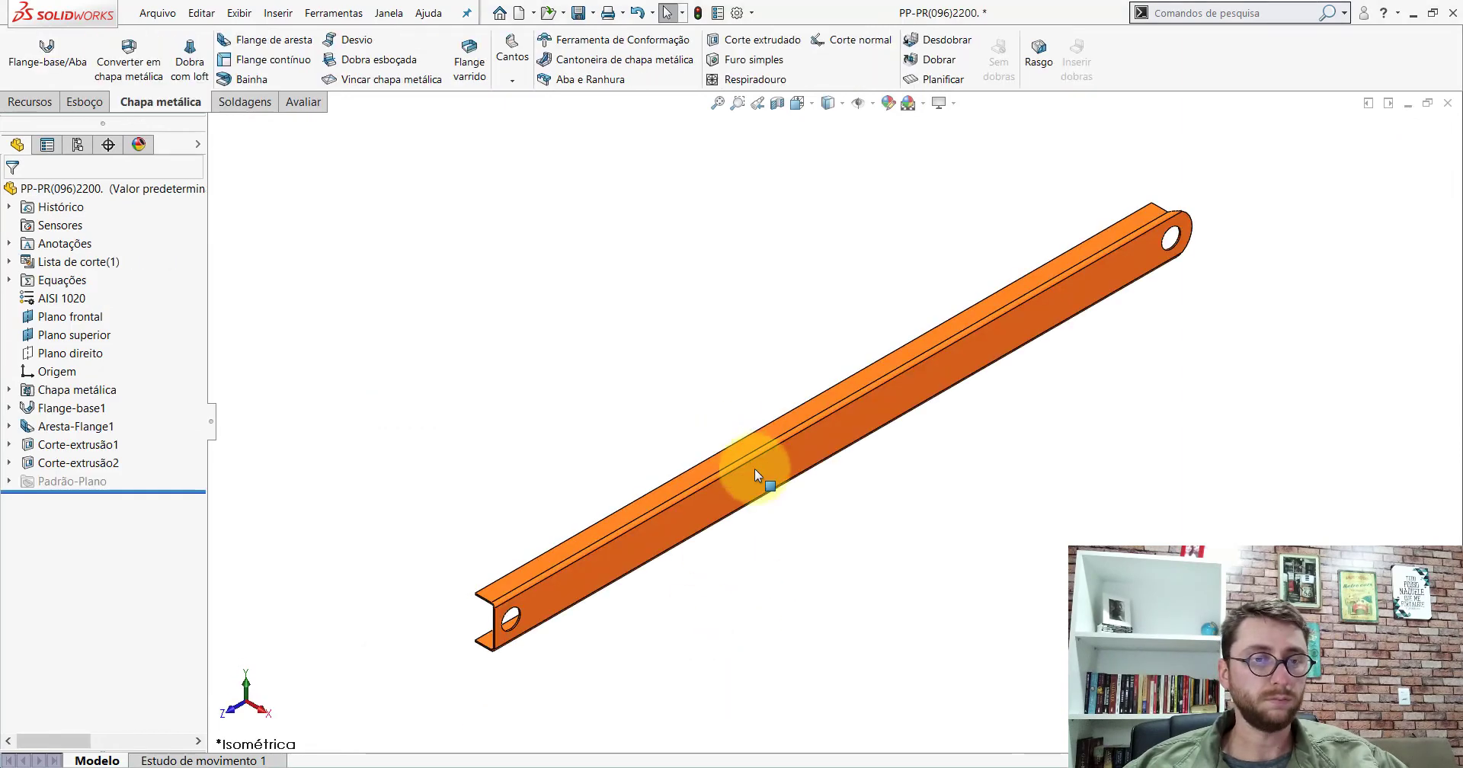
Measure the PP-PR(096)2200 beam's end edge to confirm its 130 mm height
left_click(304, 104)
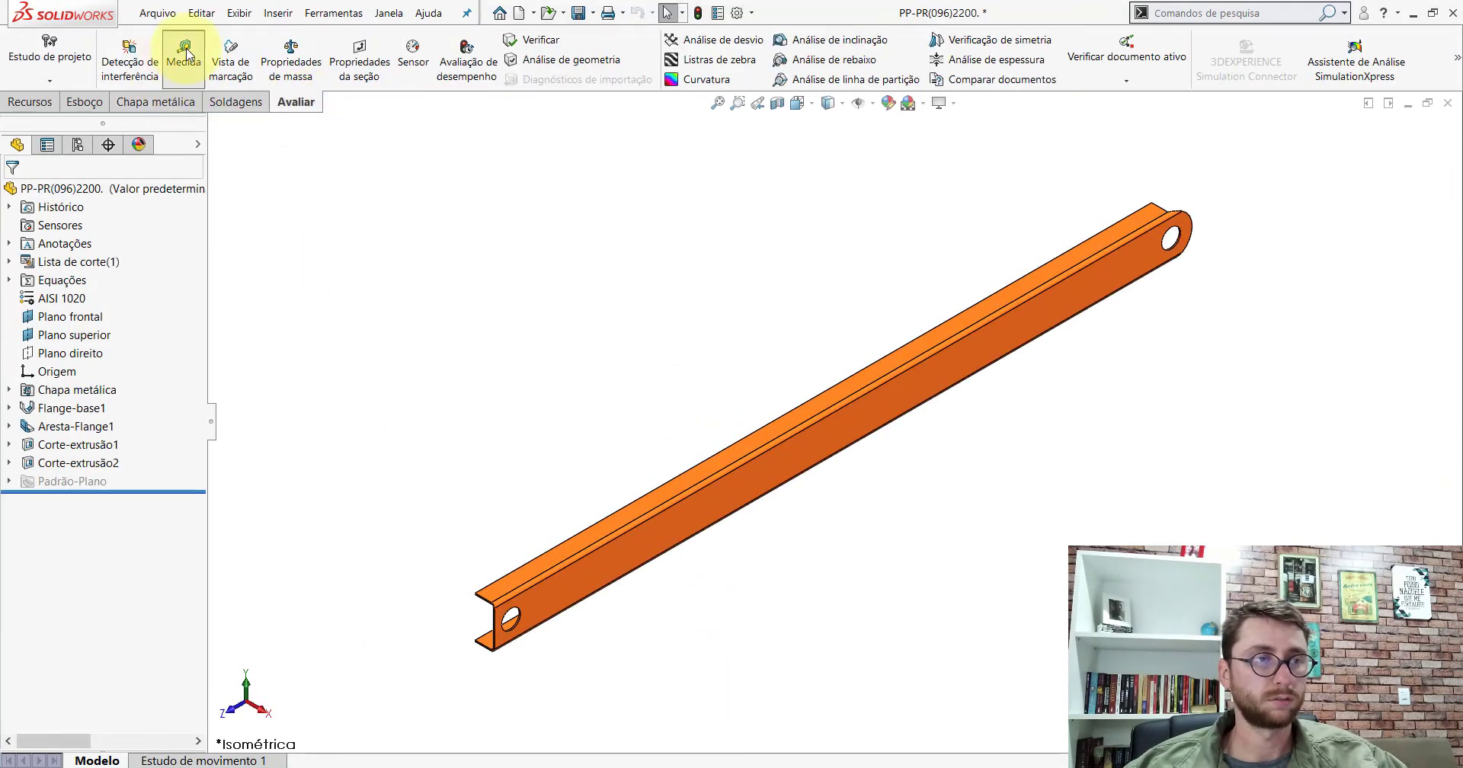
left_click(187, 55)
scroll(744, 457, "up", 2)
scroll(774, 496, "up", 1)
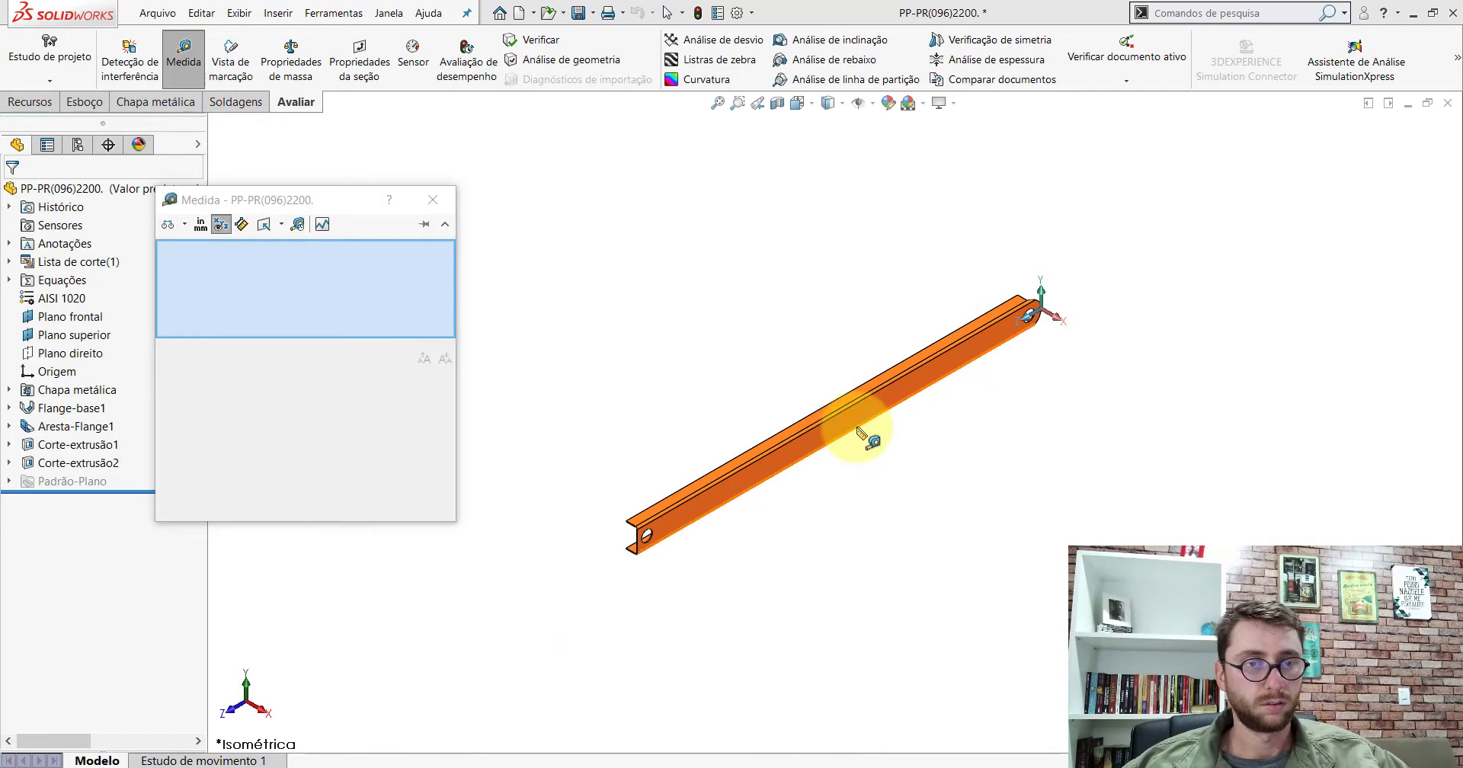
scroll(735, 598, "down", 2)
scroll(523, 561, "down", 2)
scroll(587, 538, "down", 2)
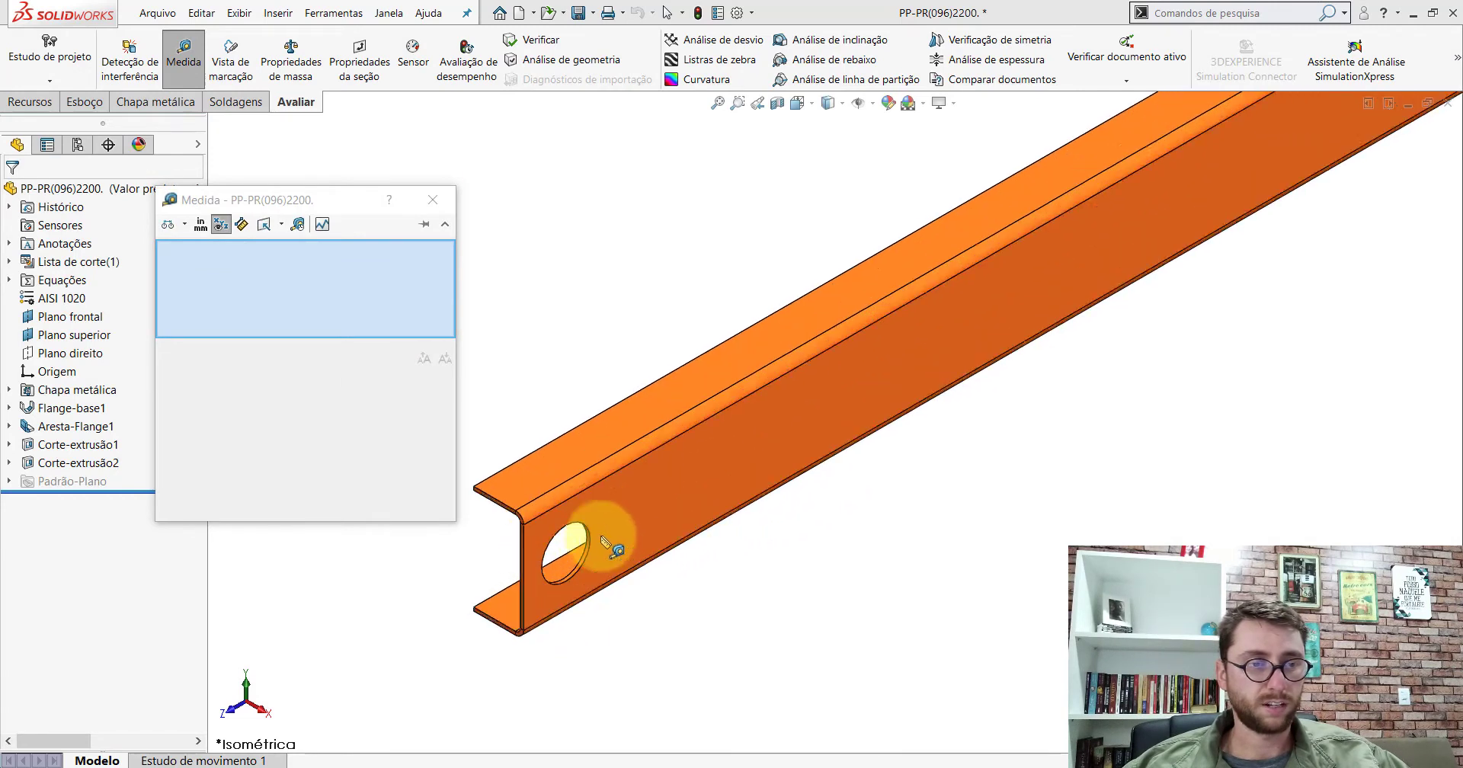
scroll(543, 526, "down", 2)
left_click(522, 528)
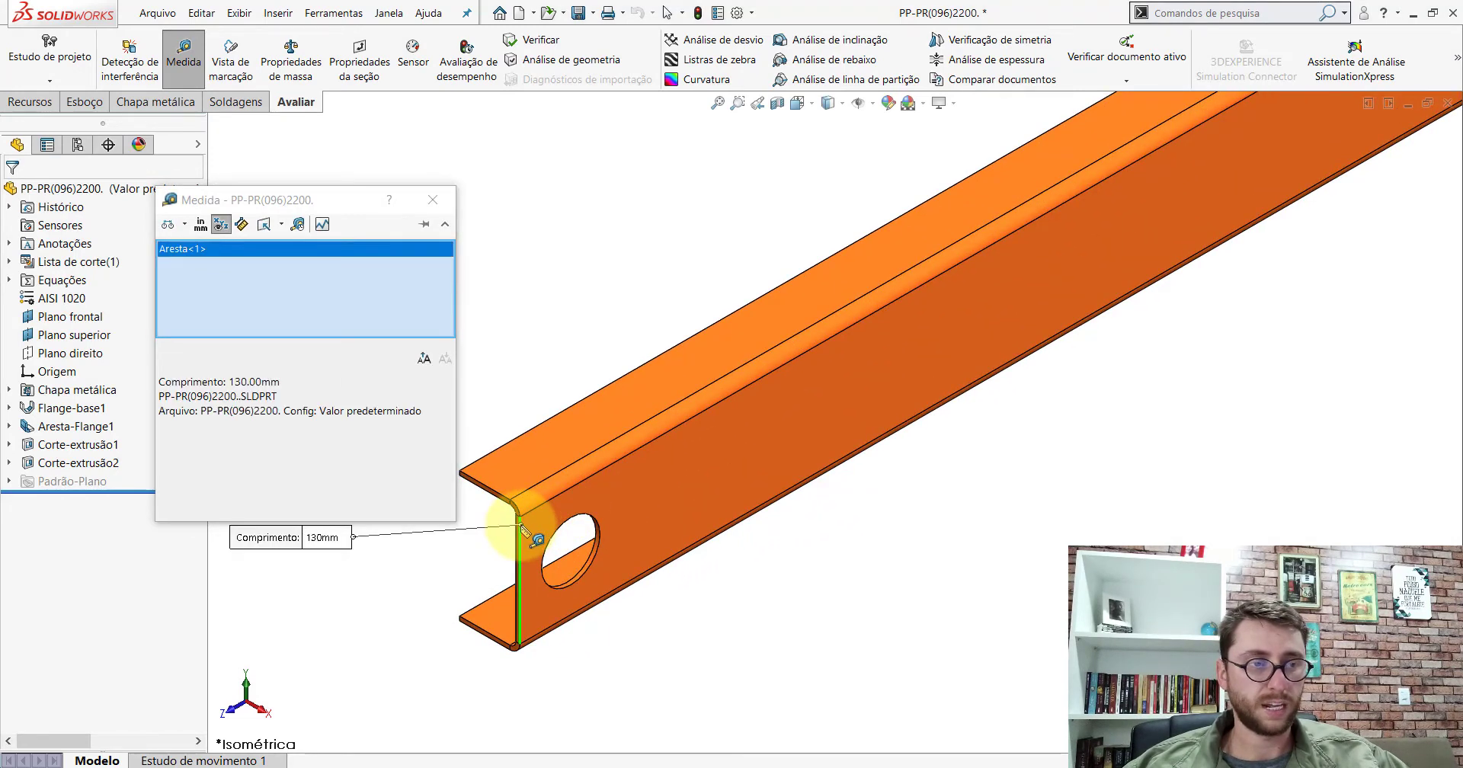
scroll(530, 579, "up", 3)
scroll(834, 647, "up", 2)
left_click(838, 655)
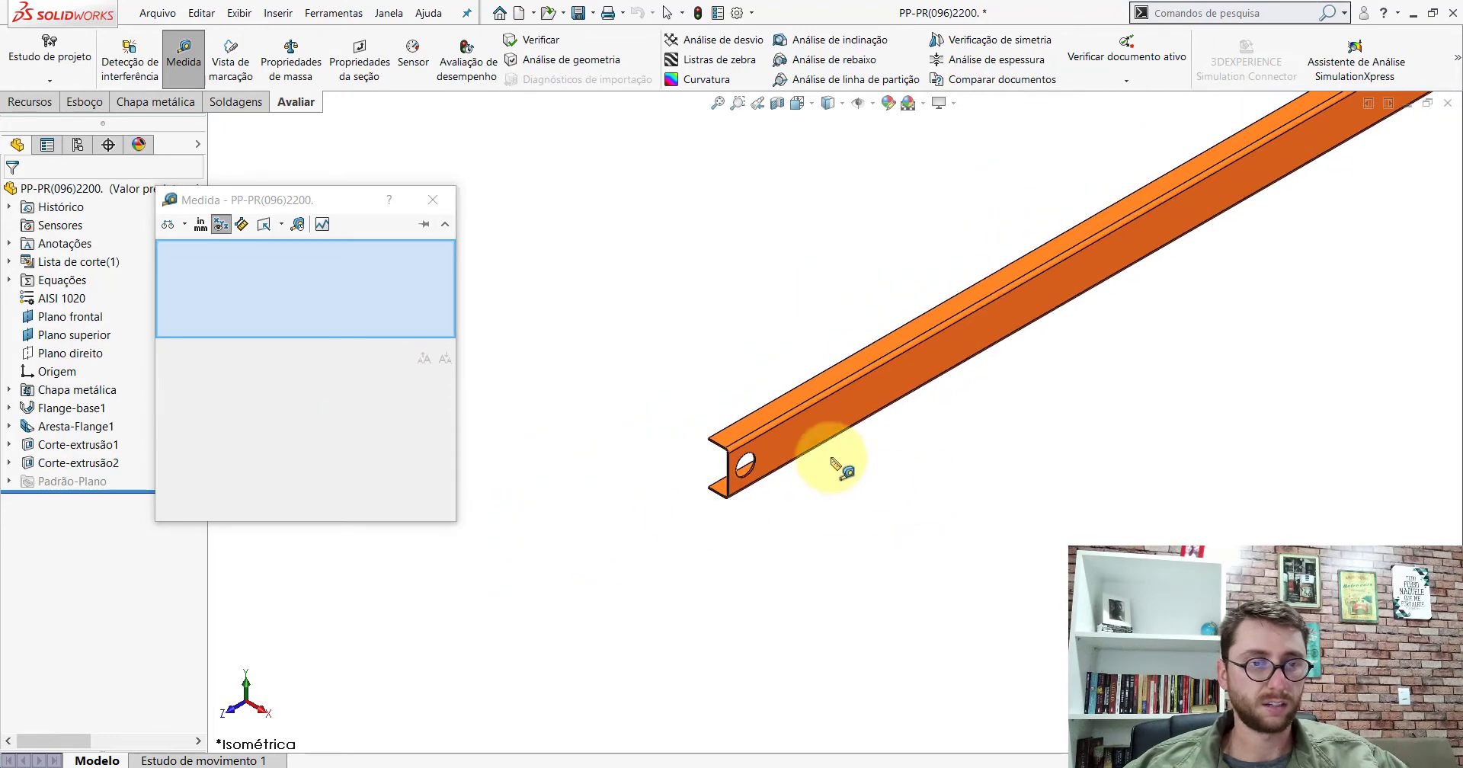
scroll(883, 431, "up", 1)
scroll(1065, 290, "up", 2)
scroll(595, 507, "down", 4)
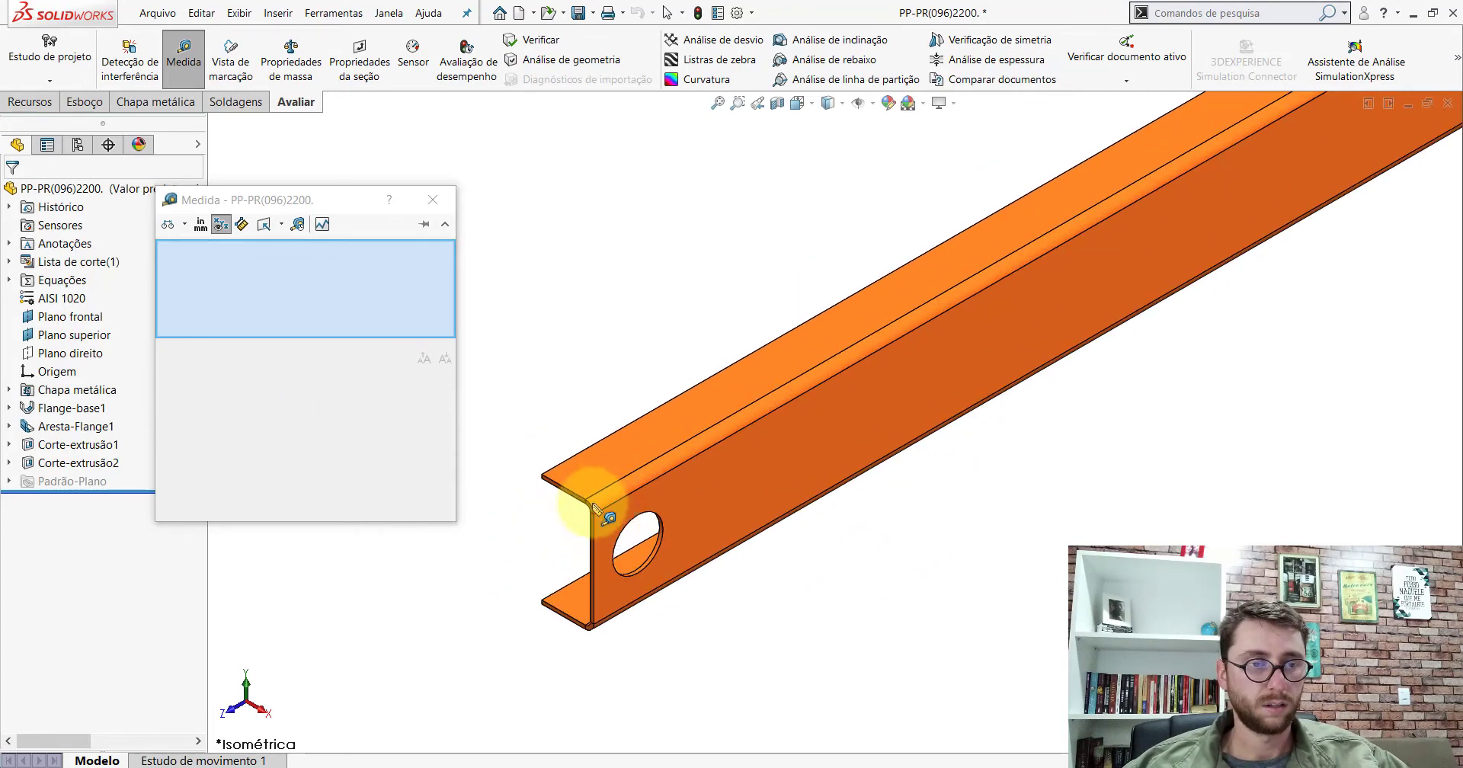
left_click(595, 537)
scroll(1059, 442, "up", 5)
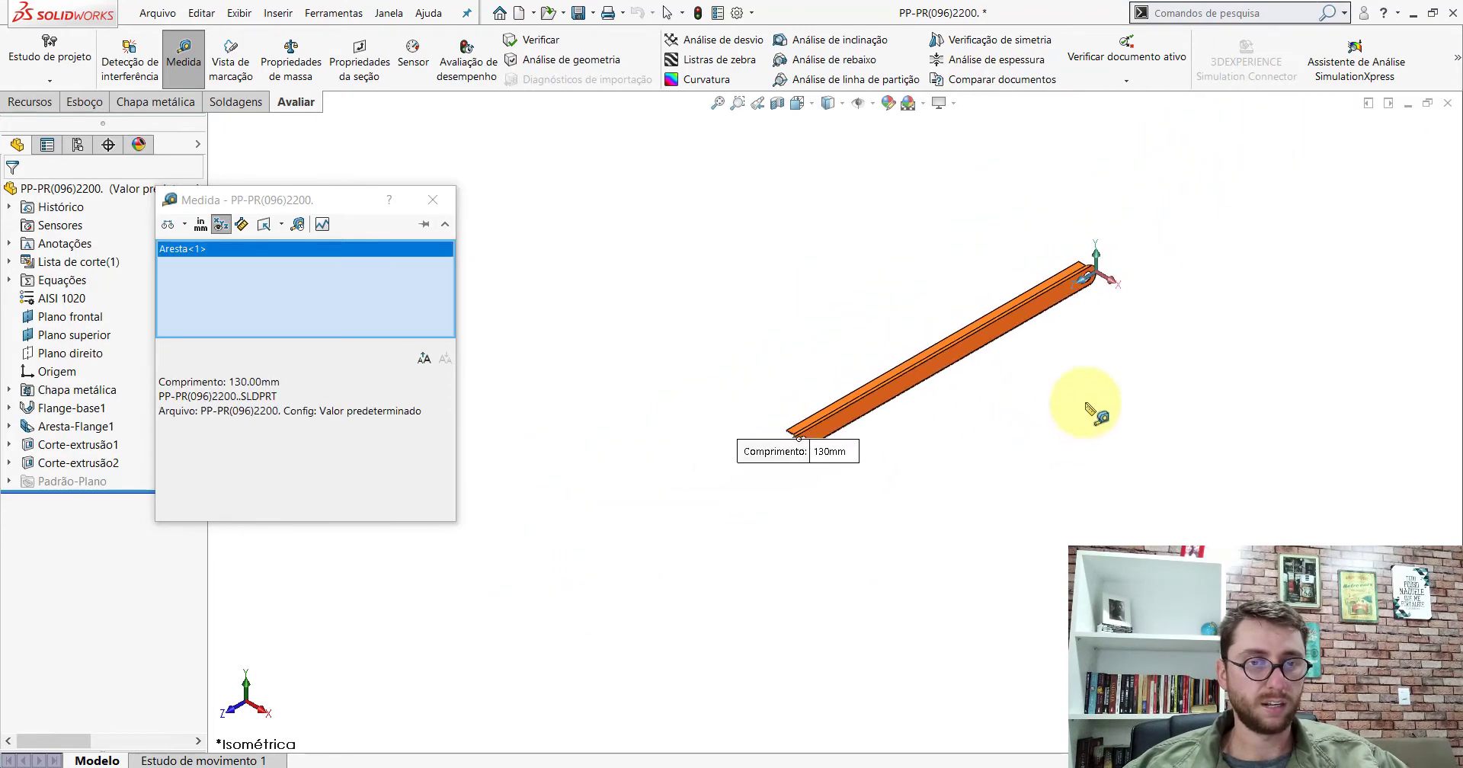
scroll(966, 304, "down", 4)
scroll(914, 343, "down", 2)
scroll(914, 352, "down", 1)
scroll(883, 339, "down", 3)
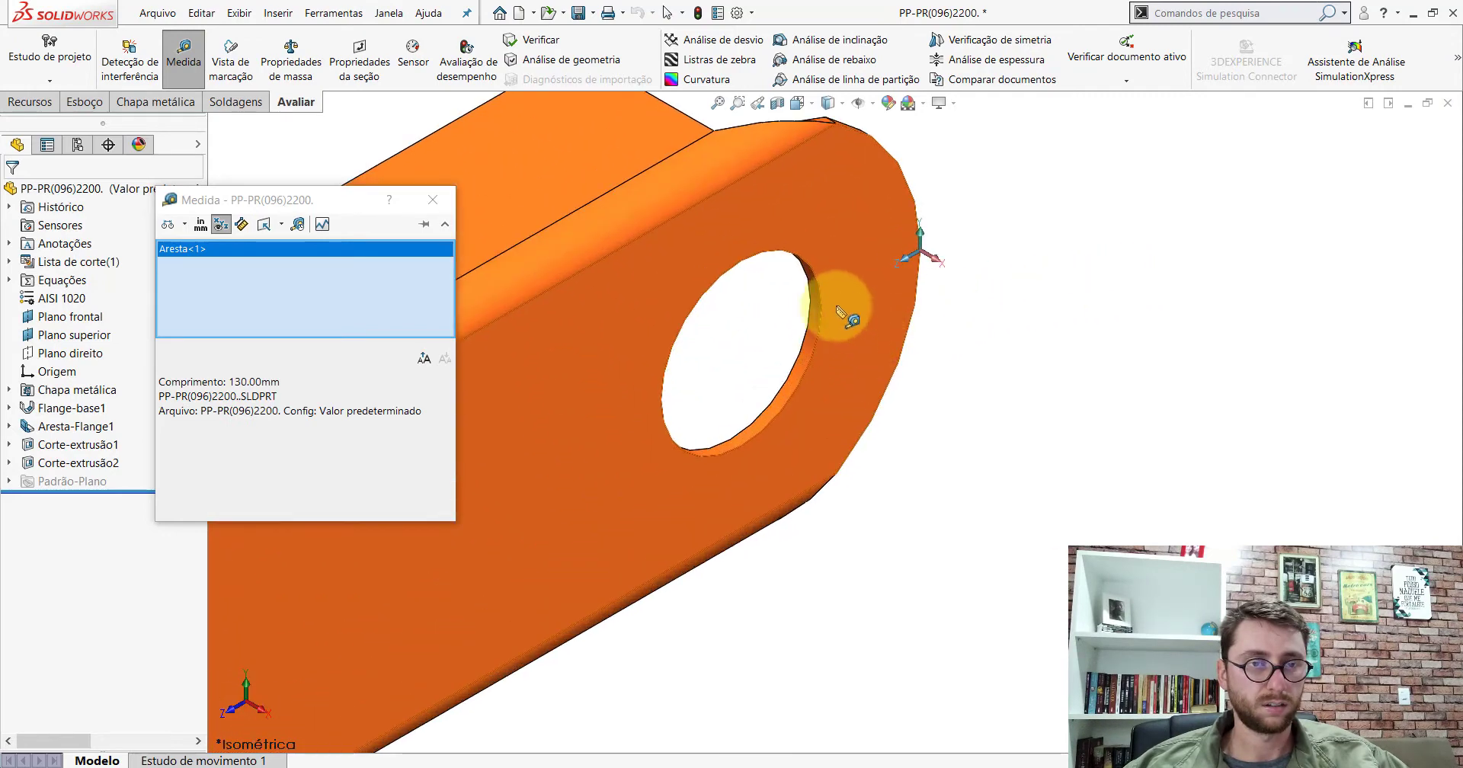
Read the 69 mm hole size and 2473.2 mm hole spacing, then return to Peça2's sketch
left_click(813, 307)
scroll(830, 366, "up", 3)
scroll(800, 442, "up", 2)
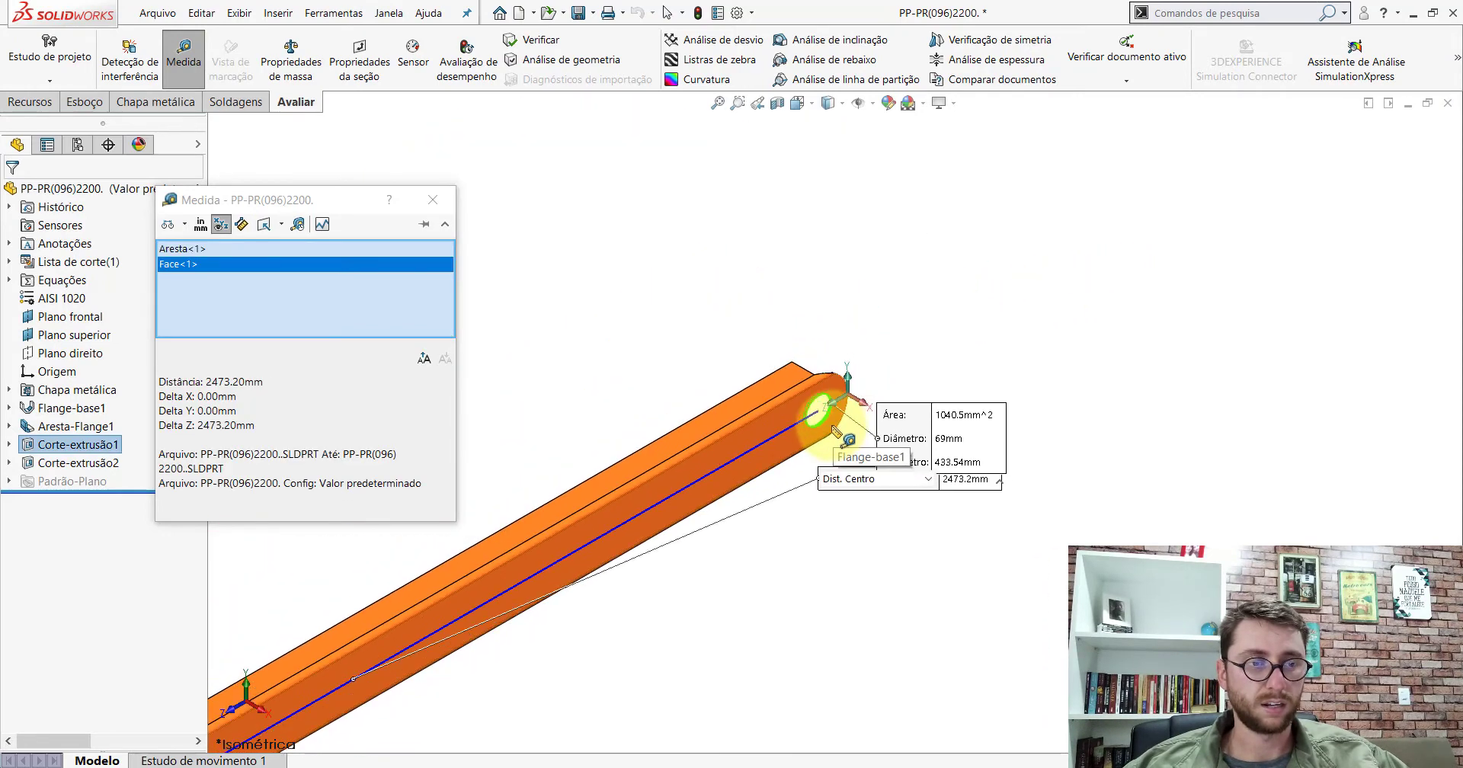
scroll(762, 511, "up", 2)
scroll(759, 520, "down", 3)
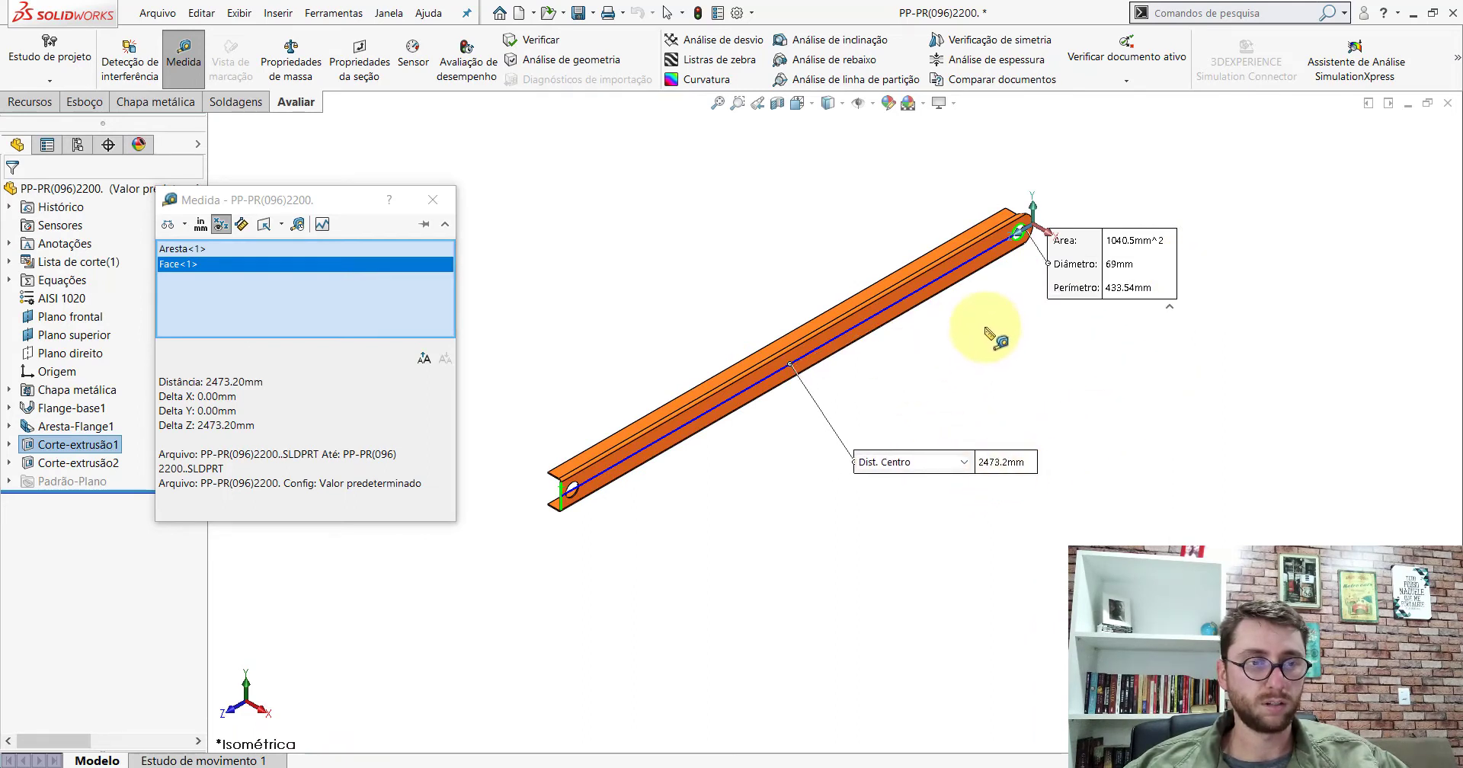
scroll(987, 332, "down", 1)
scroll(982, 259, "down", 2)
scroll(979, 281, "down", 2)
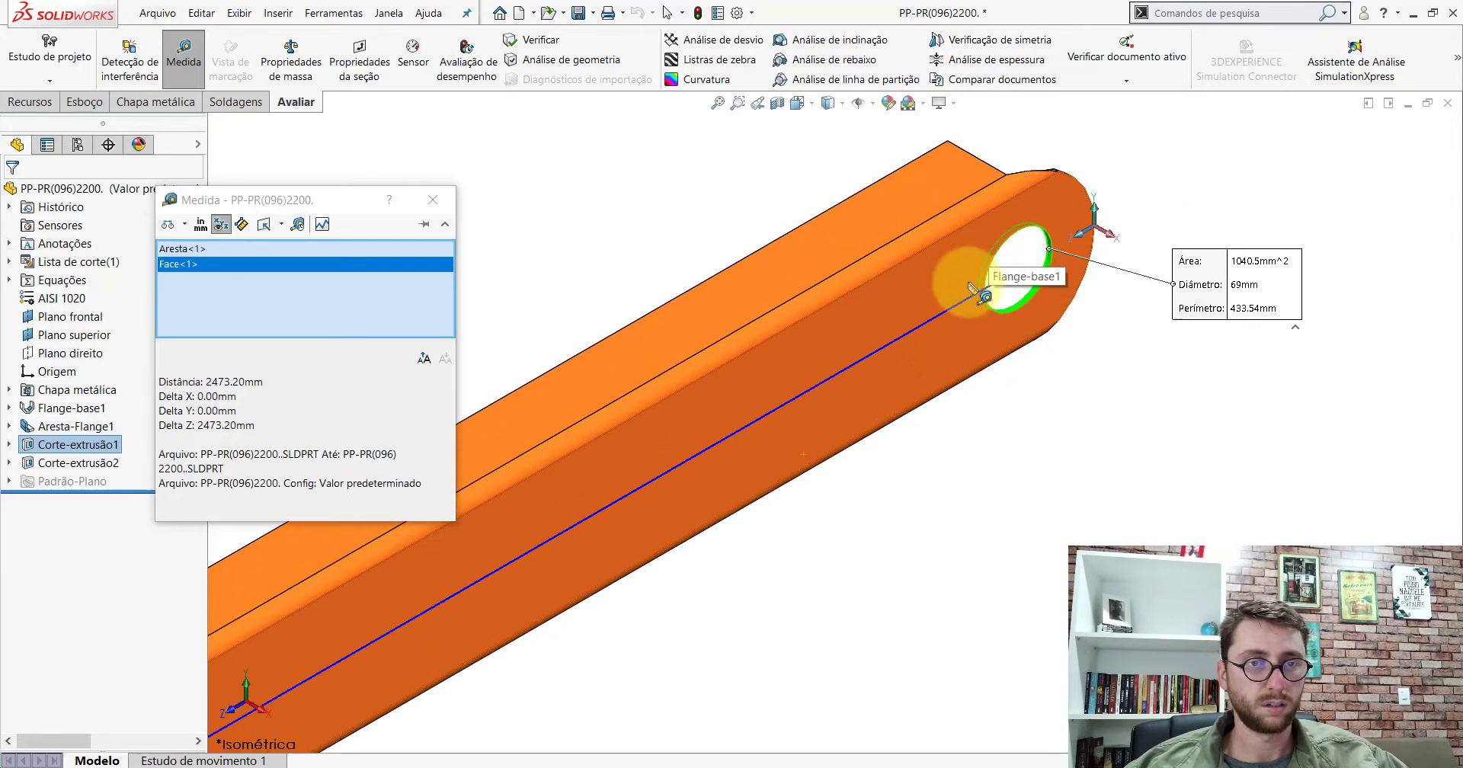
scroll(990, 328, "up", 2)
scroll(699, 689, "up", 2)
key("Escape")
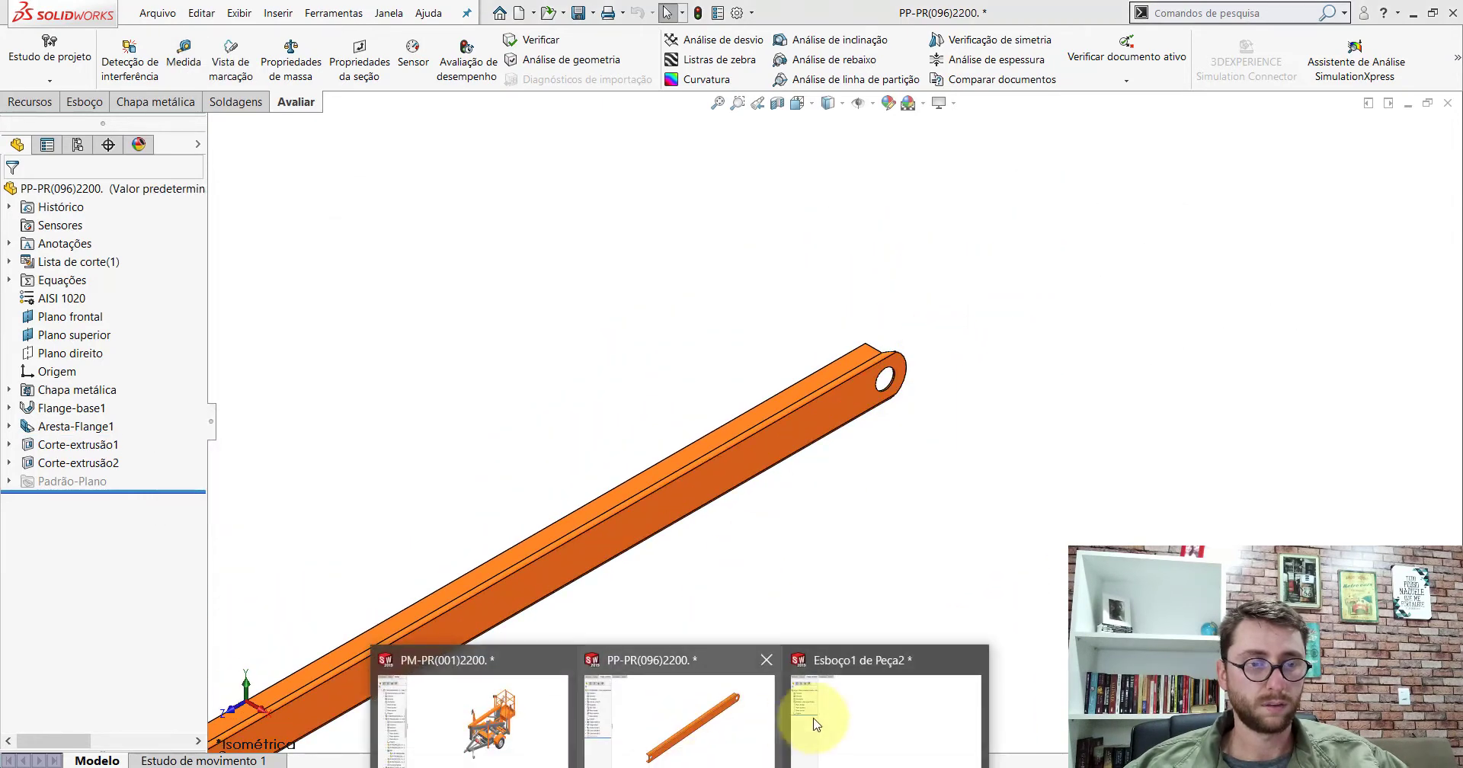
left_click(830, 705)
Dimension the slot's centreline length as 2473.20
left_click(82, 102)
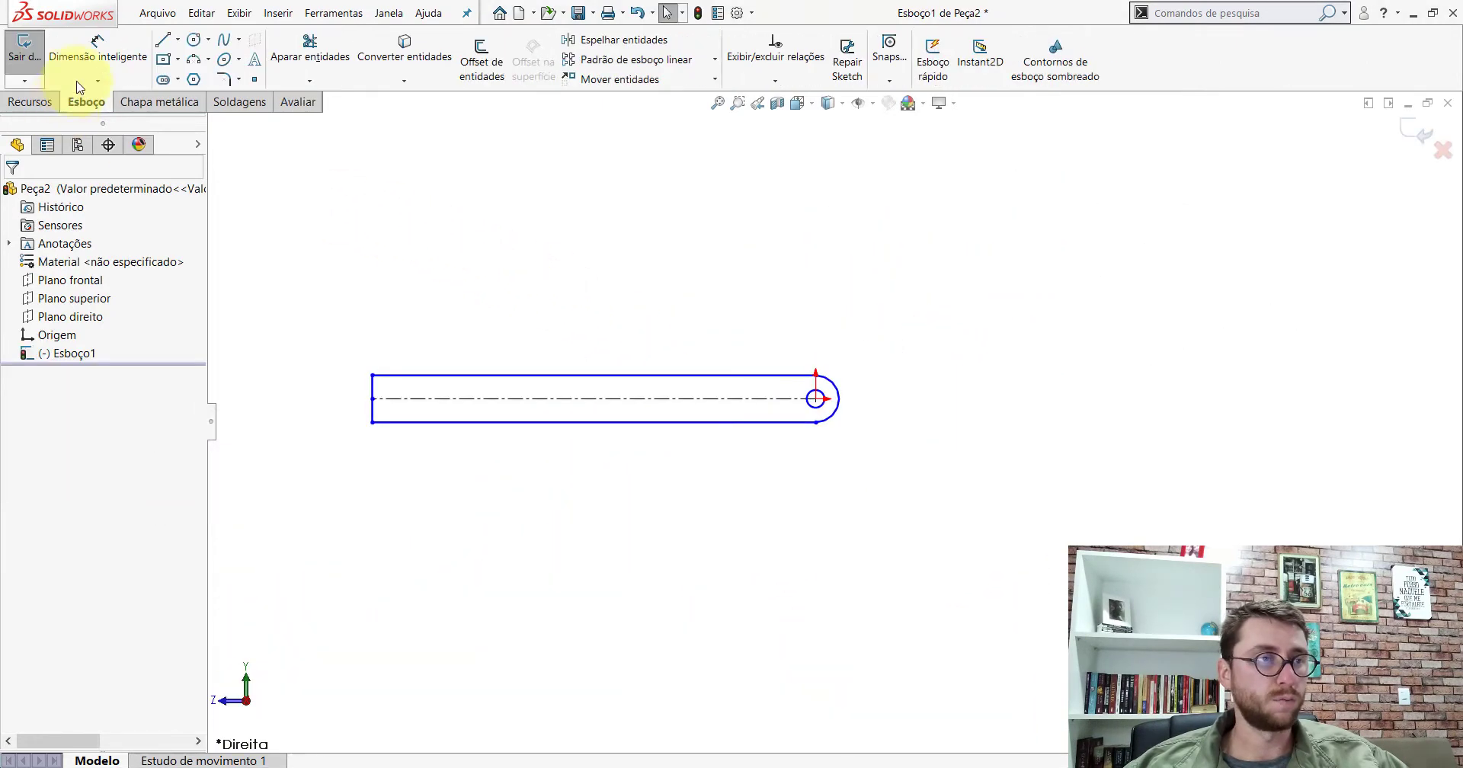
left_click(96, 51)
left_click(492, 400)
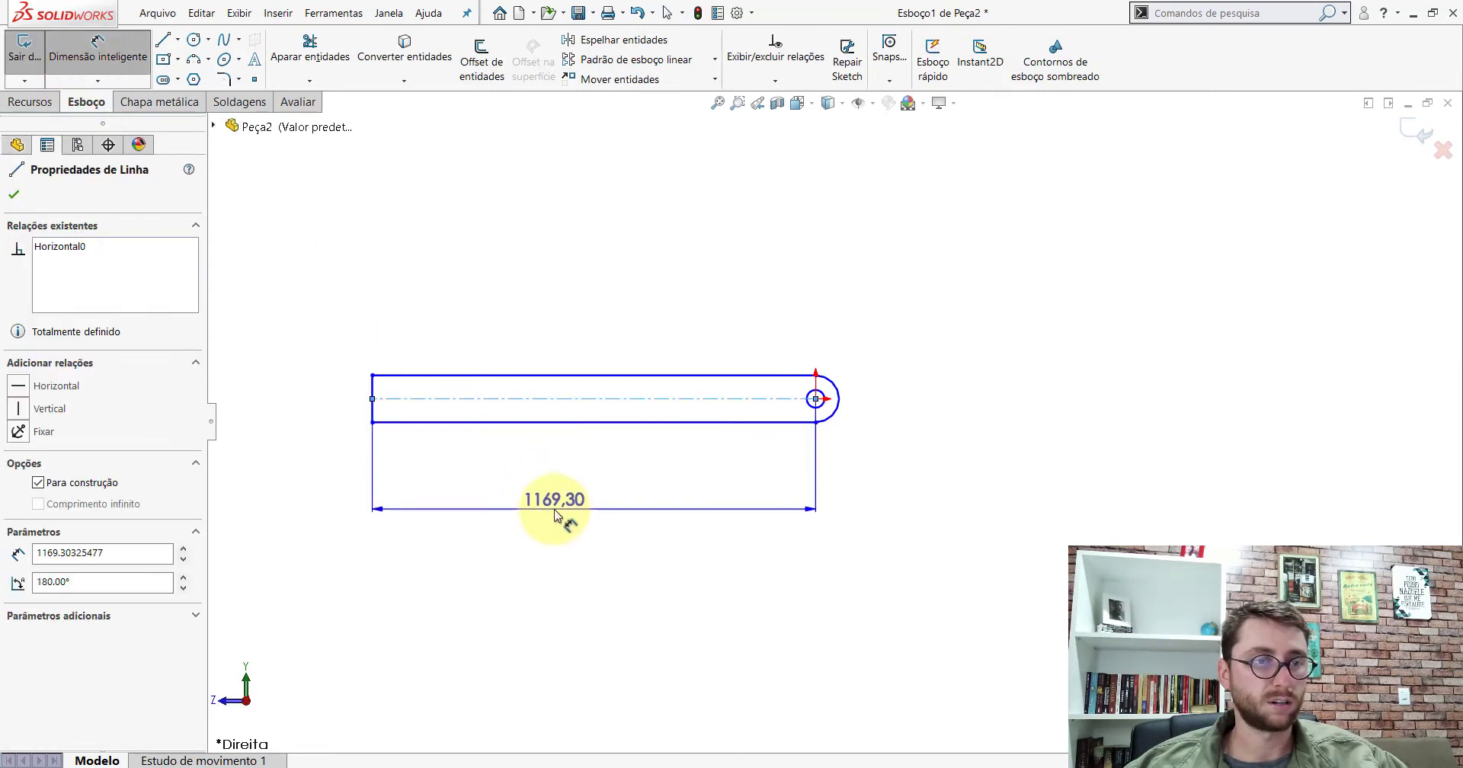
left_click(560, 512)
type("2473,2")
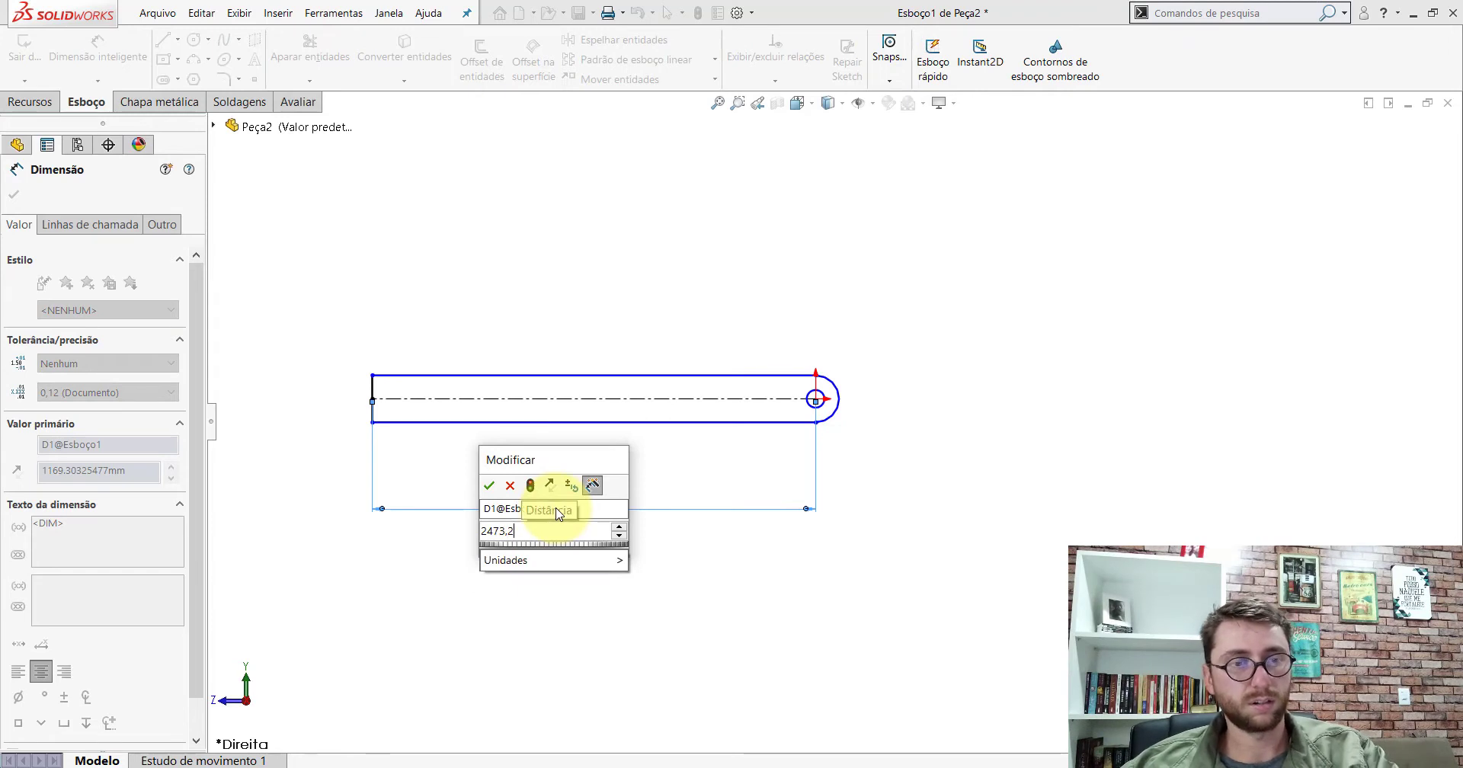
key("Return")
left_click(904, 540)
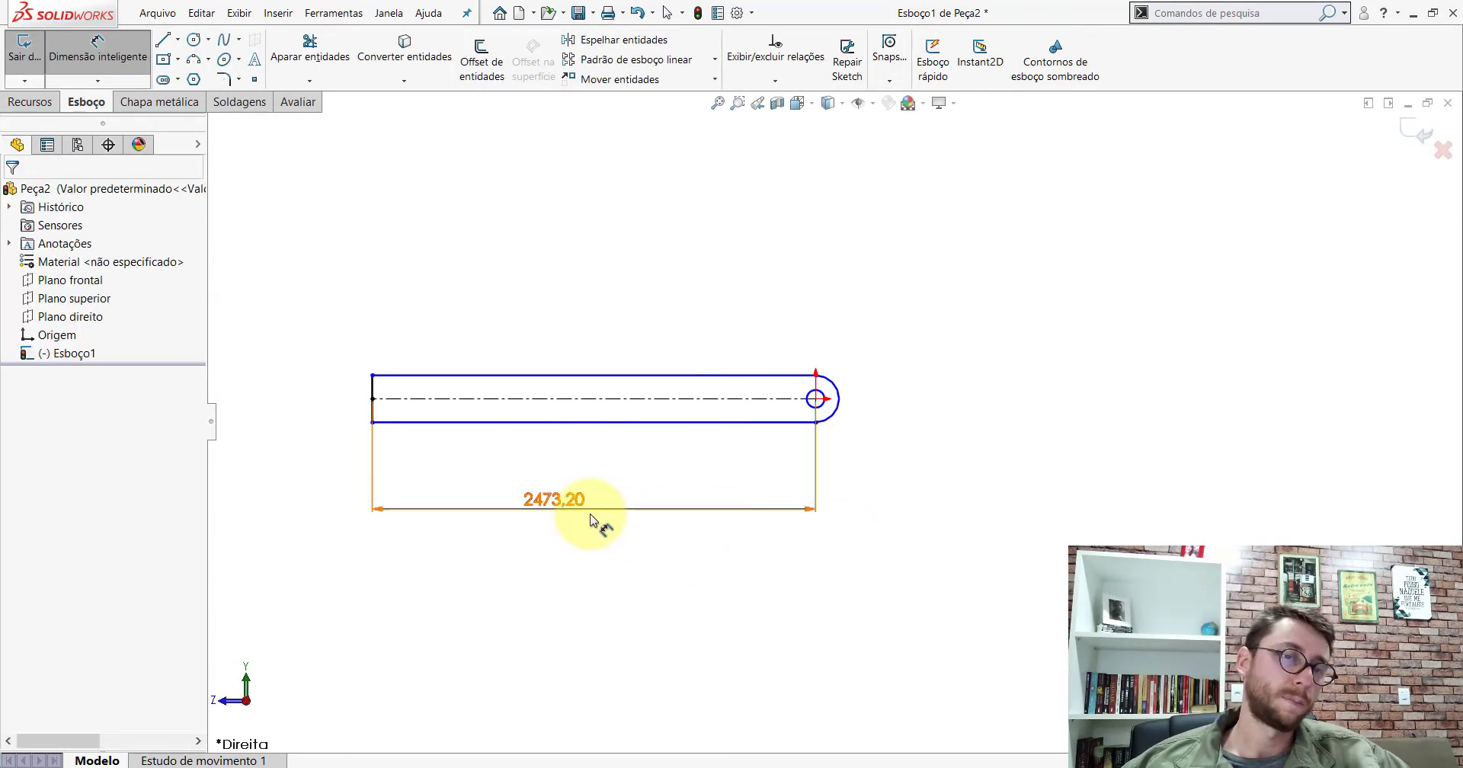
Dimension the slot's vertical end line as 130 wide
scroll(376, 434, "down", 2)
scroll(509, 339, "down", 2)
left_click(554, 312)
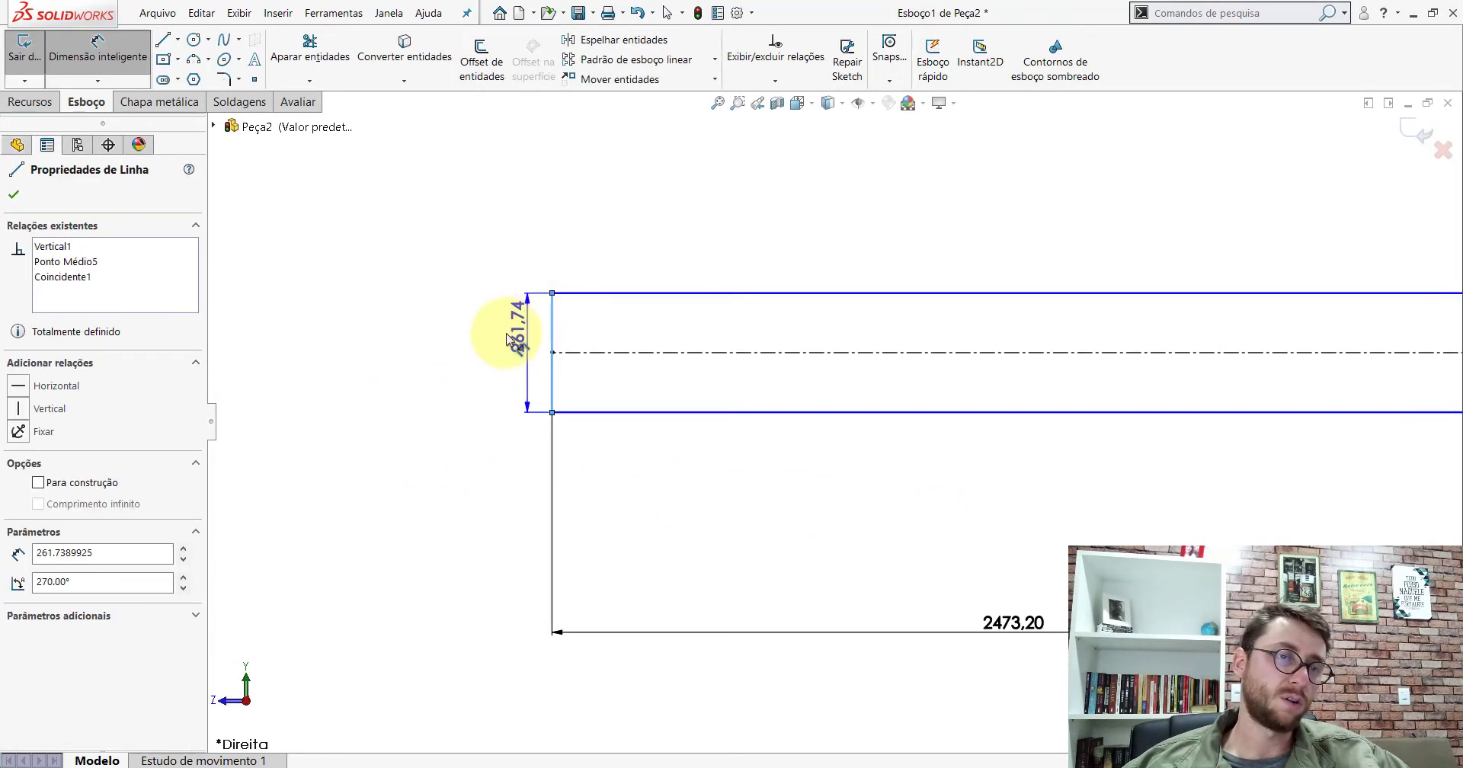
left_click(499, 335)
type("130")
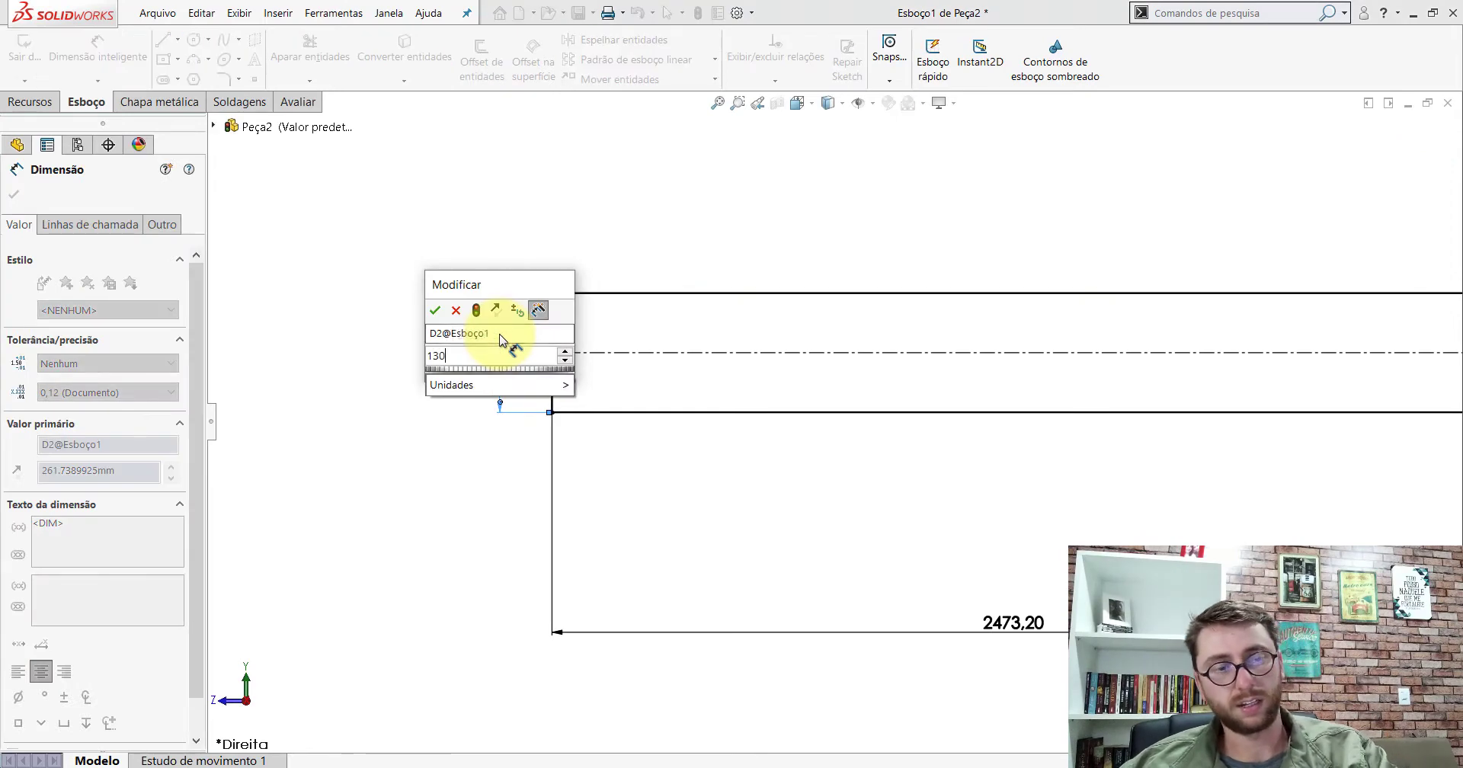
key("Return")
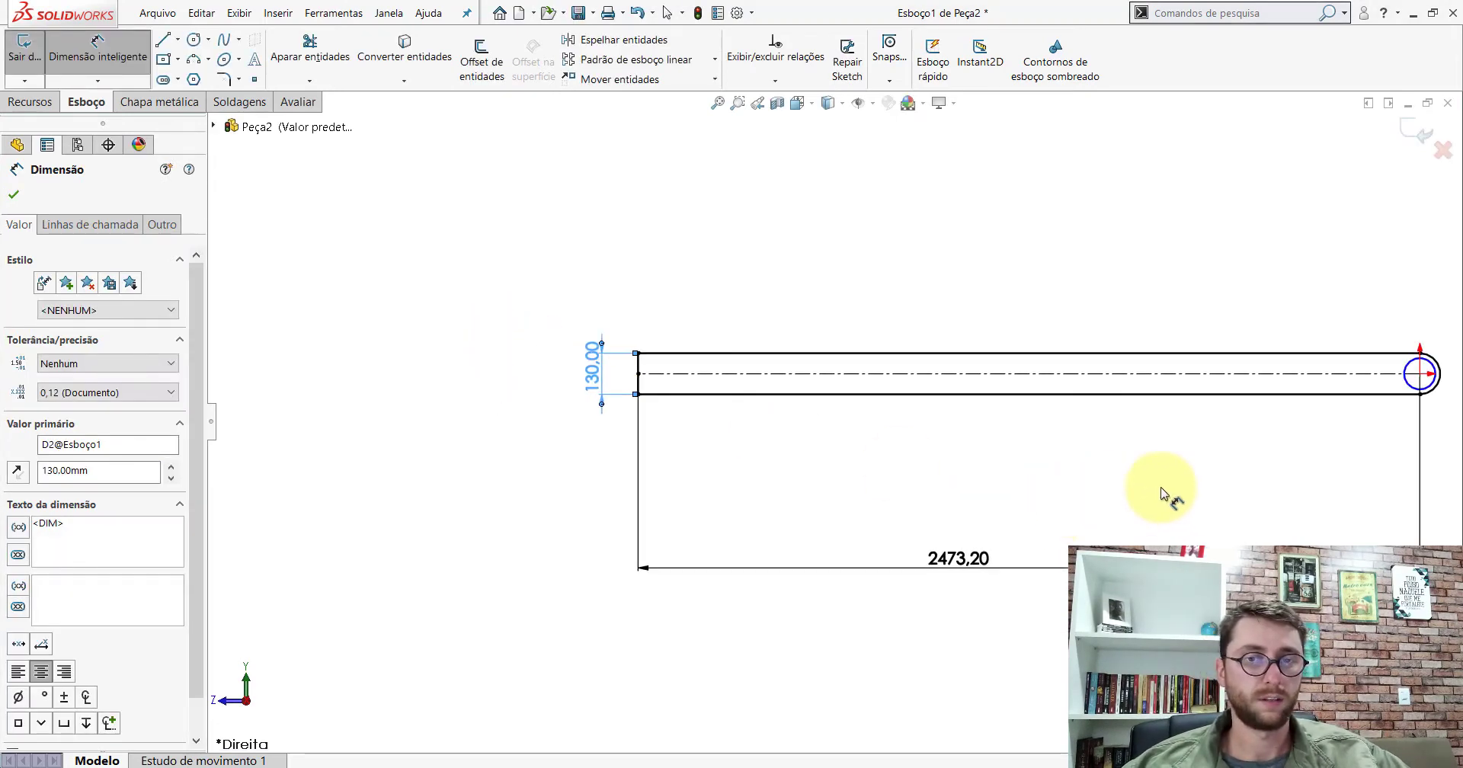
key("Escape")
scroll(855, 561, "up", 2)
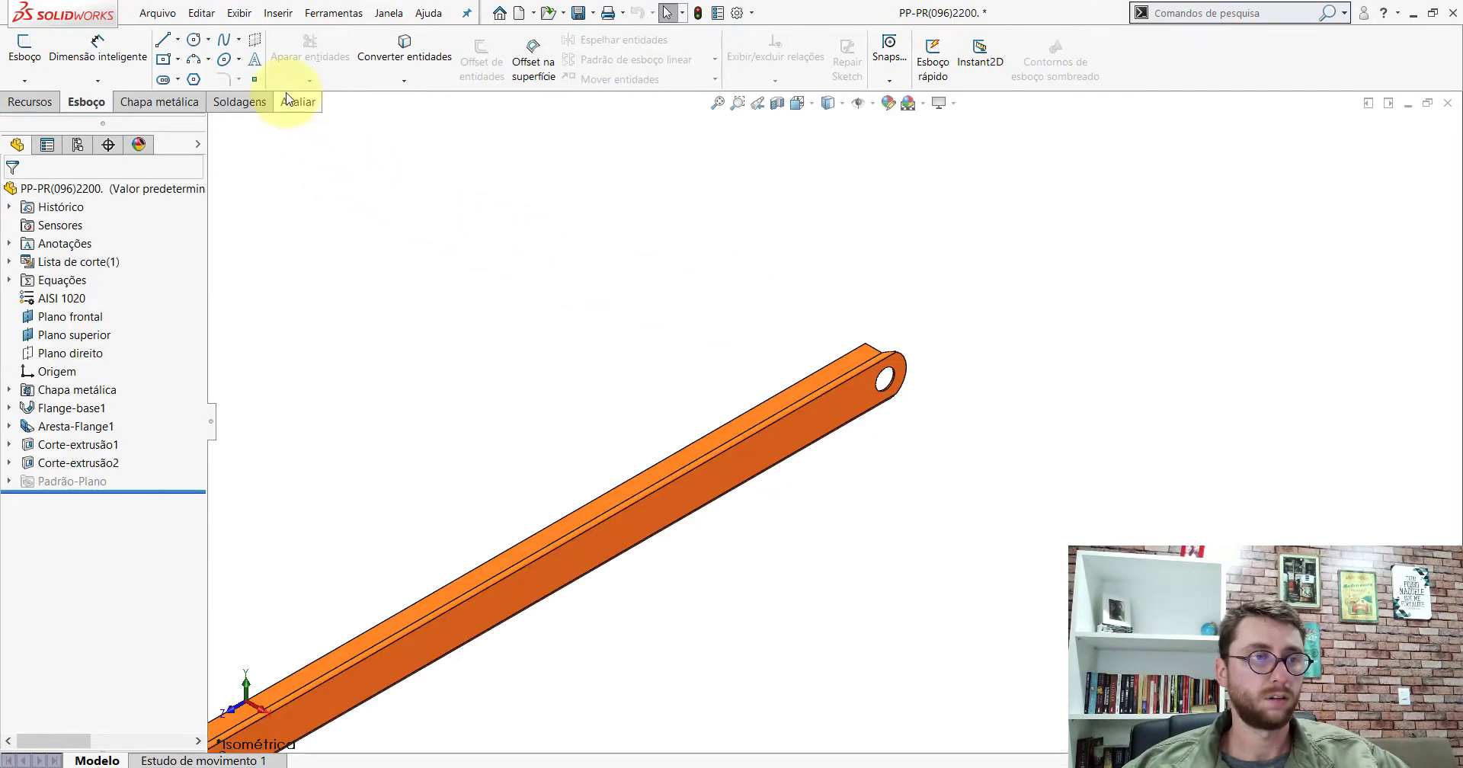
left_click(295, 104)
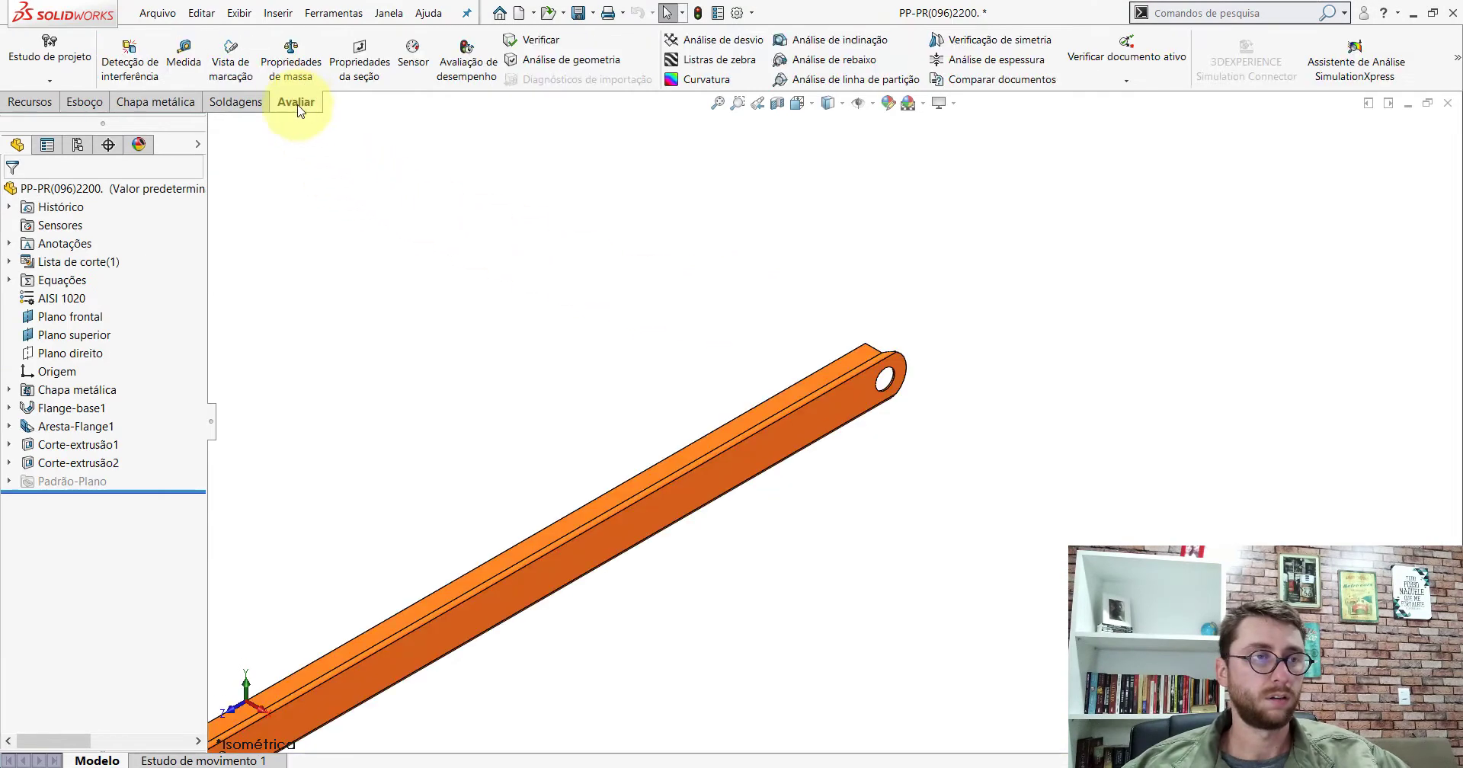
Measure the reference beam's end hole to read its 69 mm diameter
left_click(183, 65)
scroll(888, 385, "down", 3)
scroll(944, 364, "down", 3)
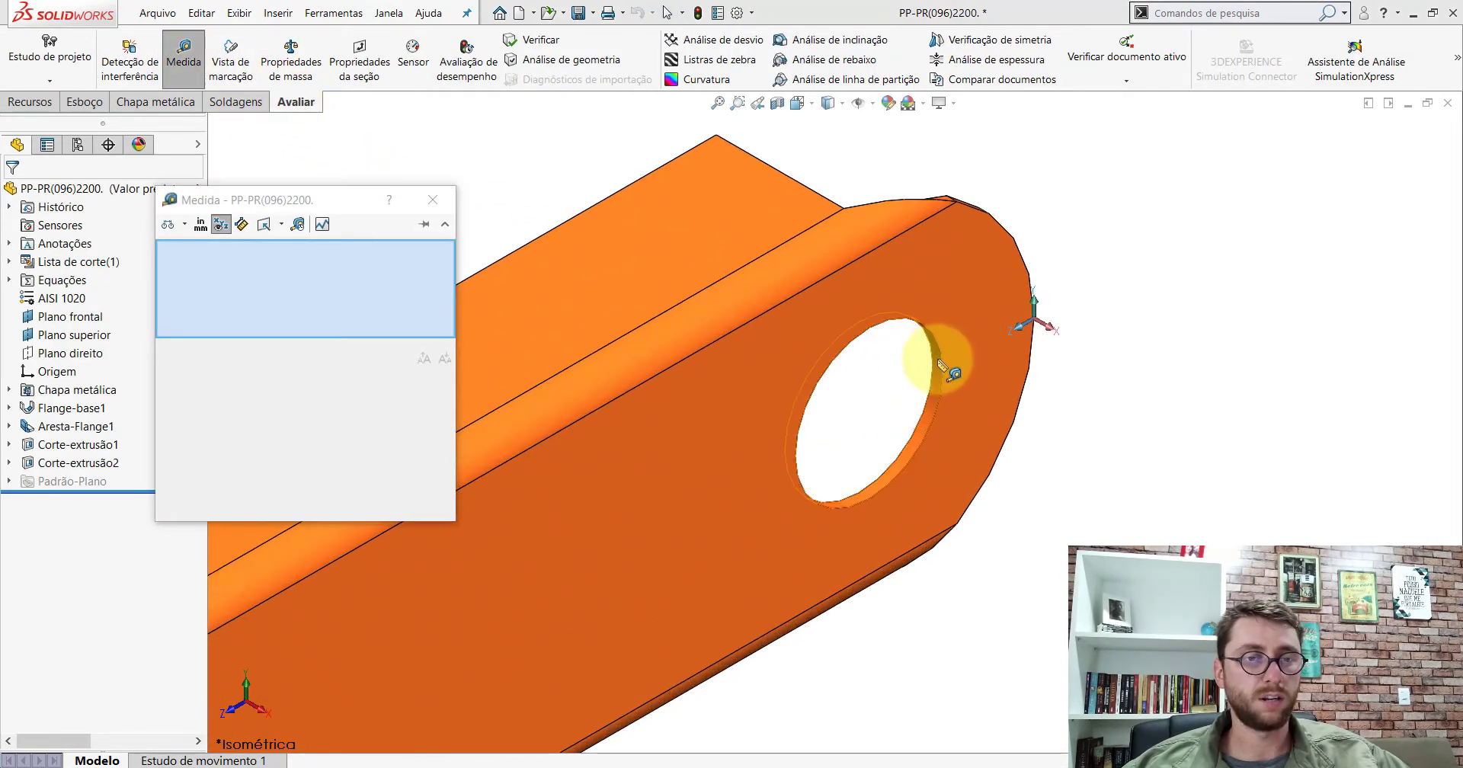
left_click(943, 366)
scroll(838, 415, "up", 5)
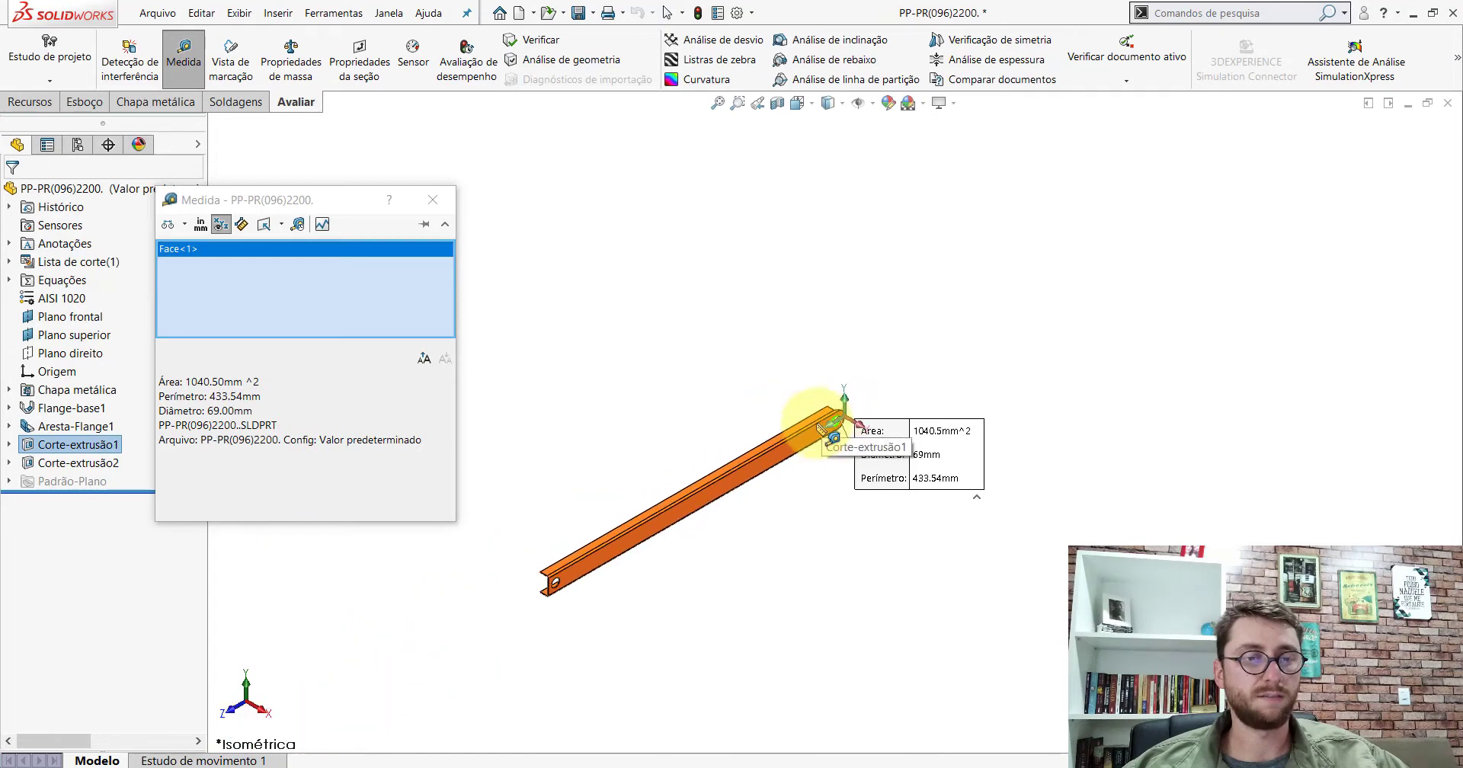
scroll(735, 496, "down", 2)
scroll(693, 467, "down", 3)
key("Escape")
scroll(774, 506, "down", 3)
scroll(728, 417, "down", 3)
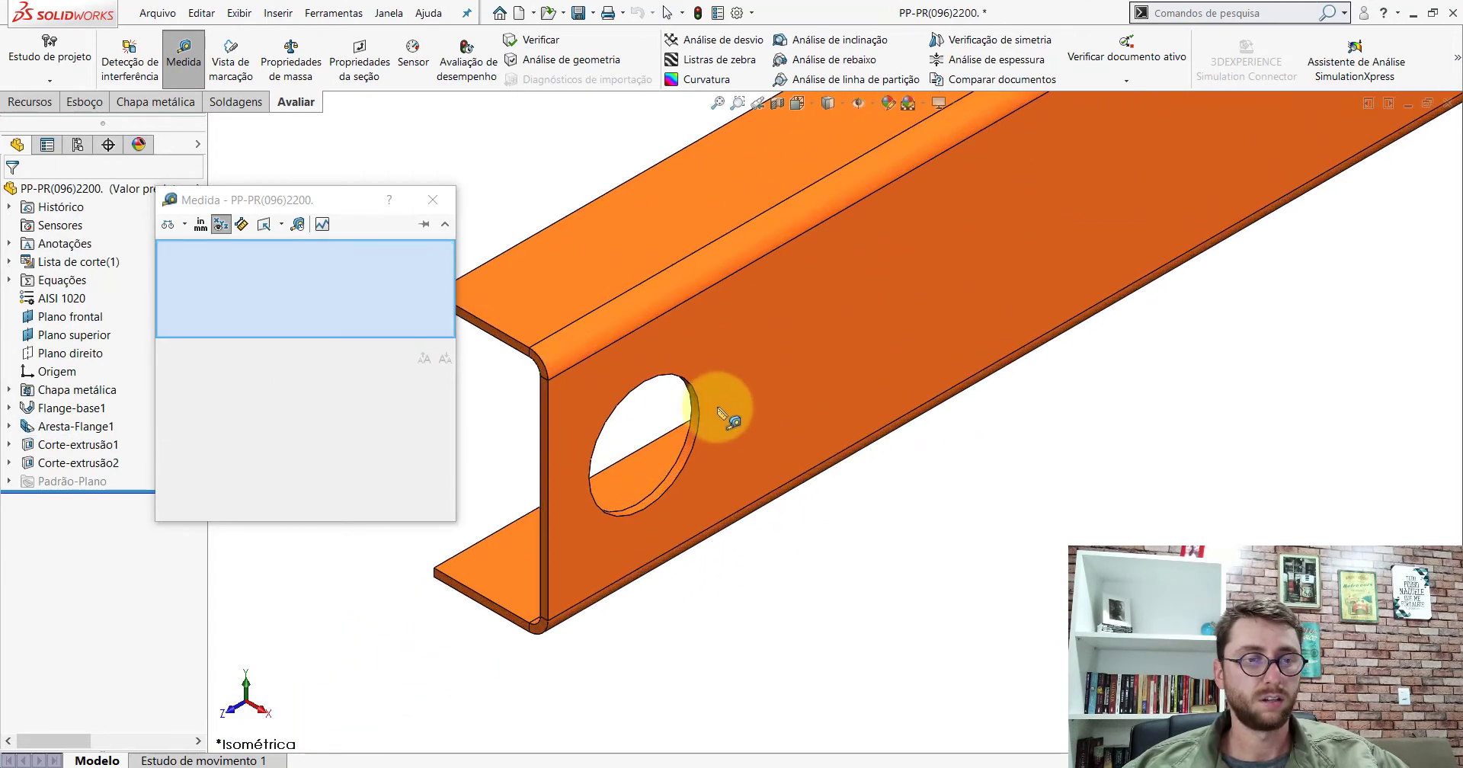
left_click(697, 410)
key("Escape")
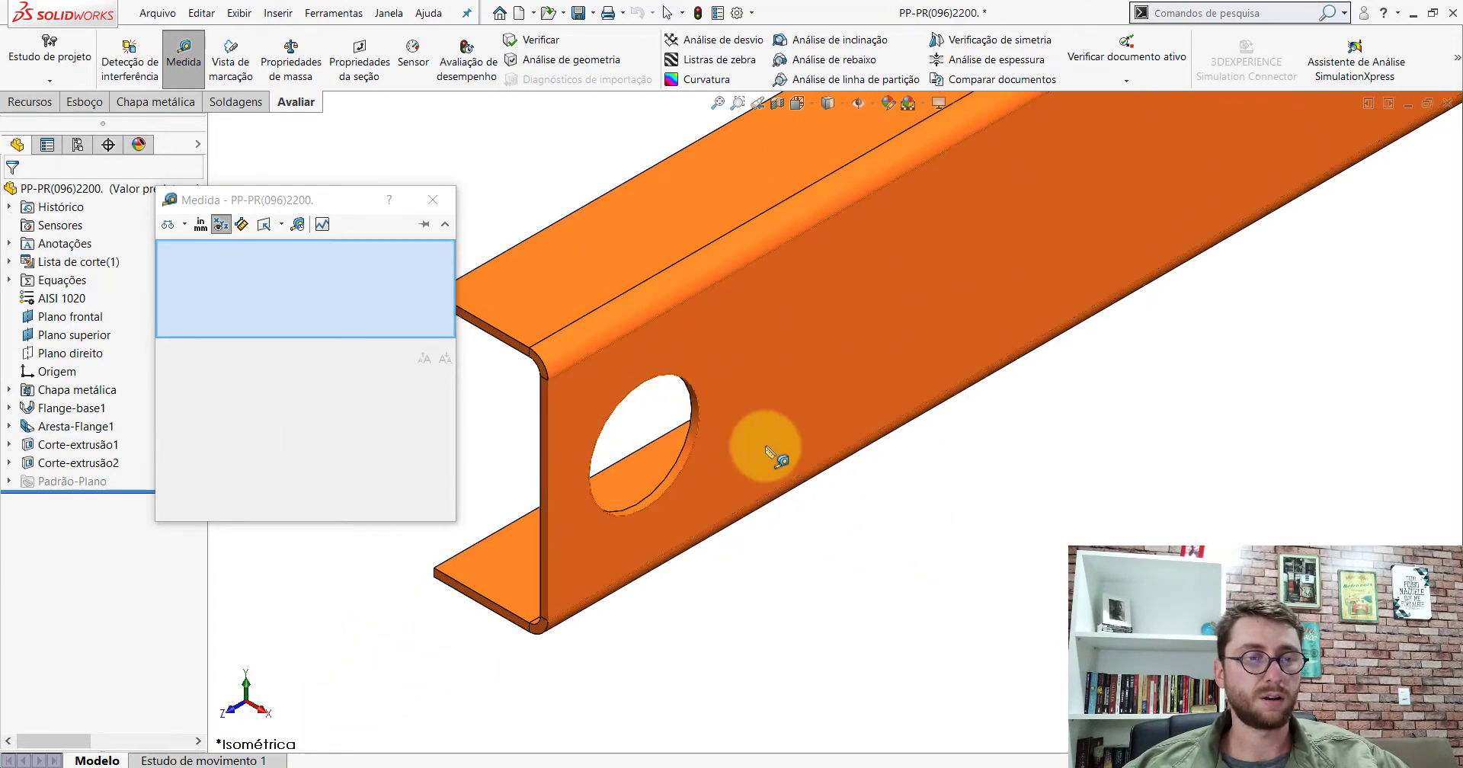
Measure the hole centre's 60 mm distance from the web edge, then return to Peça2's sketch
scroll(713, 416, "down", 2)
left_click(688, 407)
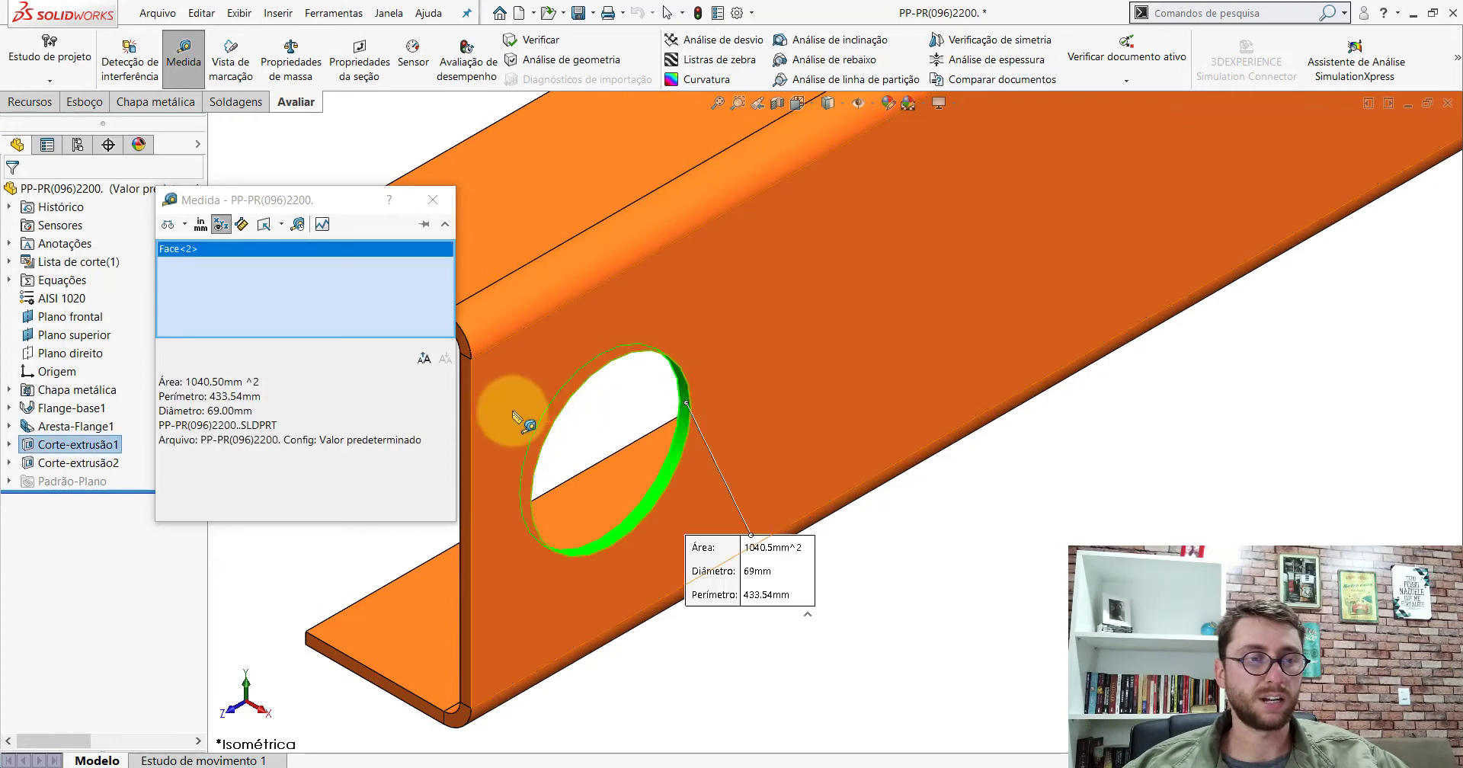
left_click(472, 405)
scroll(629, 487, "up", 2)
scroll(629, 487, "up", 1)
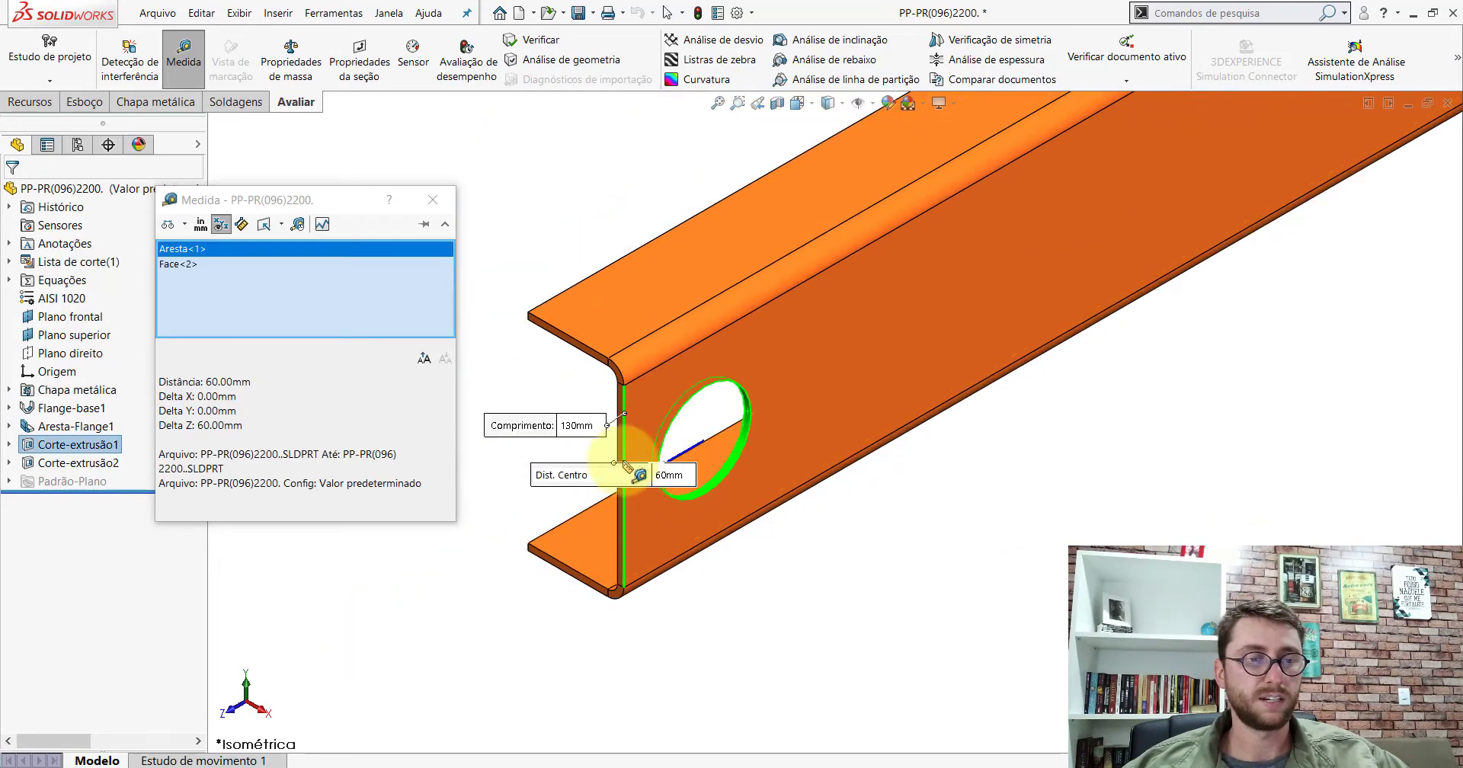
key("Escape")
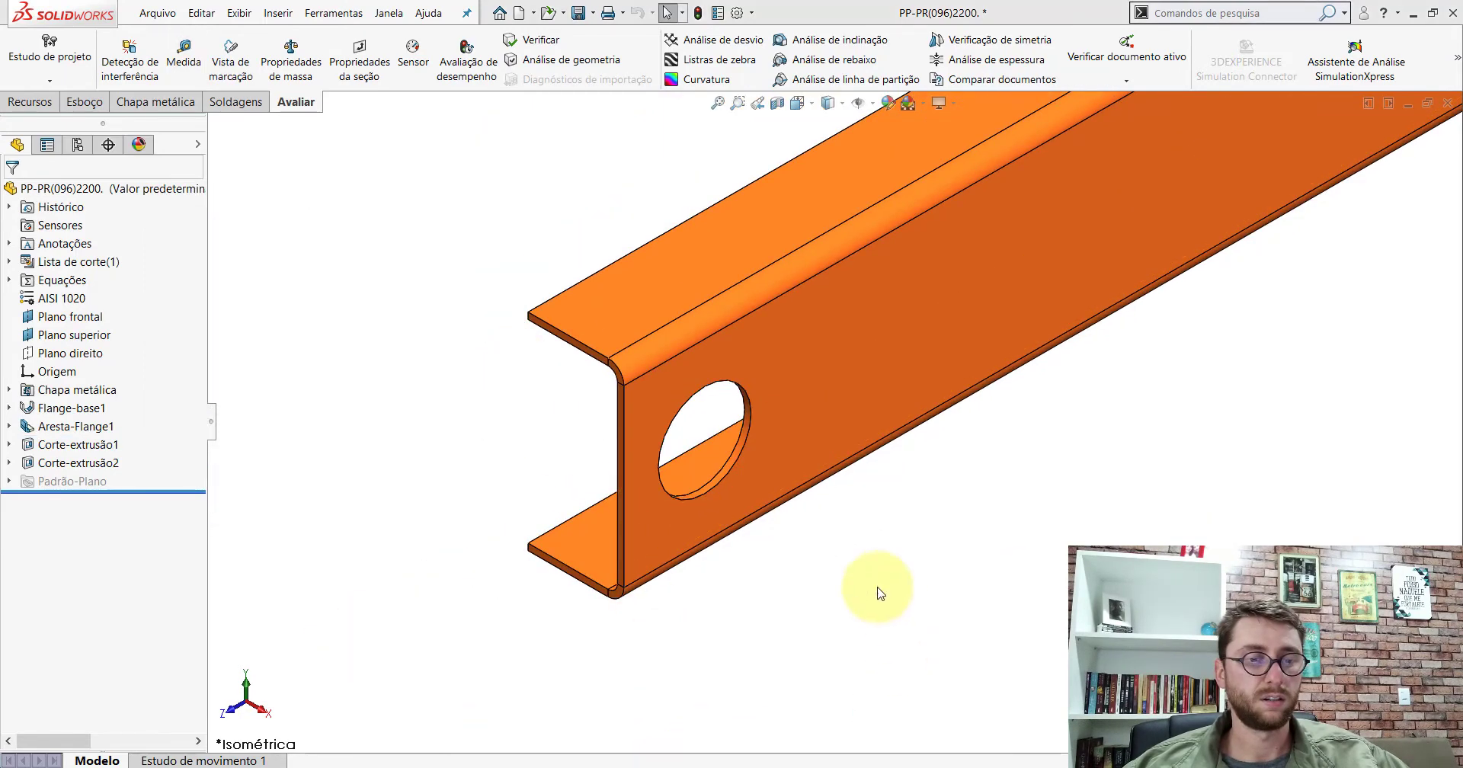
key("ctrl+Tab")
left_click(87, 102)
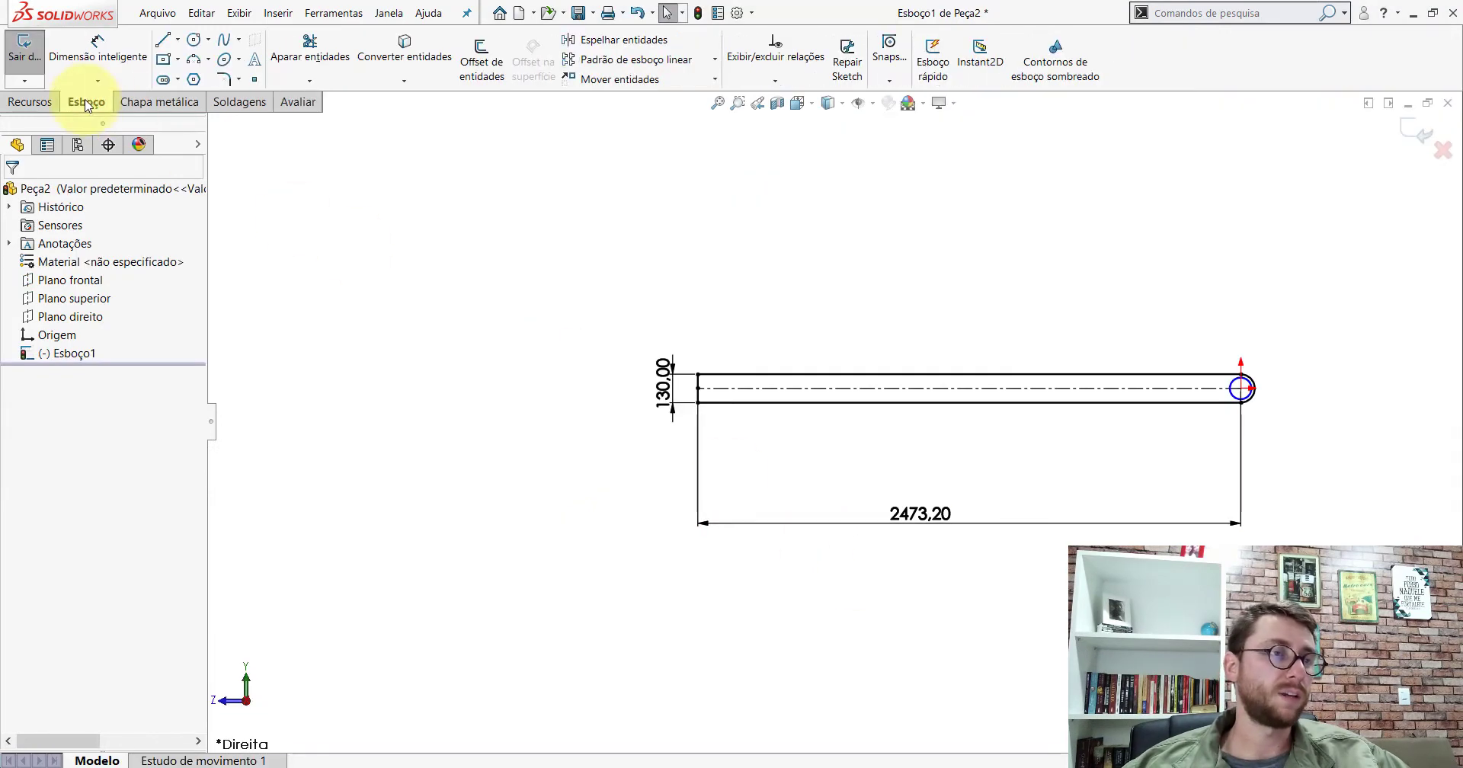
Sketch a circle centred on the slot centreline
left_click(195, 40)
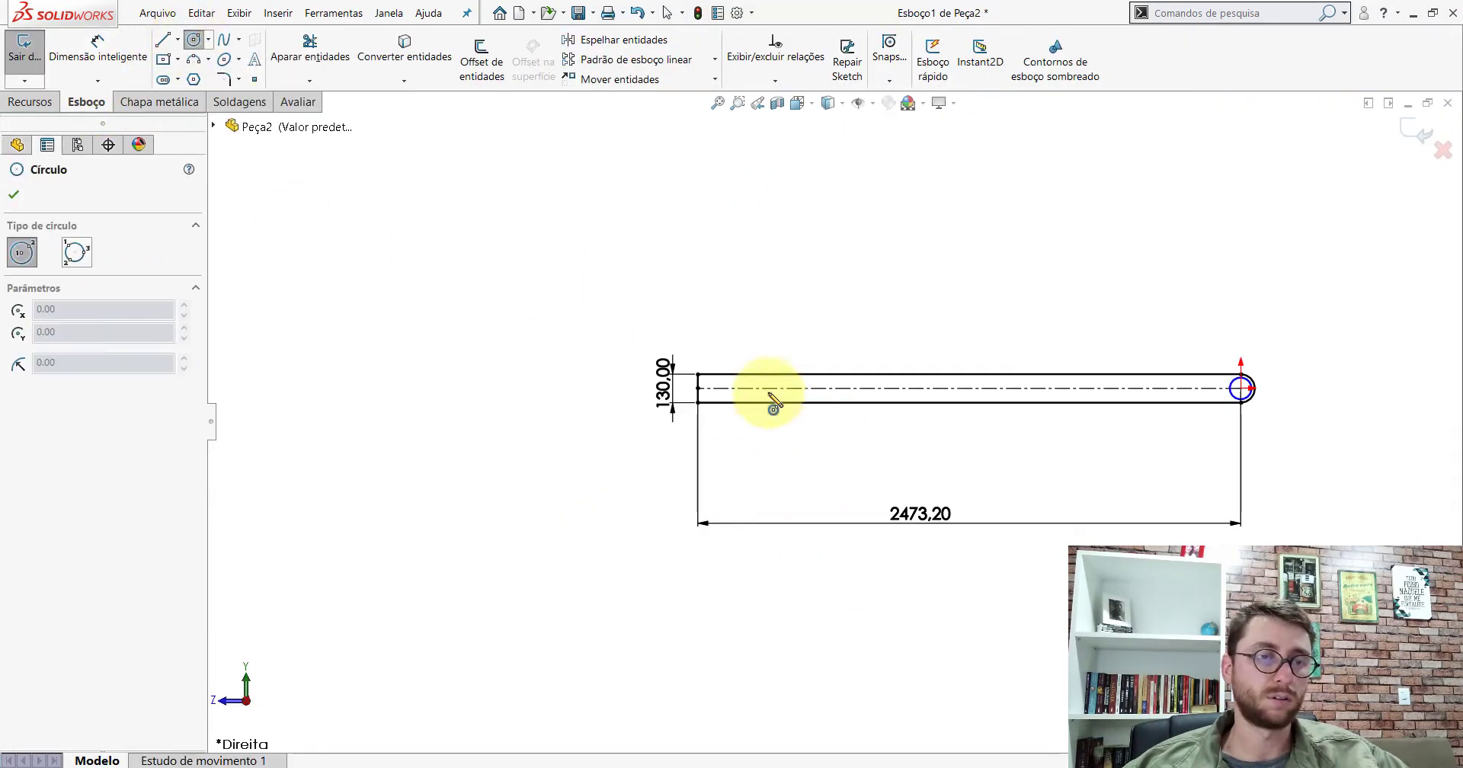
scroll(766, 392, "down", 5)
scroll(624, 408, "down", 4)
left_click(601, 357)
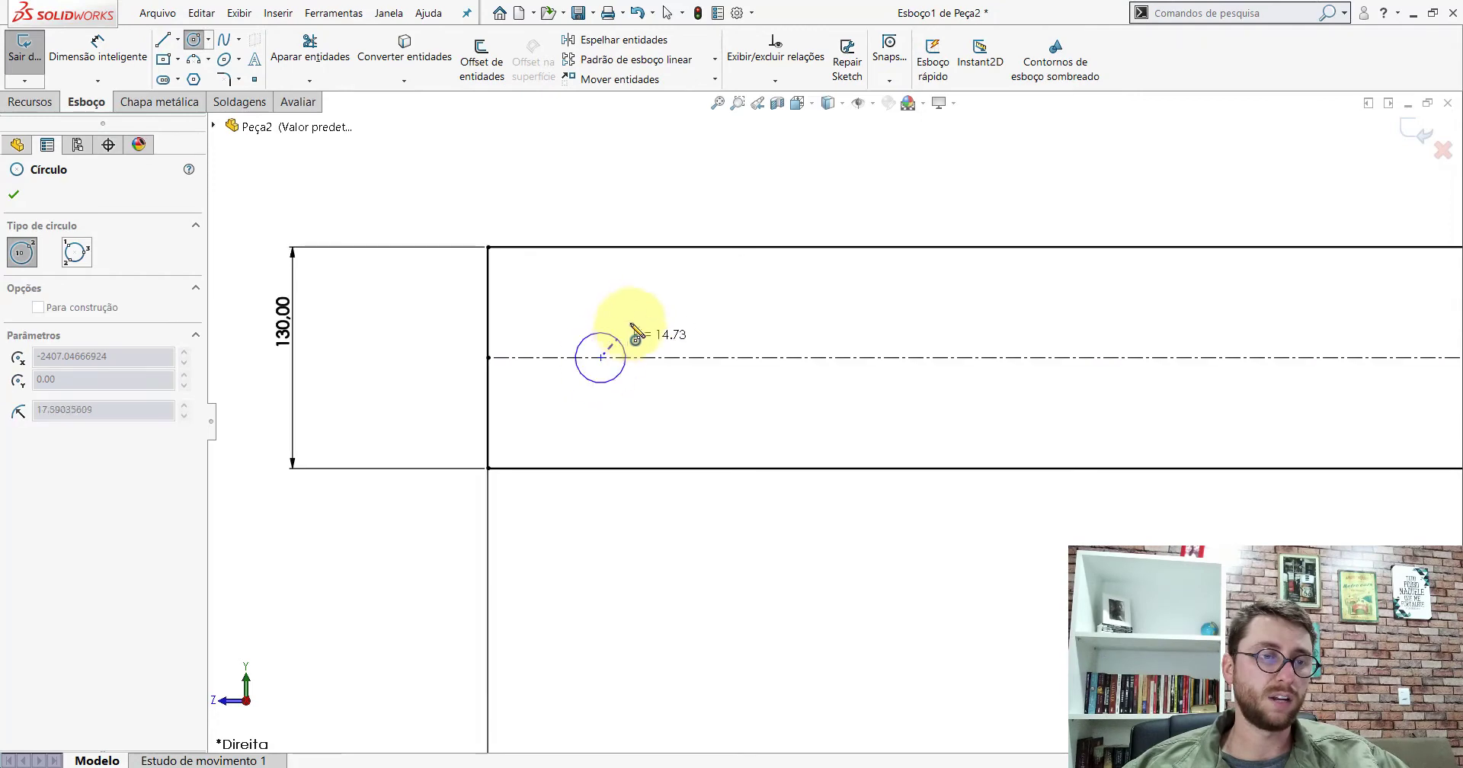
left_click(653, 299)
key("Escape")
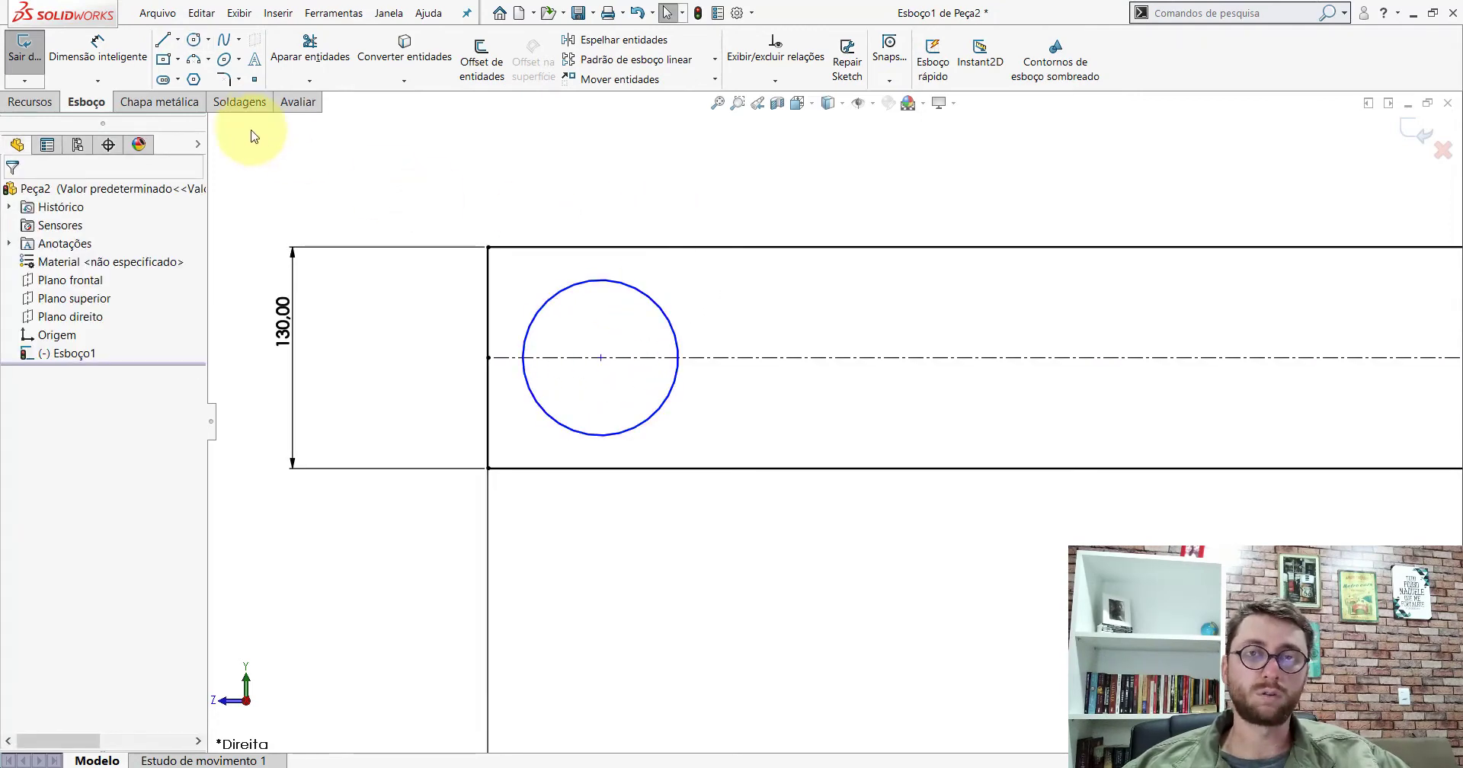
Relate the new circle to the arcs at the slot's right end
left_click(653, 299)
scroll(800, 441, "up", 3)
left_click_drag(751, 398, 1133, 410)
scroll(1133, 409, "down", 2)
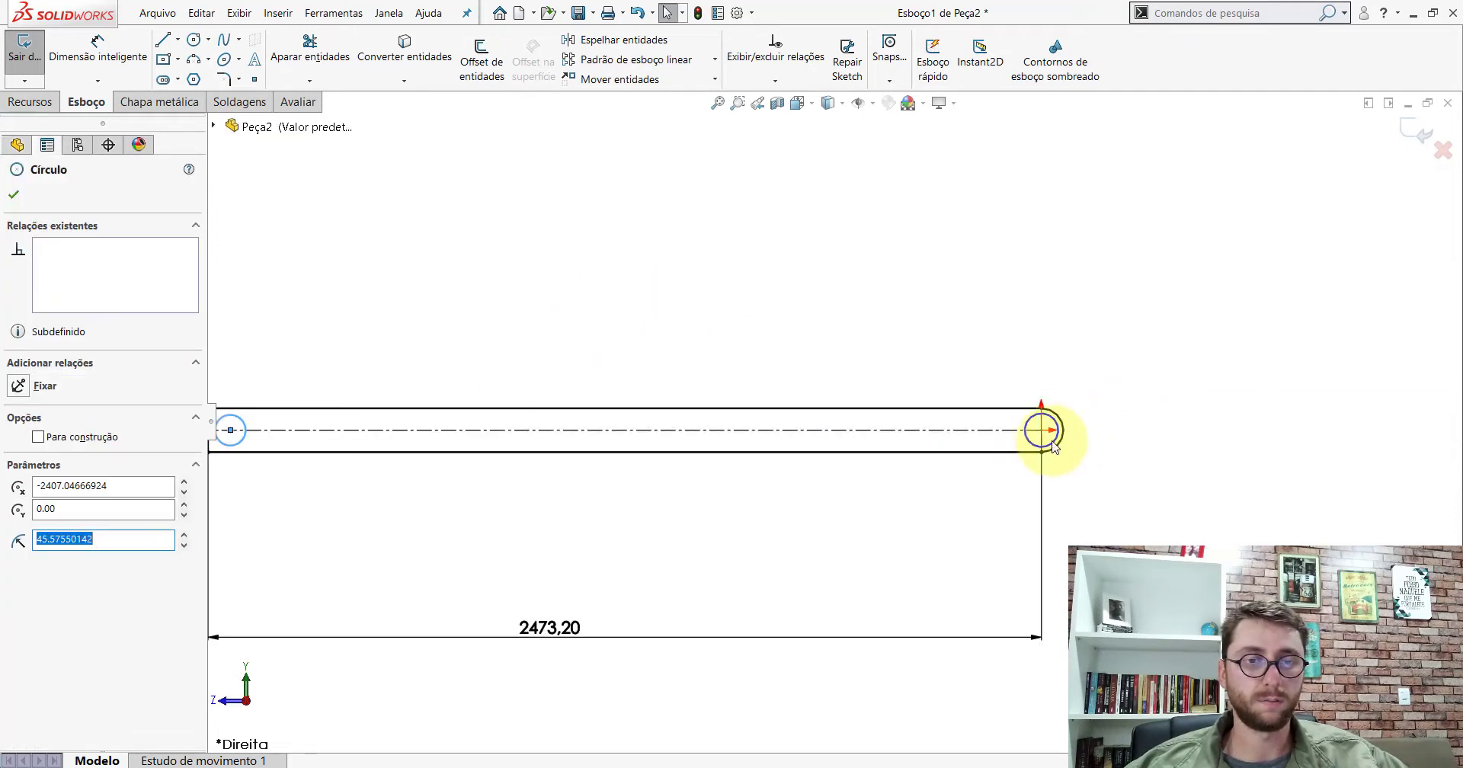
scroll(1053, 446, "down", 3)
left_click(942, 373, "ctrl")
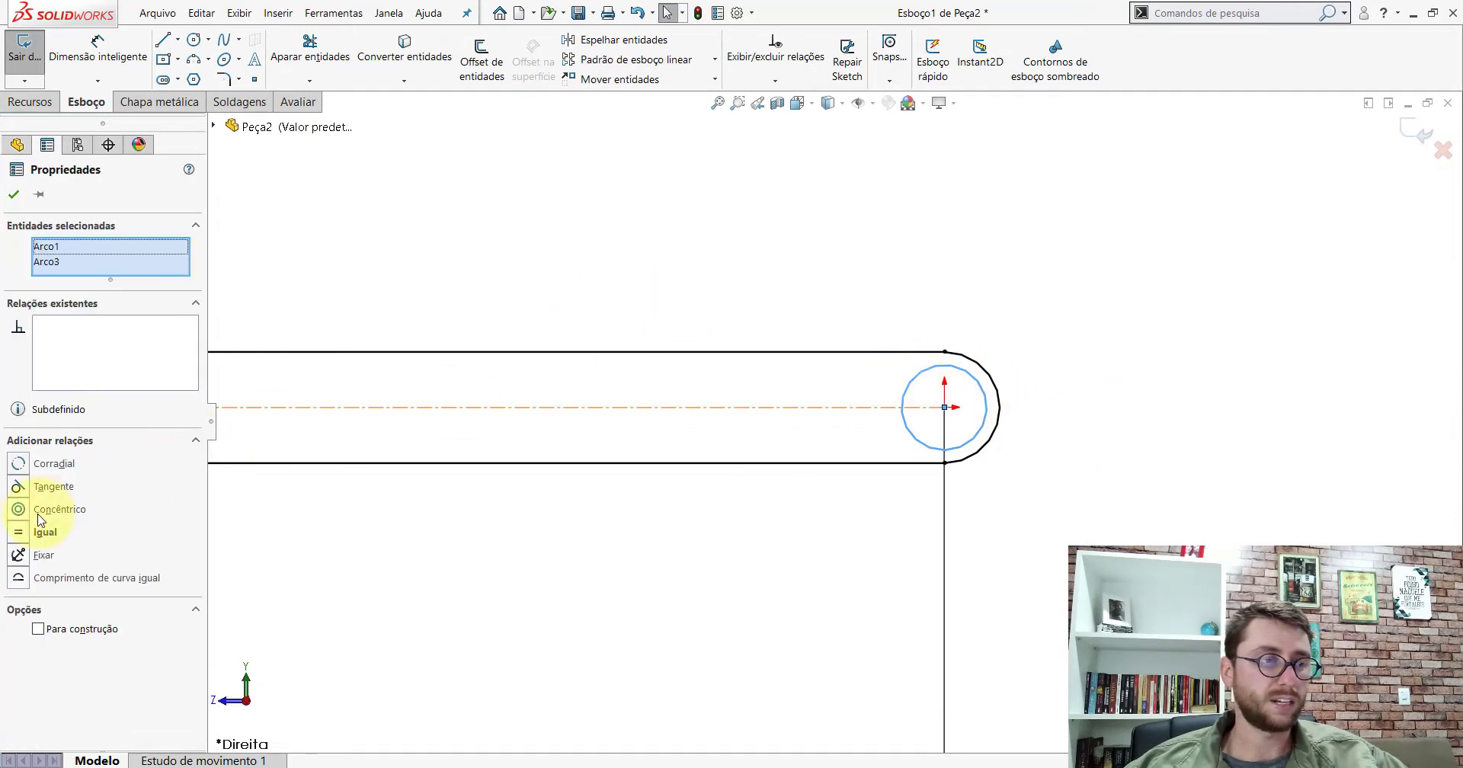
left_click(13, 194)
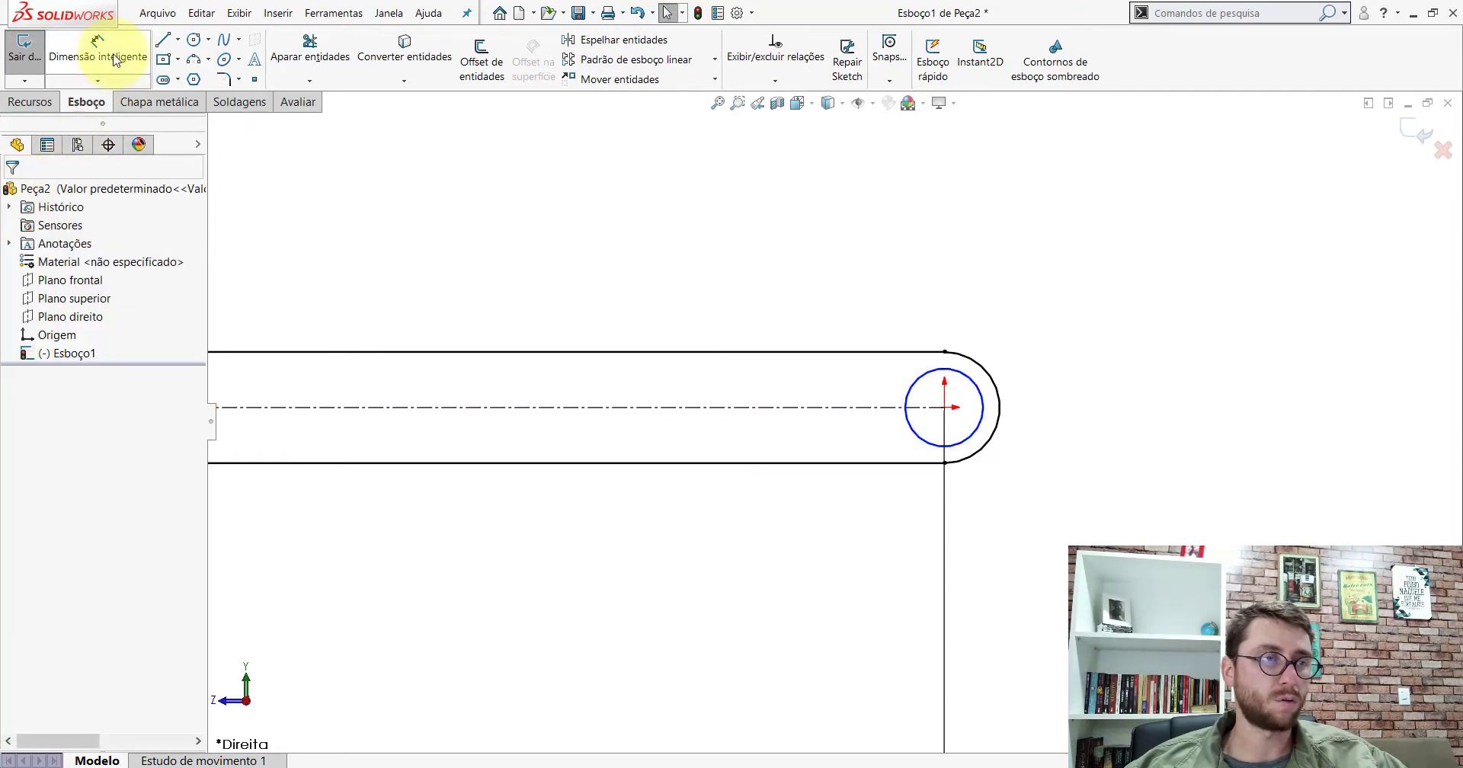
Dimension the right end circle at 69 mm diameter
left_click(97, 48)
scroll(952, 457, "up", 2)
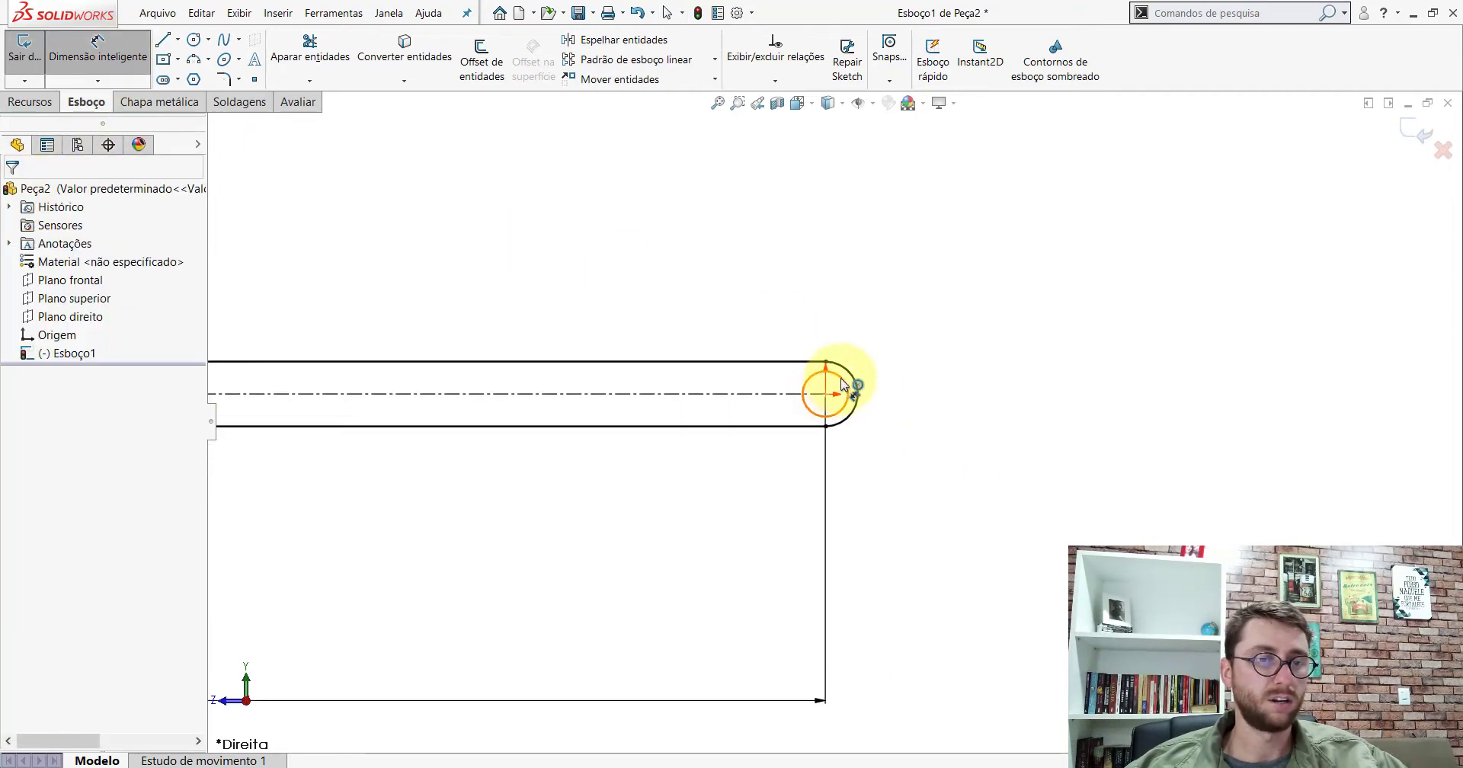
left_click(841, 384)
left_click(911, 335)
type("69")
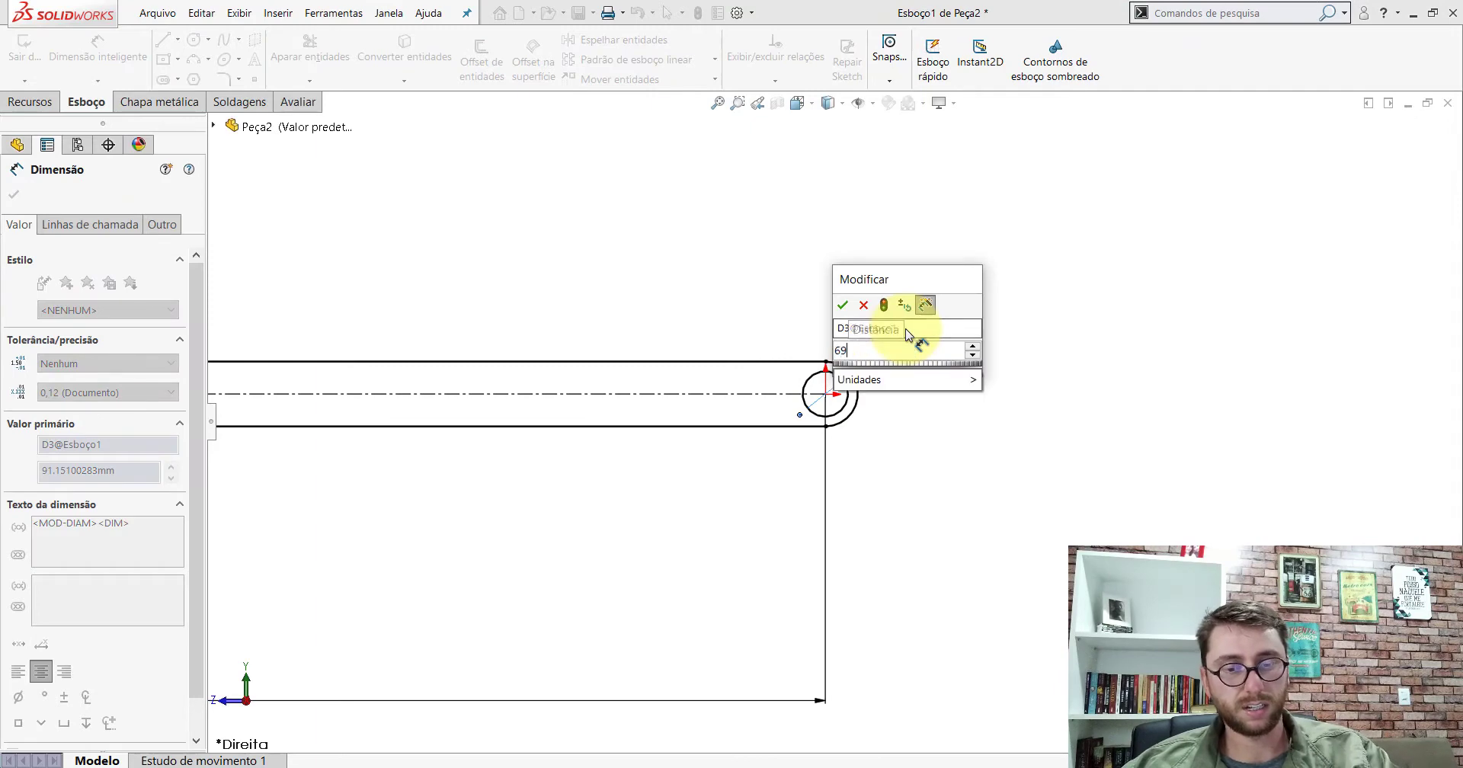
key("Return")
Dimension the left circle's centre 60 mm from the slot's left end line
scroll(604, 424, "up", 1)
scroll(436, 407, "up", 3)
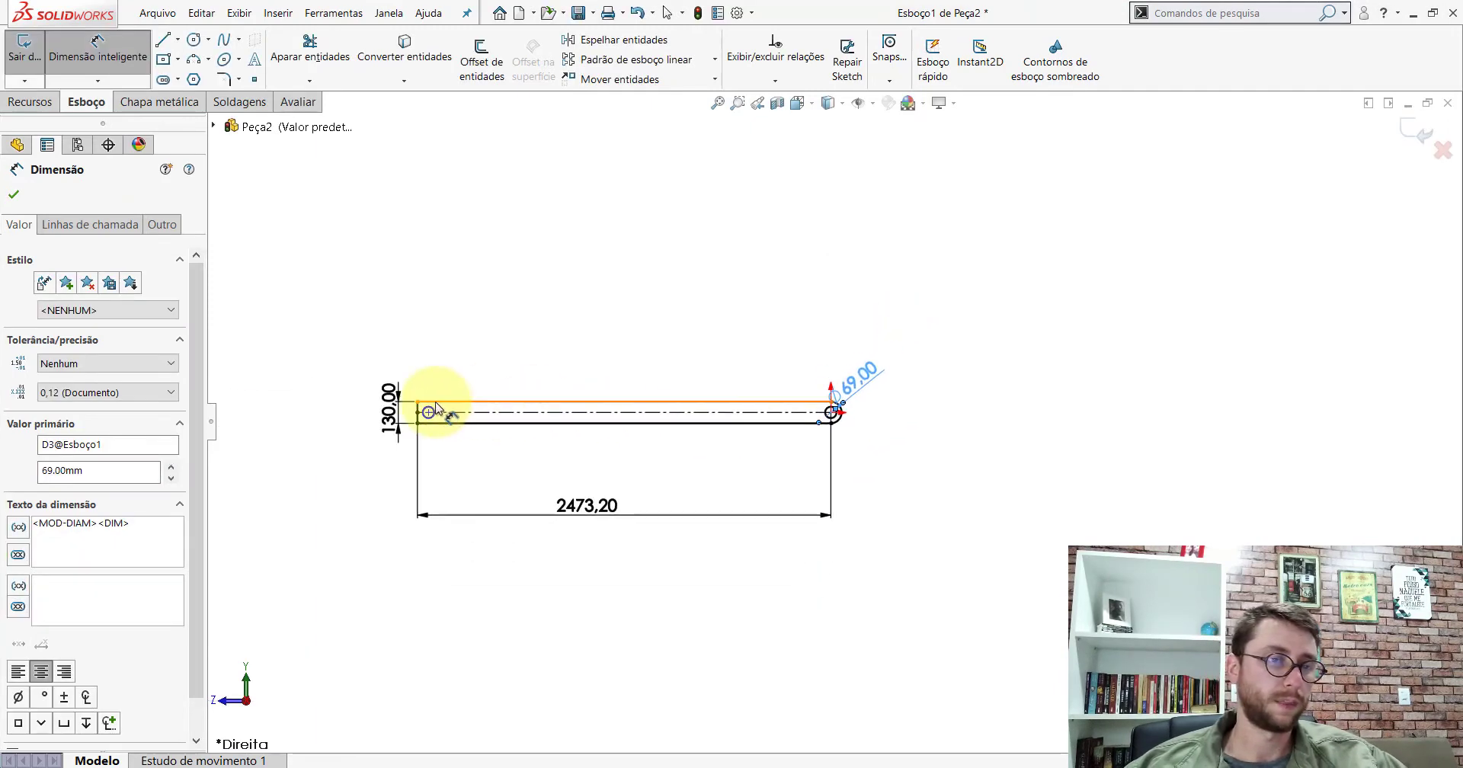
scroll(588, 407, "down", 5)
scroll(643, 441, "down", 3)
scroll(666, 482, "down", 3)
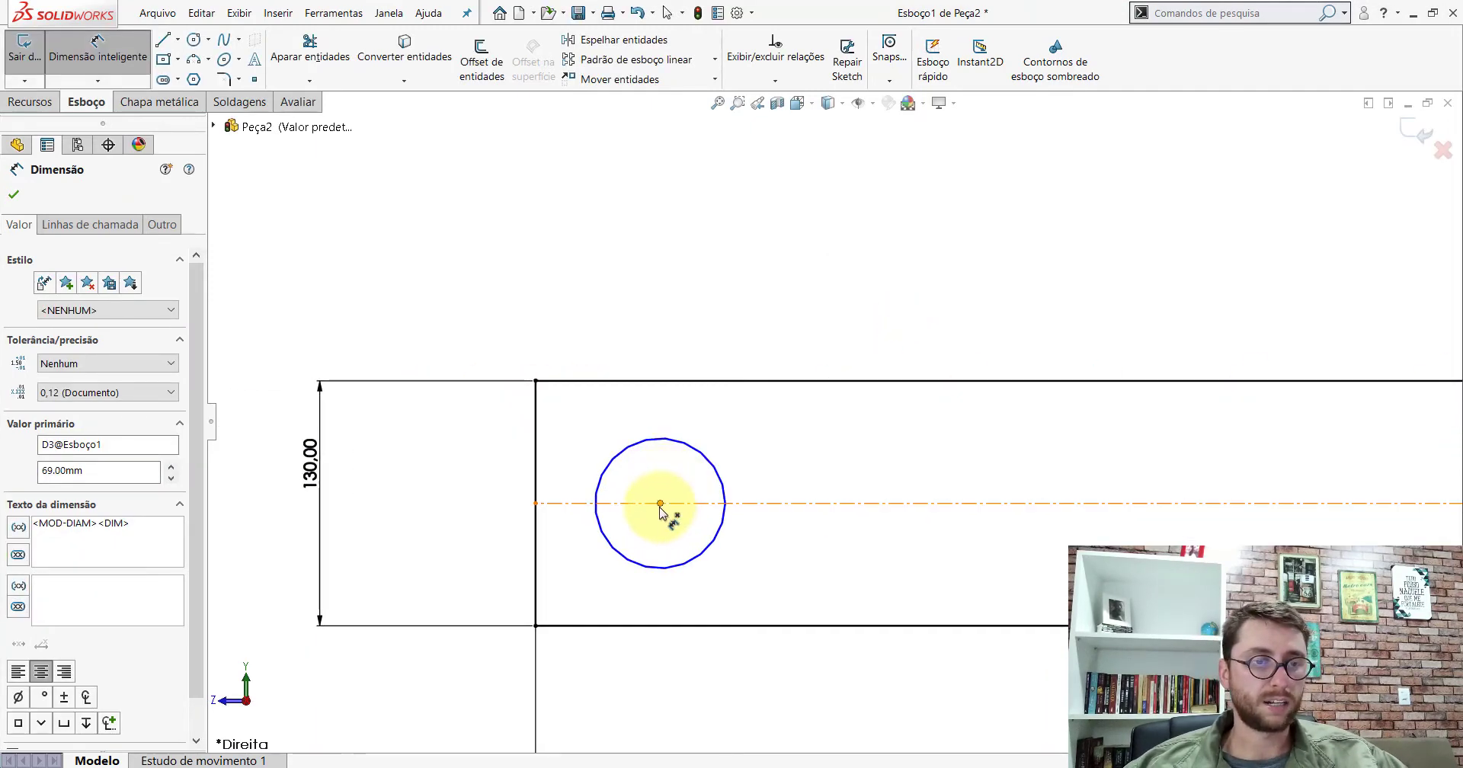
left_click(659, 503)
left_click(536, 483)
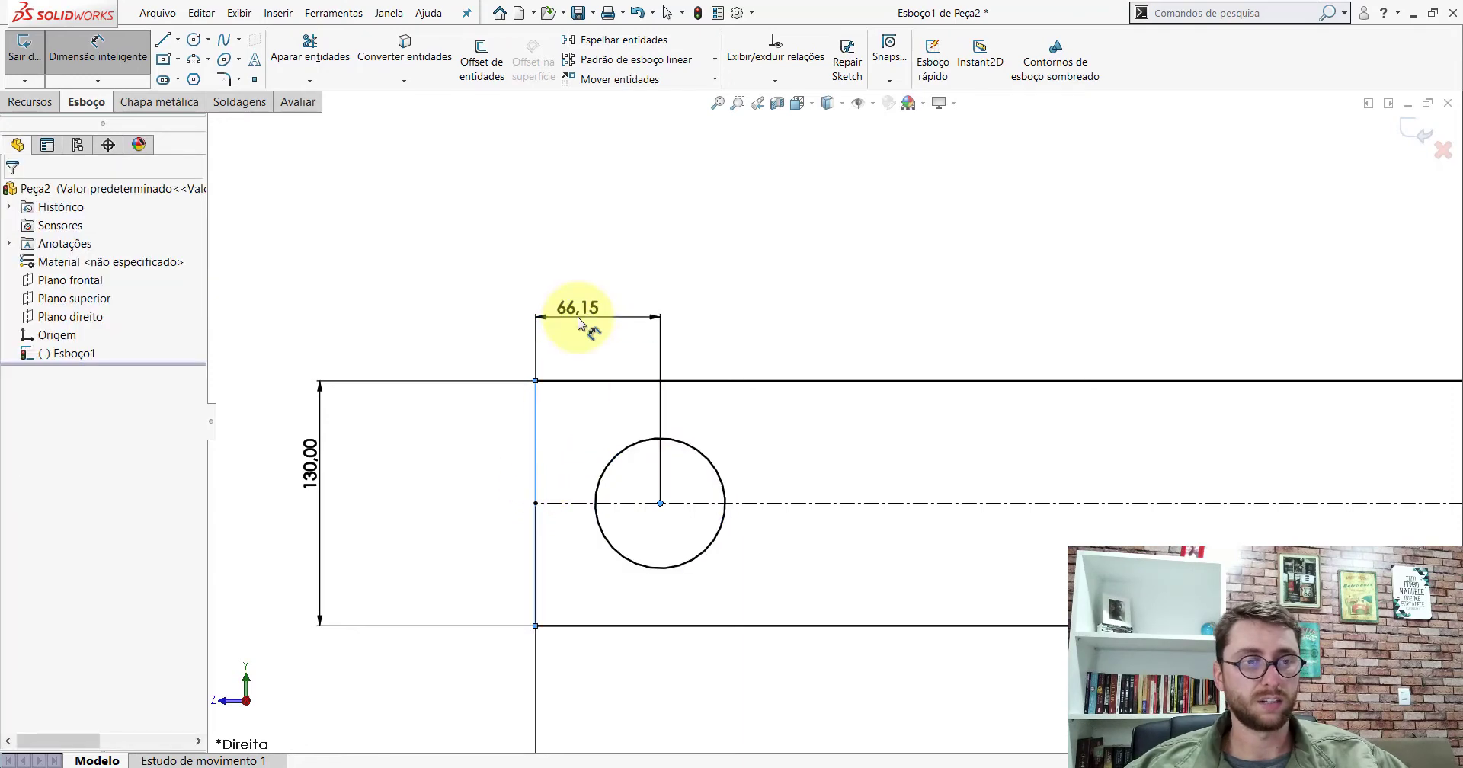
left_click(582, 323)
type("60")
key("Return")
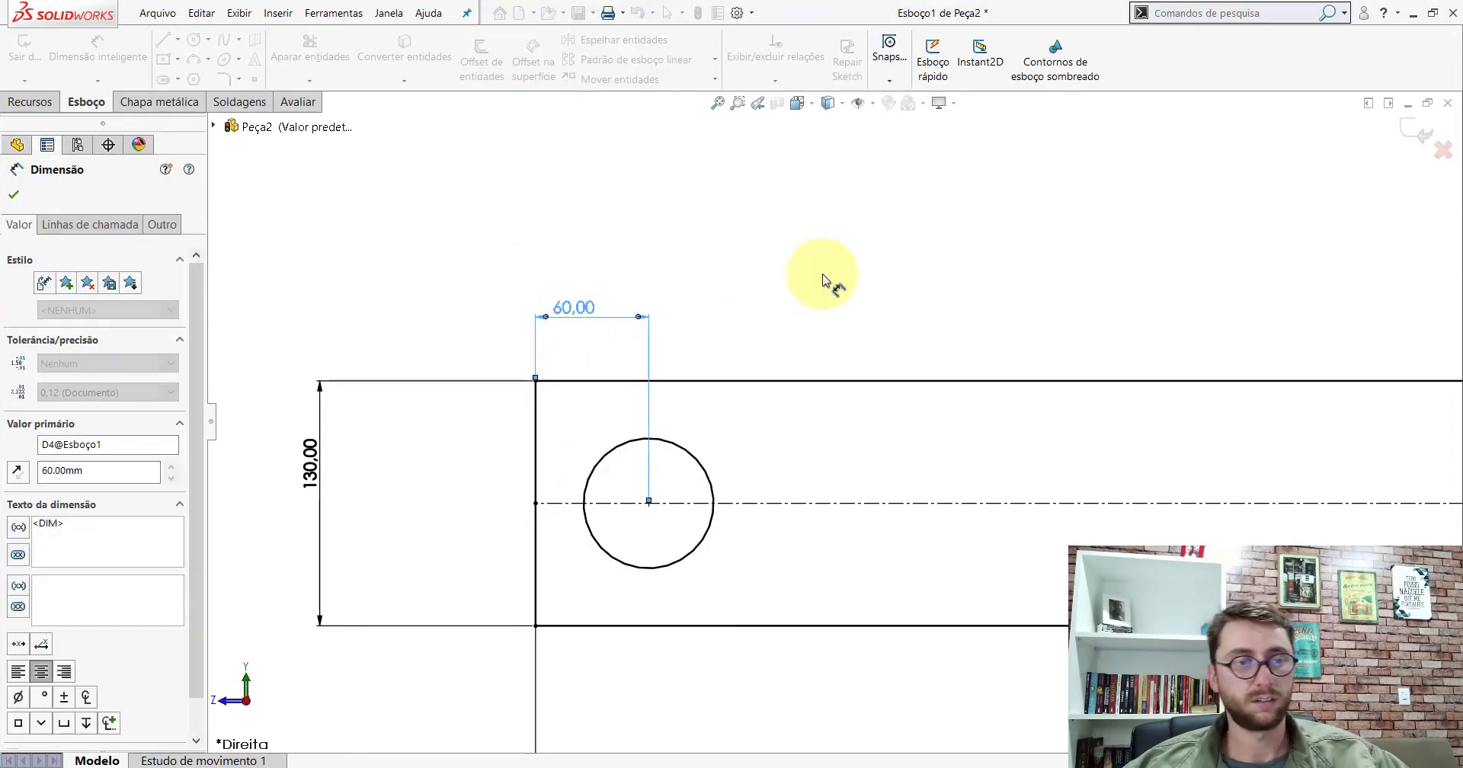
scroll(861, 396, "up", 3)
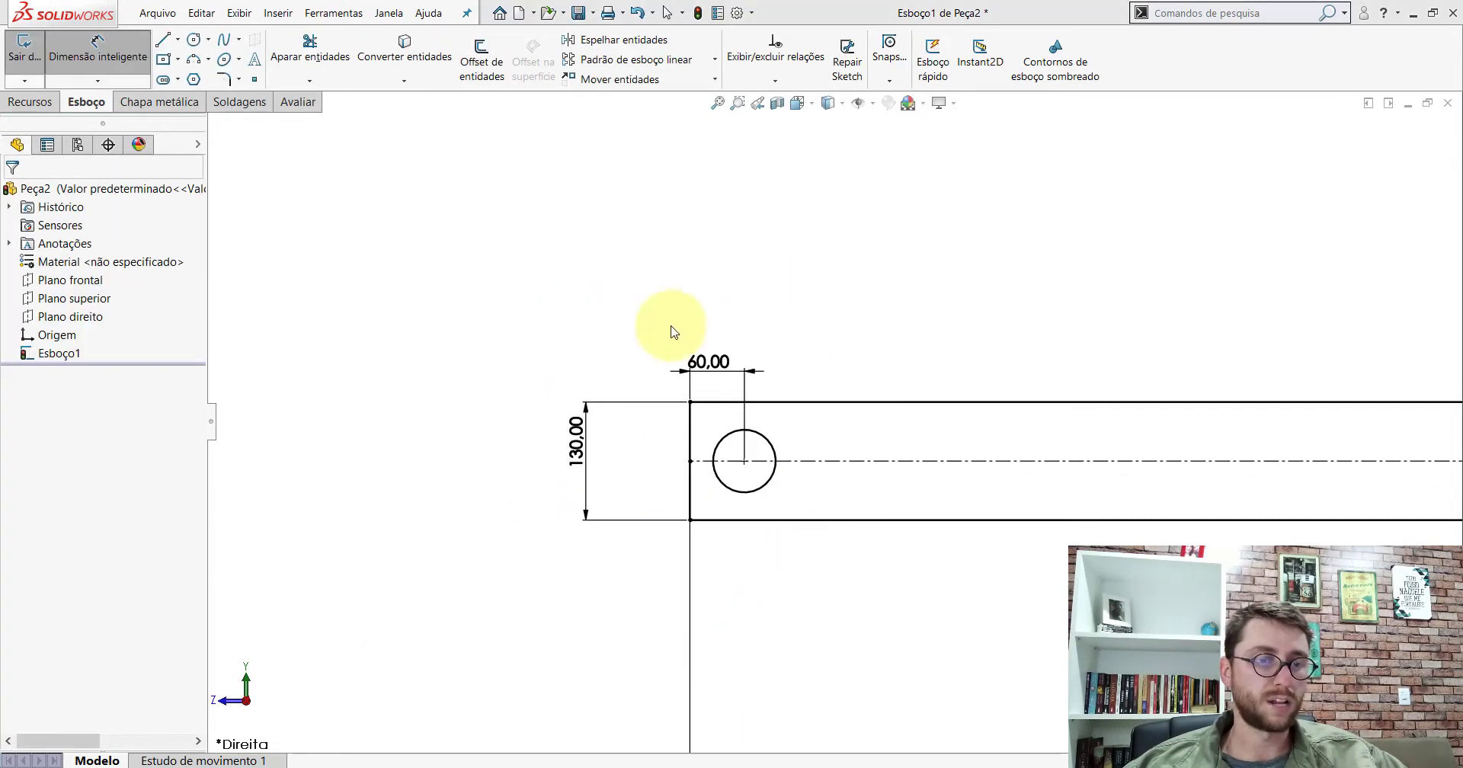
Measure the reference beam's rounded flange edge, then return to the Peça2 strip sketch
left_click(291, 104)
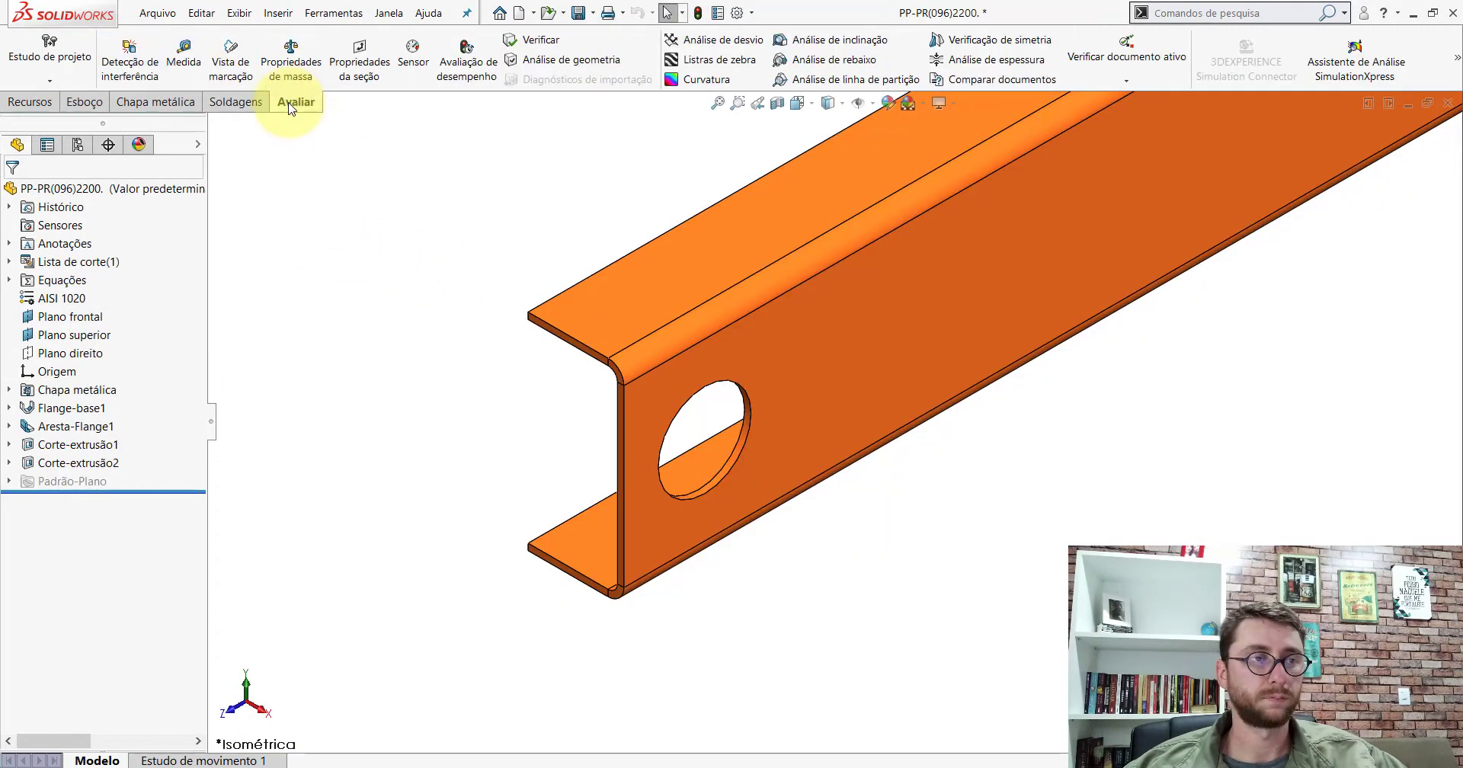
left_click(182, 59)
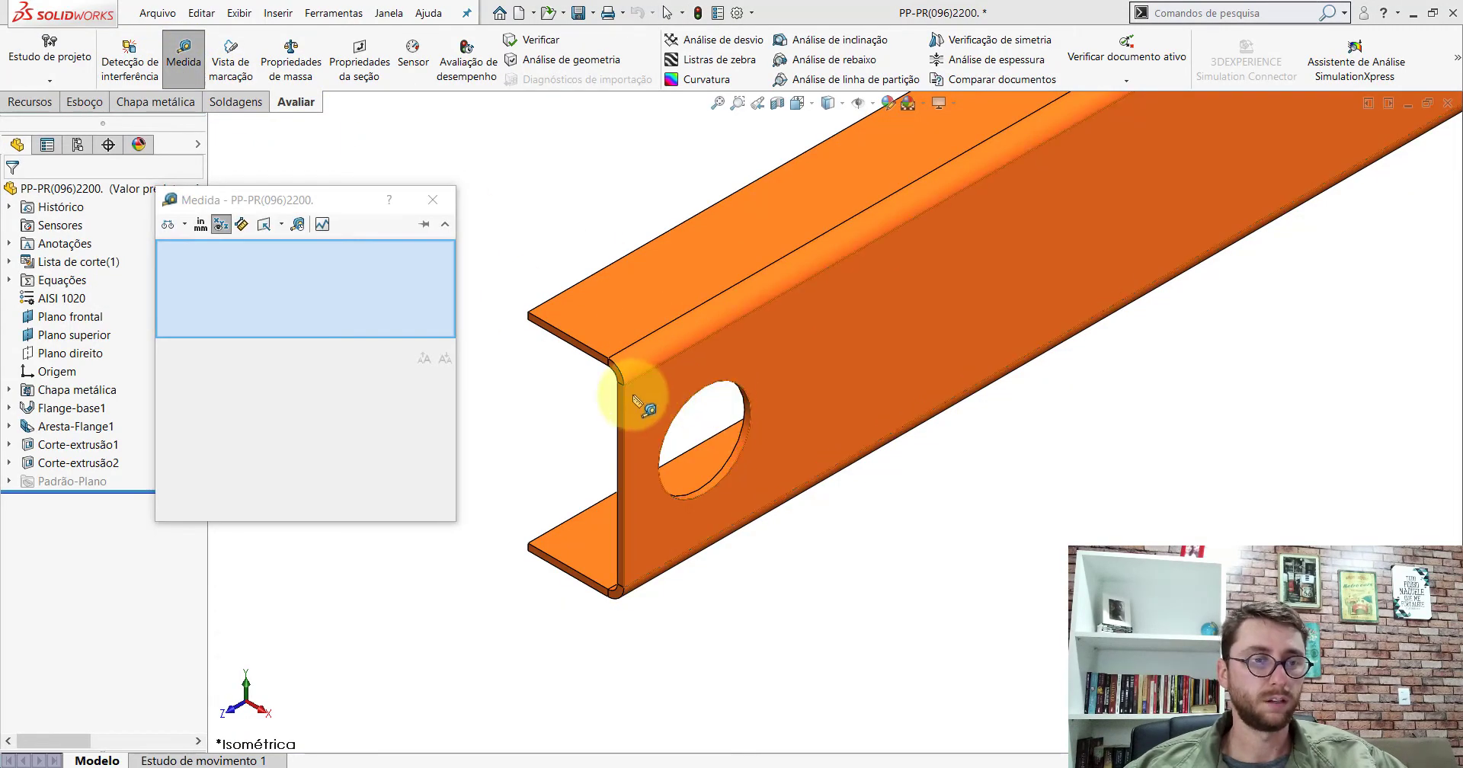
scroll(639, 404, "down", 3)
scroll(674, 382, "down", 3)
left_click(672, 374)
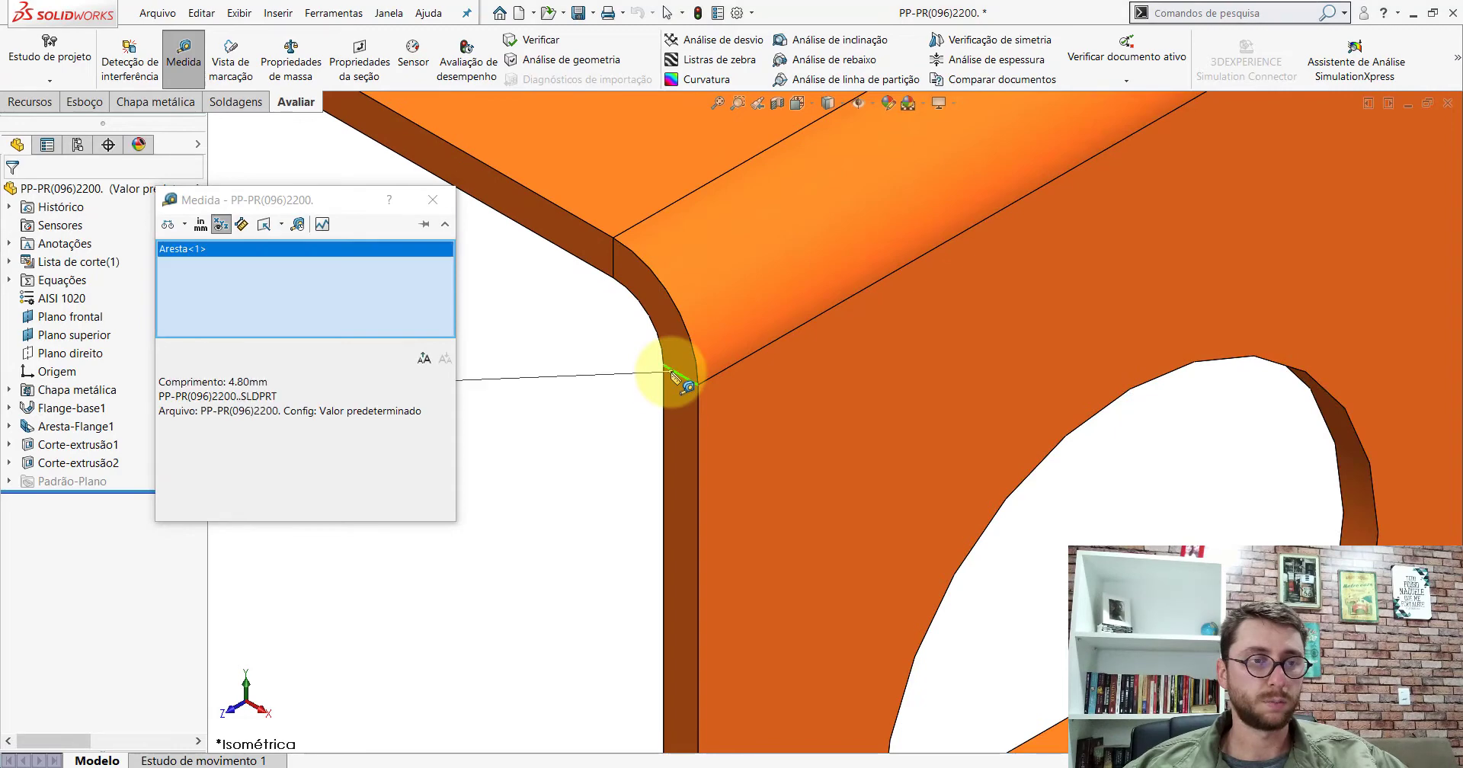
scroll(694, 420, "up", 2)
key("Escape")
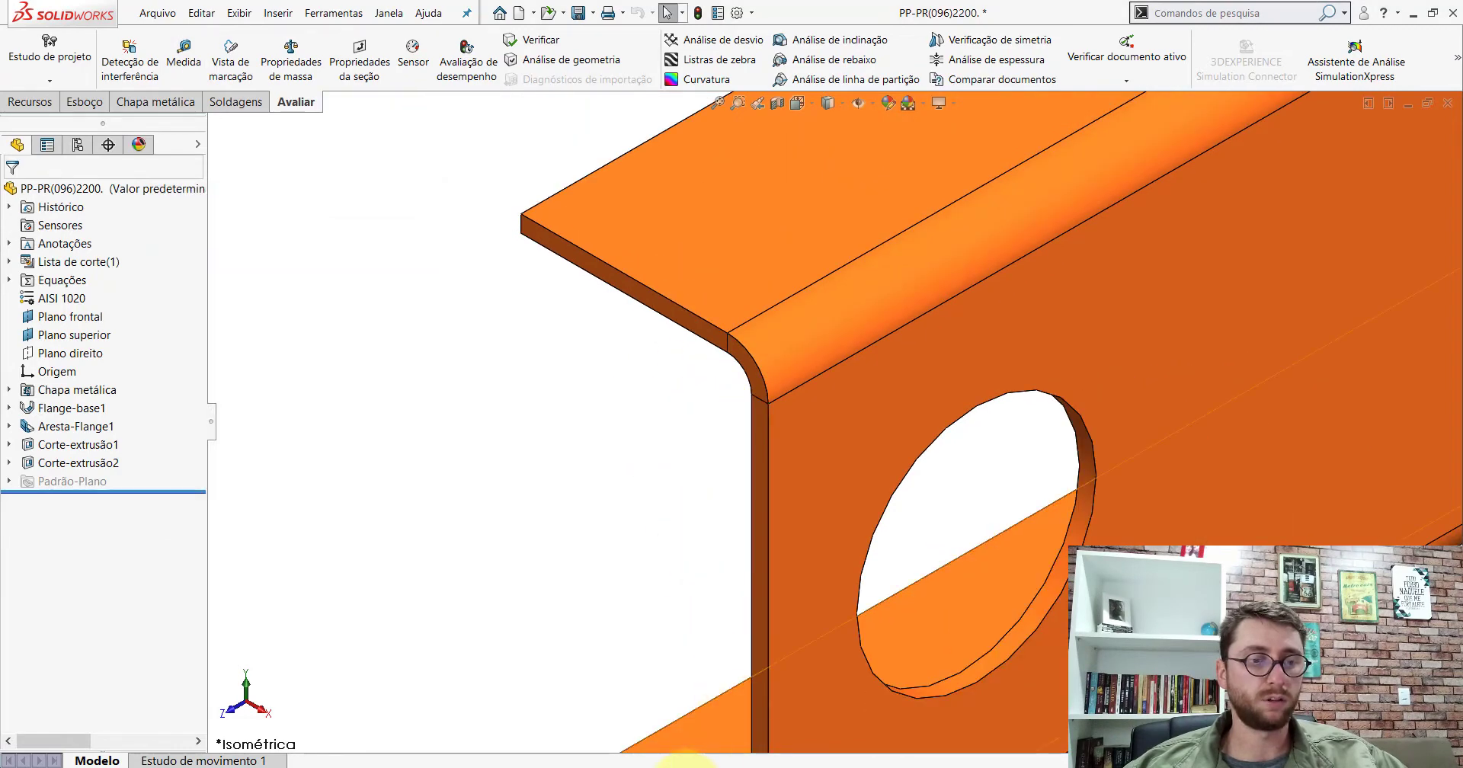
left_click(884, 709)
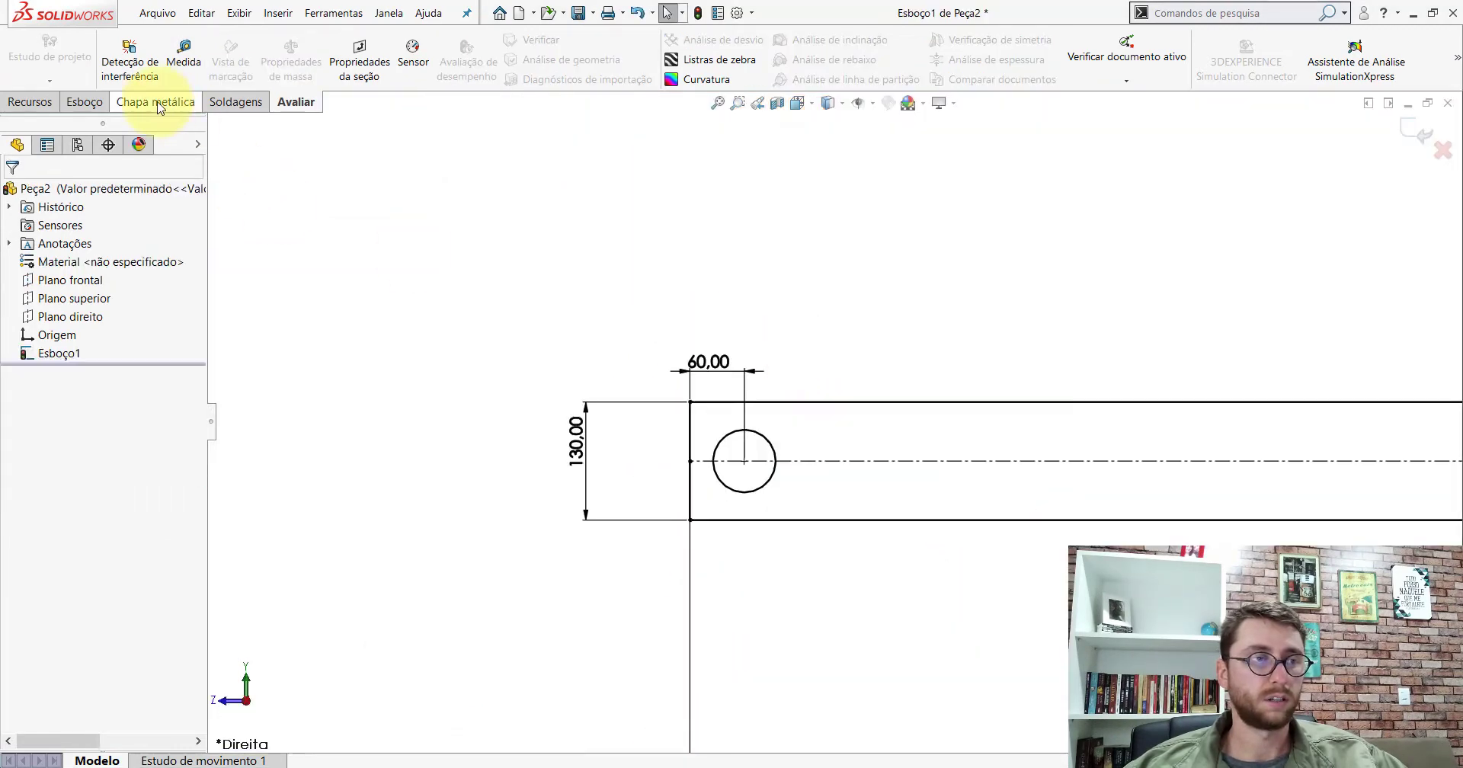
left_click(158, 102)
Create the 4.80 mm base flange from the strip sketch and view the bar isometrically
left_click(48, 52)
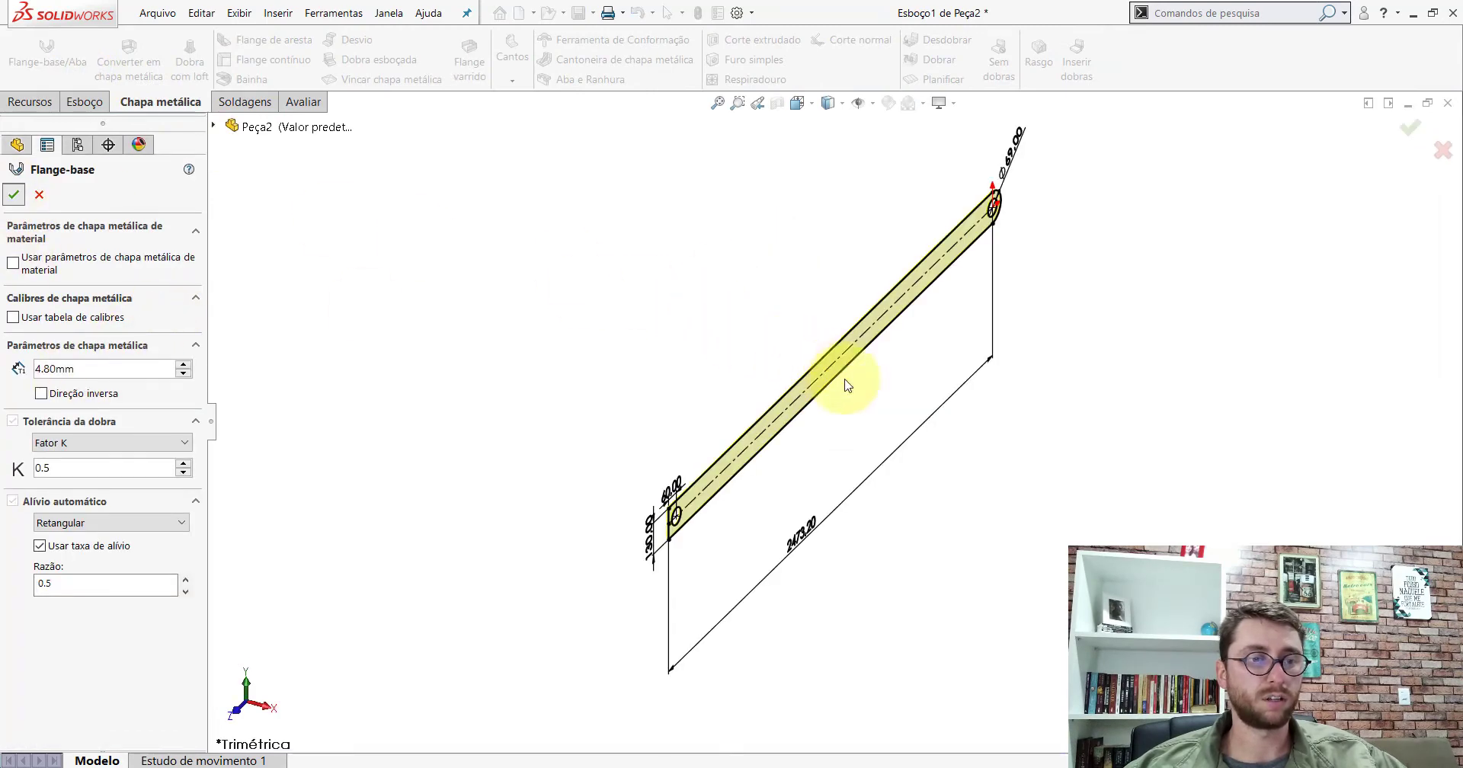
key("Return")
right_click(115, 299)
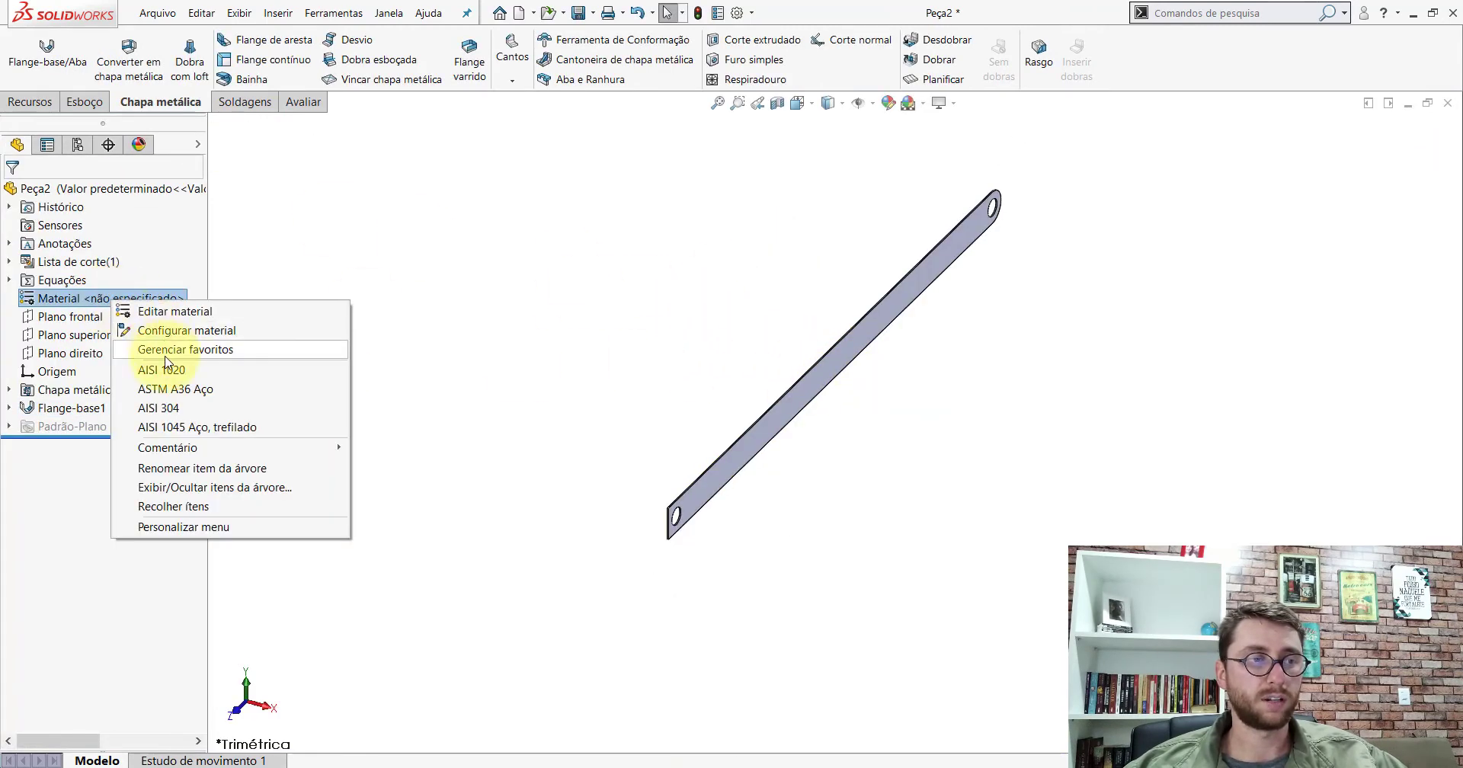
left_click(525, 274)
left_click(798, 103)
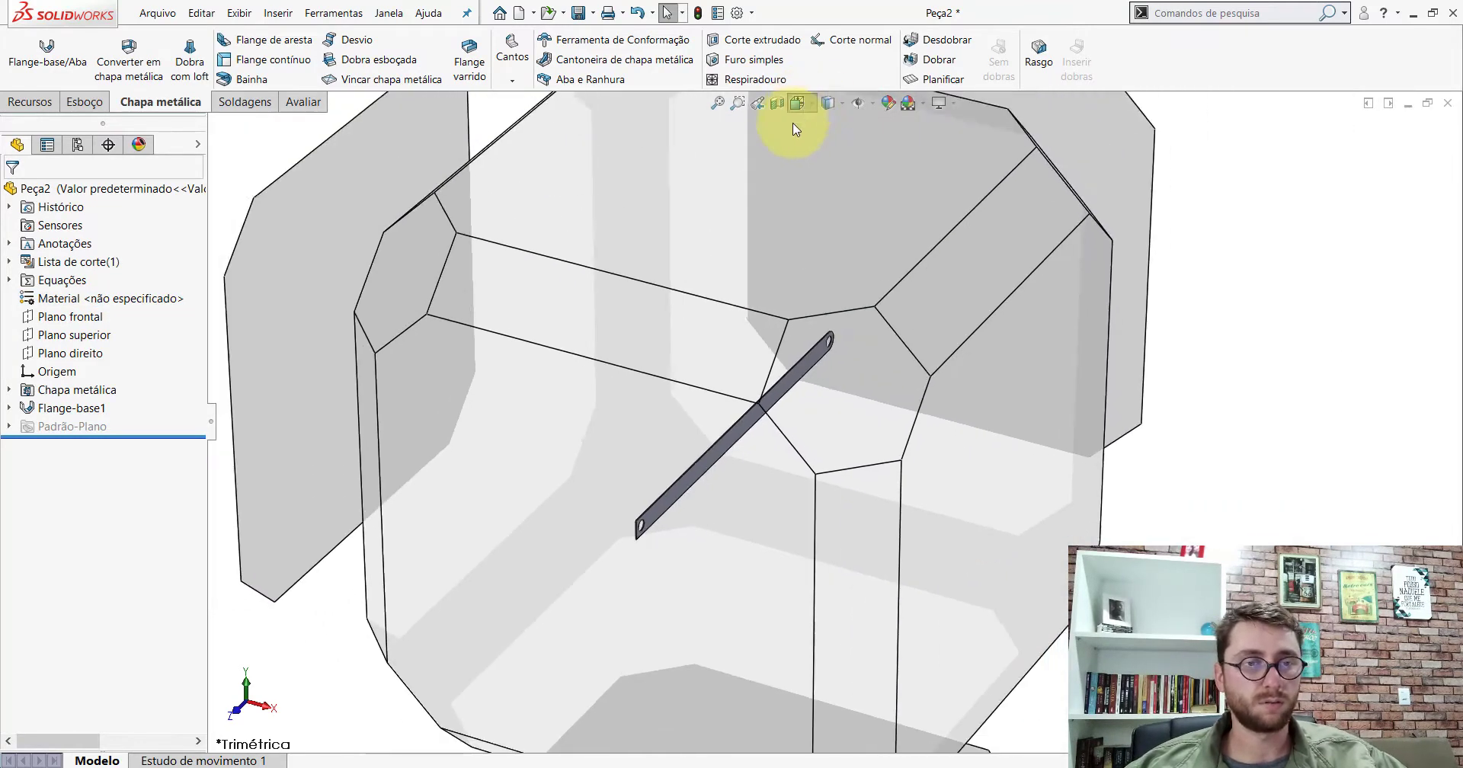
left_click(671, 487)
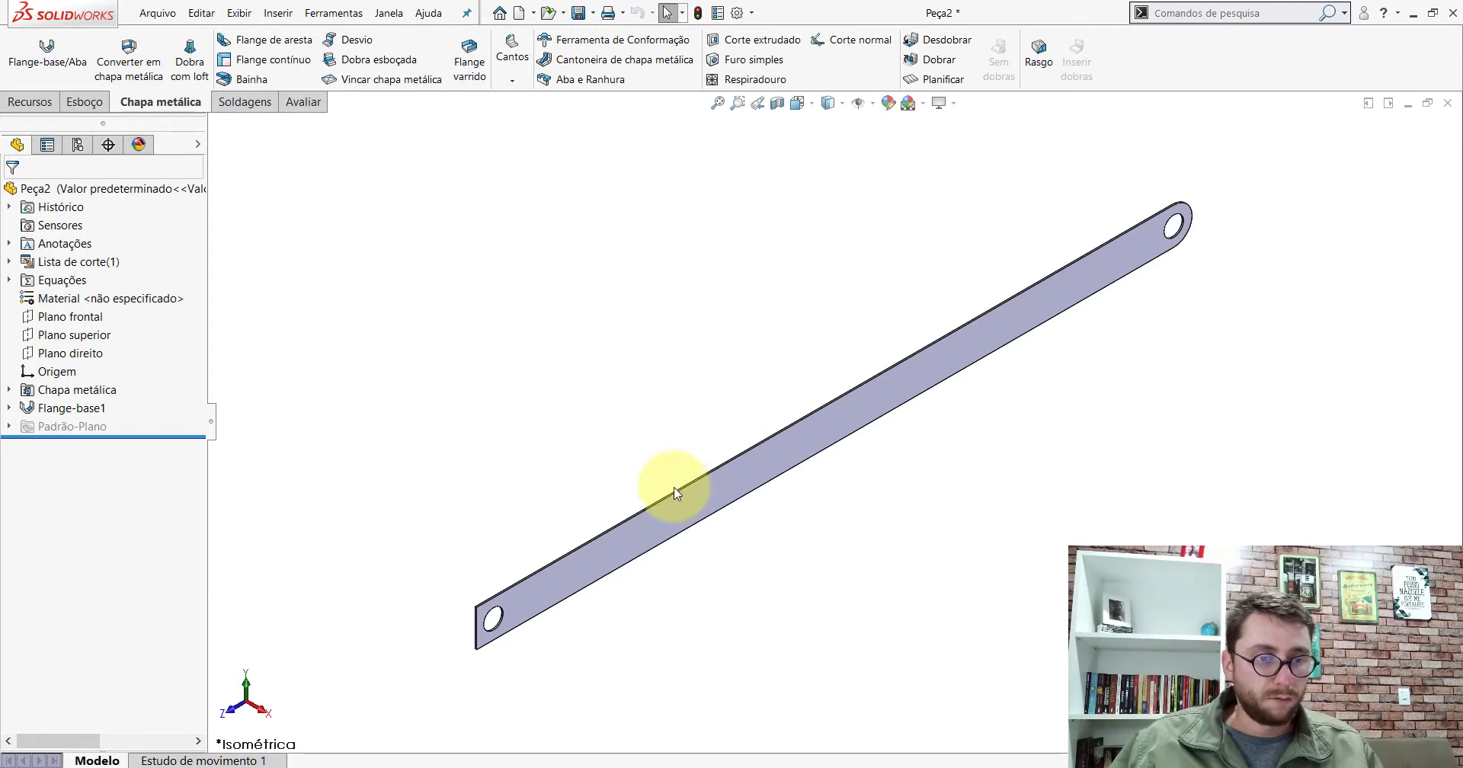
key("ctrl+Tab")
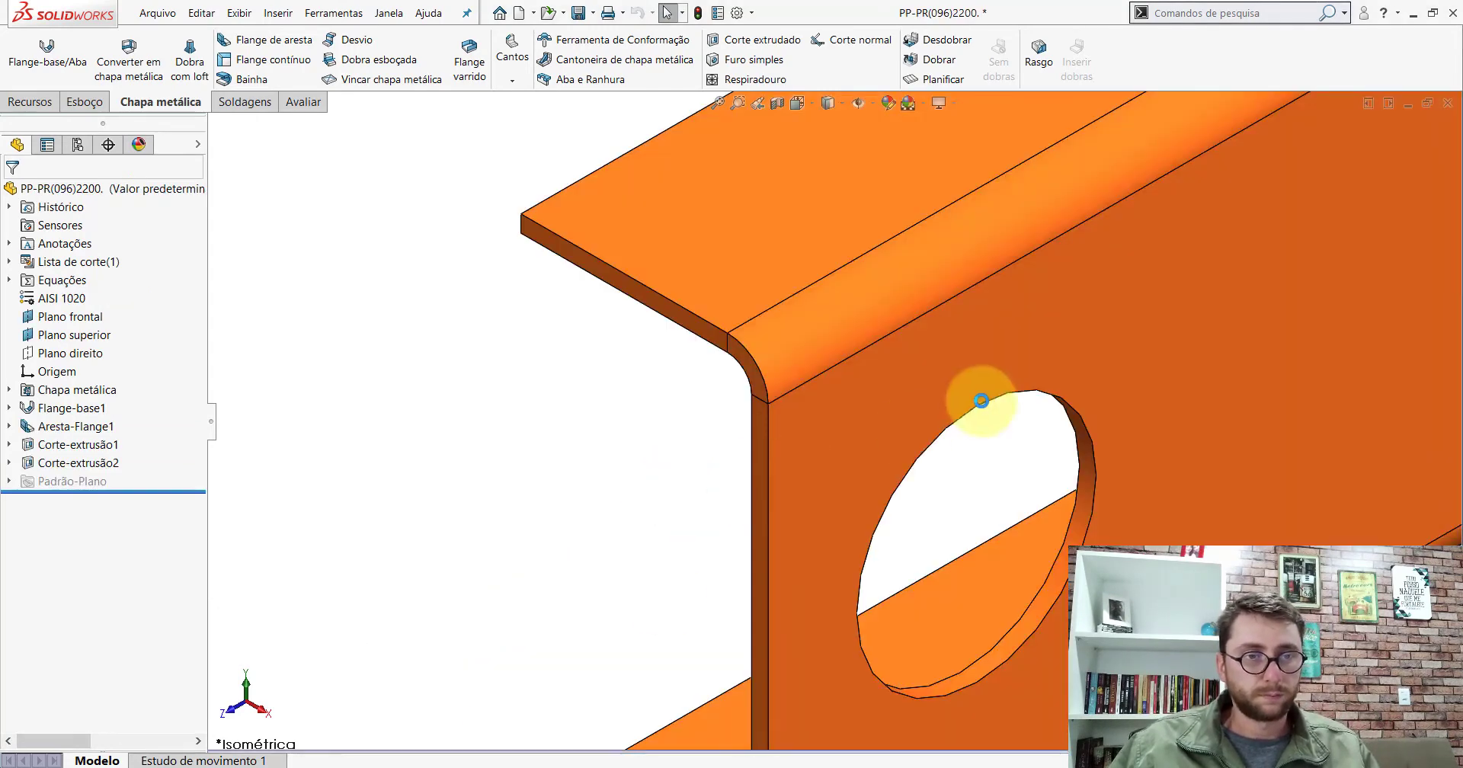
scroll(982, 406, "up", 3)
left_click(915, 360)
scroll(914, 359, "up", 2)
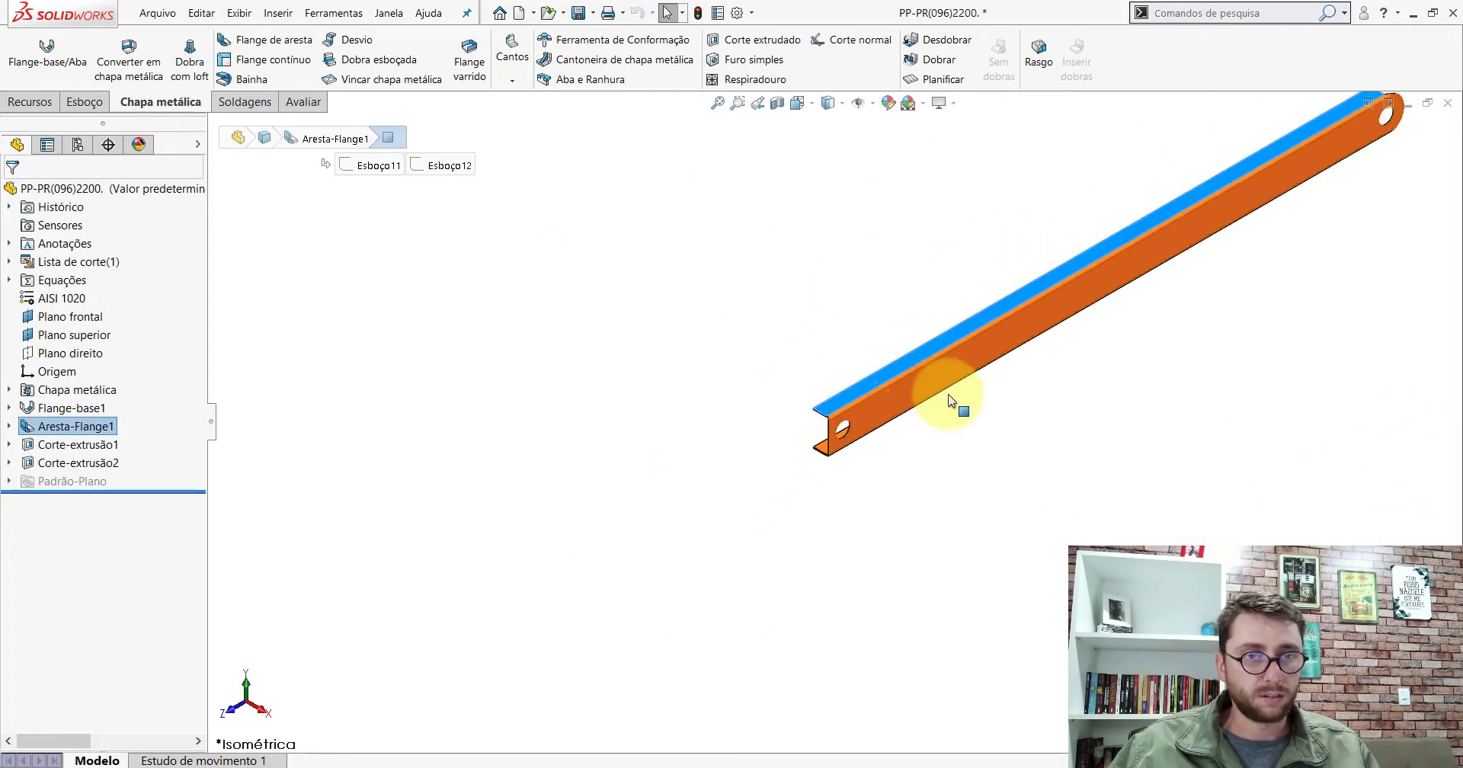
scroll(1056, 301, "down", 3)
scroll(1131, 199, "down", 2)
scroll(1046, 295, "down", 2)
scroll(647, 231, "up", 3)
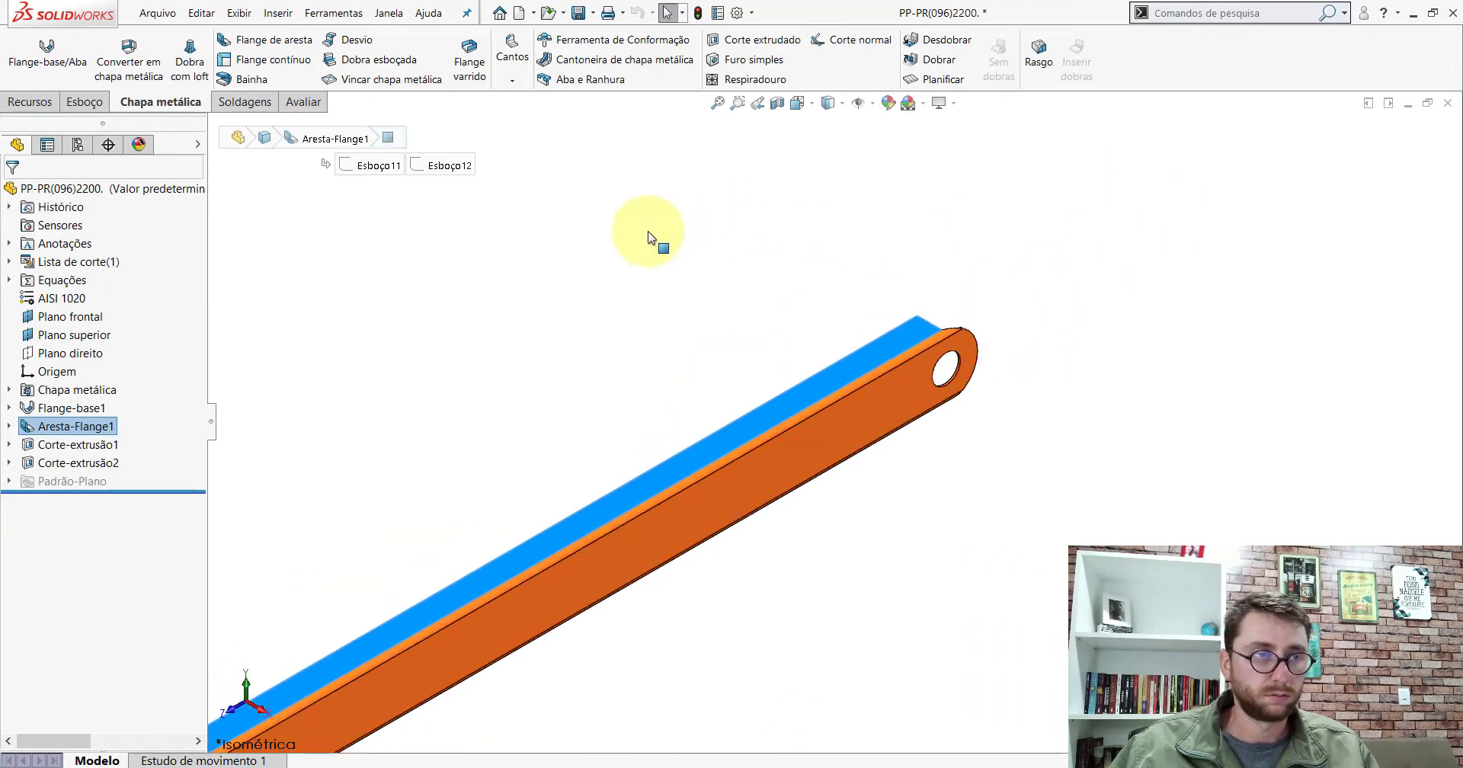
scroll(261, 127, "up", 2)
left_click(261, 127)
left_click(296, 101)
left_click(183, 57)
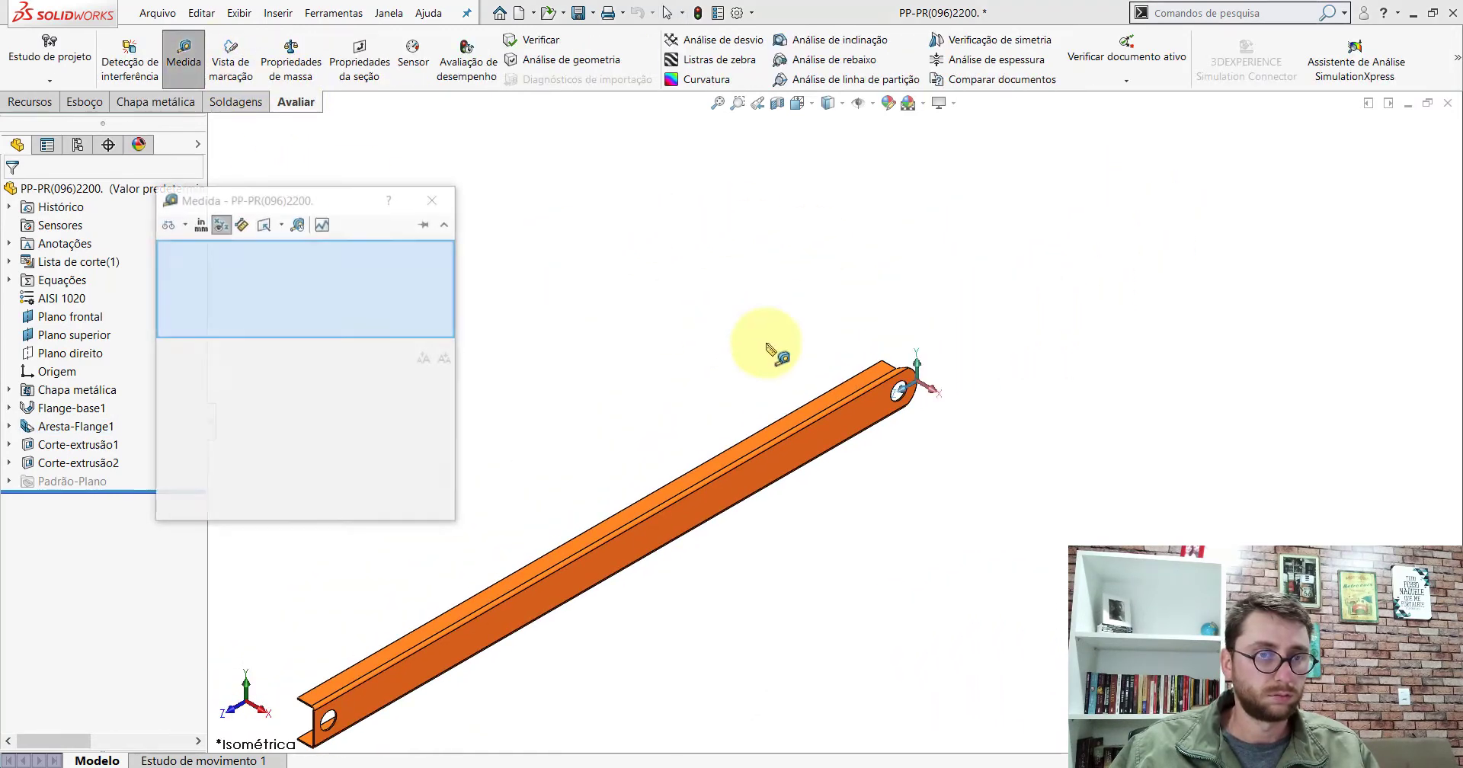
scroll(967, 403, "down", 2)
scroll(948, 388, "down", 2)
mouse_move(944, 386)
middle_mouse_down()
mouse_move(875, 395)
mouse_move(891, 424)
mouse_move(908, 382)
mouse_move(945, 364)
mouse_move(946, 409)
middle_mouse_up()
scroll(604, 505, "up", 2)
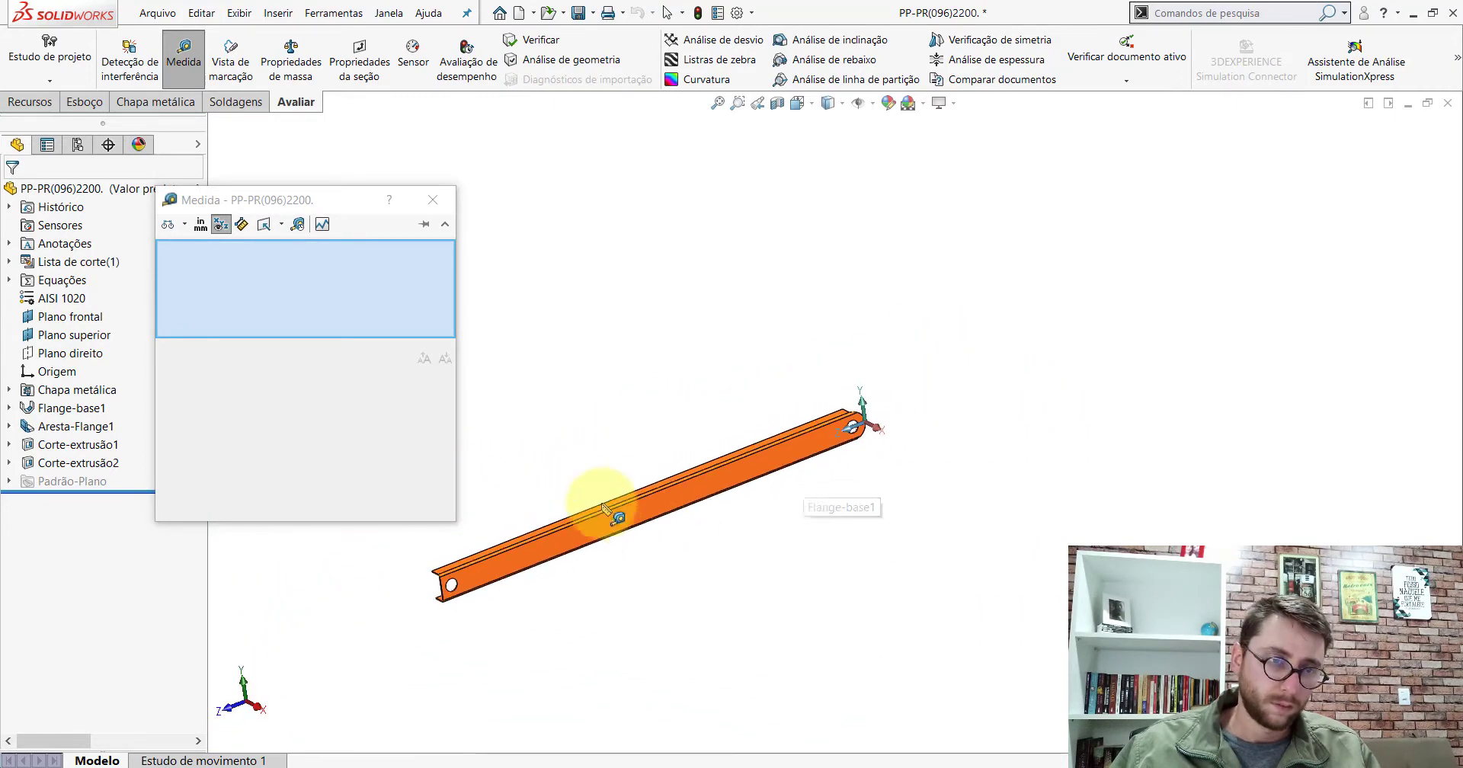
scroll(718, 488, "down", 1)
scroll(693, 488, "down", 2)
scroll(693, 491, "down", 3)
mouse_move(643, 448)
middle_mouse_down()
mouse_move(797, 323)
mouse_move(597, 434)
middle_mouse_up()
left_click(666, 460)
mouse_move(668, 462)
middle_mouse_down()
mouse_move(833, 342)
mouse_move(702, 435)
mouse_move(670, 360)
middle_mouse_up()
left_click(833, 343)
left_click(631, 336)
mouse_move(724, 490)
middle_mouse_down()
mouse_move(568, 555)
mouse_move(711, 500)
middle_mouse_up()
scroll(711, 500, "up", 2)
left_click(888, 478)
mouse_move(888, 479)
middle_mouse_down()
mouse_move(914, 496)
mouse_move(880, 419)
middle_mouse_up()
mouse_move(772, 398)
middle_mouse_down()
mouse_move(621, 457)
mouse_move(777, 421)
middle_mouse_up()
left_click_drag(762, 423, 1044, 586)
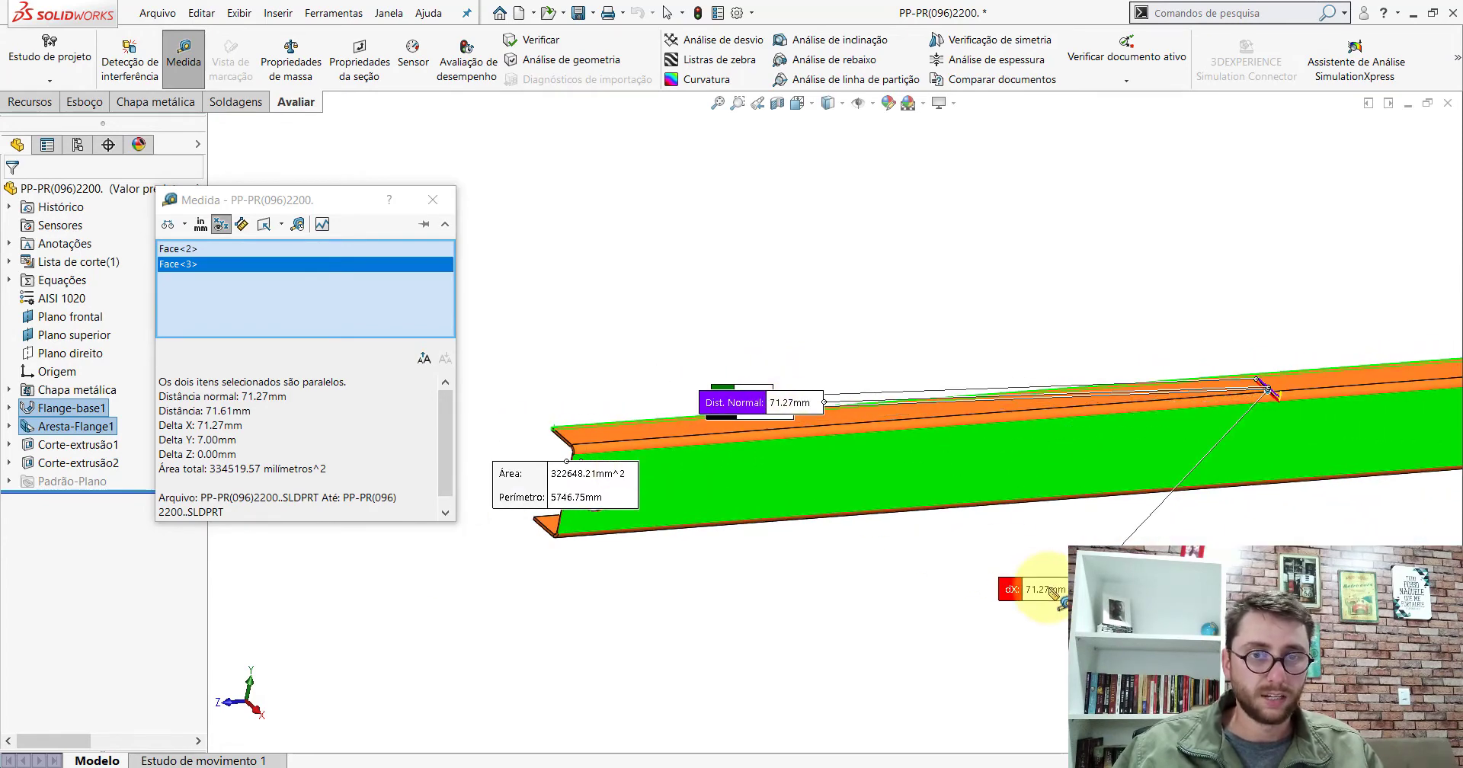
scroll(838, 488, "up", 3)
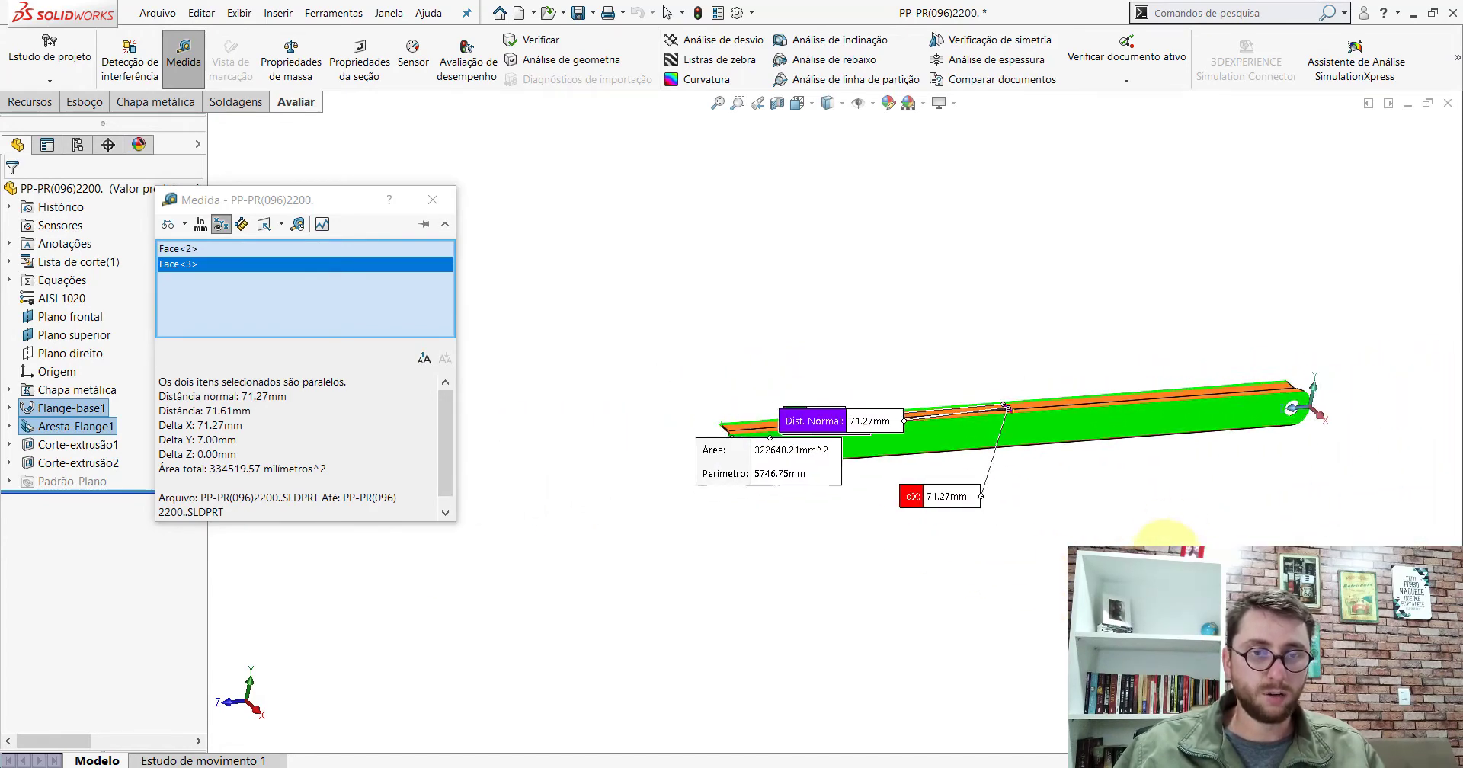
left_click(431, 200)
left_click(646, 196)
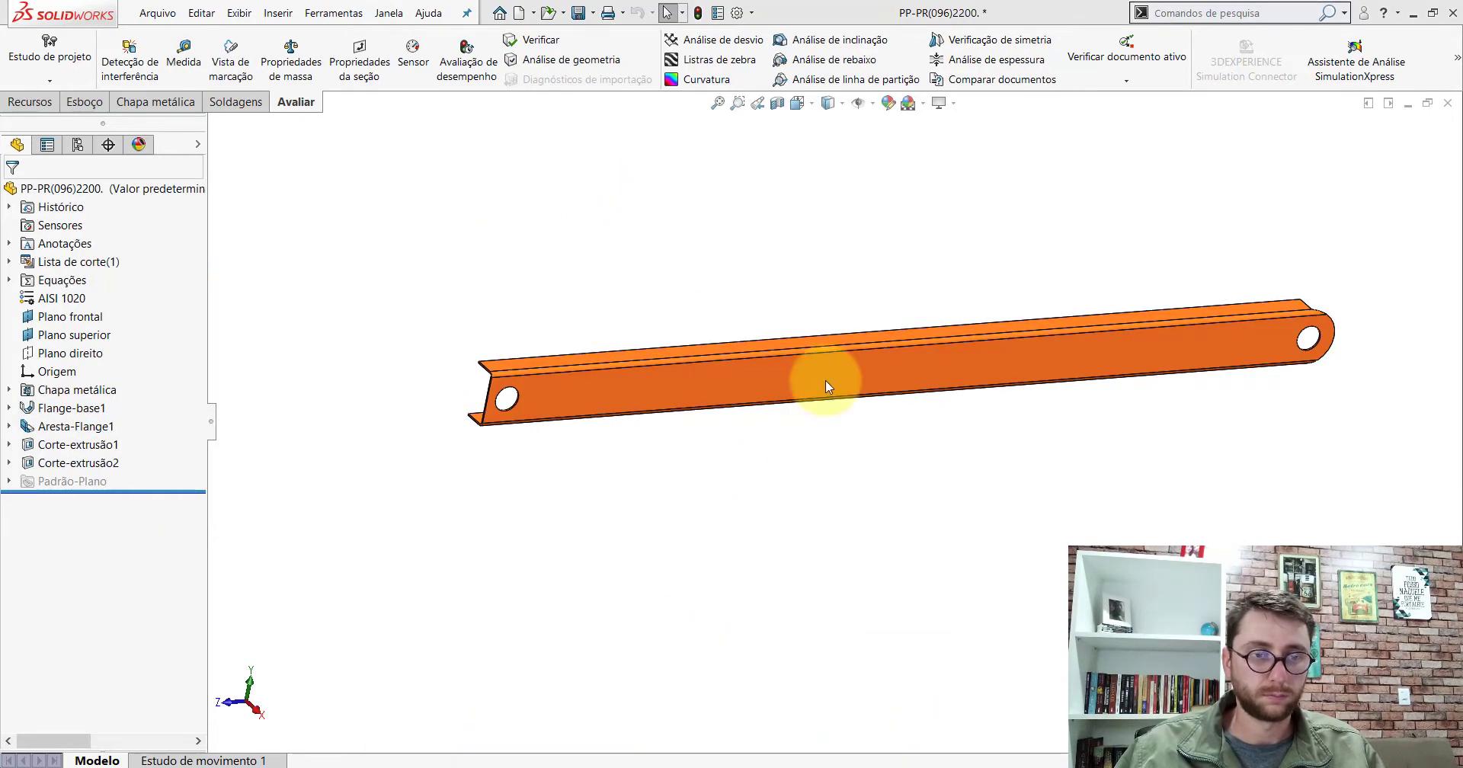
key("ctrl+Tab")
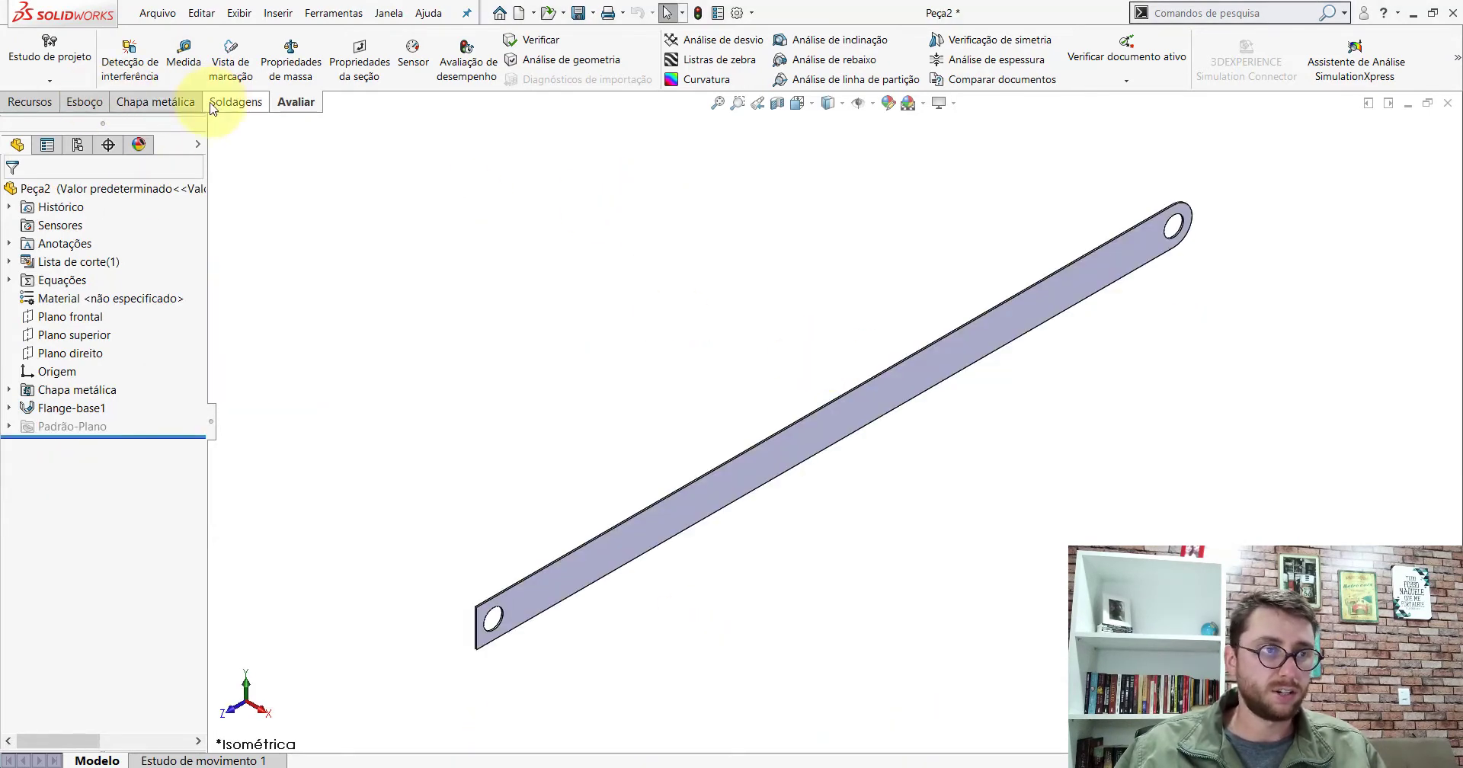
Start a 79 mm edge flange on the bar's top long edge
left_click(183, 105)
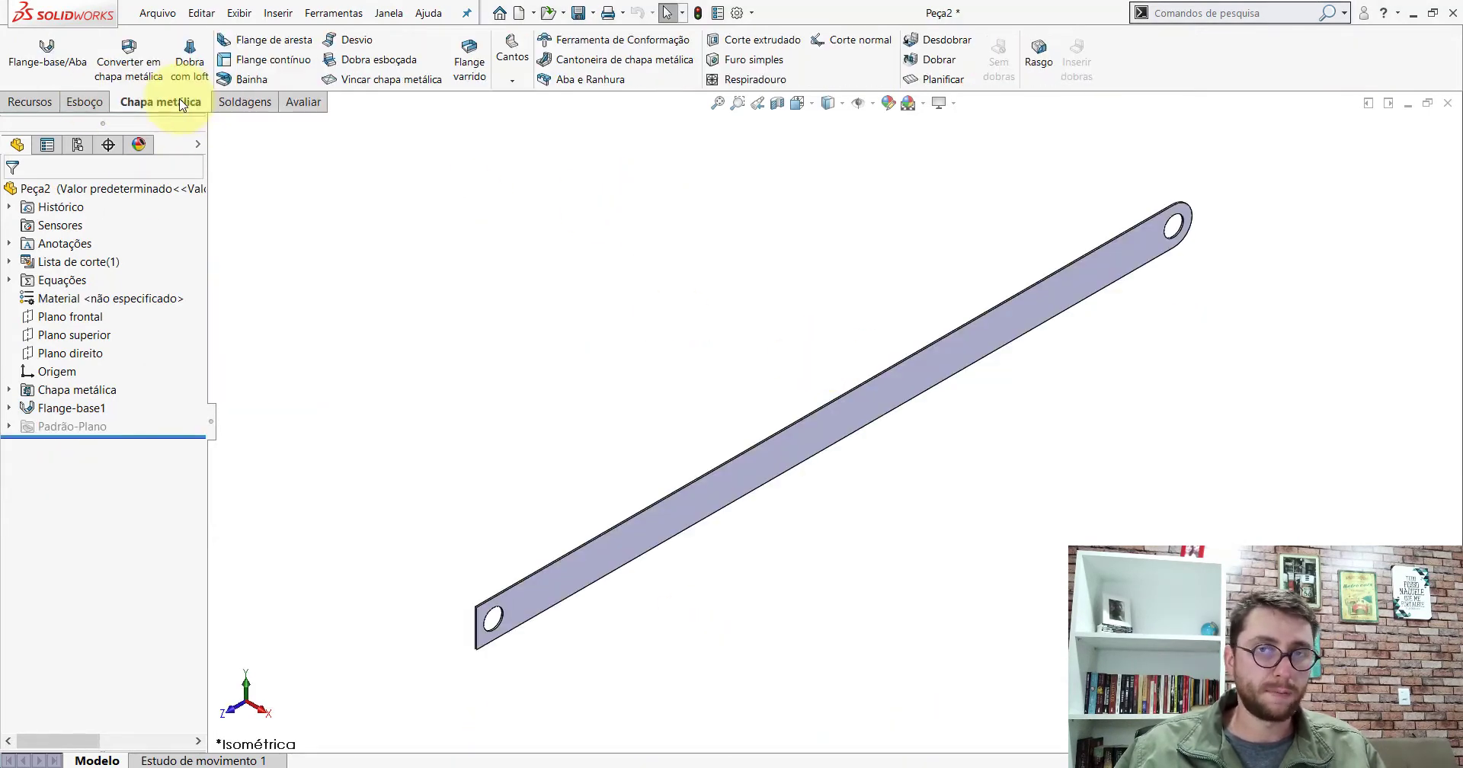
left_click(244, 47)
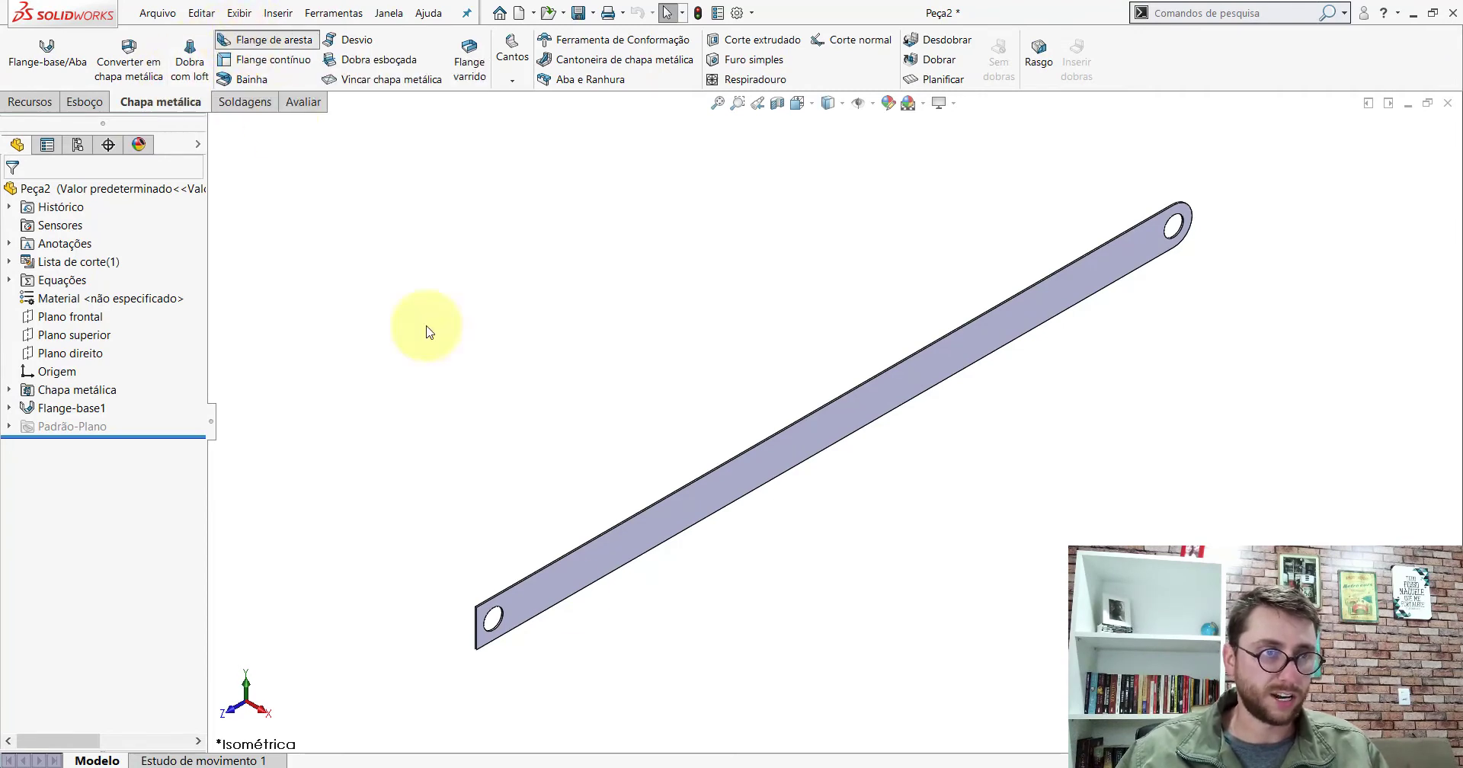
scroll(516, 614, "down", 1)
scroll(663, 434, "down", 3)
scroll(616, 394, "down", 2)
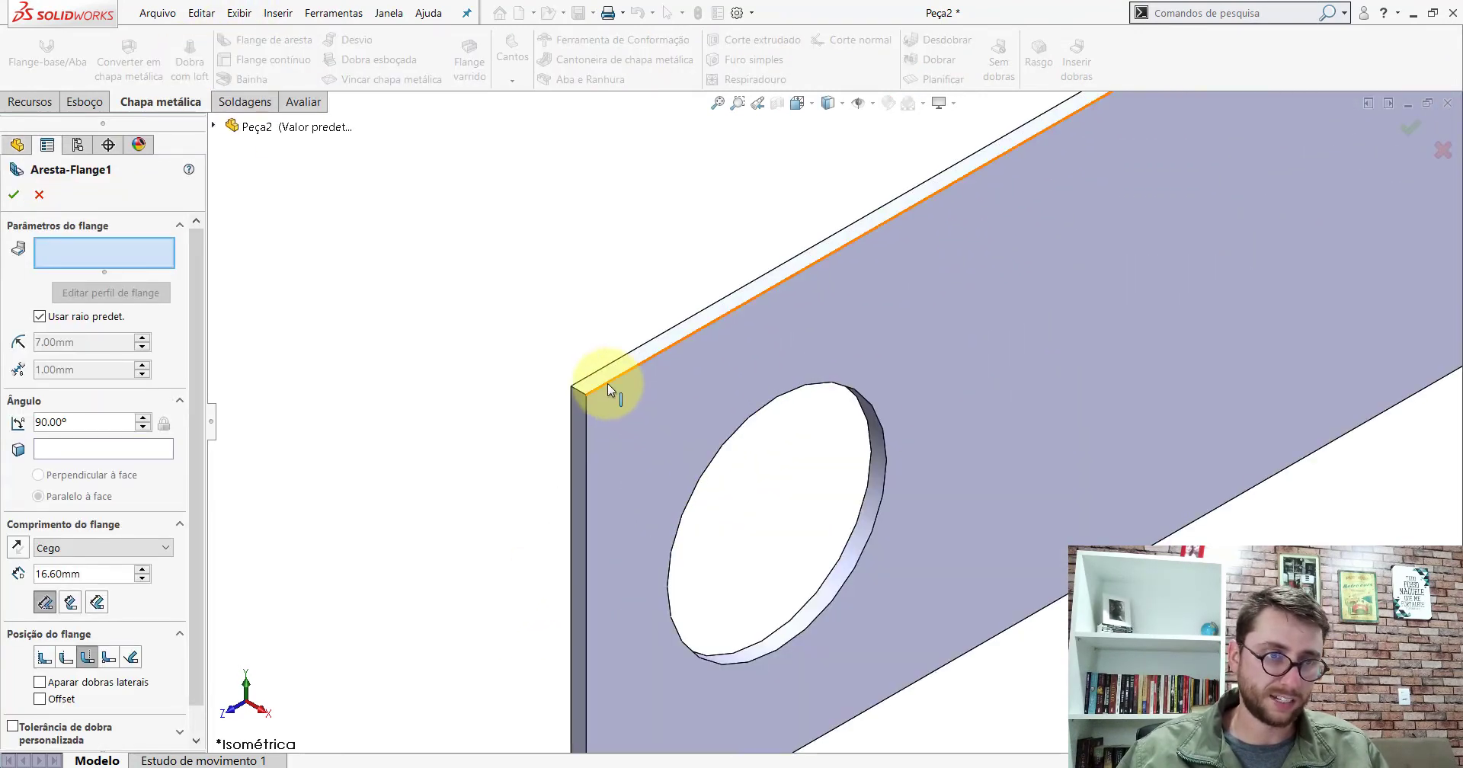
left_click(606, 382)
key("z")
scroll(736, 432, "up", 4)
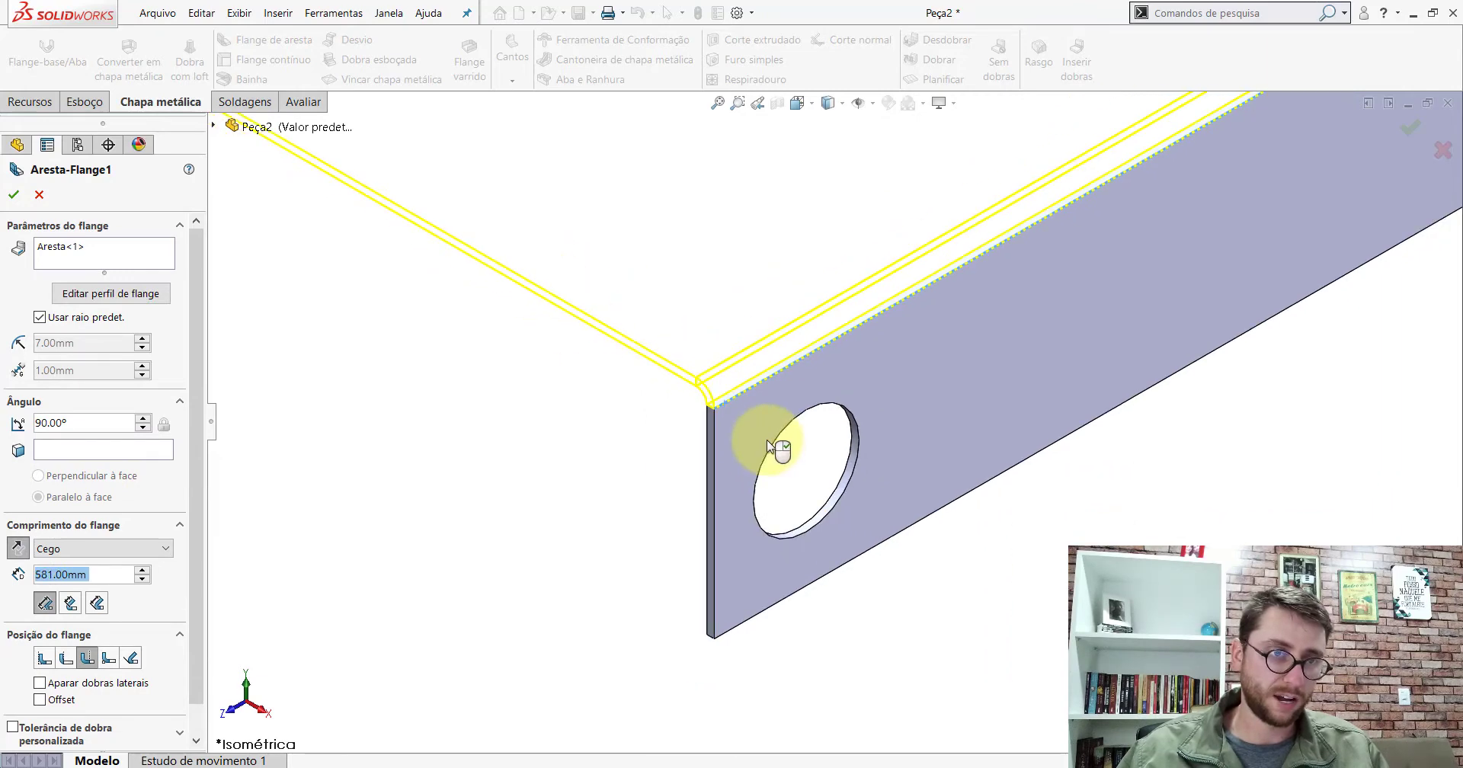
scroll(754, 412, "up", 3)
scroll(816, 369, "down", 2)
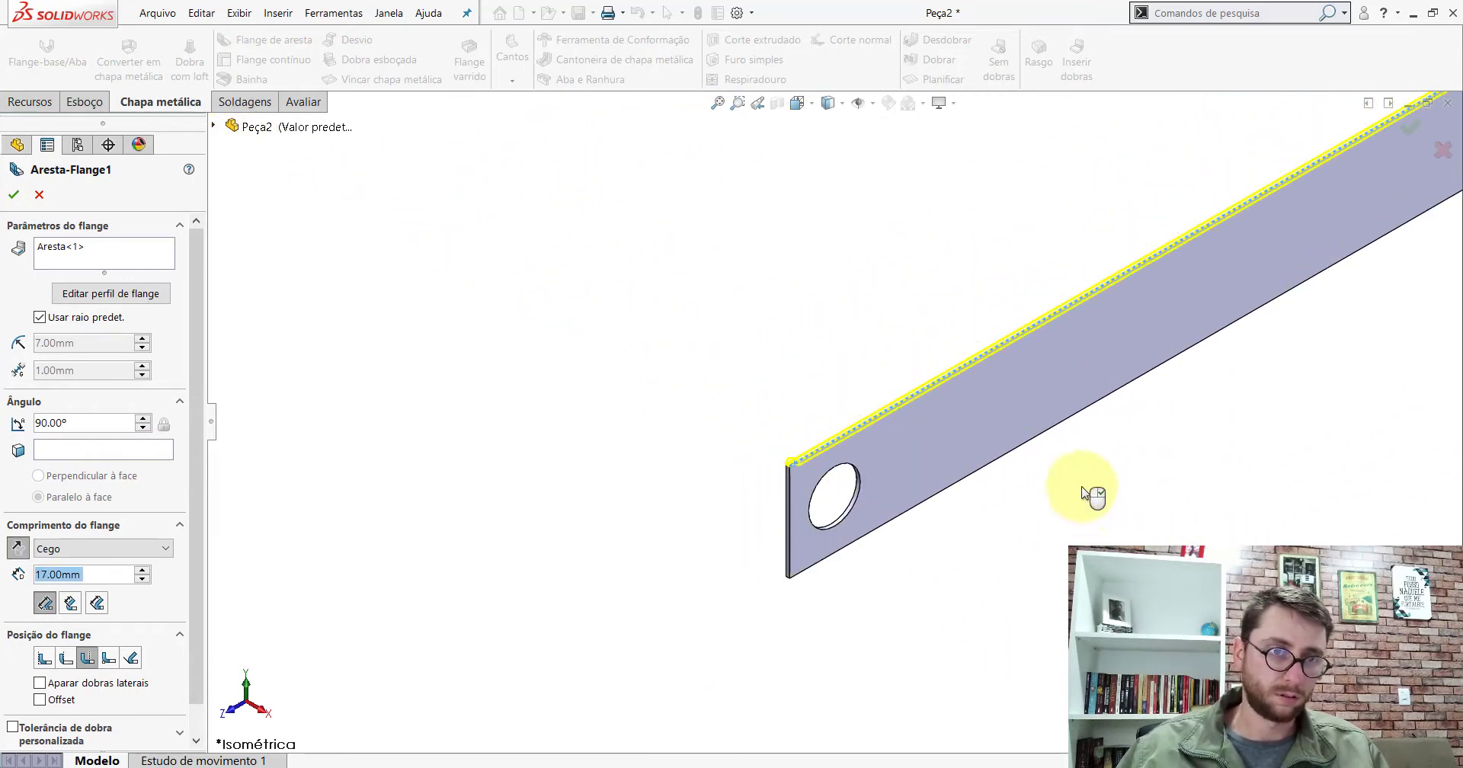
scroll(1173, 537, "up", 2)
type("35")
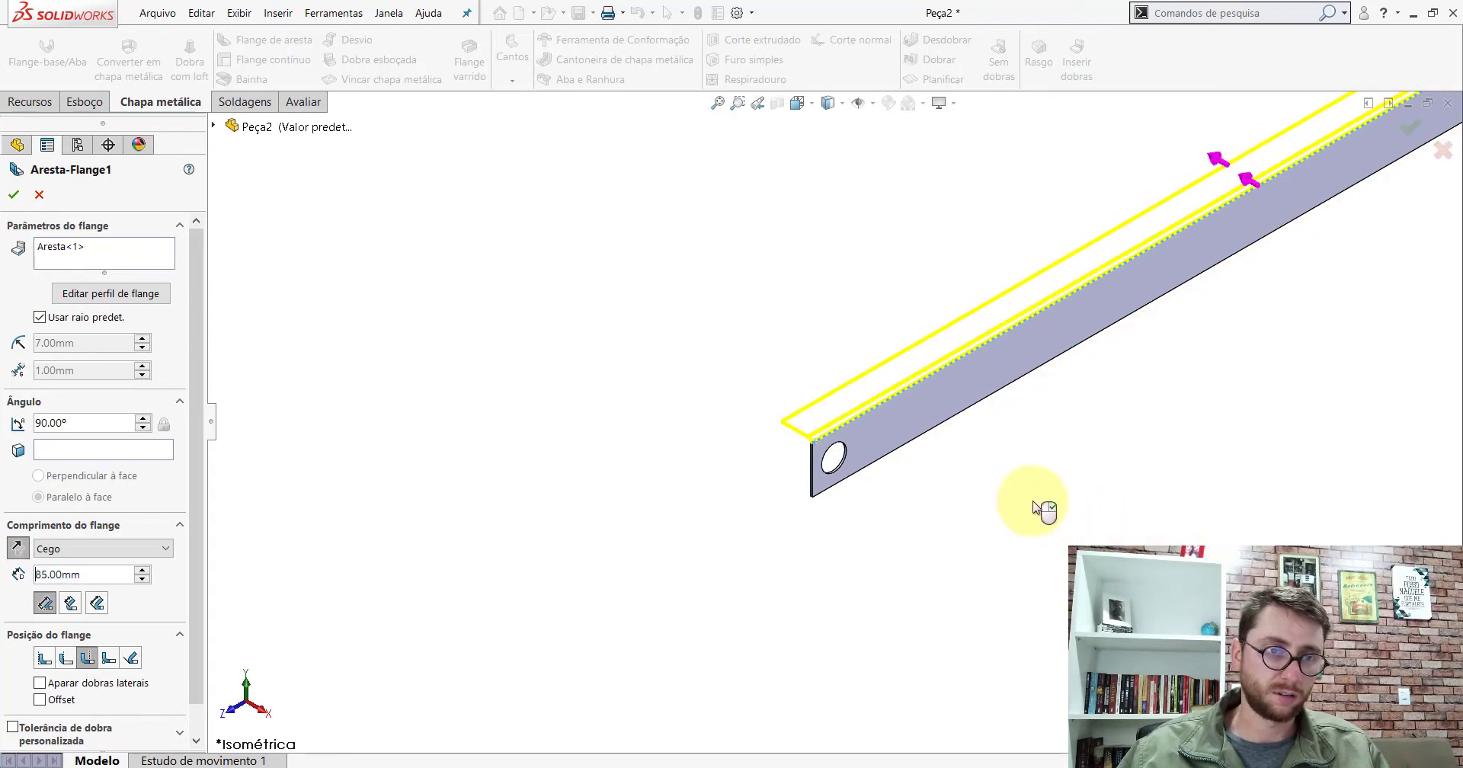
left_click(1006, 507)
scroll(925, 497, "down", 2)
scroll(892, 496, "down", 2)
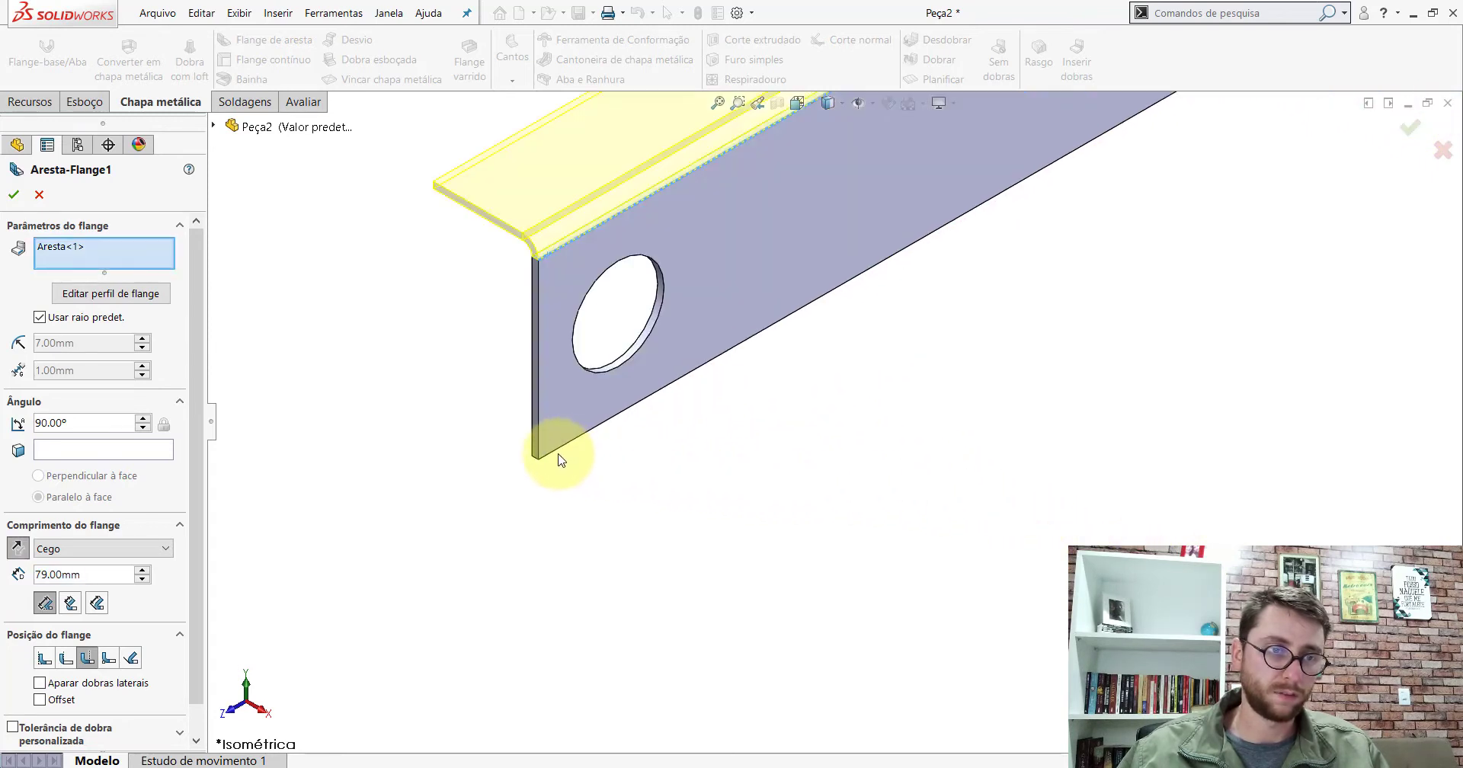
Add the lower long edge to the same edge flange
left_click(556, 459)
scroll(761, 434, "up", 3)
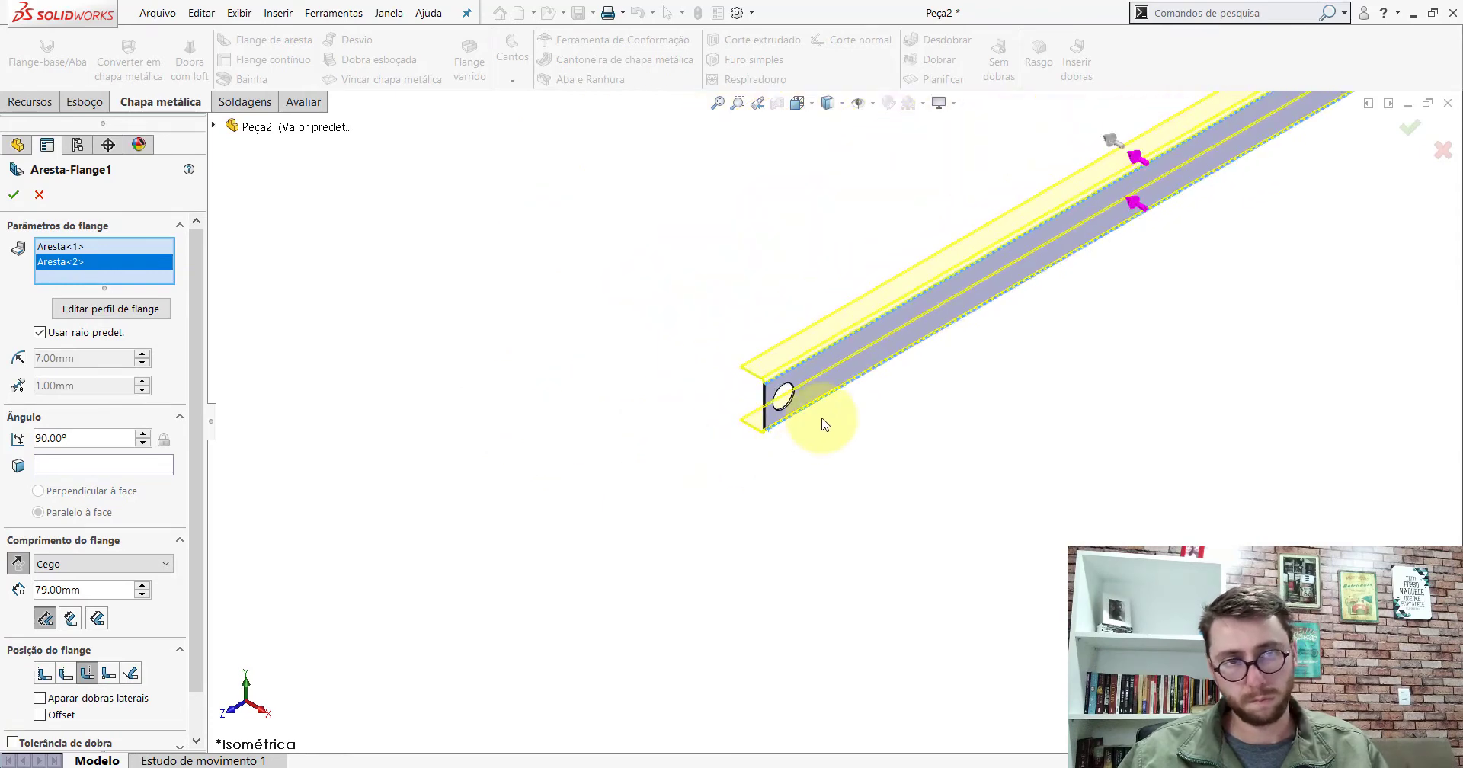
scroll(967, 363, "down", 1)
scroll(970, 366, "down", 1)
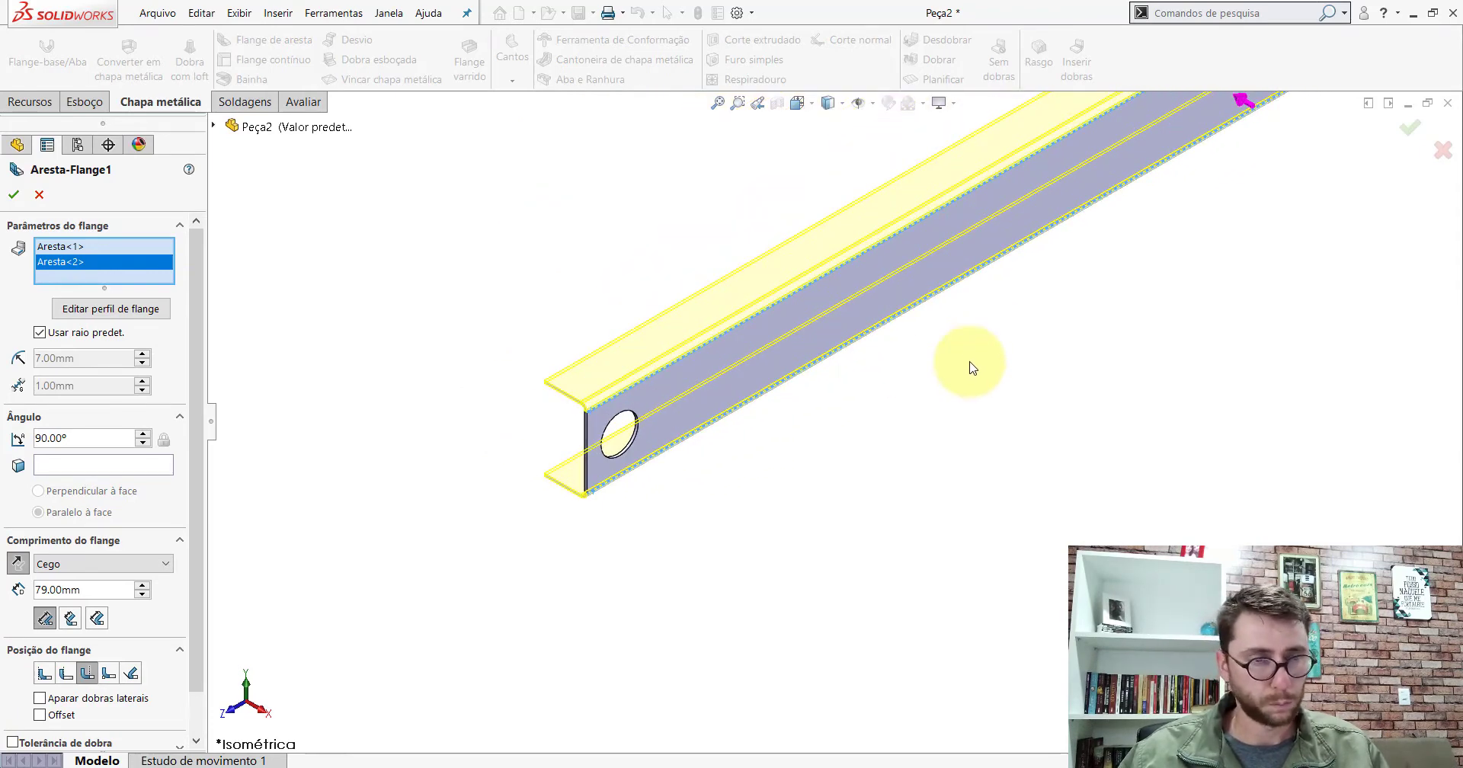
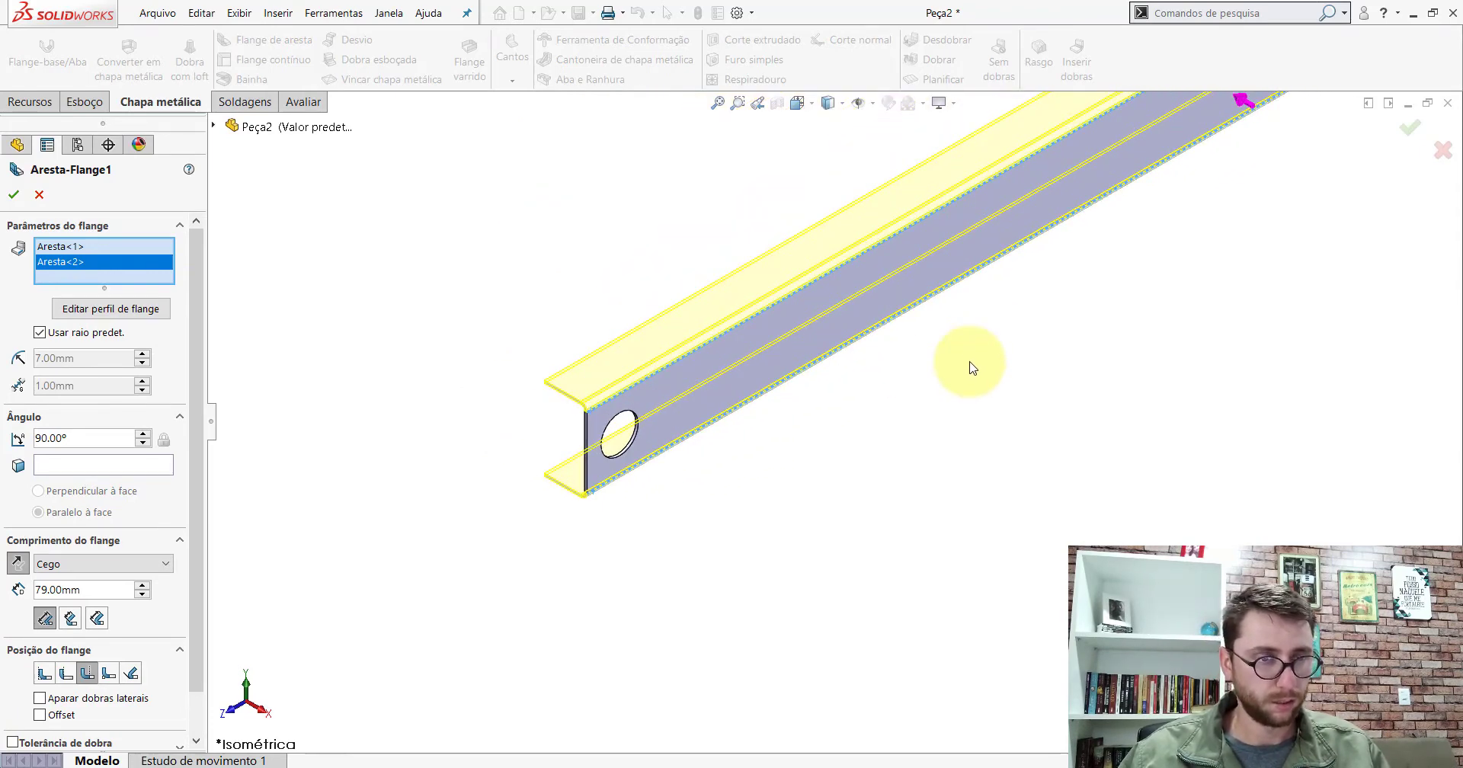
Set the Aresta-Flange length to 71.27 mm and a custom 6.00 mm bend radius, then accept it
double_click(95, 590)
type("71,27")
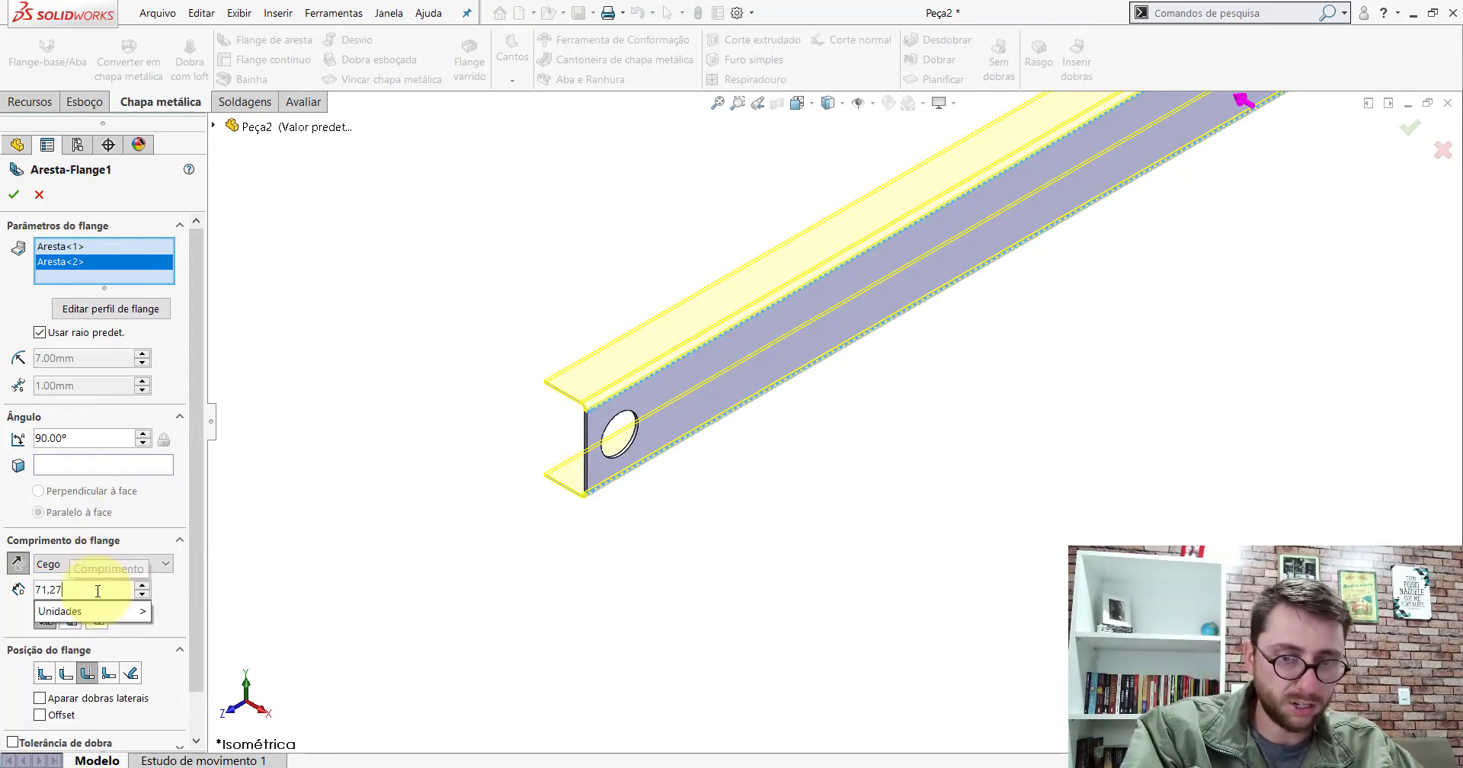
key("Return")
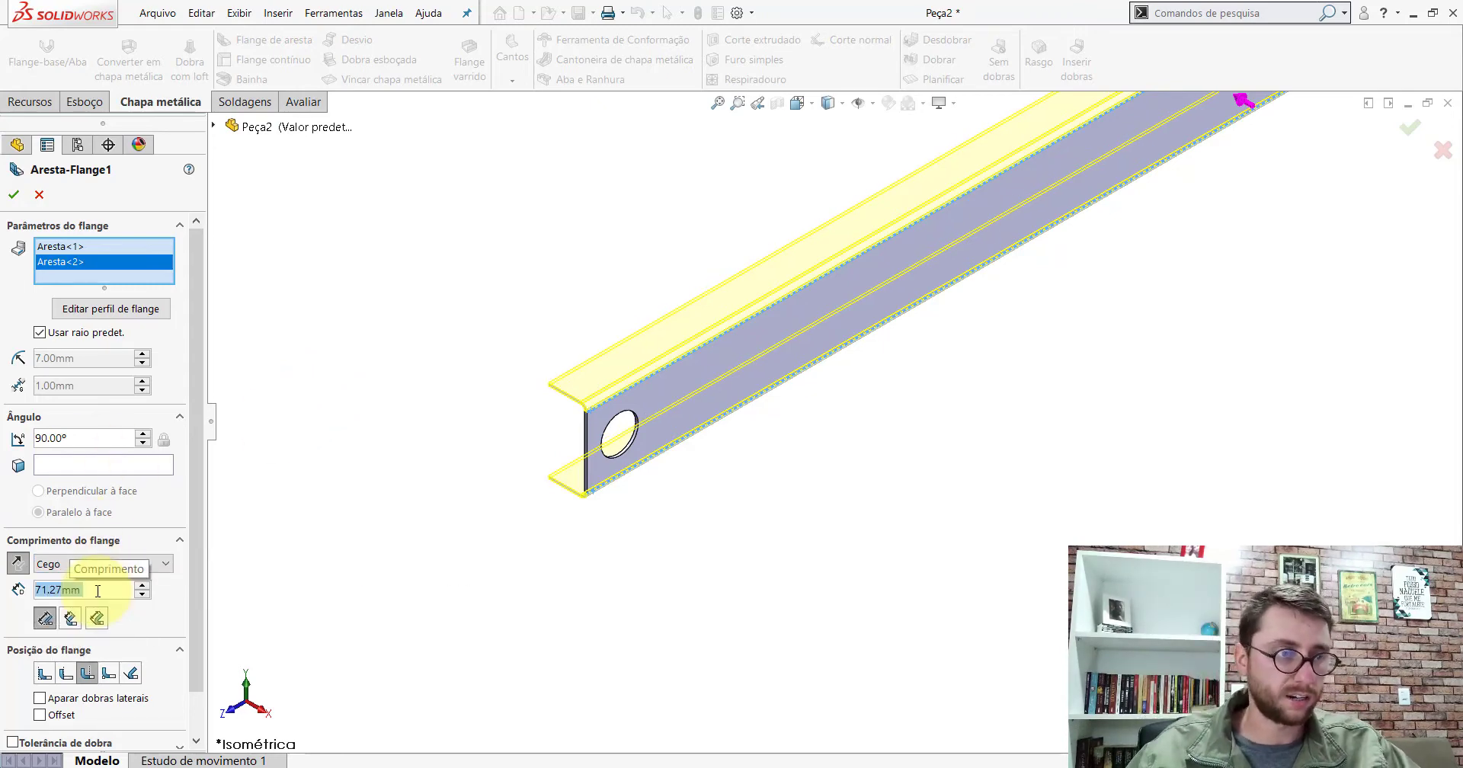
left_click(39, 333)
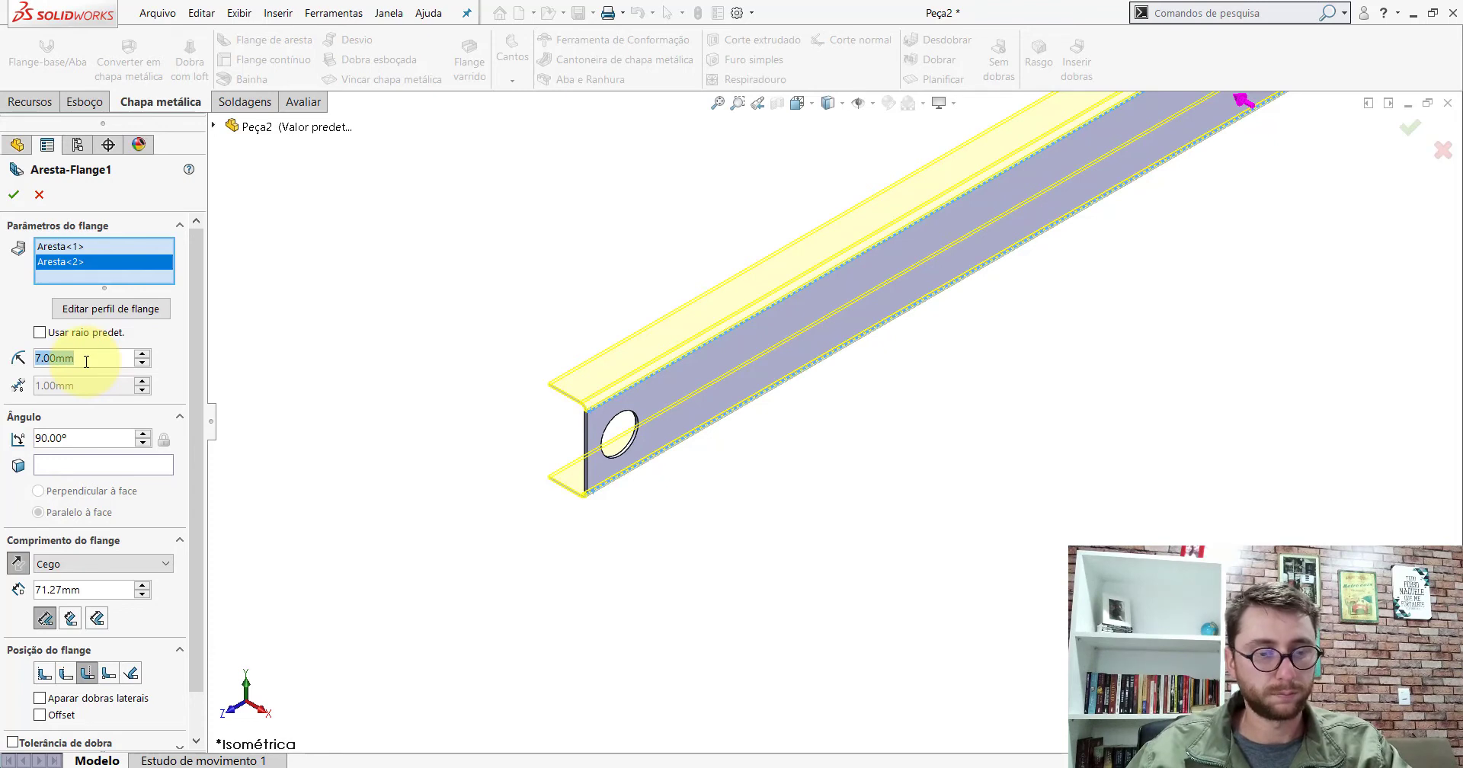
type("6")
key("Return")
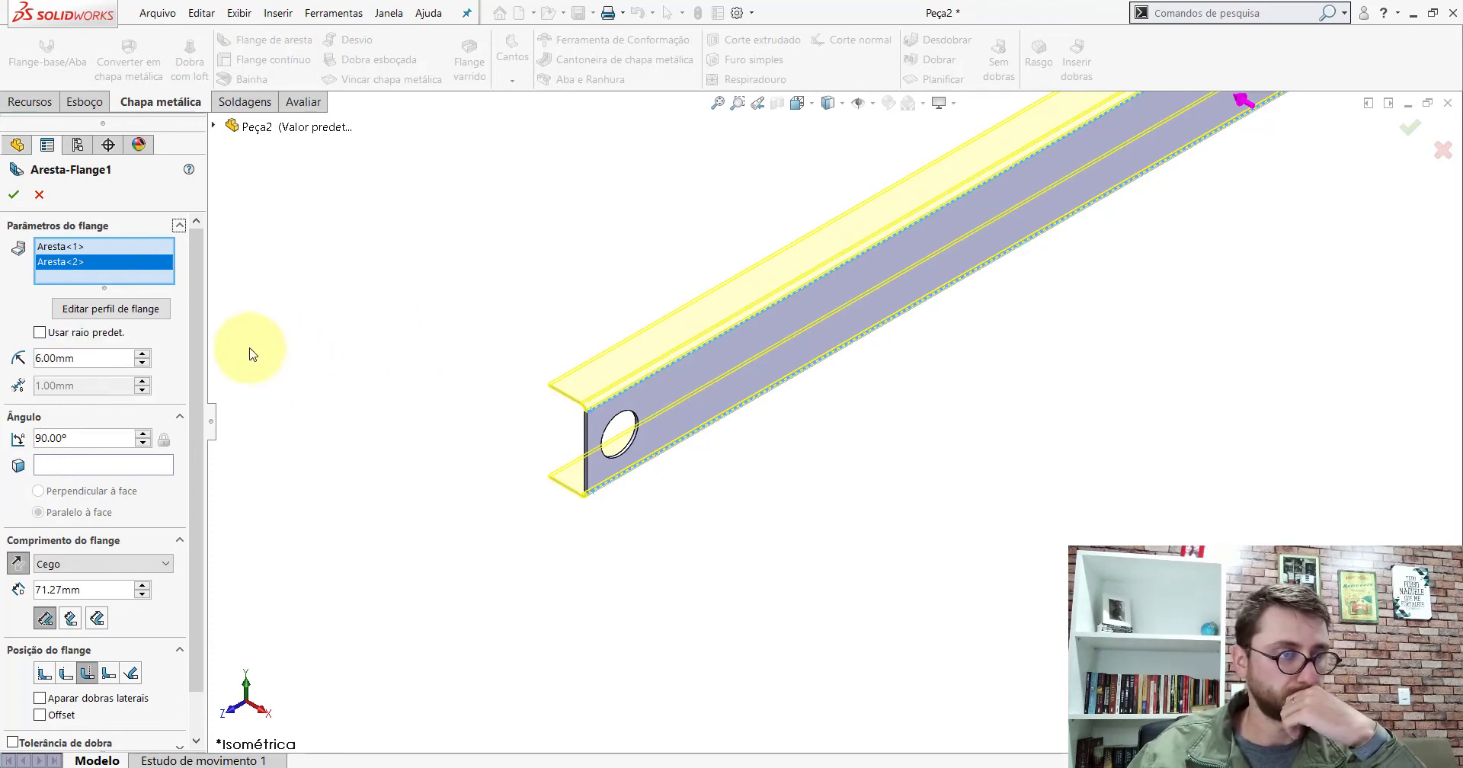
scroll(194, 366, "down", 1)
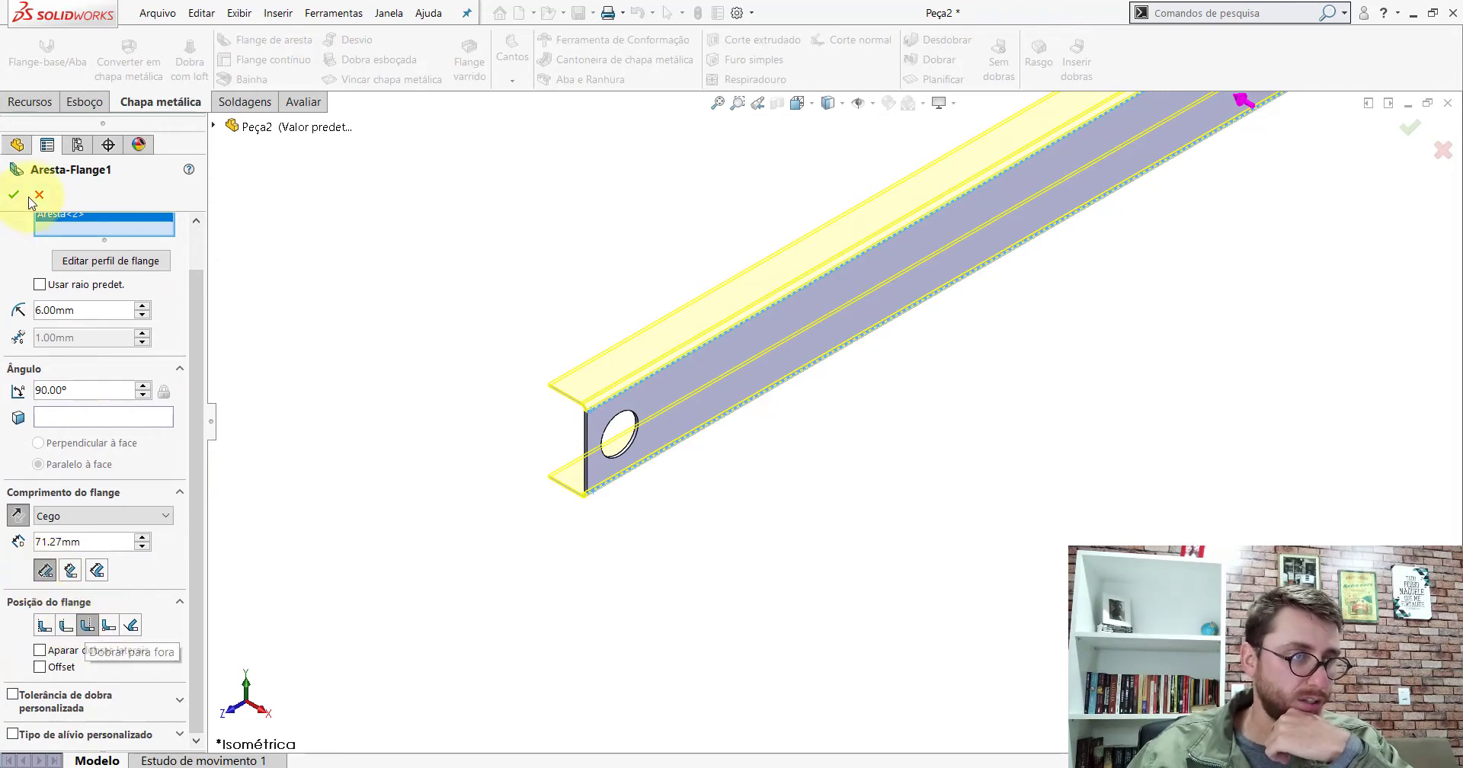
right_click(313, 250)
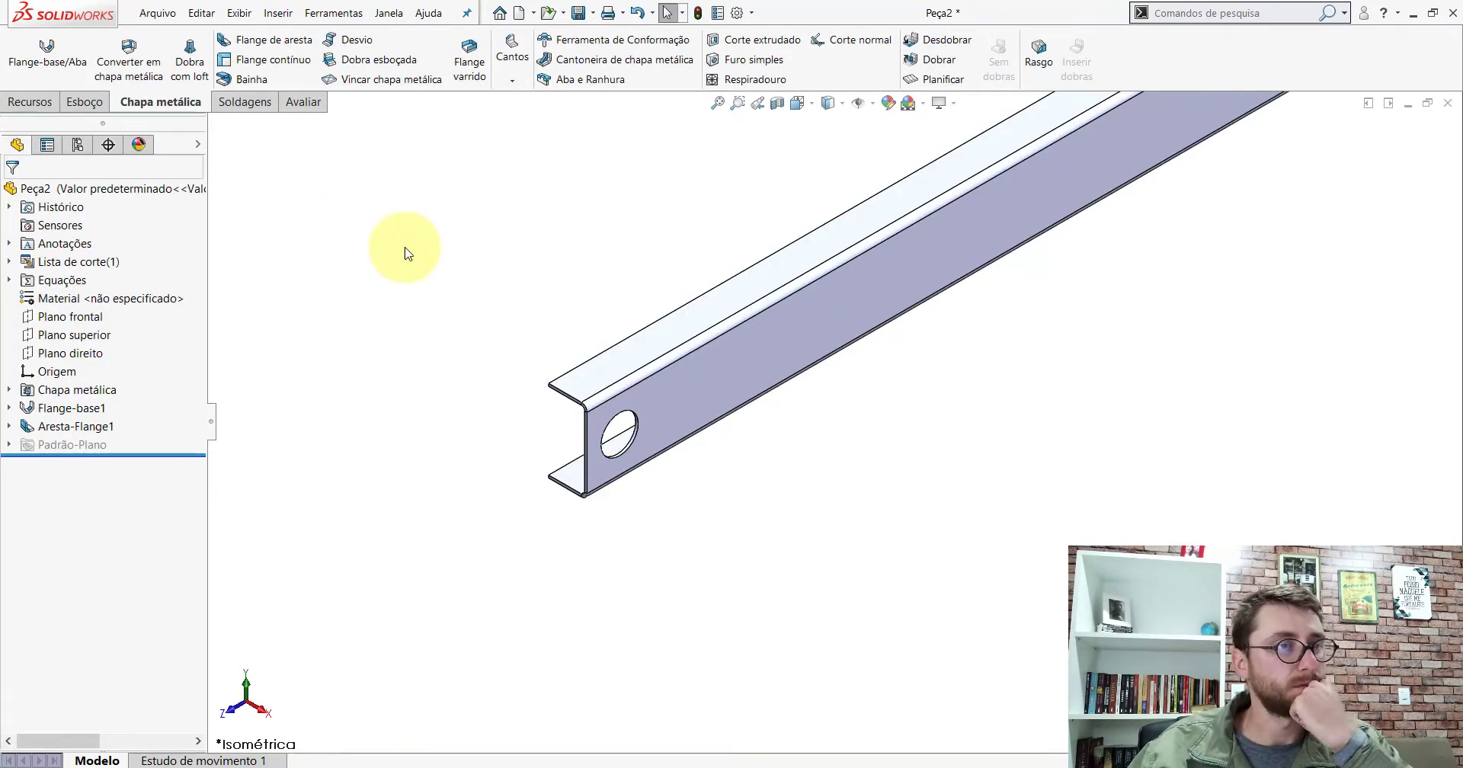
left_click(296, 101)
left_click(191, 51)
scroll(610, 335, "down", 2)
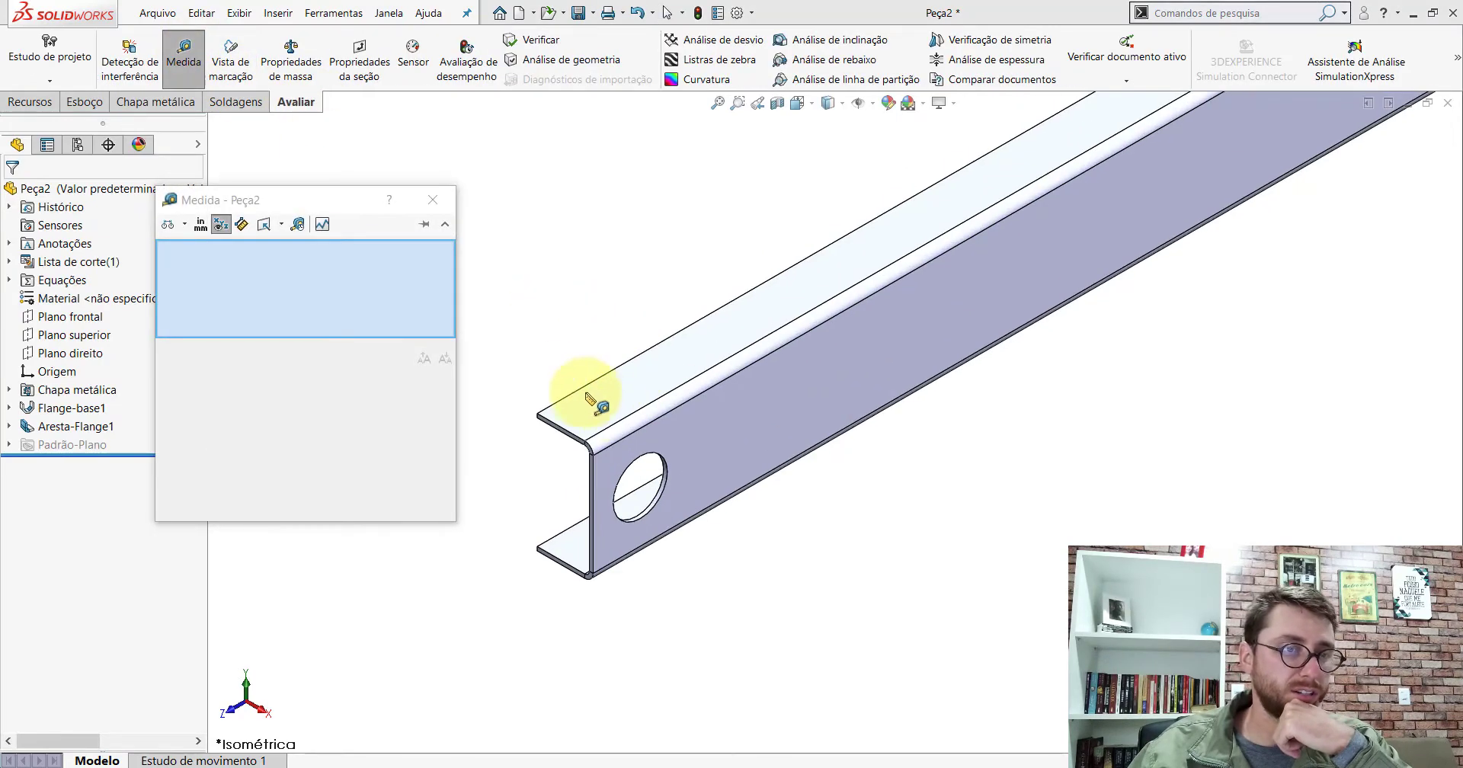
left_click(577, 392)
left_click(729, 418)
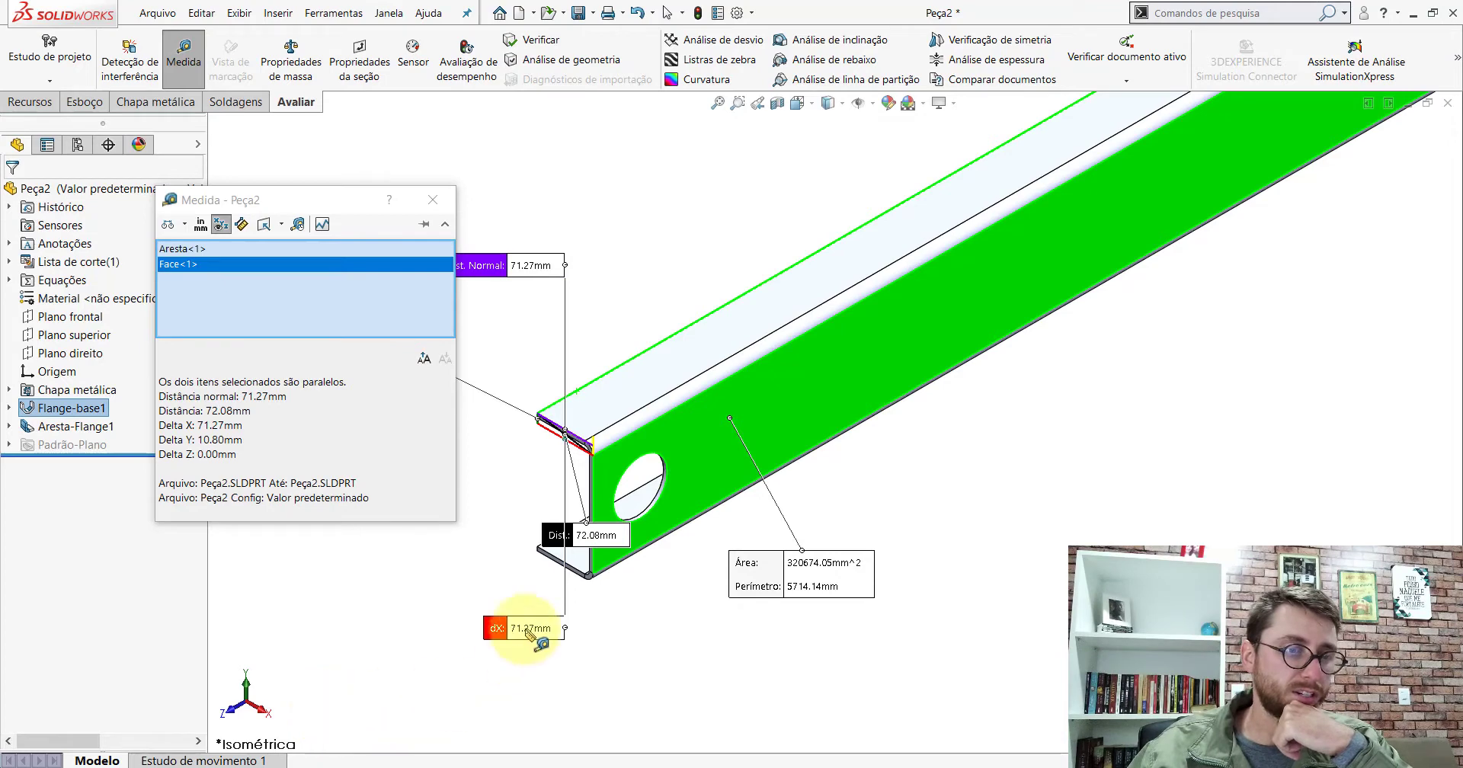
left_click_drag(523, 626, 358, 695)
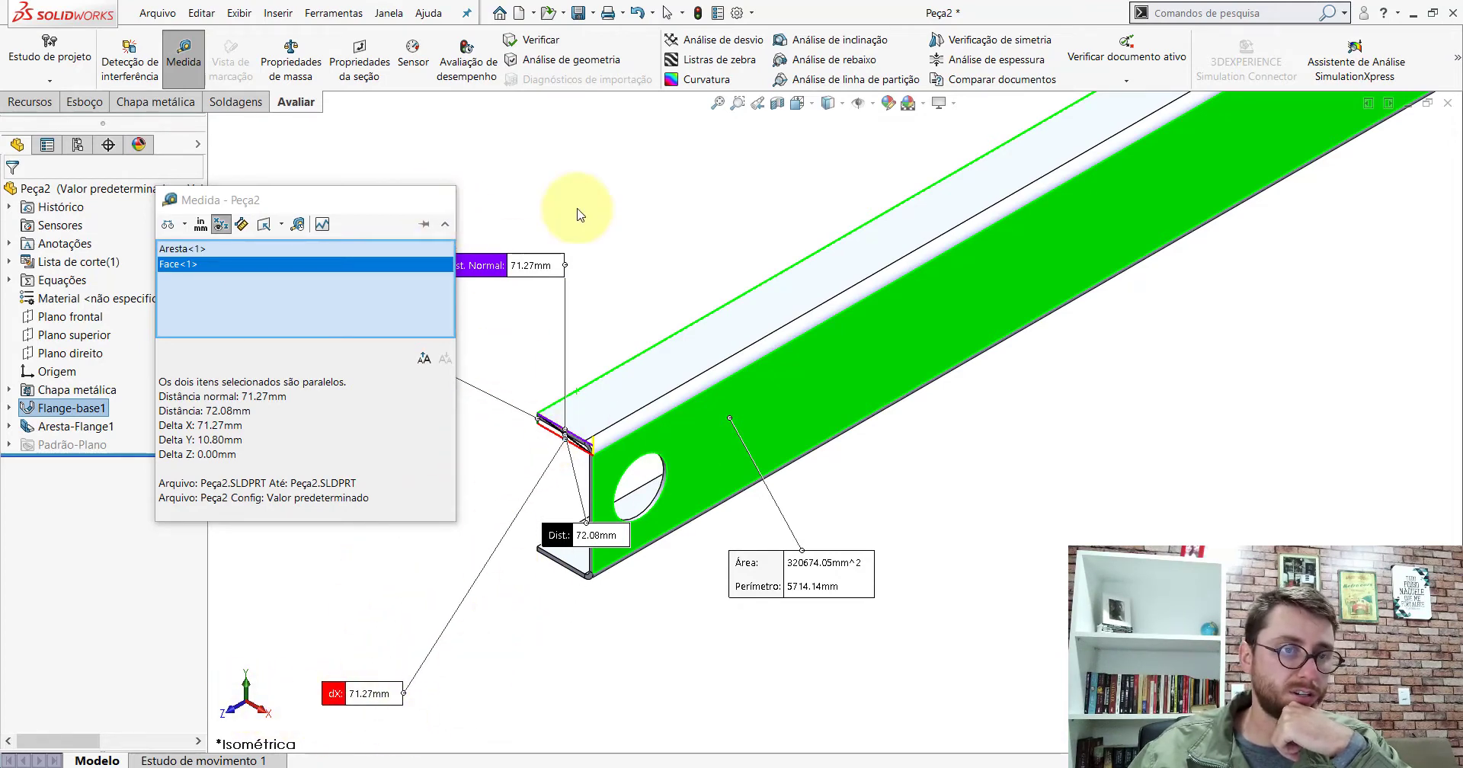
key("Escape")
left_click(183, 55)
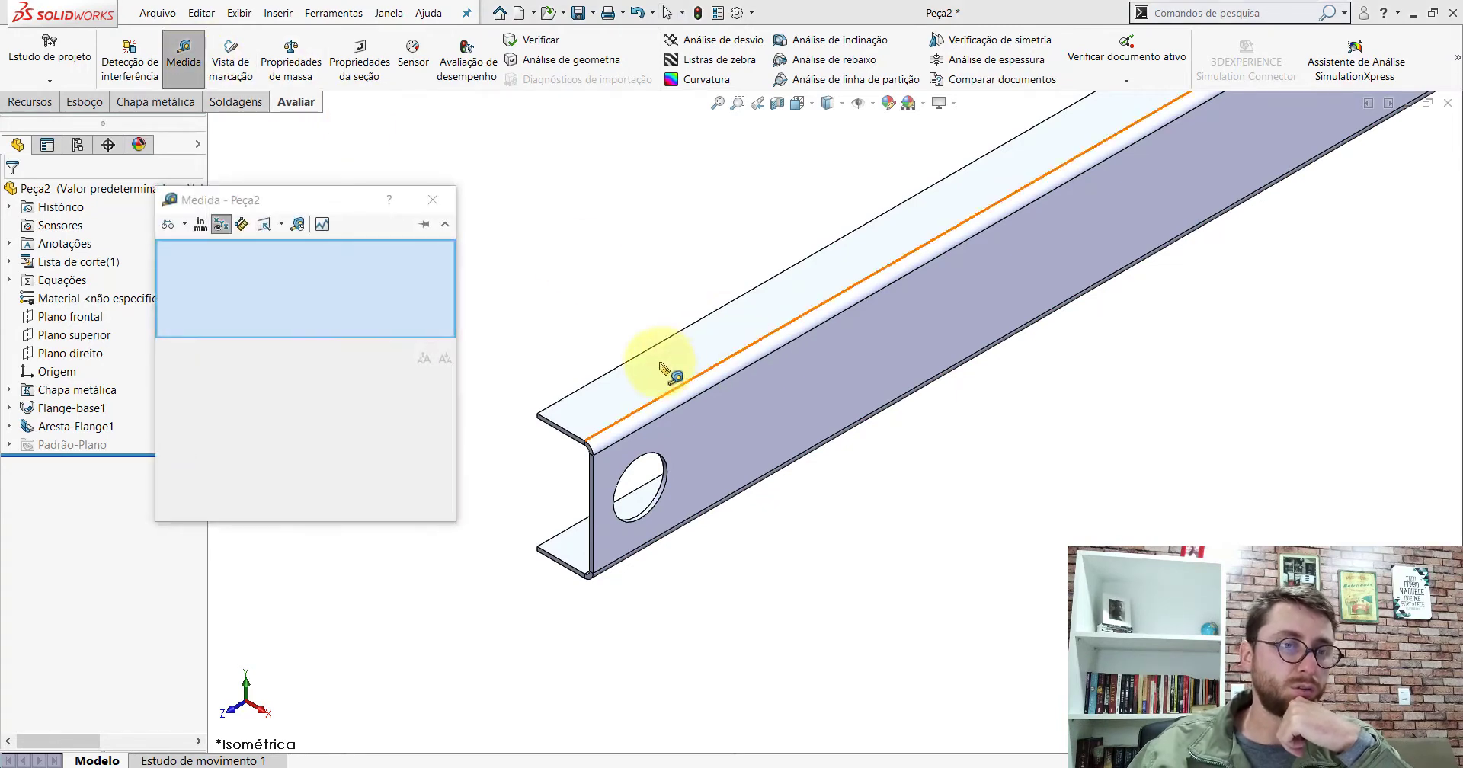
left_click(663, 358)
scroll(579, 579, "down", 2)
scroll(602, 591, "down", 3)
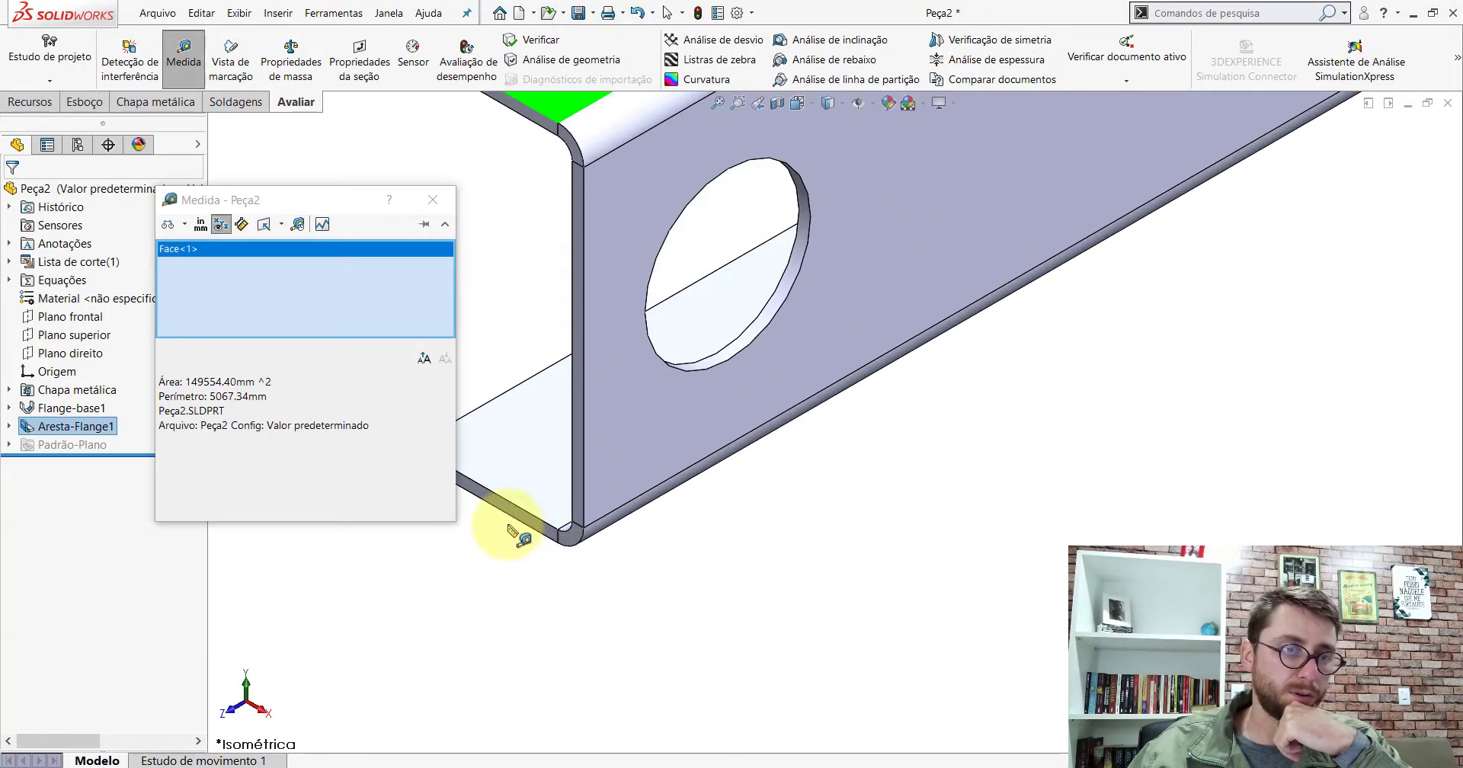
left_click(520, 525)
scroll(762, 482, "up", 4)
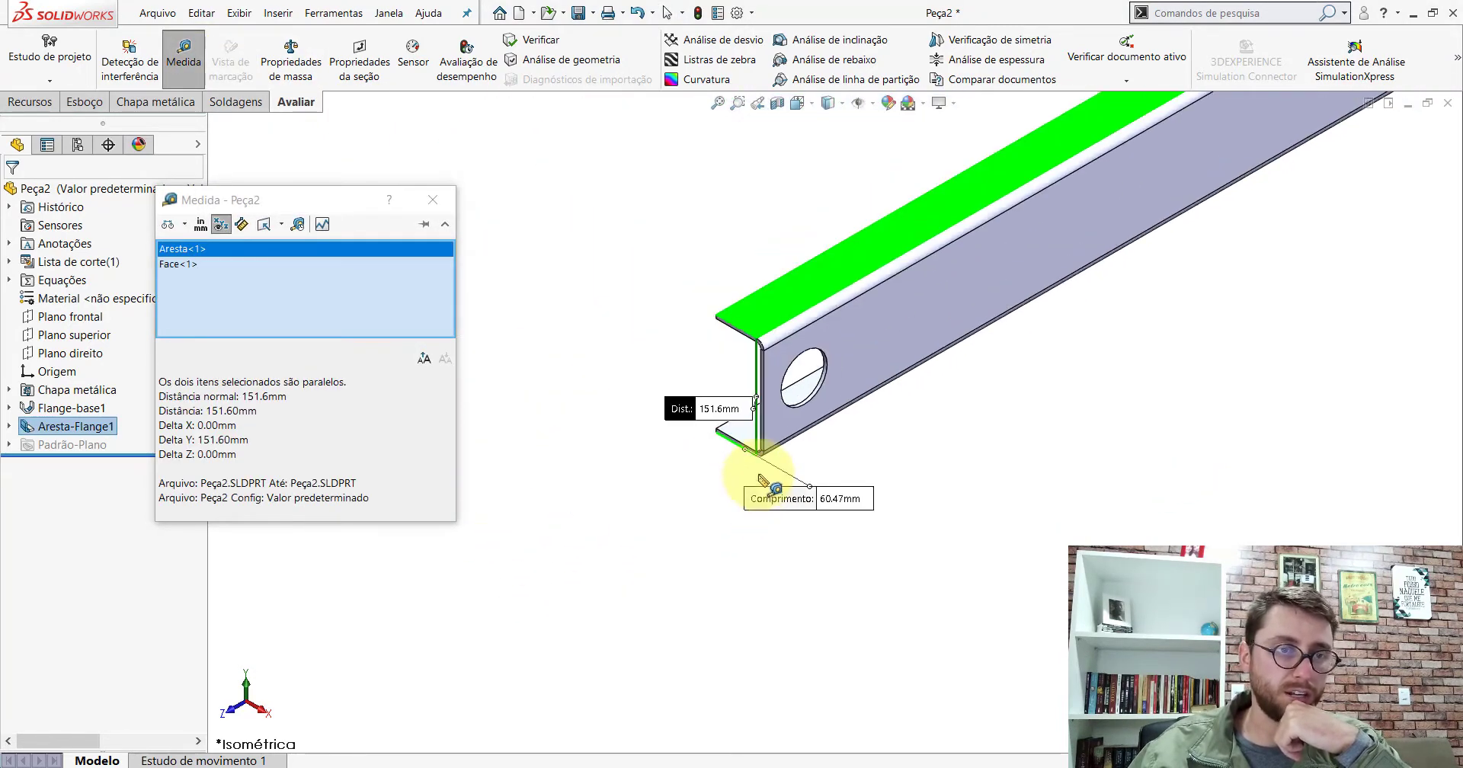
key("Escape")
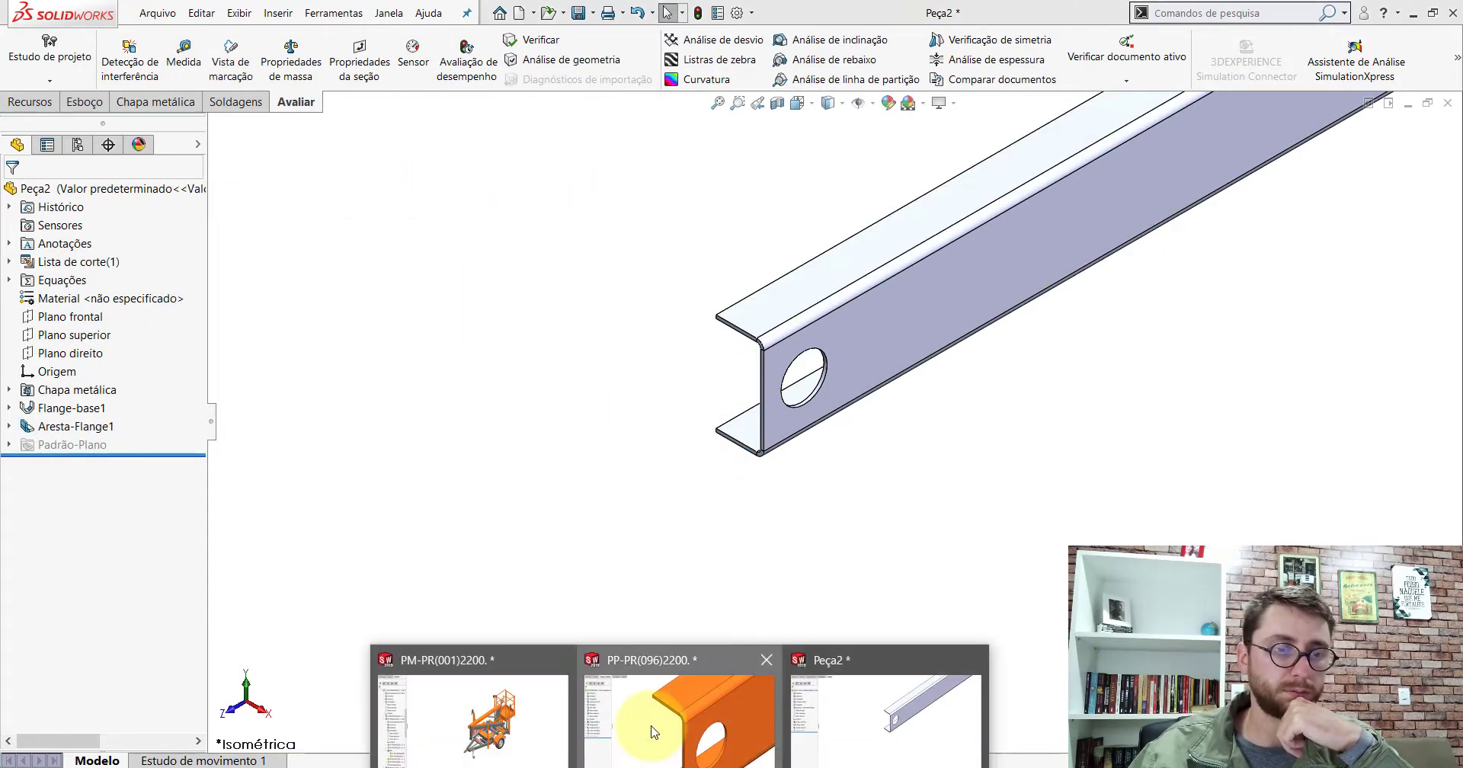
left_click(652, 725)
left_click(172, 77)
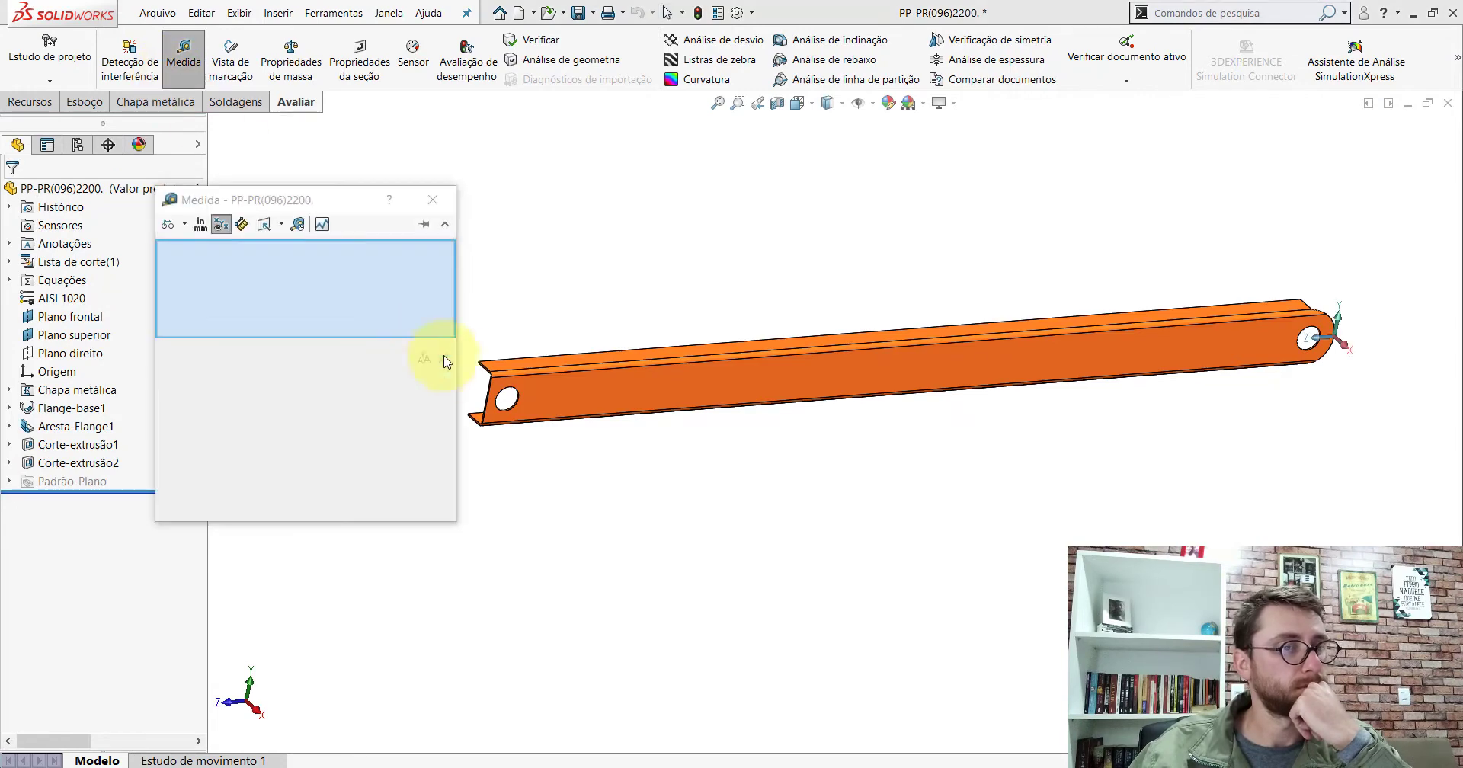
scroll(447, 366, "down", 5)
left_click(731, 379)
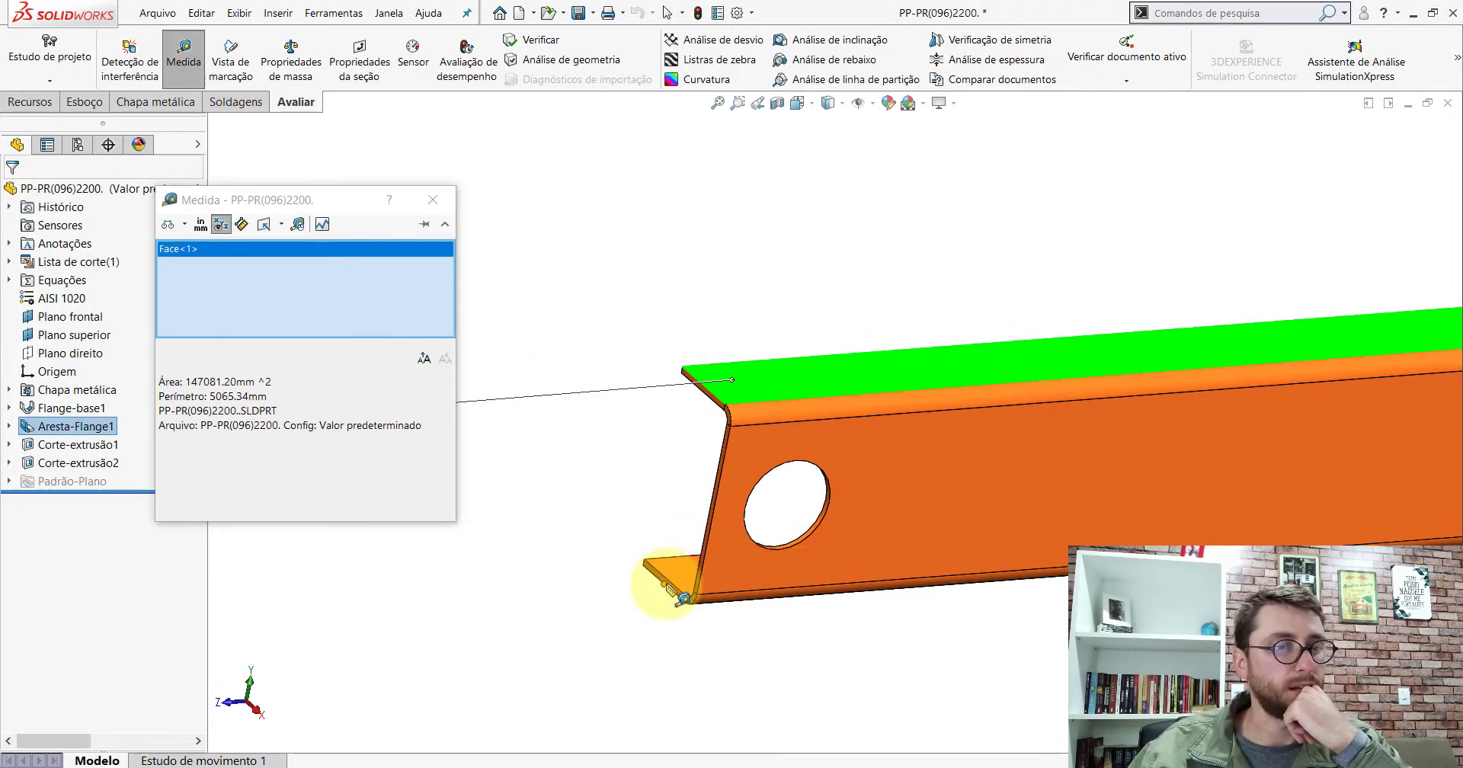
left_click(666, 587)
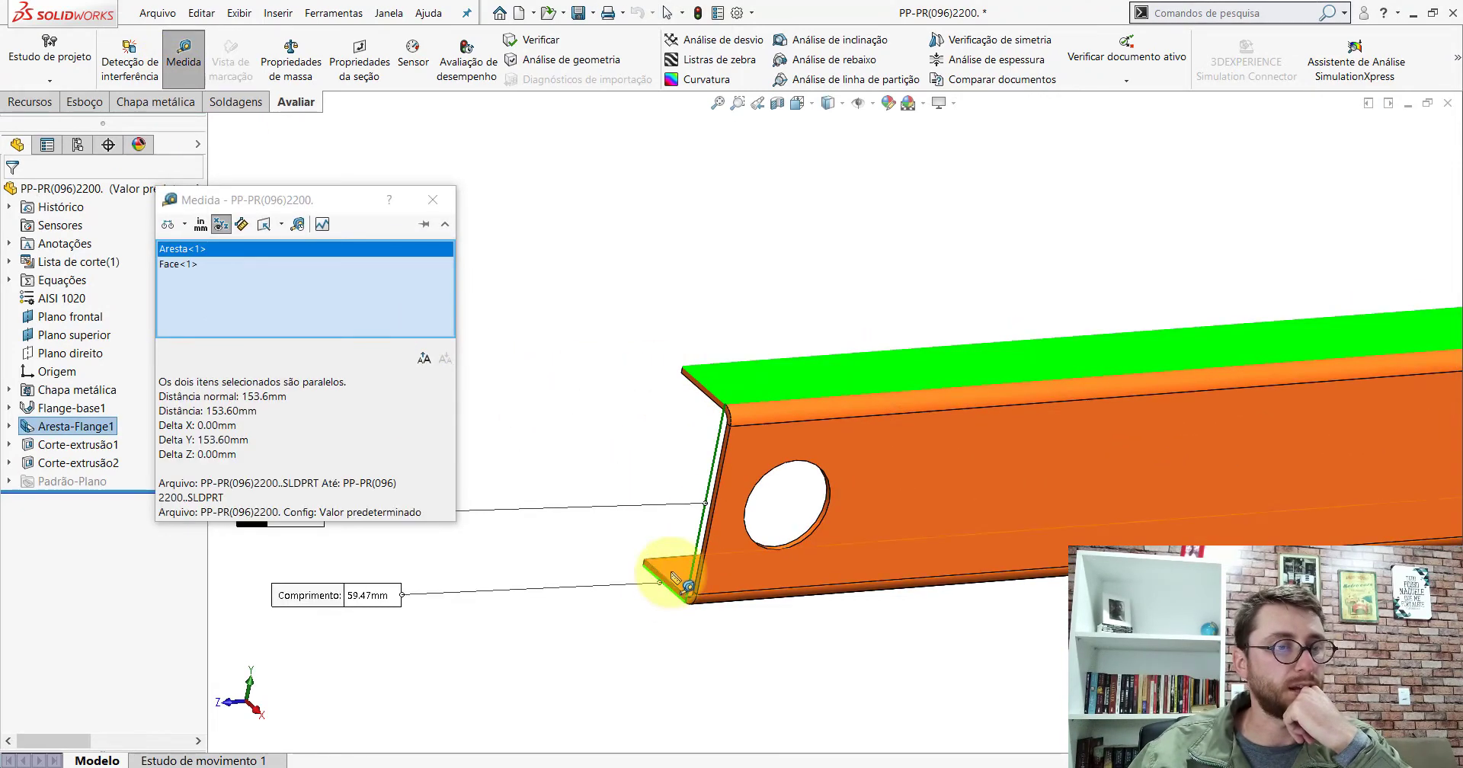
scroll(677, 582, "up", 2)
scroll(700, 507, "up", 2)
scroll(671, 488, "down", 2)
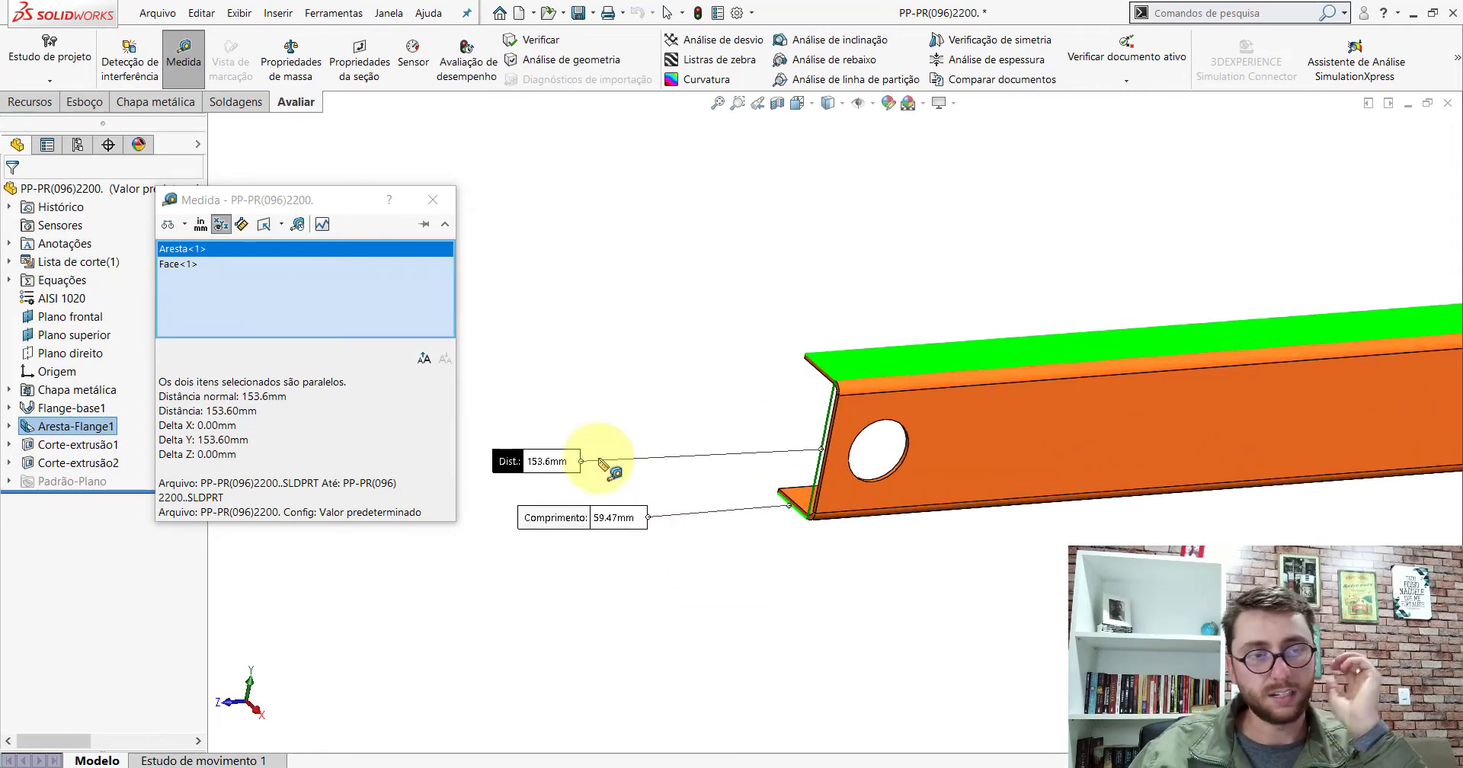
left_click_drag(560, 472, 728, 434)
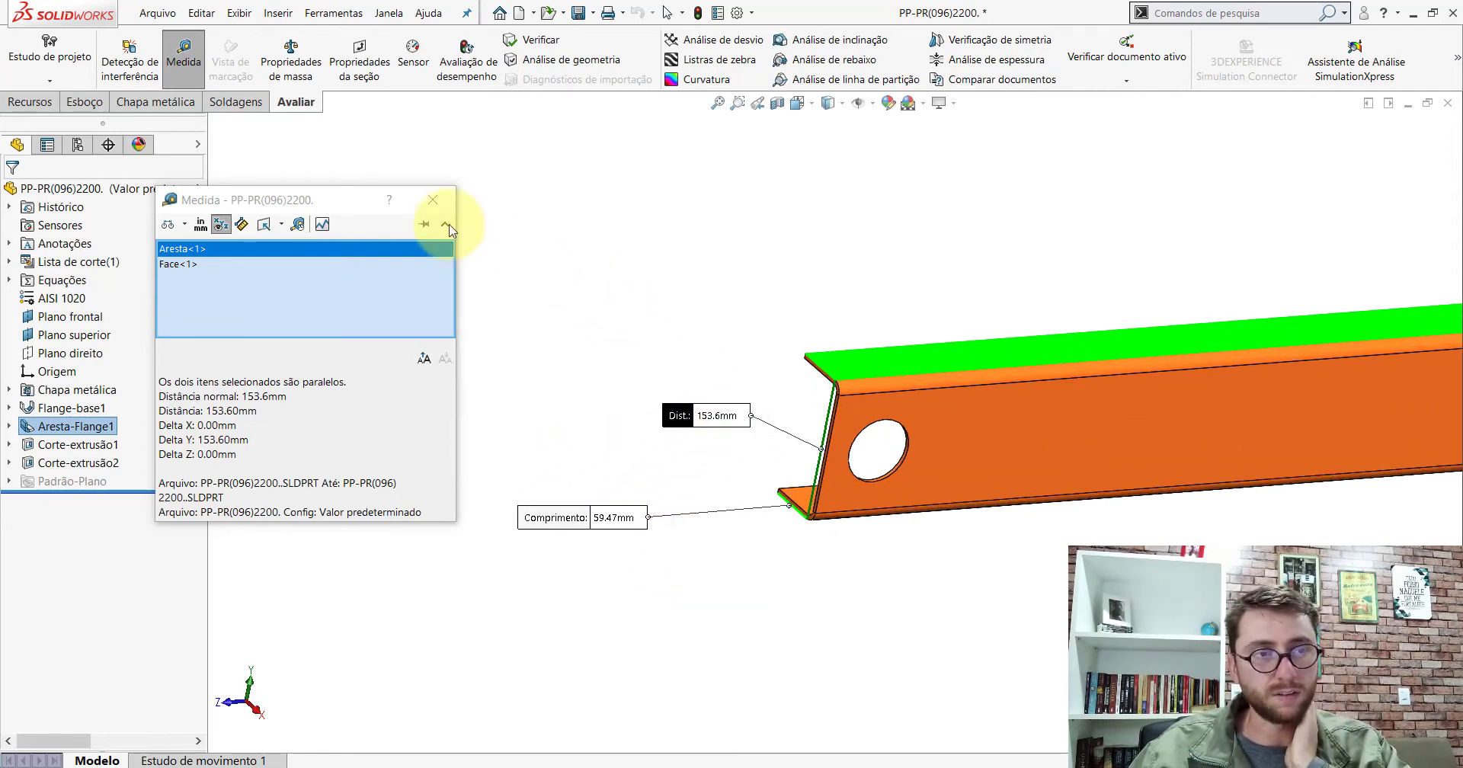
left_click(428, 203)
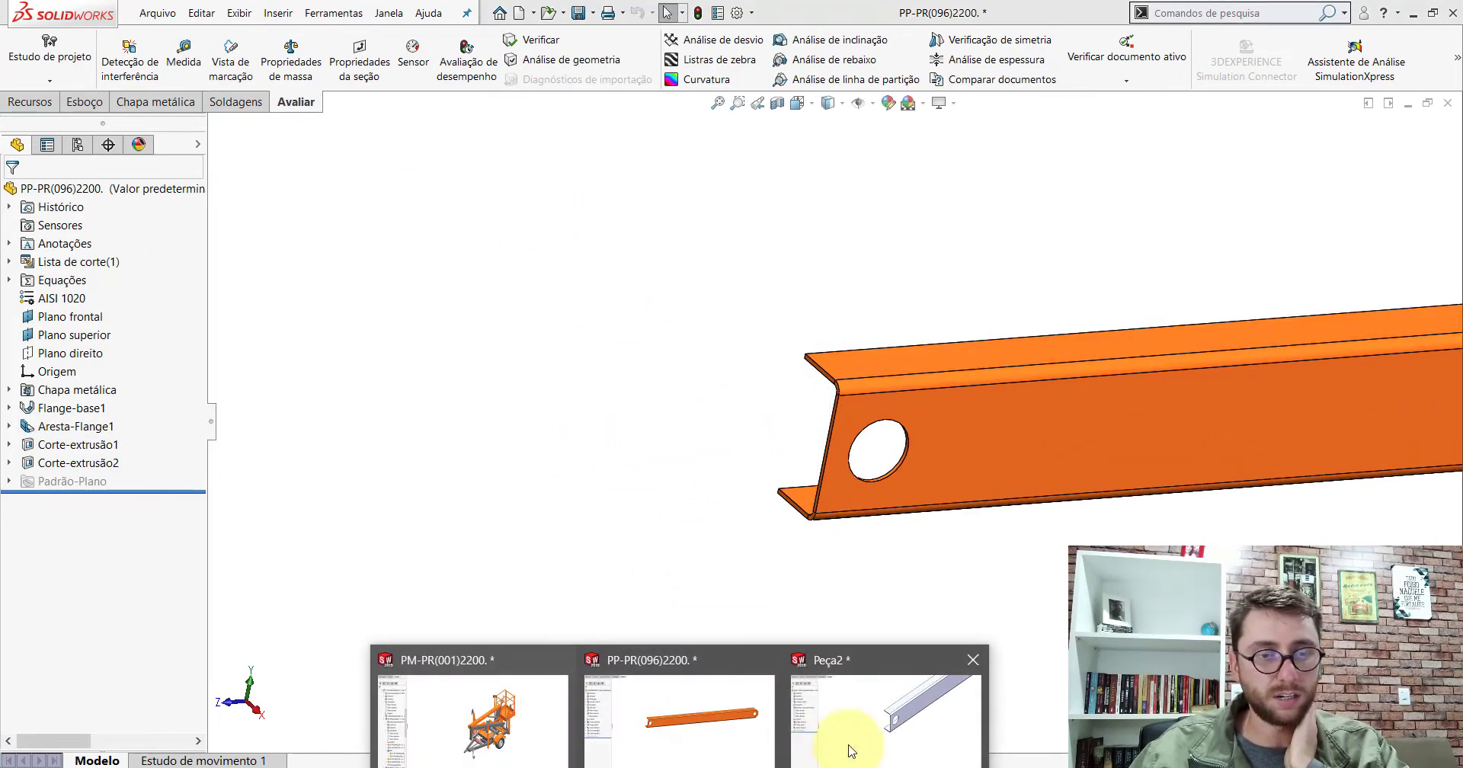
key("ctrl+Tab")
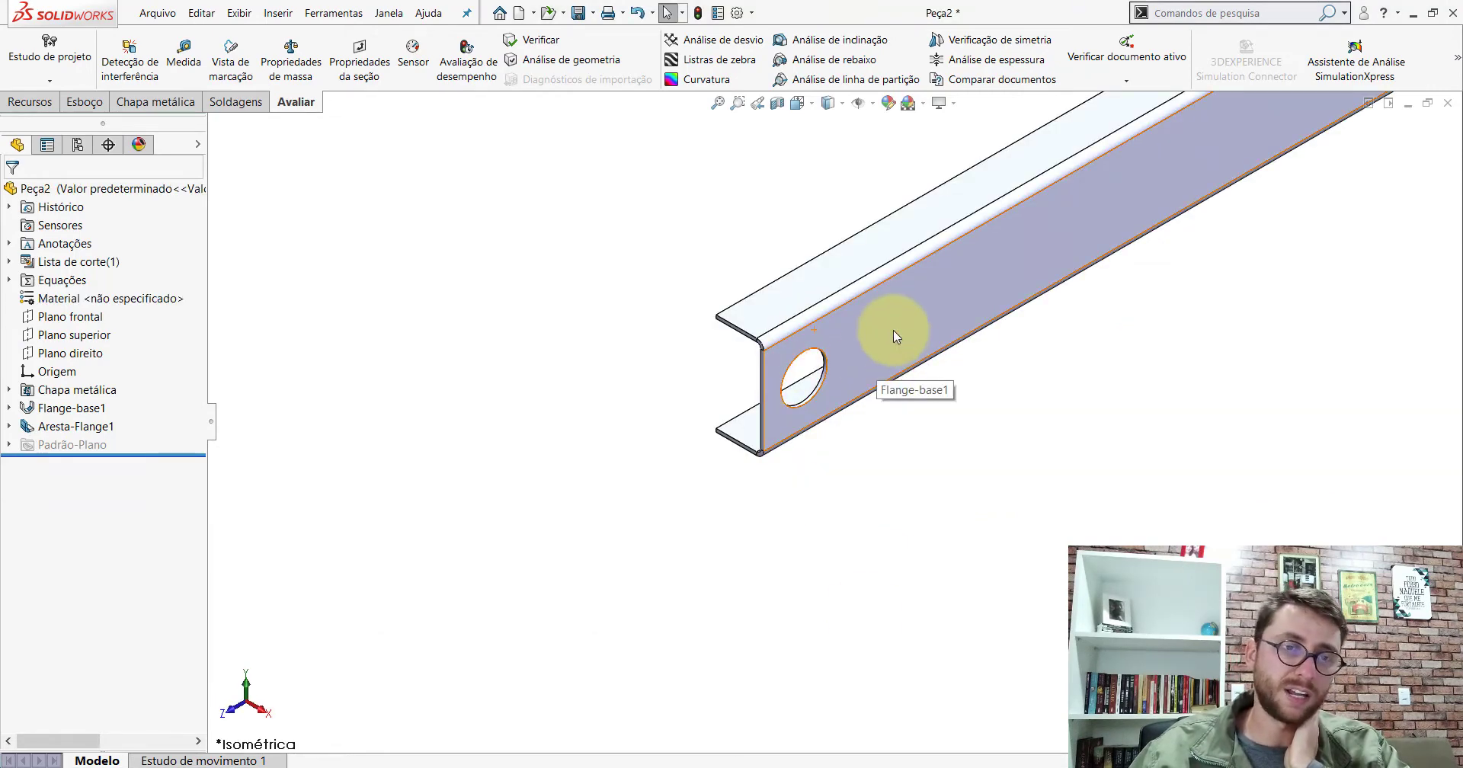
Edit Flange-base1's 130.00 height dimension so Peça2's flanges sit 153.6 mm apart
double_click(894, 331)
scroll(832, 418, "down", 2)
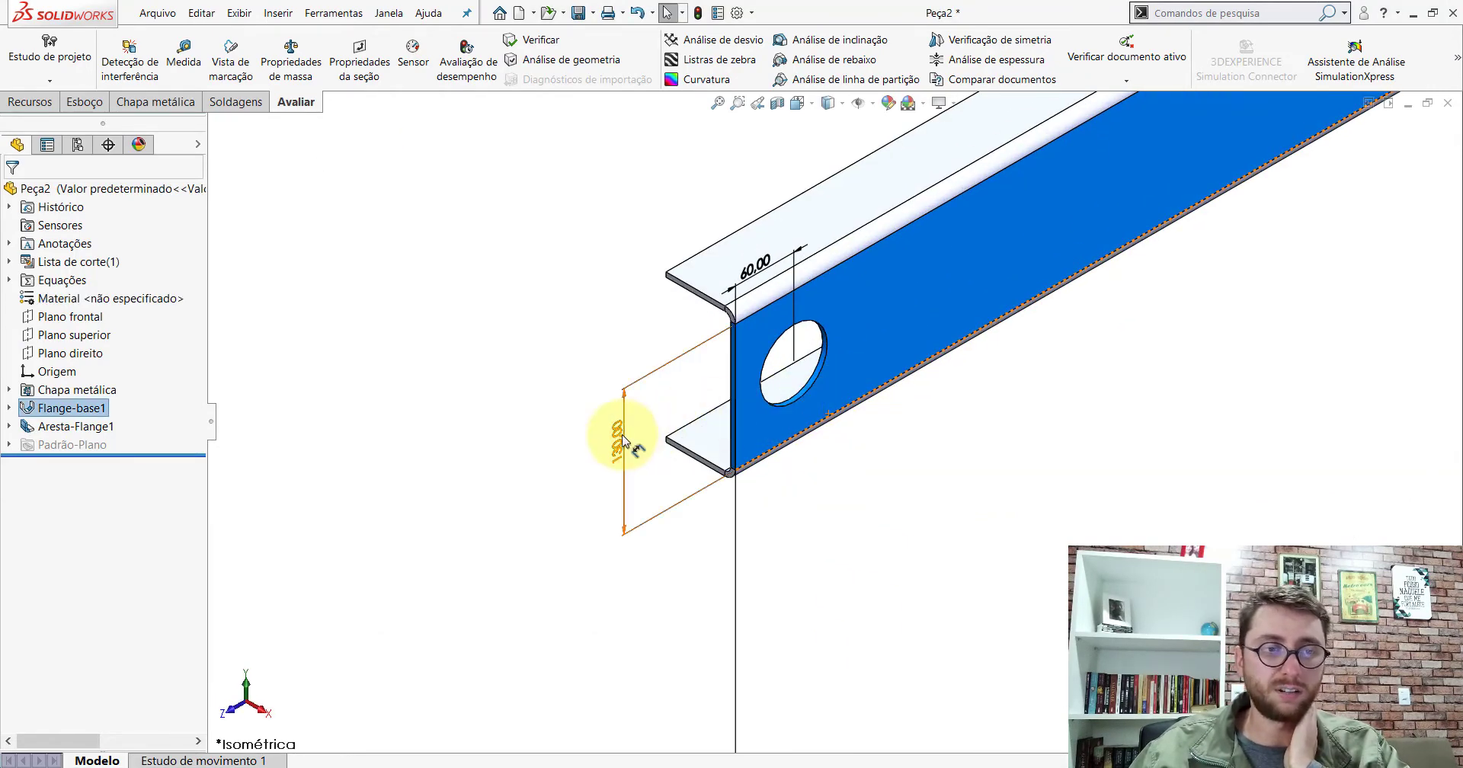
double_click(618, 434)
type("132")
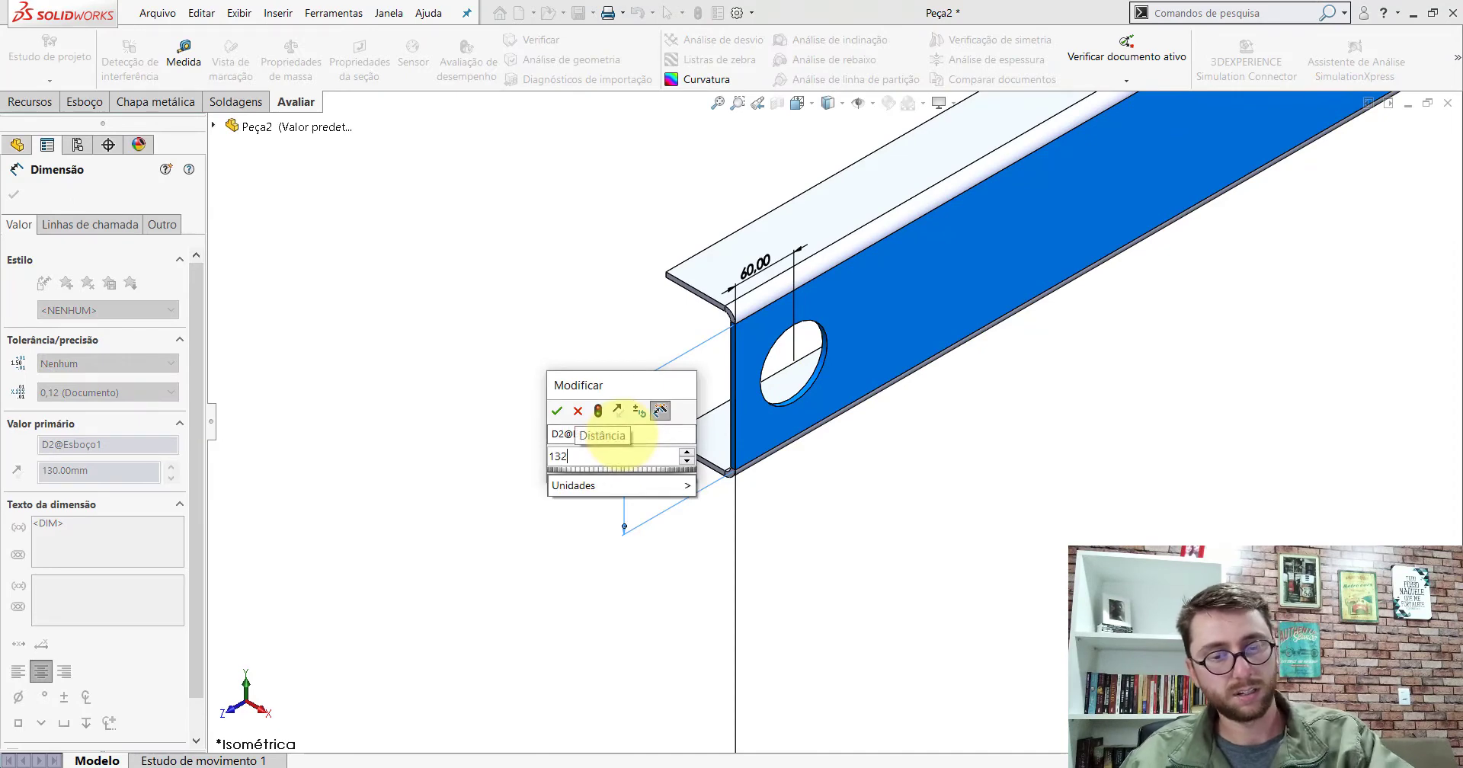
key("Return")
left_click(694, 18)
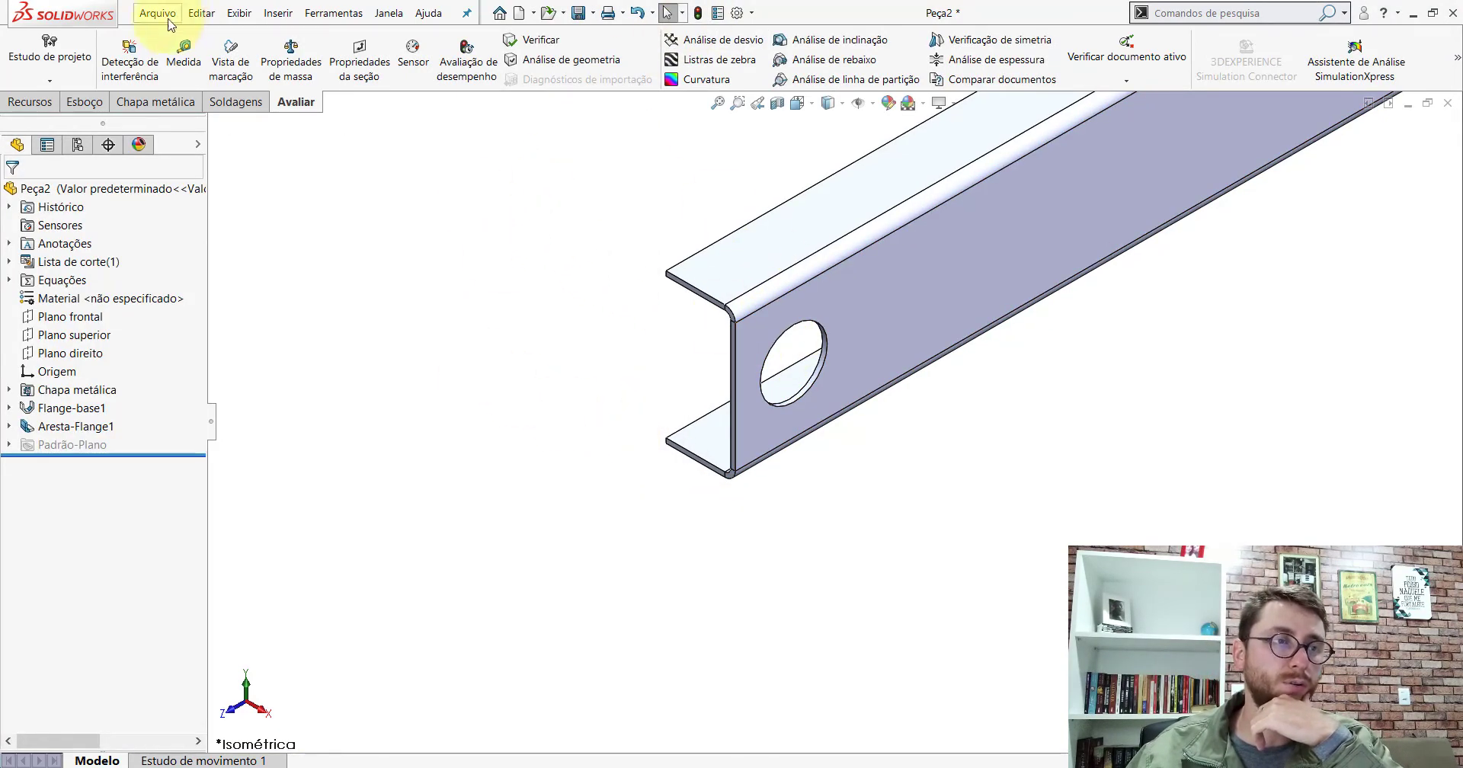
Measure between the top flange face and bottom flange edge to confirm 153.6 mm
left_click(183, 54)
left_click(697, 265)
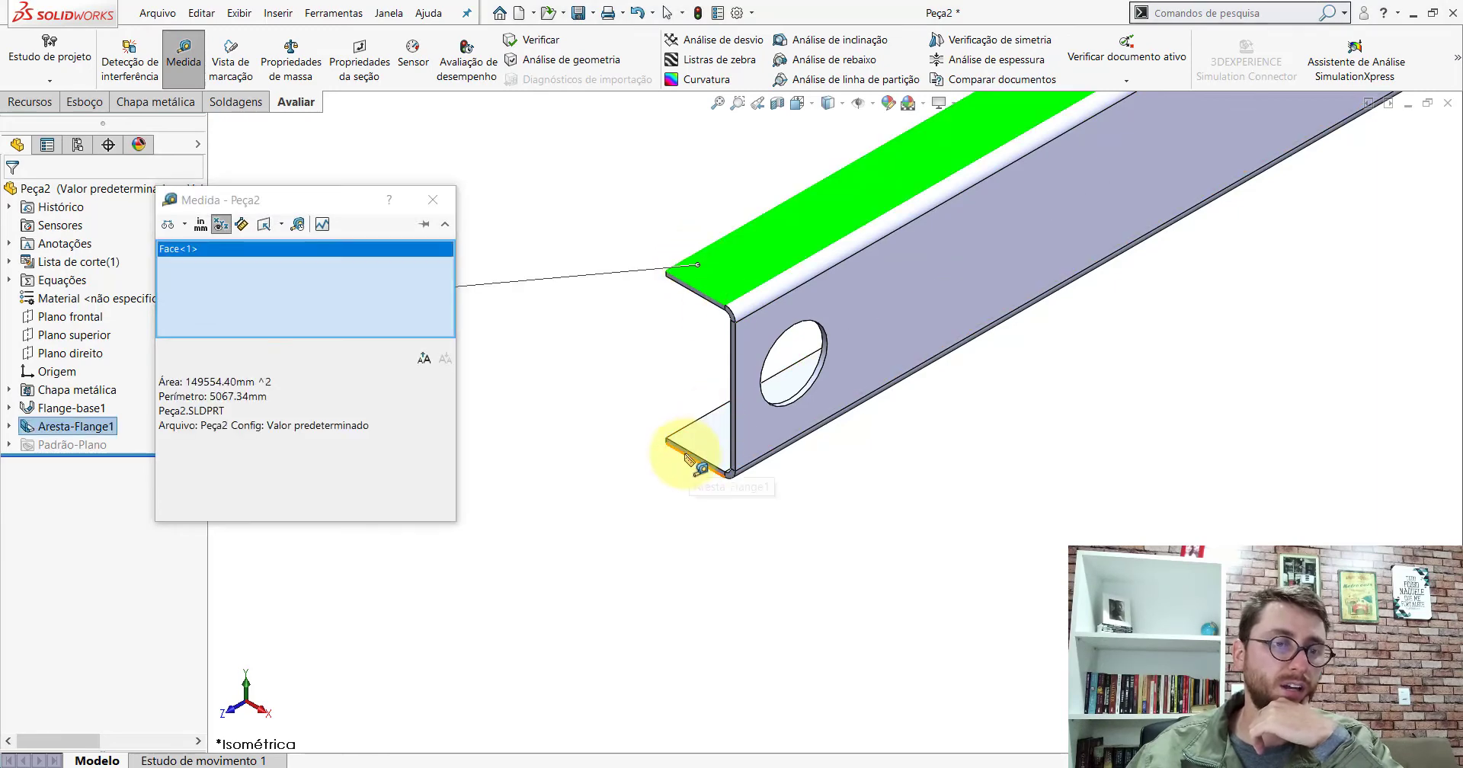
left_click(683, 457)
scroll(586, 416, "up", 3)
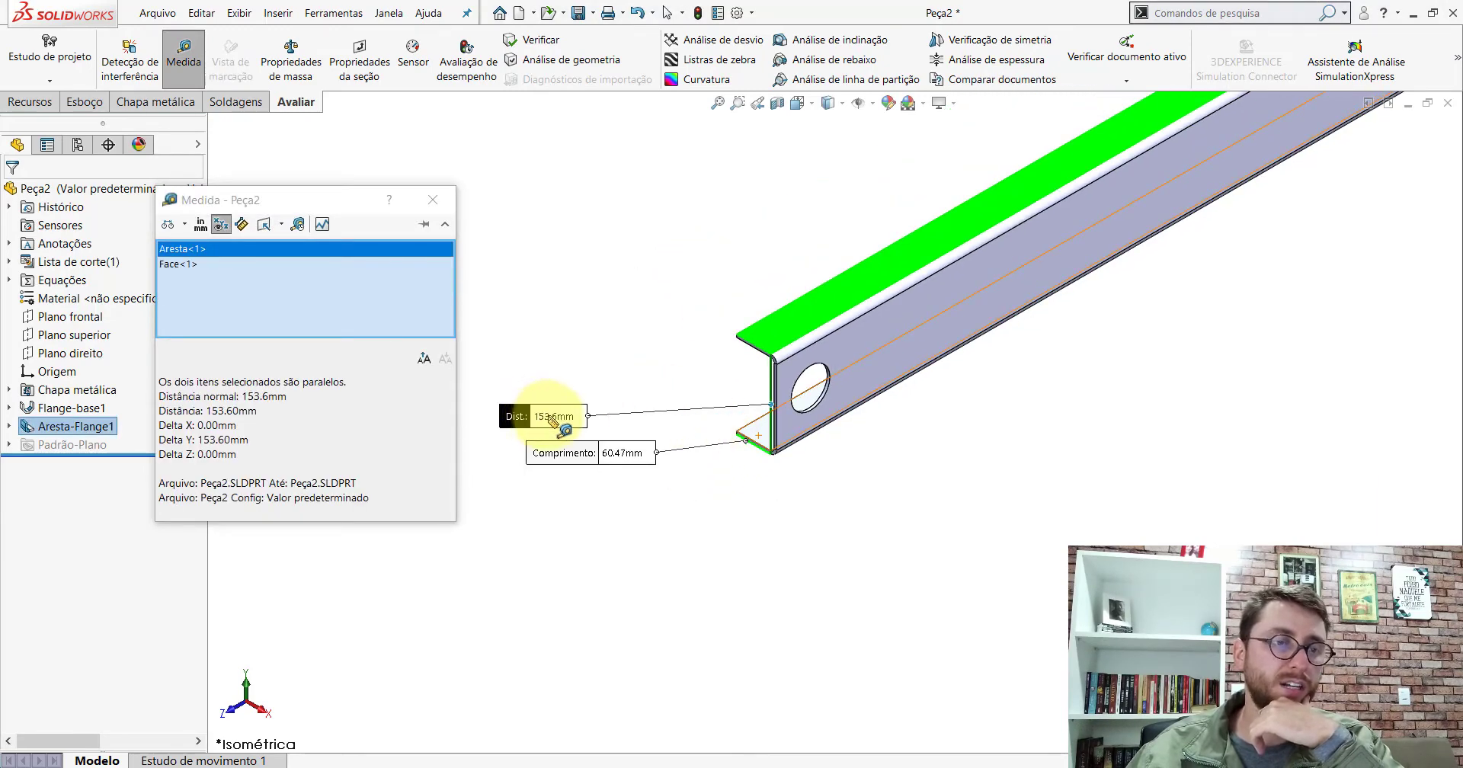
left_click(432, 200)
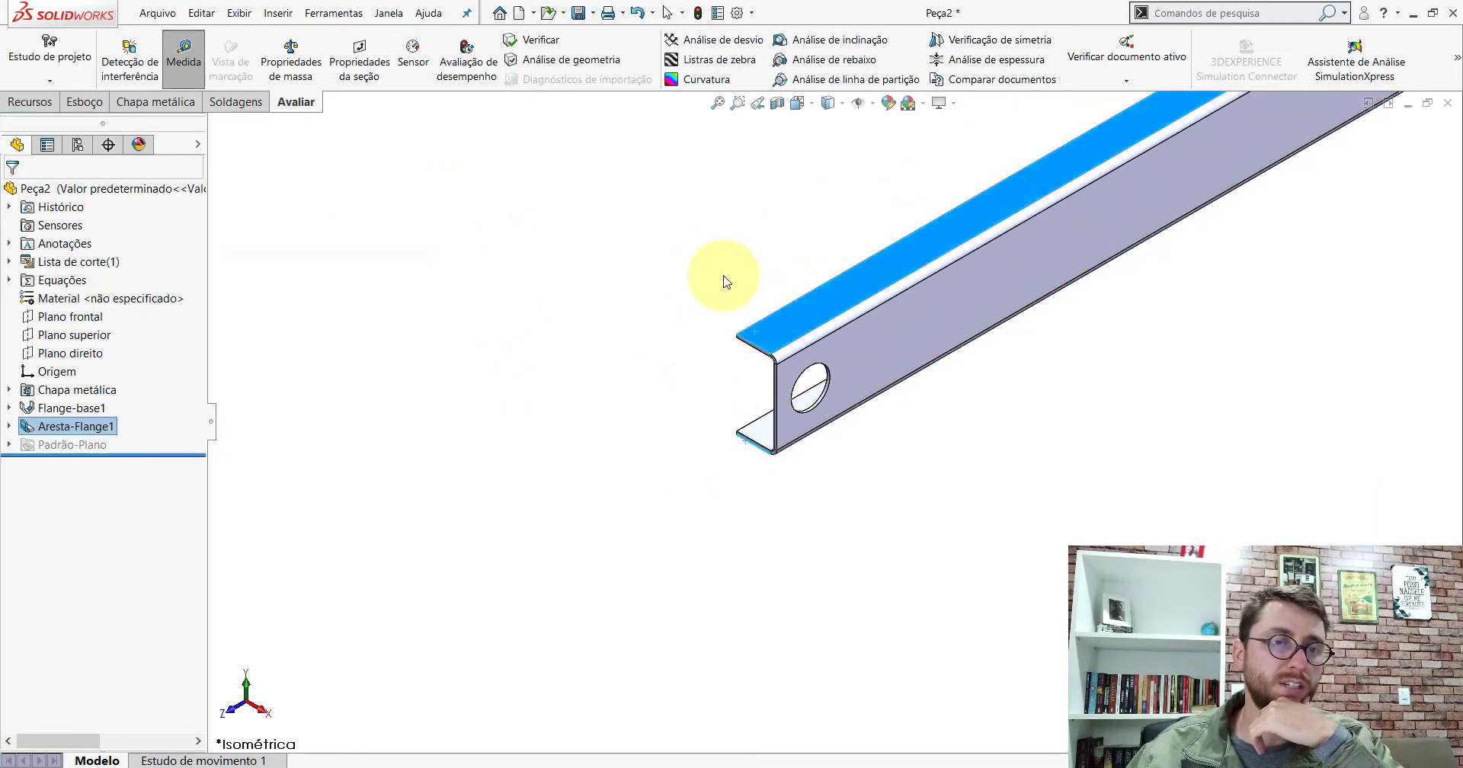
scroll(848, 393, "up", 5)
scroll(1005, 321, "down", 4)
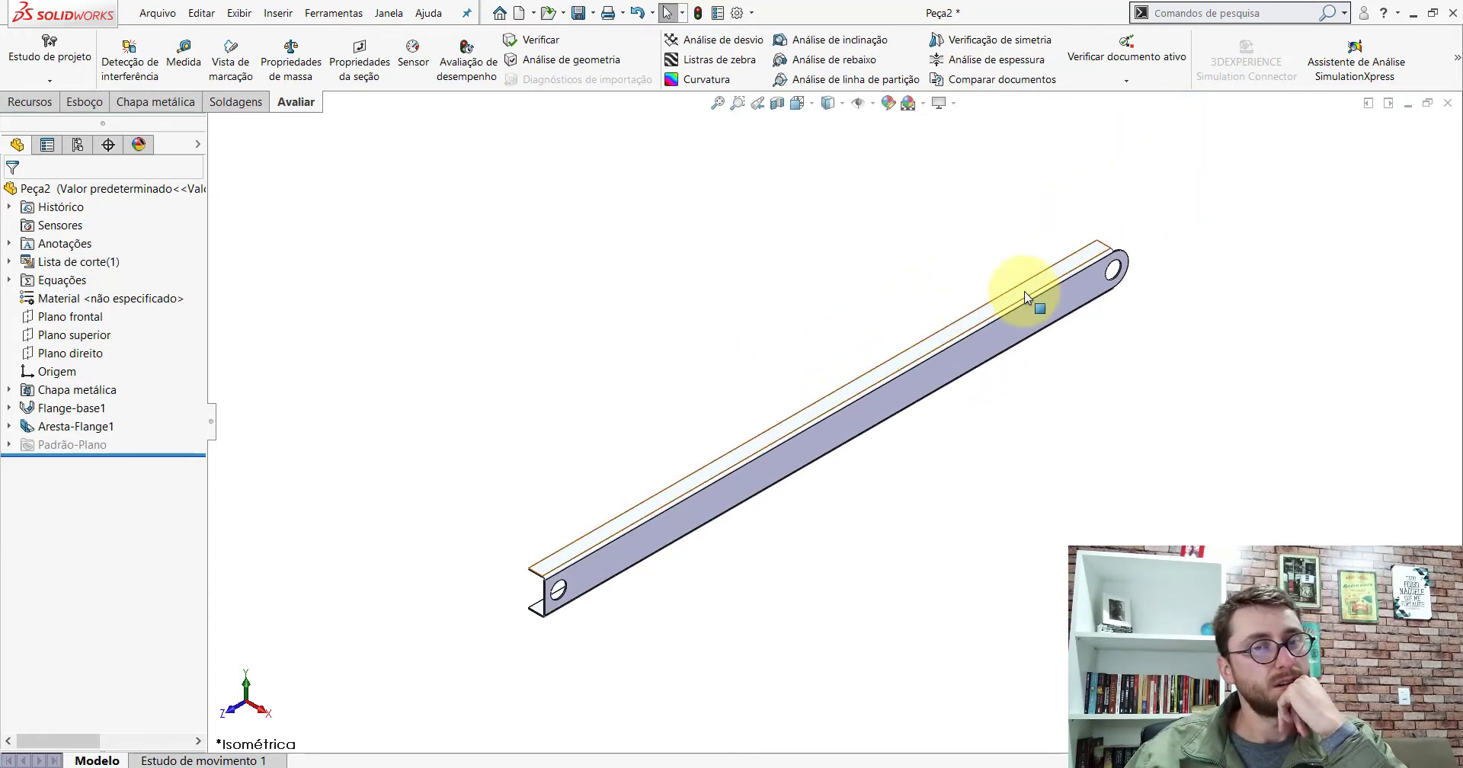
Bring up the orange PP-PR(096)2200 part and rotate it to a side view
left_click(704, 727)
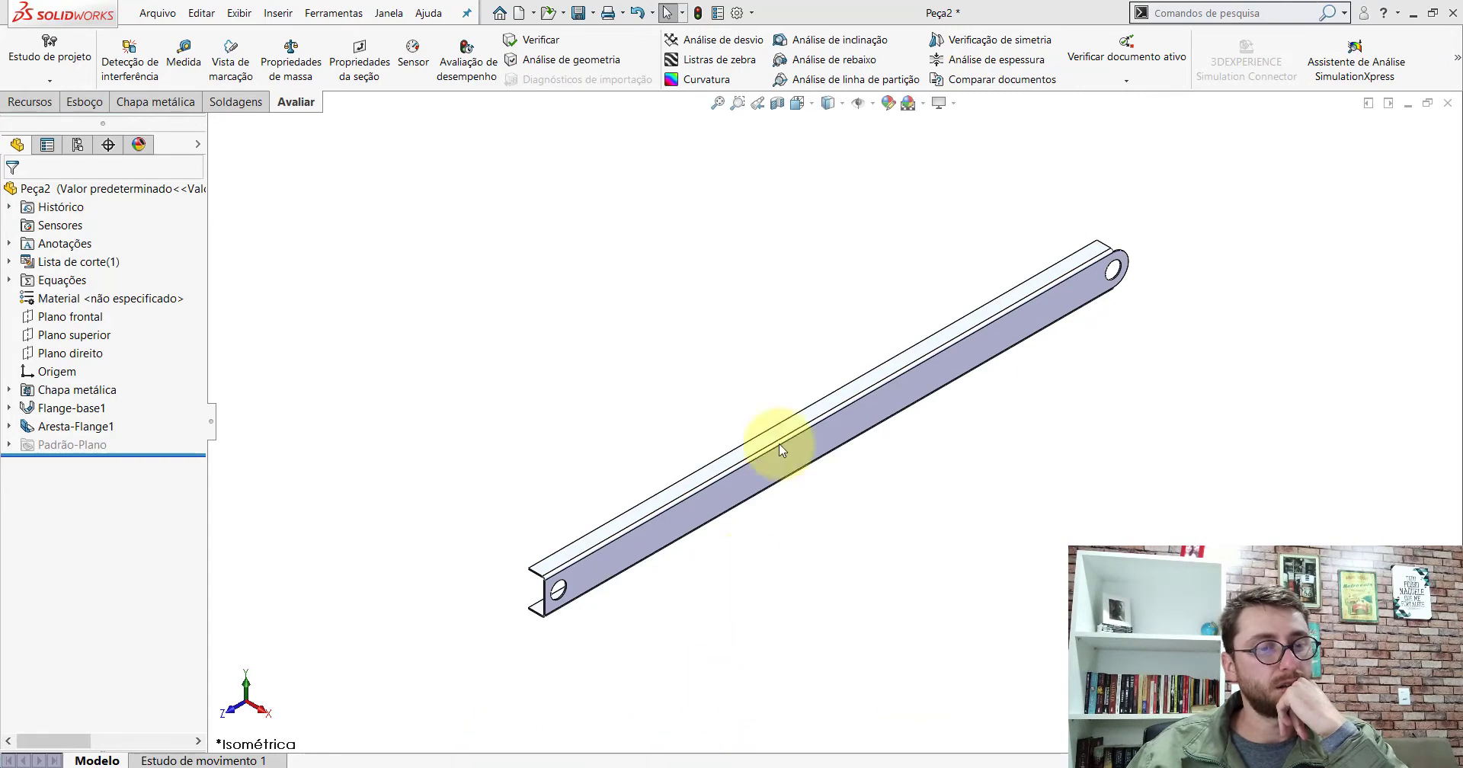
scroll(862, 455, "up", 5)
scroll(1091, 396, "up", 3)
mouse_move(1091, 396)
middle_mouse_down()
mouse_move(1040, 274)
mouse_move(1067, 153)
mouse_move(1081, 363)
mouse_move(1068, 372)
mouse_move(1106, 421)
middle_mouse_up()
Measure the orange beam between both end points (2550 mm) with Medida, then return to Peça2
left_click(183, 67)
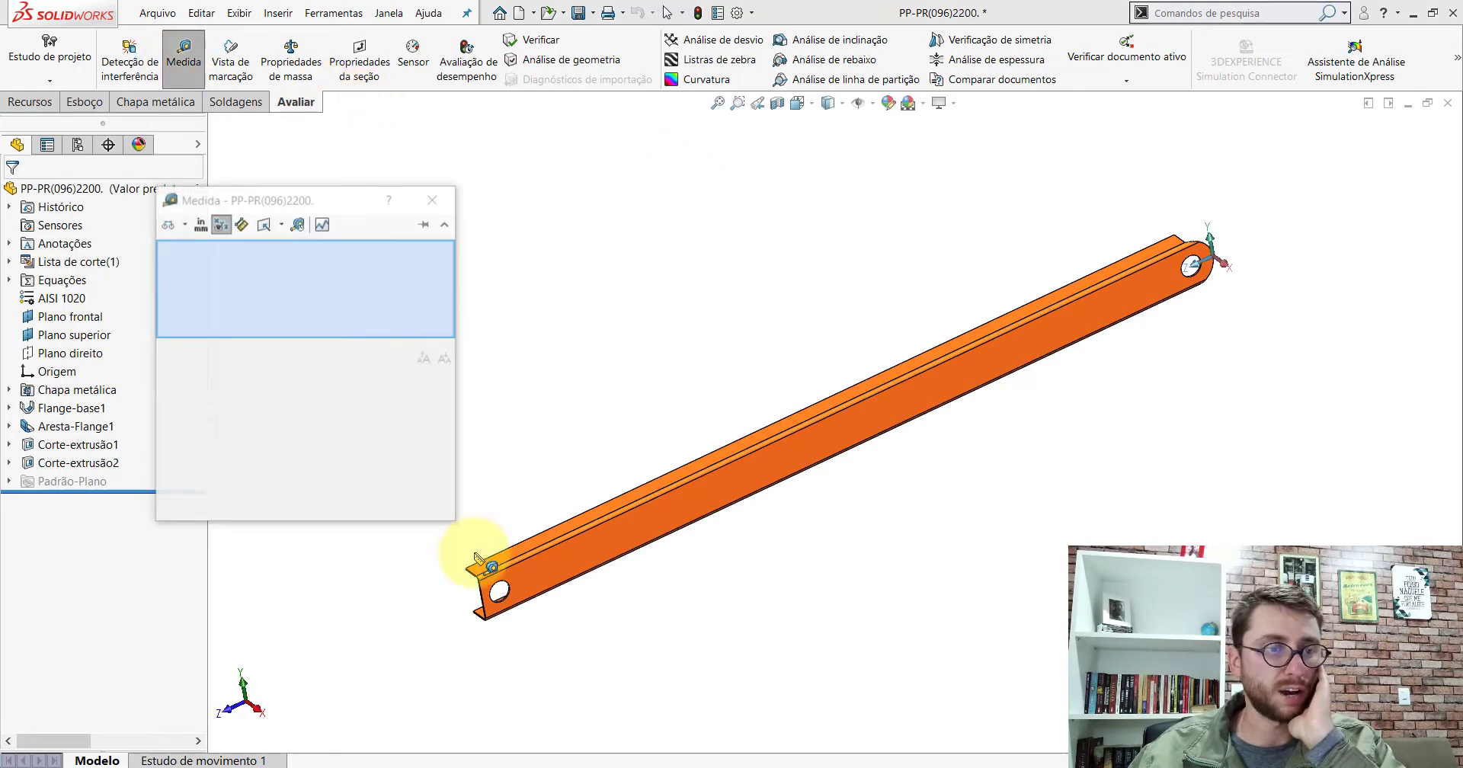
scroll(487, 571, "down", 3)
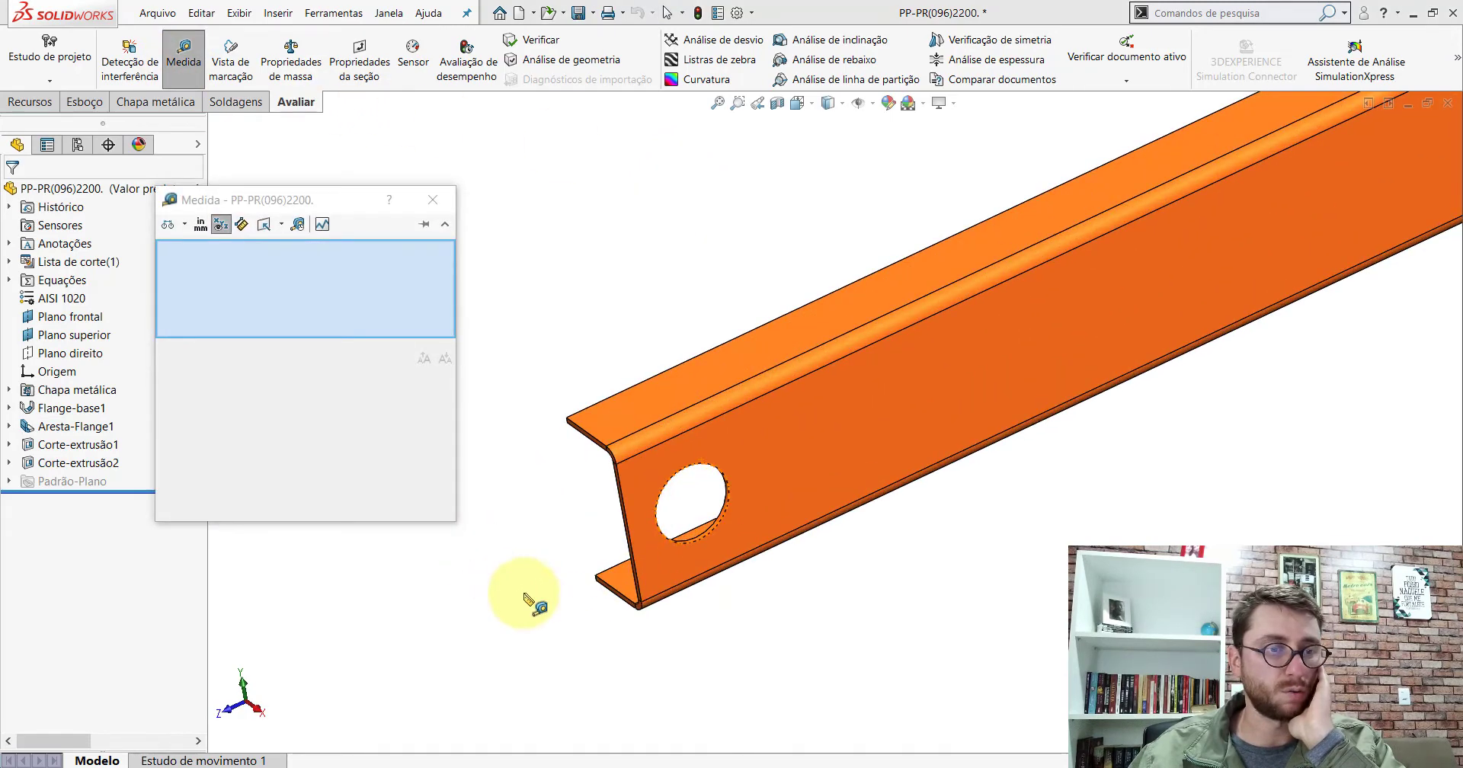
left_click(631, 538)
scroll(808, 548, "up", 5)
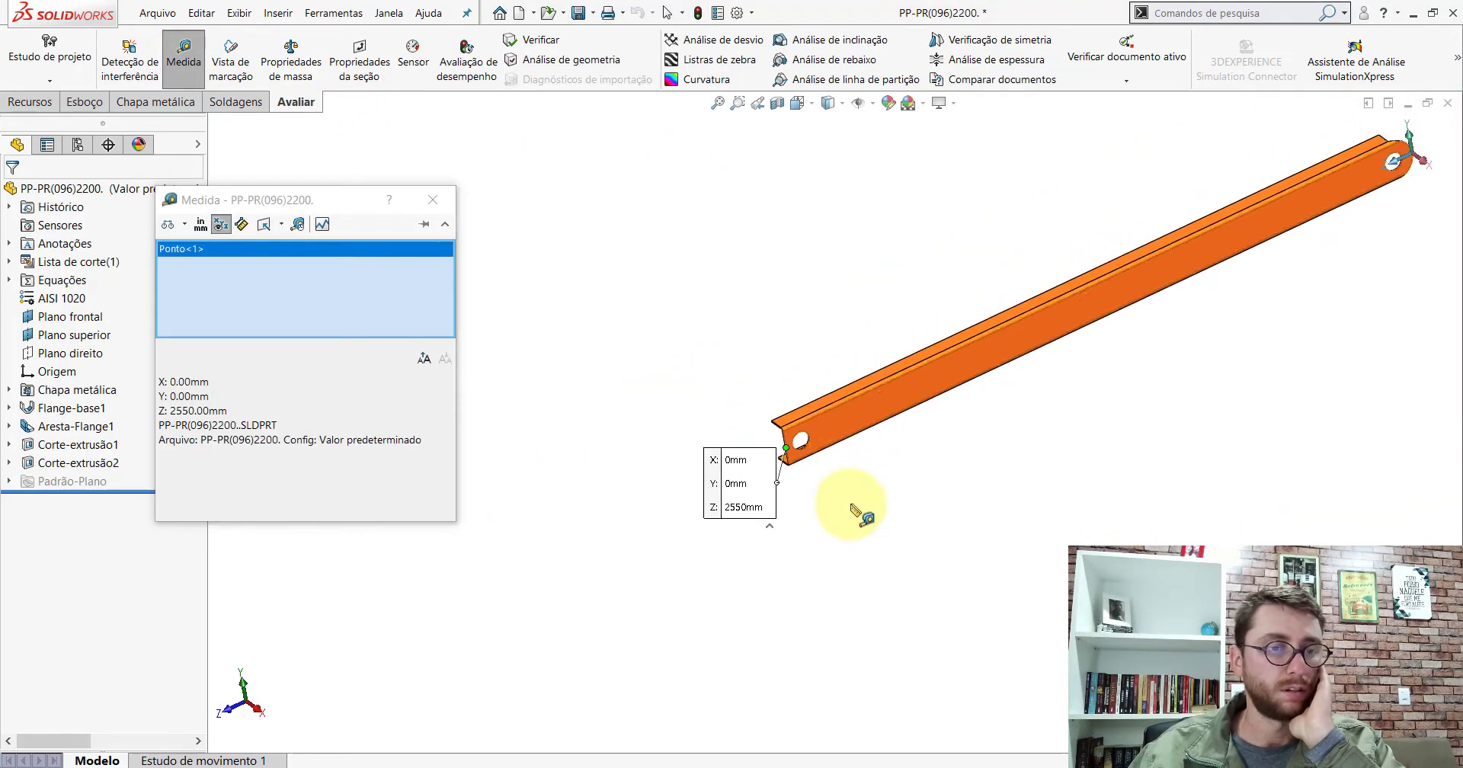
scroll(1078, 320, "down", 3)
scroll(1073, 298, "down", 3)
scroll(1073, 297, "down", 2)
scroll(1052, 304, "down", 2)
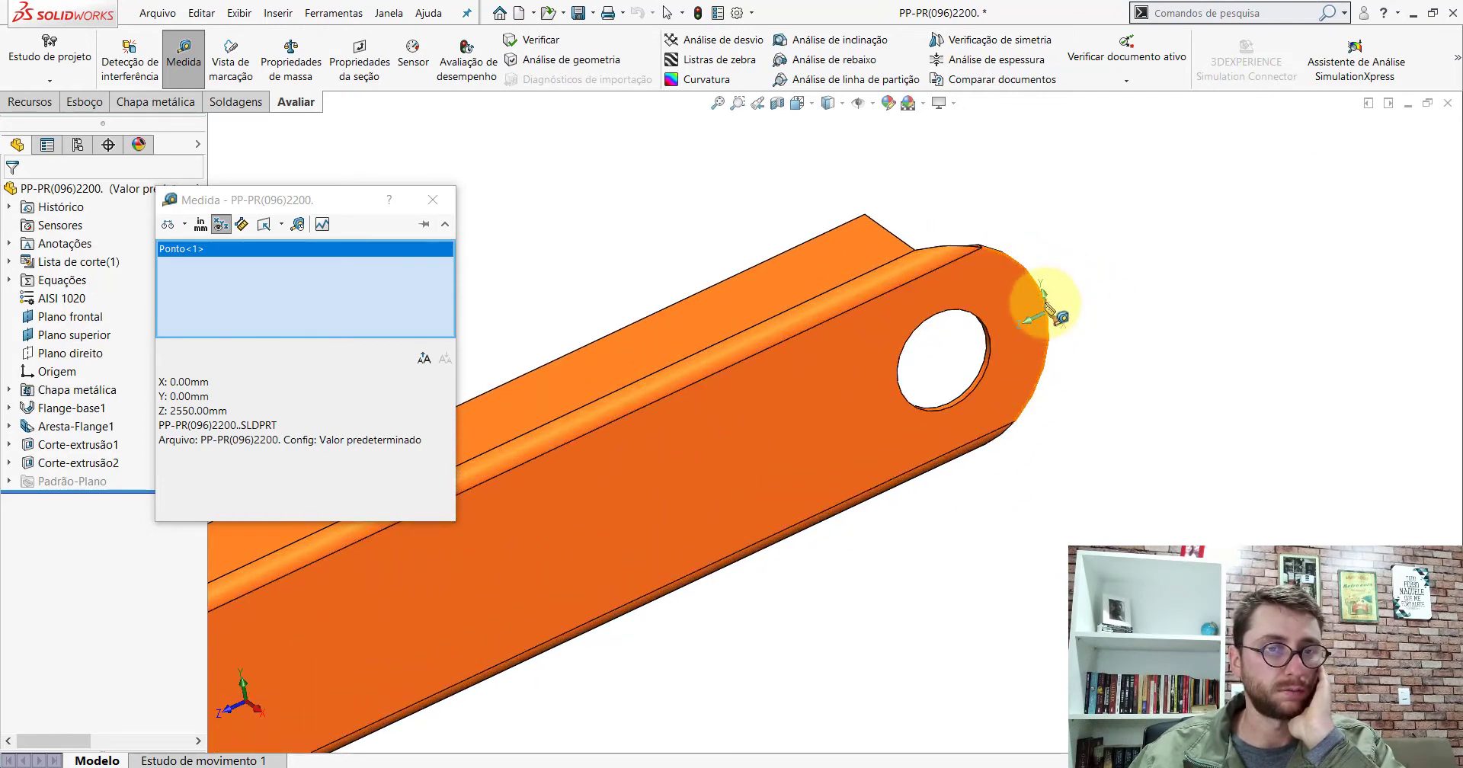
left_click(1050, 313)
scroll(1048, 327, "up", 2)
scroll(1025, 419, "up", 2)
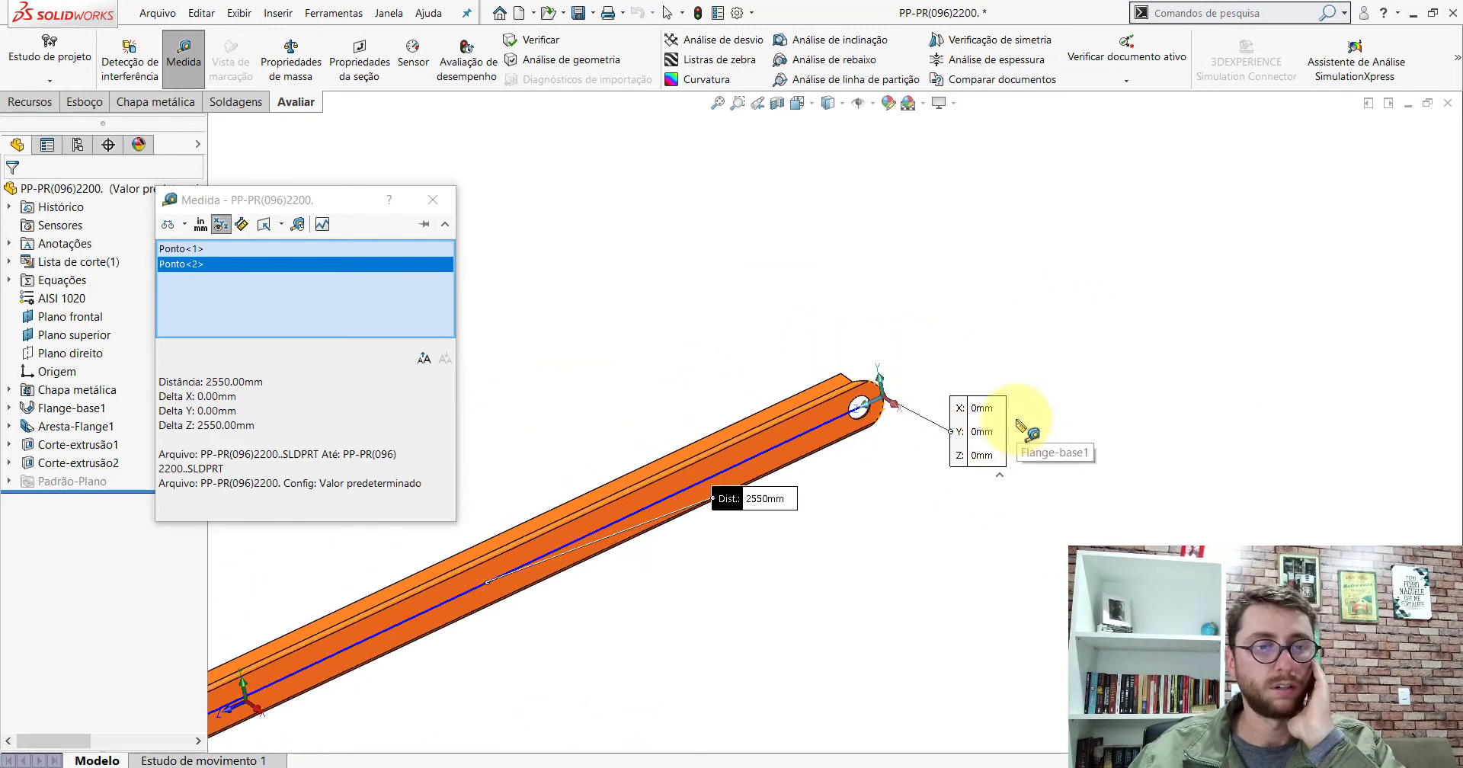
scroll(1018, 425, "up", 1)
left_click(431, 200)
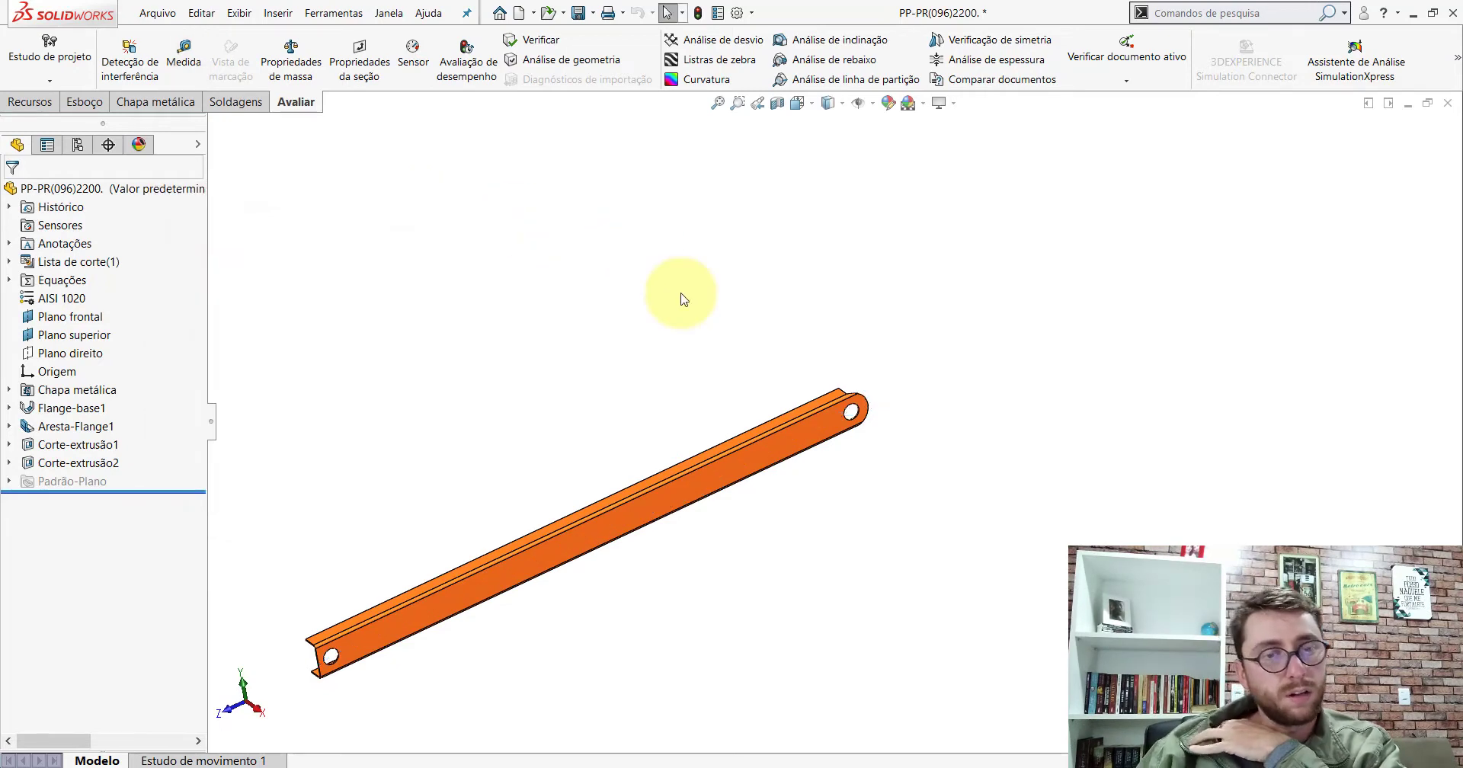
left_click(819, 731)
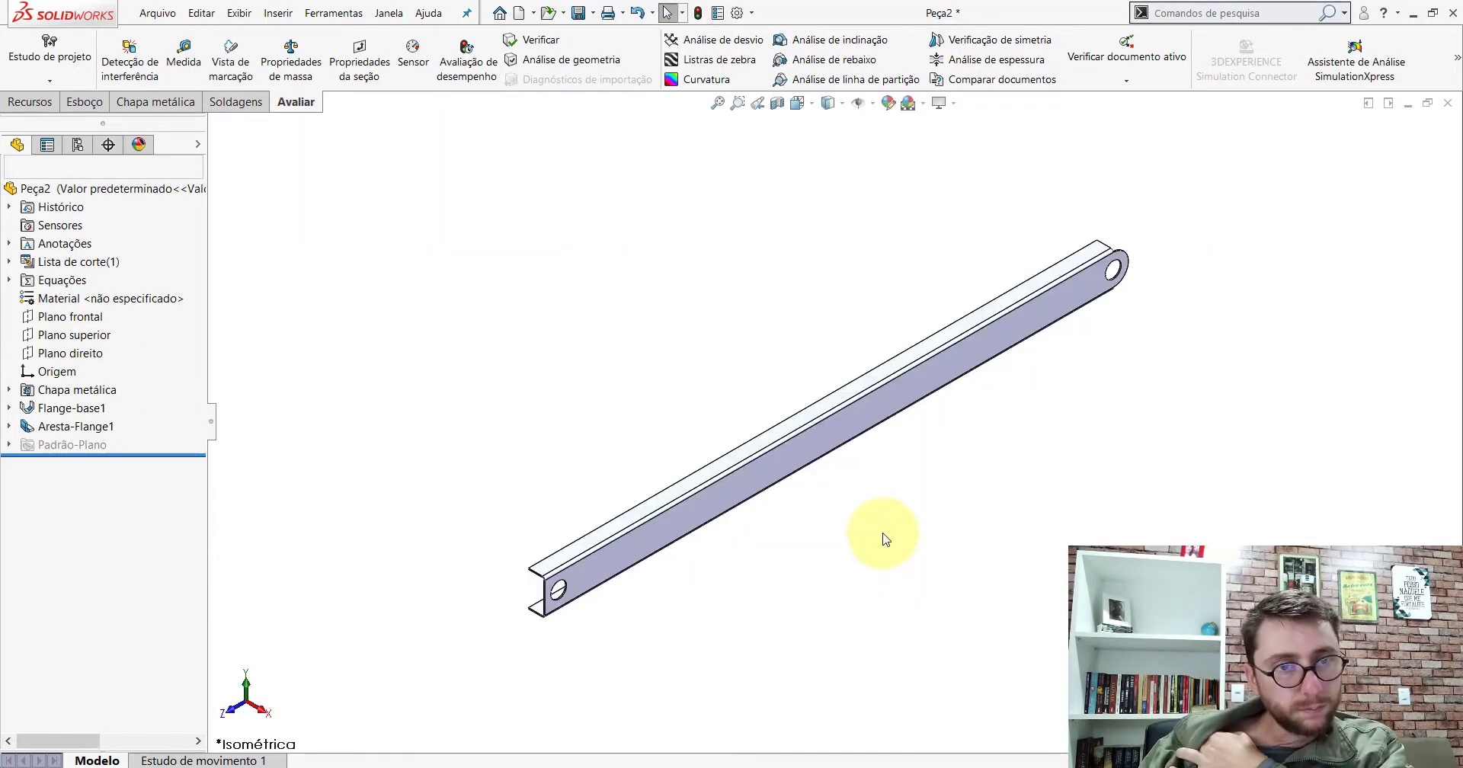
left_click(176, 54)
scroll(583, 583, "down", 2)
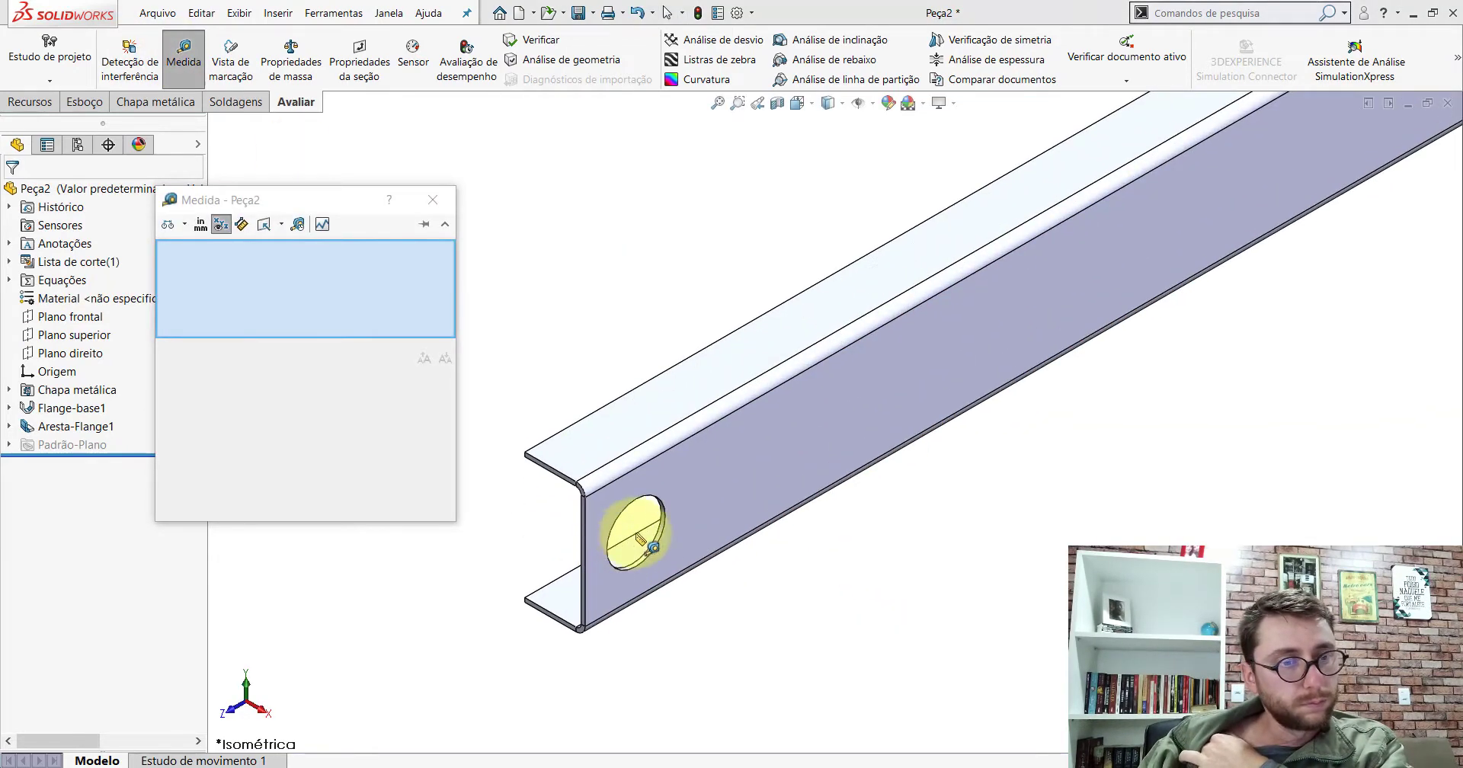
scroll(594, 465, "down", 2)
left_click(580, 466)
scroll(922, 495, "up", 5)
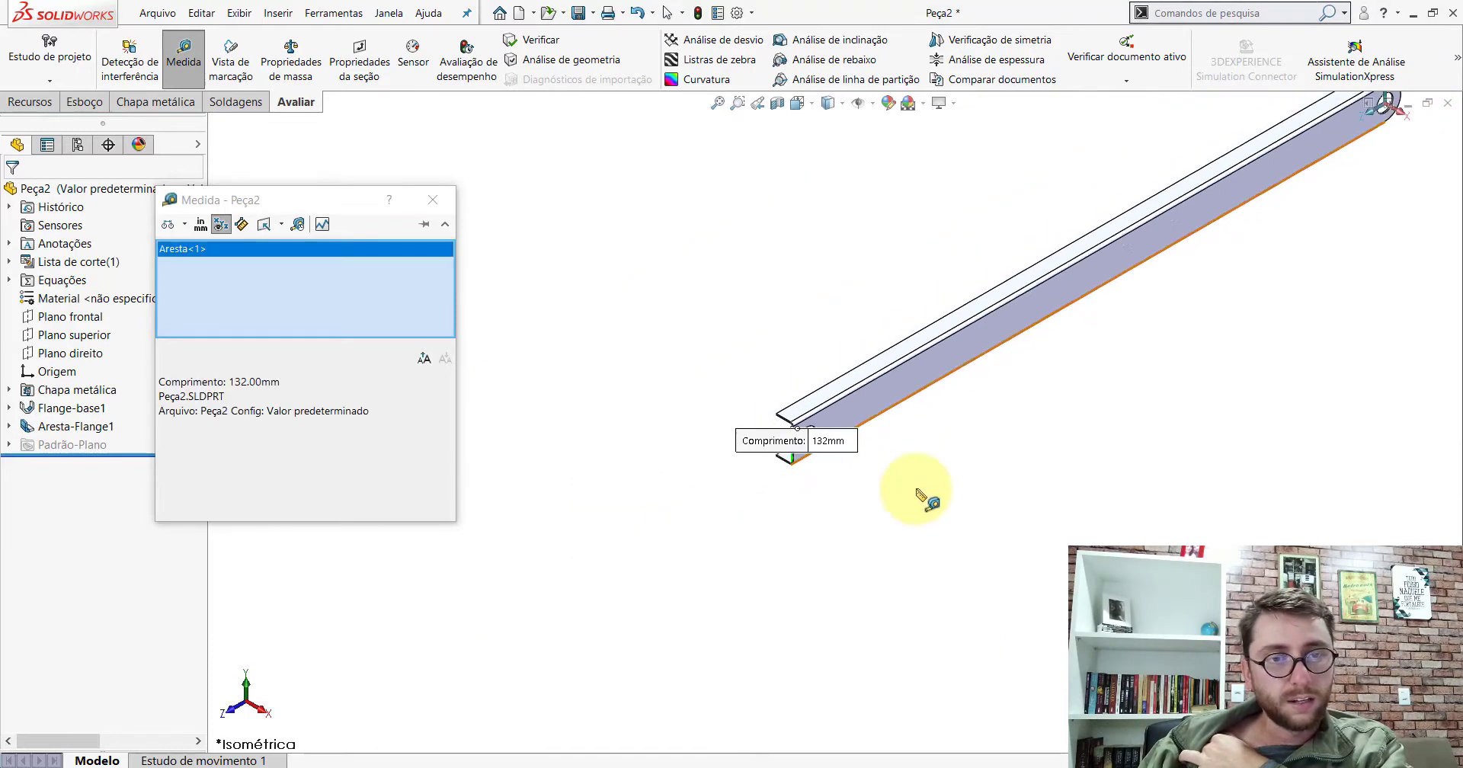
scroll(1054, 297, "down", 3)
scroll(1082, 246, "down", 2)
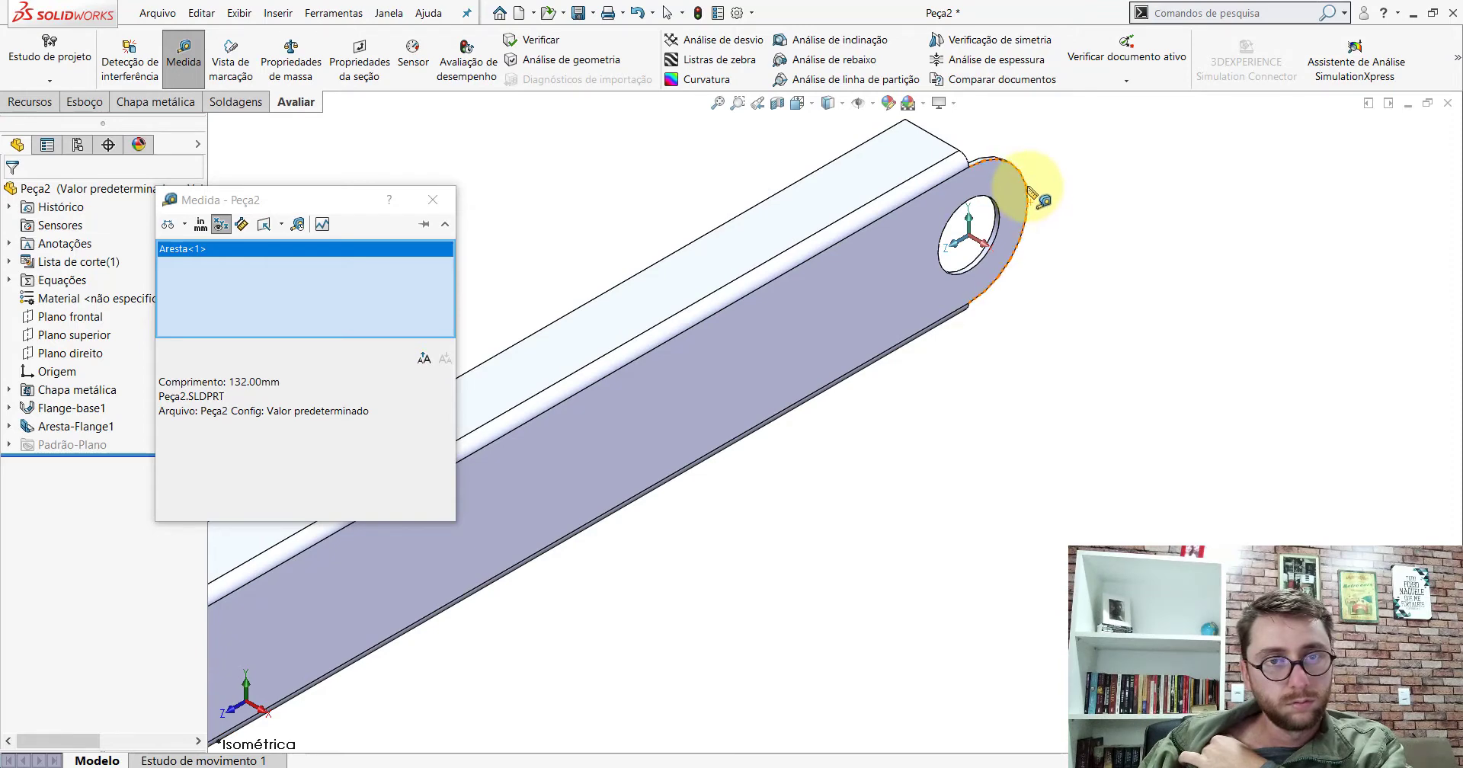
scroll(1063, 202, "down", 2)
scroll(1086, 202, "down", 2)
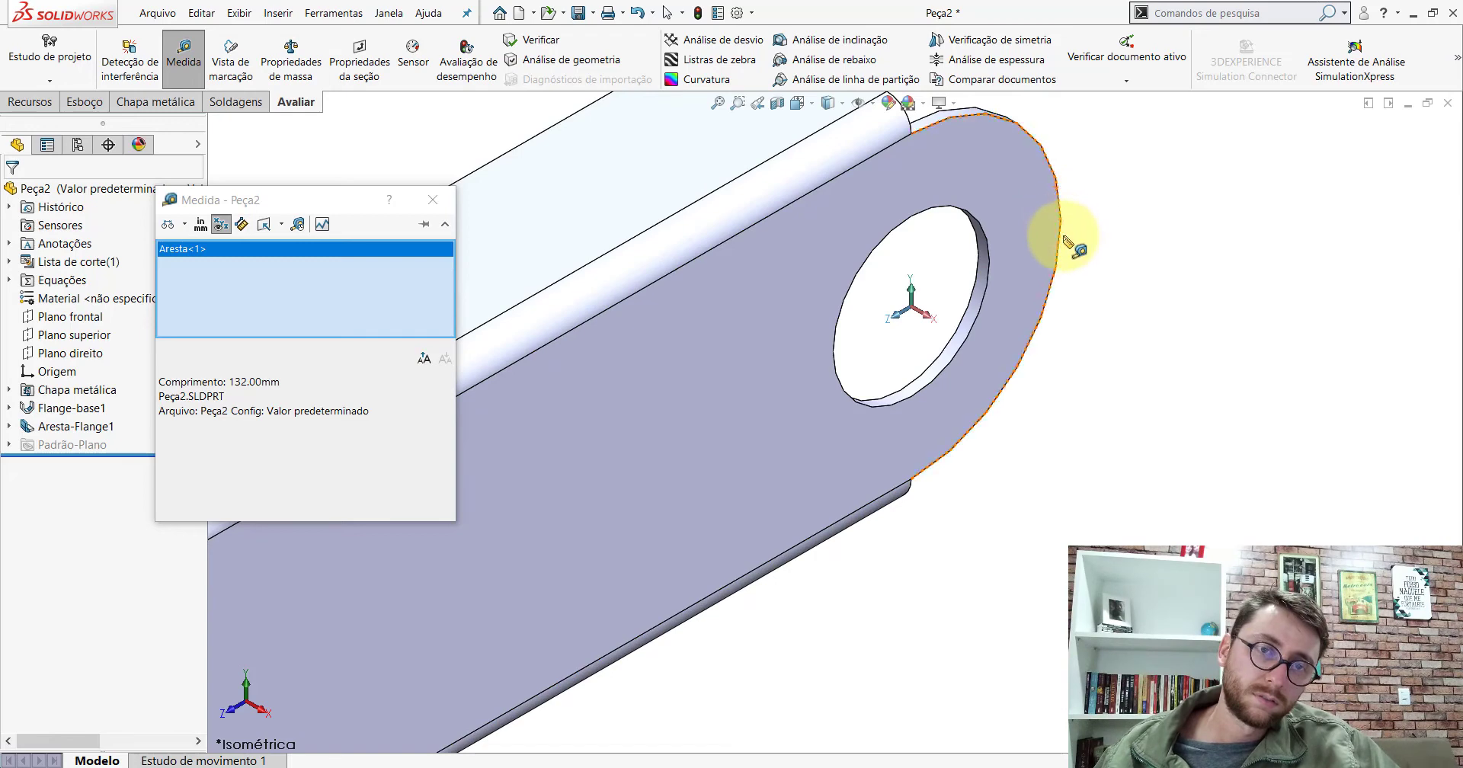
key("Escape")
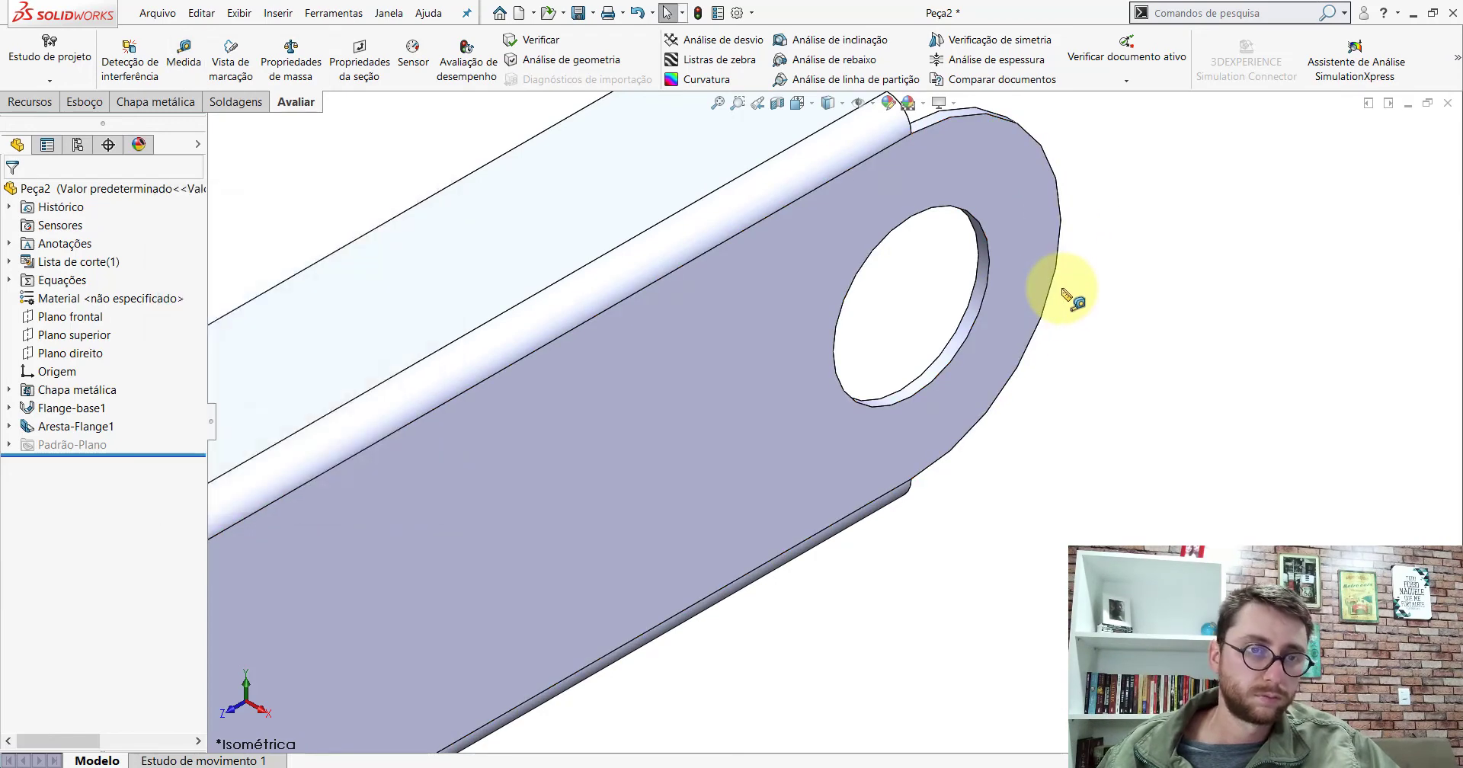
scroll(835, 420, "up", 3)
left_click(190, 63)
middle_click_drag(901, 467, 745, 477)
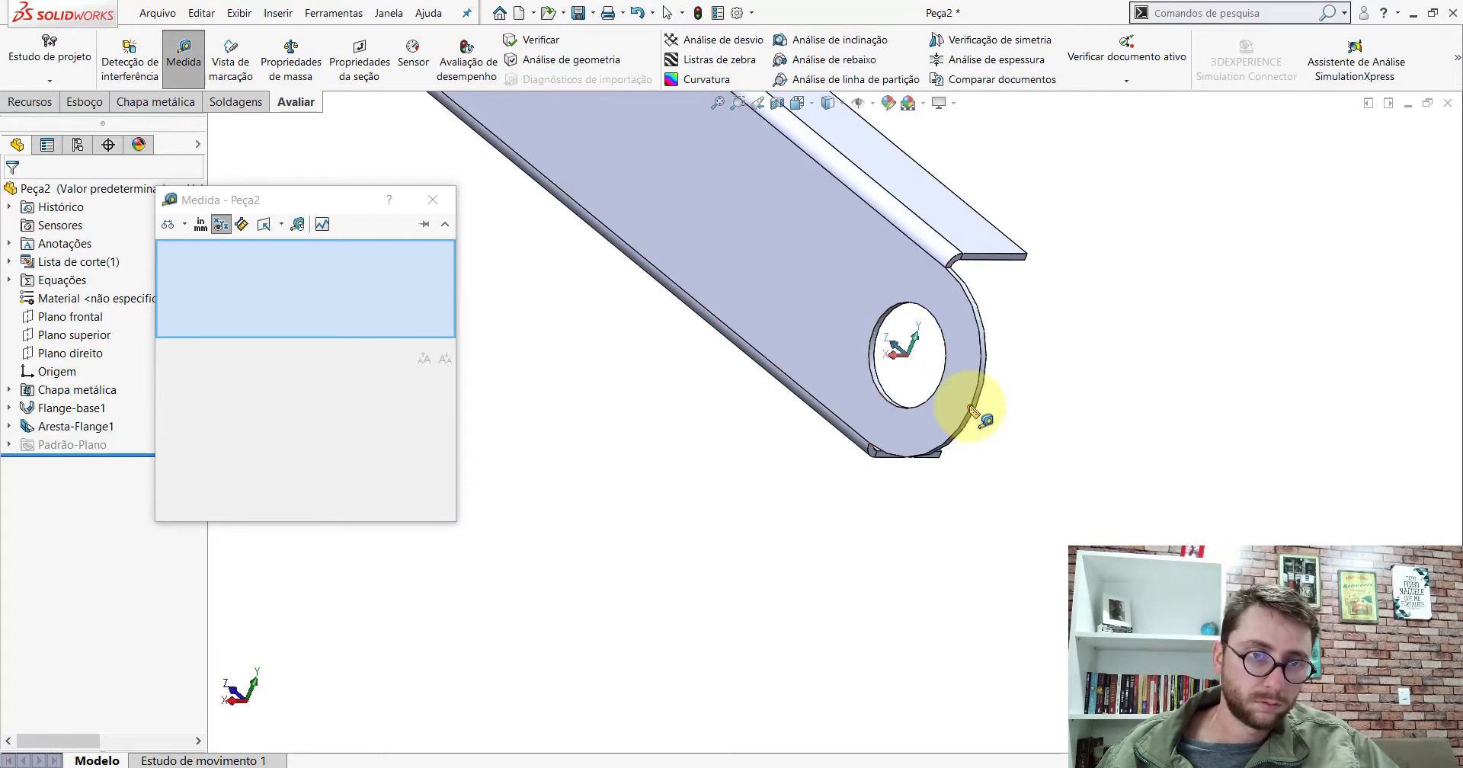
left_click(973, 410)
middle_click_drag(966, 405, 588, 202)
scroll(655, 259, "down", 3)
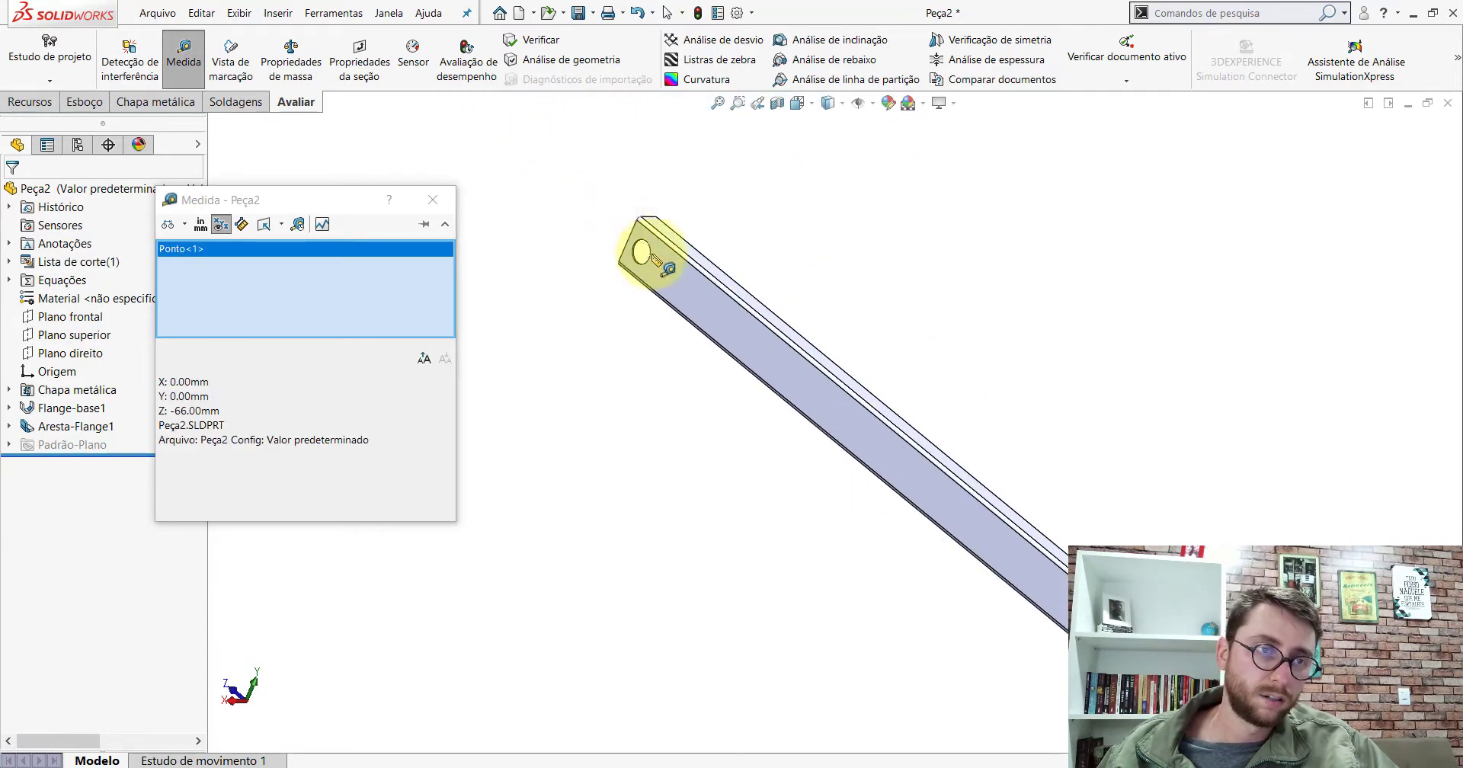
scroll(655, 259, "down", 2)
left_click(638, 247)
scroll(876, 327, "up", 3)
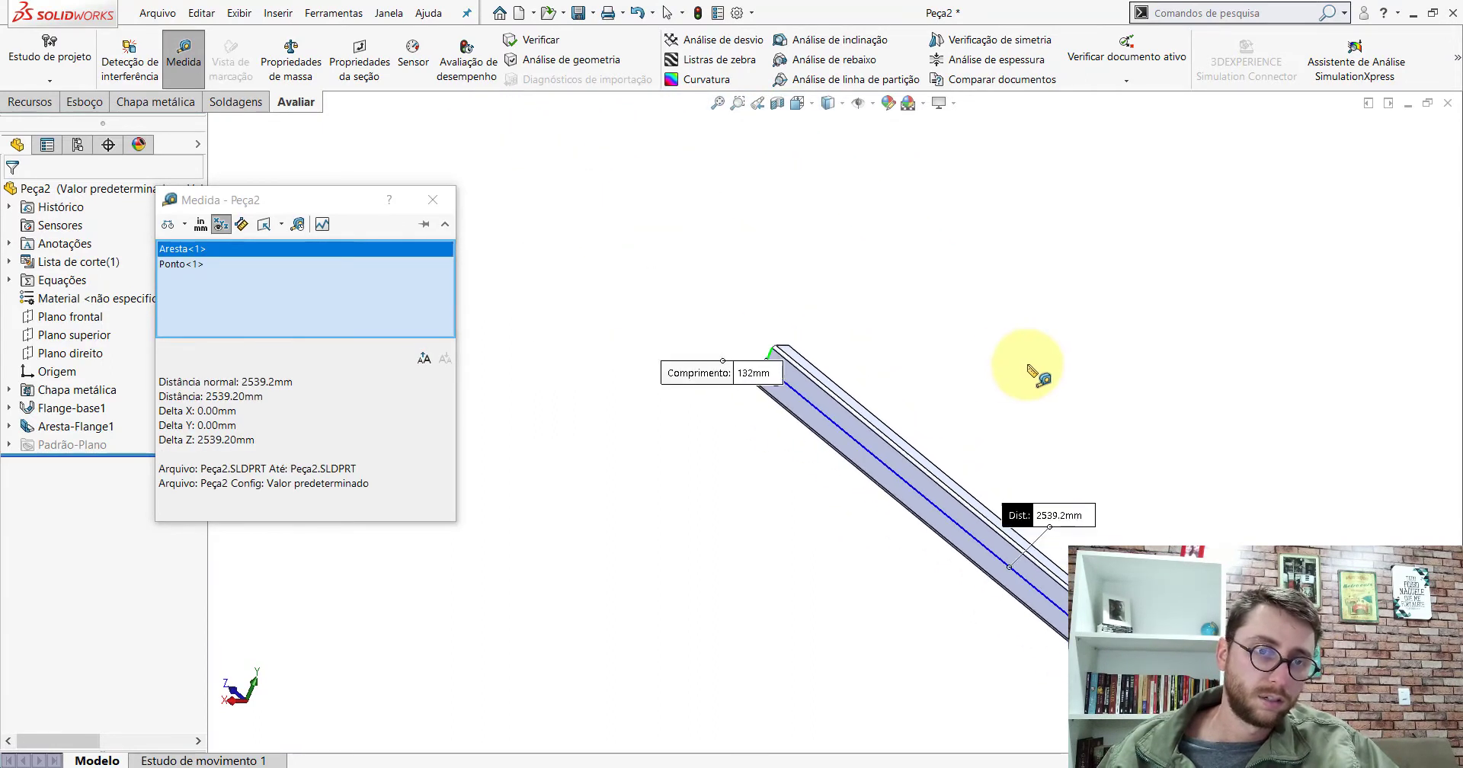
scroll(1056, 472, "up", 4)
scroll(945, 467, "down", 2)
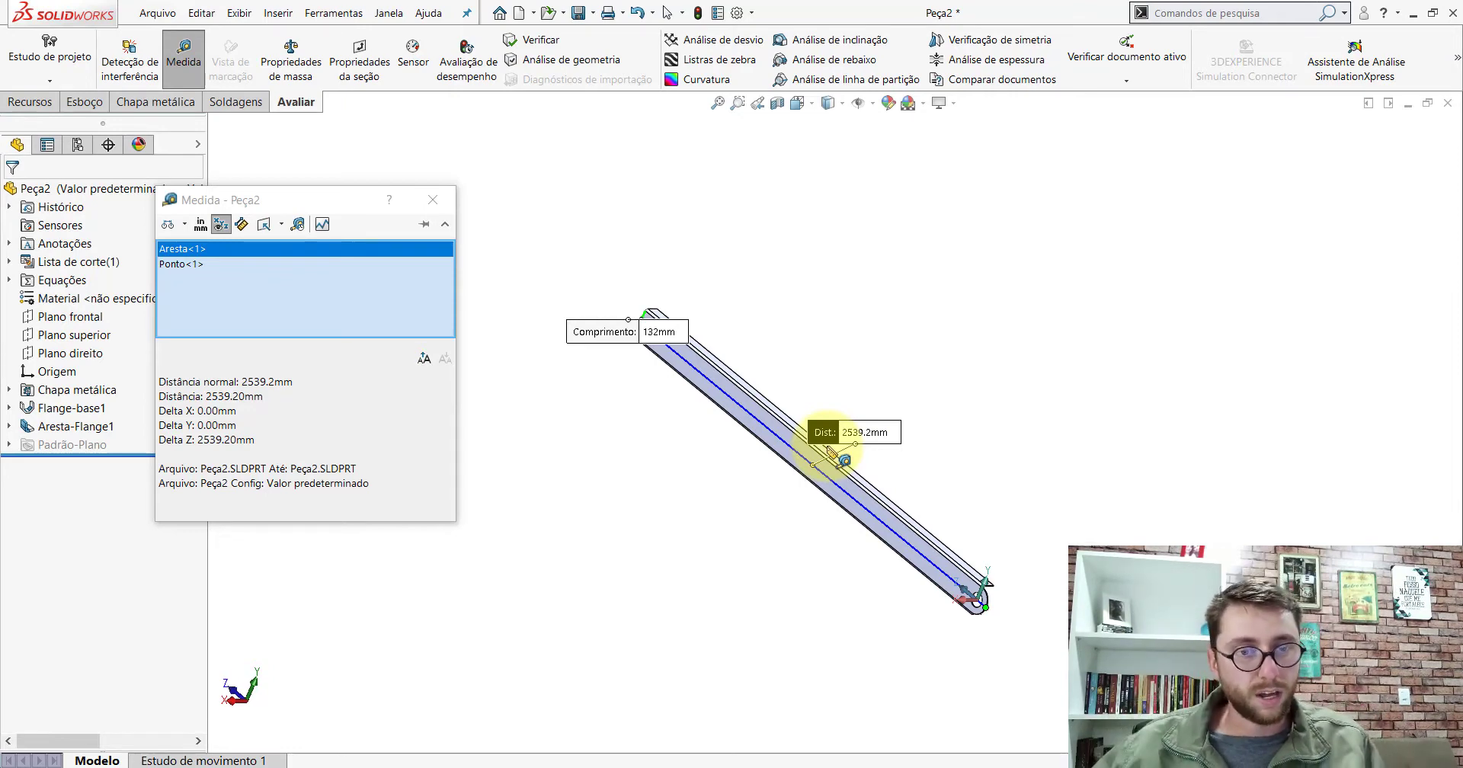
scroll(1002, 597, "down", 6)
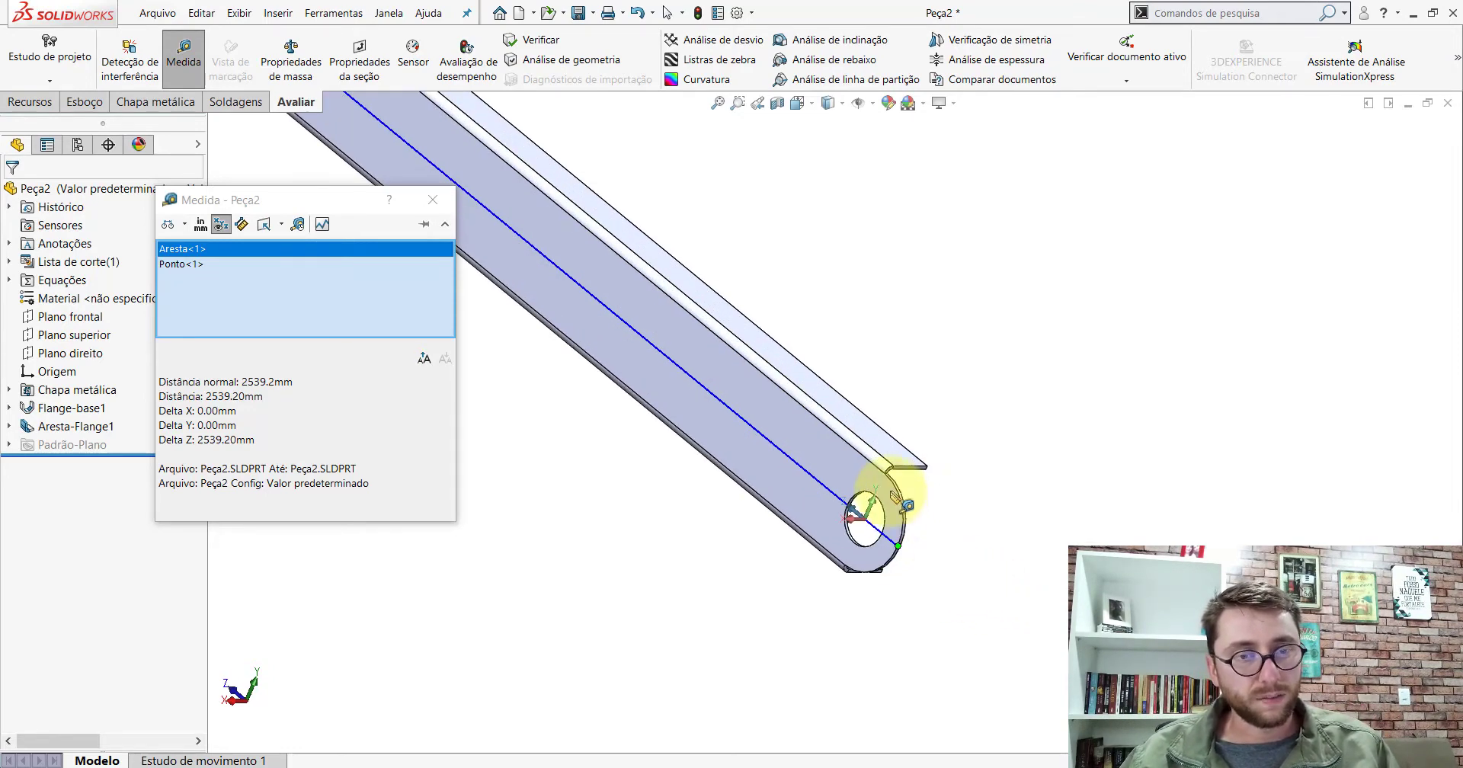
key("Escape")
scroll(881, 407, "up", 2)
mouse_move(881, 407)
middle_mouse_down()
mouse_move(713, 240)
mouse_move(656, 323)
mouse_move(571, 248)
middle_mouse_up()
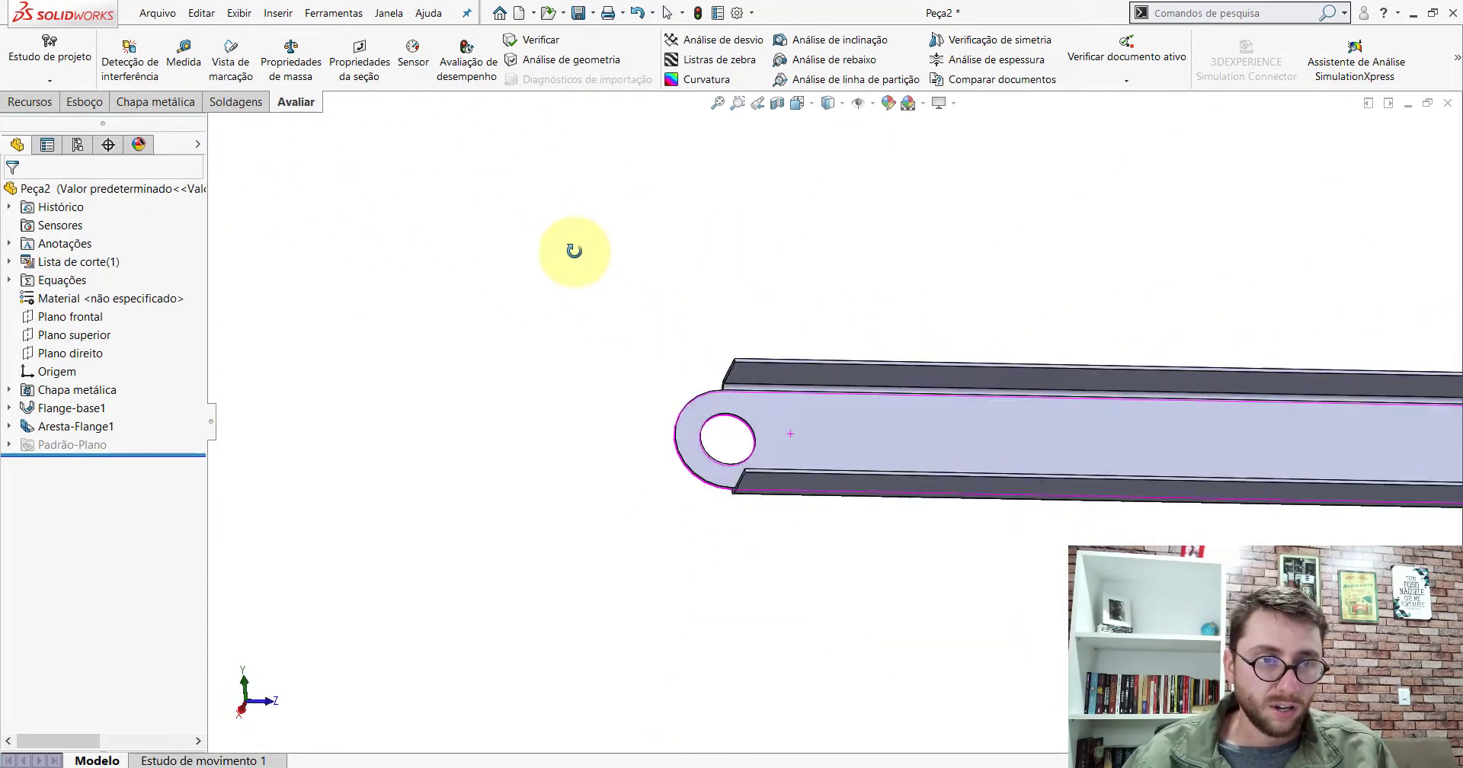
scroll(729, 418, "down", 3)
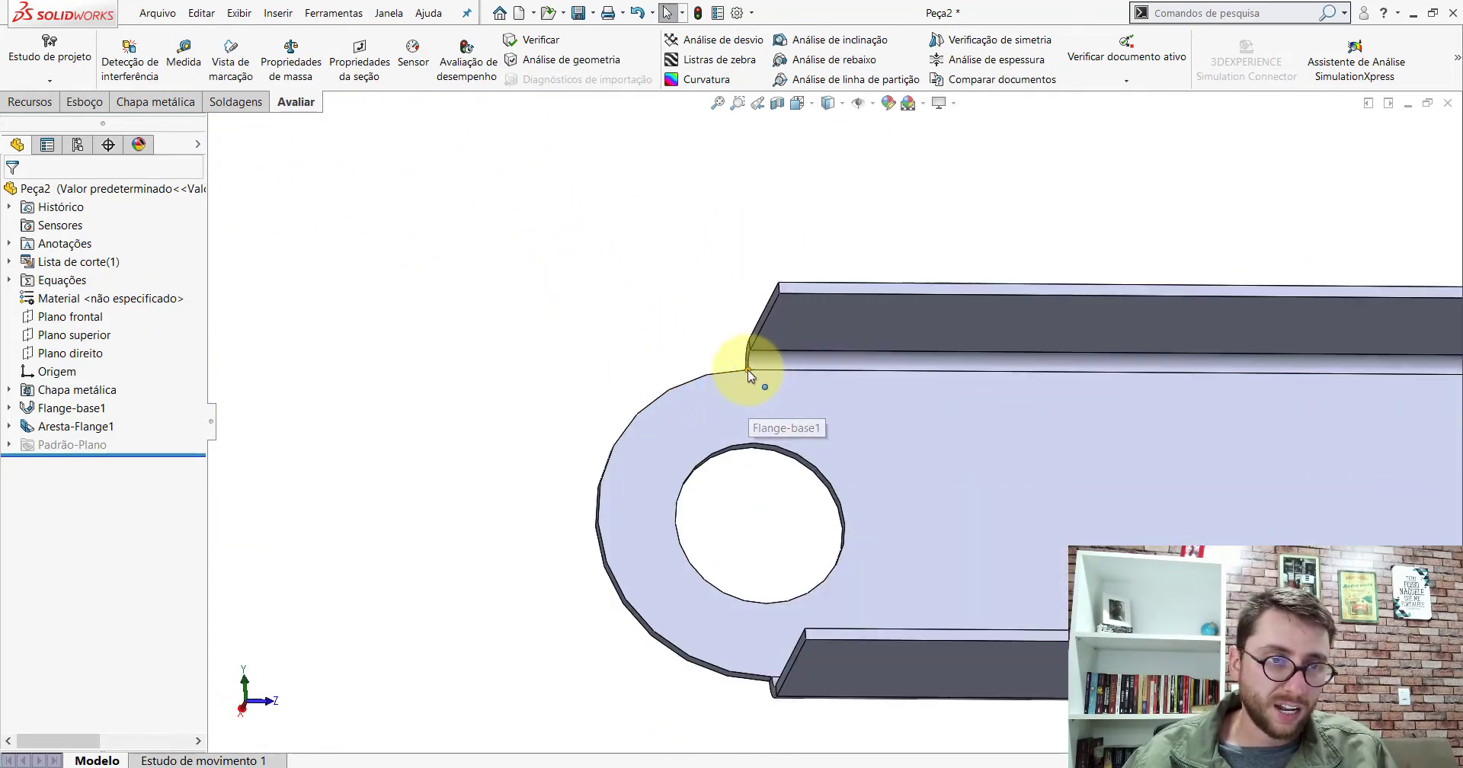
middle_click_drag(754, 378, 817, 393)
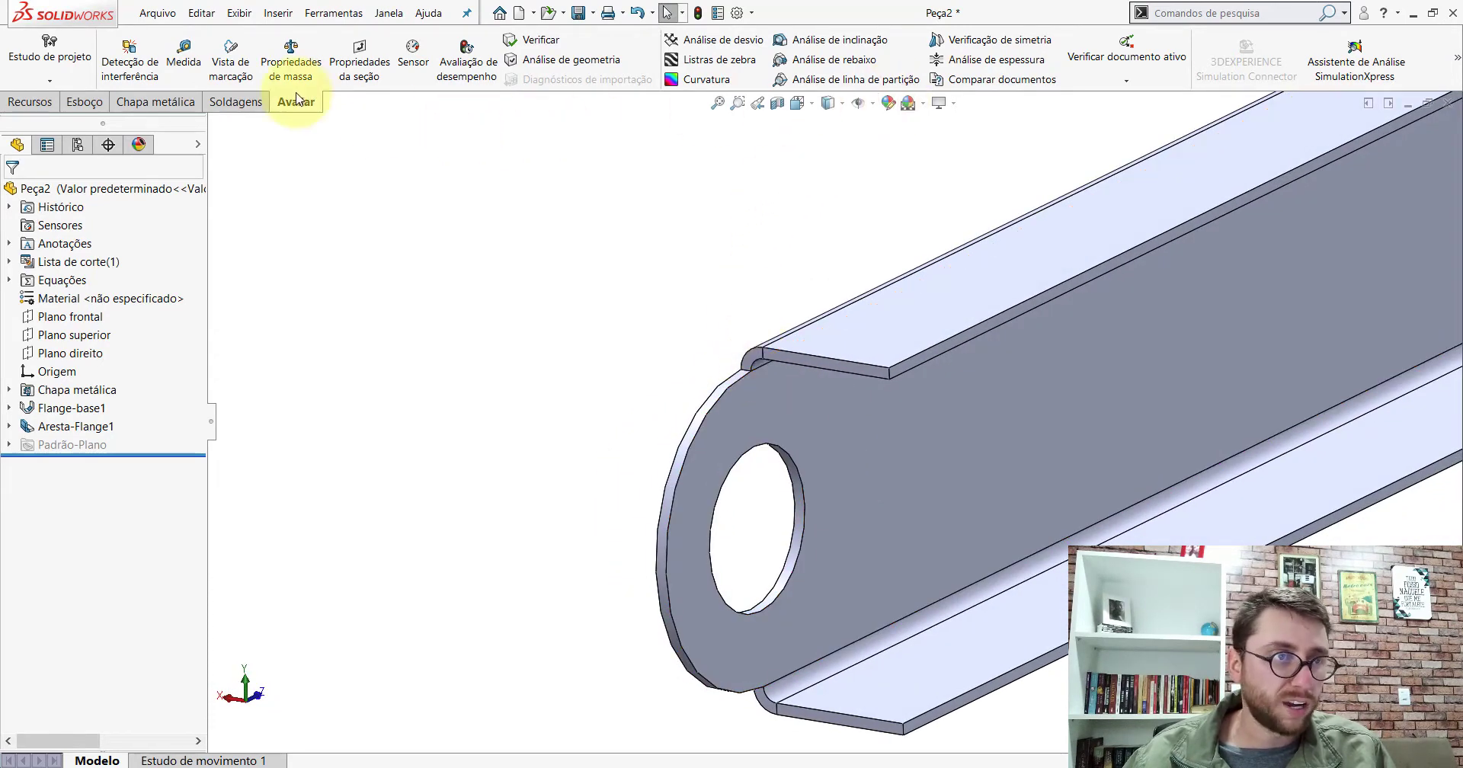
Turn off Planificar to fold Peça2 back into its 3D shape
left_click(162, 102)
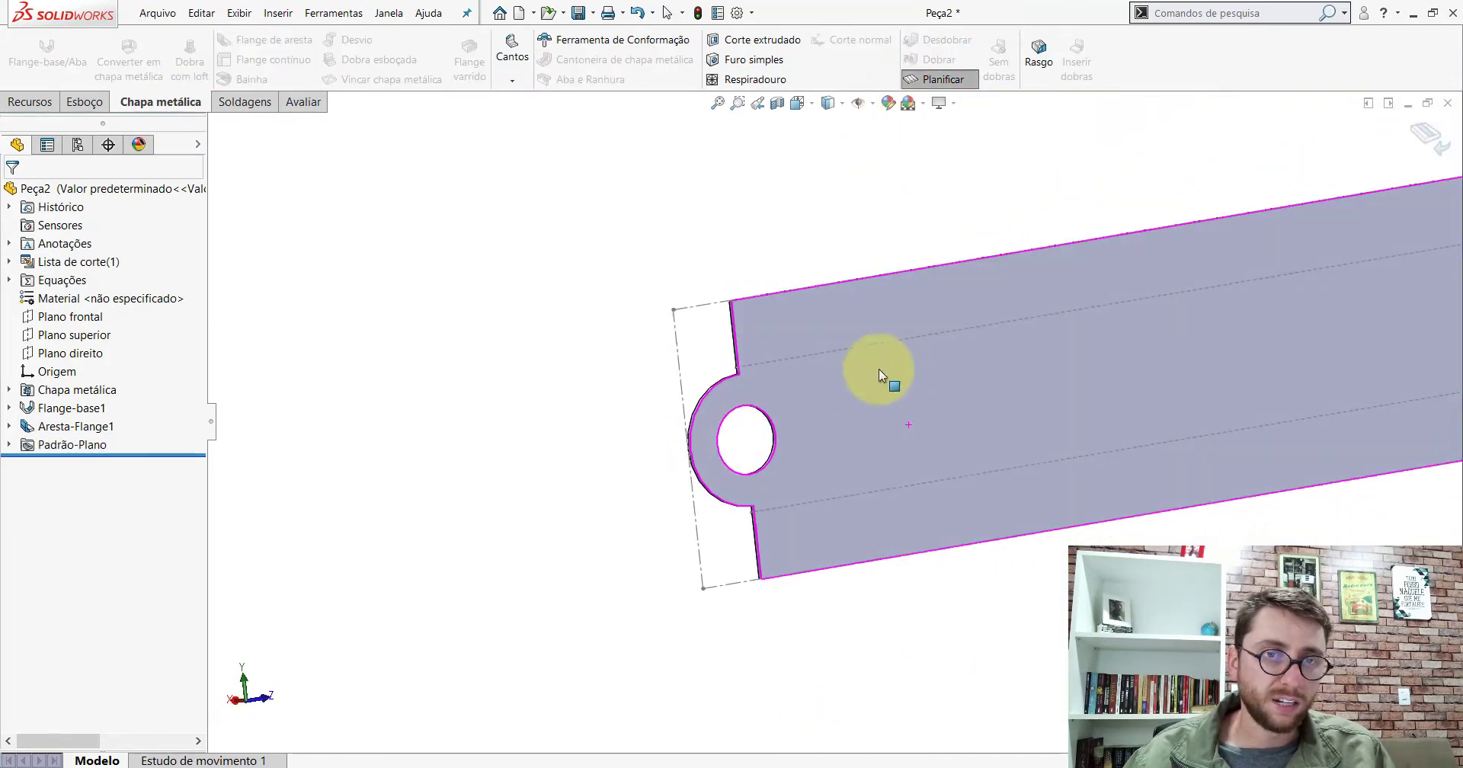
left_click(1429, 137)
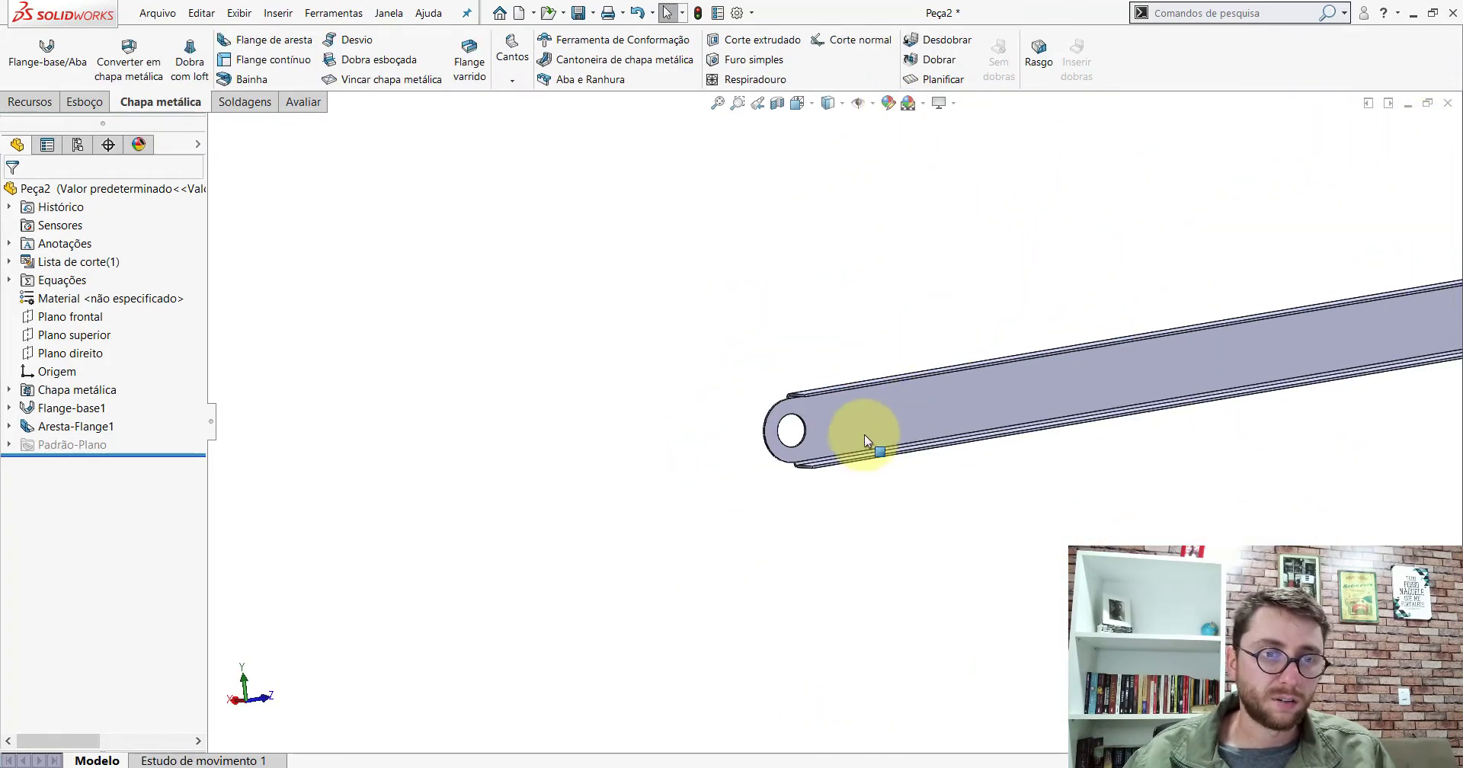
mouse_move(866, 441)
middle_mouse_down()
mouse_move(1159, 417)
mouse_move(1176, 473)
middle_mouse_up()
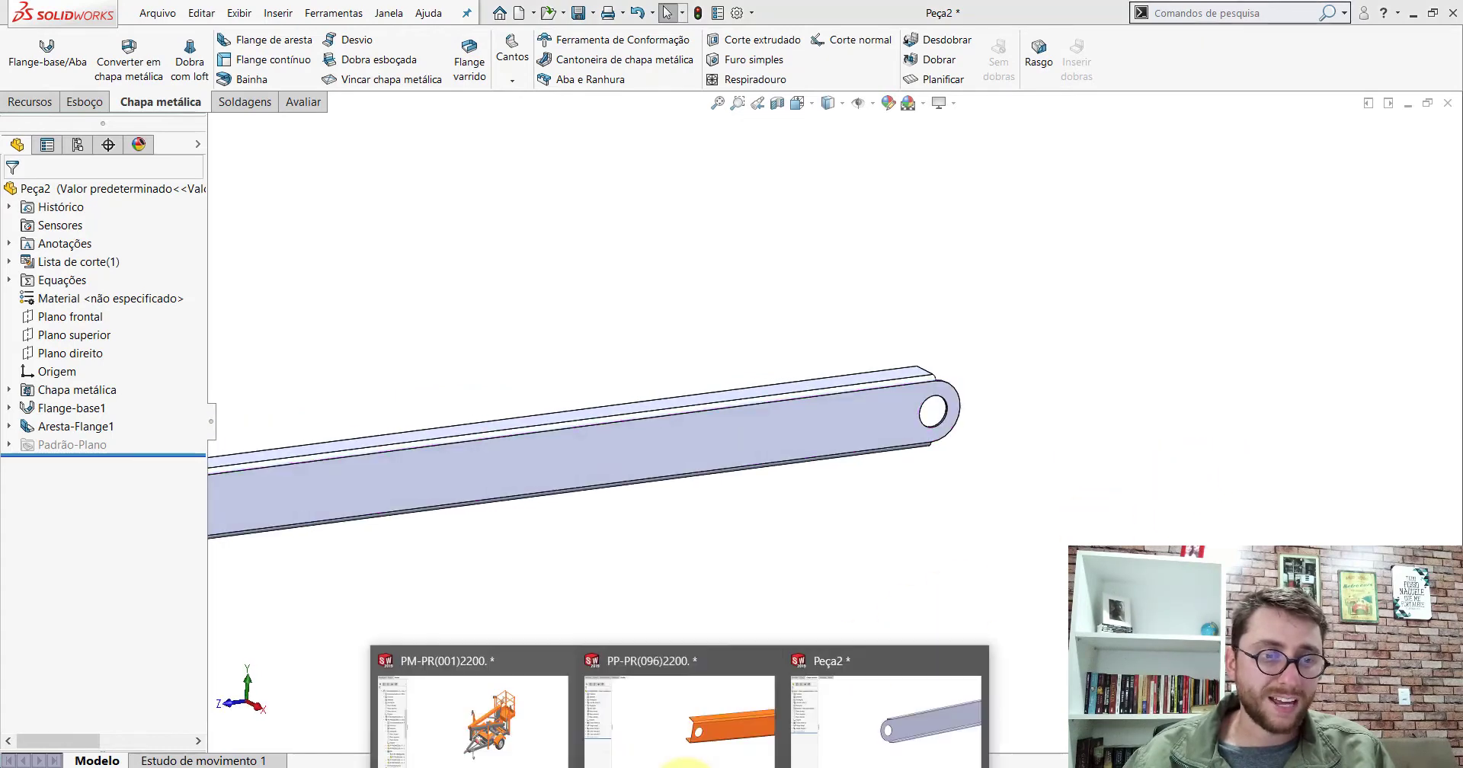
Compare the hole ends of Peça2 and the orange PP-PR(096)2200, showing the orange part isometric
left_click(686, 754)
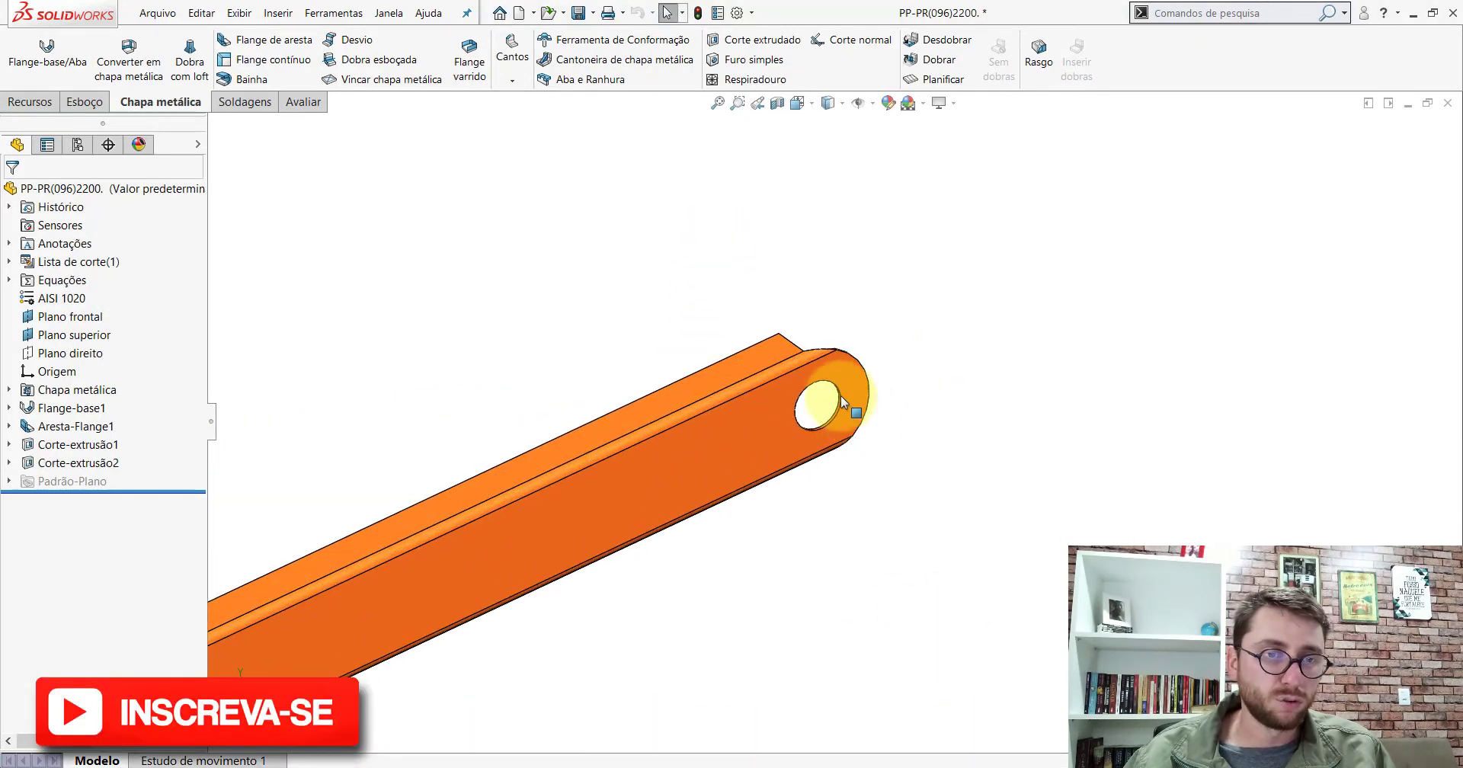
scroll(841, 402, "down", 3)
mouse_move(813, 372)
middle_mouse_down()
mouse_move(718, 245)
mouse_move(568, 288)
mouse_move(794, 346)
middle_mouse_up()
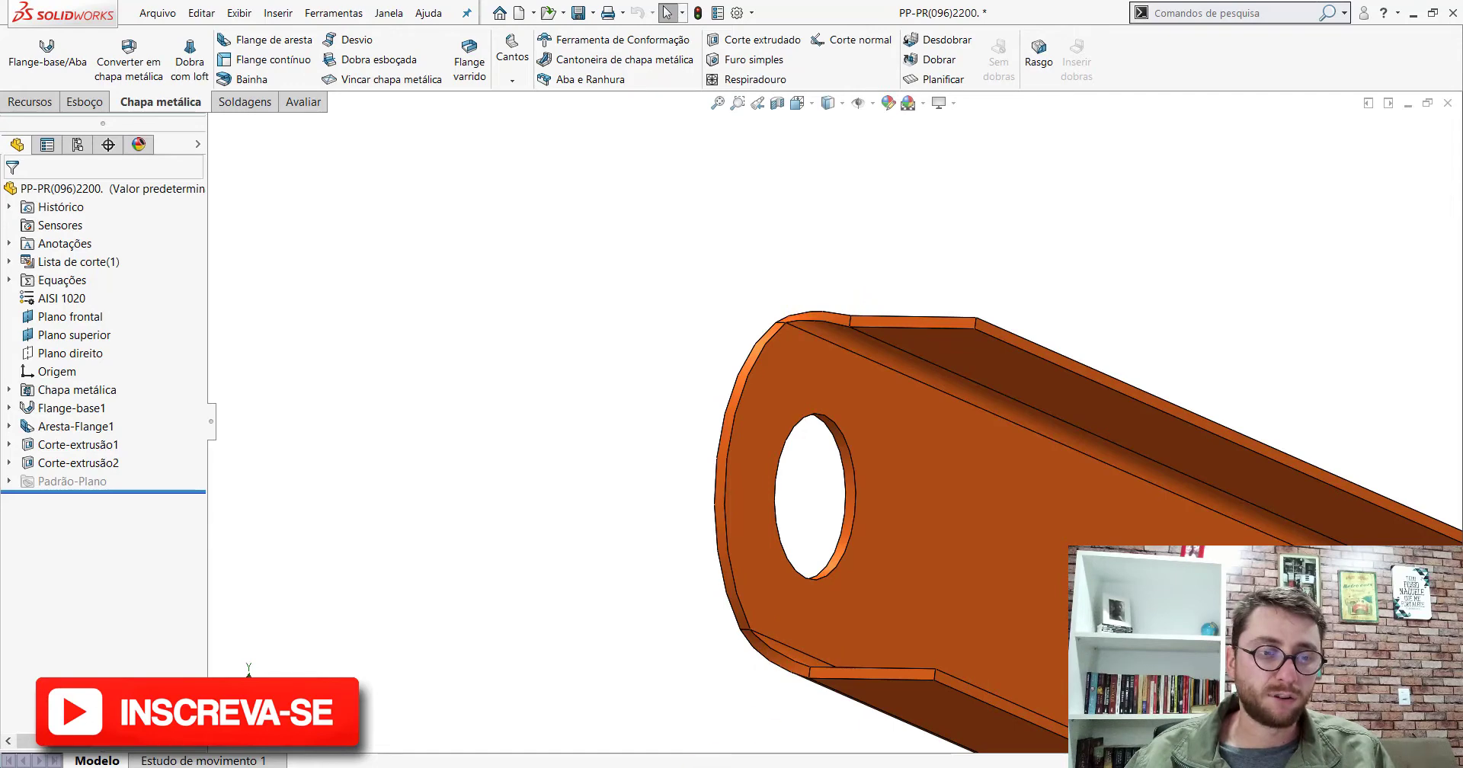
left_click(843, 725)
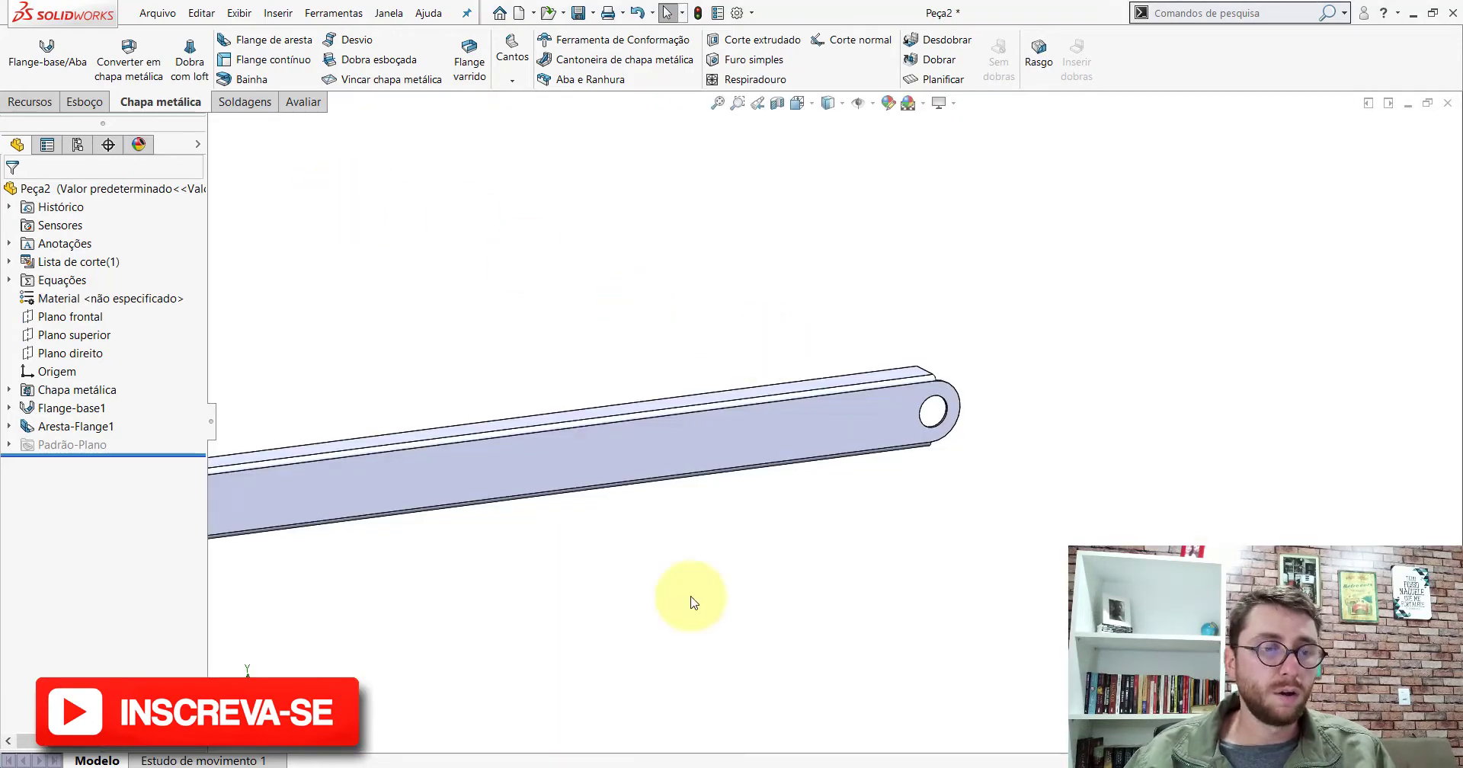
left_click(676, 701)
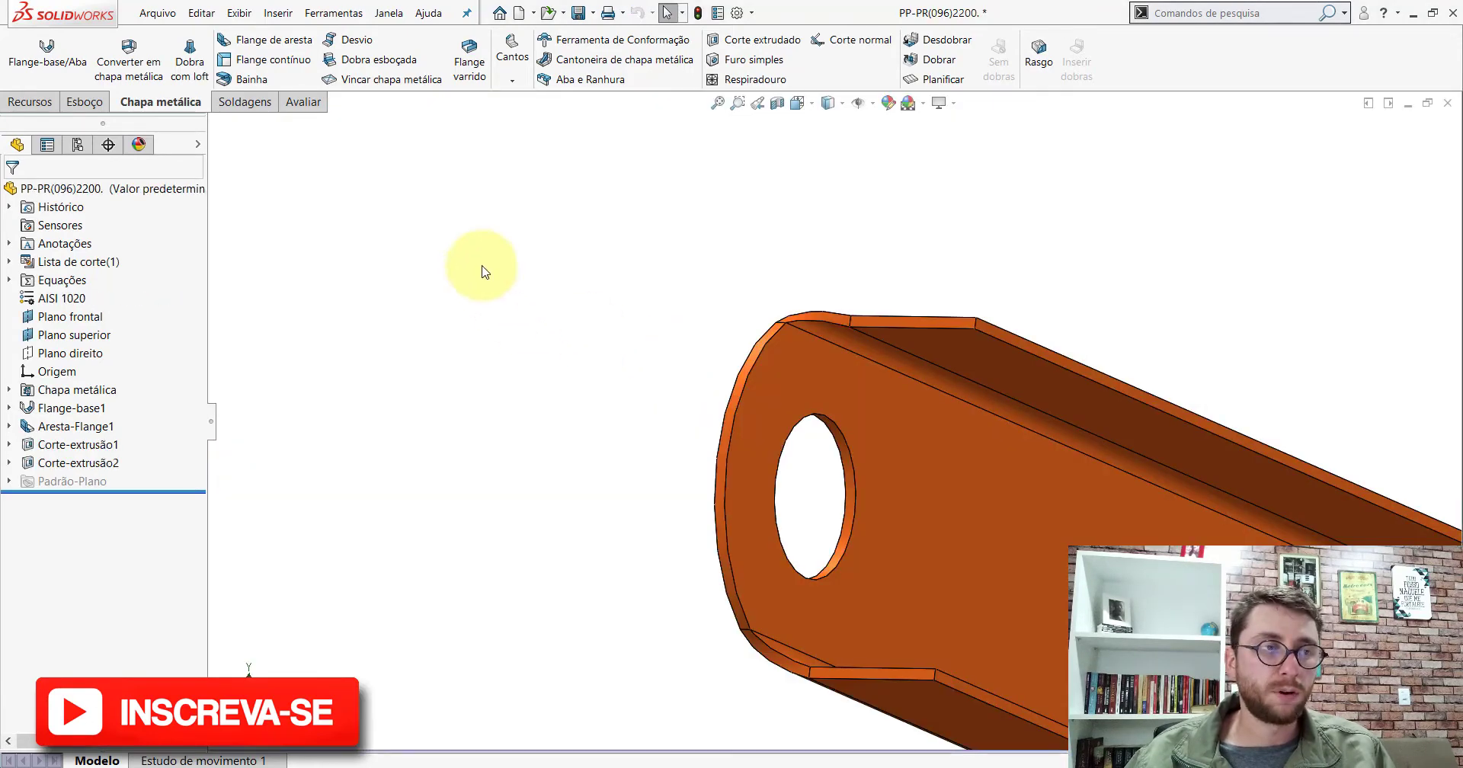
left_click(806, 106)
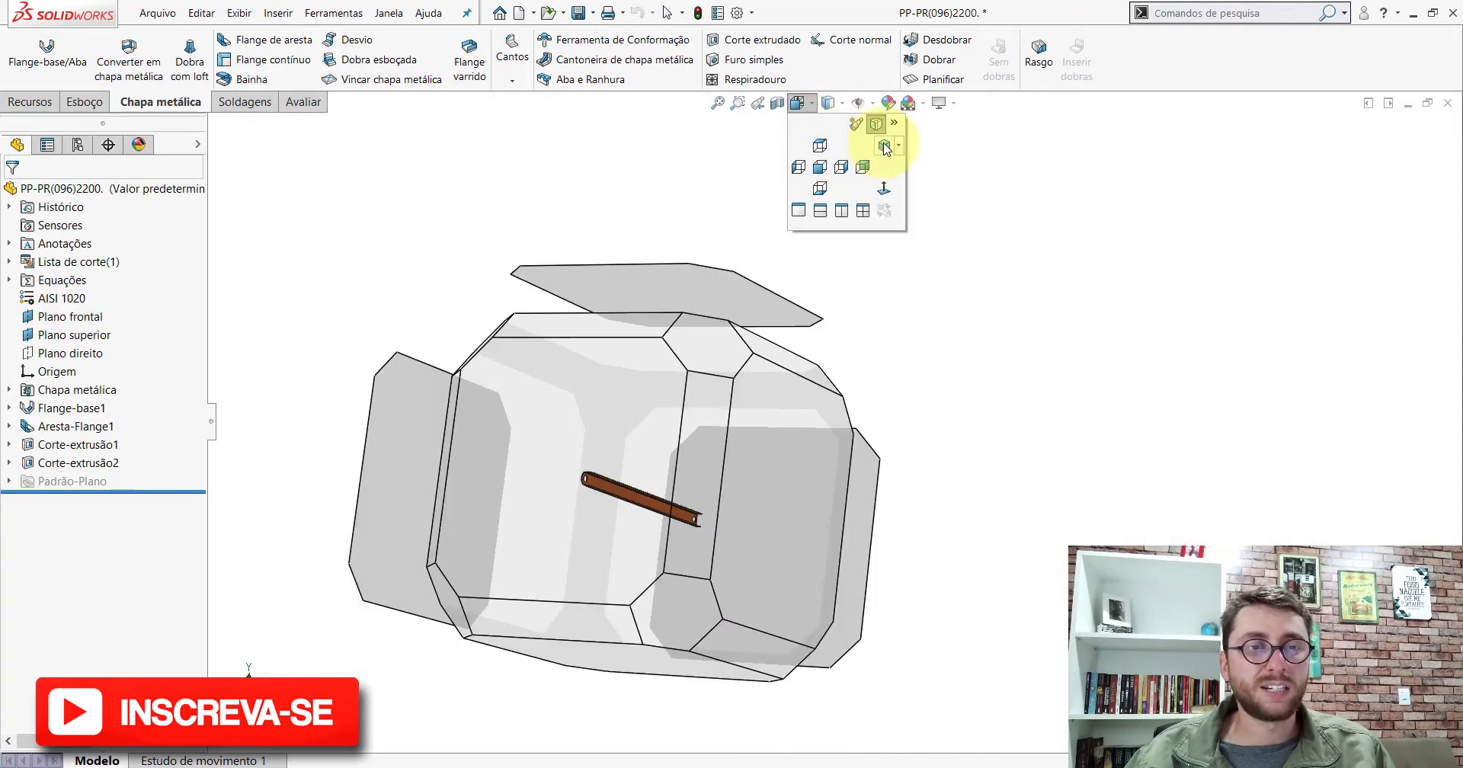
left_click(887, 146)
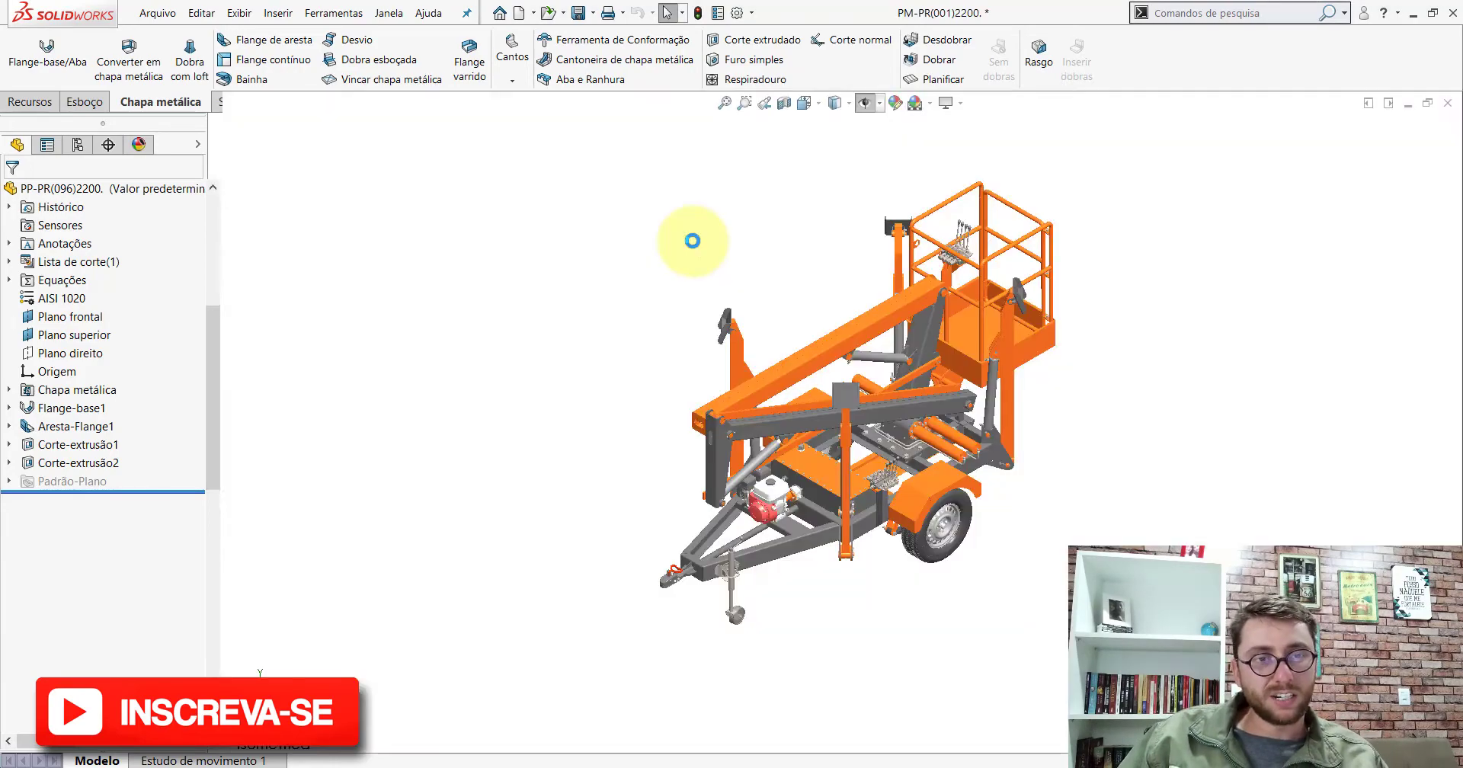
Zoom in and out around the lift assembly's boom and basket, then return to Peça2
scroll(755, 430, "down", 5)
scroll(756, 429, "down", 3)
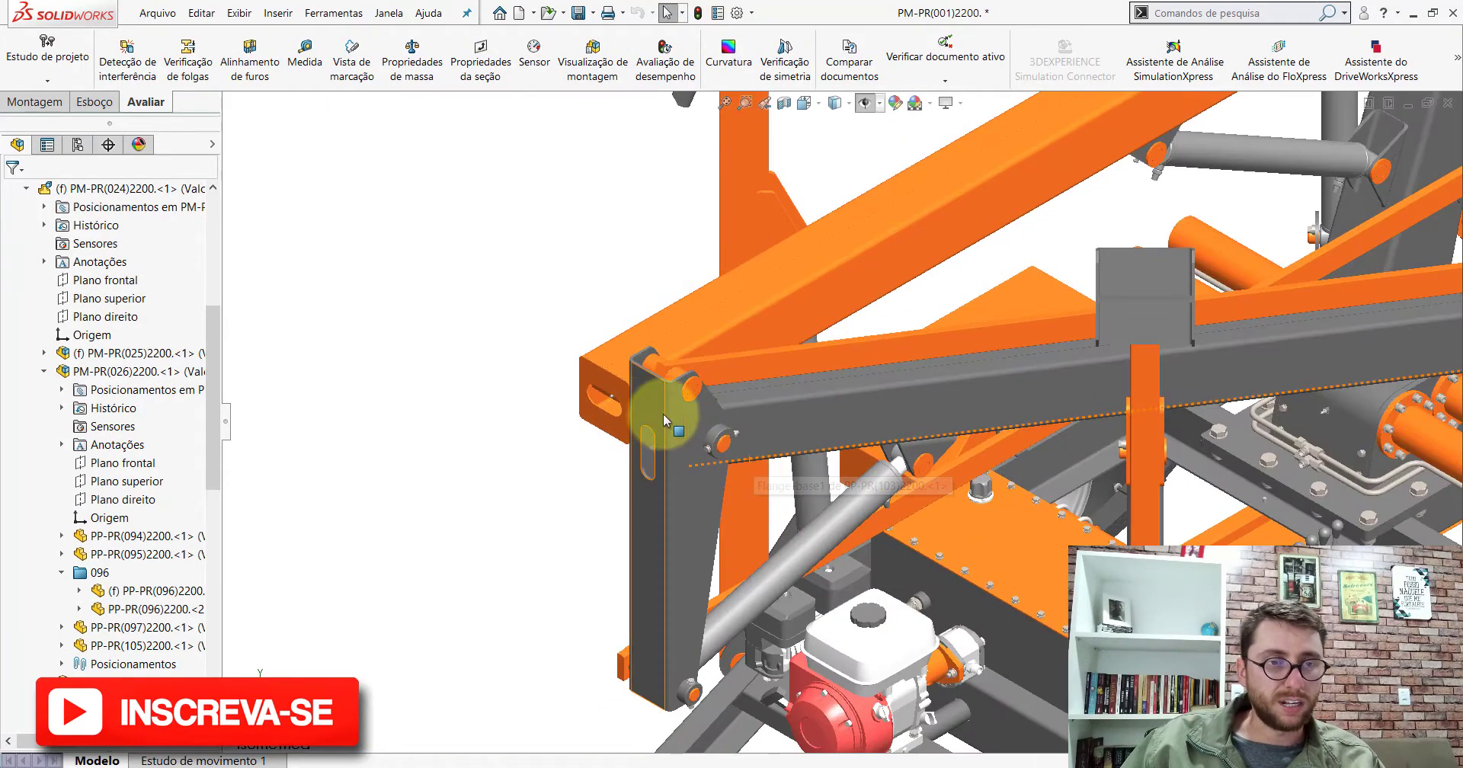
scroll(663, 416, "up", 3)
scroll(1080, 268, "up", 3)
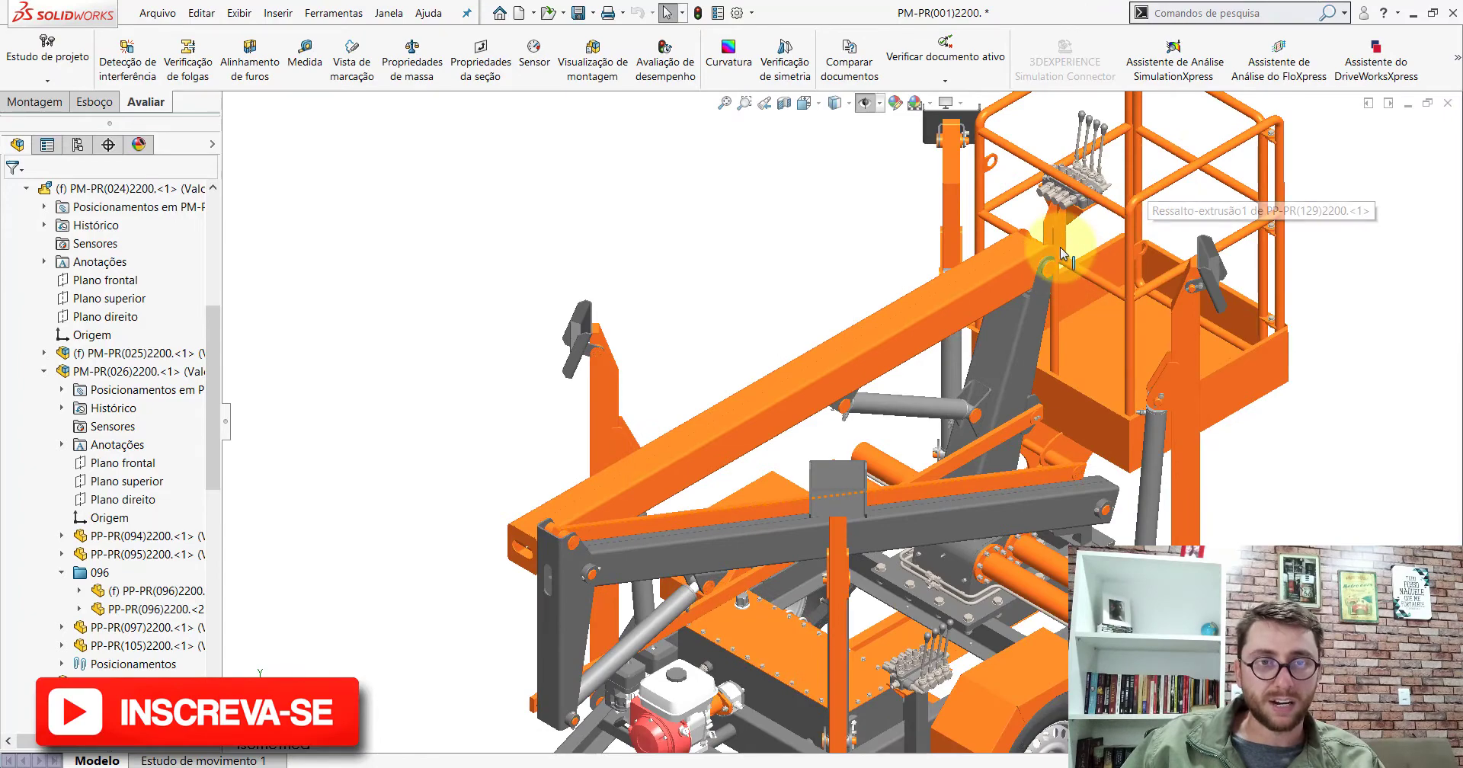
scroll(1050, 273, "down", 2)
scroll(1013, 271, "down", 2)
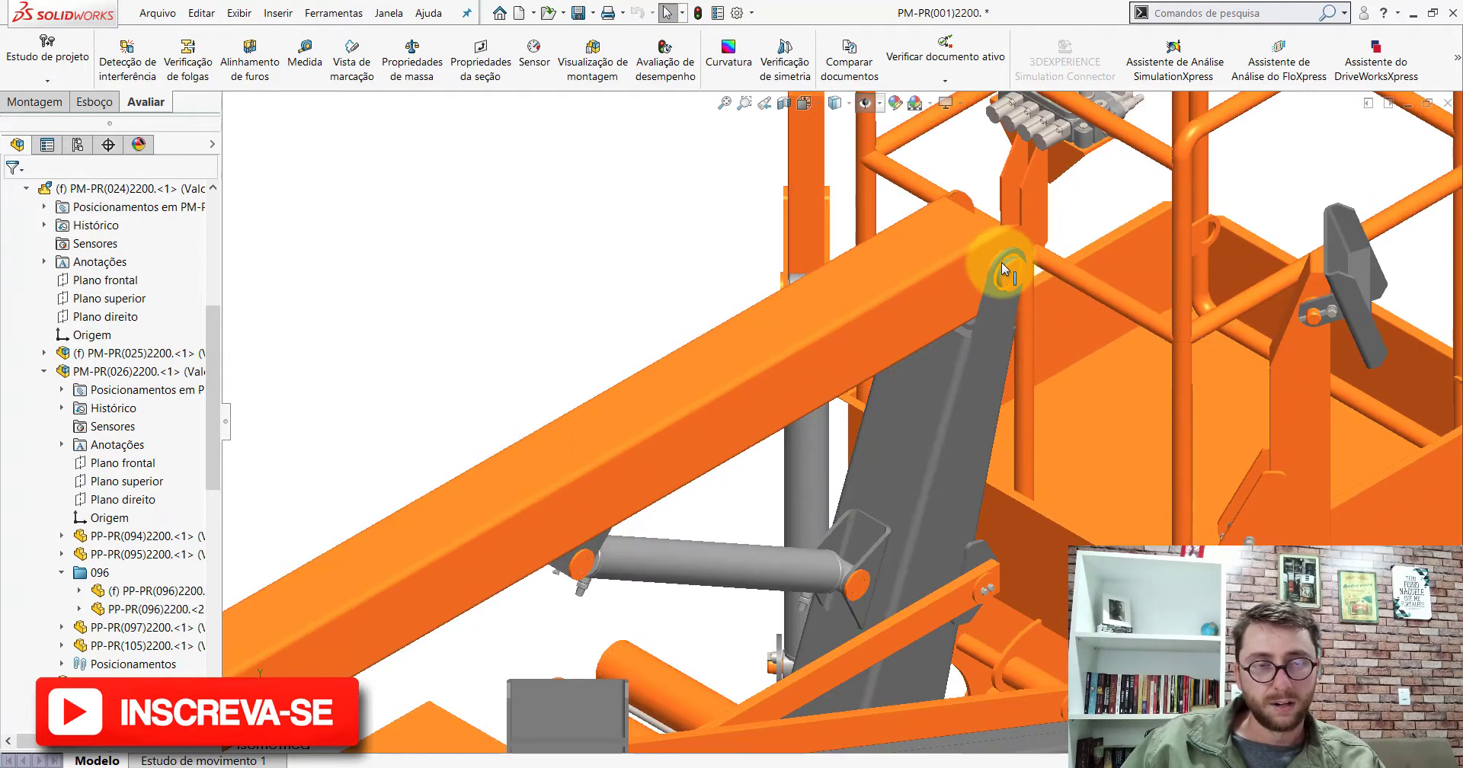
scroll(1005, 273, "up", 1)
scroll(1004, 273, "up", 2)
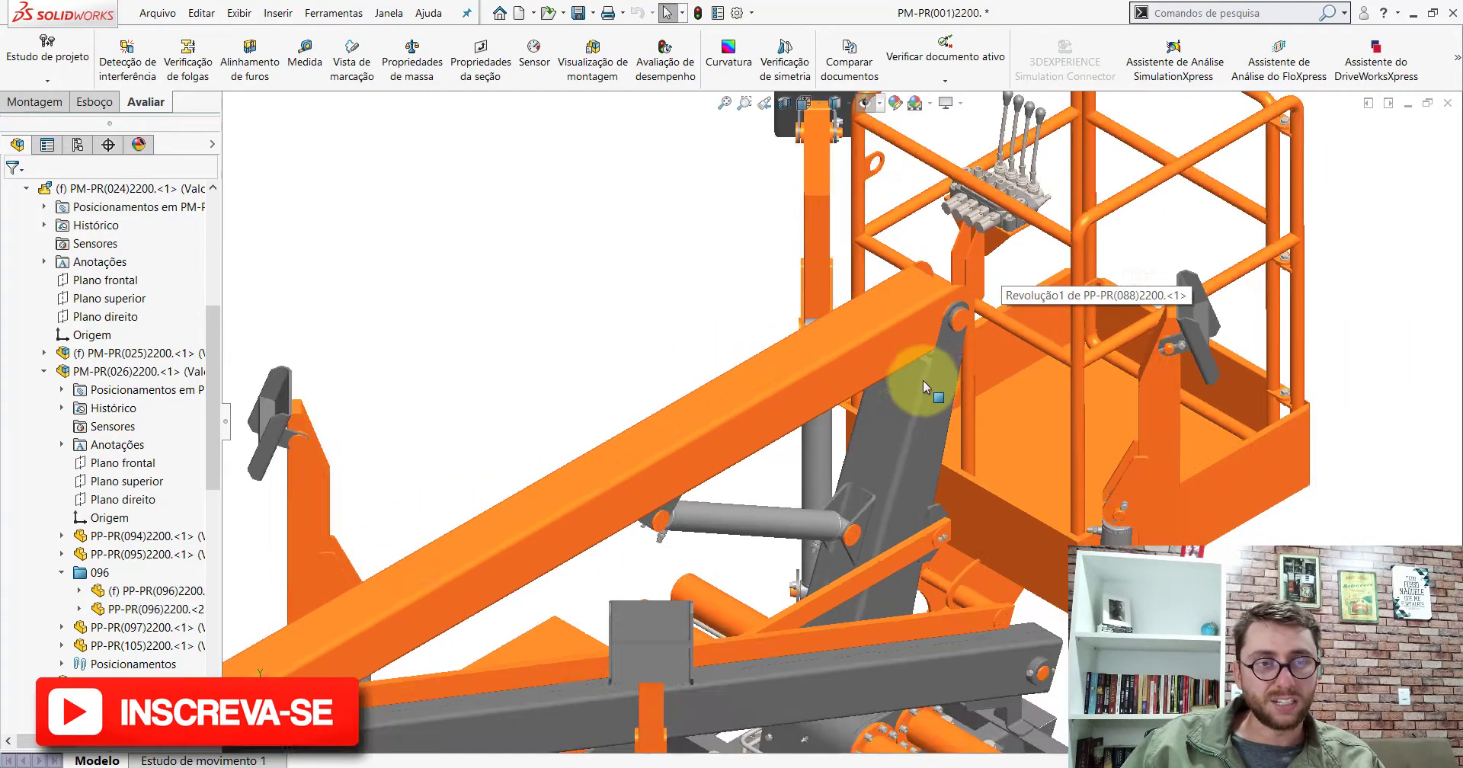
scroll(1005, 273, "up", 2)
left_click(816, 678)
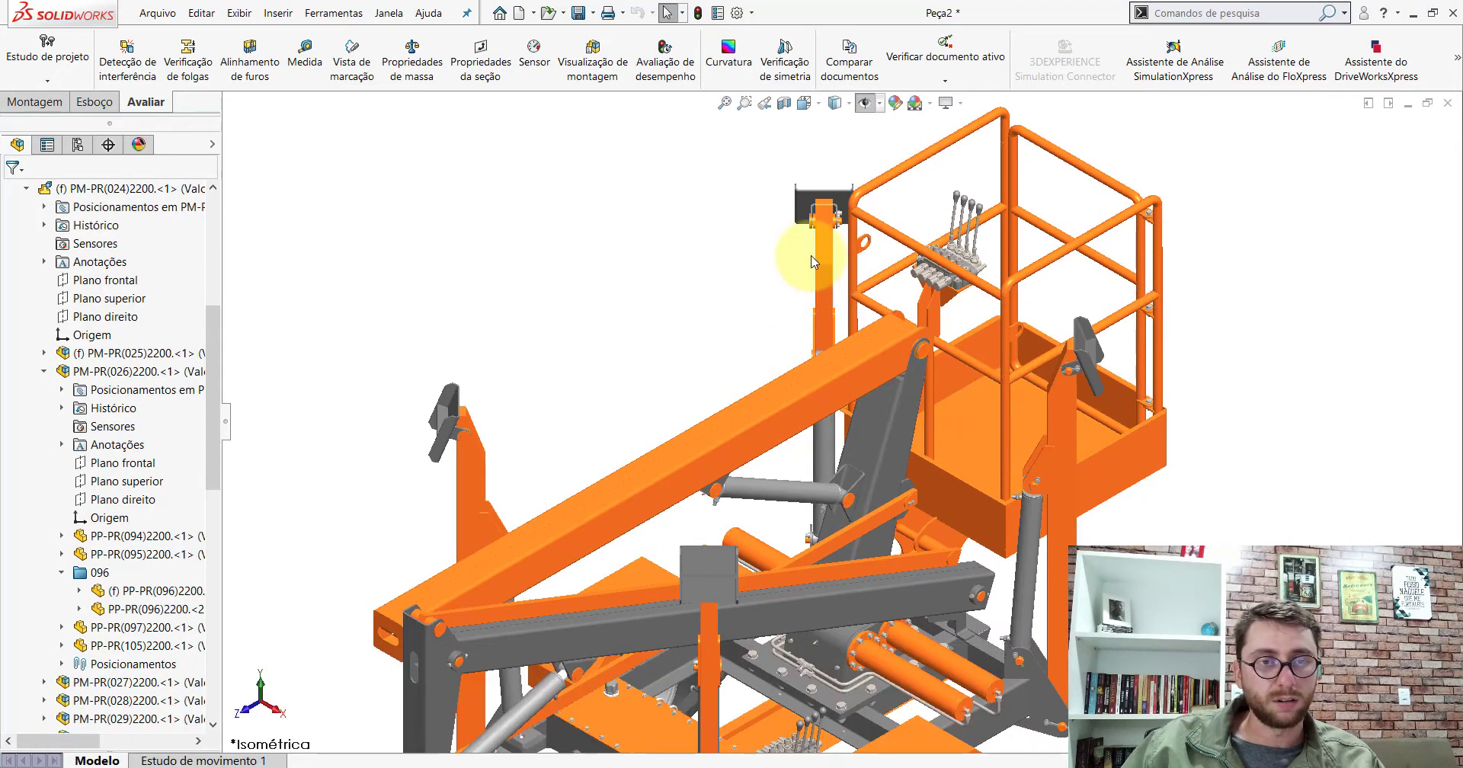
Measure Peça2's end hole, reading a 69 mm diameter
left_click(302, 103)
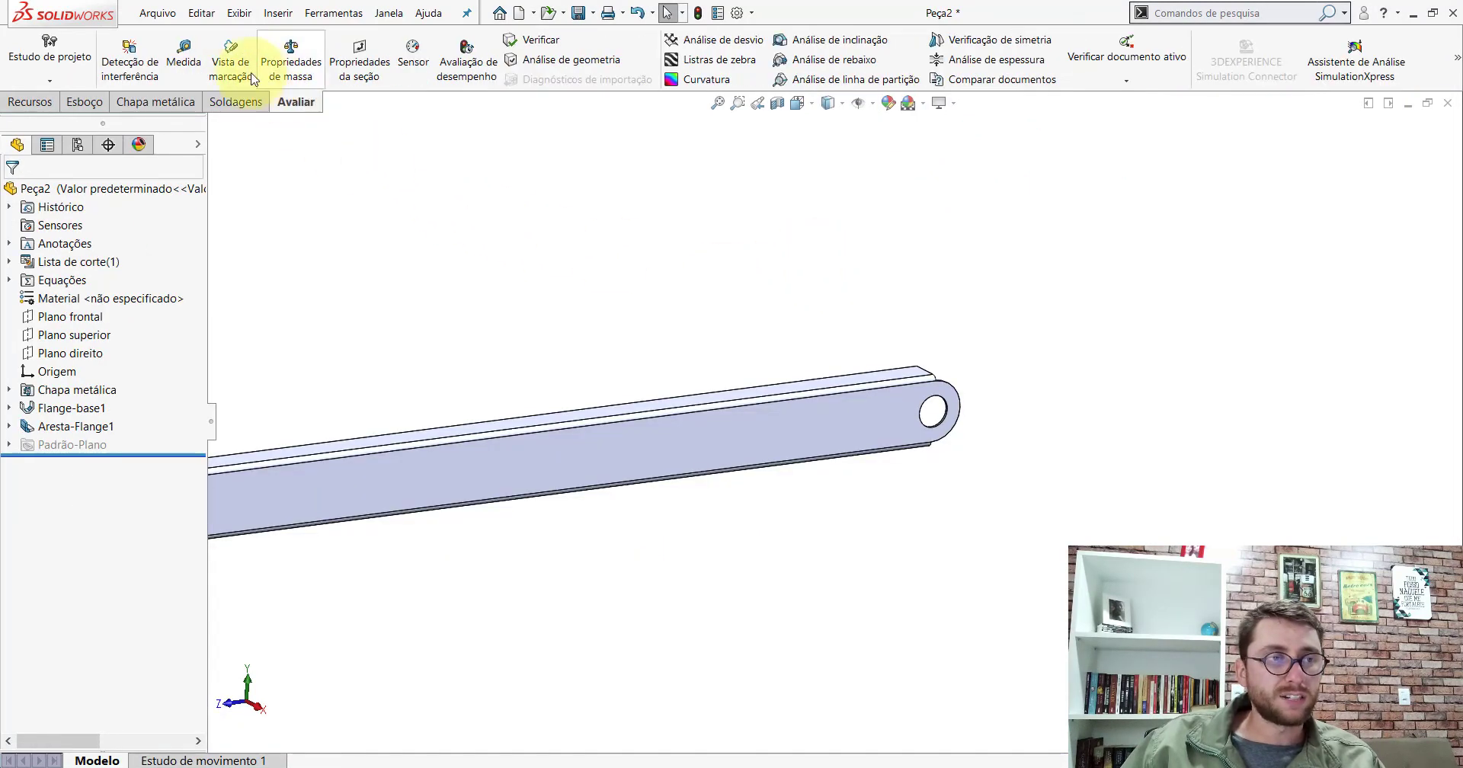
left_click(184, 53)
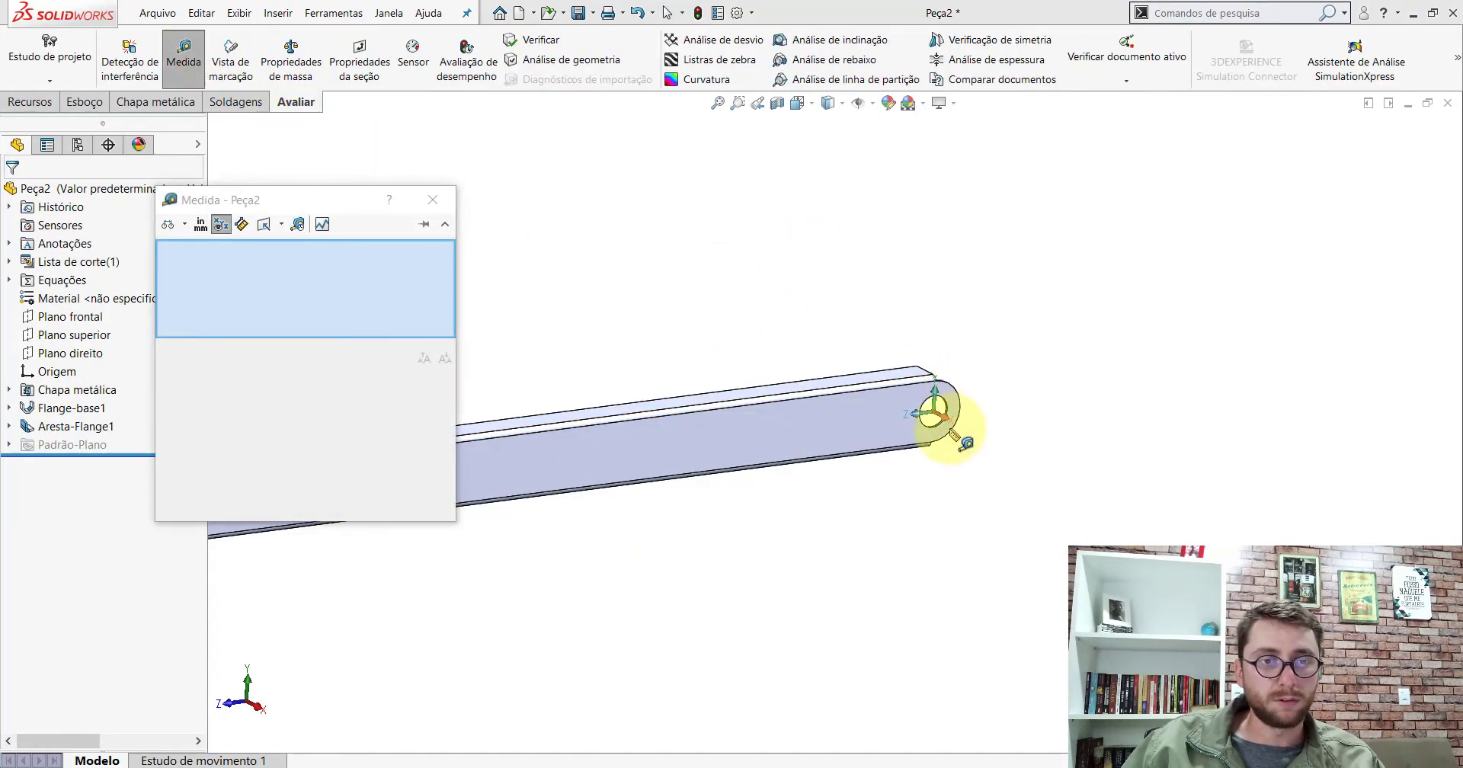
scroll(829, 417, "up", 3)
scroll(737, 431, "down", 3)
scroll(686, 426, "down", 3)
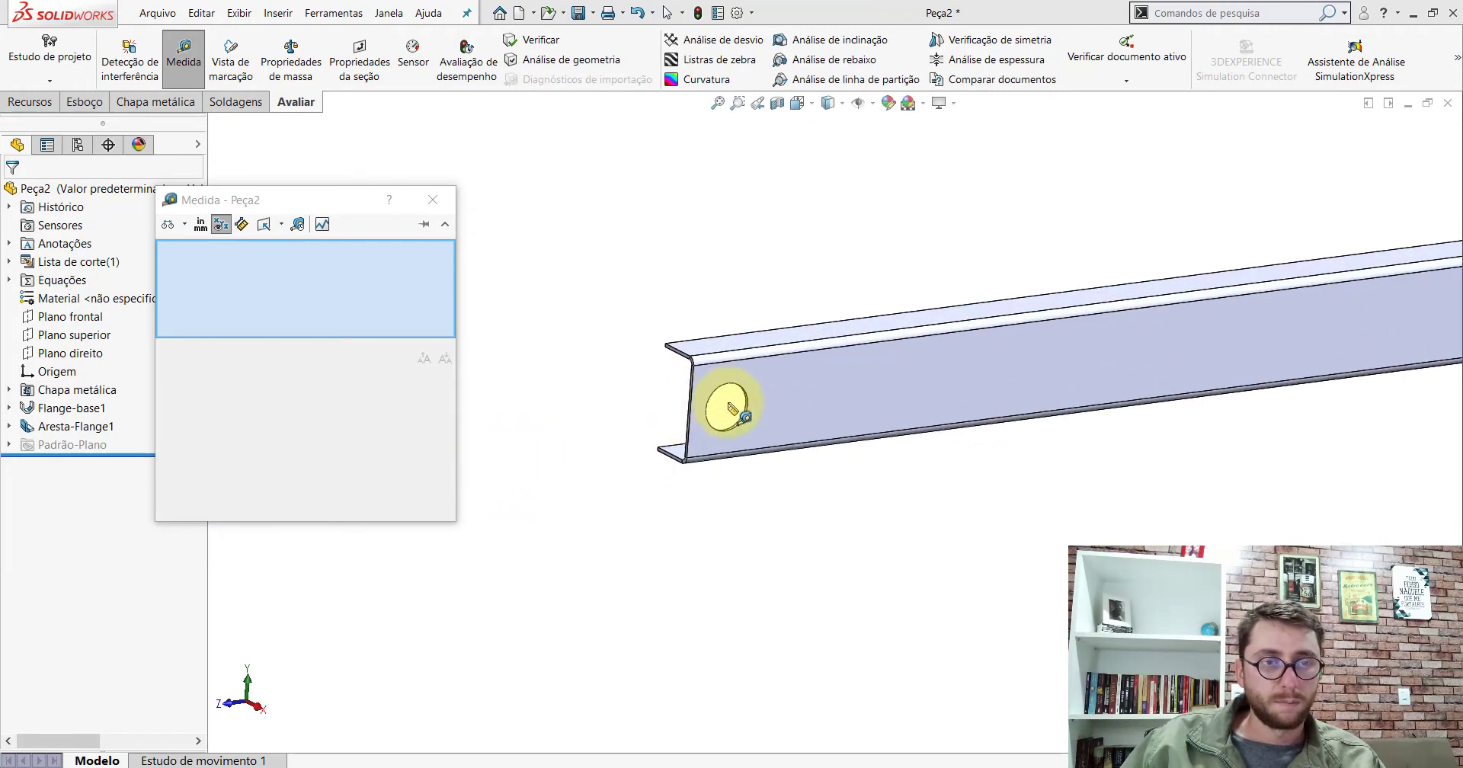
scroll(731, 409, "down", 4)
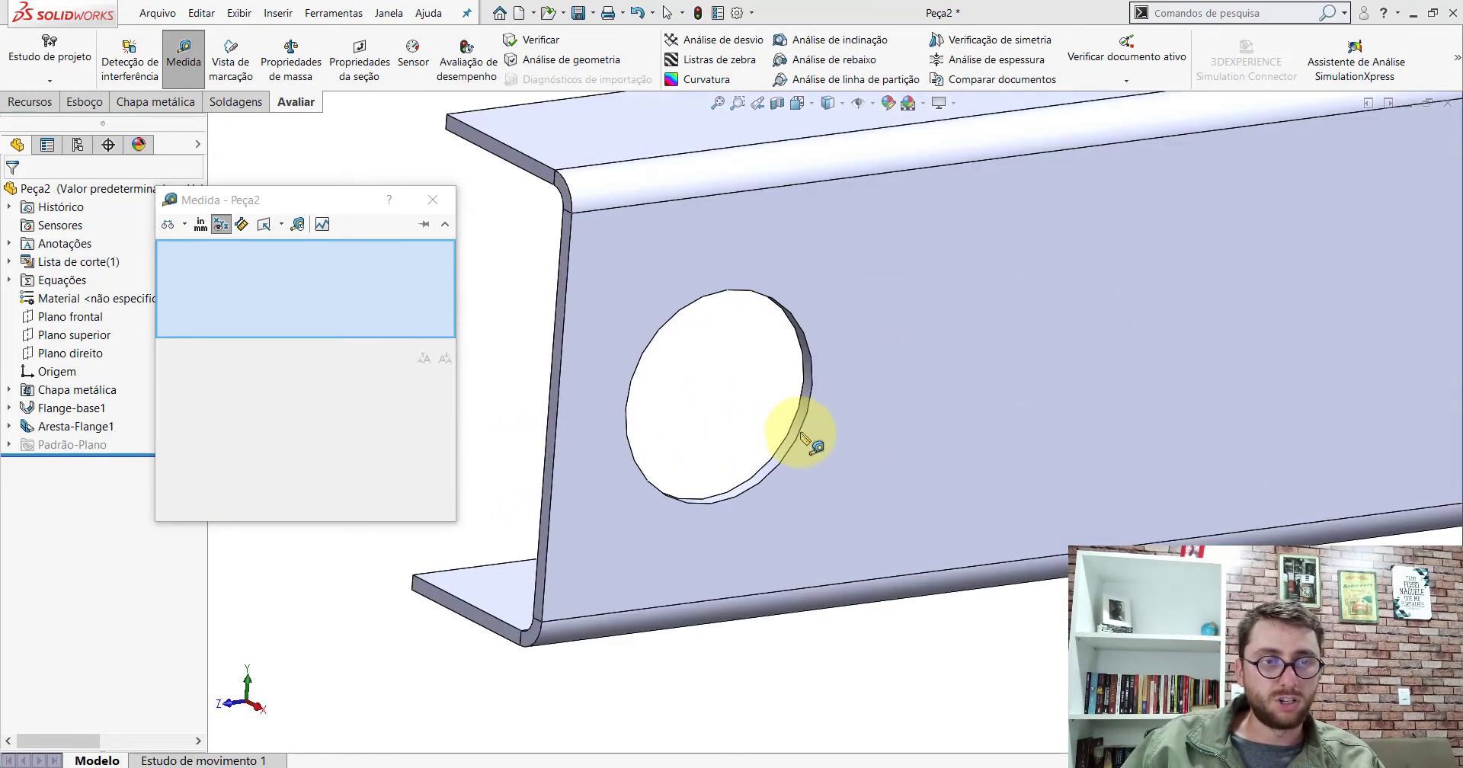
left_click(811, 375)
Measure the 2413.2 mm centre distance to the other hole, then clear the measurements
scroll(983, 400, "up", 3)
scroll(1105, 403, "up", 3)
scroll(1005, 400, "down", 3)
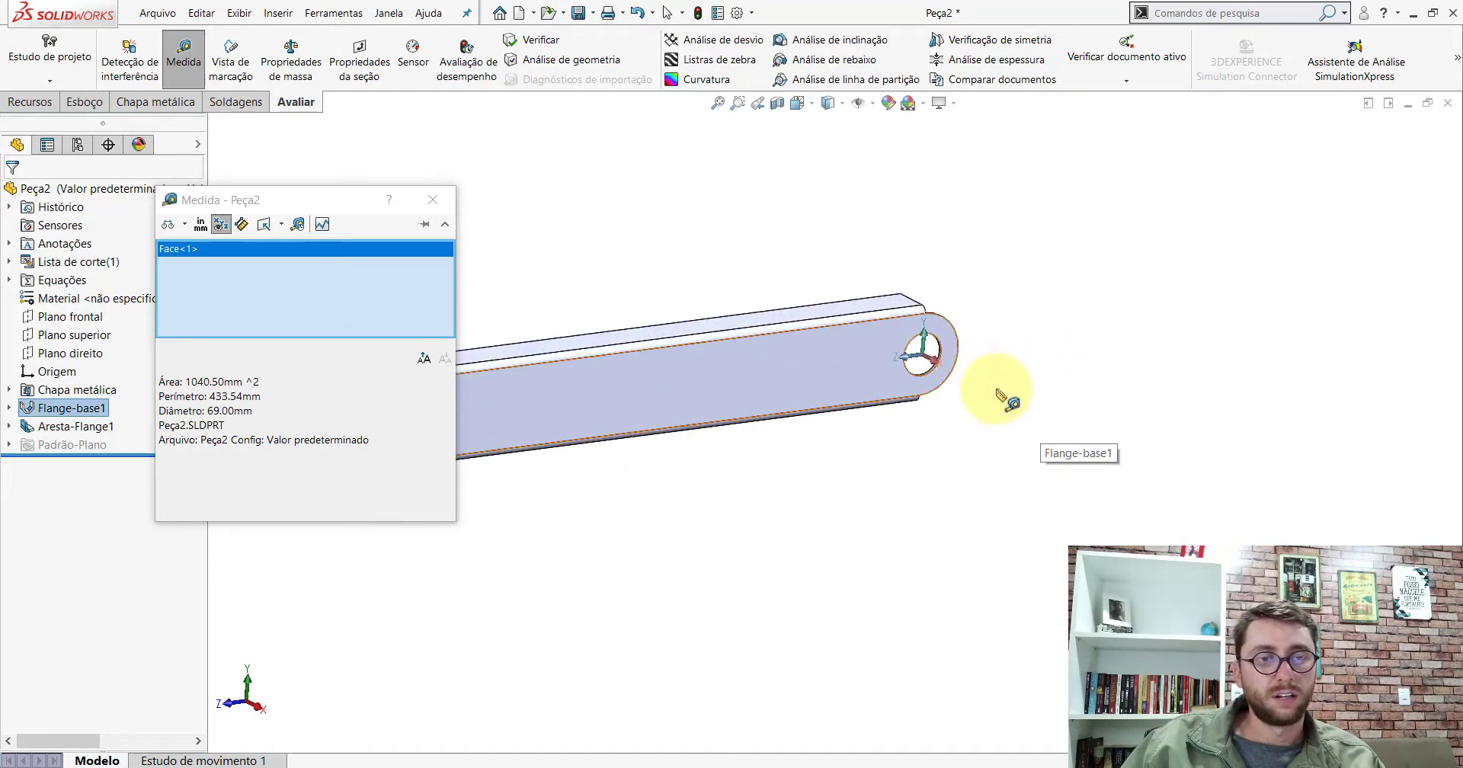
scroll(936, 370, "down", 2)
left_click(932, 347)
scroll(926, 392, "up", 2)
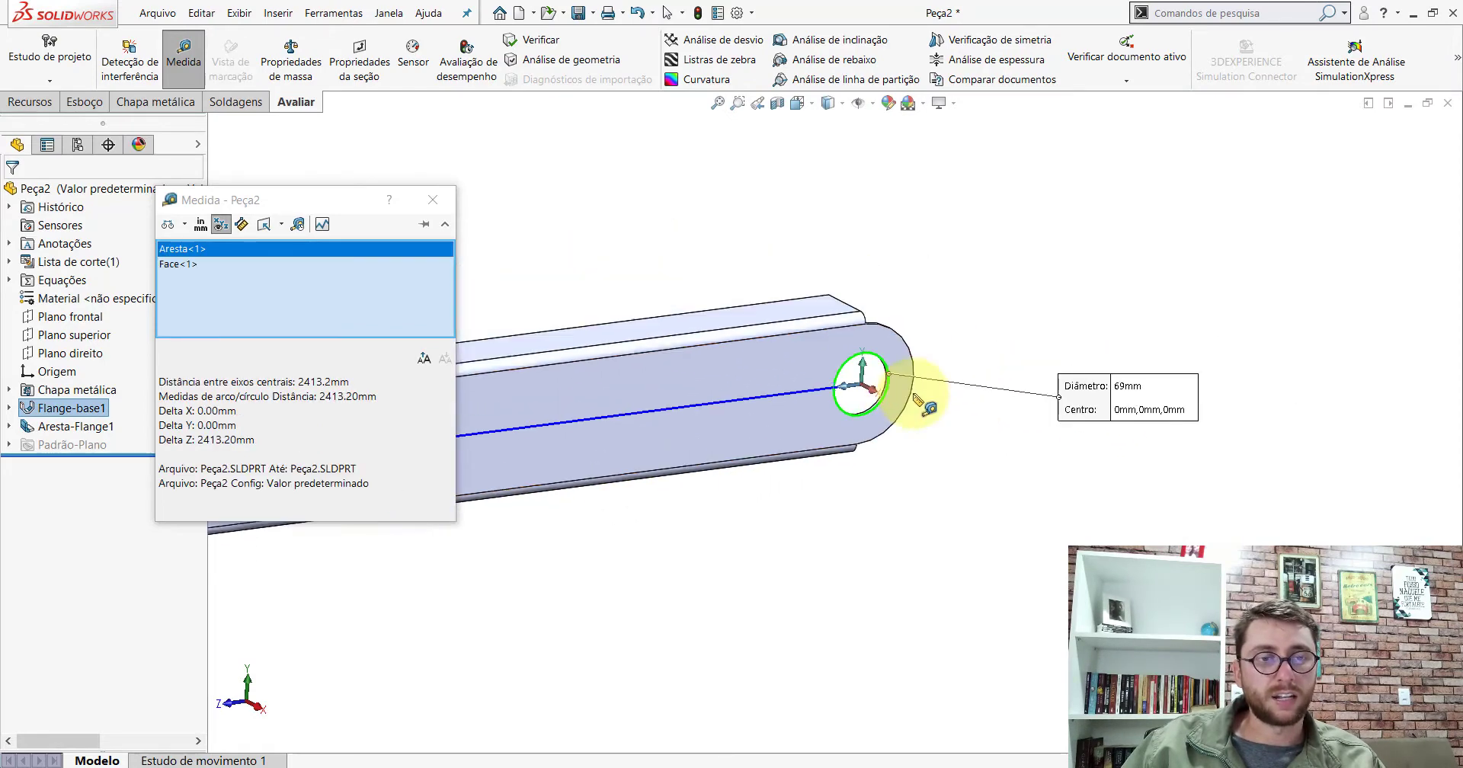
scroll(653, 392, "up", 3)
scroll(653, 392, "up", 3)
scroll(678, 442, "up", 2)
scroll(680, 446, "down", 1)
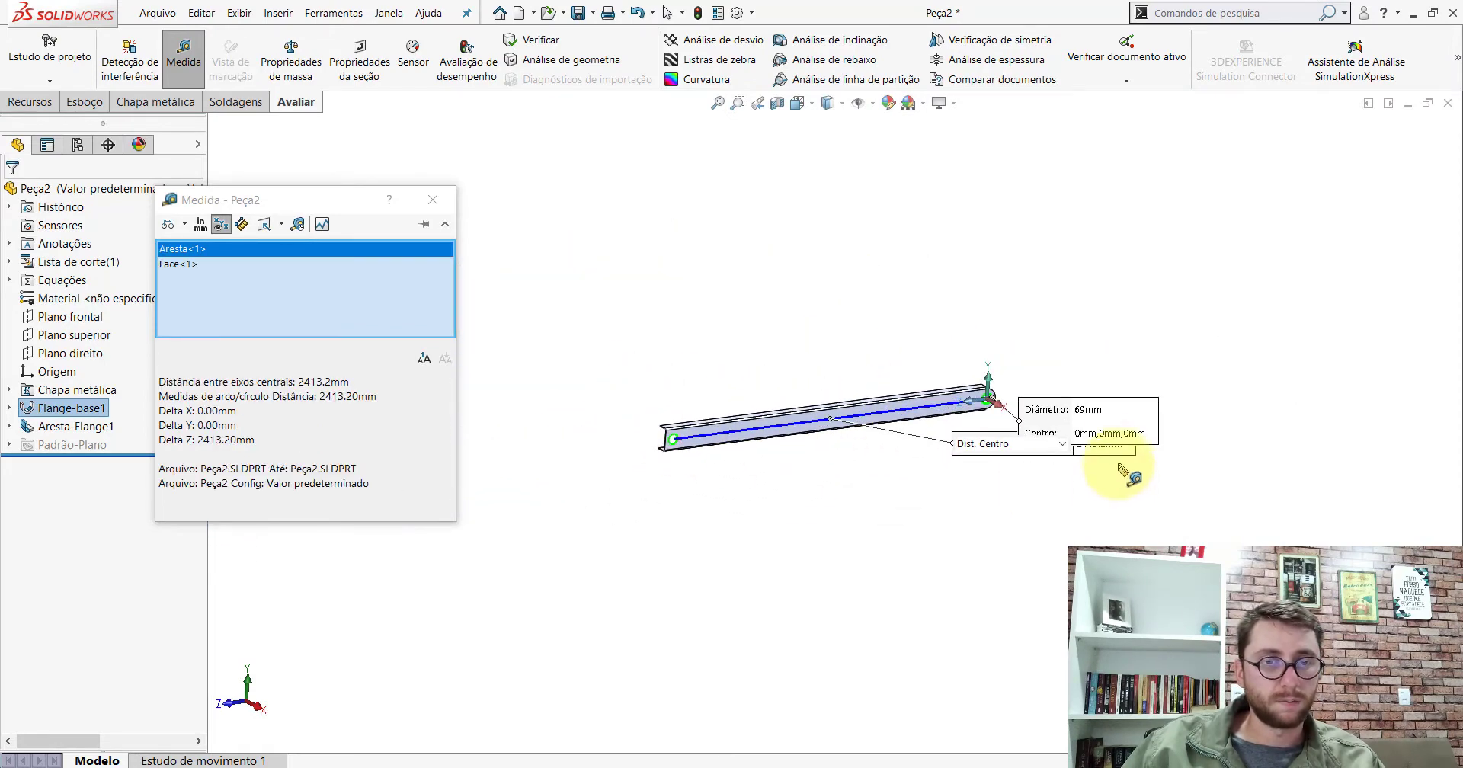
left_click_drag(1110, 457, 902, 558)
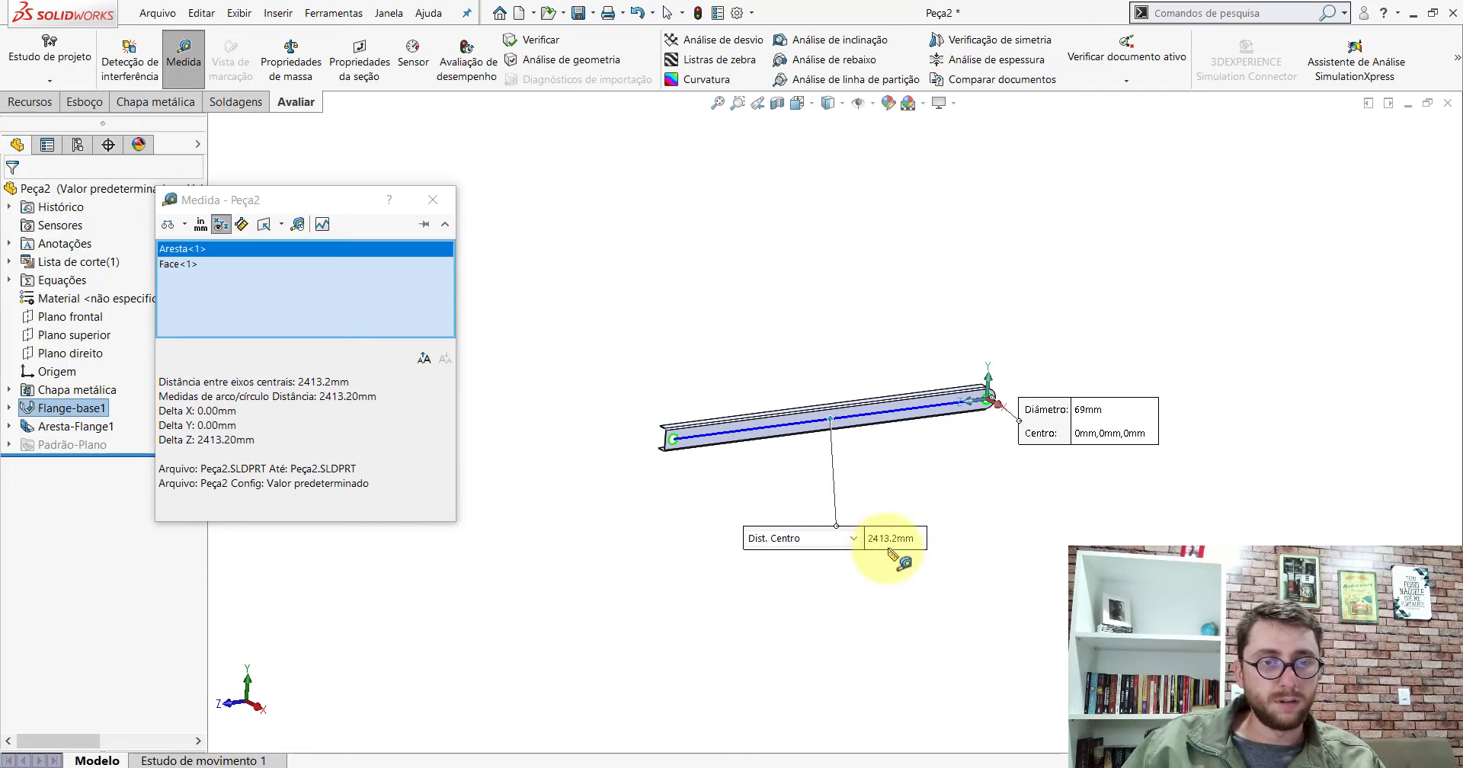
key("Escape")
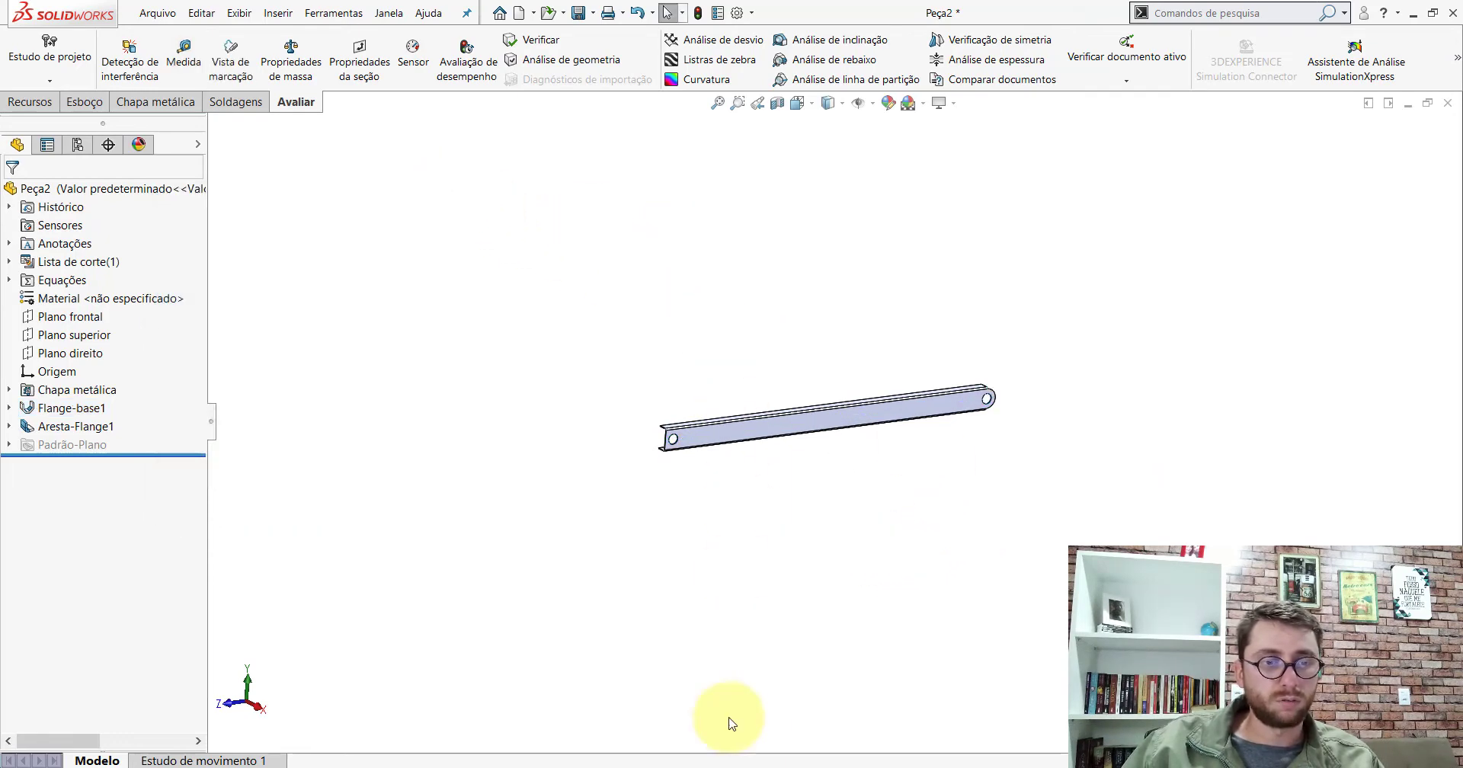
left_click(689, 697)
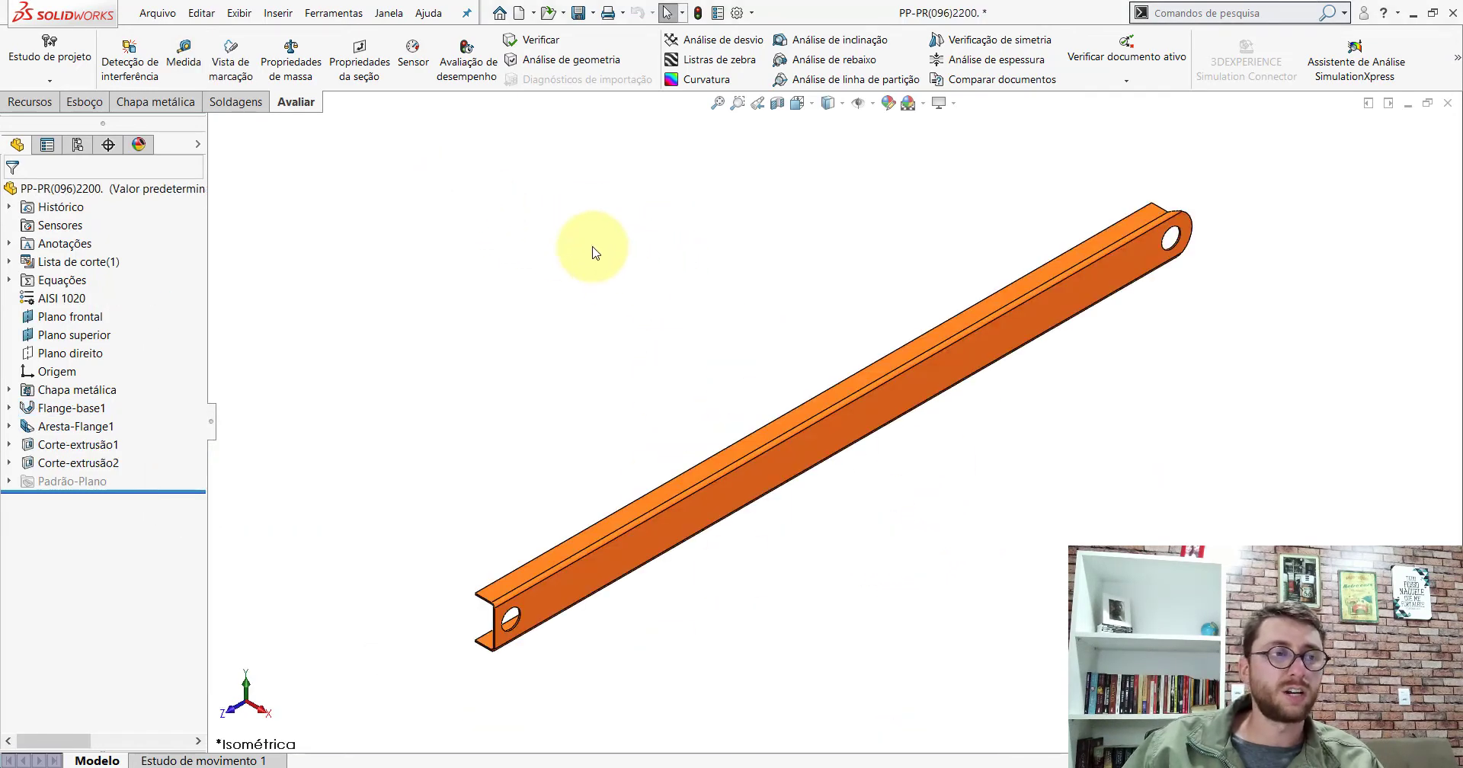
left_click(184, 57)
scroll(579, 617, "down", 2)
scroll(571, 579, "down", 3)
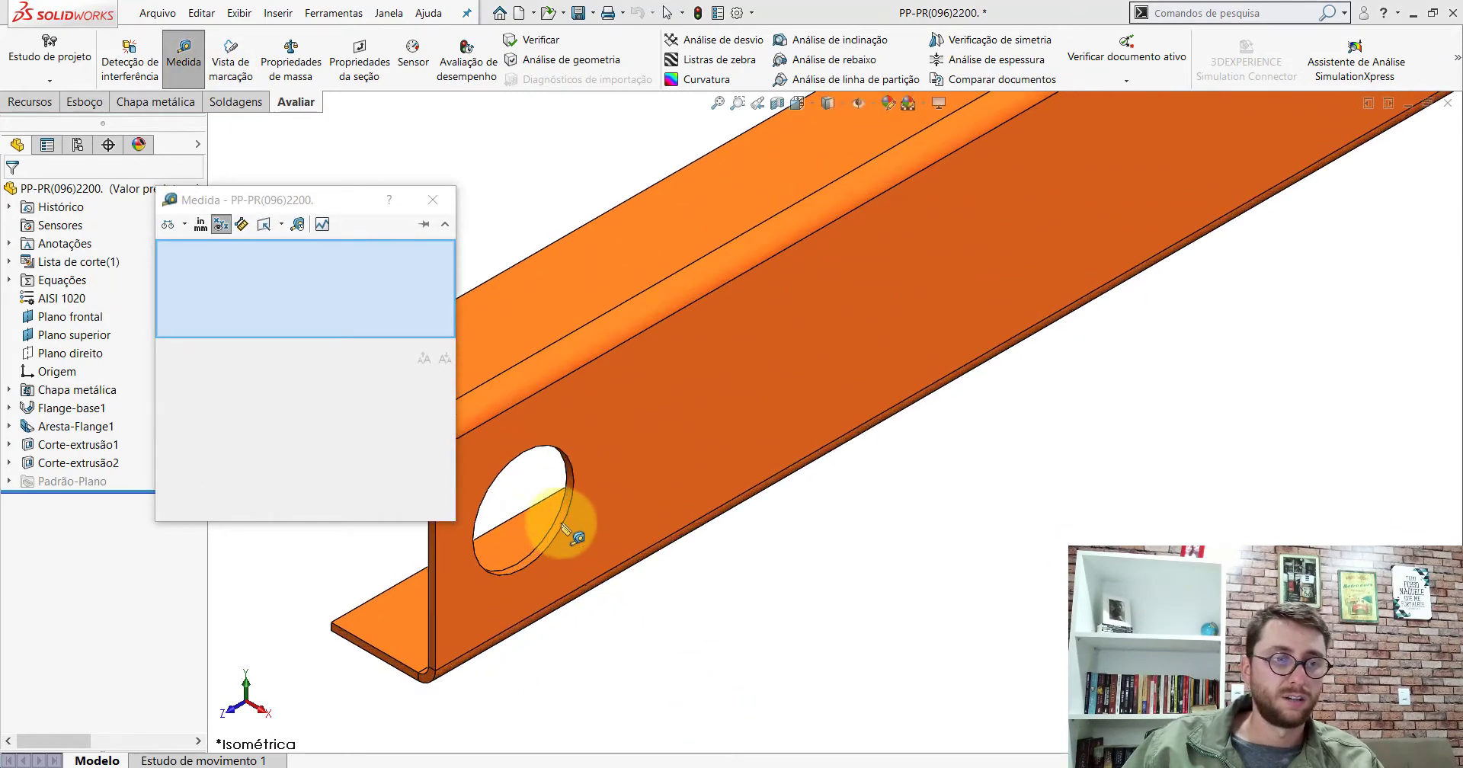
scroll(571, 532, "down", 5)
left_click(657, 396)
scroll(800, 409, "up", 3)
scroll(833, 425, "up", 3)
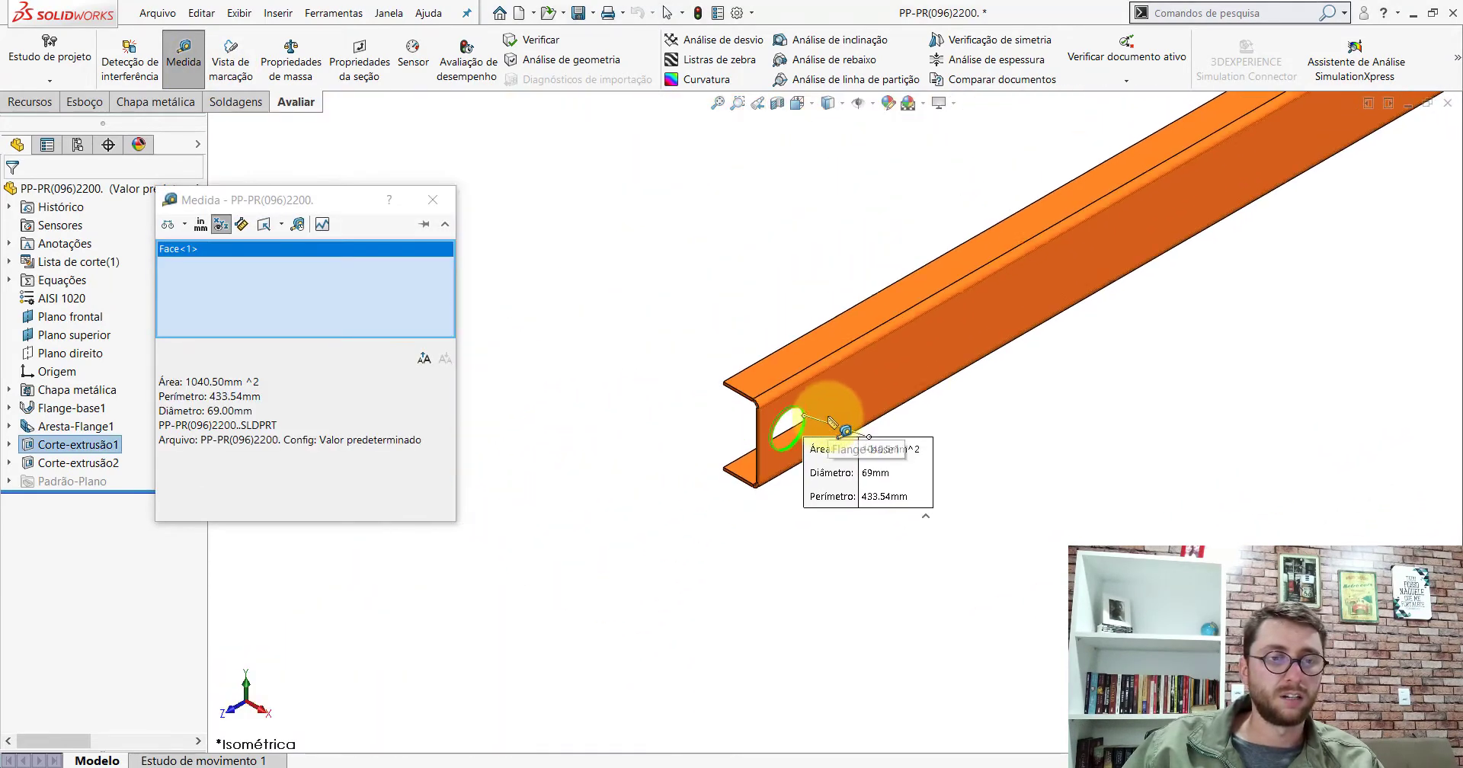
scroll(1214, 255, "up", 3)
scroll(1158, 186, "down", 2)
scroll(1128, 205, "down", 3)
scroll(1066, 244, "down", 3)
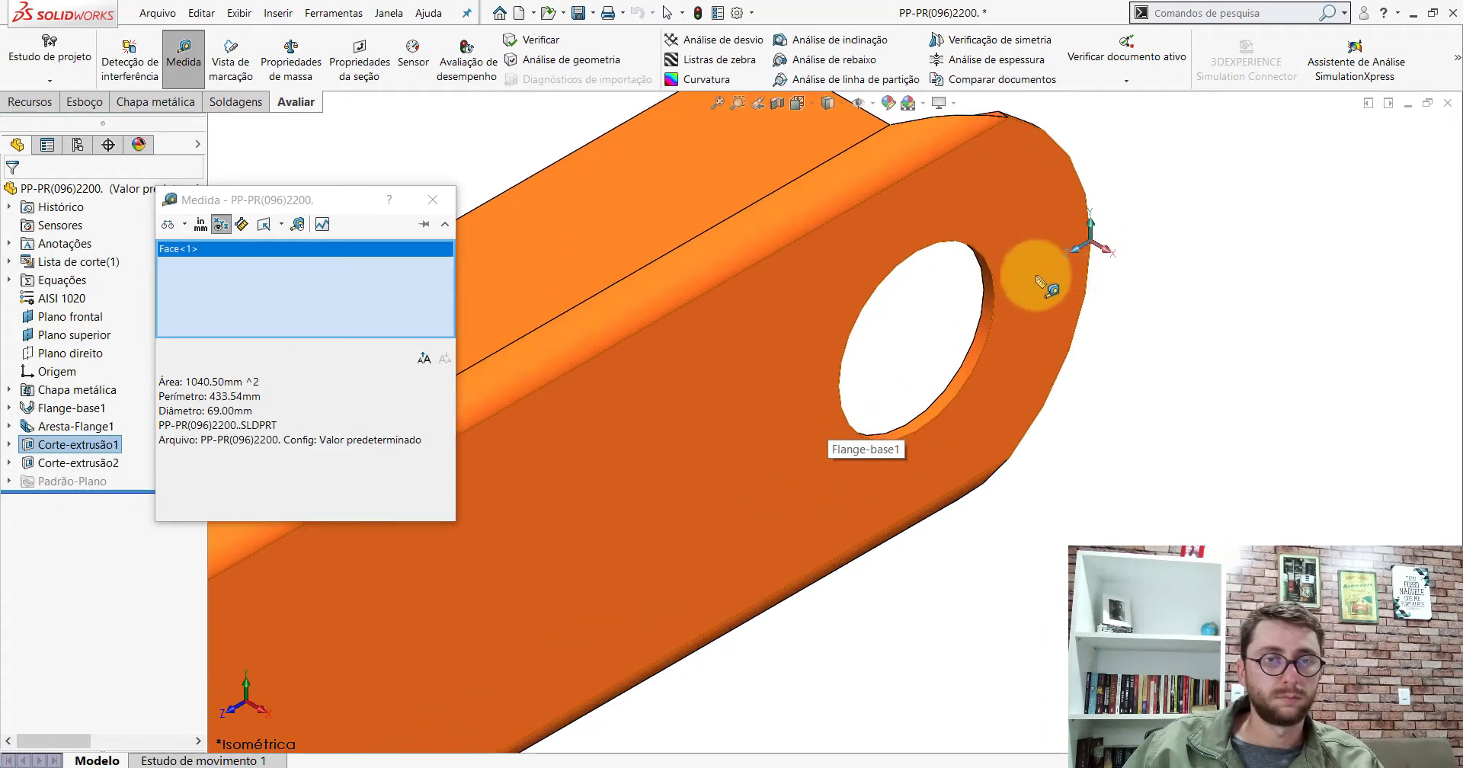
left_click(991, 293)
scroll(967, 343, "up", 3)
scroll(914, 396, "up", 3)
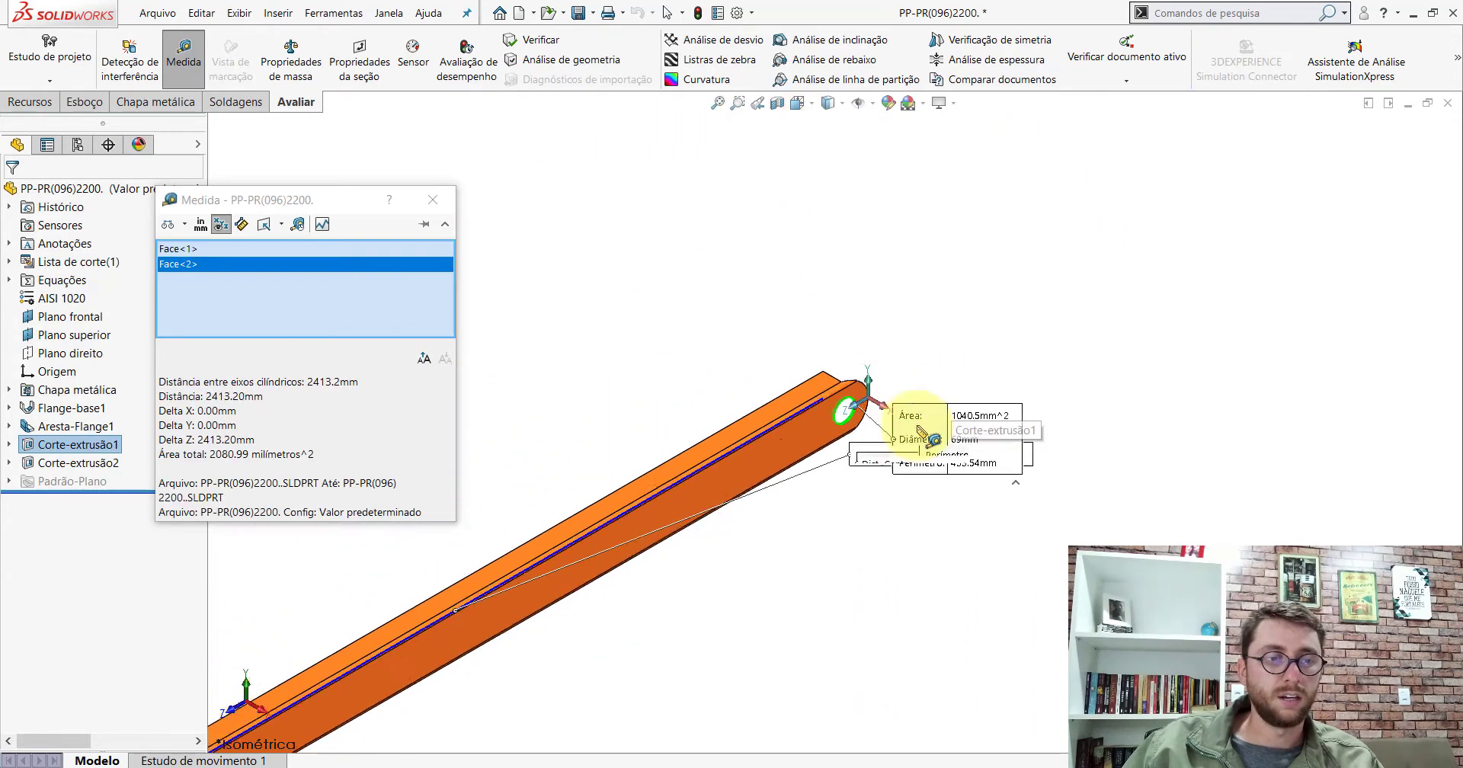
scroll(876, 411, "up", 2)
left_click_drag(1017, 450, 827, 649)
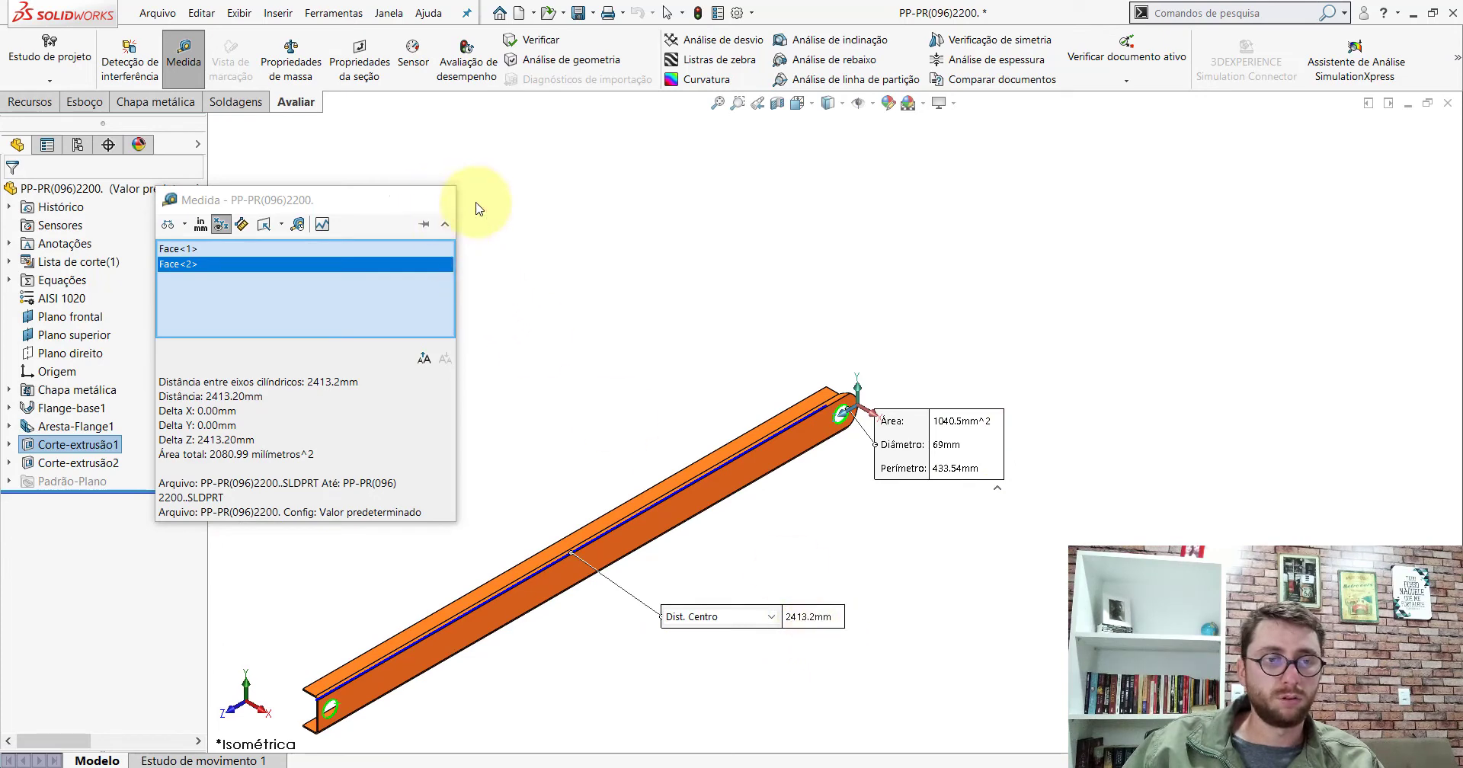
key("Escape")
Show Peça2 in isometric view and assign it AISI 1020 material
left_click(853, 709)
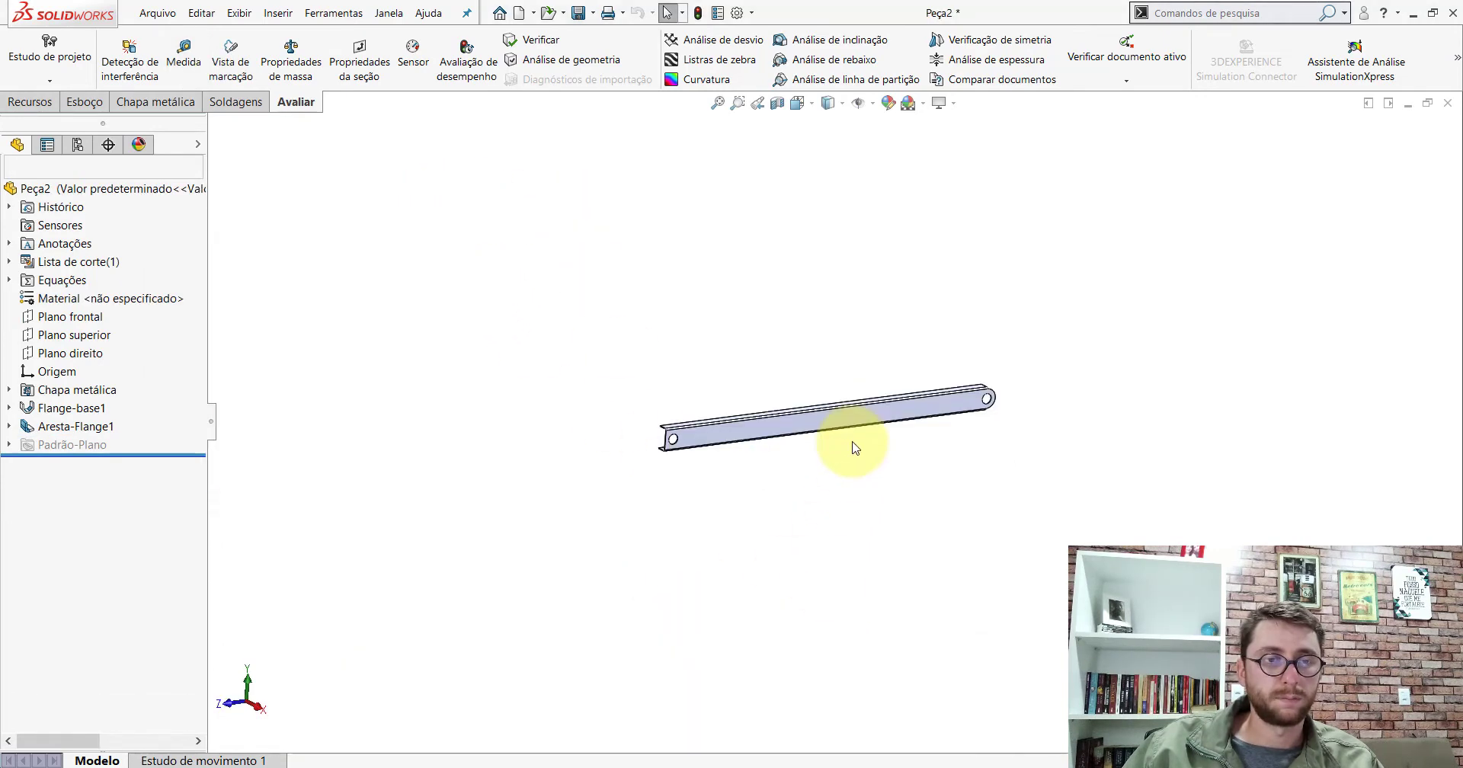
left_click(799, 102)
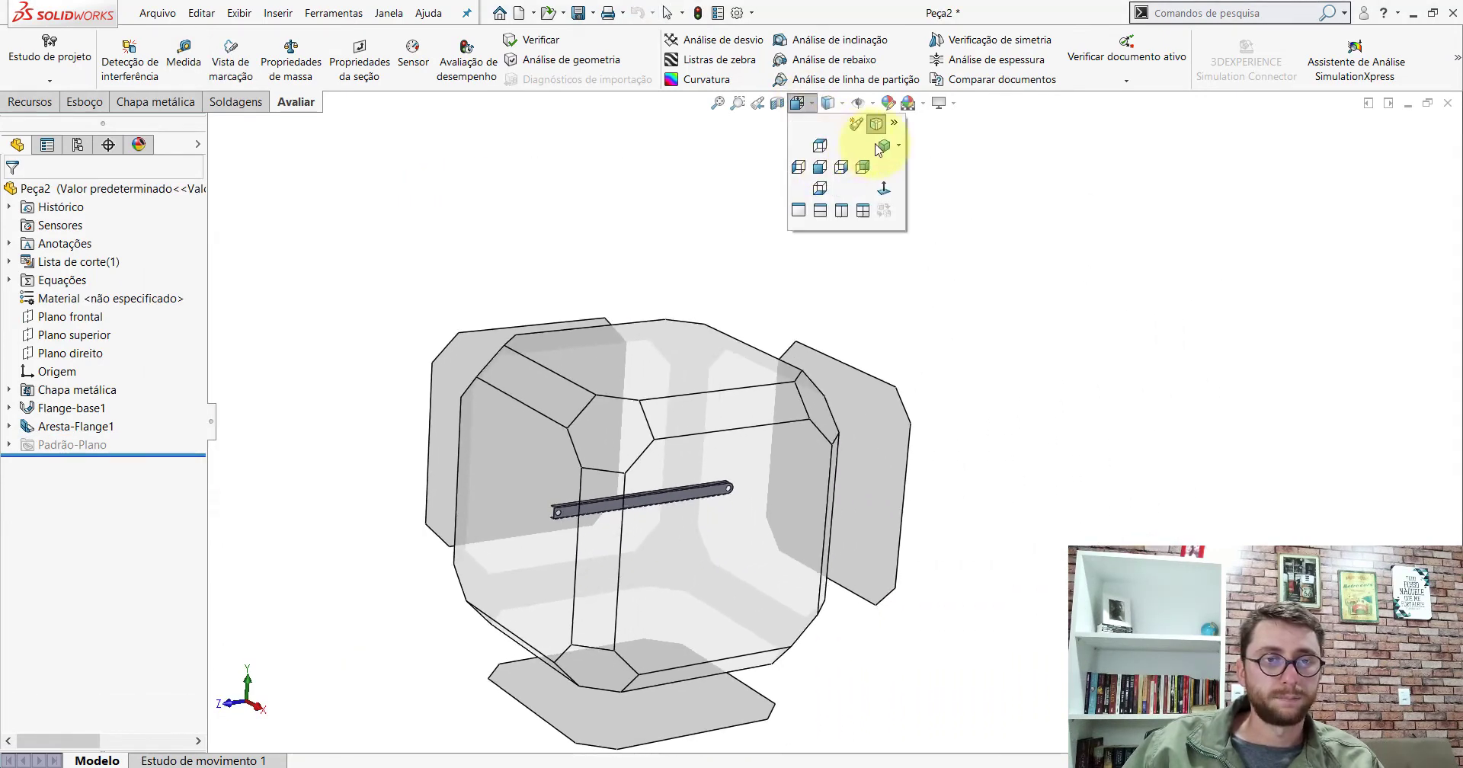
left_click(882, 146)
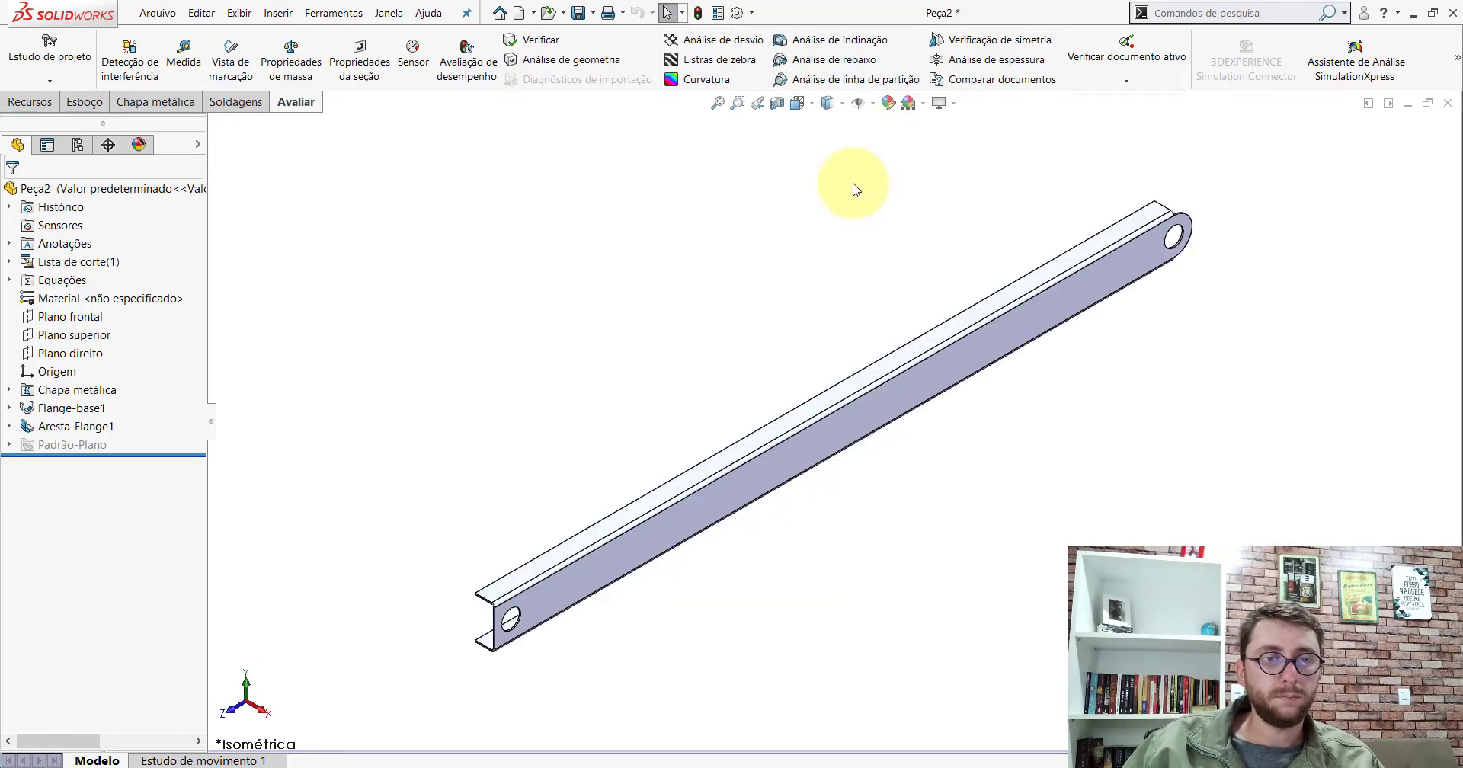
right_click(118, 298)
left_click(153, 368)
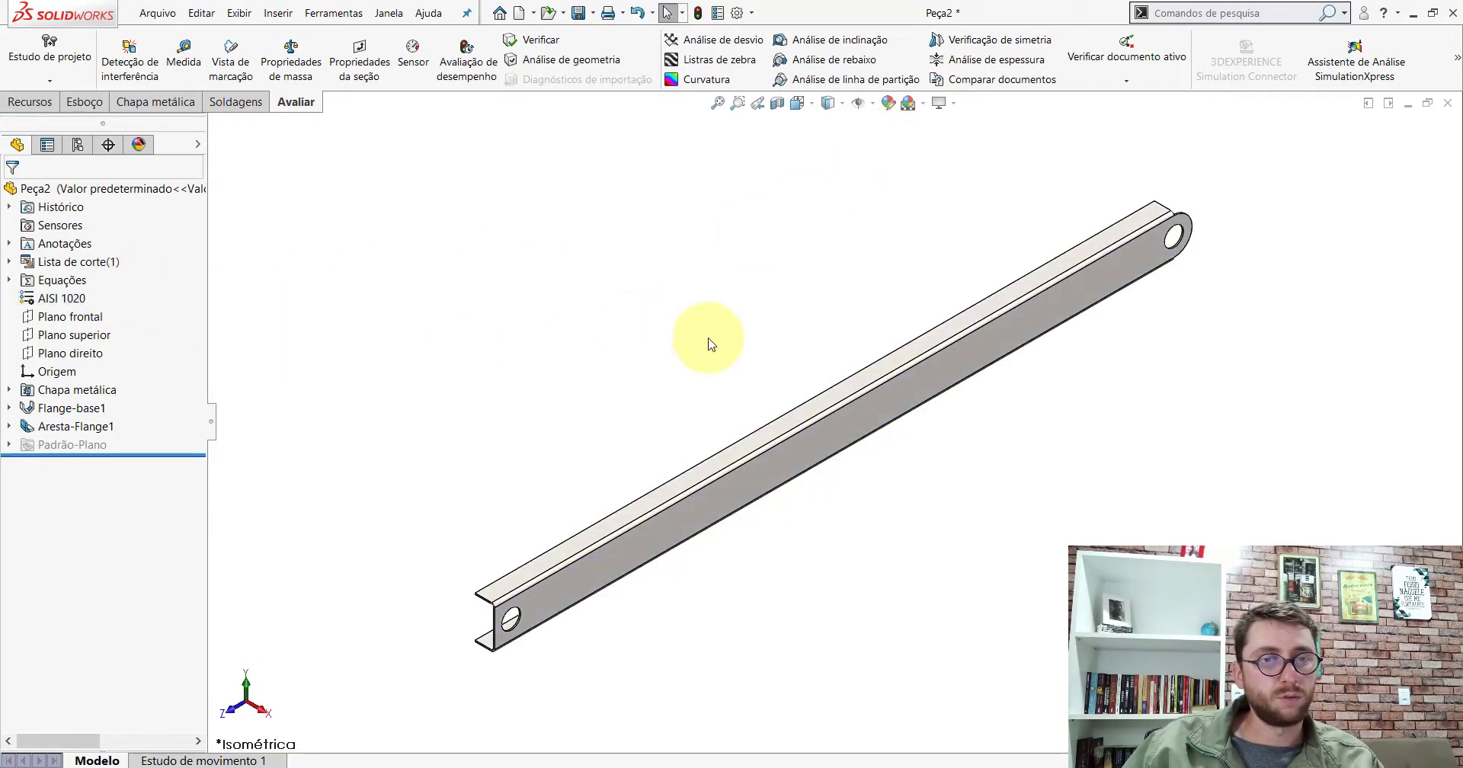
key("ctrl+Left")
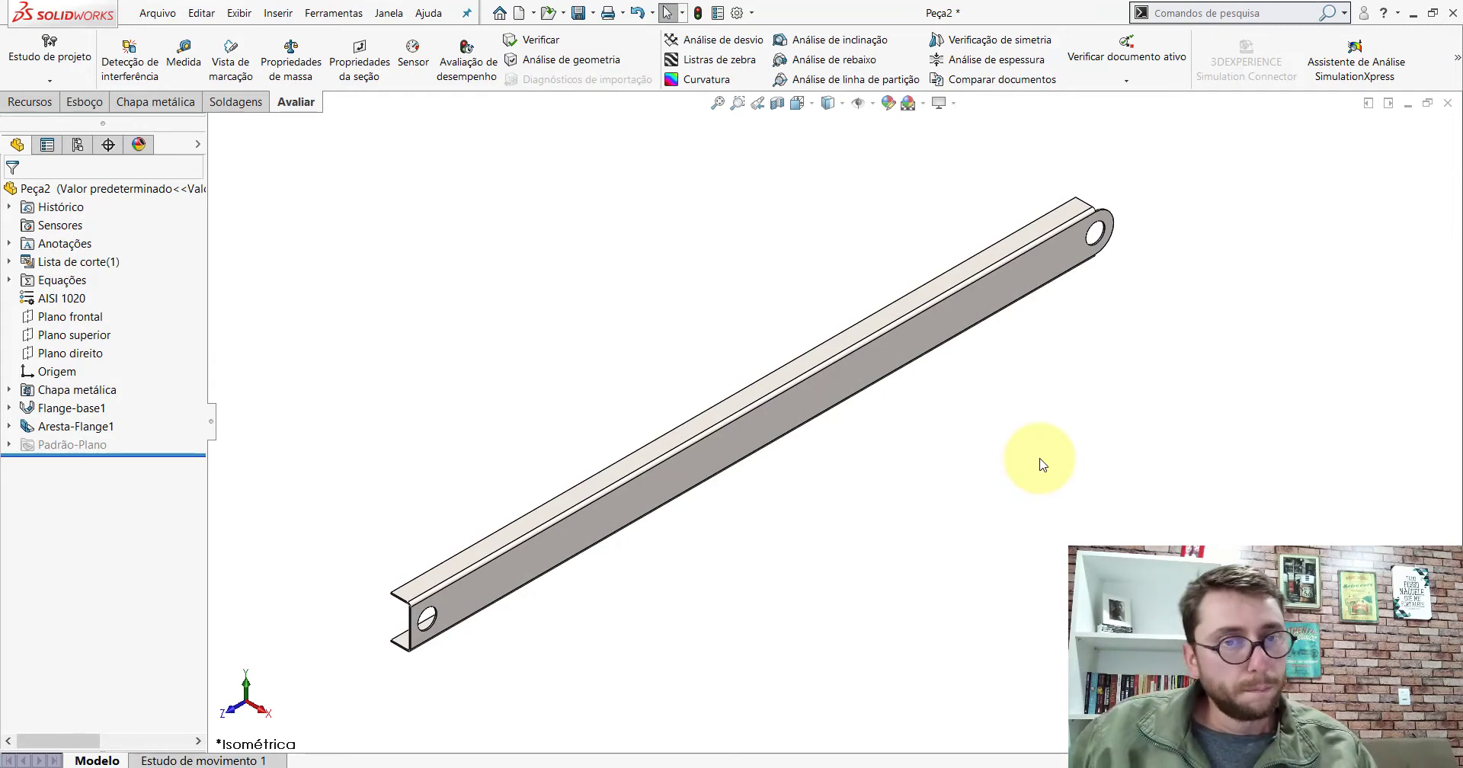
Paste the orange appearance onto Peça2 and make Plano superior visible
right_click(15, 188)
left_click(128, 166)
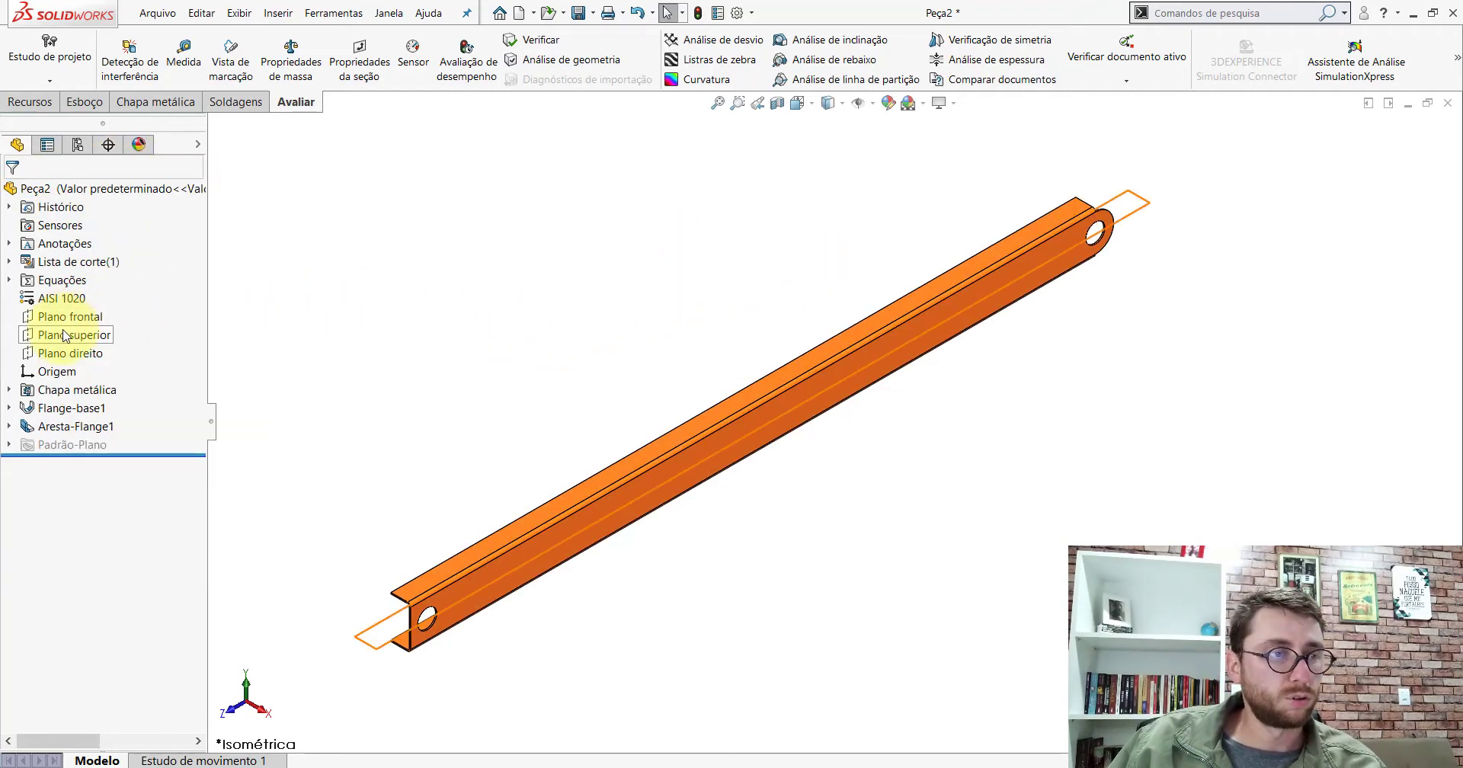
left_click(68, 335)
left_click(99, 309)
left_click(438, 352)
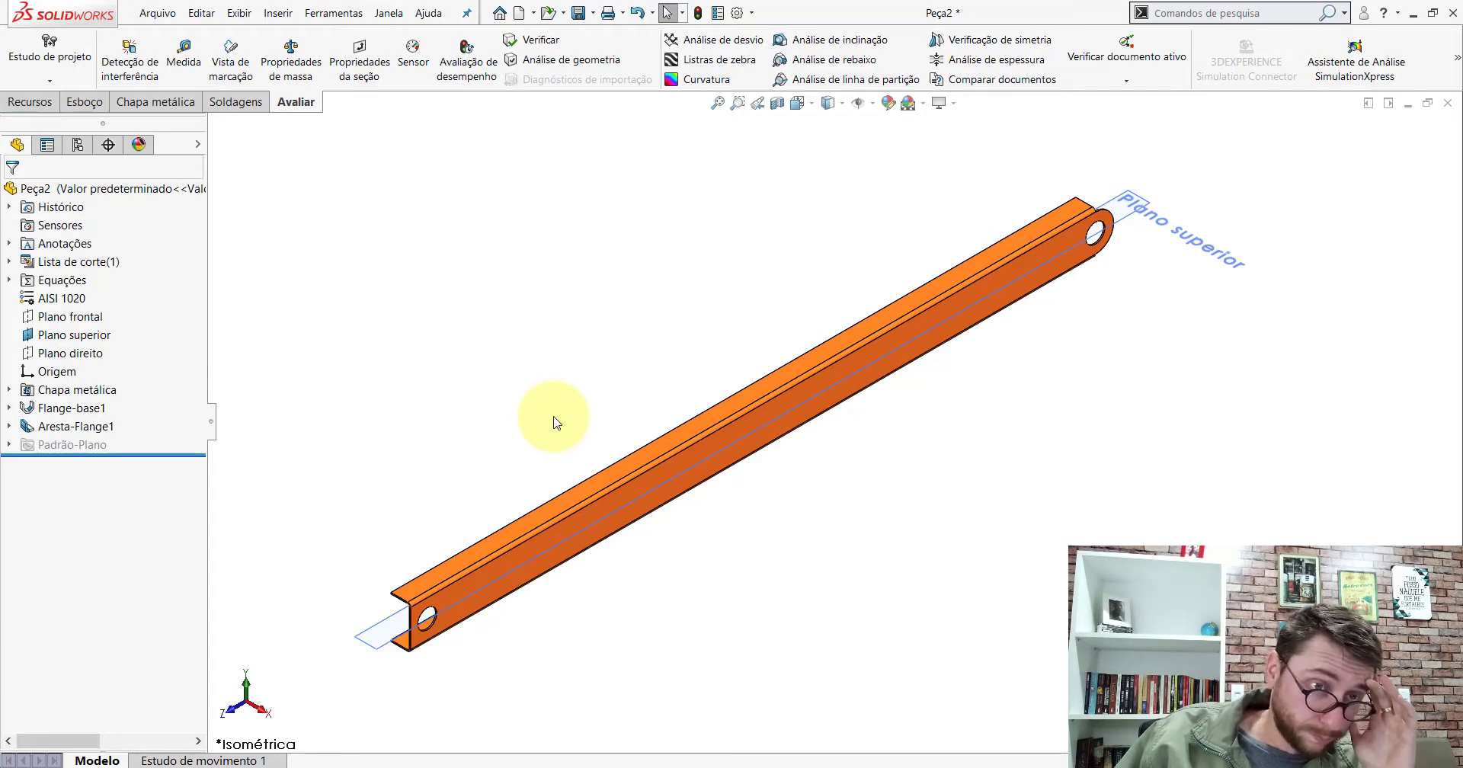
Preview Peça2 as a flat pattern, then fold it back
left_click(188, 103)
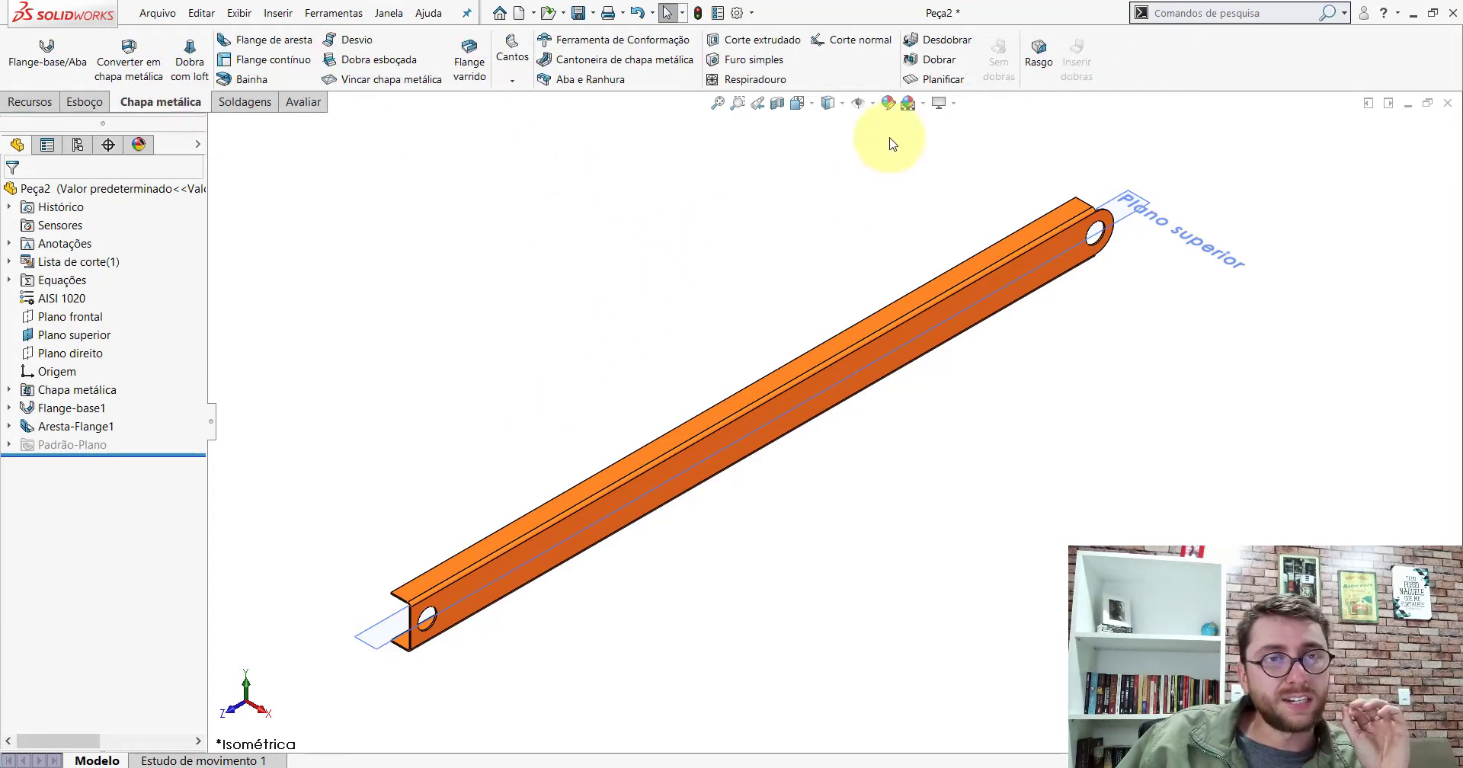
left_click(930, 82)
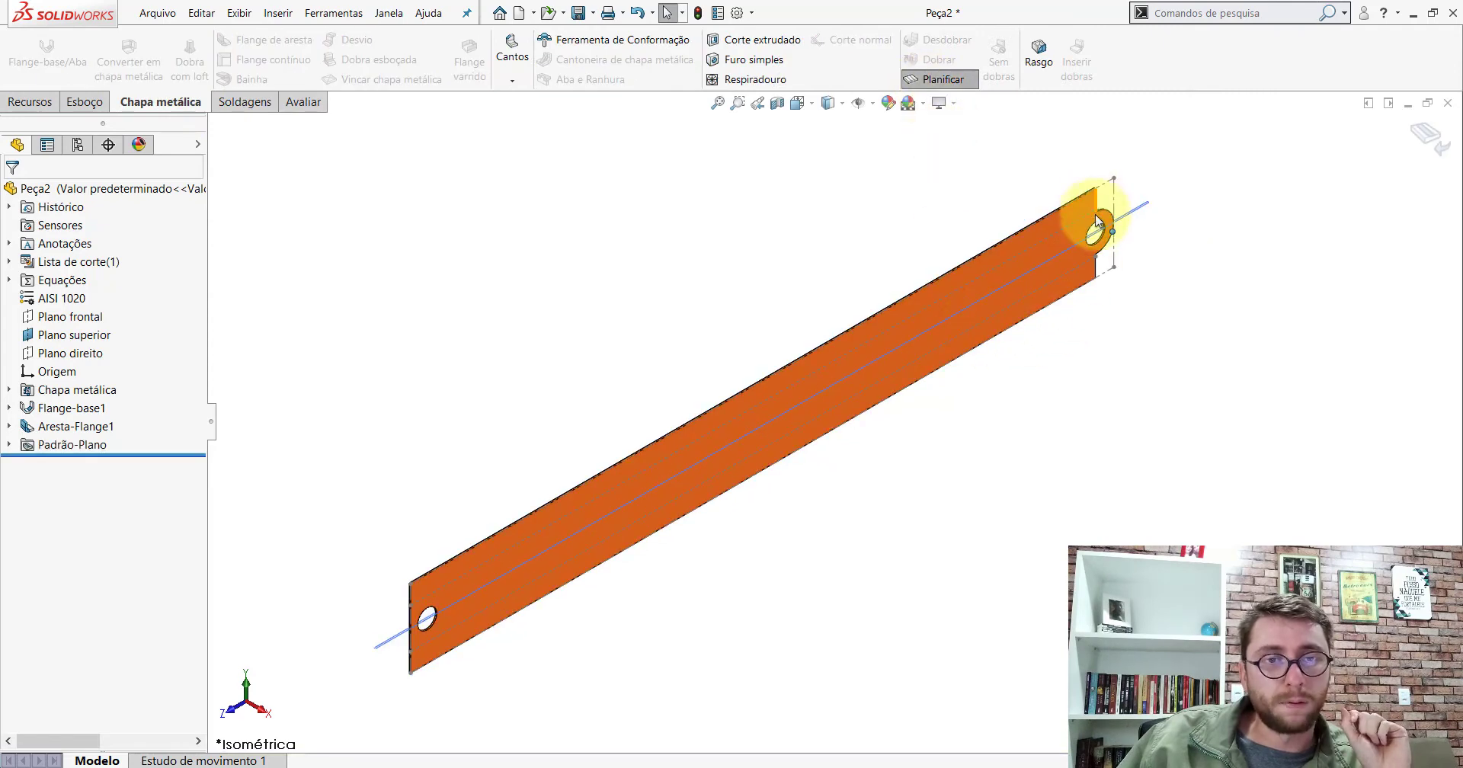
left_click(1427, 136)
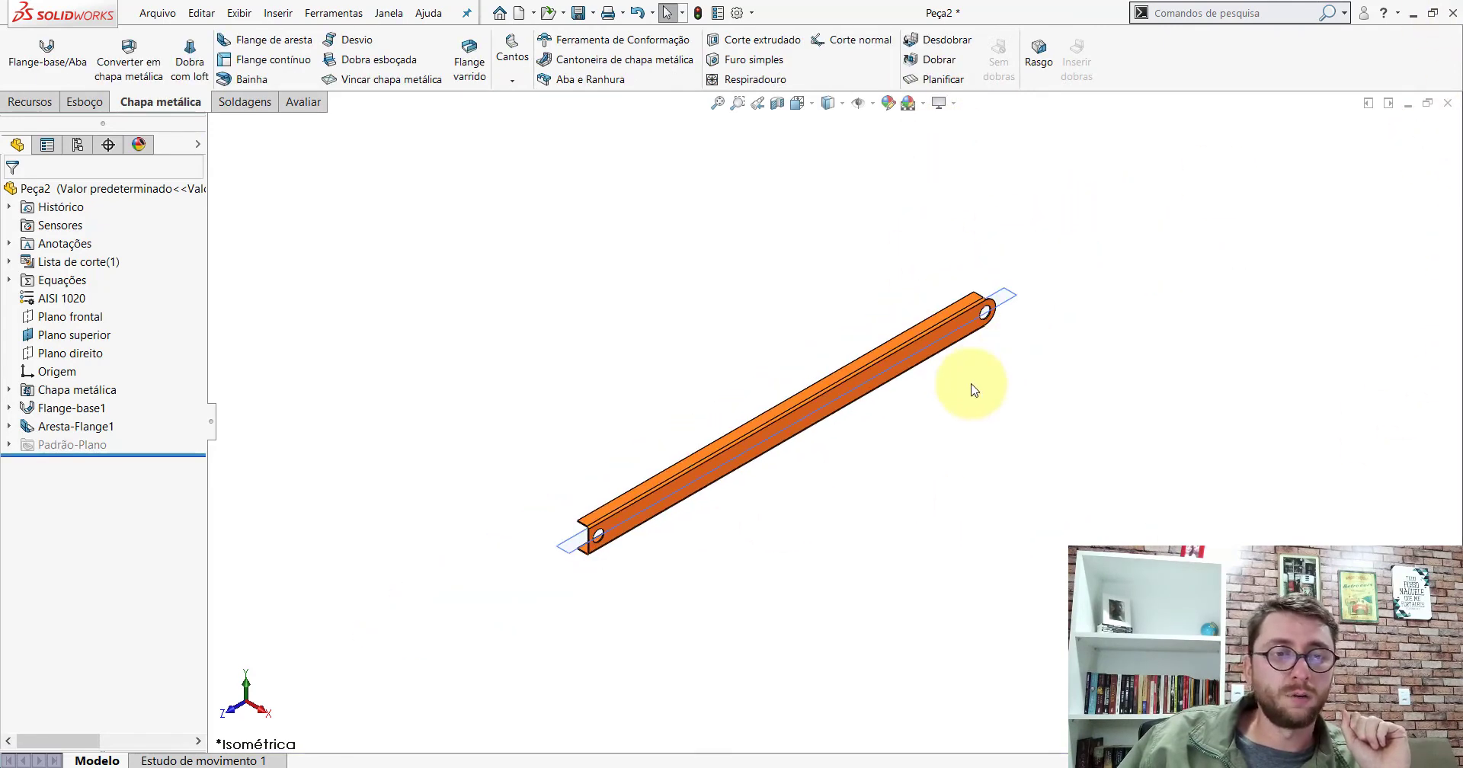
scroll(971, 390, "down", 2)
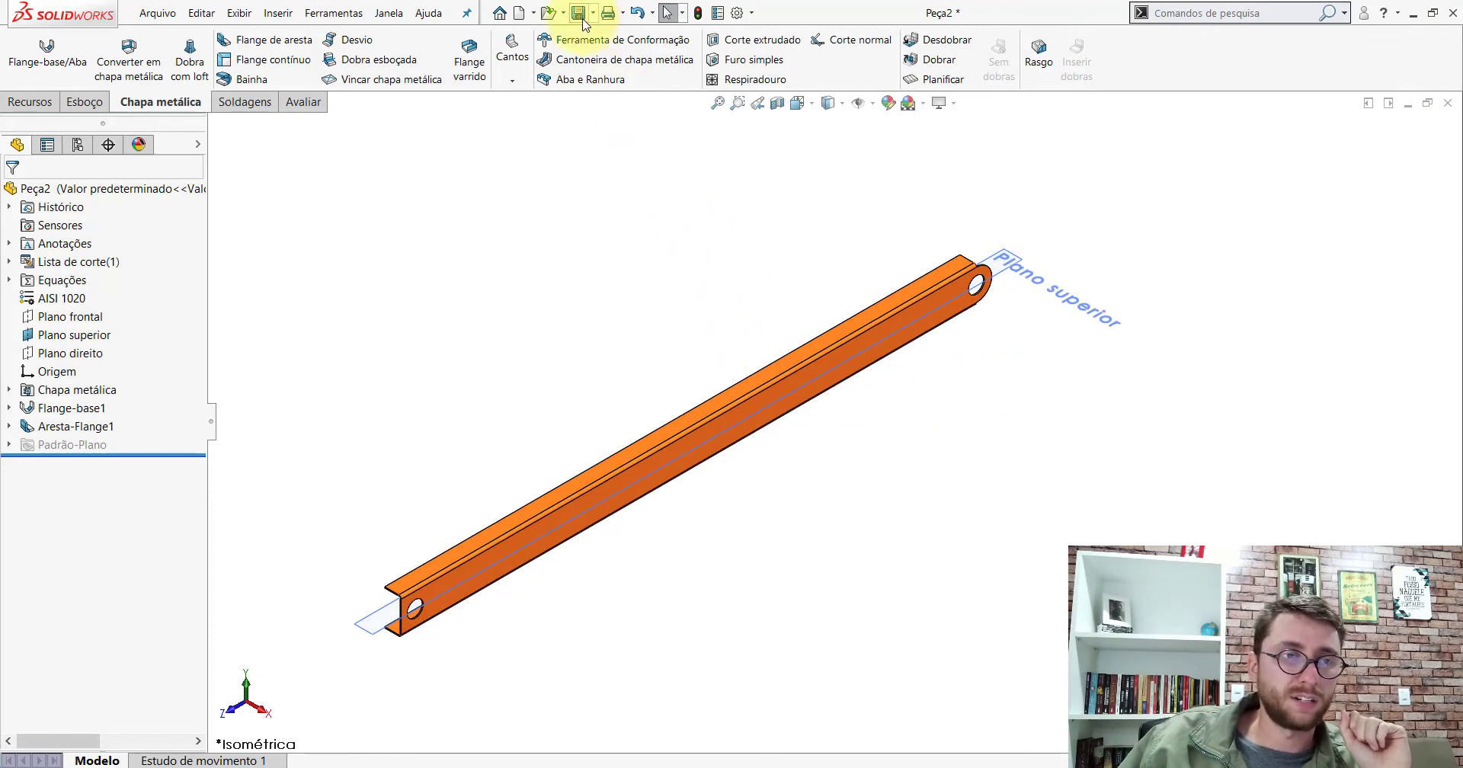
Save the part as PP-PR(096)2200 in the desktop PM-PR(001)2200 folder
key("ctrl+s")
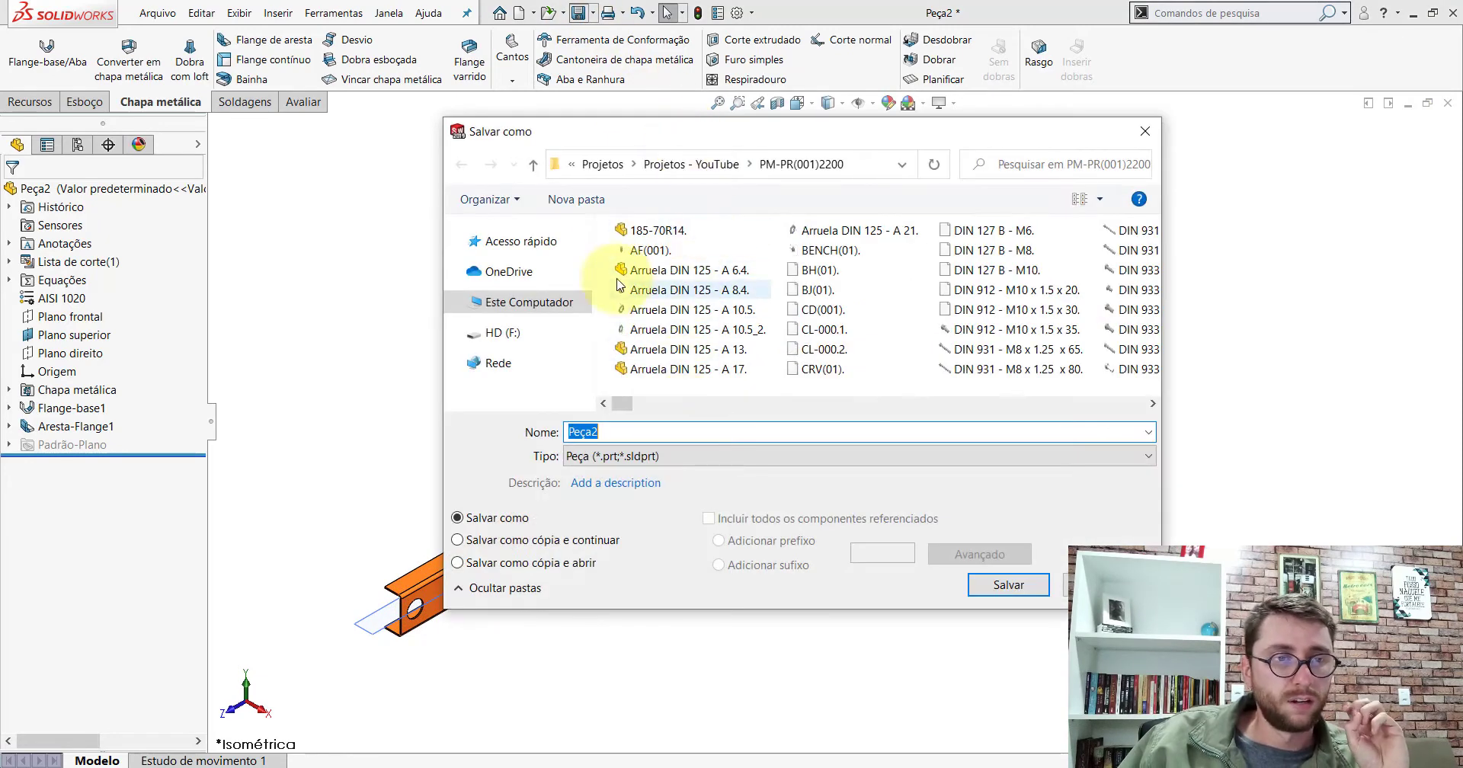
left_click(455, 242)
left_click(487, 267)
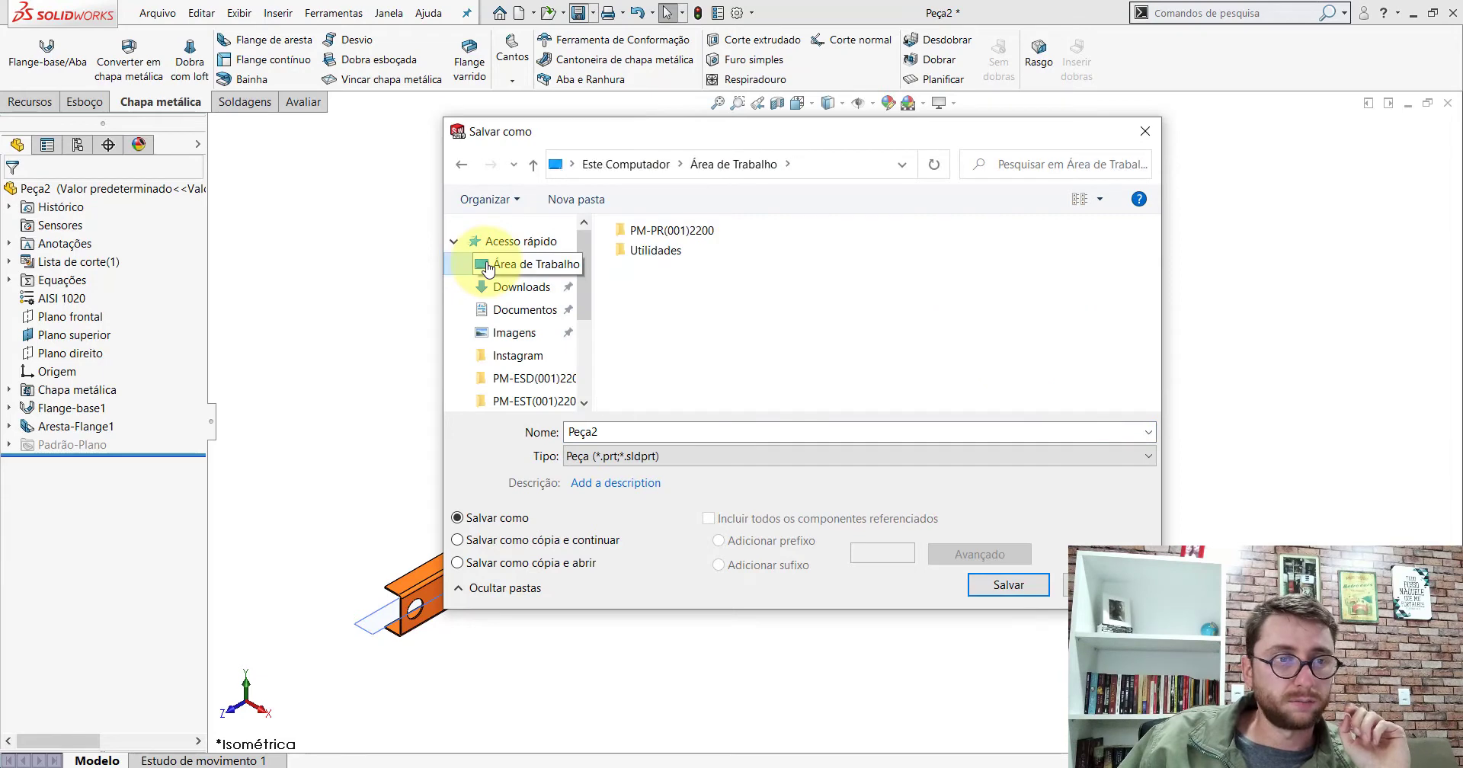
left_click(455, 241)
double_click(652, 236)
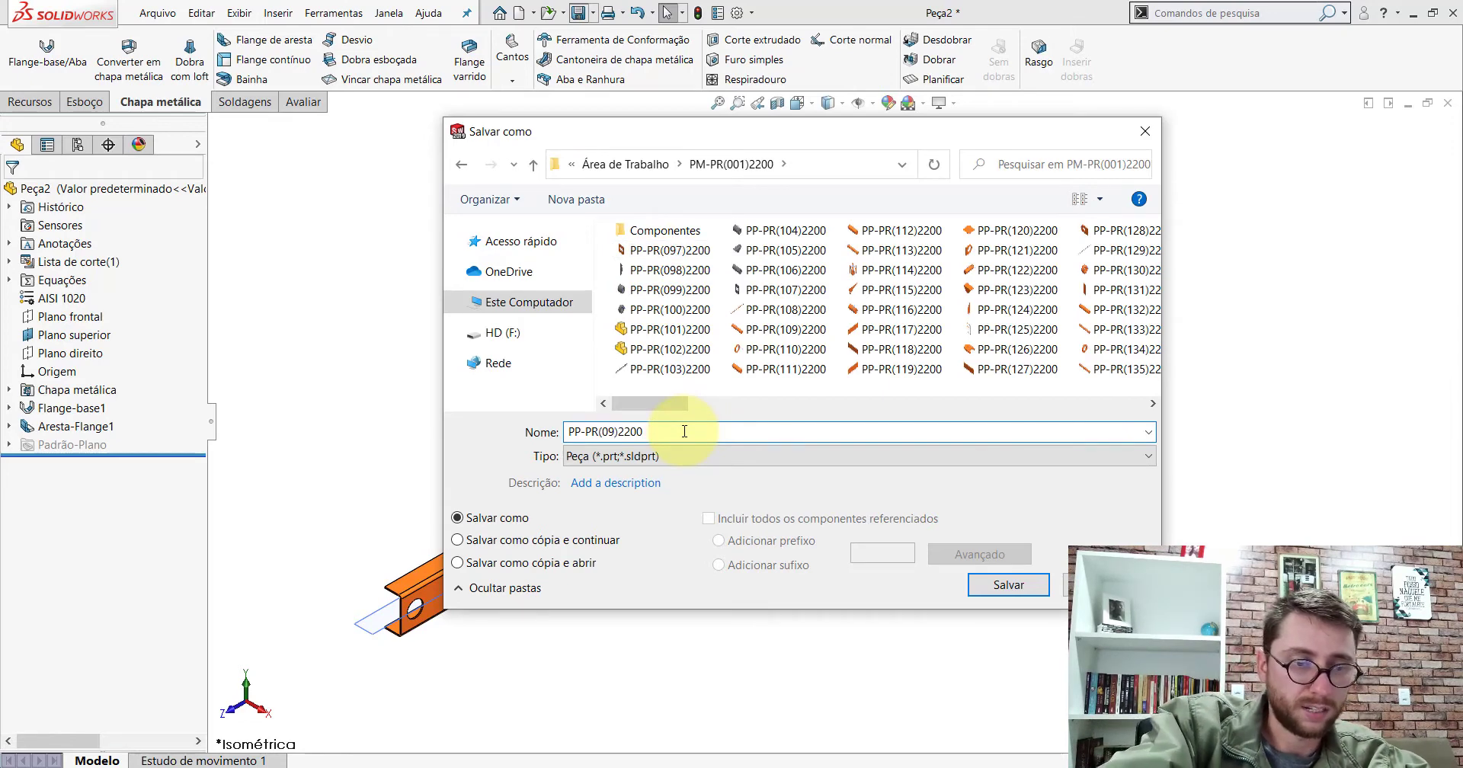
key("Return")
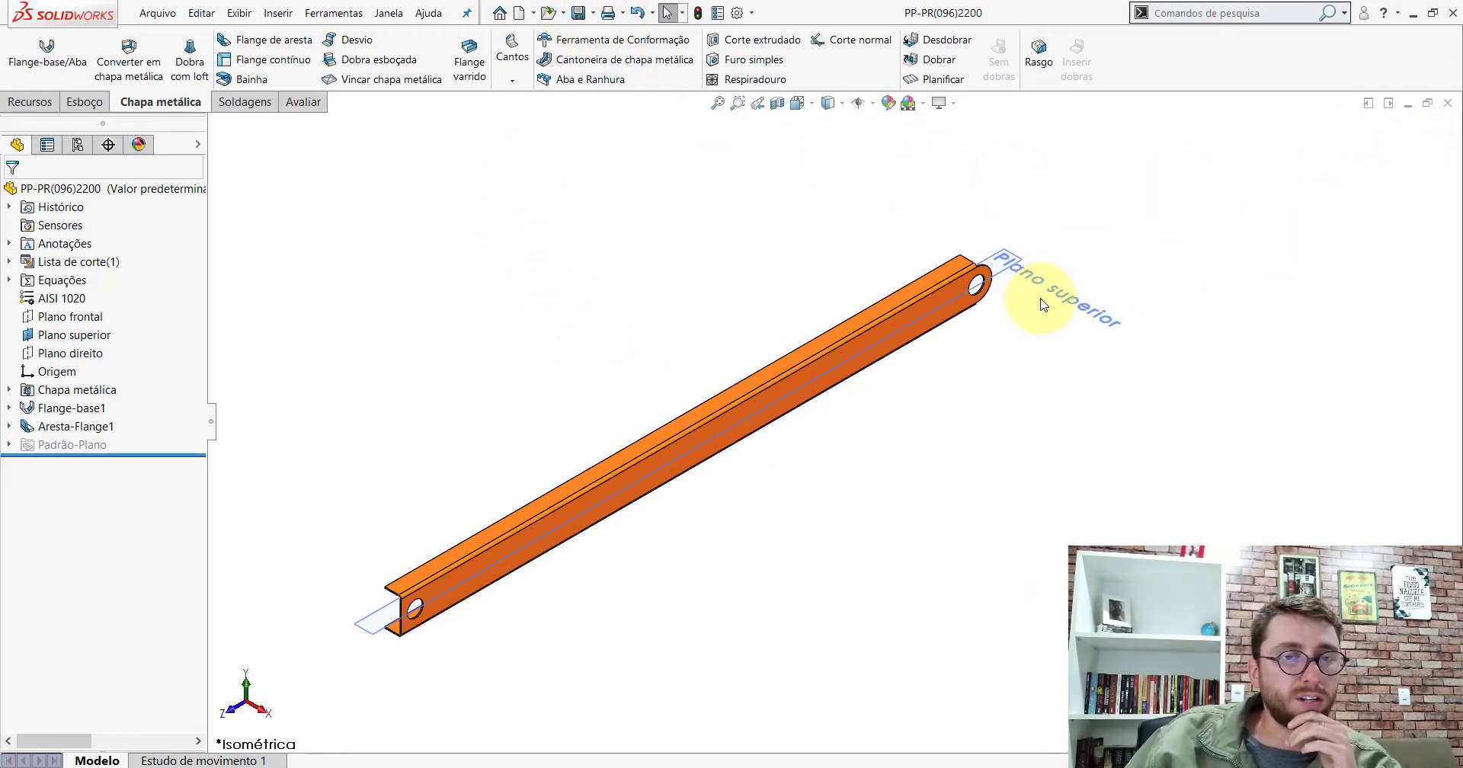
Zoom and orbit around the original orange part's flange end, then set an isometric view
scroll(990, 312, "down", 4)
scroll(930, 225, "up", 2)
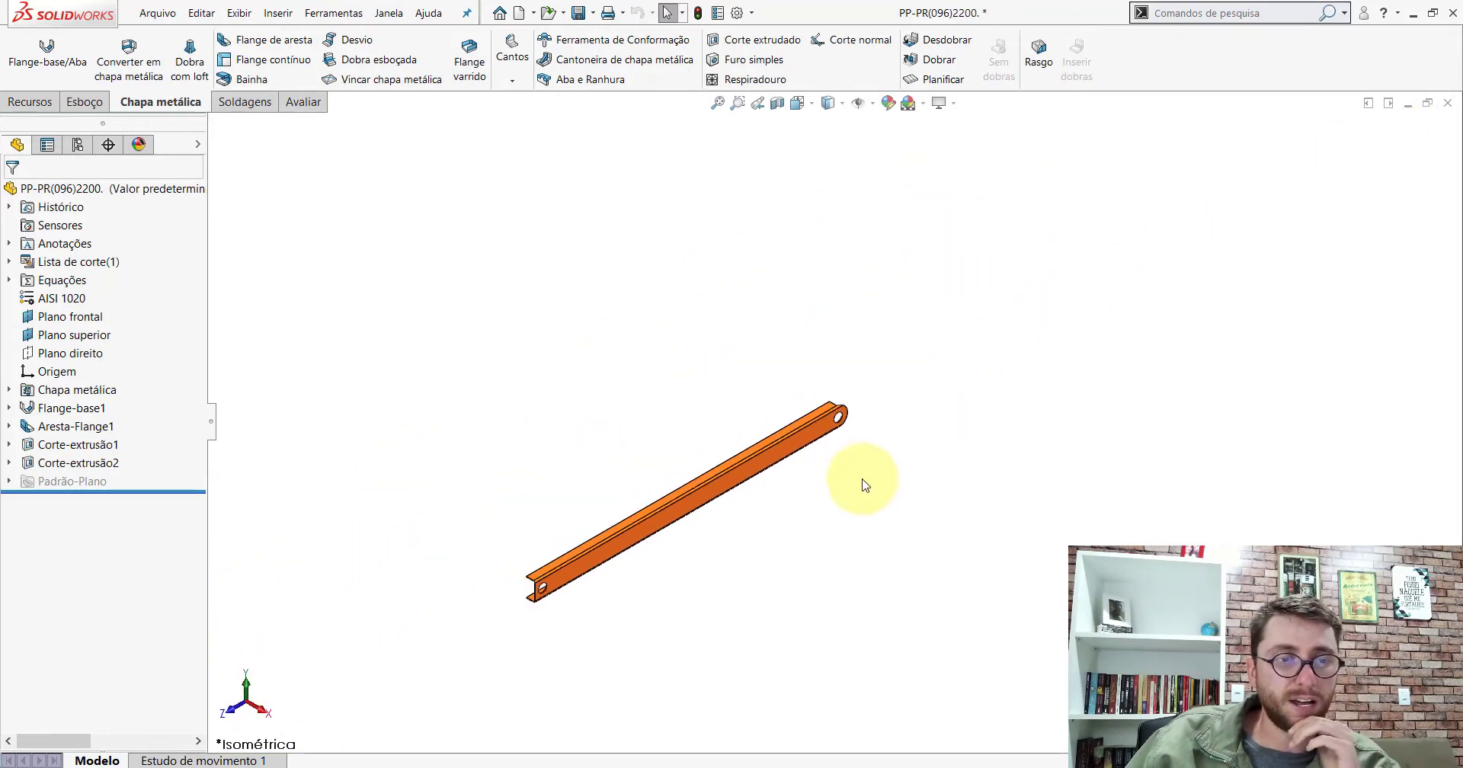
scroll(865, 486, "down", 3)
scroll(850, 398, "down", 3)
mouse_move(876, 461)
middle_mouse_down()
mouse_move(767, 317)
mouse_move(500, 362)
mouse_move(945, 351)
mouse_move(1186, 376)
middle_mouse_up()
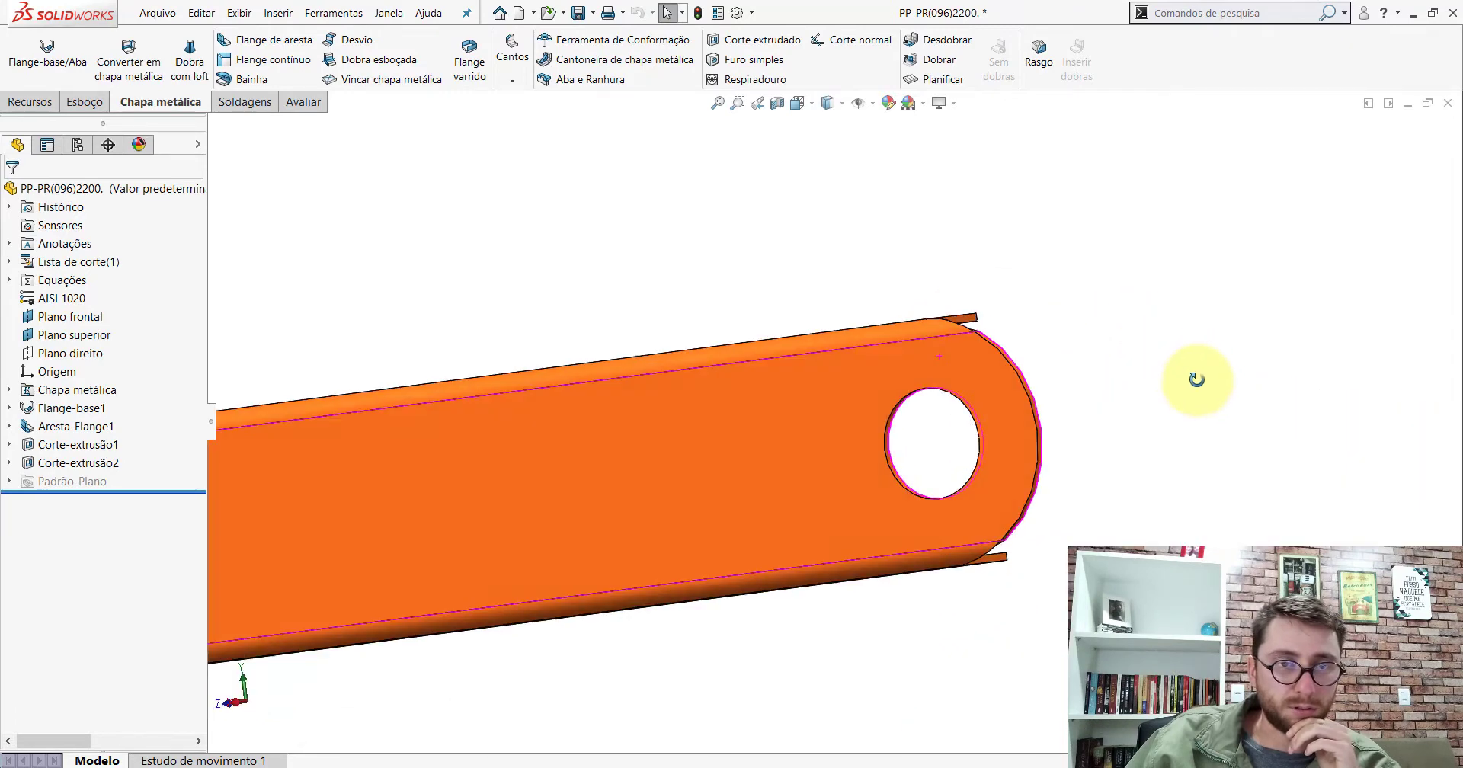
left_click(811, 106)
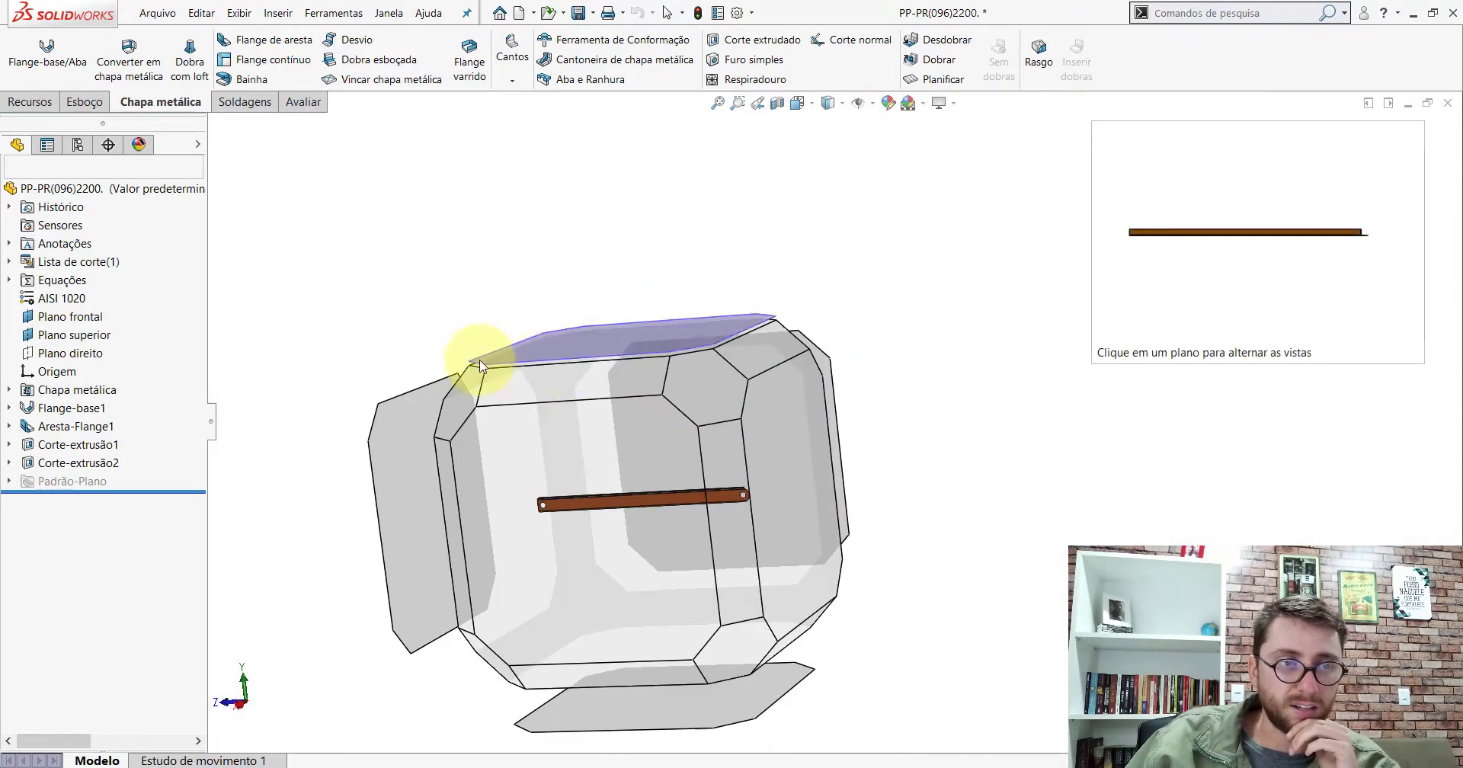
left_click(473, 396)
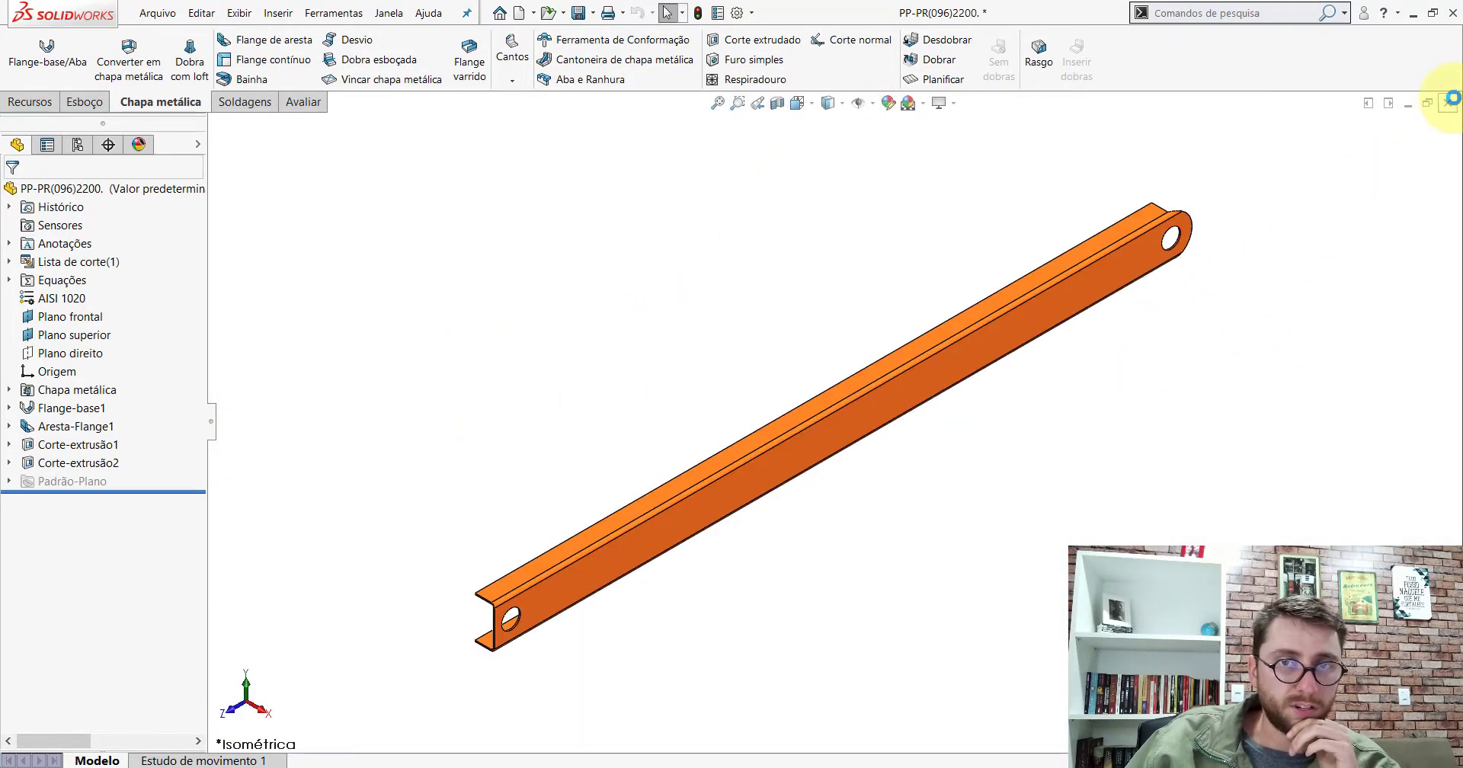
Close PP-PR(096)2200 without saving and discard its changes in the assembly
left_click(1447, 102)
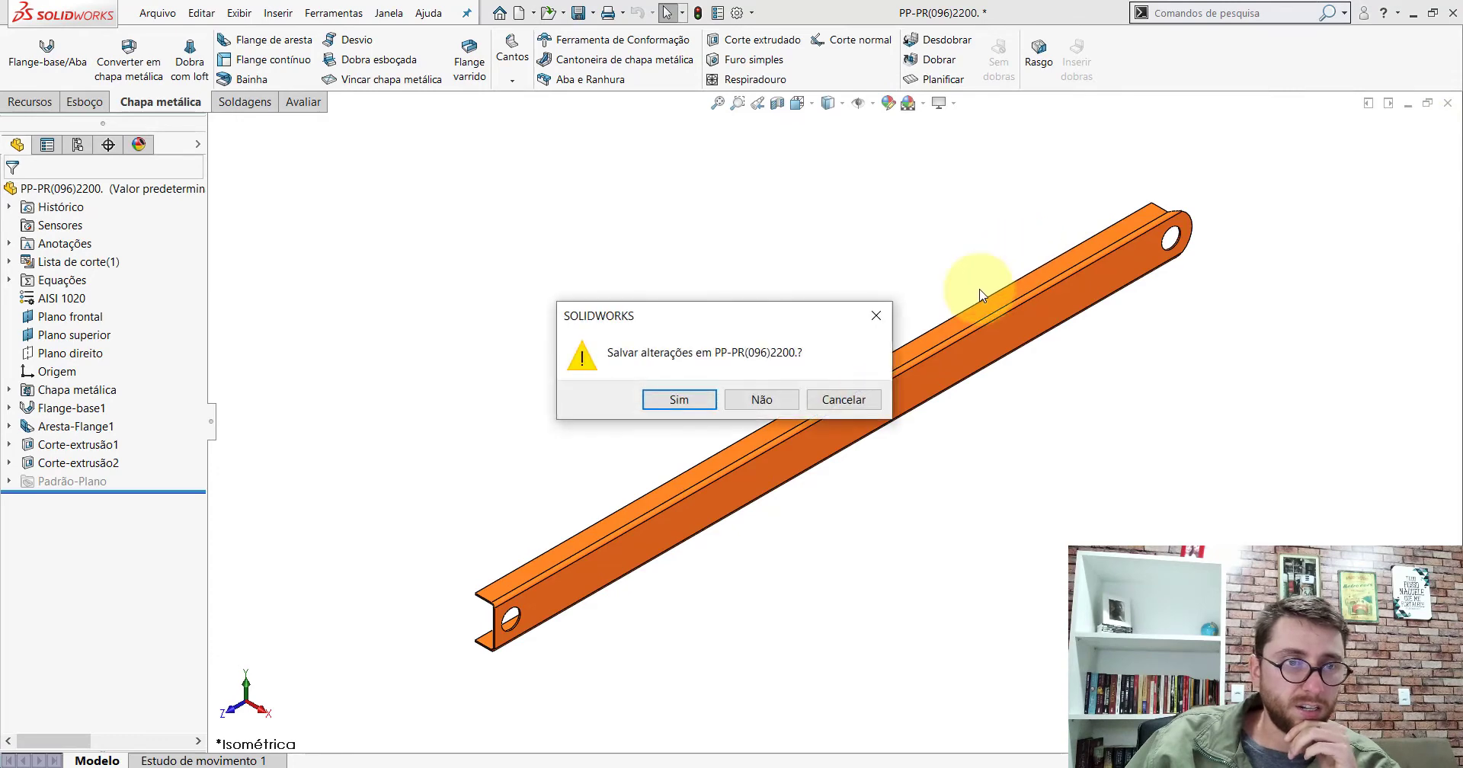
left_click(750, 400)
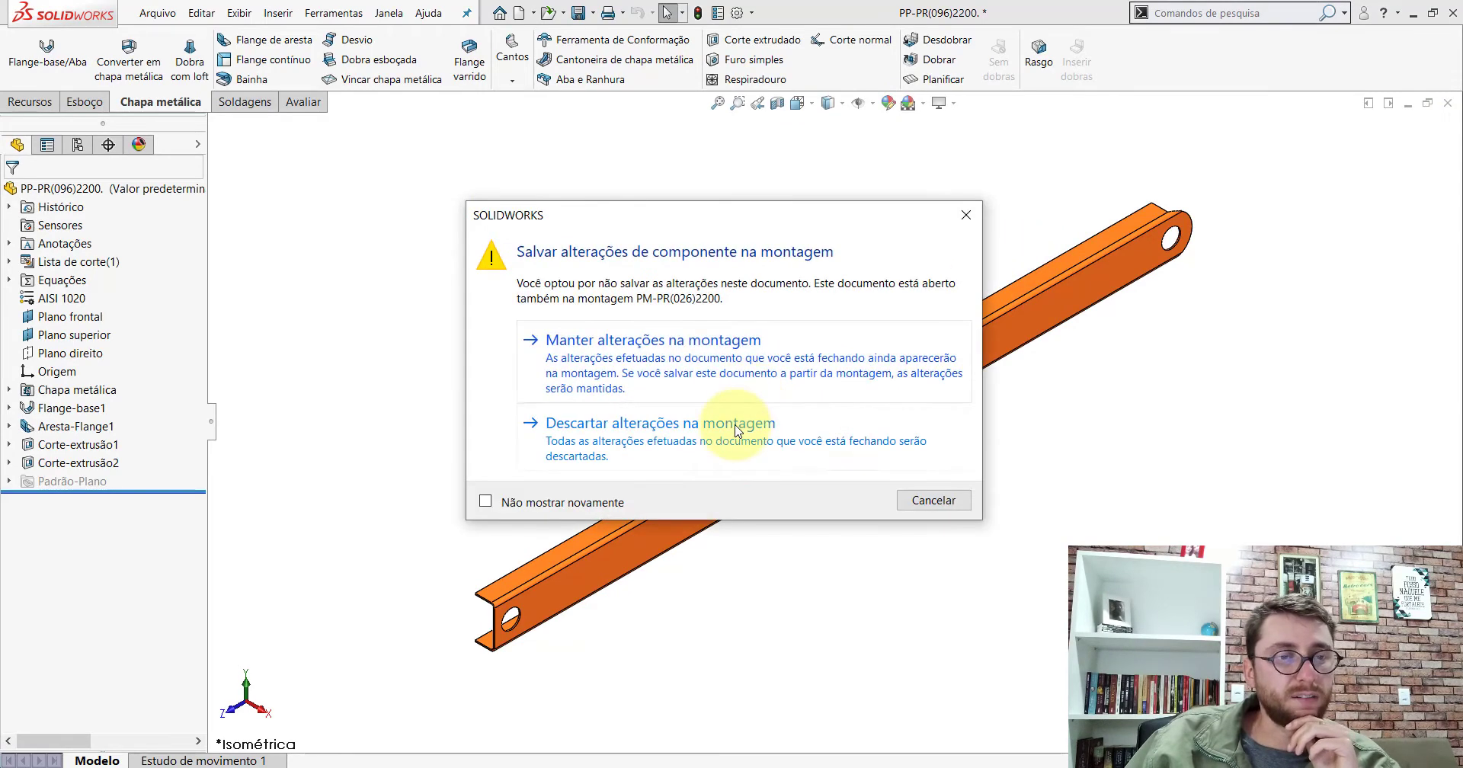
left_click(695, 332)
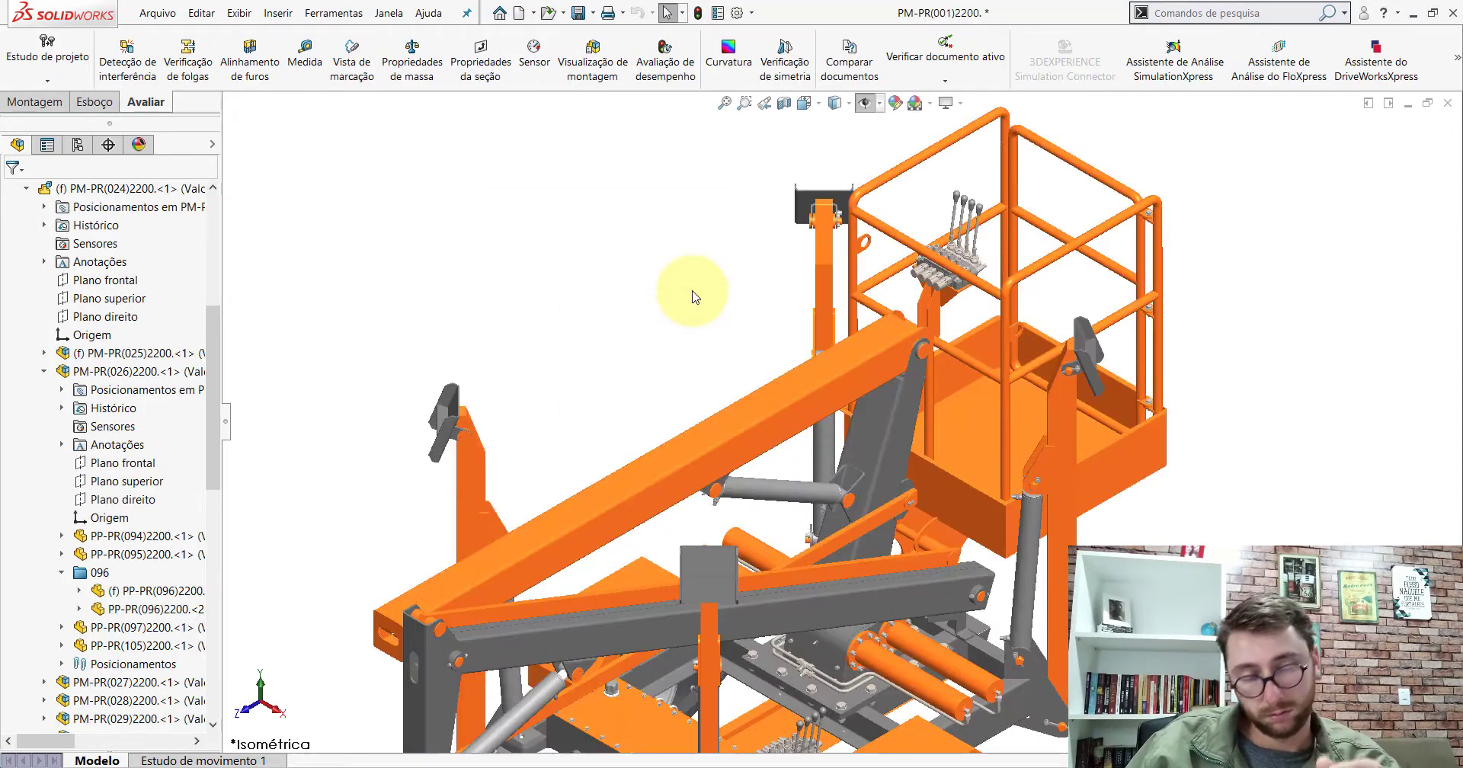
Filter the assembly tree for (095 and select bushing PP-PR(095)2200
scroll(884, 472, "up", 3)
scroll(898, 457, "up", 3)
type("(09")
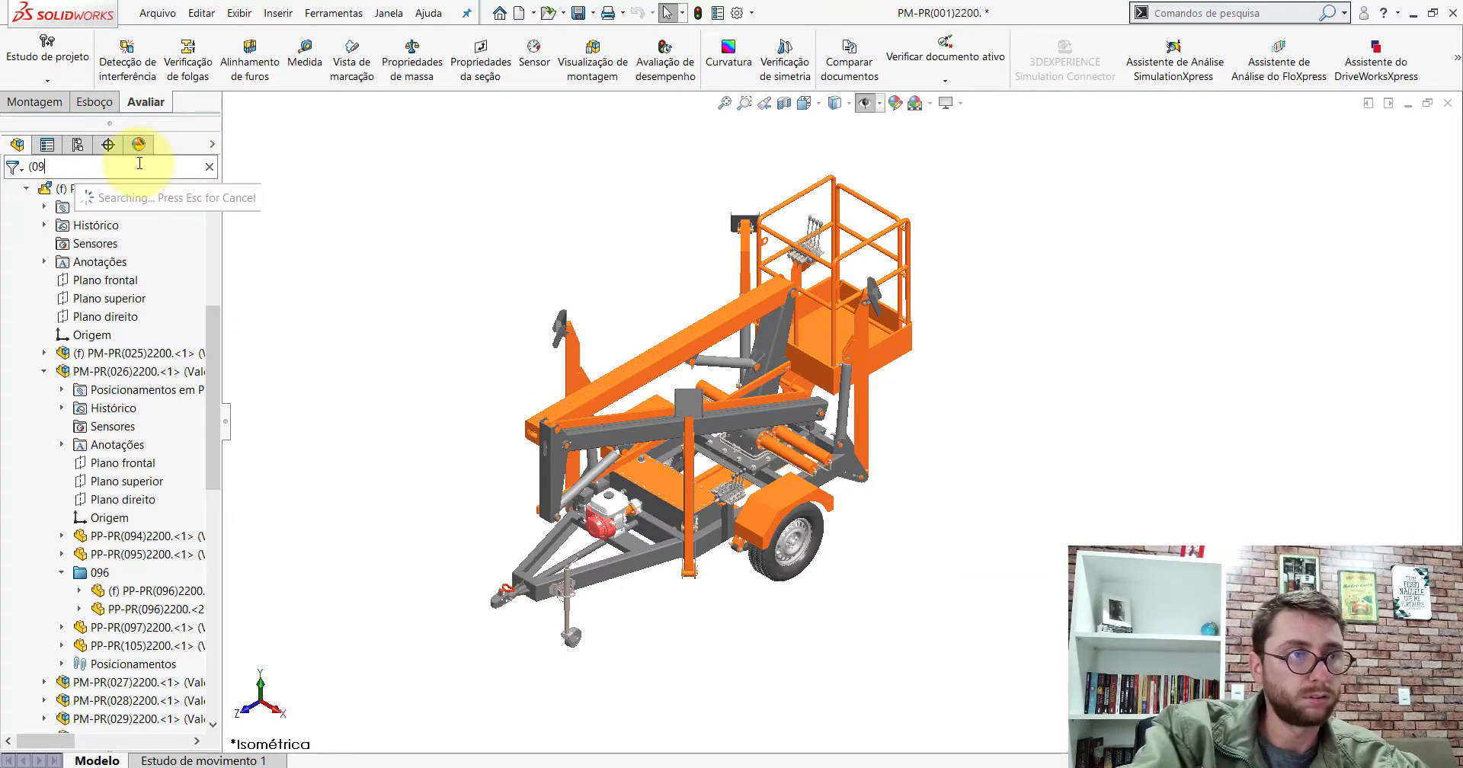
type("5")
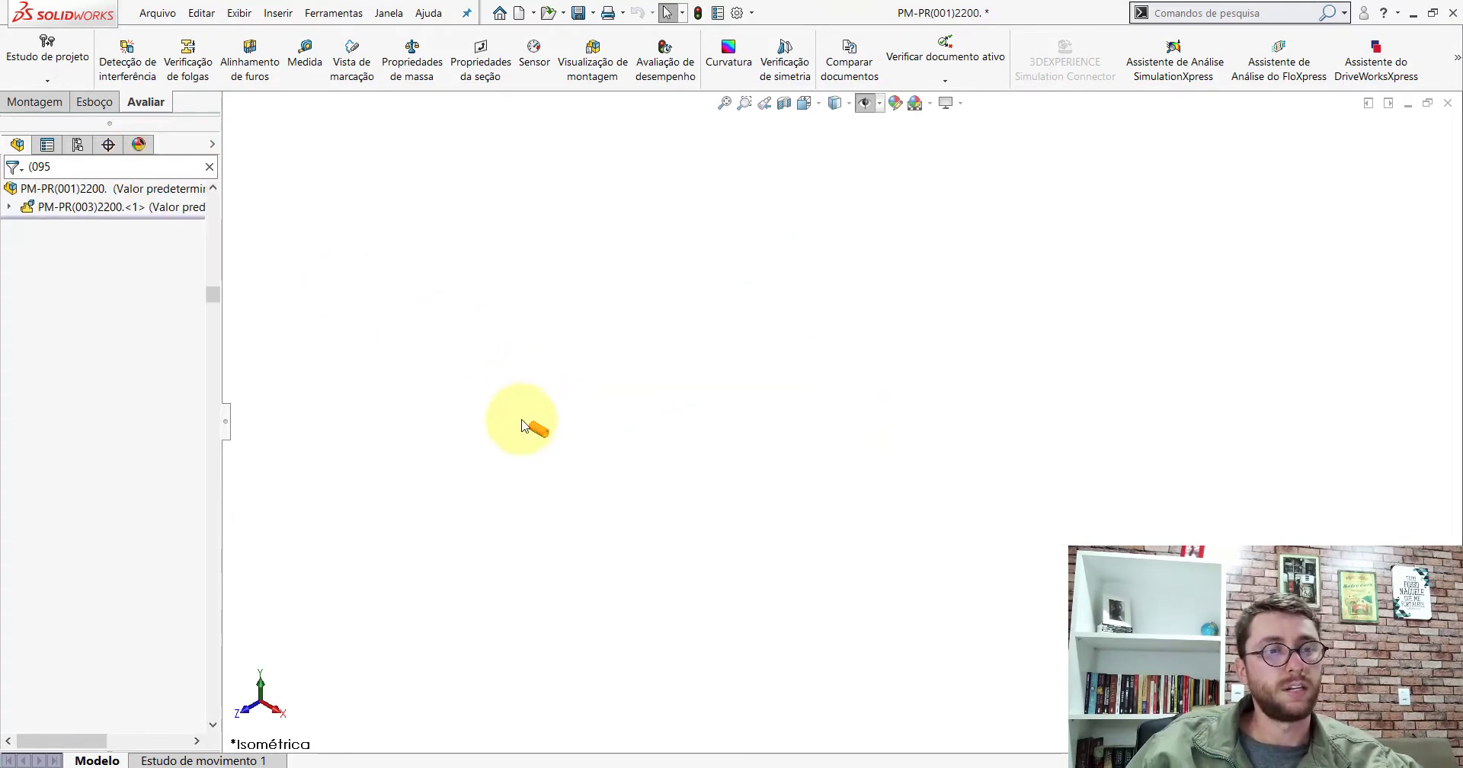
scroll(685, 469, "down", 5)
scroll(690, 396, "down", 5)
left_click(686, 339)
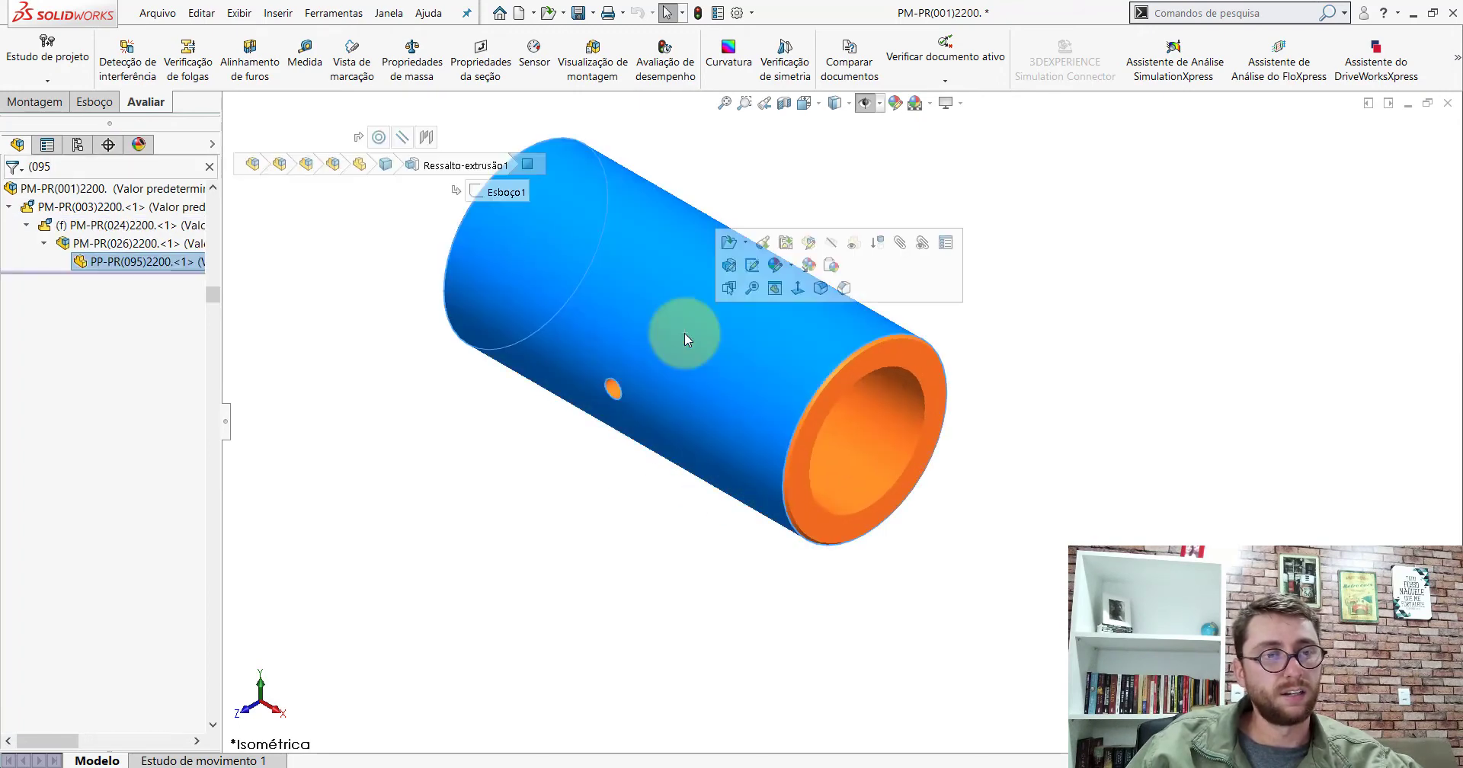
Clear the tree filter and open the beam PM-PR(026)2200 in its own window
left_click(211, 169)
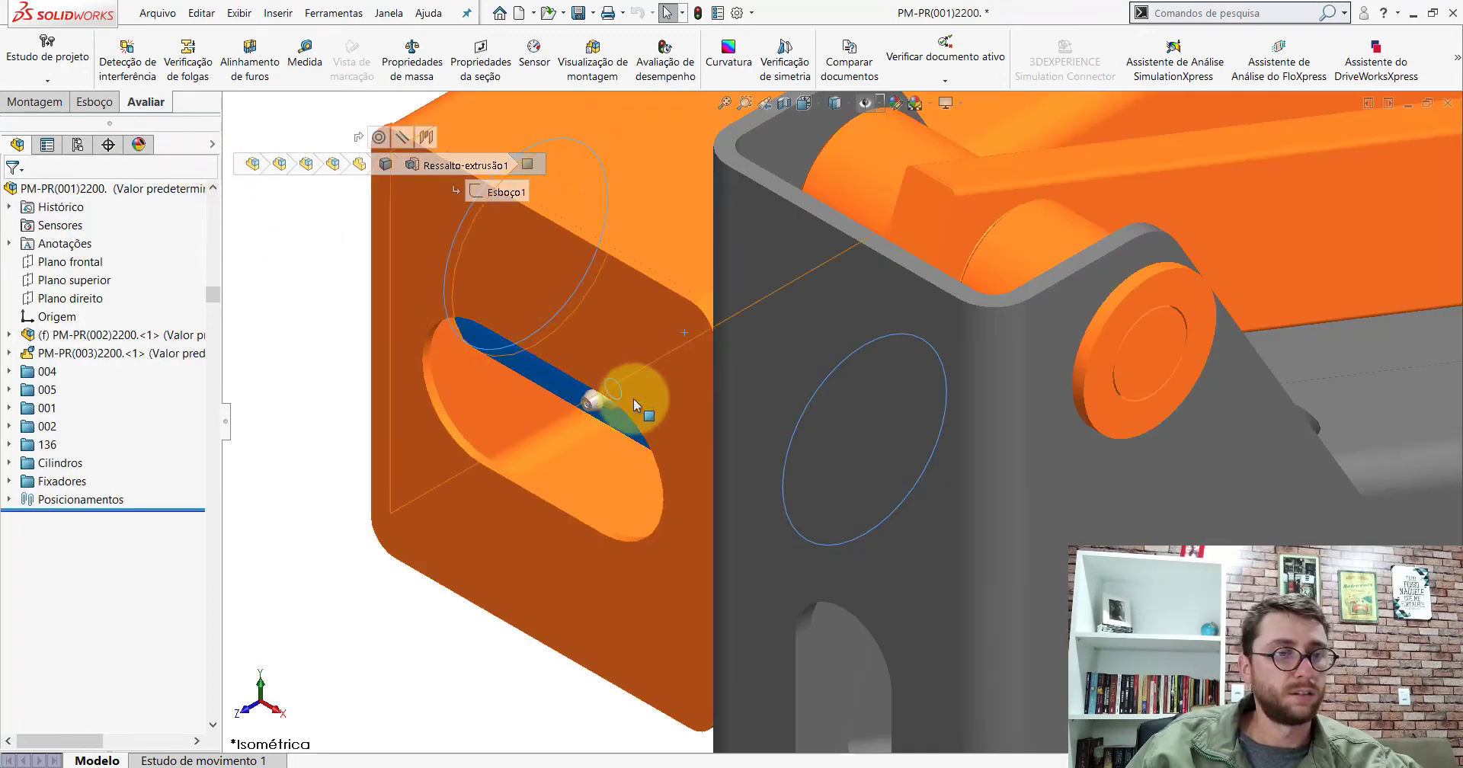
mouse_move(627, 418)
middle_mouse_down()
mouse_move(670, 281)
mouse_move(748, 224)
mouse_move(670, 267)
mouse_move(734, 251)
mouse_move(671, 335)
middle_mouse_up()
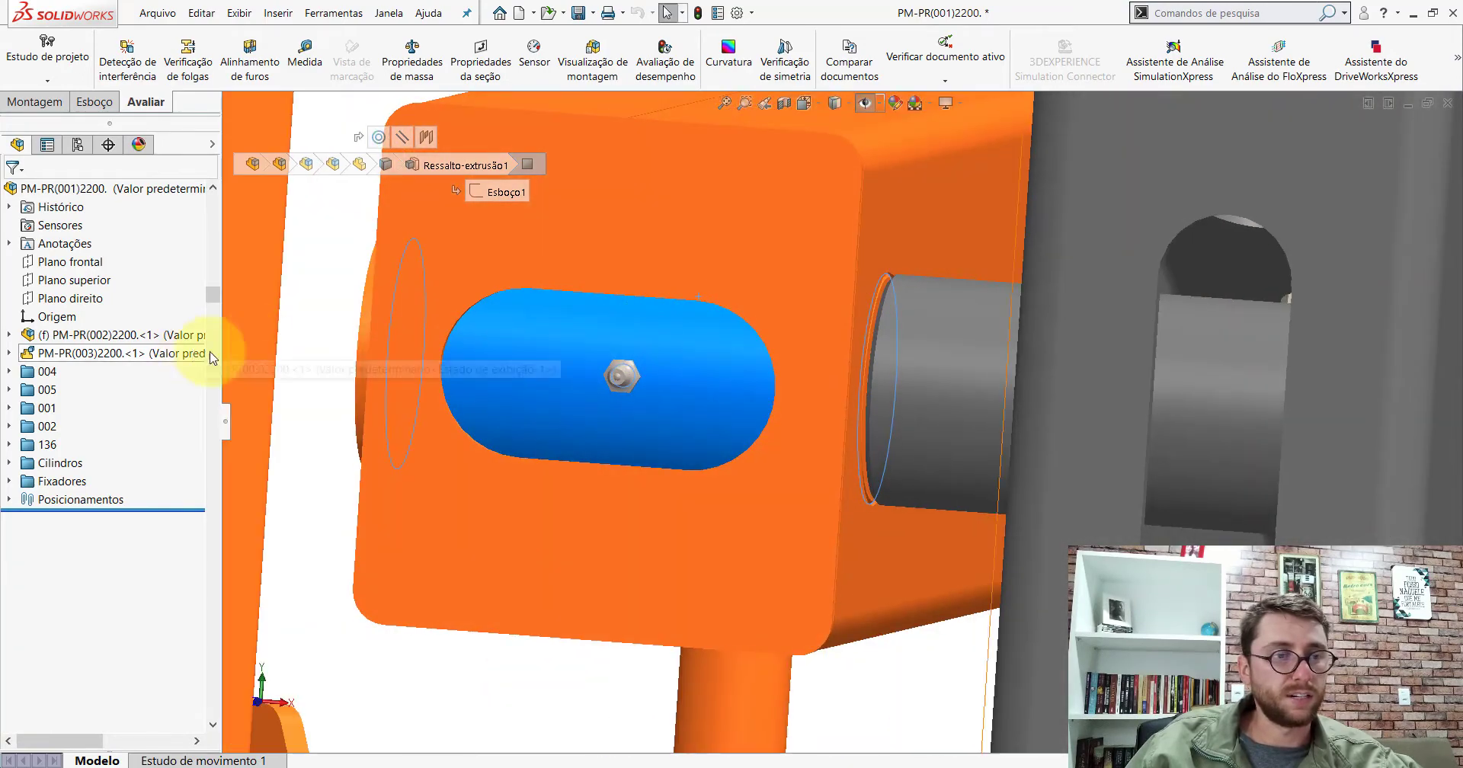
left_click(555, 352)
left_click(149, 372)
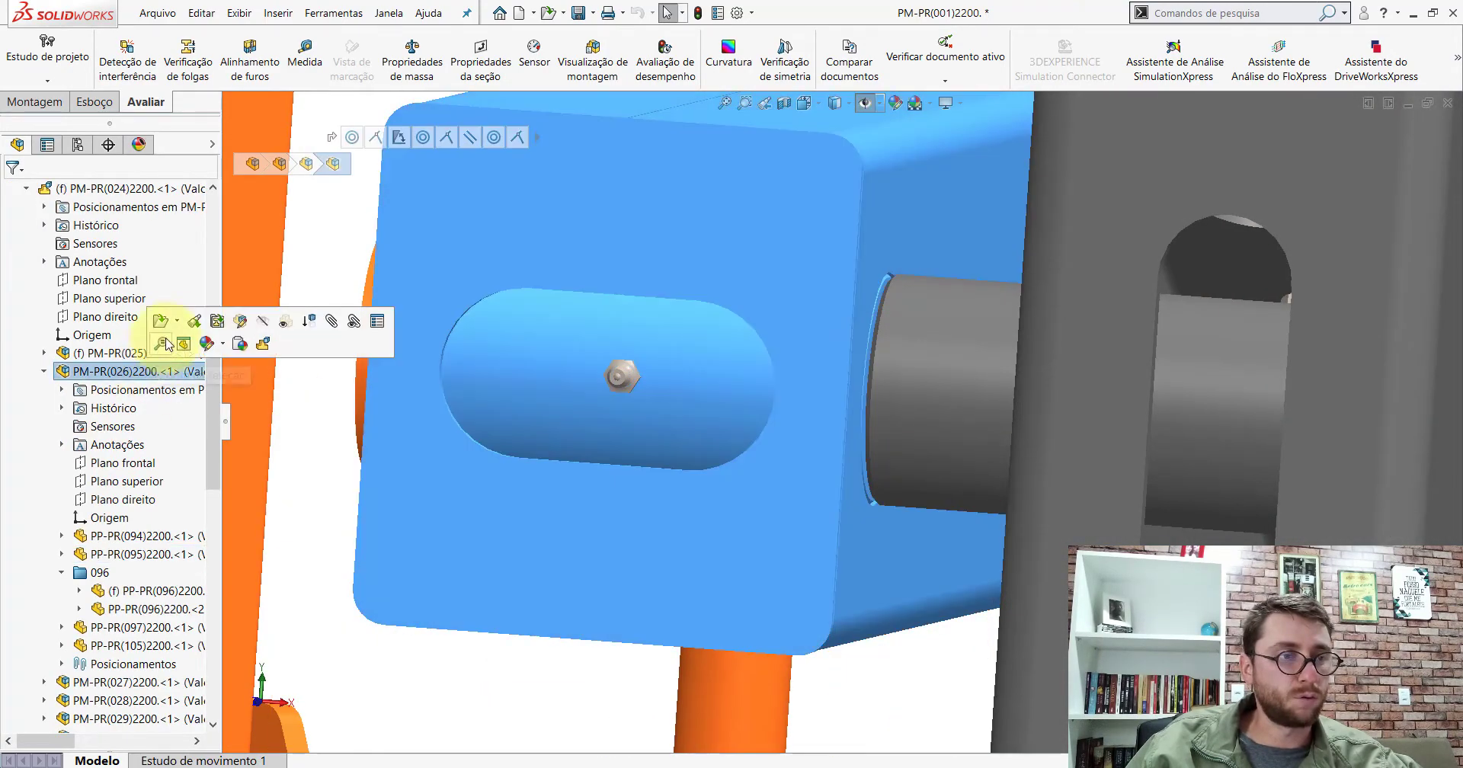
left_click(179, 314)
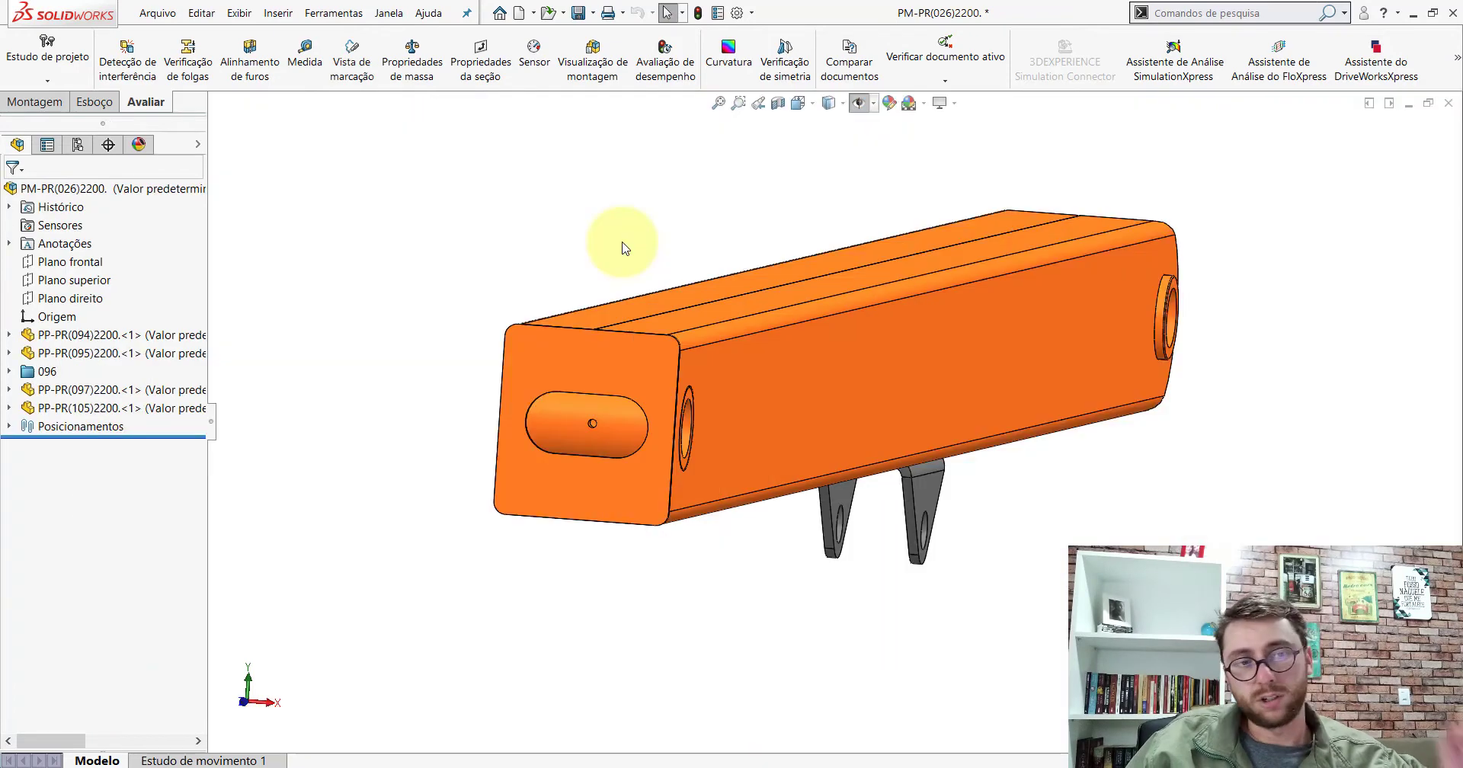
Shade the beam without edges and orbit it to inspect its slotted end face
left_click(830, 145)
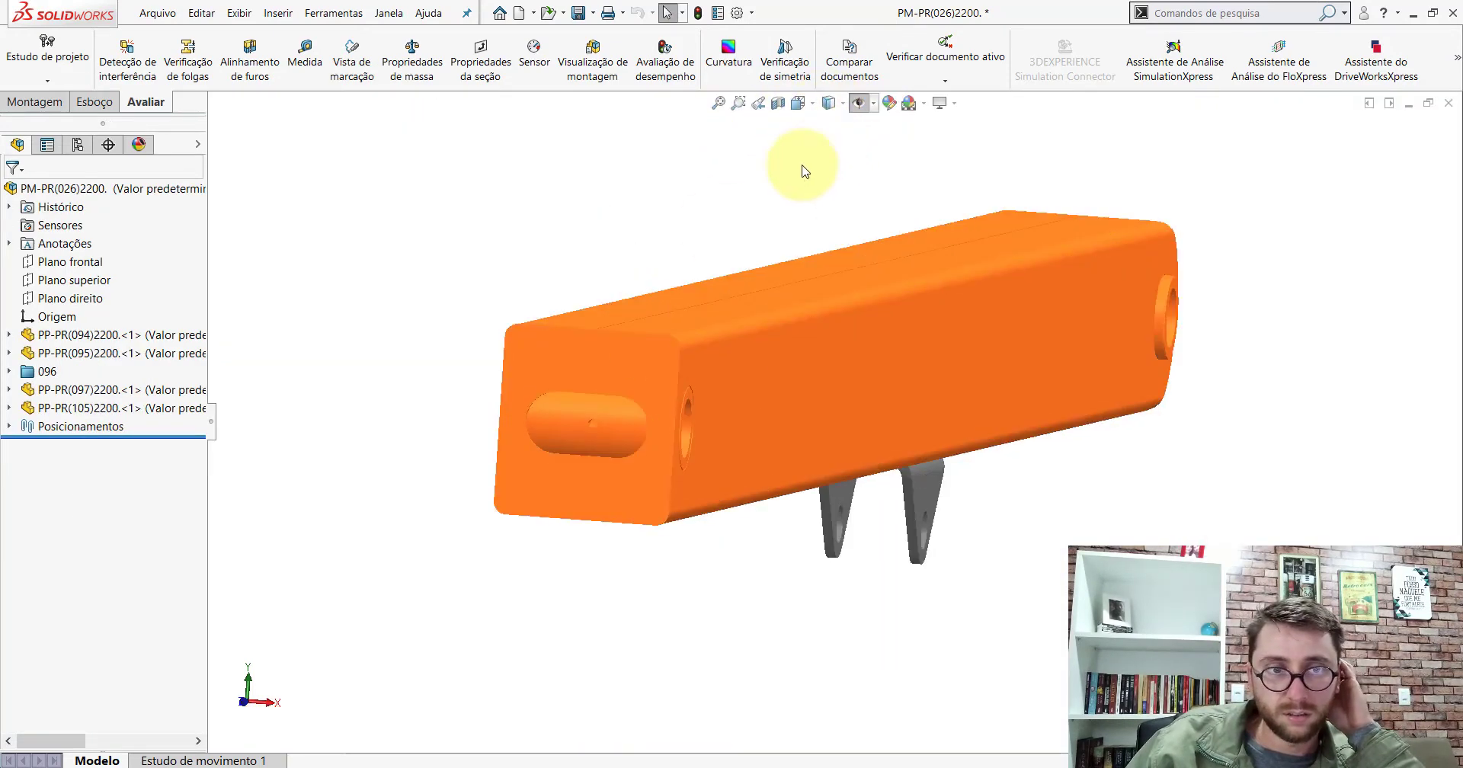
scroll(832, 408, "up", 5)
middle_click_drag(832, 408, 793, 434)
scroll(622, 492, "down", 5)
mouse_move(622, 492)
middle_mouse_down()
mouse_move(447, 330)
mouse_move(545, 363)
mouse_move(773, 393)
mouse_move(869, 467)
mouse_move(440, 452)
middle_mouse_up()
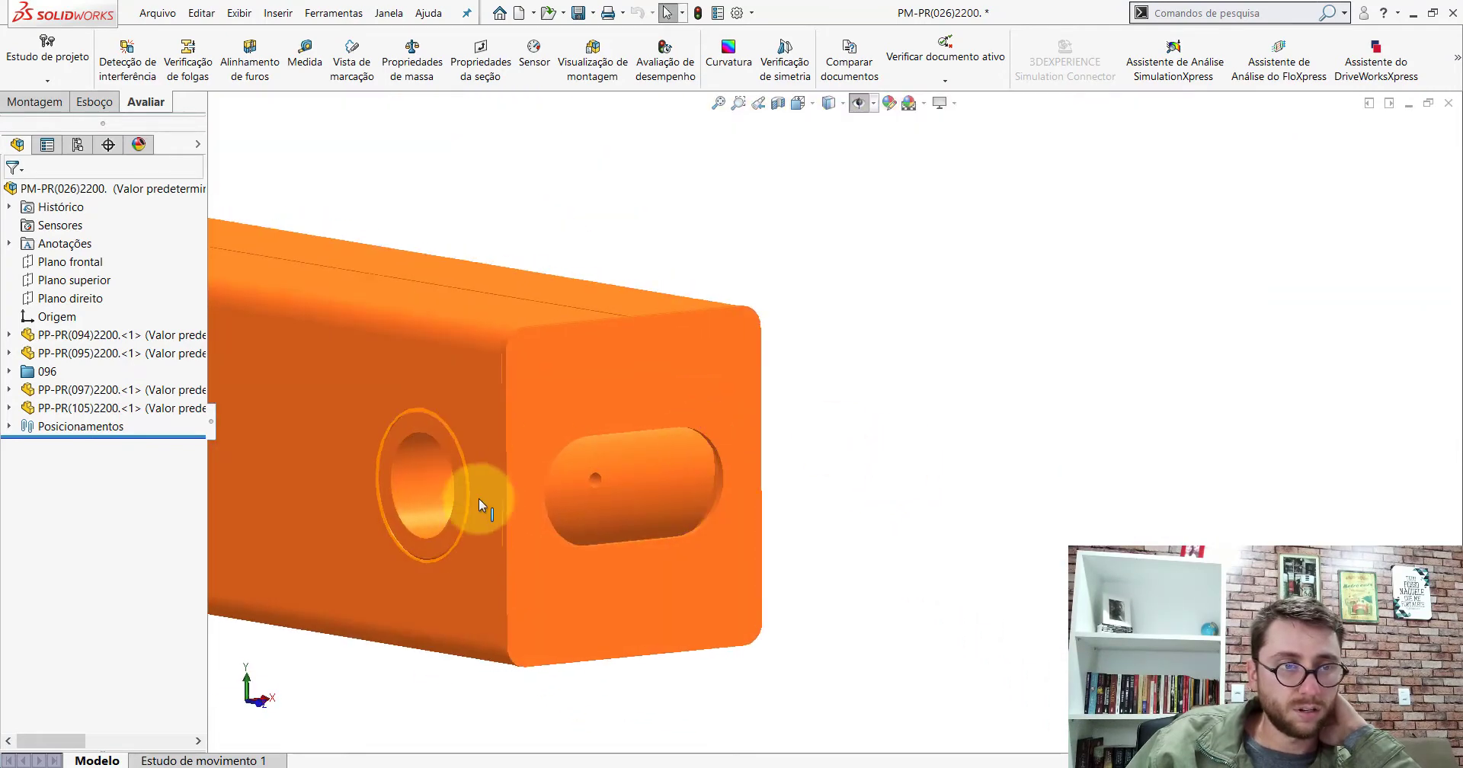
mouse_move(483, 500)
middle_mouse_down()
mouse_move(402, 340)
mouse_move(390, 429)
mouse_move(587, 483)
mouse_move(598, 496)
mouse_move(532, 556)
mouse_move(564, 485)
mouse_move(561, 523)
middle_mouse_up()
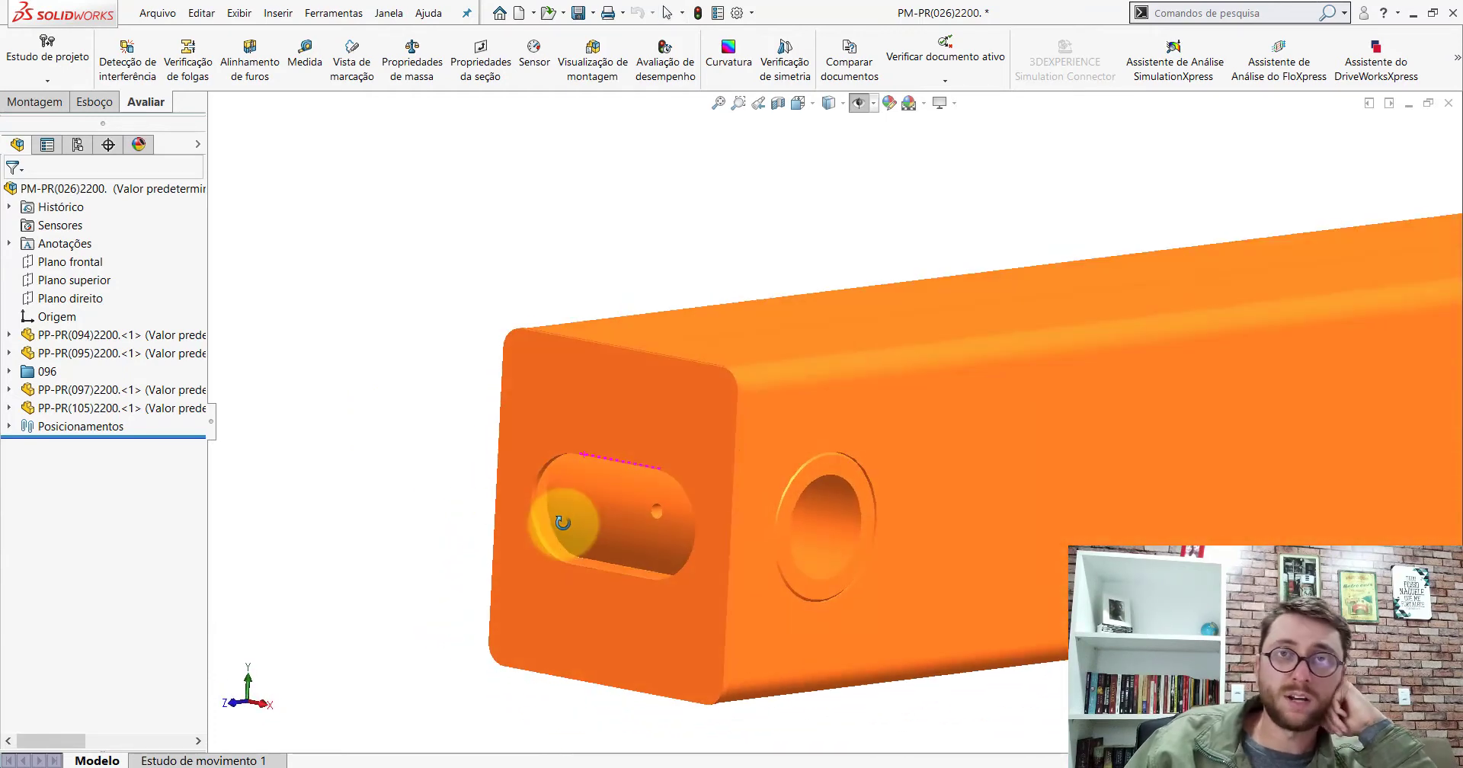
left_click(609, 402)
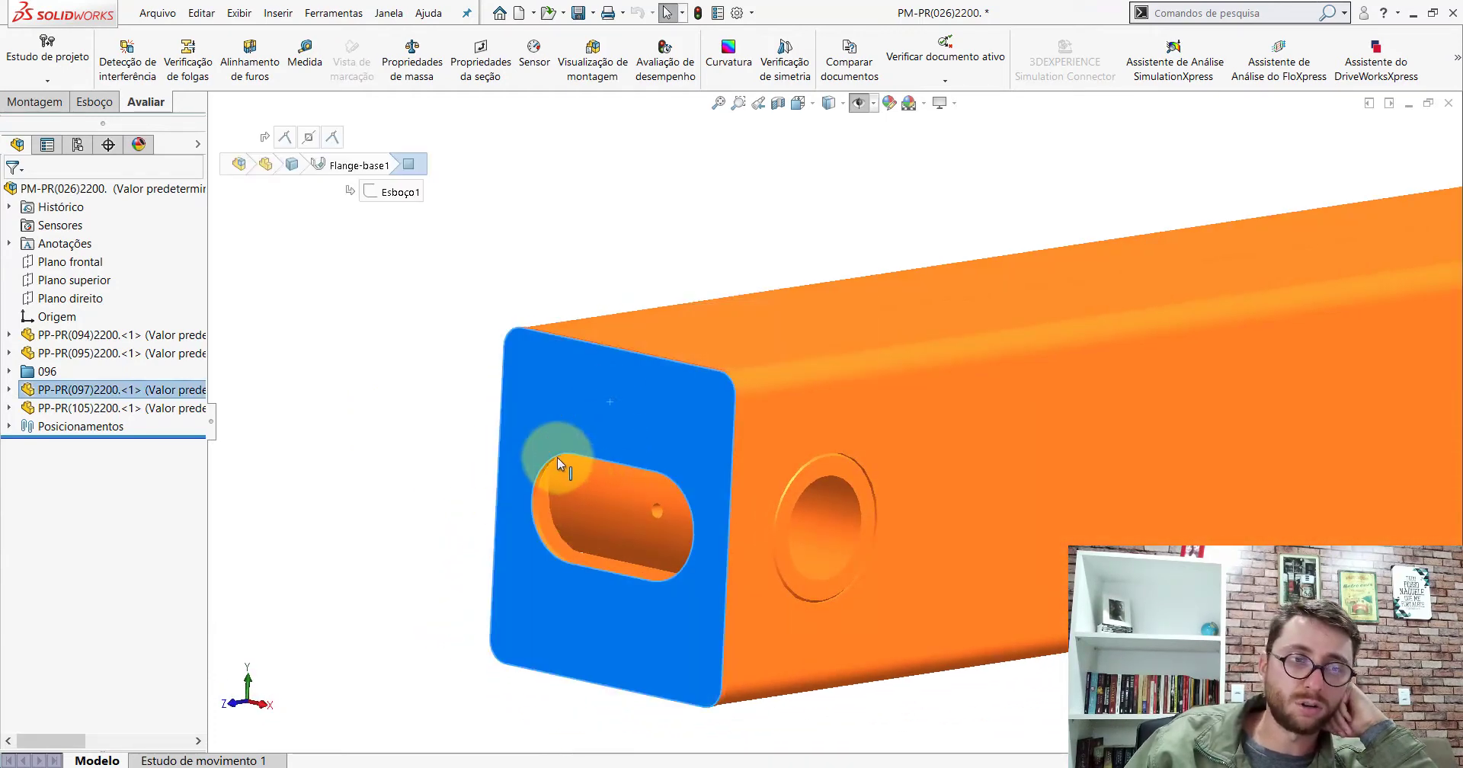
mouse_move(620, 614)
middle_mouse_down()
mouse_move(695, 477)
mouse_move(863, 496)
mouse_move(747, 434)
mouse_move(747, 215)
middle_mouse_up()
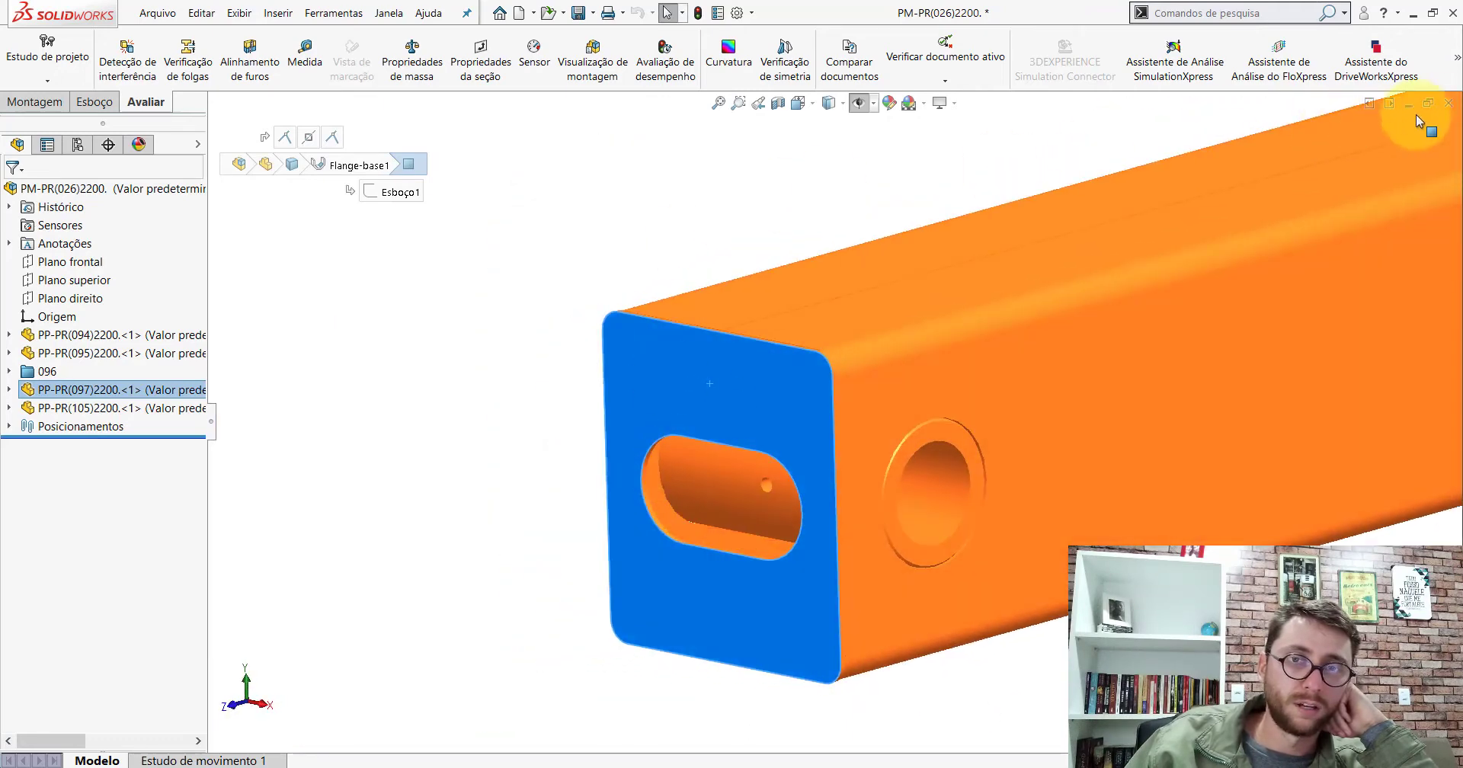
Close the beam without saving, switch to isometric view and open the bushing PP-PR(095)2200
key("ctrl+w")
left_click(680, 400)
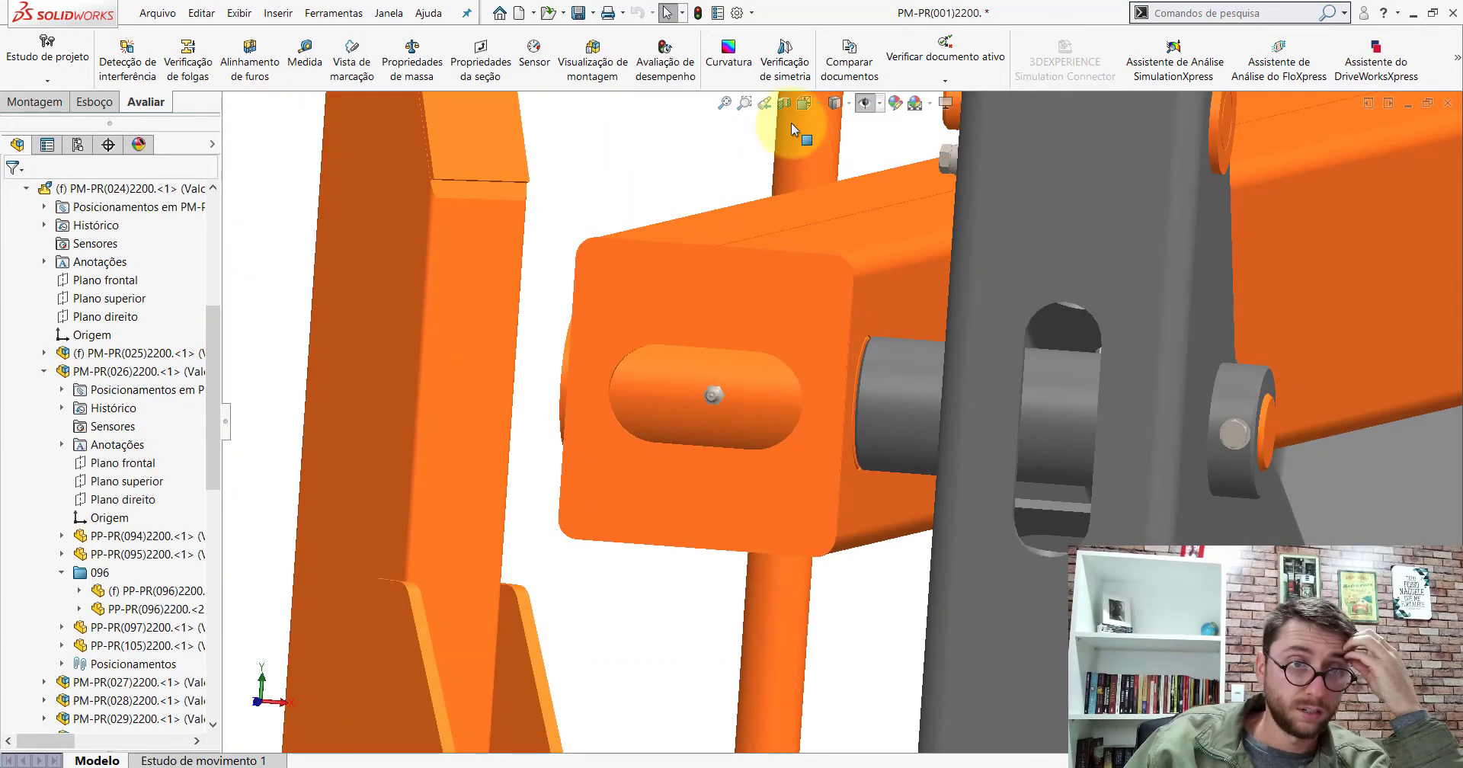
left_click(803, 103)
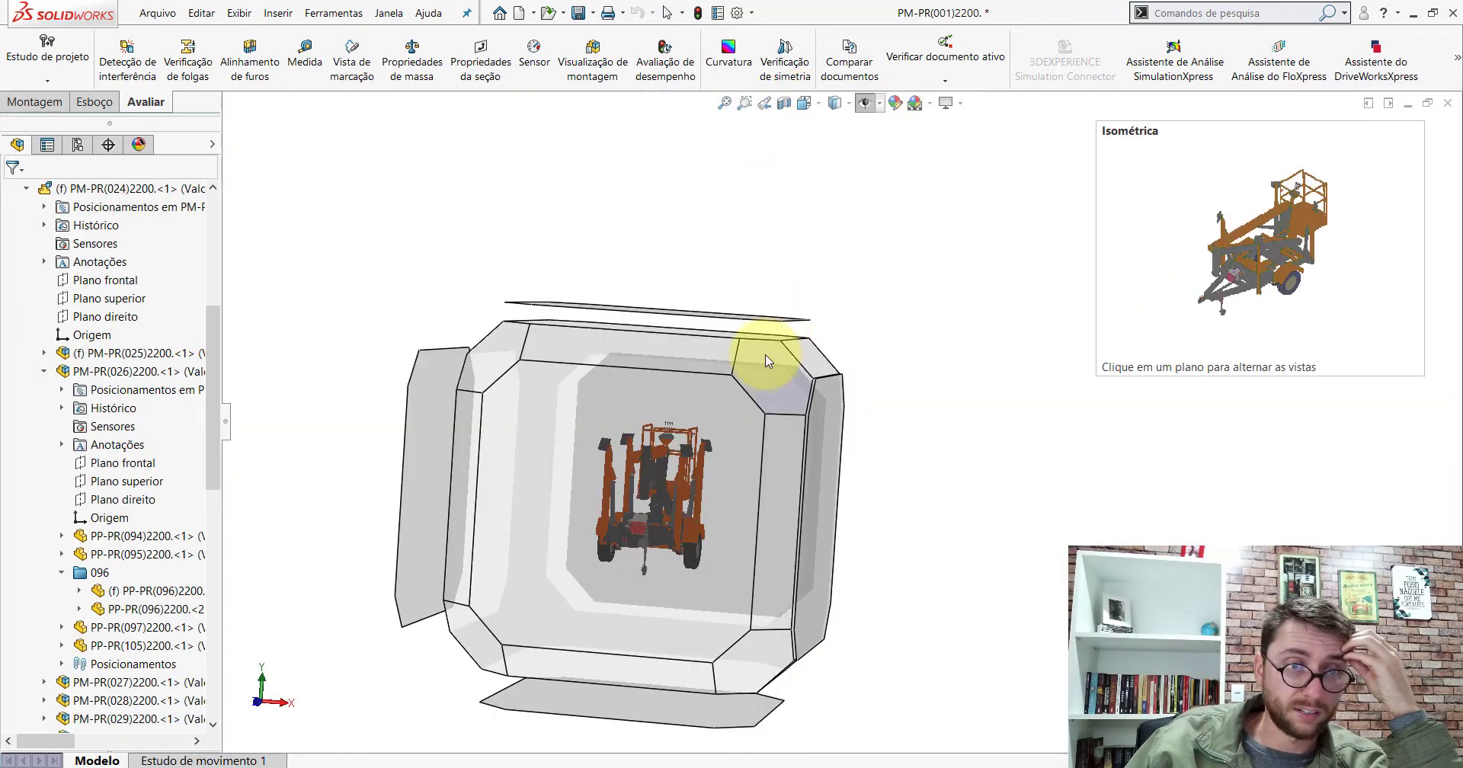
left_click(766, 347)
scroll(732, 415, "down", 3)
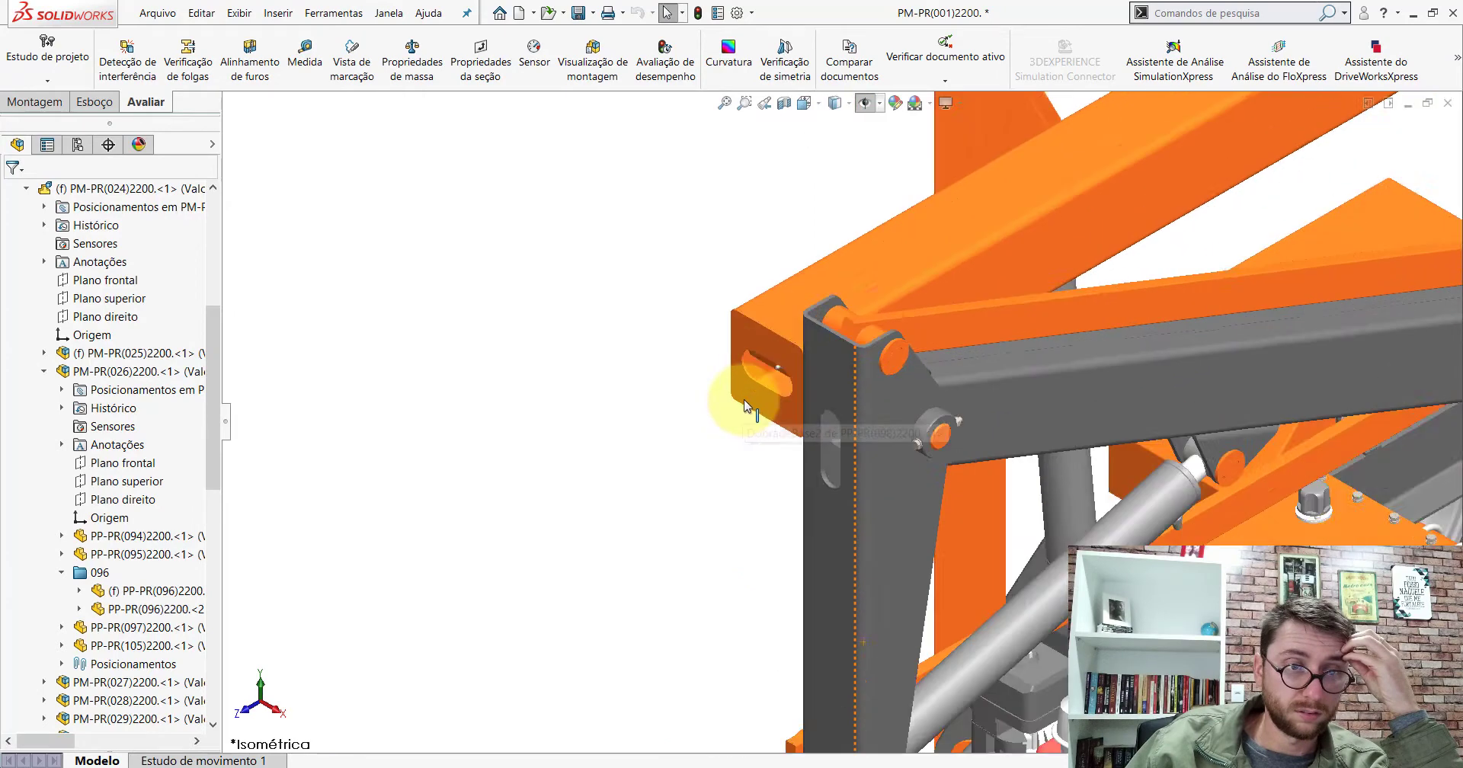
scroll(743, 396, "down", 3)
scroll(723, 366, "down", 3)
left_click(720, 345)
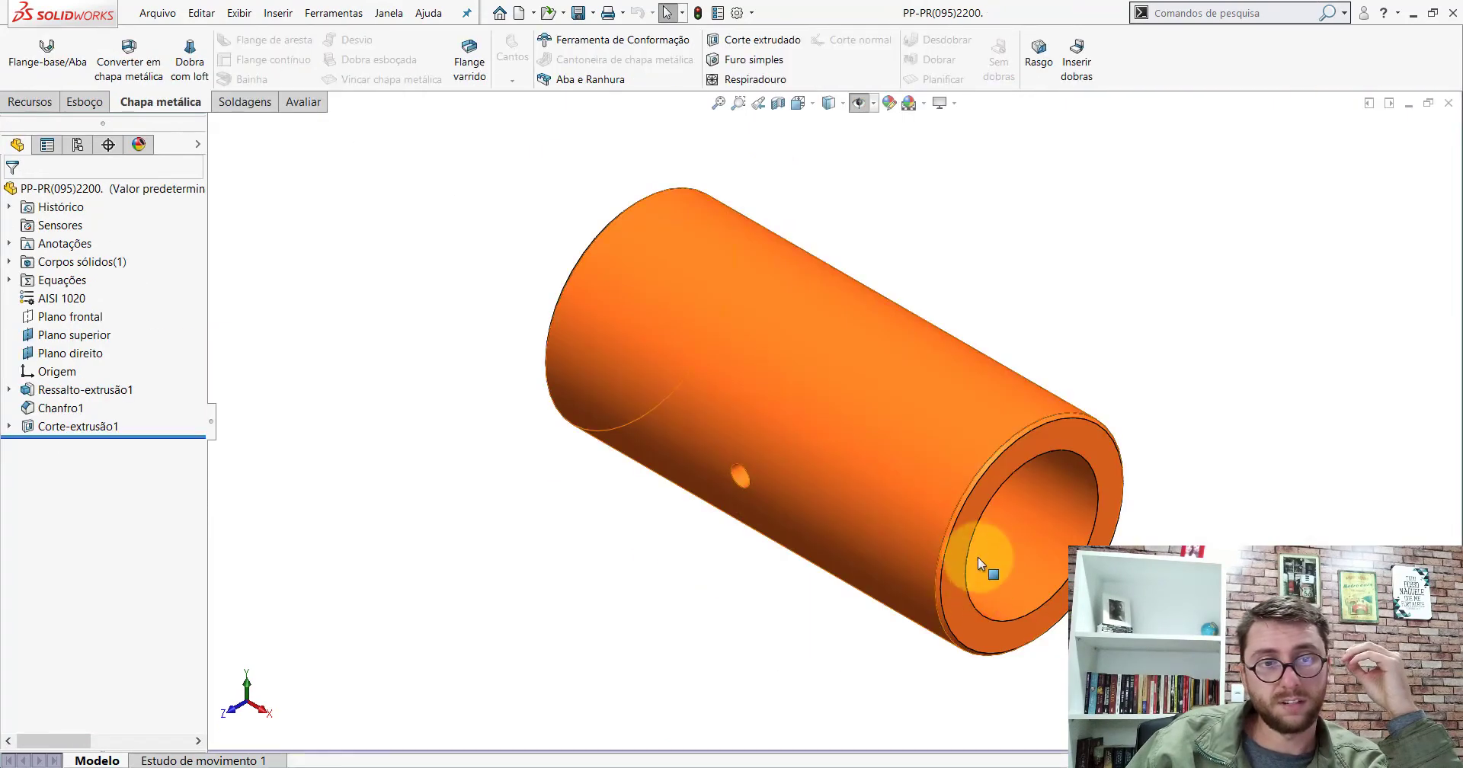
Create a new empty part document, Peça3
scroll(963, 392, "down", 2)
scroll(914, 373, "down", 3)
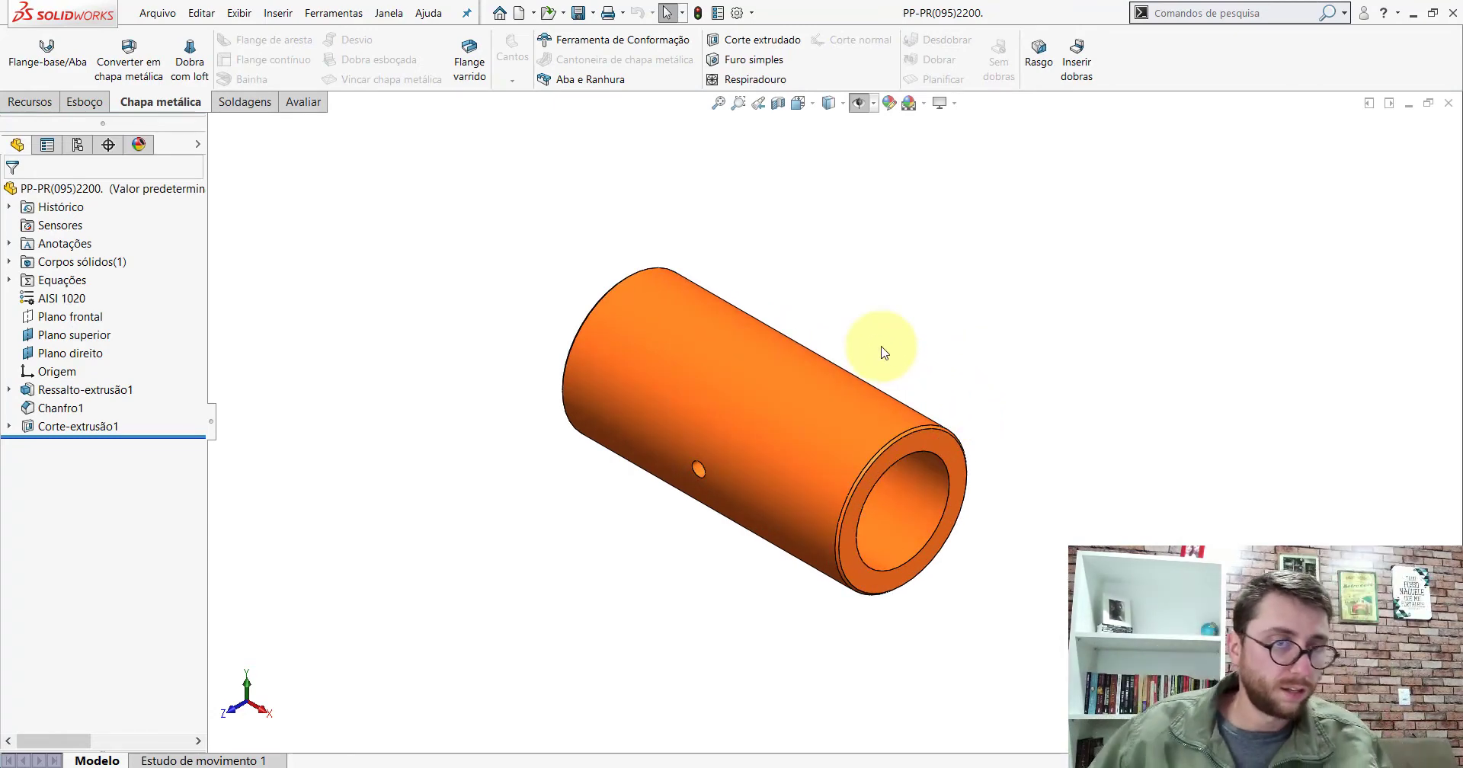
left_click(518, 13)
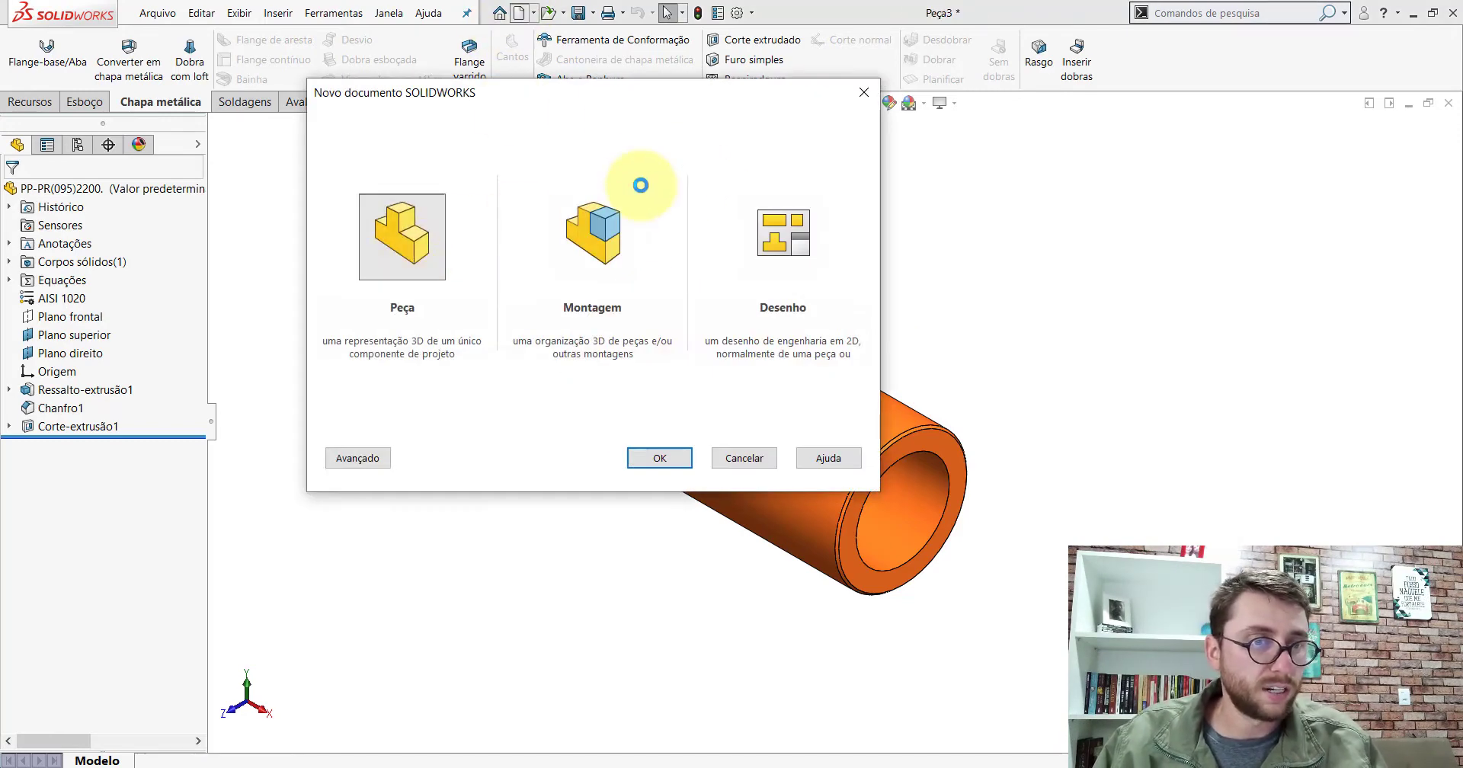
key("Return")
Set the isometric view and start a sketch on Plano frontal
left_click(800, 107)
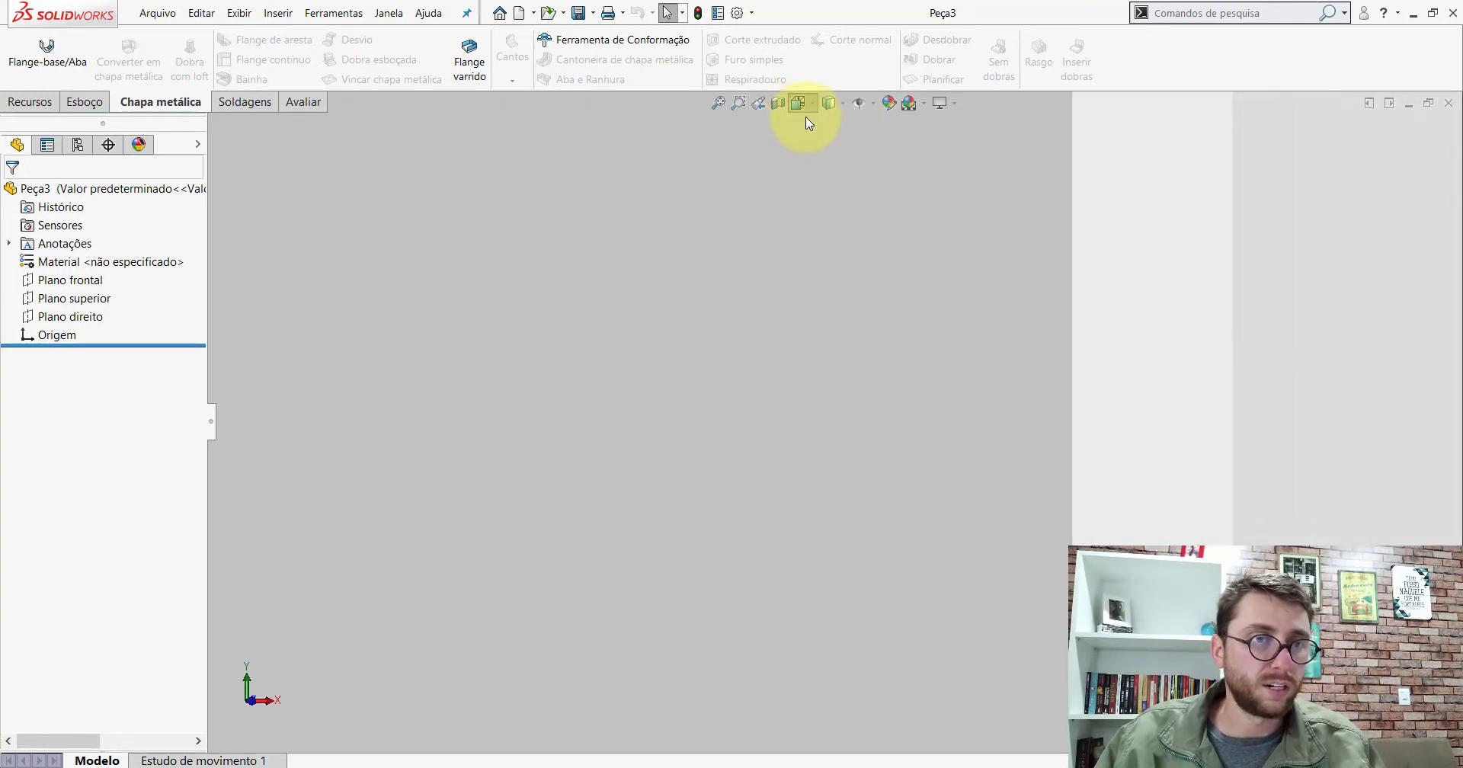
left_click(884, 136)
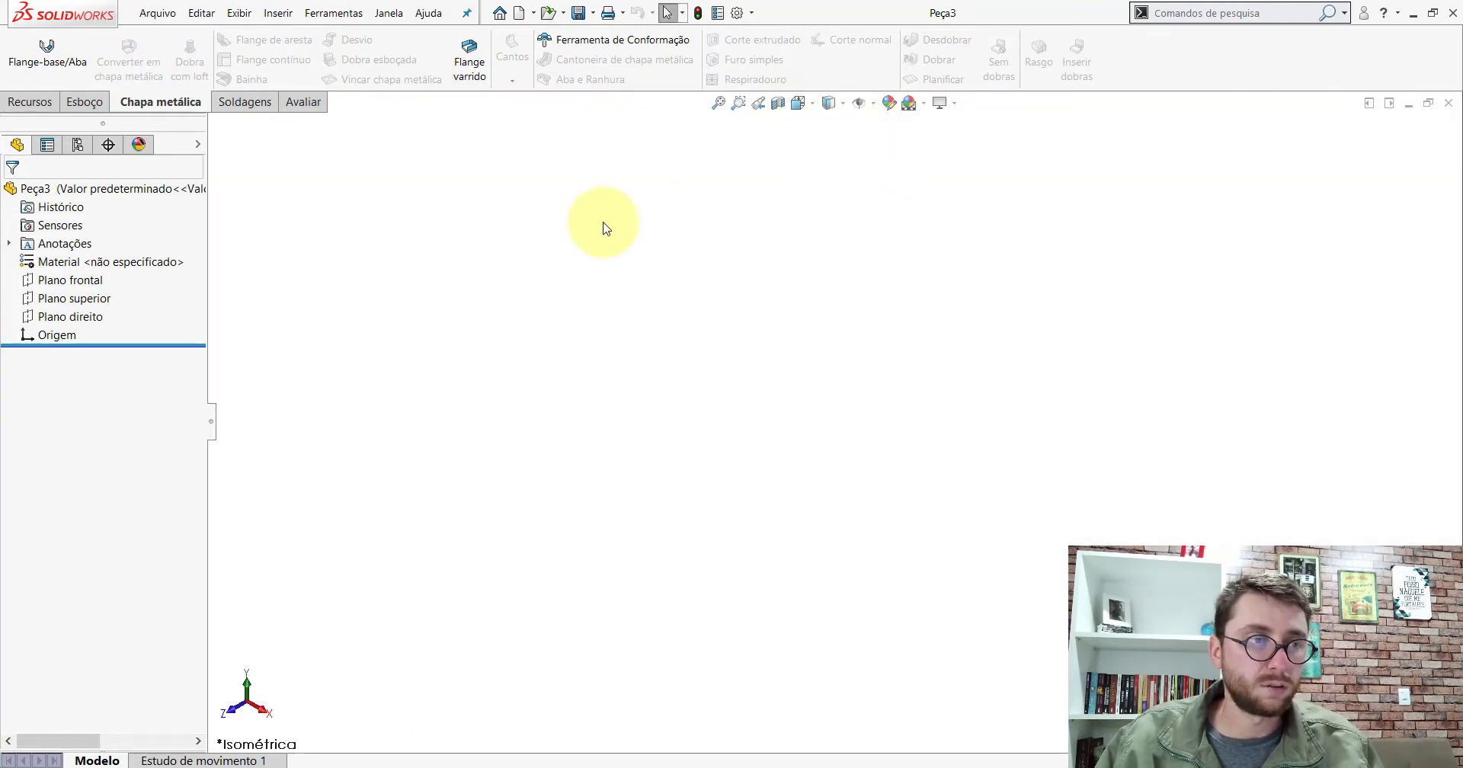
left_click(68, 281)
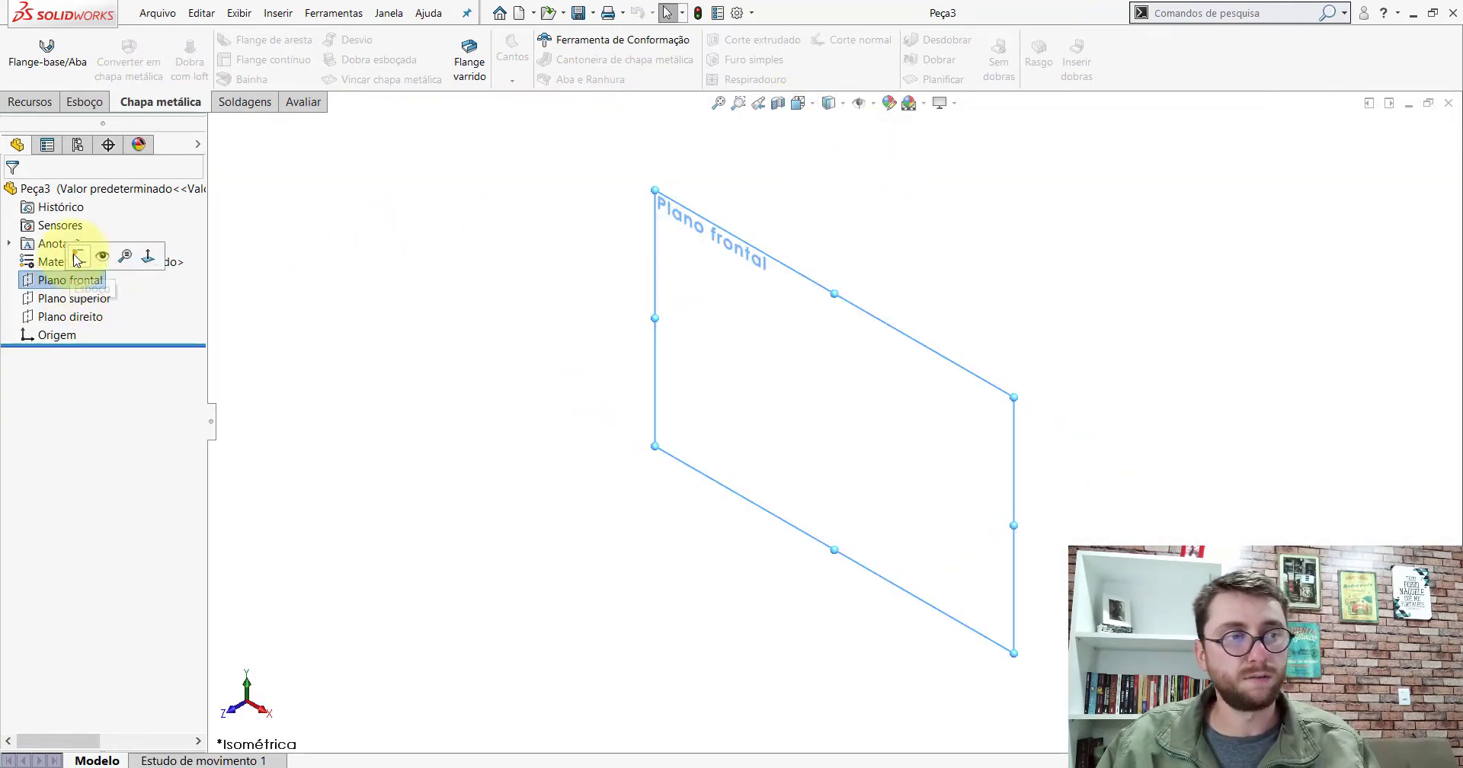
left_click(77, 257)
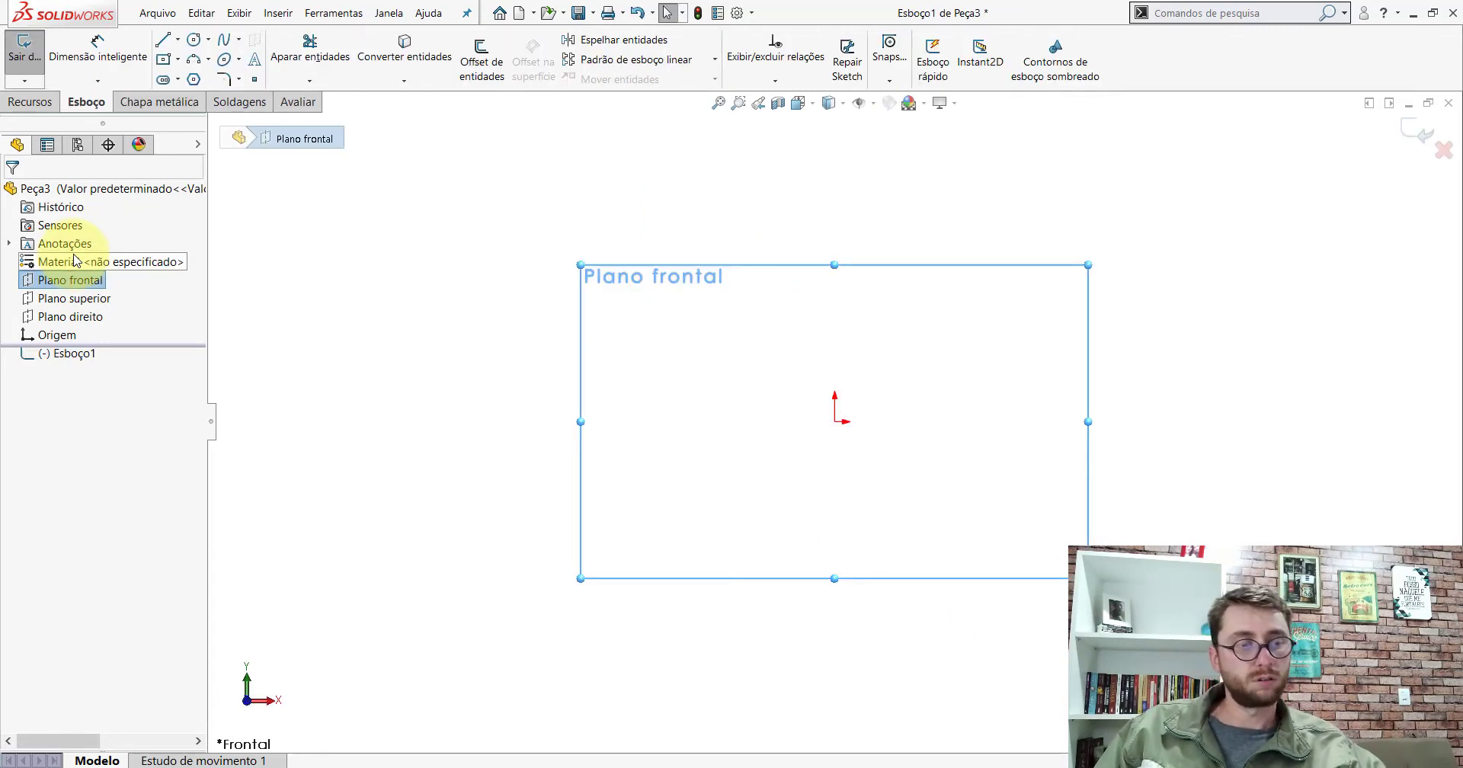
Draw a horizontal centerline with its midpoint fixed on the origin
left_click(177, 38)
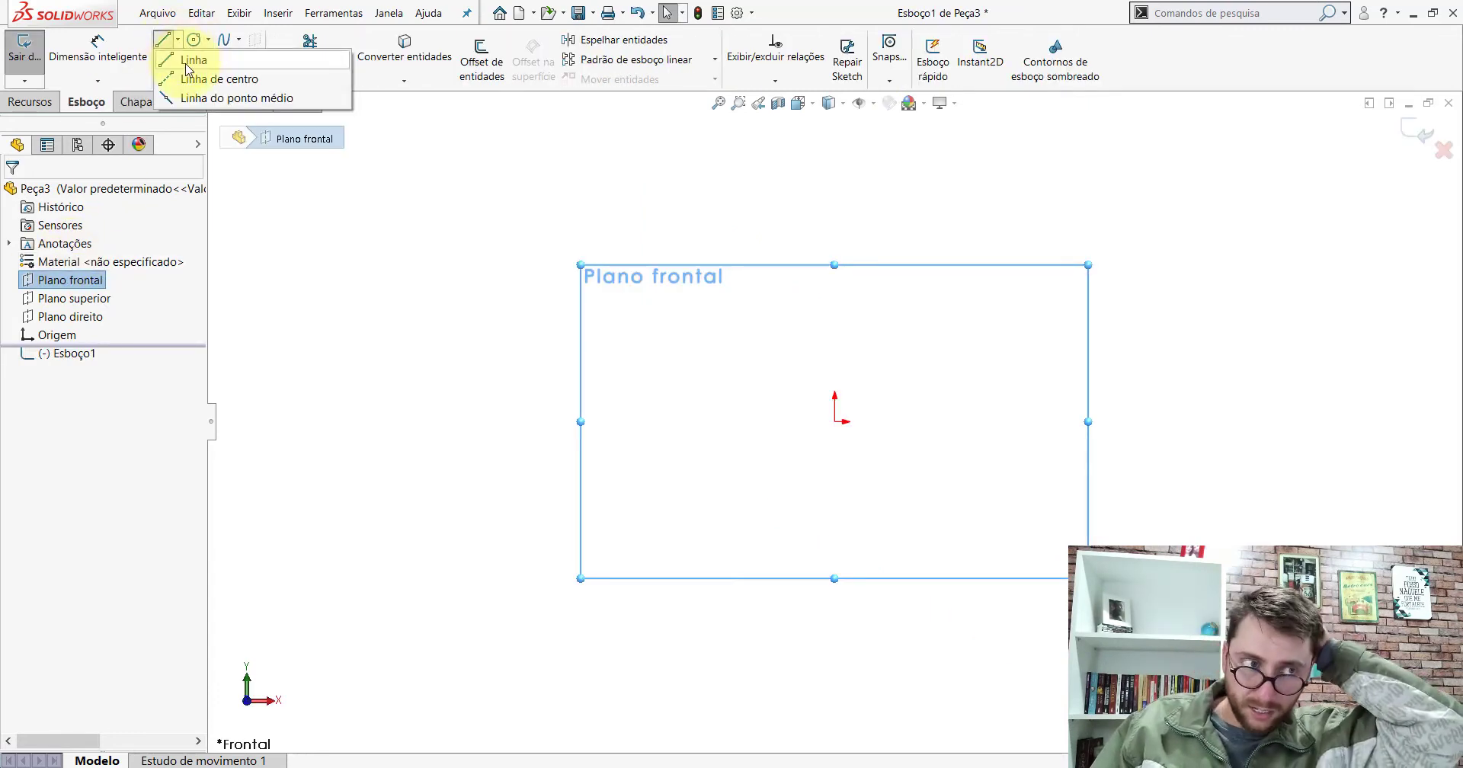
left_click(206, 76)
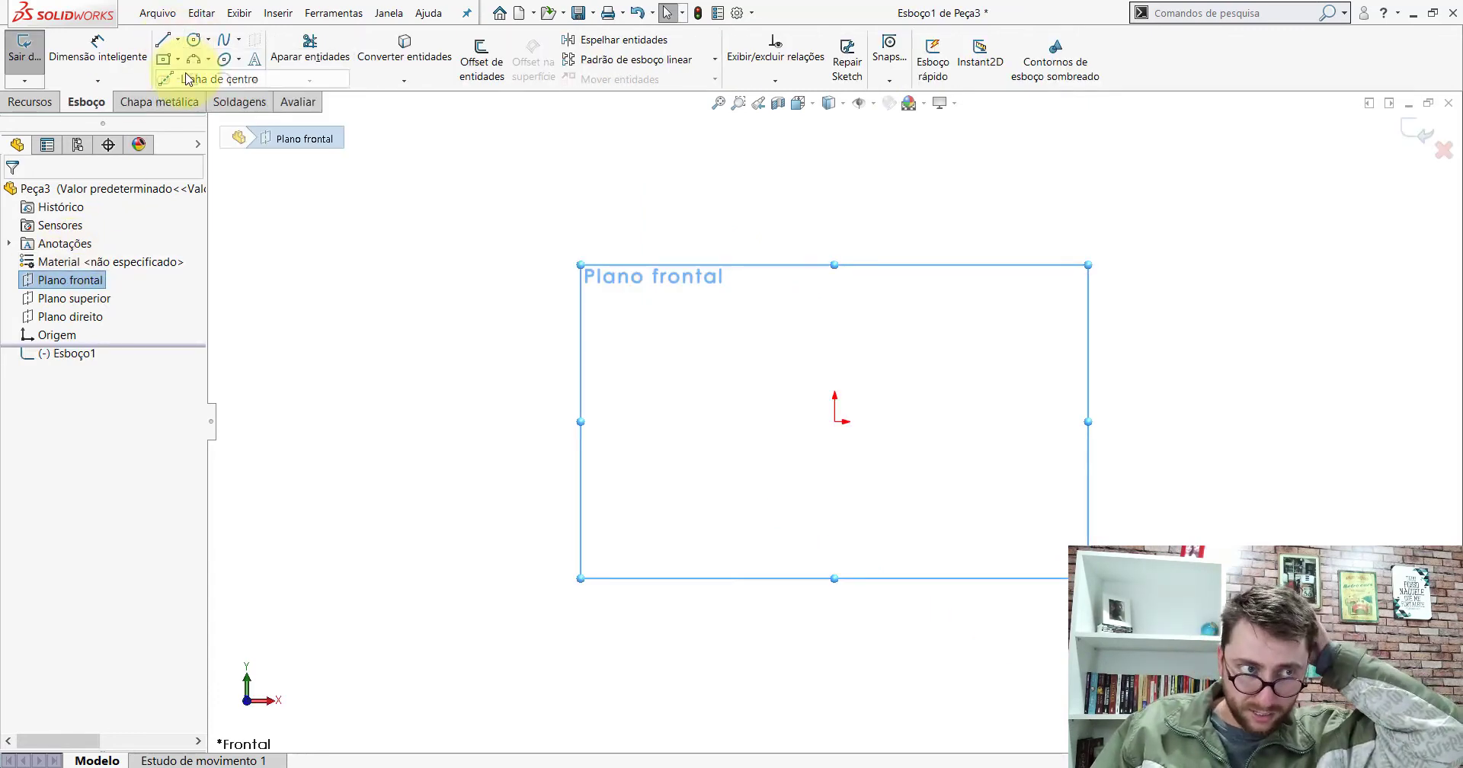
left_click(461, 437)
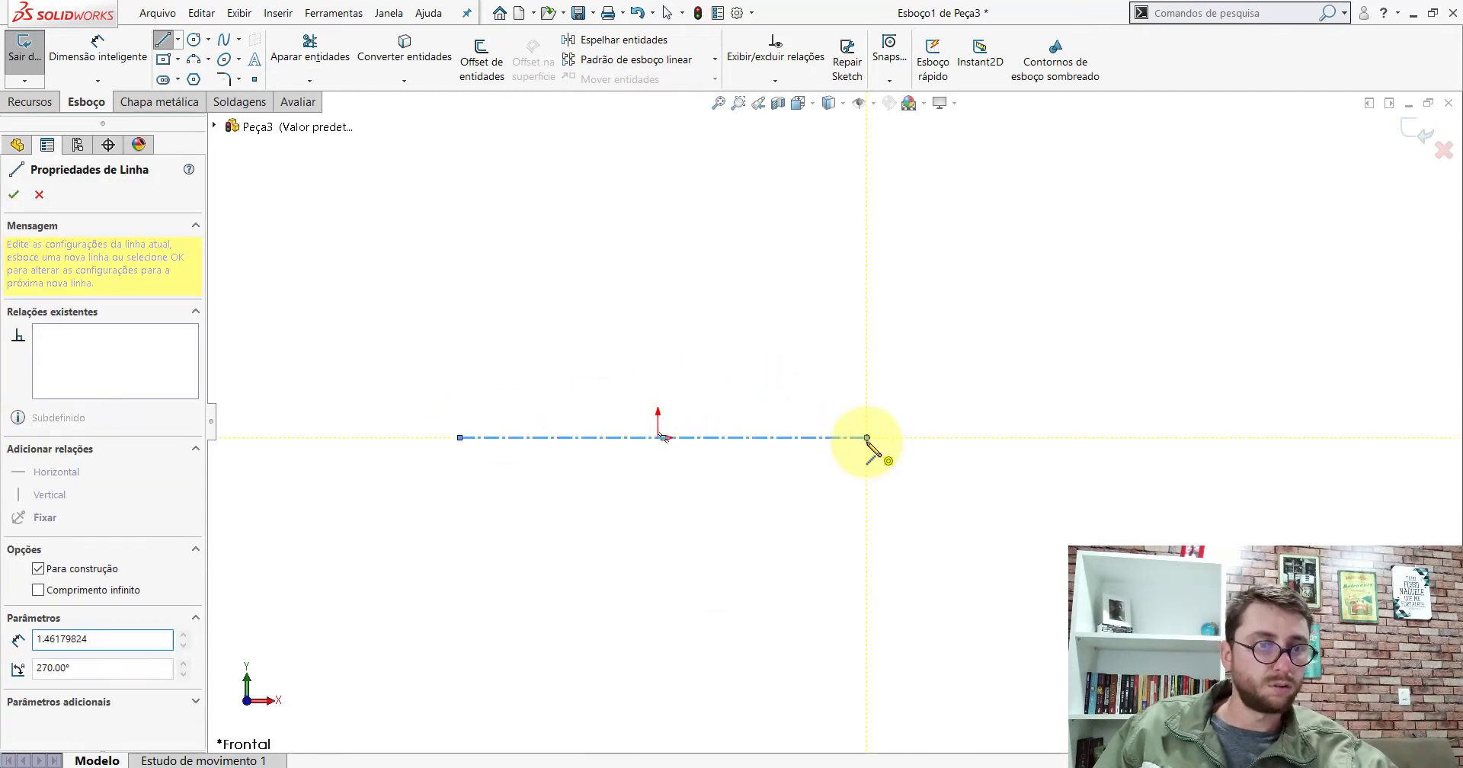
left_click(867, 437)
key("Escape")
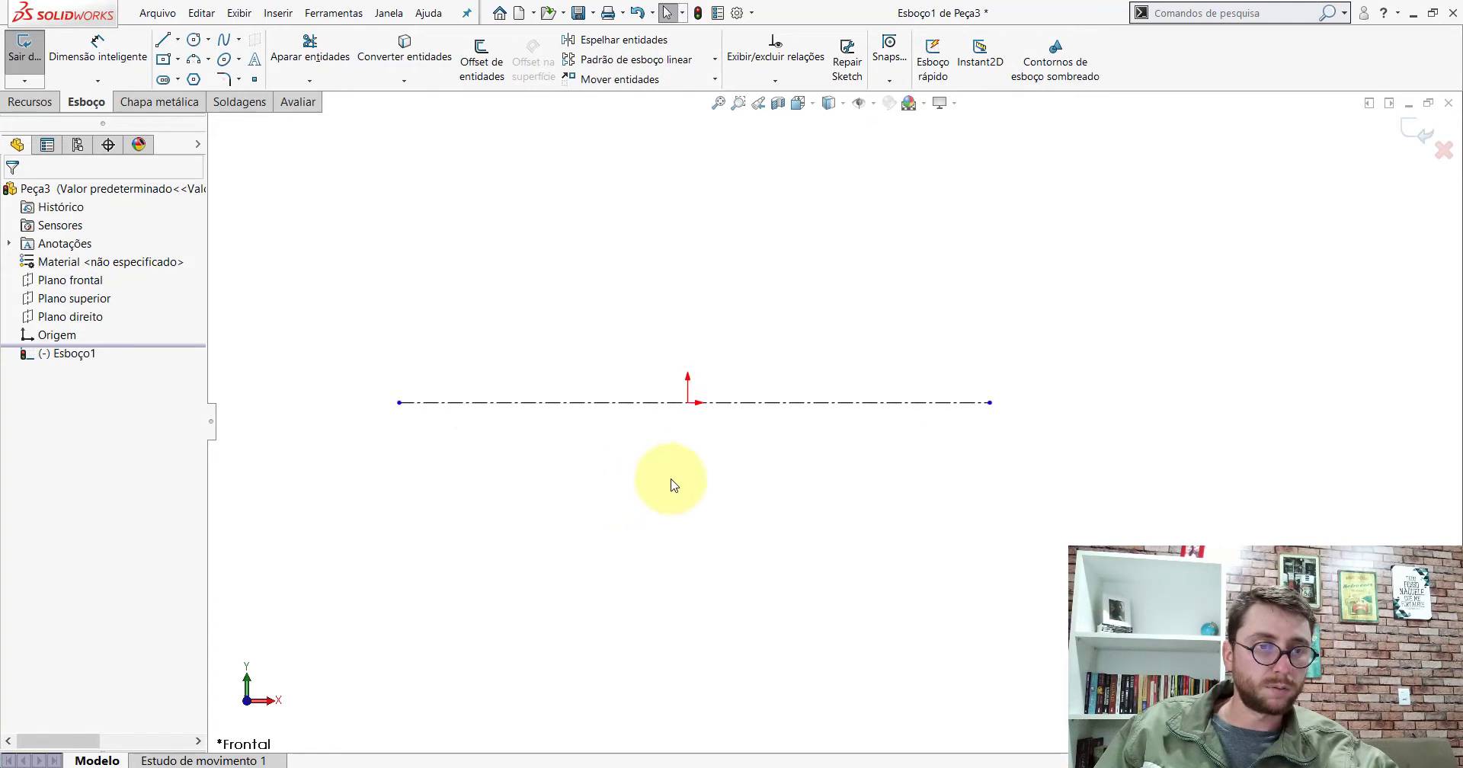
left_click(730, 403)
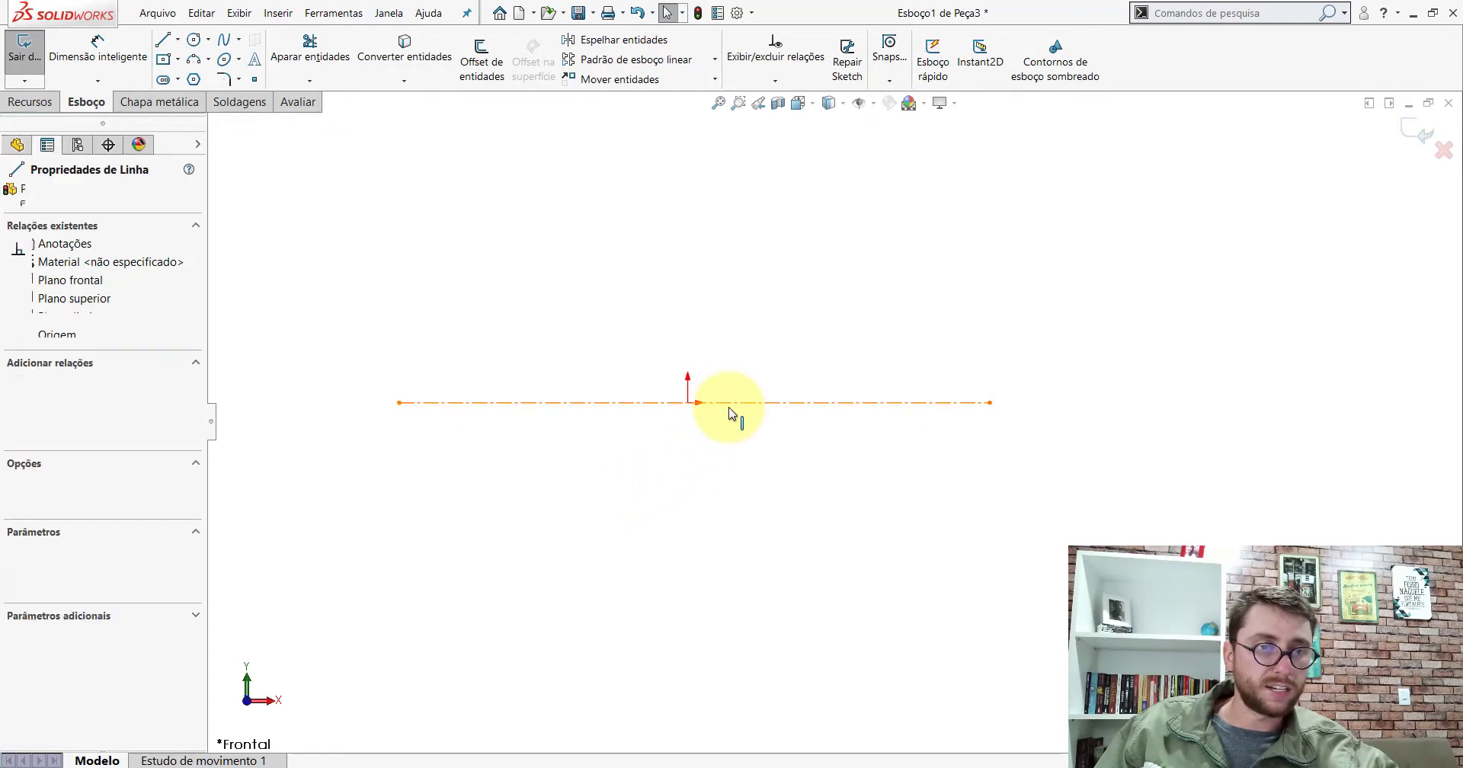
left_click(688, 406, "ctrl")
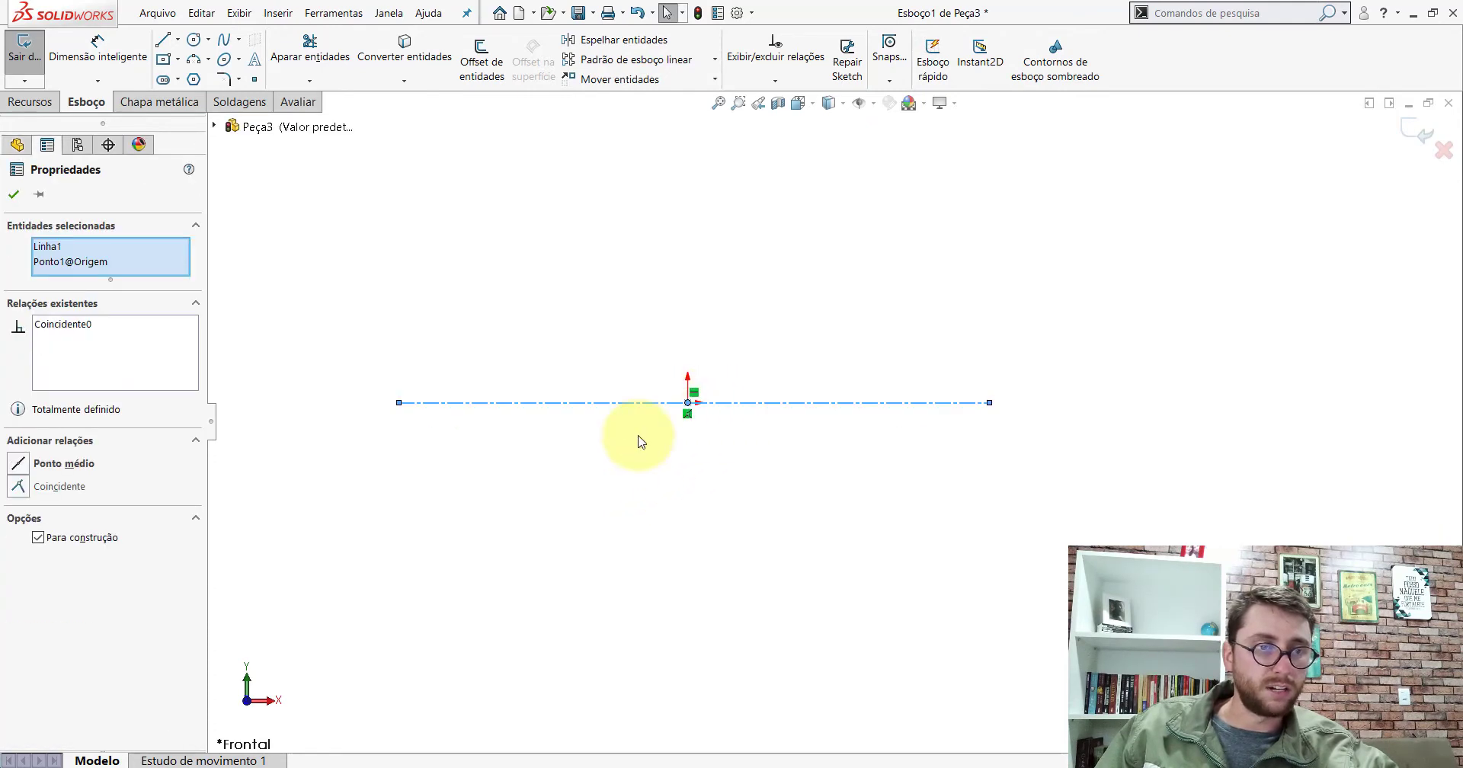
left_click(15, 196)
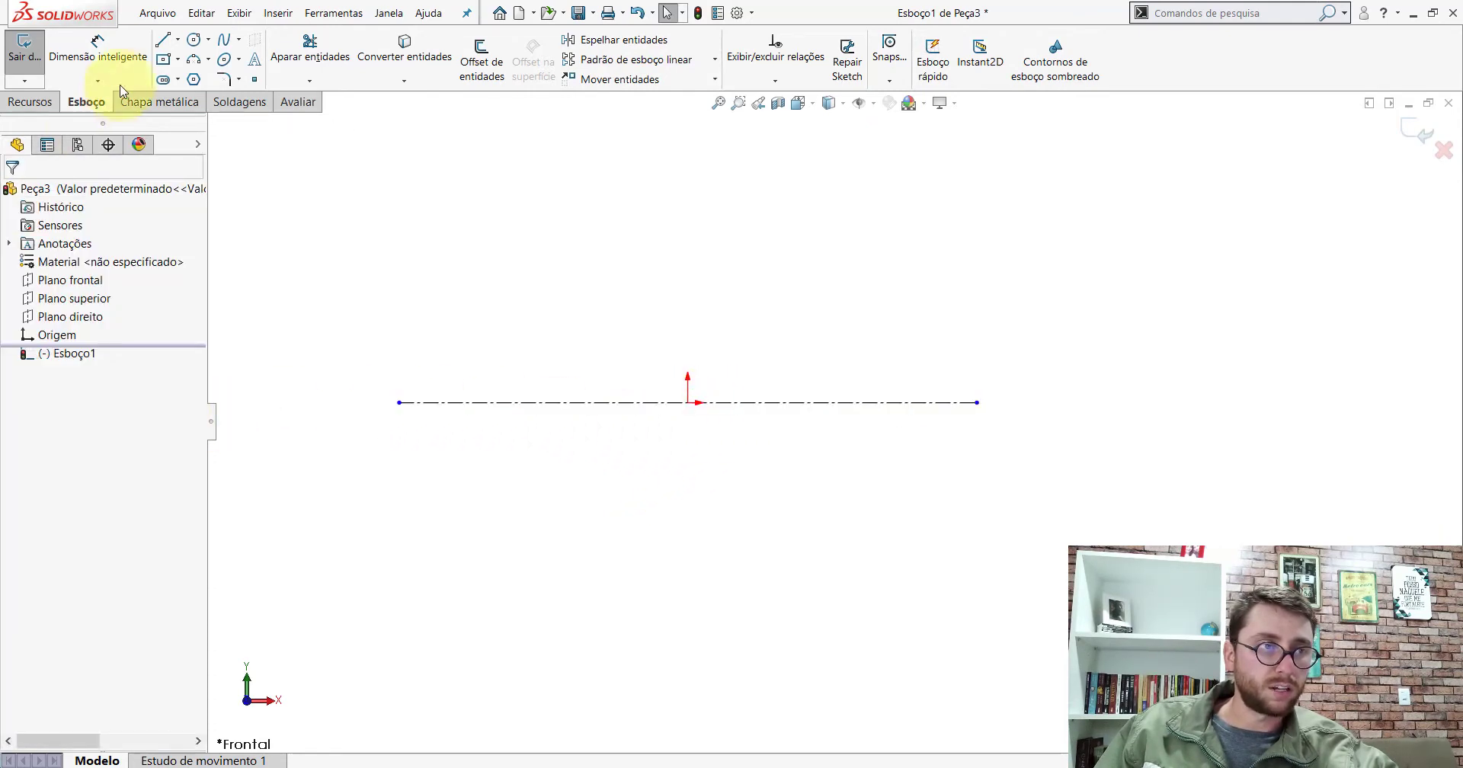
Draw a closed four-line rectangle above the centerline
left_click(162, 39)
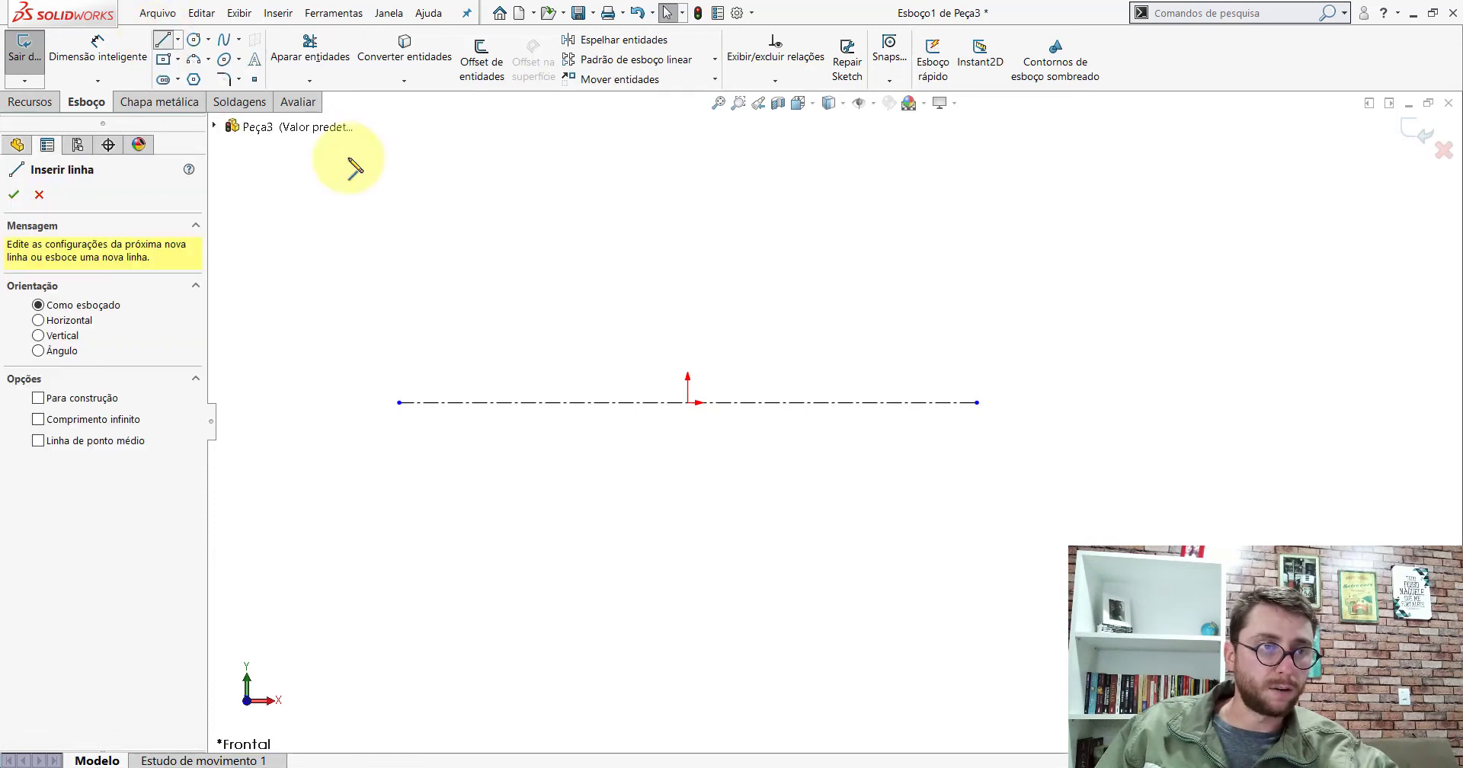
left_click(399, 208)
left_click(399, 281)
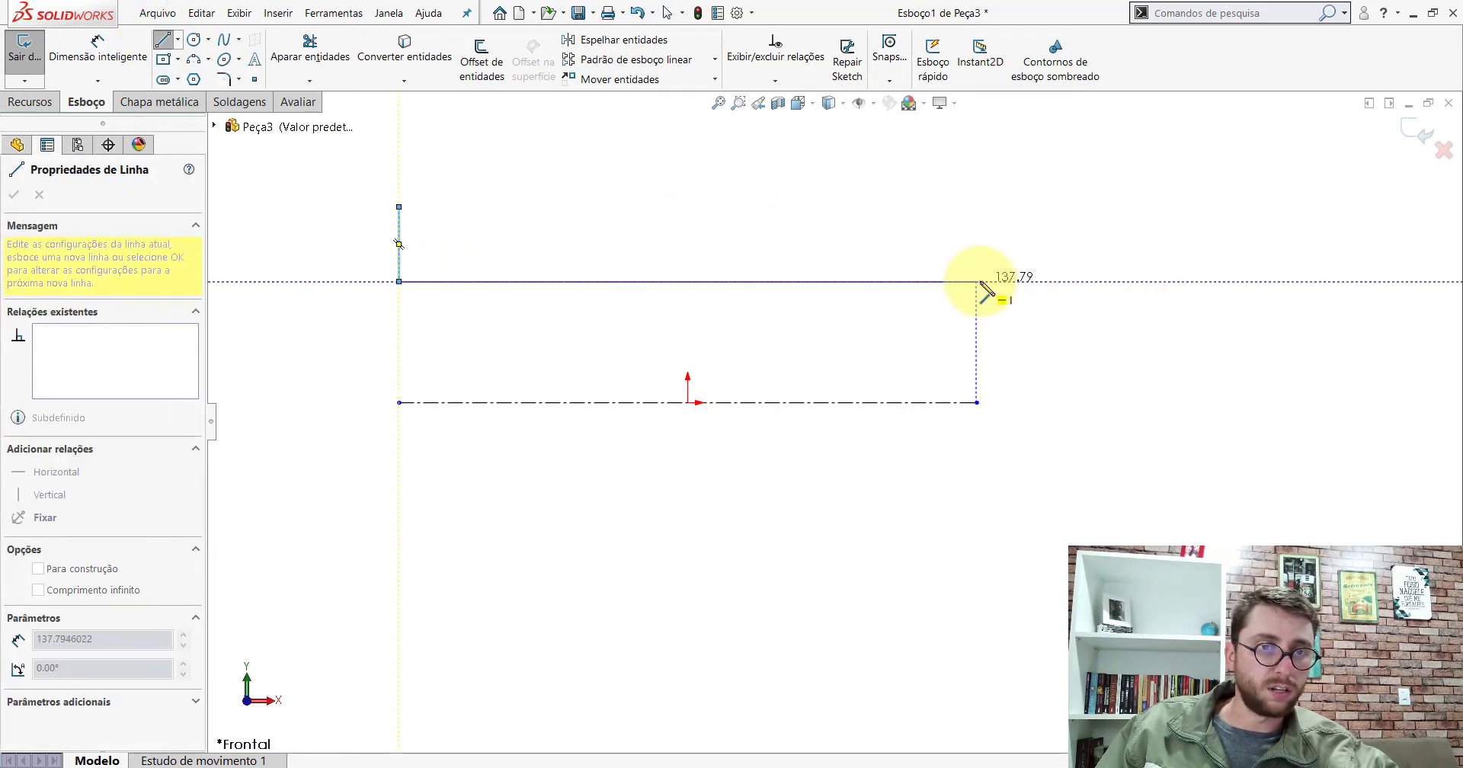
left_click(978, 282)
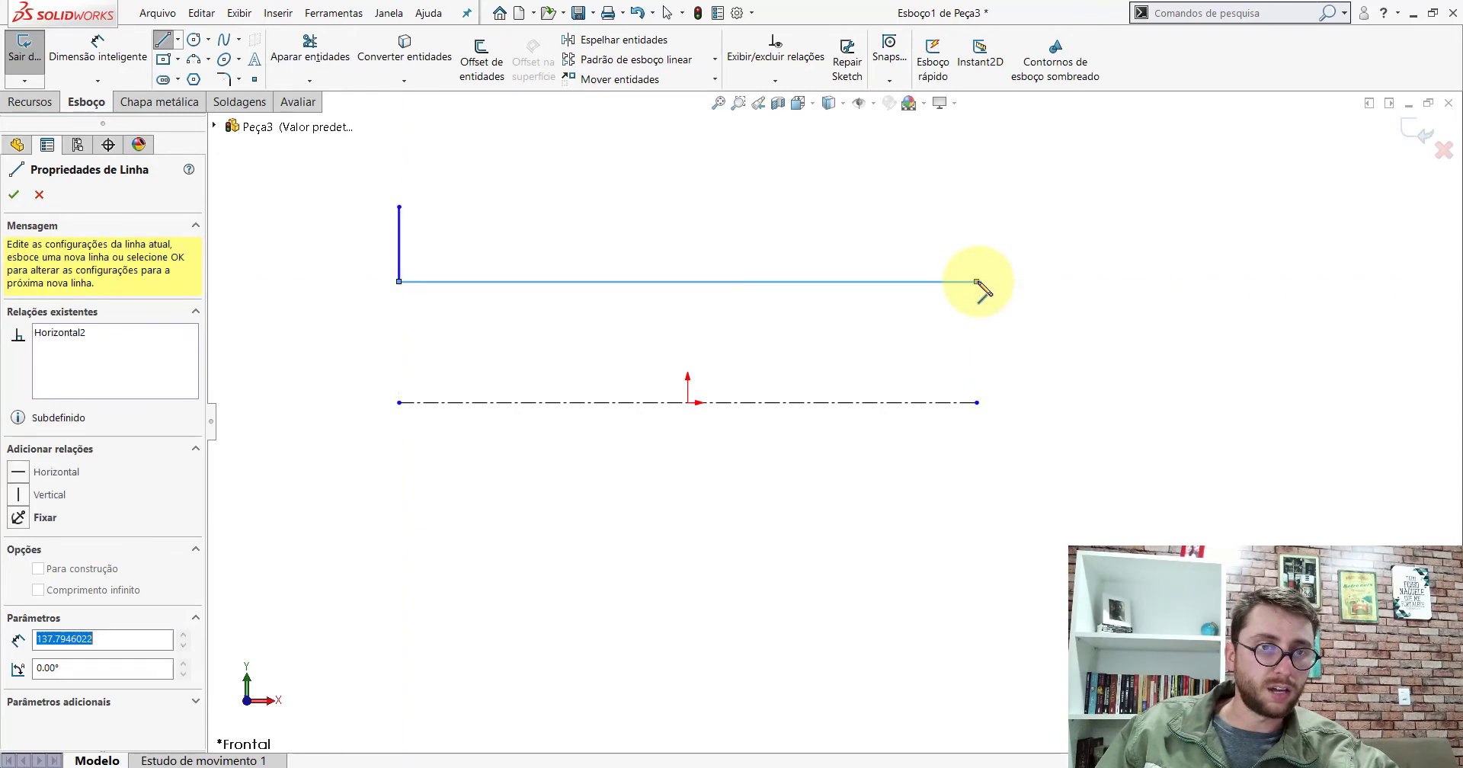
left_click(977, 207)
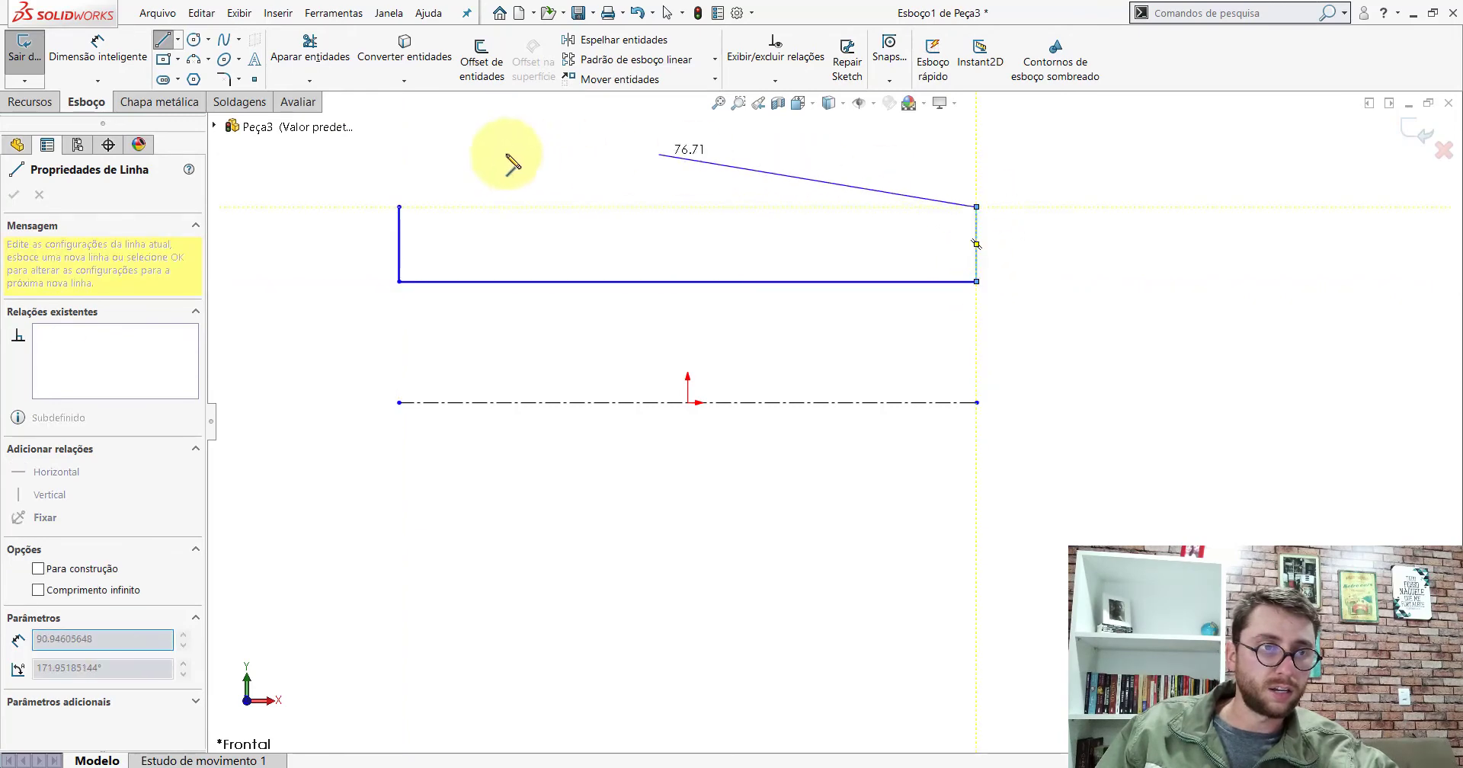
left_click(399, 206)
key("Escape")
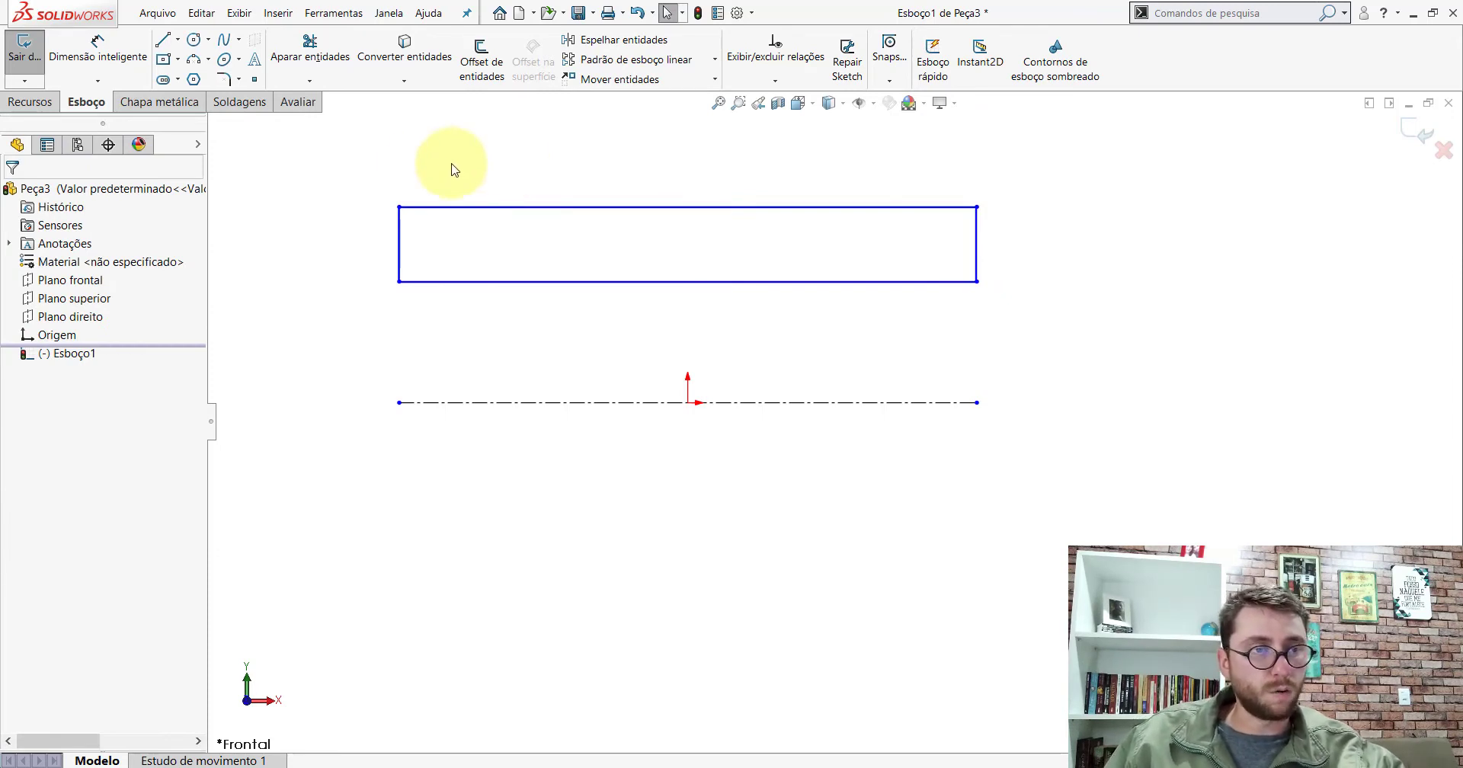
Make both bottom corners Vertical with the centerline's ends and drag it shorter, centred on the origin
left_click(398, 282)
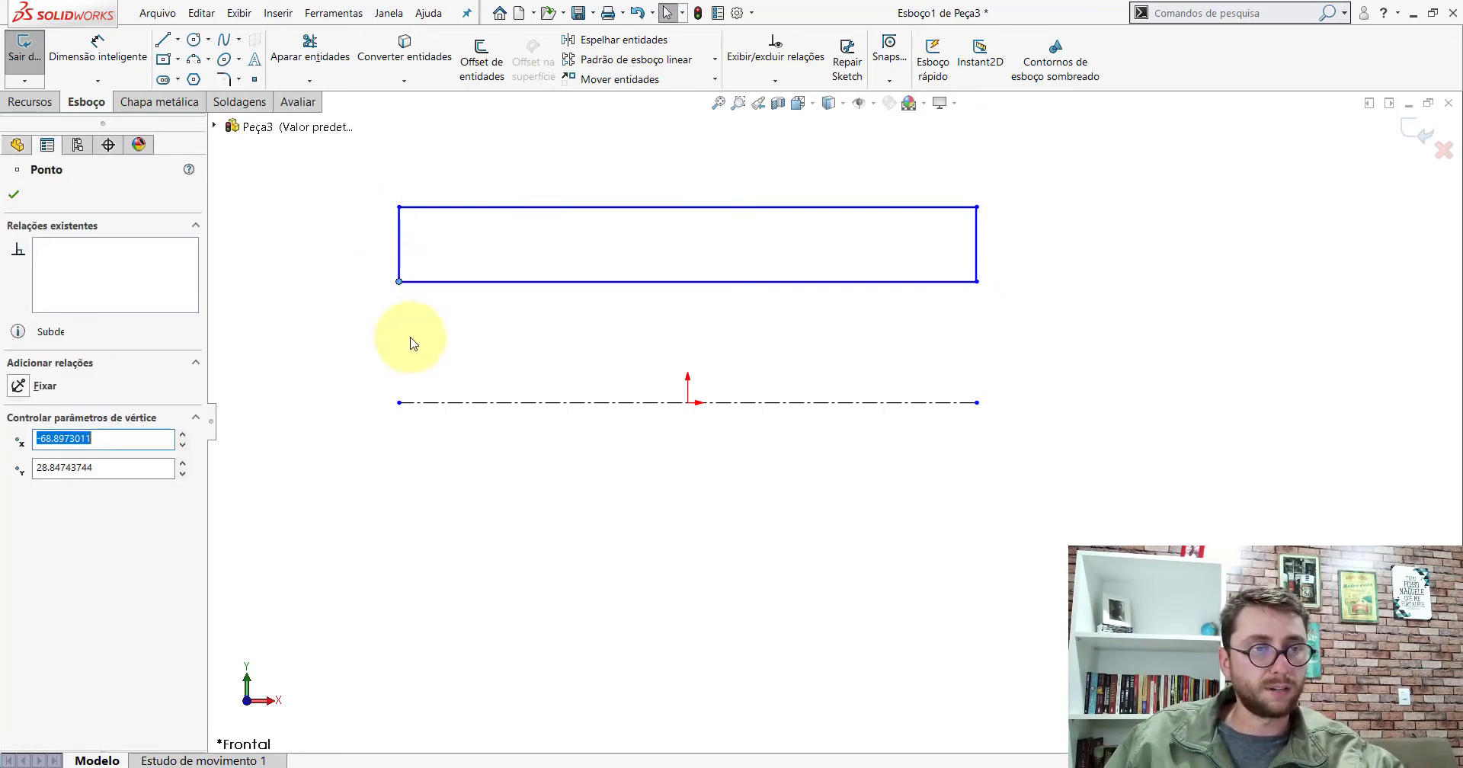
left_click(400, 403, "ctrl")
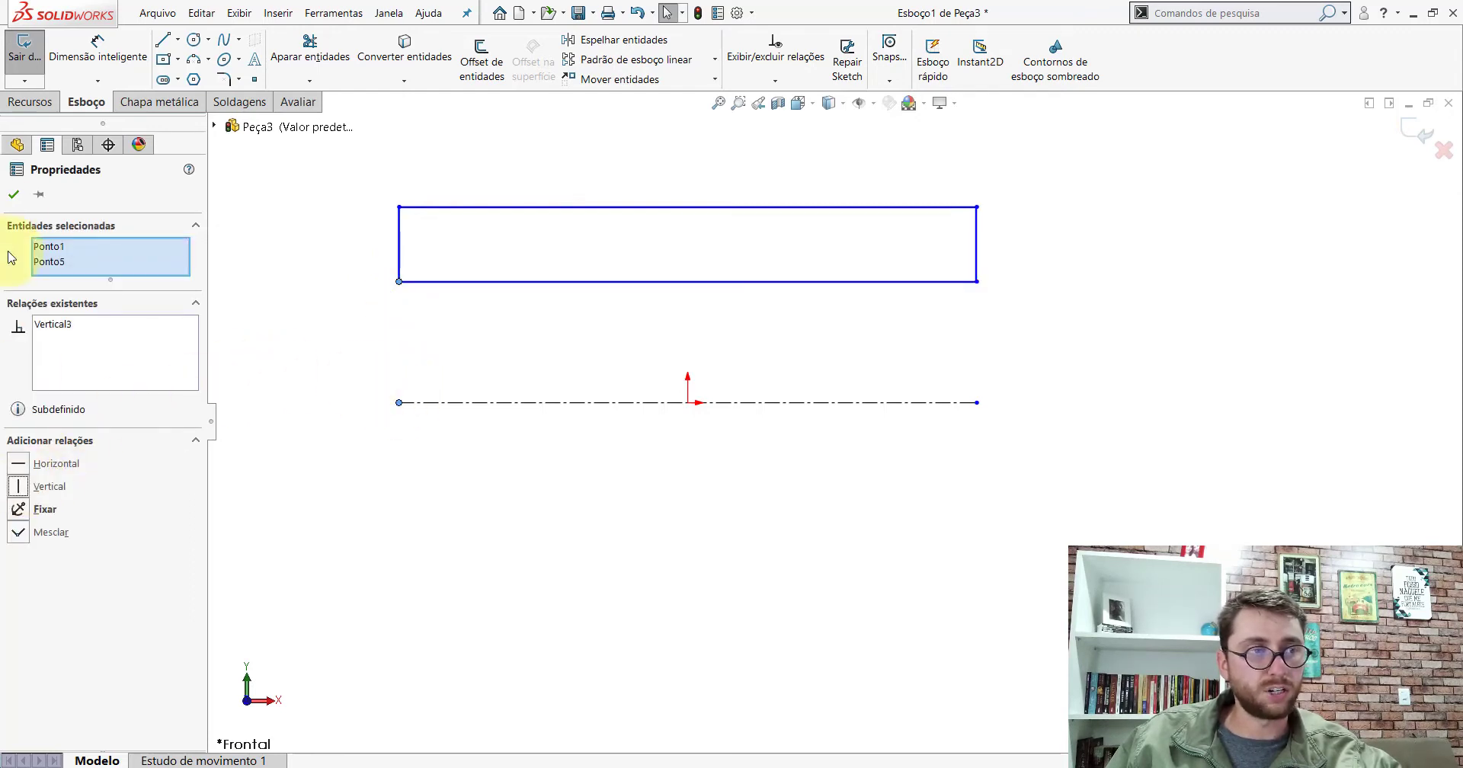
left_click(15, 195)
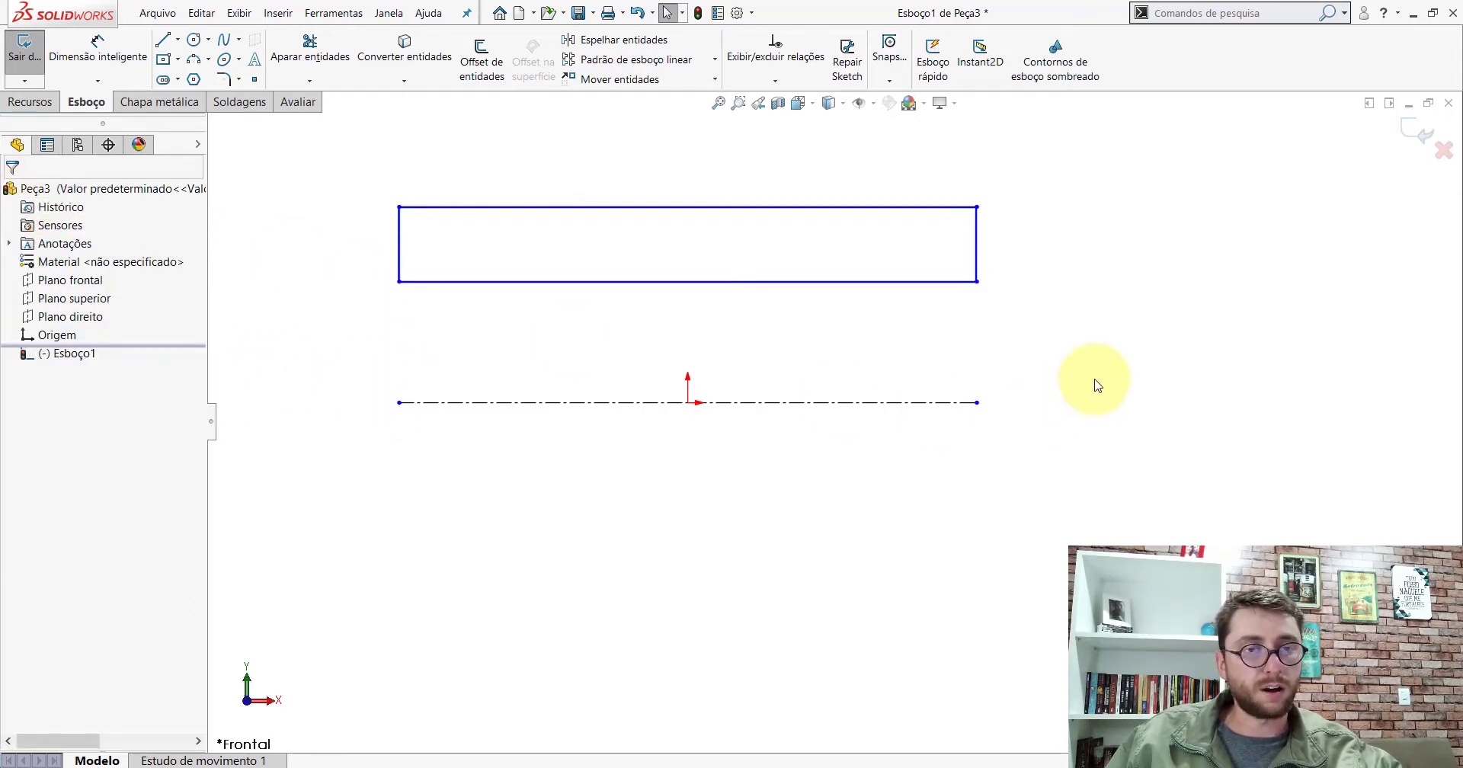
left_click(976, 281)
left_click(977, 403, "ctrl")
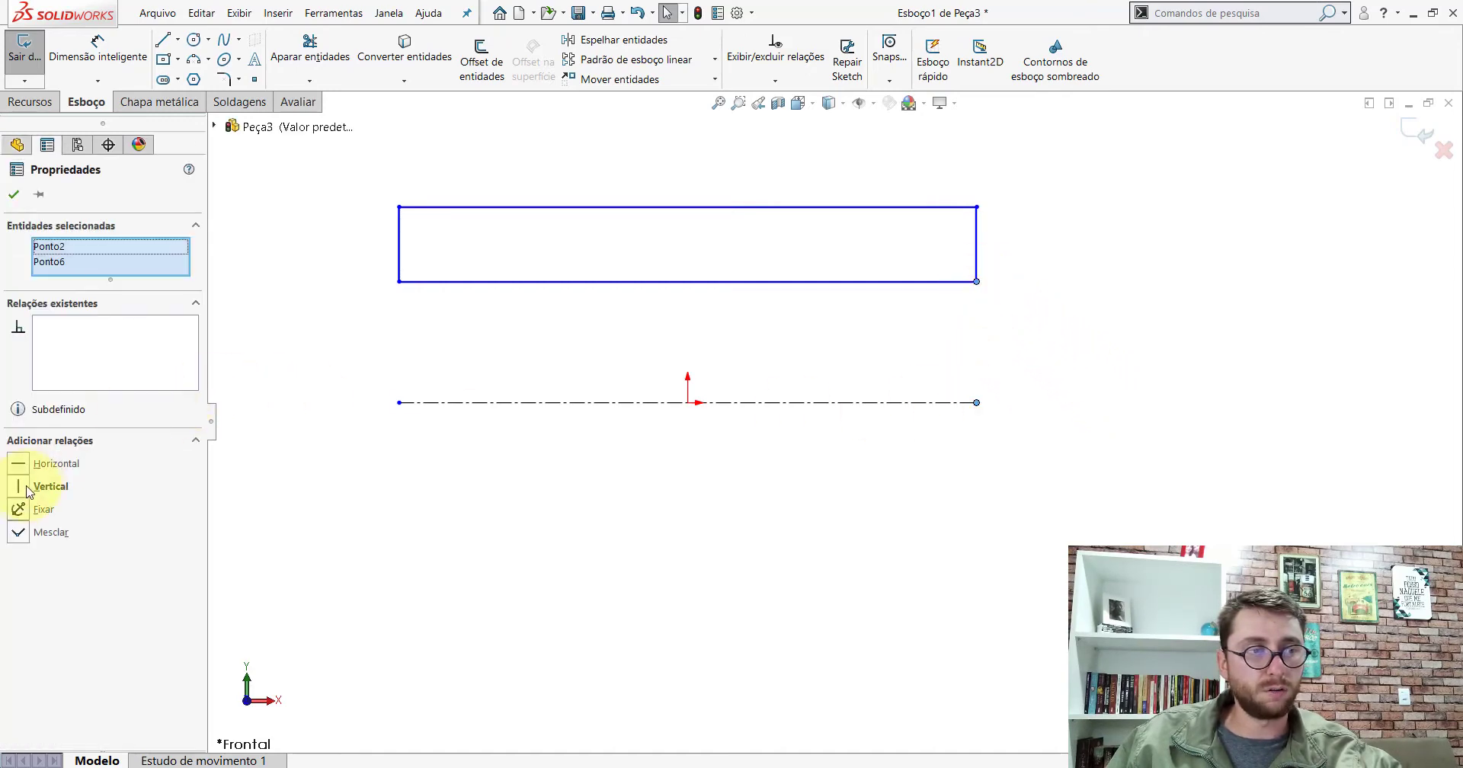
left_click(14, 197)
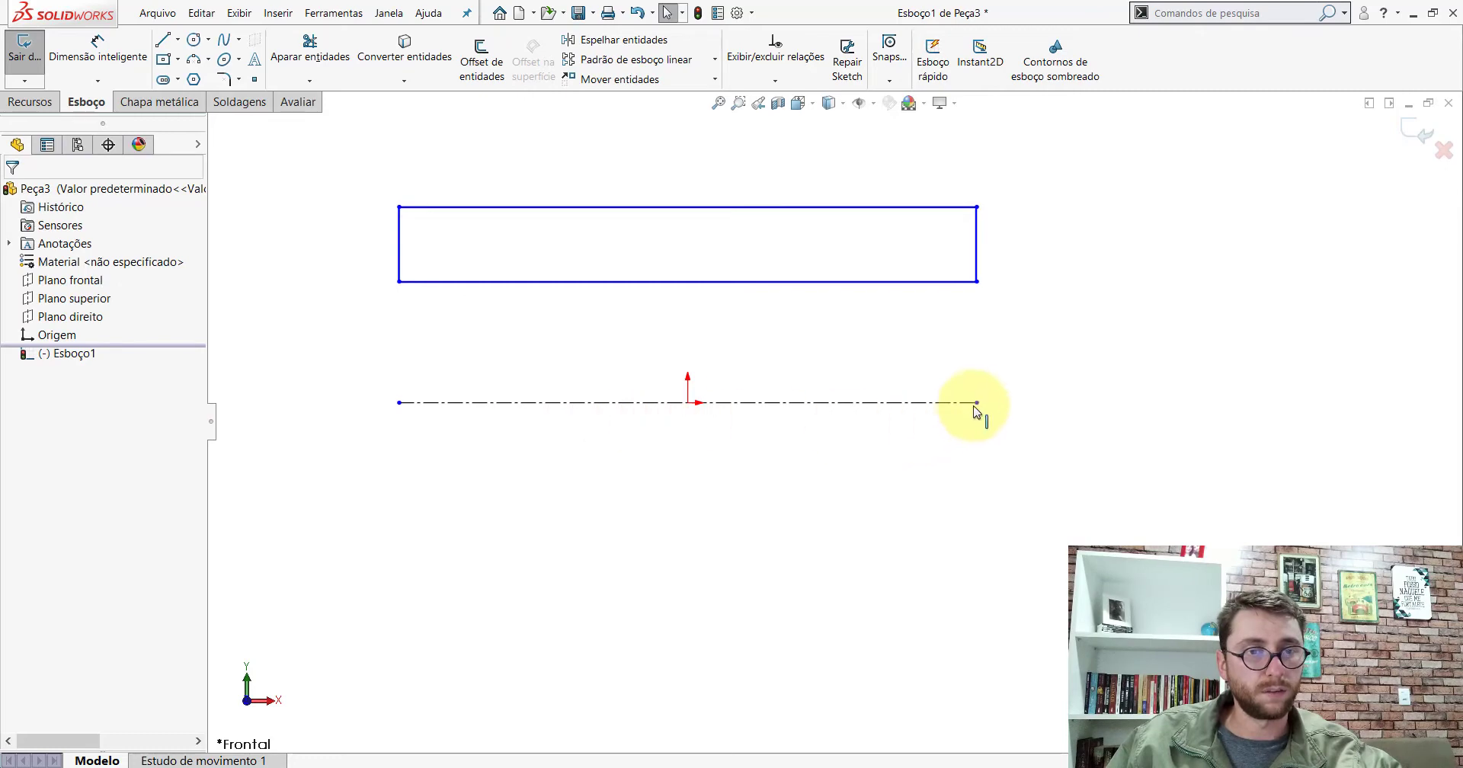
mouse_move(976, 402)
left_mouse_down()
mouse_move(839, 424)
mouse_move(937, 427)
left_mouse_up()
left_click(810, 539)
left_click(681, 720)
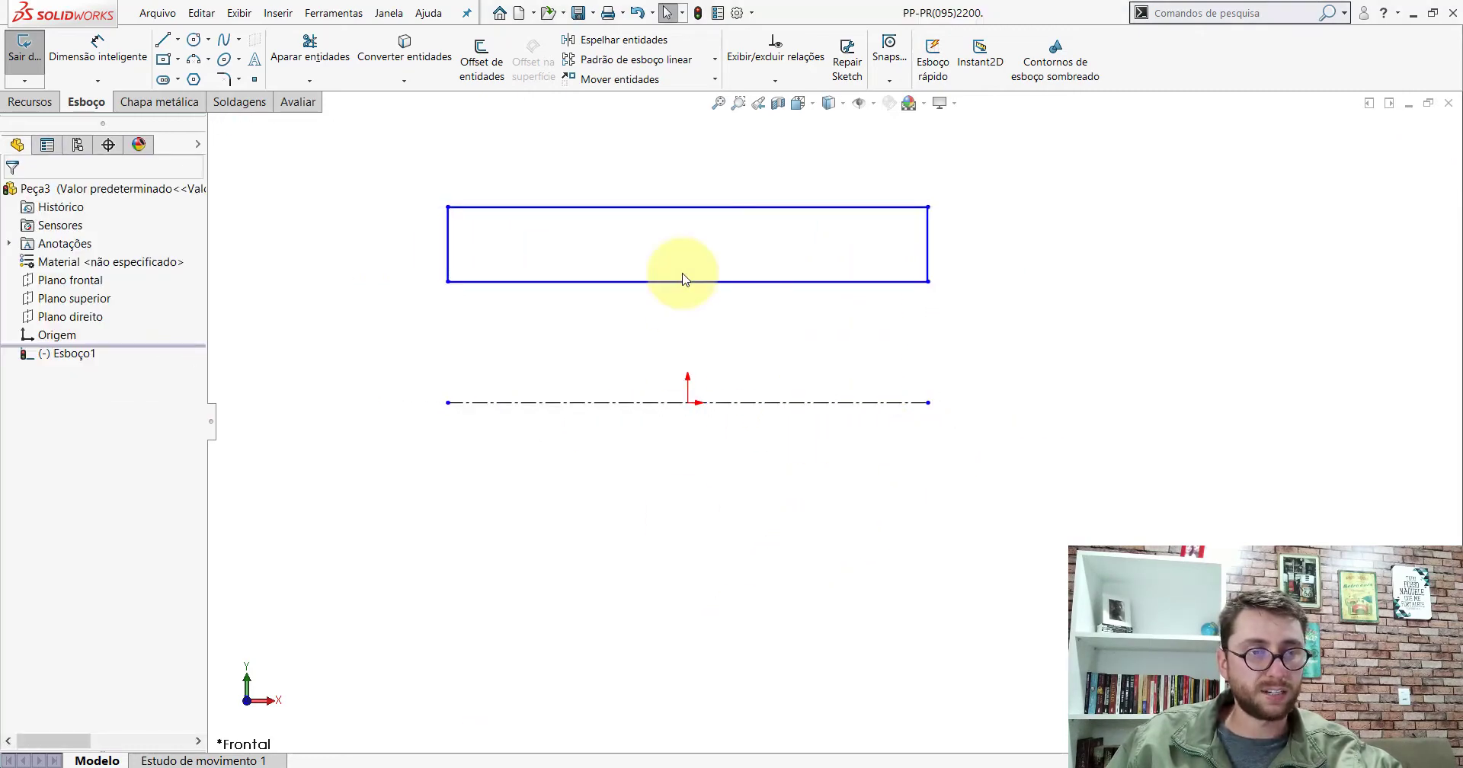
left_click(299, 105)
left_click(184, 54)
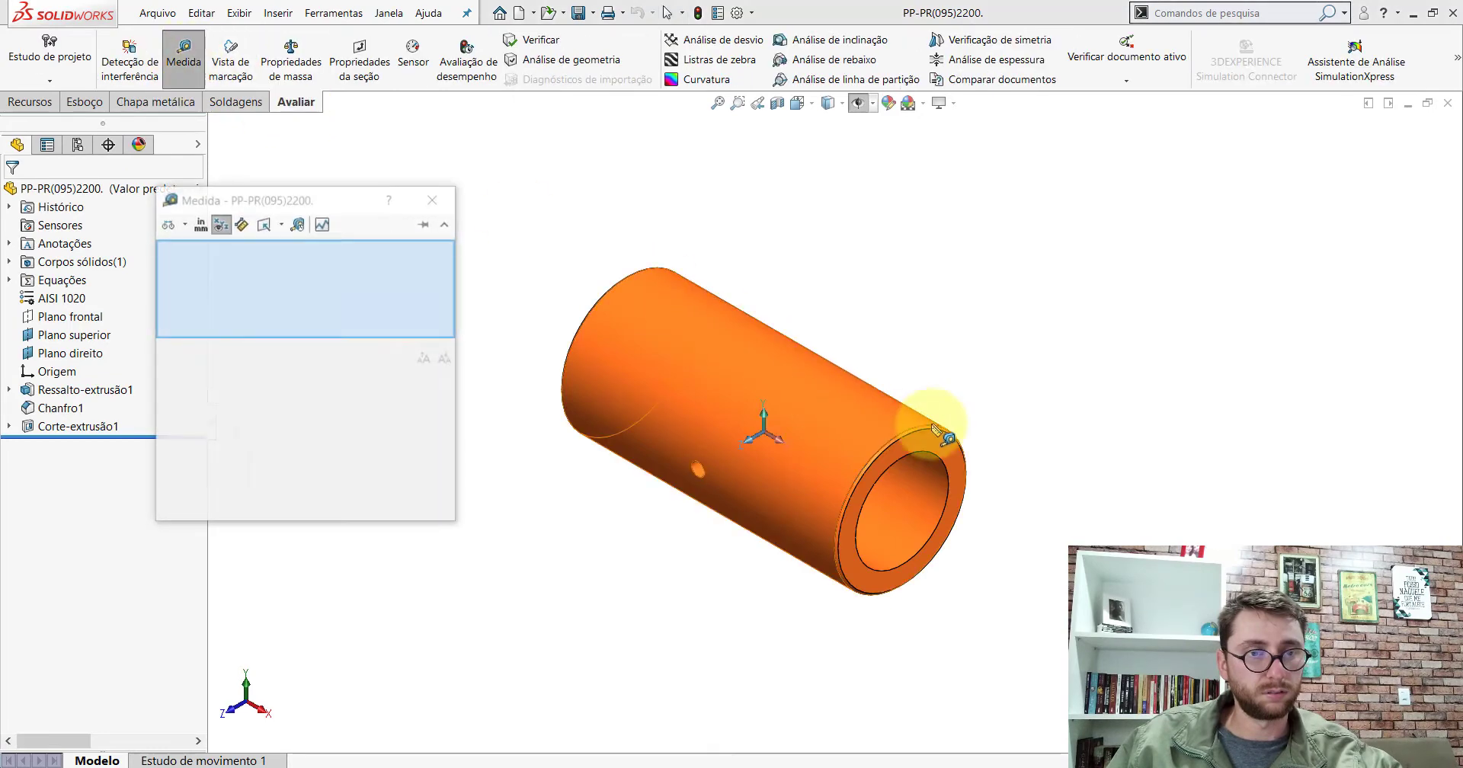
left_click(937, 432)
mouse_move(915, 411)
middle_mouse_down()
mouse_move(800, 343)
mouse_move(614, 304)
middle_mouse_up()
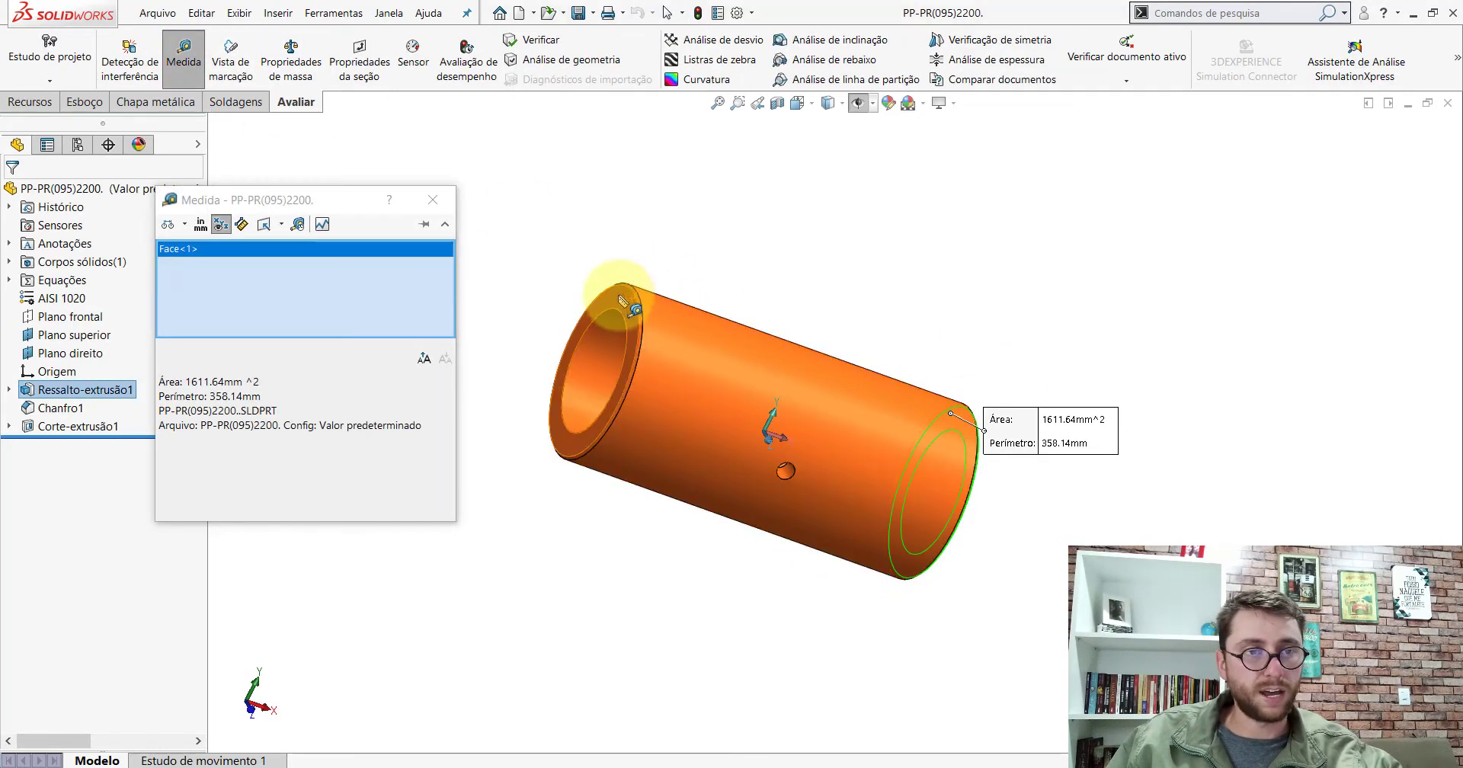
left_click(614, 304)
mouse_move(770, 391)
middle_mouse_down()
mouse_move(648, 369)
mouse_move(762, 457)
middle_mouse_up()
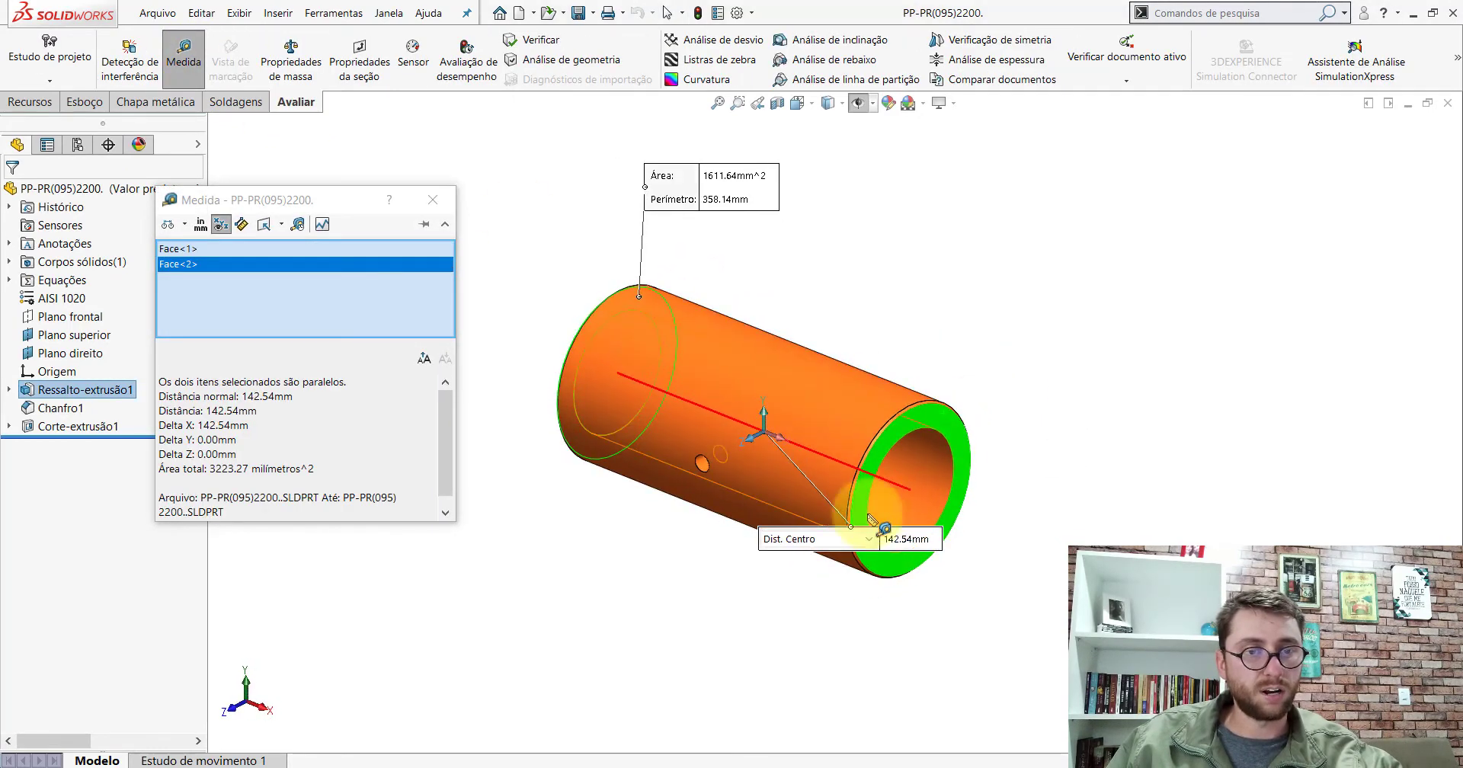
key("Escape")
key("Escape")
key("ctrl+Tab")
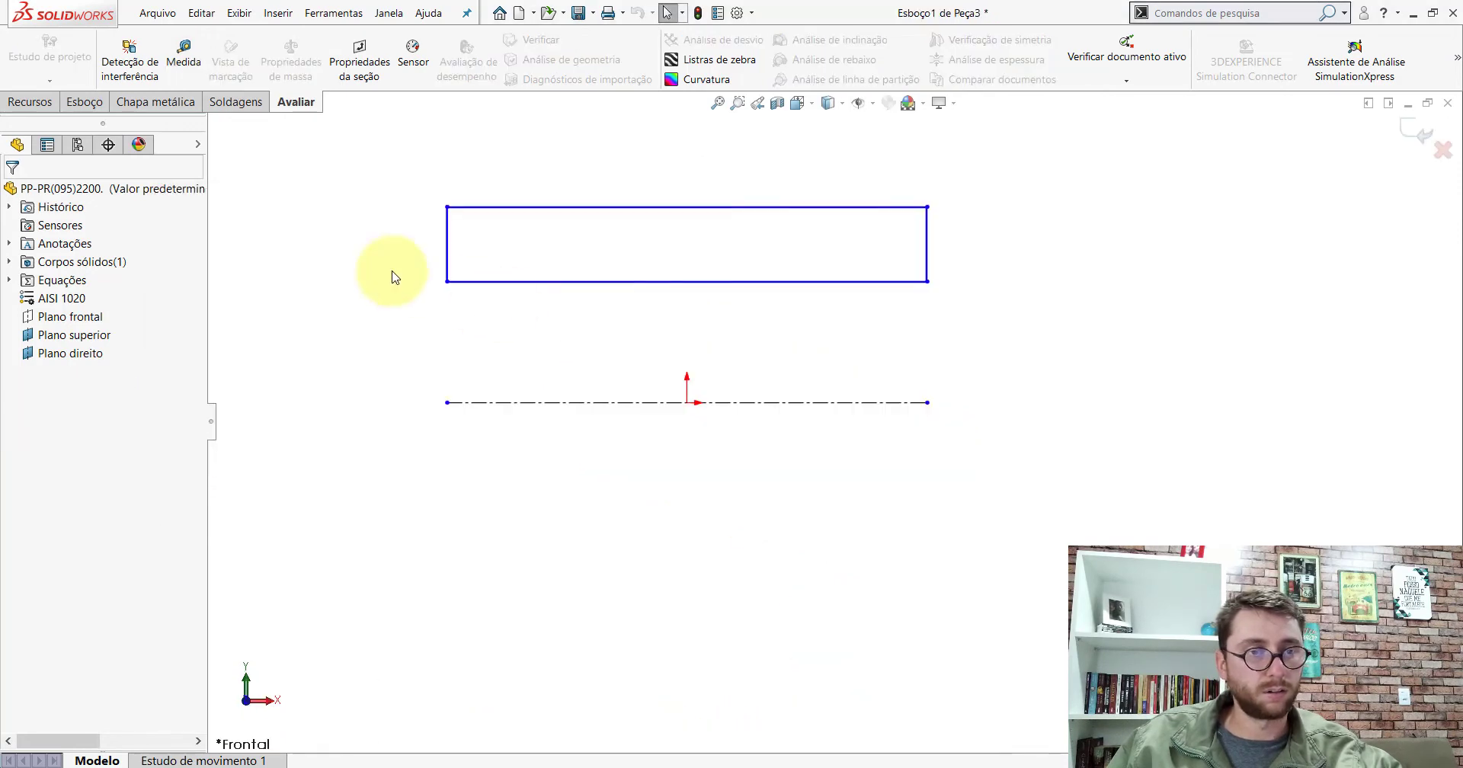
left_click(86, 102)
left_click(95, 54)
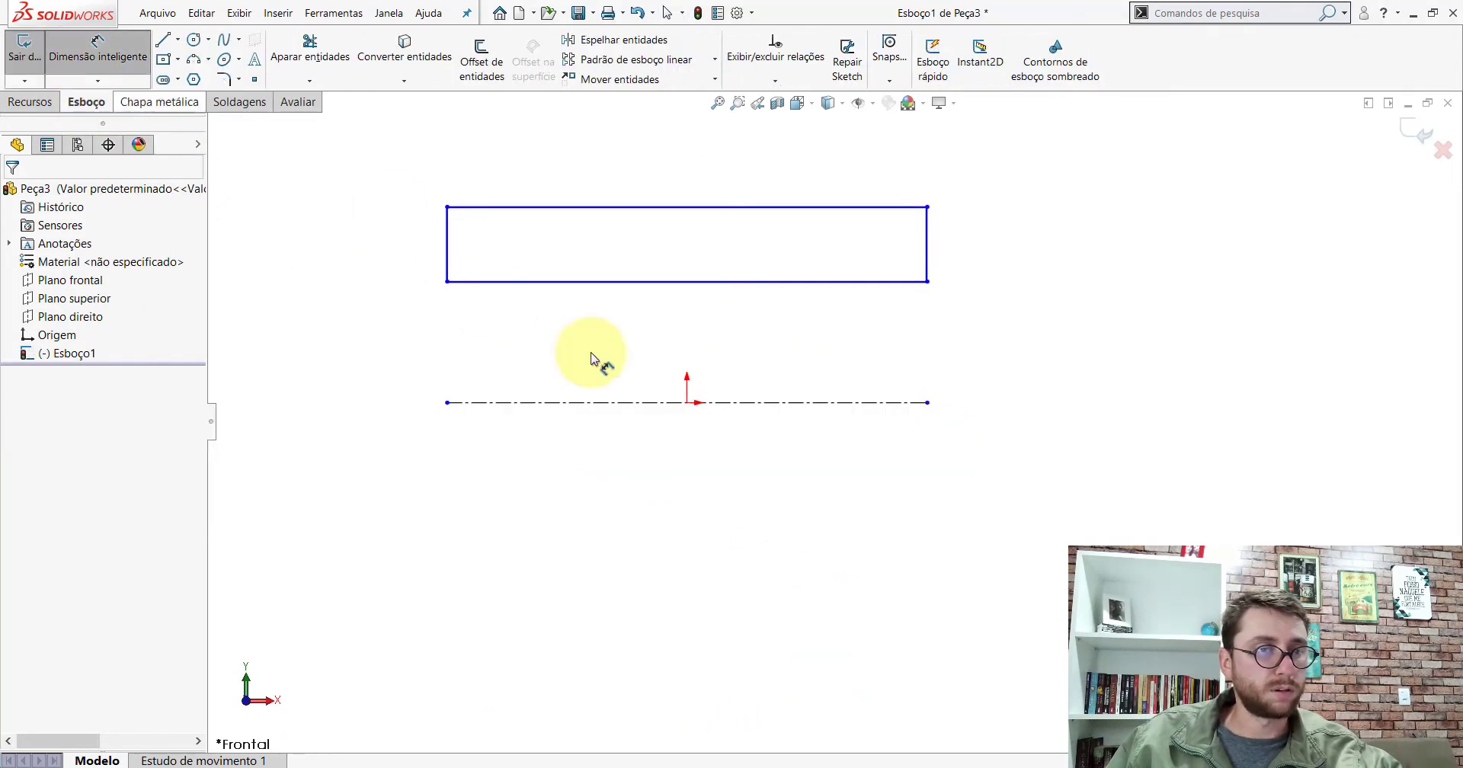
Dimension the centerline length to 142.54 mm
left_click(729, 404)
left_click(693, 491)
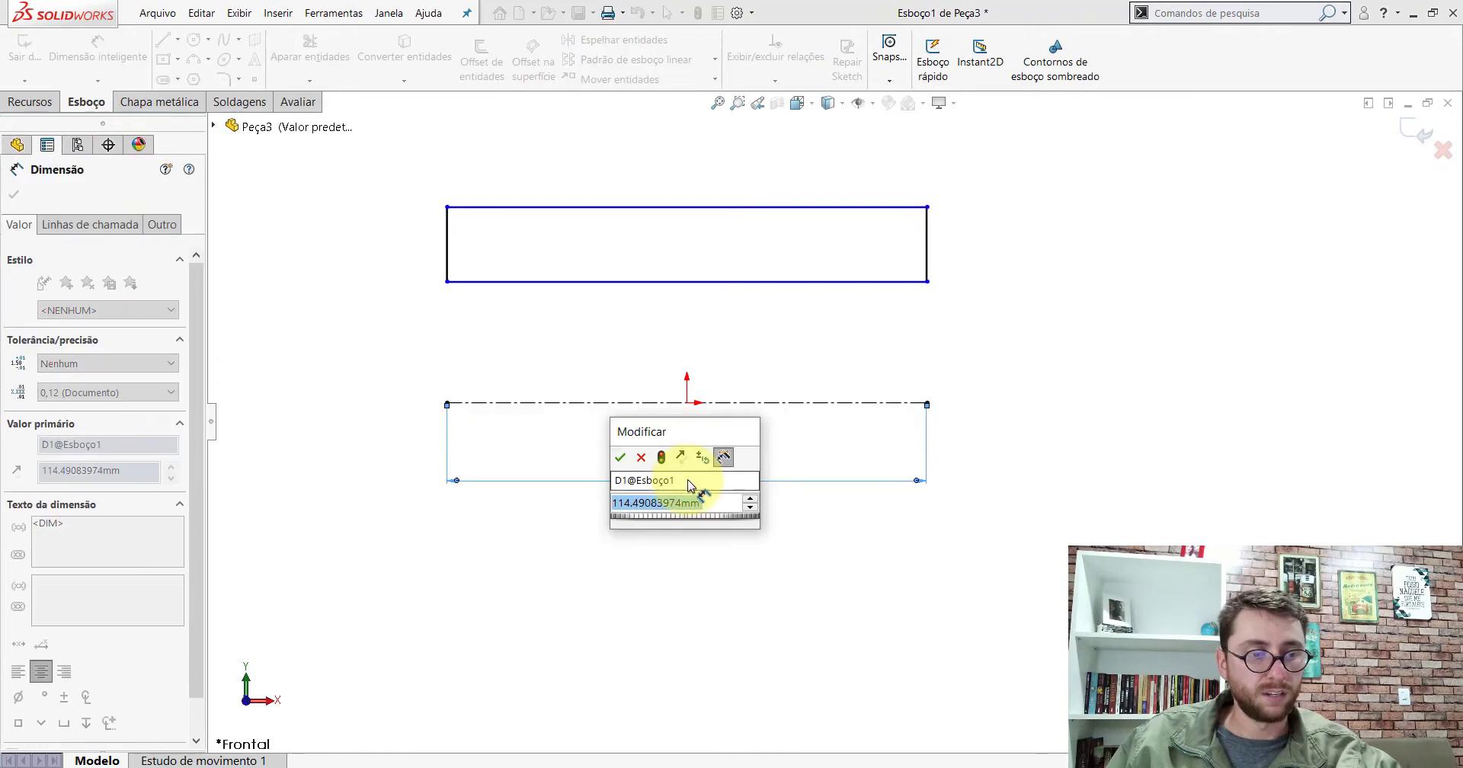
type("142,54")
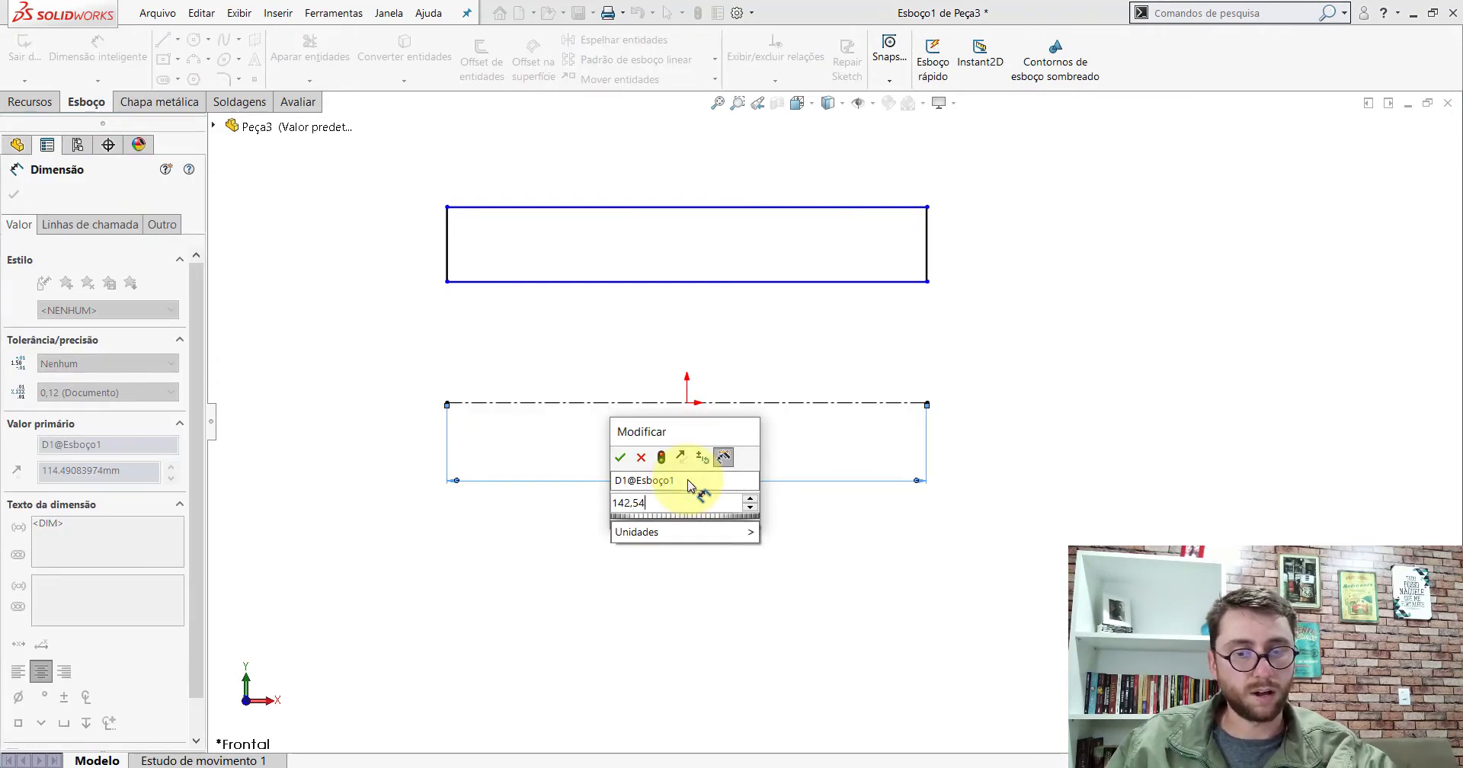
key("Return")
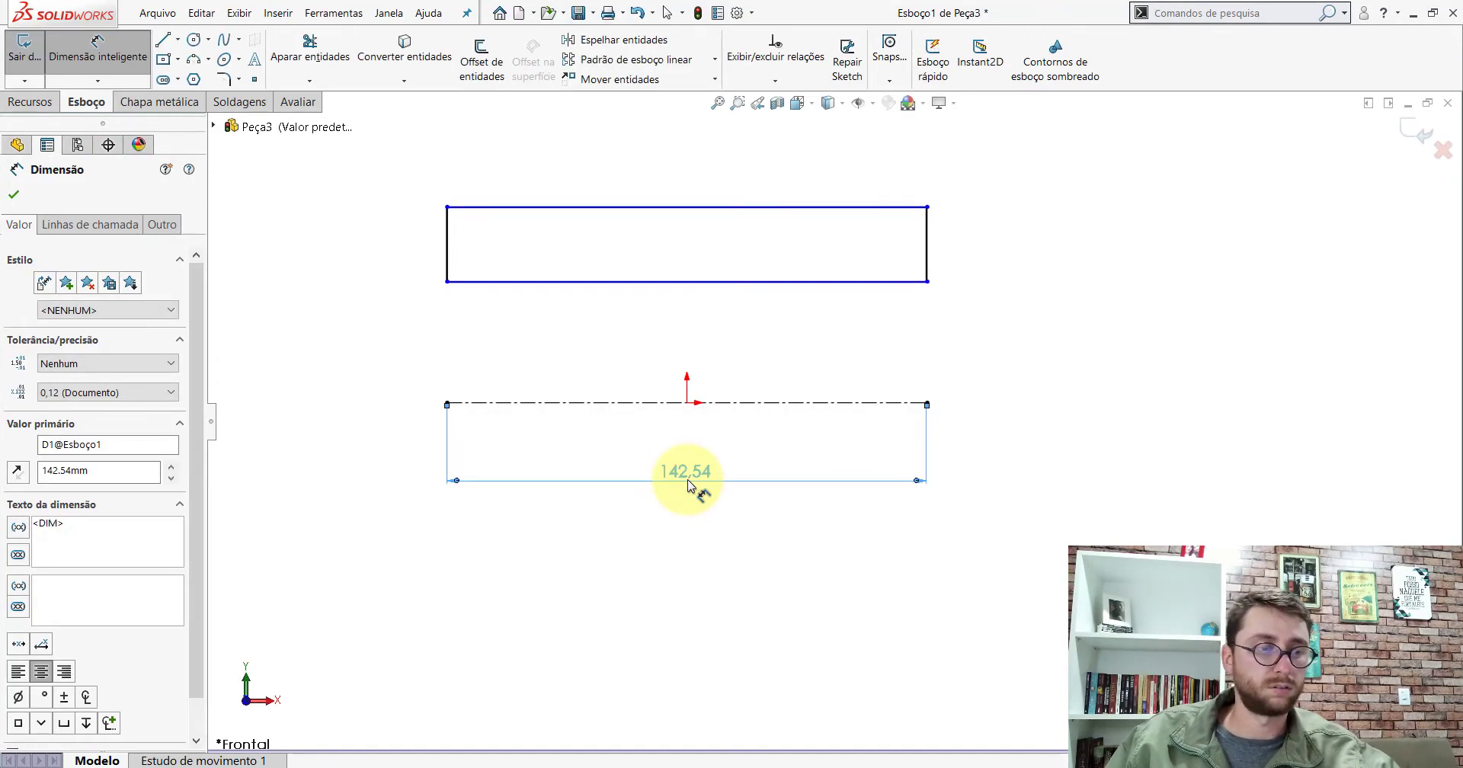
On PP-PR(095)2200, measure the tube length, 68 mm outer and 48 mm bore diameters
key("Escape")
left_click(725, 695)
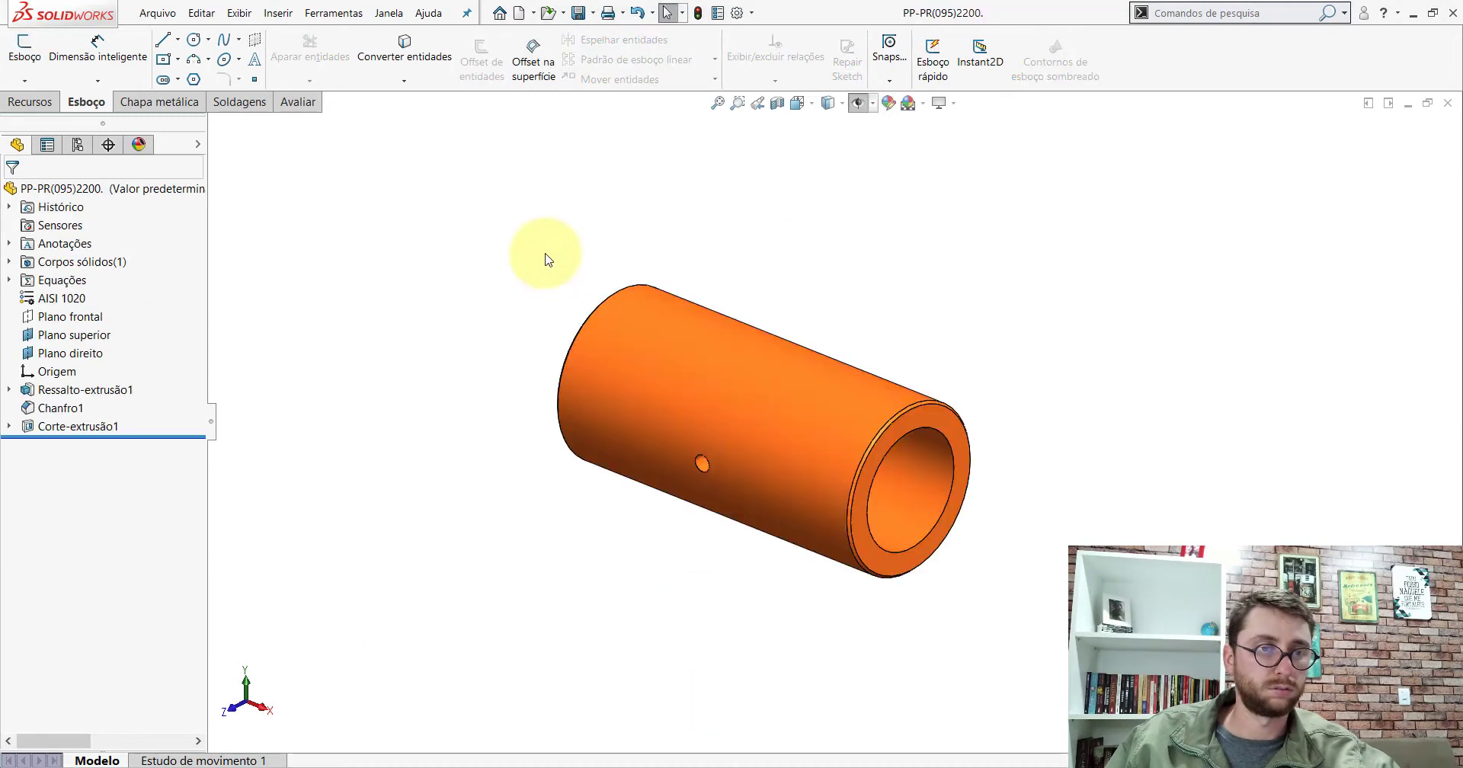
left_click(296, 101)
left_click(183, 57)
left_click(940, 416)
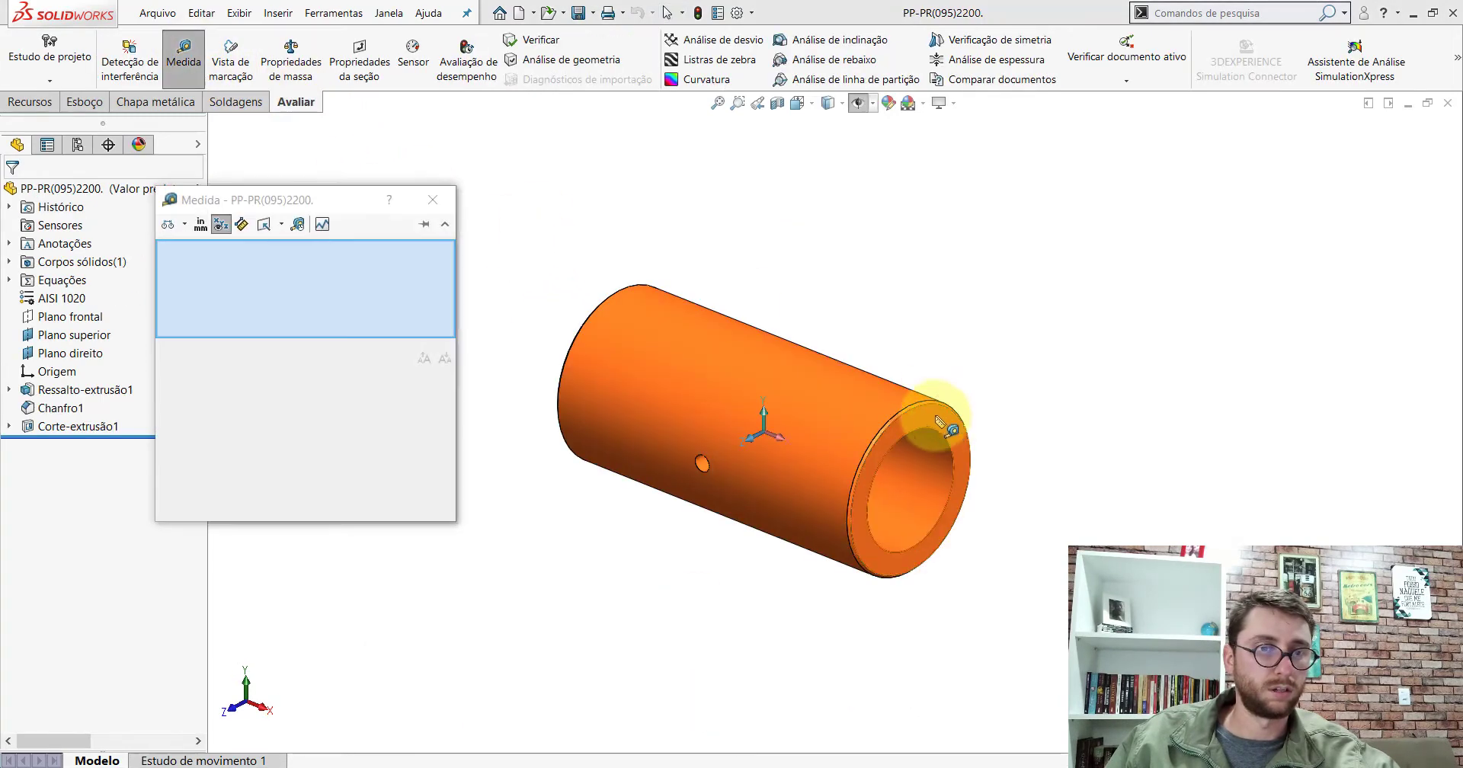
middle_click_drag(940, 418, 915, 376)
left_click(637, 319)
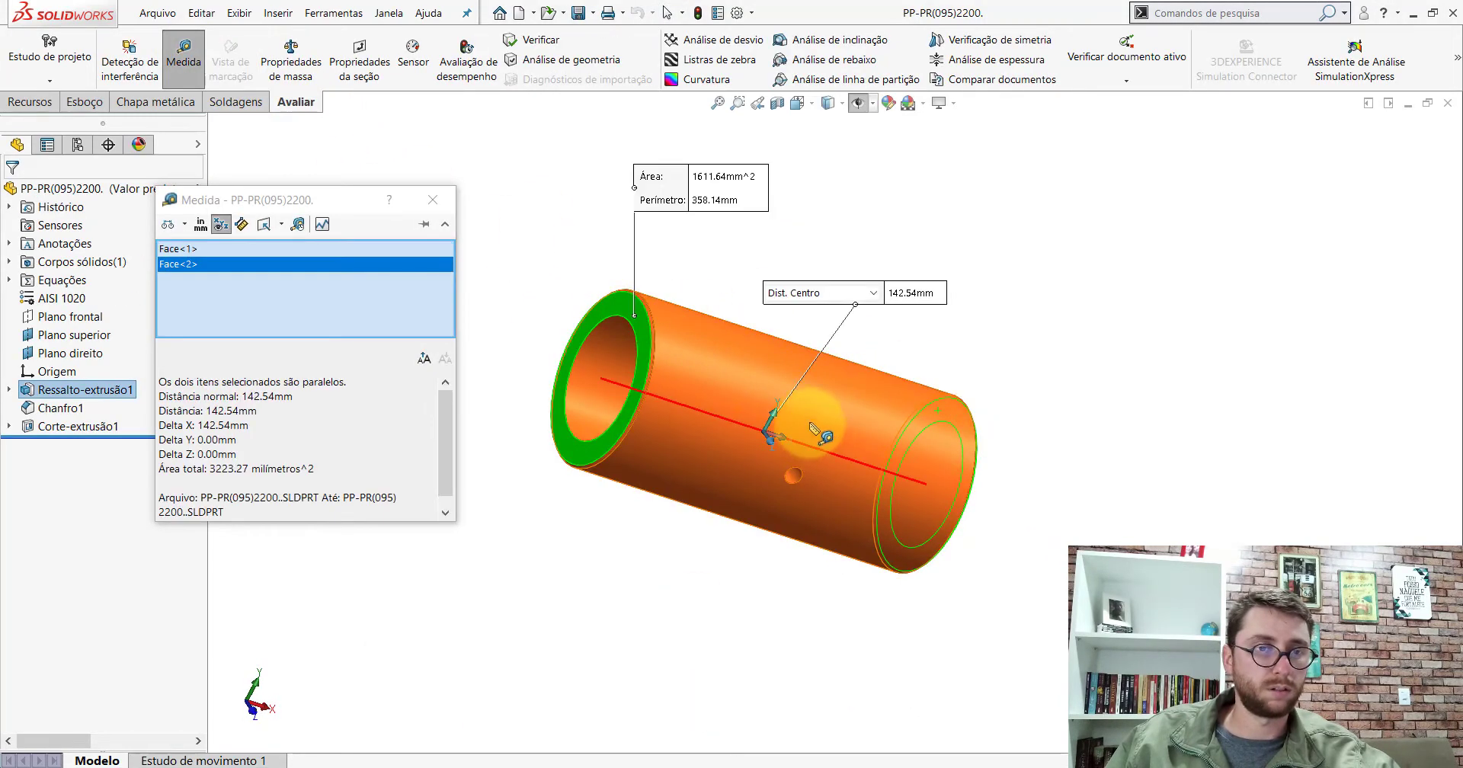
left_click(1077, 343)
mouse_move(1077, 343)
middle_mouse_down()
mouse_move(784, 385)
mouse_move(777, 368)
middle_mouse_up()
left_click(780, 371)
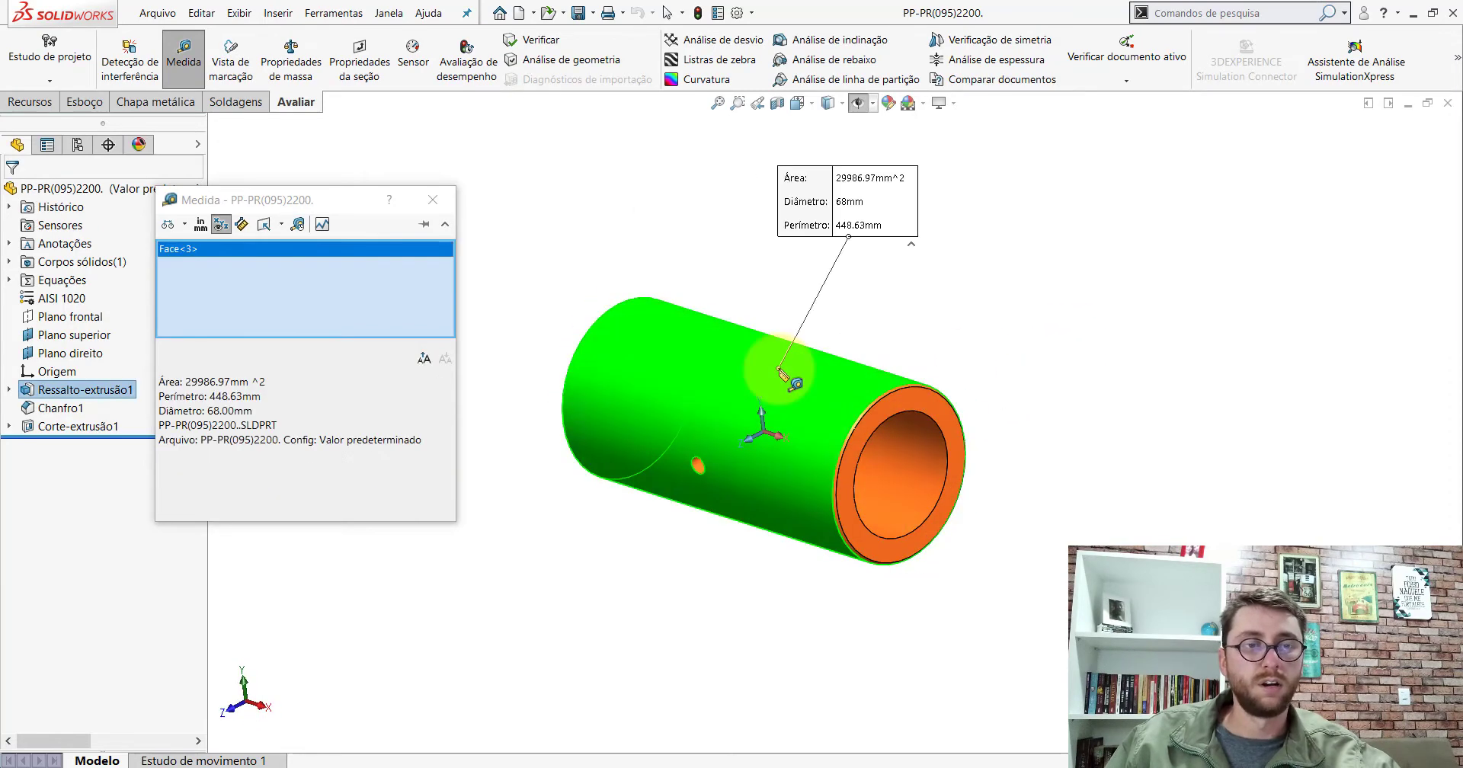
left_click(996, 332)
left_click(922, 444)
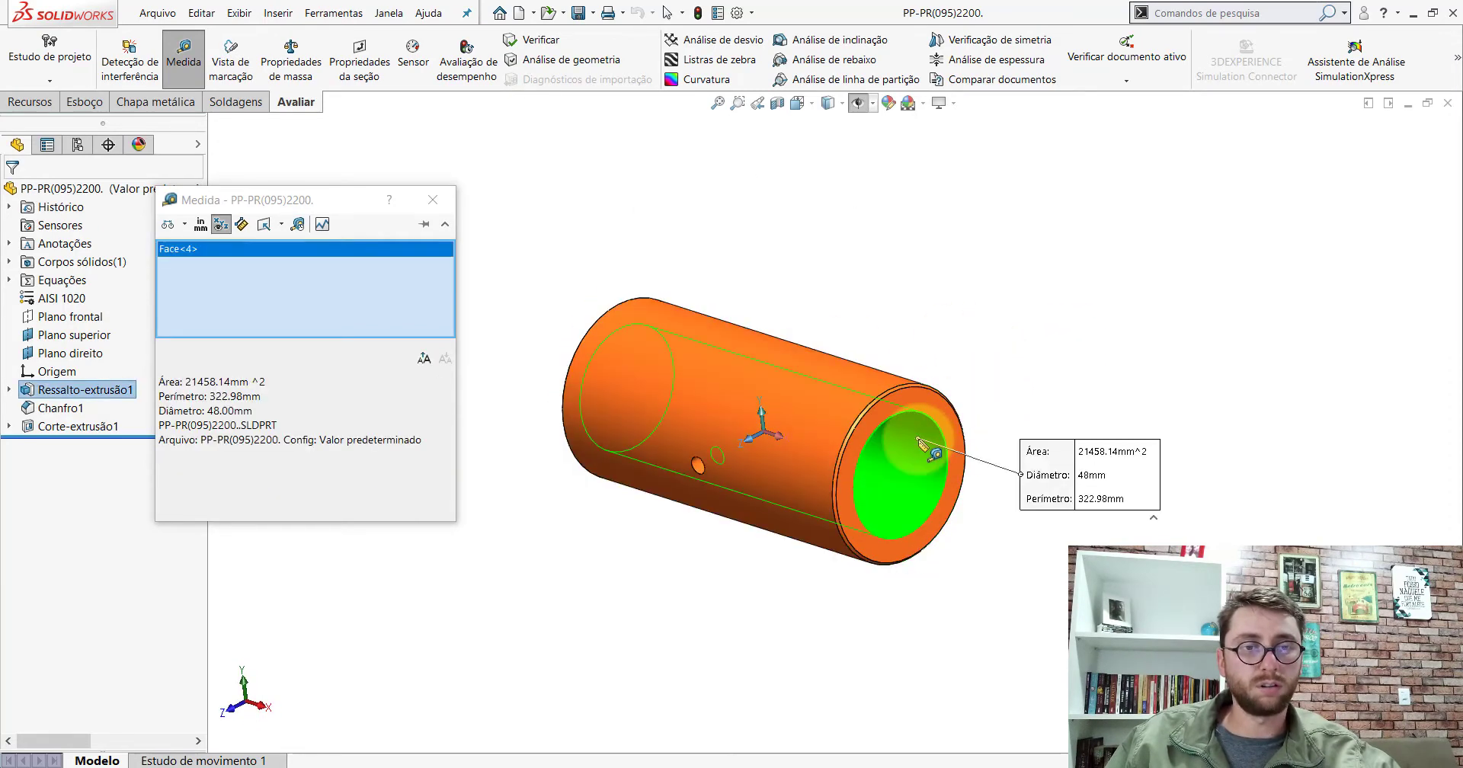
Back in Peça3's sketch, dimension the bottom line as a 48 mm bore diameter
key("Escape")
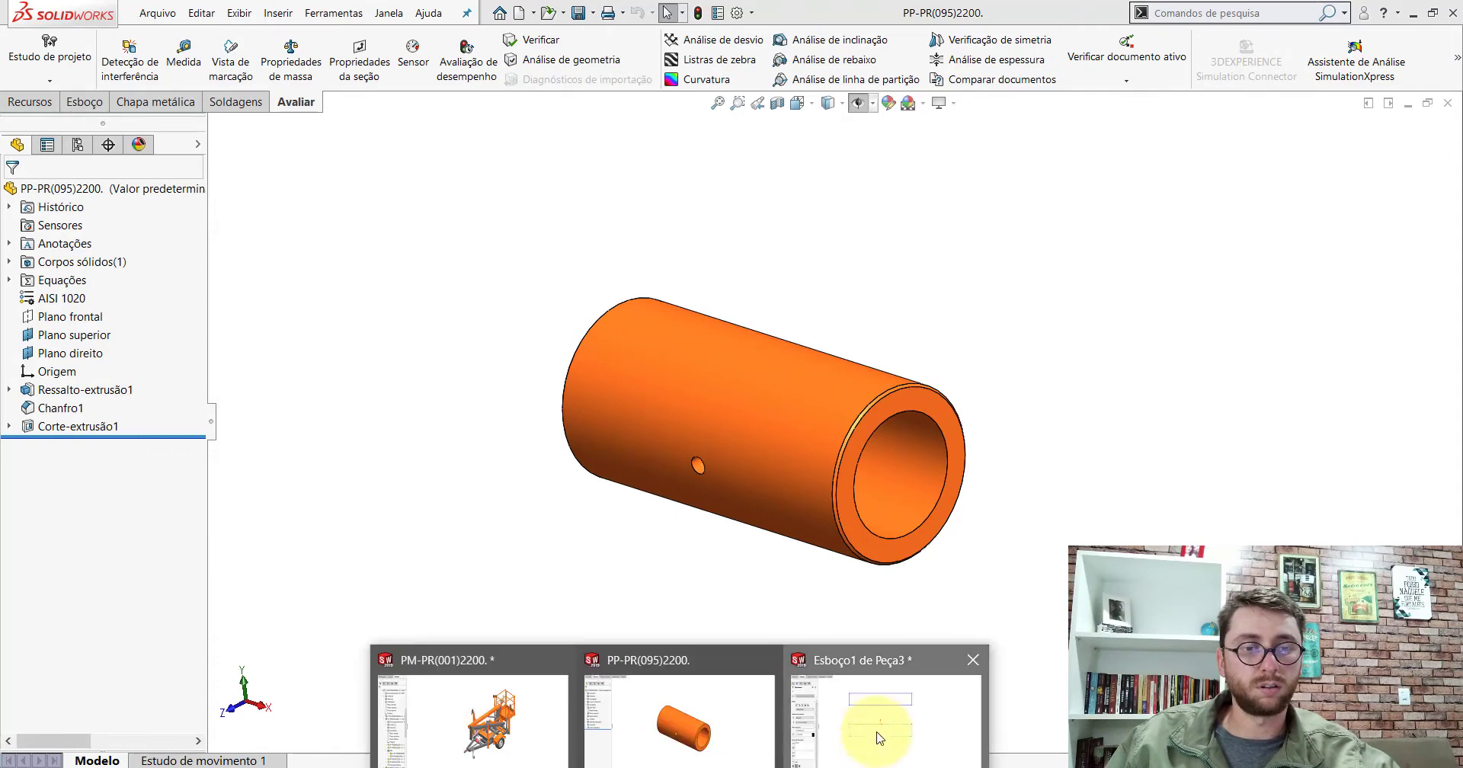
left_click(835, 724)
left_click(86, 102)
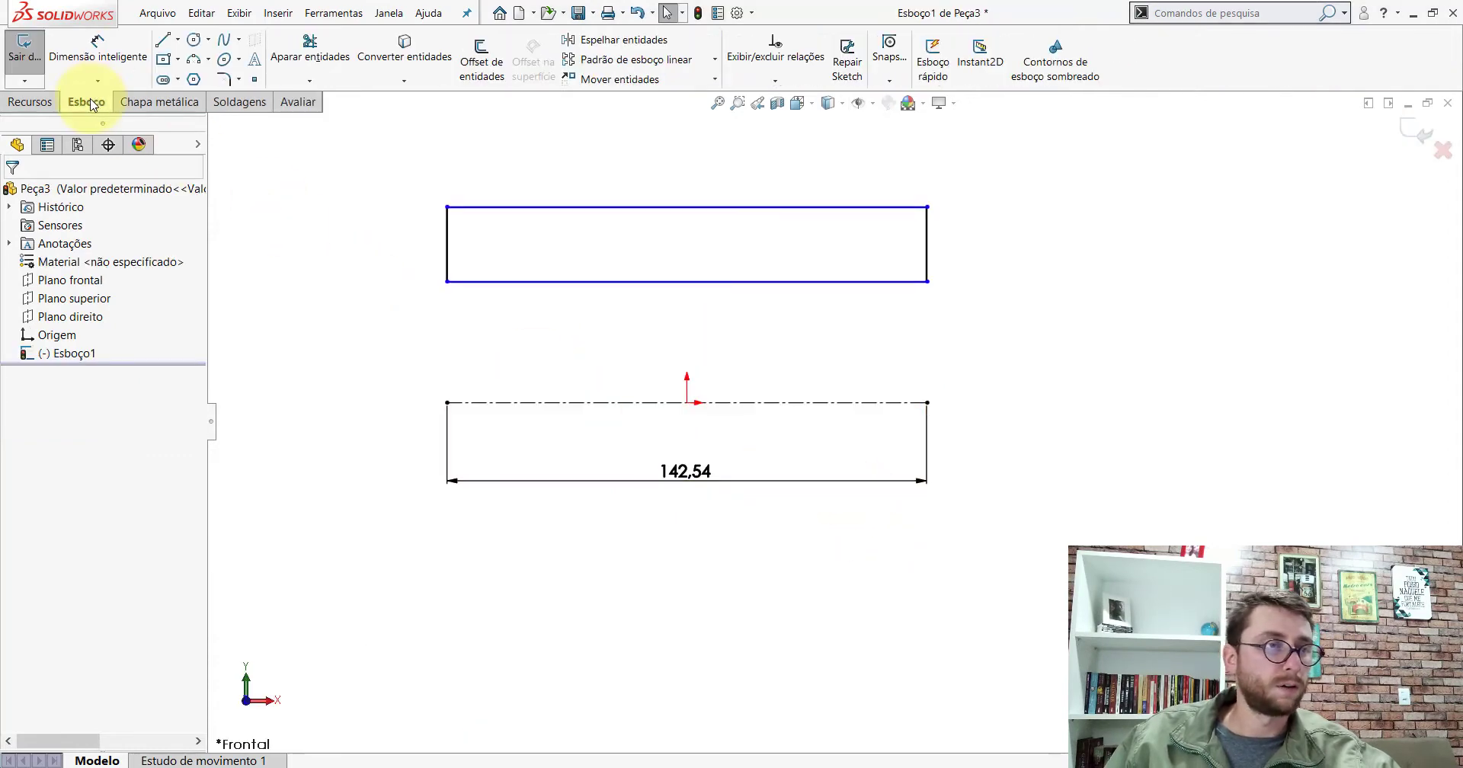
left_click(128, 77)
left_click(855, 283)
left_click(947, 404)
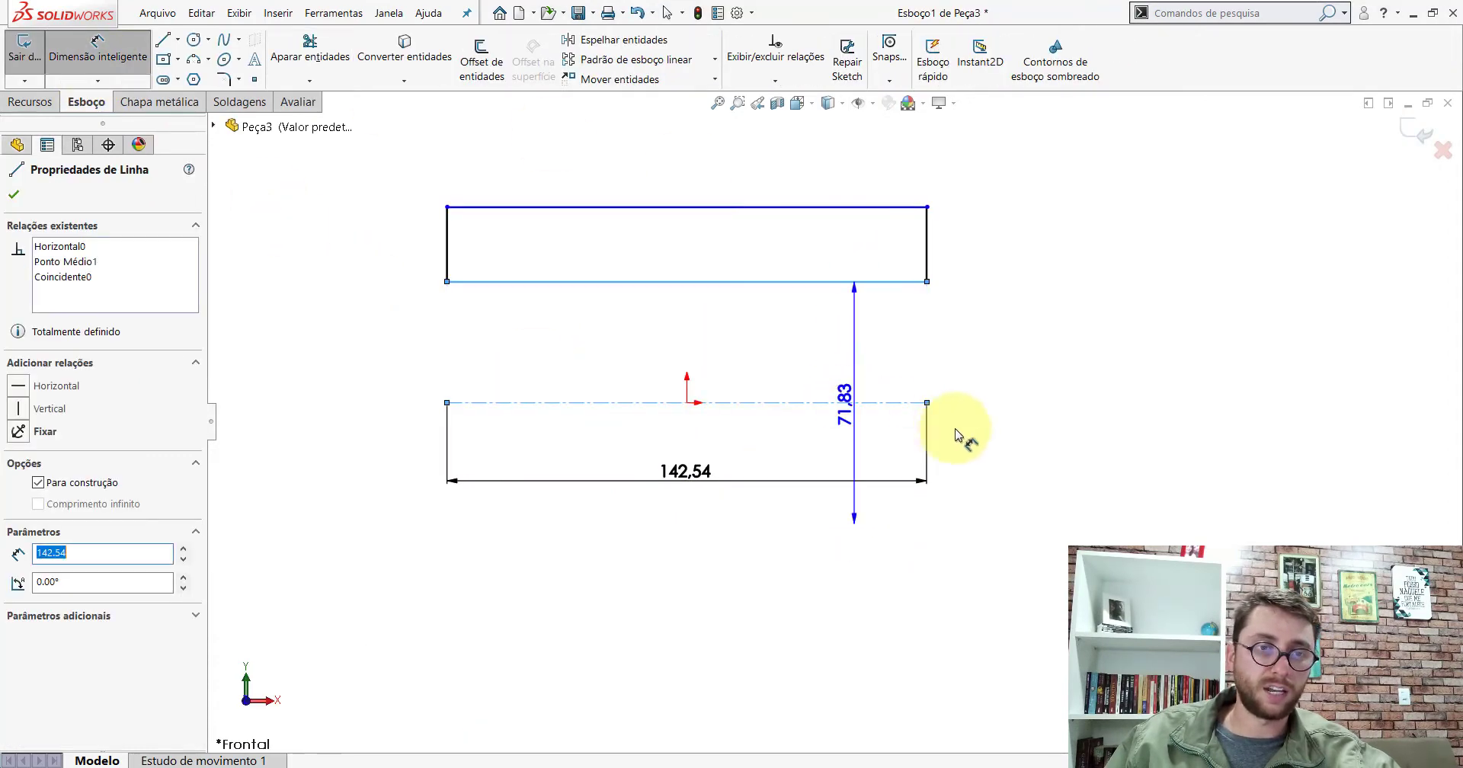
scroll(983, 411, "up", 2)
scroll(780, 476, "down", 2)
left_click(777, 476)
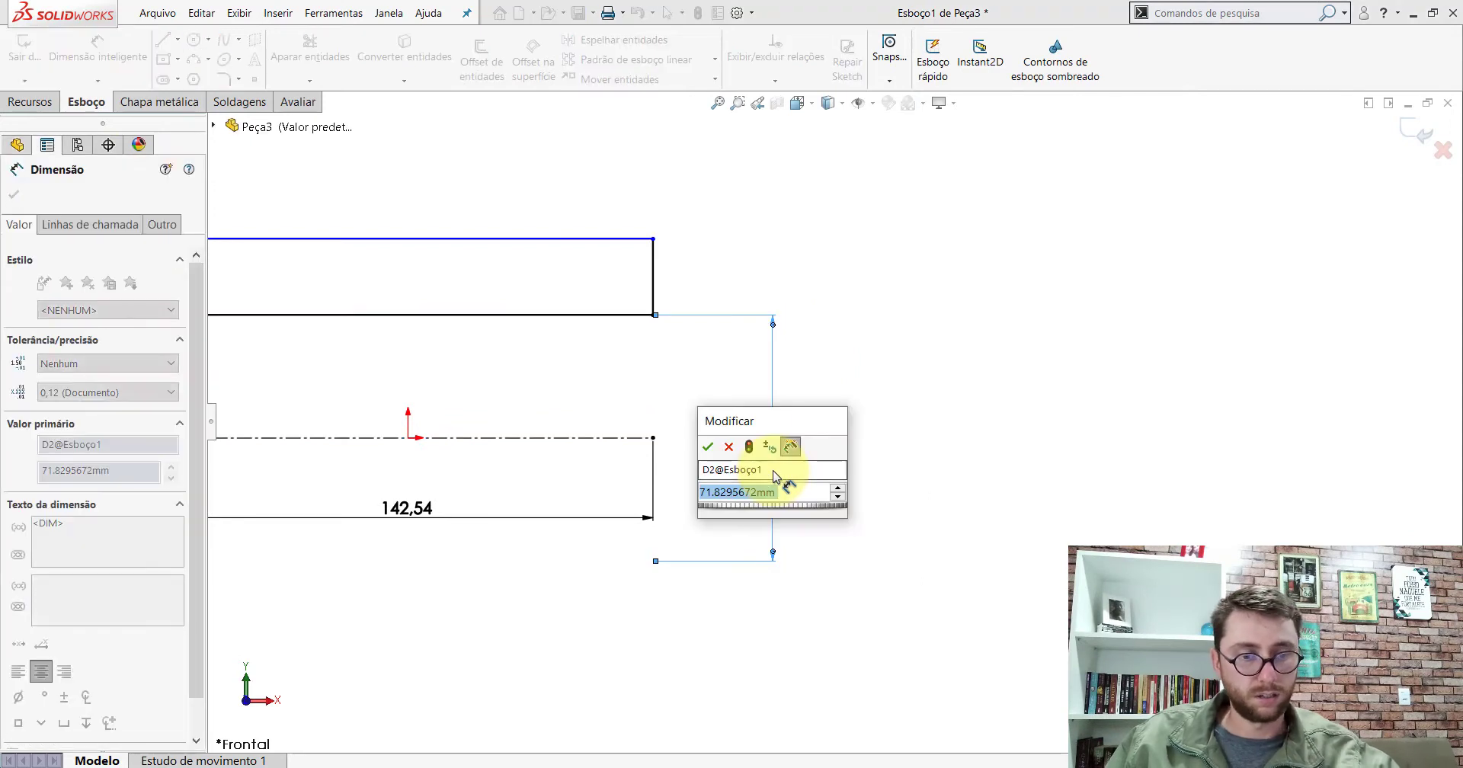
type("40")
key("Return")
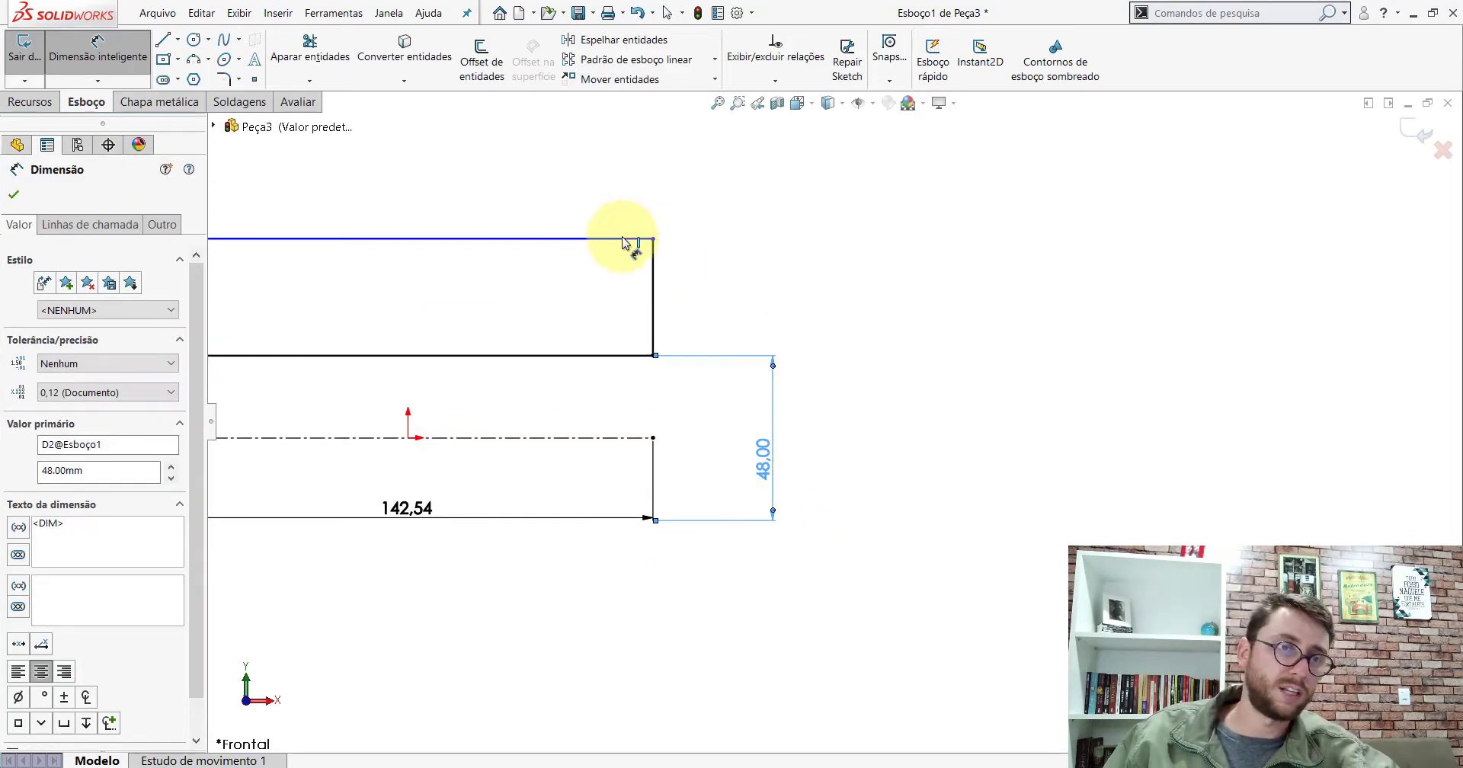
Dimension the top line as a 68 mm outer diameter from the centerline
left_click(630, 239)
left_click(629, 439)
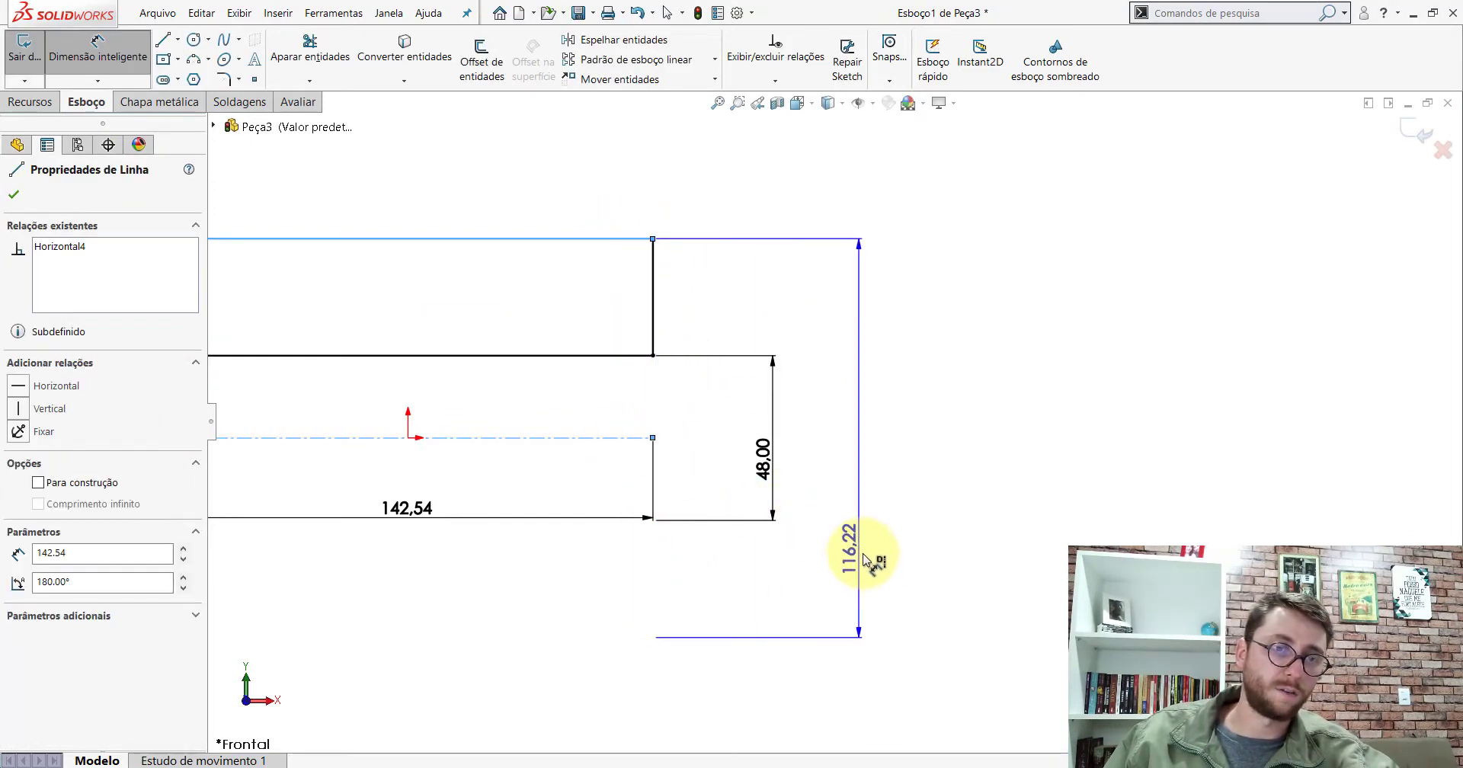
left_click(871, 571)
type("68")
key("Return")
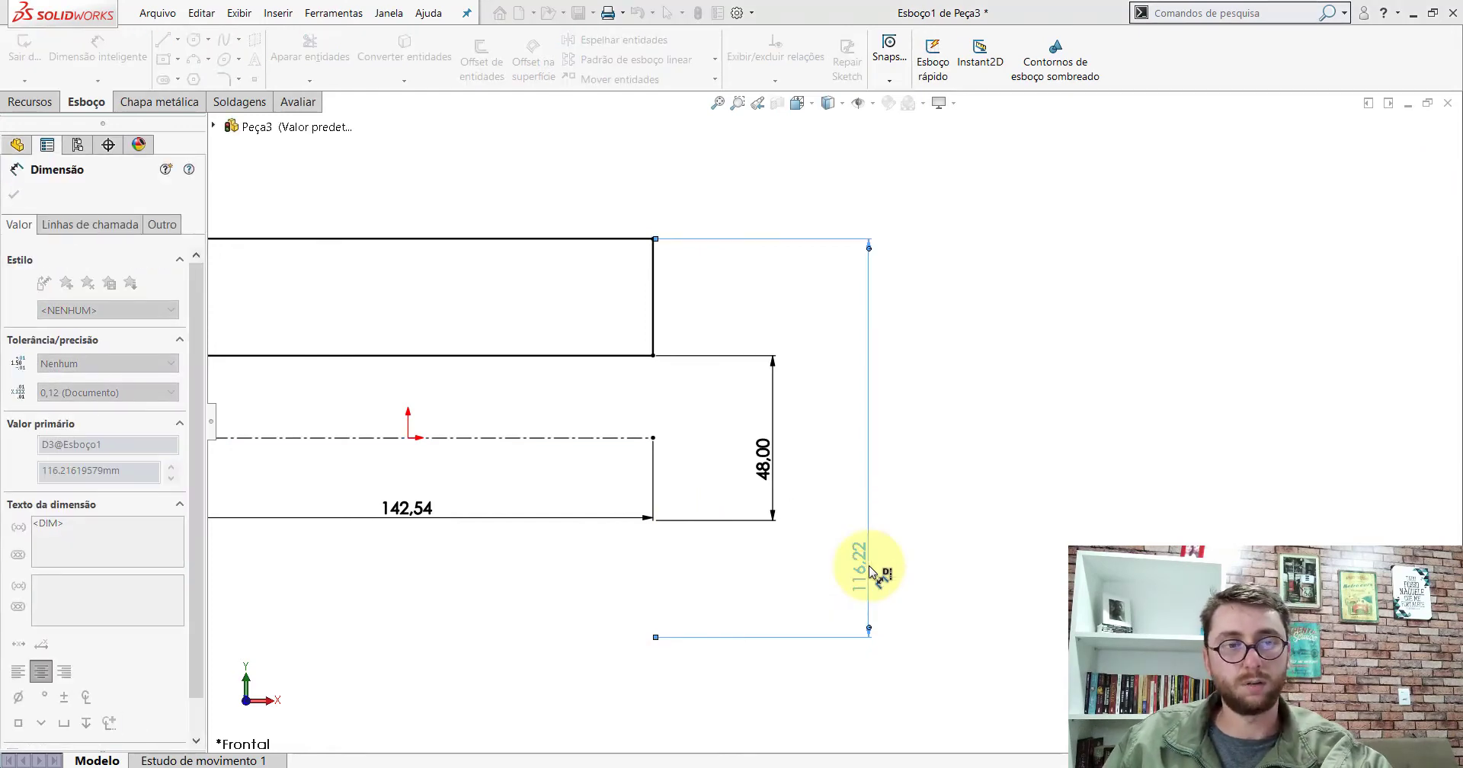
Measure the 1 mm chamfer at the orange bushing's bore end, then return to Peça3
left_click(466, 716)
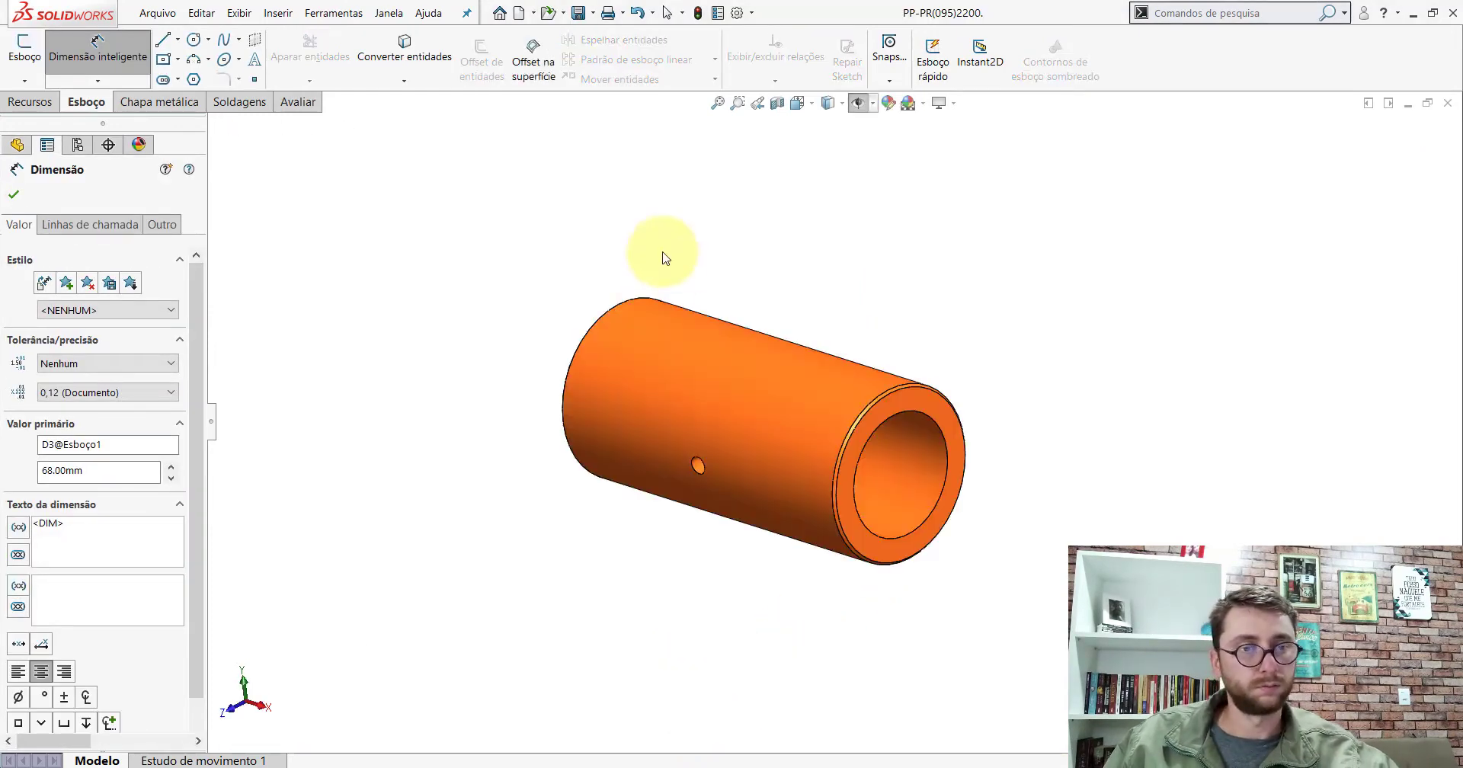
left_click(184, 58)
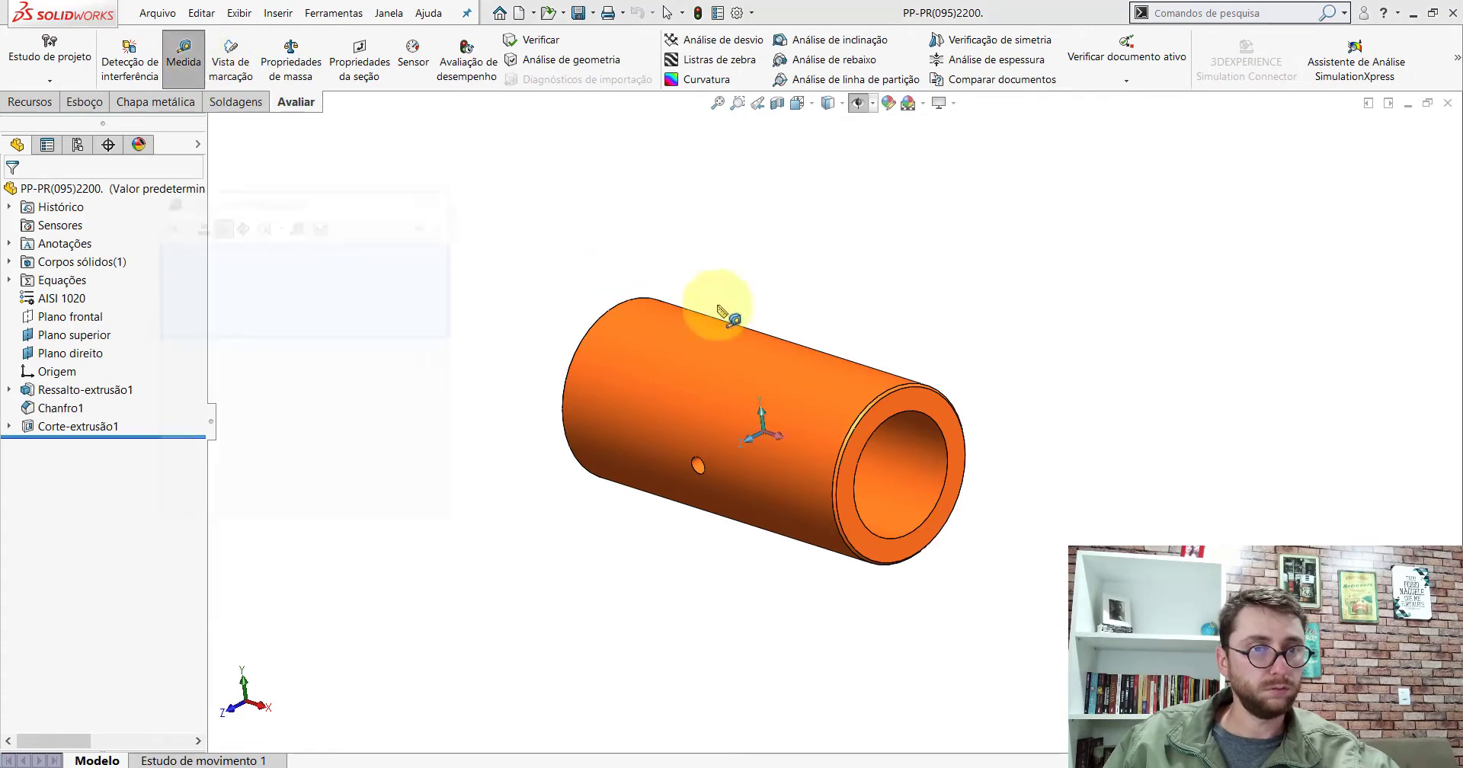
scroll(931, 408, "down", 3)
scroll(785, 334, "down", 3)
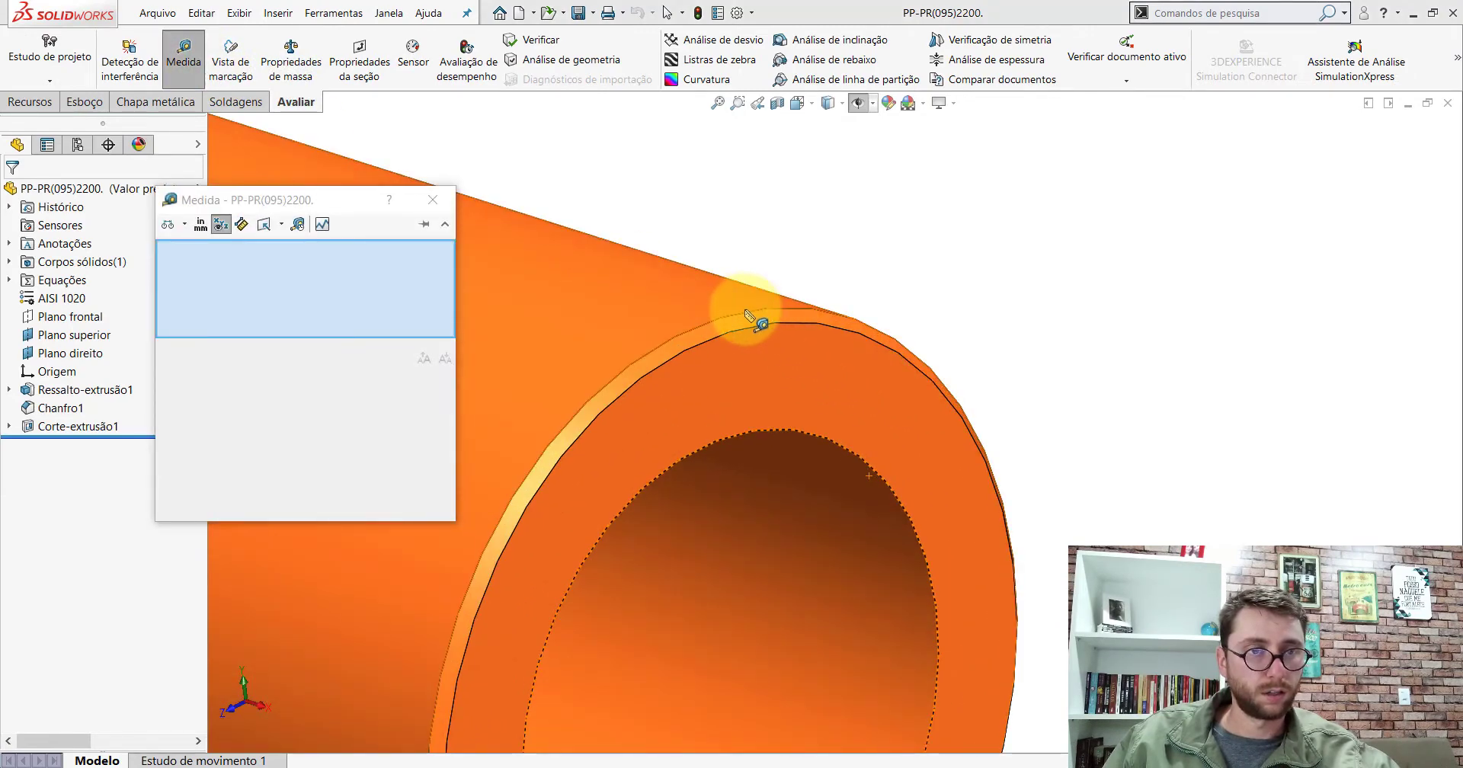
scroll(762, 324, "up", 2)
left_click(761, 319)
left_click(760, 350)
scroll(804, 386, "up", 3)
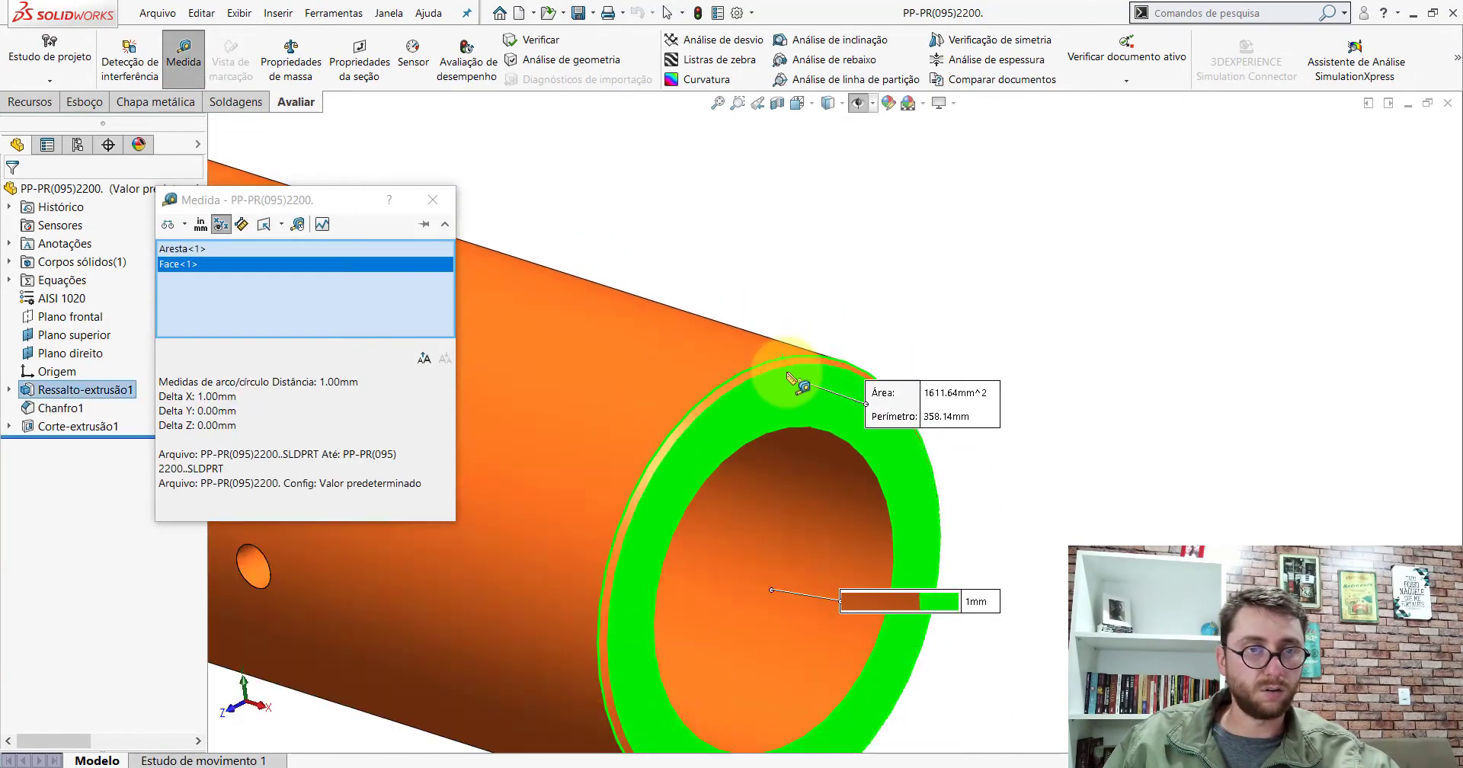
scroll(804, 386, "up", 2)
key("Escape")
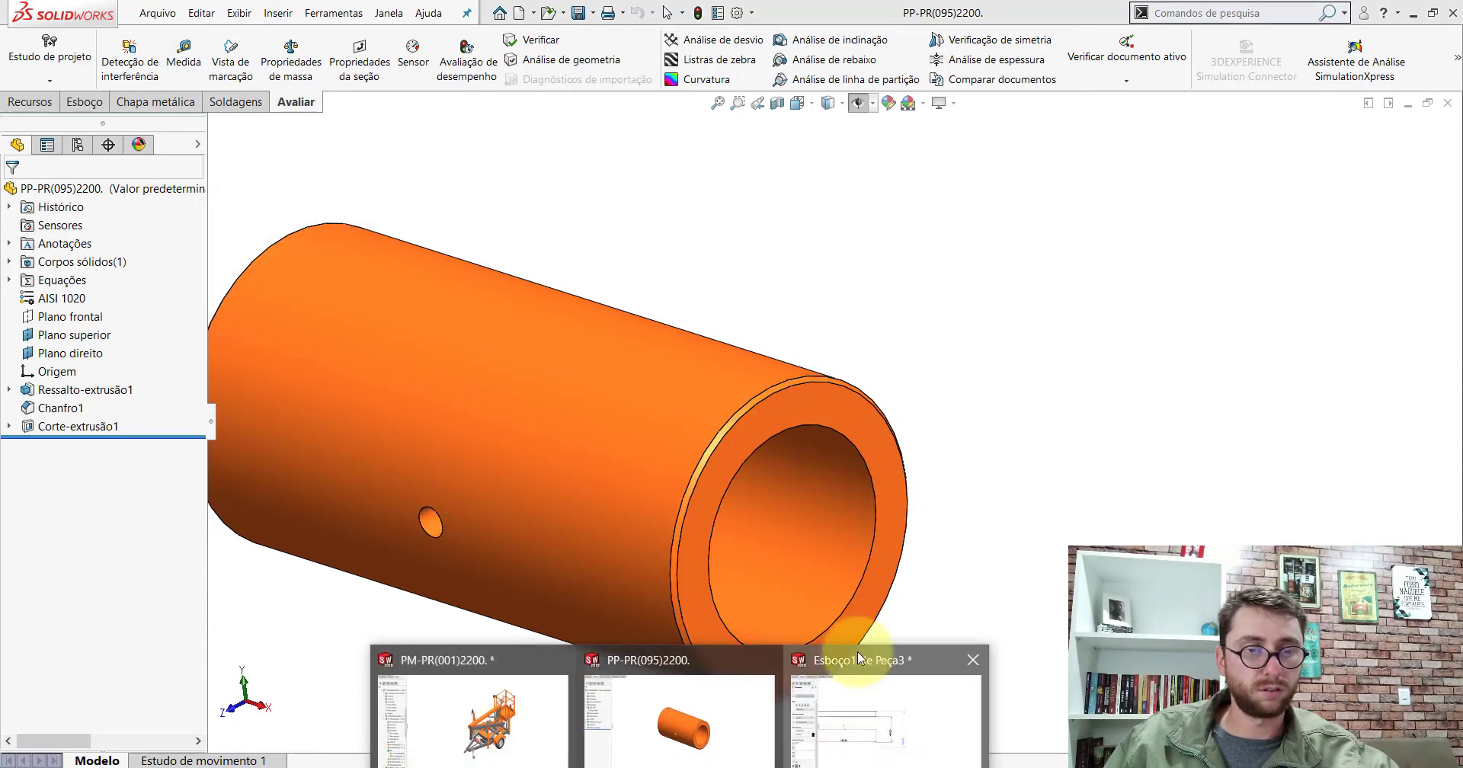
left_click(859, 660)
Add 1.00 mm sketch chamfers to the profile's top corners
left_click(82, 102)
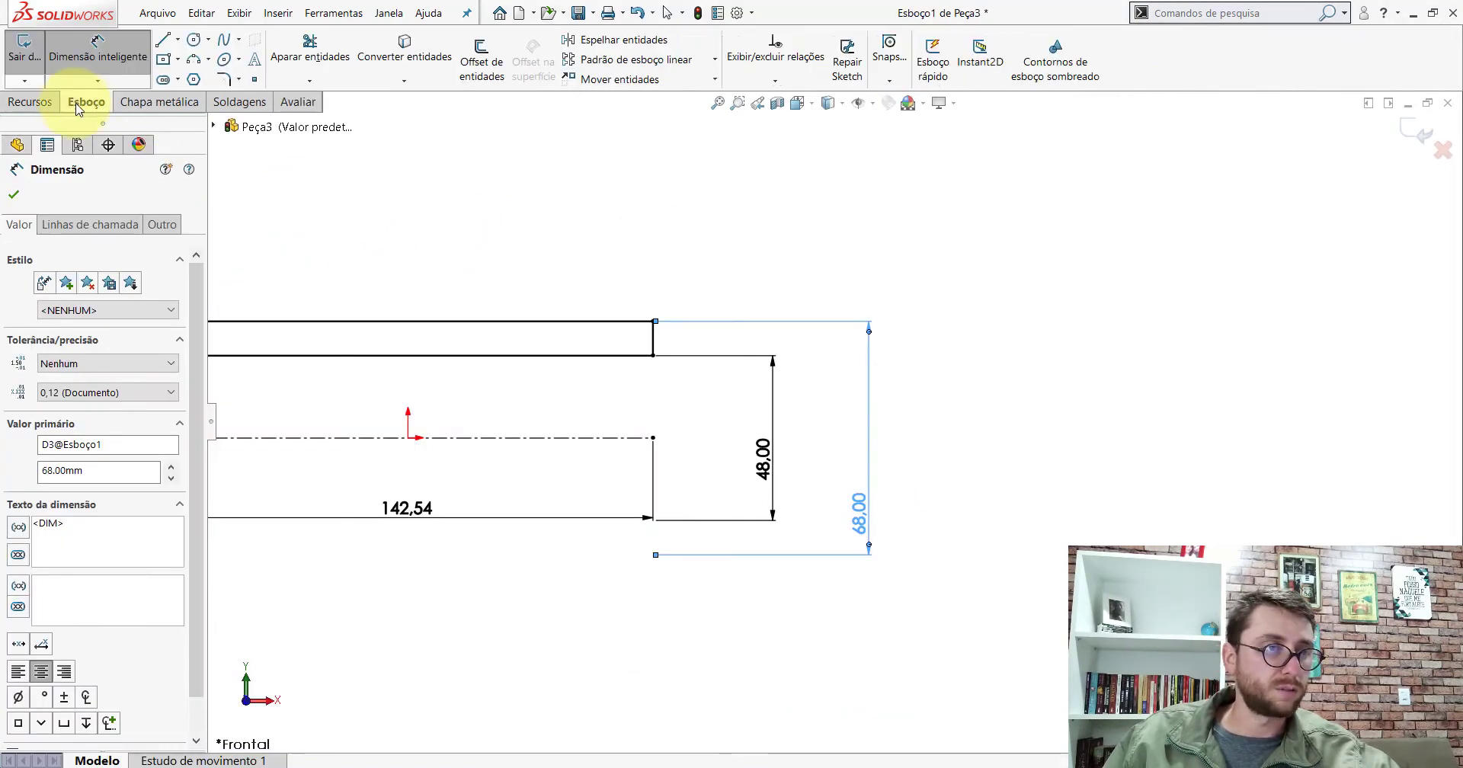
left_click(239, 80)
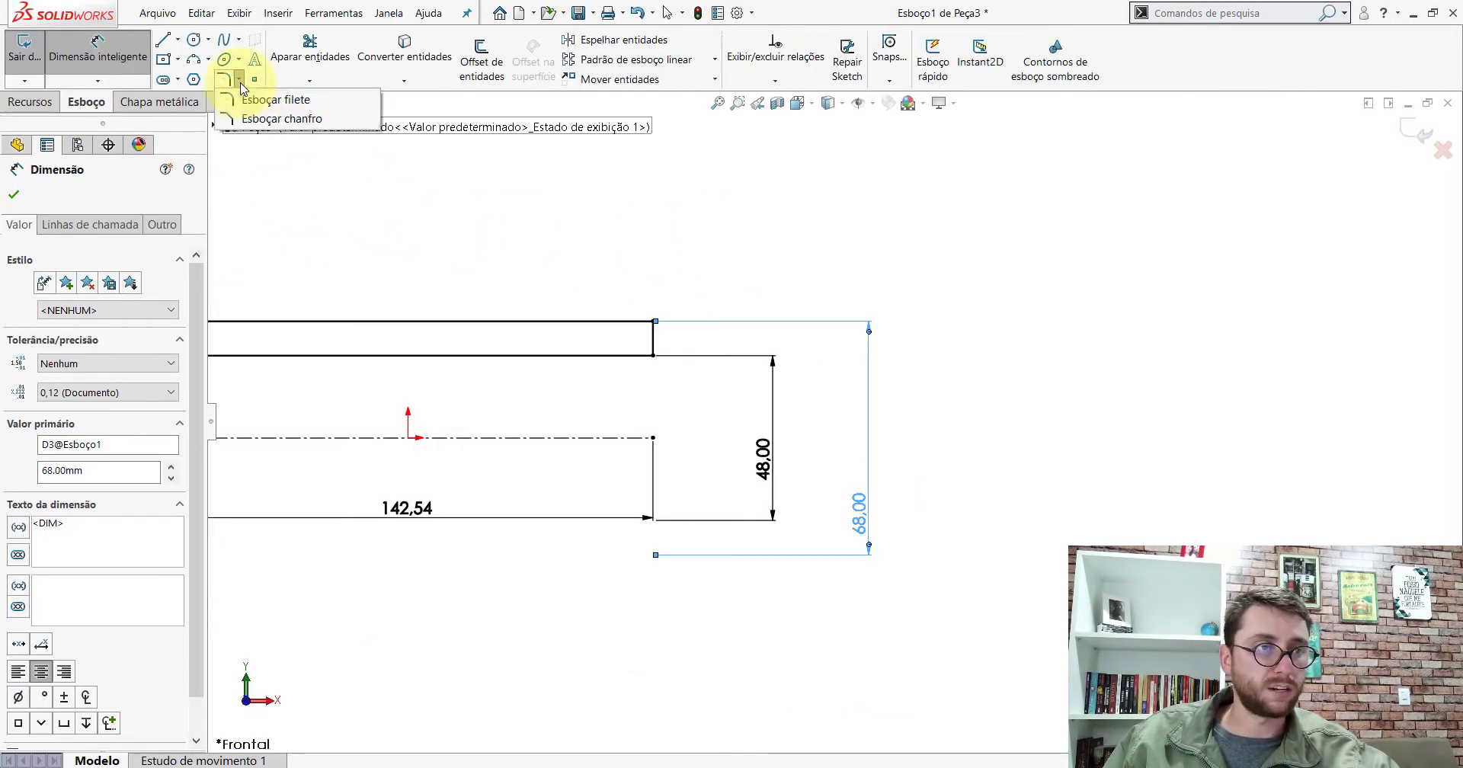
left_click(266, 120)
type("1")
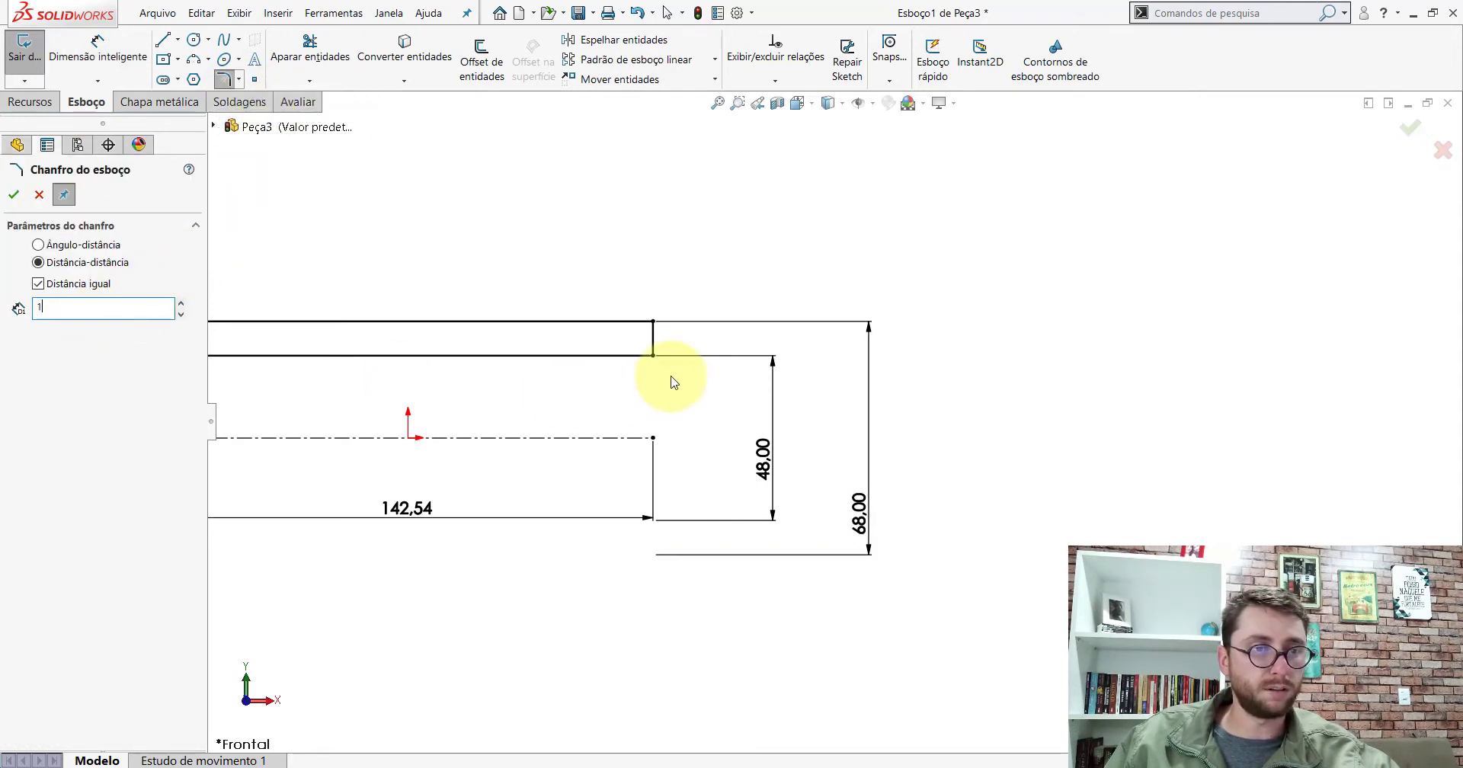
scroll(669, 378, "down", 5)
scroll(522, 343, "up", 4)
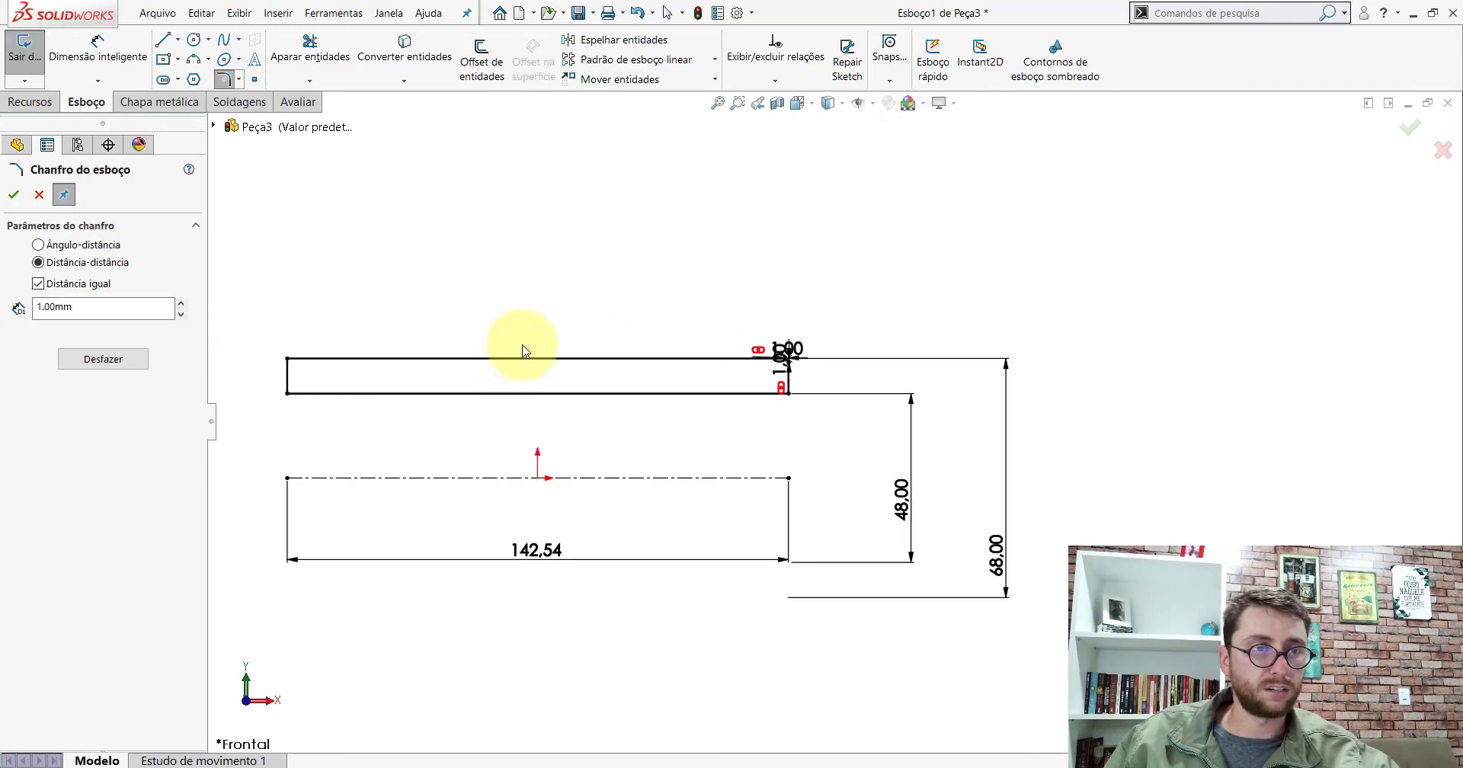
scroll(310, 369, "down", 2)
left_click(300, 365)
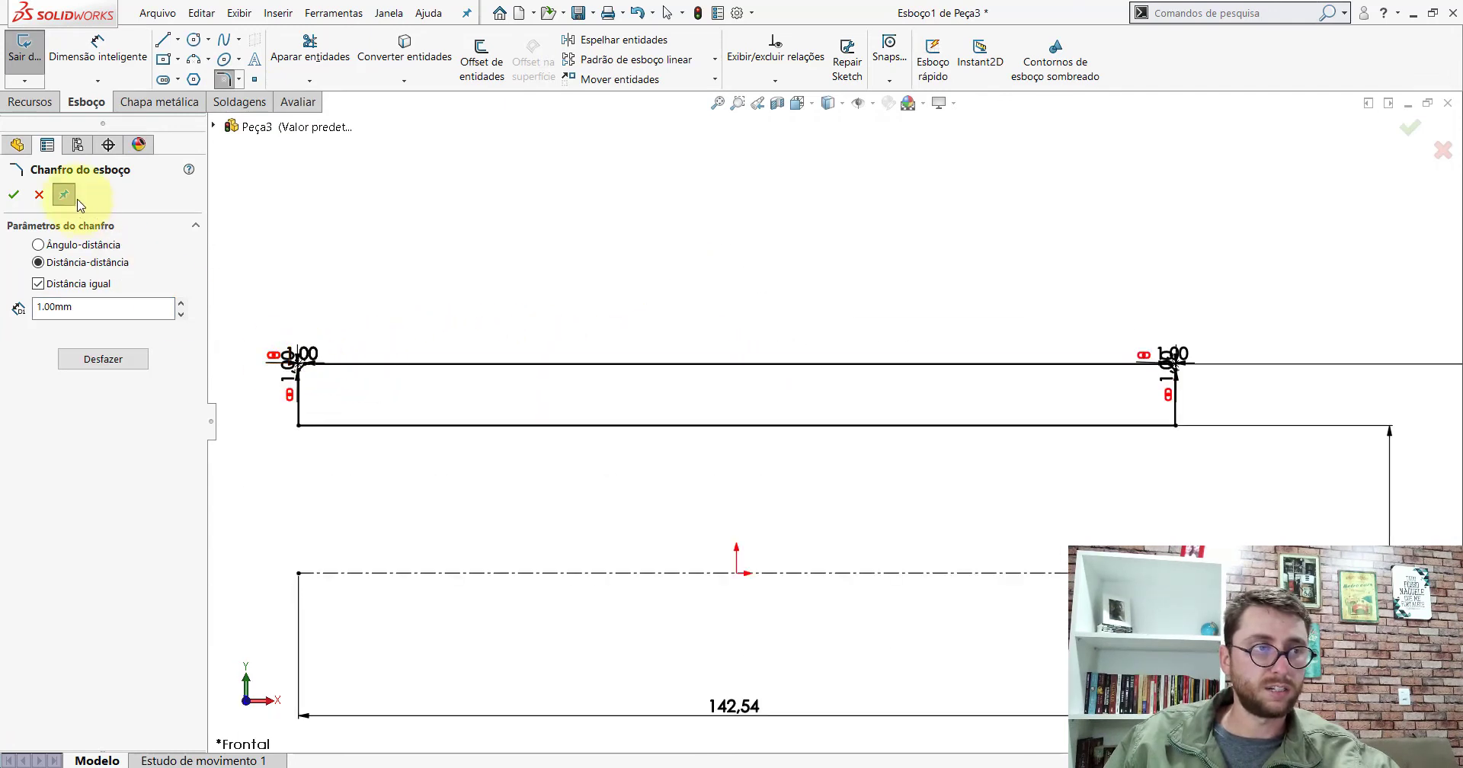
left_click(13, 195)
scroll(813, 329, "up", 3)
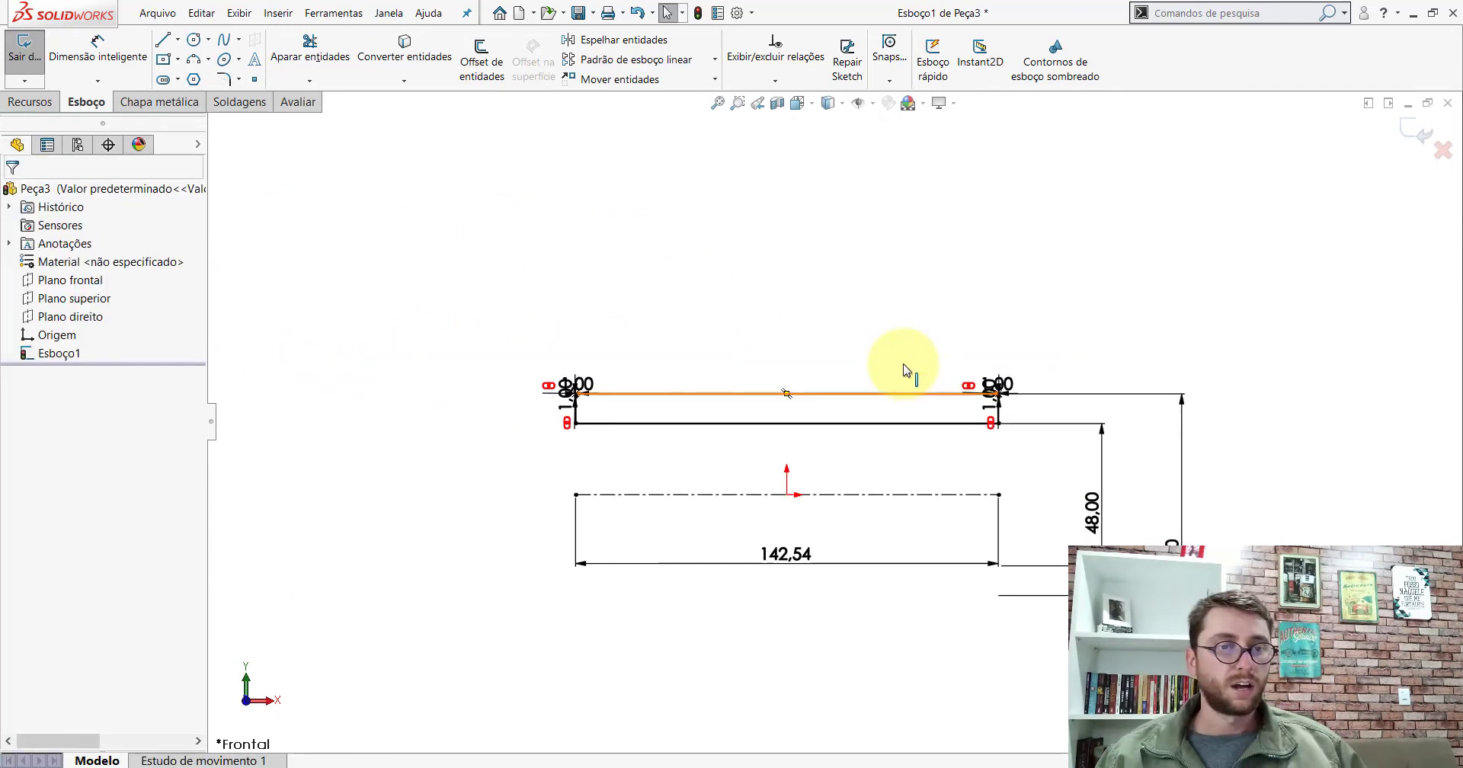
Revolve the profile 360° around Linha1 into a tube, view isometric, then switch to the bushing
left_click(30, 101)
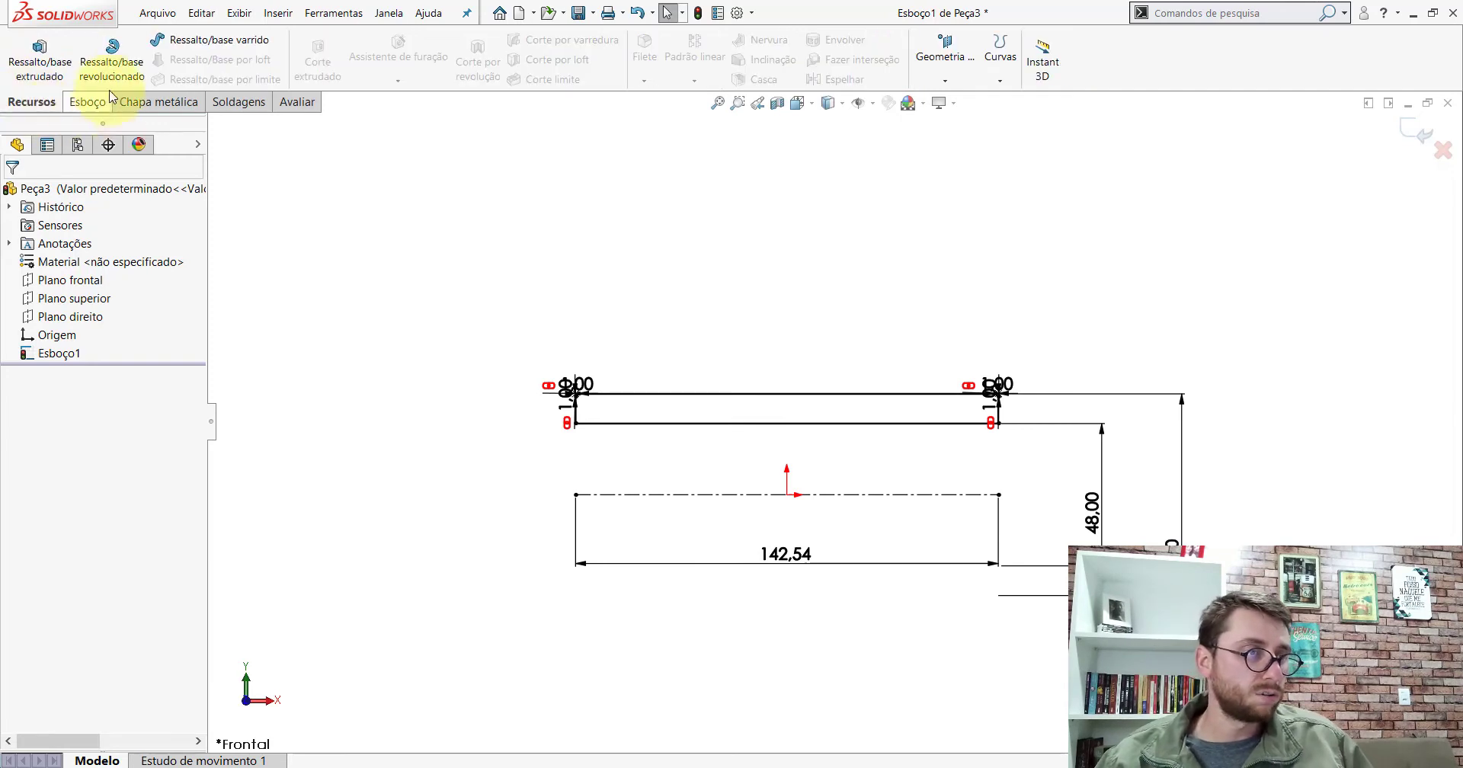
left_click(111, 57)
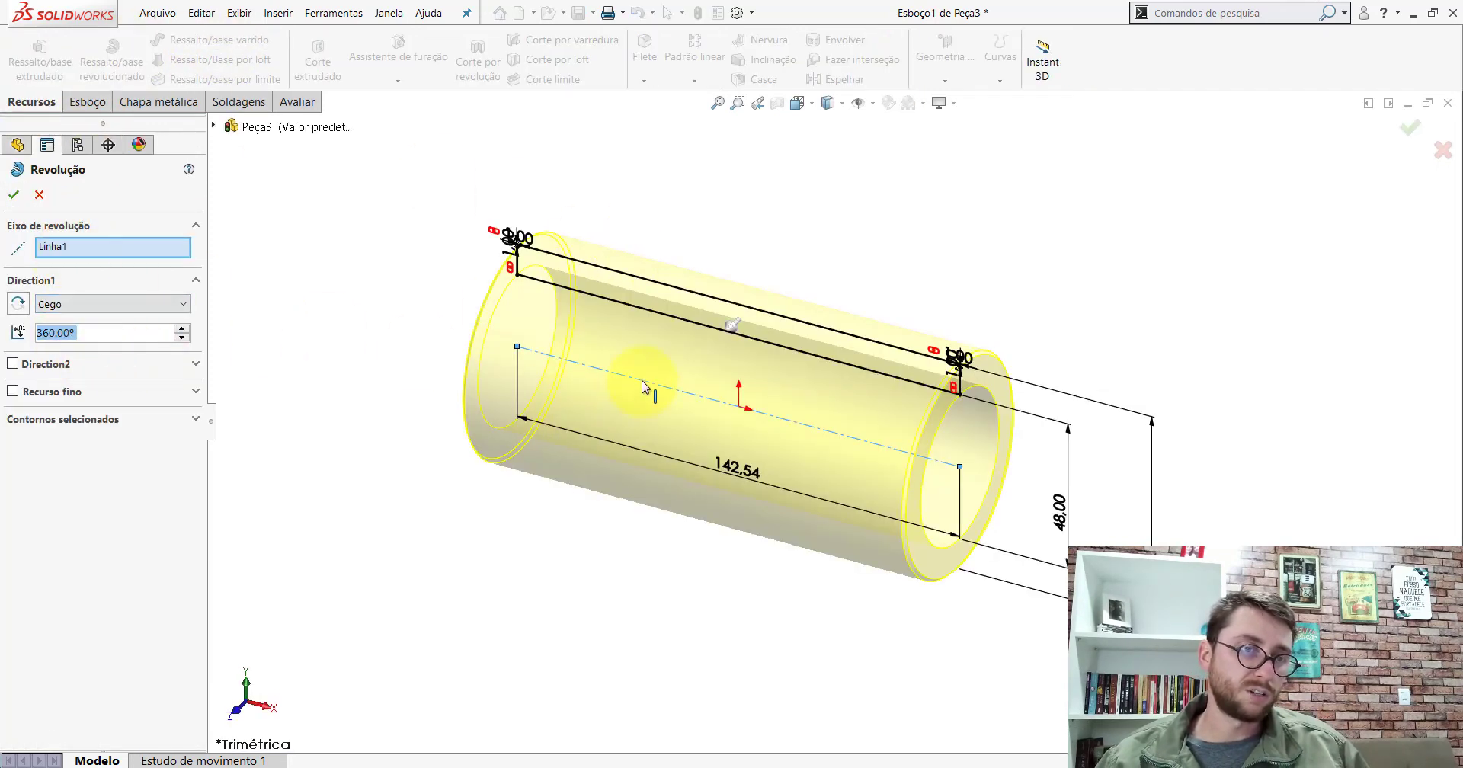
left_click(13, 195)
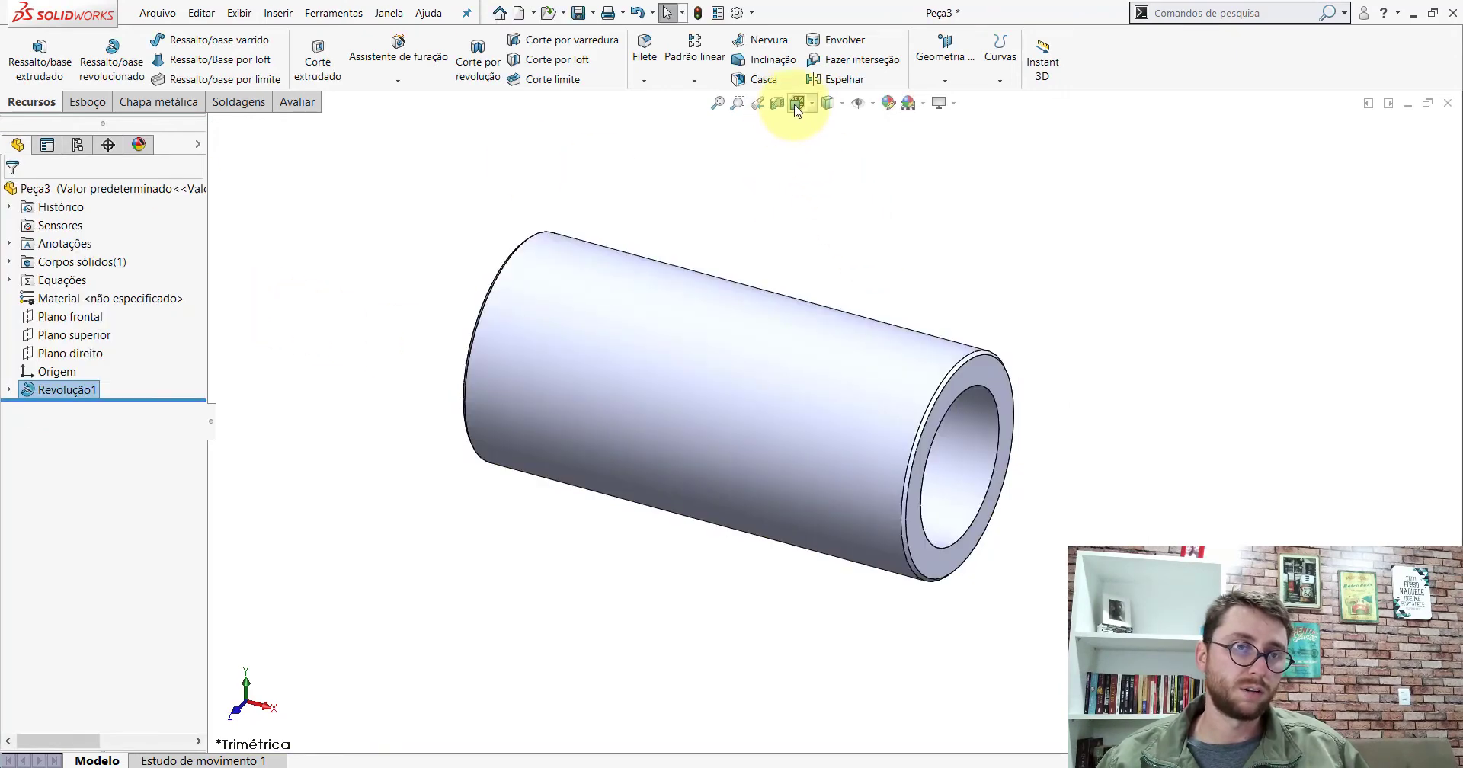
left_click(797, 103)
left_click(882, 131)
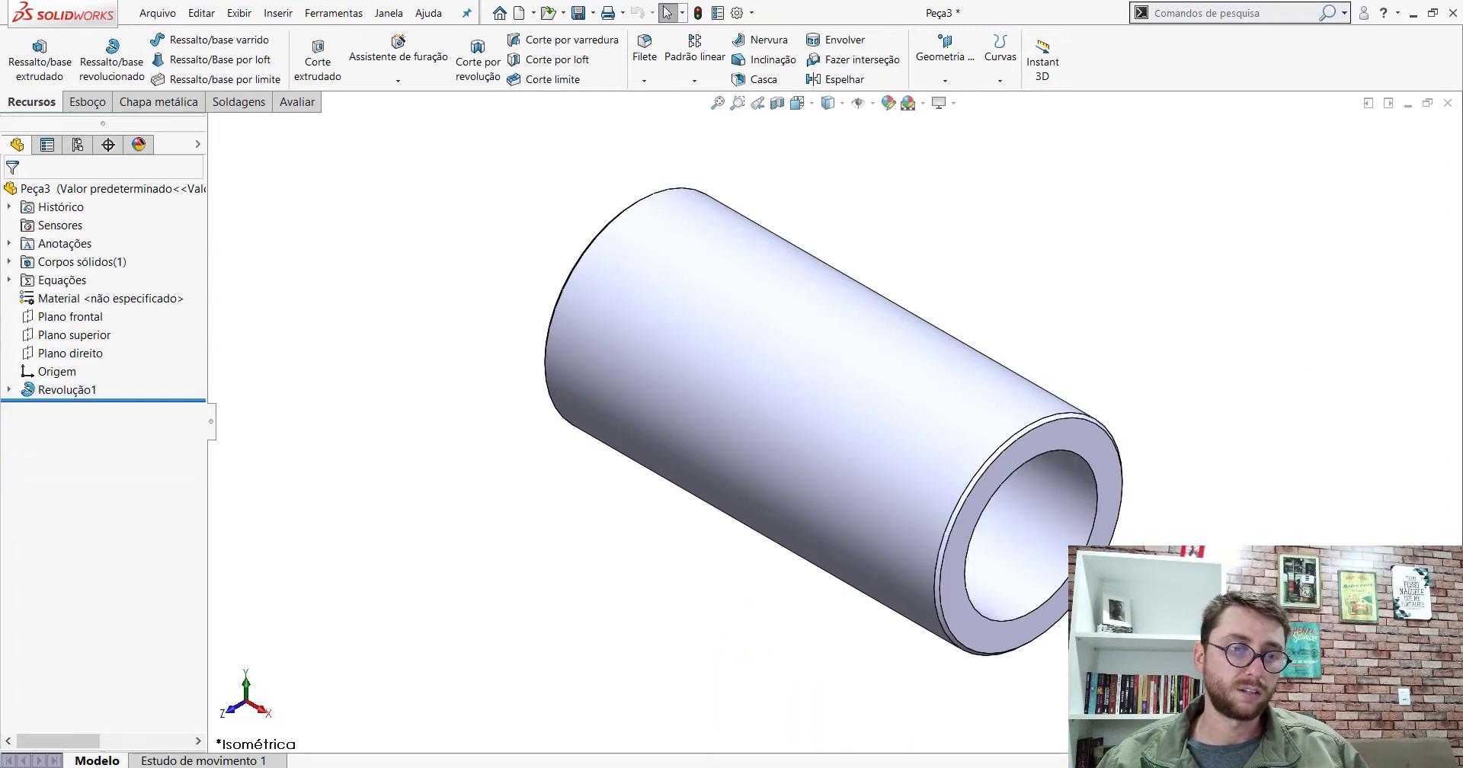
key("ctrl+Tab")
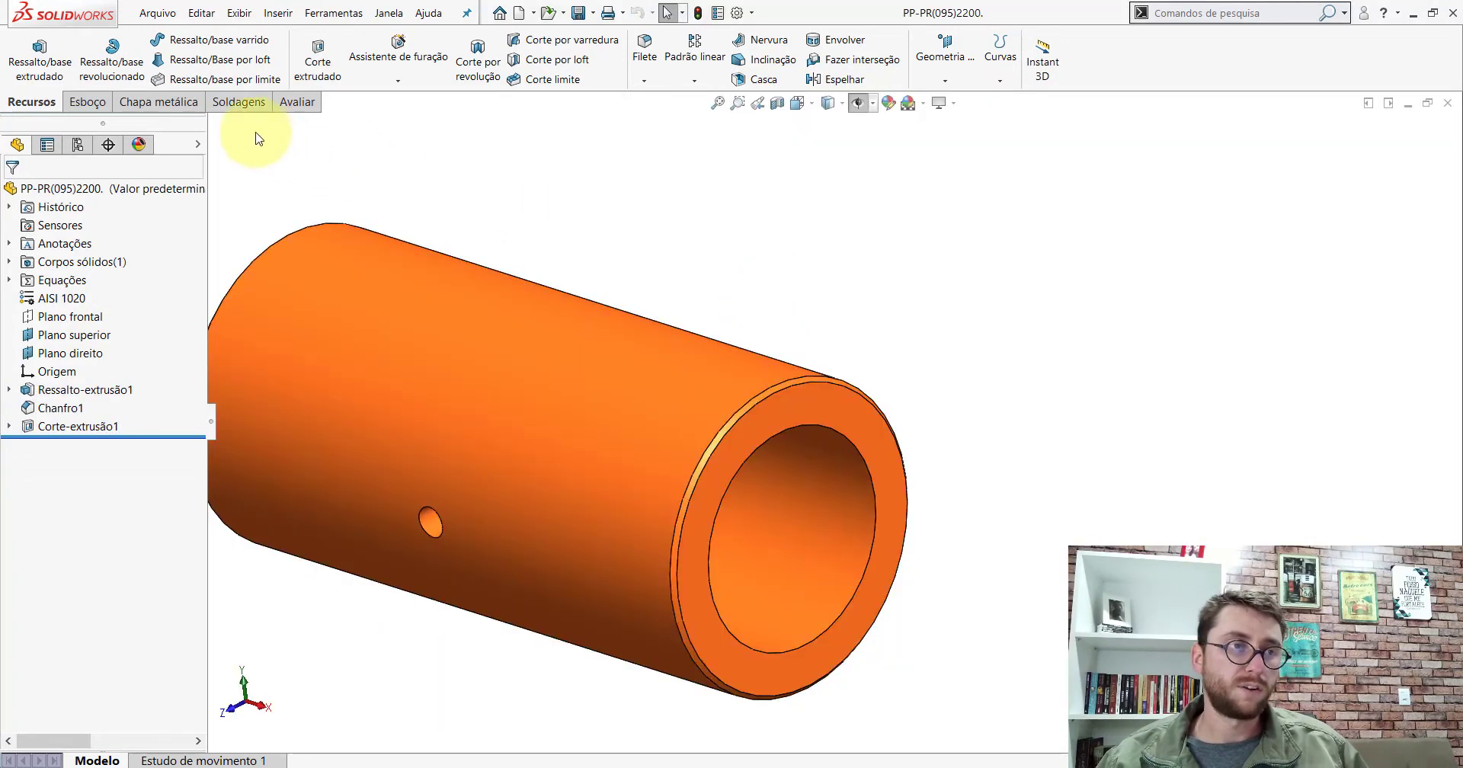
Measure the small side hole's diameter on the orange bushing
left_click(294, 102)
left_click(190, 69)
scroll(696, 464, "up", 3)
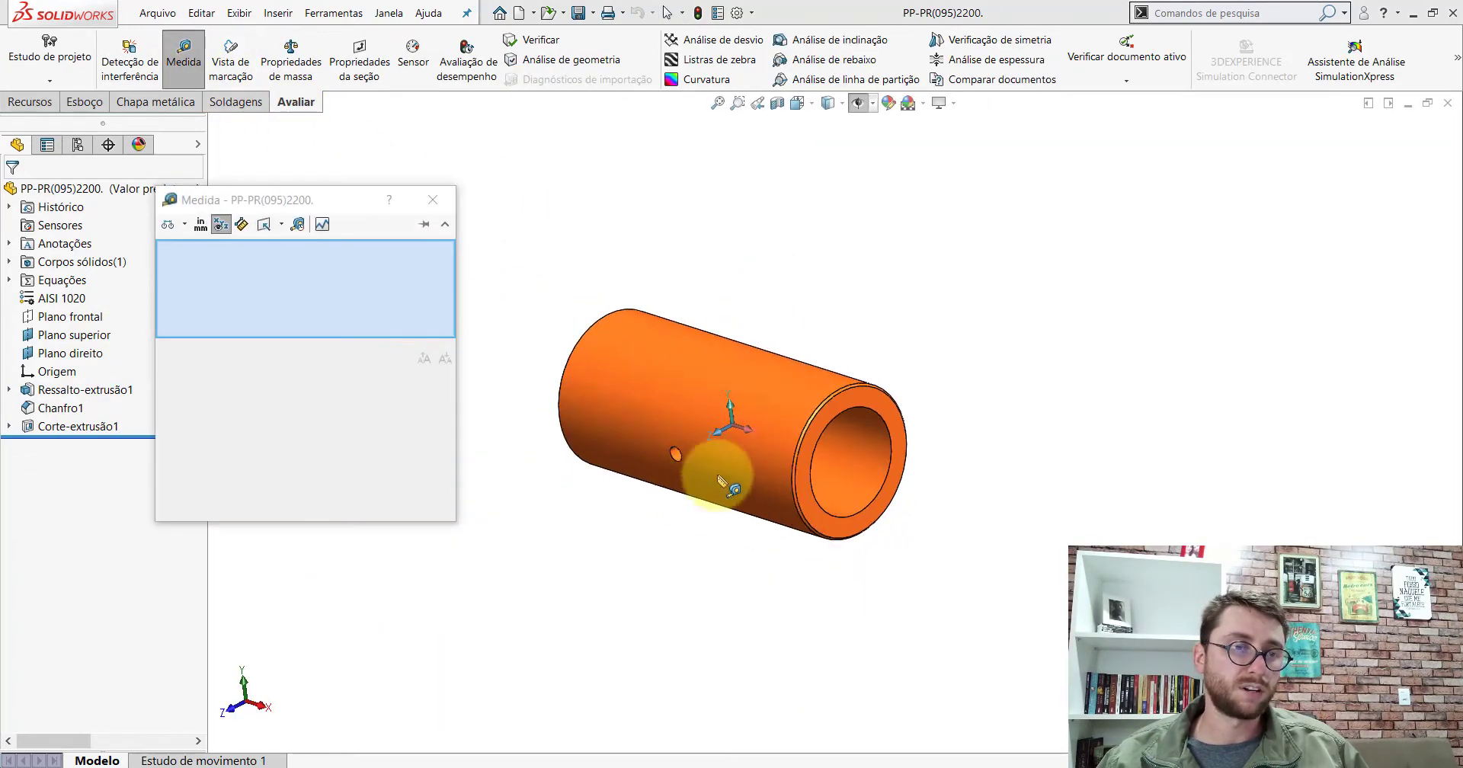
scroll(695, 434, "down", 5)
scroll(684, 404, "down", 2)
left_click(684, 405)
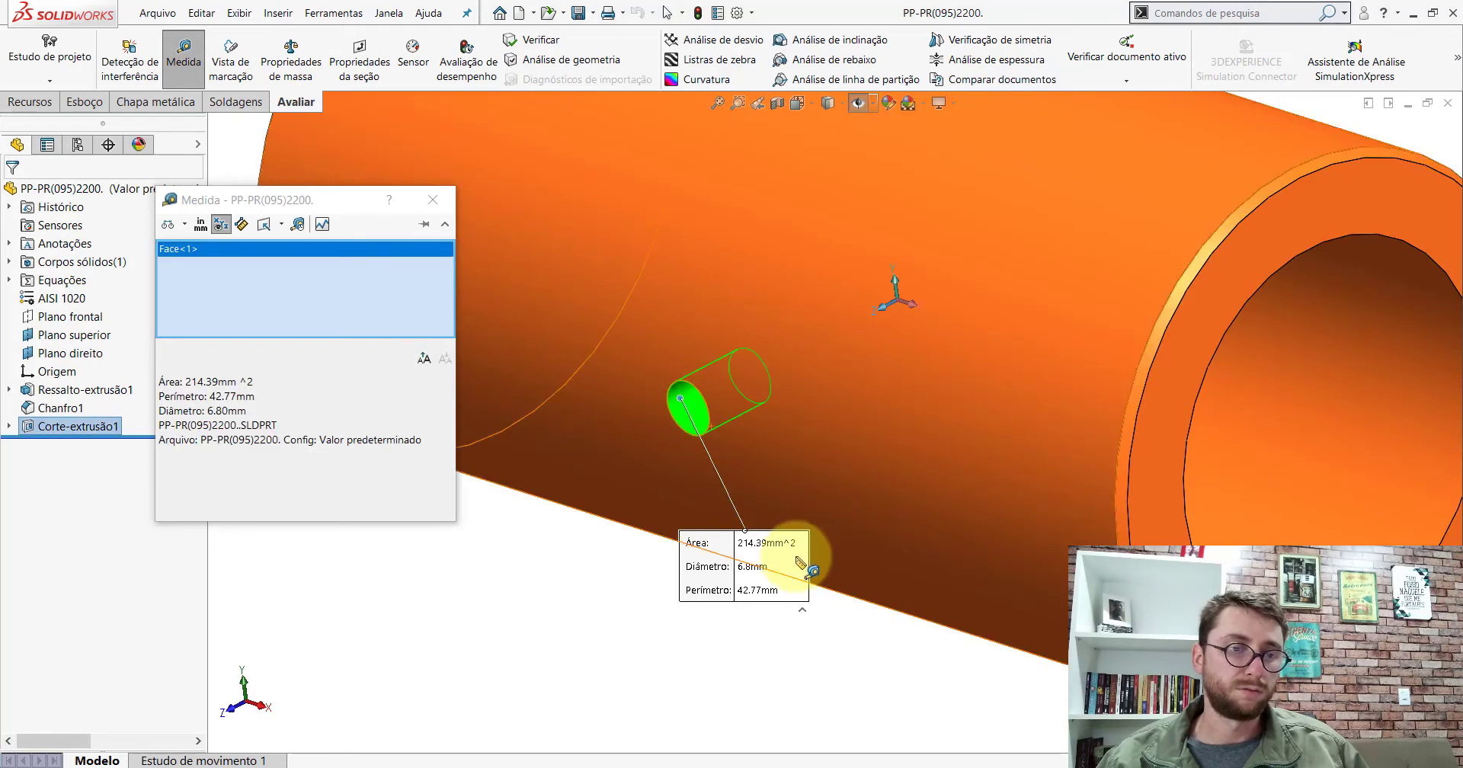
left_click(441, 201)
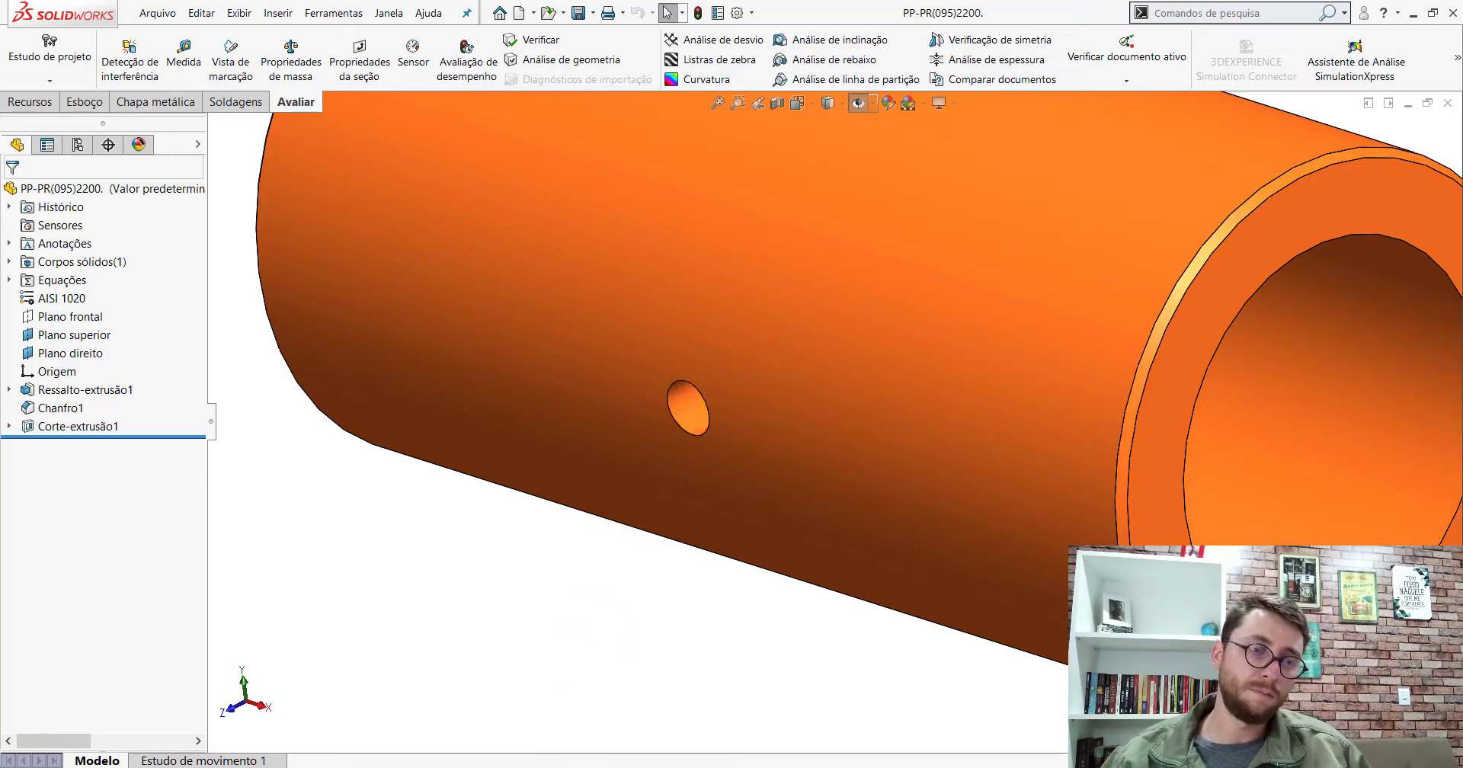
In Peça3, sketch a 6.8 mm diameter circle at the origin on Plano frontal
left_click(834, 705)
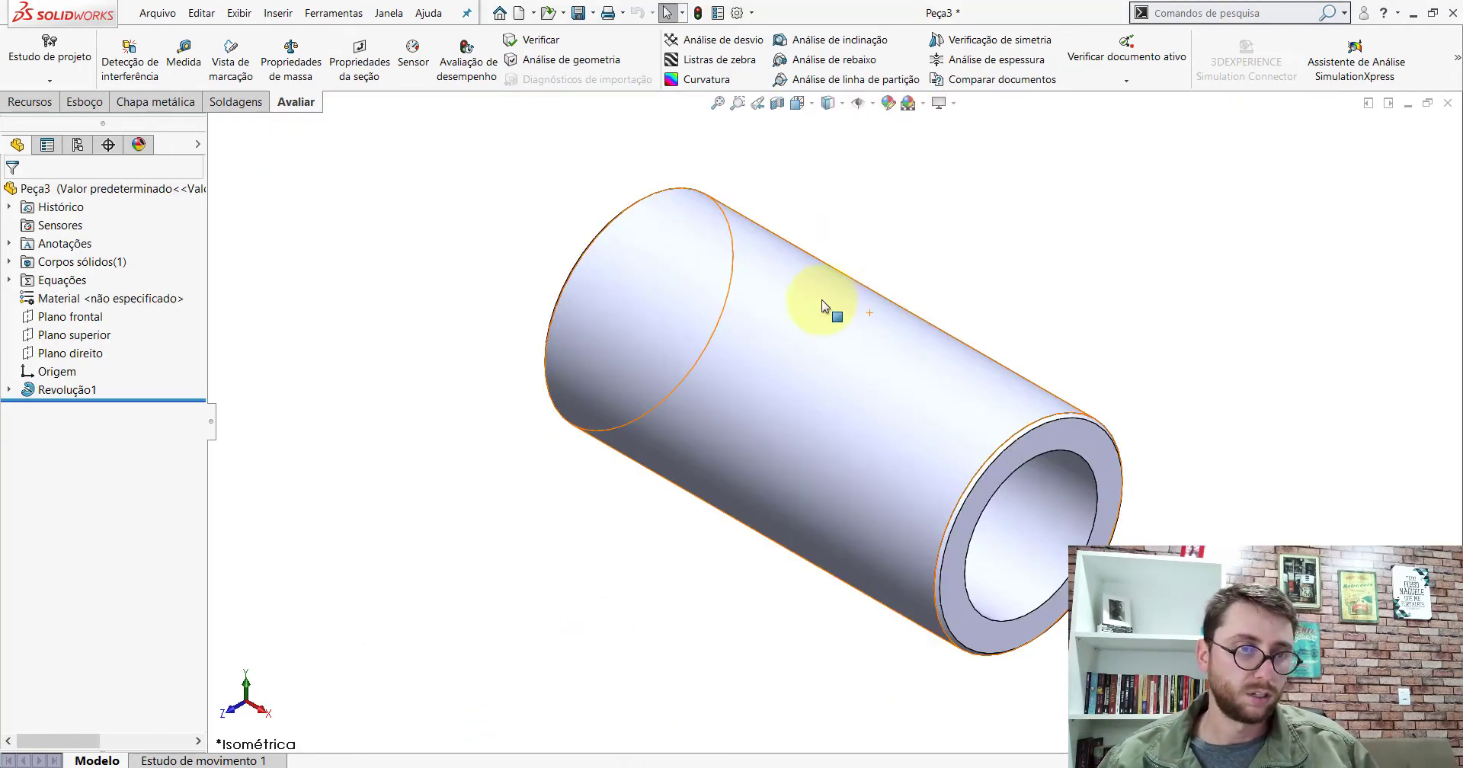
left_click(77, 321)
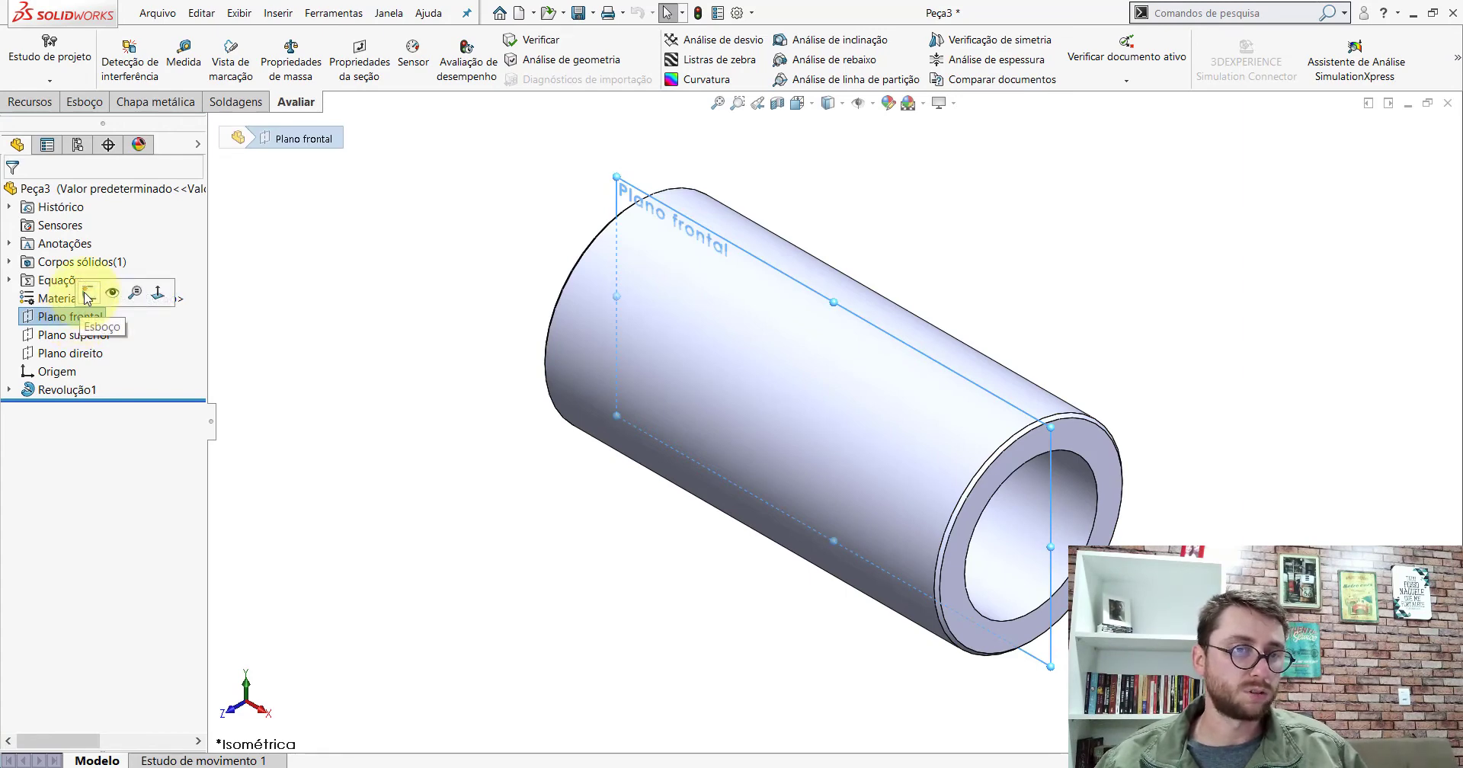
left_click(87, 295)
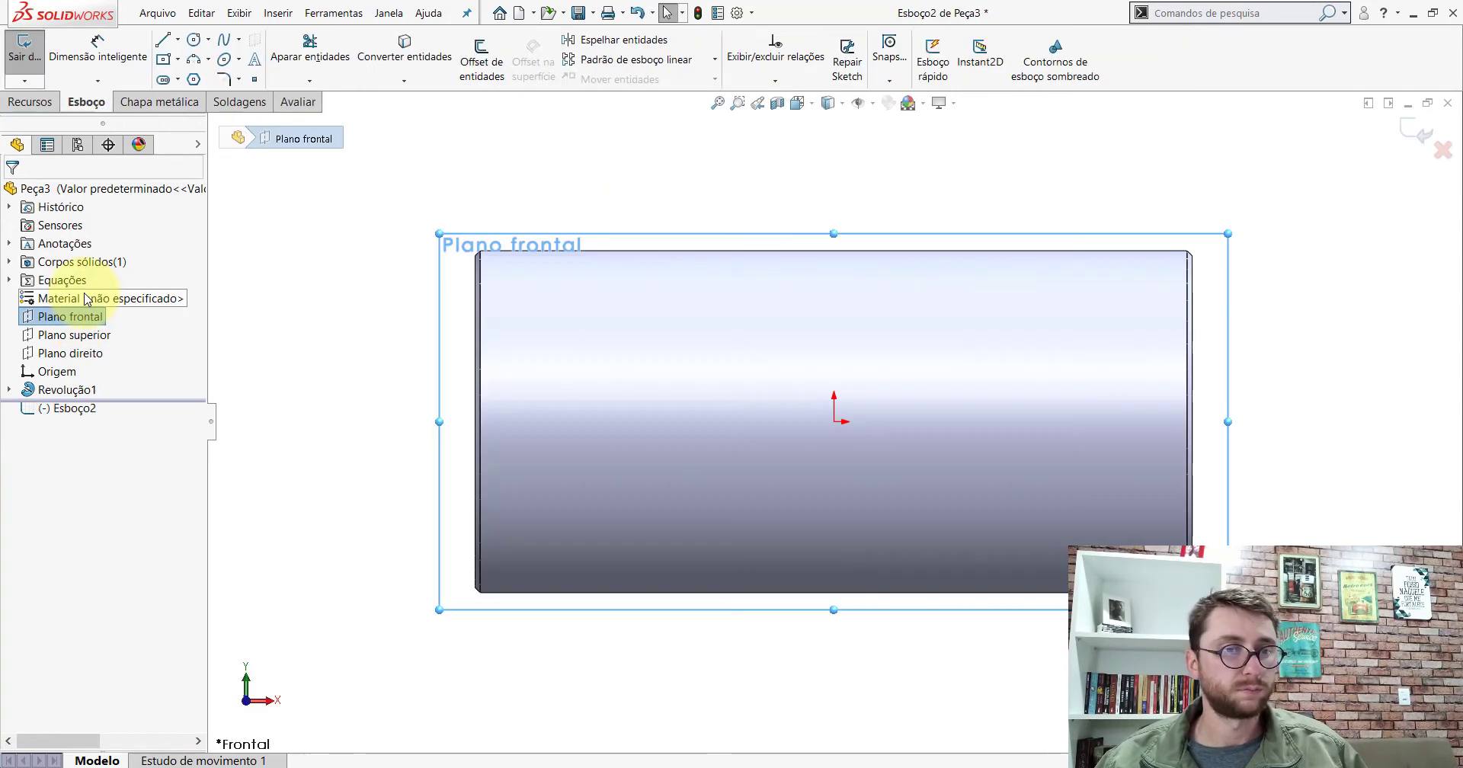
left_click(194, 40)
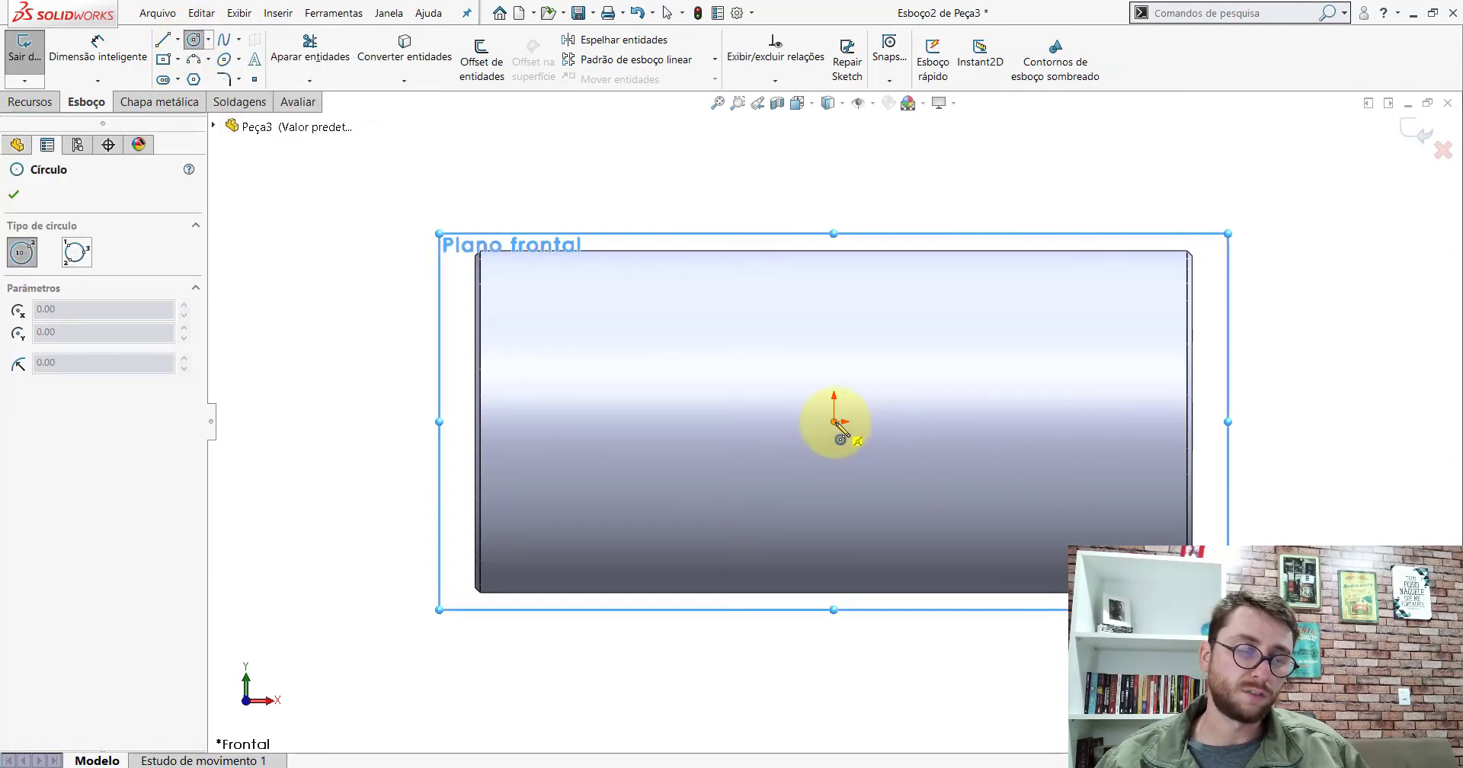
left_click(834, 421)
left_click(883, 422)
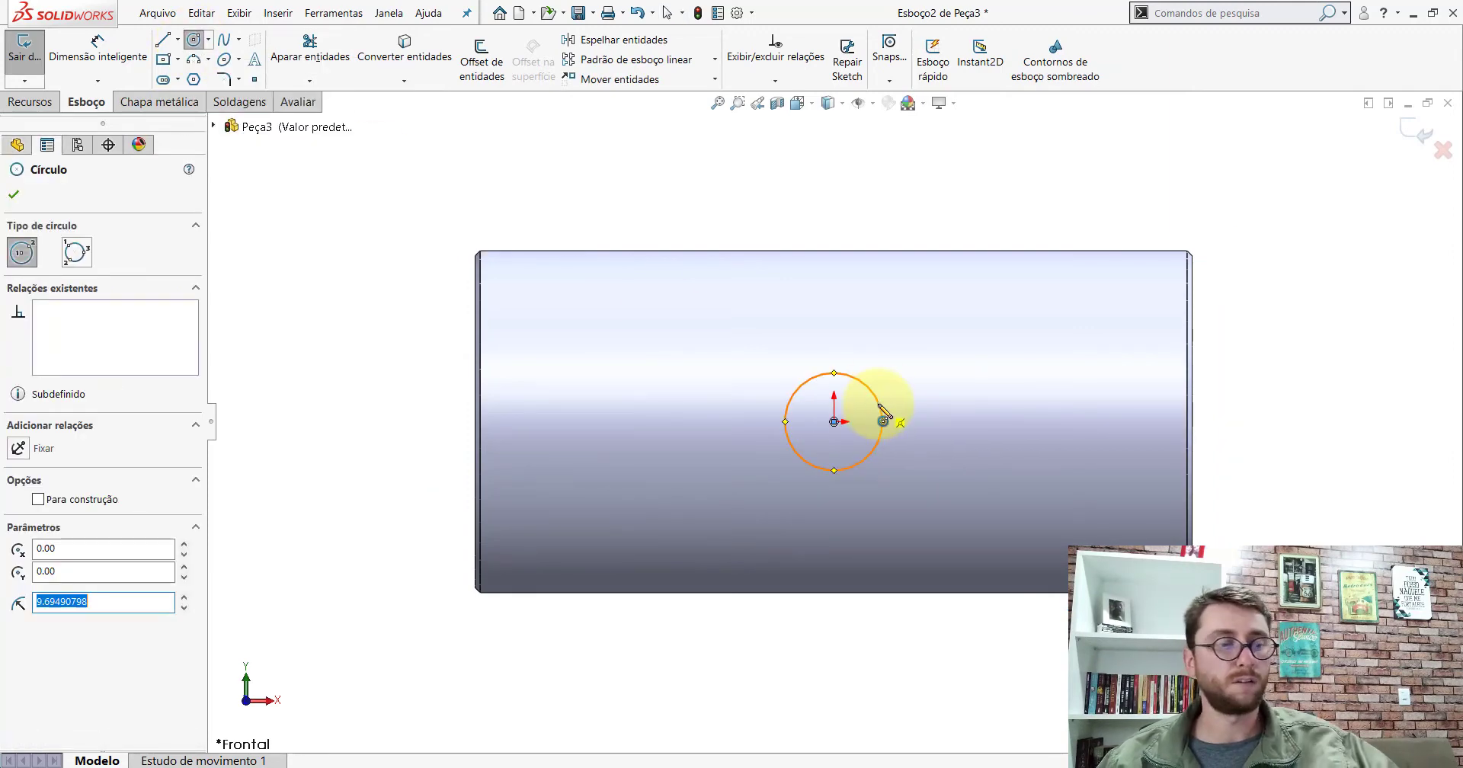
key("Escape")
left_click(98, 46)
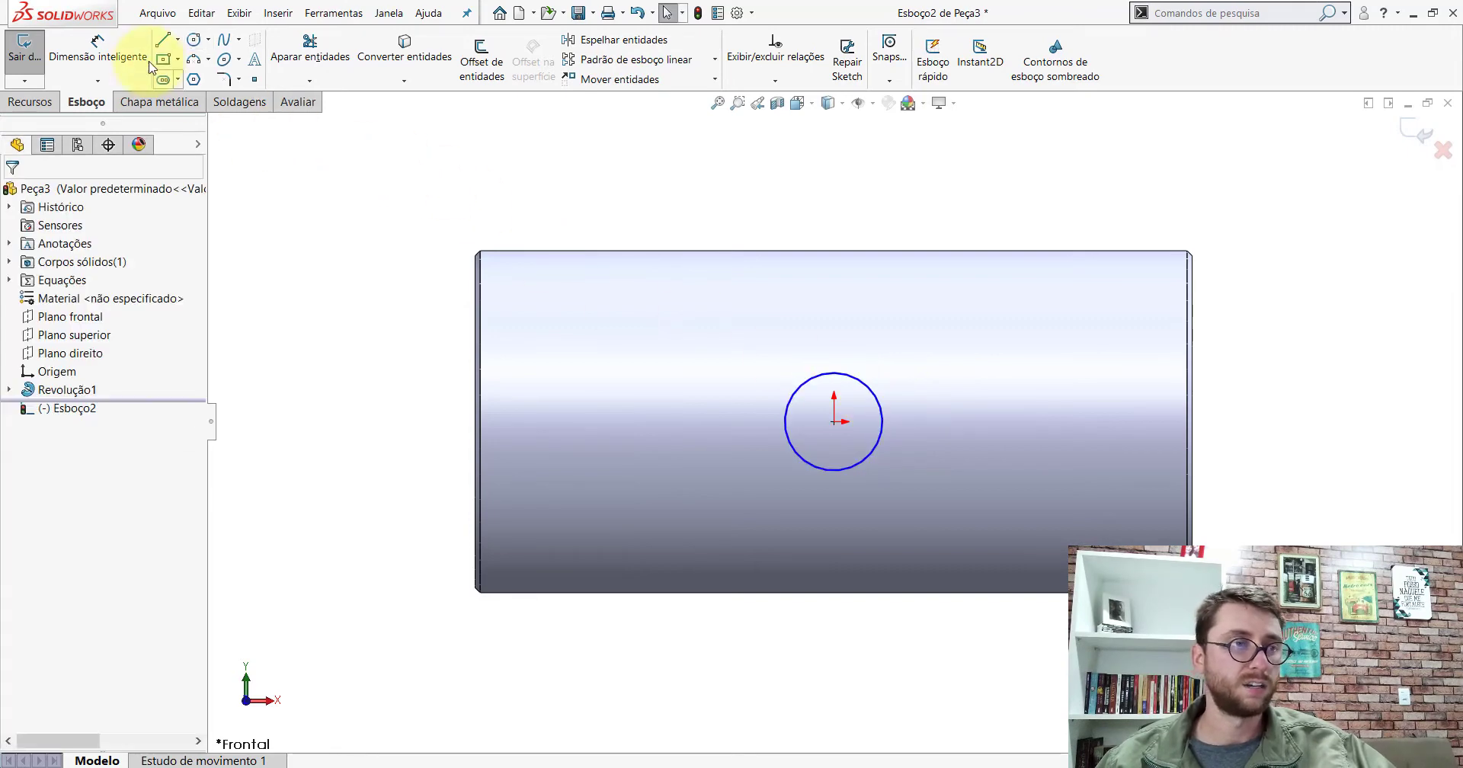
left_click(875, 402)
left_click(842, 198)
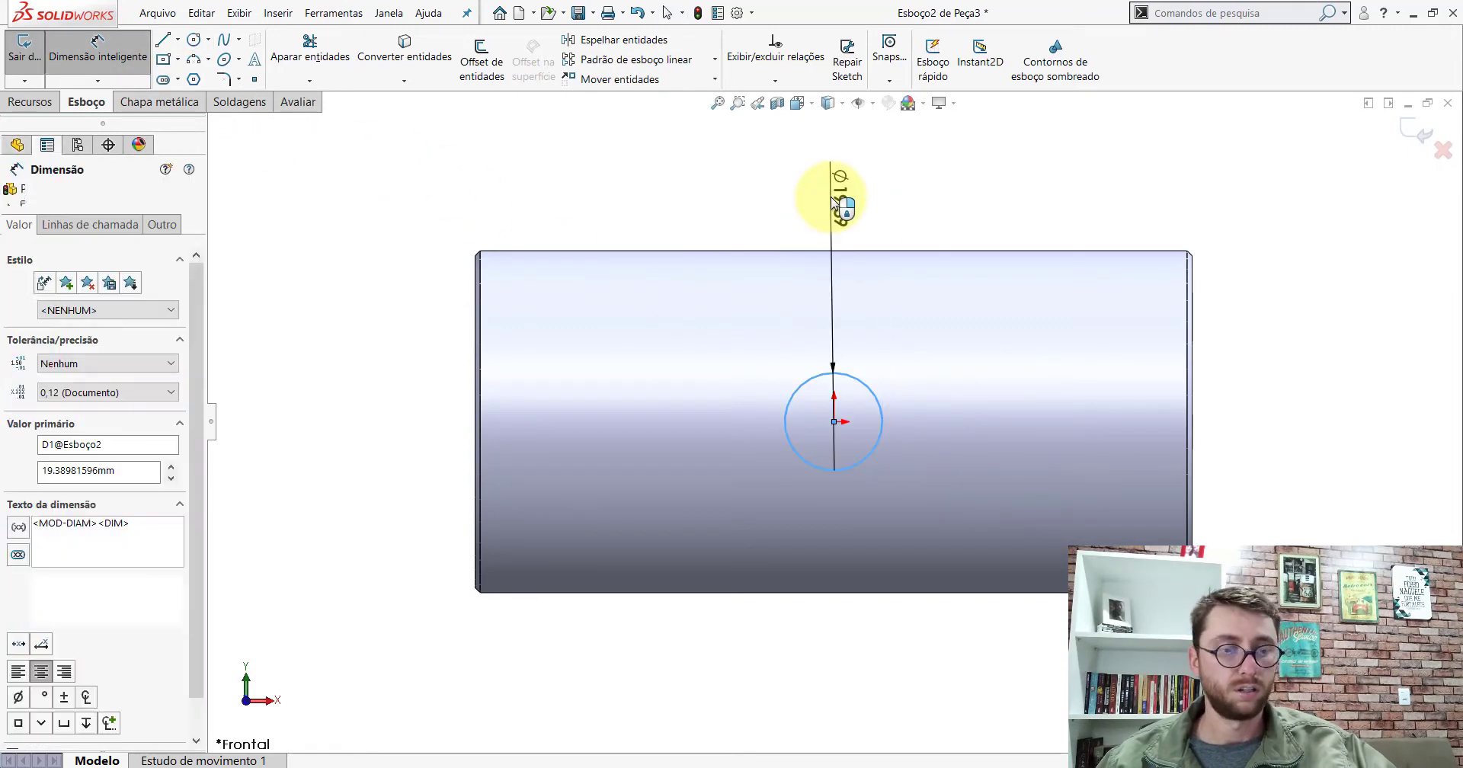
type("6.8")
key("Return")
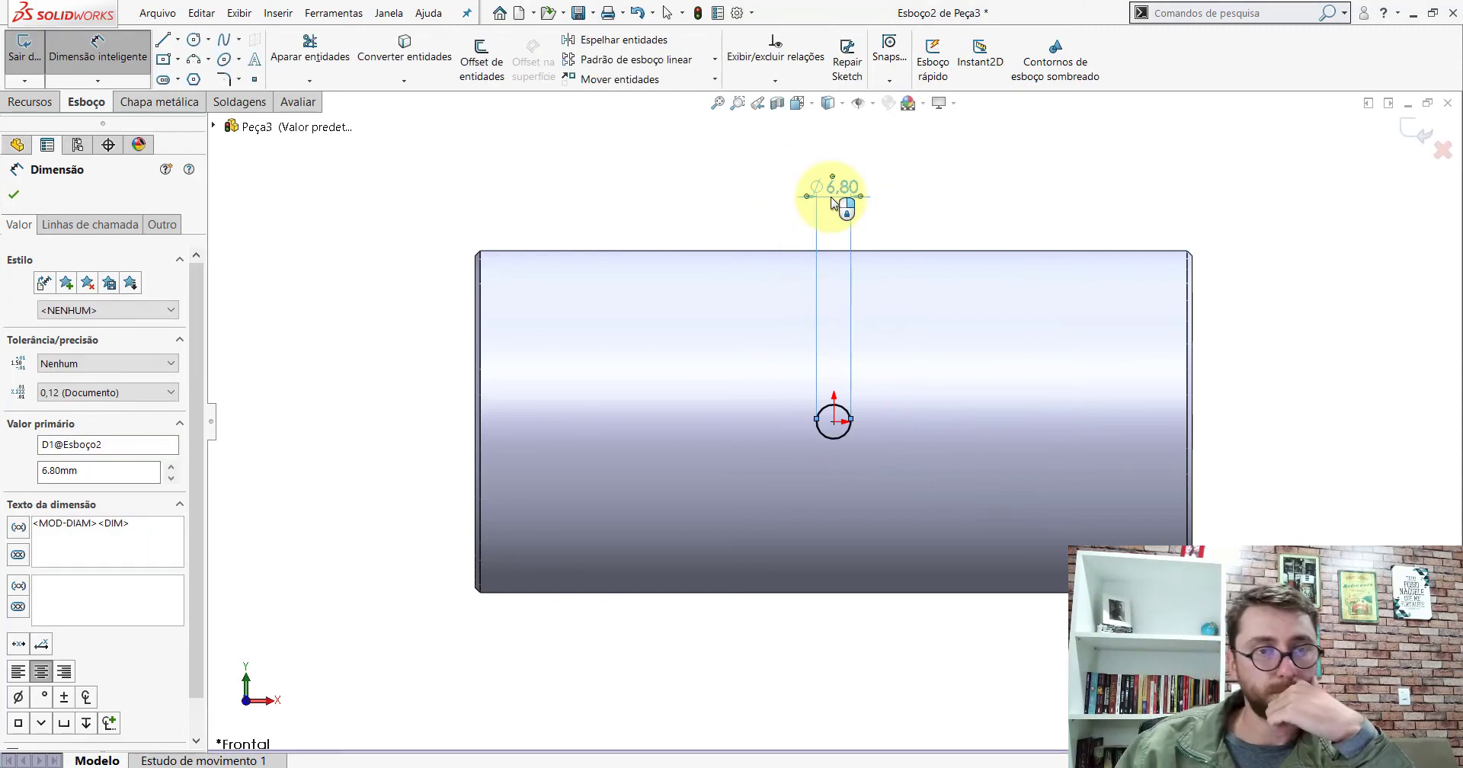
Extrude-cut the circle Passante (through all) to make the hole
middle_click_drag(899, 468, 832, 528)
left_click(26, 105)
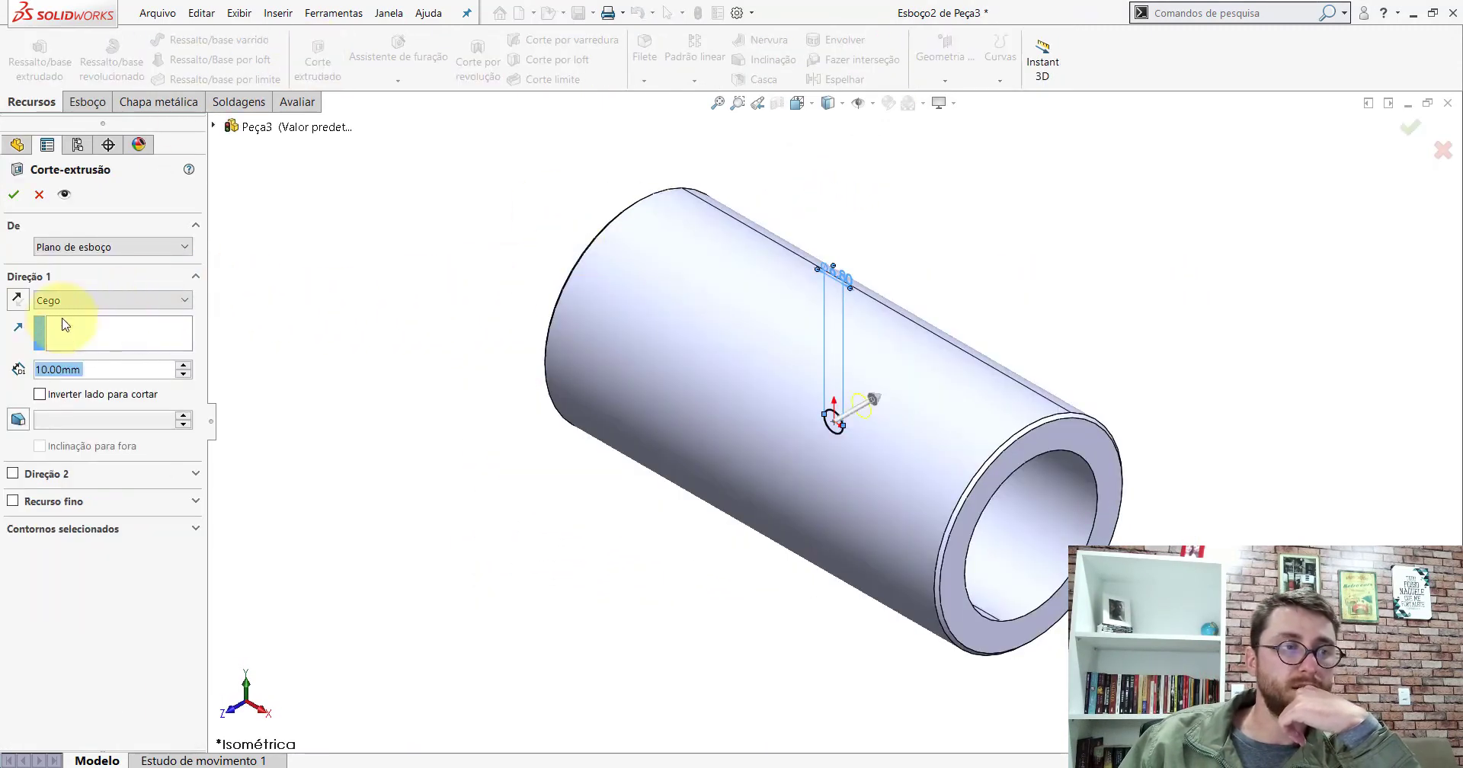
left_click(51, 300)
left_click(54, 325)
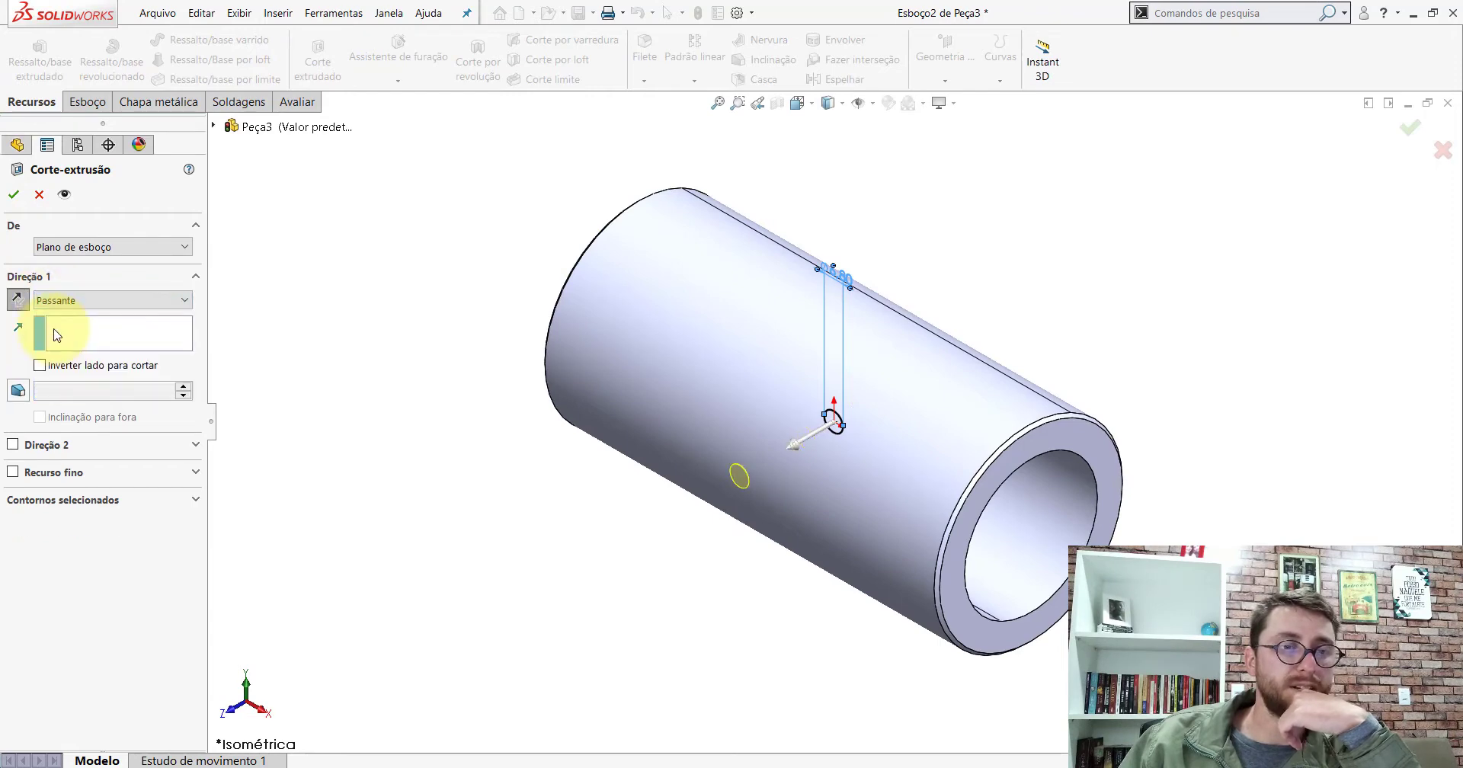
left_click(12, 196)
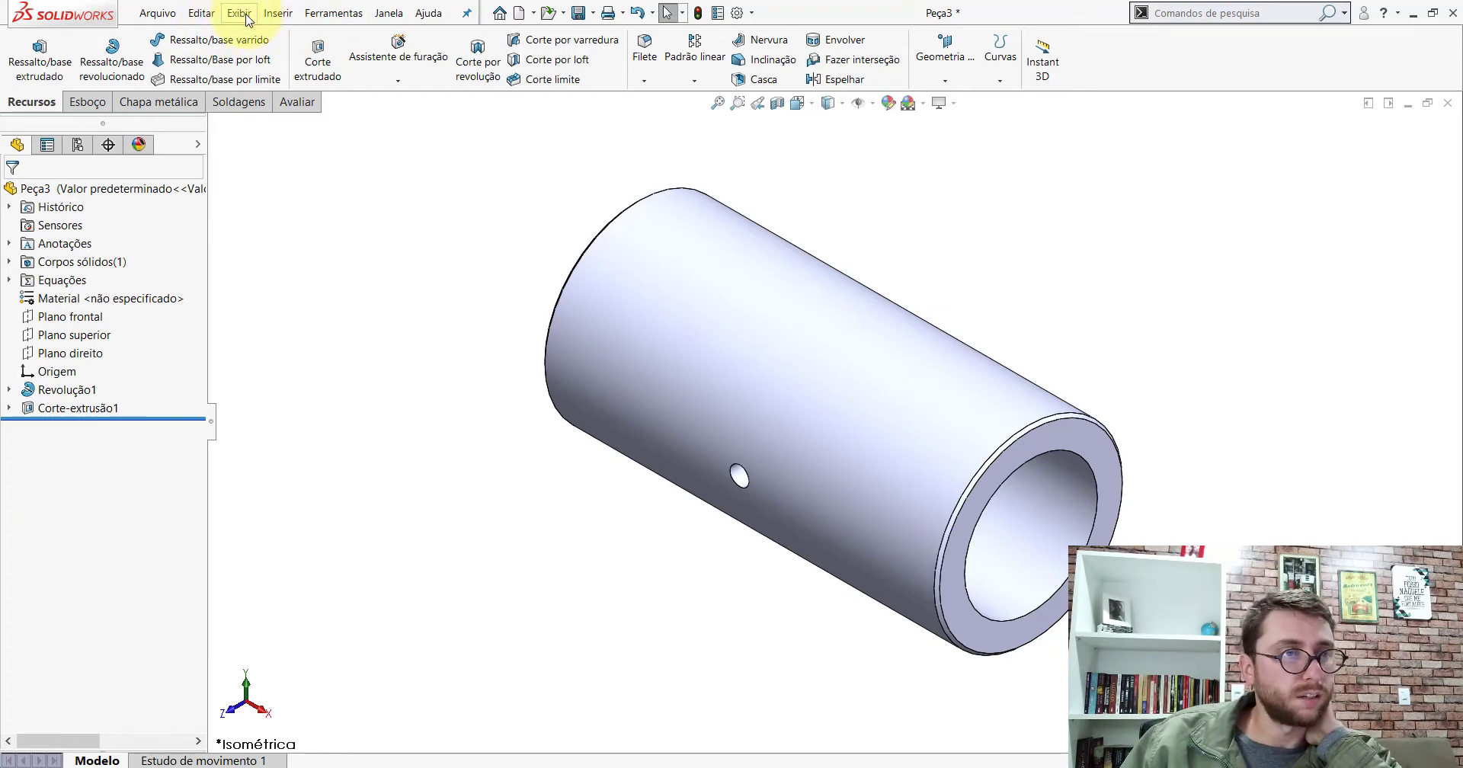
Apply an M8 cosmetic thread to the side hole's circular edge
left_click(278, 13)
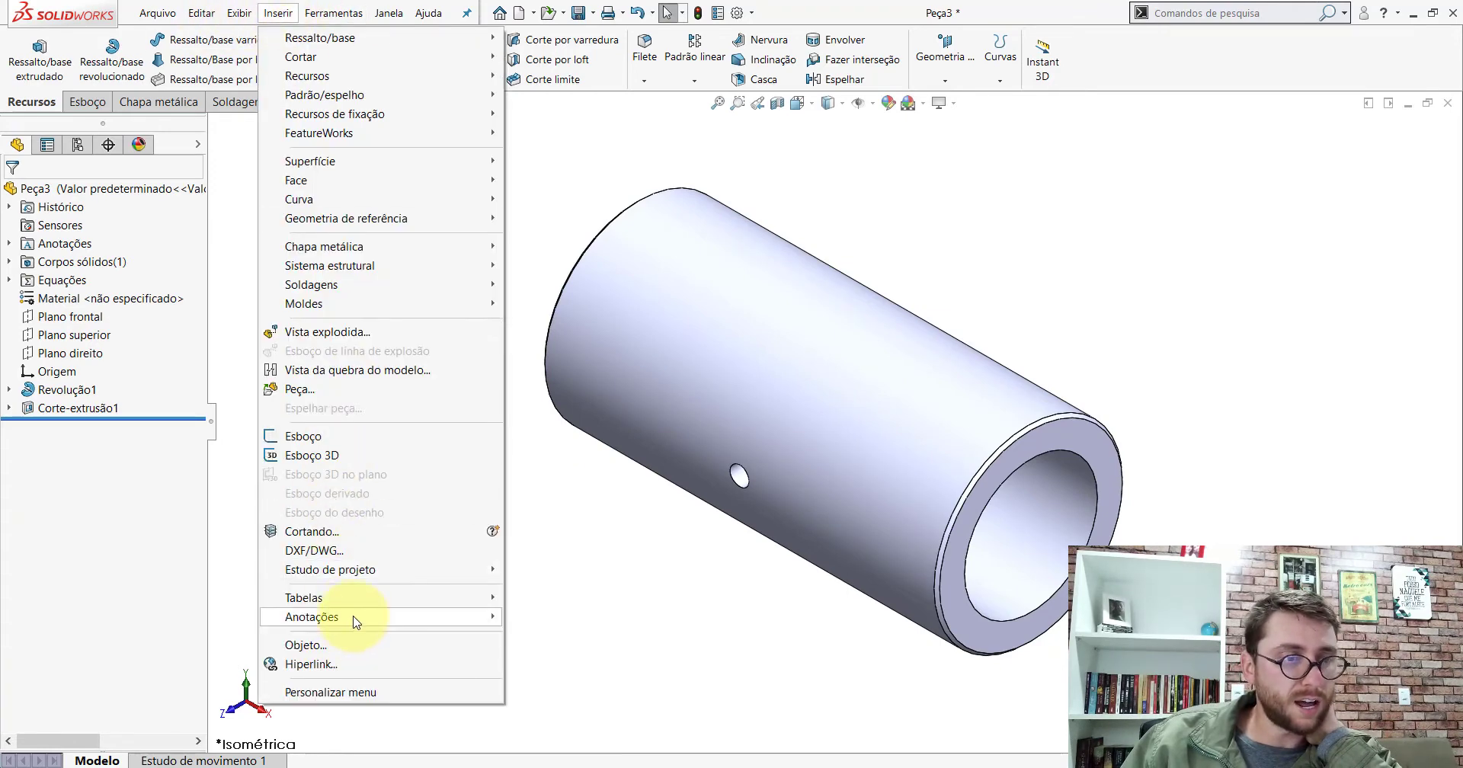
mouse_move(311, 618)
left_click(581, 541)
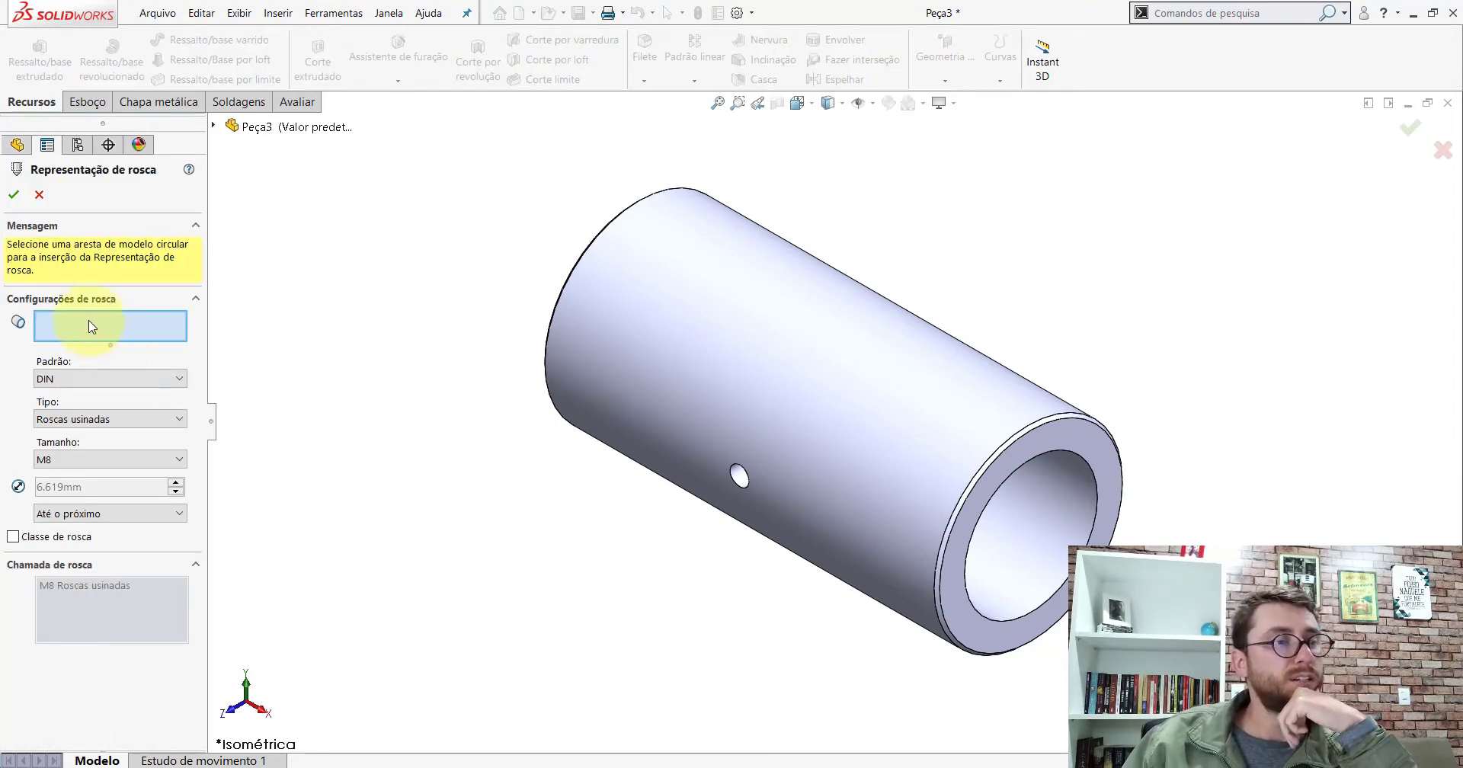
scroll(780, 427, "down", 6)
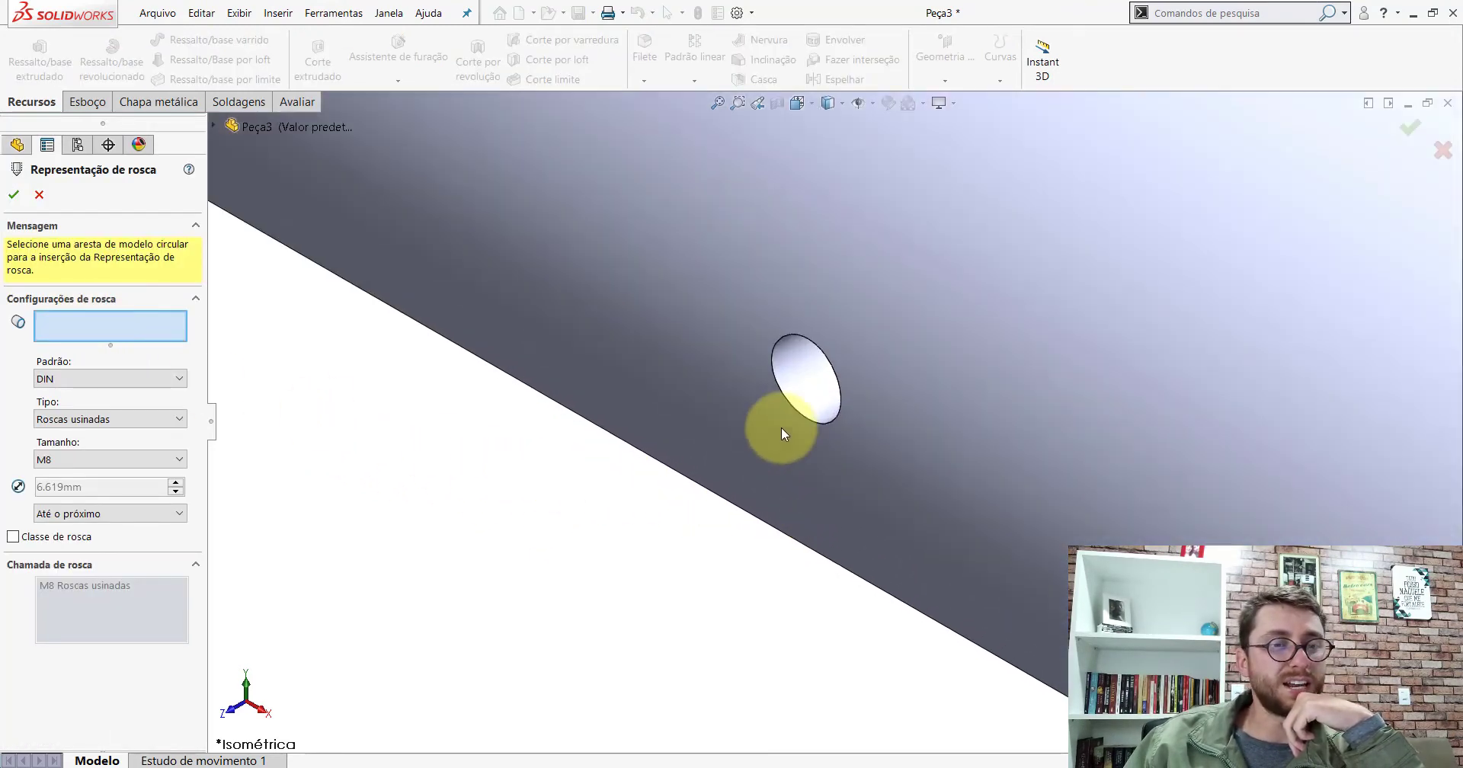
left_click(788, 404)
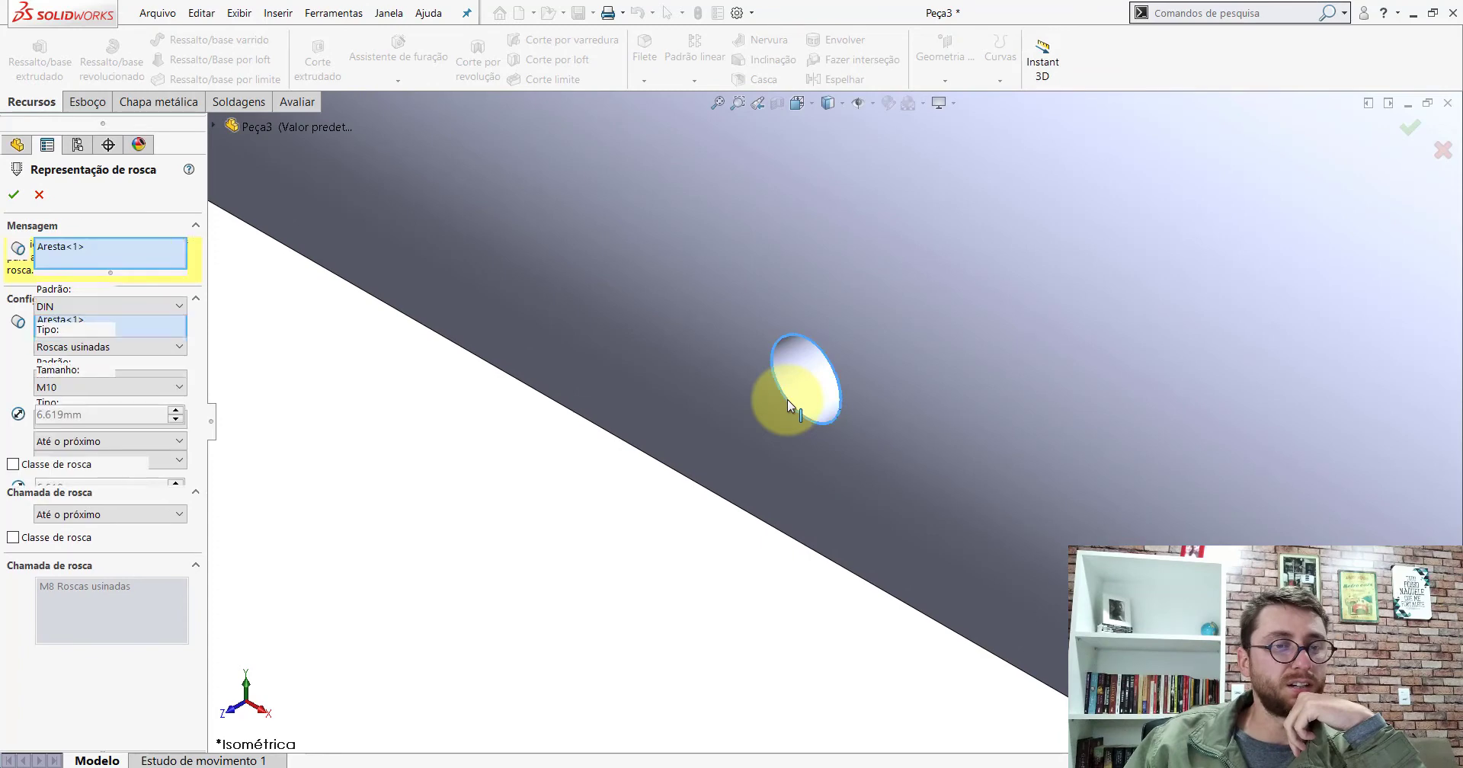
left_click(86, 387)
left_click(75, 493)
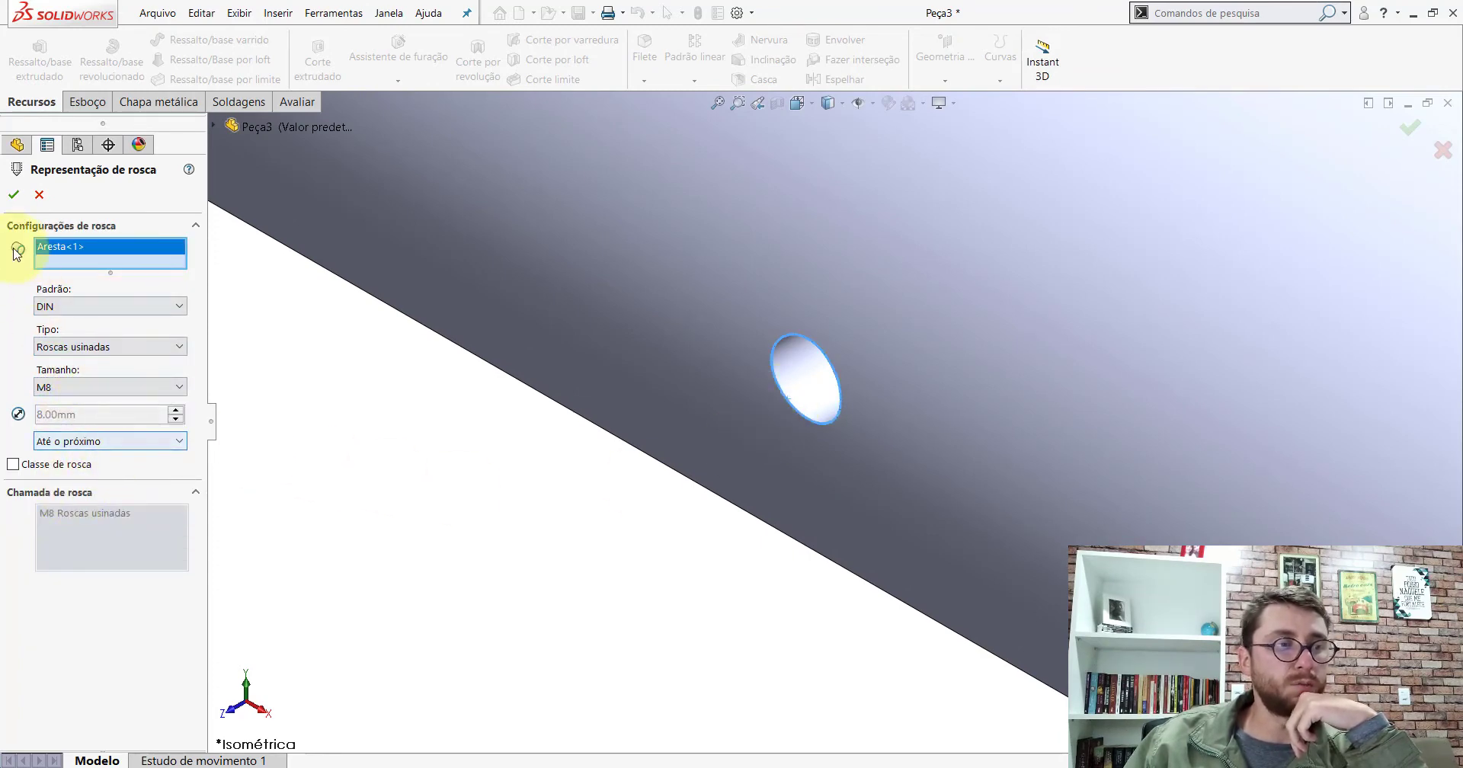
left_click(15, 195)
scroll(899, 469, "up", 3)
Turn on shaded cosmetic thread display through the part's annotation display settings
scroll(884, 454, "up", 2)
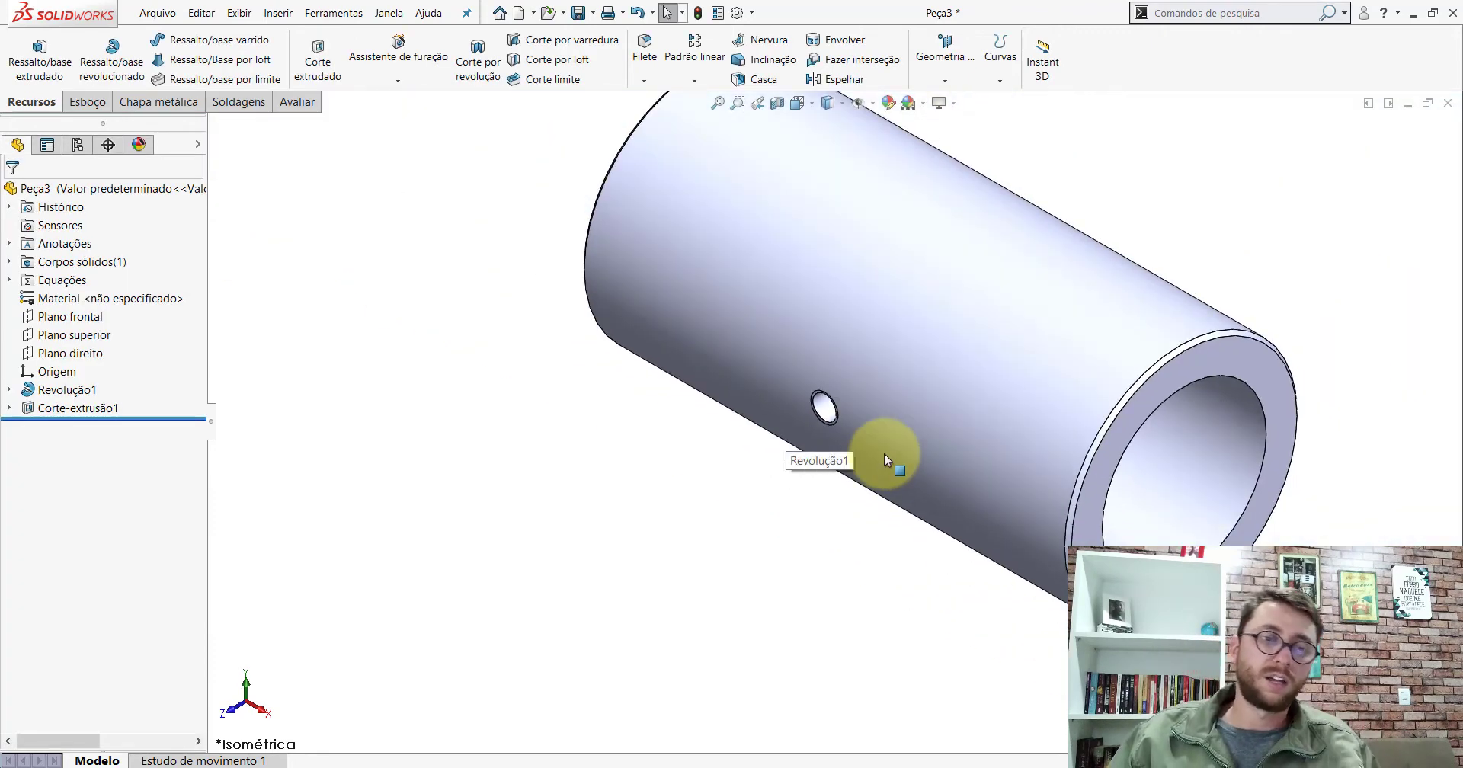
scroll(738, 321, "down", 6)
scroll(738, 321, "down", 2)
scroll(775, 336, "down", 2)
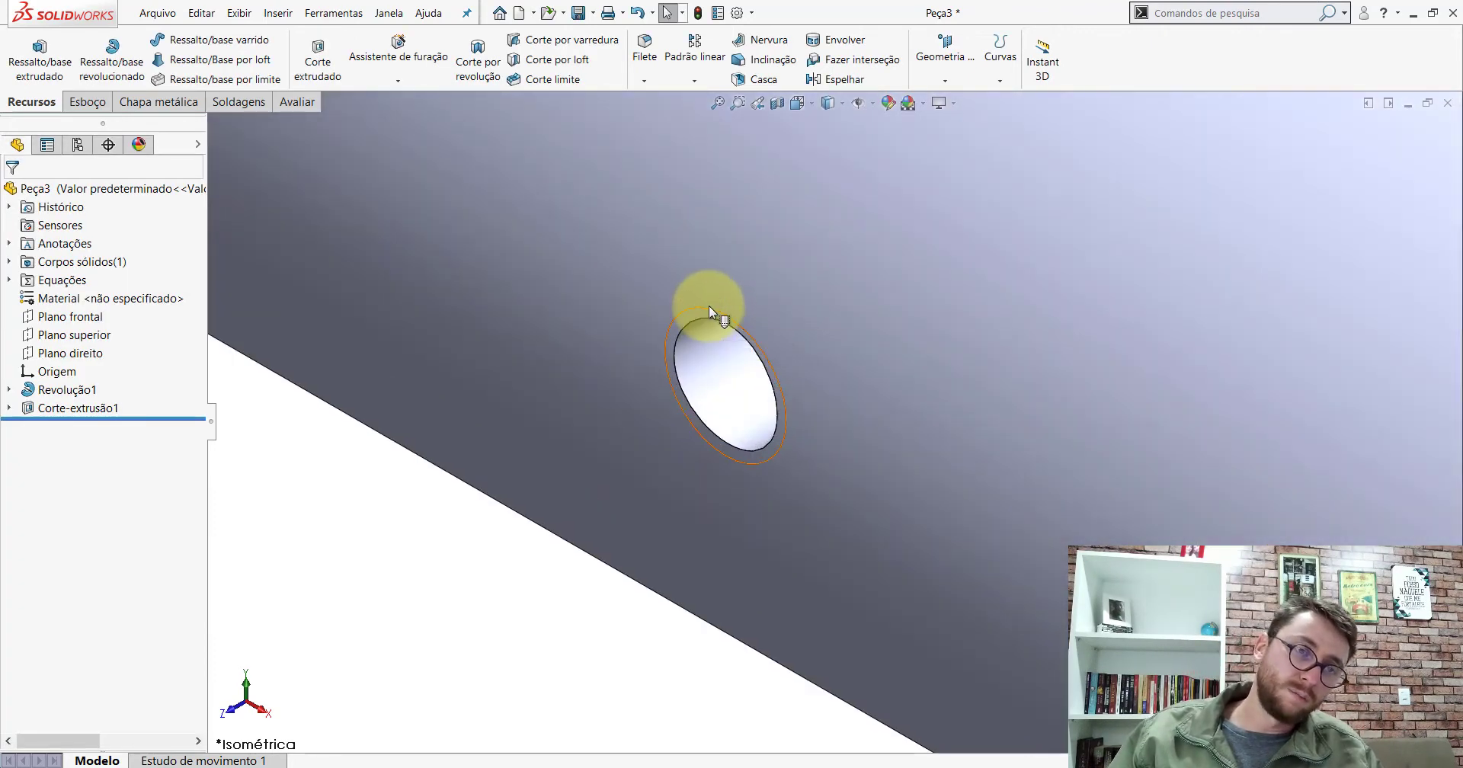
scroll(742, 445, "up", 2)
scroll(833, 473, "up", 2)
scroll(953, 434, "down", 1)
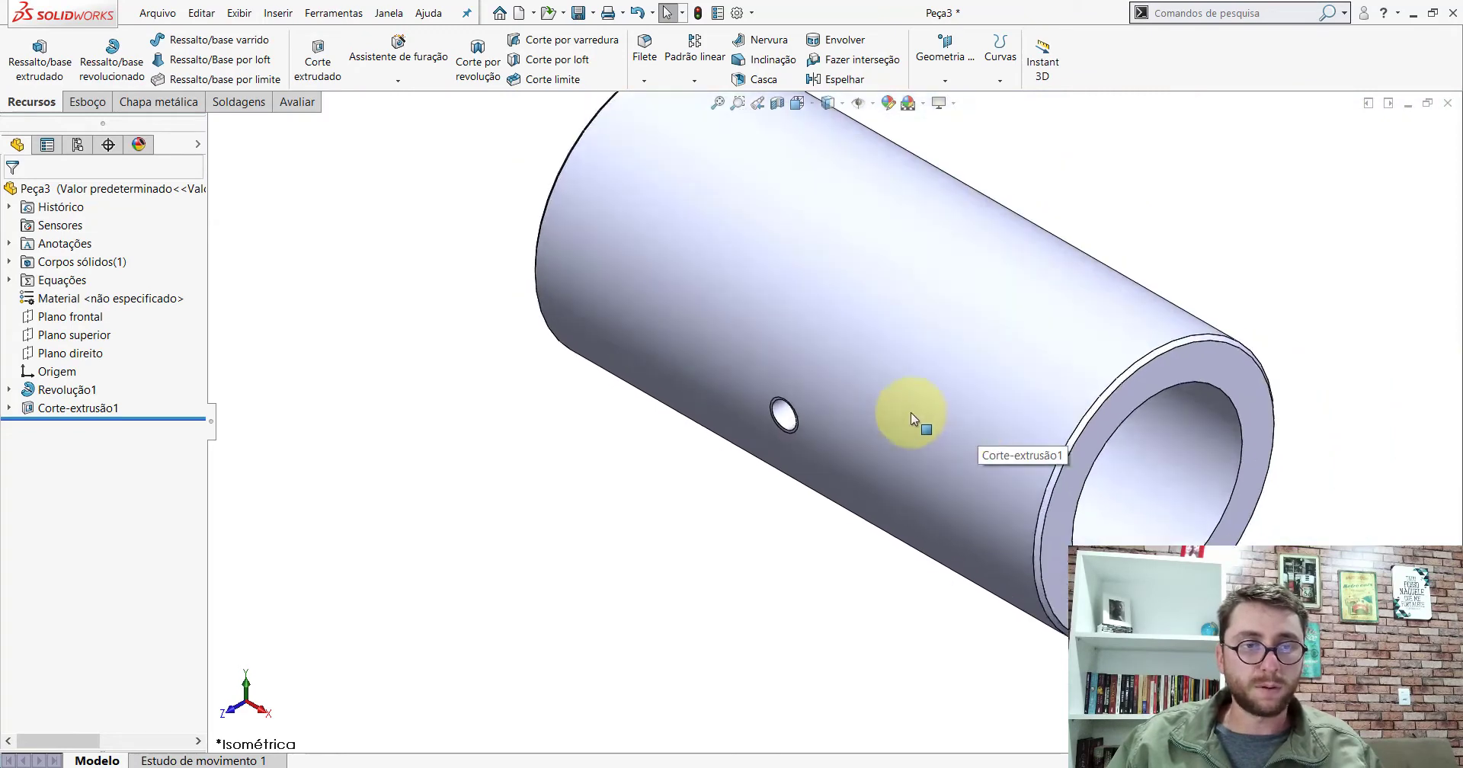
scroll(912, 413, "down", 2)
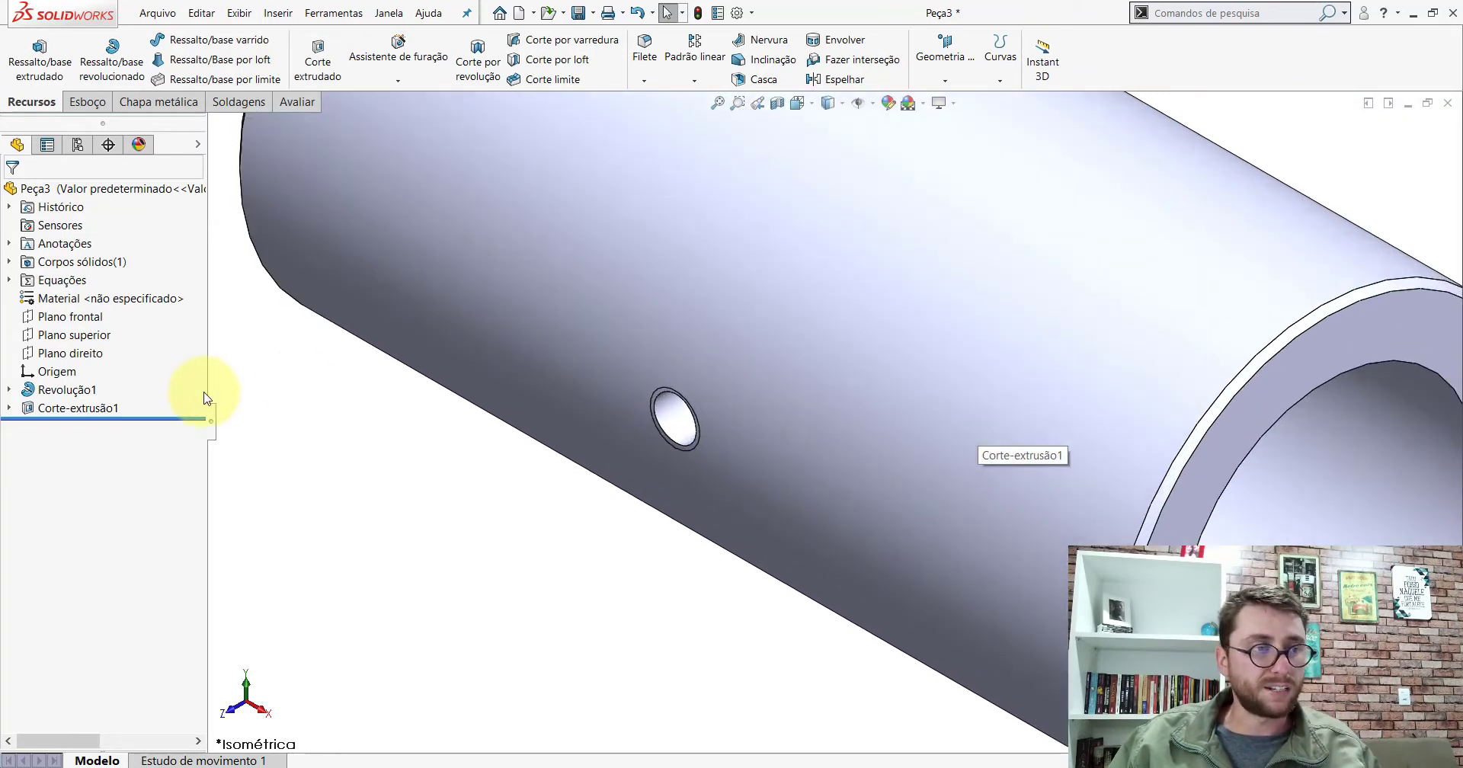
right_click(70, 243)
left_click(83, 247)
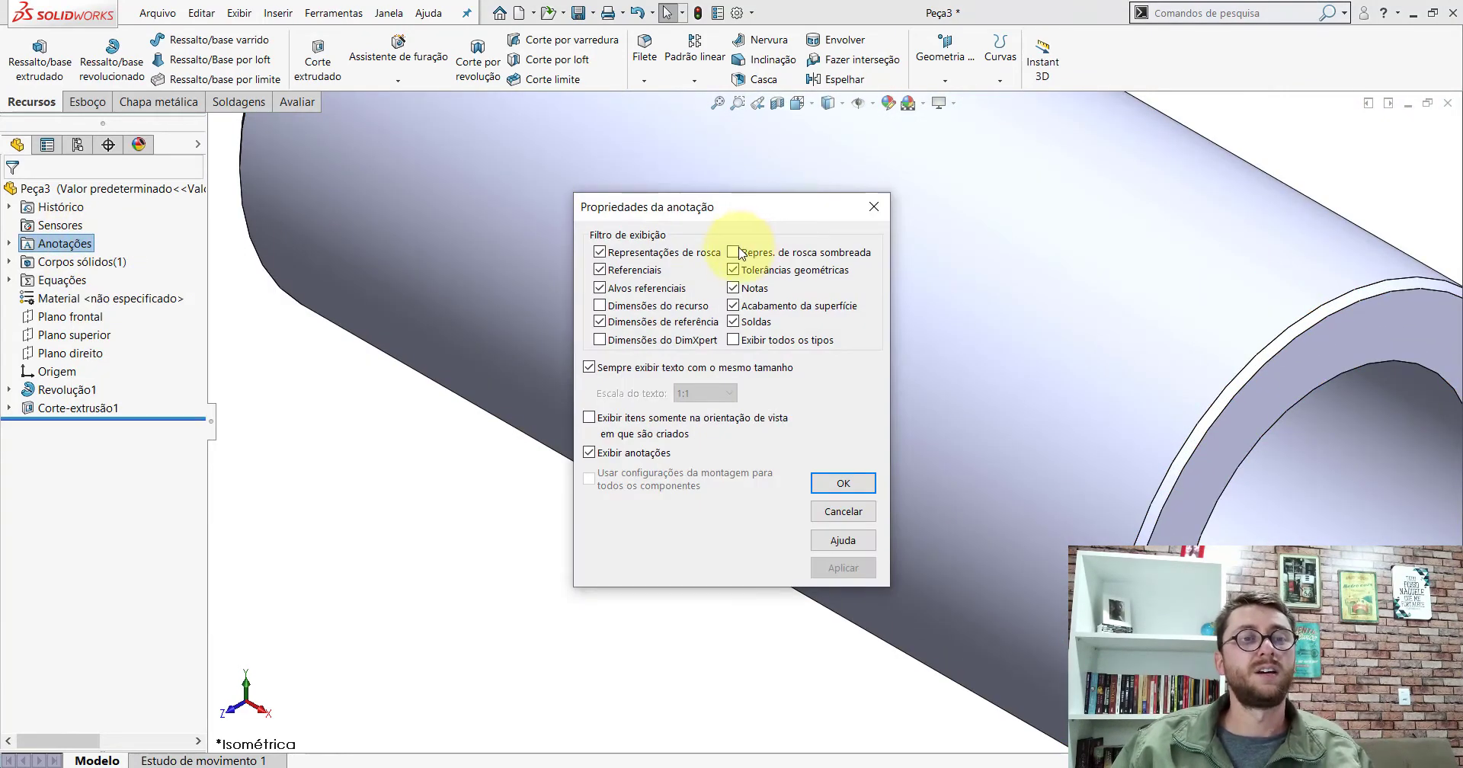
left_click(865, 487)
Orbit to inspect the threaded hole, then return the bushing to the isometric view
mouse_move(653, 631)
middle_mouse_down()
mouse_move(754, 461)
mouse_move(859, 375)
mouse_move(821, 418)
mouse_move(718, 448)
middle_mouse_up()
left_click(799, 105)
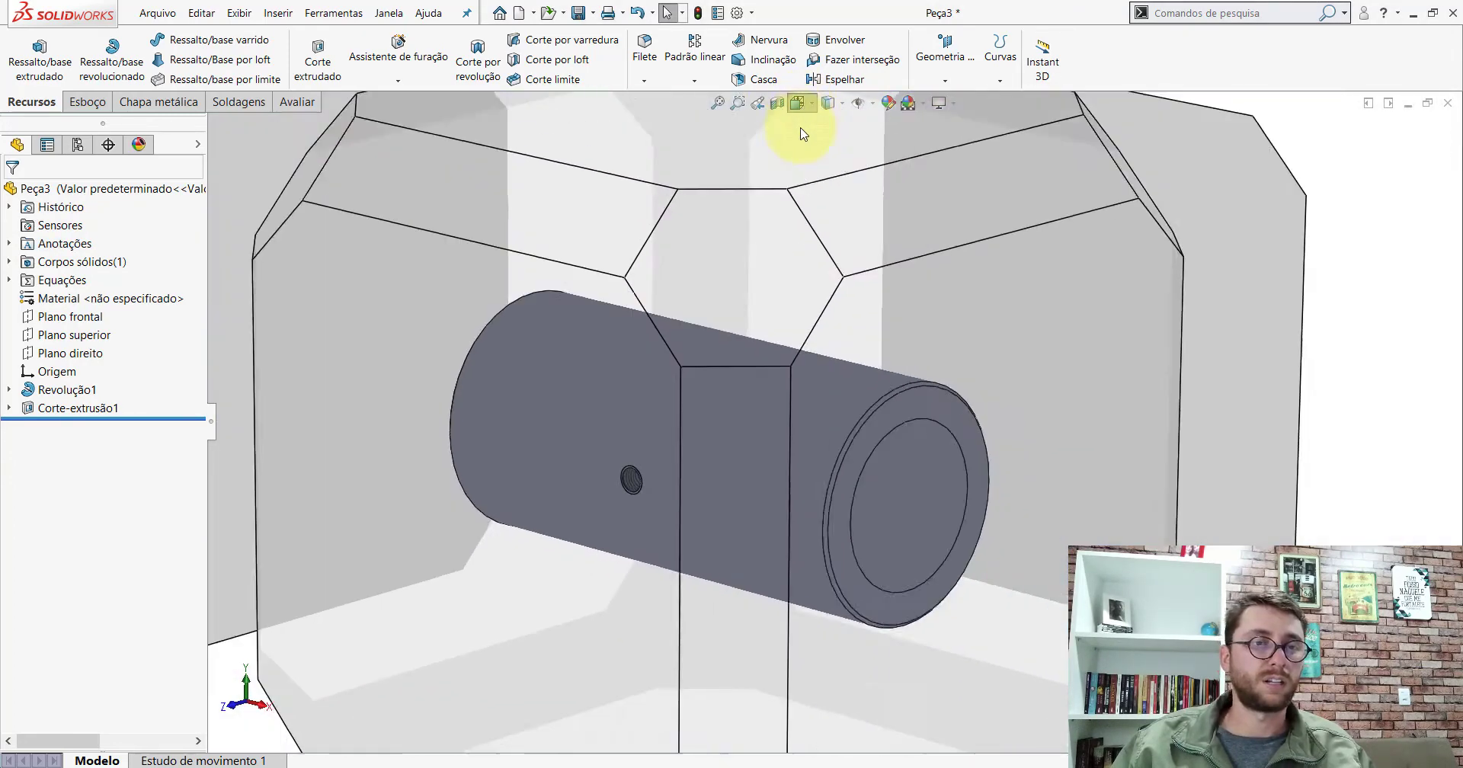
left_click(864, 156)
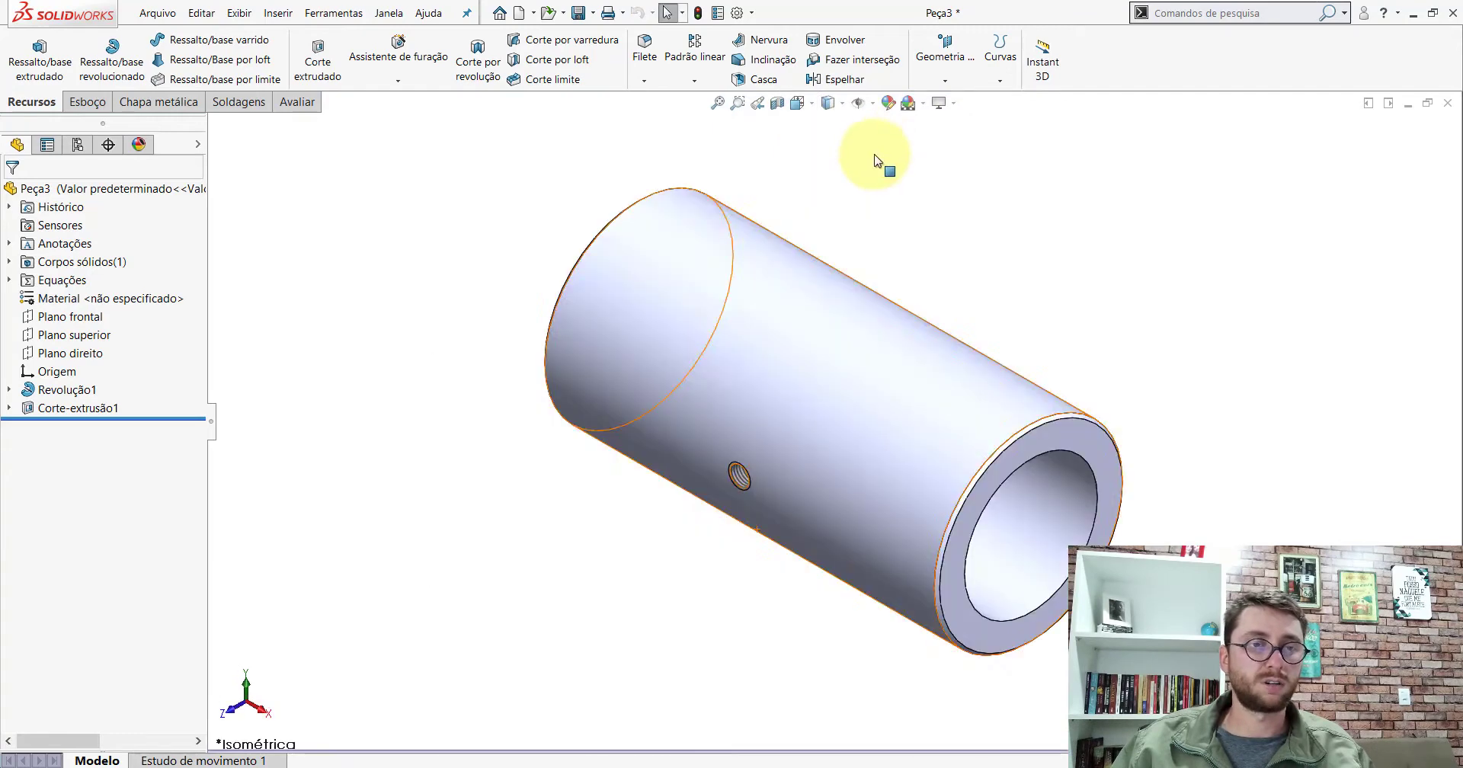
Assign AISI 1020 steel to Peça3 and paste the orange appearance onto it
right_click(106, 298)
left_click(200, 365)
left_click(362, 390)
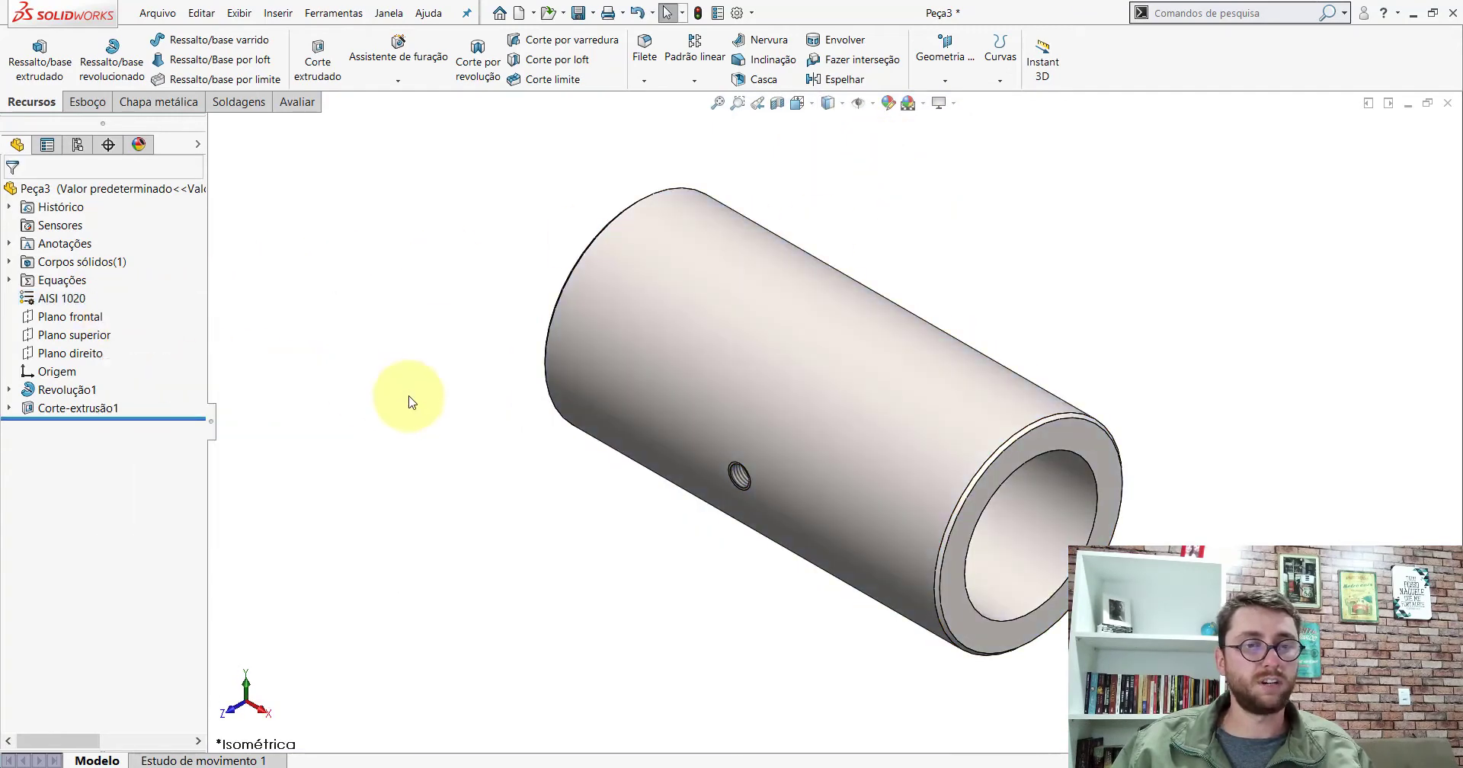
right_click(90, 202)
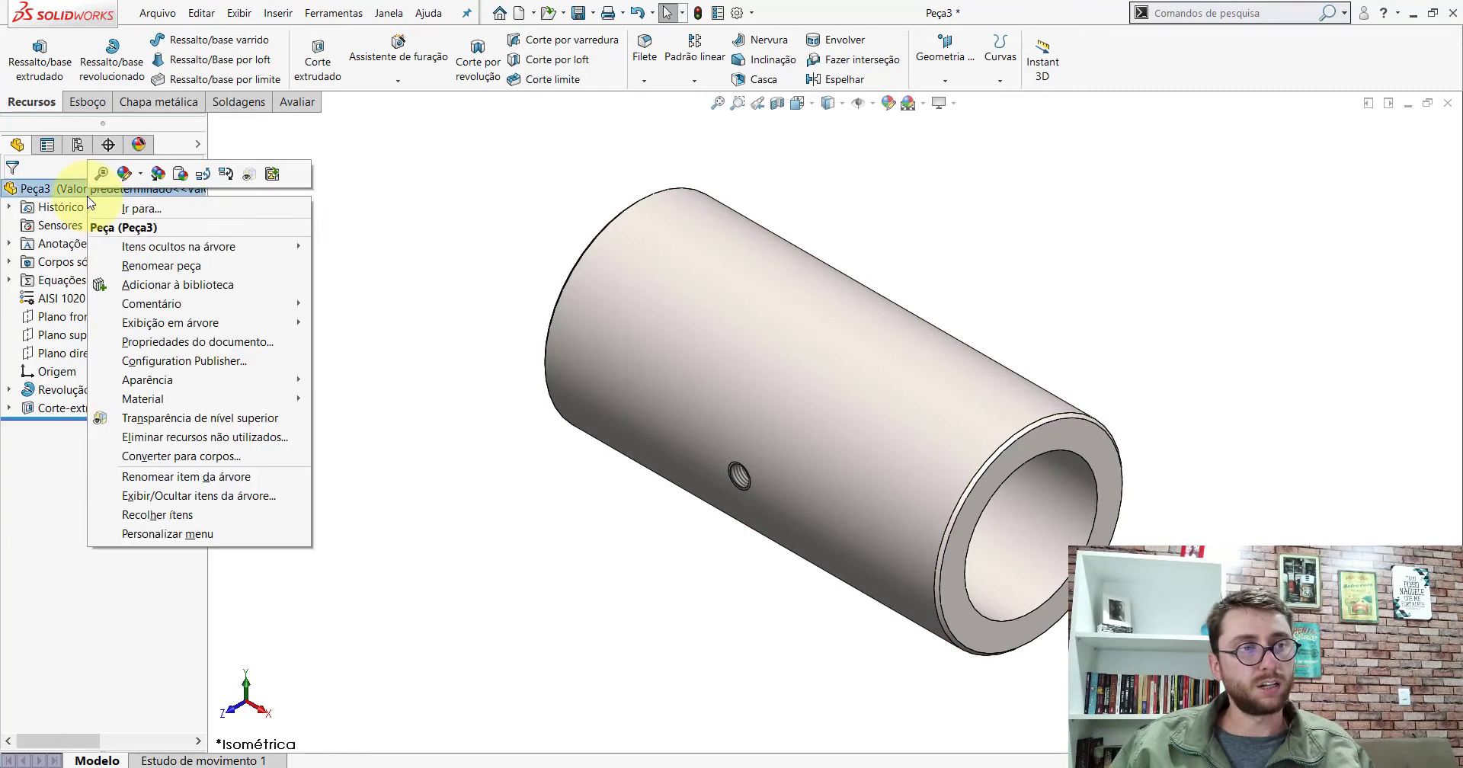
left_click(184, 175)
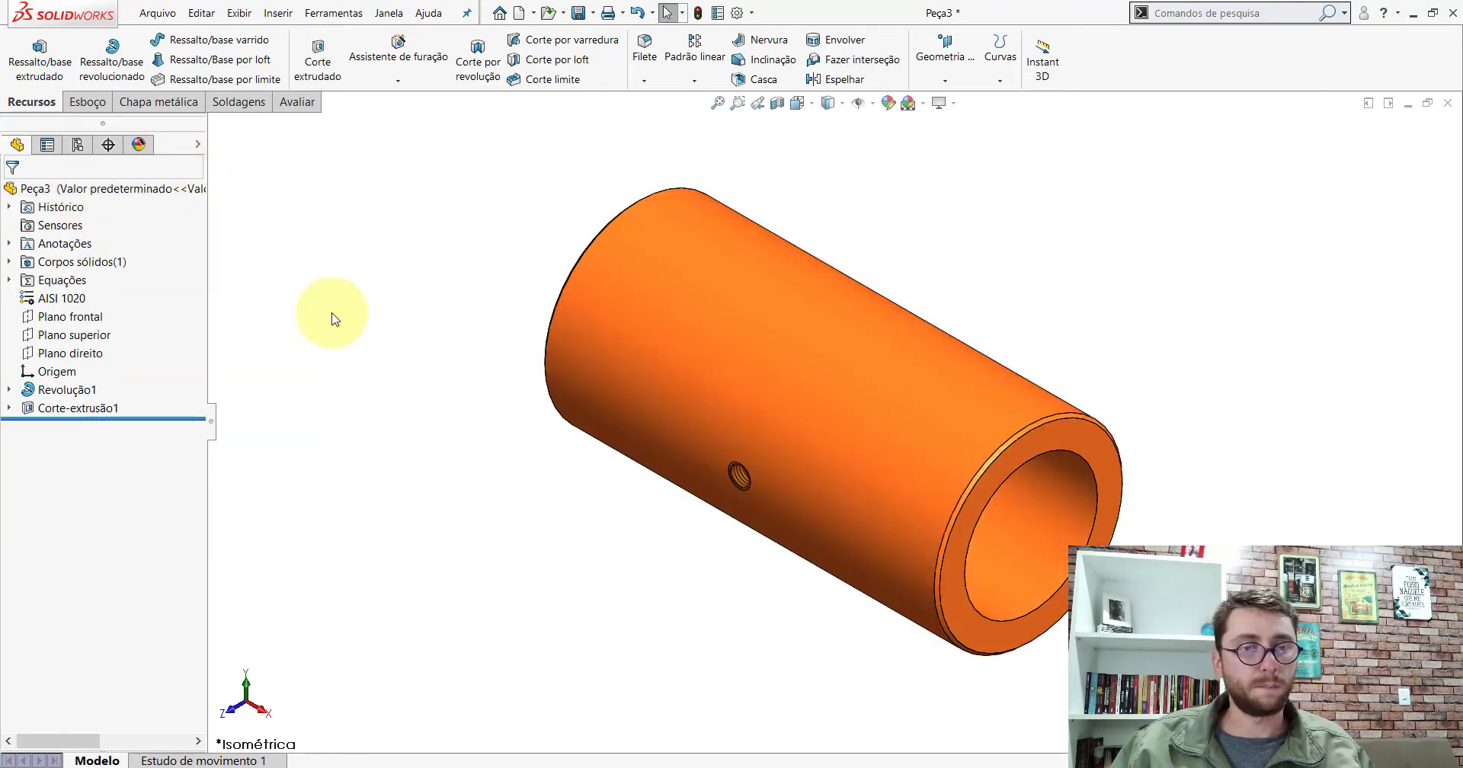
Show the Plano superior and Plano direito reference planes alongside Plano frontal
left_click(85, 320)
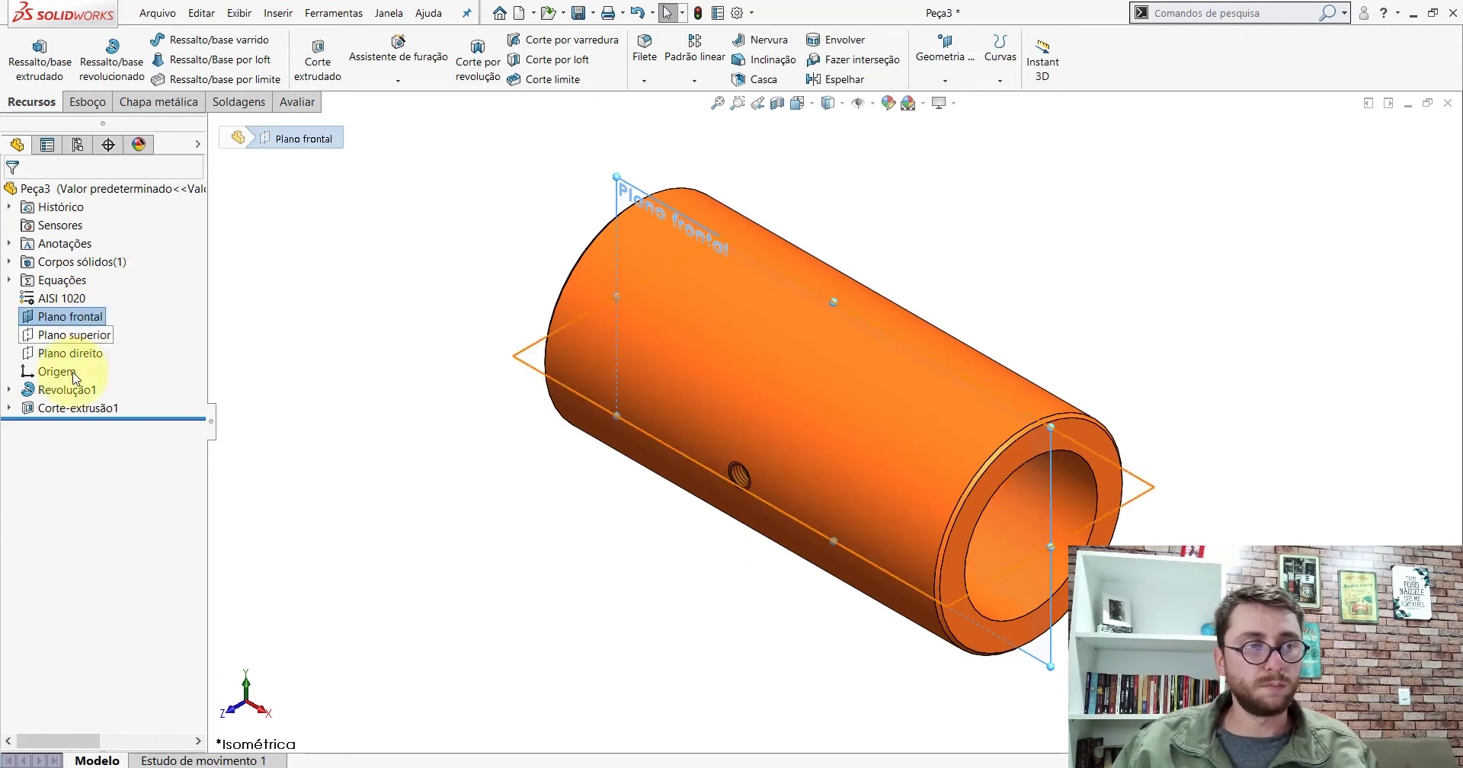
left_click(88, 338)
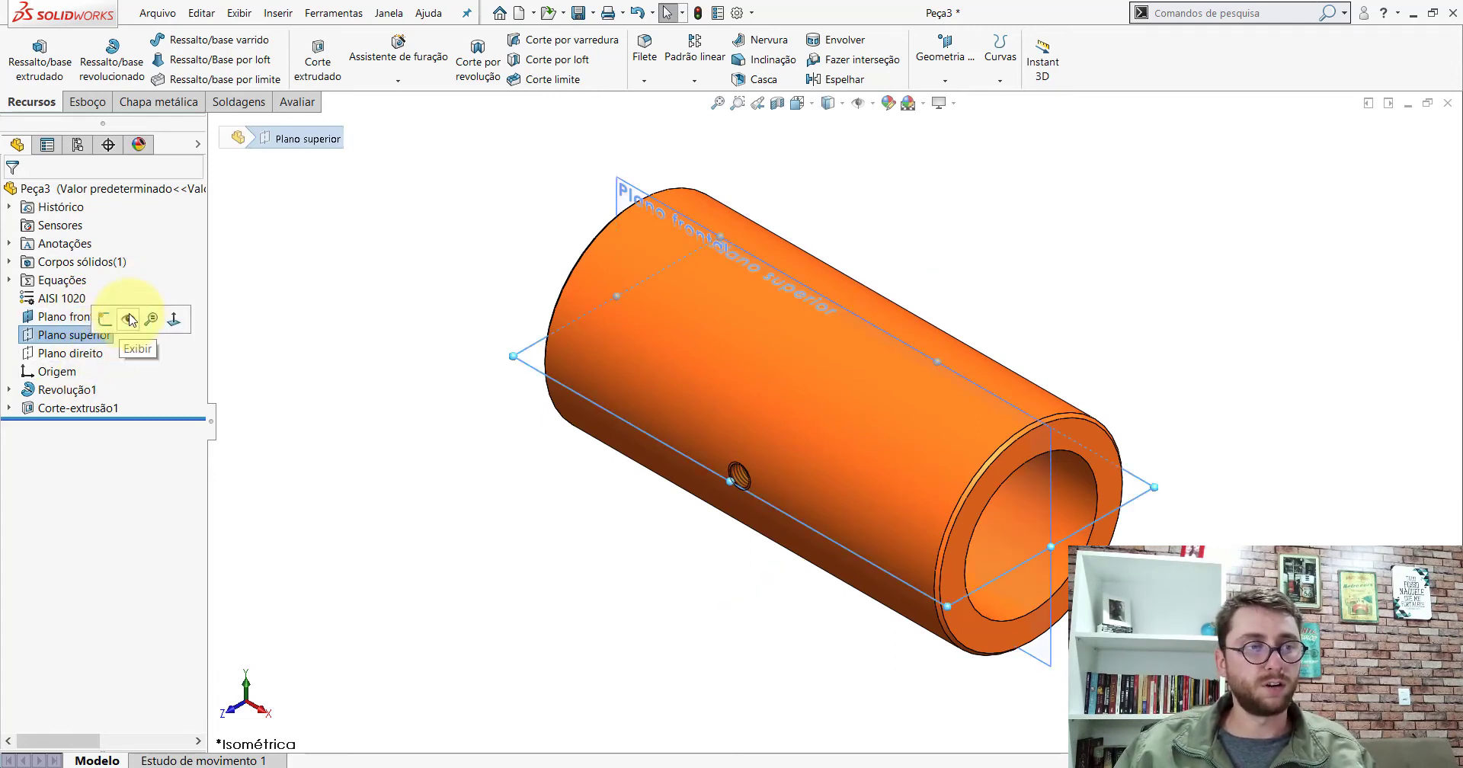
left_click(130, 319)
left_click(81, 354)
left_click(118, 327)
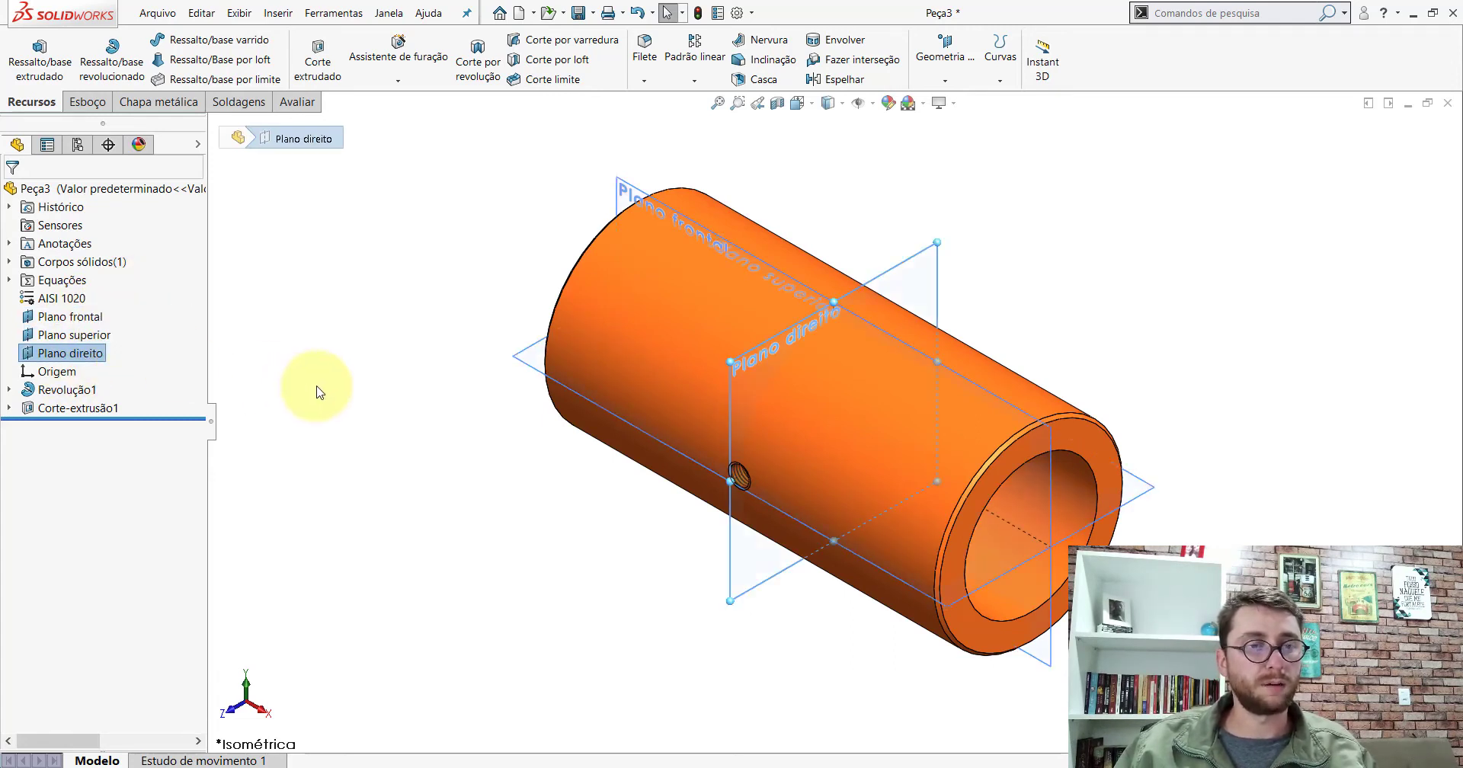
left_click(425, 396)
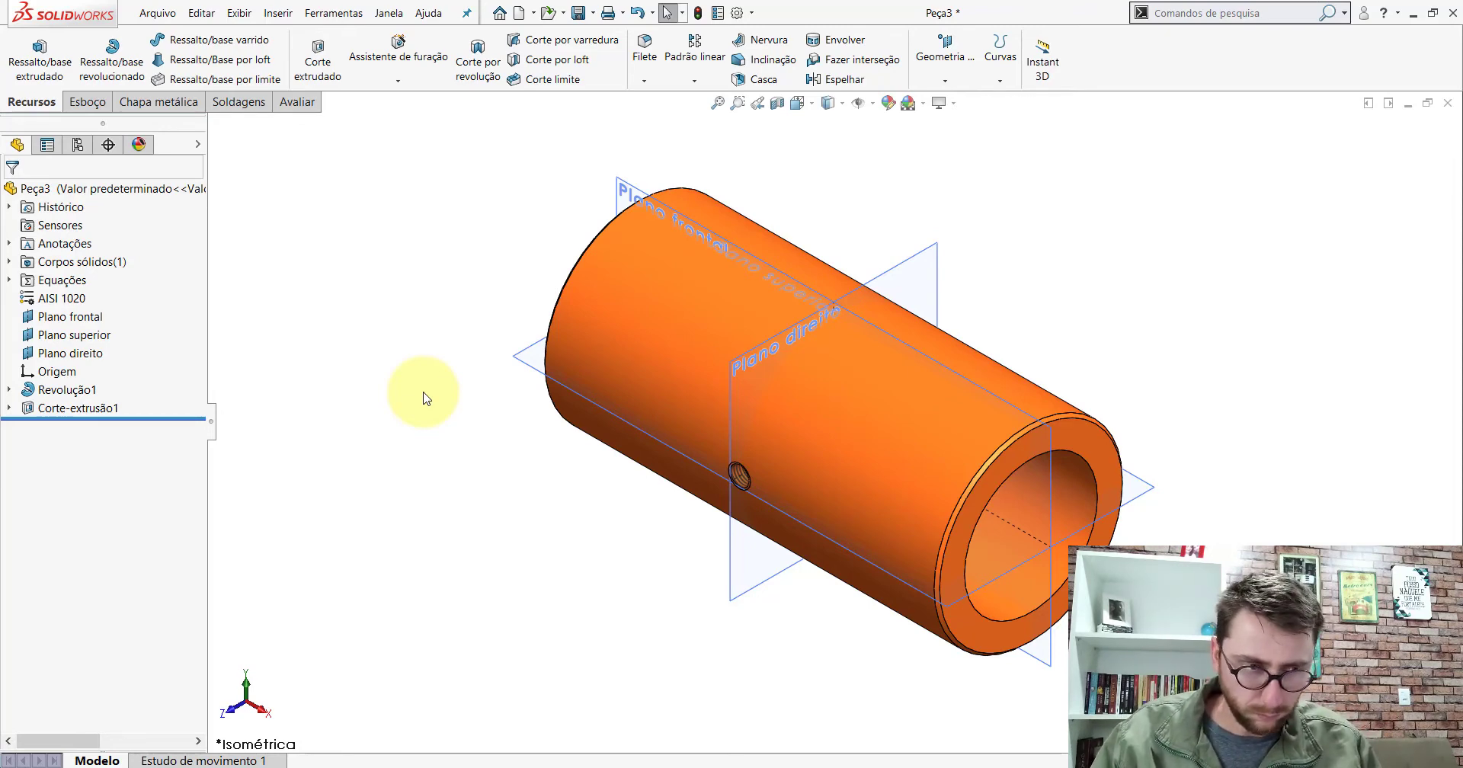
Save Peça3 as PP-PR(095)2200 under Área de Trabalho > PM-PR(001)2200
key("ctrl+s")
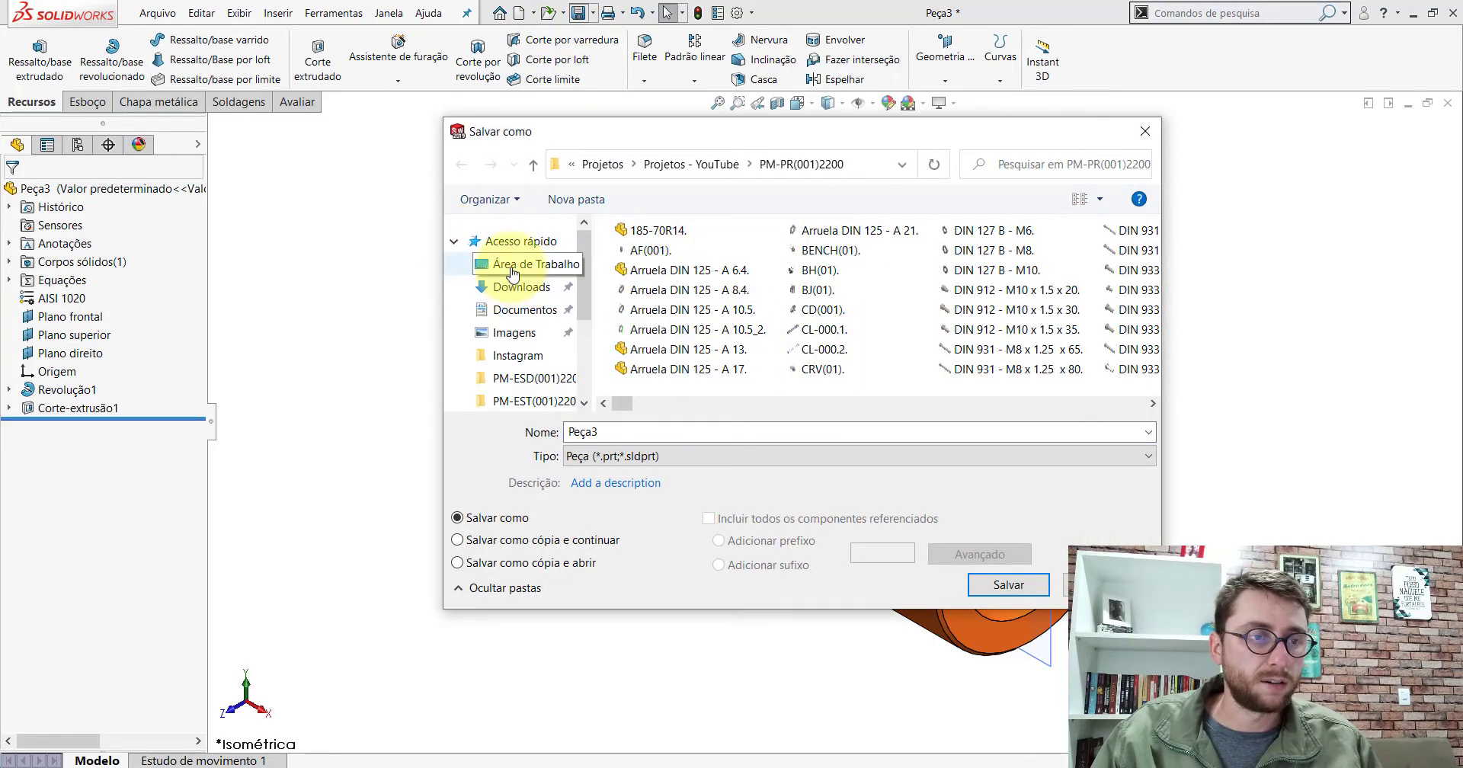
left_click(512, 267)
left_click(454, 241)
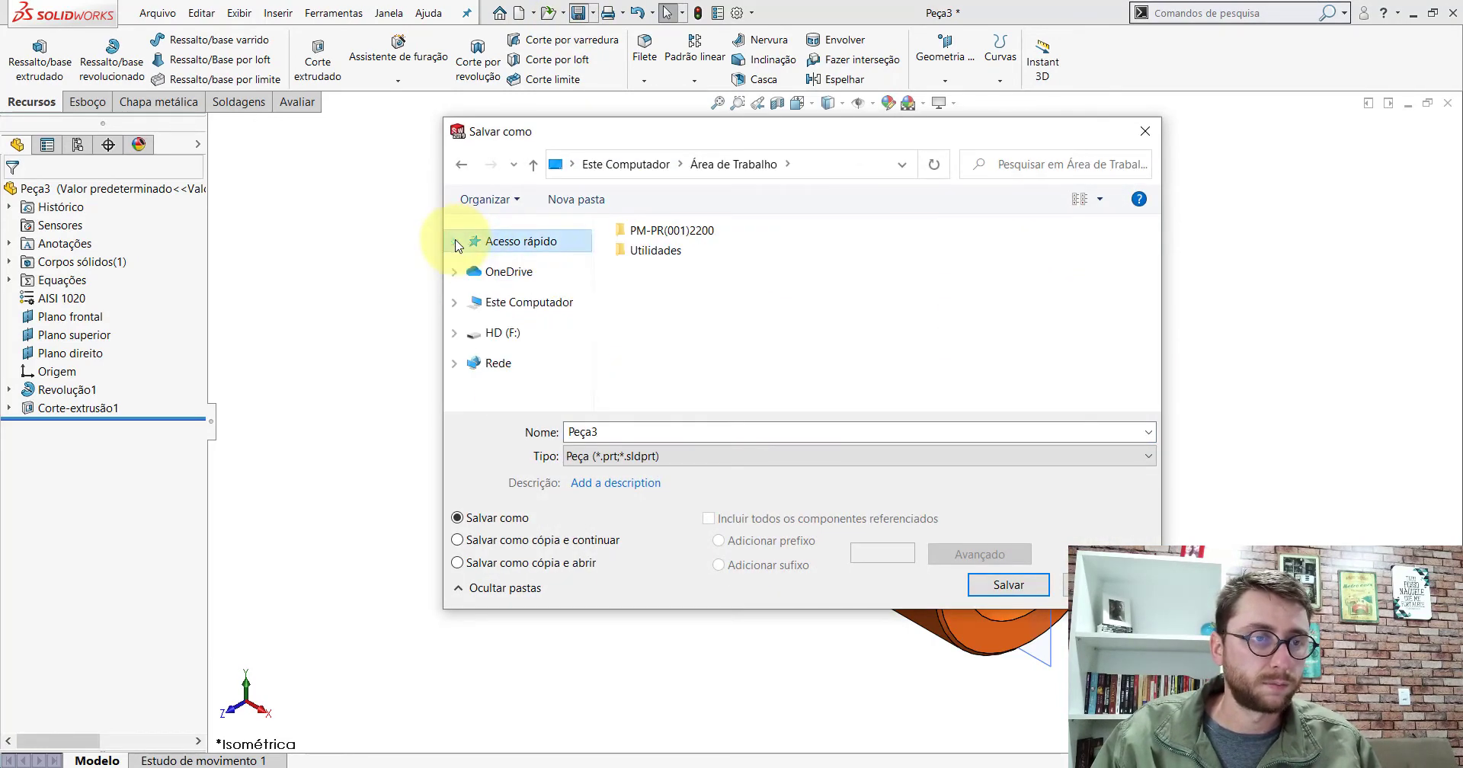
double_click(644, 232)
left_click(680, 426)
type("PP-PR(095)2200")
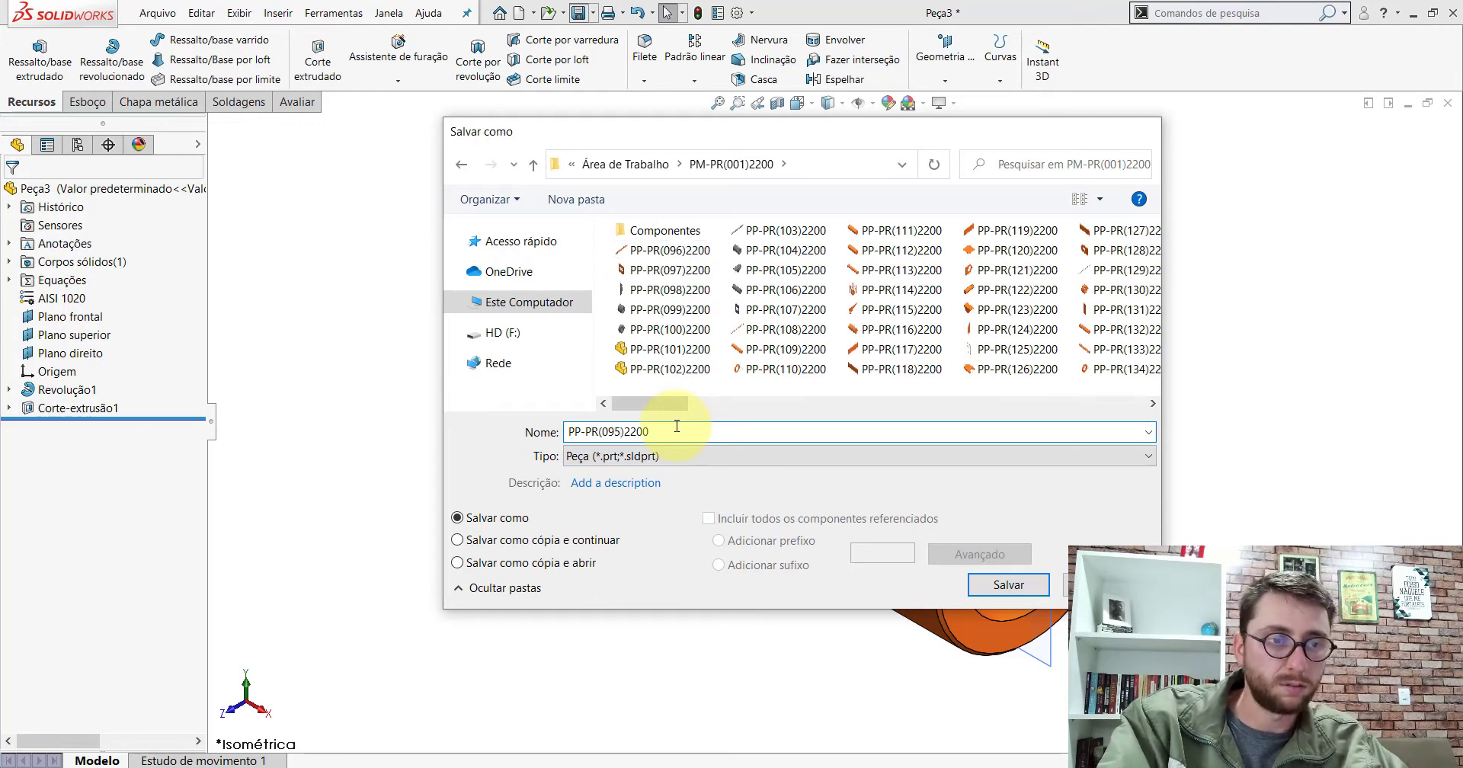
key("Return")
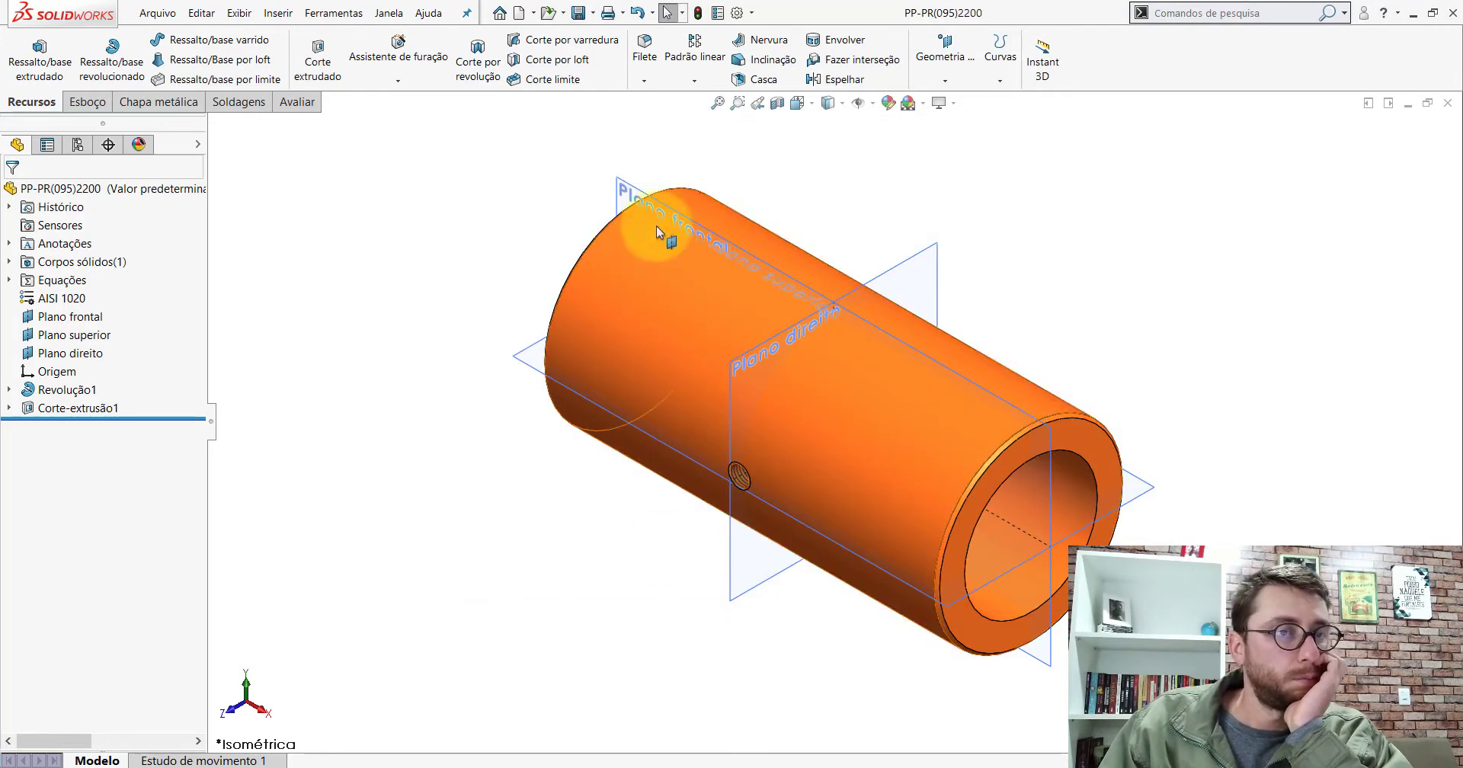
Close the saved PP-PR(095)2200 part windows to return to the lift assembly
left_click(1447, 102)
scroll(811, 569, "up", 5)
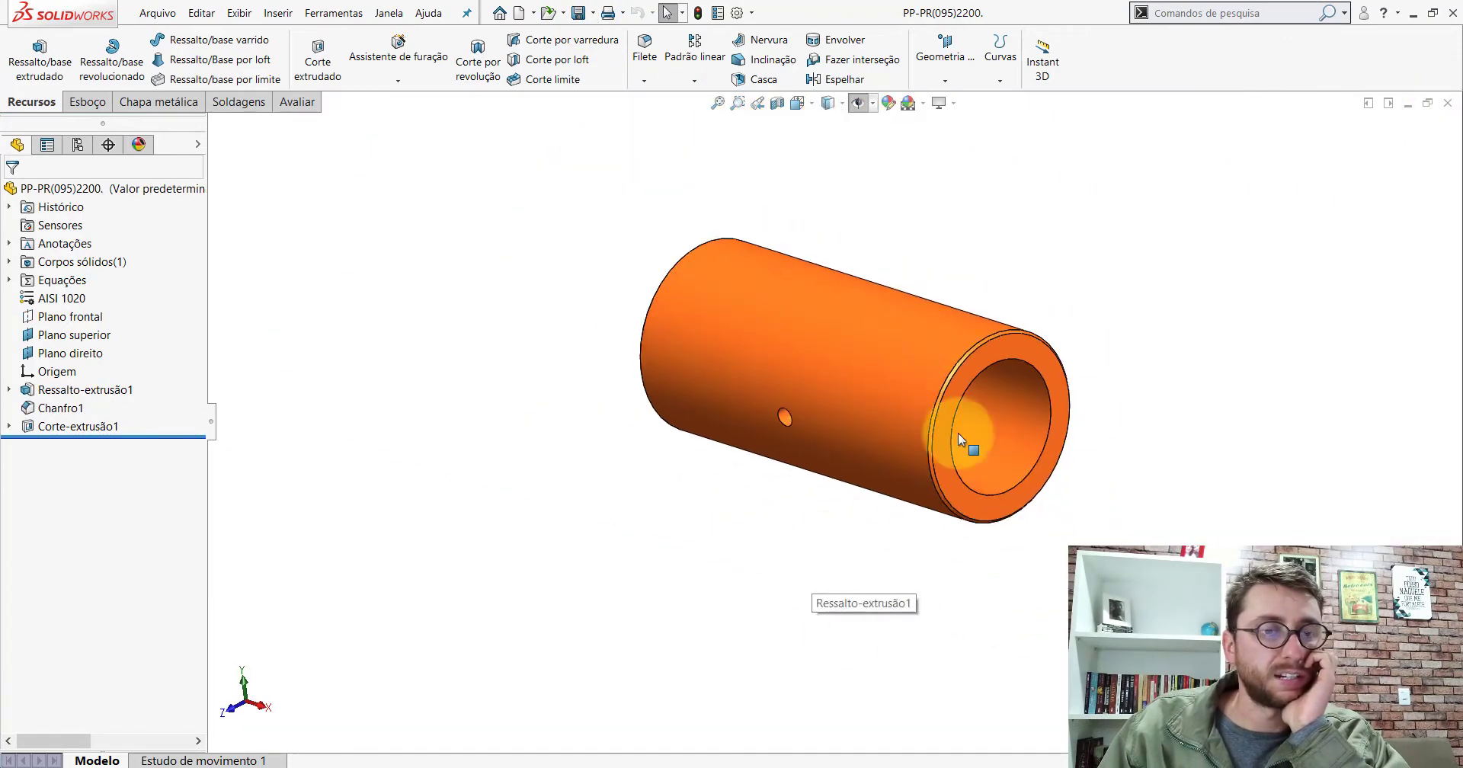
left_click(1447, 102)
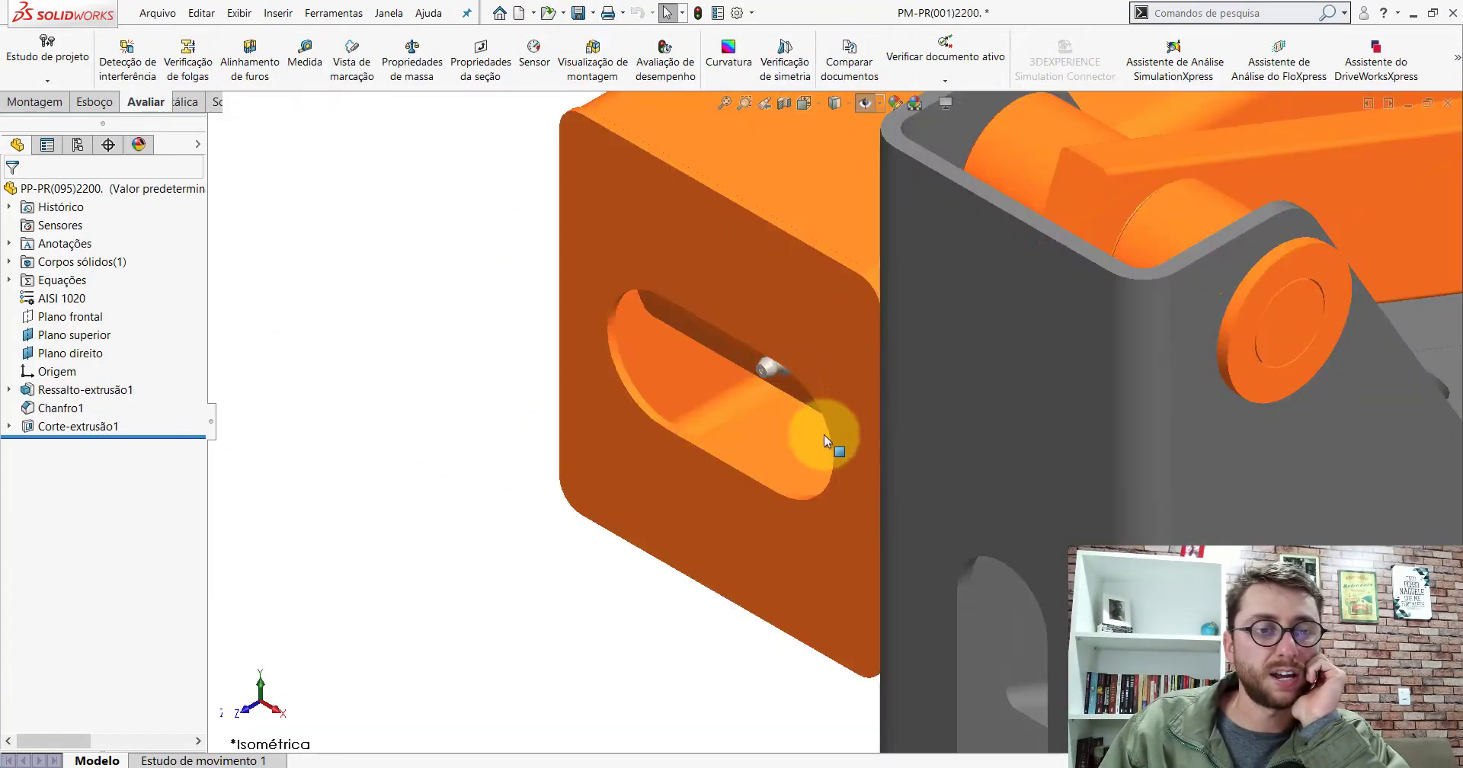
scroll(1086, 473, "up", 2)
scroll(1091, 475, "up", 2)
scroll(1090, 476, "up", 2)
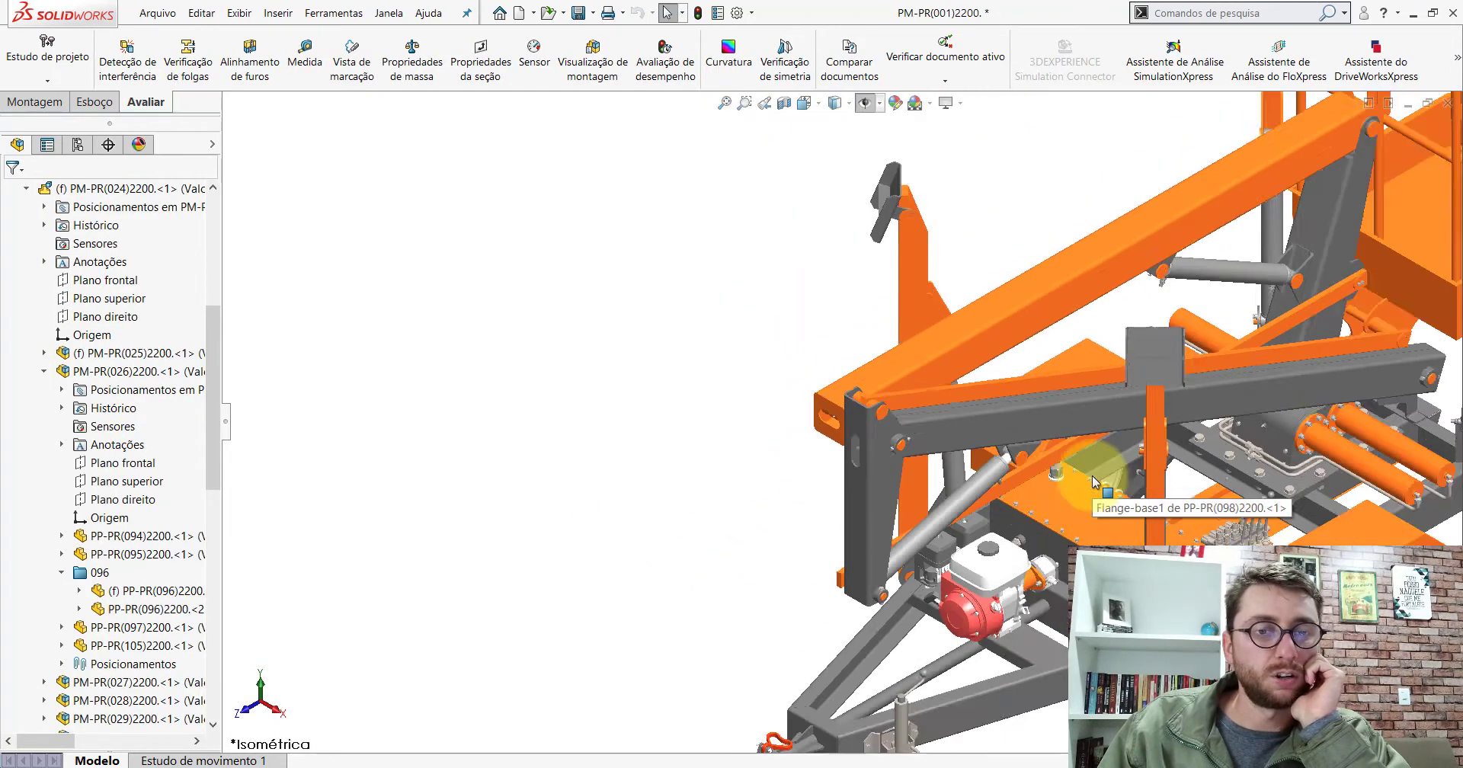
scroll(1181, 411, "up", 2)
scroll(1274, 327, "down", 2)
scroll(412, 428, "down", 2)
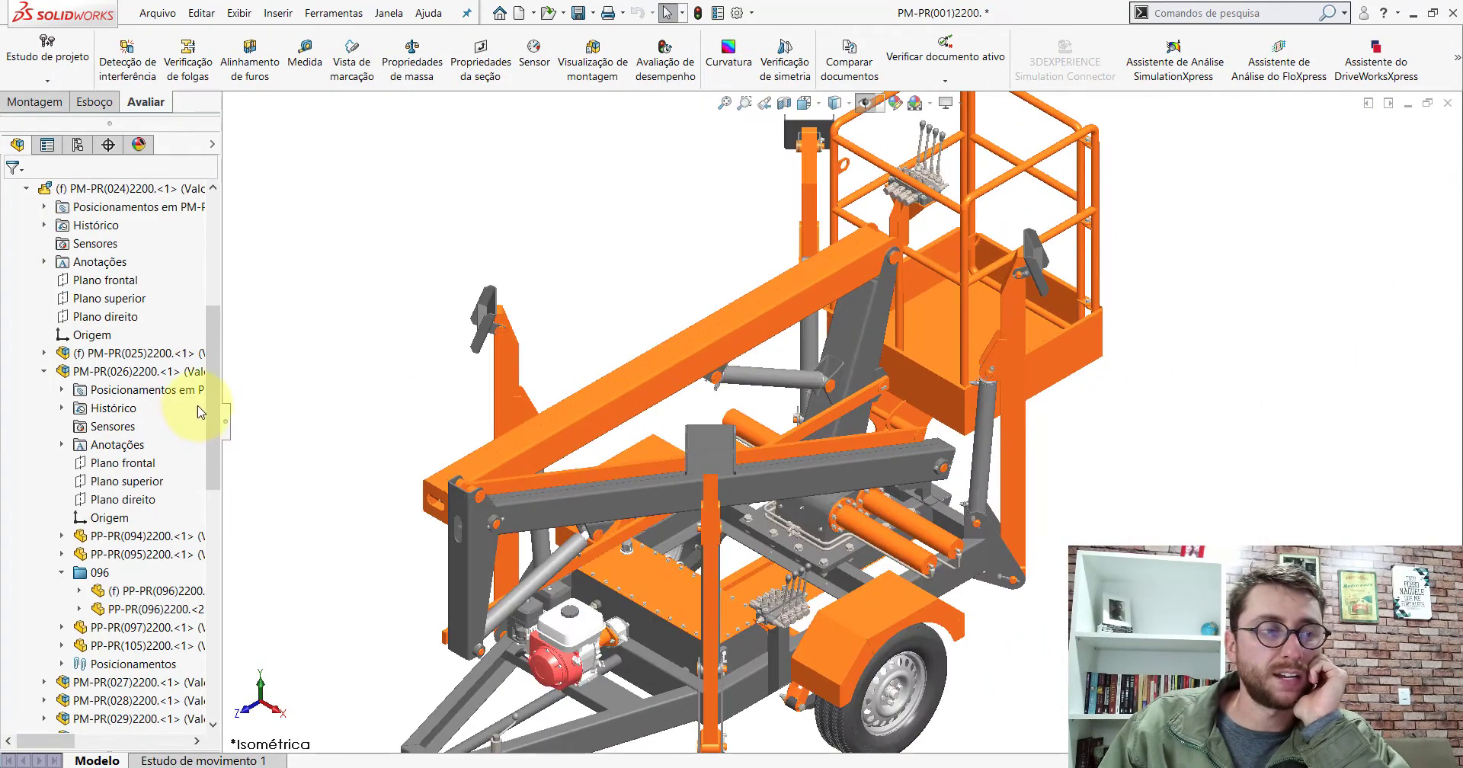
left_click_drag(213, 411, 213, 301)
Filter the assembly tree by '(094' to isolate and inspect the tube, then clear the filter
left_click(137, 162)
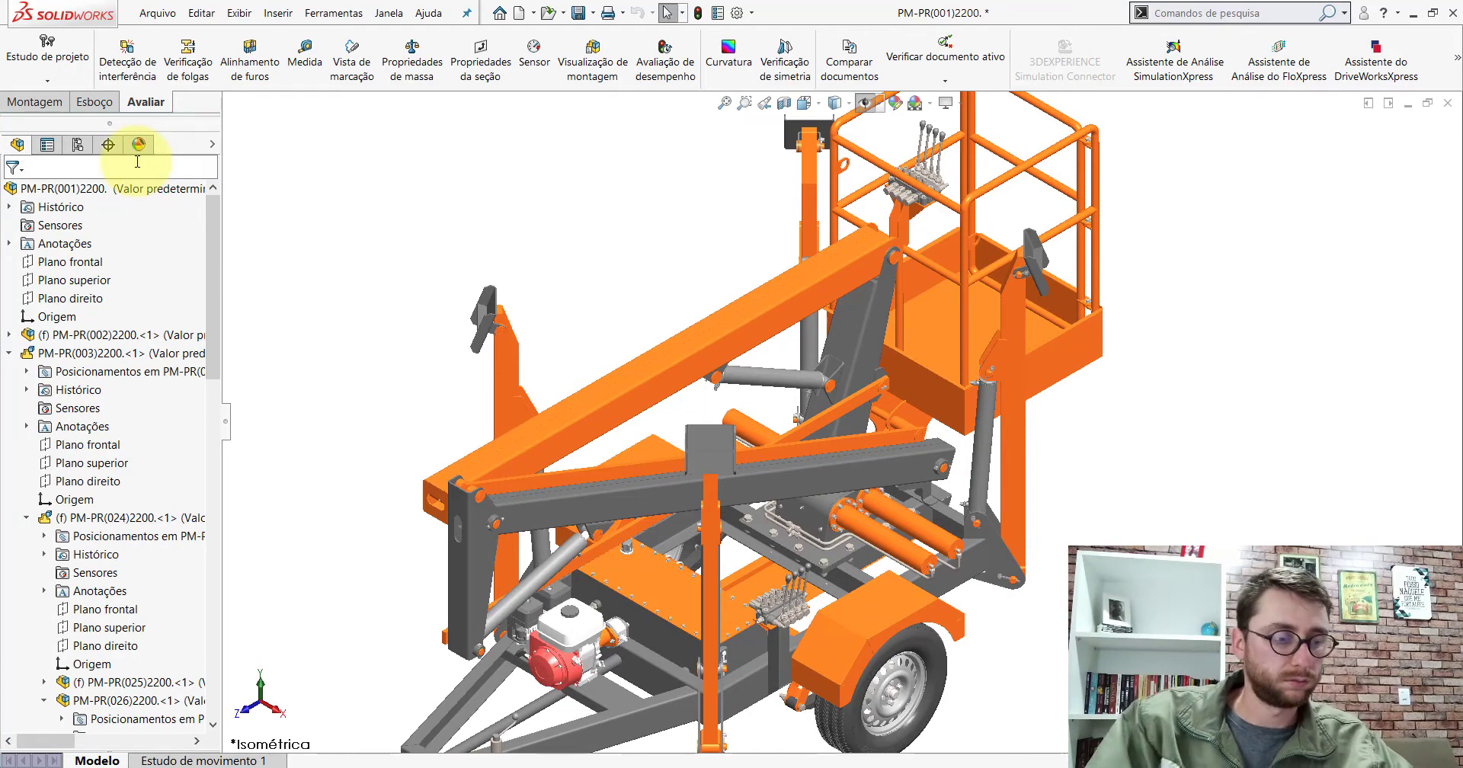
type("(094")
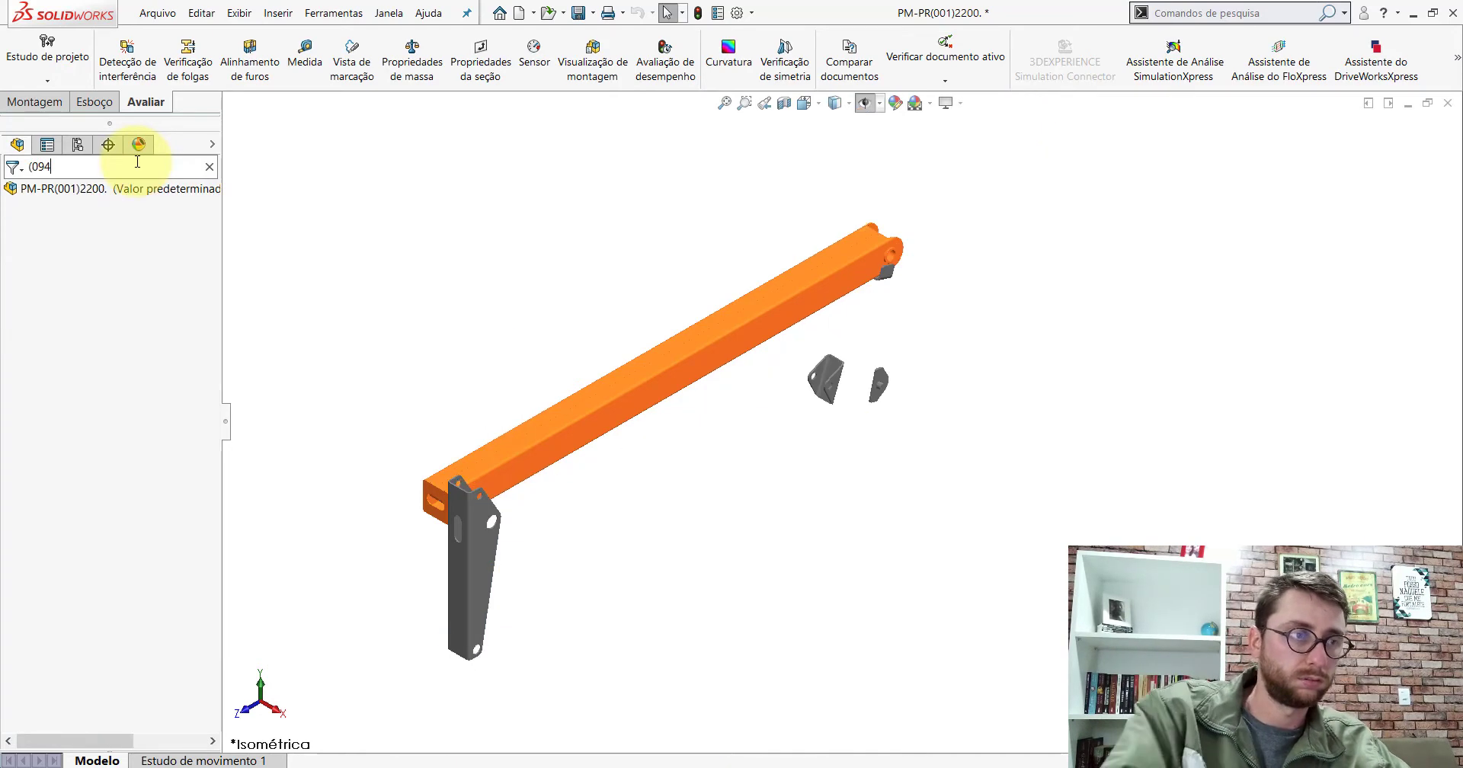
scroll(891, 274, "down", 2)
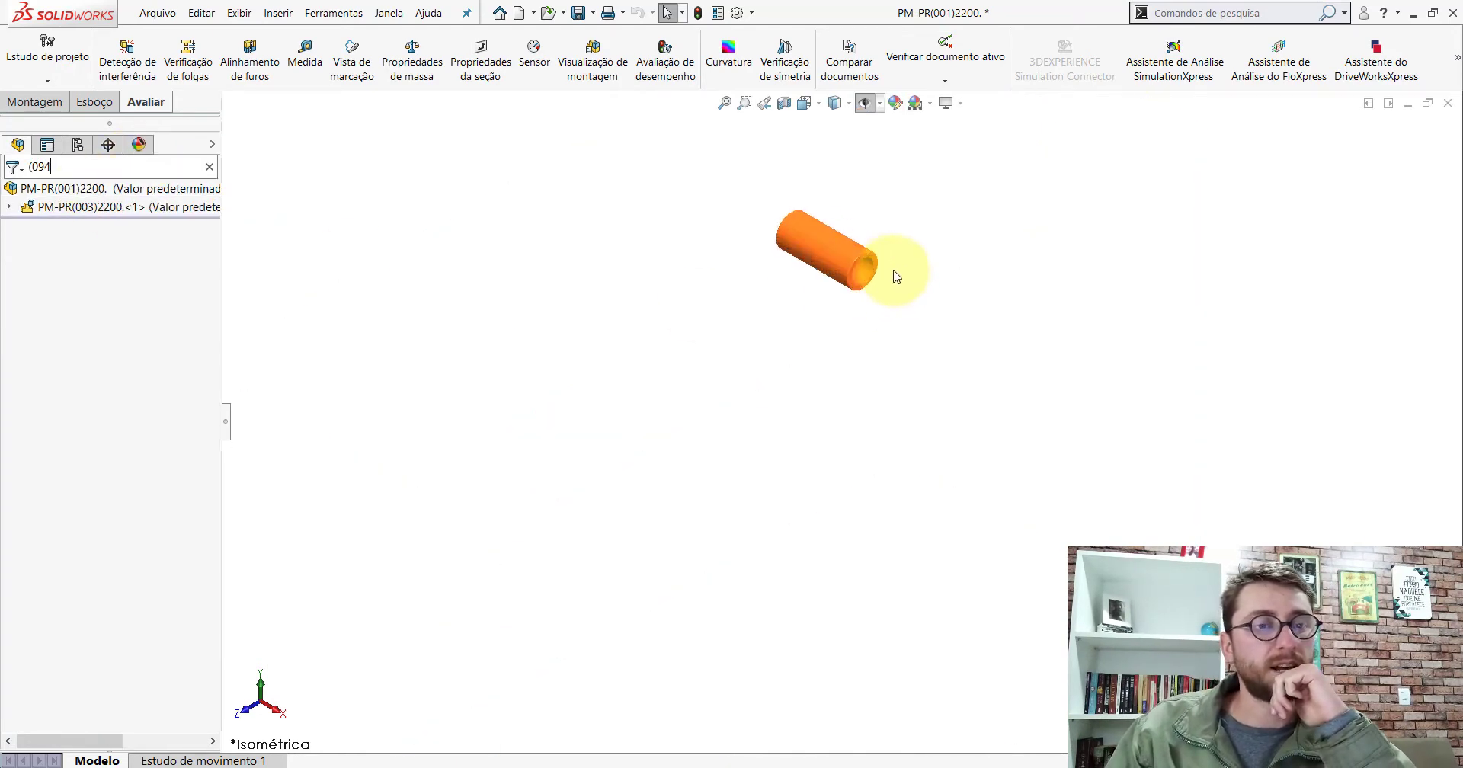
scroll(849, 287, "down", 2)
scroll(725, 337, "down", 2)
mouse_move(725, 337)
middle_mouse_down()
mouse_move(575, 333)
mouse_move(689, 327)
mouse_move(724, 350)
mouse_move(695, 317)
mouse_move(793, 301)
middle_mouse_up()
scroll(785, 227, "up", 3)
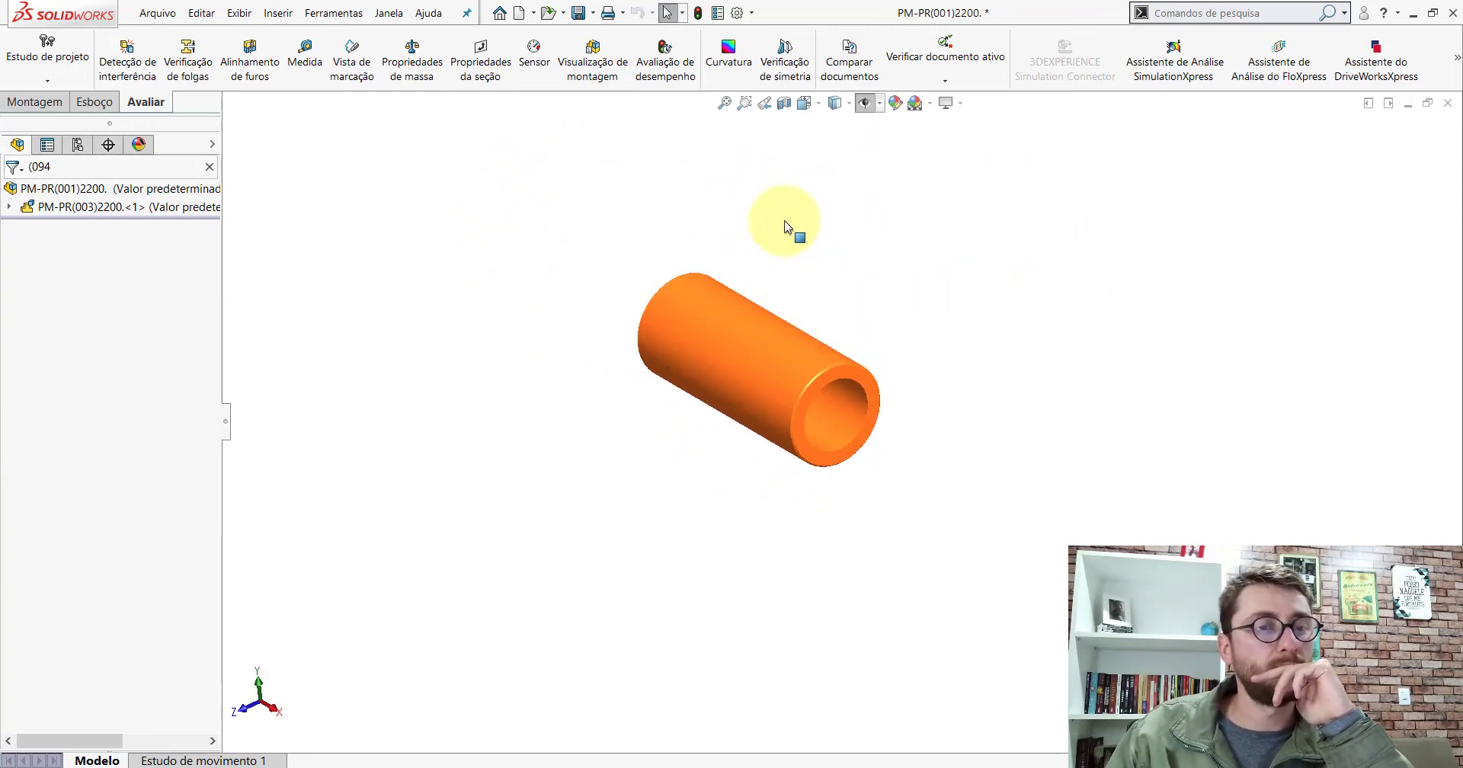
left_click(210, 167)
Locate the PP-PR(094)2200 bushing in the frame's pin joint and open it as its own part
mouse_move(728, 395)
middle_mouse_down()
mouse_move(633, 417)
mouse_move(1009, 358)
middle_mouse_up()
left_click(958, 318)
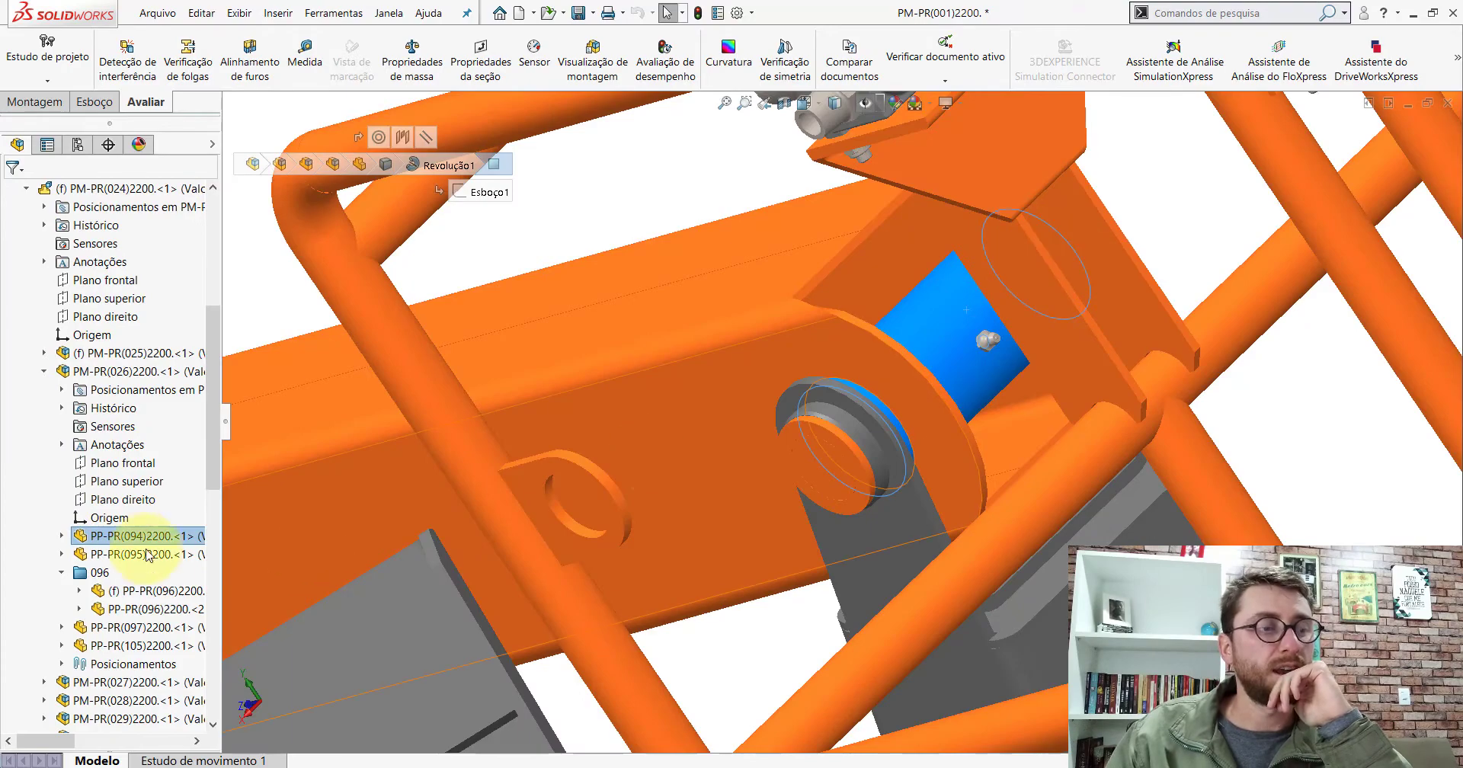
mouse_move(678, 506)
middle_mouse_down()
mouse_move(825, 423)
mouse_move(787, 359)
mouse_move(608, 411)
mouse_move(673, 372)
mouse_move(836, 402)
mouse_move(838, 415)
middle_mouse_up()
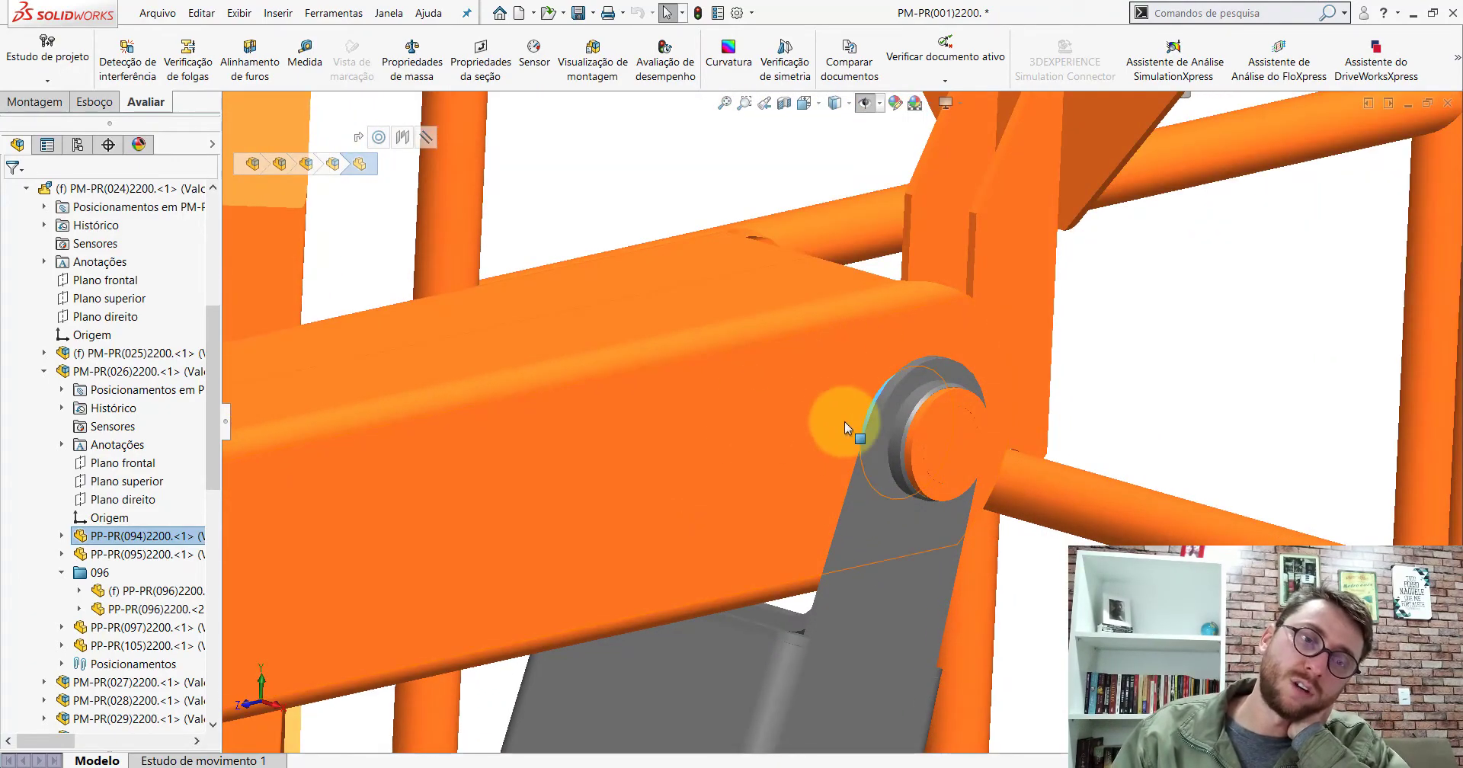
mouse_move(844, 422)
middle_mouse_down()
mouse_move(676, 336)
mouse_move(675, 310)
mouse_move(676, 327)
mouse_move(1070, 400)
middle_mouse_up()
left_click(1071, 399)
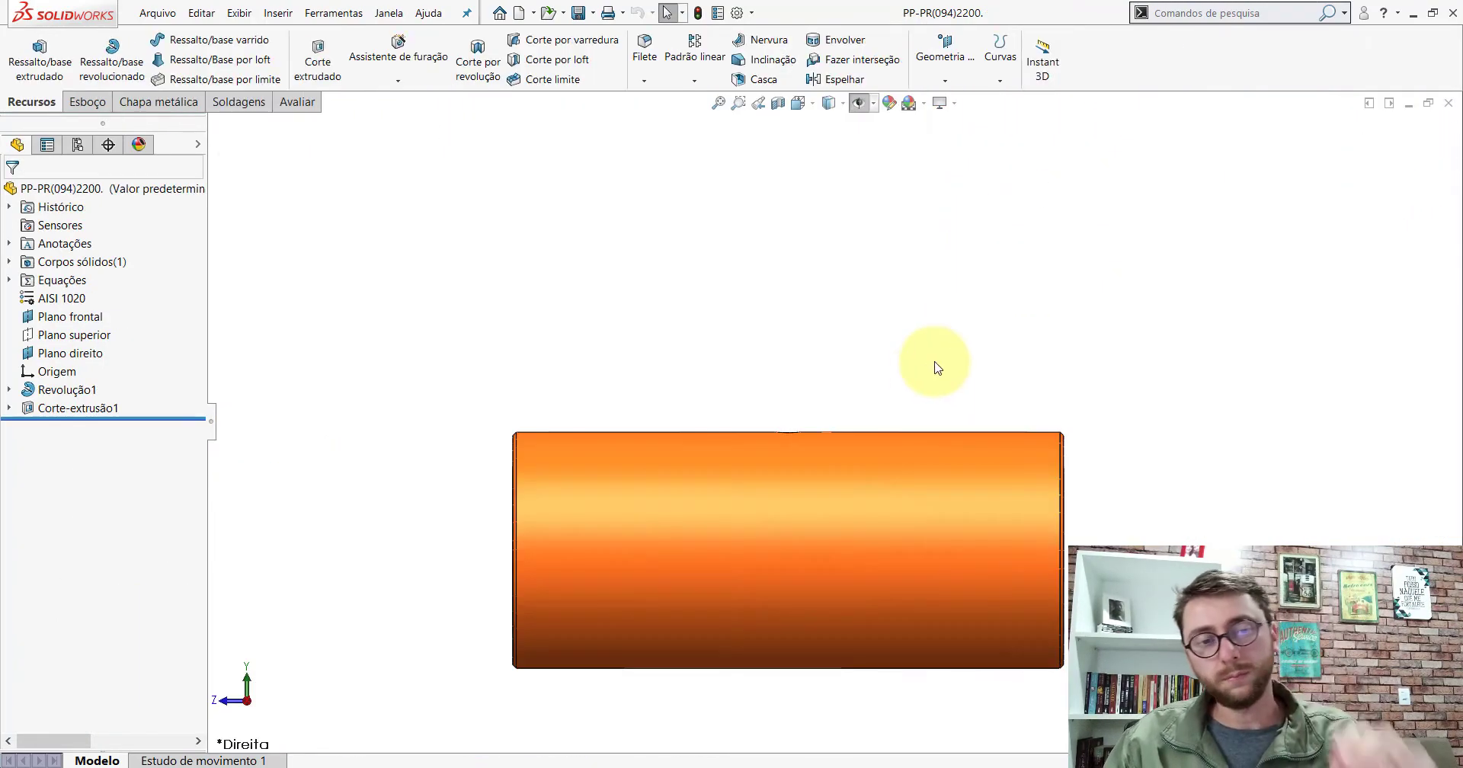
mouse_move(937, 360)
middle_mouse_down()
mouse_move(822, 401)
mouse_move(627, 288)
mouse_move(850, 617)
mouse_move(865, 506)
mouse_move(848, 350)
mouse_move(793, 402)
mouse_move(849, 435)
middle_mouse_up()
key("space")
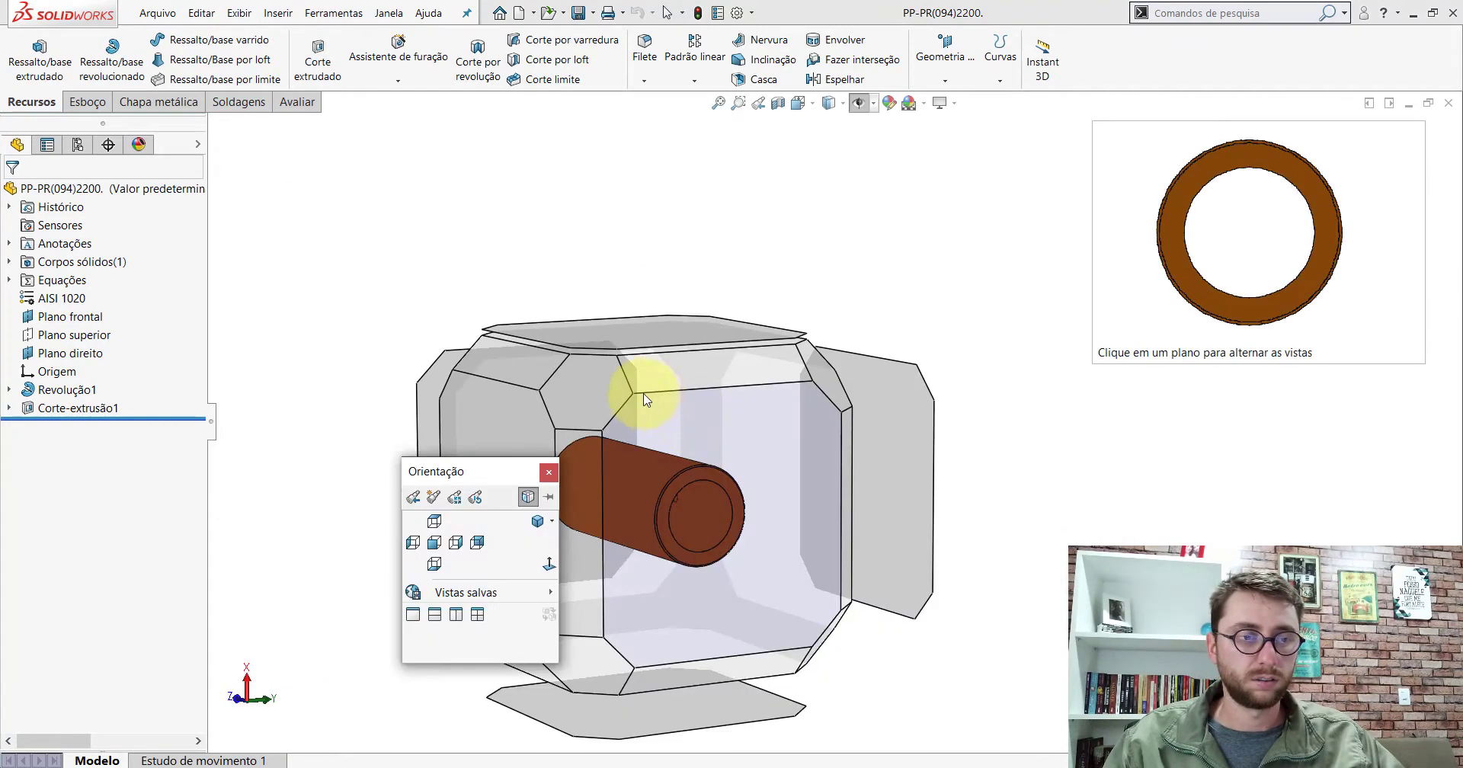
Snap and orbit the PP-PR(094)2200 bushing through several standard views to inspect it
left_click(614, 384)
mouse_move(869, 490)
middle_mouse_down()
mouse_move(848, 254)
mouse_move(930, 327)
mouse_move(895, 396)
middle_mouse_up()
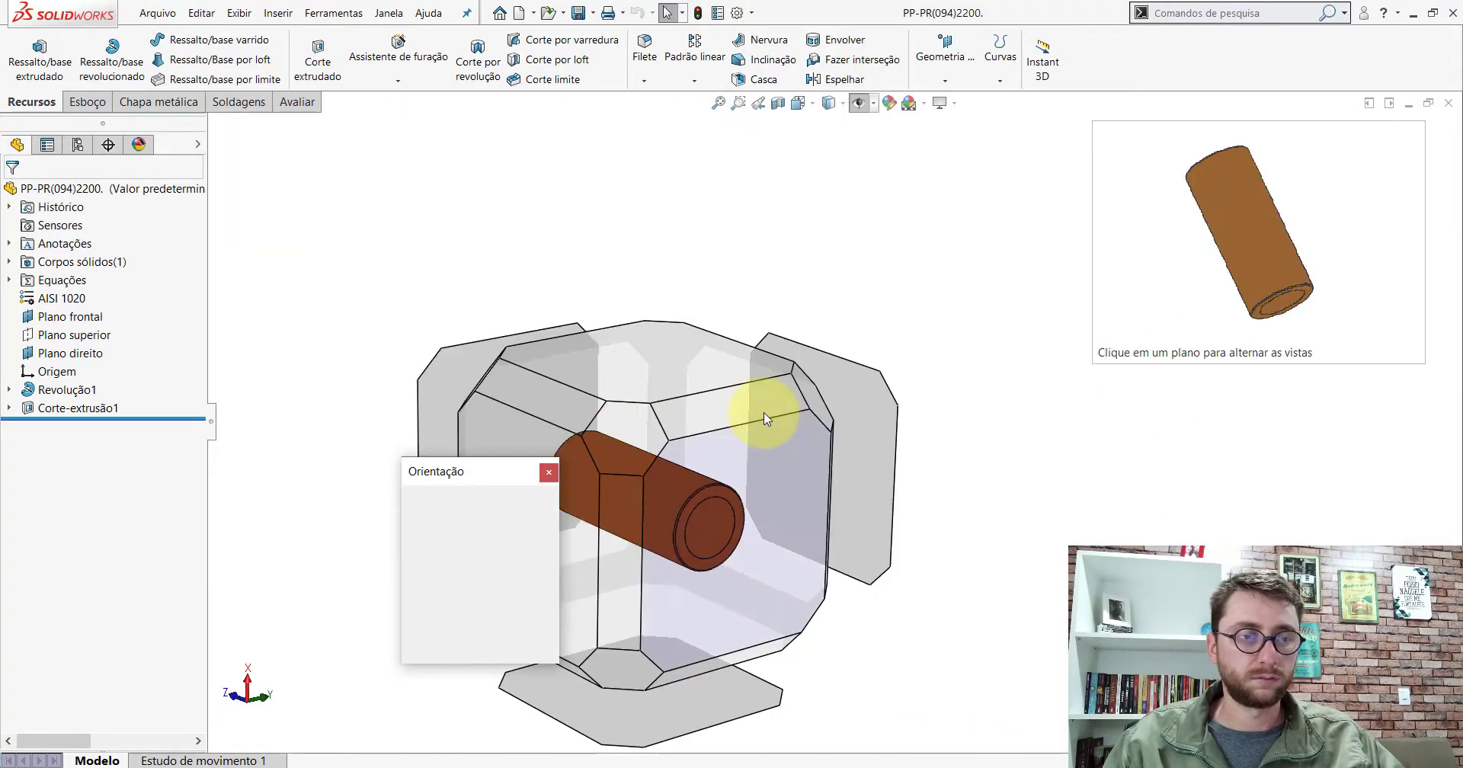
left_click(659, 440)
mouse_move(838, 474)
middle_mouse_down()
mouse_move(859, 249)
mouse_move(913, 412)
middle_mouse_up()
key("space")
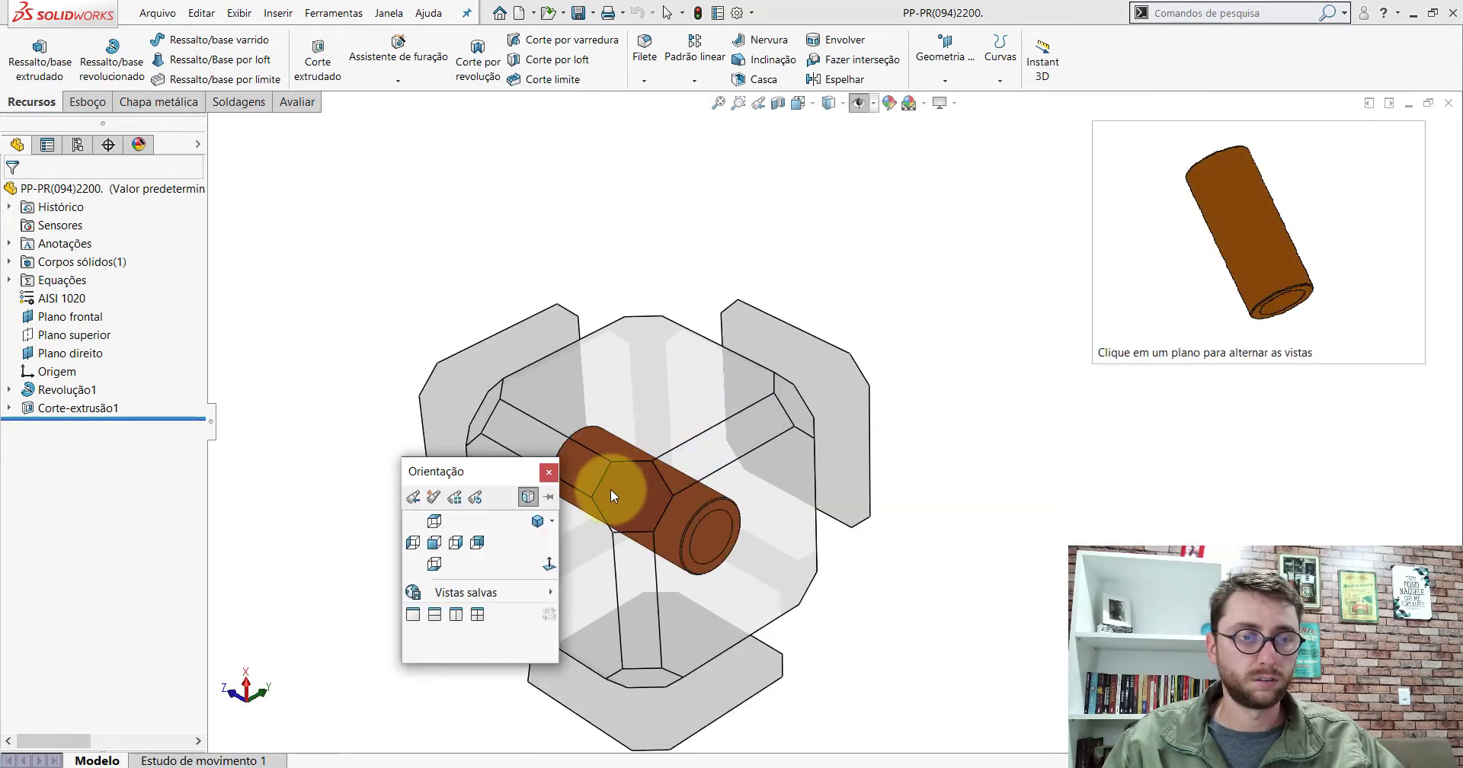
left_click(610, 489)
mouse_move(613, 496)
middle_mouse_down()
mouse_move(810, 500)
mouse_move(842, 261)
mouse_move(868, 443)
mouse_move(925, 432)
mouse_move(778, 415)
mouse_move(735, 376)
mouse_move(671, 354)
mouse_move(800, 398)
mouse_move(790, 314)
mouse_move(816, 346)
mouse_move(792, 430)
mouse_move(914, 385)
mouse_move(904, 378)
middle_mouse_up()
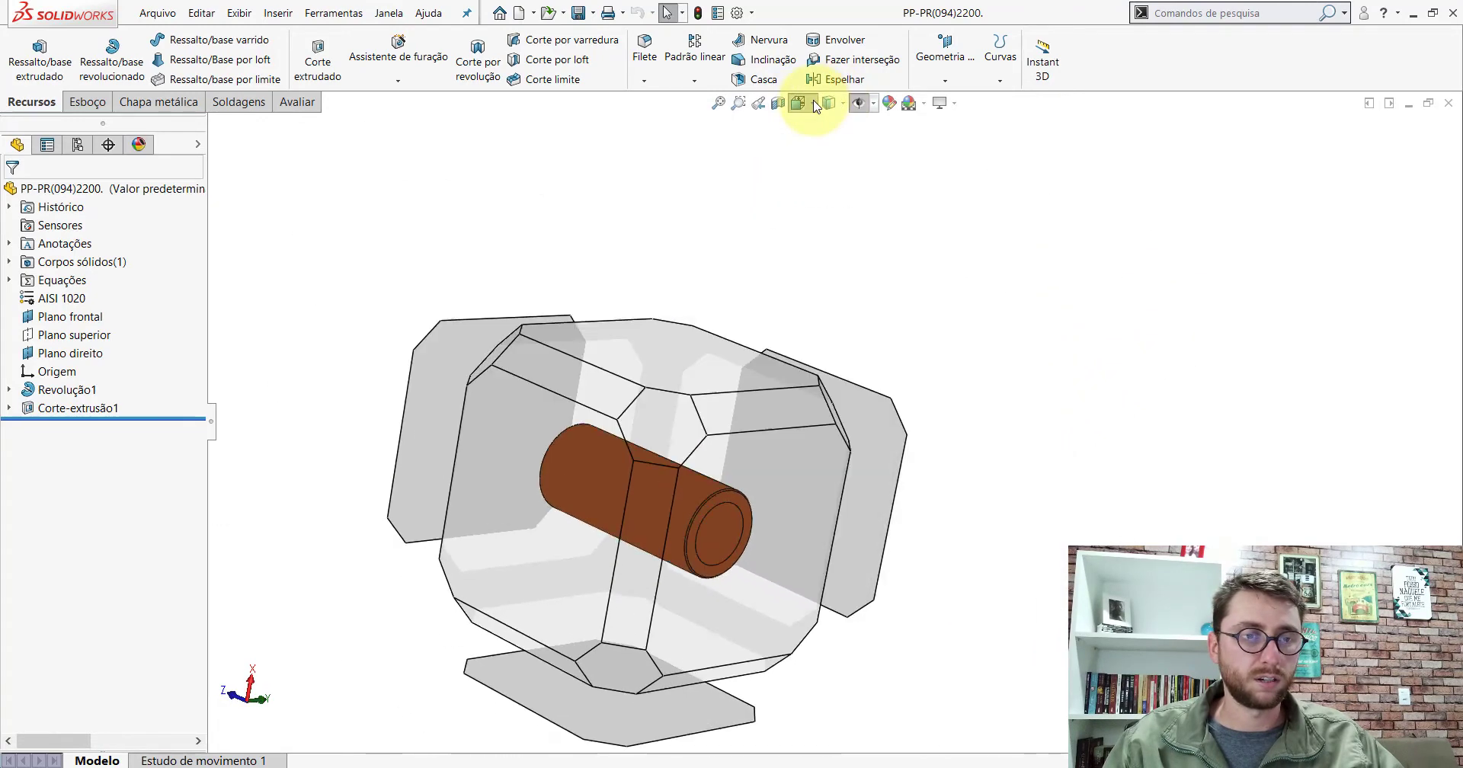
left_click(813, 104)
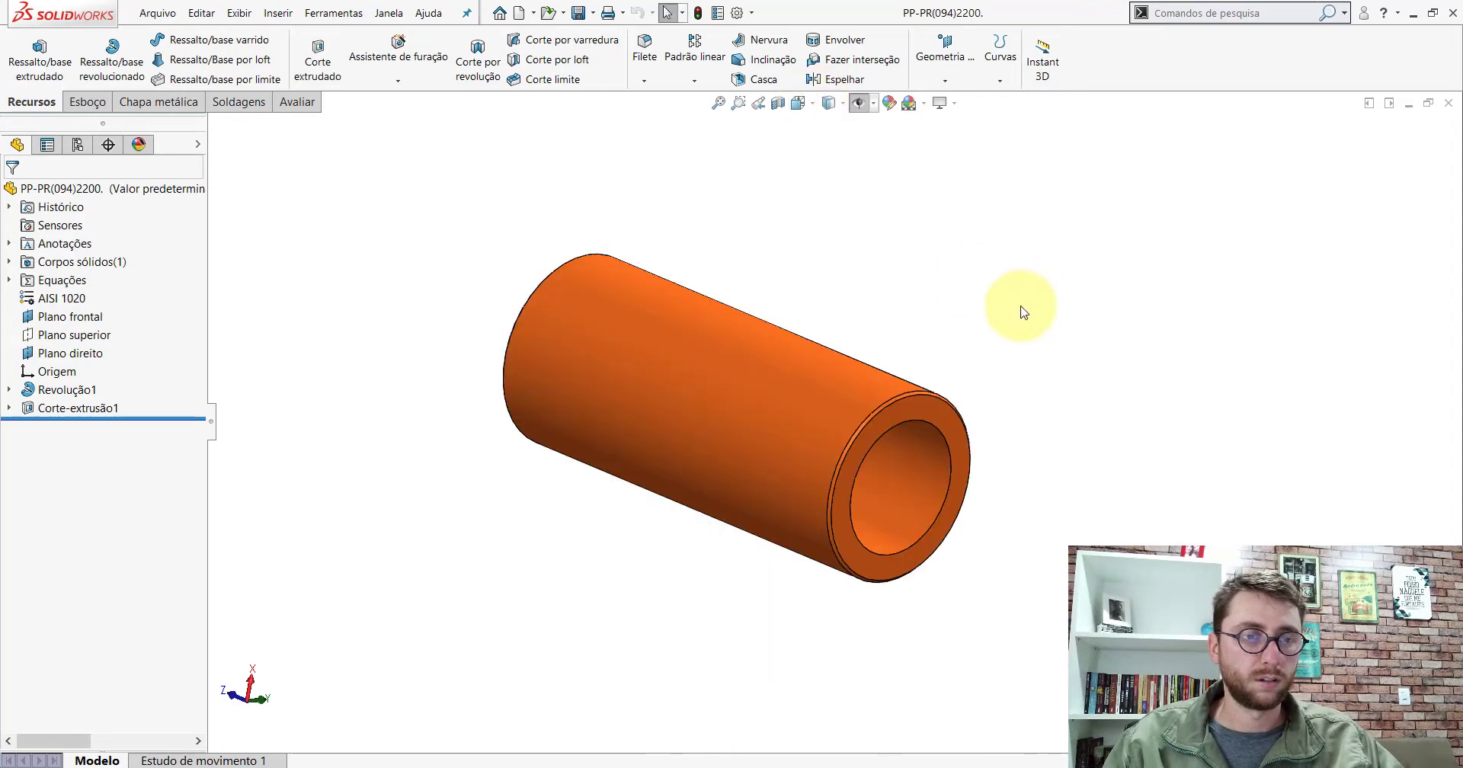
mouse_move(1028, 300)
middle_mouse_down()
mouse_move(784, 386)
mouse_move(842, 319)
mouse_move(856, 409)
mouse_move(832, 457)
mouse_move(907, 424)
middle_mouse_up()
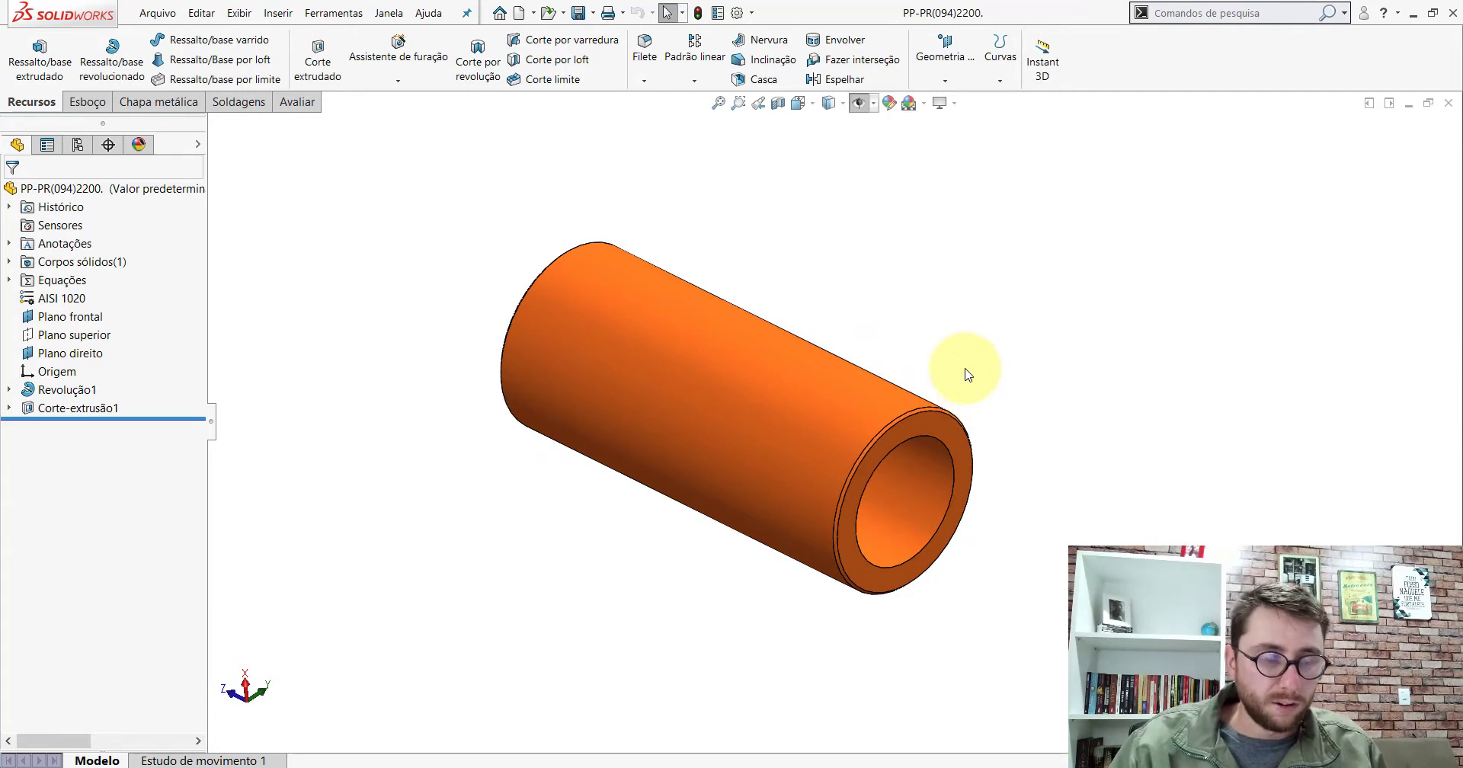
Copy PP-PR(095)2200 and paste a duplicate into the PM-PR(001)2200 folder
left_click(1413, 15)
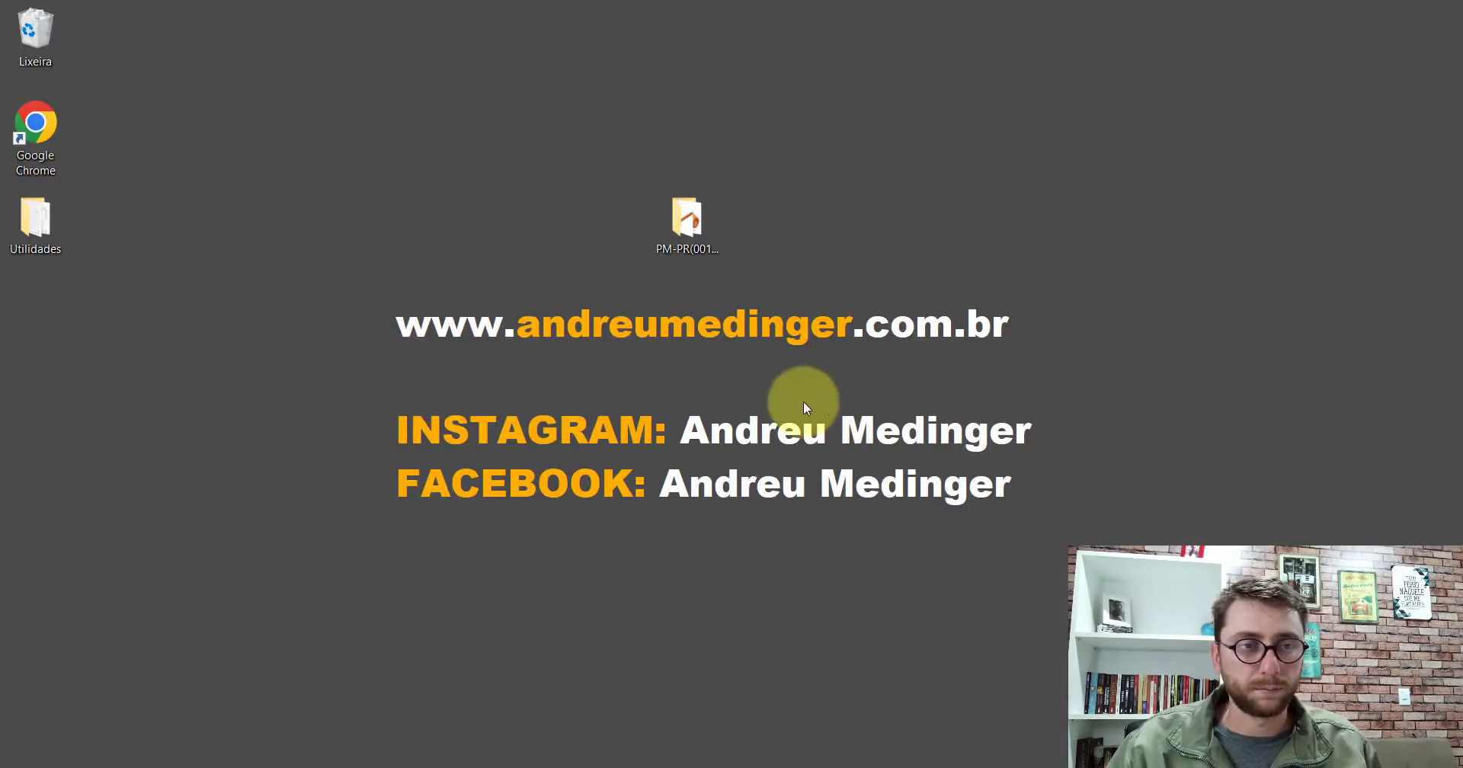
double_click(675, 239)
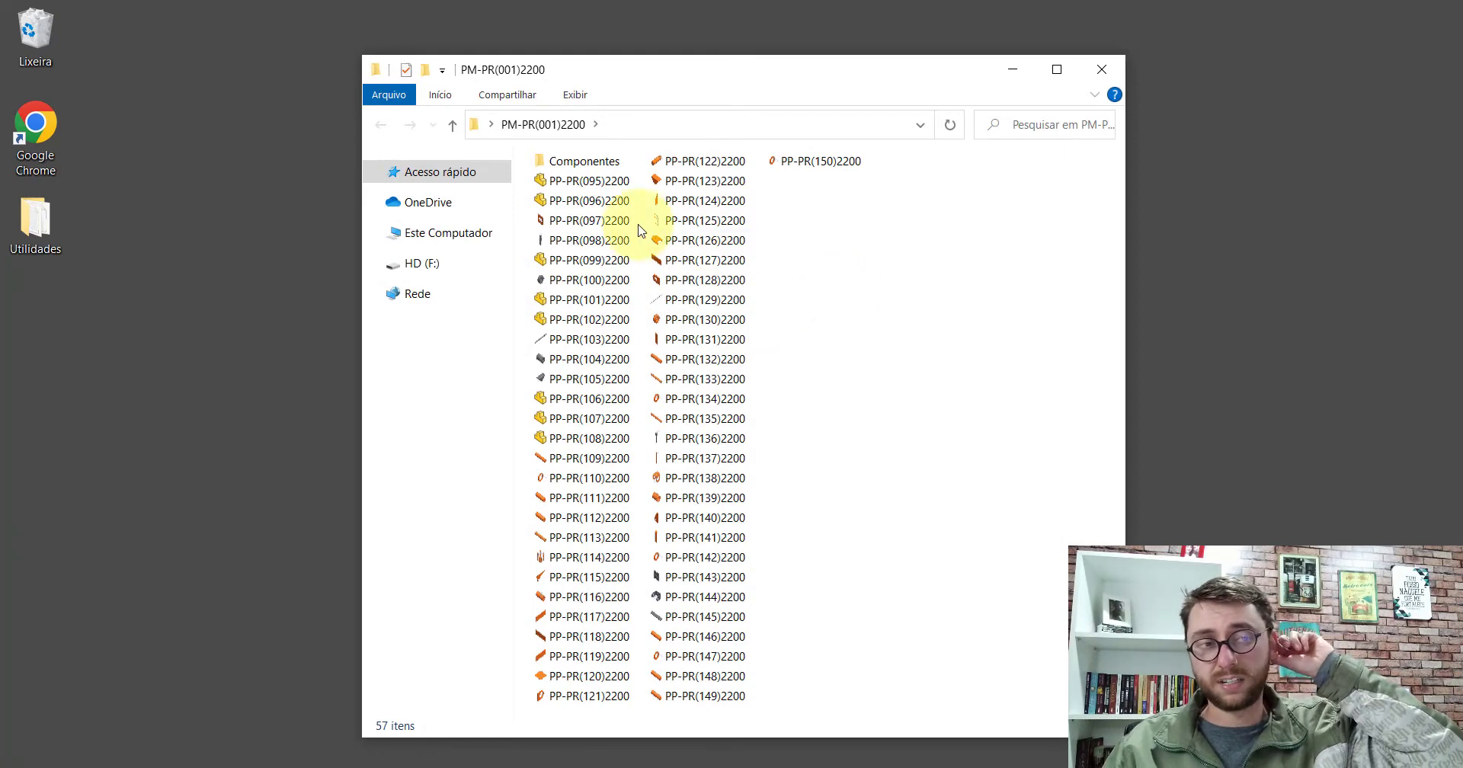
right_click(579, 183)
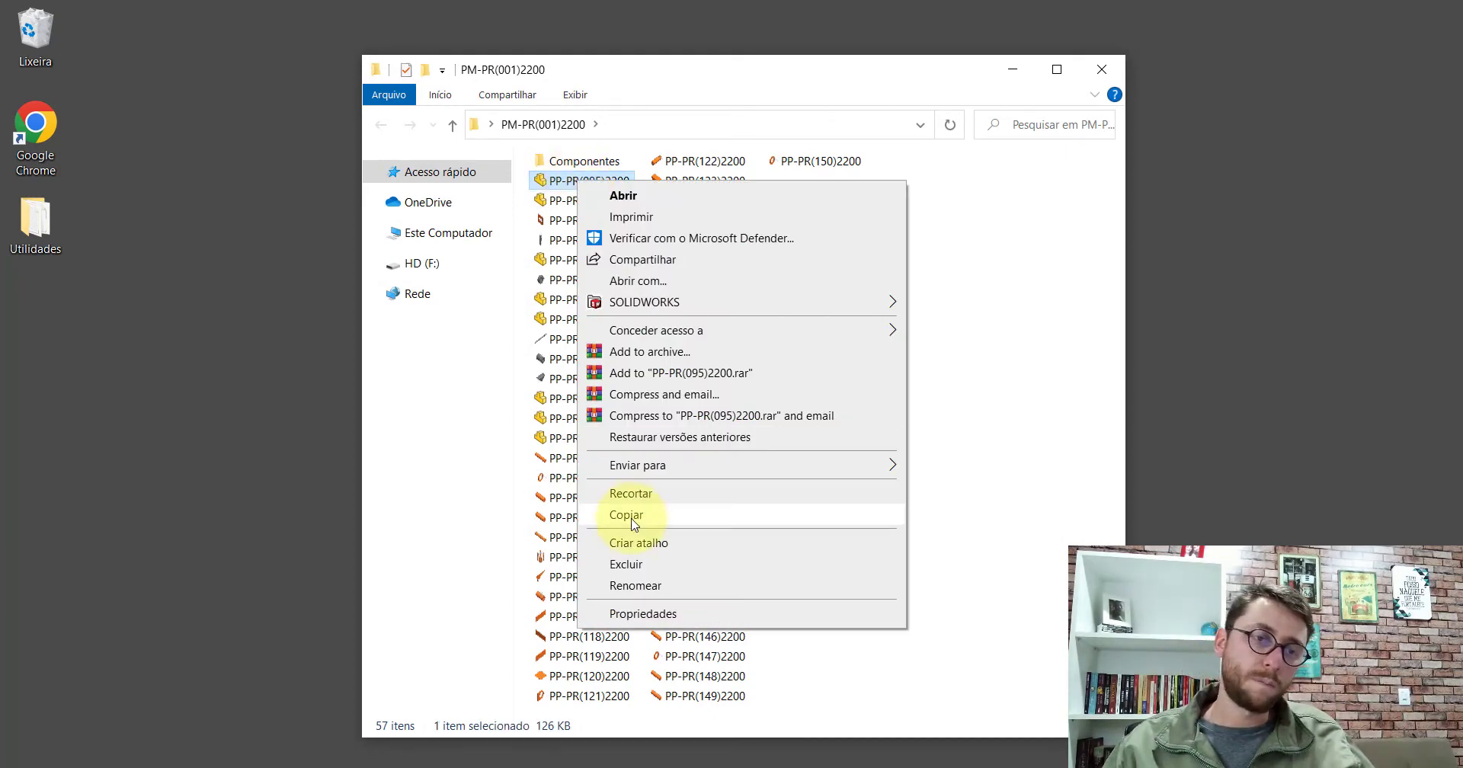
left_click(626, 516)
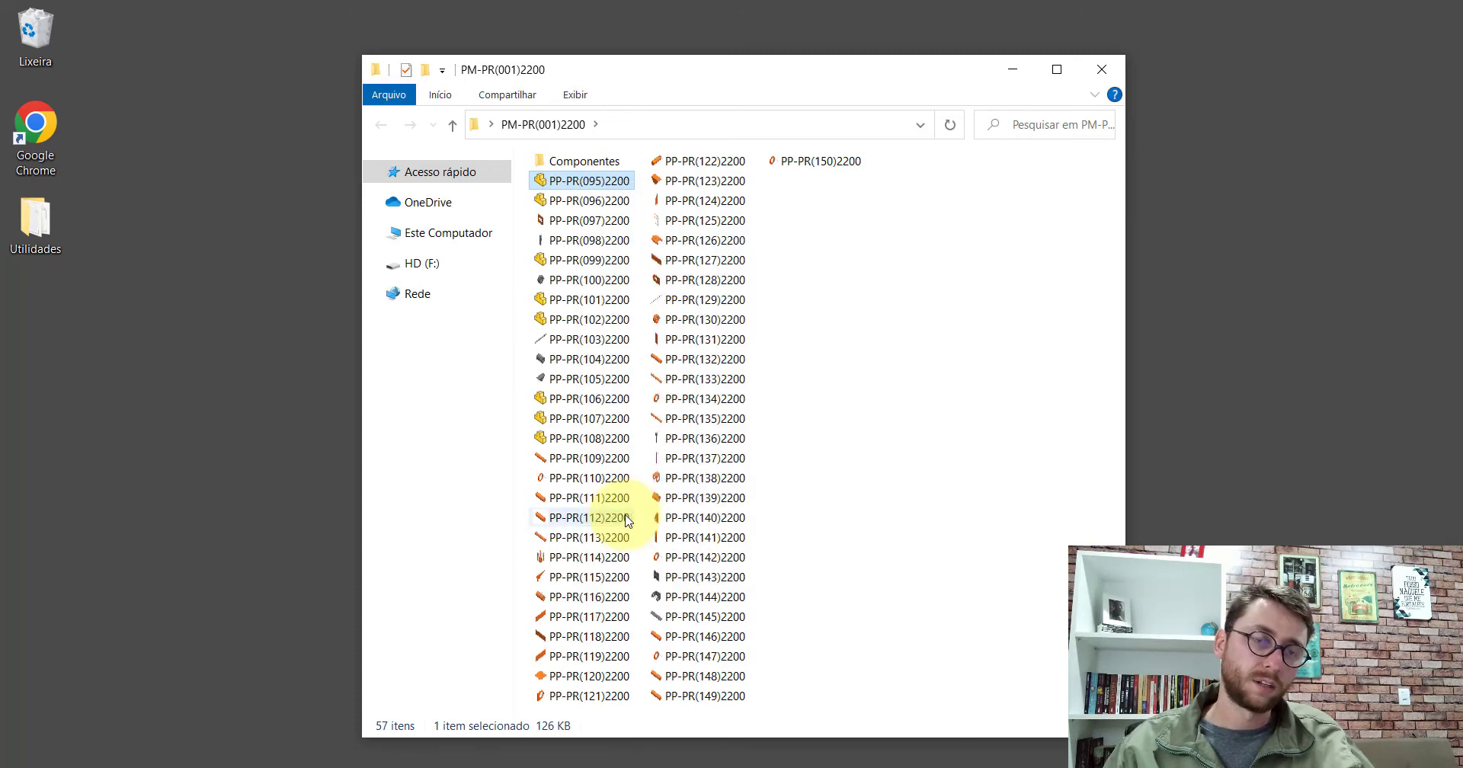
right_click(800, 239)
left_click(846, 369)
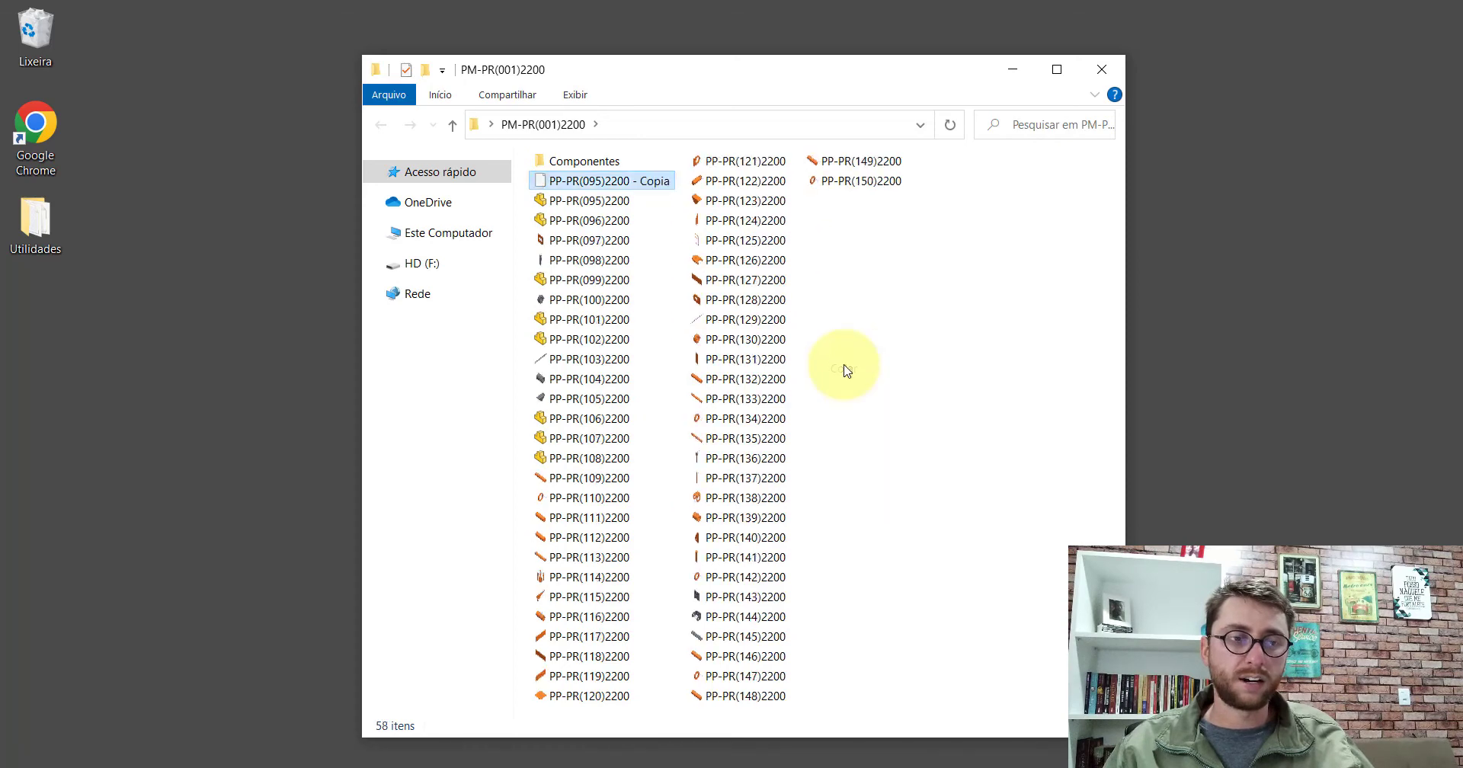
Rename the pasted copy to PP-PR(094)2200
right_click(599, 185)
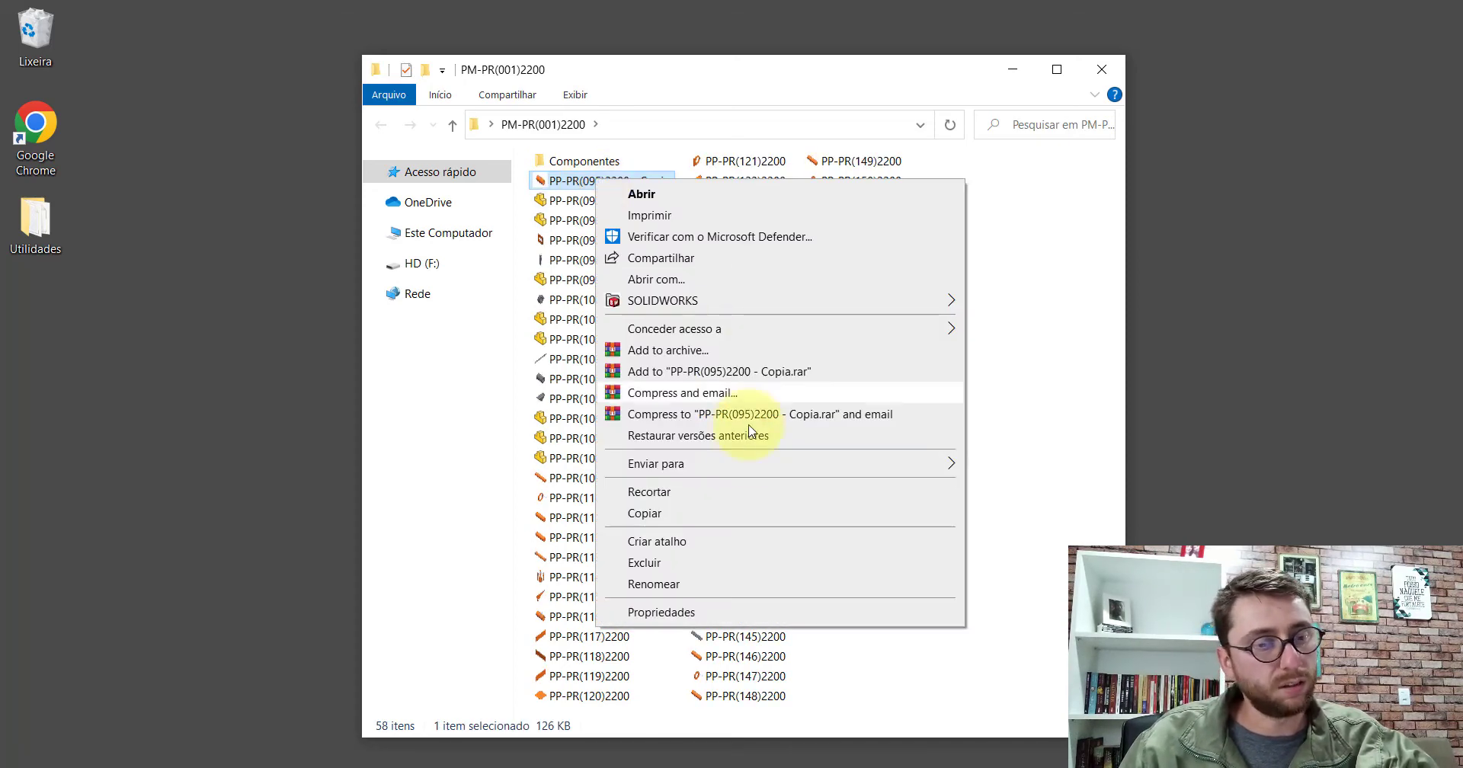
left_click(653, 583)
type("4")
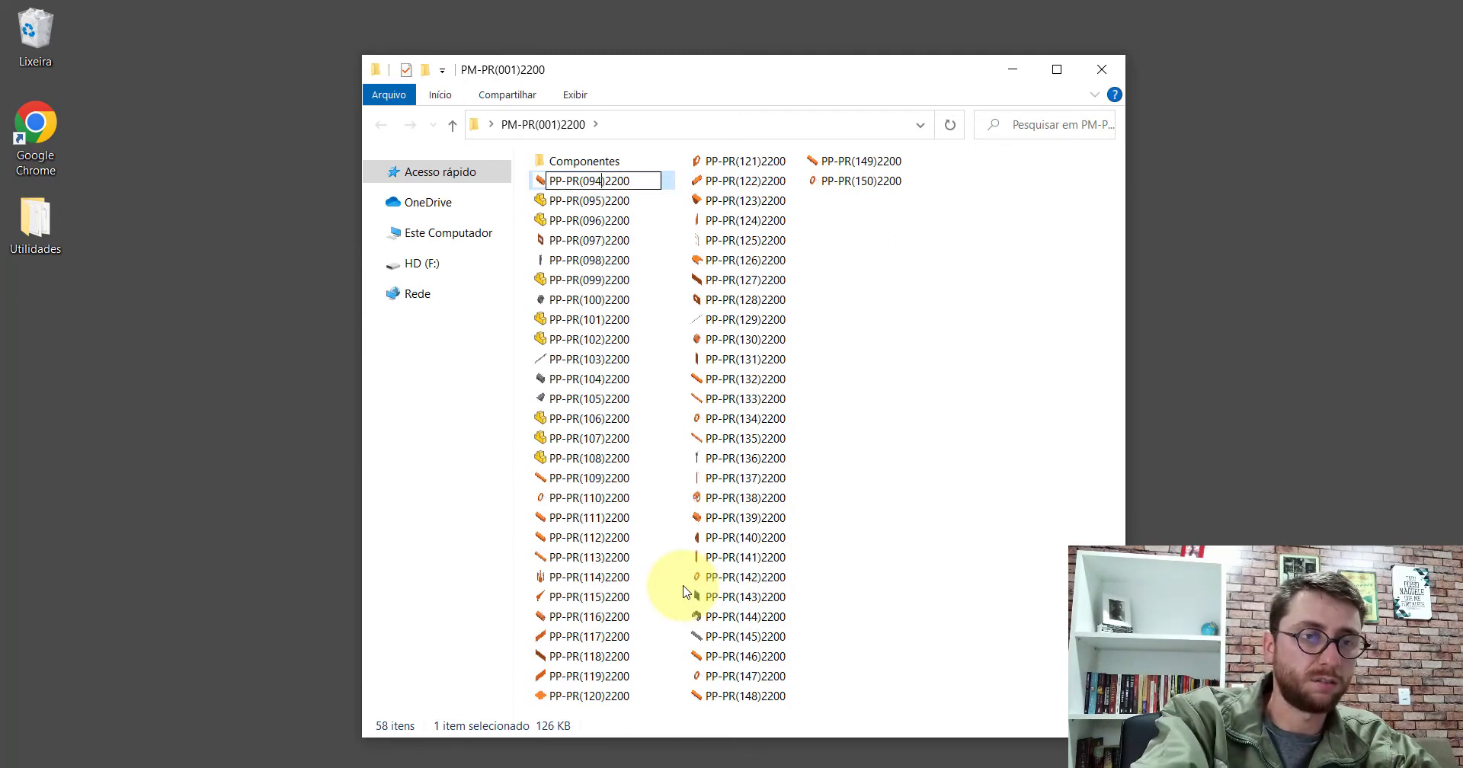
left_click(927, 228)
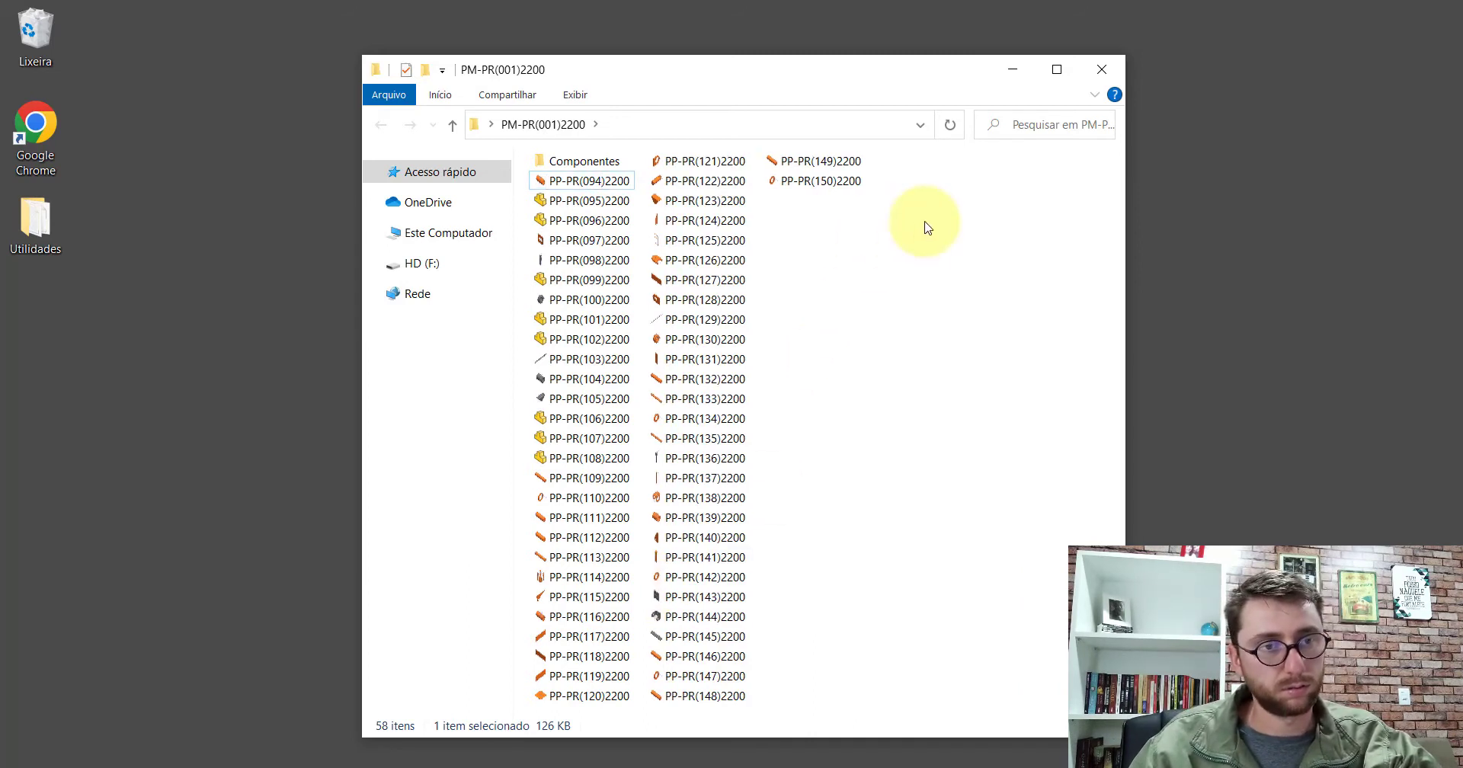
Open the renamed PP-PR(094)2200 in isometric view with planes hidden, then return to the plain original bushing
double_click(595, 185)
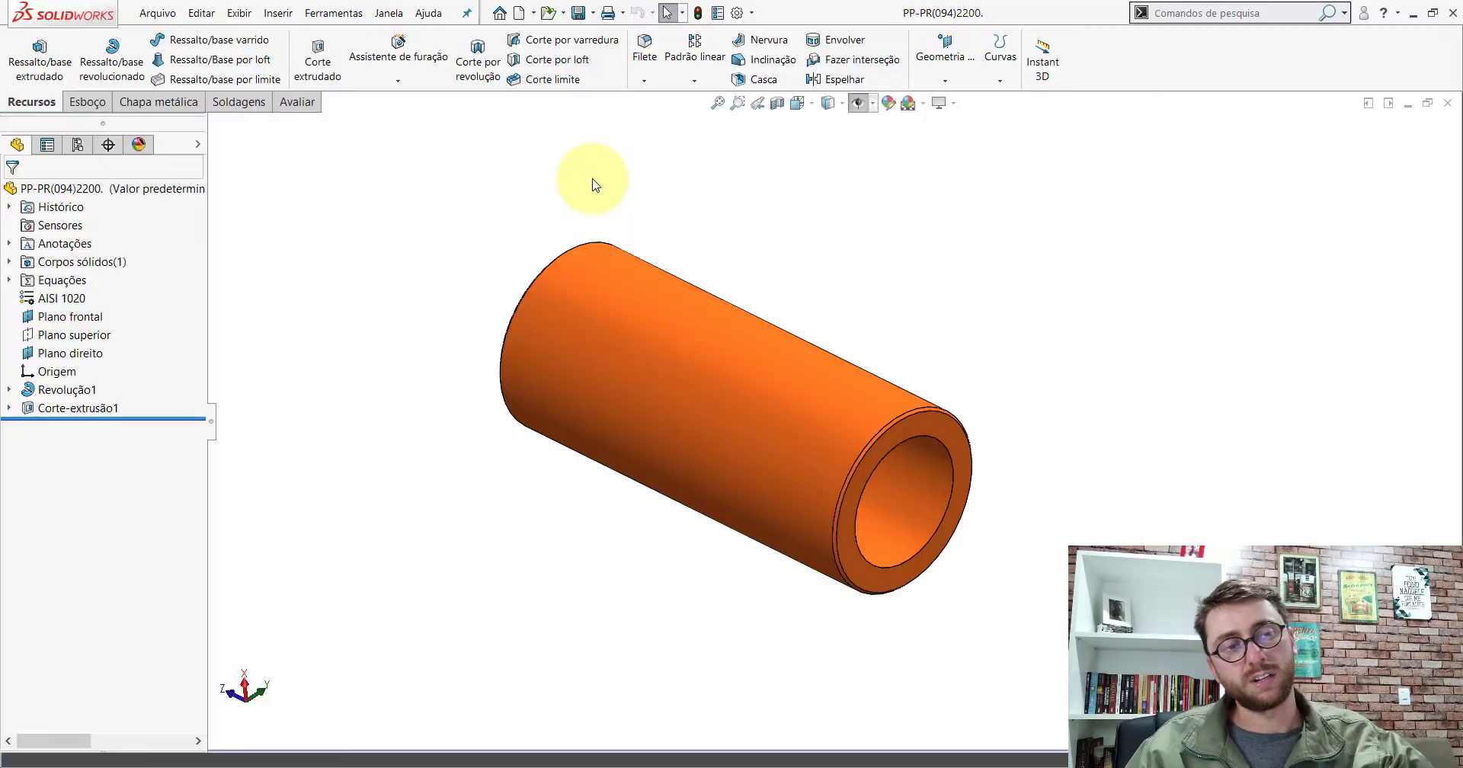
key("ctrl+7")
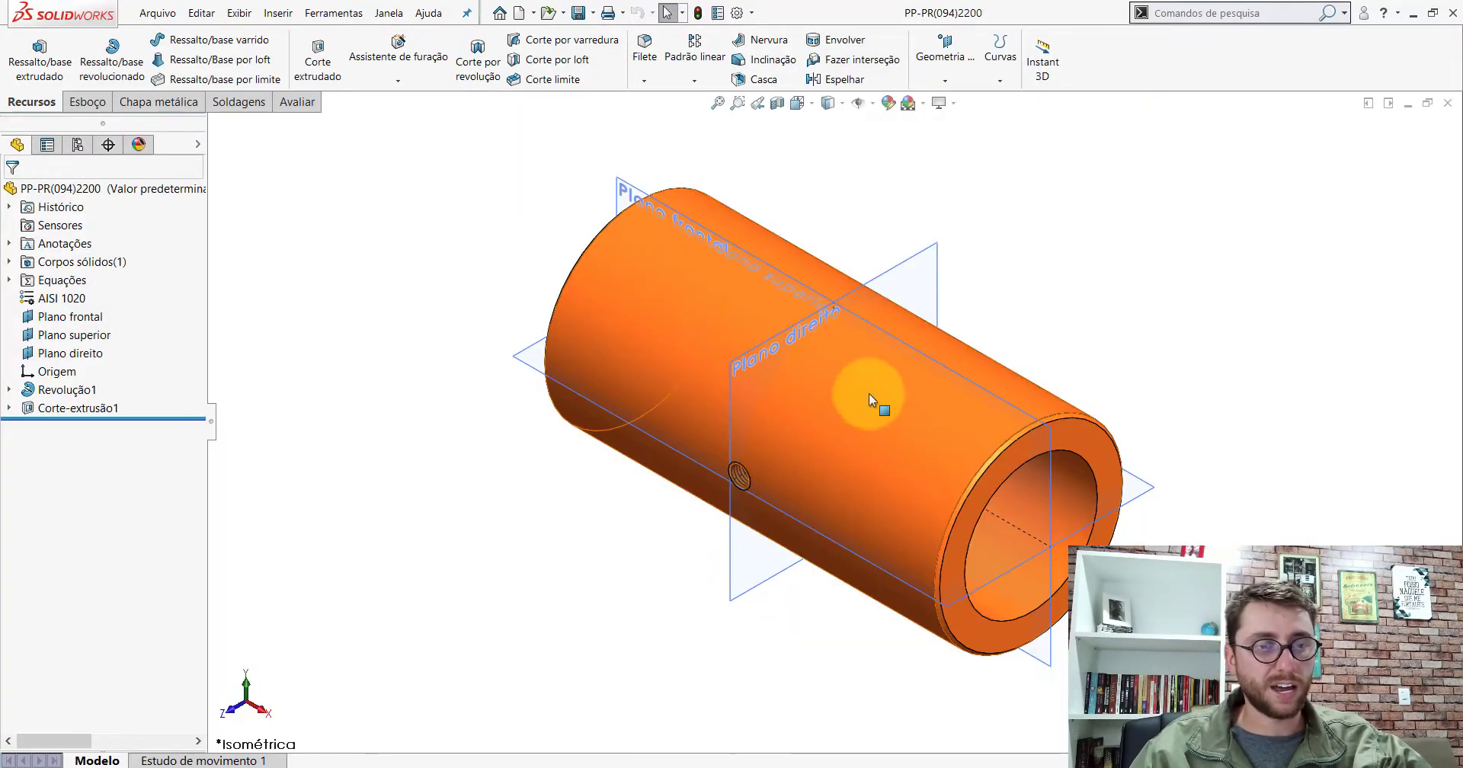
scroll(1021, 428, "down", 2)
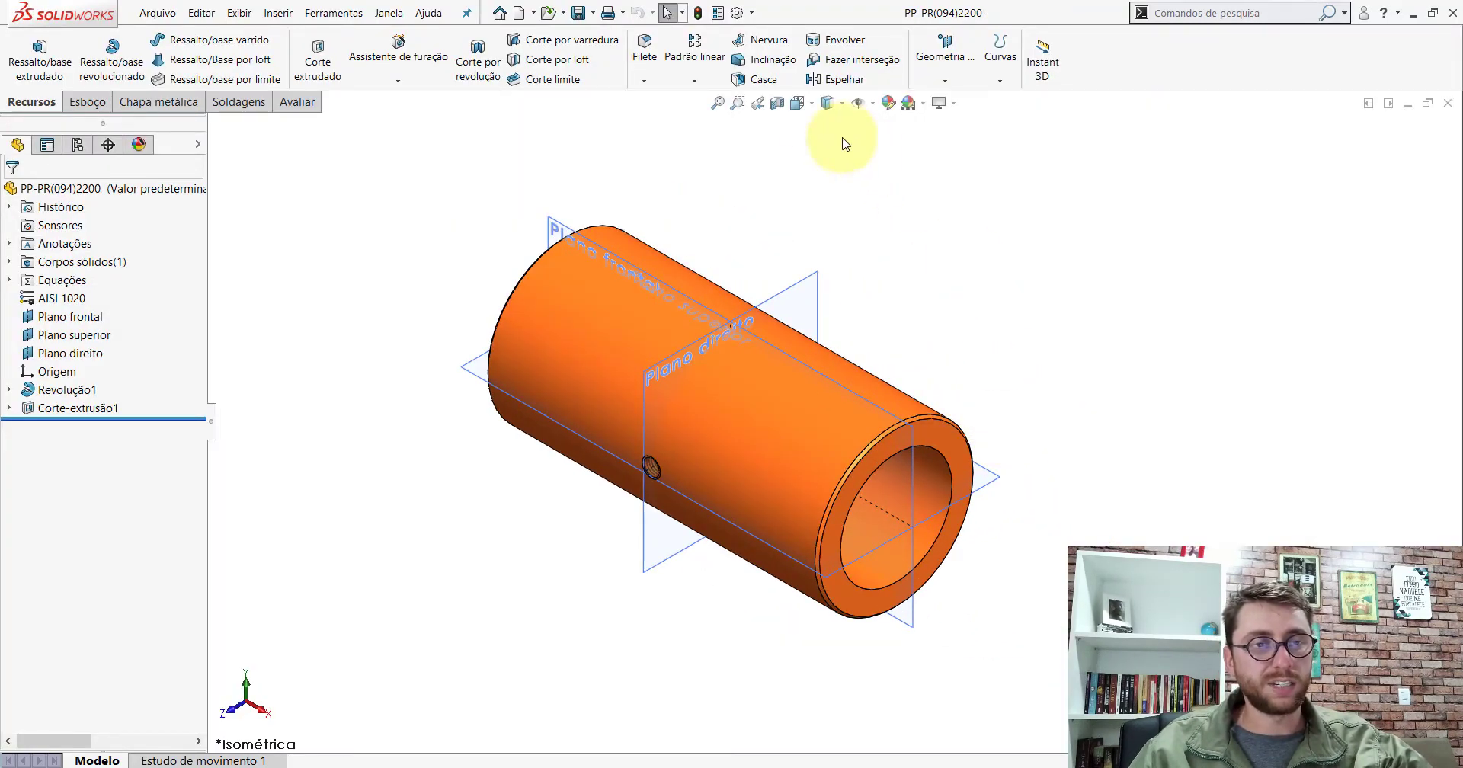
left_click(859, 105)
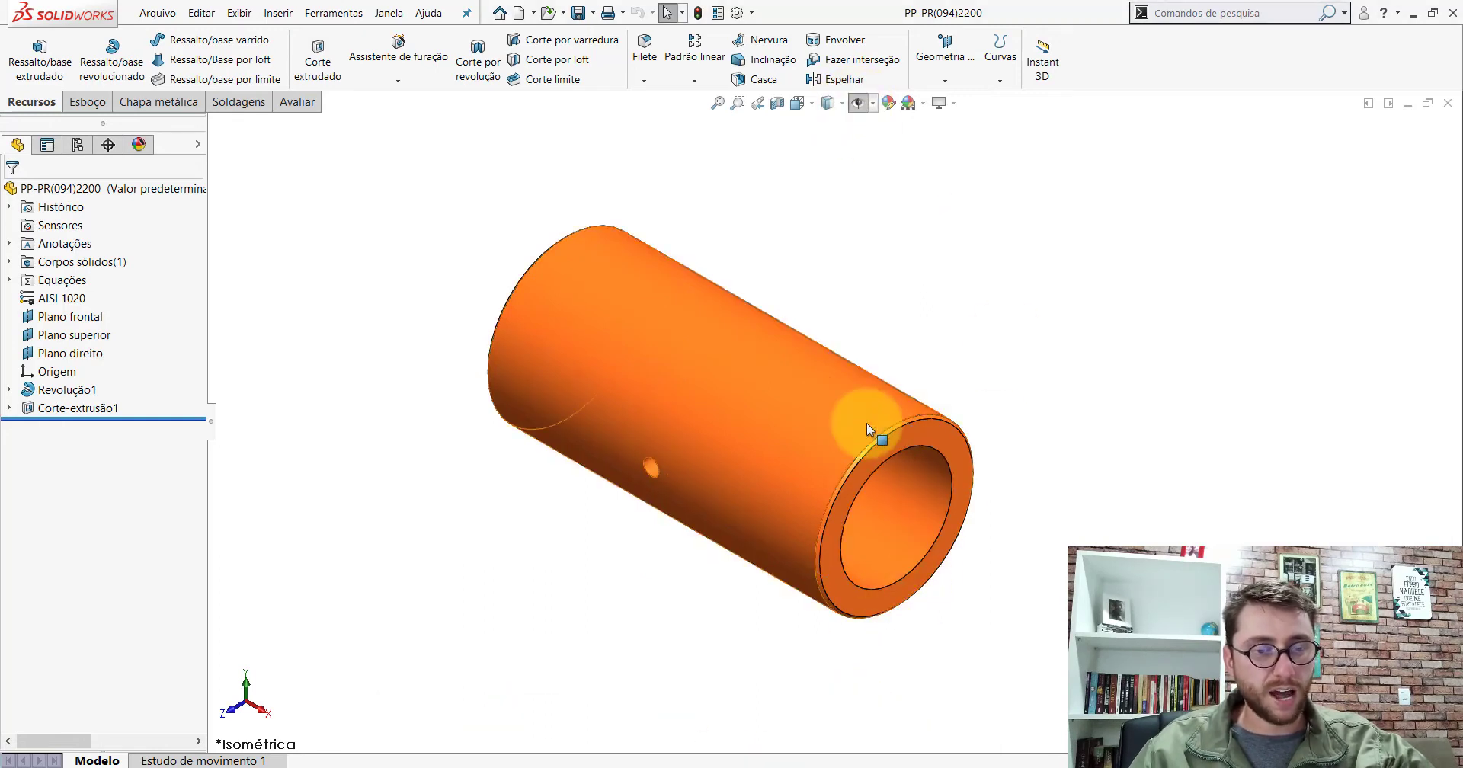
left_click(678, 720)
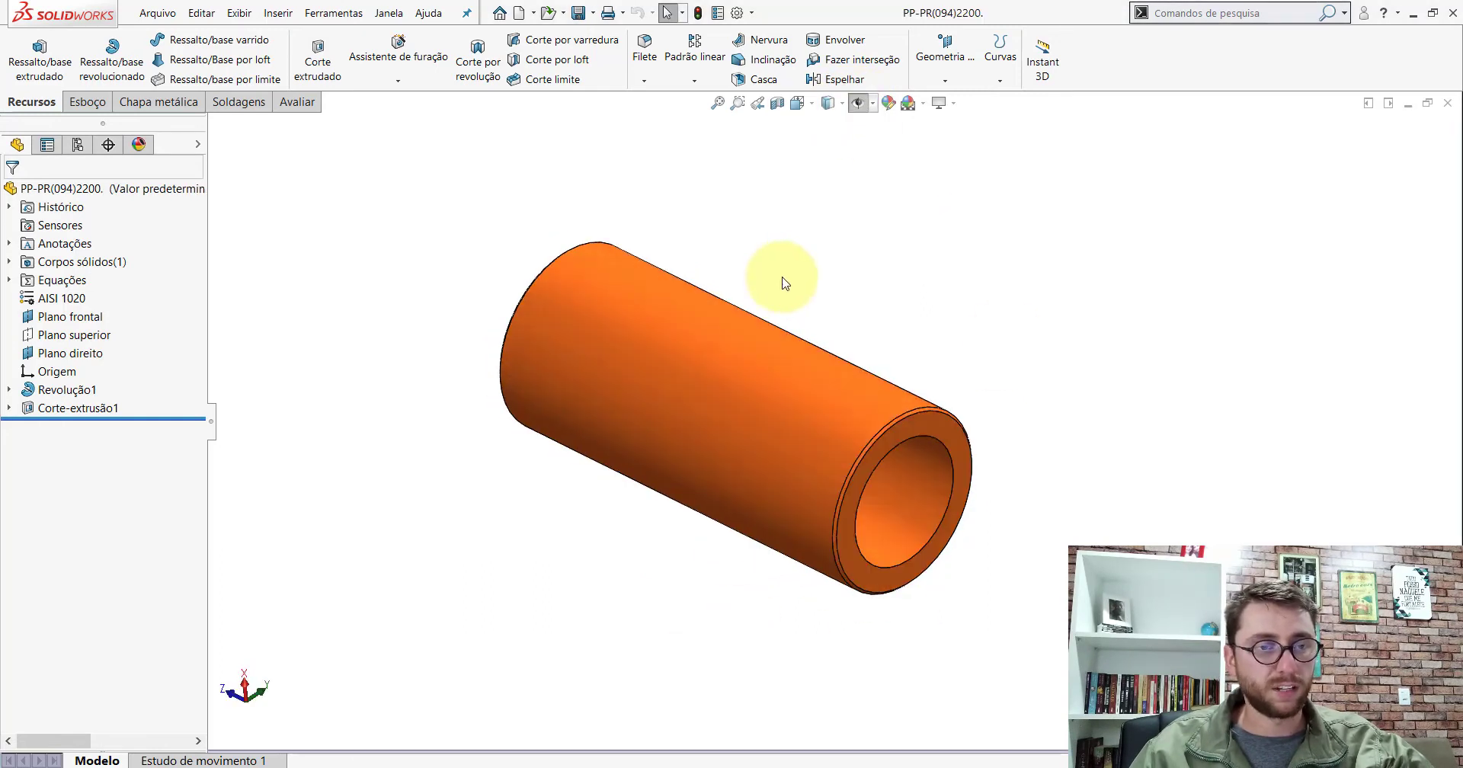
left_click(297, 101)
Measure the plain bushing's outer face, bore and 158.42 mm end-to-end length
left_click(184, 57)
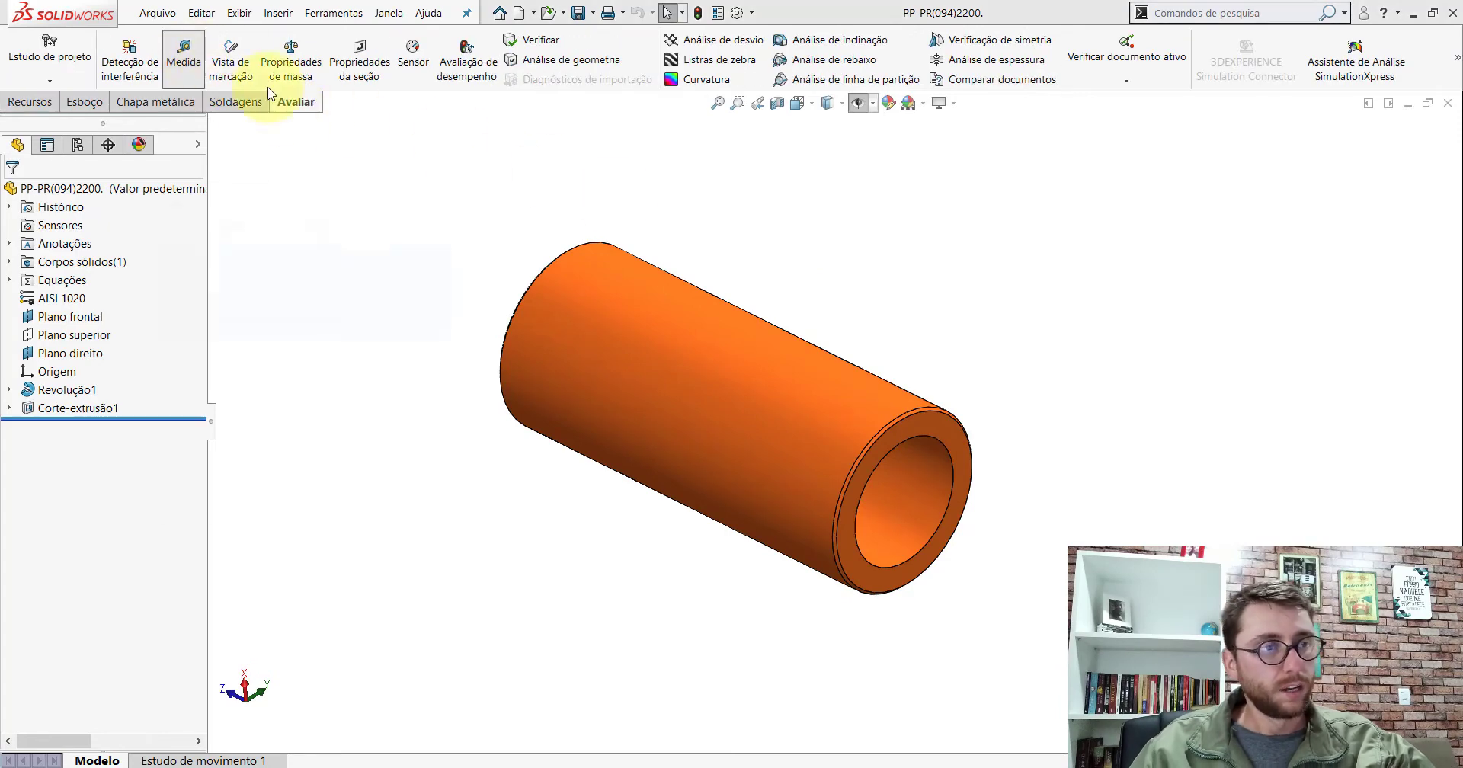
left_click(705, 323)
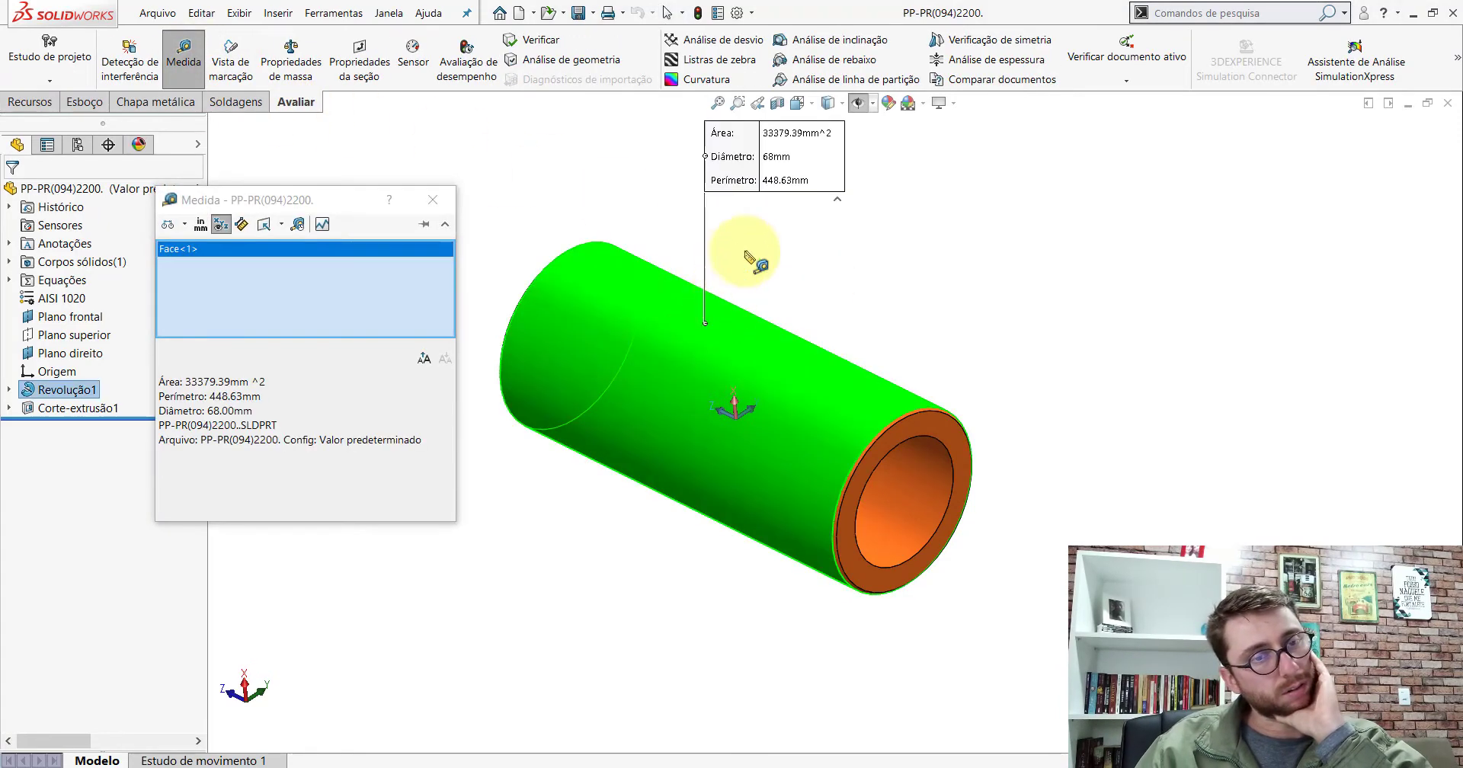
left_click(931, 195)
left_click(914, 470)
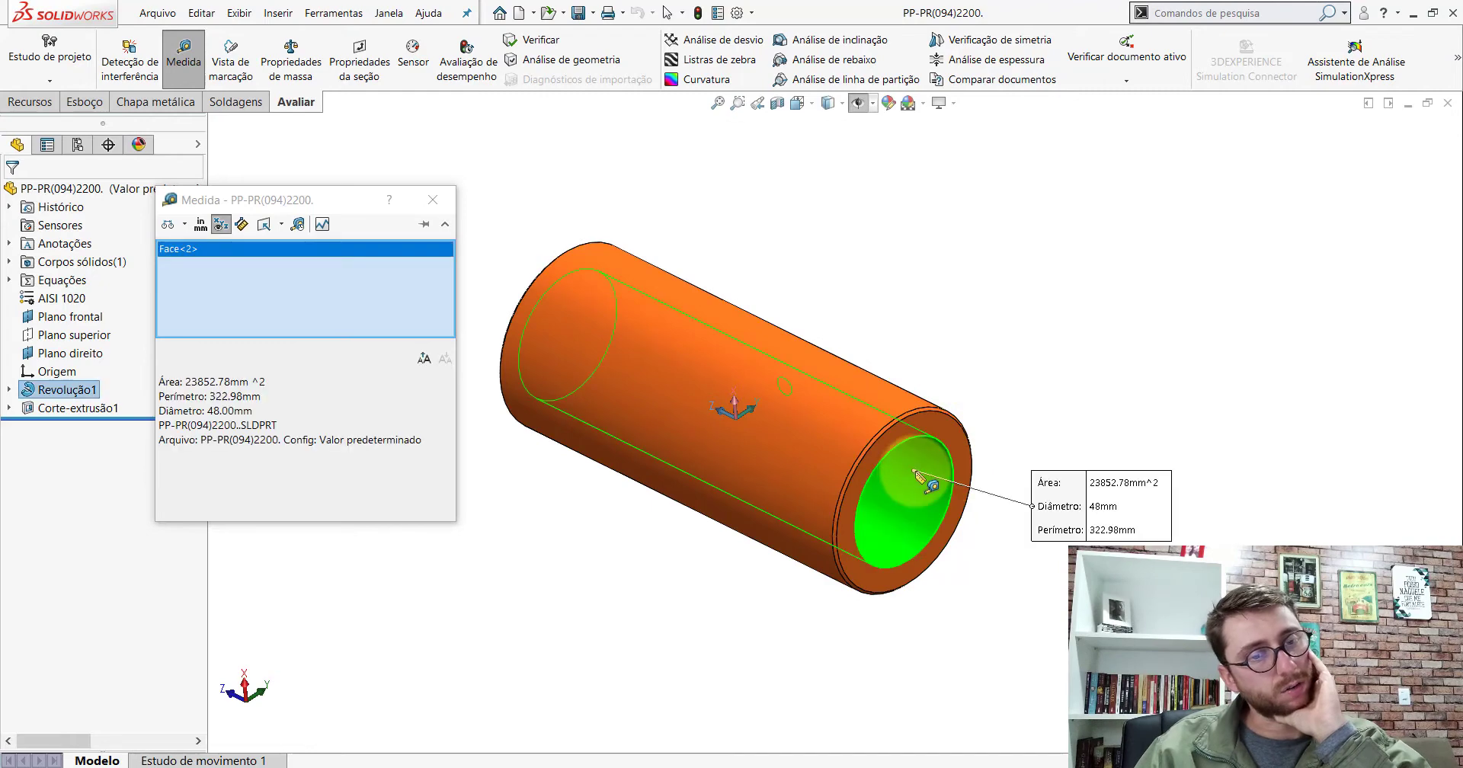
left_click(1037, 358)
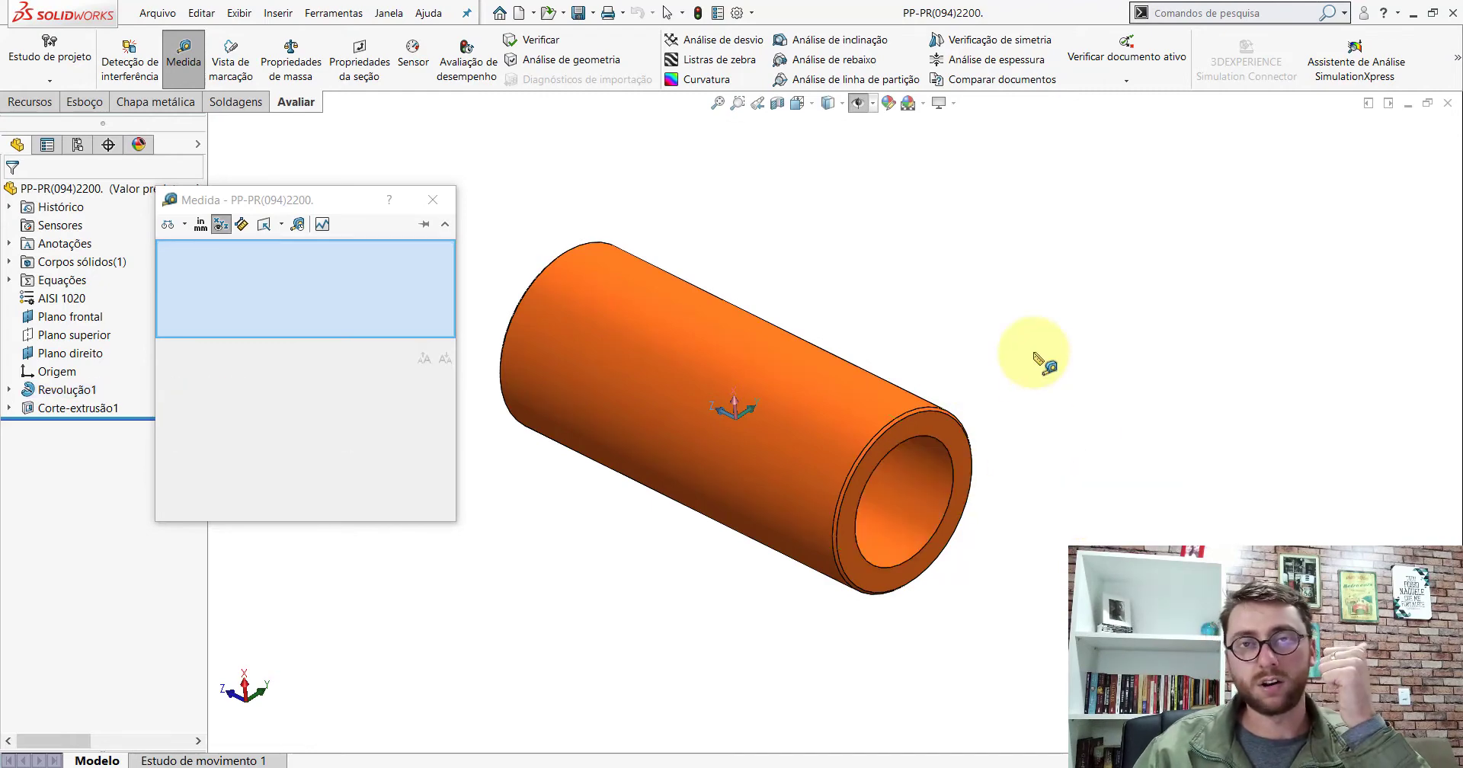
left_click(937, 429)
middle_click_drag(933, 415, 564, 276)
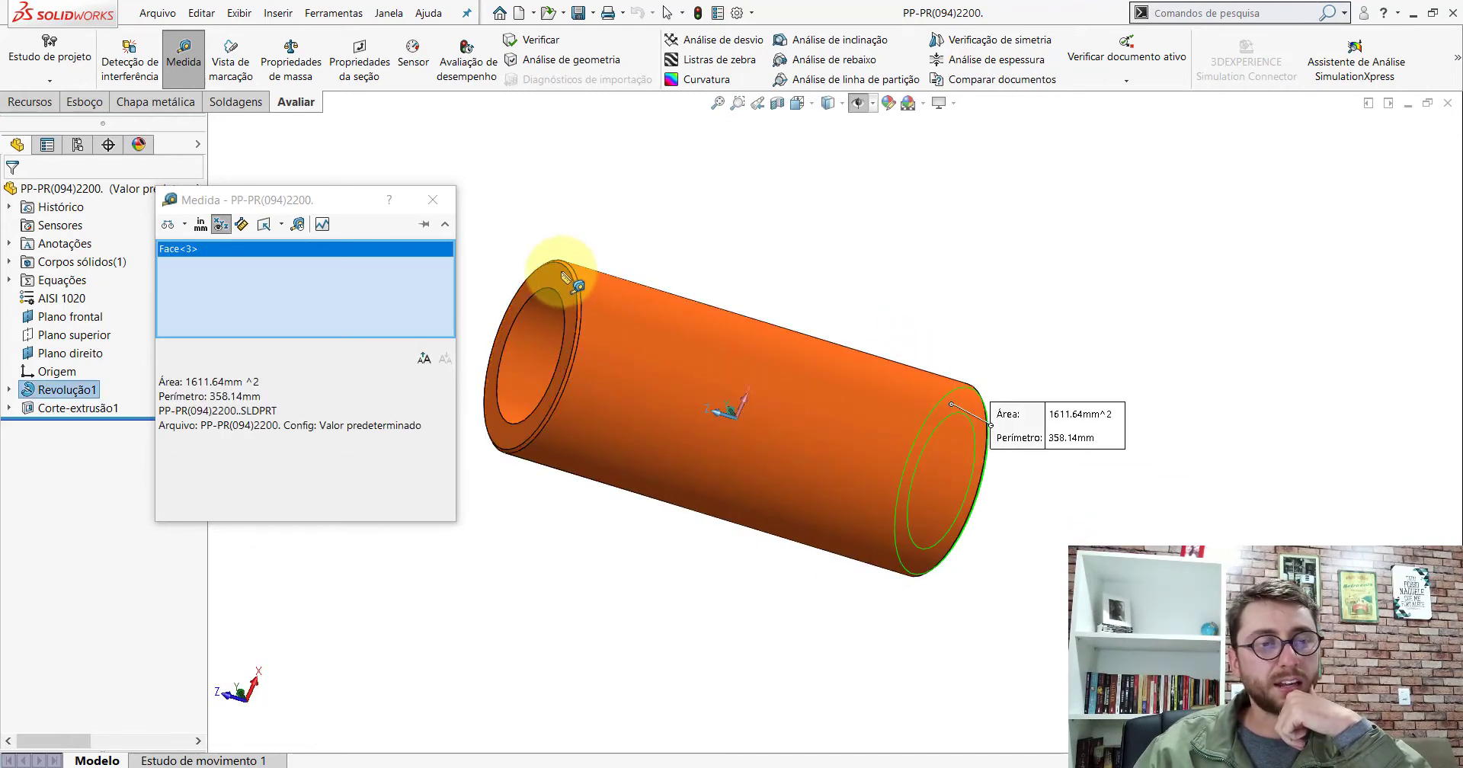
left_click(563, 276)
middle_click_drag(931, 369, 799, 431)
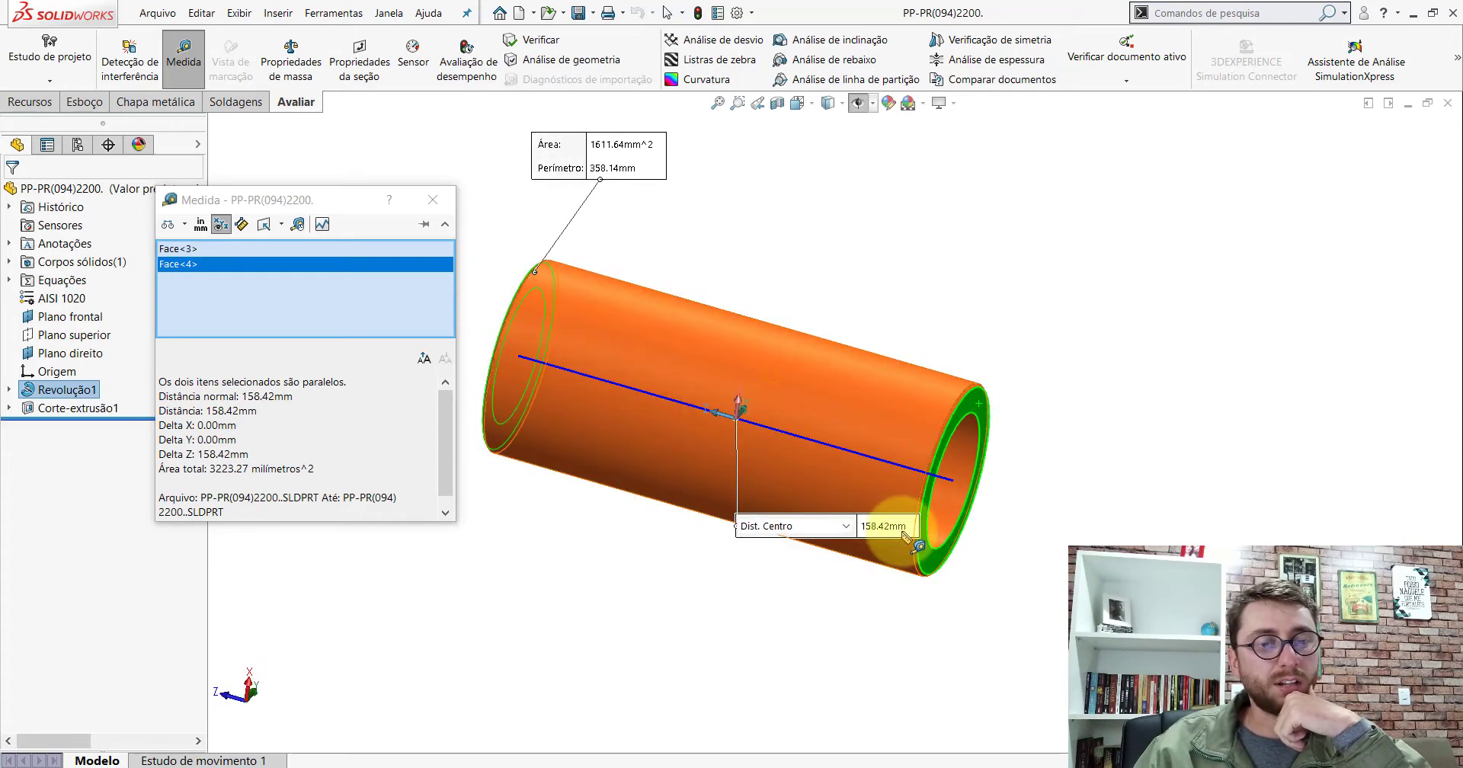
left_click(424, 204)
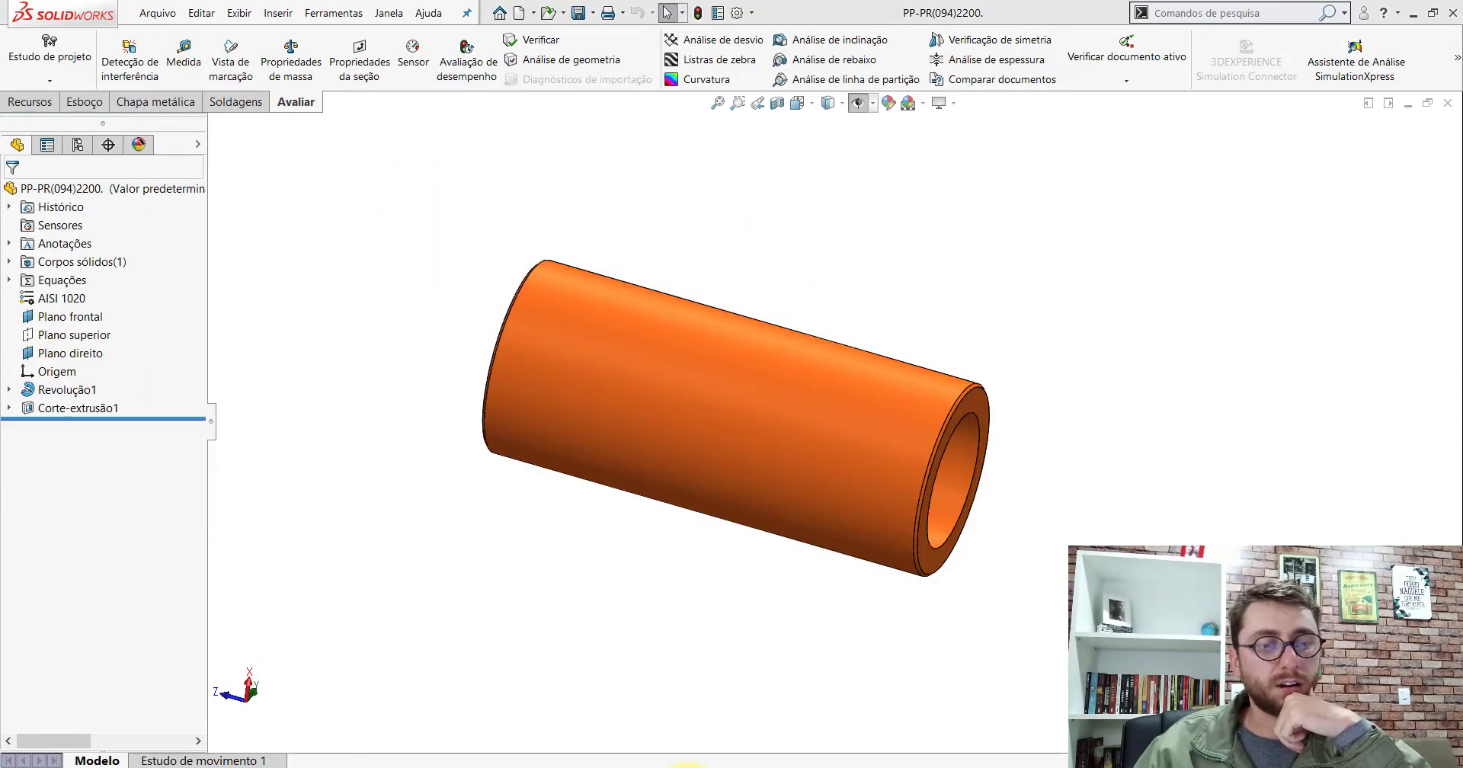
Switch to the holed copy and display its 142.54 length dimension
left_click(889, 715)
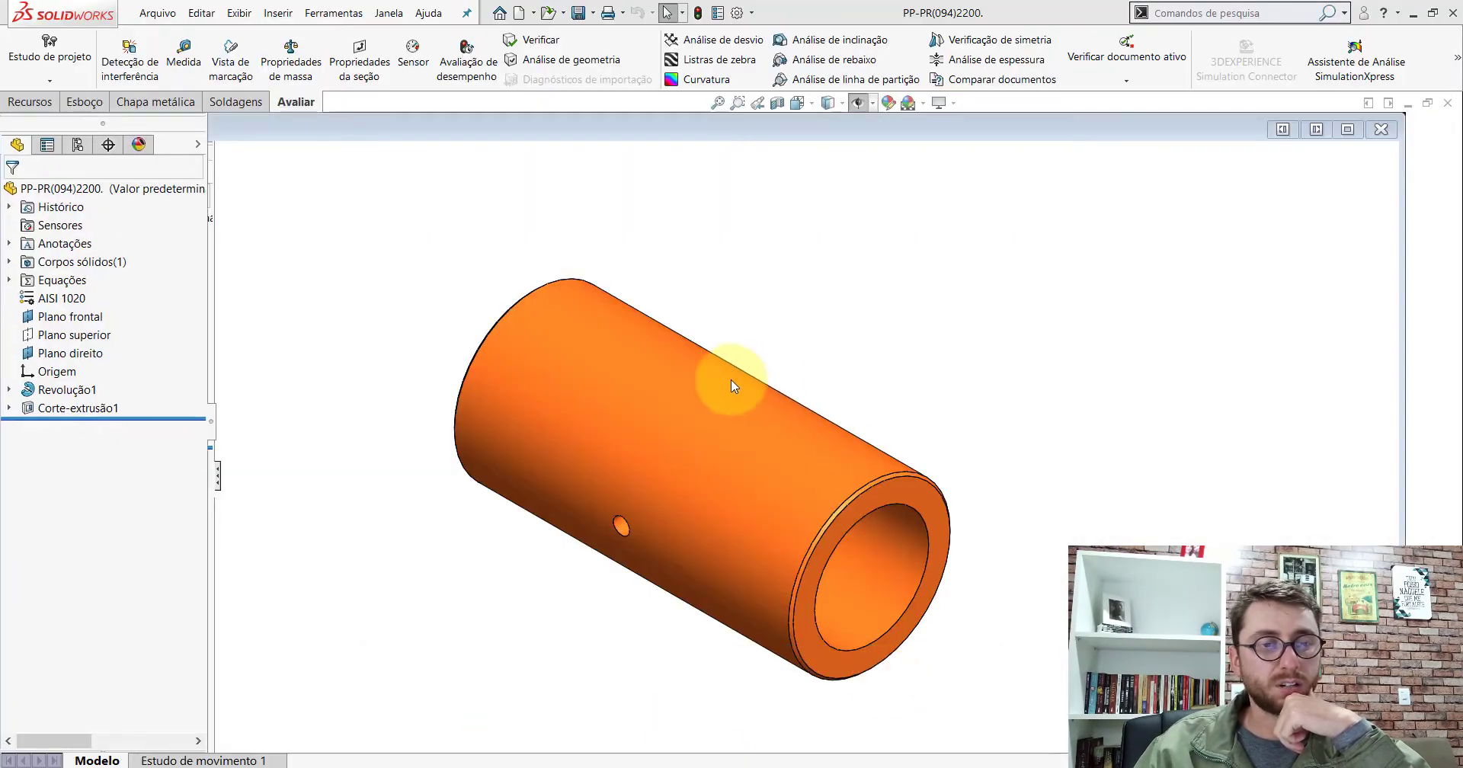
scroll(962, 423, "down", 2)
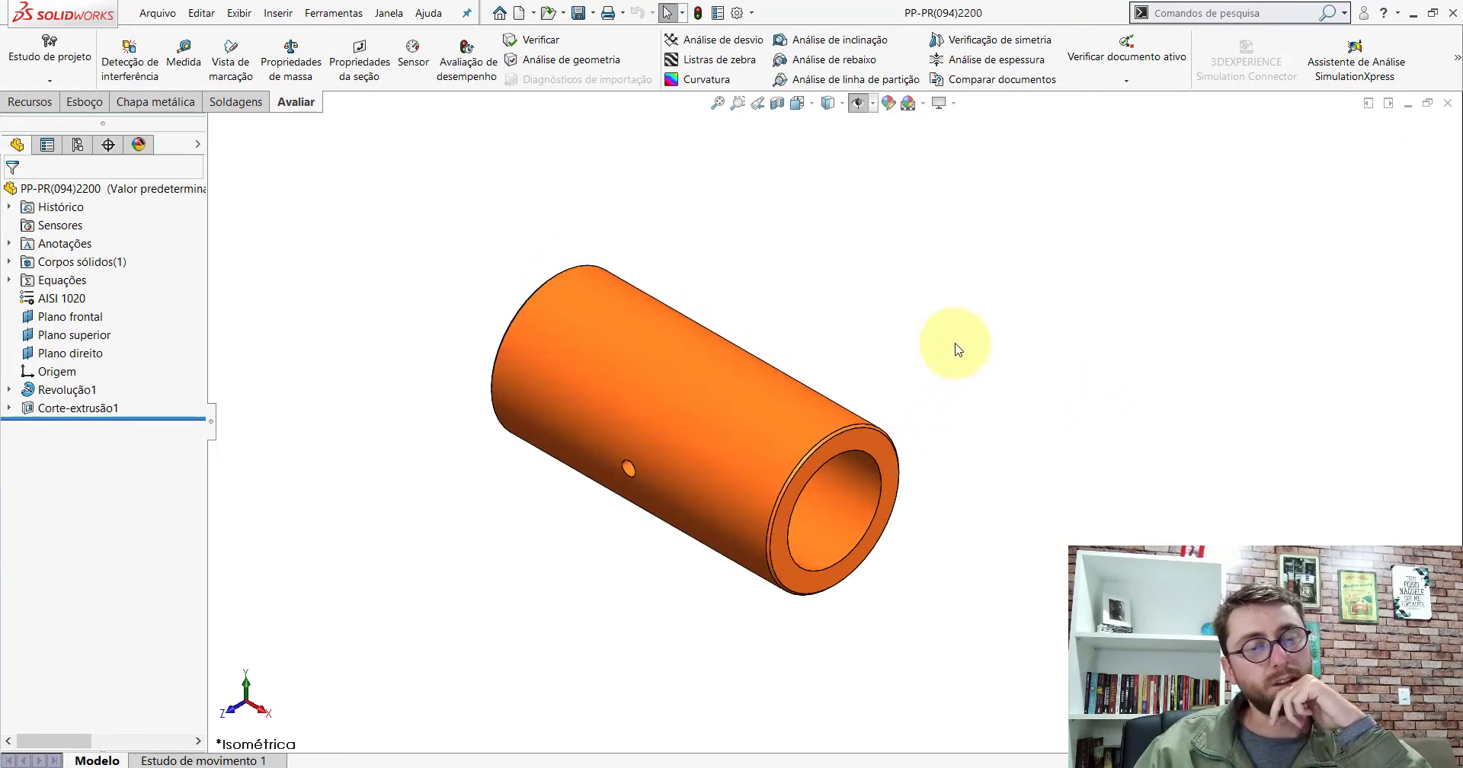
left_click(765, 383)
left_click_drag(695, 494, 670, 605)
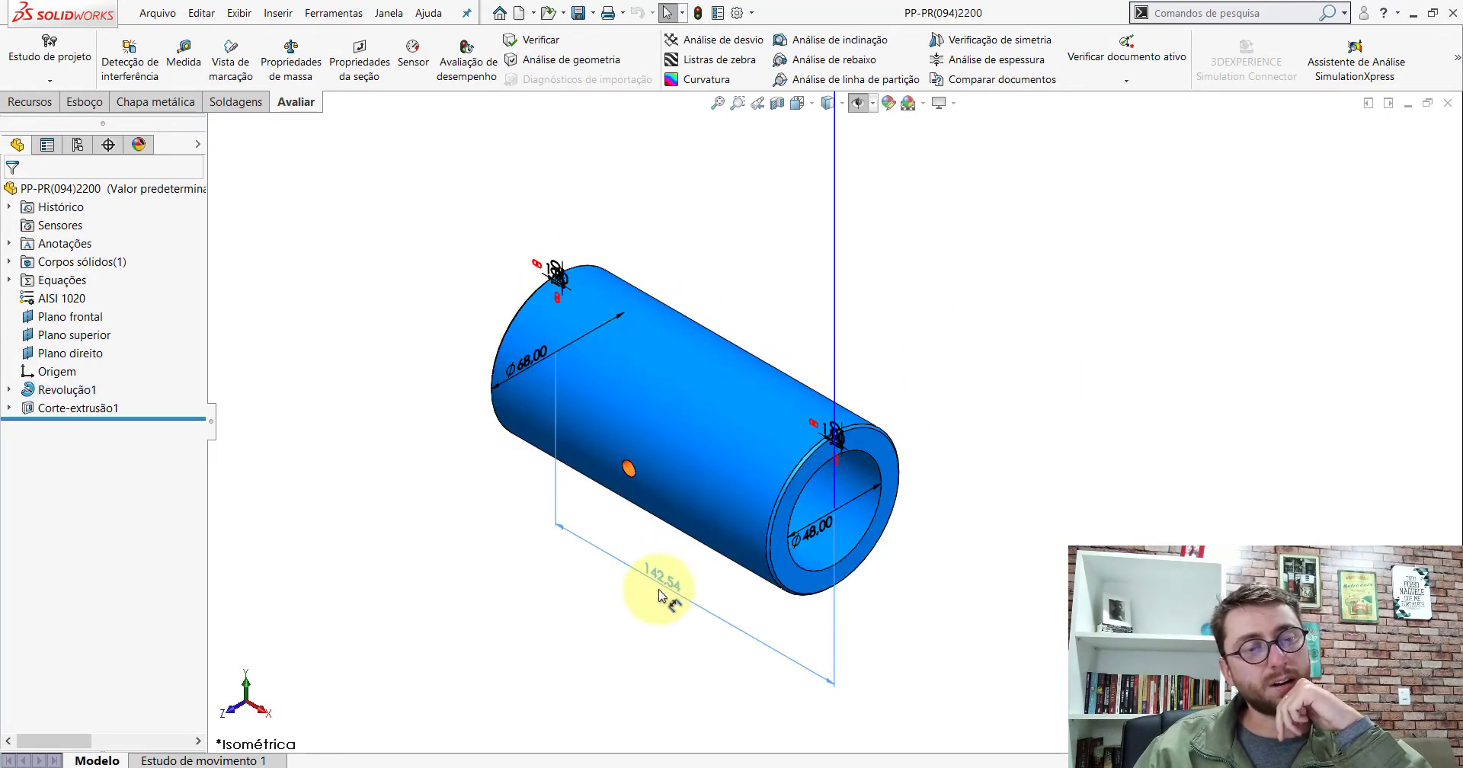
middle_click_drag(684, 647, 624, 562, "ctrl")
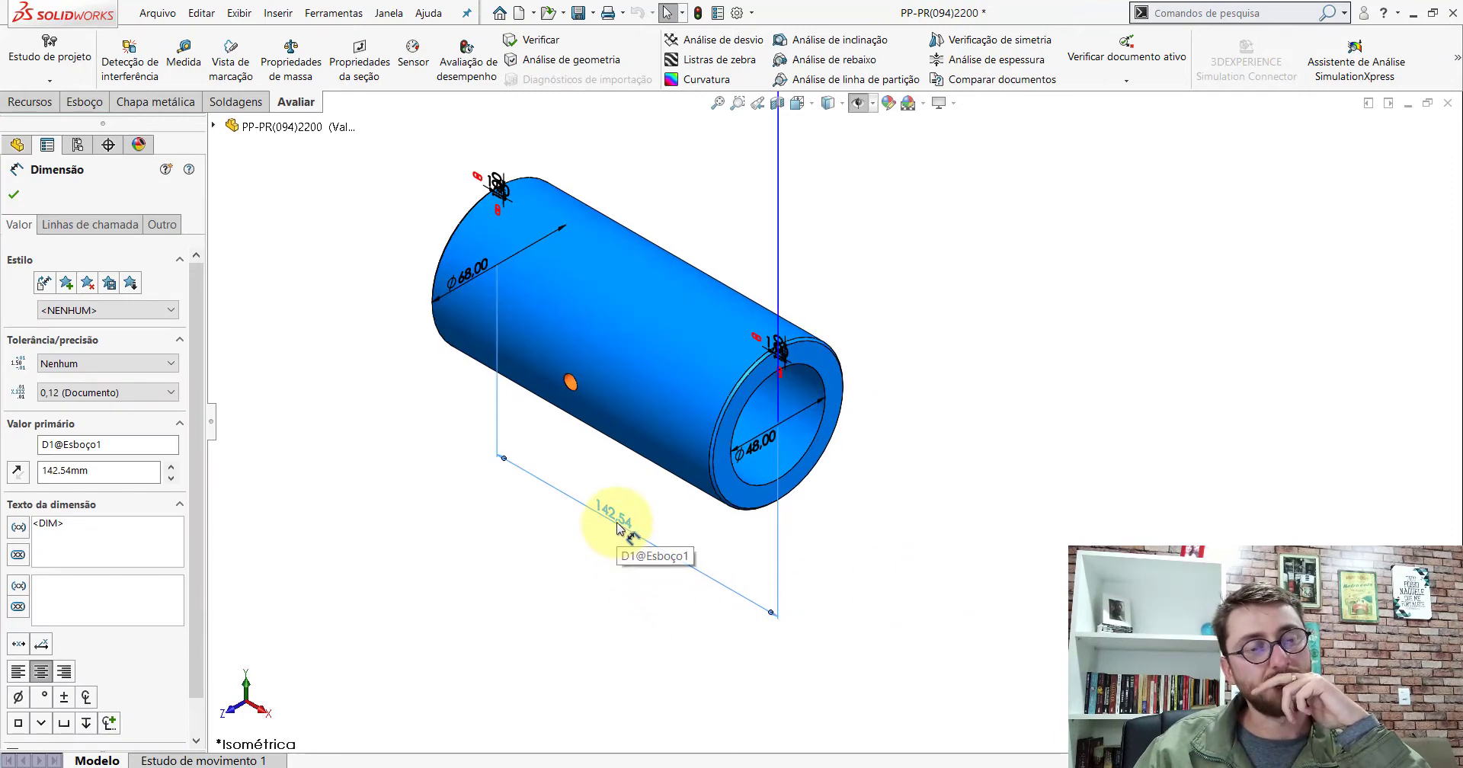
left_click(620, 578)
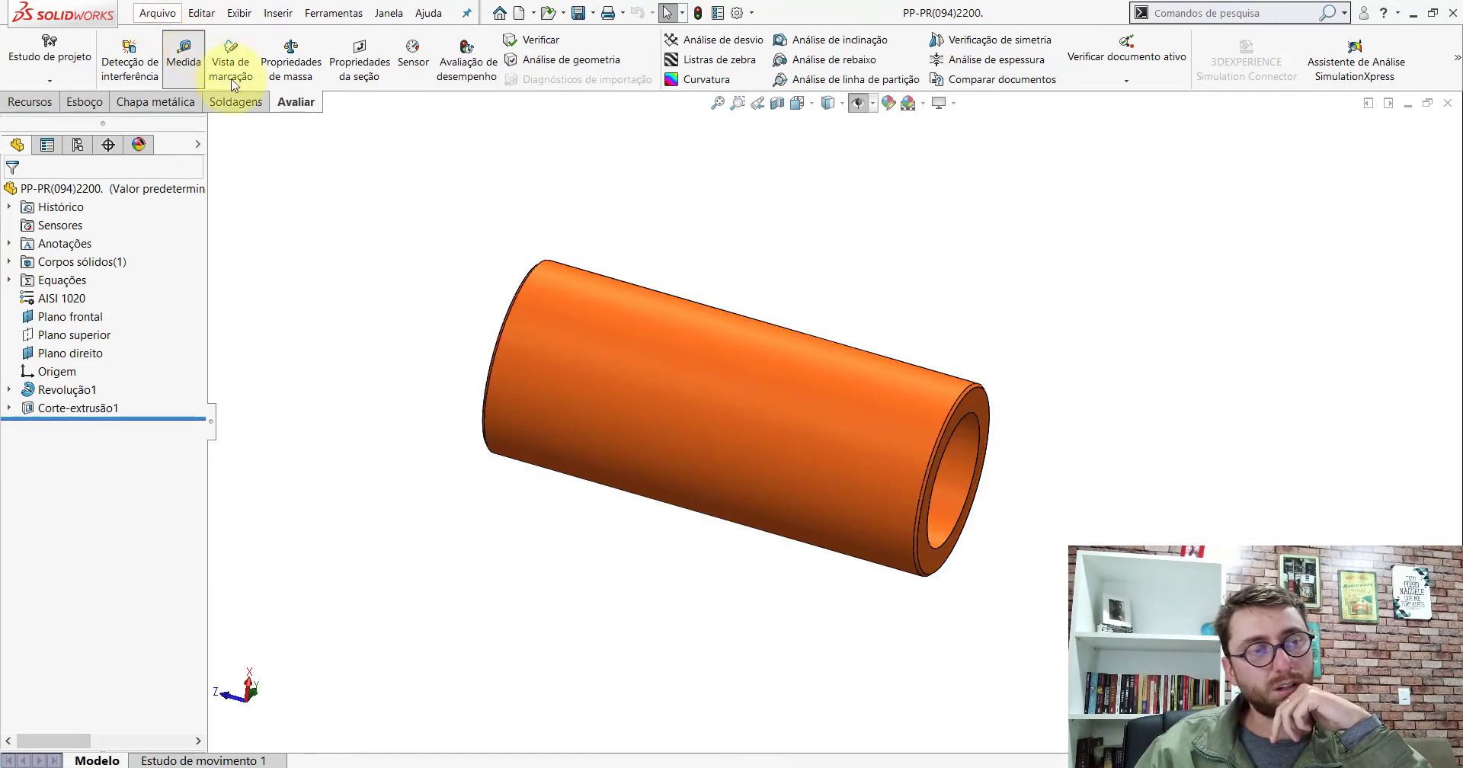
Re-check the plain tube's 158.42 mm length, then show Revolução1's dimensions on the copy
left_click(990, 412)
middle_click_drag(865, 385, 875, 399)
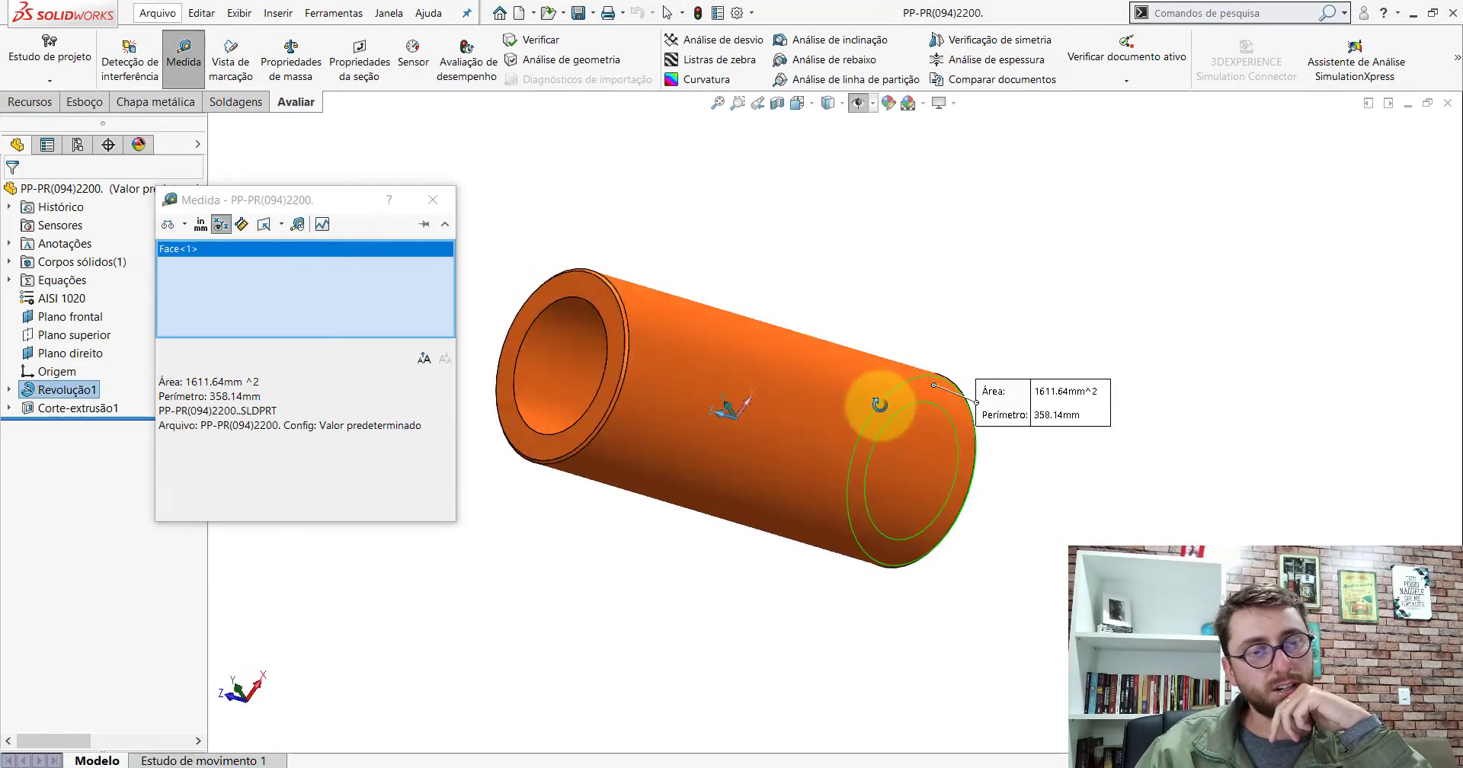
left_click(609, 312)
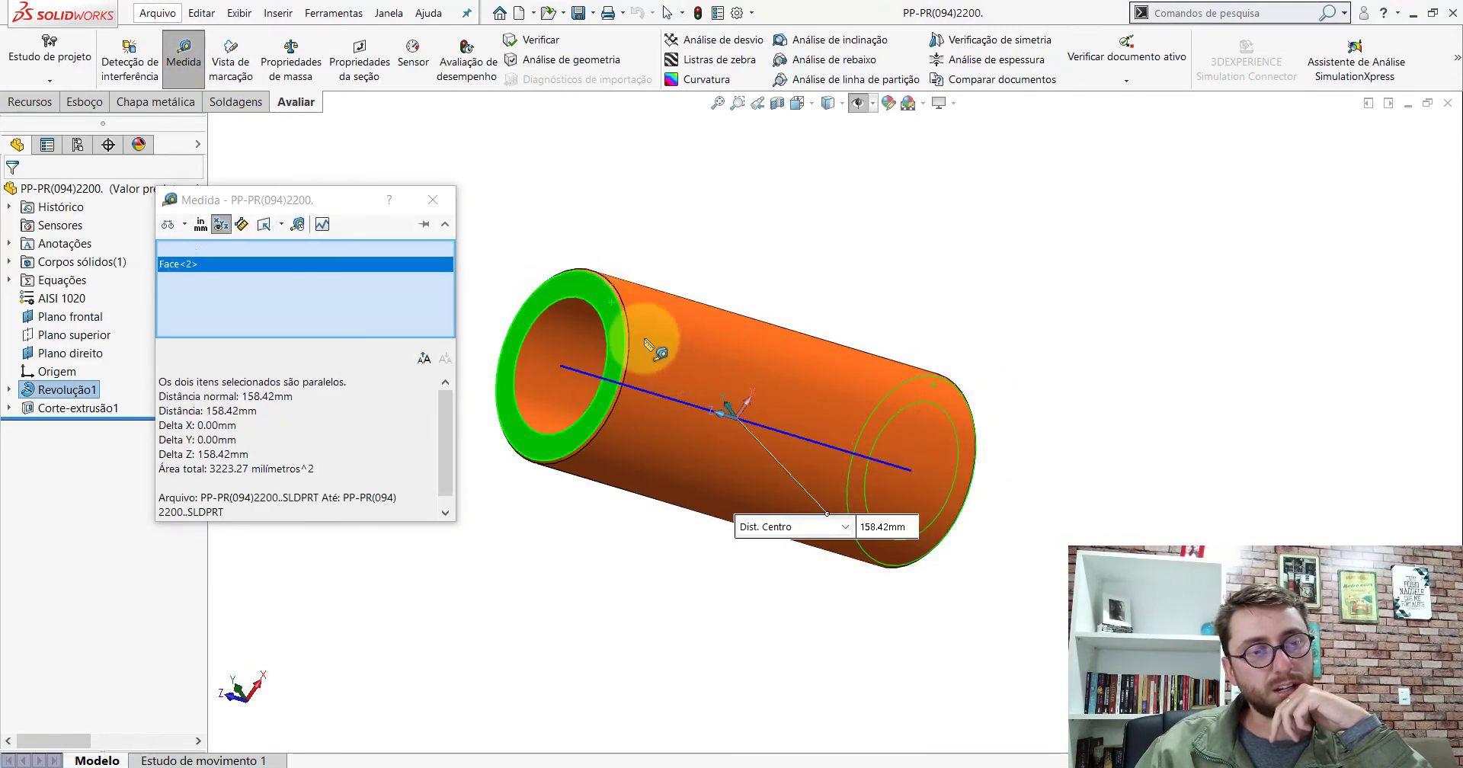
left_click(431, 200)
key("alt+Tab")
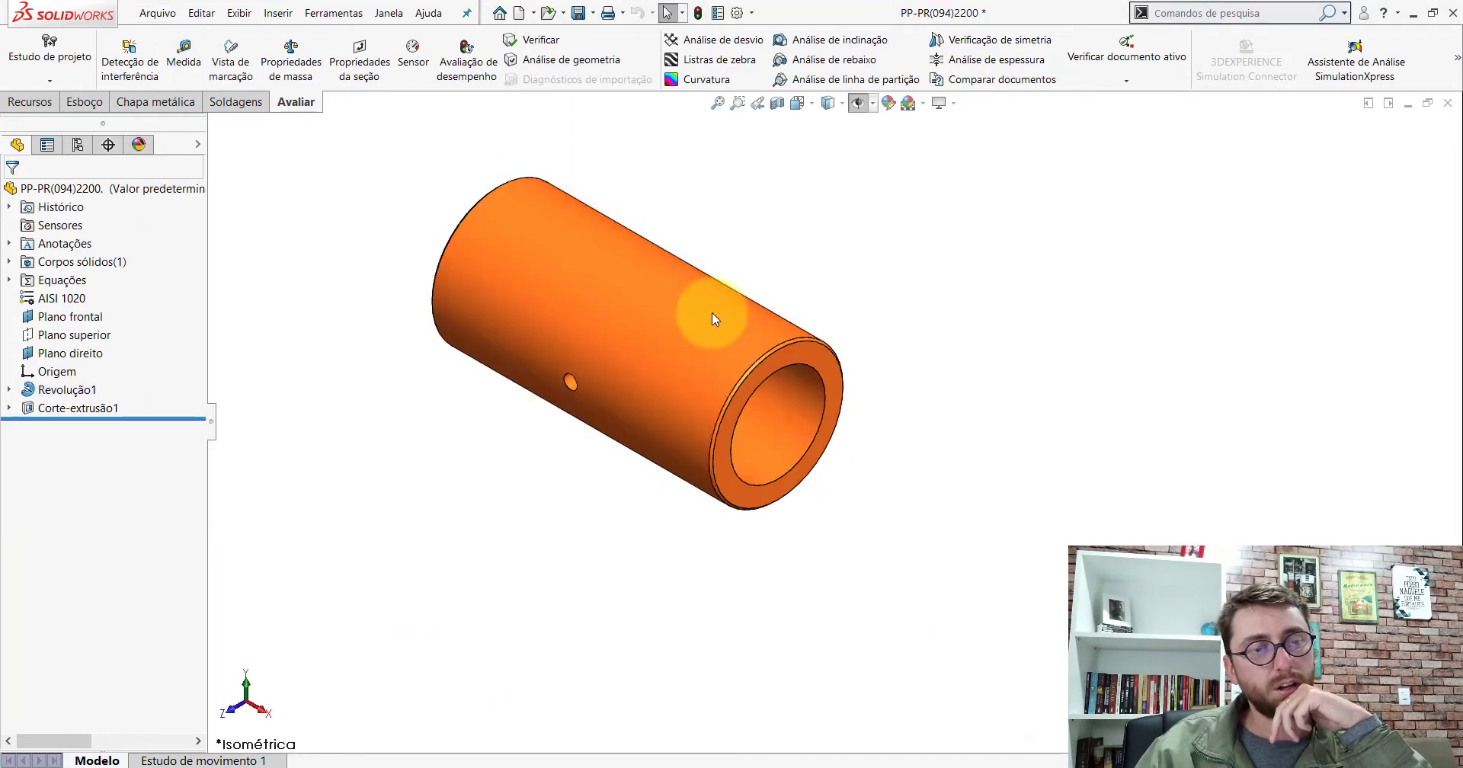
left_click(656, 335)
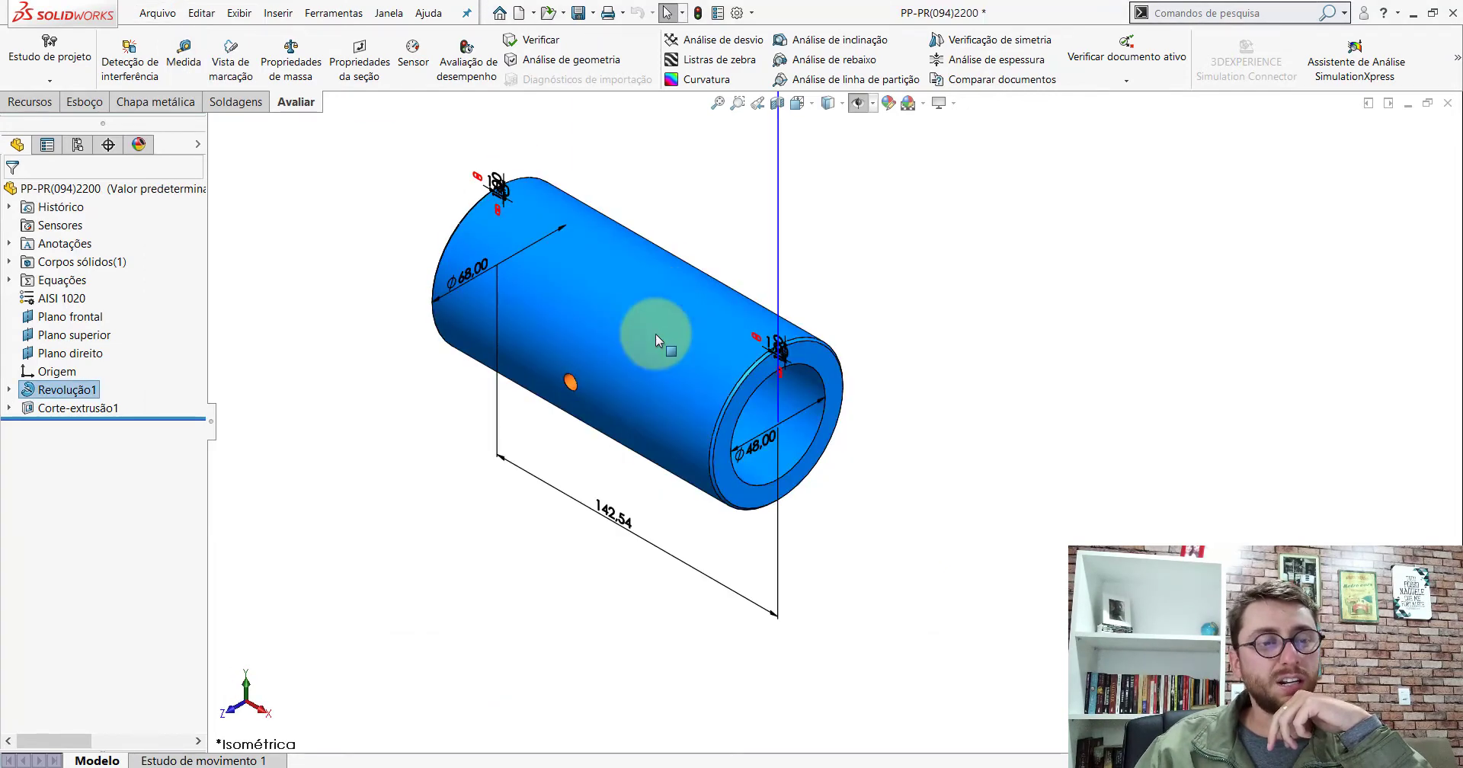
Edit the 142.54 length dimension to 158.42 mm, correcting a mistyped 148.52, and rebuild
double_click(616, 526)
type("1")
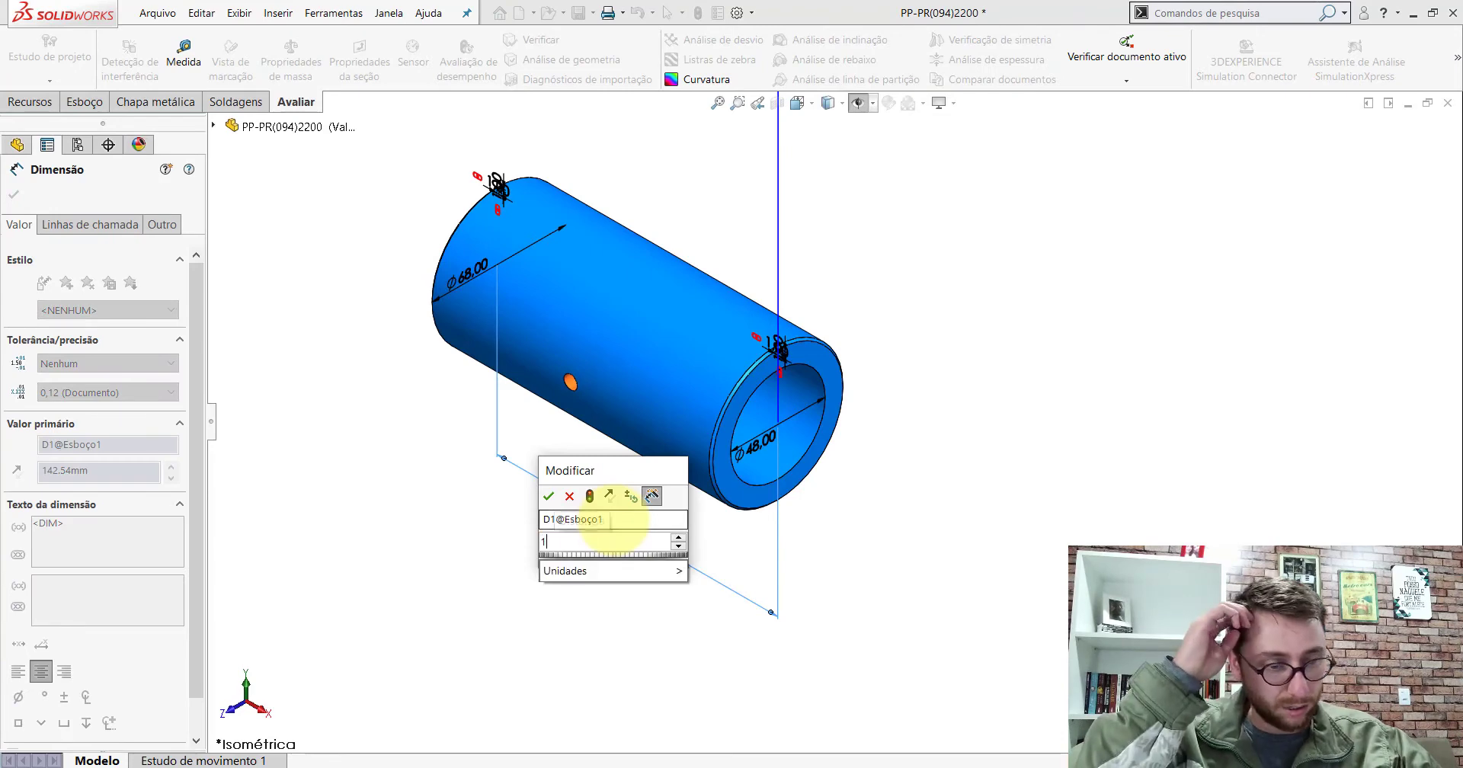
type("48")
type(".52")
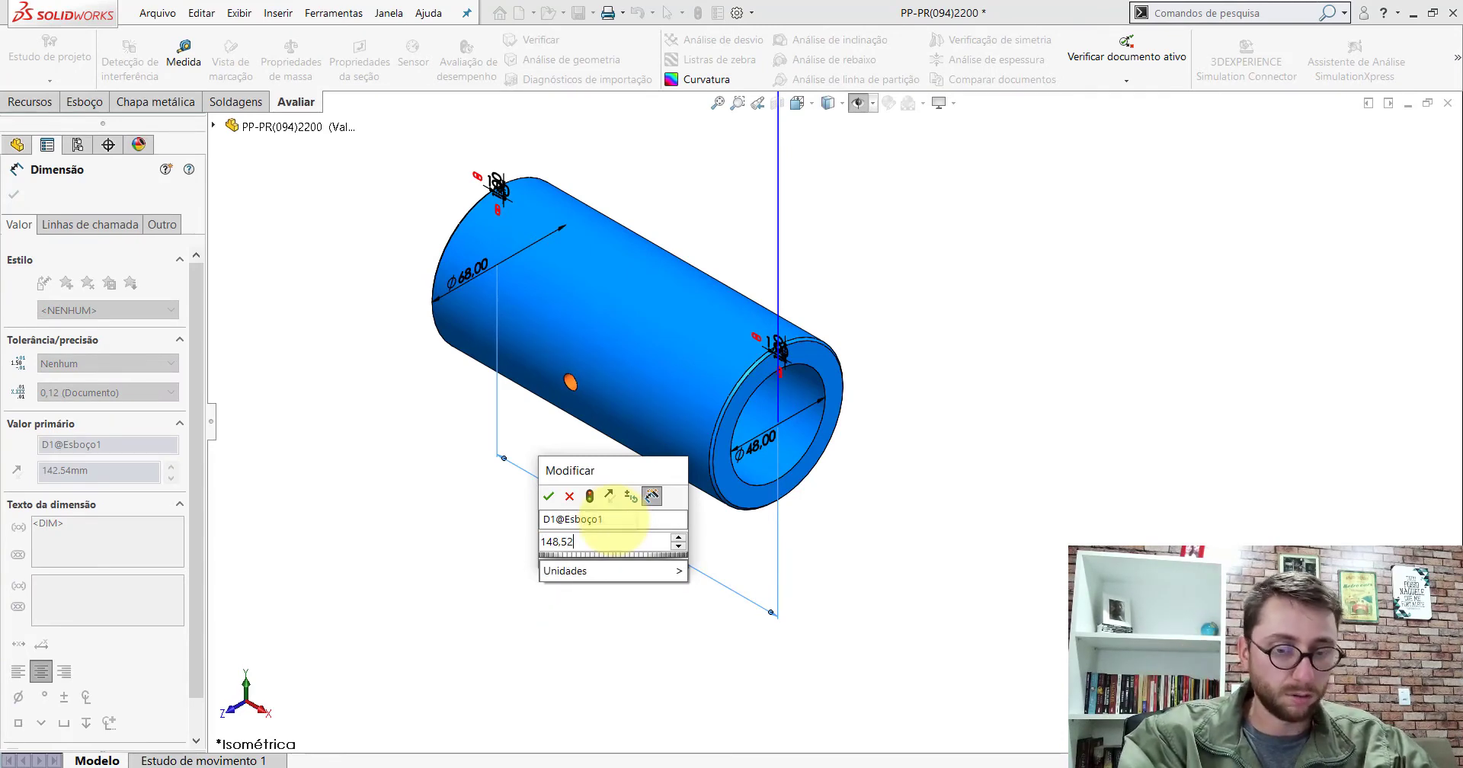
key("Return")
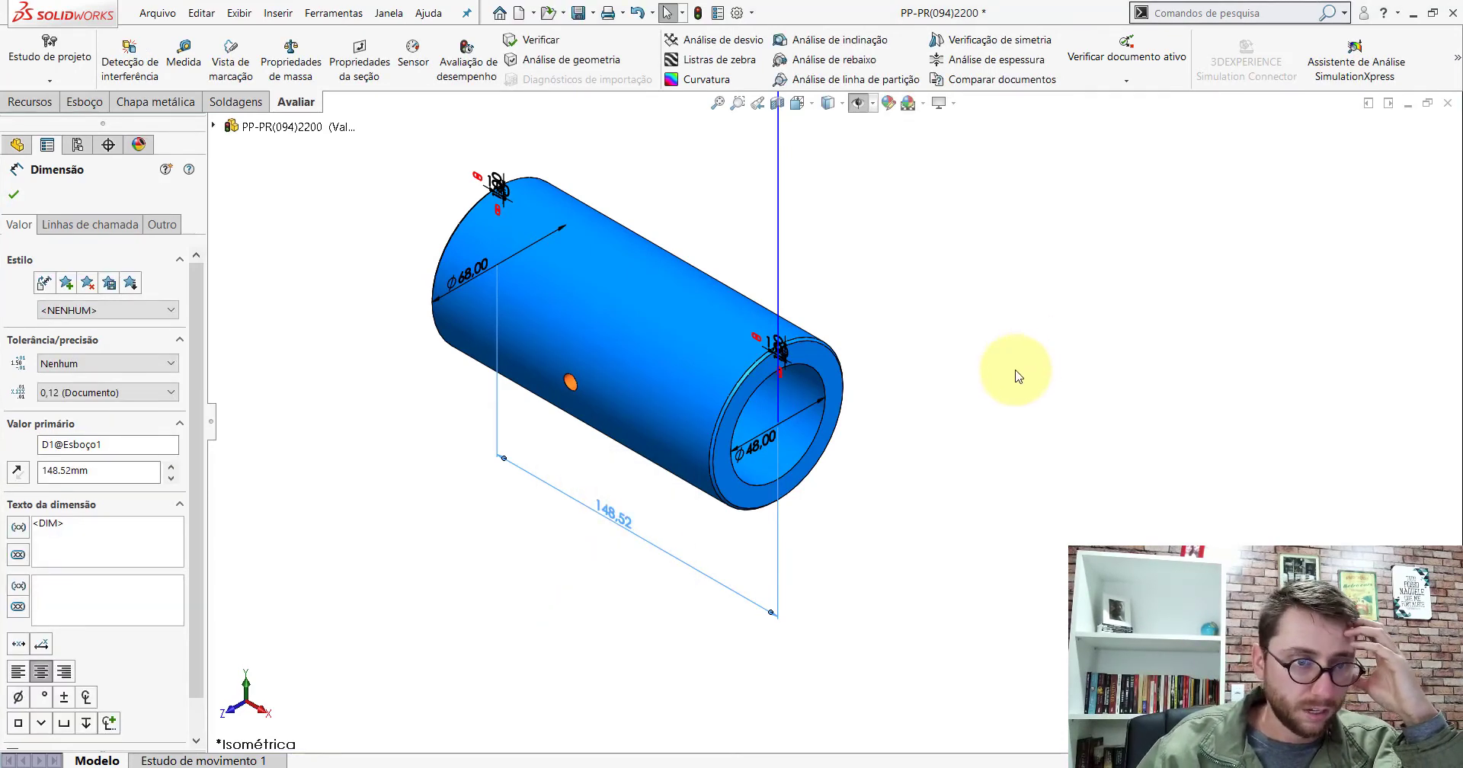
double_click(607, 522)
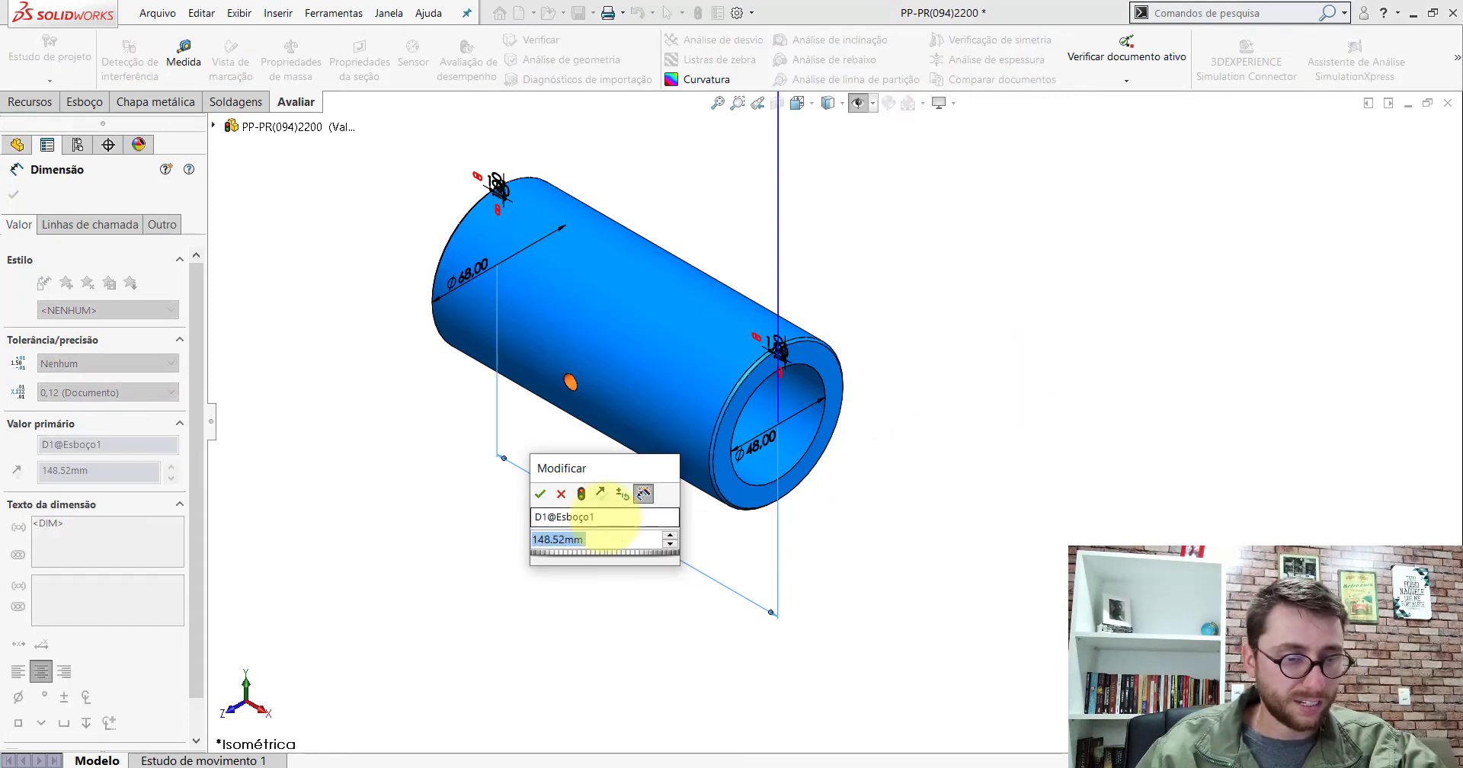
type("158")
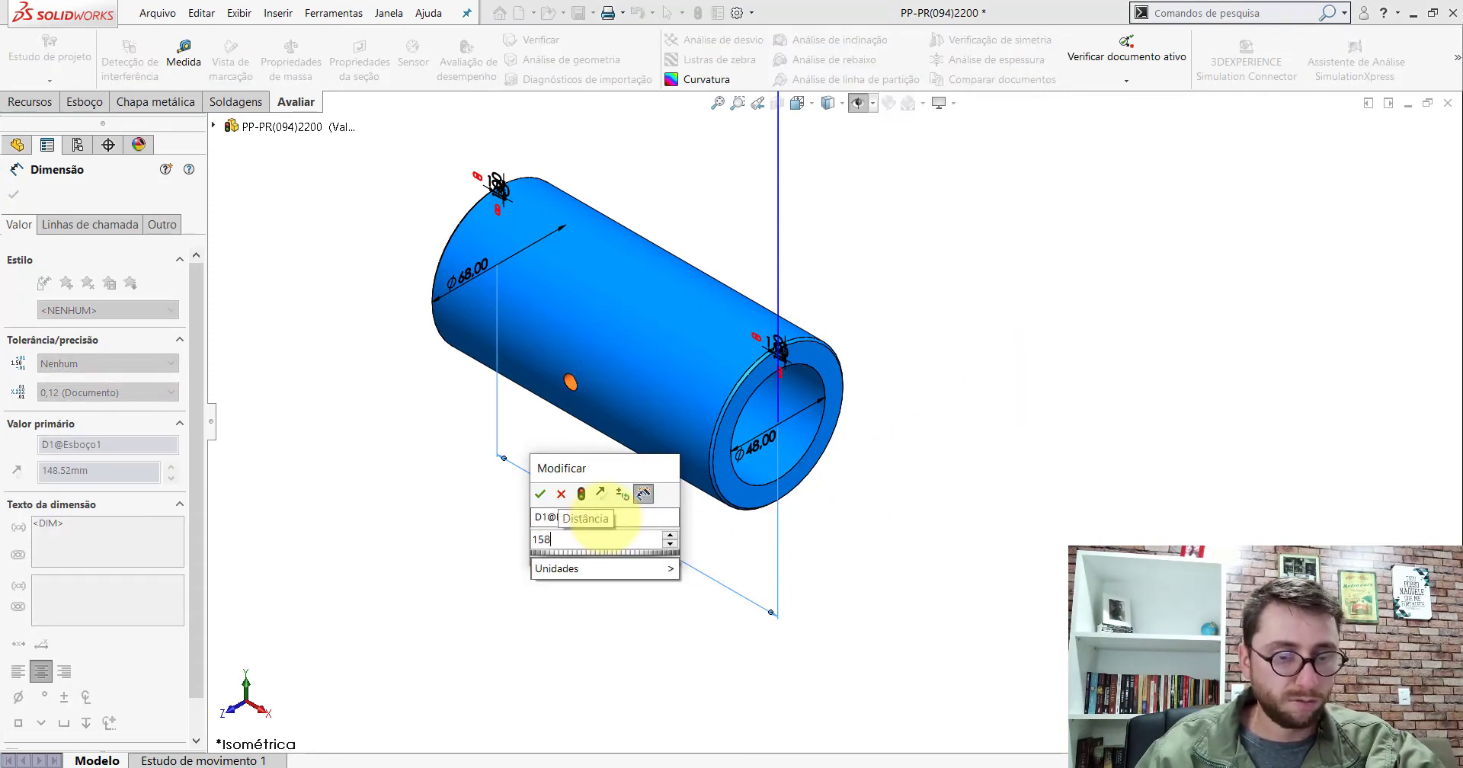
type(",42")
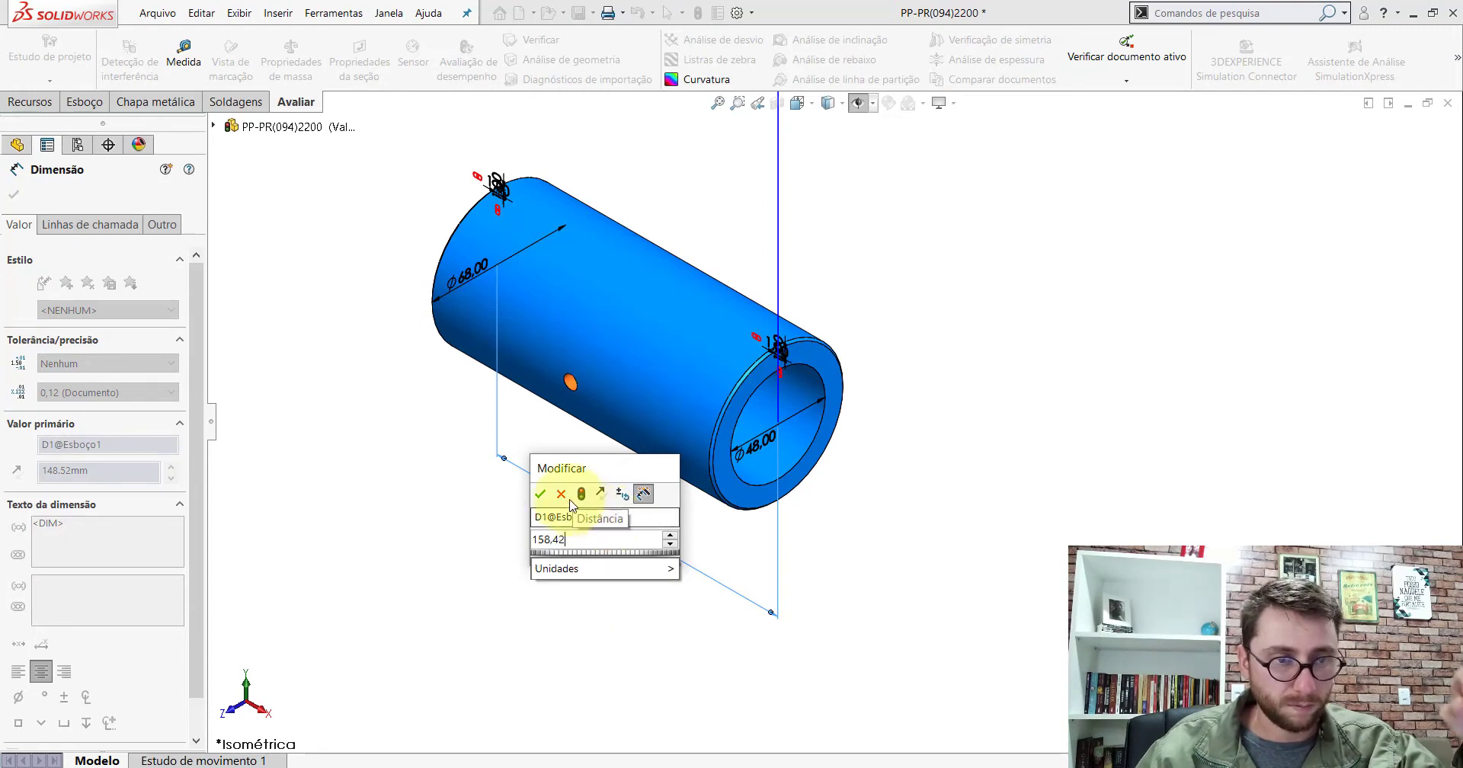
left_click(540, 494)
left_click(700, 14)
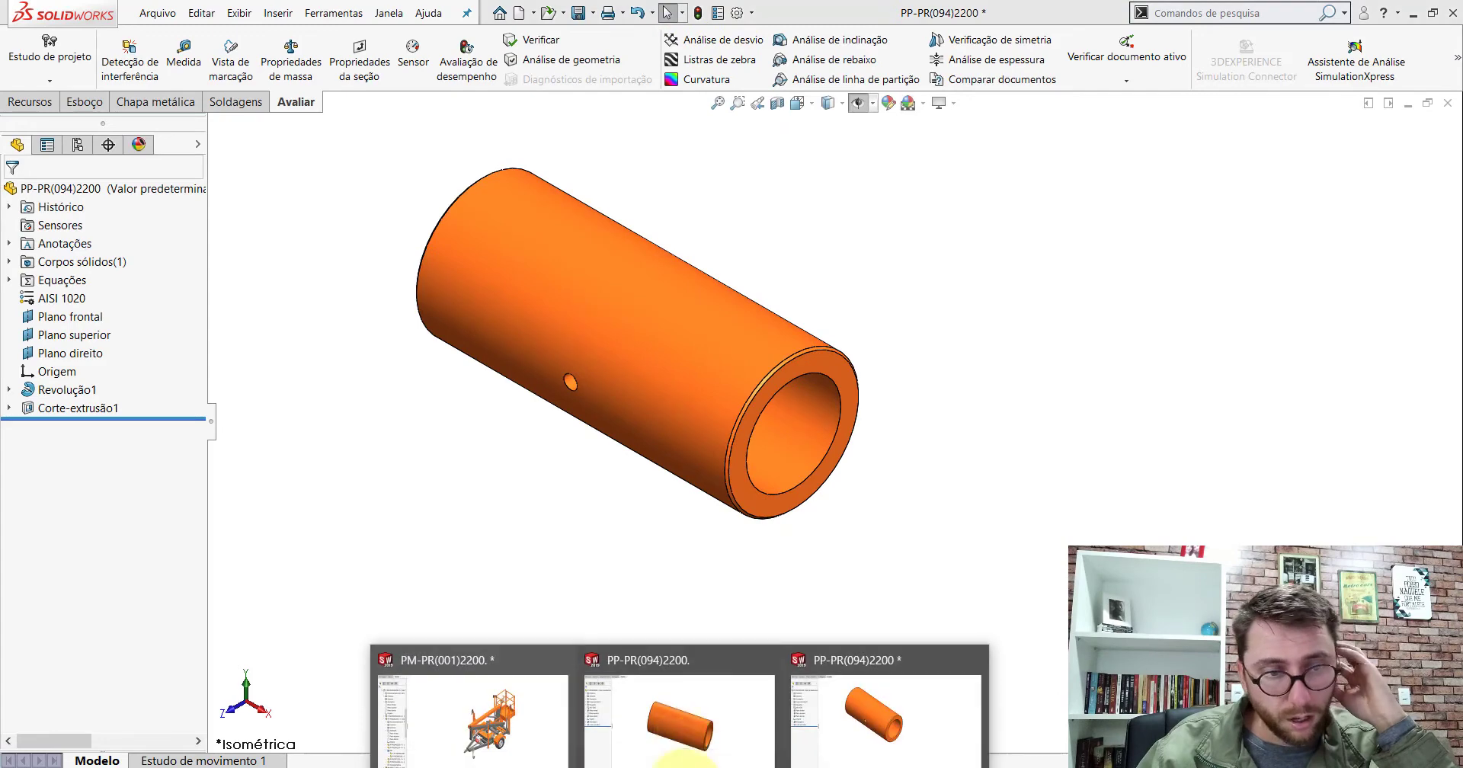
Measure the reference bushing's 158.42 mm length between its two end faces
left_click(684, 758)
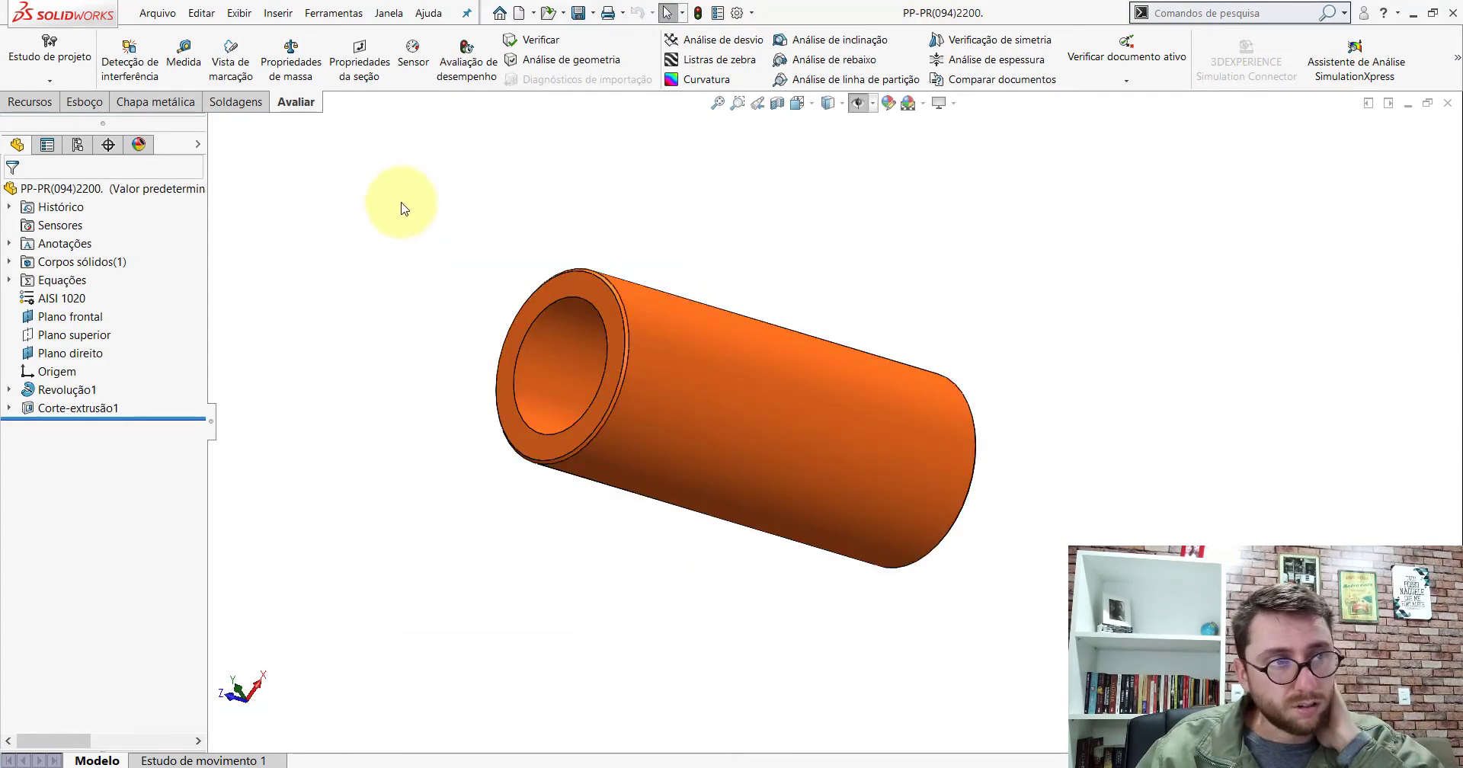
left_click(183, 57)
left_click(607, 311)
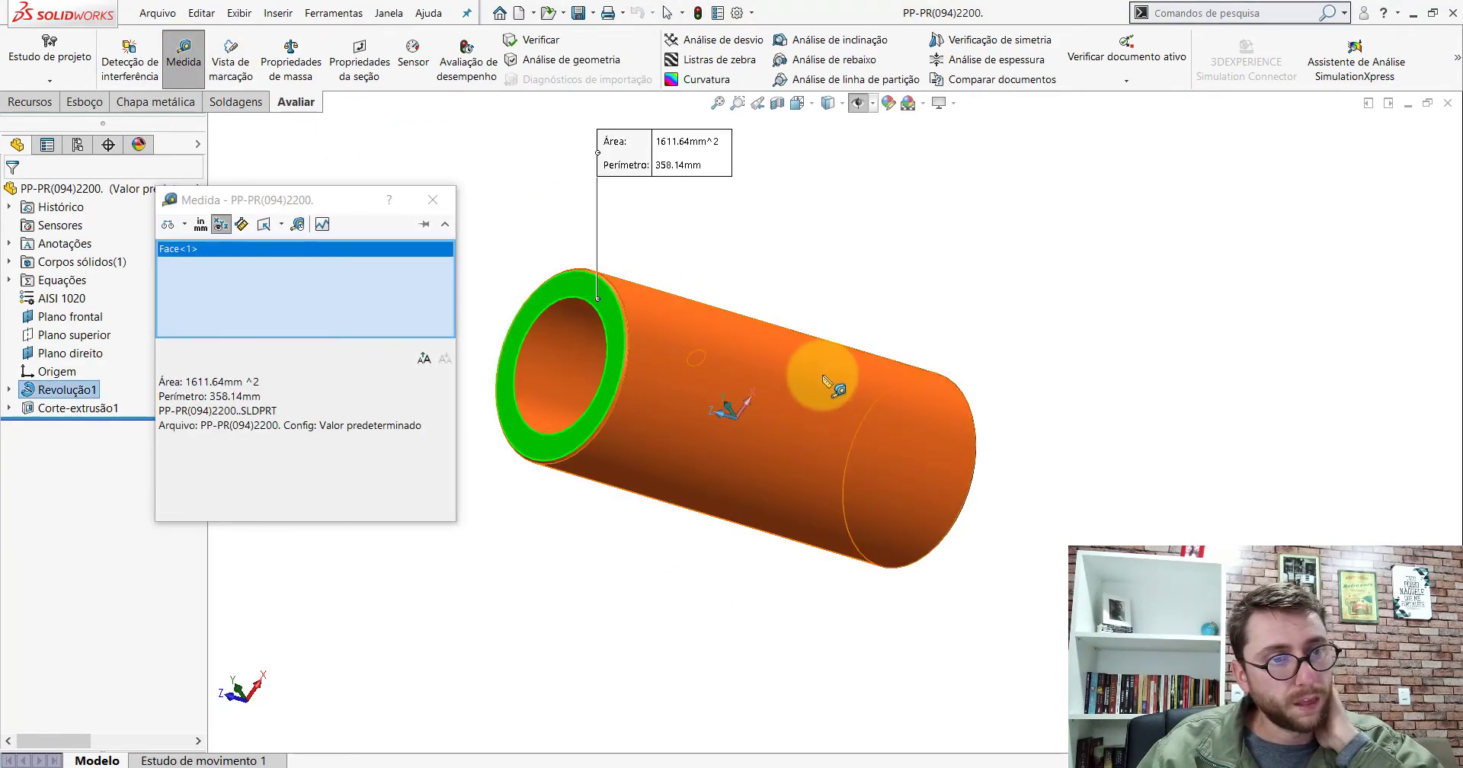
middle_click_drag(822, 382, 685, 336)
left_click(945, 392)
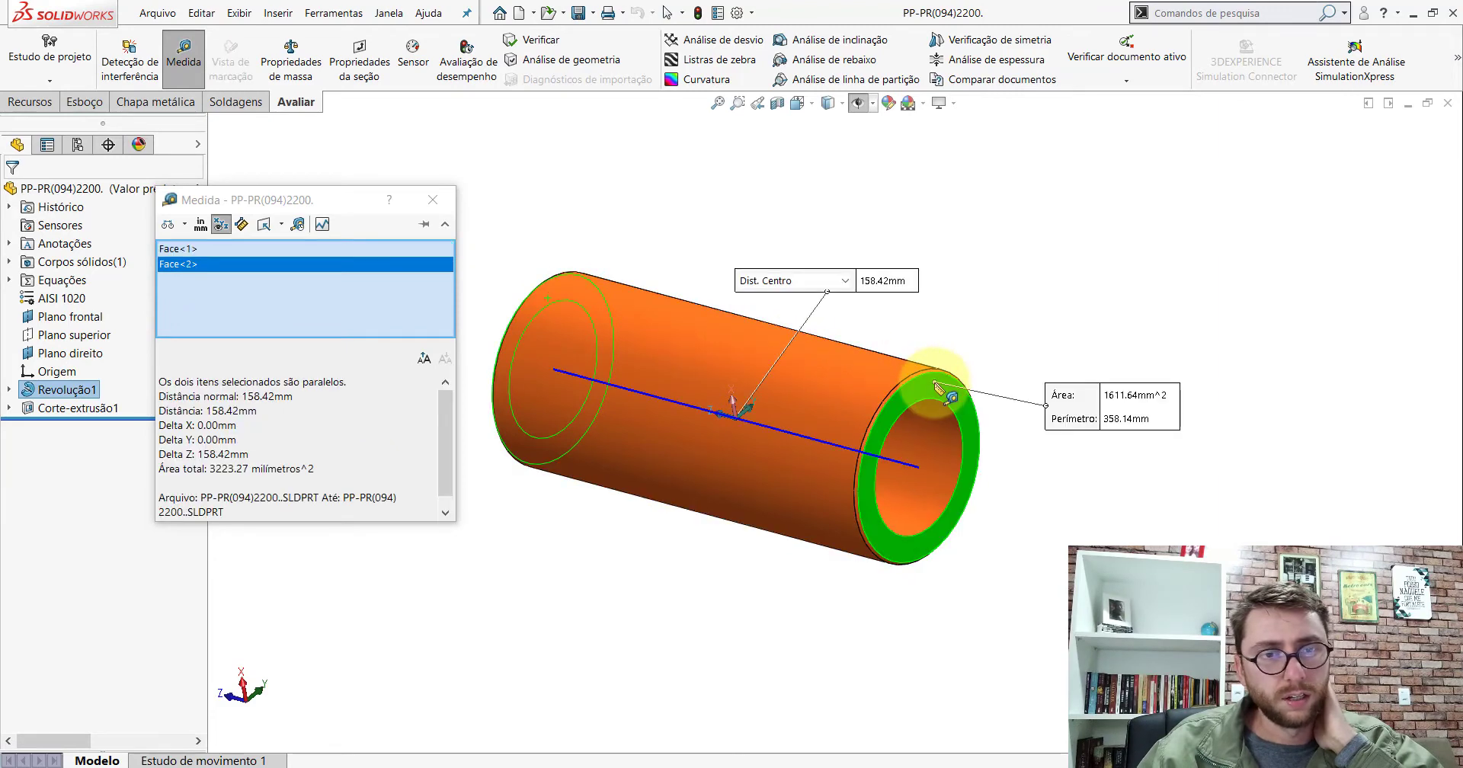
left_click(432, 200)
Turn the side hole to the front and measure its 6.8 mm diameter
mouse_move(789, 340)
middle_mouse_down()
mouse_move(619, 366)
mouse_move(838, 450)
middle_mouse_up()
left_click(184, 57)
scroll(796, 408, "down", 5)
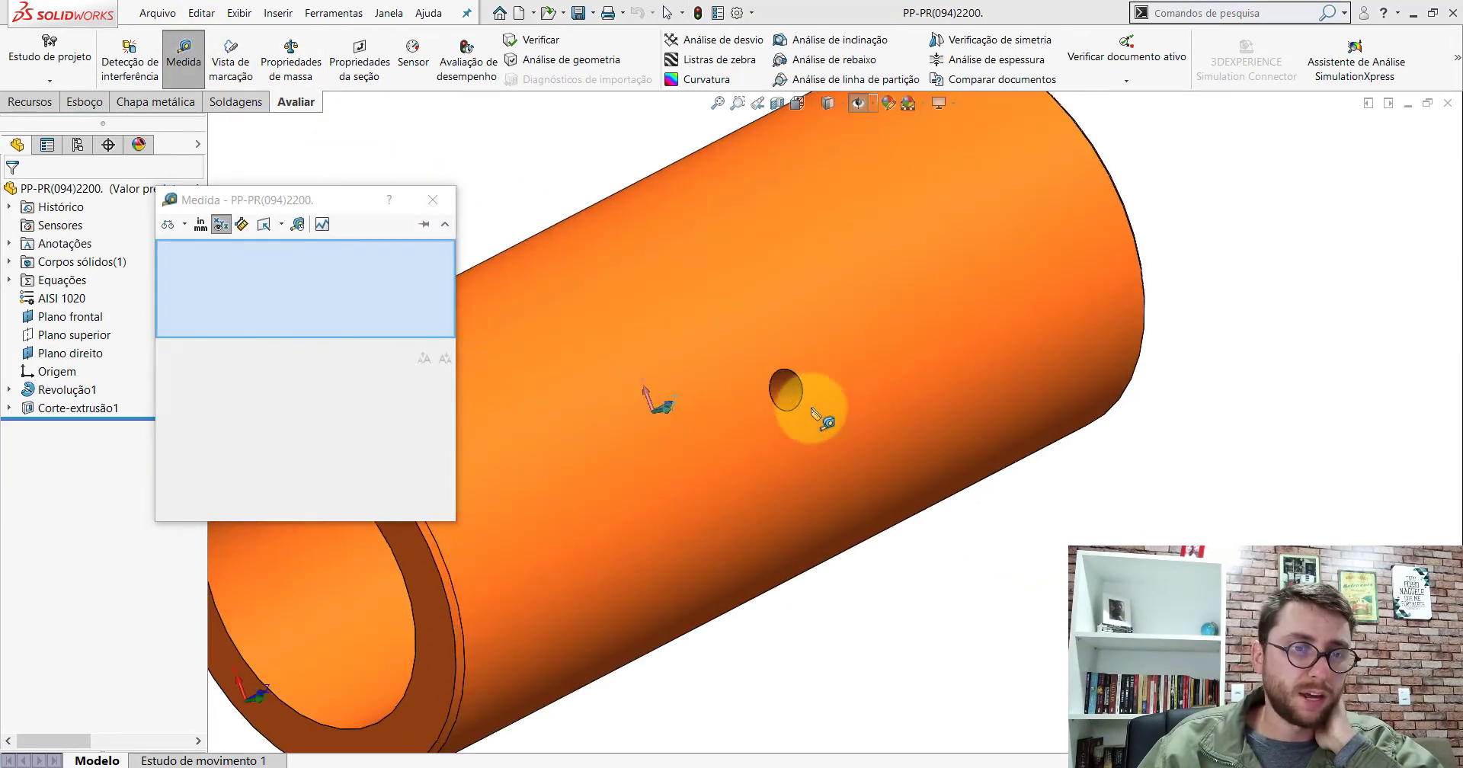
left_click(790, 387)
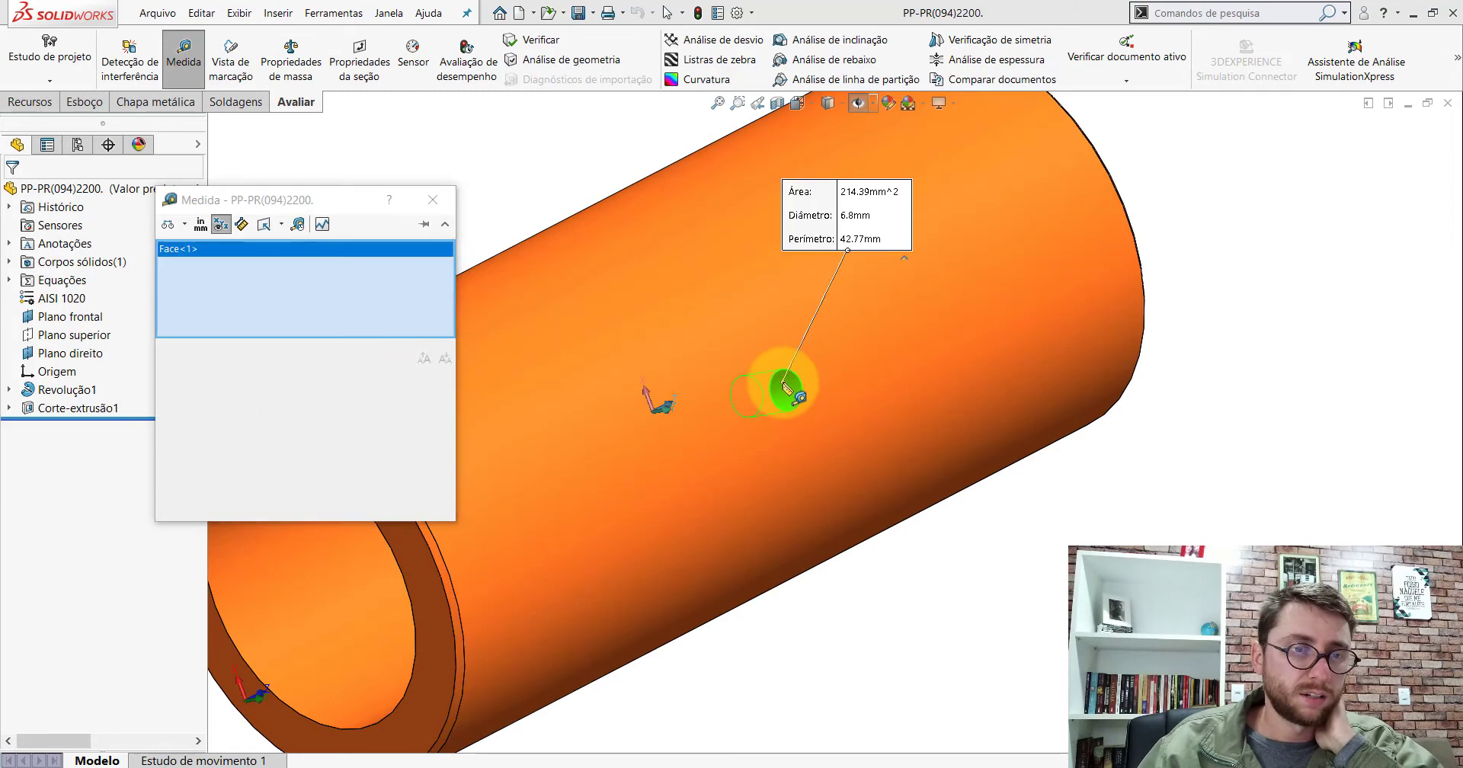
left_click(433, 199)
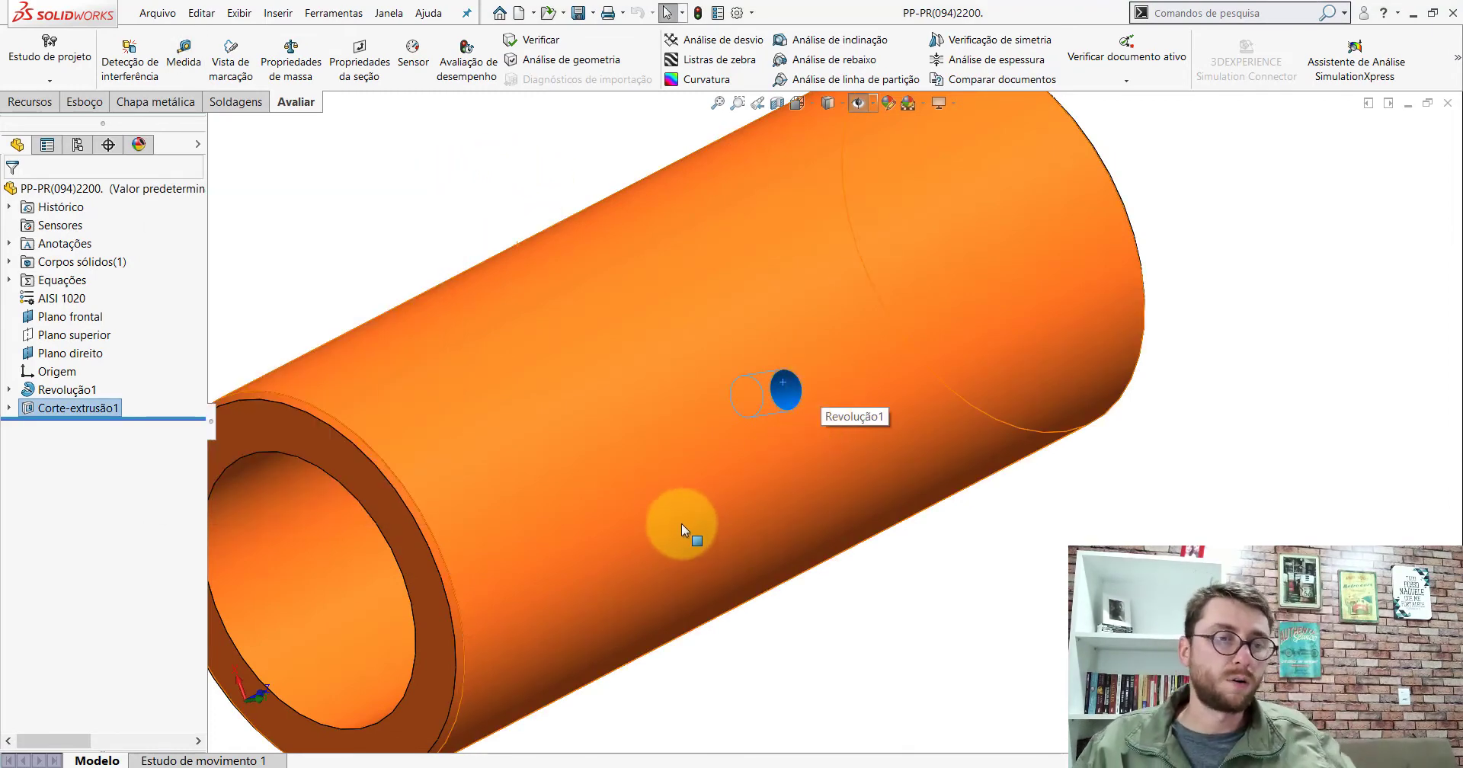
scroll(681, 524, "up", 5)
middle_click_drag(806, 458, 729, 697)
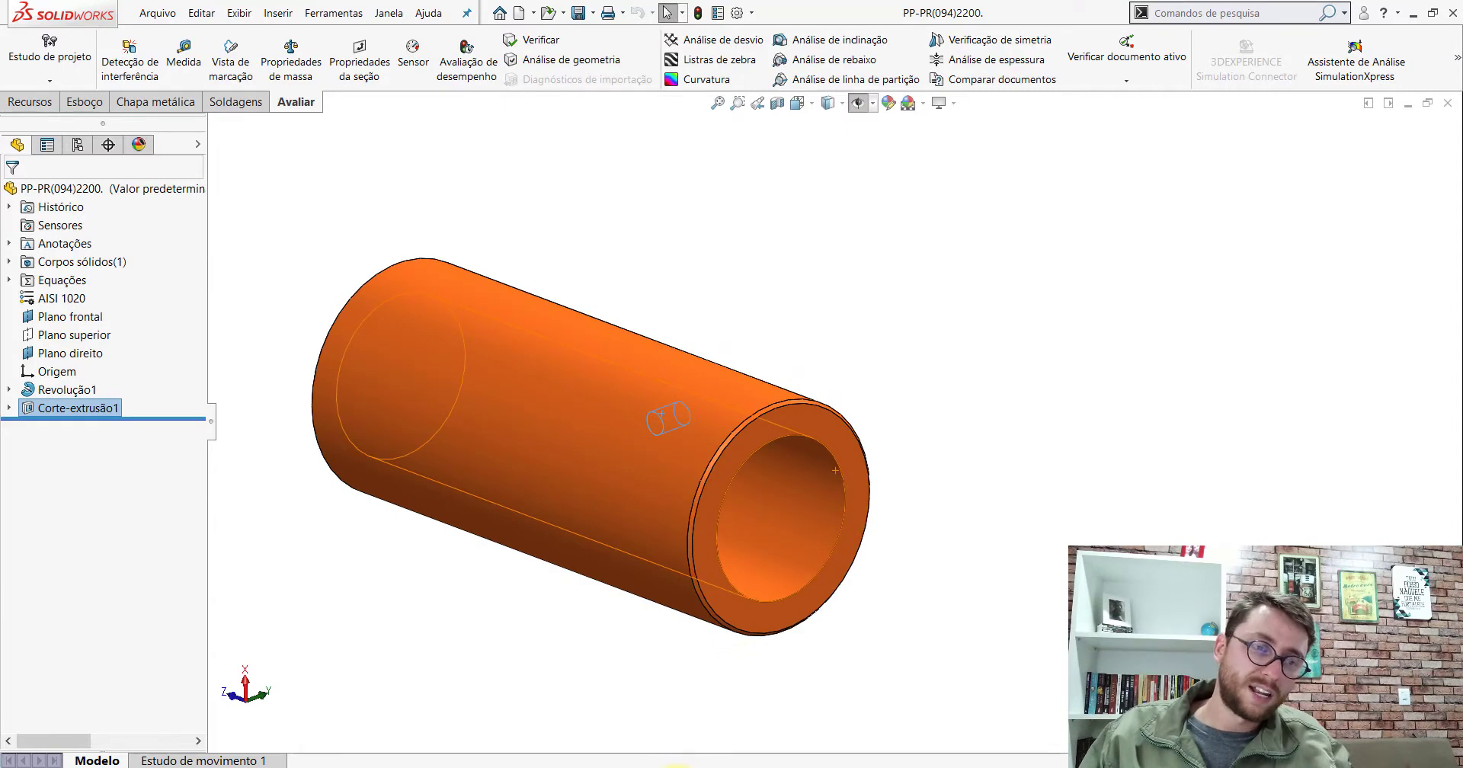
Switch back to the bushing part and select, then deselect, the small side hole
key("ctrl+7")
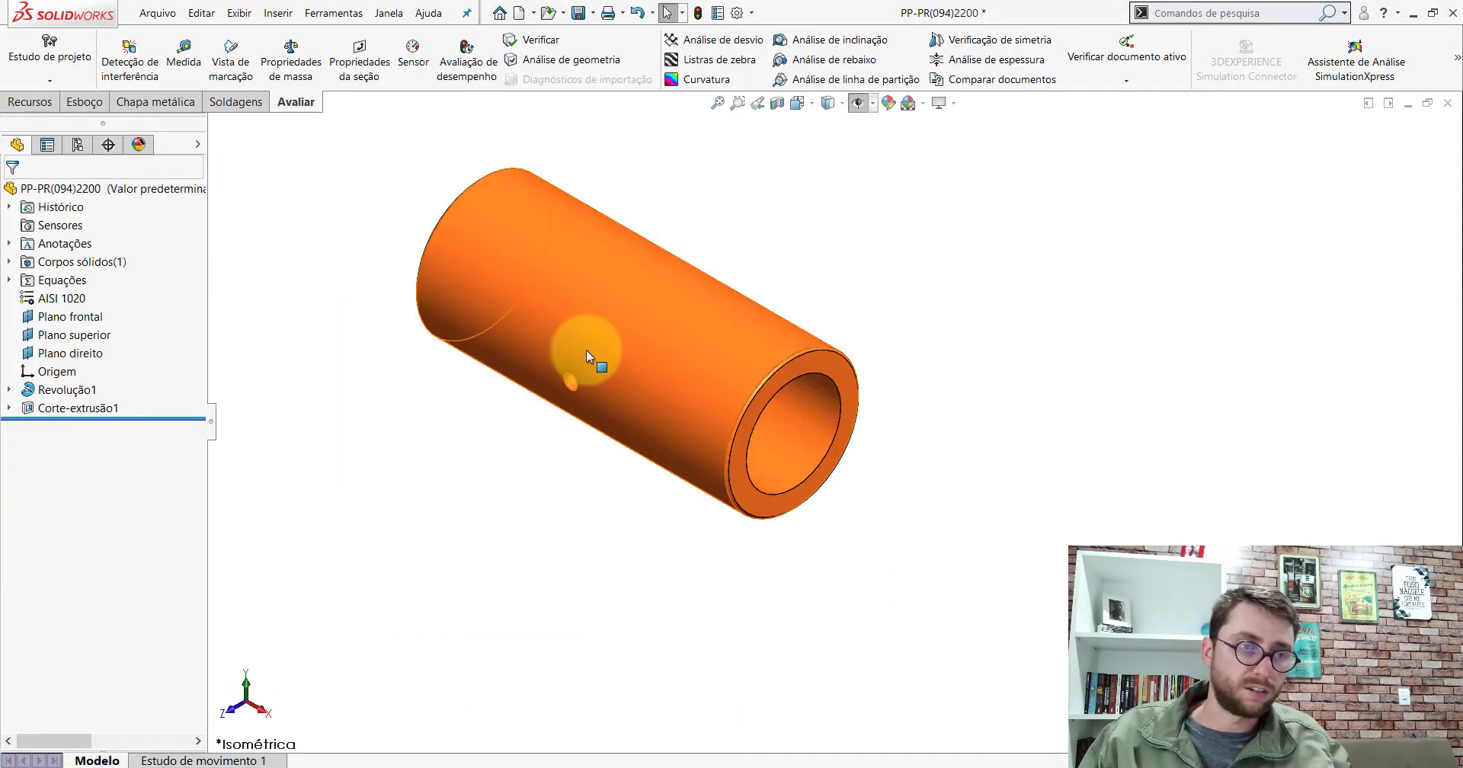
scroll(587, 350, "down", 5)
left_click(624, 427)
scroll(628, 432, "up", 5)
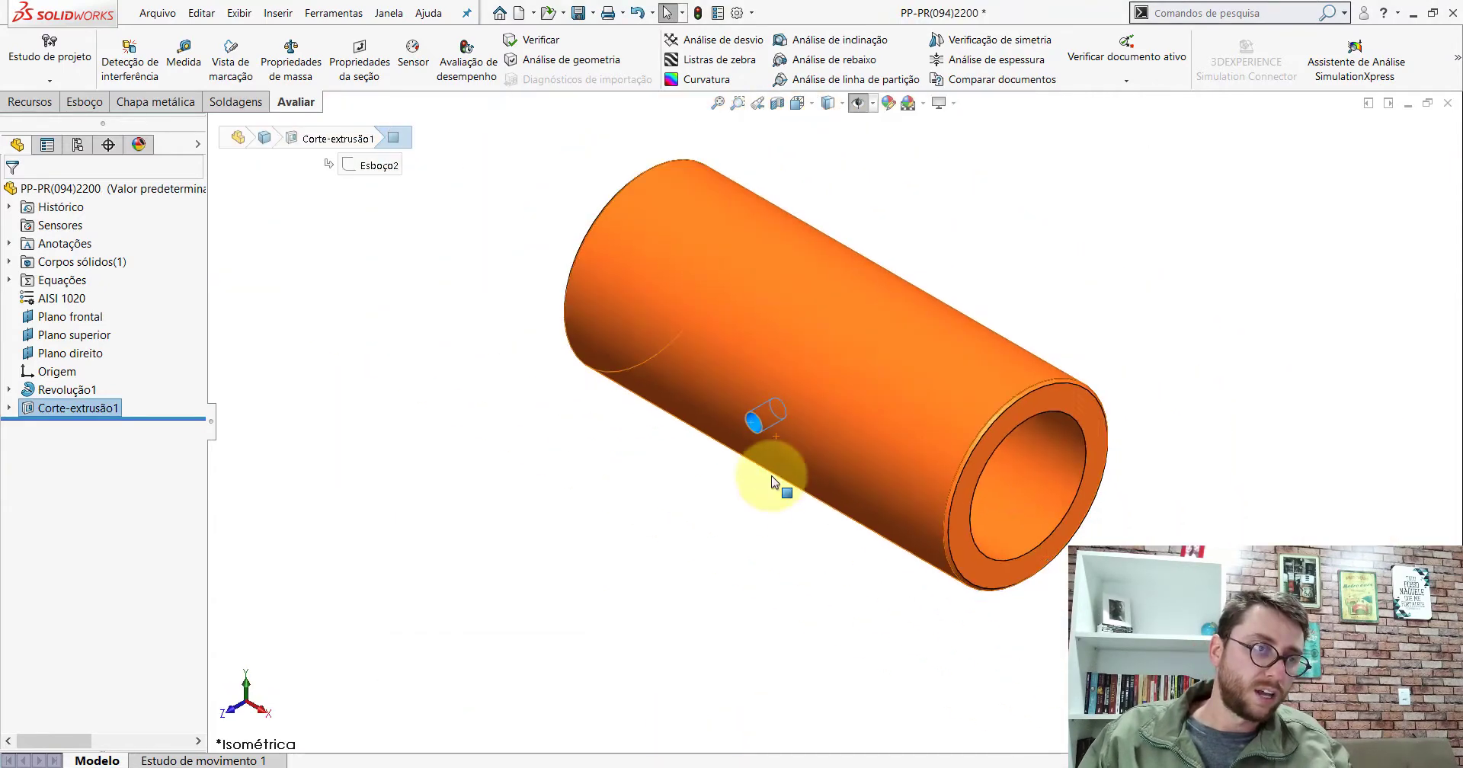
scroll(774, 483, "up", 3)
left_click(907, 315)
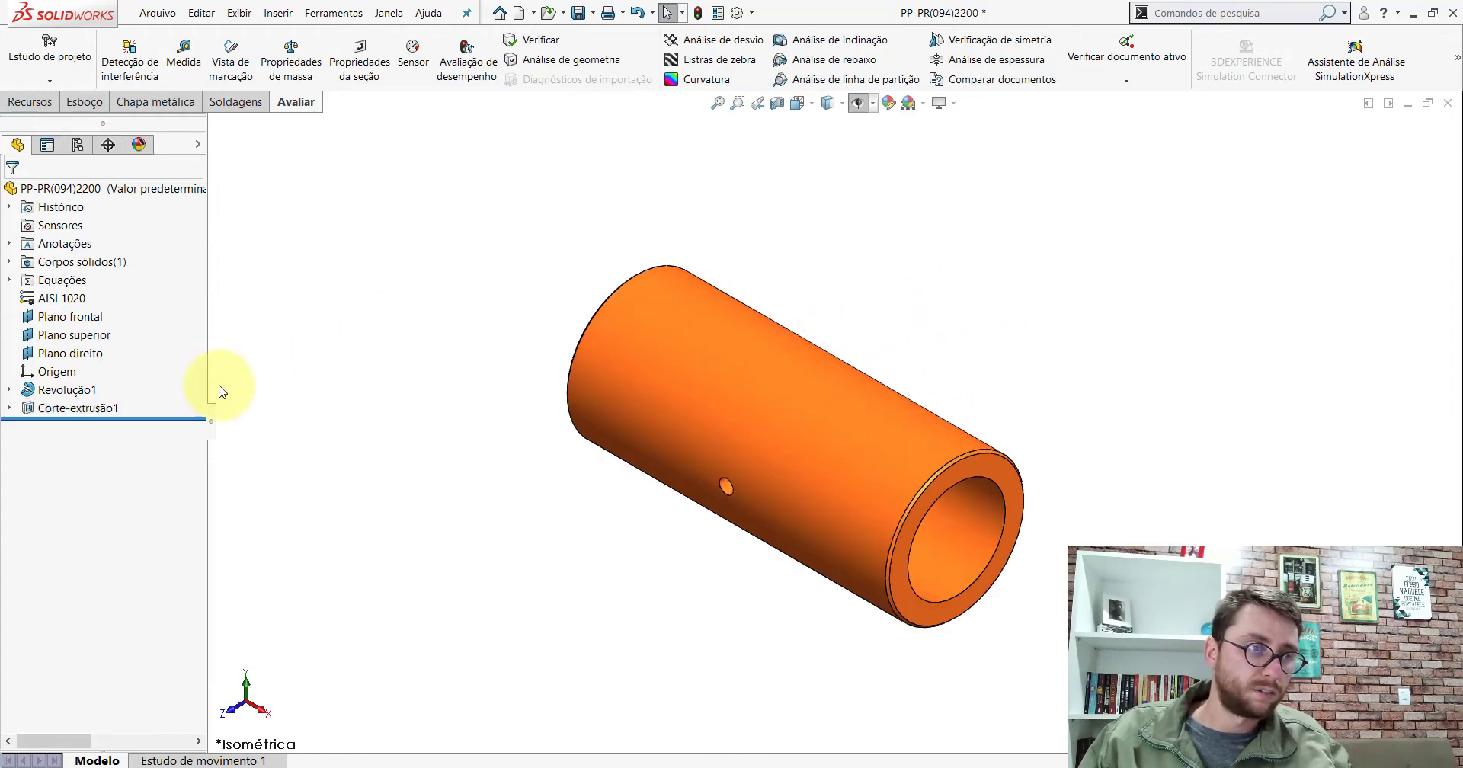
Edit Corte-extrusão1 and reverse its Direção 1 through-all cut direction
left_click(69, 409)
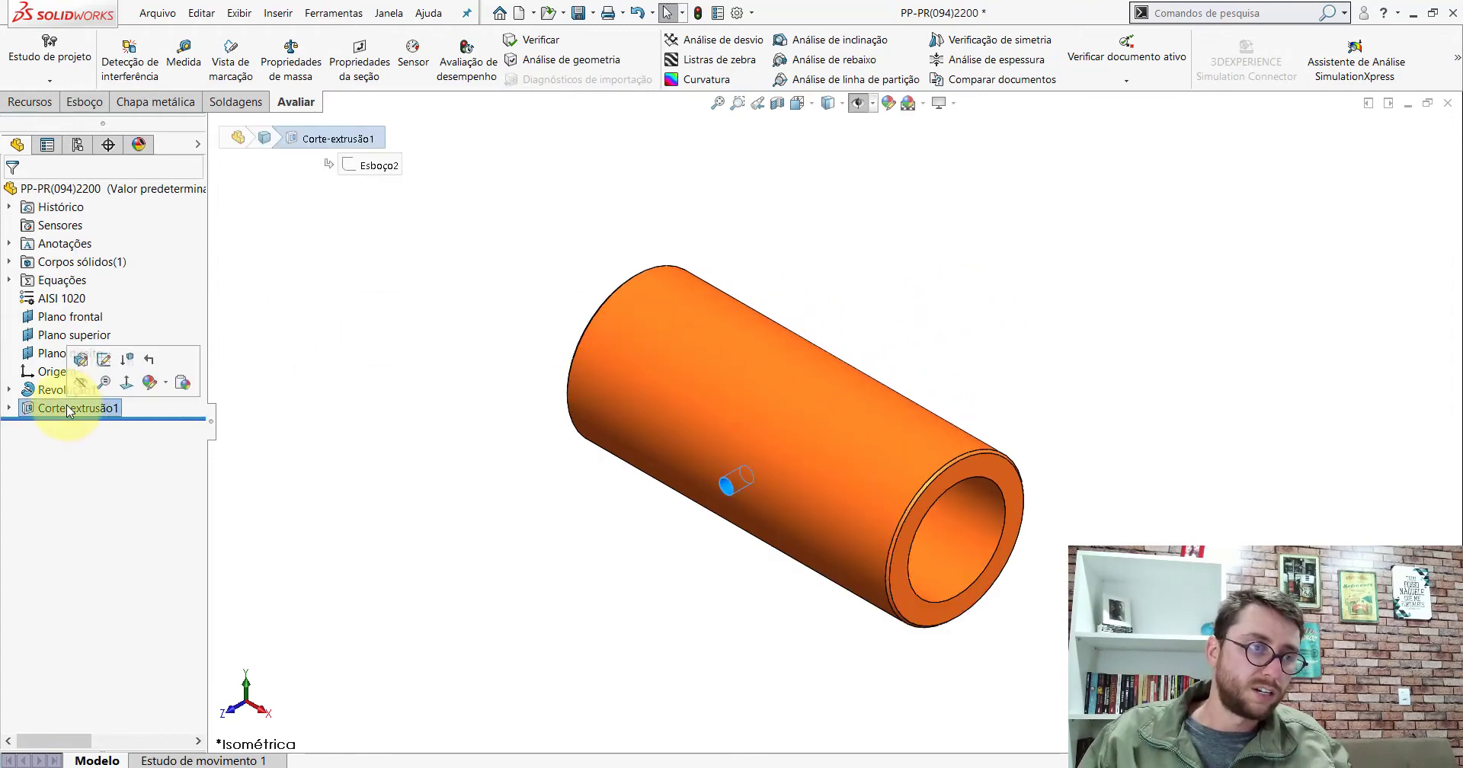
left_click(80, 361)
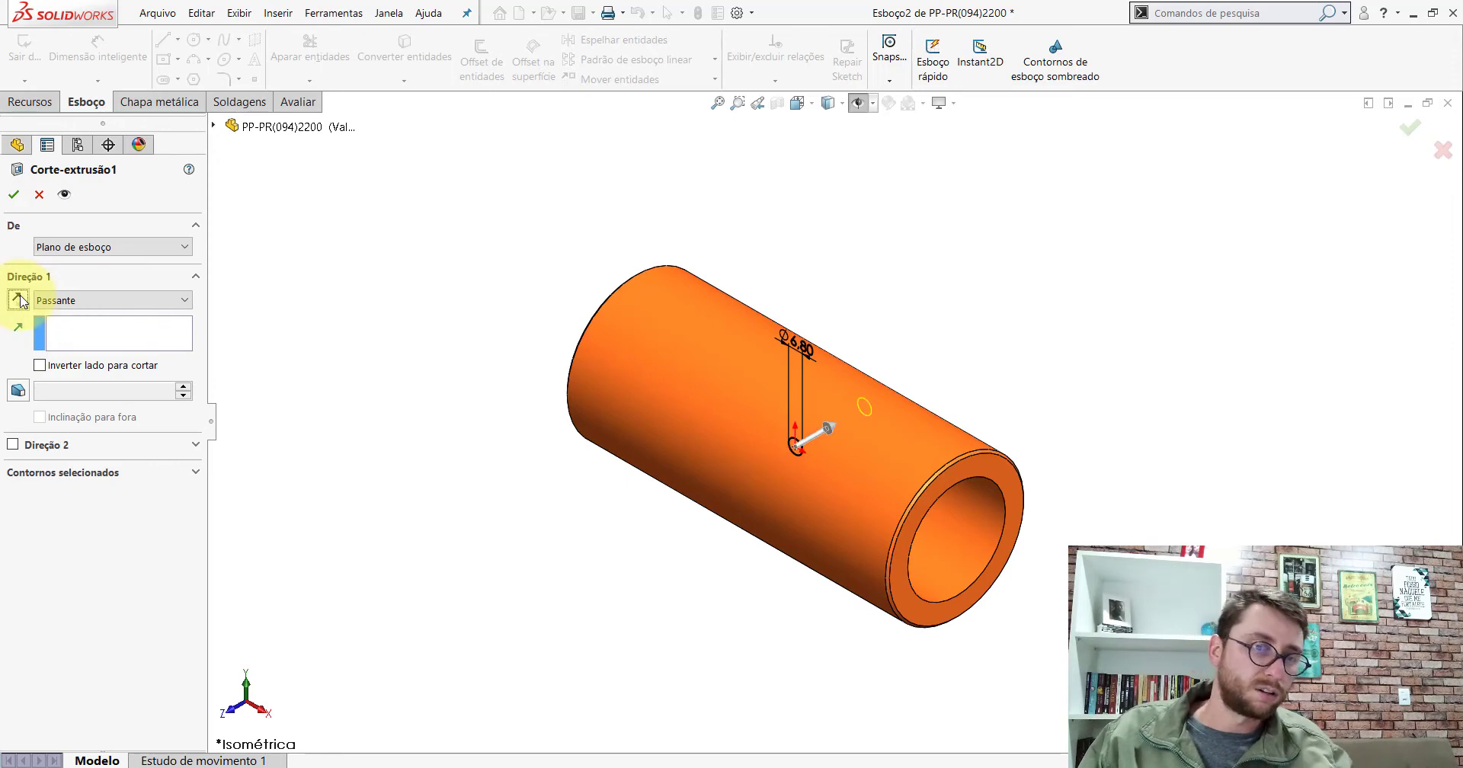
left_click(20, 300)
left_click(18, 197)
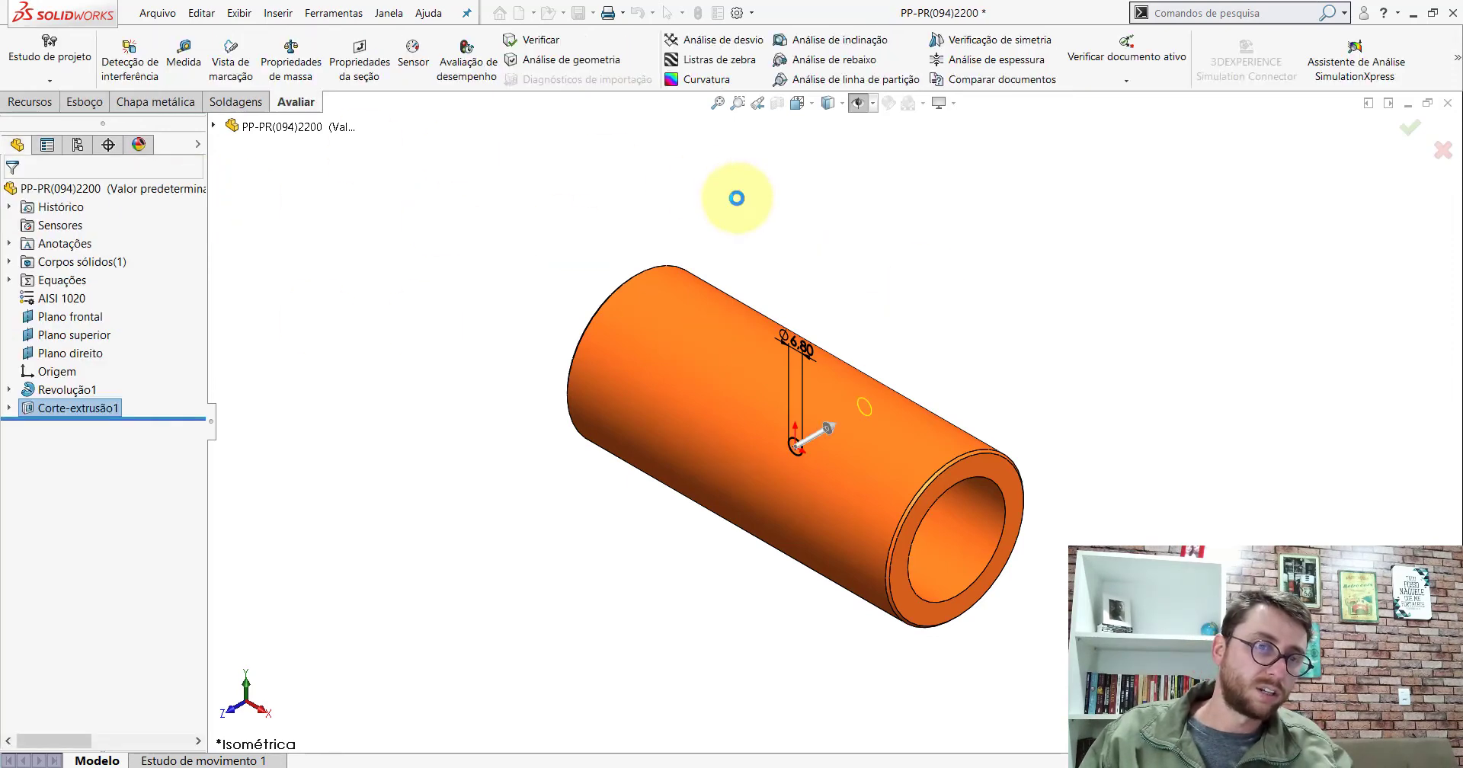
mouse_move(838, 438)
middle_mouse_down()
mouse_move(657, 473)
mouse_move(767, 396)
mouse_move(866, 424)
mouse_move(630, 441)
middle_mouse_up()
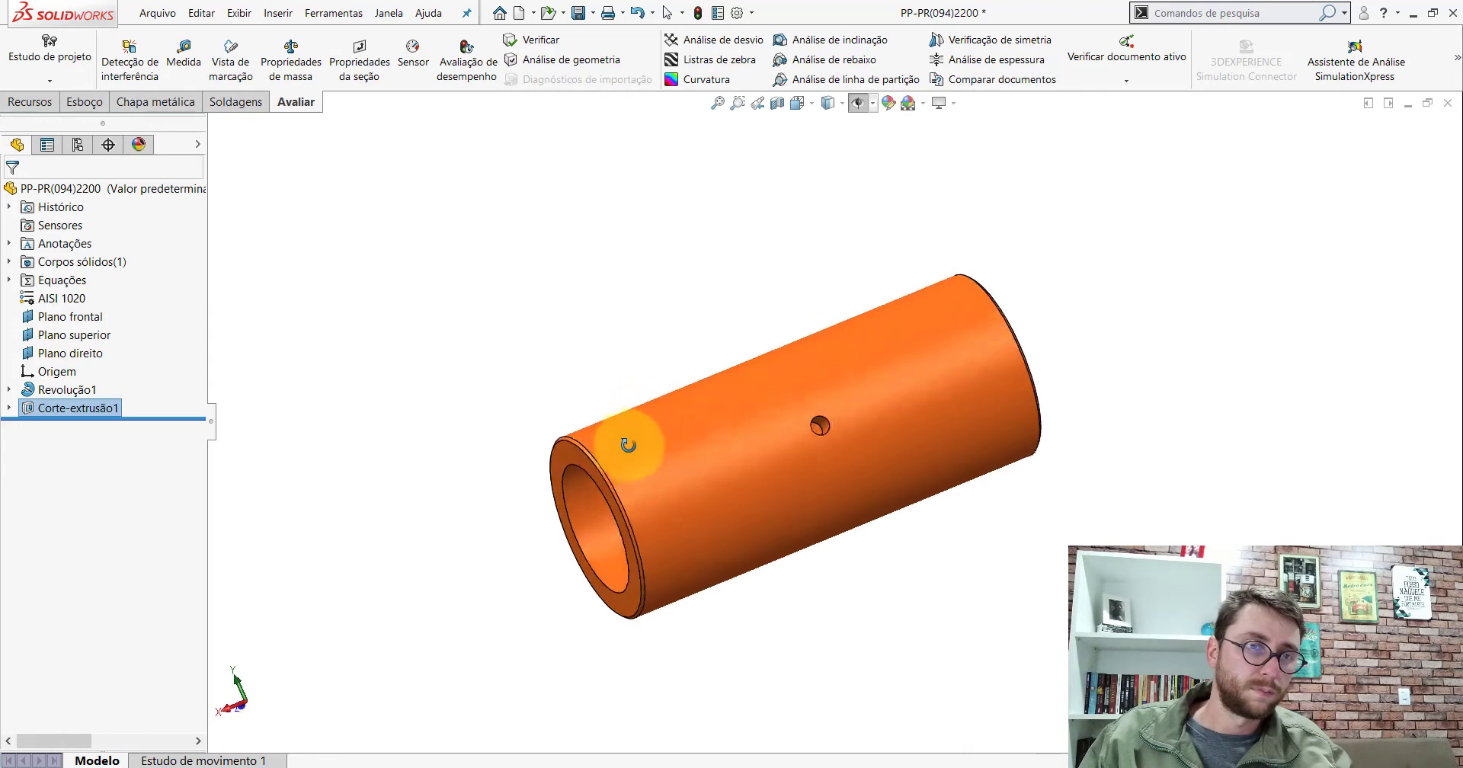
Show the Right Plane (Plano direito) through the tube's side hole, then return to the isometric view
left_click(858, 103)
scroll(861, 425, "down", 5)
scroll(861, 425, "up", 3)
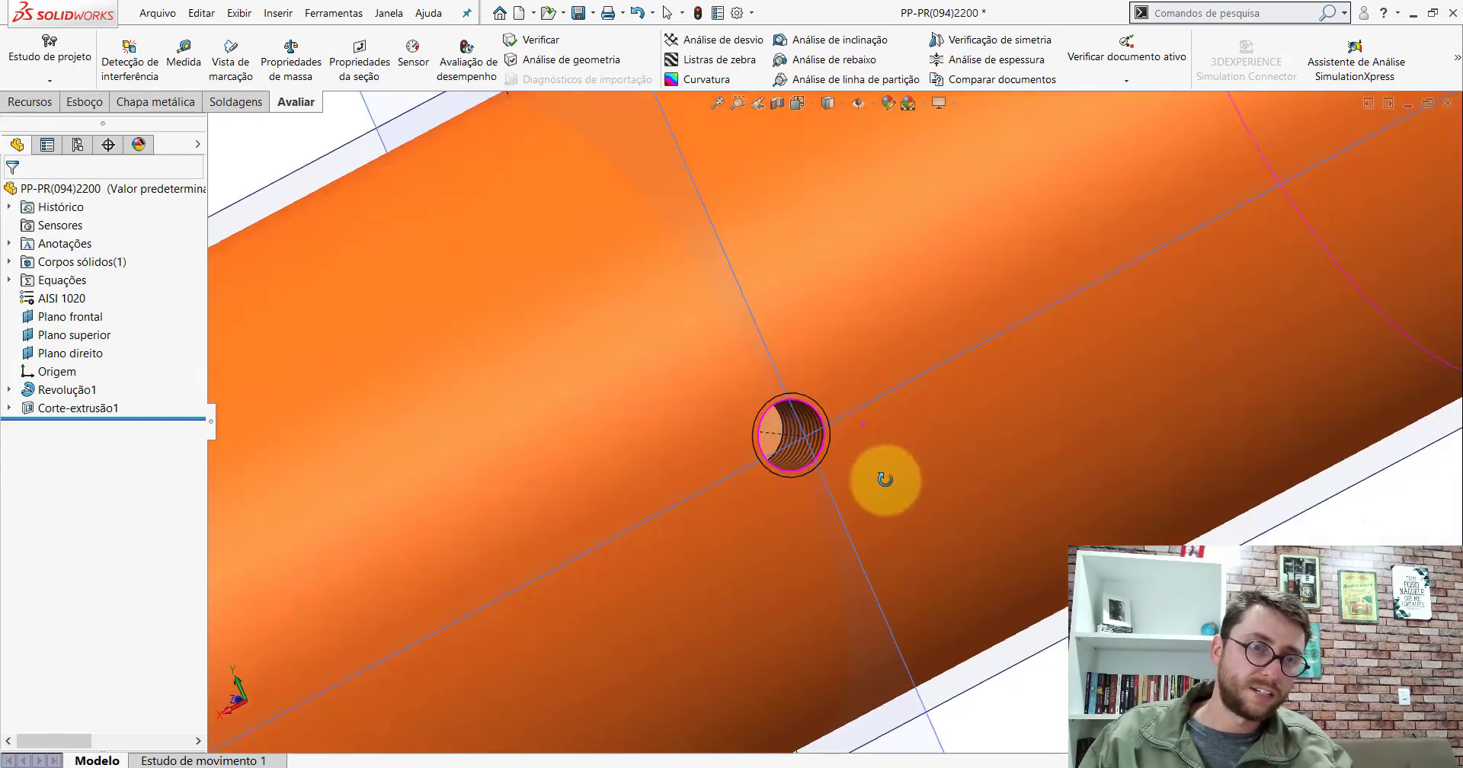
scroll(881, 477, "up", 4)
scroll(797, 440, "up", 3)
mouse_move(838, 339)
middle_mouse_down()
mouse_move(923, 248)
mouse_move(865, 137)
middle_mouse_up()
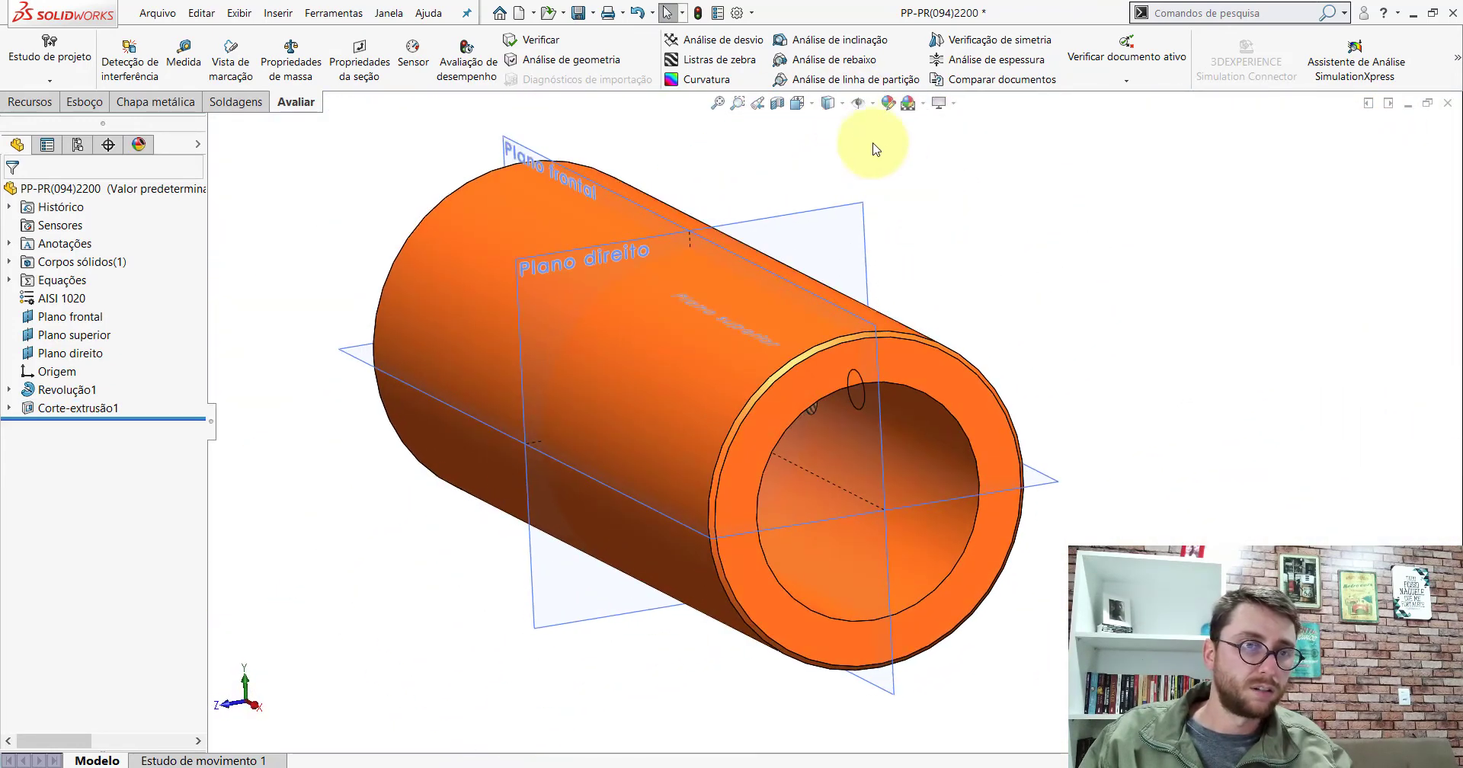
left_click(797, 103)
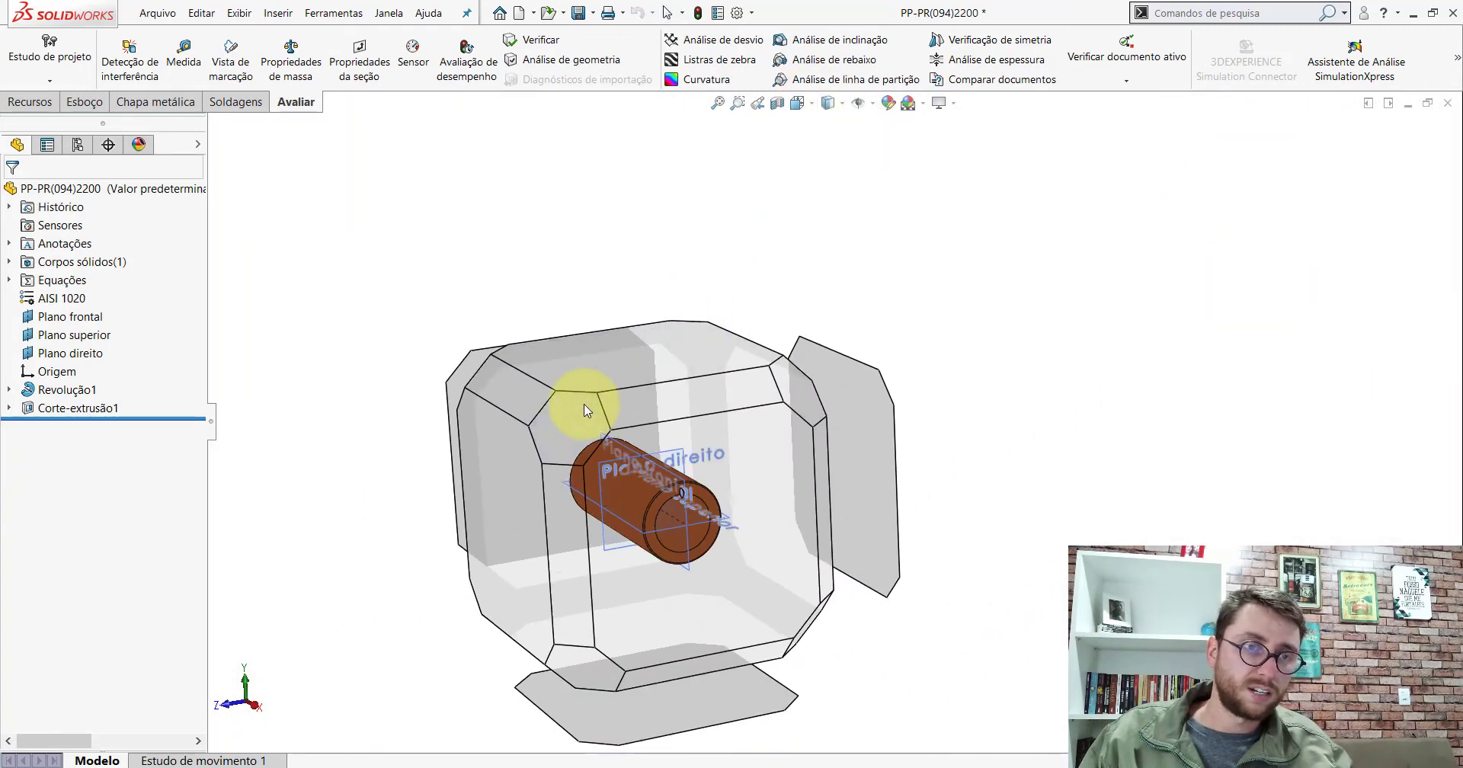
left_click(588, 405)
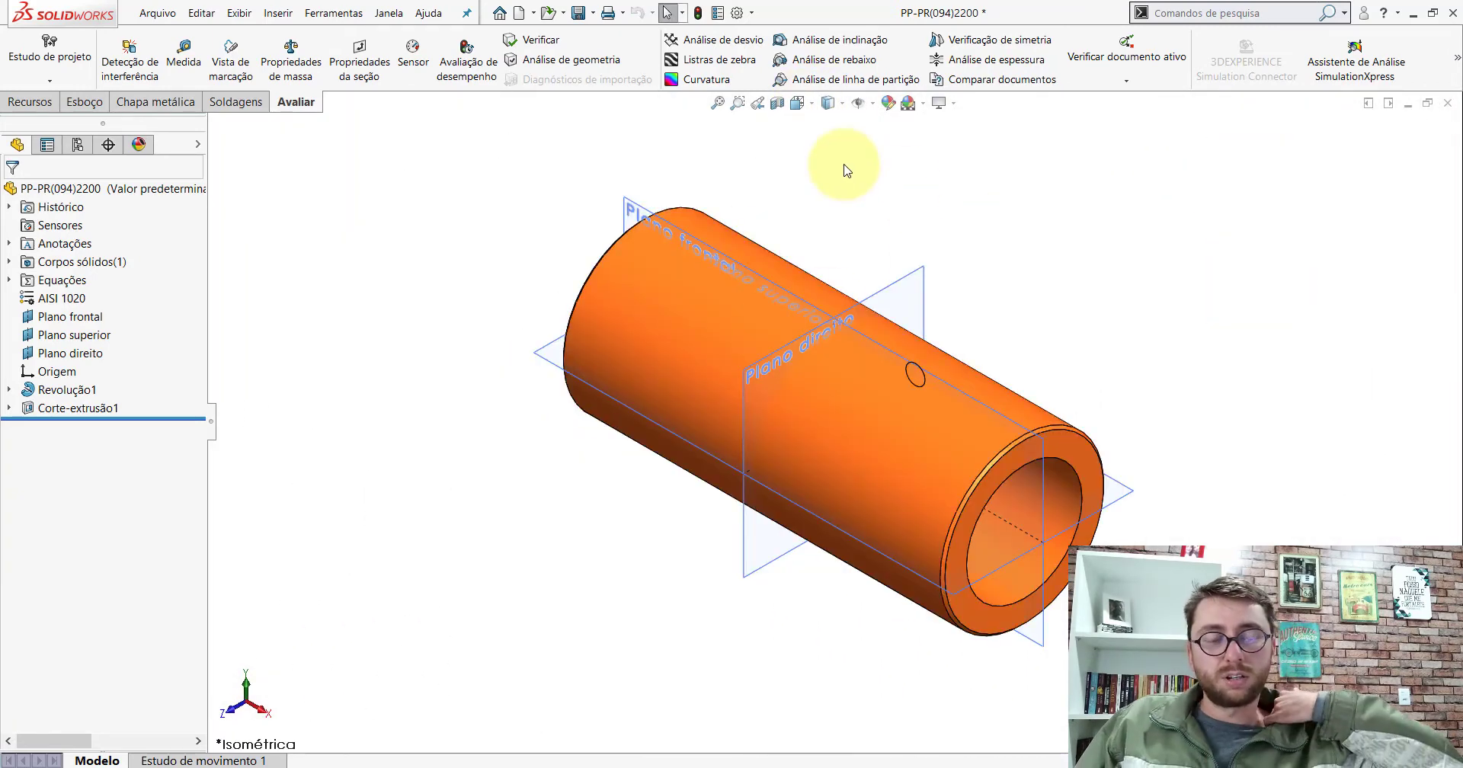
scroll(1021, 404, "up", 2)
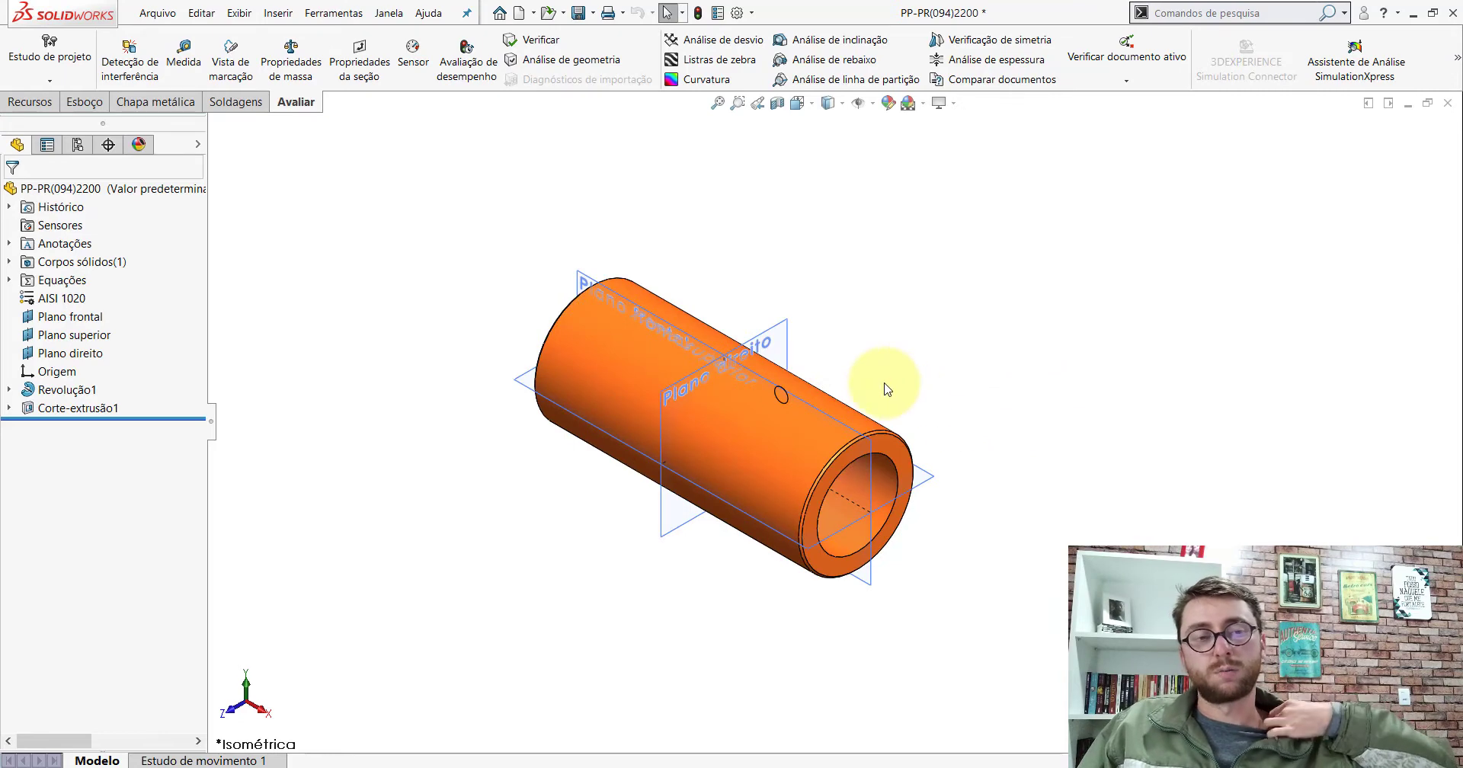
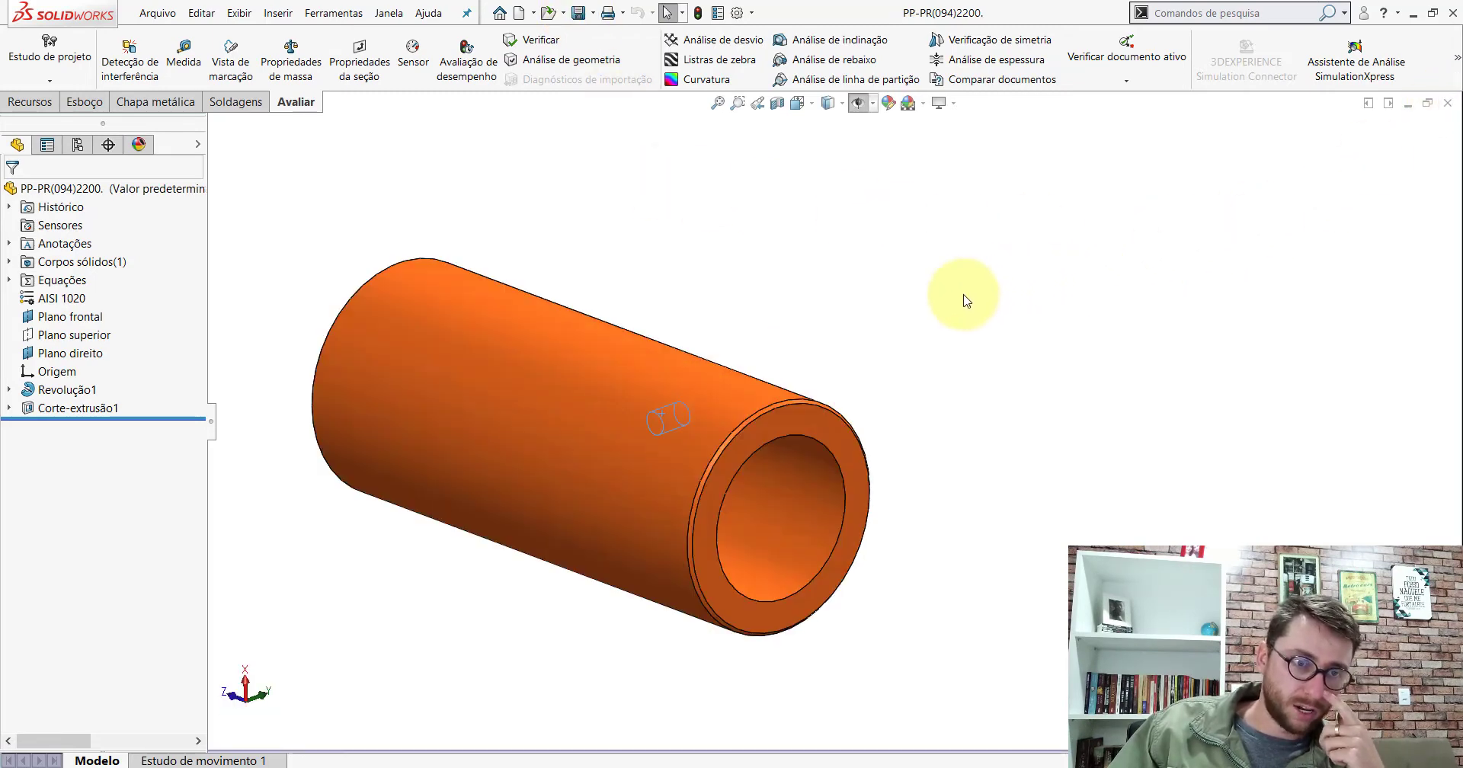
Return to assembly PM-PR(001)2200 in isometric view and filter its tree by '(093'
key("ctrl+Tab")
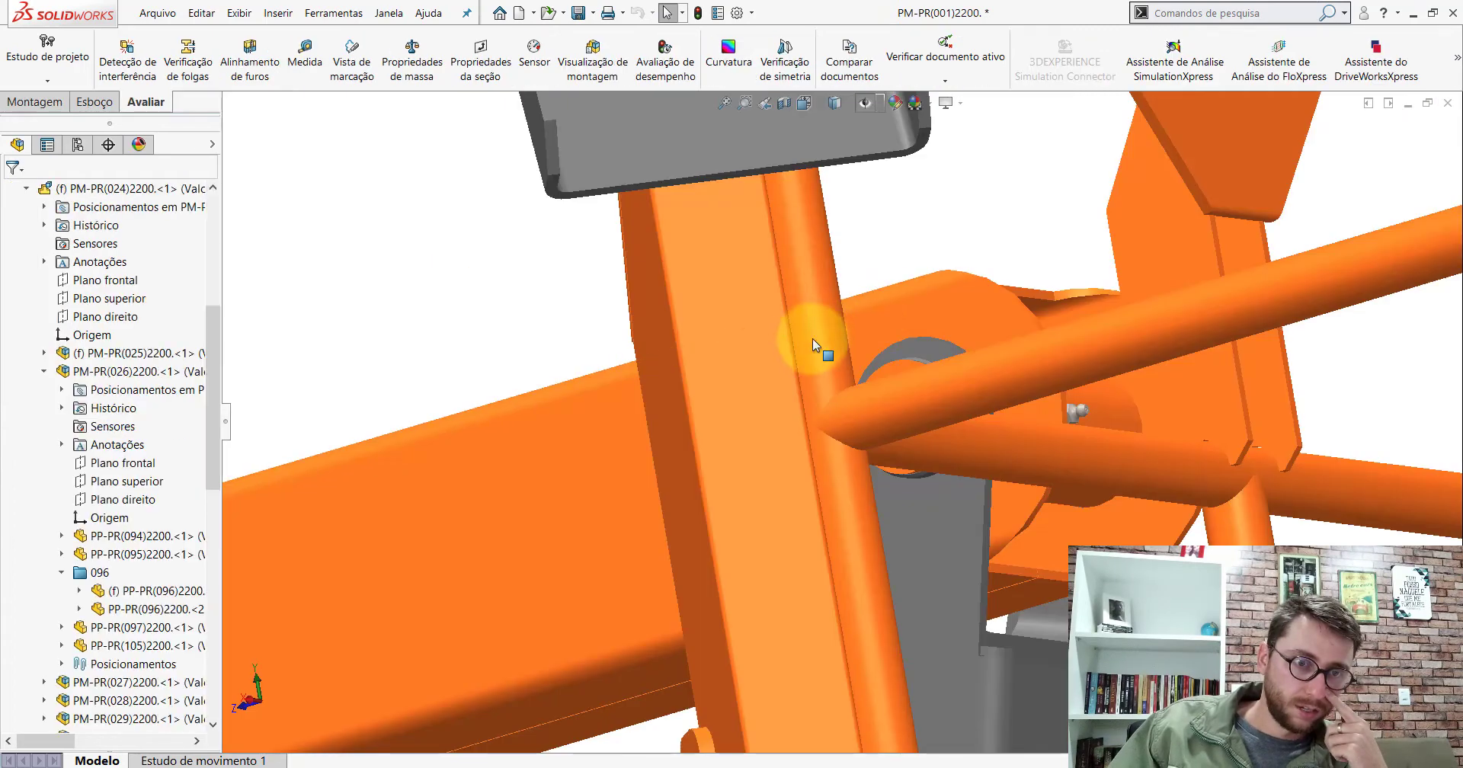
key("f")
left_click(808, 103)
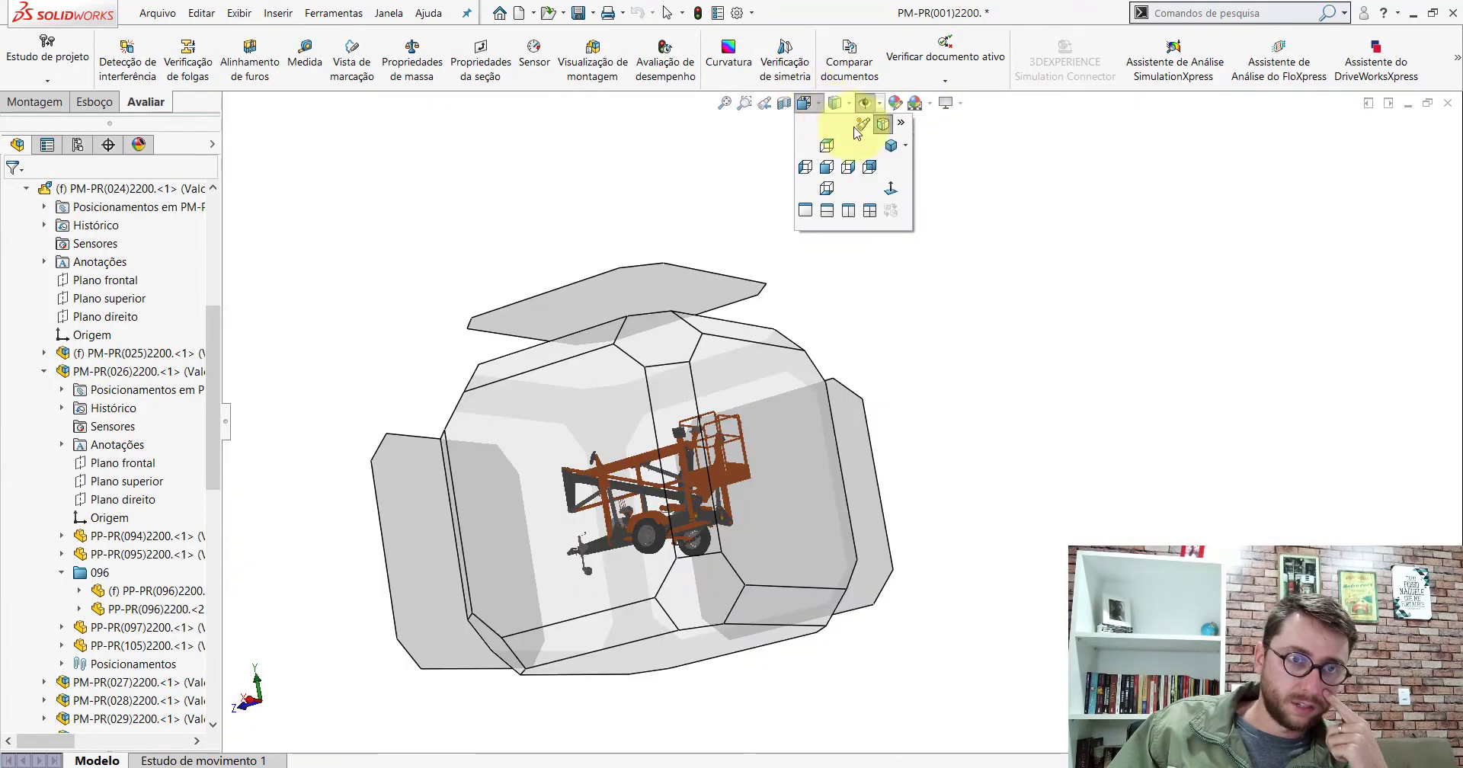
left_click(893, 147)
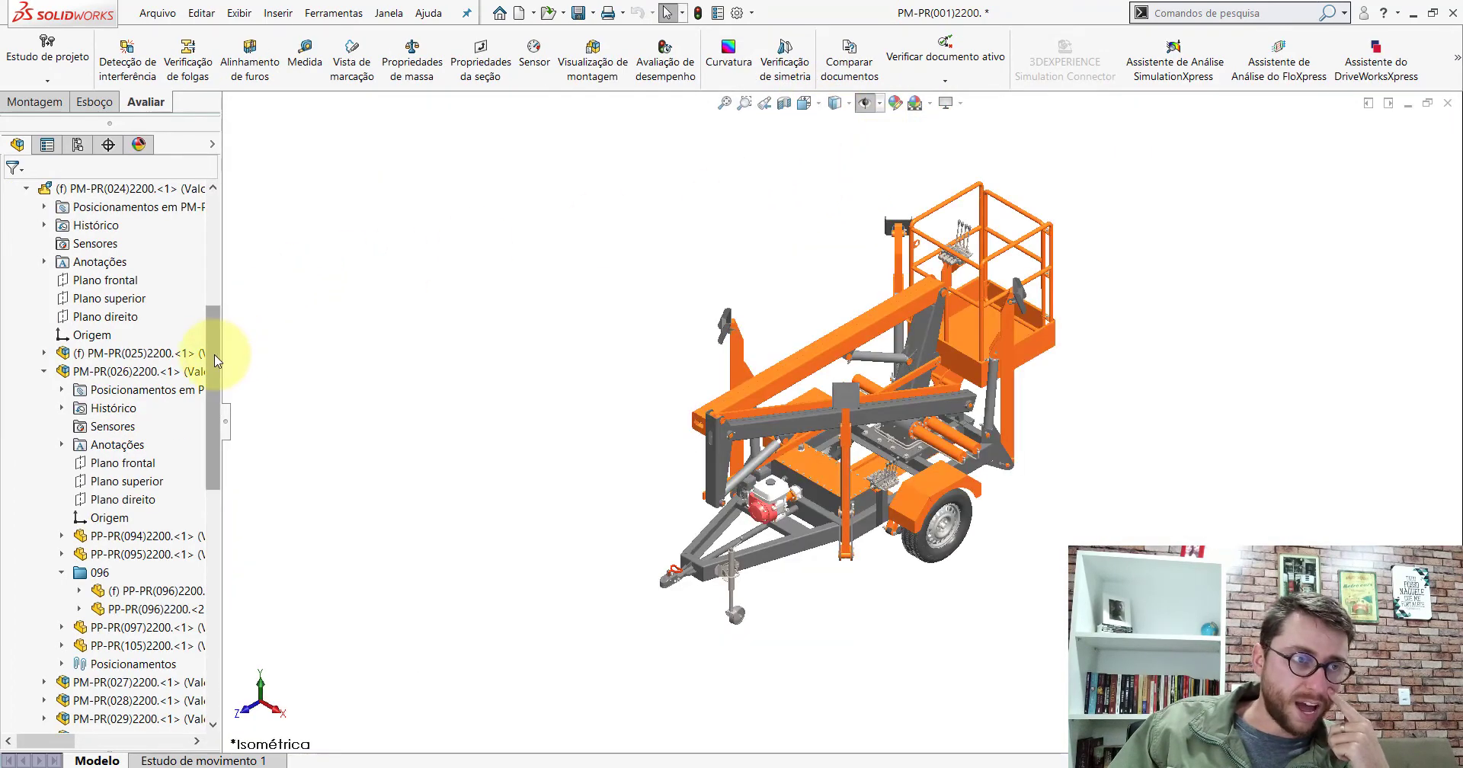
left_click_drag(217, 360, 182, 186)
left_click(142, 171)
type("(093")
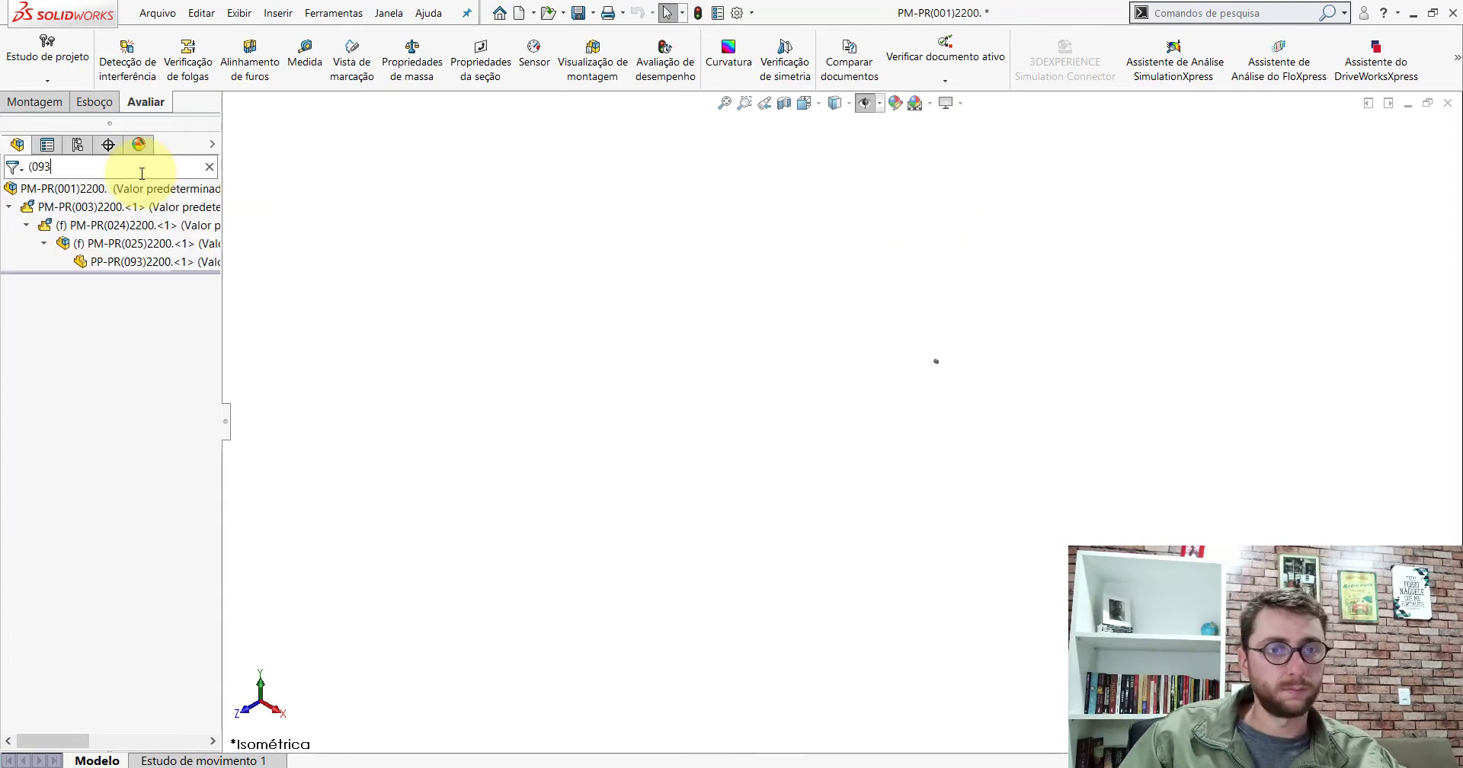
Clear the tree filter and select the PP-PR(093)2200 cylinder in the assembly
scroll(944, 373, "down", 5)
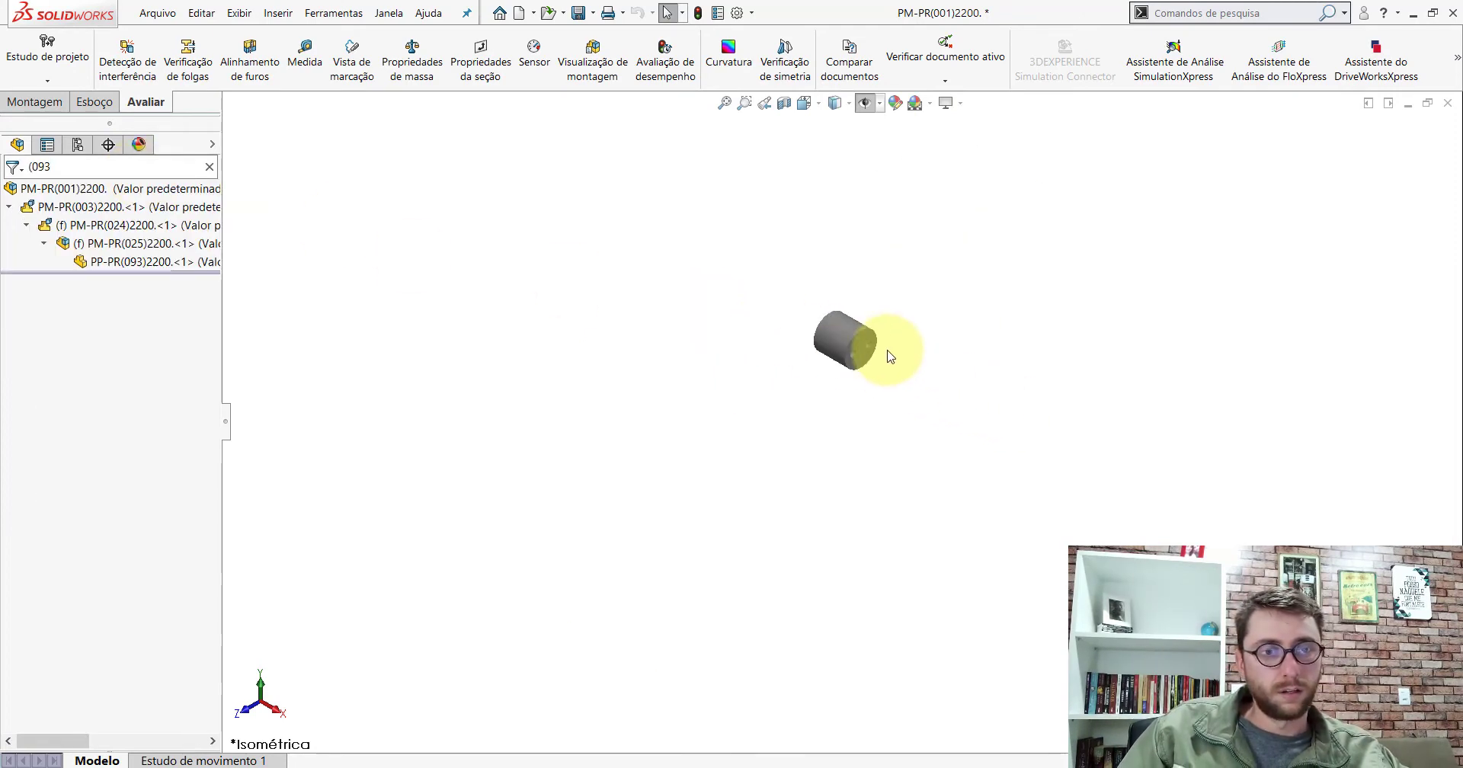
scroll(876, 359, "down", 4)
mouse_move(867, 365)
middle_mouse_down()
mouse_move(724, 385)
mouse_move(823, 298)
mouse_move(889, 284)
mouse_move(712, 336)
mouse_move(761, 327)
mouse_move(745, 367)
middle_mouse_up()
scroll(750, 373, "up", 3)
scroll(771, 382, "up", 2)
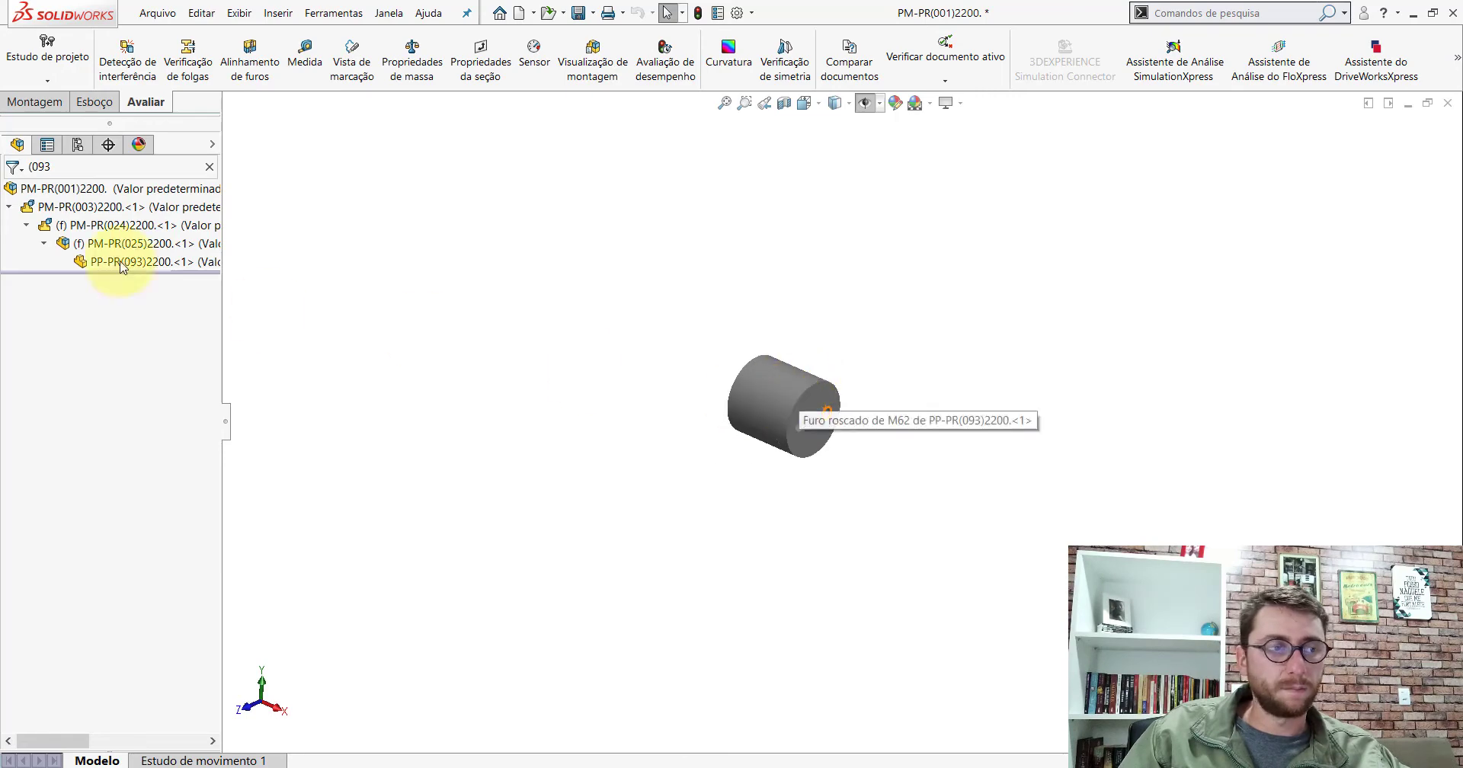
left_click(209, 167)
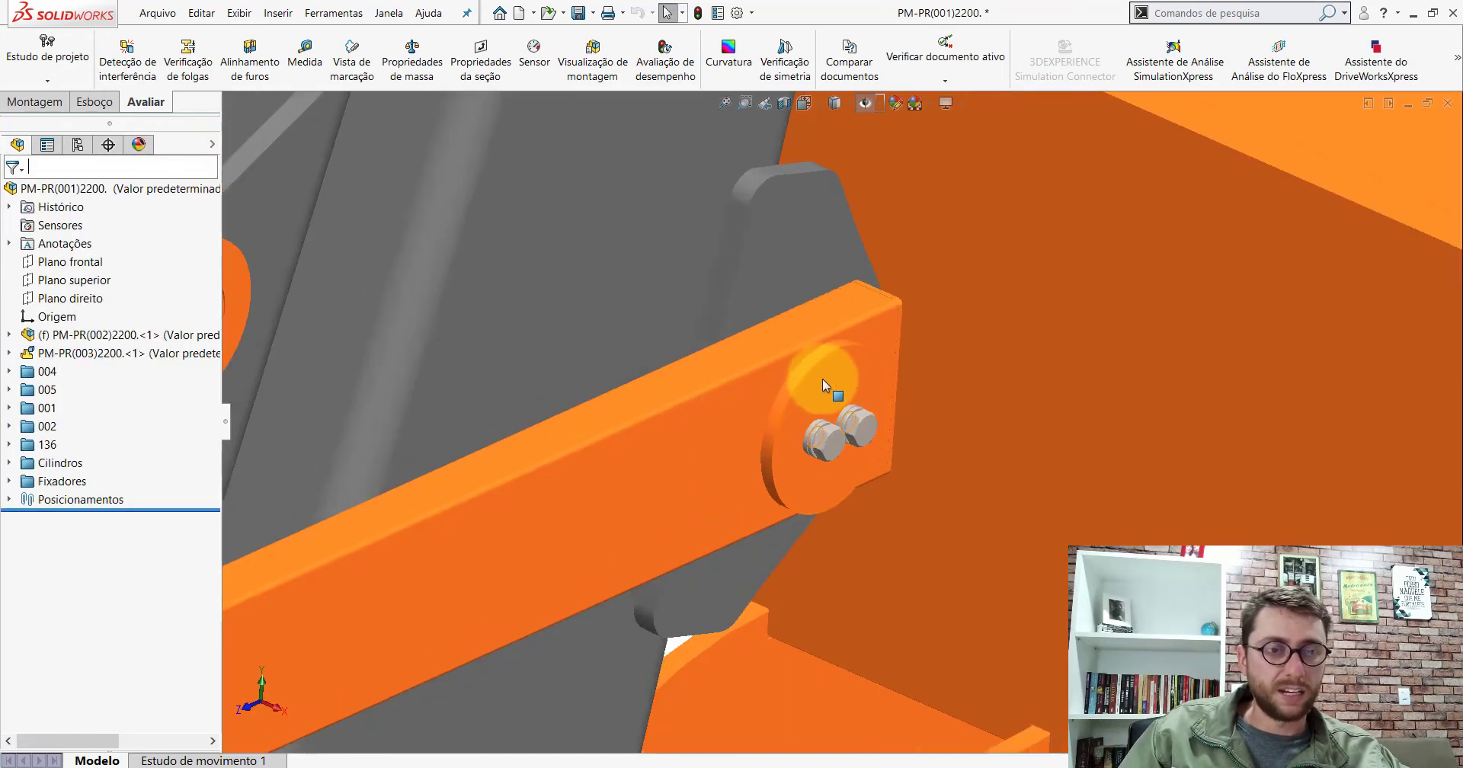
mouse_move(822, 395)
middle_mouse_down()
mouse_move(620, 310)
mouse_move(523, 483)
mouse_move(911, 457)
mouse_move(1013, 366)
mouse_move(1125, 358)
mouse_move(1191, 408)
mouse_move(1205, 441)
mouse_move(908, 441)
mouse_move(868, 533)
mouse_move(842, 366)
mouse_move(842, 457)
mouse_move(979, 313)
mouse_move(1174, 366)
mouse_move(759, 262)
middle_mouse_up()
left_click(912, 456)
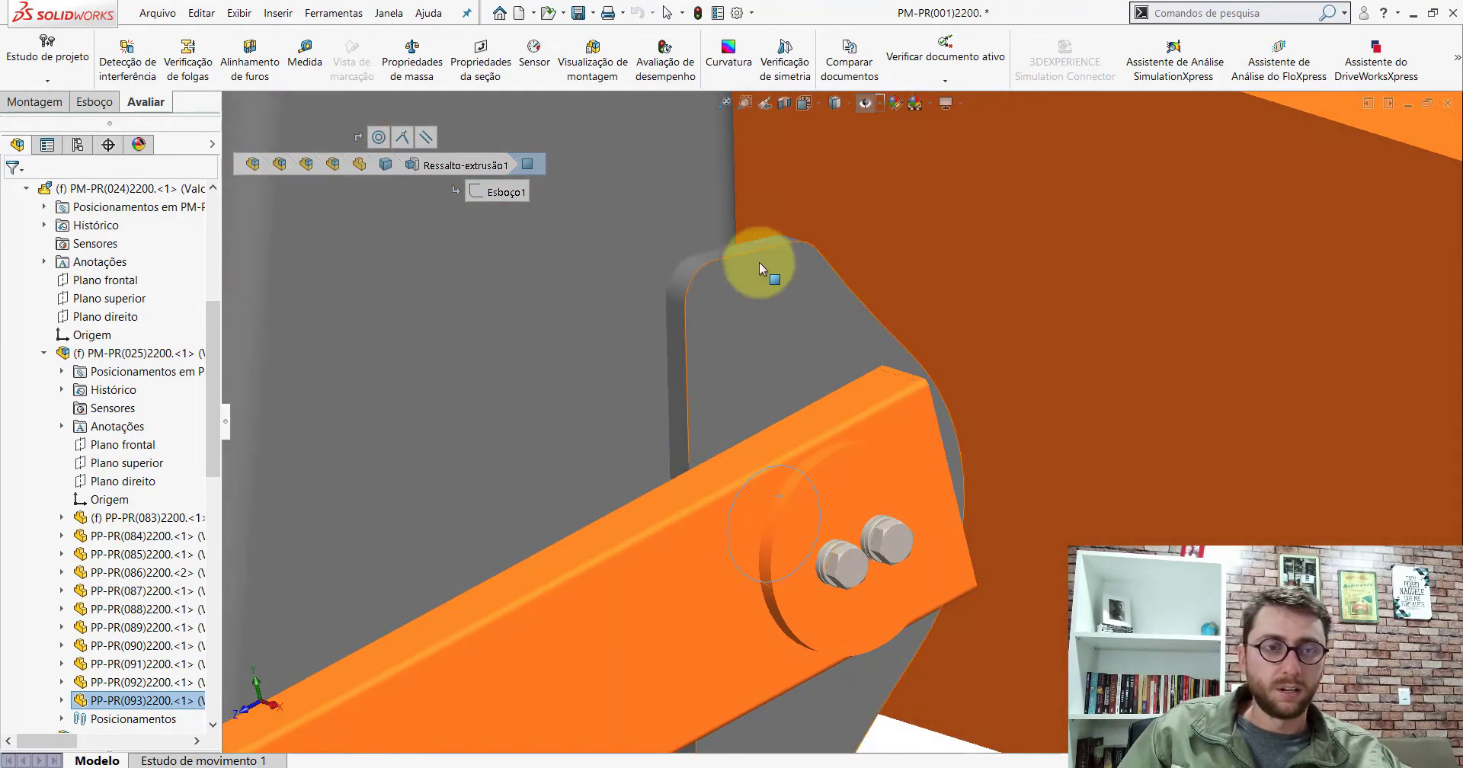
Open part PP-PR(093)2200 in its own window from its round face
left_click(803, 110)
left_click(610, 462)
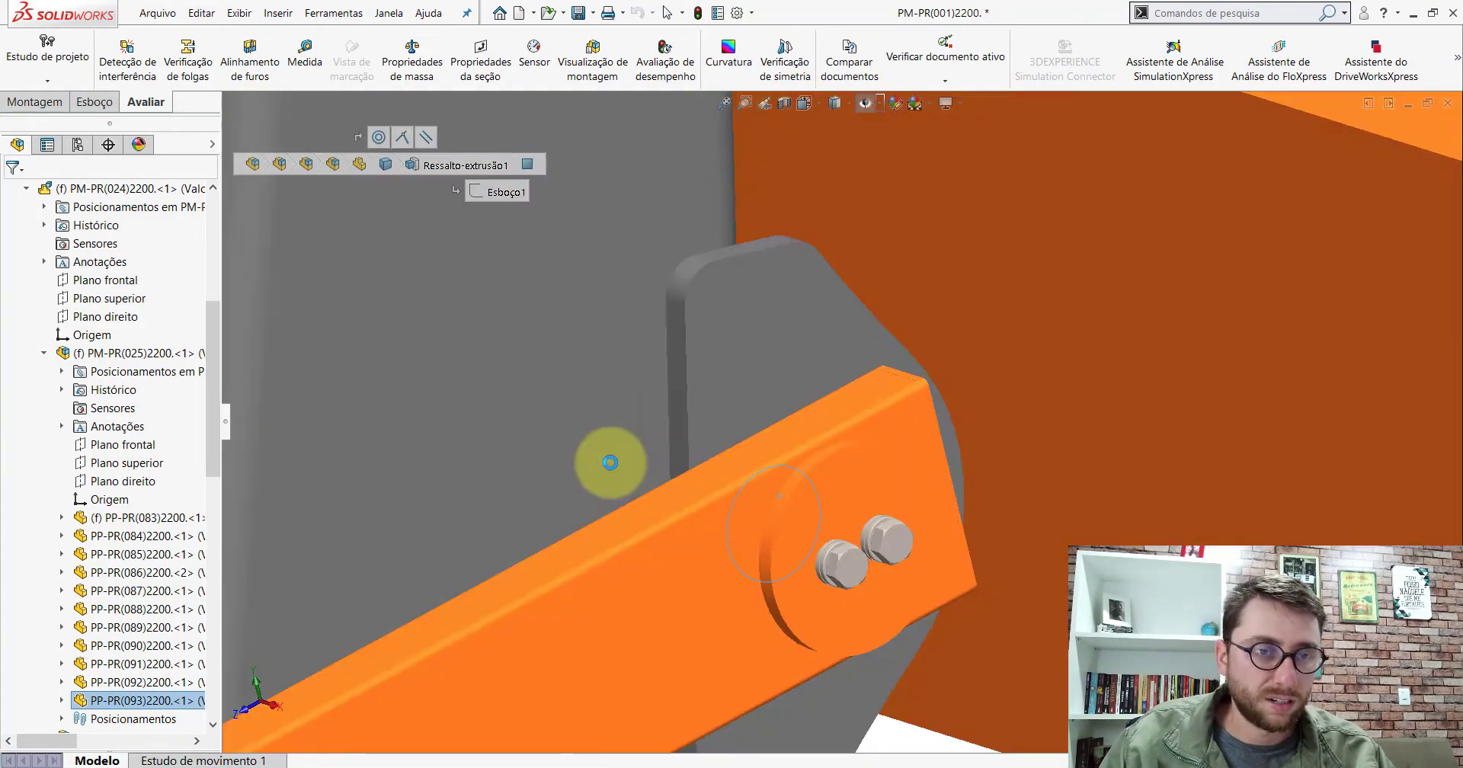
scroll(925, 350, "down", 4)
scroll(915, 414, "down", 5)
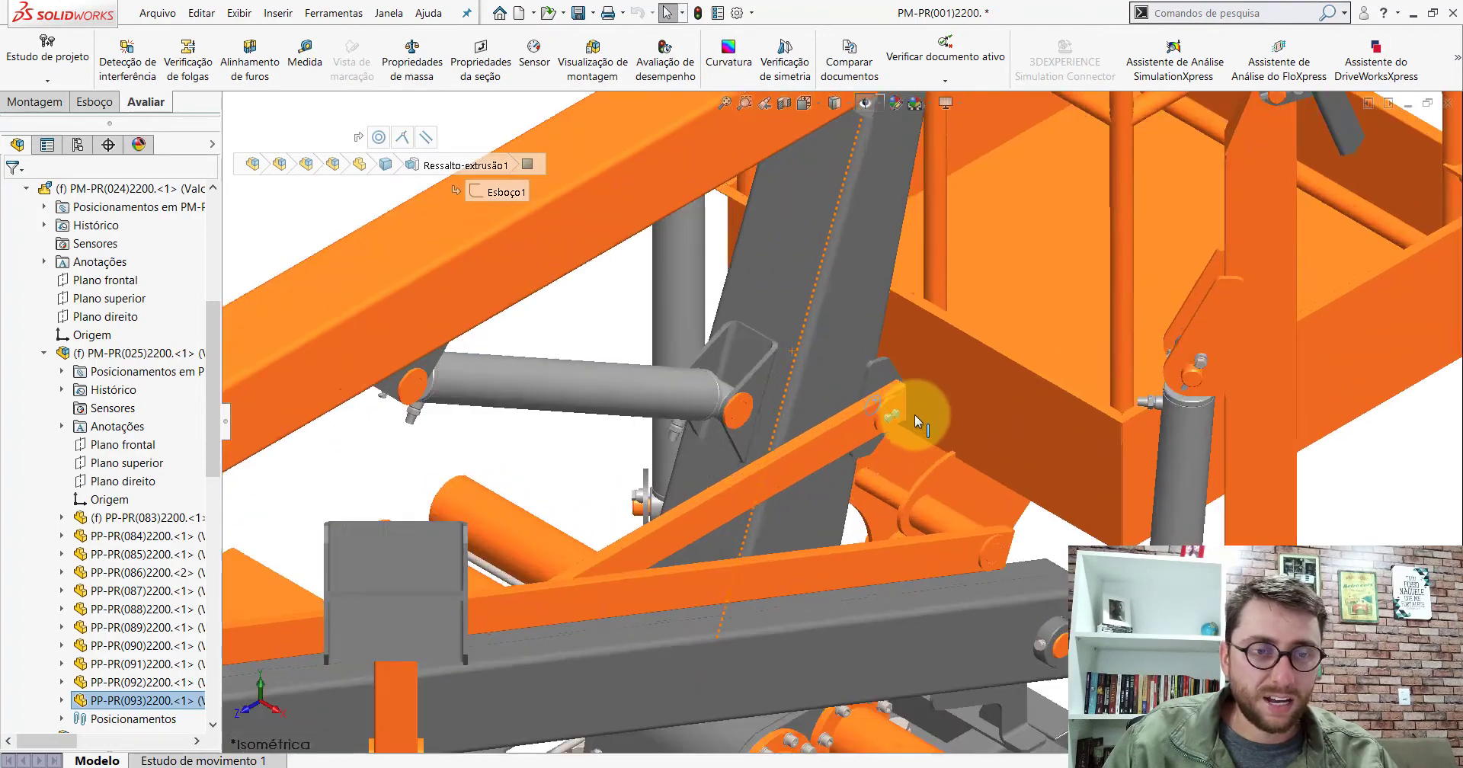
scroll(850, 415, "down", 3)
scroll(853, 417, "down", 3)
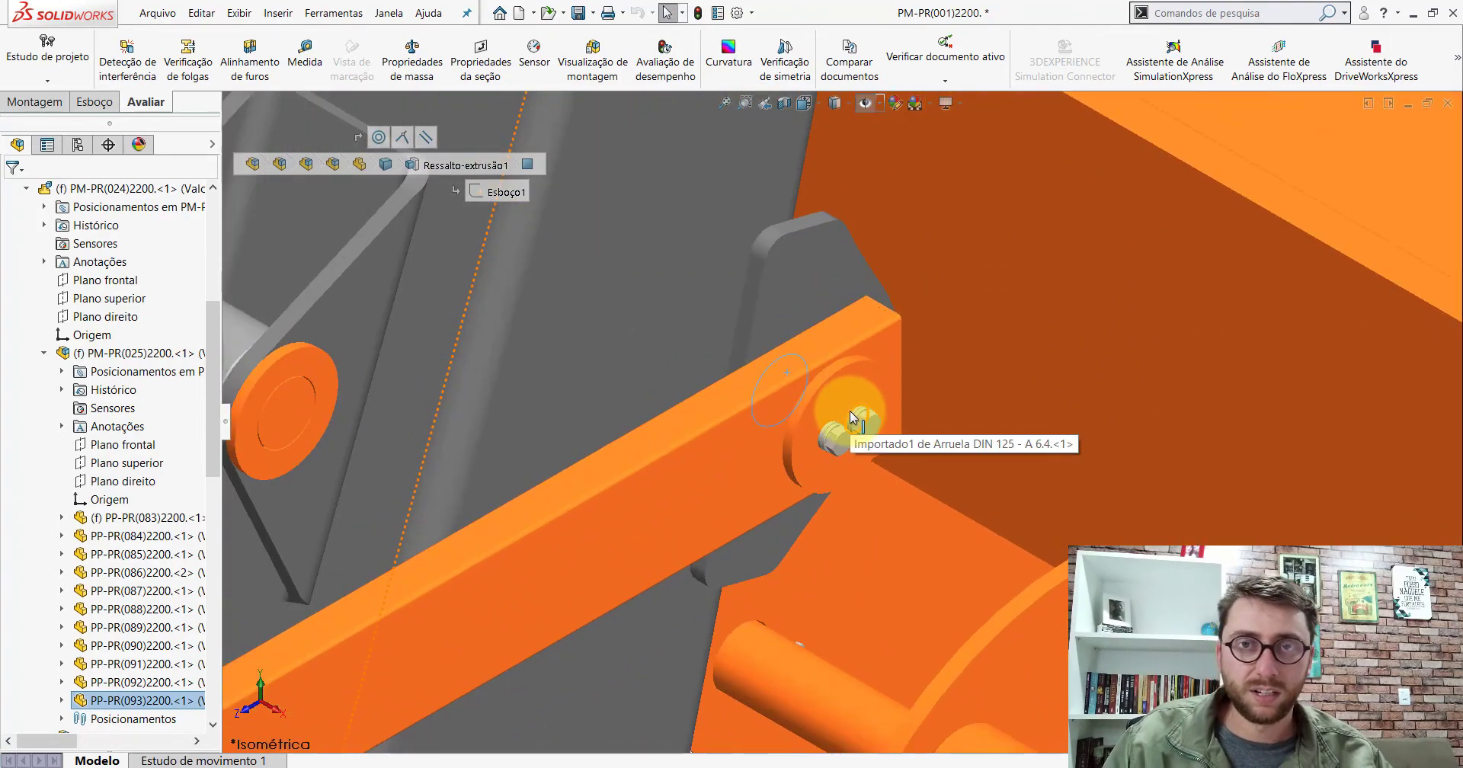
middle_click_drag(774, 398, 515, 363)
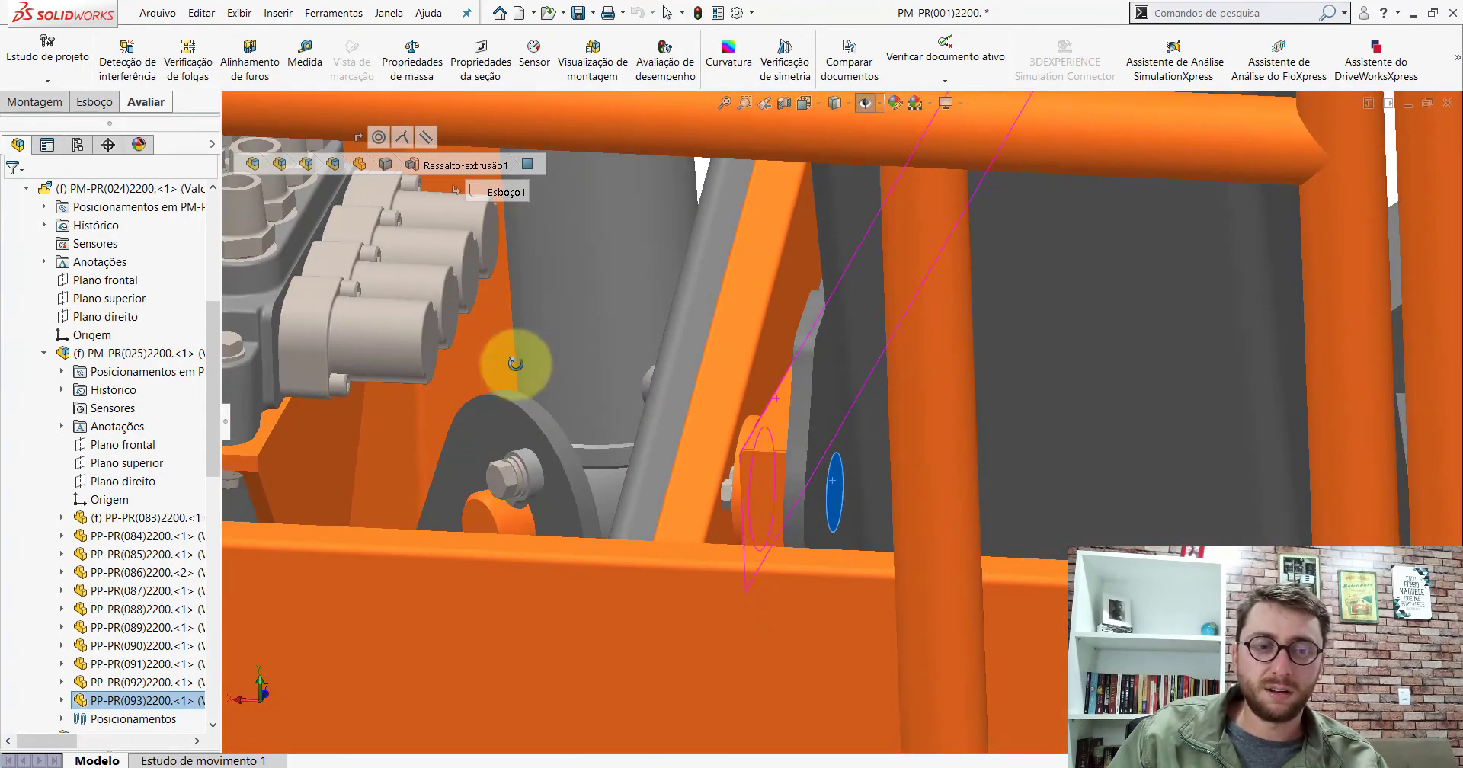
left_click(843, 481)
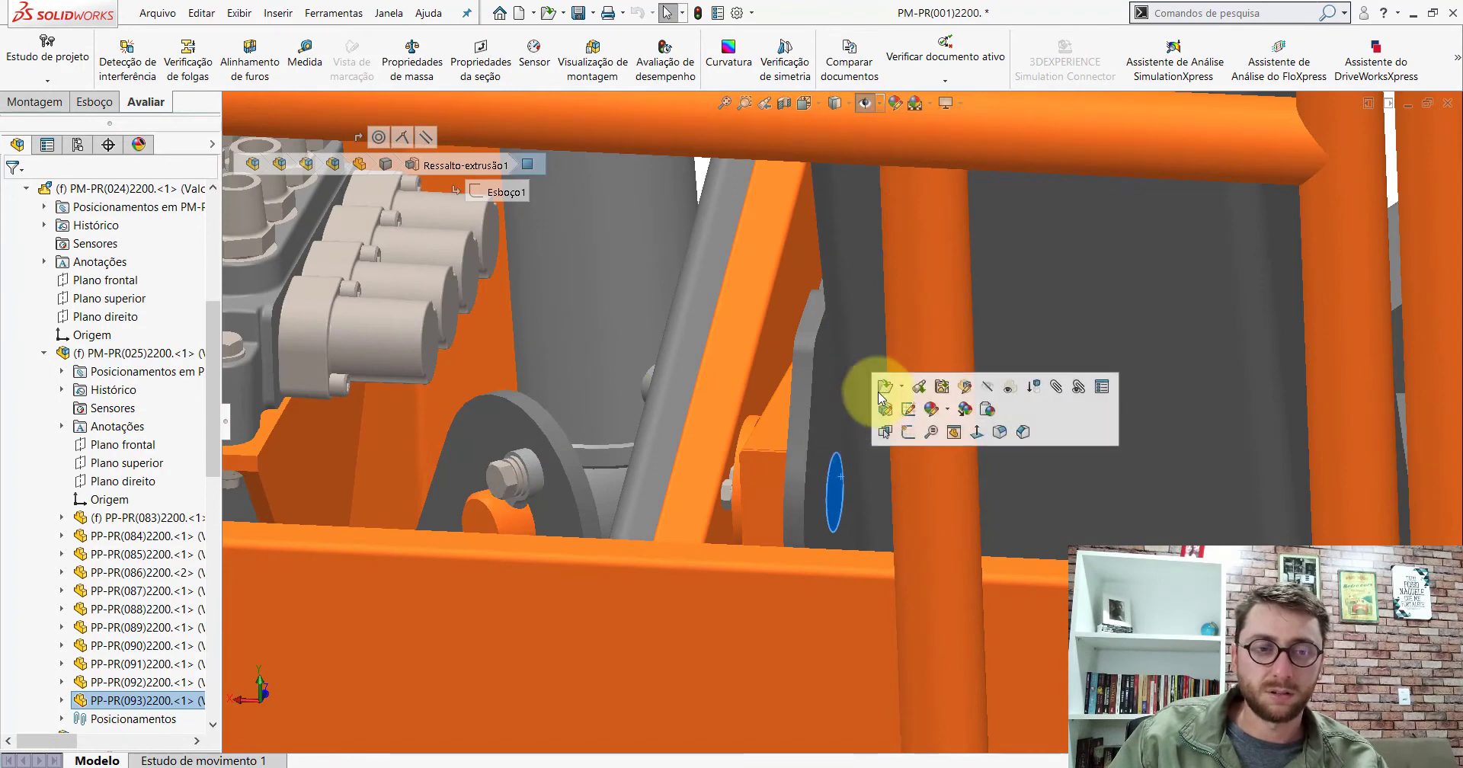
left_click(914, 387)
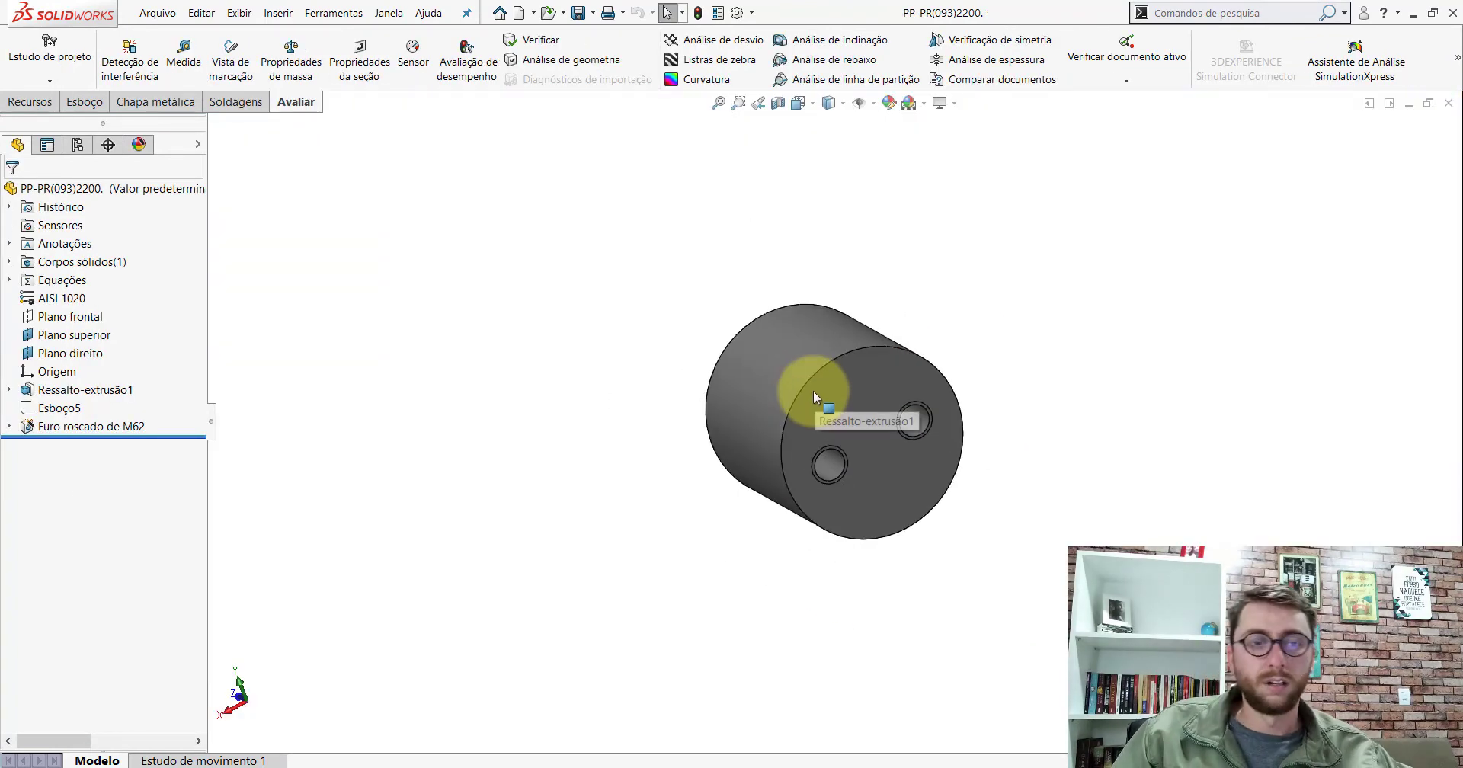
Show both the reference part and the trailer-lift assembly in isometric views
middle_click_drag(812, 391, 881, 310)
key("space")
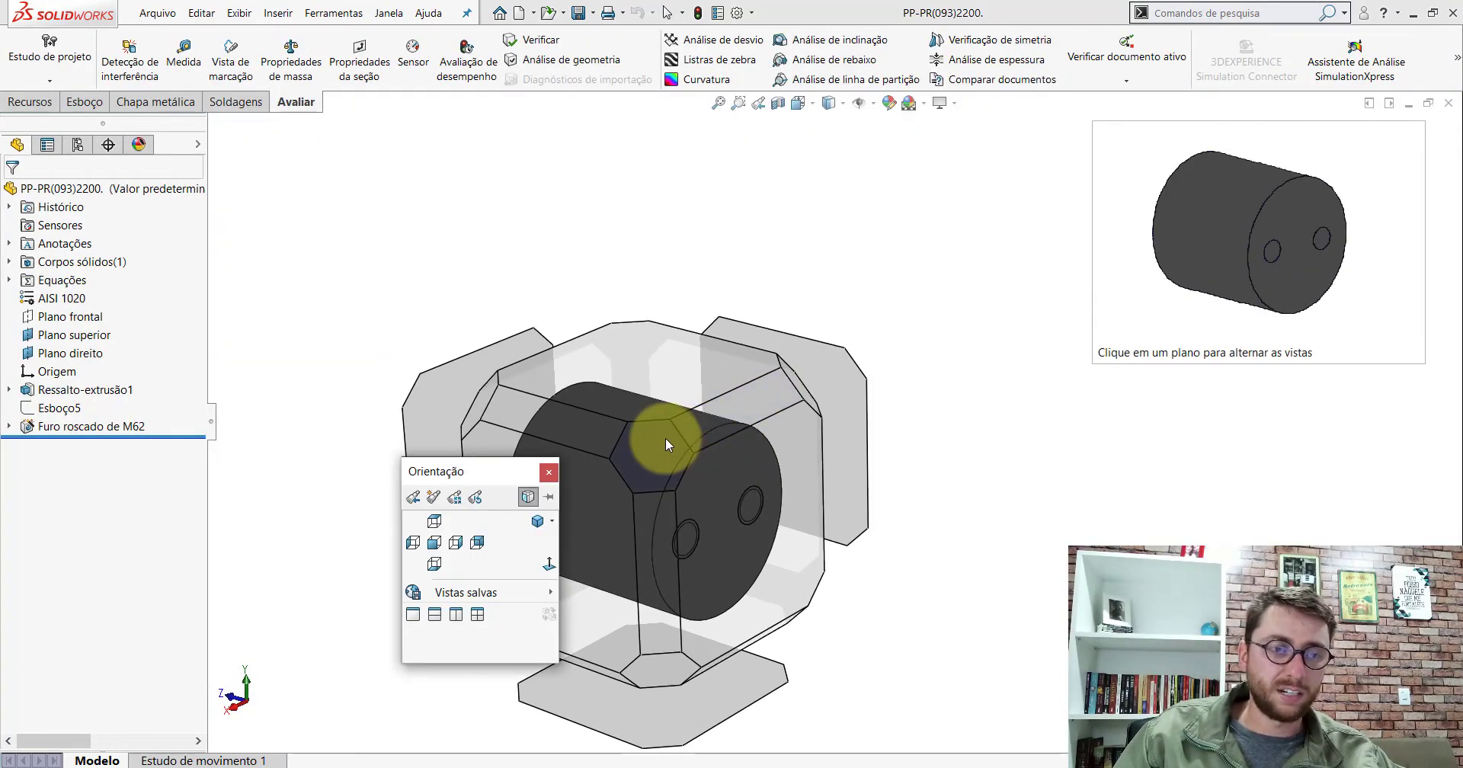
left_click(665, 435)
scroll(960, 397, "down", 1)
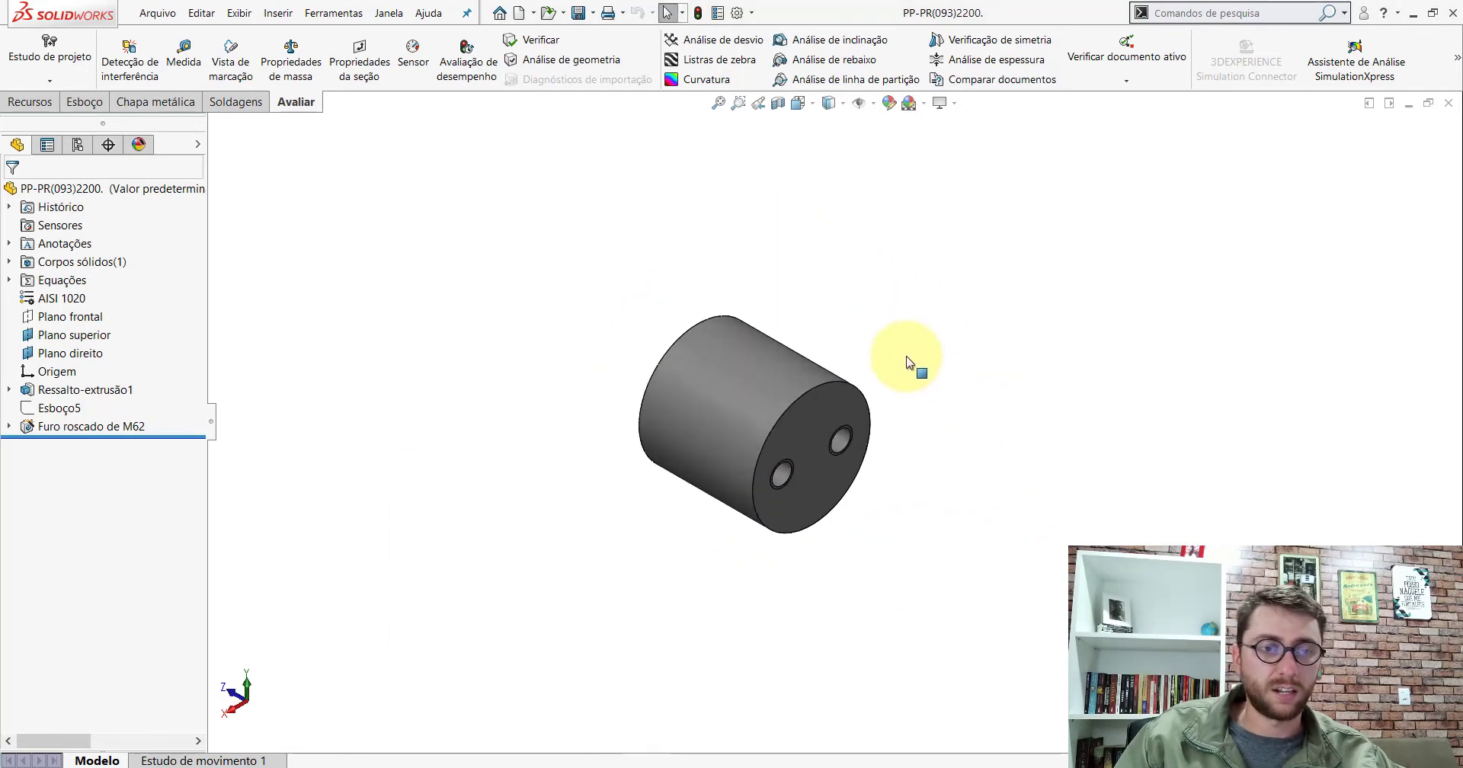
scroll(901, 354, "down", 1)
key("space")
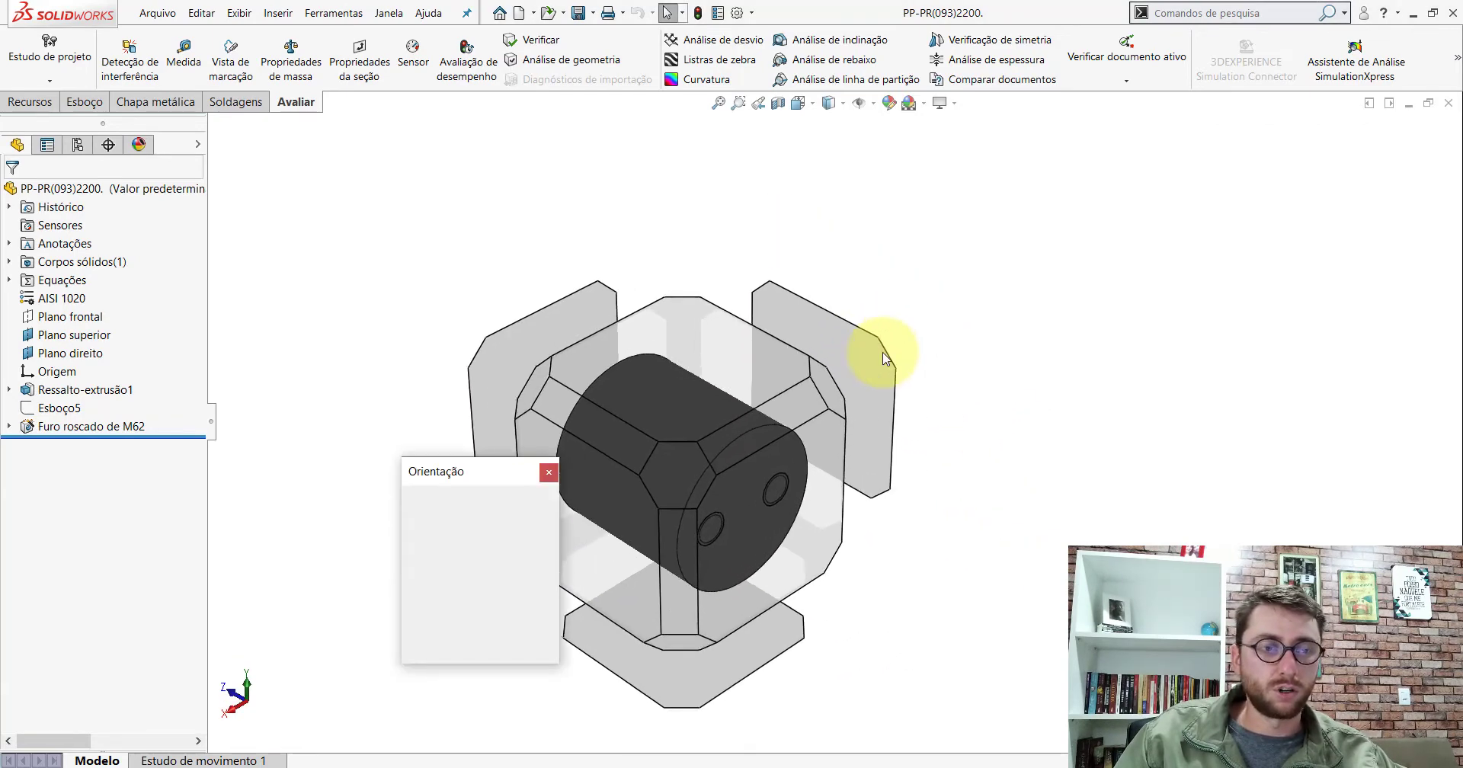
left_click(650, 489)
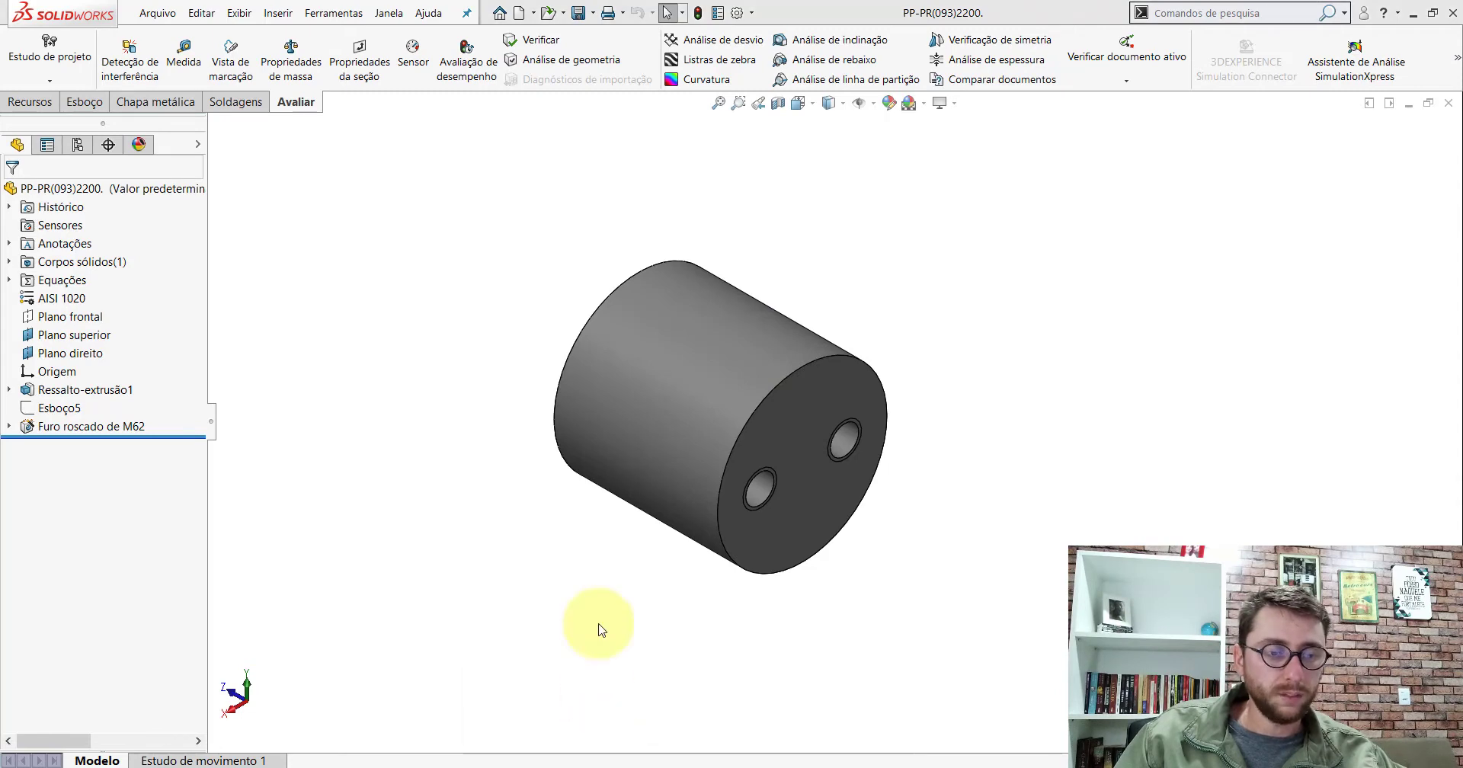
key("ctrl+Tab")
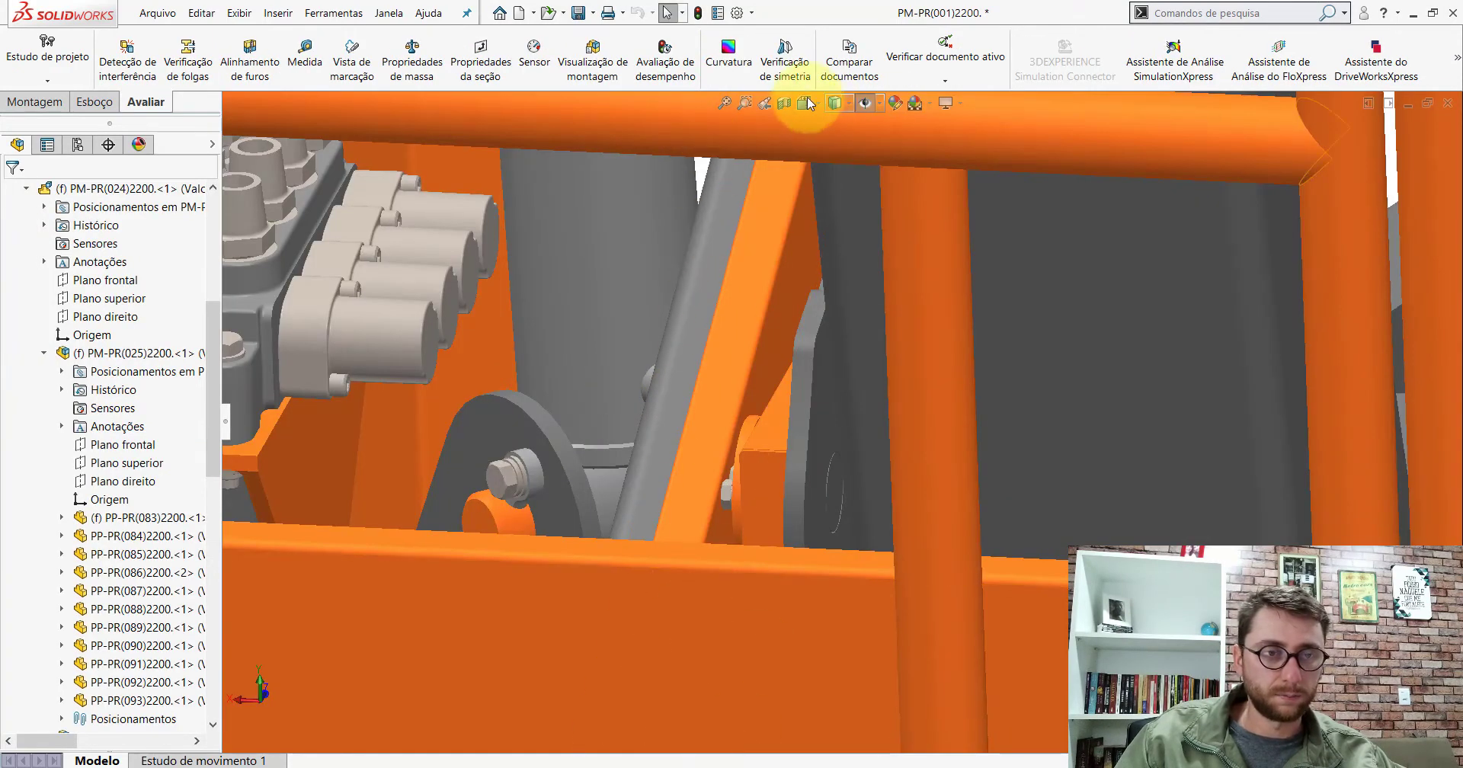
left_click(807, 103)
left_click(908, 126)
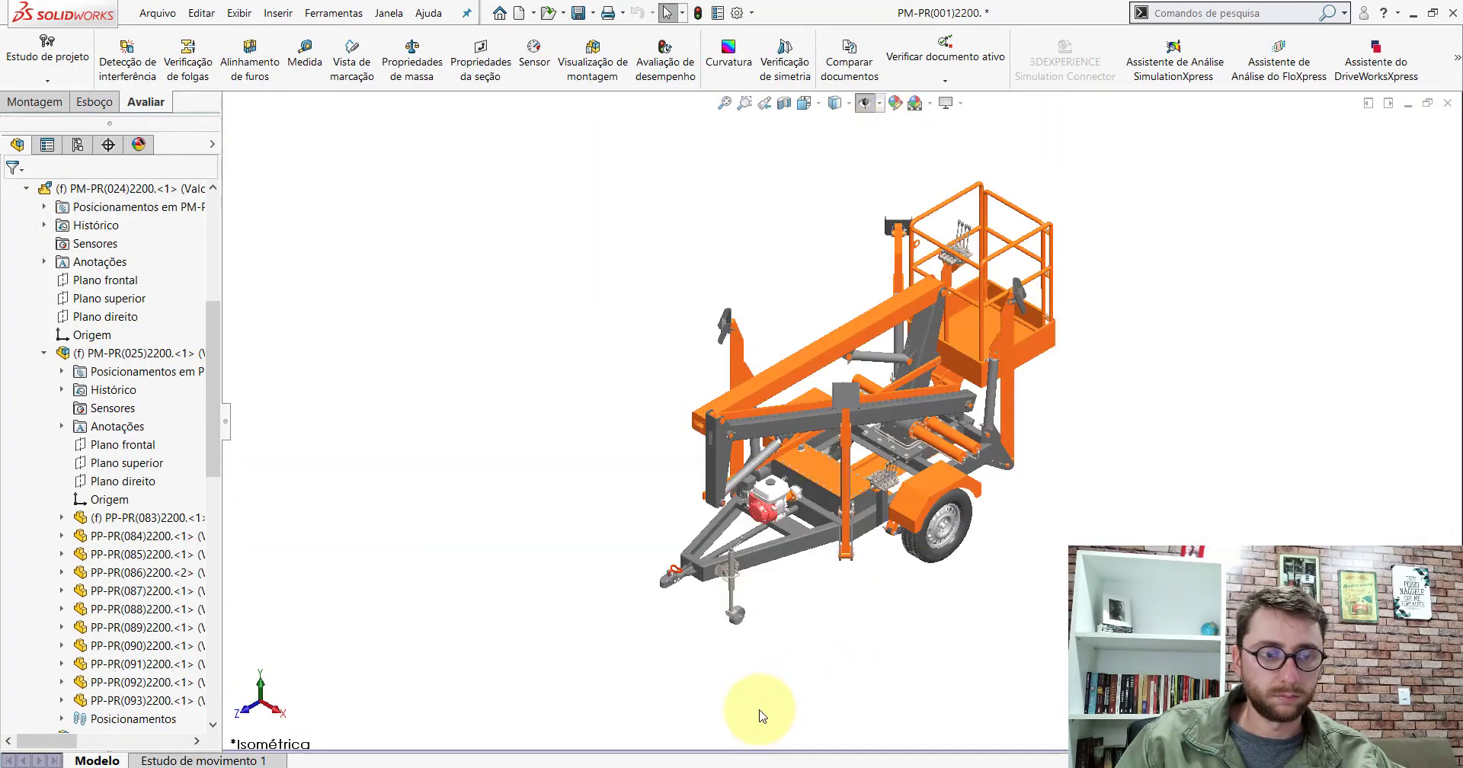
left_click(793, 685)
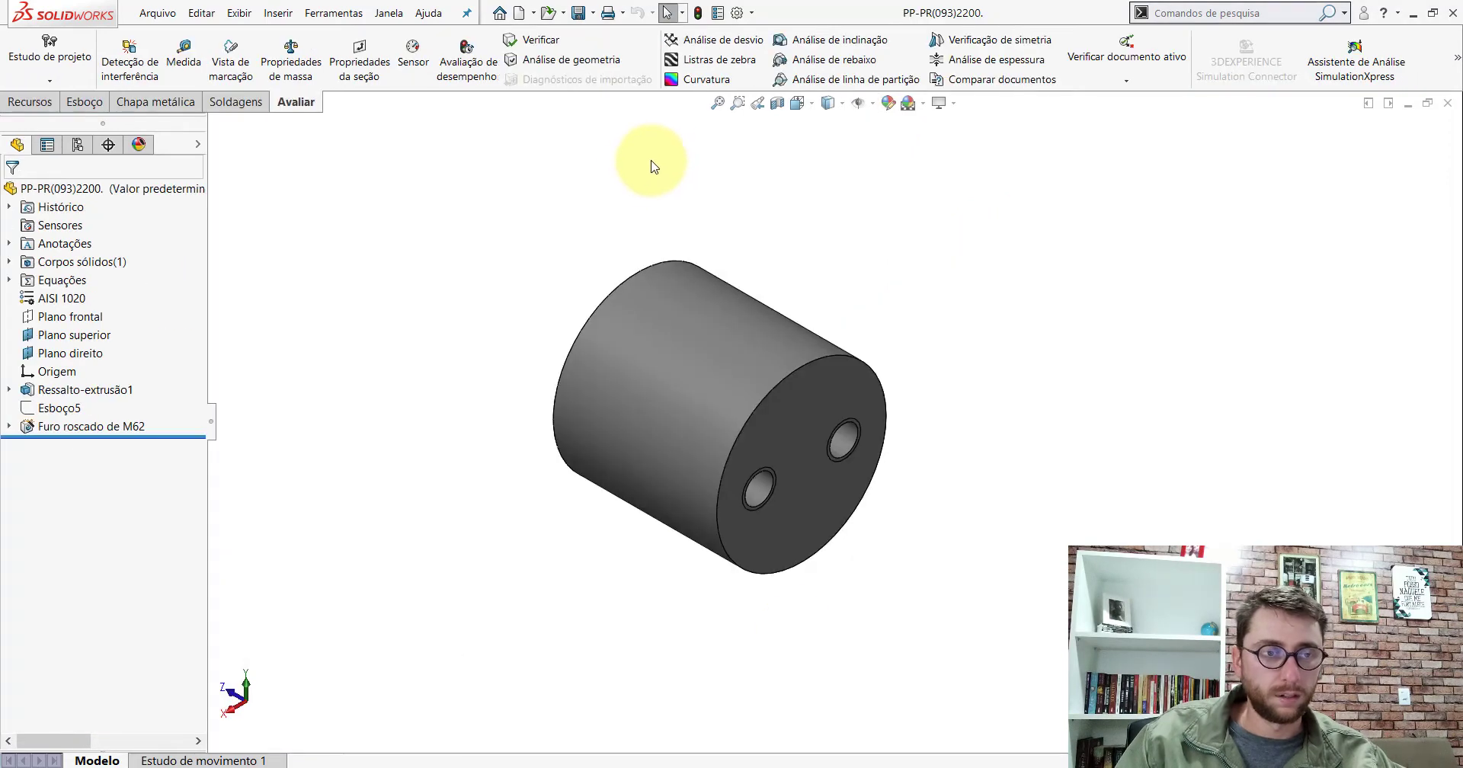
Measure the 28.94 mm between the cylinder's end faces, then start a new document
left_click(197, 67)
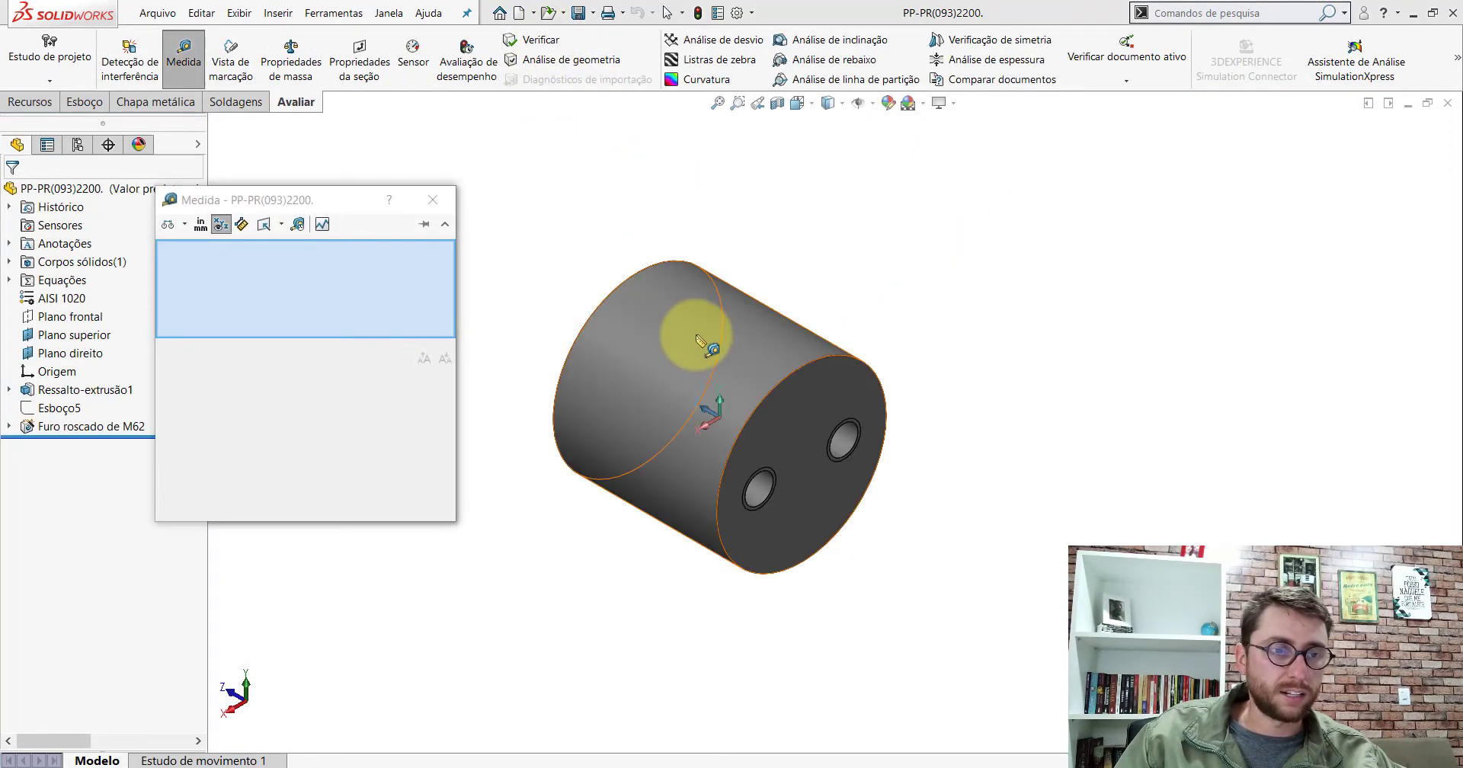
left_click(686, 326)
left_click(897, 300)
left_click(838, 406)
mouse_move(837, 406)
middle_mouse_down()
mouse_move(875, 398)
mouse_move(669, 327)
mouse_move(741, 375)
mouse_move(712, 343)
middle_mouse_up()
left_click(678, 327)
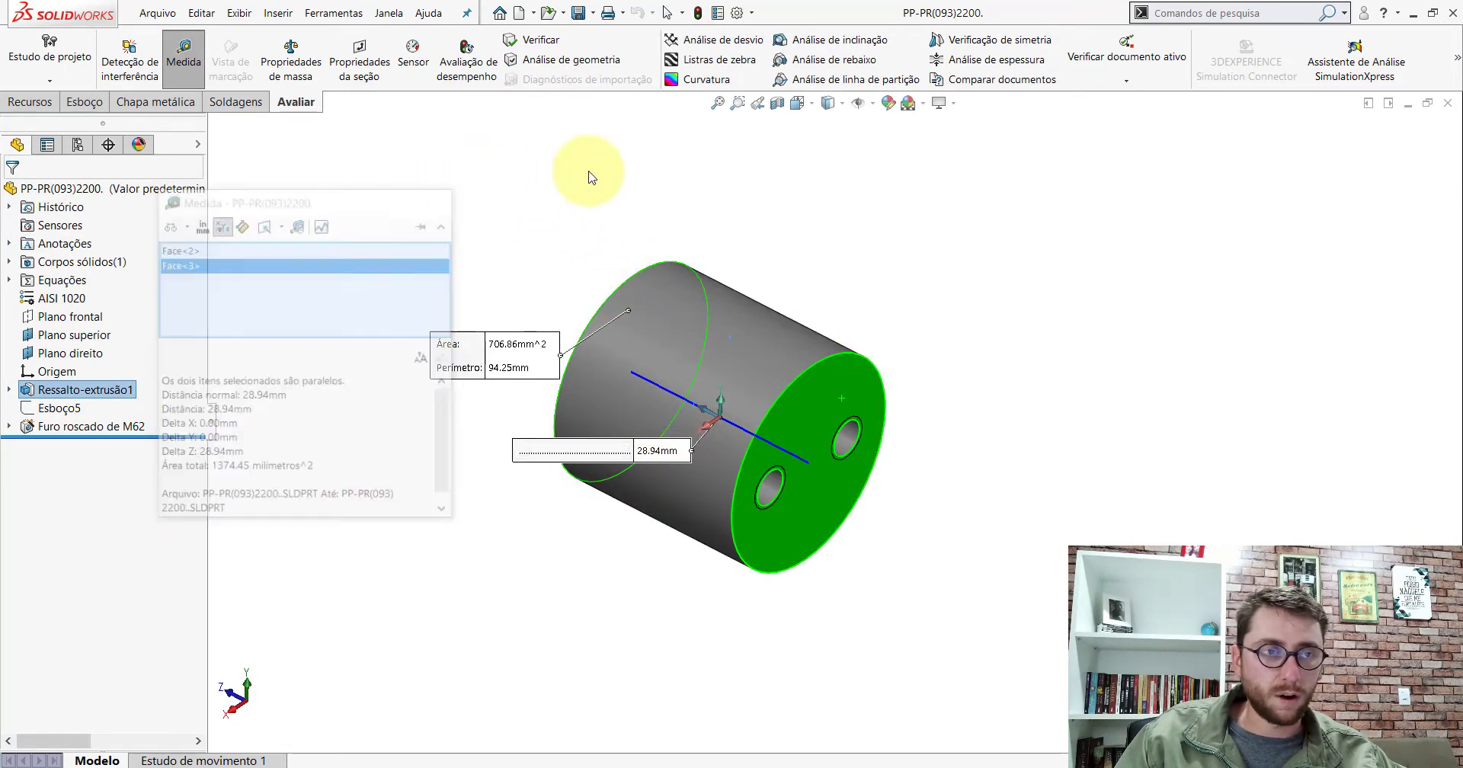
key("Escape")
left_click(519, 12)
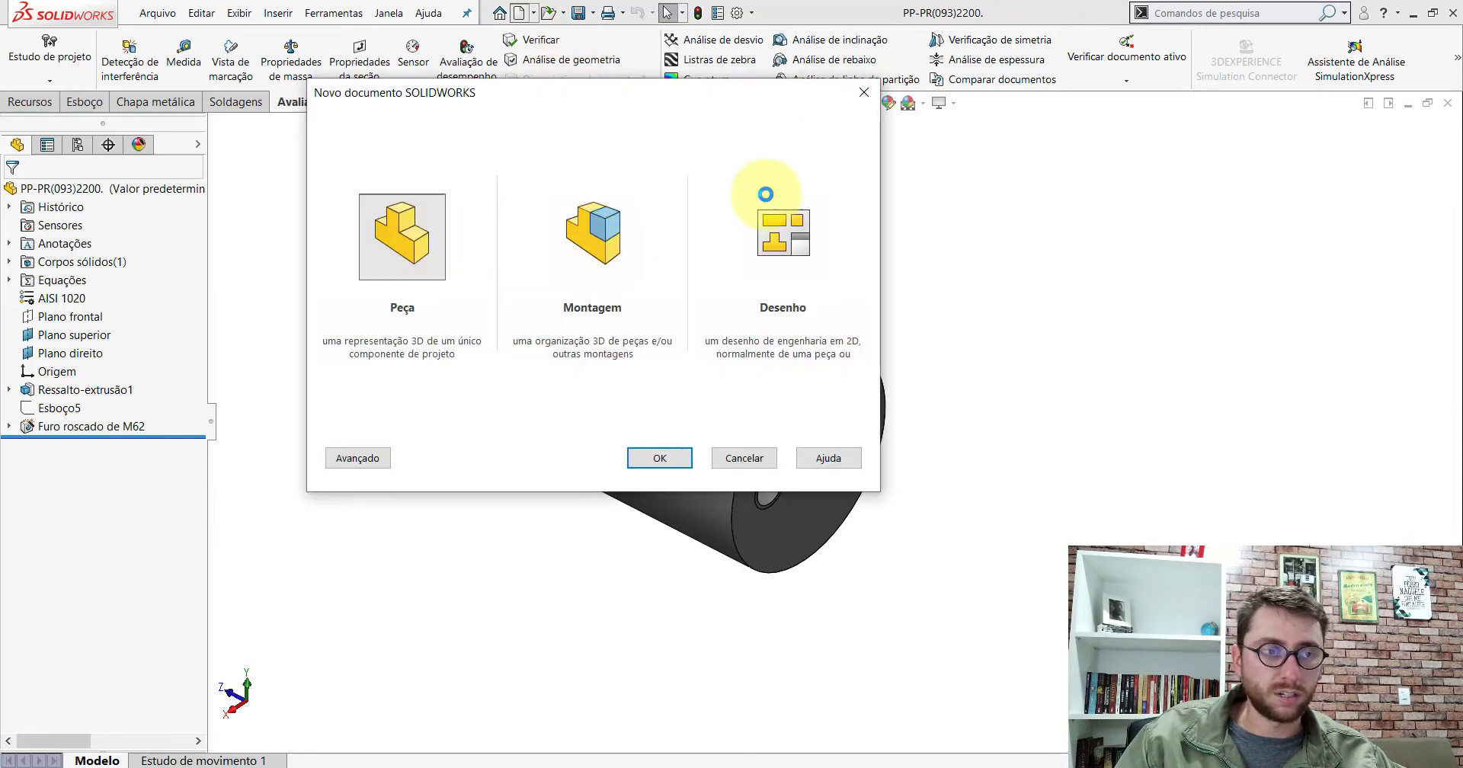
Create a new part and sketch an origin-centred circle on the Right Plane
left_click(801, 103)
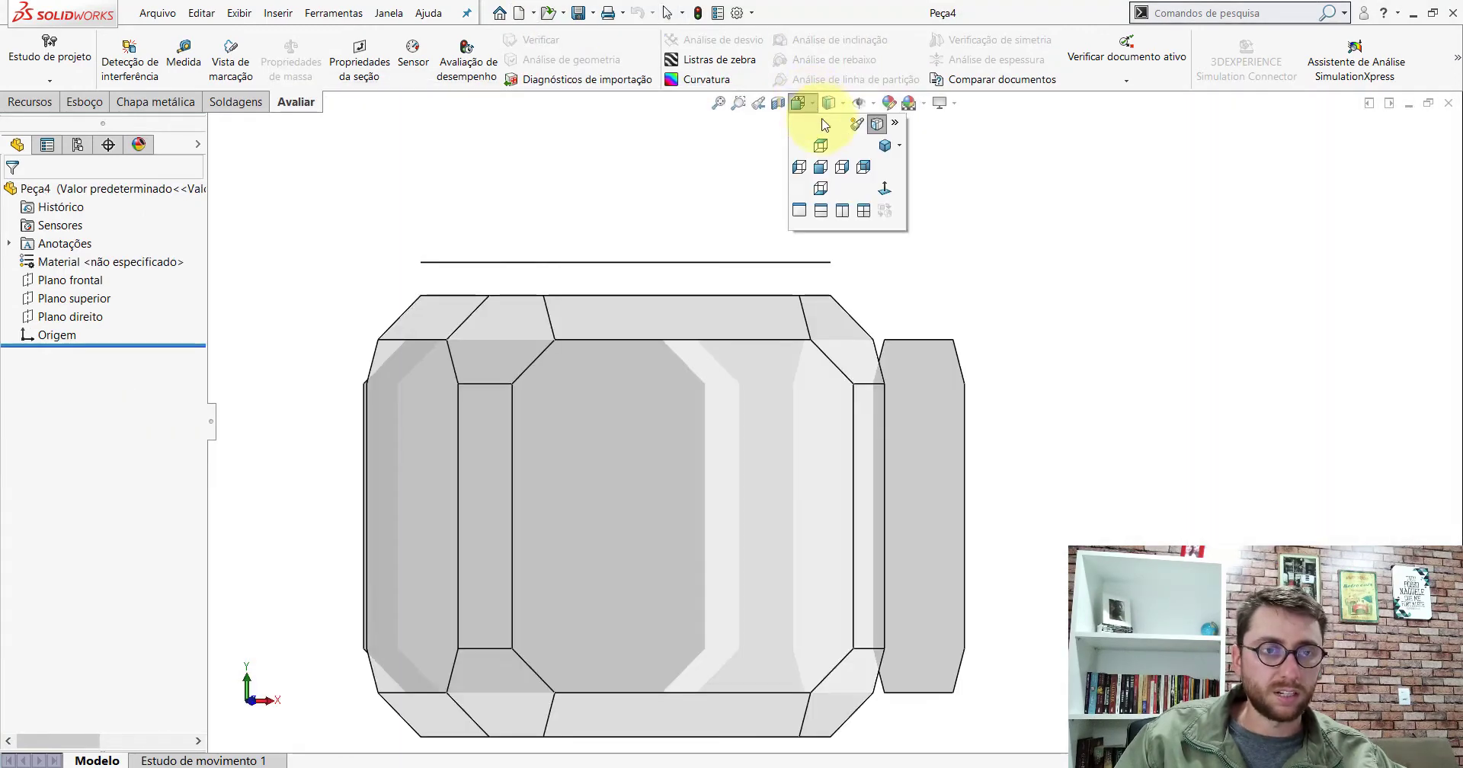
left_click(885, 148)
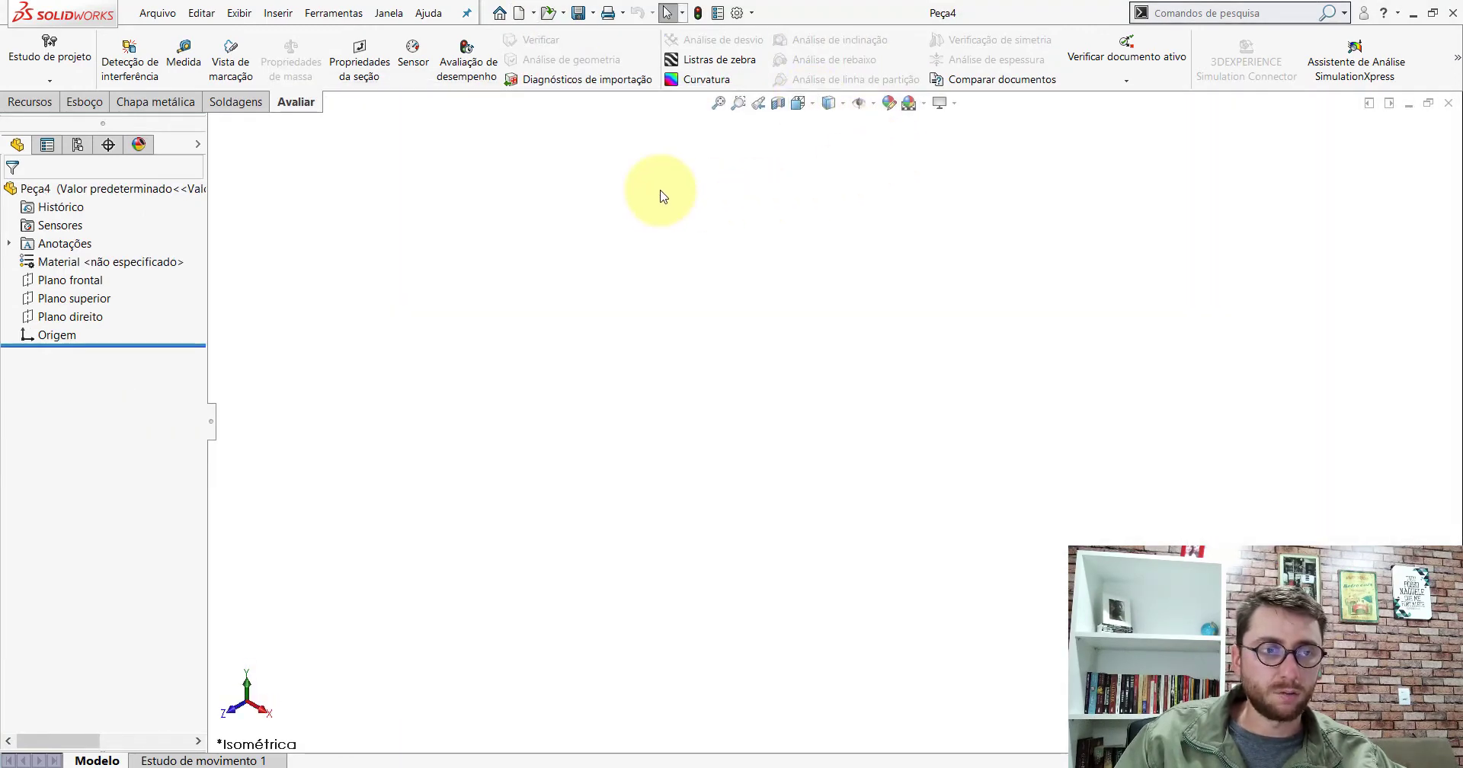
left_click(84, 319)
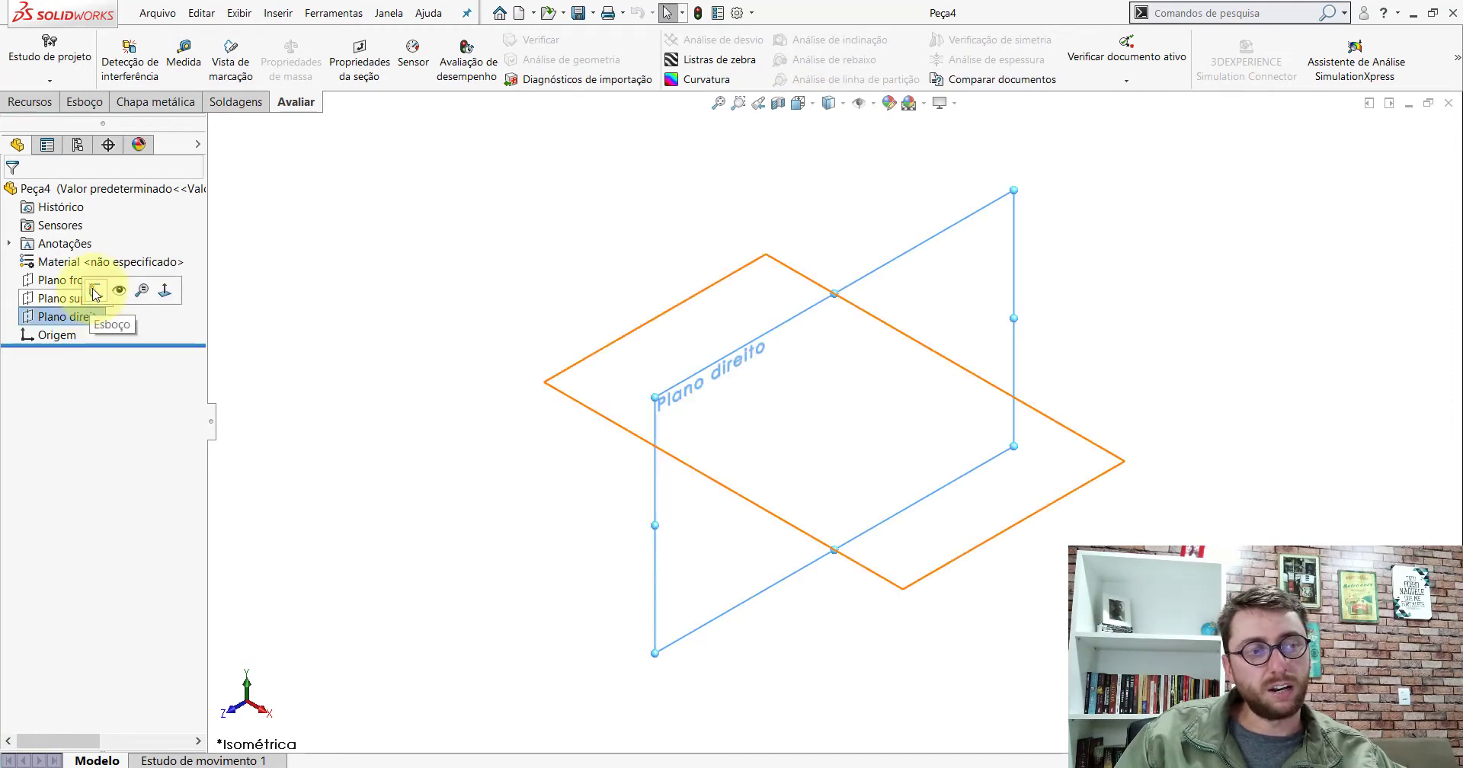
left_click(96, 294)
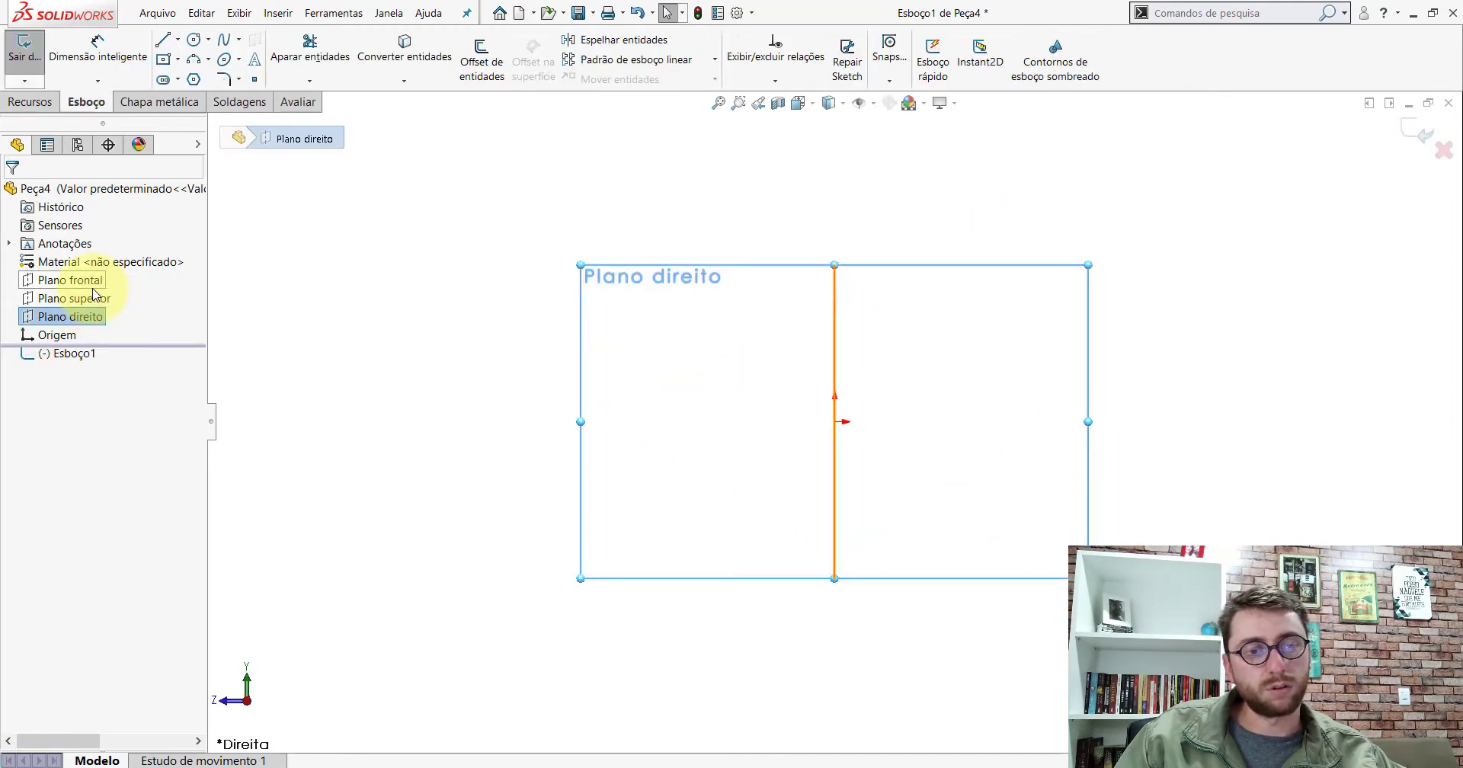
left_click(195, 40)
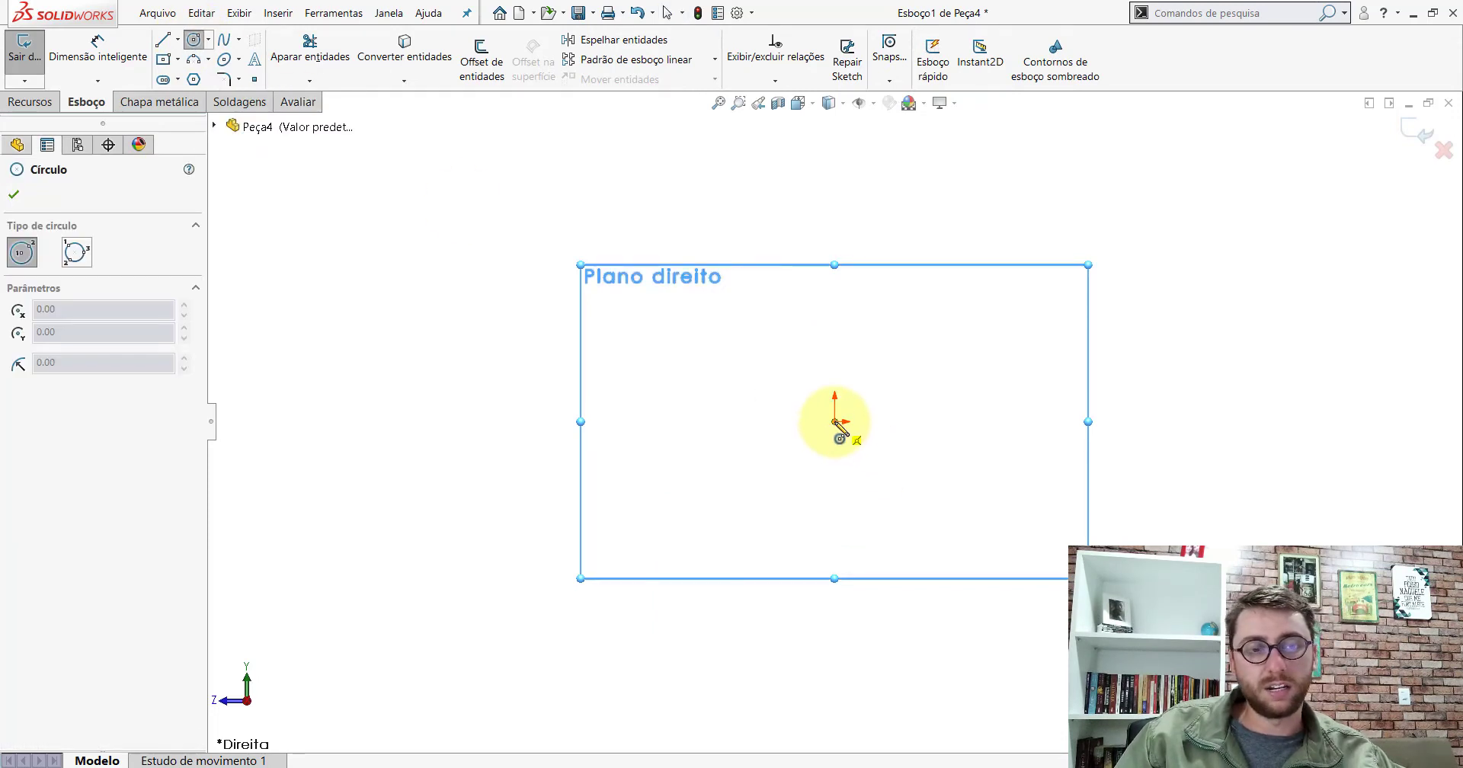
left_click(836, 423)
left_click(930, 284)
key("Escape")
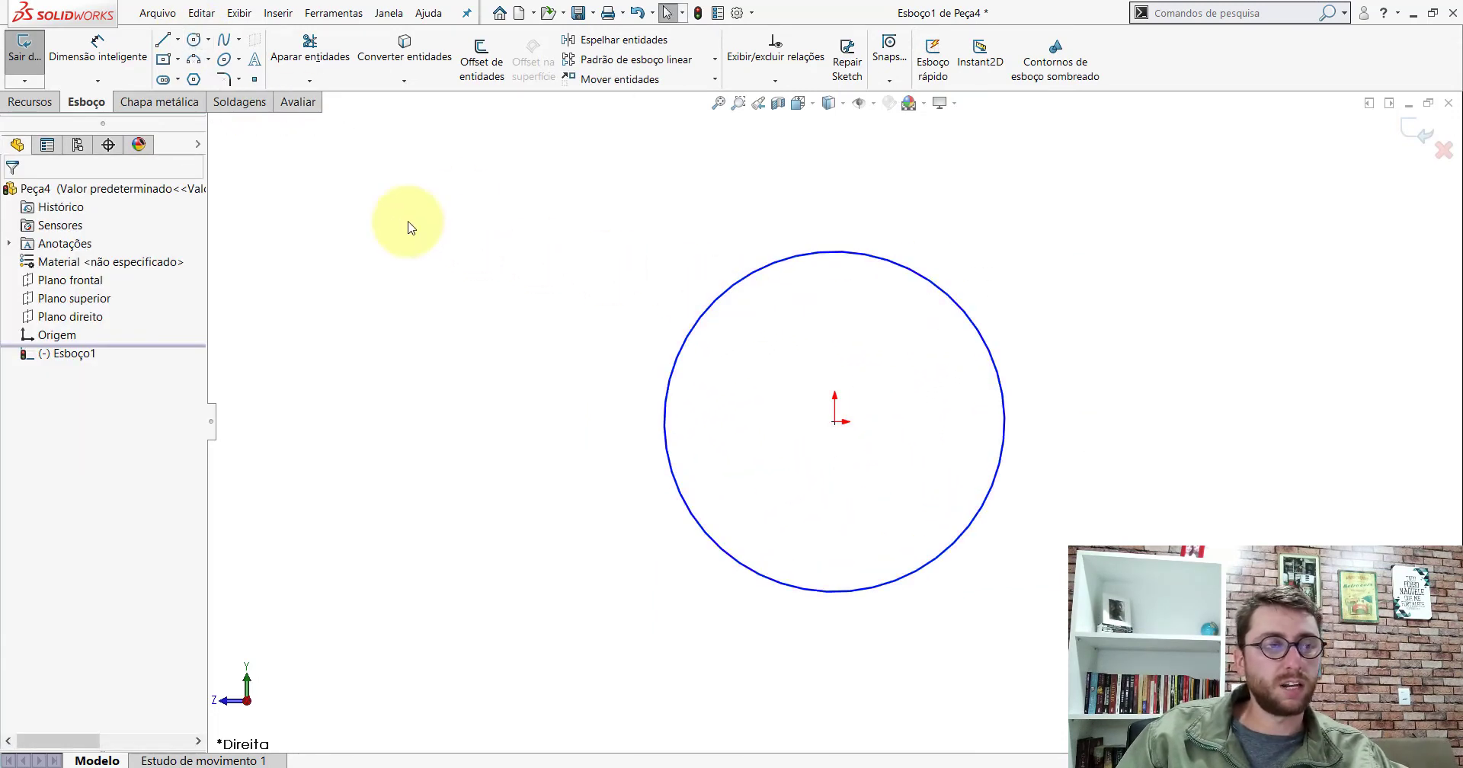
Dimension the circle's diameter to 30 mm
left_click(118, 74)
scroll(990, 465, "up", 3)
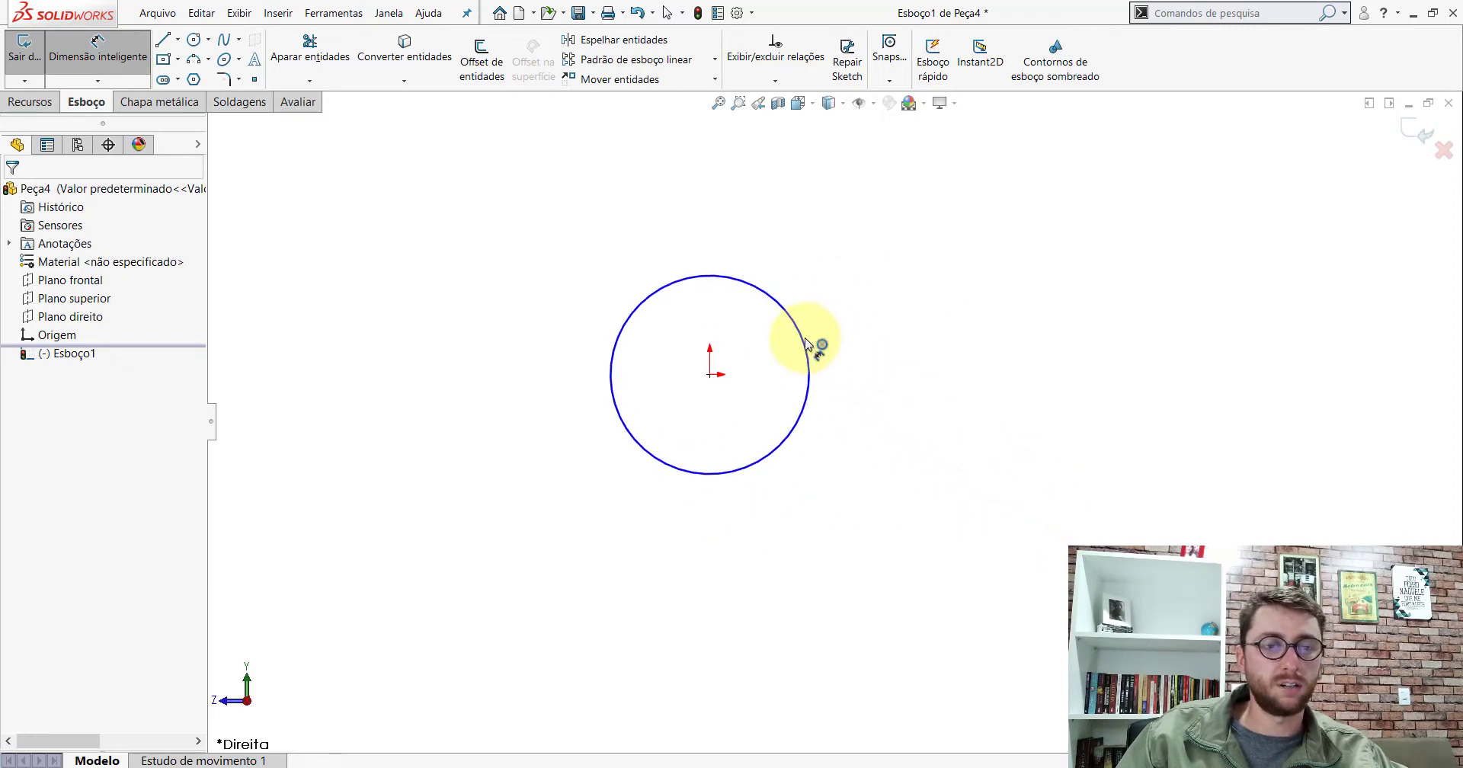
left_click(806, 341)
left_click(868, 372)
type("30")
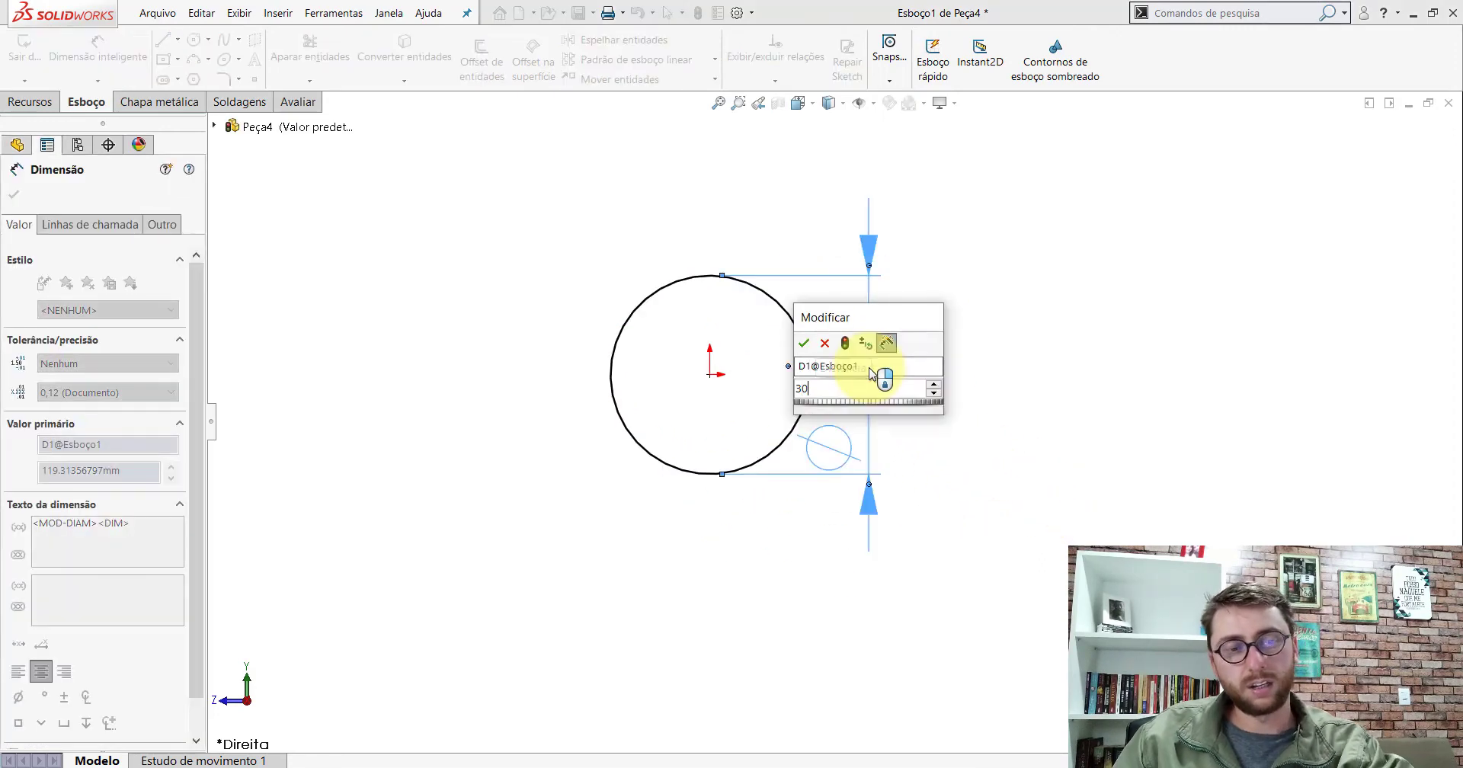
key("Return")
left_click(35, 101)
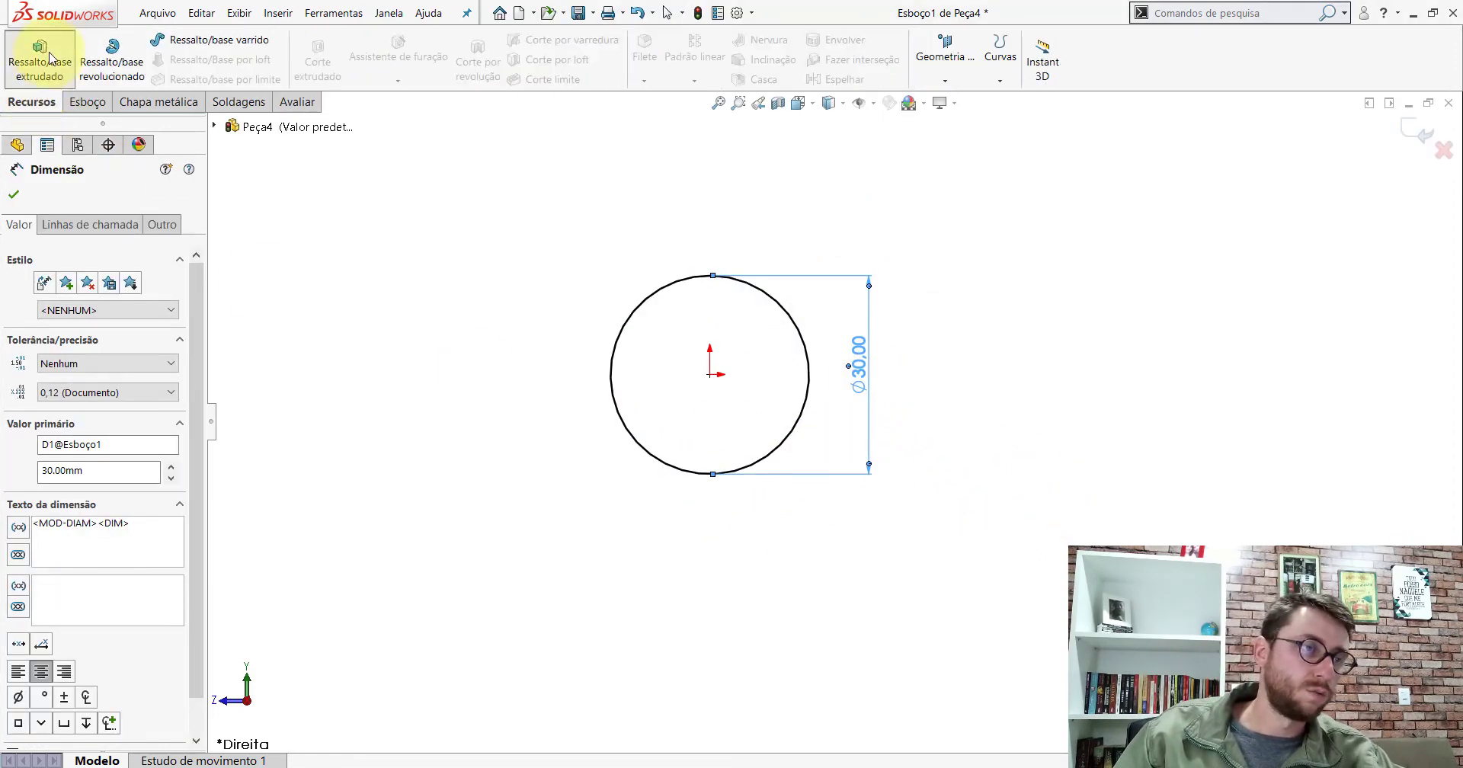
Extrude the Ø30 circle Mid Plane to 28.94 mm to form the cylinder
left_click(53, 286)
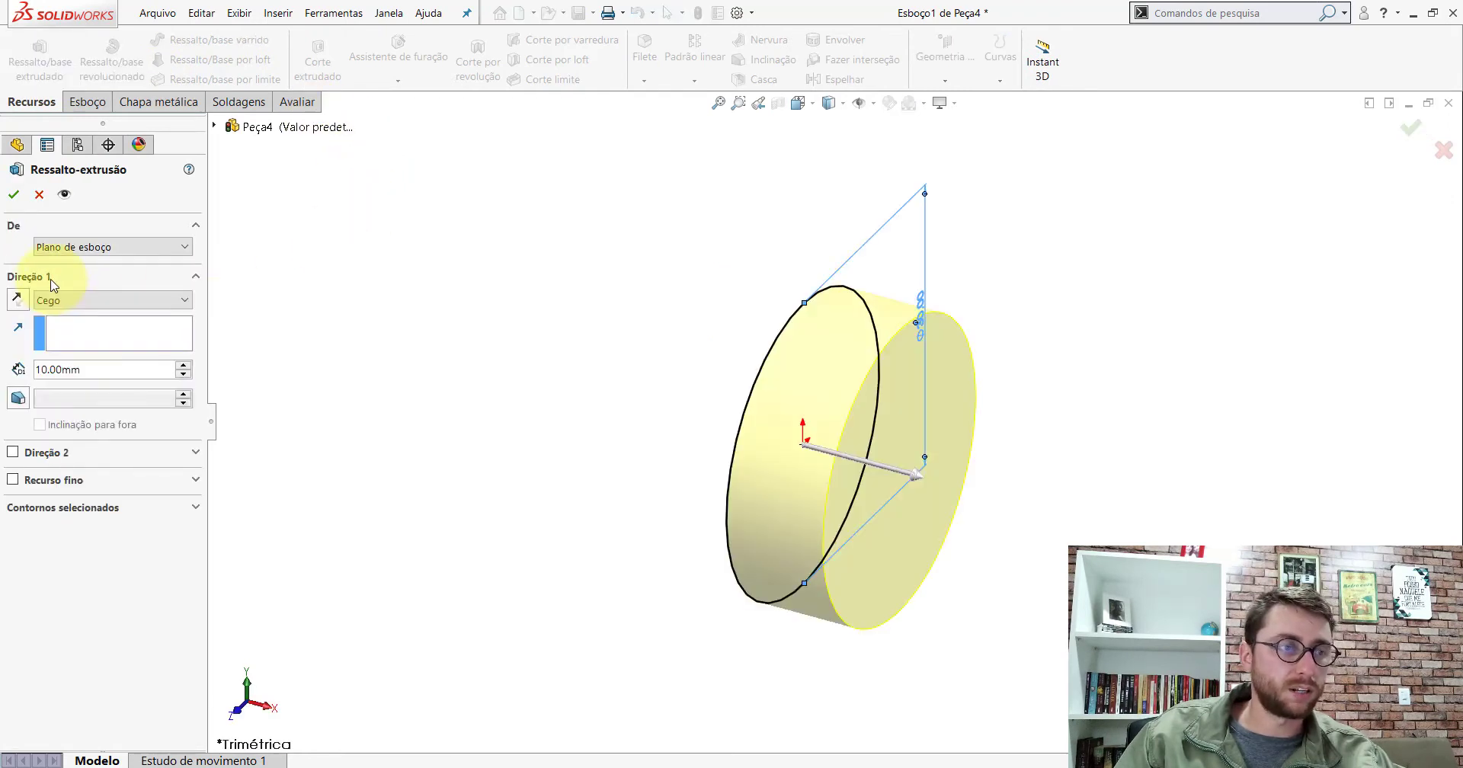
left_click(65, 378)
type("28.94")
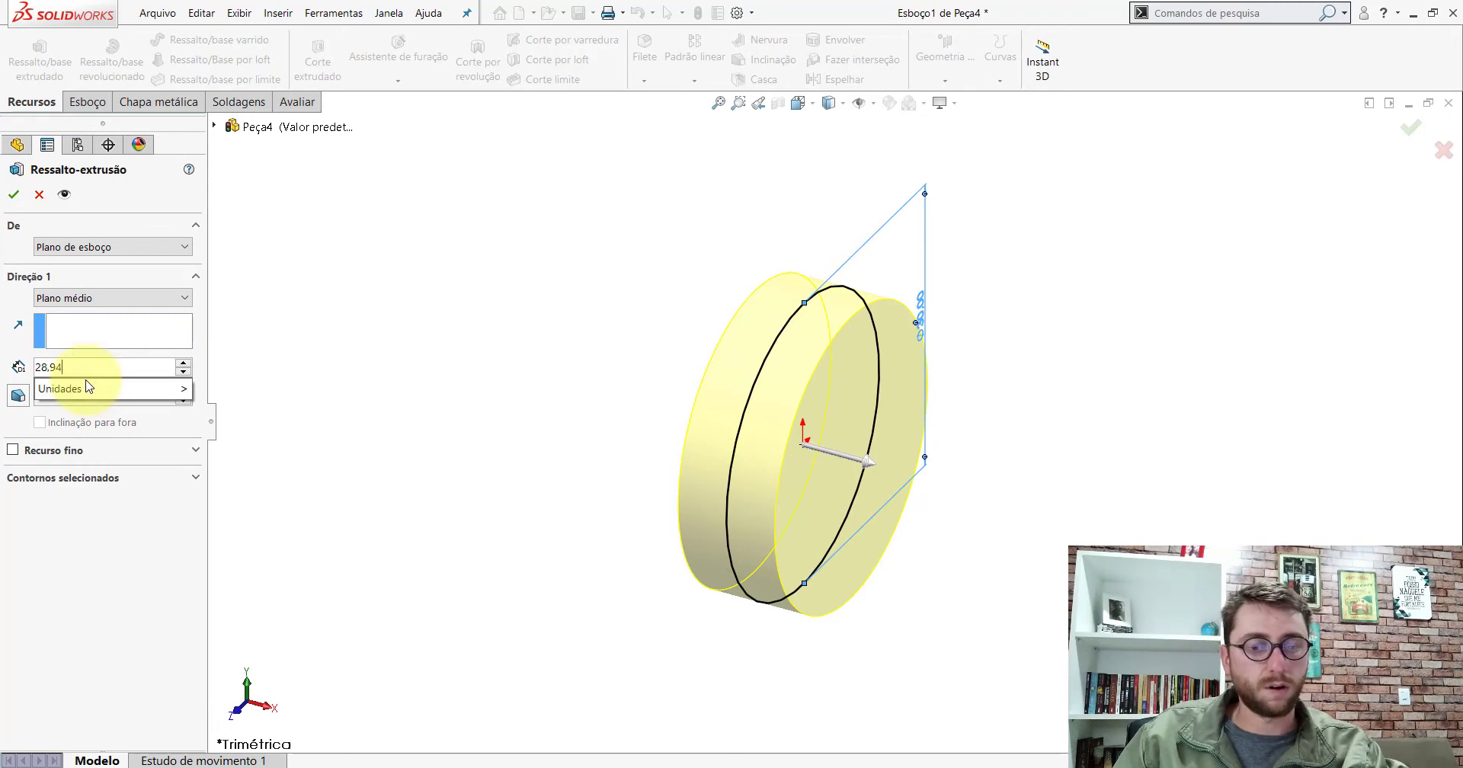
key("Return")
left_click(13, 195)
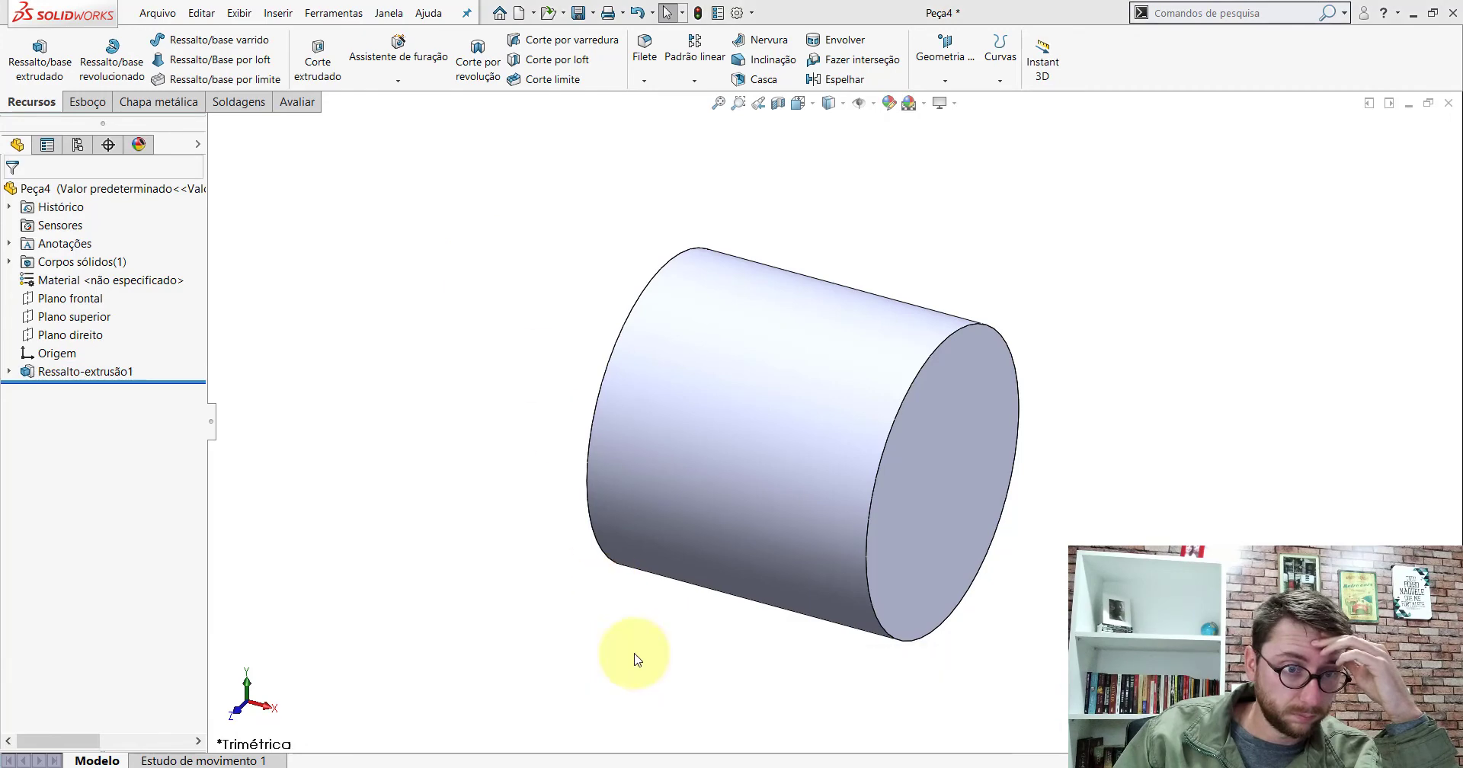
left_click(297, 102)
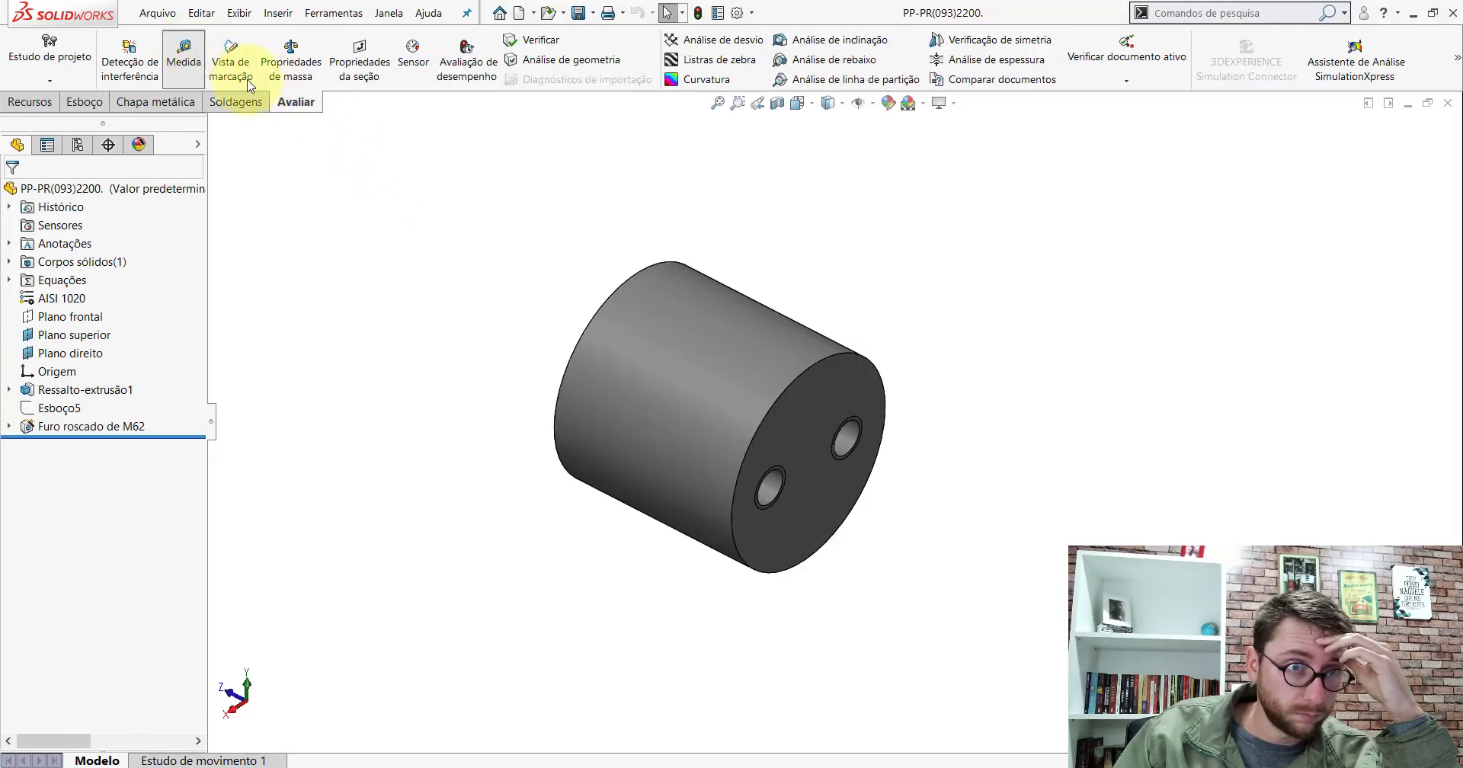
Measure the reference part's length, its Ø5 mm hole and the hole's offset from centre
left_click(725, 326)
left_click(898, 301)
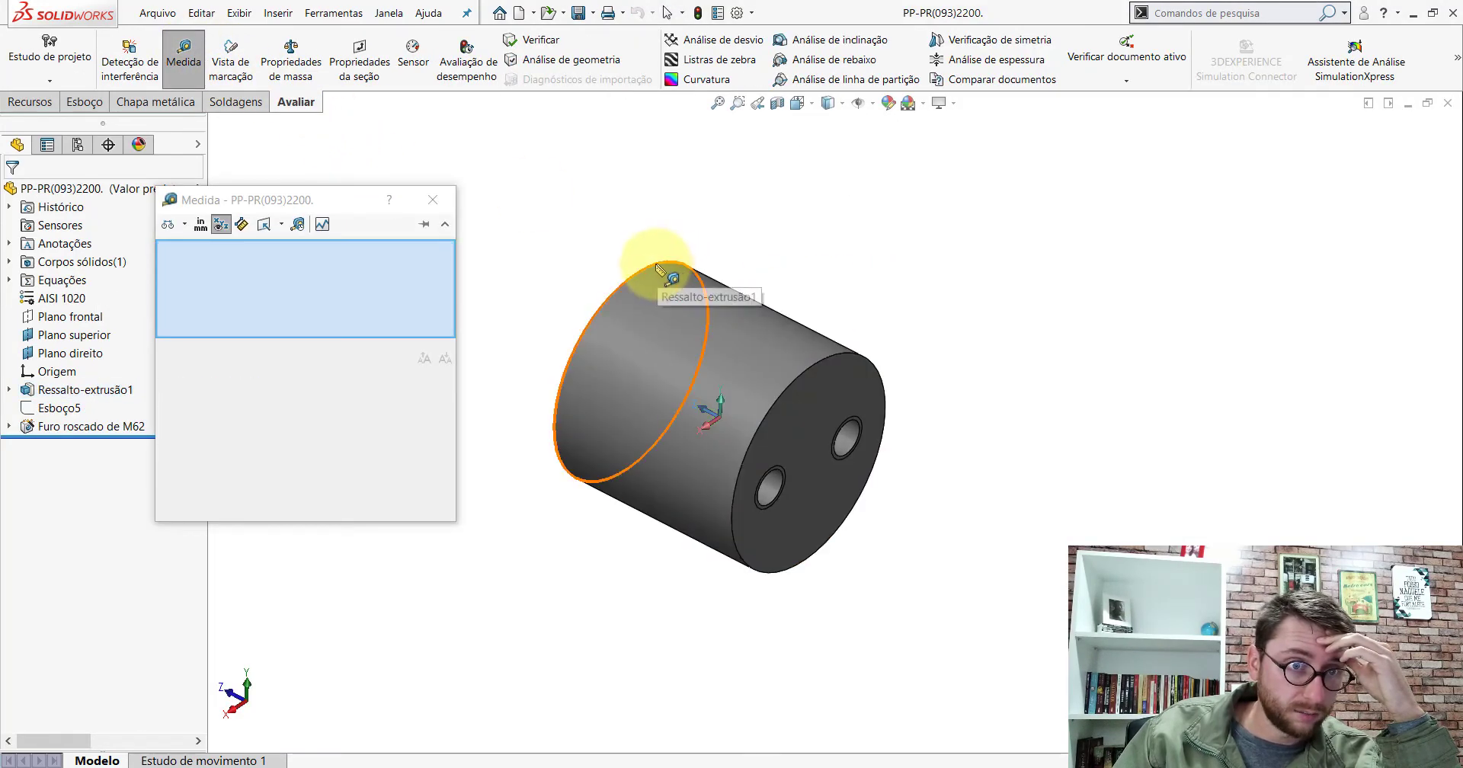
left_click(656, 267)
left_click(850, 381)
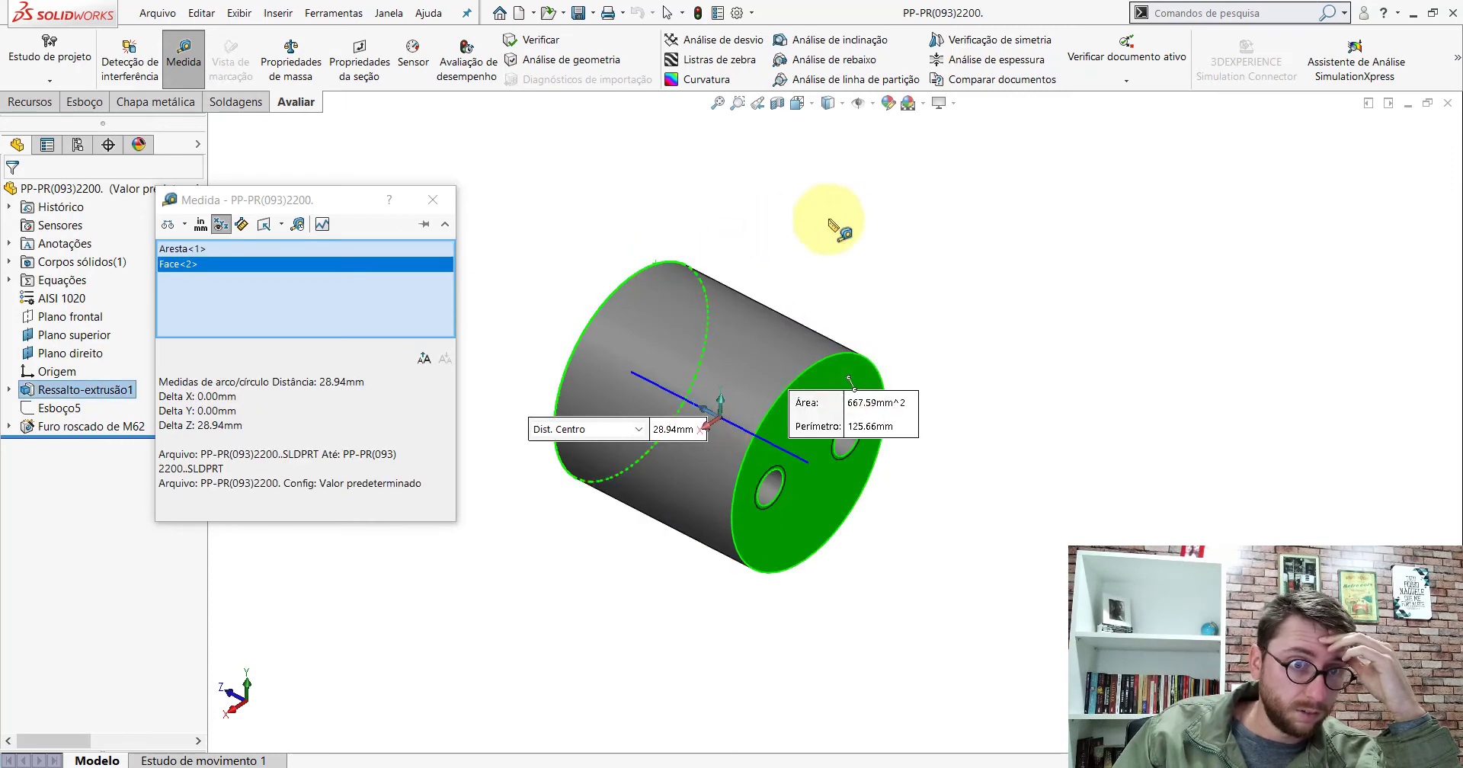
left_click(830, 221)
scroll(823, 471, "down", 3)
left_click(719, 475)
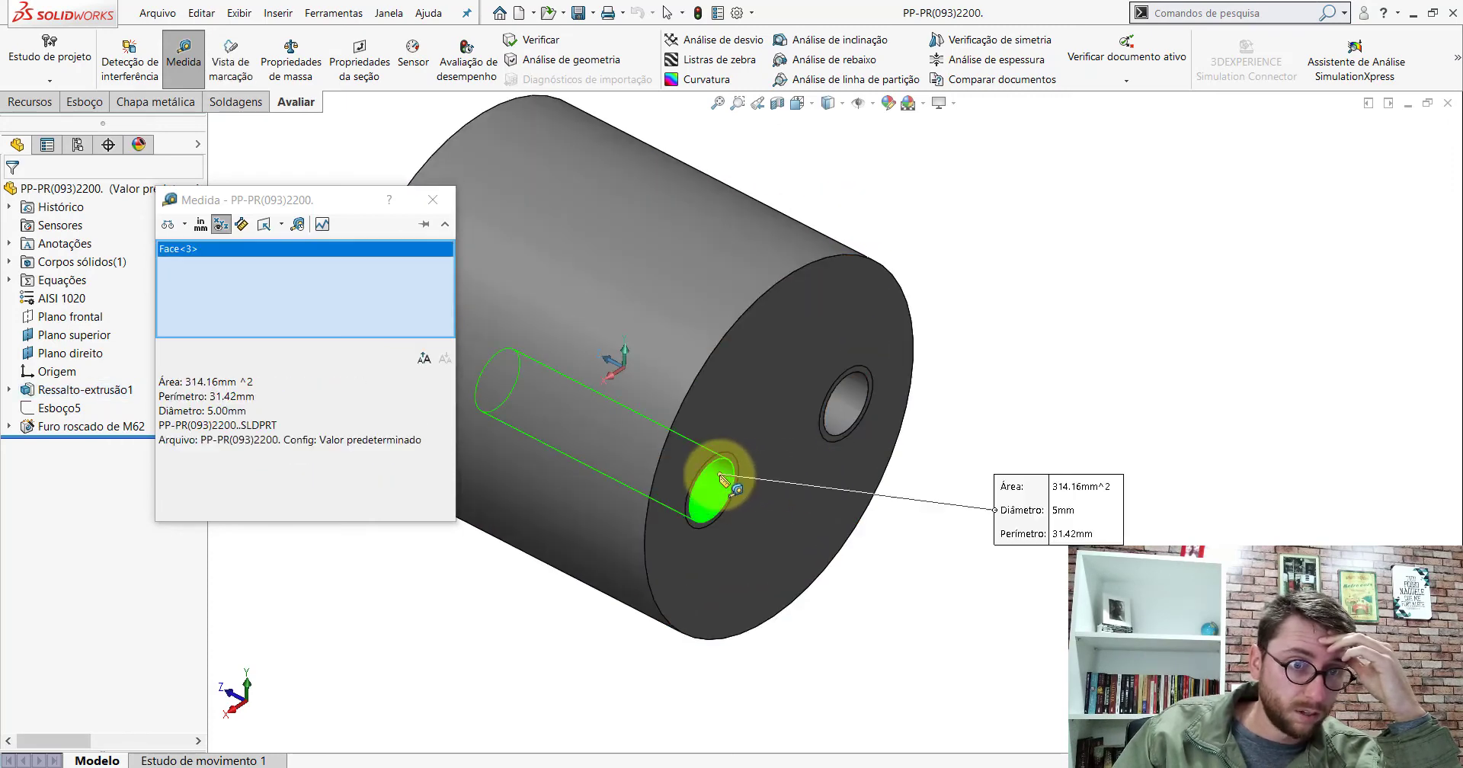
middle_click_drag(745, 490, 650, 376)
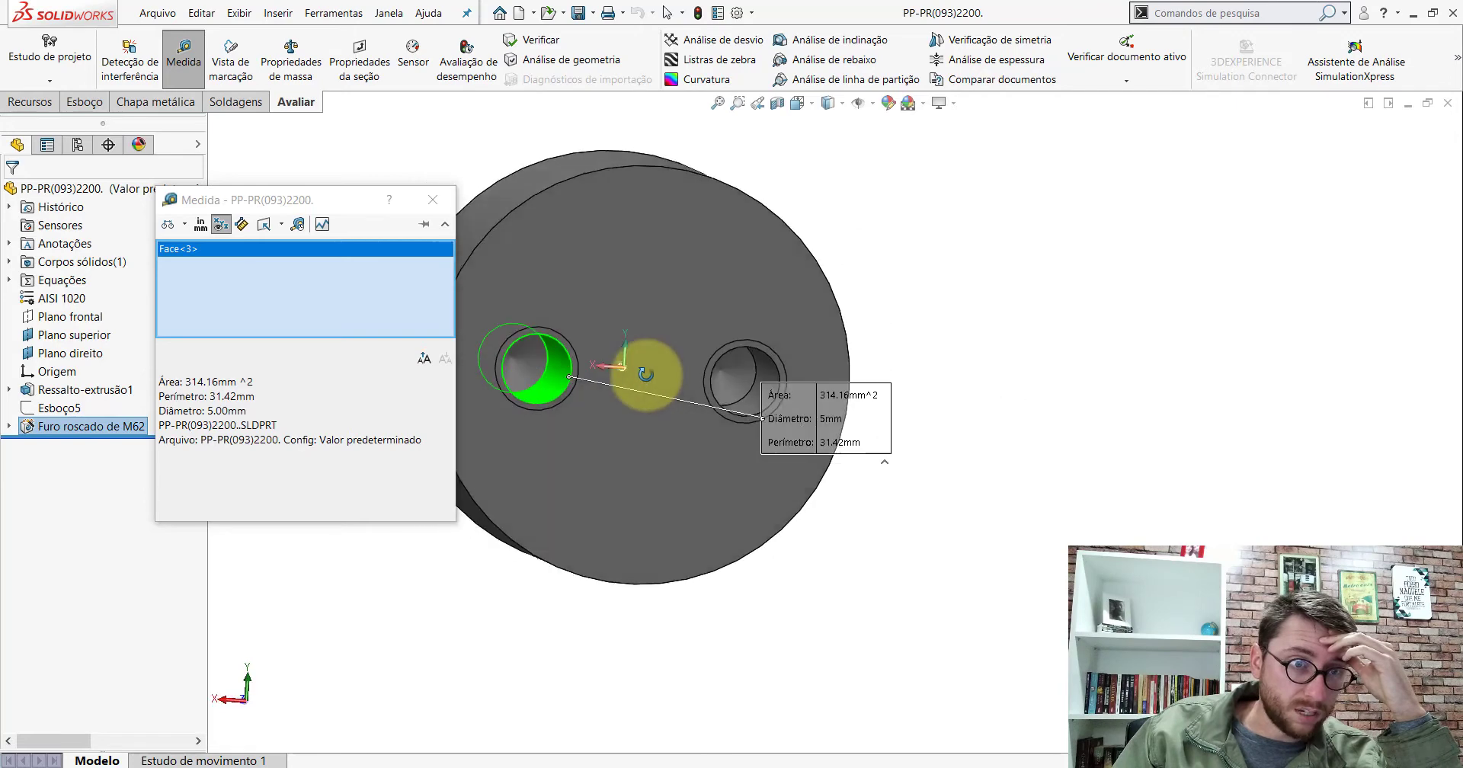
left_click(1004, 283)
left_click(597, 316)
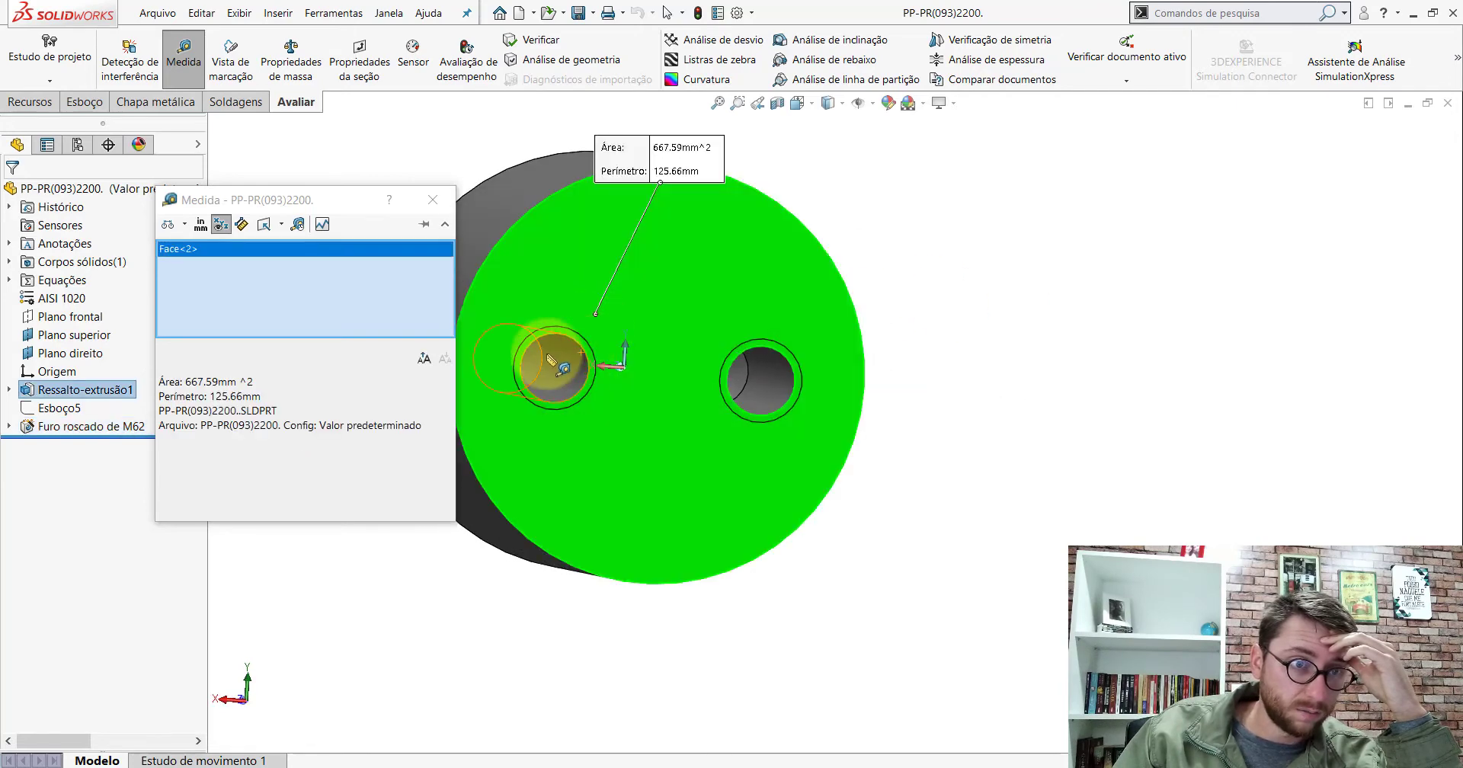
left_click(543, 357)
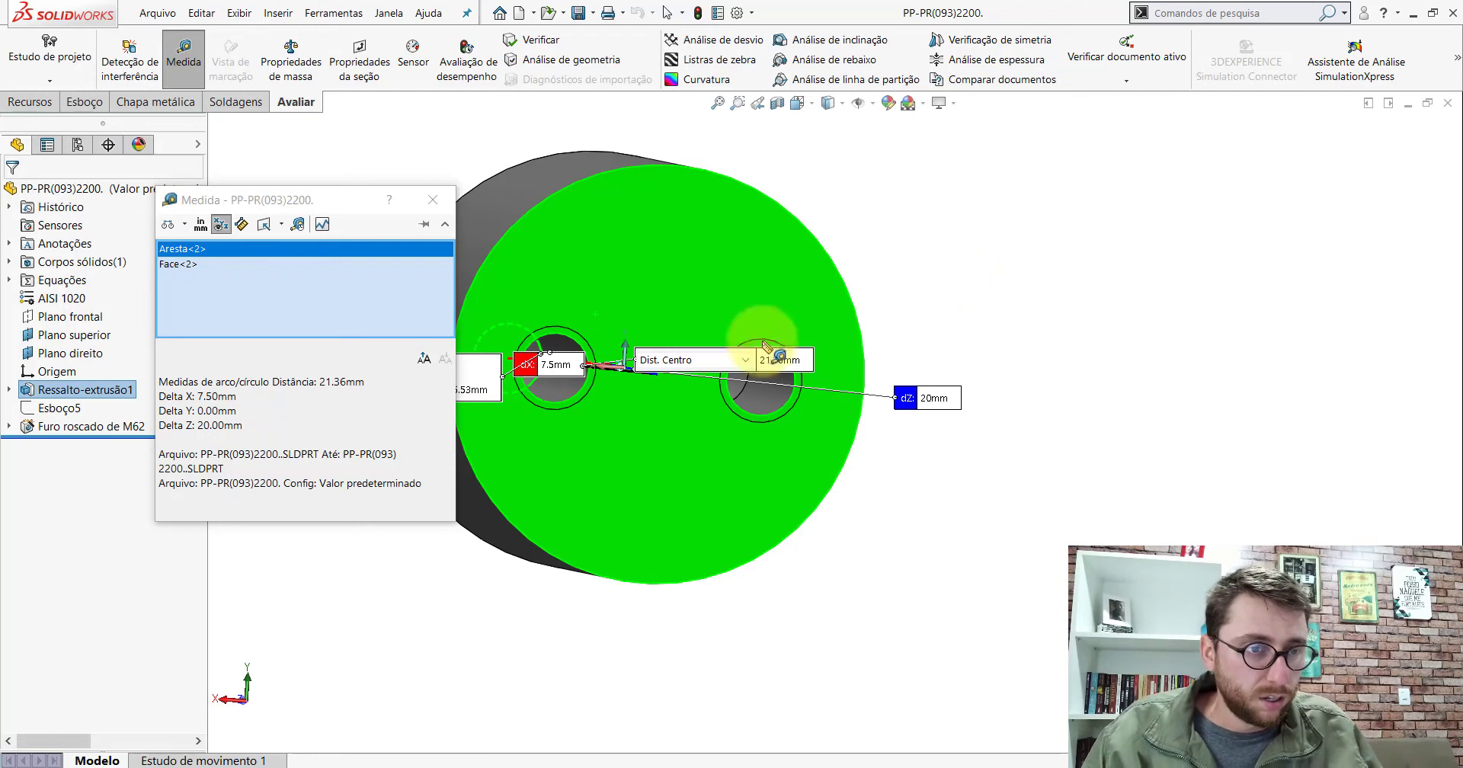
Measure the 15 mm spacing between the reference part's two holes
middle_click_drag(613, 391, 649, 478)
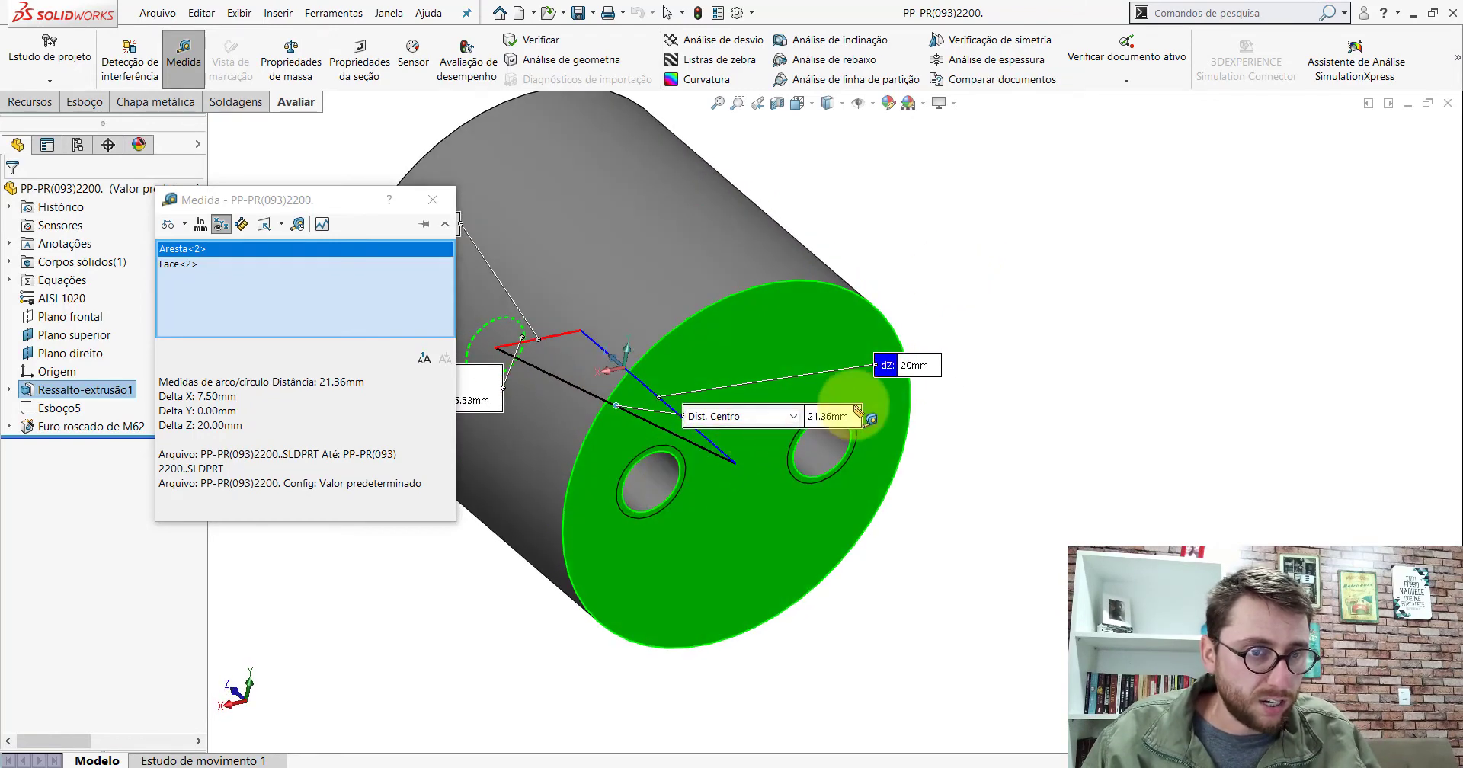
left_click_drag(886, 364, 660, 321)
left_click(899, 297)
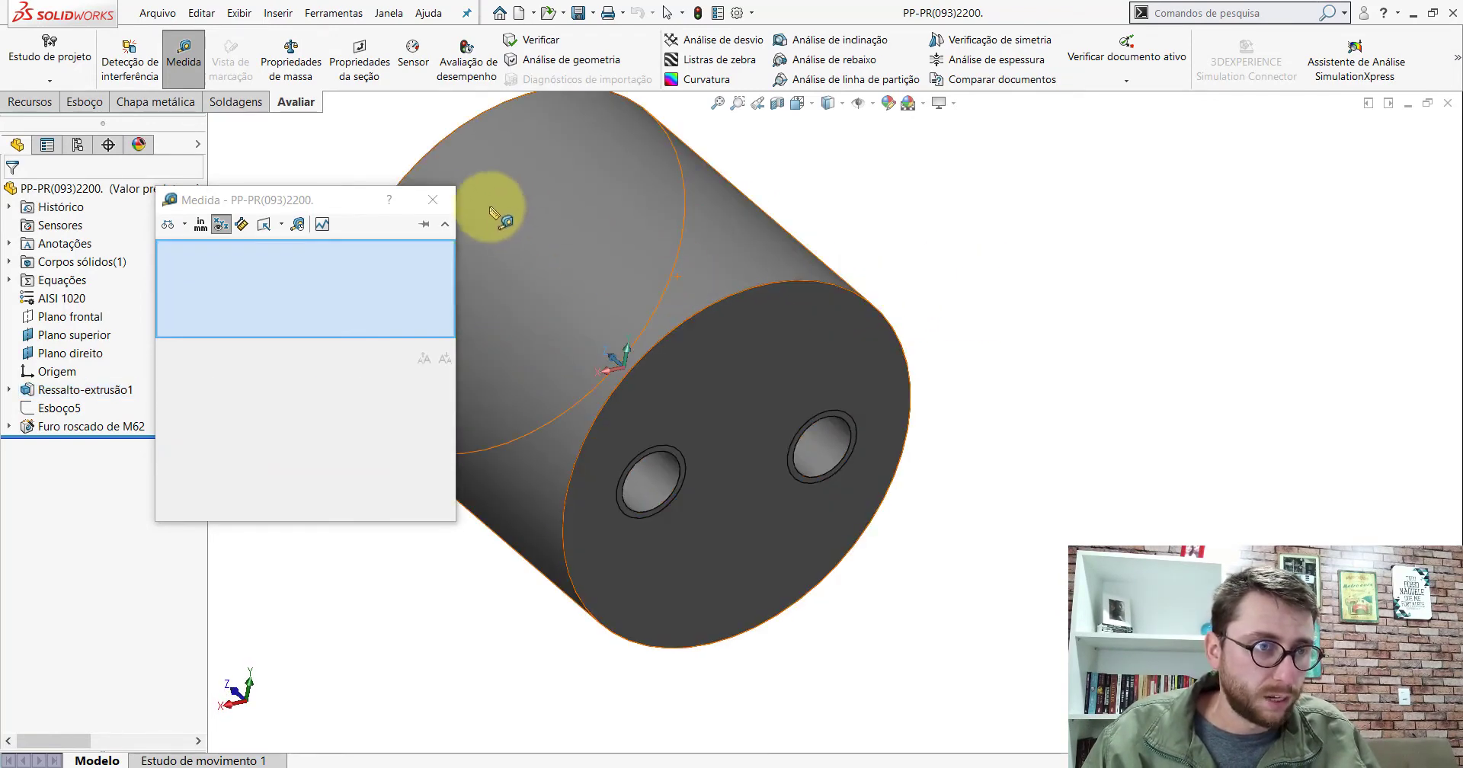
left_click(445, 196)
left_click(183, 59)
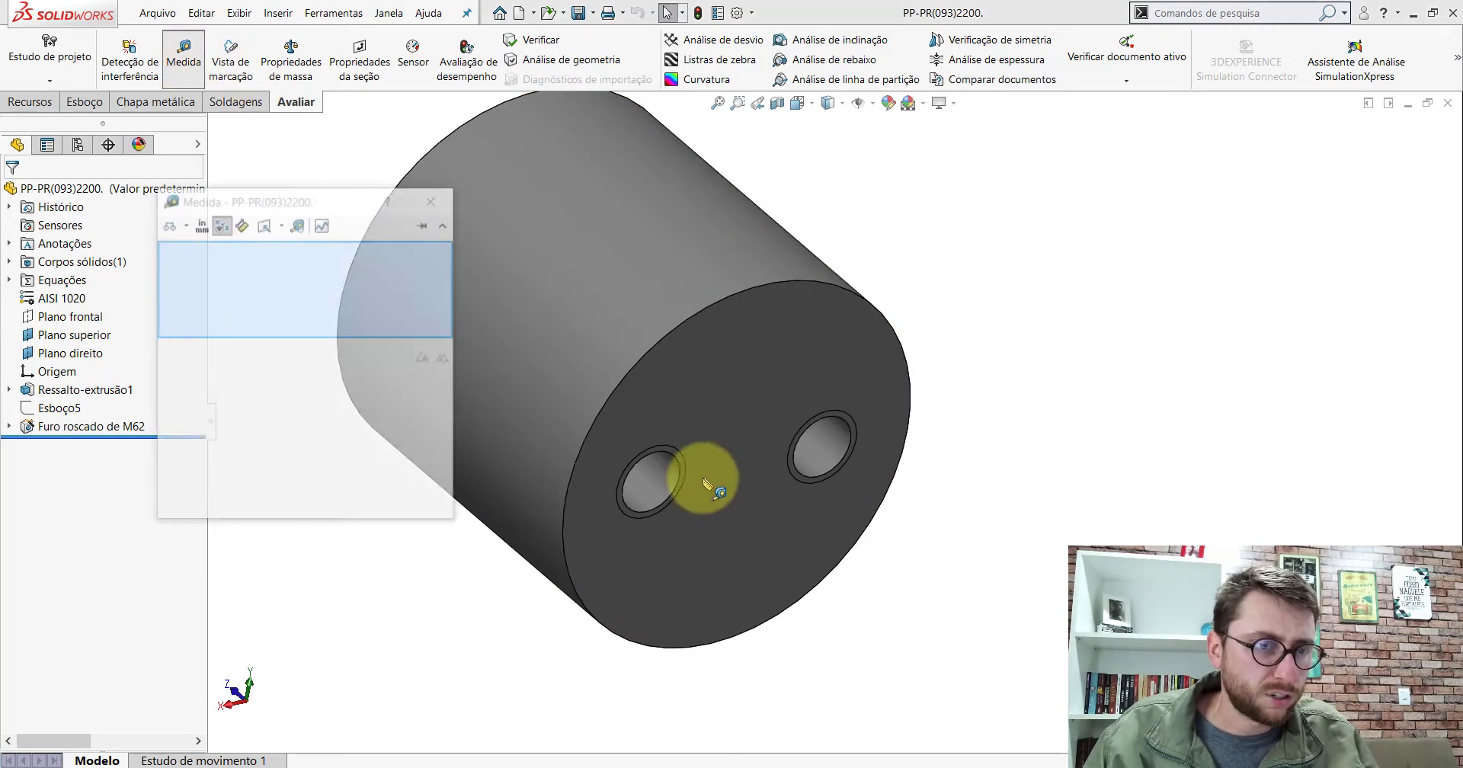
left_click(646, 487)
left_click(819, 448)
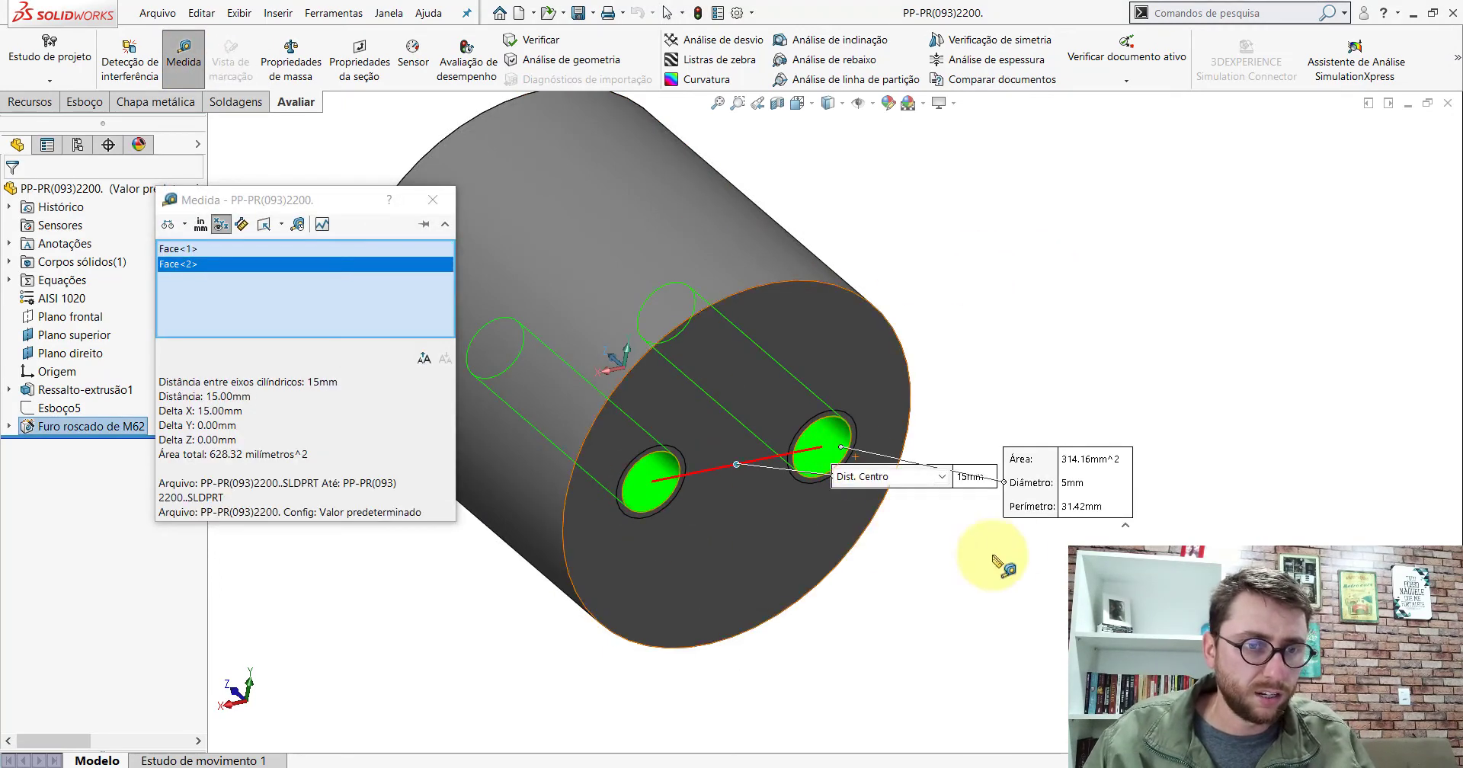
left_click(432, 200)
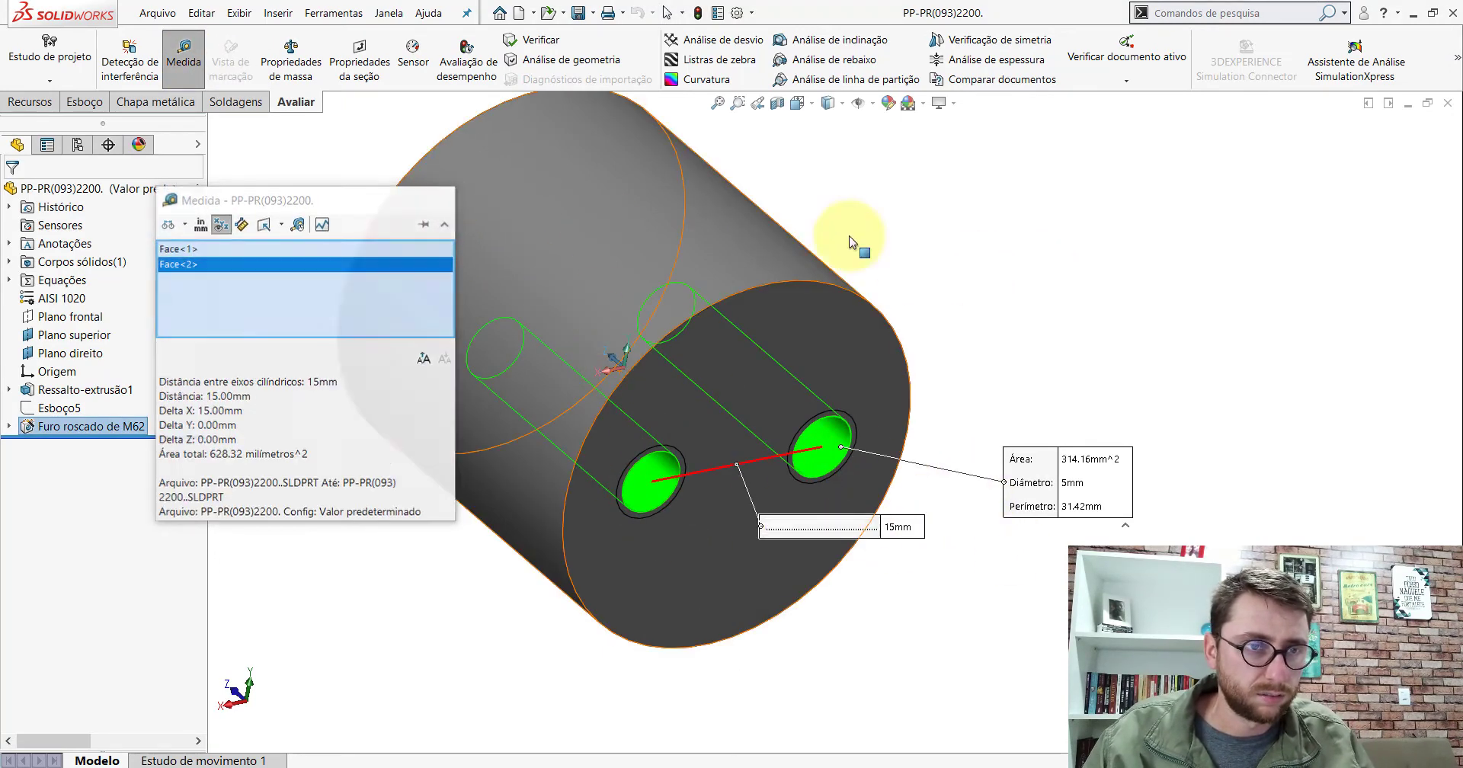
Return to Peça4 in isometric view and select the cylinder's end face
key("ctrl+Tab")
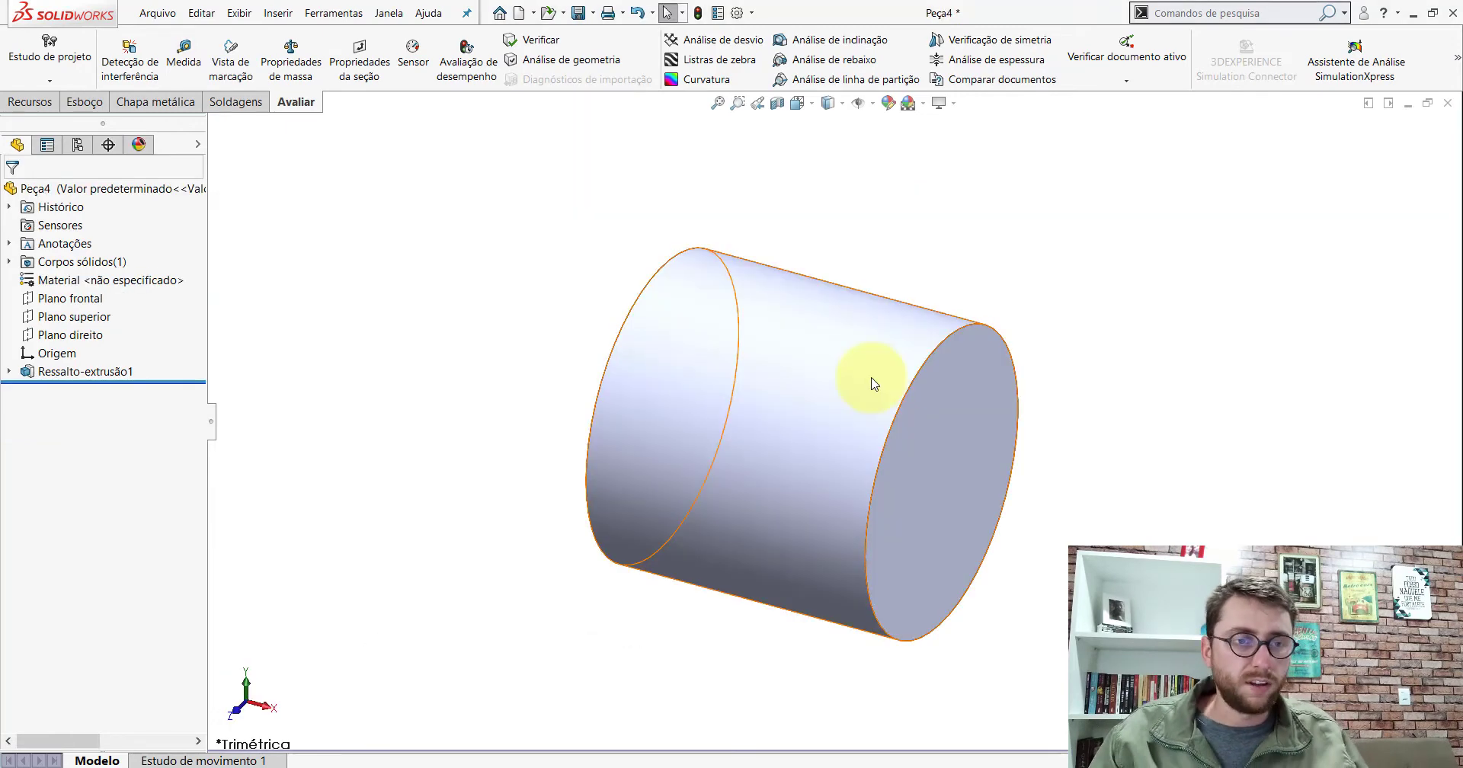
left_click(796, 103)
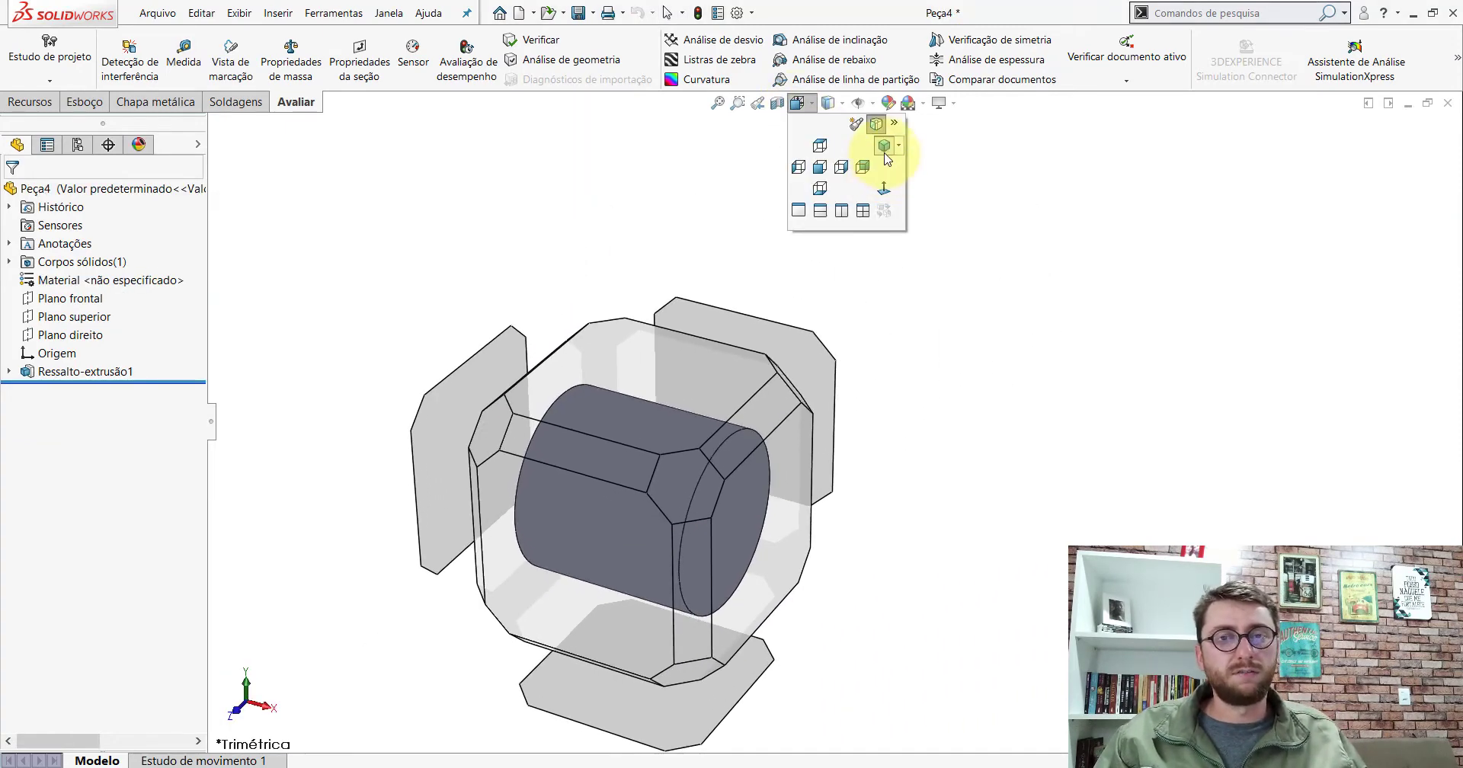
left_click(884, 151)
scroll(1104, 358, "up", 3)
scroll(1097, 408, "down", 3)
left_click(722, 453)
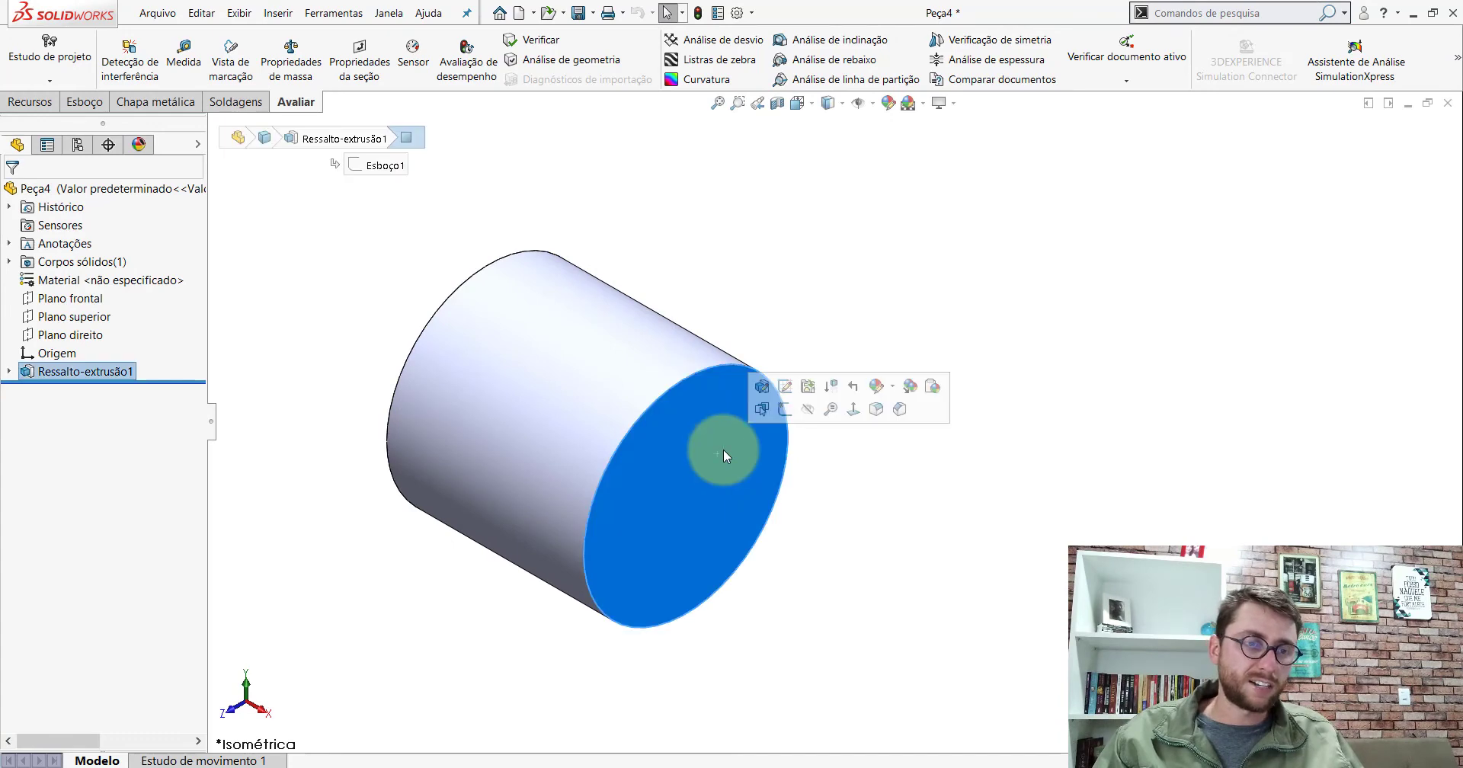
Sketch a horizontal centerline on the end face, centred on the origin
left_click(785, 411)
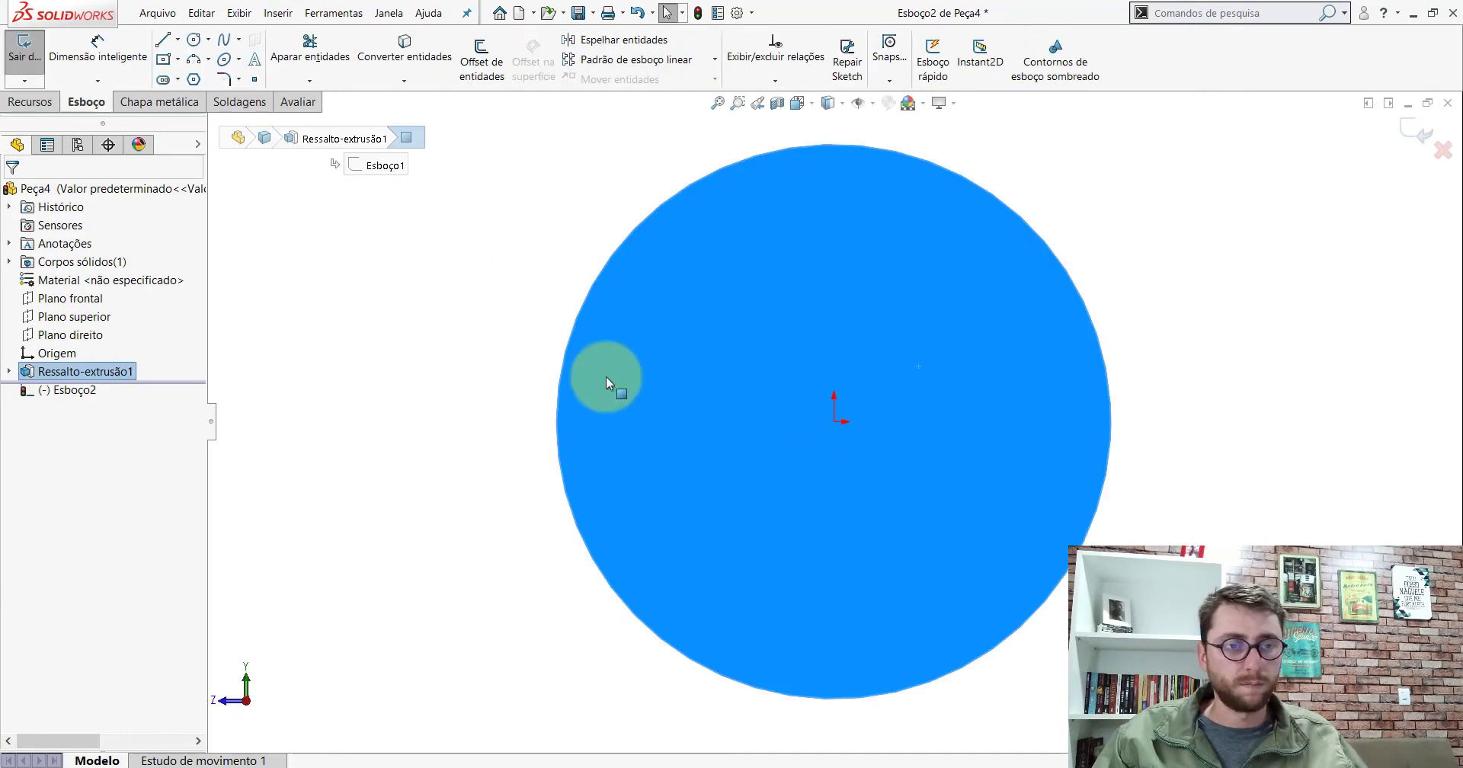
left_click(177, 40)
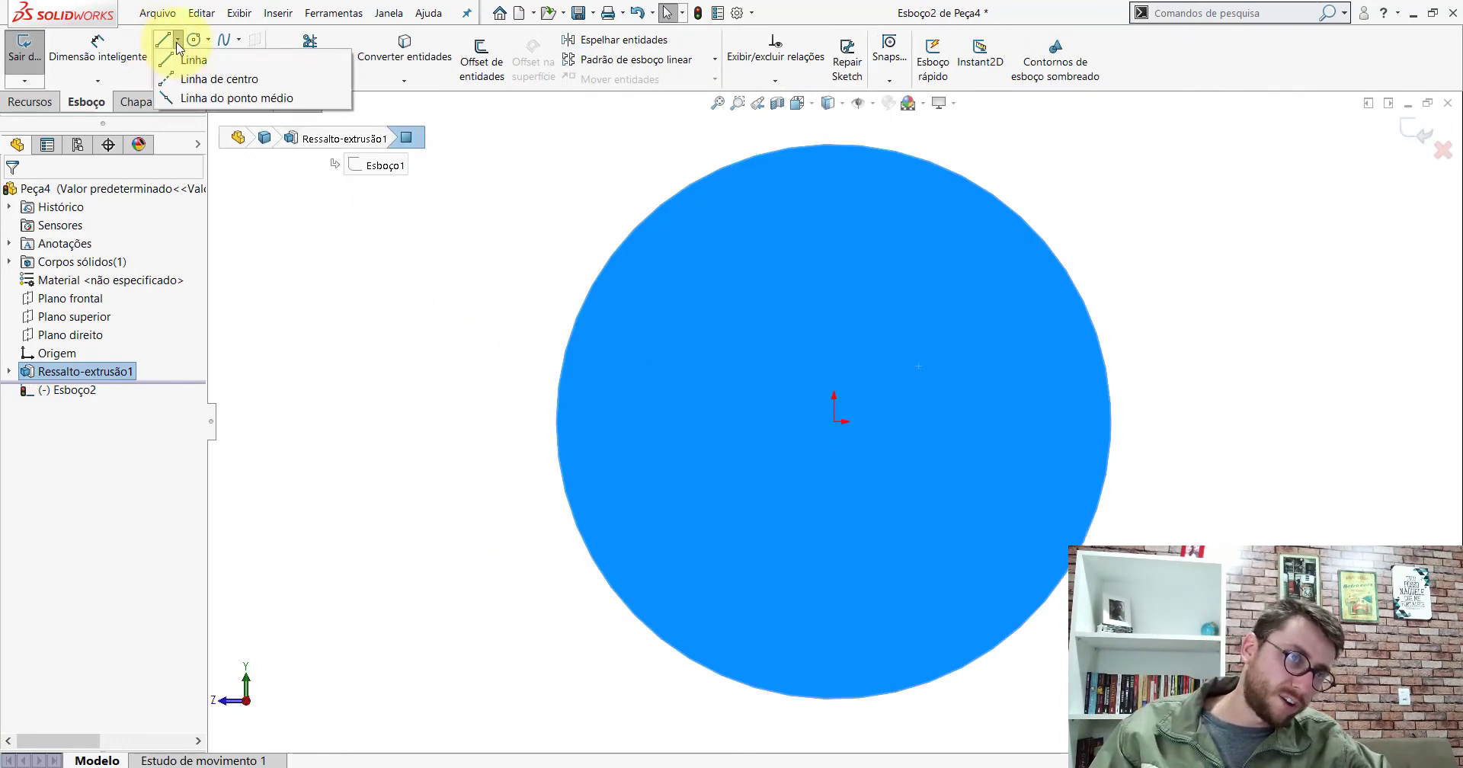
left_click(177, 81)
left_click(680, 421)
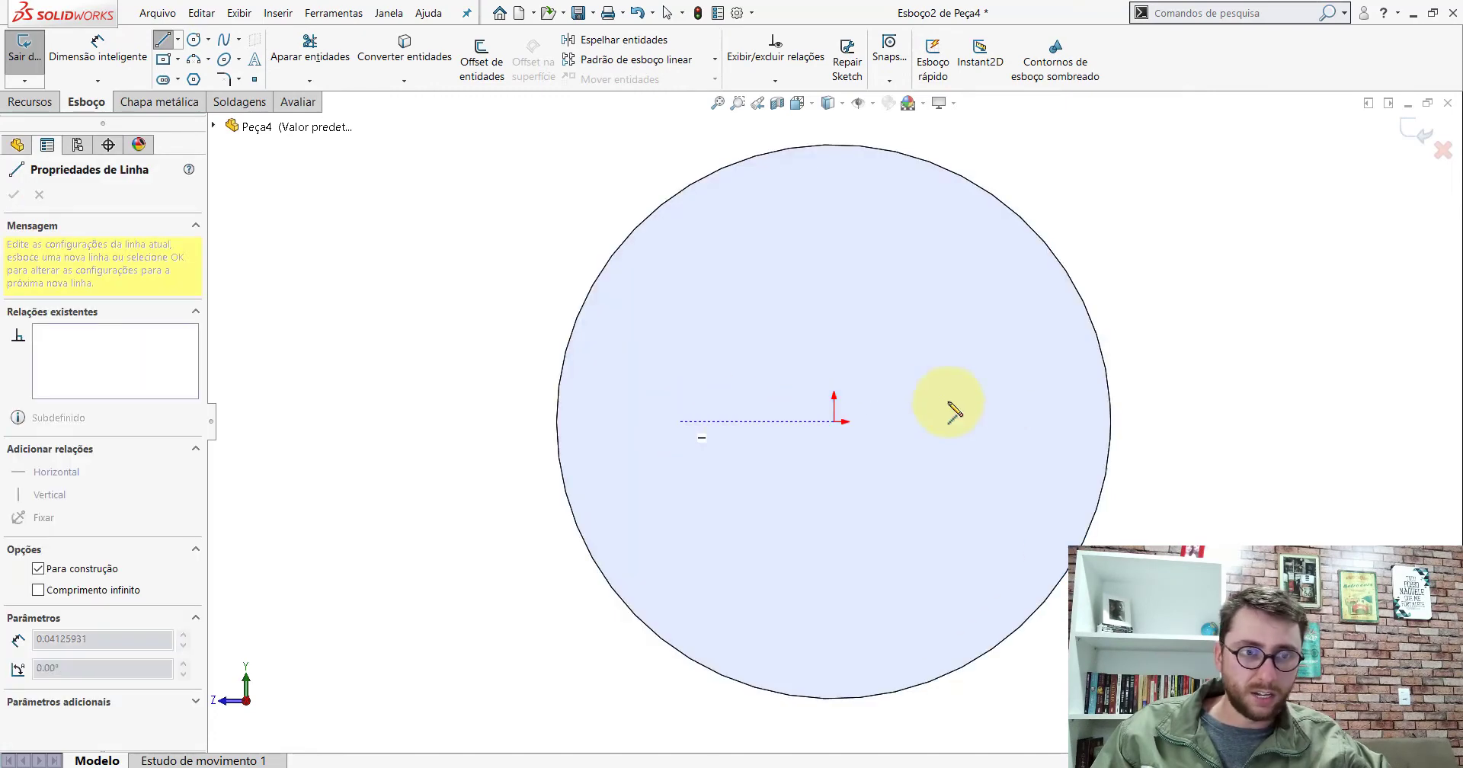
left_click(994, 421)
key("Escape")
scroll(898, 445, "up", 2)
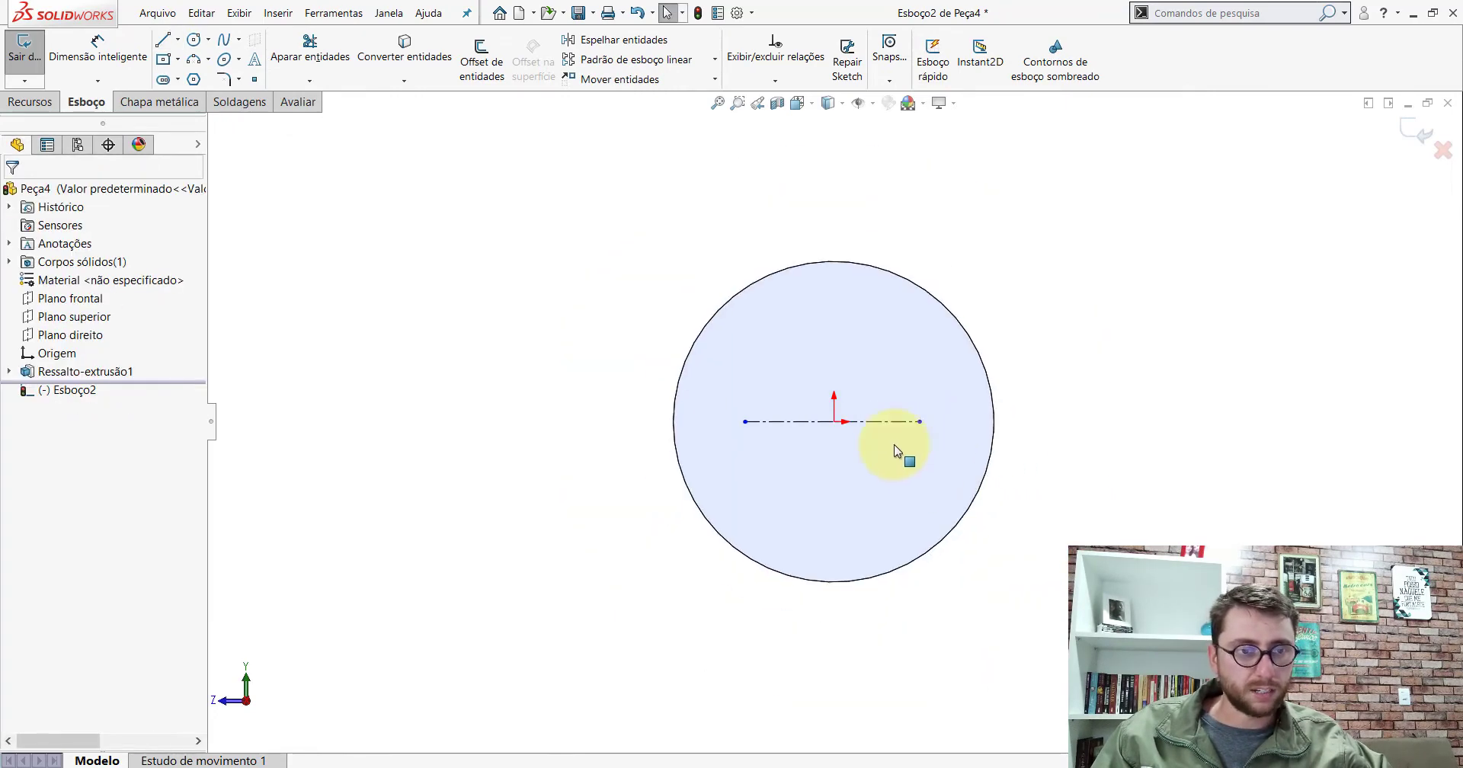
scroll(897, 448, "down", 1)
scroll(884, 438, "down", 1)
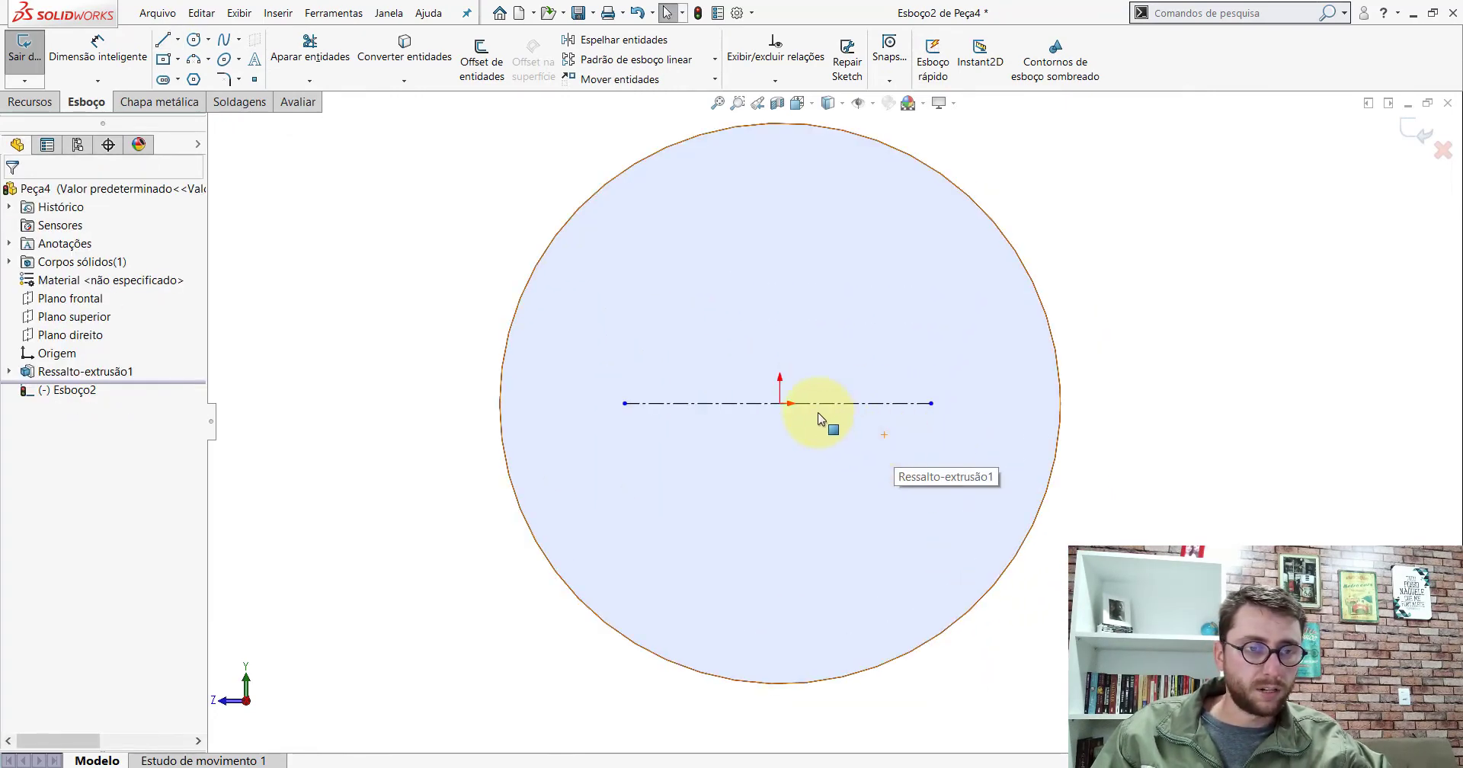
left_click(781, 404)
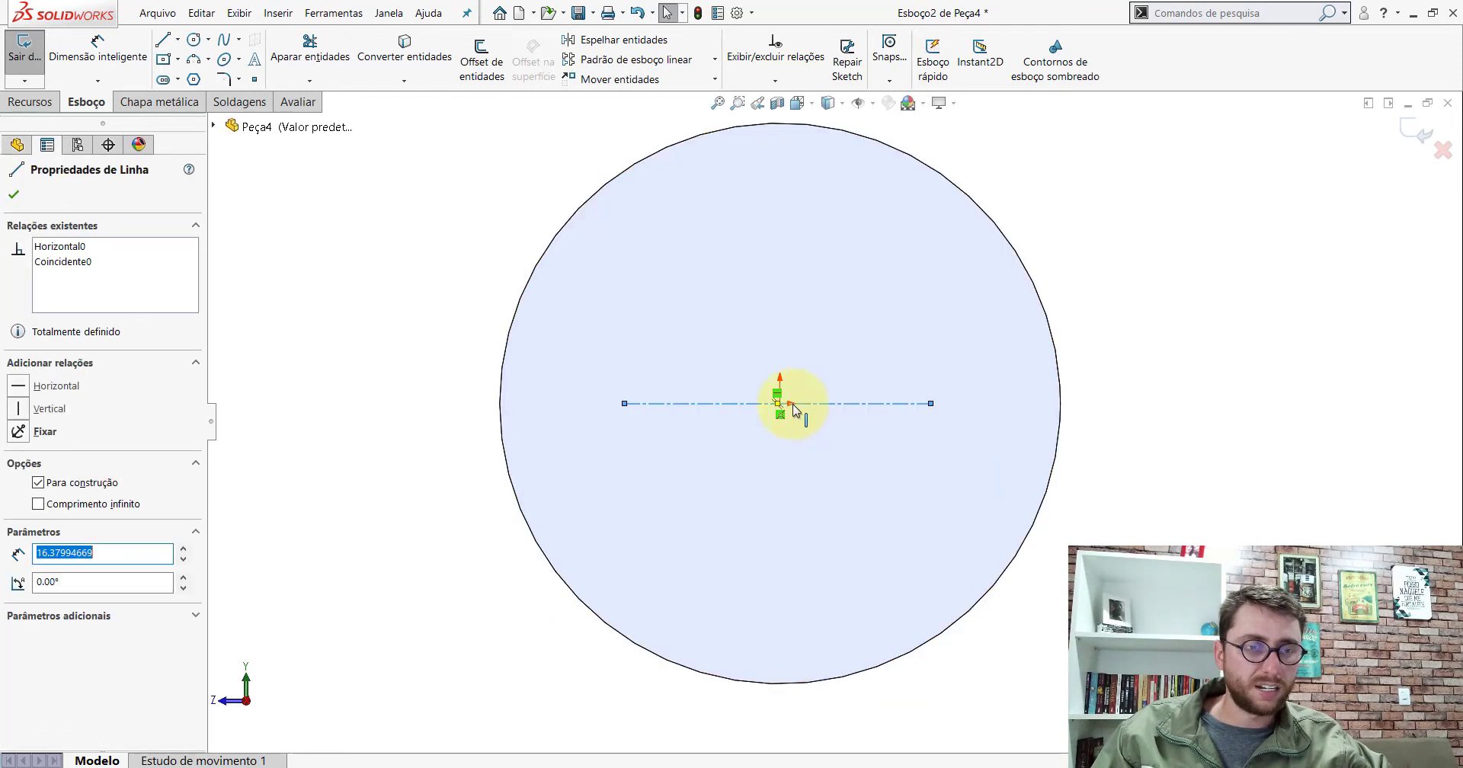
left_click(782, 409, "ctrl")
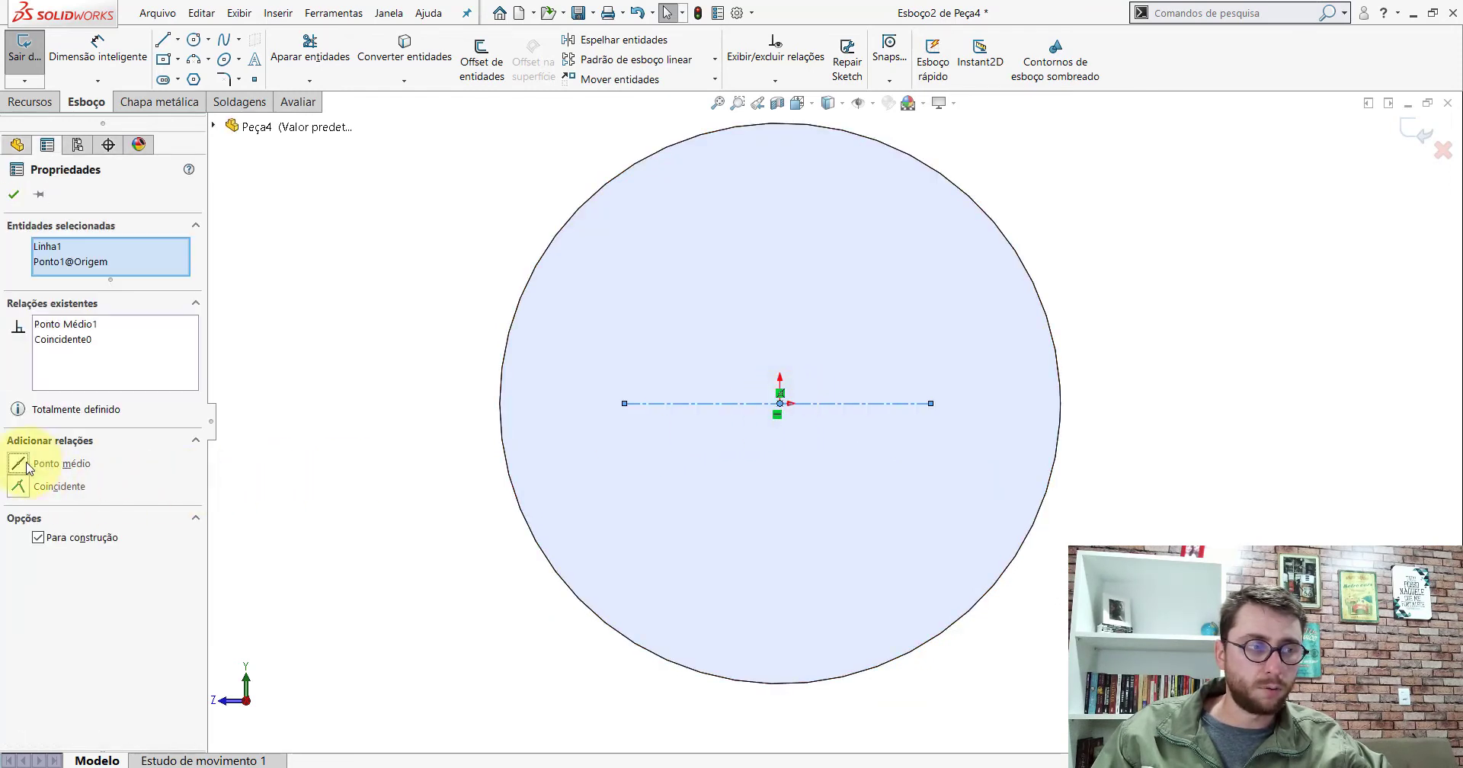
left_click(14, 197)
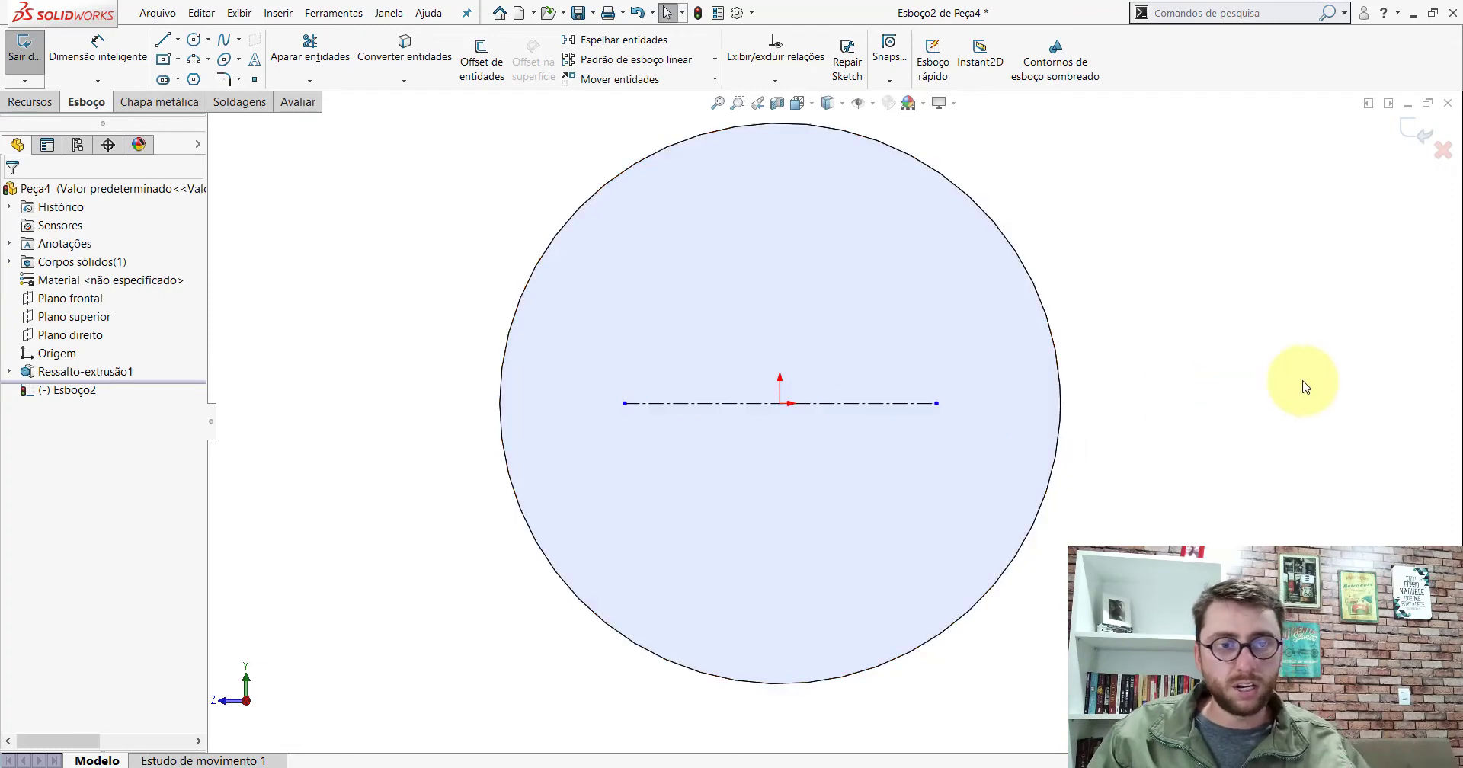
Dimension the centerline to 15 mm and exit the sketch
left_click(828, 412)
left_click(772, 530)
type("15")
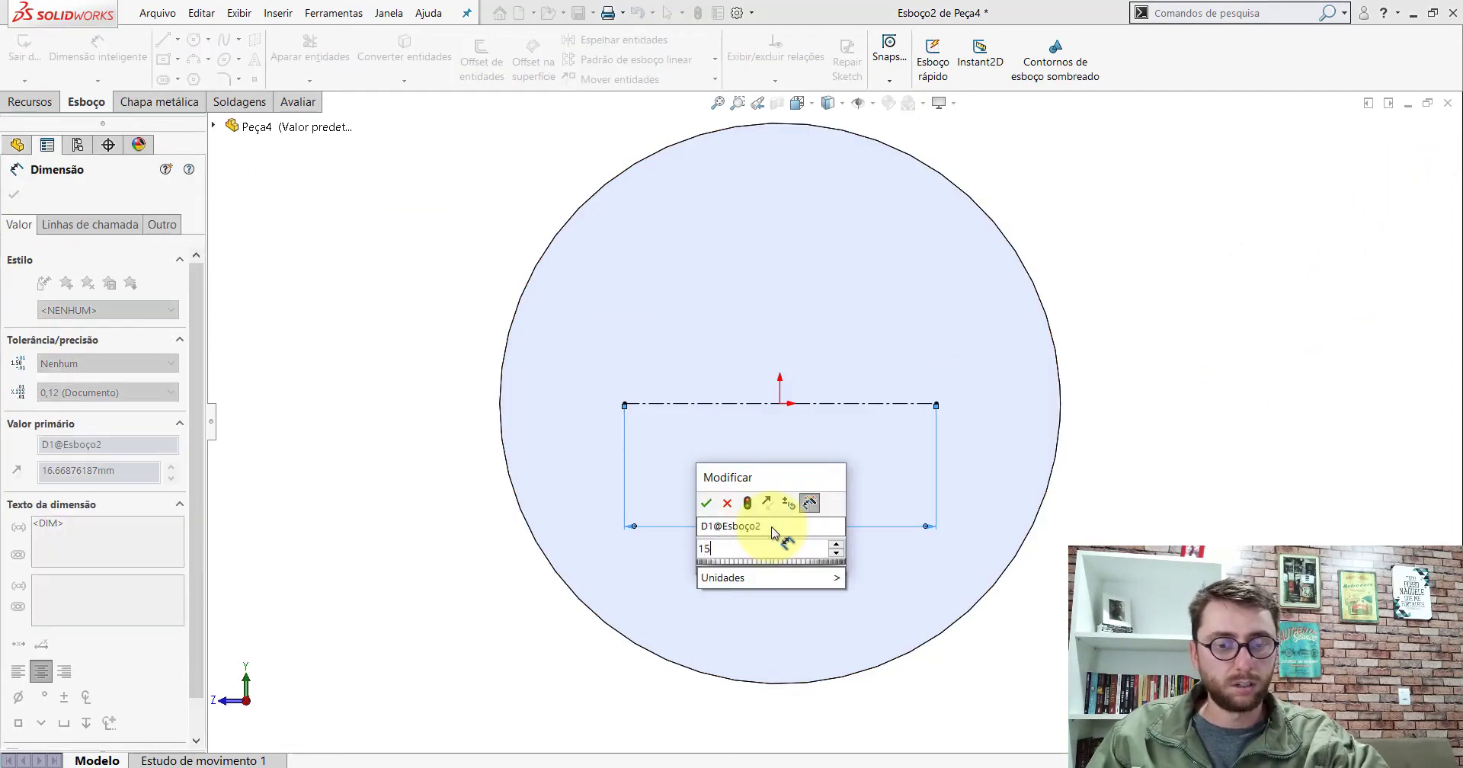
key("Return")
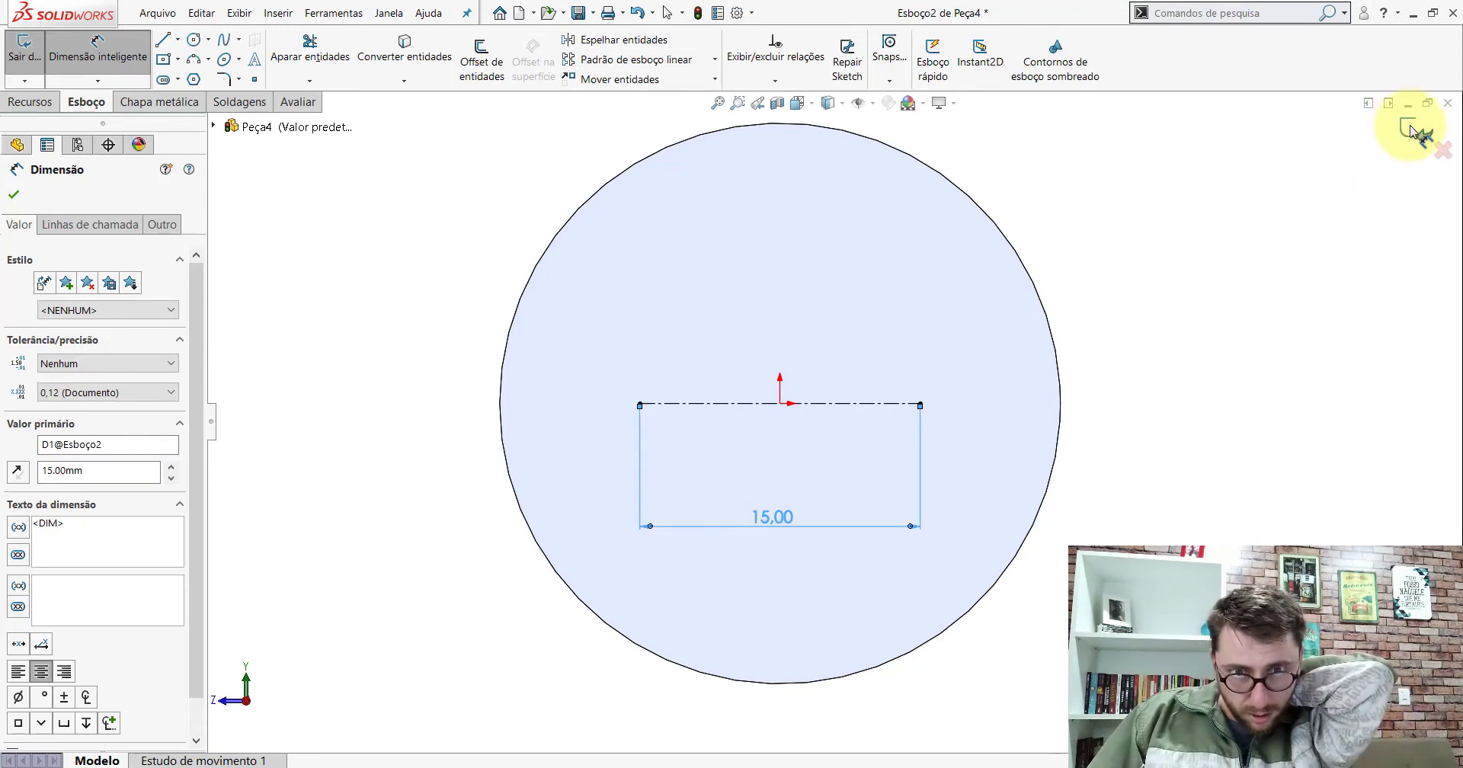
left_click(1410, 131)
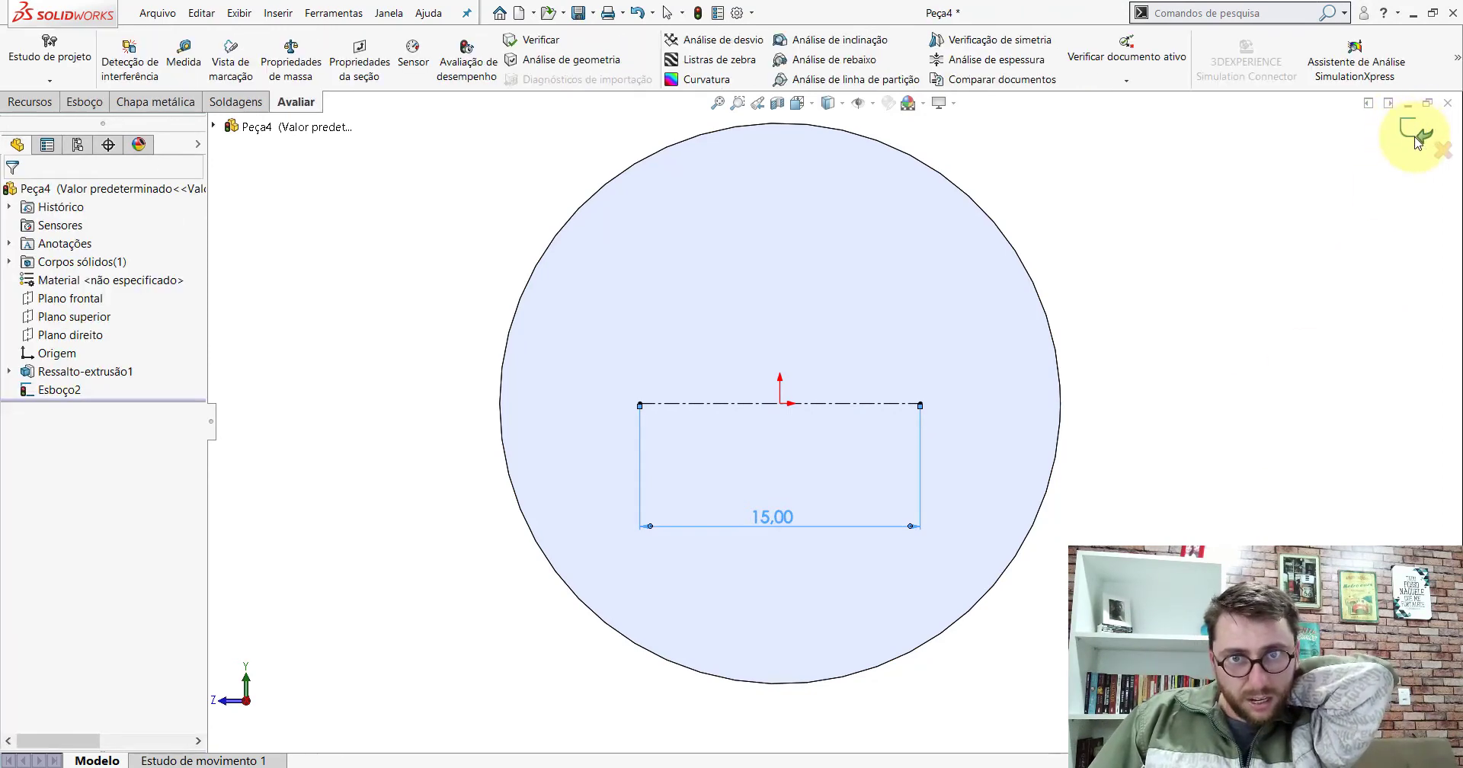
View the cylinder isometrically and toggle Esboço2 hidden, then visible again
left_click(795, 105)
left_click(872, 123)
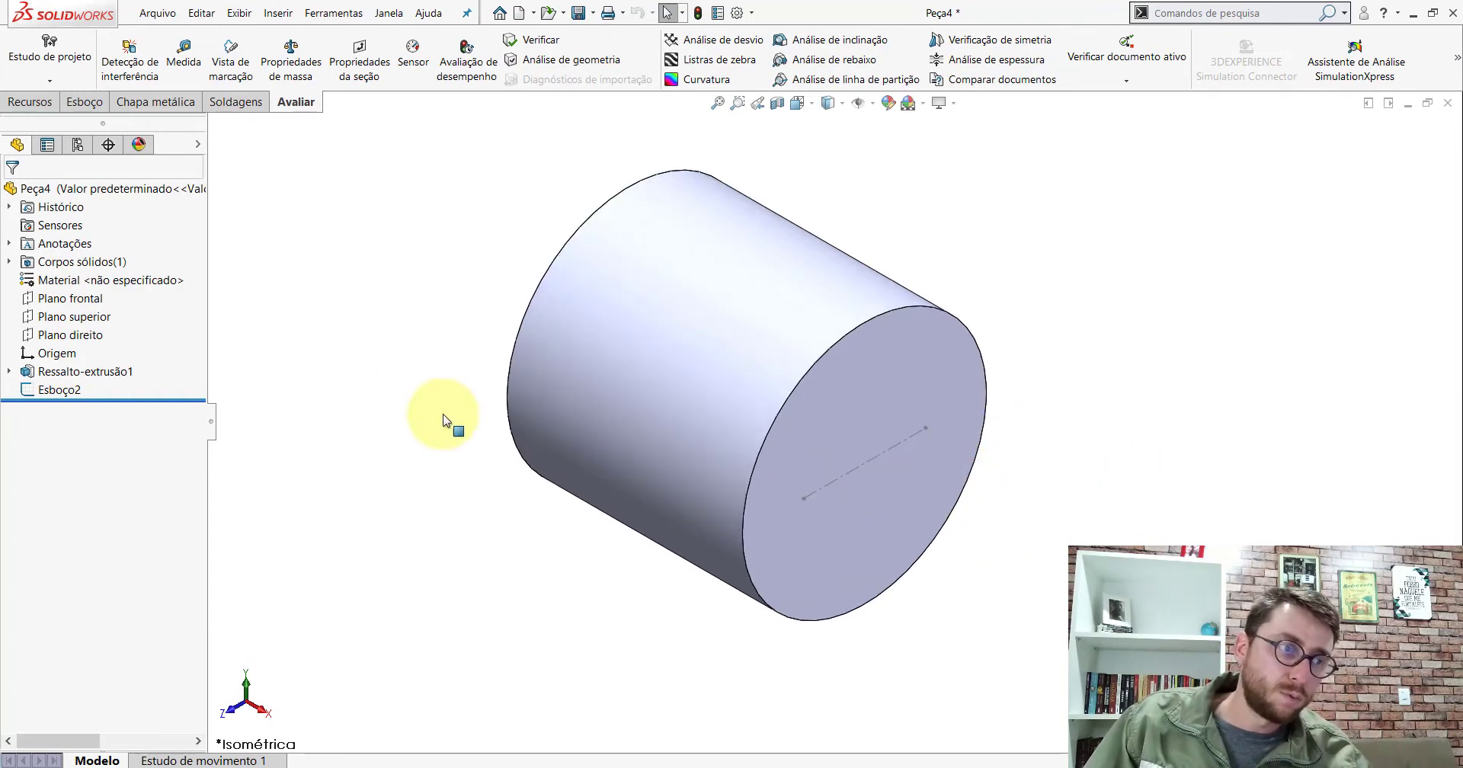
right_click(49, 394)
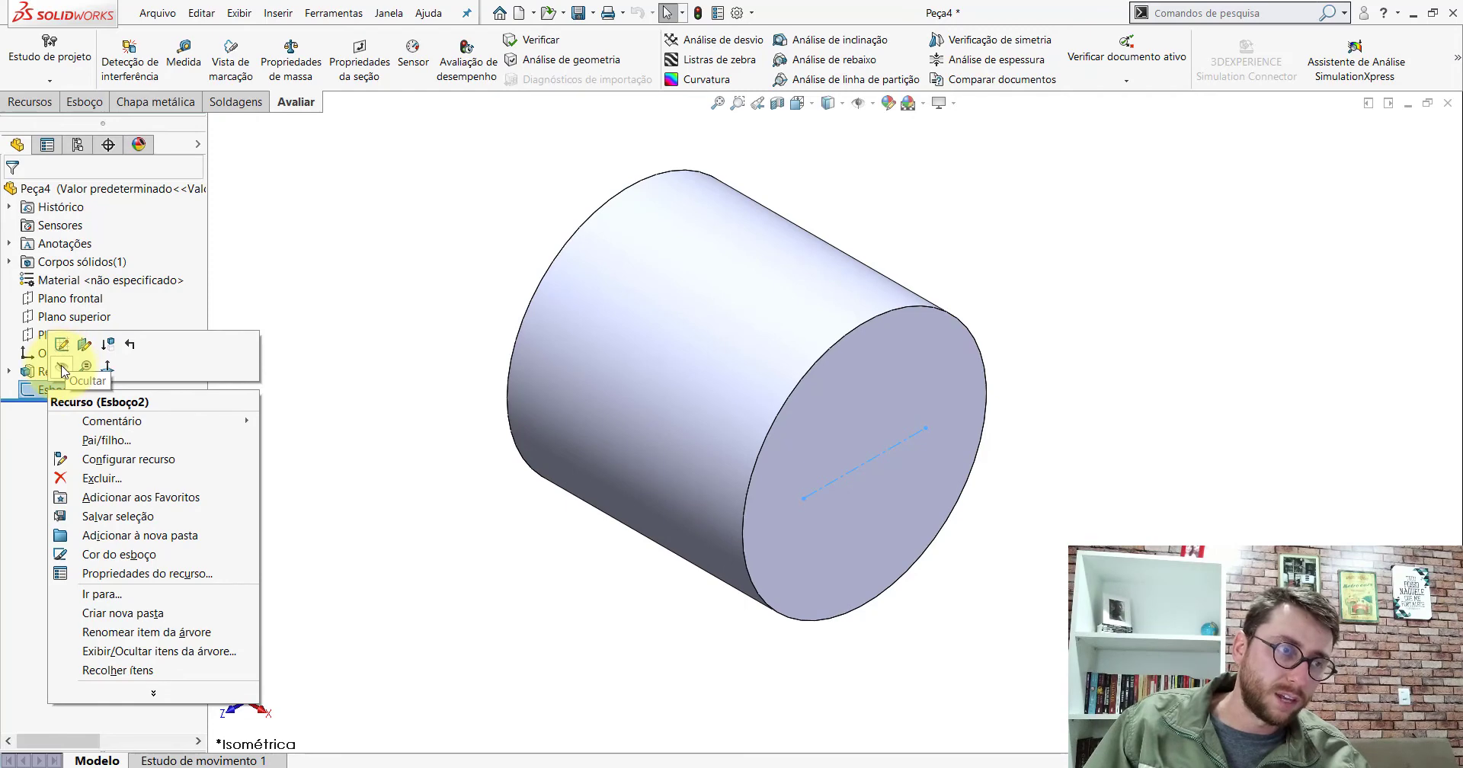
left_click(61, 368)
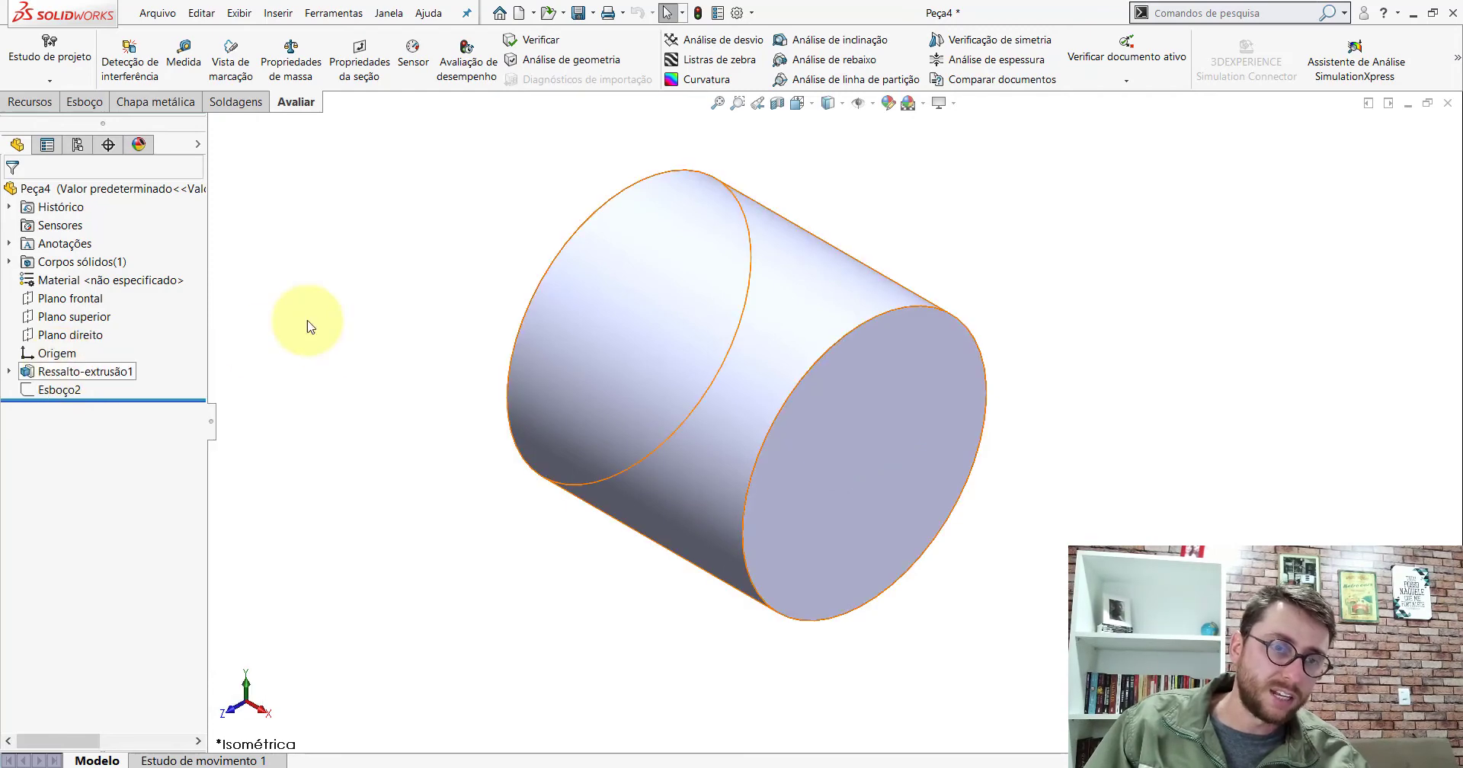
right_click(67, 390)
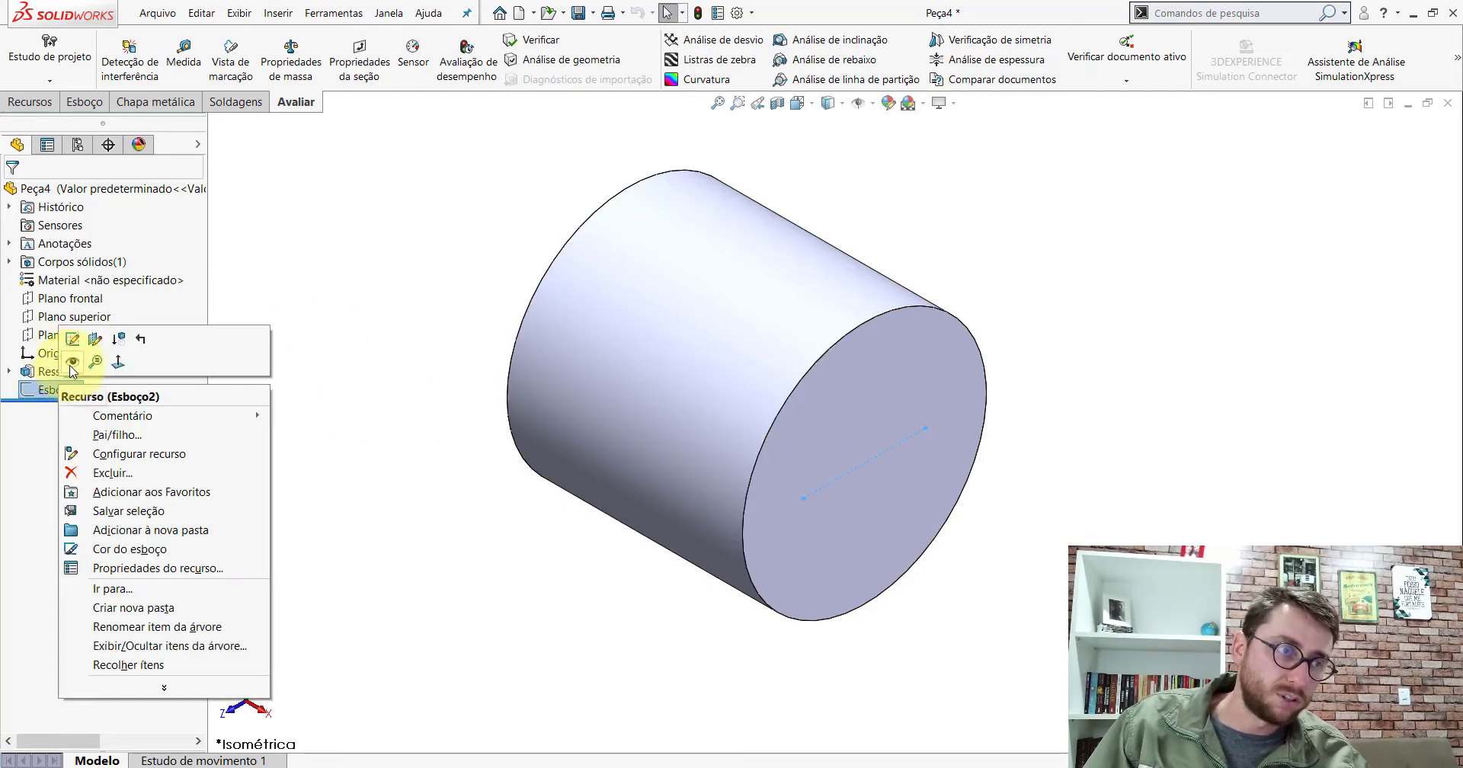
left_click(72, 363)
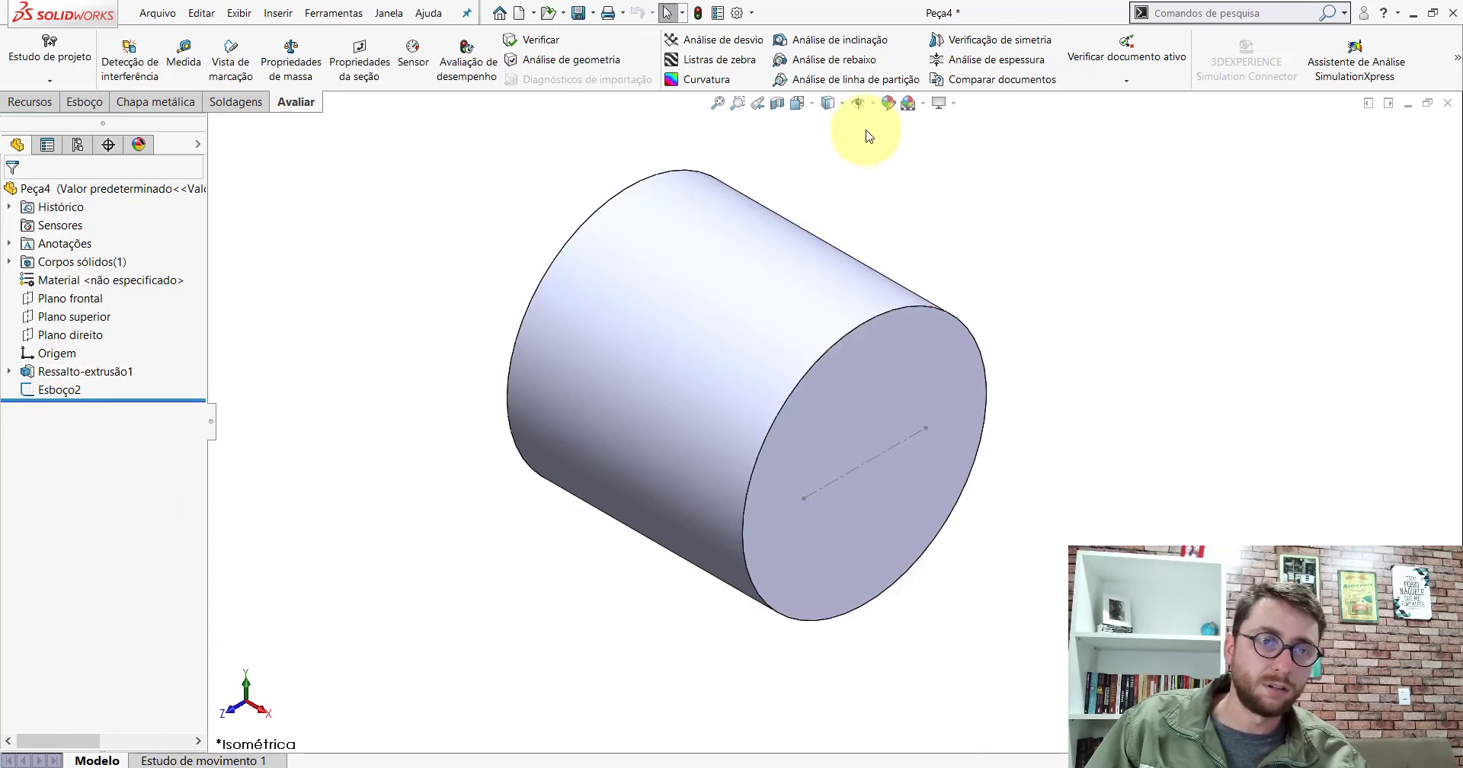
left_click(872, 103)
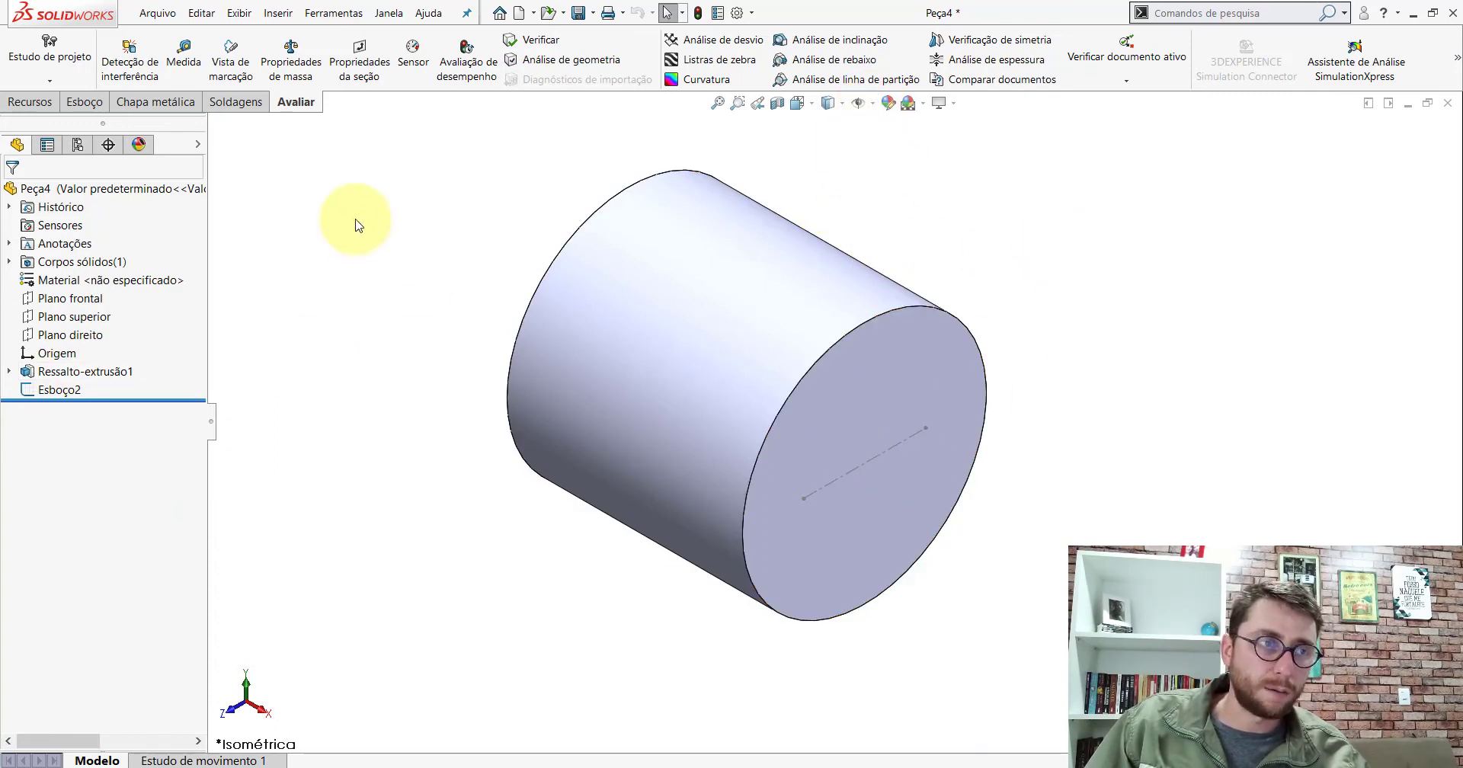
left_click(30, 102)
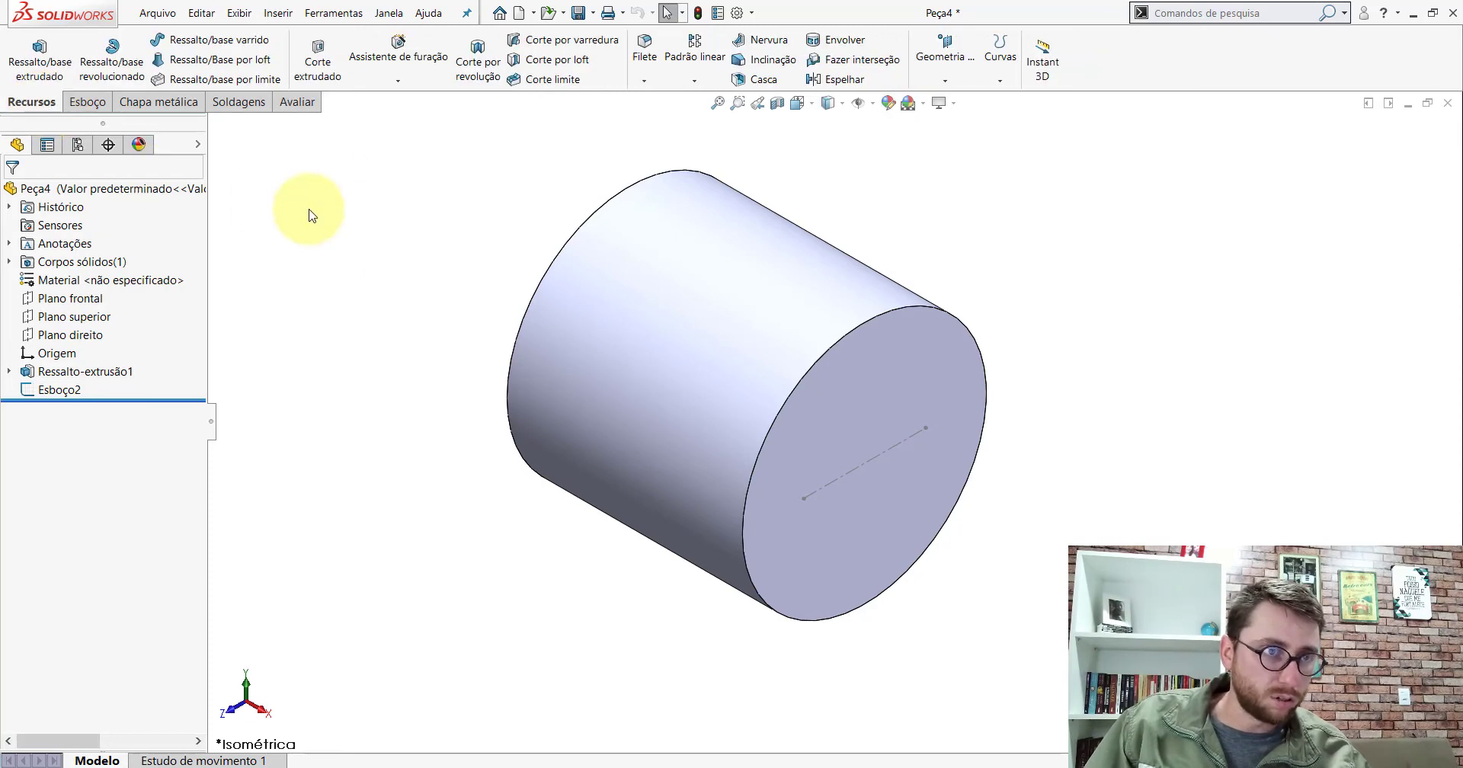
Start a Hole Wizard tapped hole with DIN standard, Furo roscado type, size M6
left_click(395, 72)
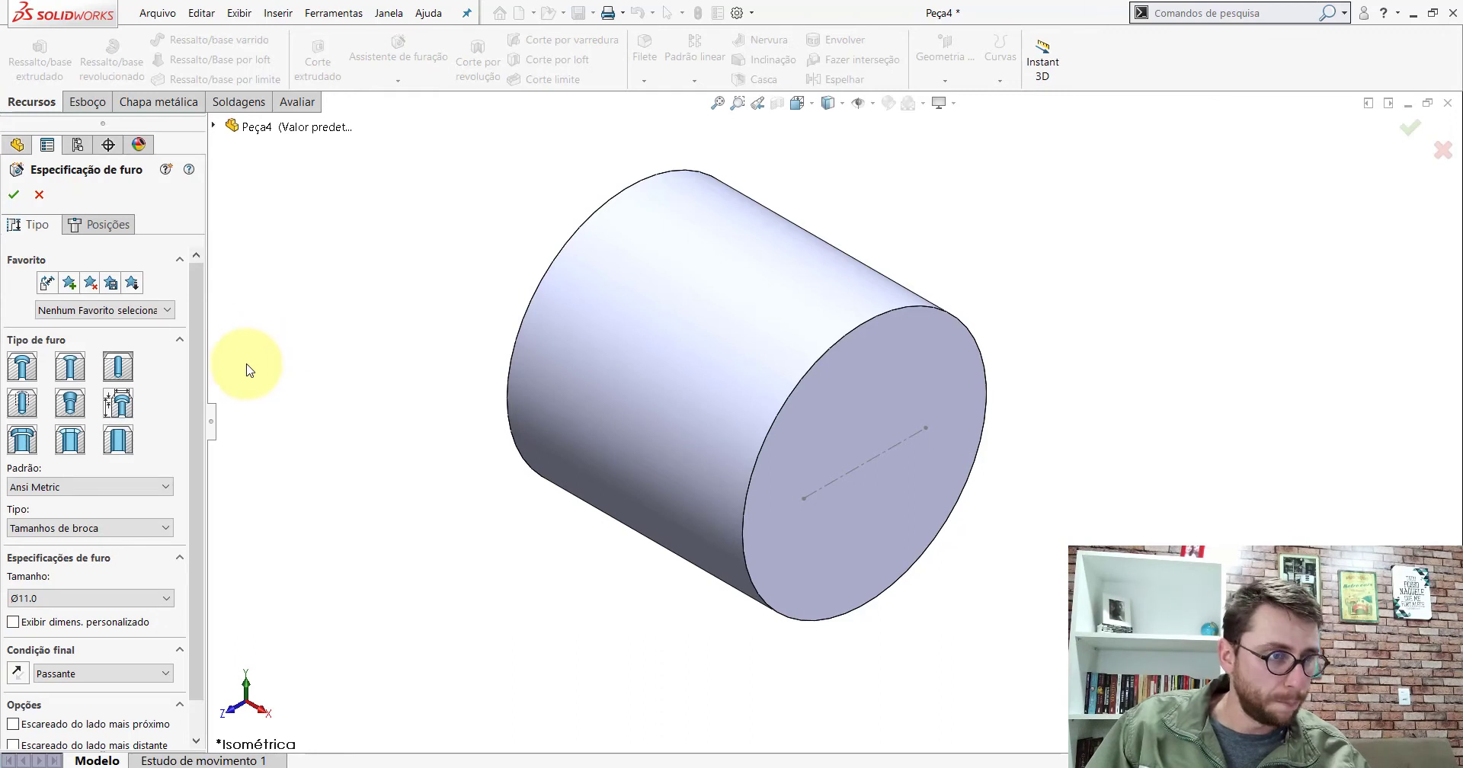
left_click(22, 403)
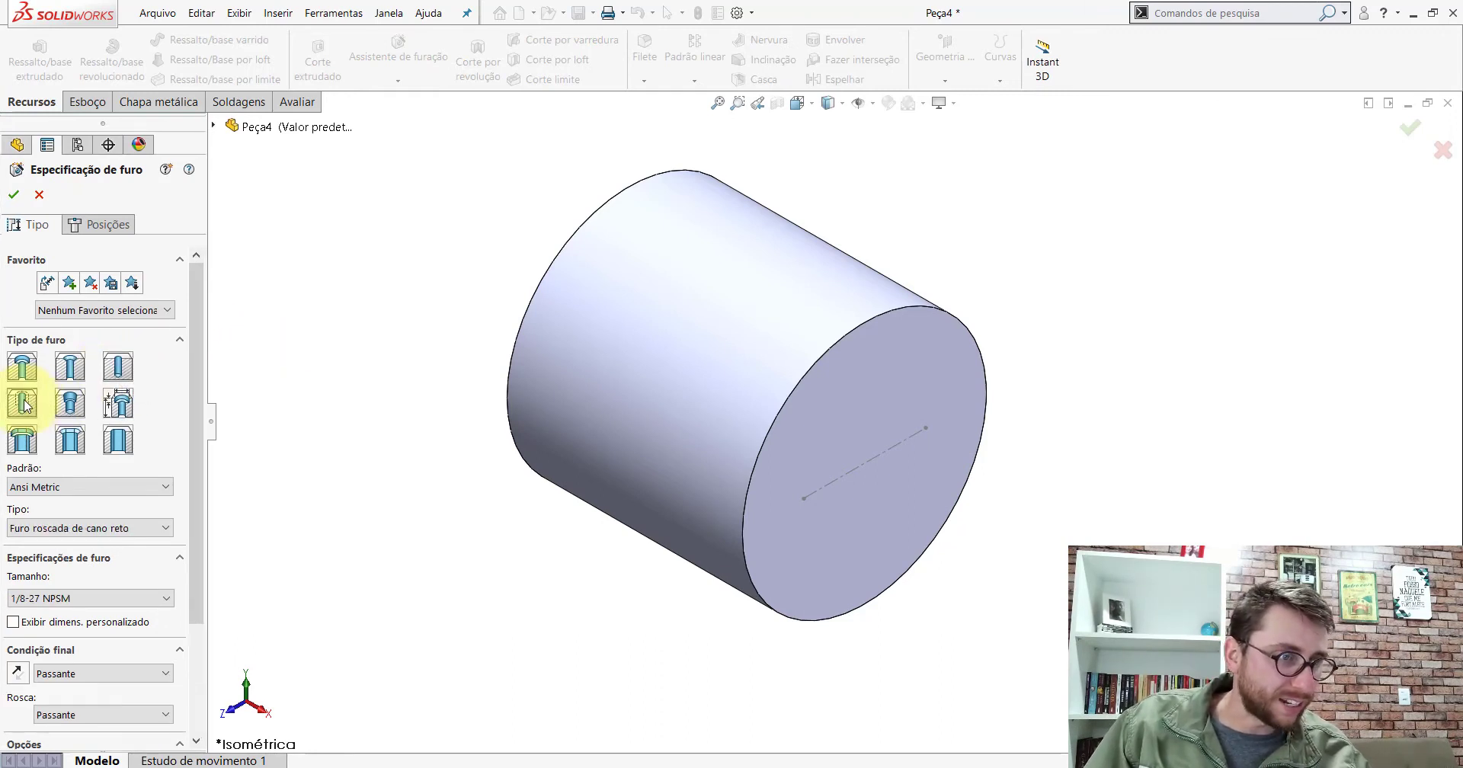
left_click_drag(203, 333, 203, 440)
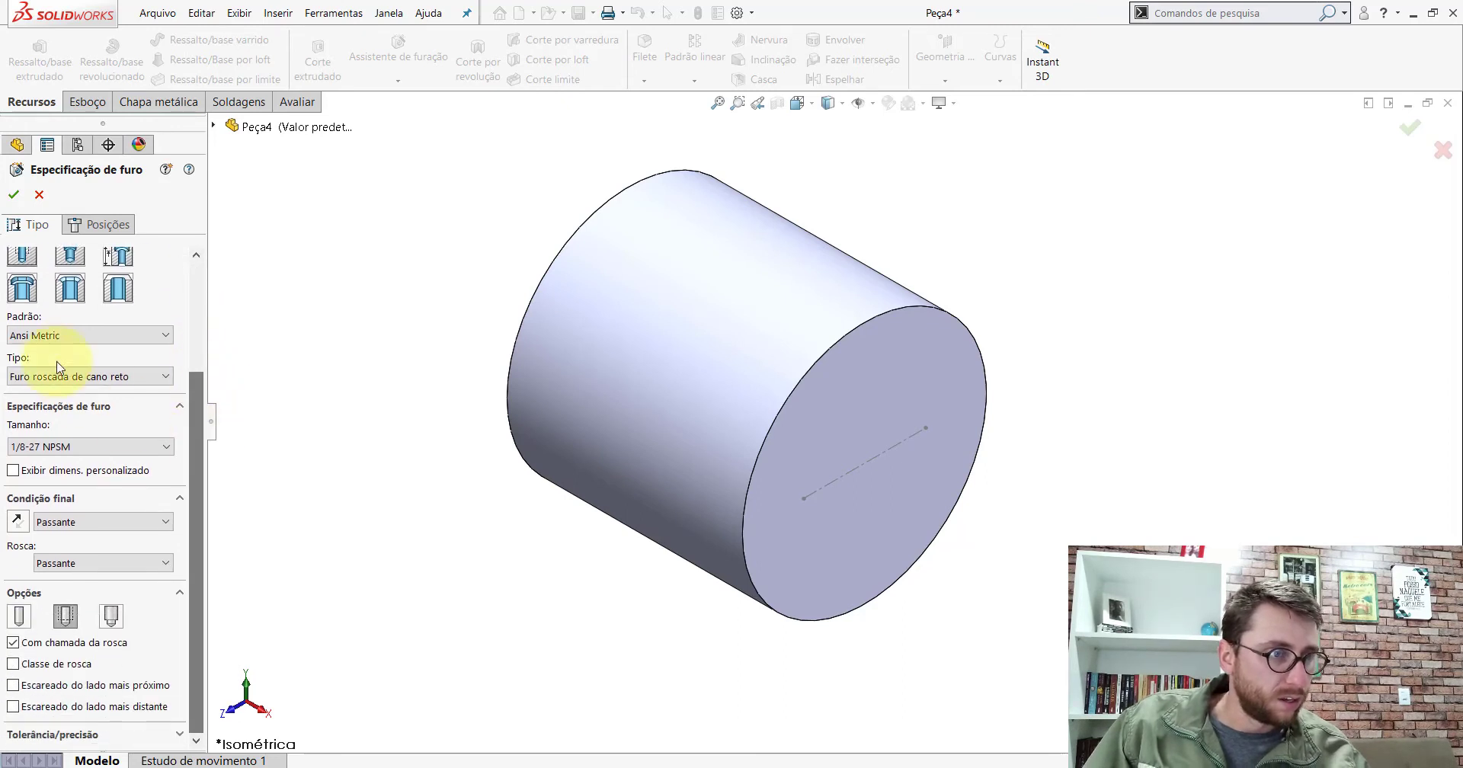
left_click(53, 334)
left_click(40, 393)
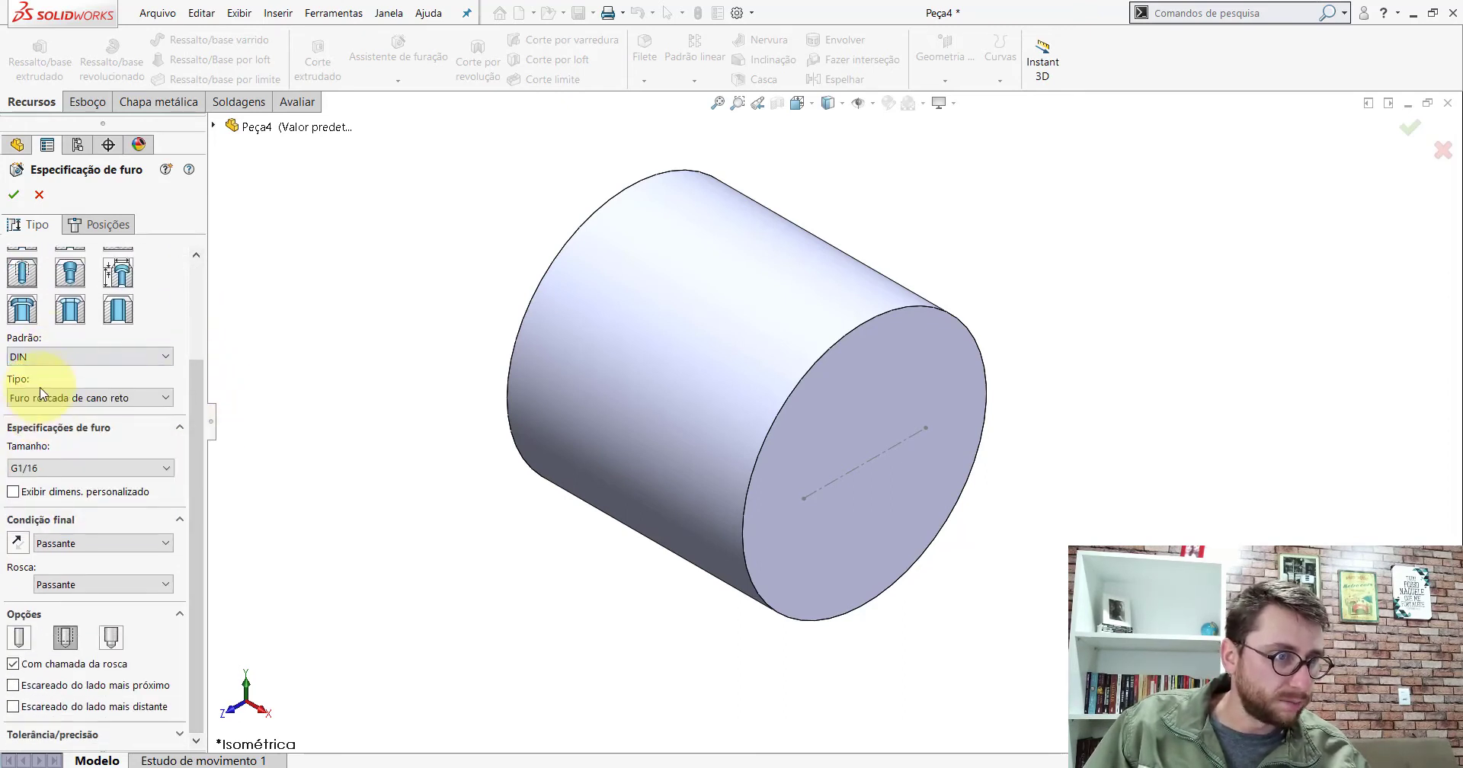
left_click(82, 409)
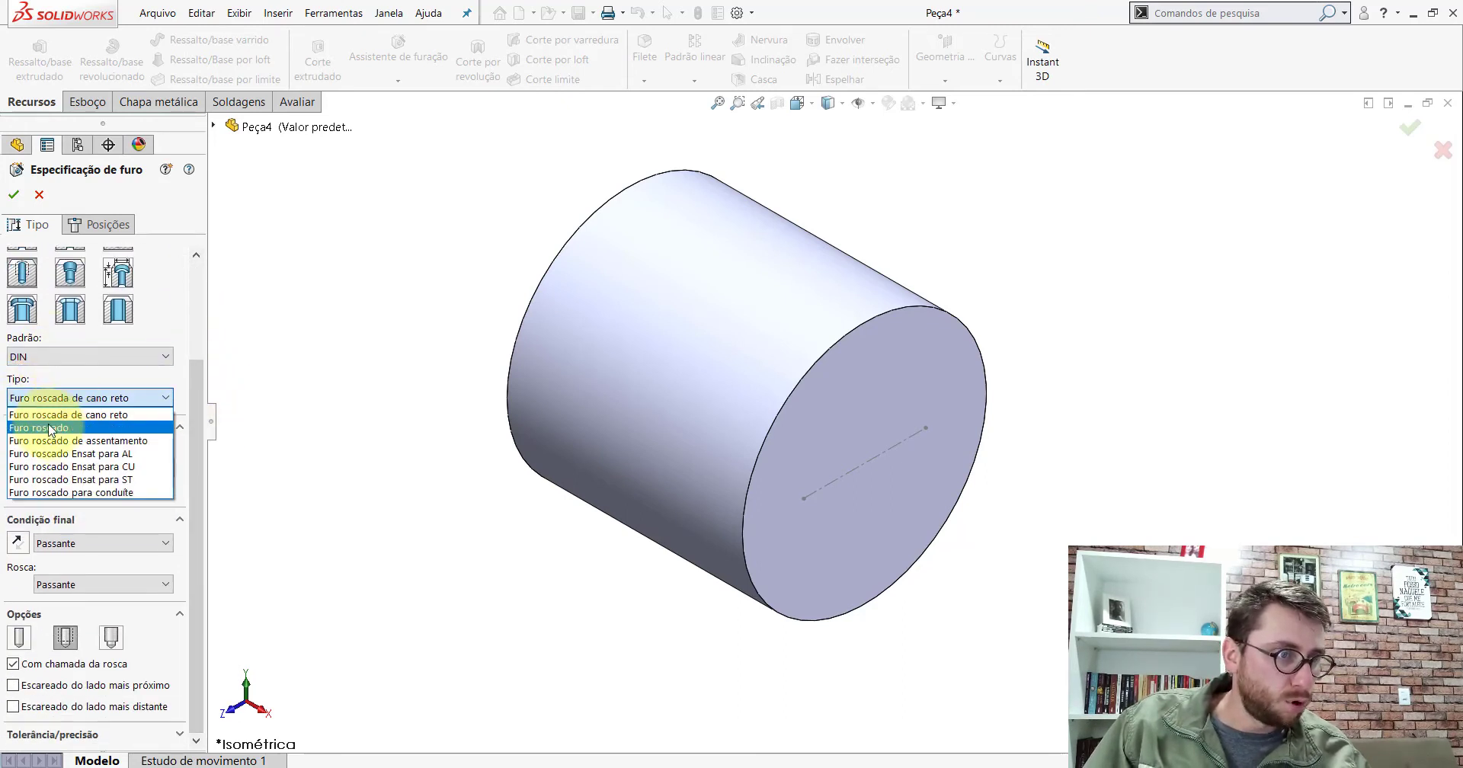
left_click(57, 420)
left_click(66, 468)
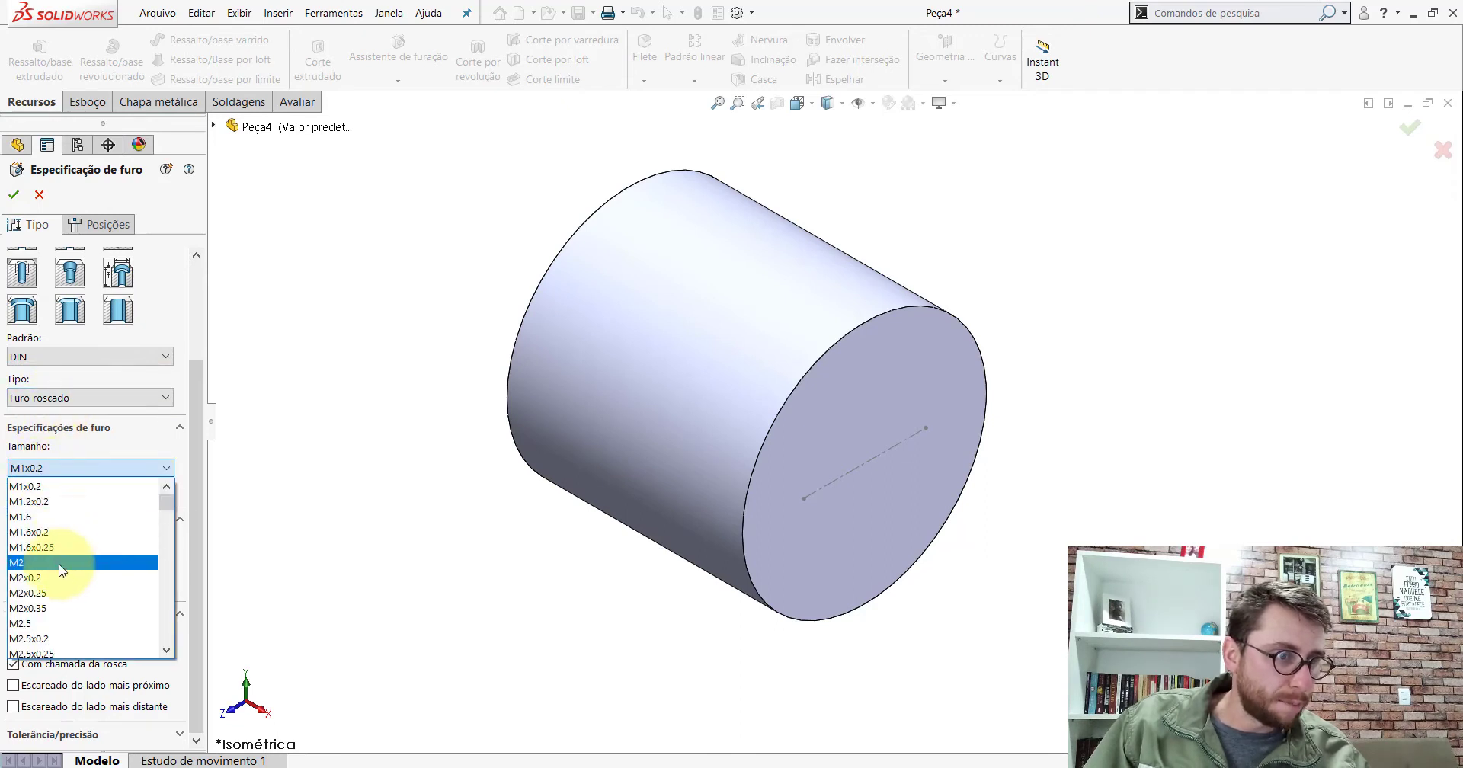
scroll(83, 585, "down", 5)
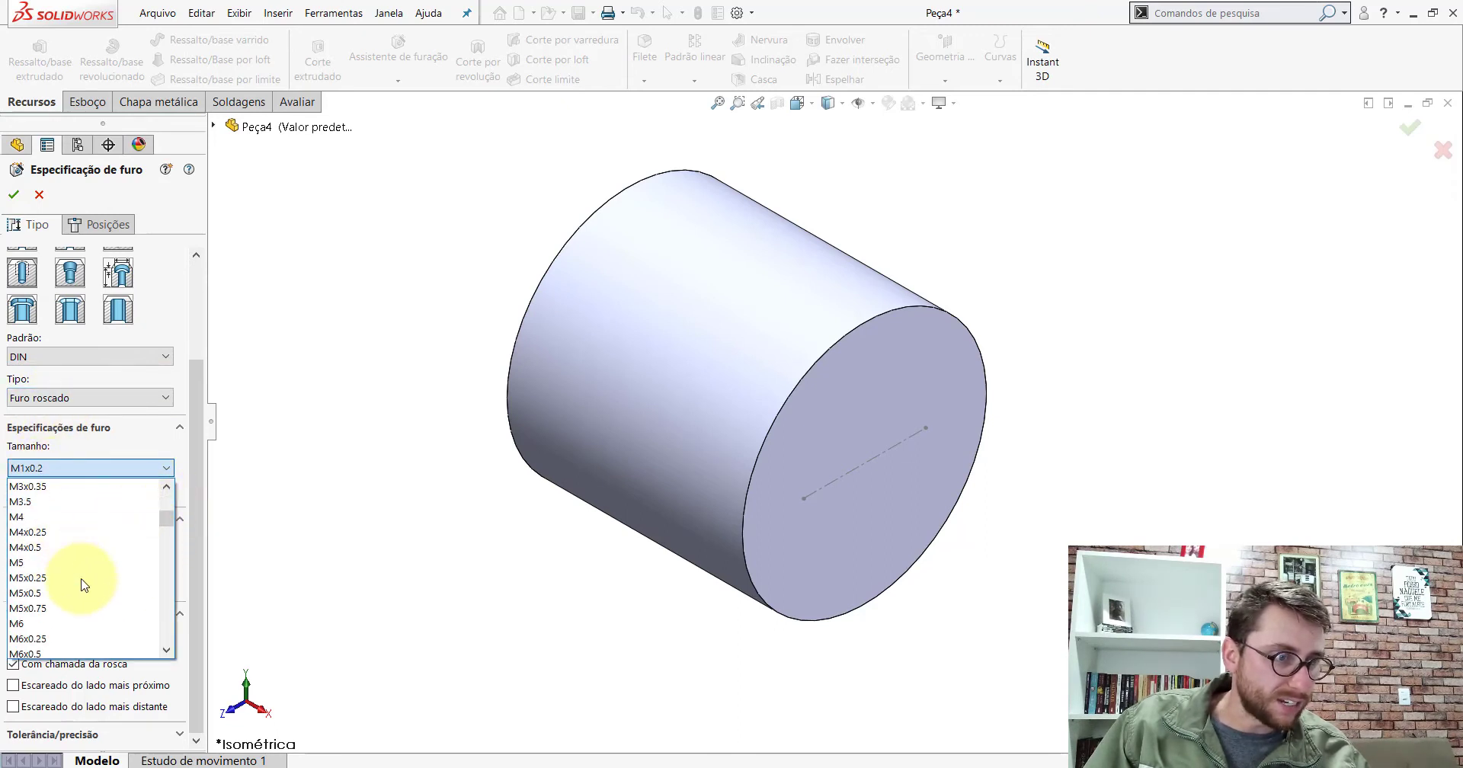
left_click(29, 529)
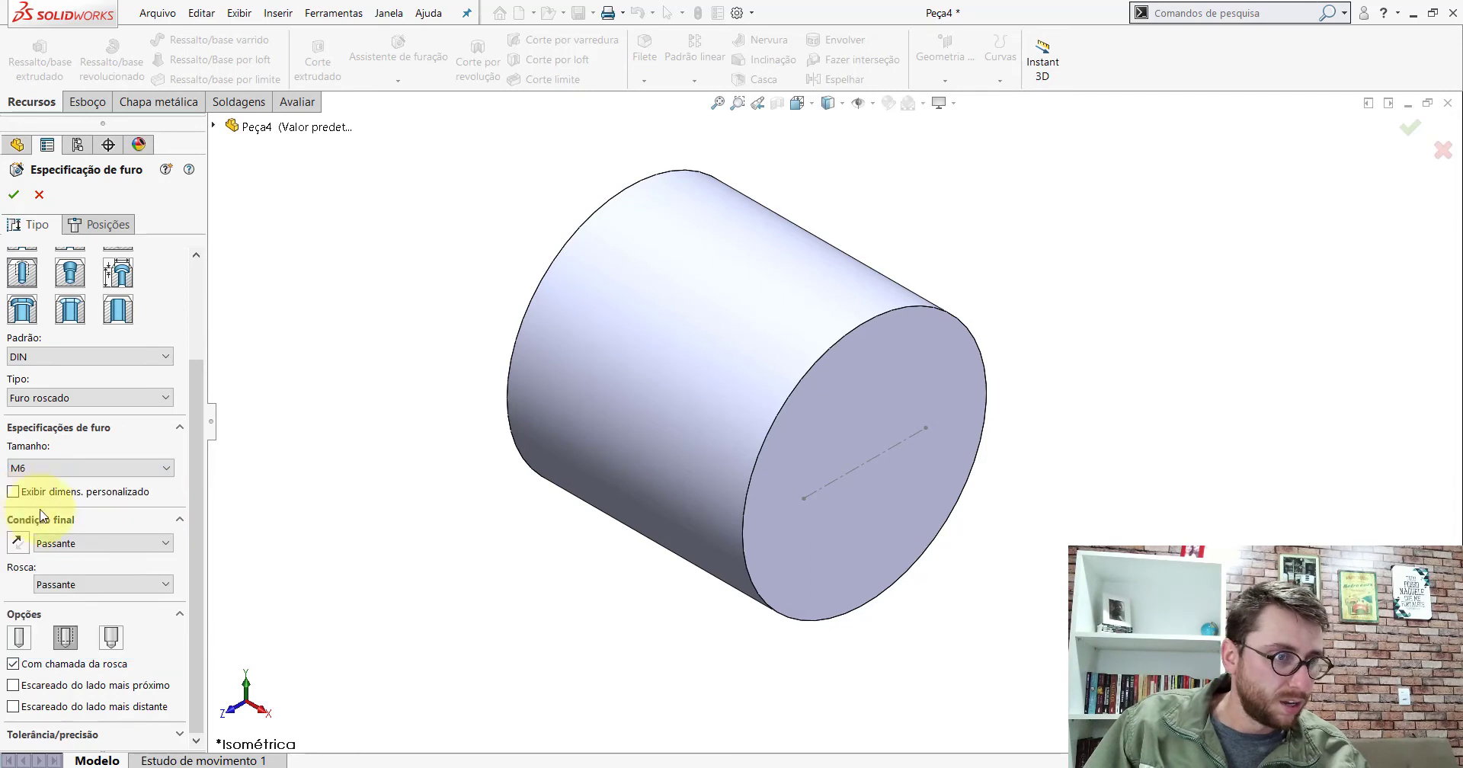
left_click(13, 492)
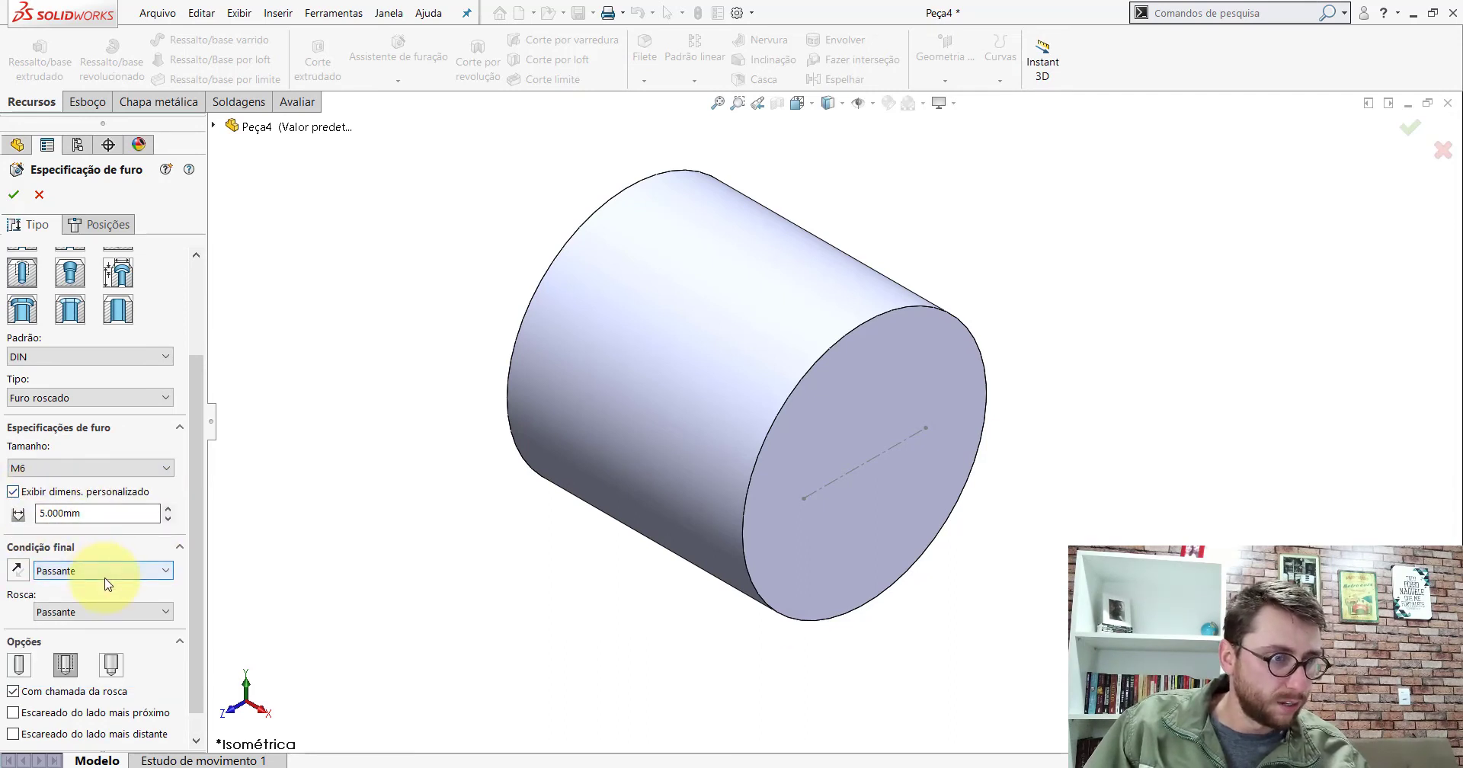
Make the hole Blind 20 mm deep with a 20 mm thread depth
scroll(107, 584, "down", 2)
left_click(59, 573)
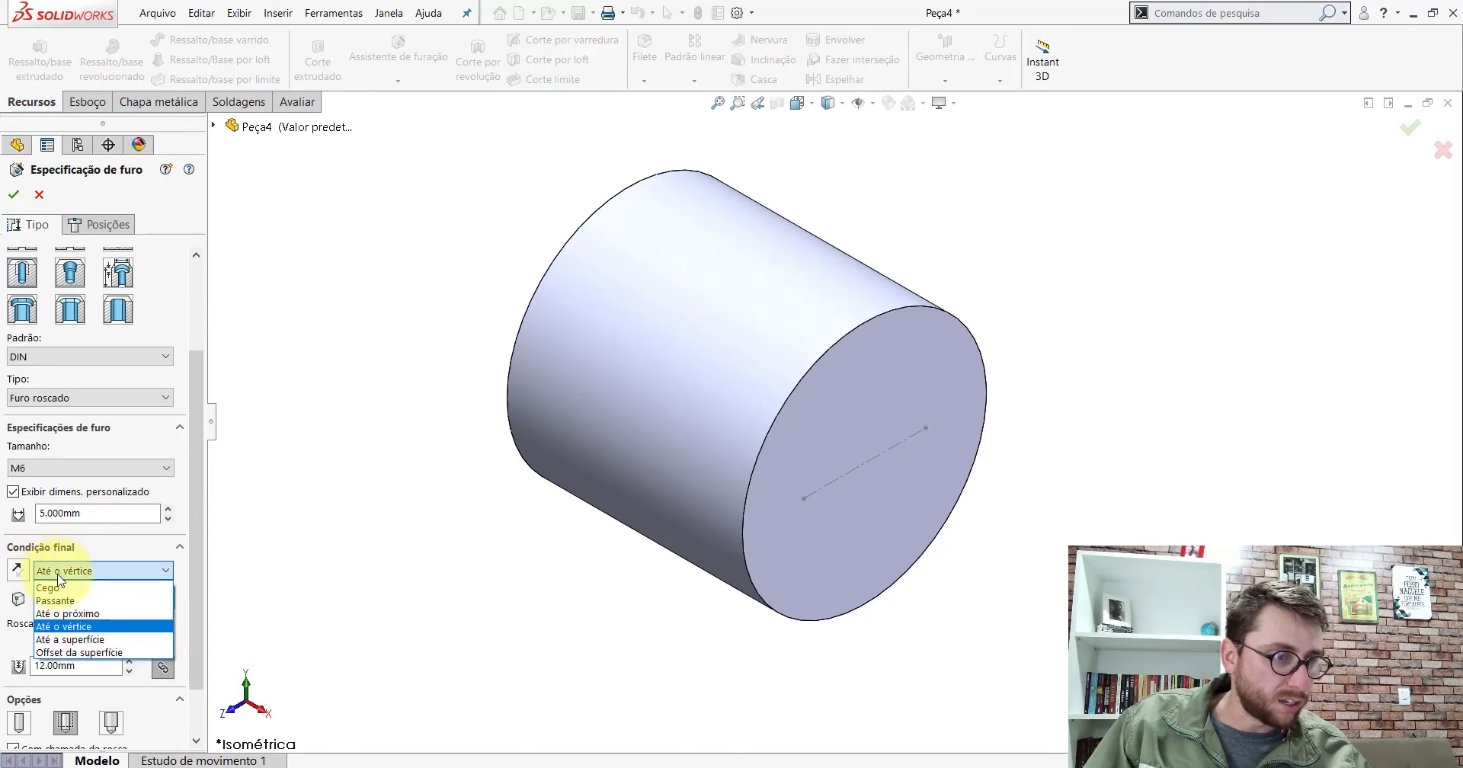
left_click(61, 591)
scroll(196, 482, "down", 2)
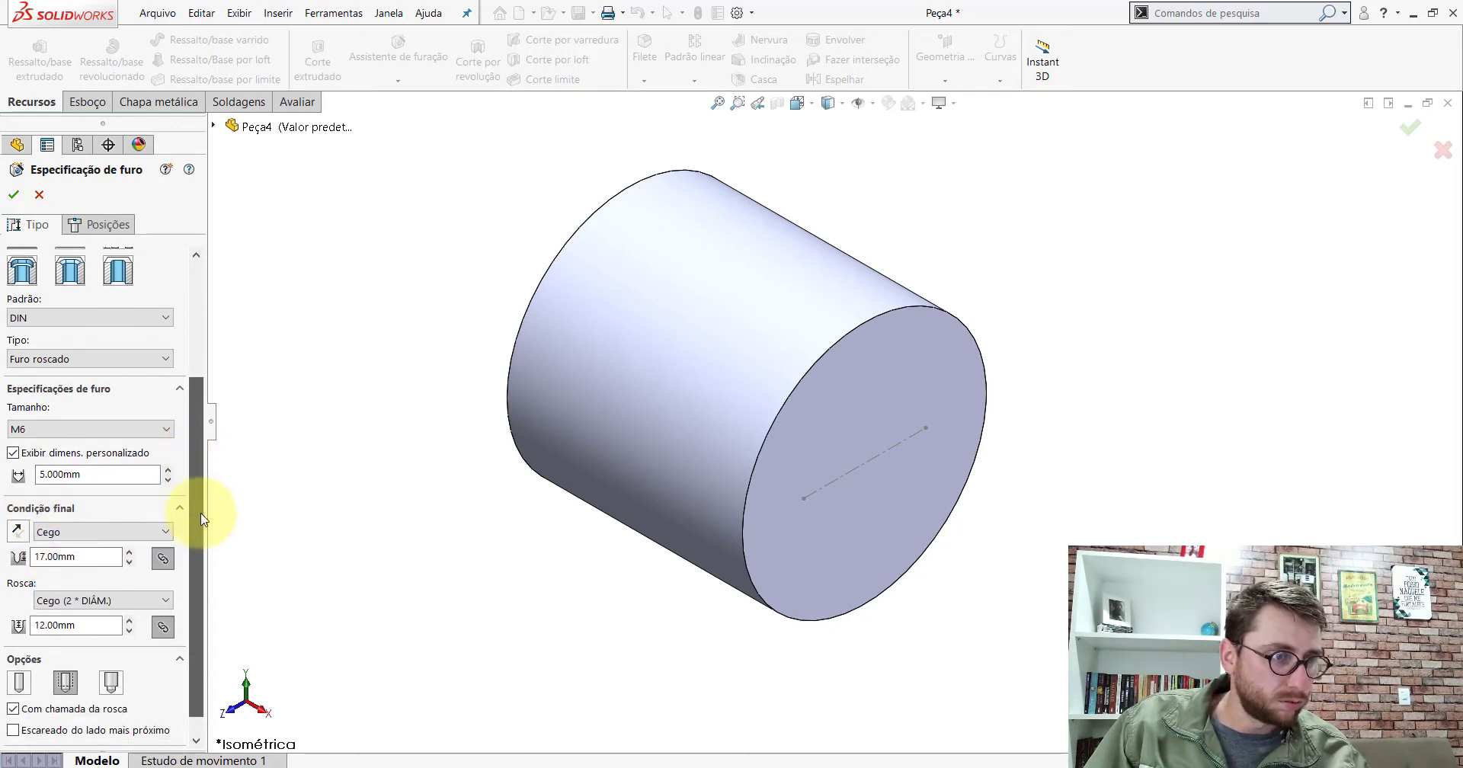
left_click(96, 534)
type("20")
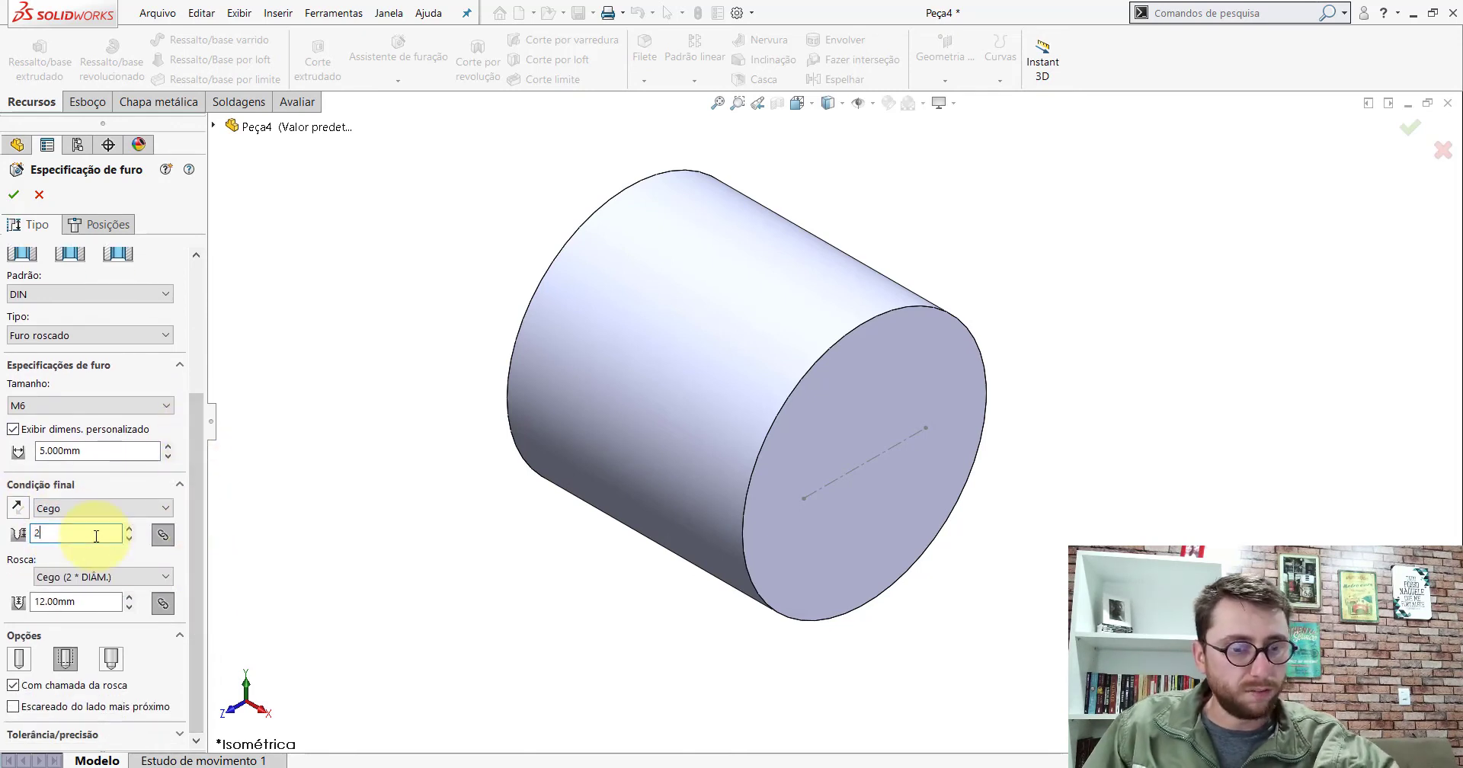
left_click(86, 602)
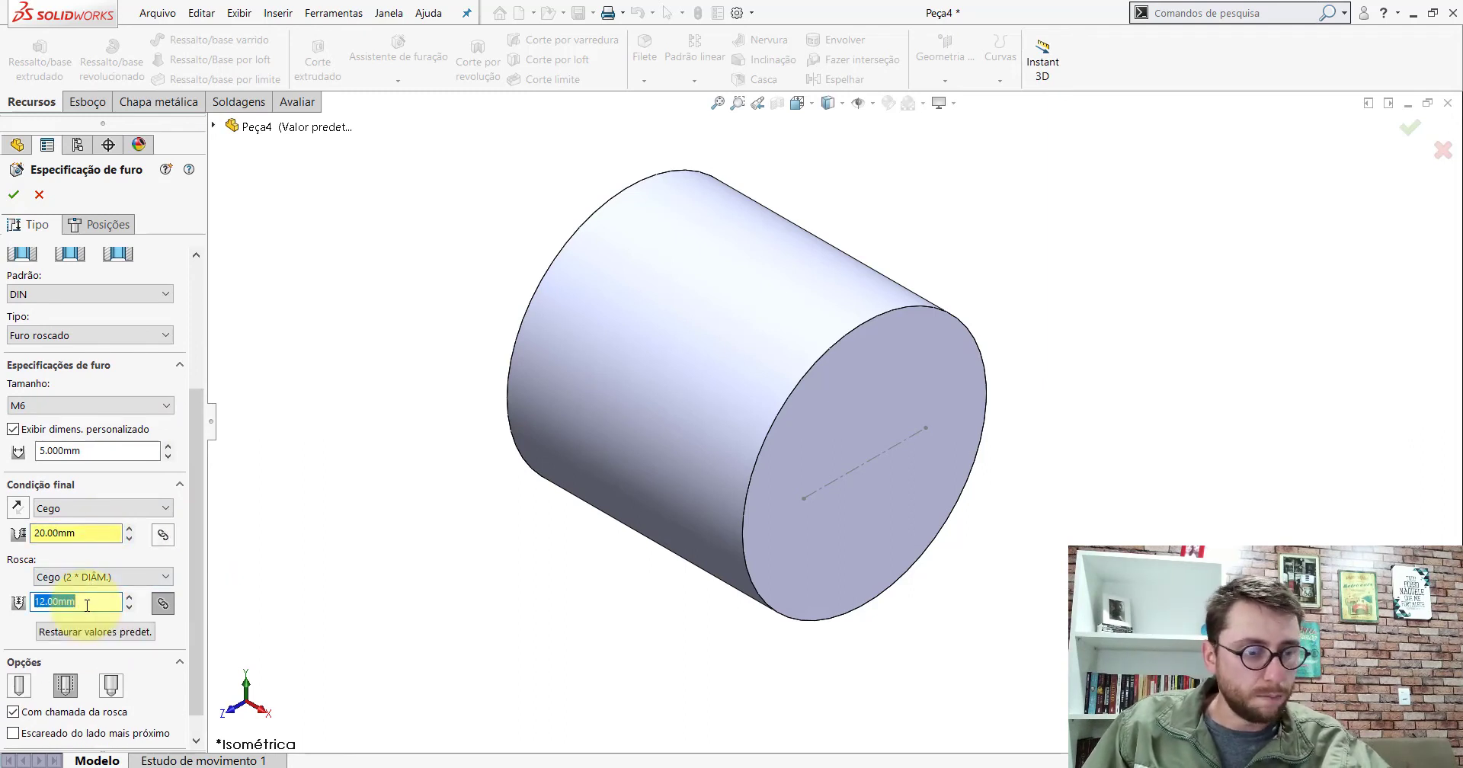
type("20")
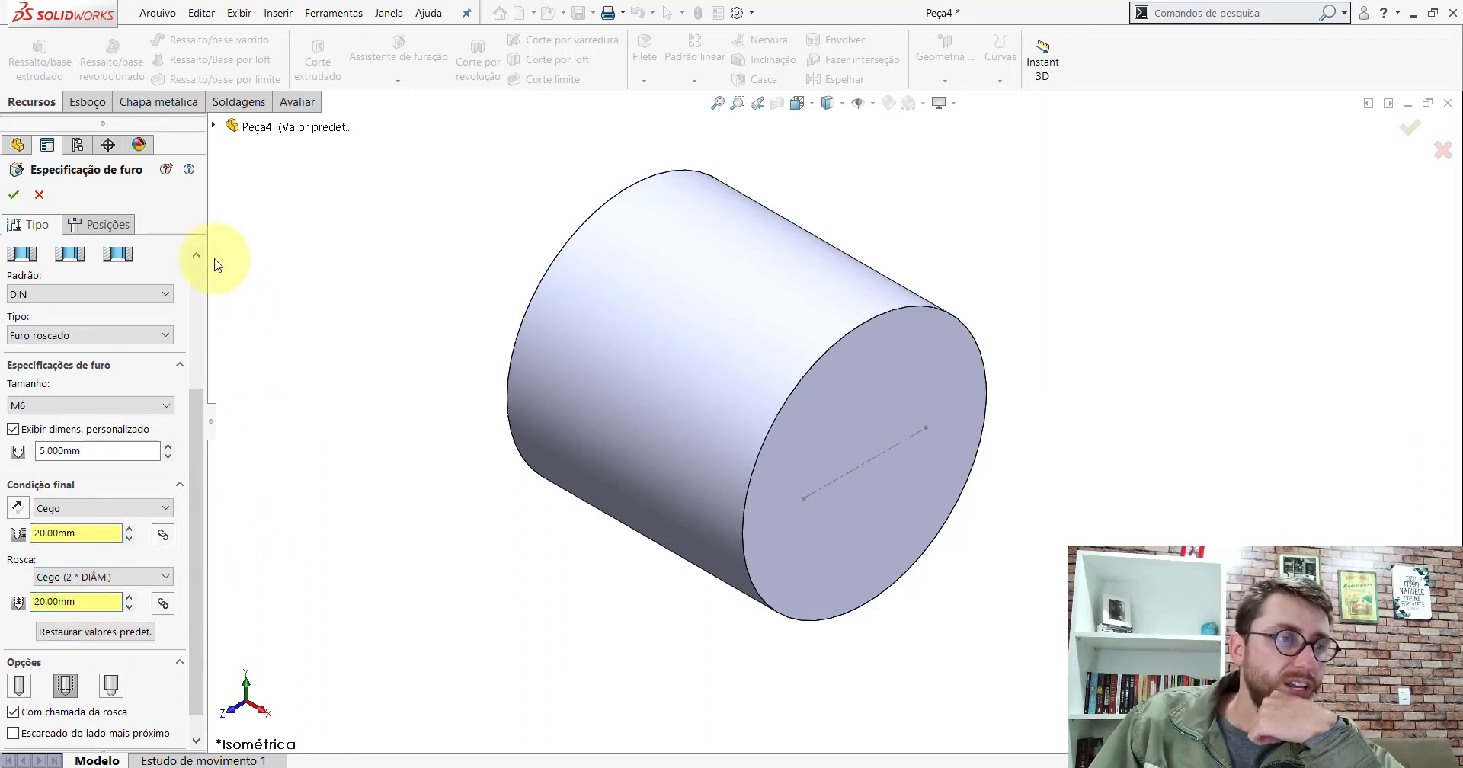
Place the two holes on the cylinder's end face and create the feature
left_click(103, 224)
left_click(90, 389)
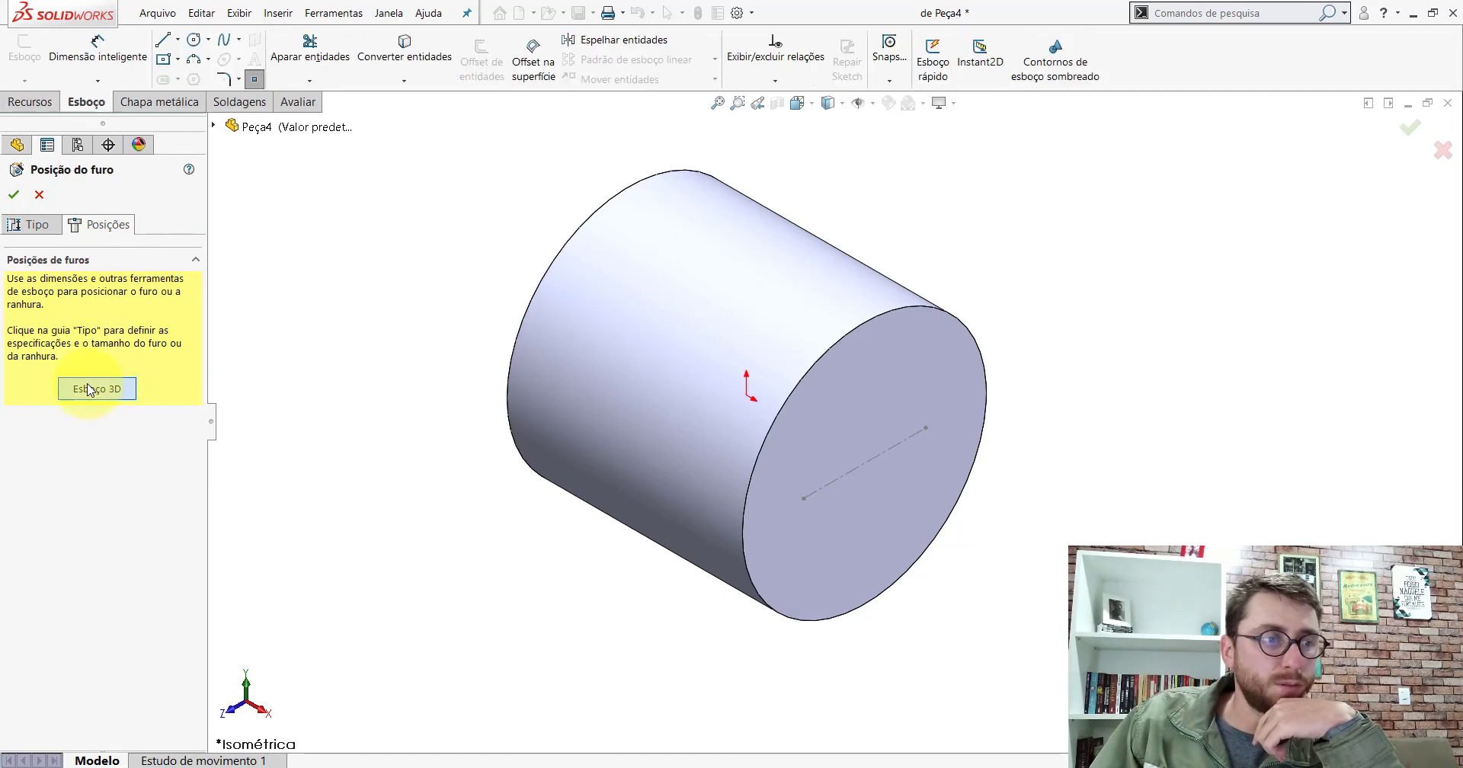
left_click(874, 496)
scroll(852, 440, "down", 5)
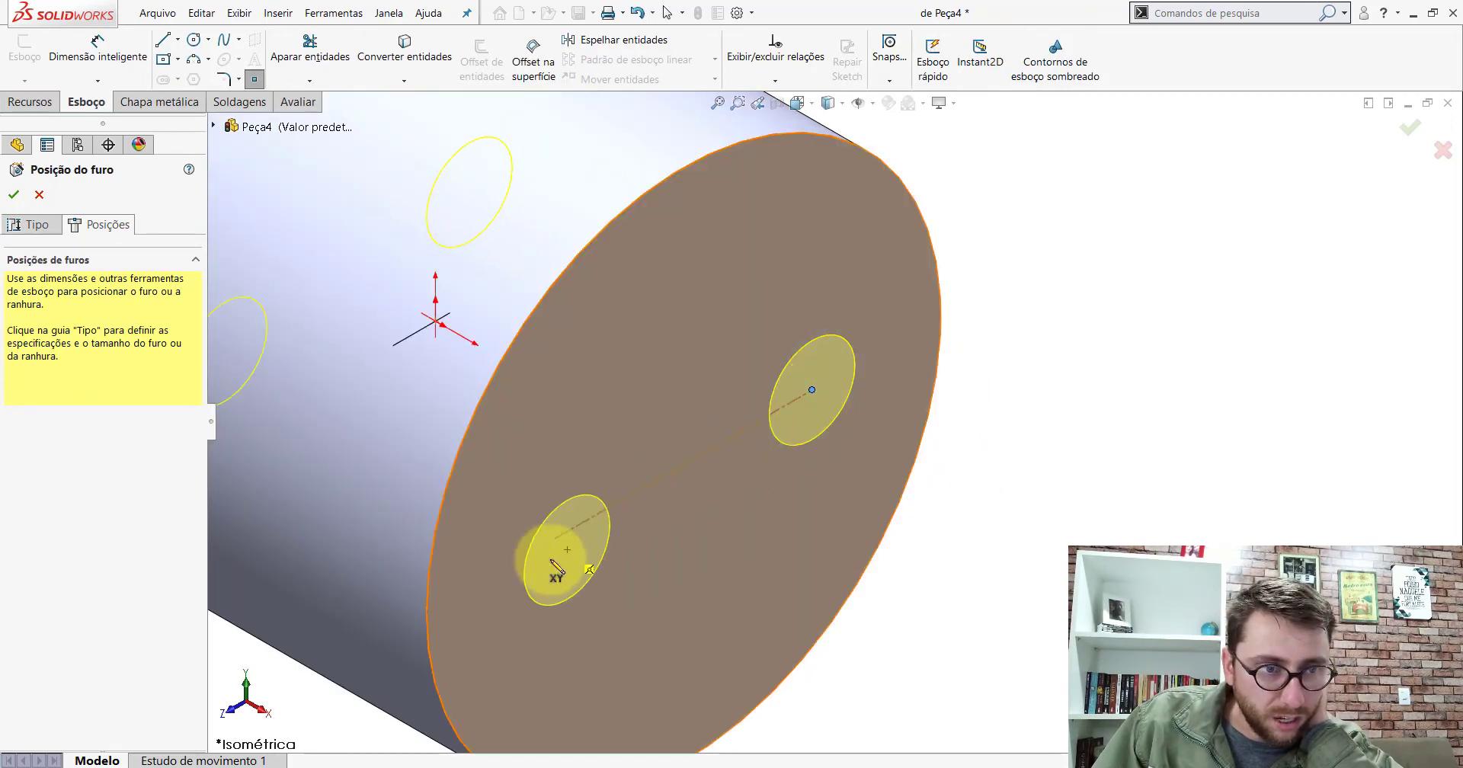
left_click(556, 538)
key("Return")
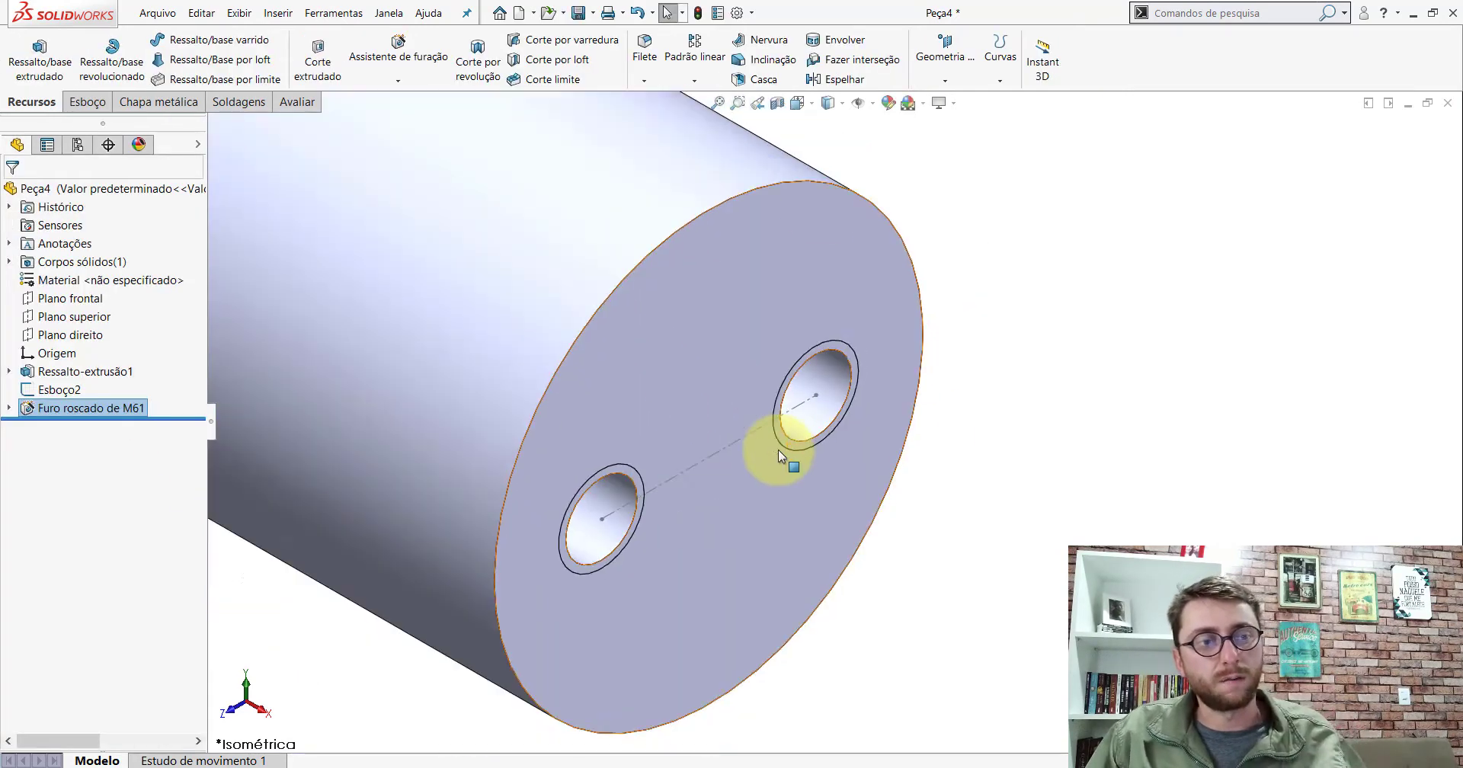
Turn on the Anotações display filter options under Detalhes so both M6 holes show cosmetic threads
scroll(788, 448, "up", 5)
scroll(811, 442, "down", 6)
scroll(427, 473, "up", 1)
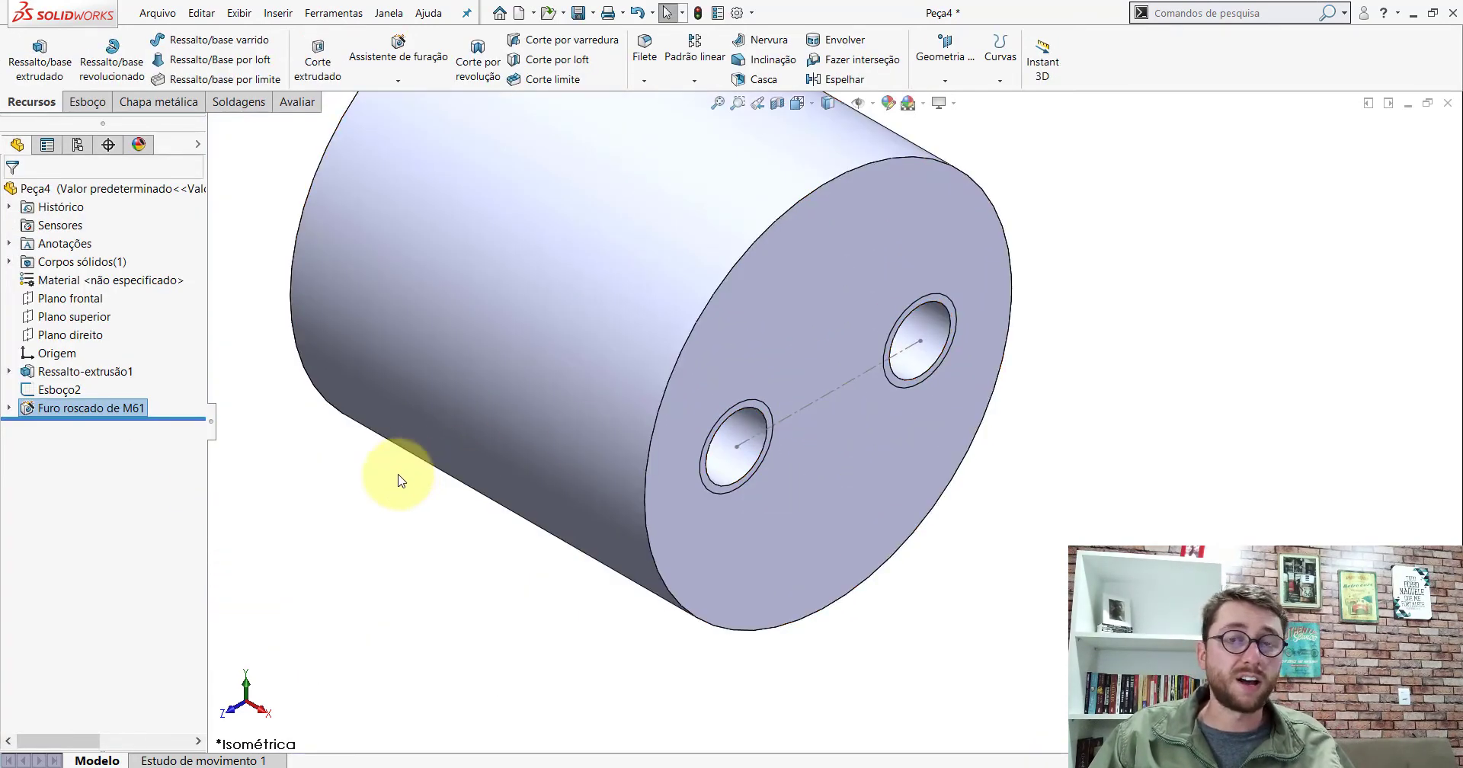
left_click(376, 507)
scroll(689, 490, "up", 3)
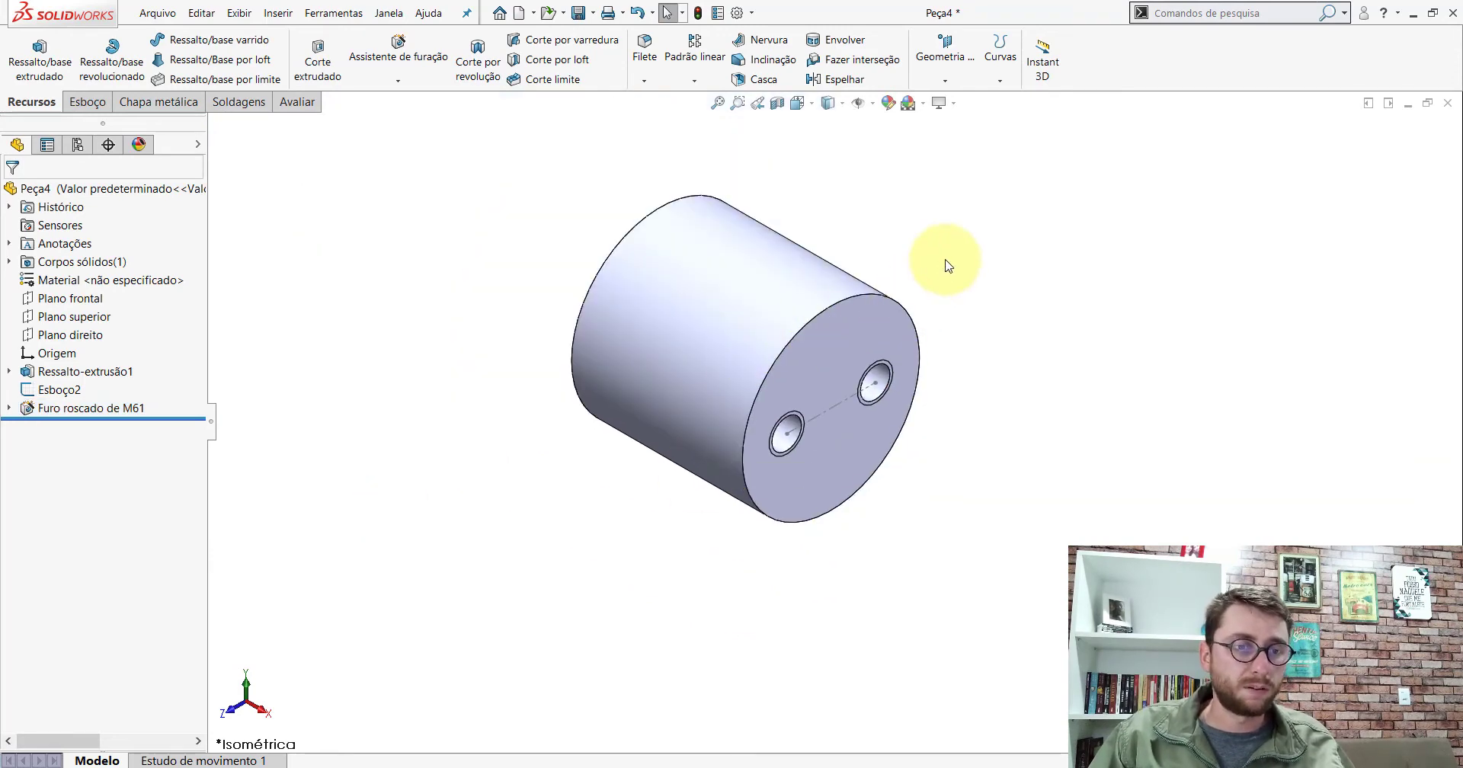
scroll(944, 259, "down", 2)
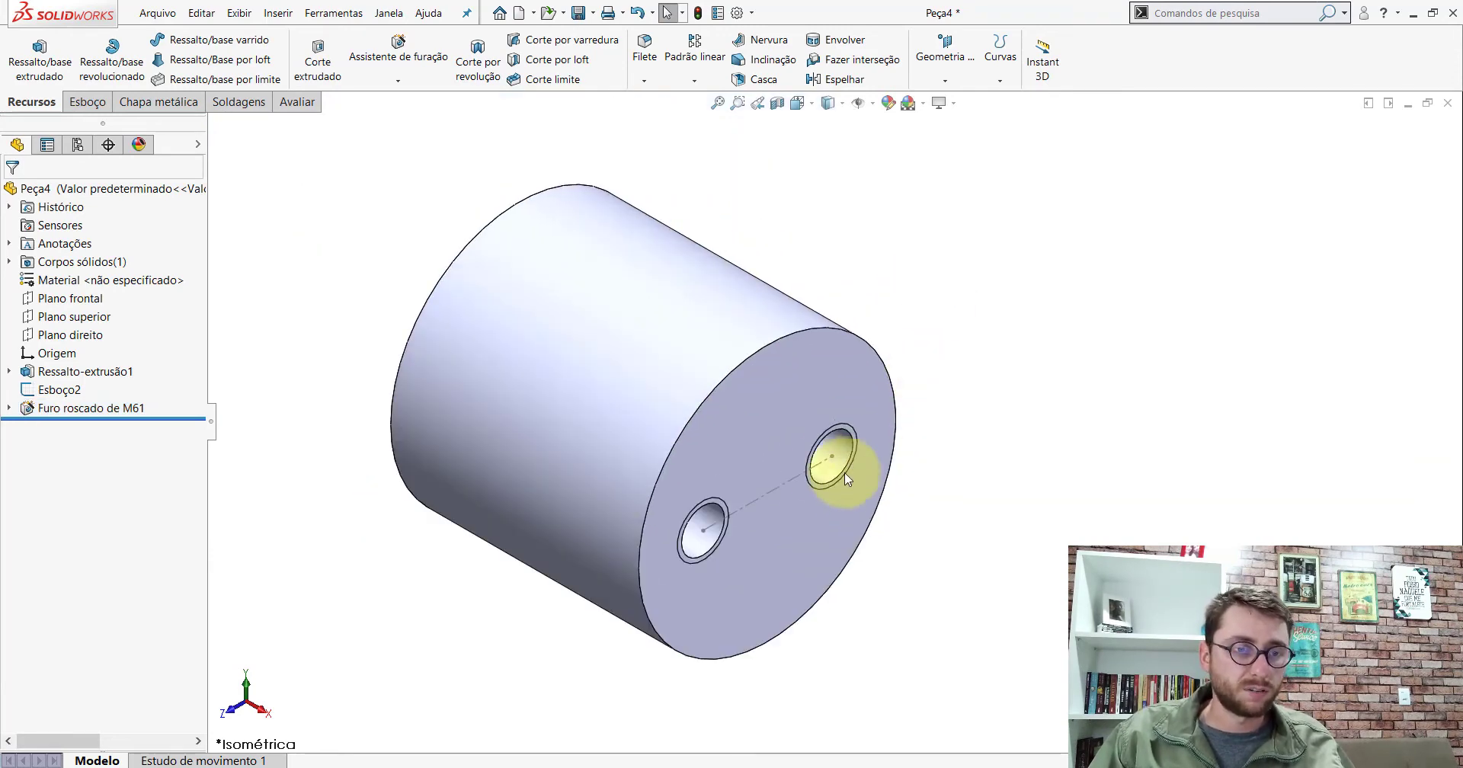
right_click(67, 244)
left_click(107, 259)
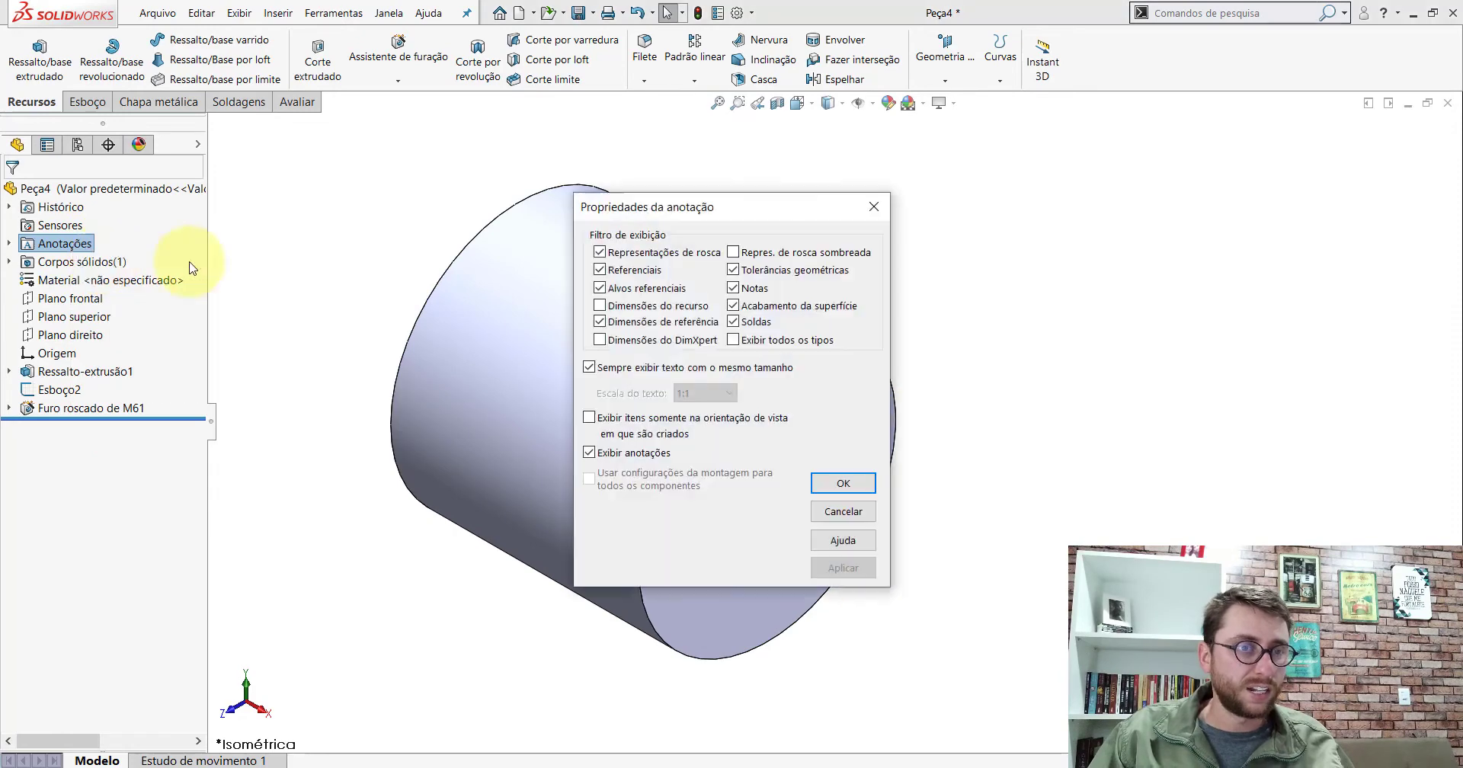
left_click(843, 483)
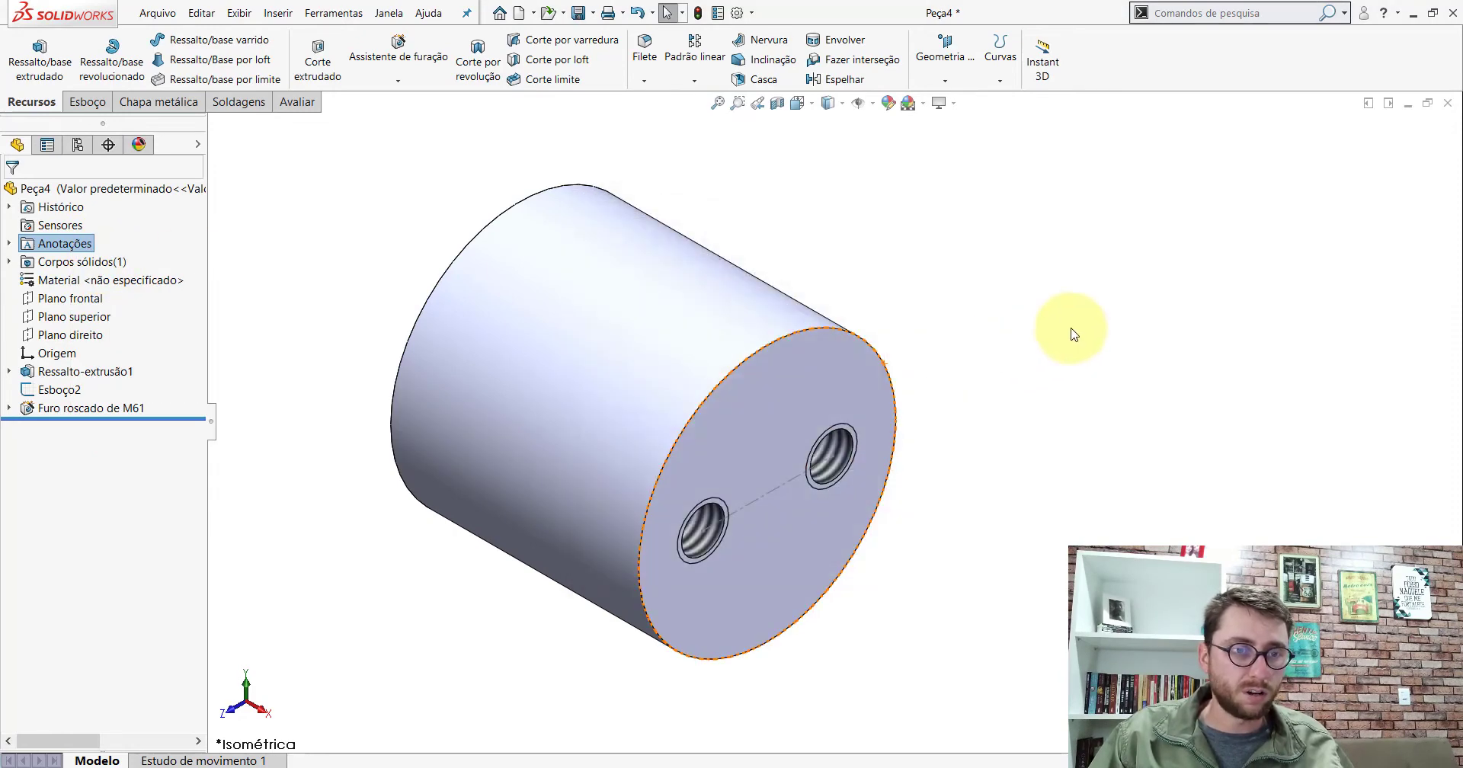
mouse_move(882, 490)
middle_mouse_down()
mouse_move(781, 362)
mouse_move(856, 424)
middle_mouse_up()
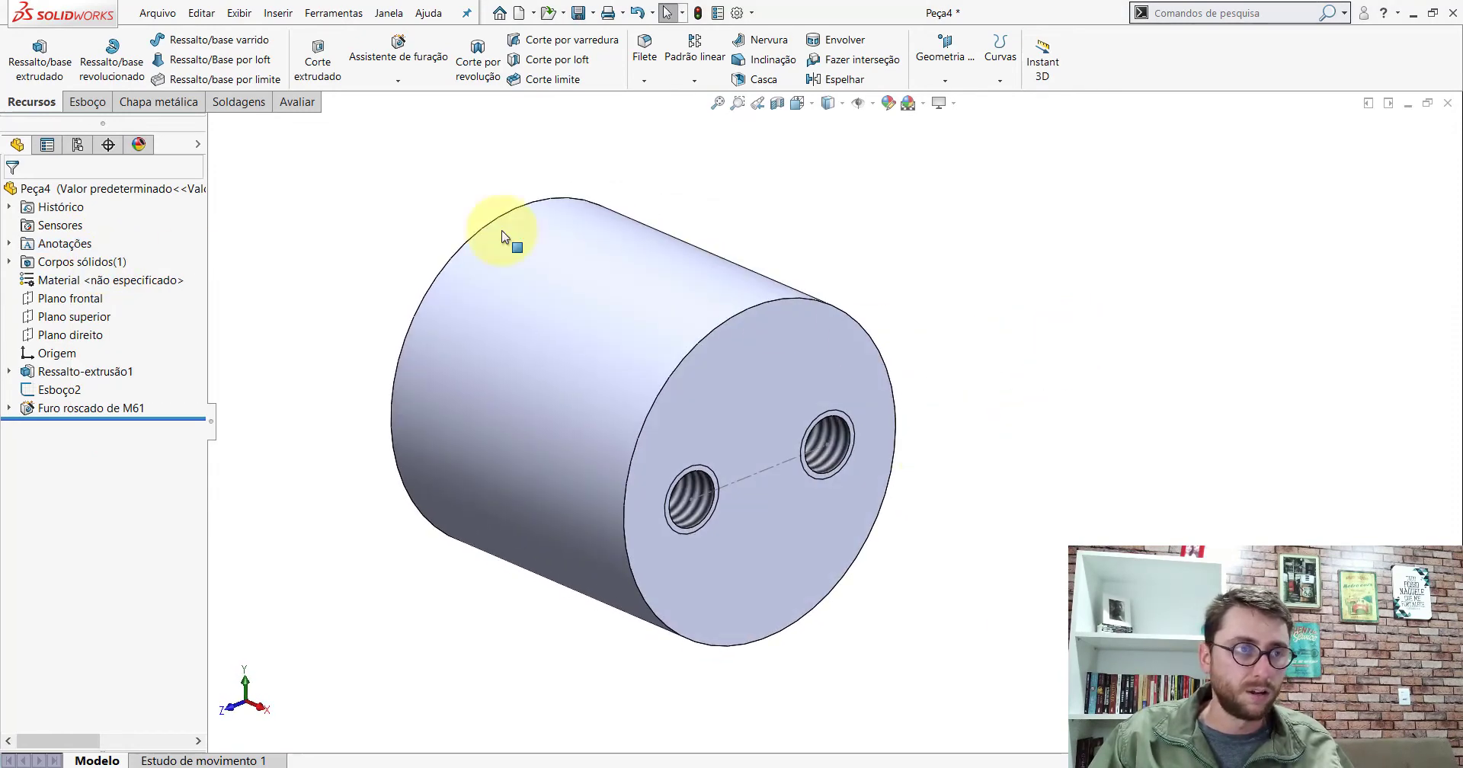
Measure the holed end face (667.59 mm², 125.66 mm perimeter) and a hole edge's 20 mm and 7.5 mm offsets
left_click(297, 100)
left_click(184, 61)
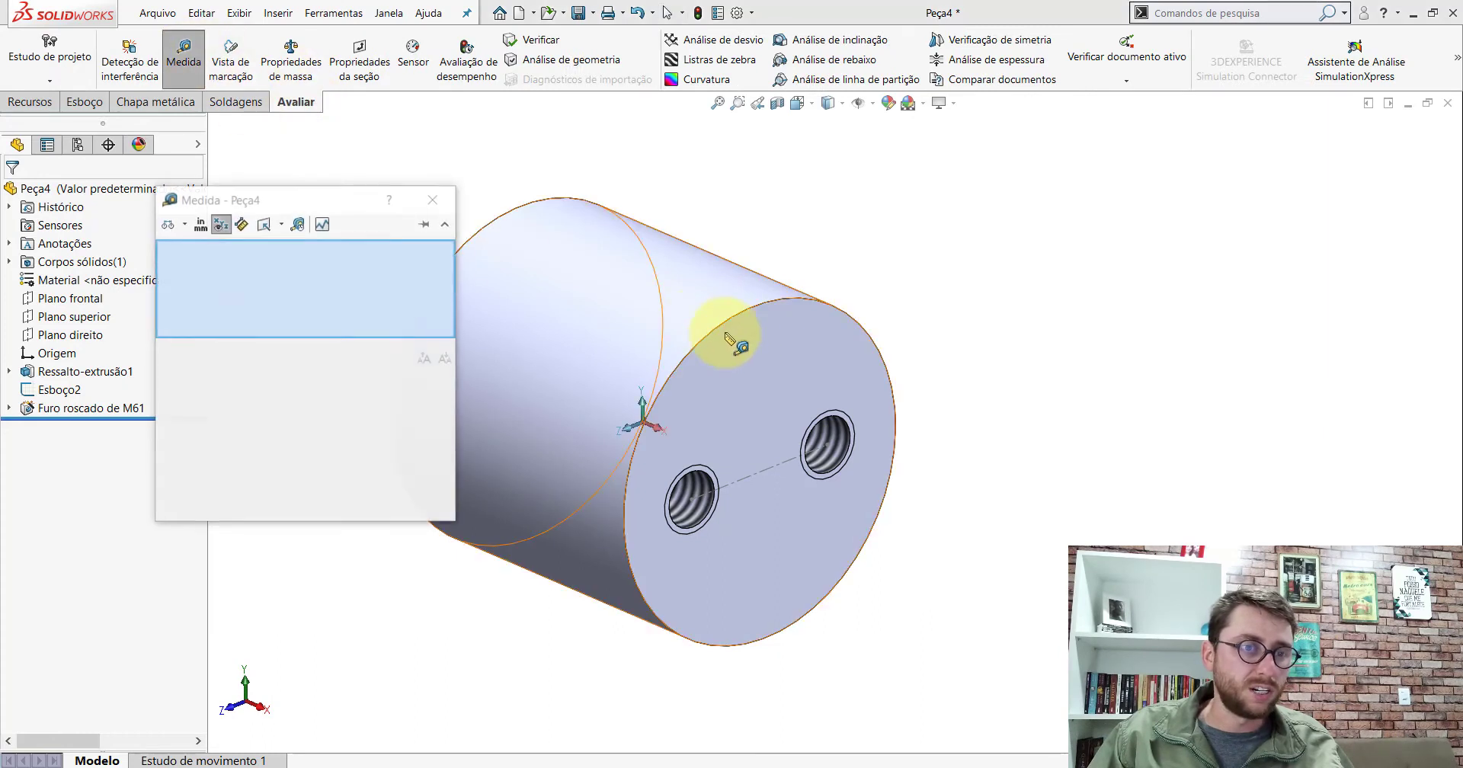
left_click(732, 428)
mouse_move(731, 427)
middle_mouse_down()
mouse_move(696, 379)
mouse_move(669, 371)
middle_mouse_up()
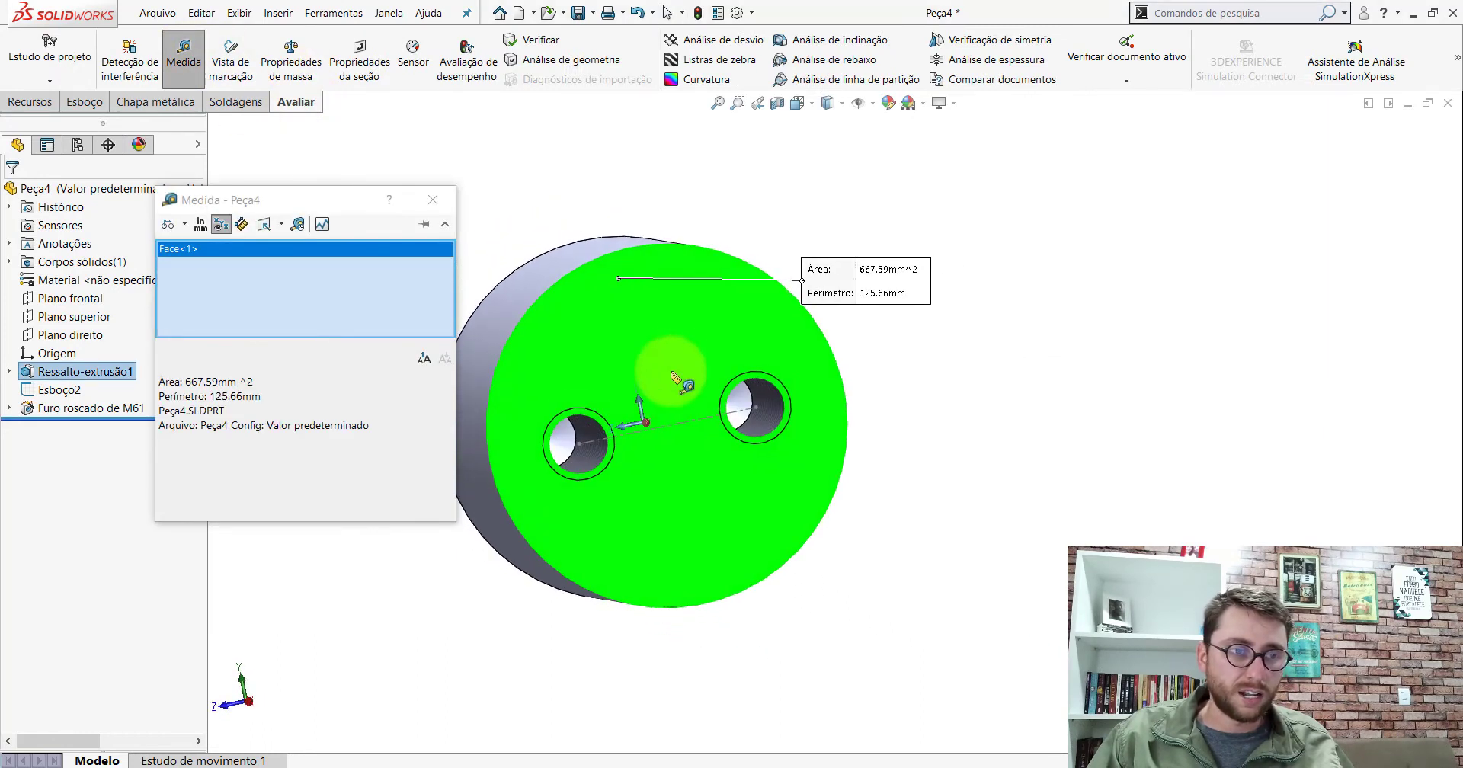
left_click(577, 439)
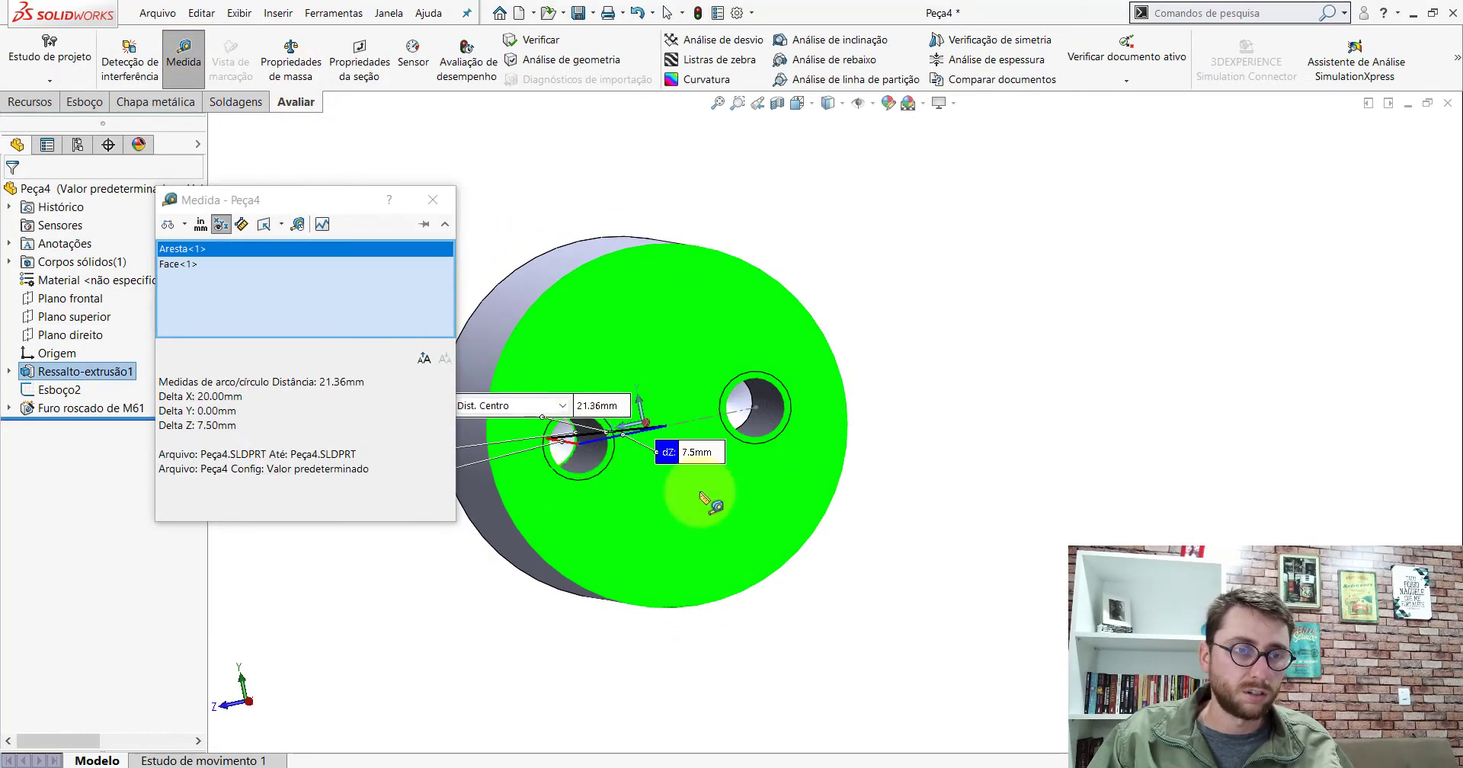
middle_click_drag(576, 439, 758, 570)
left_click_drag(437, 572, 530, 567)
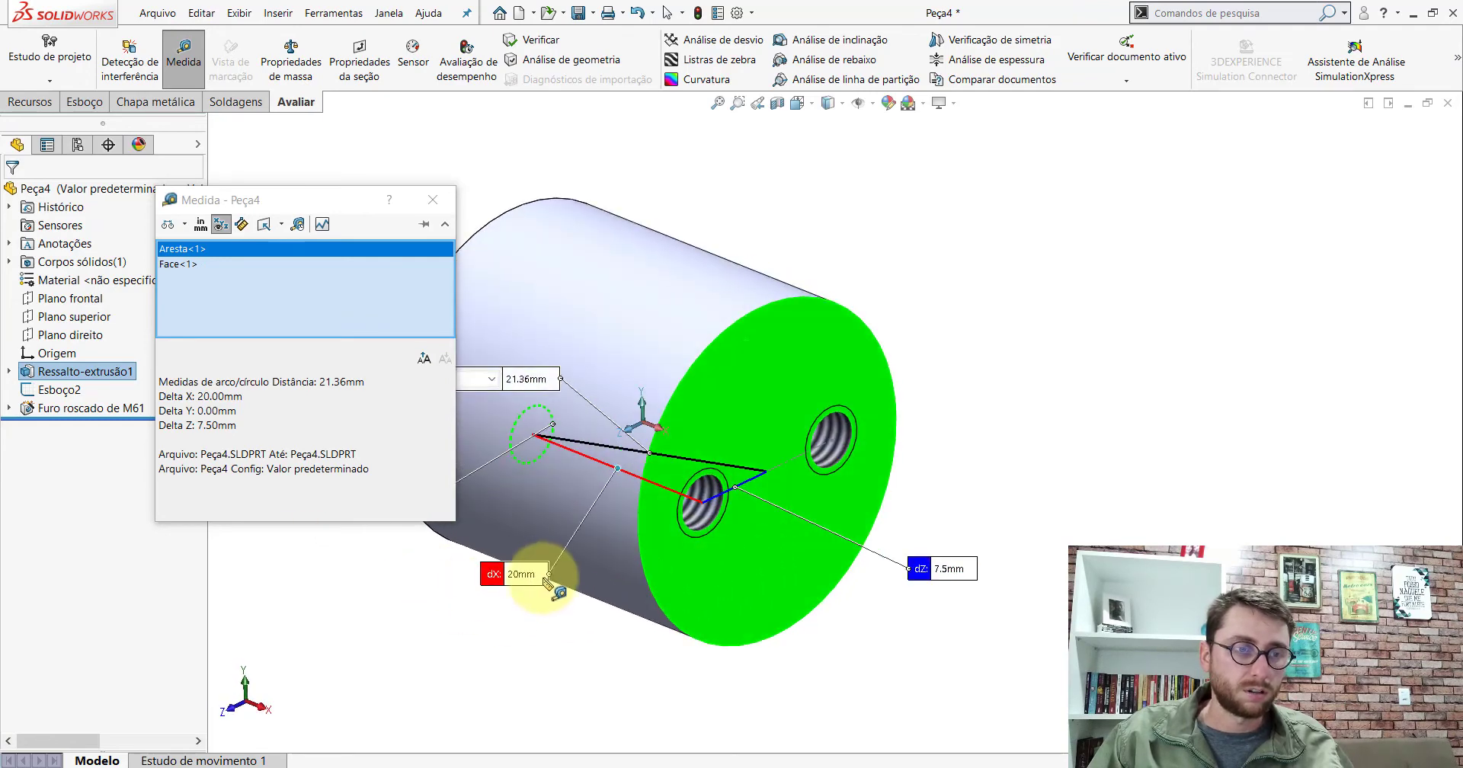
key("Escape")
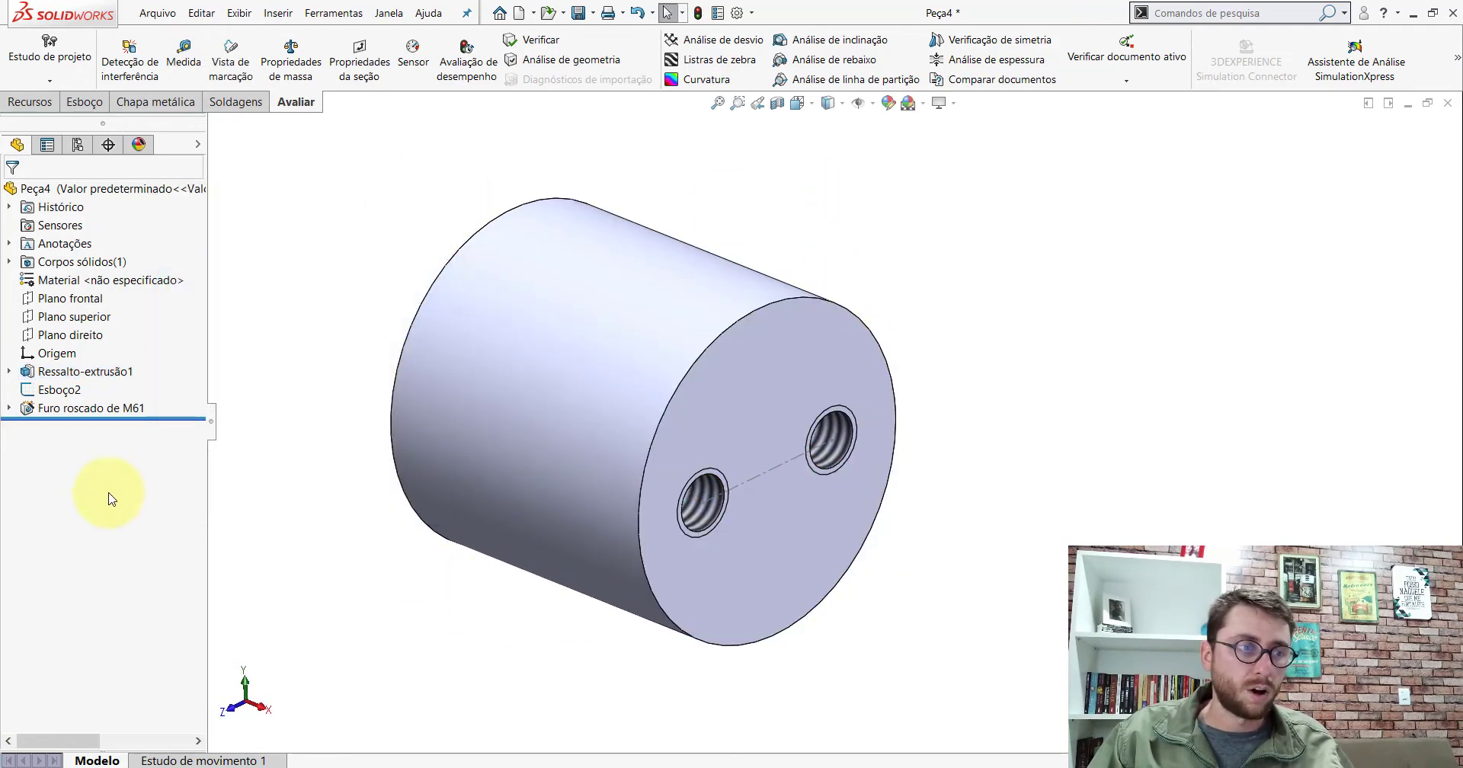
Hide sketch Esboço2 and return the model to the isometric view
right_click(57, 393)
left_click(73, 367)
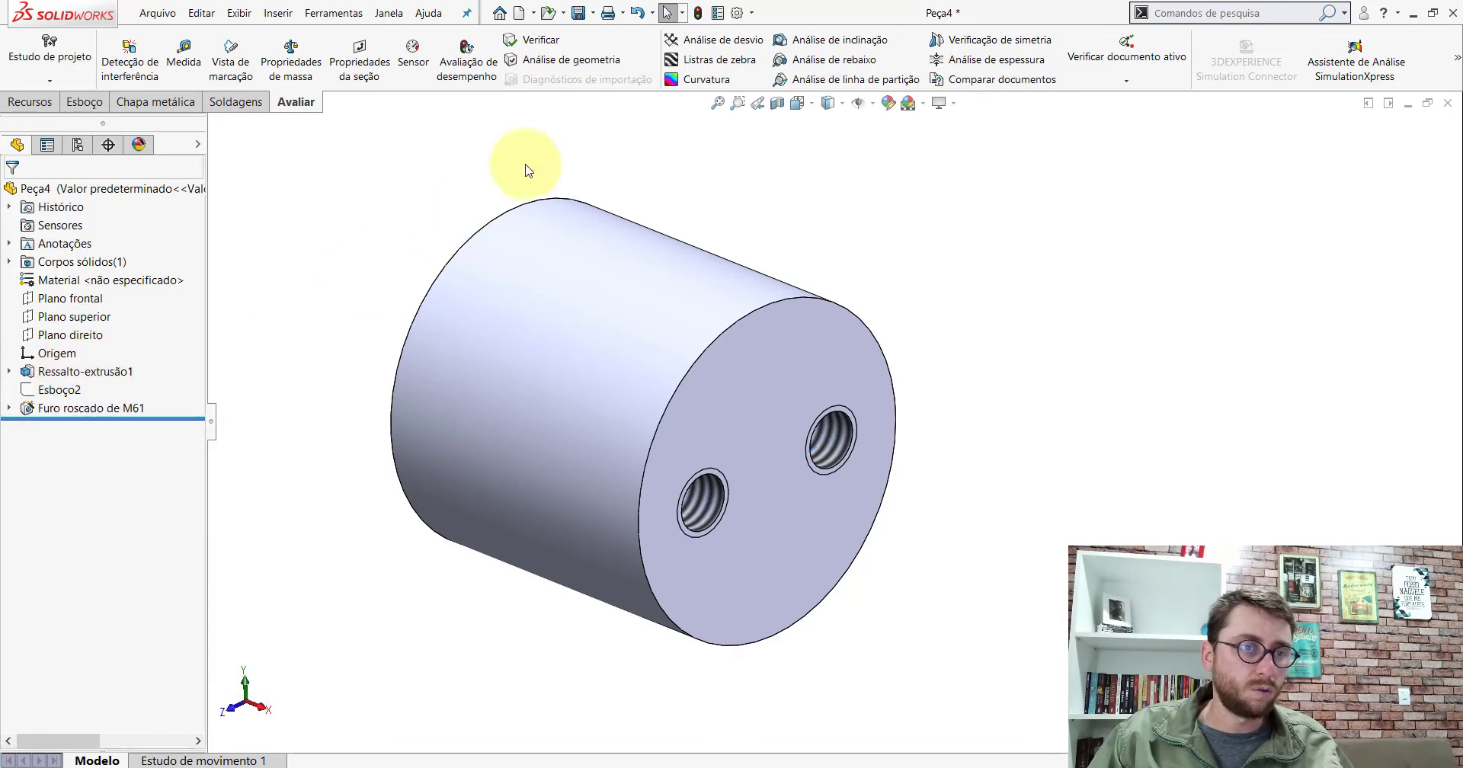
left_click(798, 103)
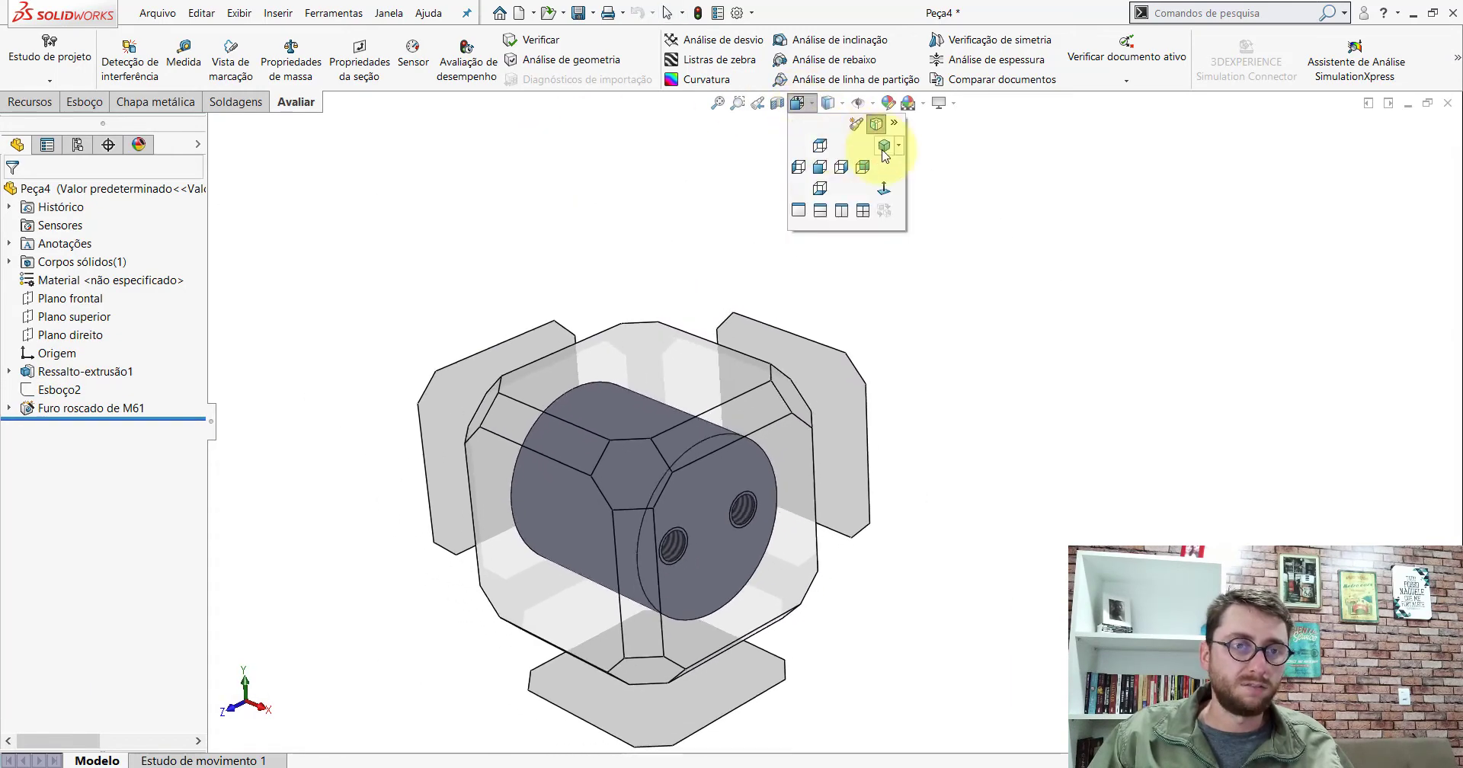
left_click(884, 137)
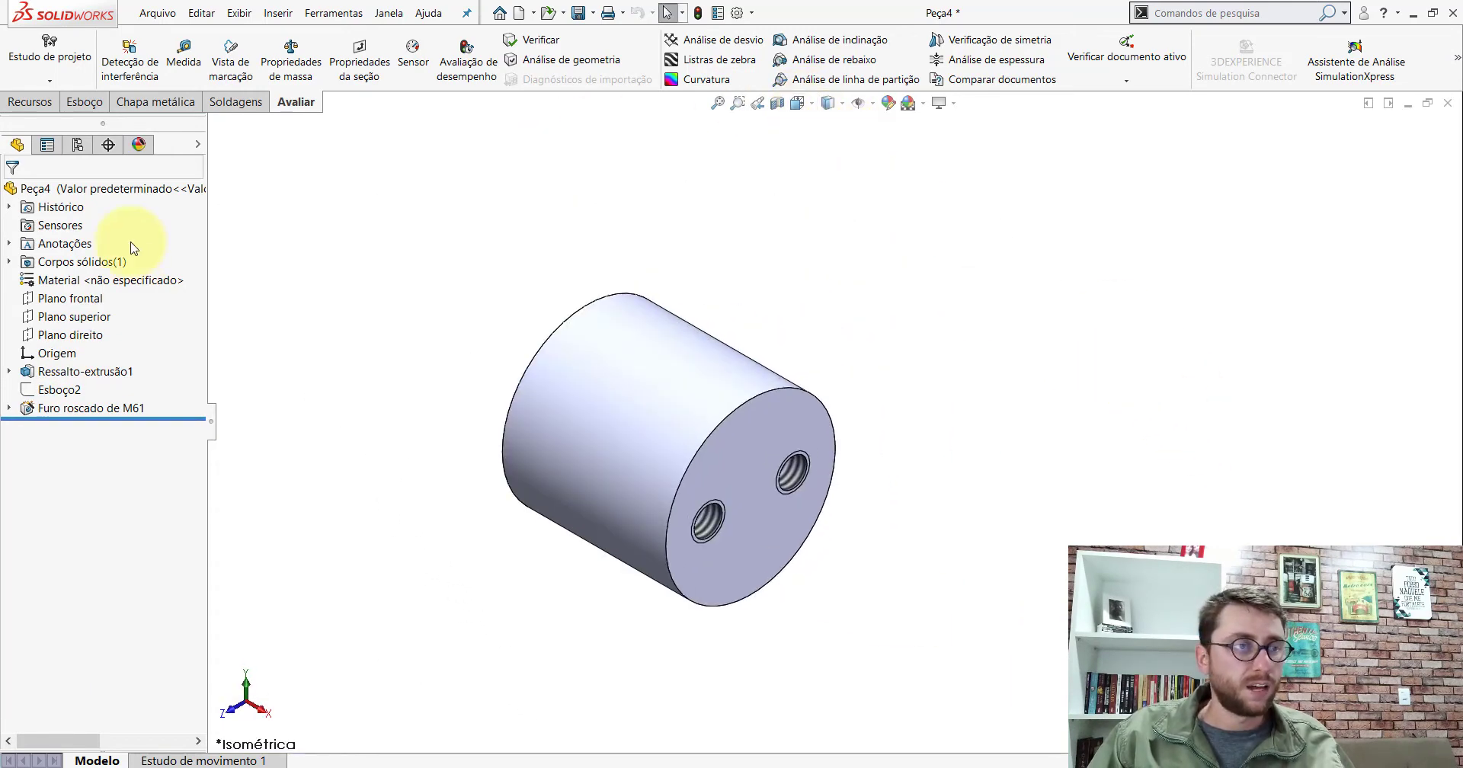
Give the whole part a dark gray appearance, RGB 105, 105, 105
right_click(23, 188)
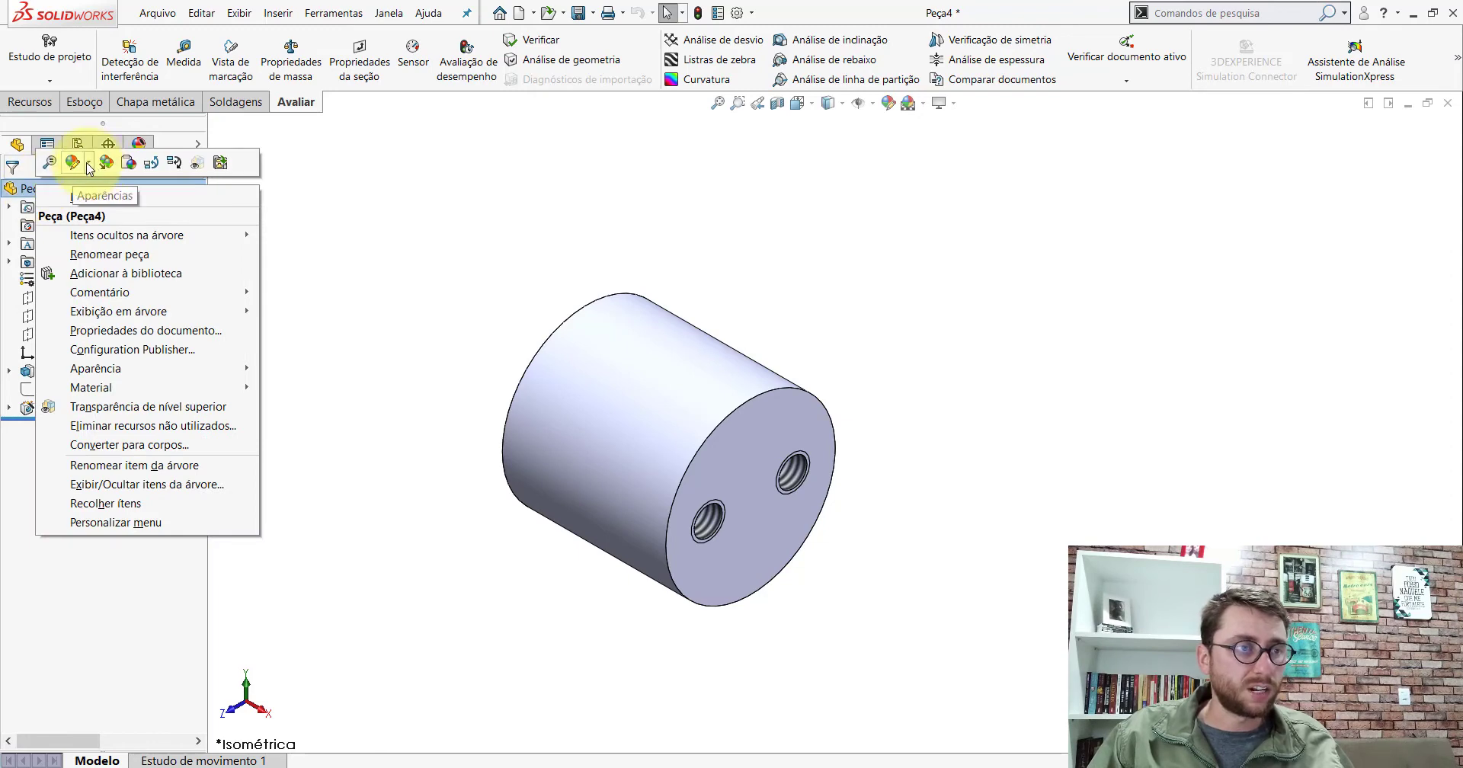
left_click(49, 195)
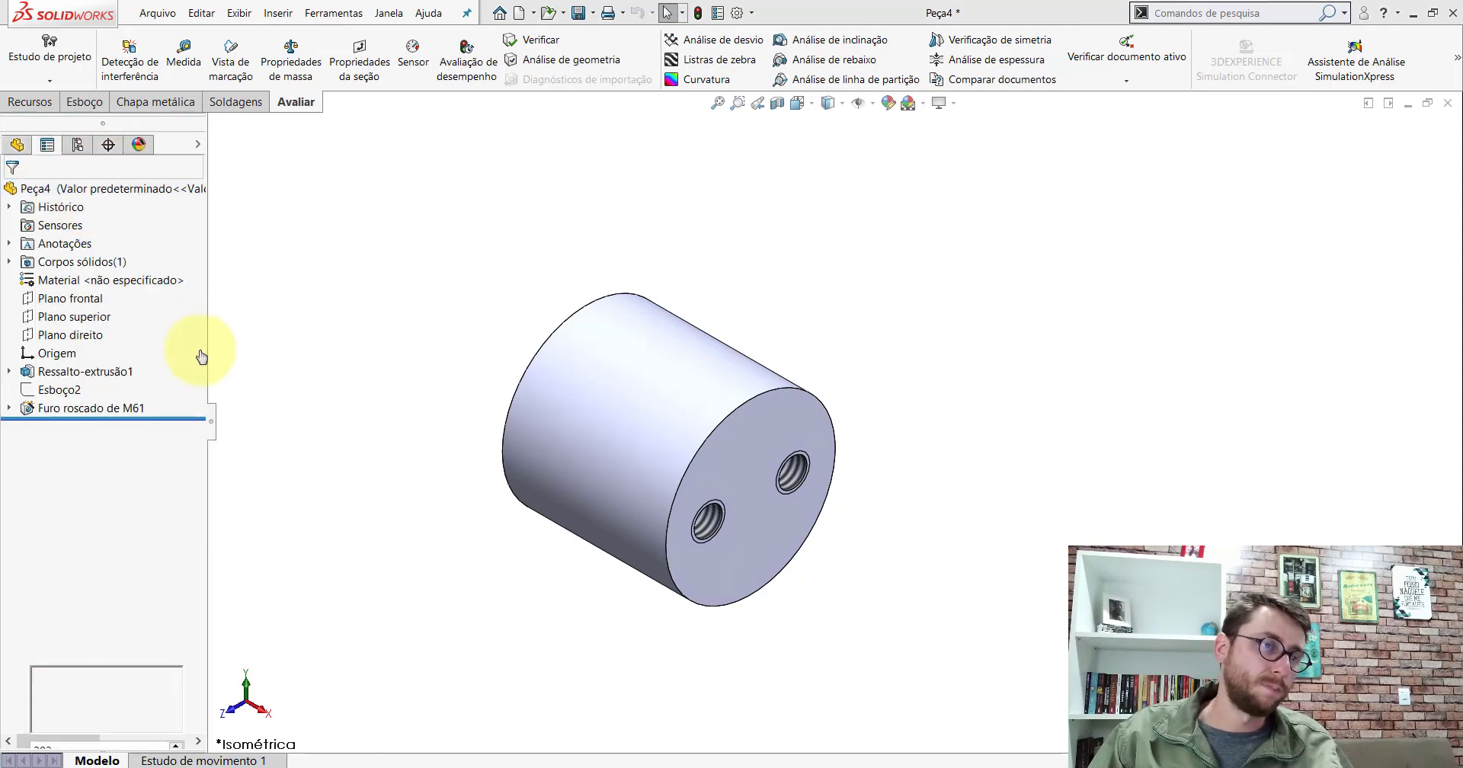
left_click_drag(195, 350, 198, 537)
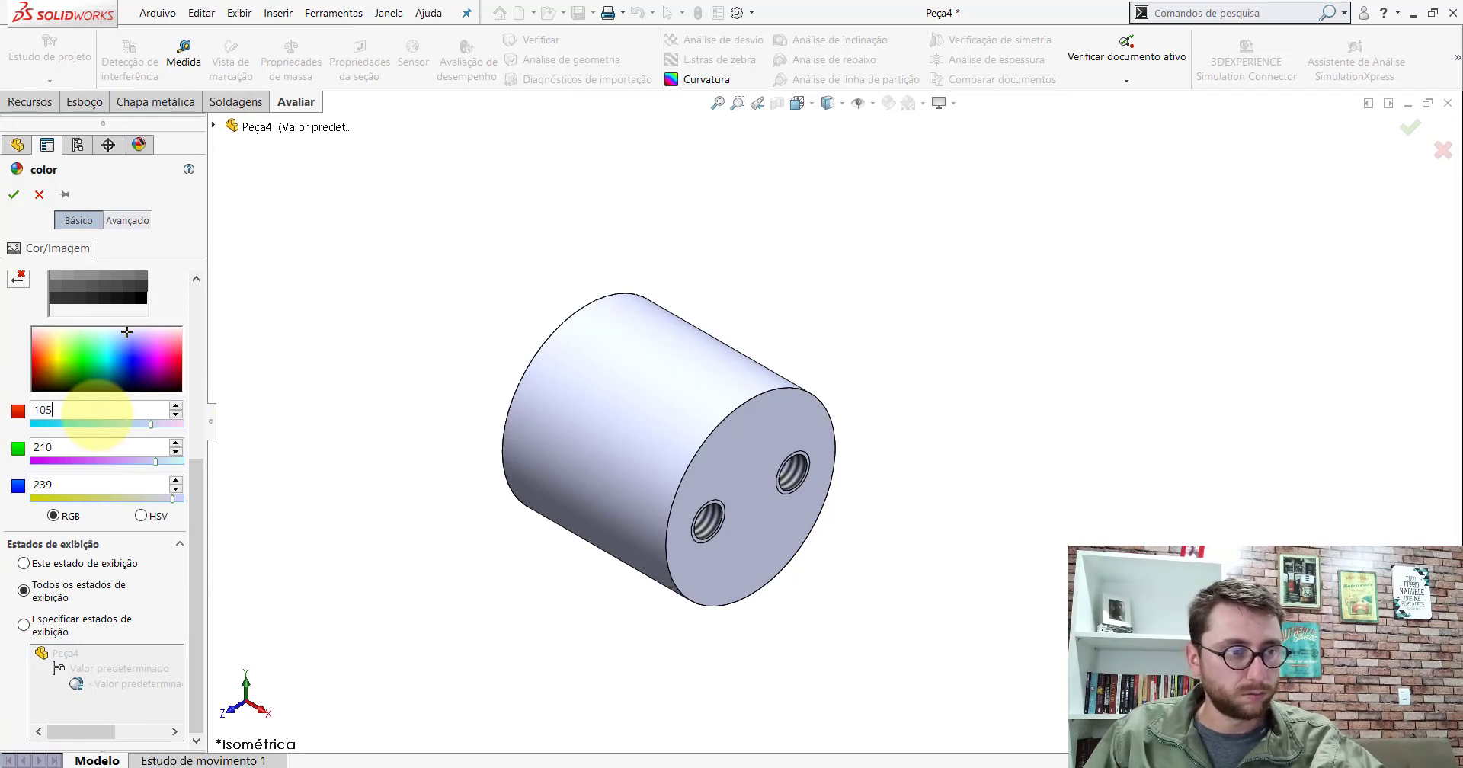
double_click(87, 453)
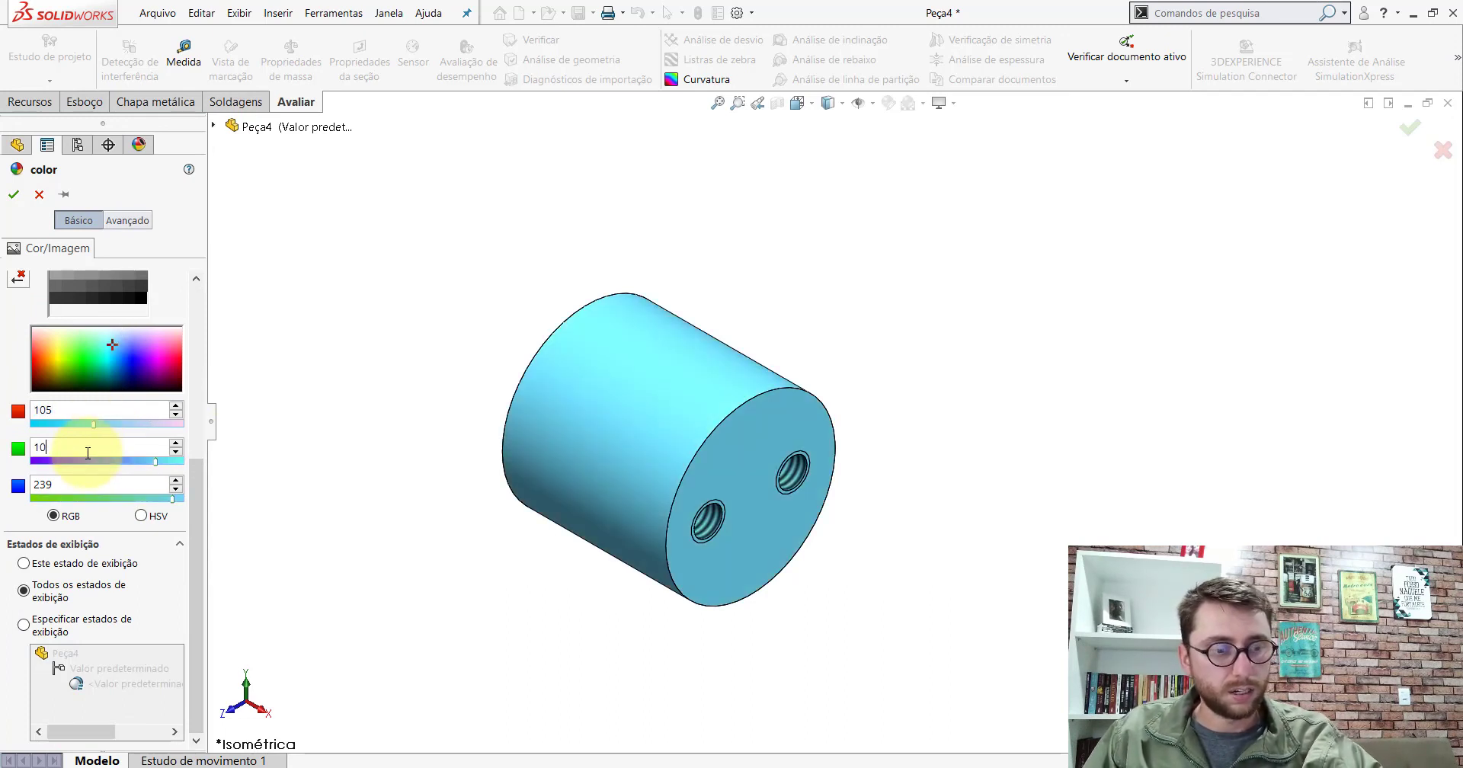
type("5")
left_click(73, 486)
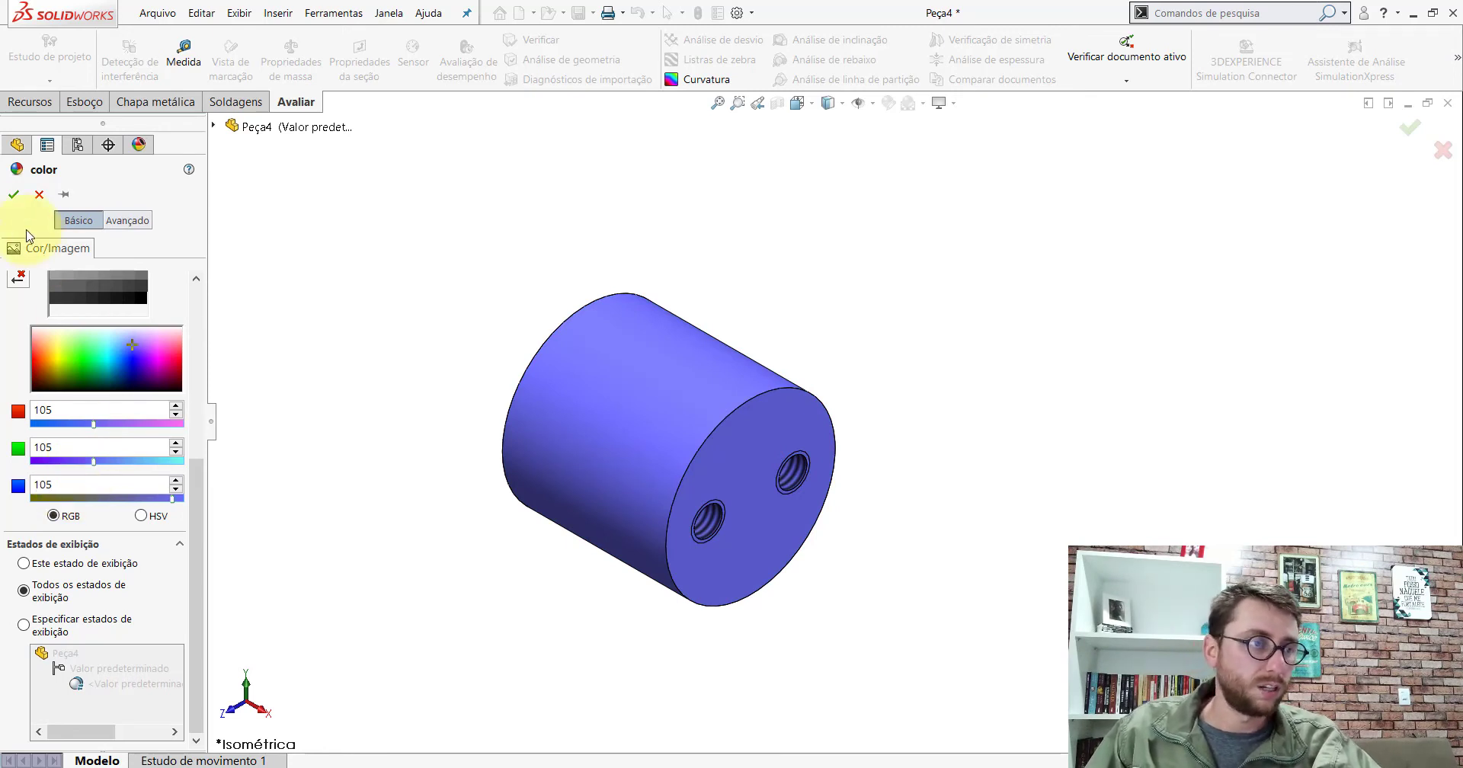
left_click(14, 194)
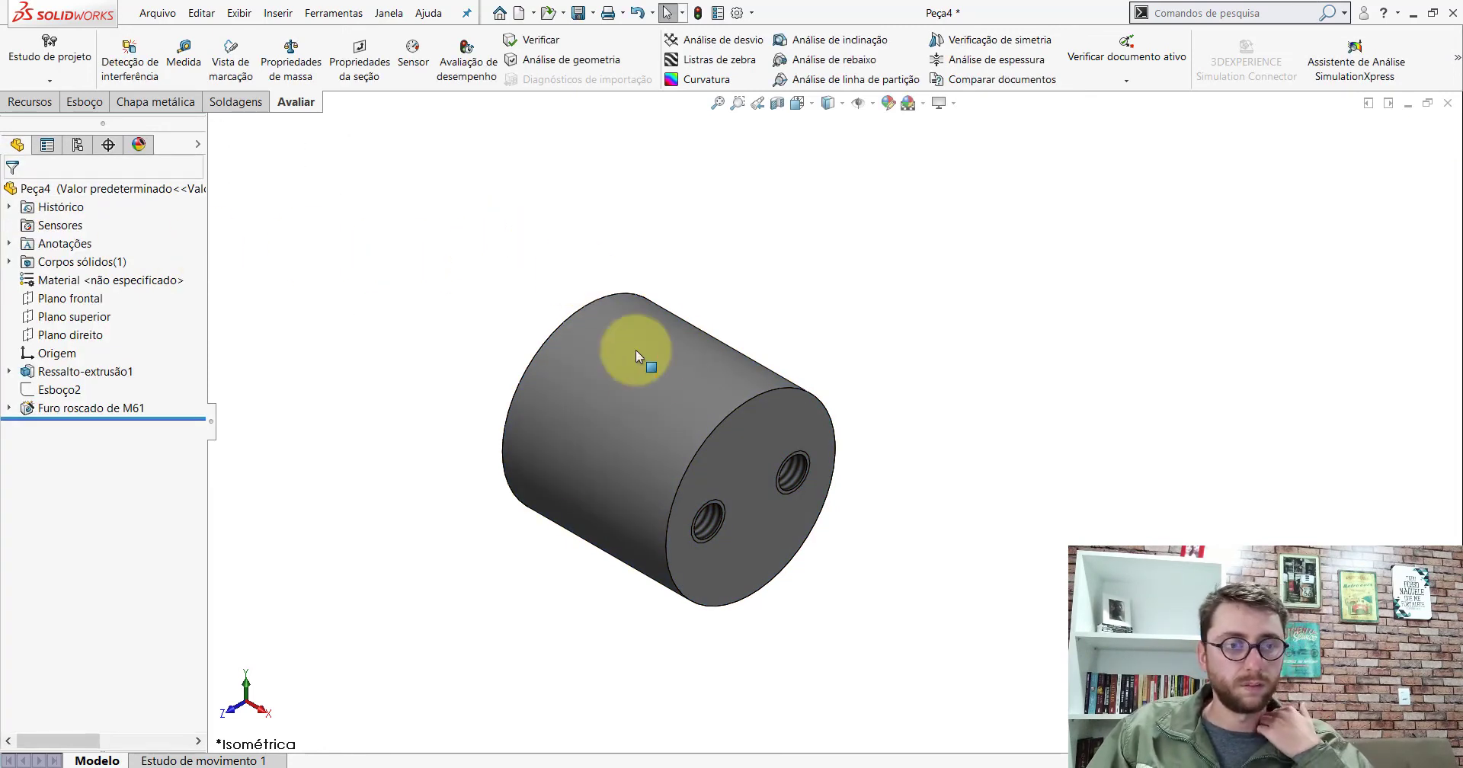
Make the Plano frontal and Plano superior reference planes visible around the cylinder
left_click(75, 298)
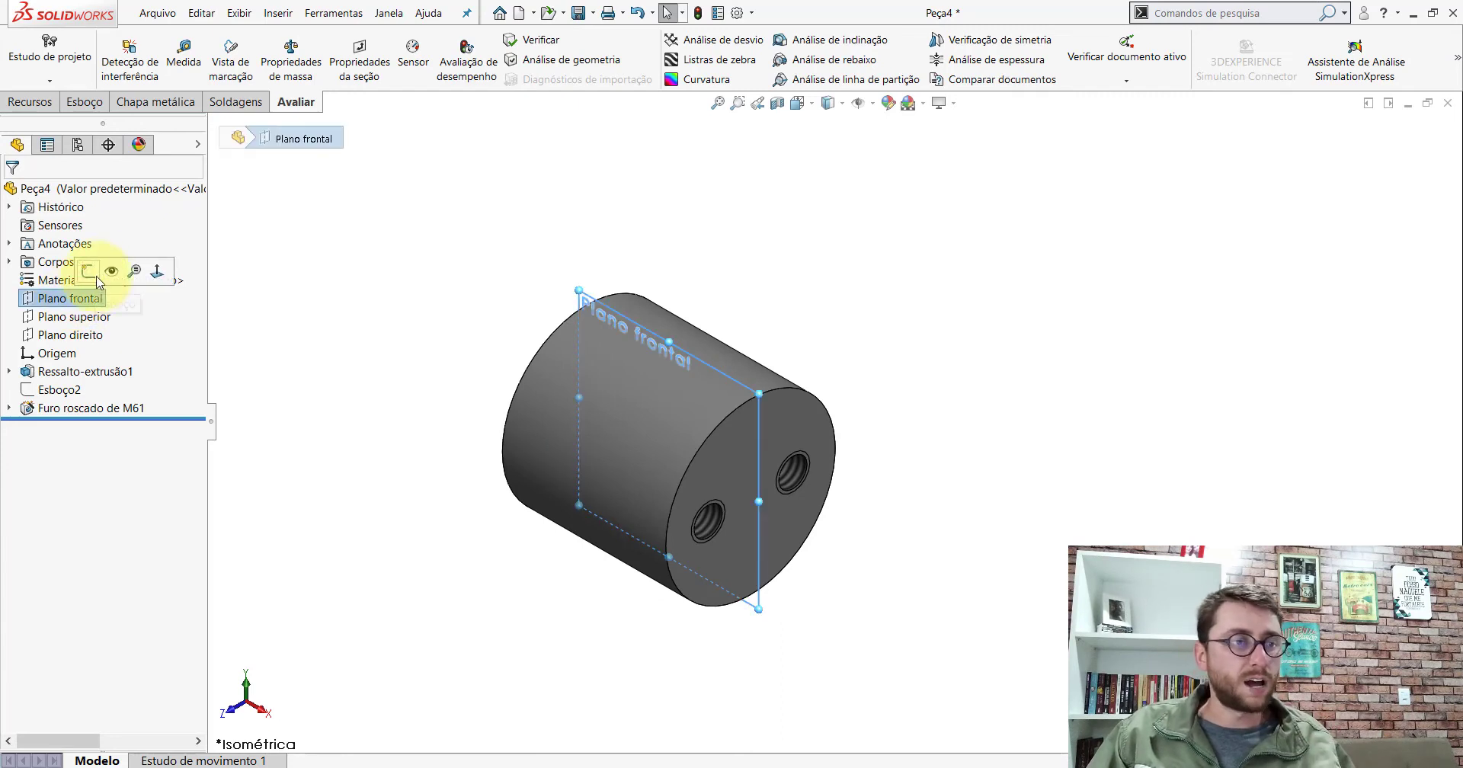
left_click(261, 271)
left_click(69, 335)
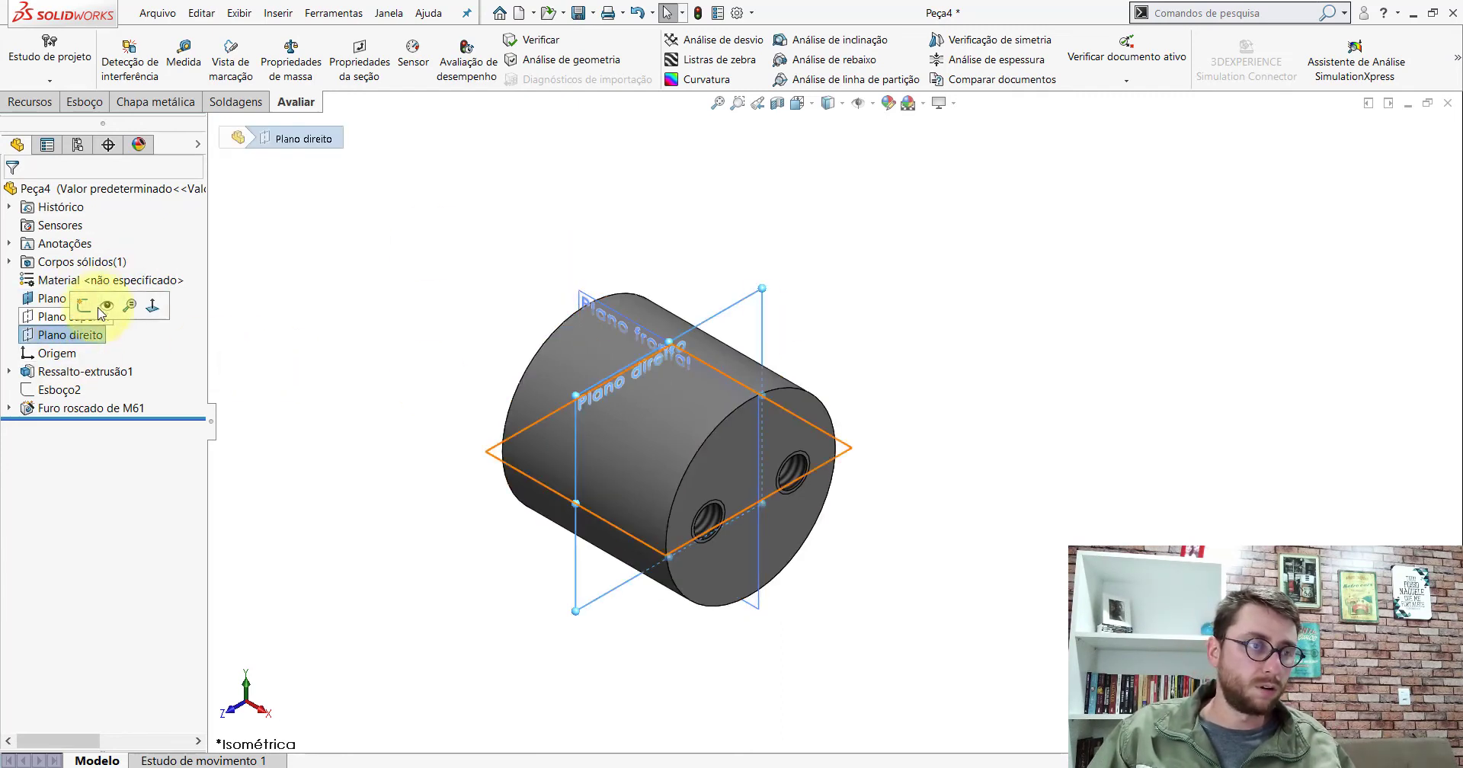
left_click(75, 316)
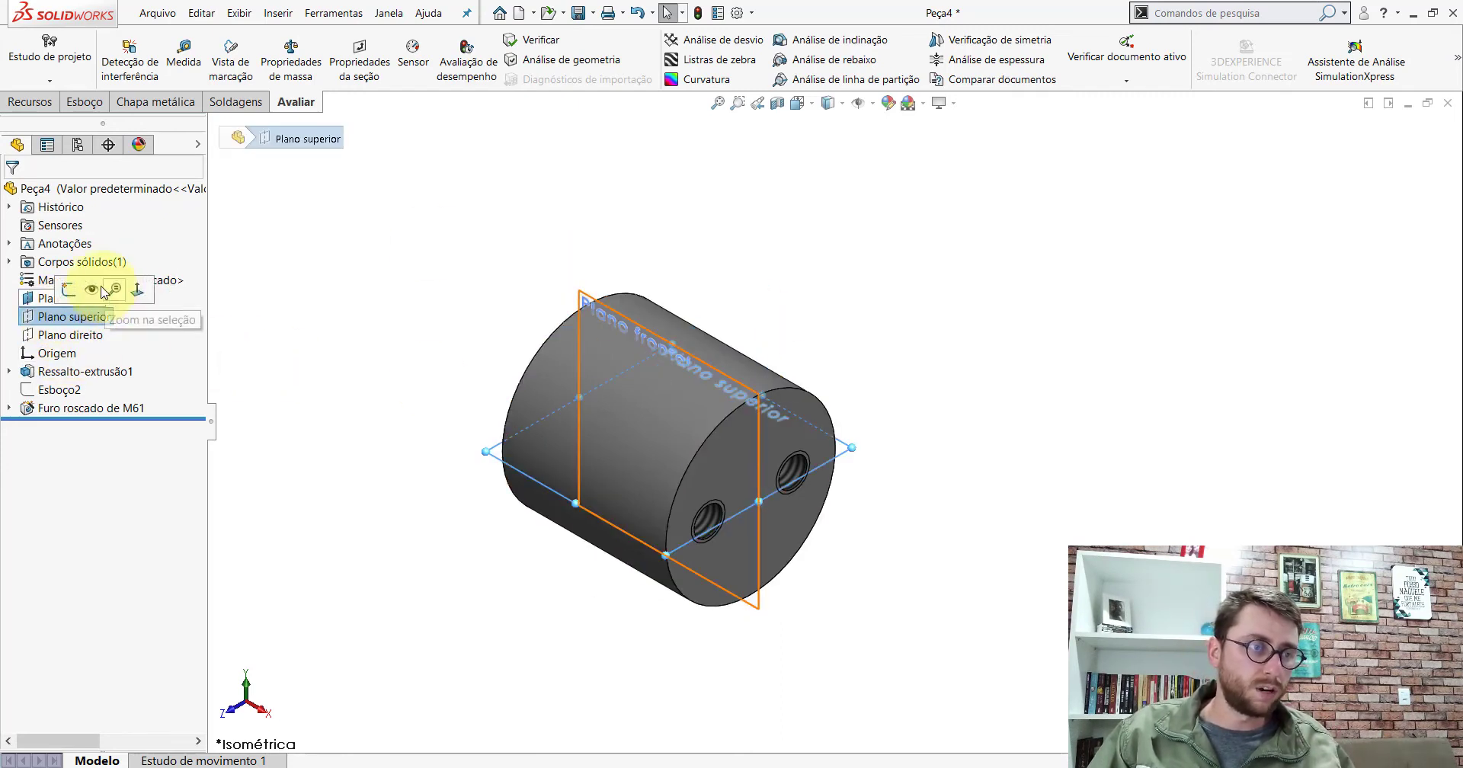
left_click(98, 290)
scroll(711, 420, "up", 2)
scroll(802, 427, "down", 2)
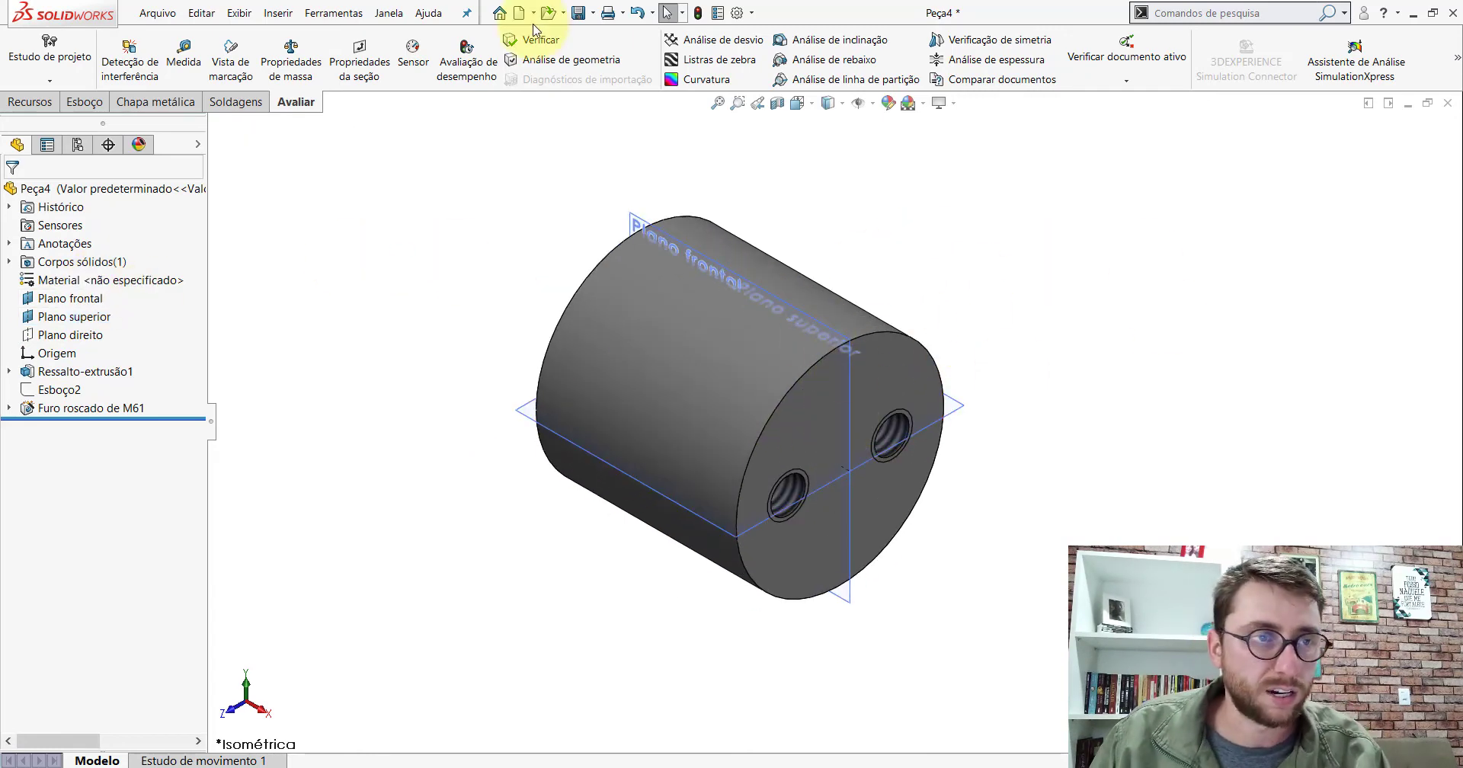
Save the part as PP-PR(093)2200 in the desktop's PM-PR(001)2200 folder
left_click(577, 13)
left_click(454, 240)
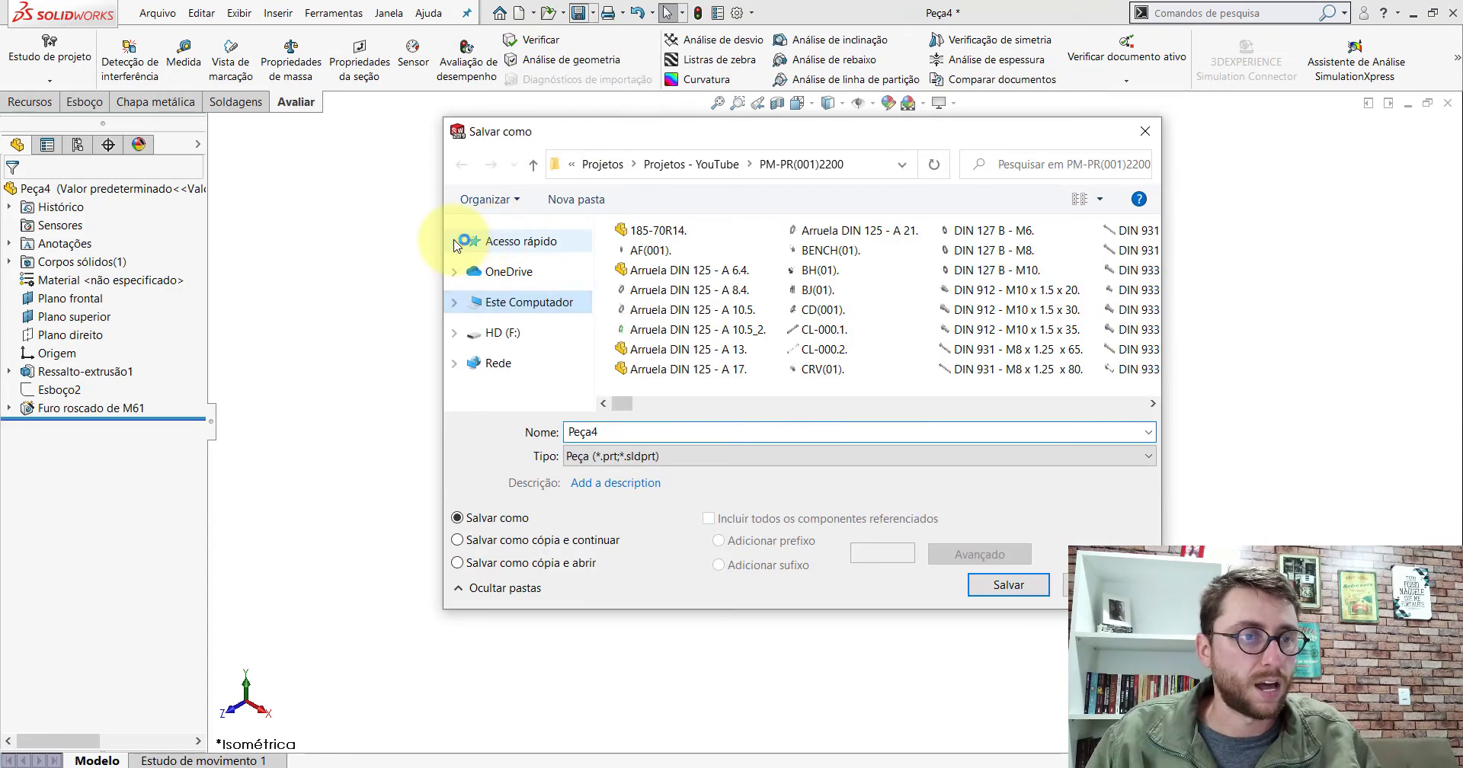
left_click(518, 262)
left_click(454, 240)
double_click(673, 236)
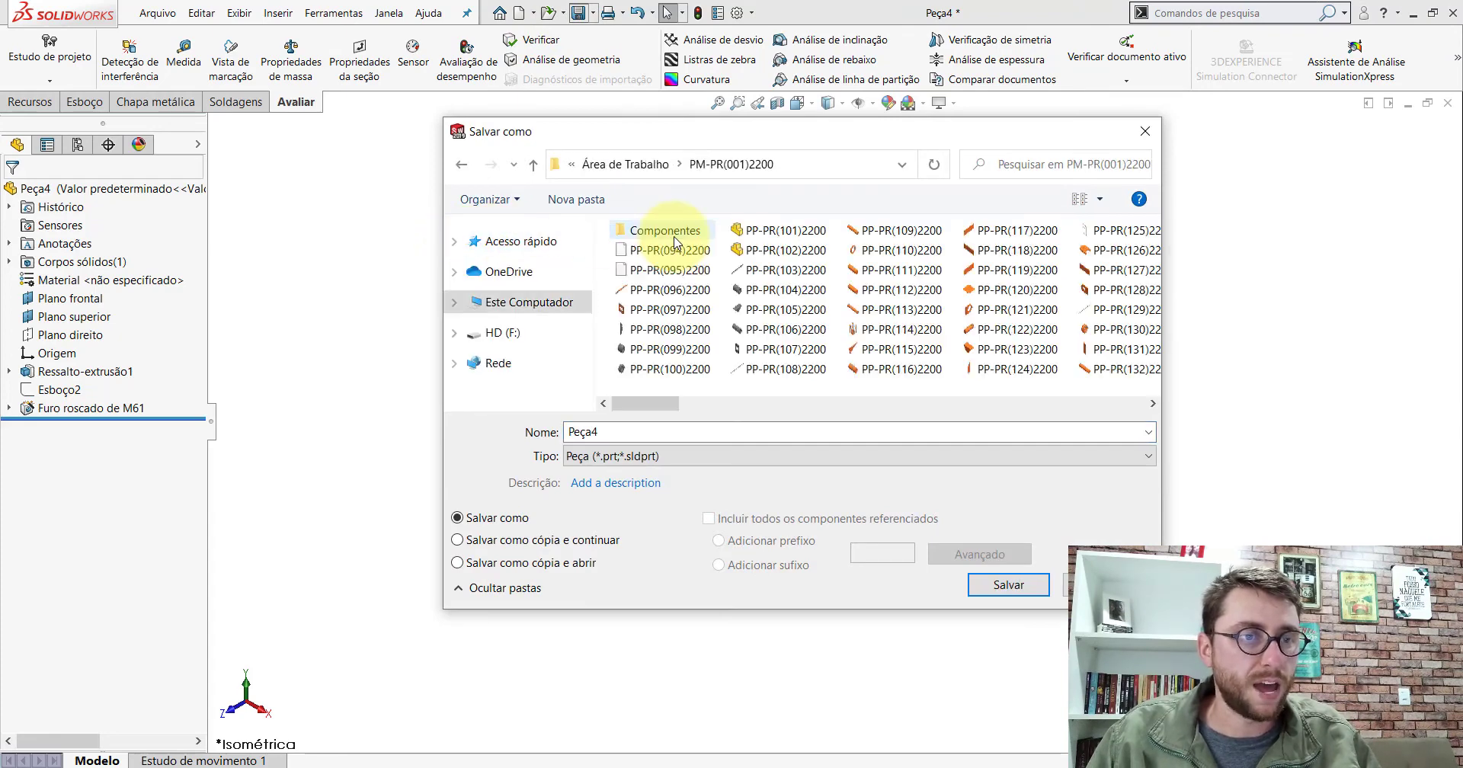
left_click(664, 249)
left_click(678, 432)
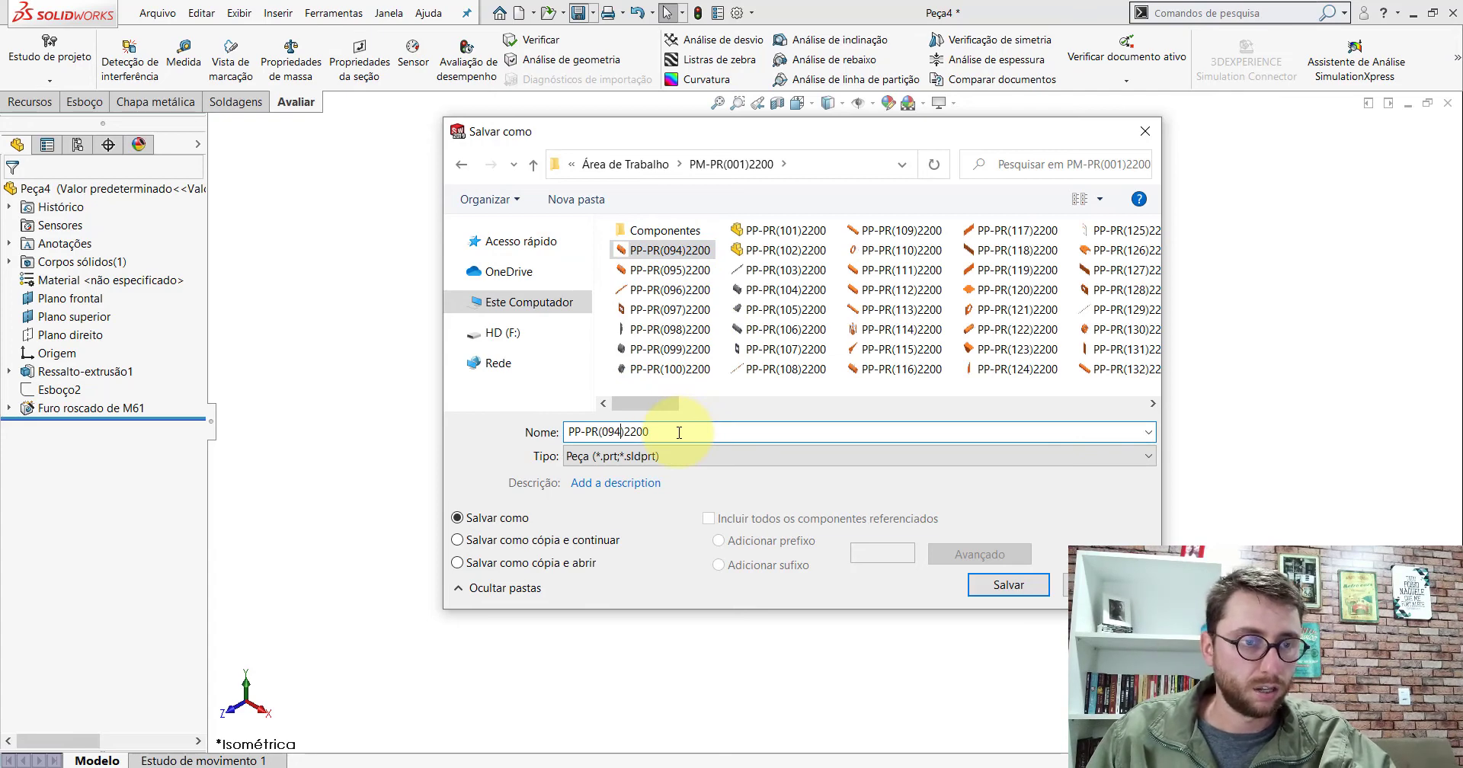
key("BackSpace")
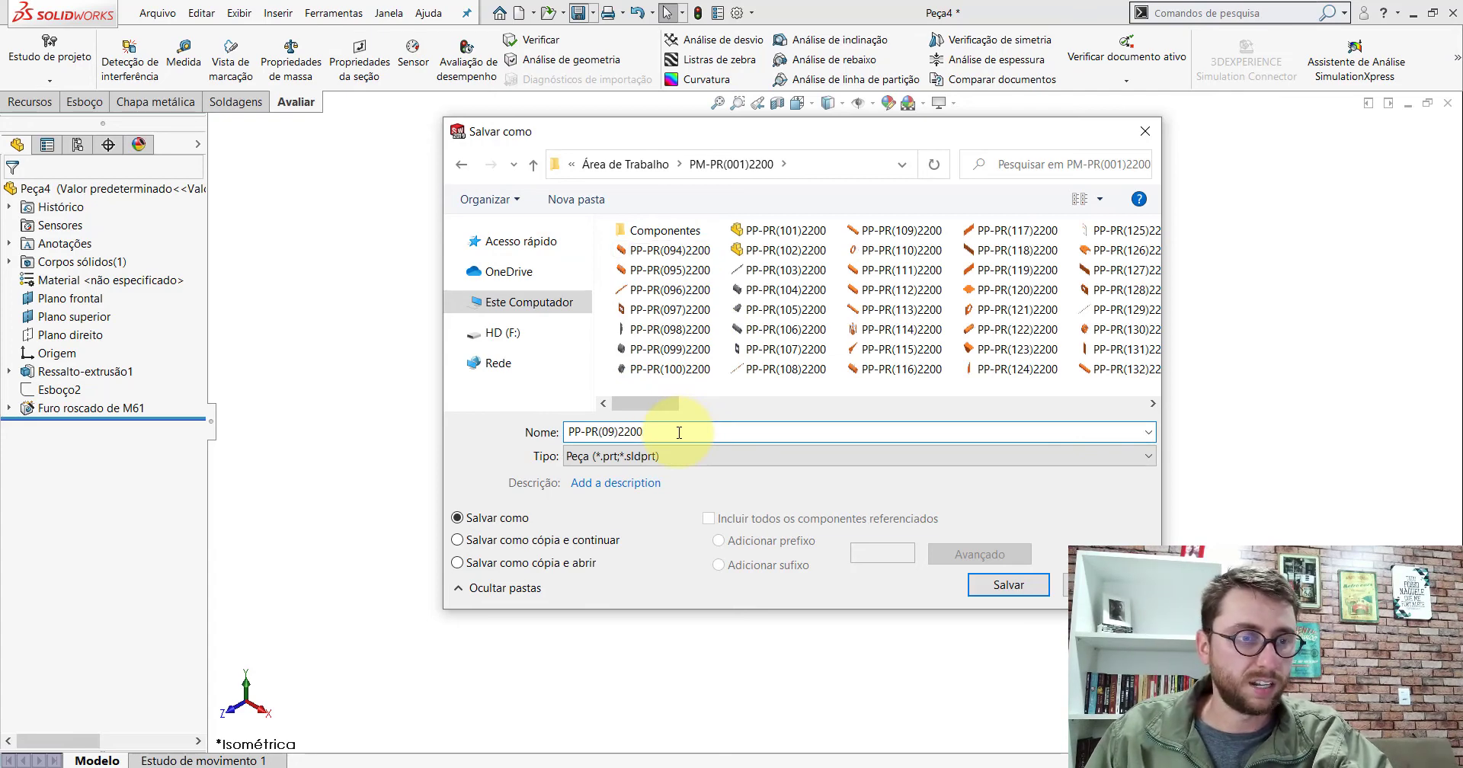
type("3")
key("Return")
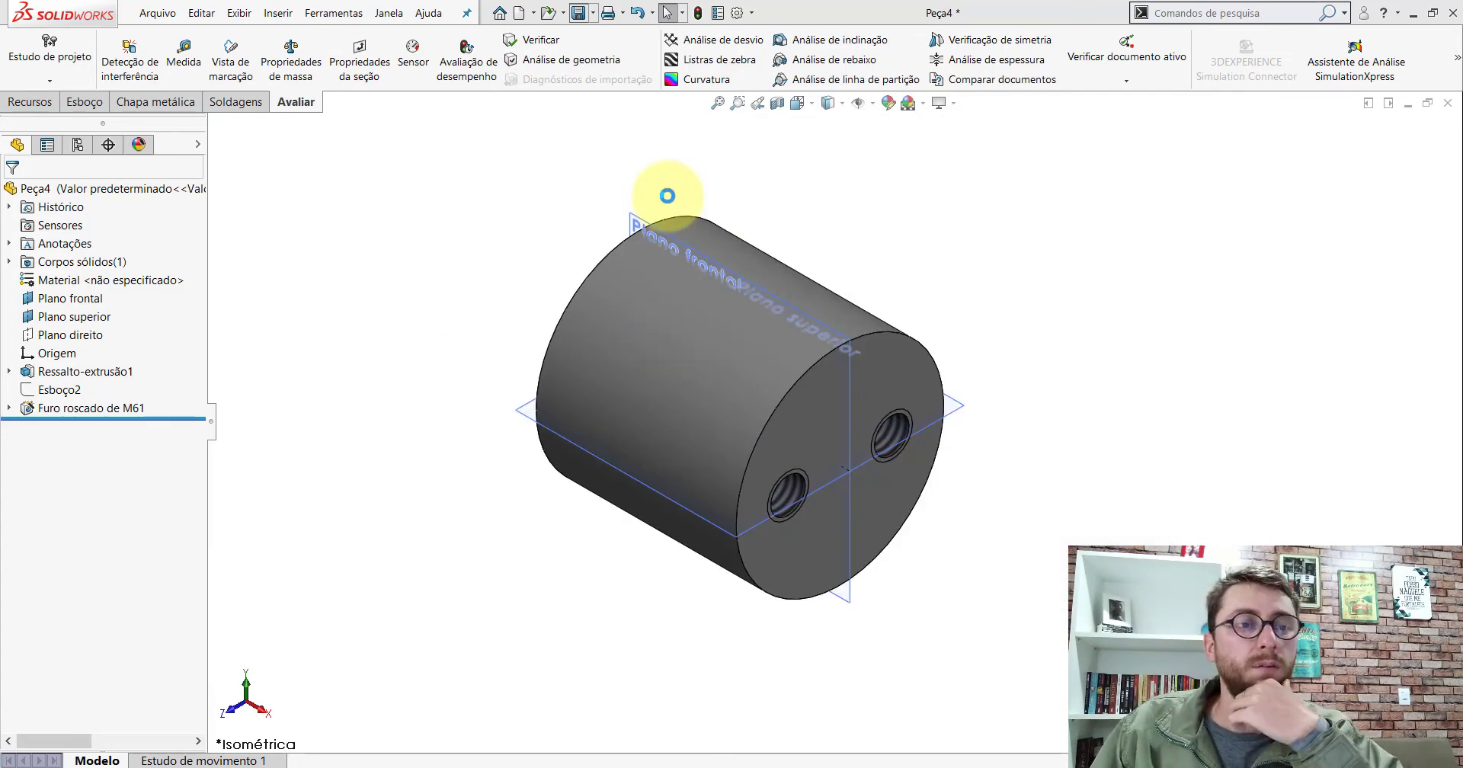
Close the part and assembly windows, minimize SOLIDWORKS, and close the project folder
left_click(1447, 102)
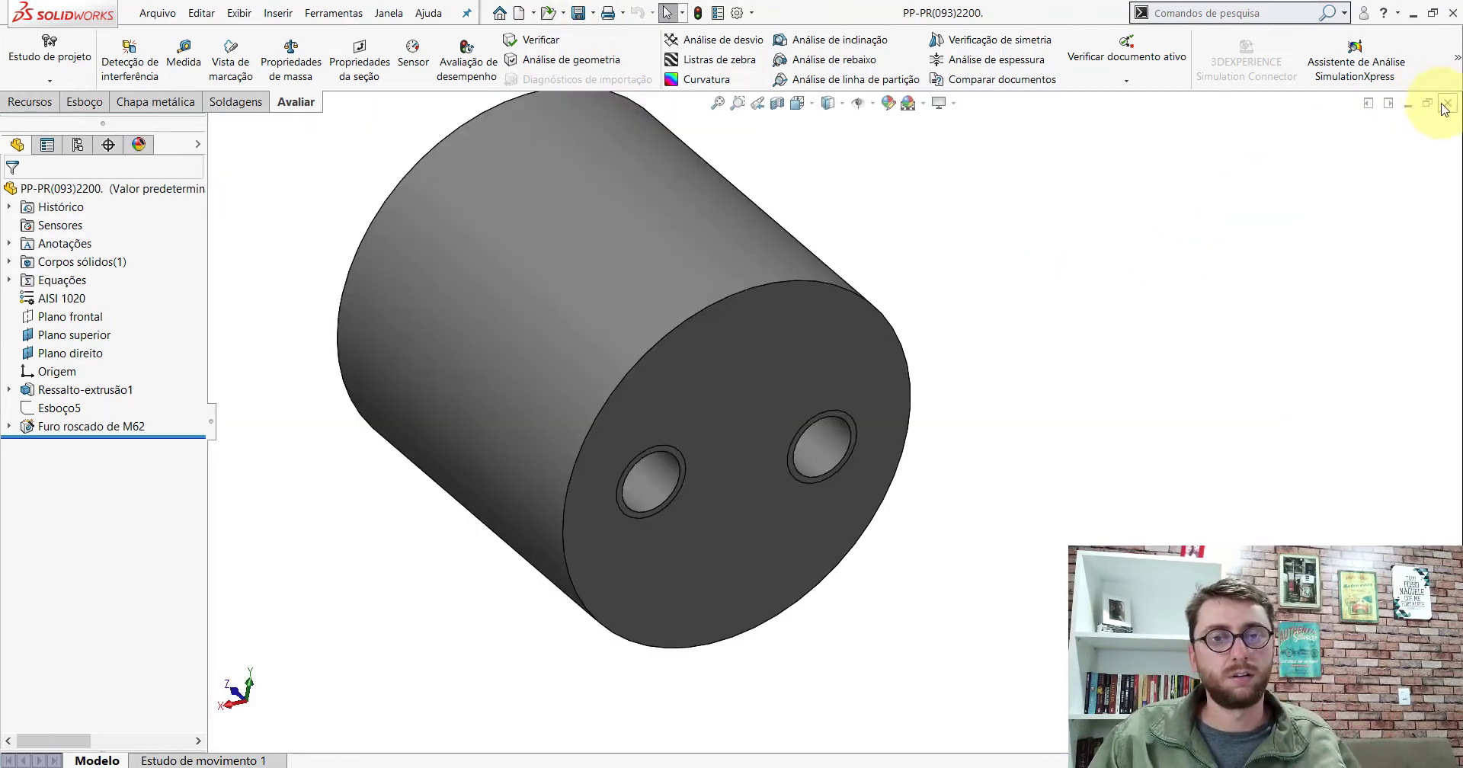
left_click(1447, 103)
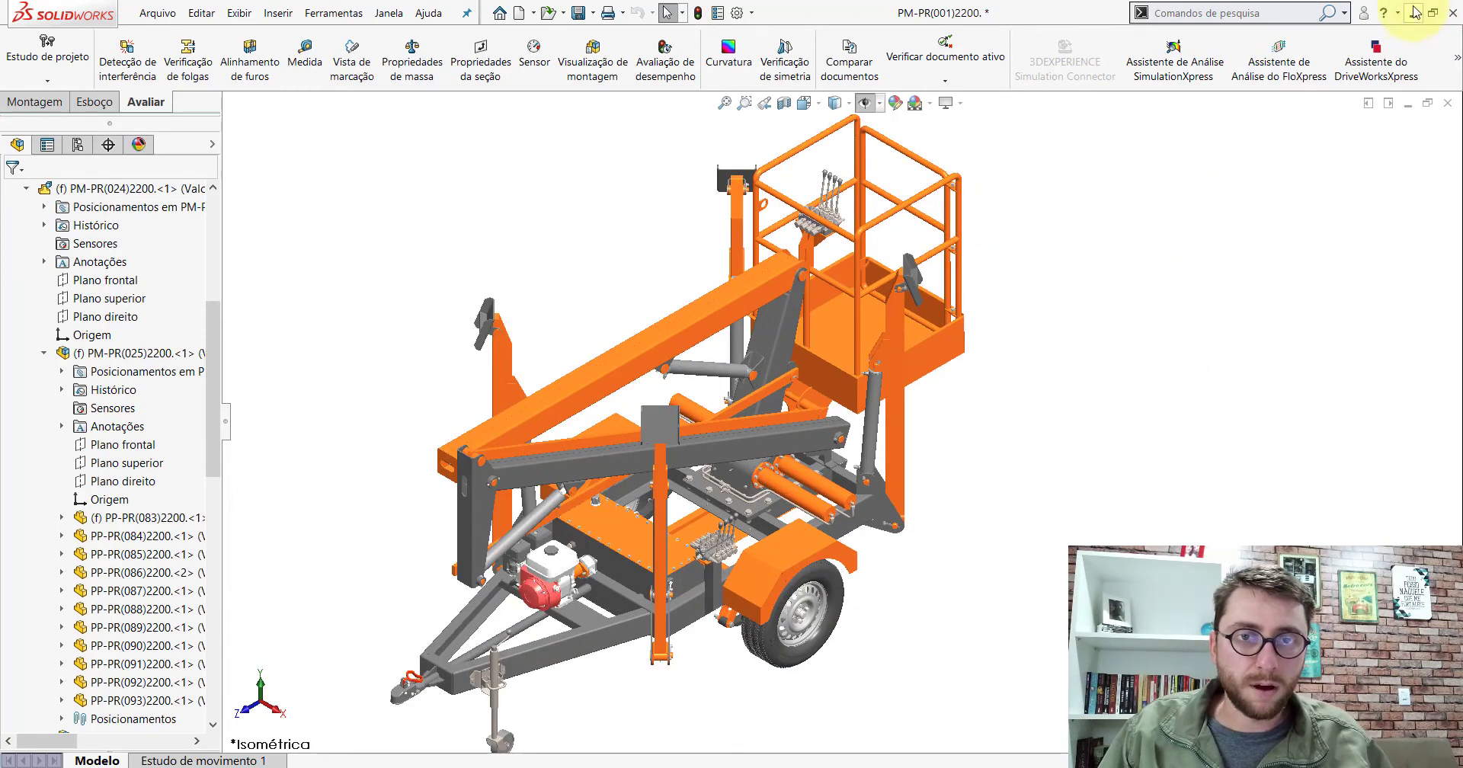
left_click(1410, 12)
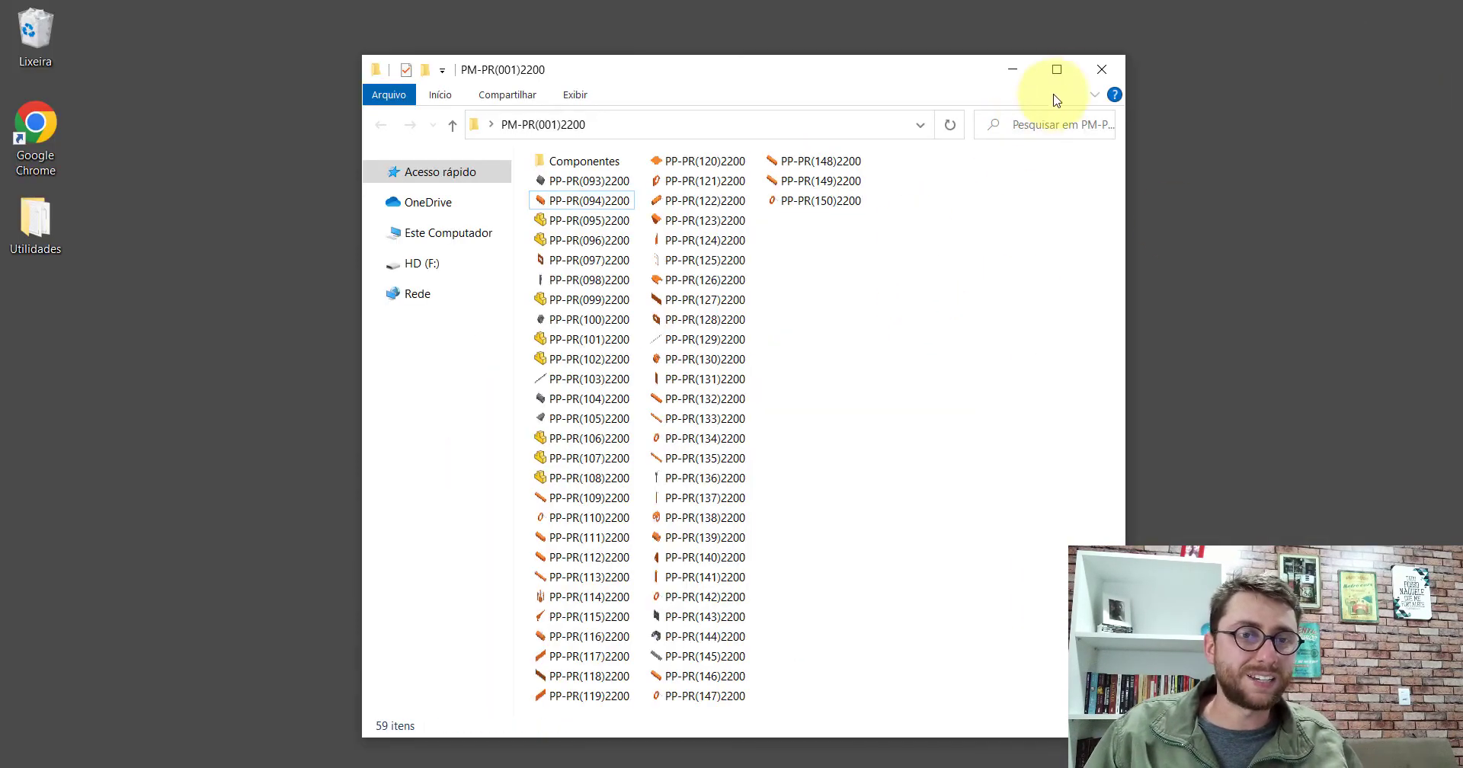
left_click(1102, 69)
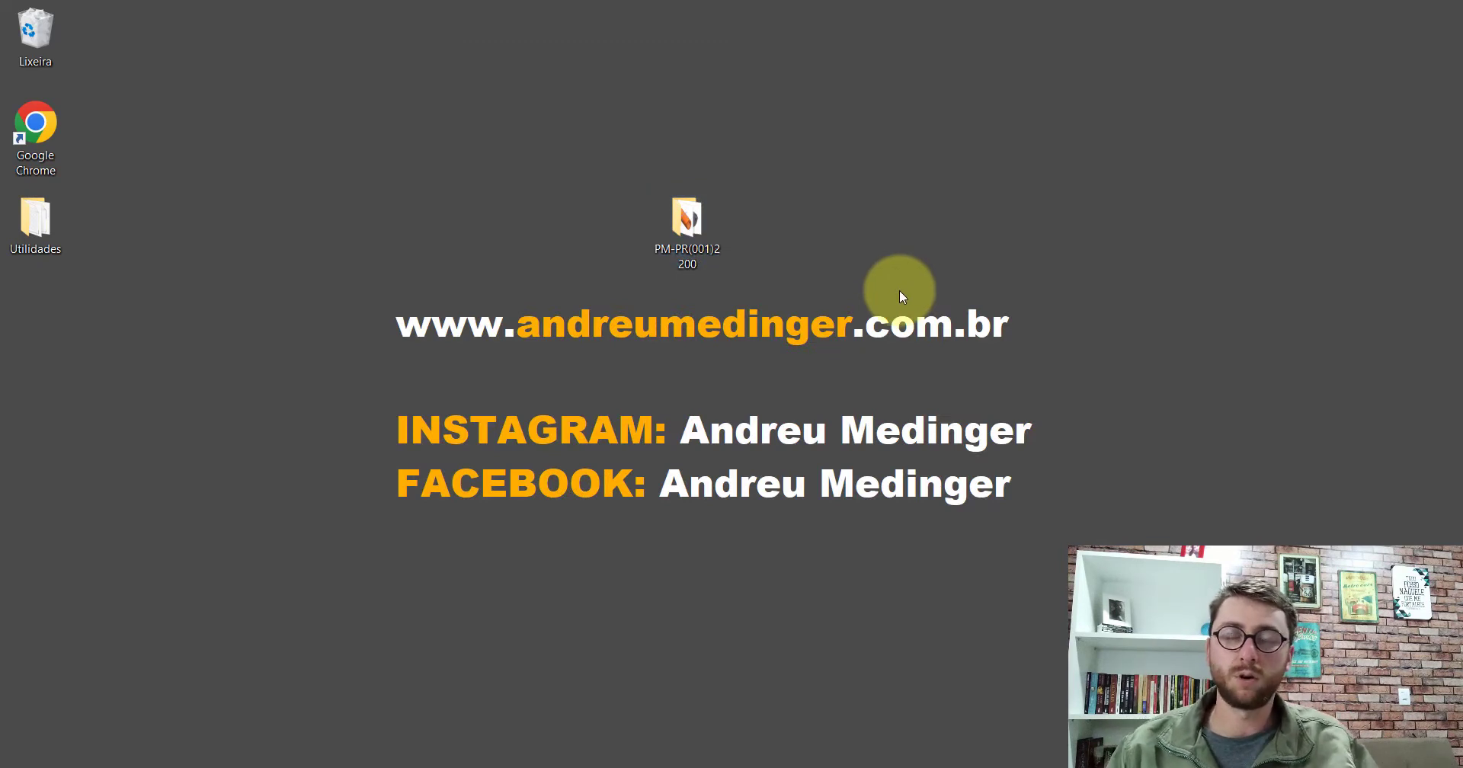